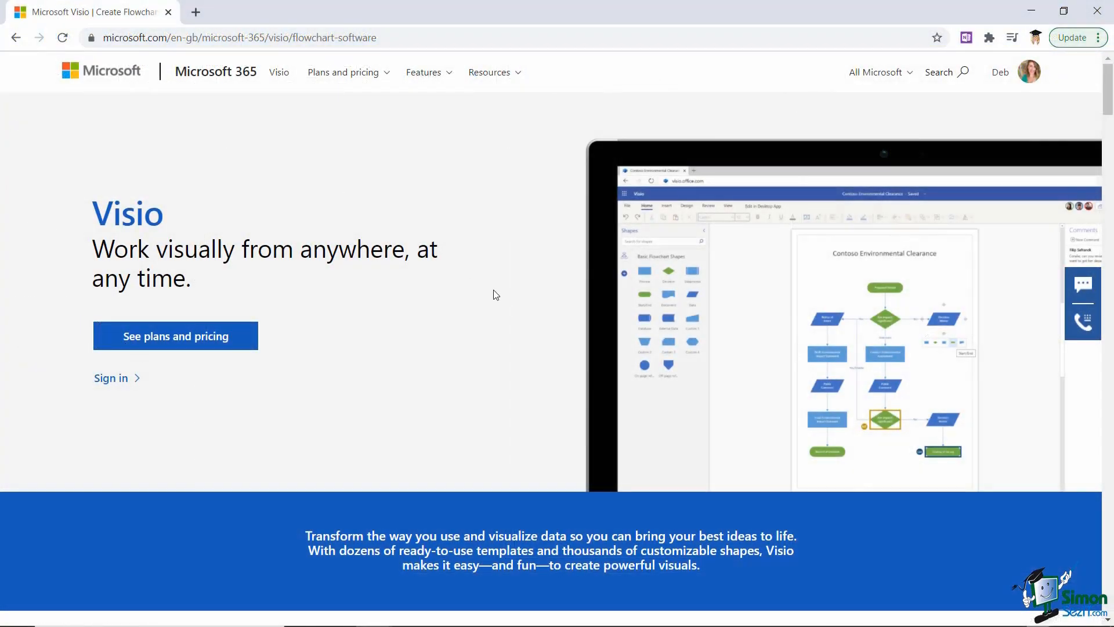
- Scroll up and down through the Microsoft Support page
{"action": "scroll", "coordinate": [485, 285], "scroll_direction": "down", "scroll_amount": 10}
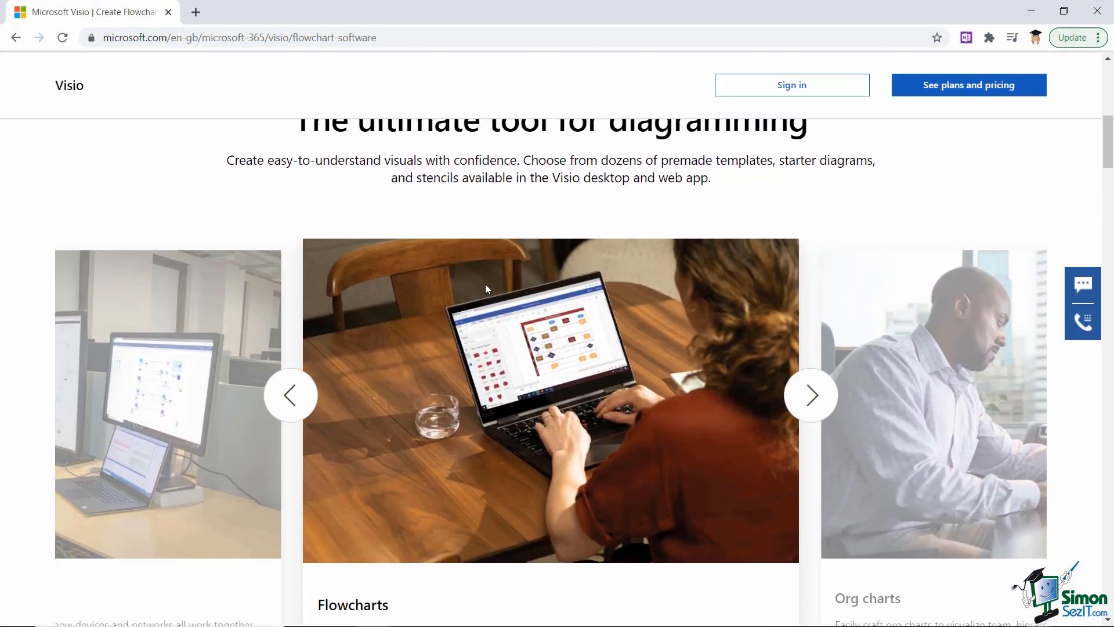
{"action": "scroll", "coordinate": [486, 288], "scroll_direction": "up", "scroll_amount": 1}
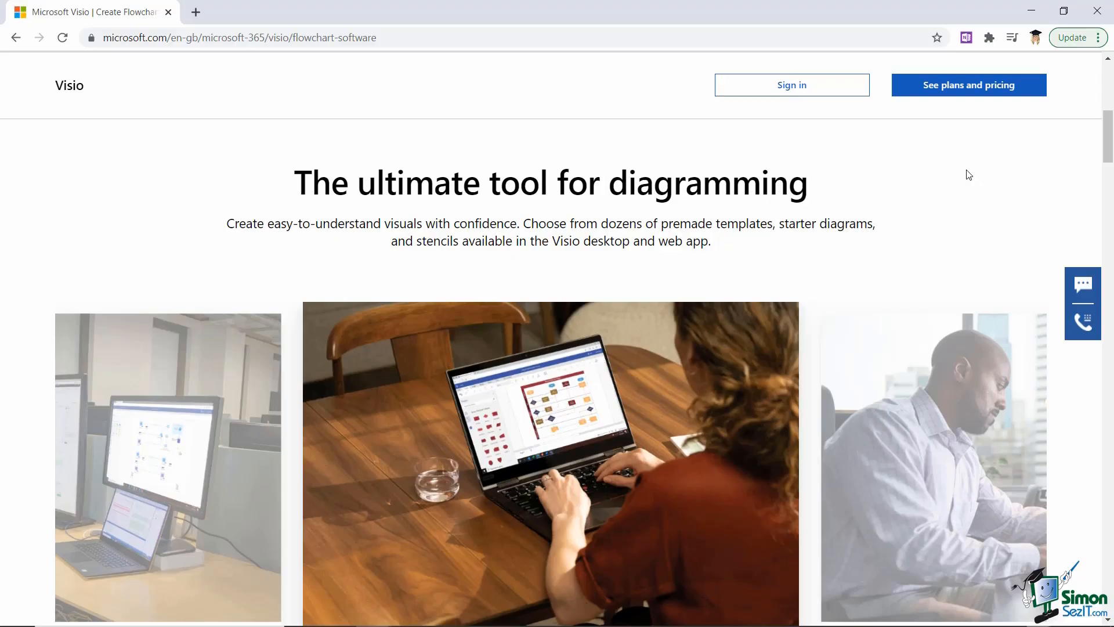
{"action": "scroll", "coordinate": [942, 168], "scroll_direction": "down", "scroll_amount": 4}
{"action": "scroll", "coordinate": [937, 167], "scroll_direction": "down", "scroll_amount": 2}
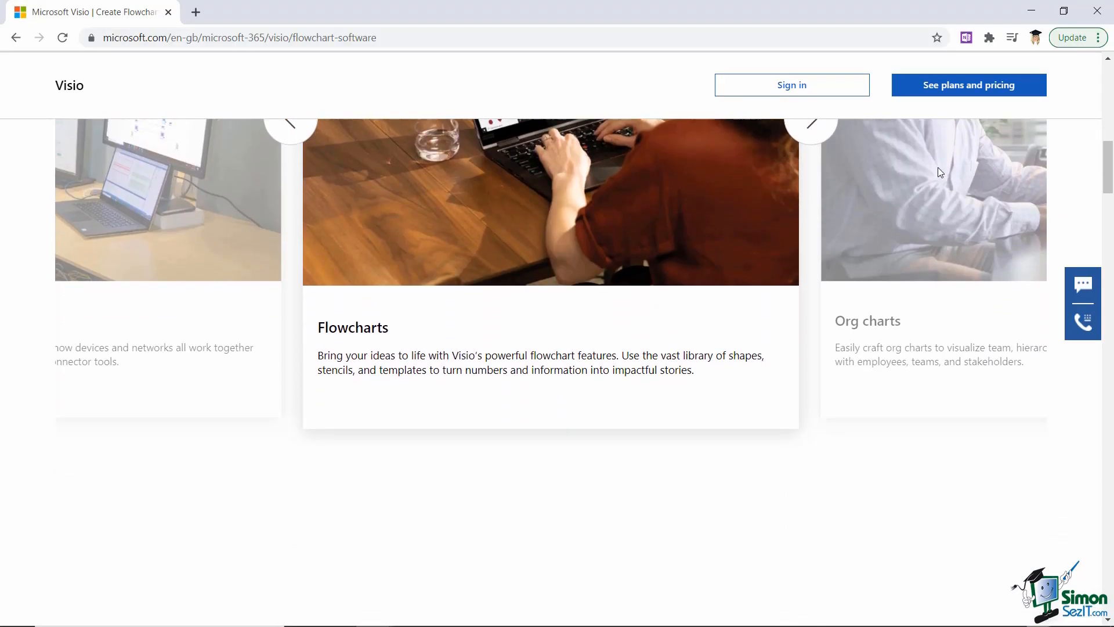
{"action": "scroll", "coordinate": [936, 167], "scroll_direction": "down", "scroll_amount": 10}
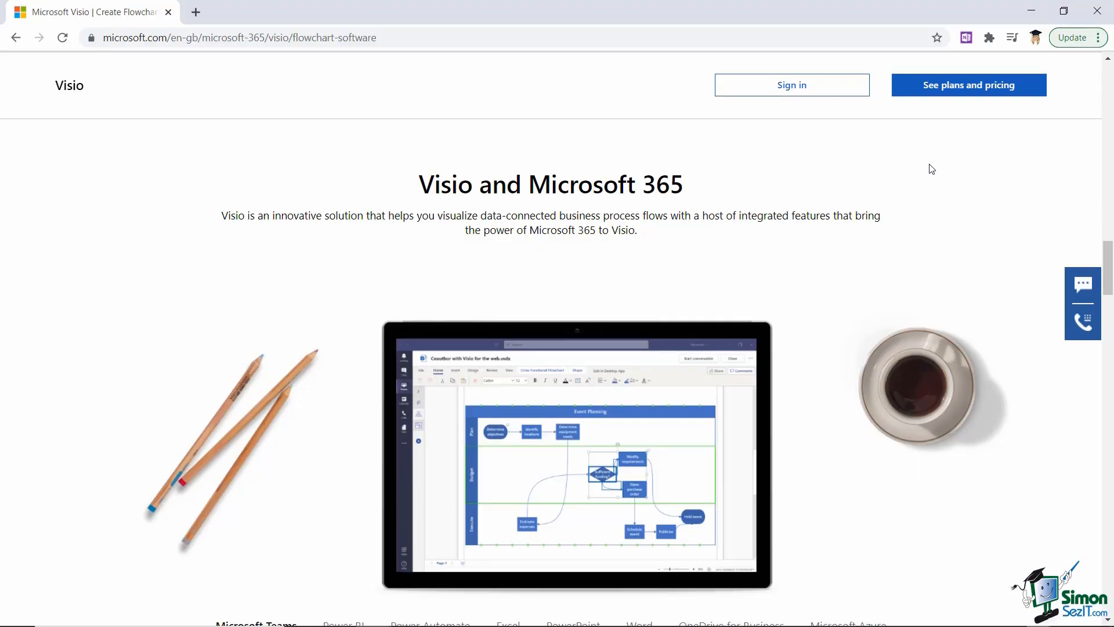
{"action": "scroll", "coordinate": [851, 165], "scroll_direction": "down", "scroll_amount": 6}
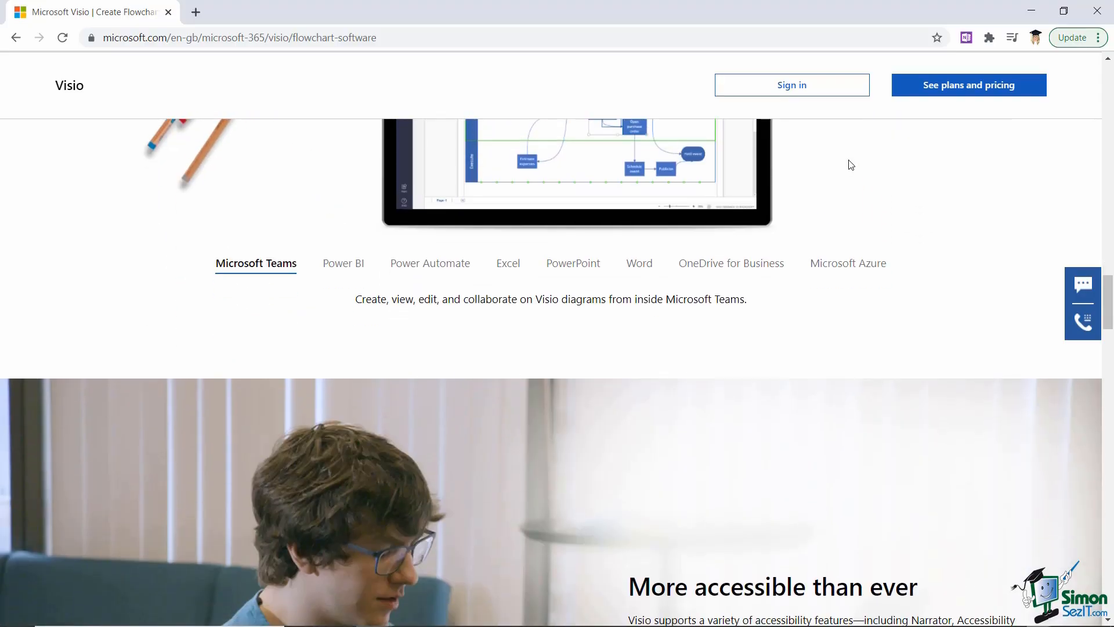
{"action": "scroll", "coordinate": [851, 164], "scroll_direction": "down", "scroll_amount": 6}
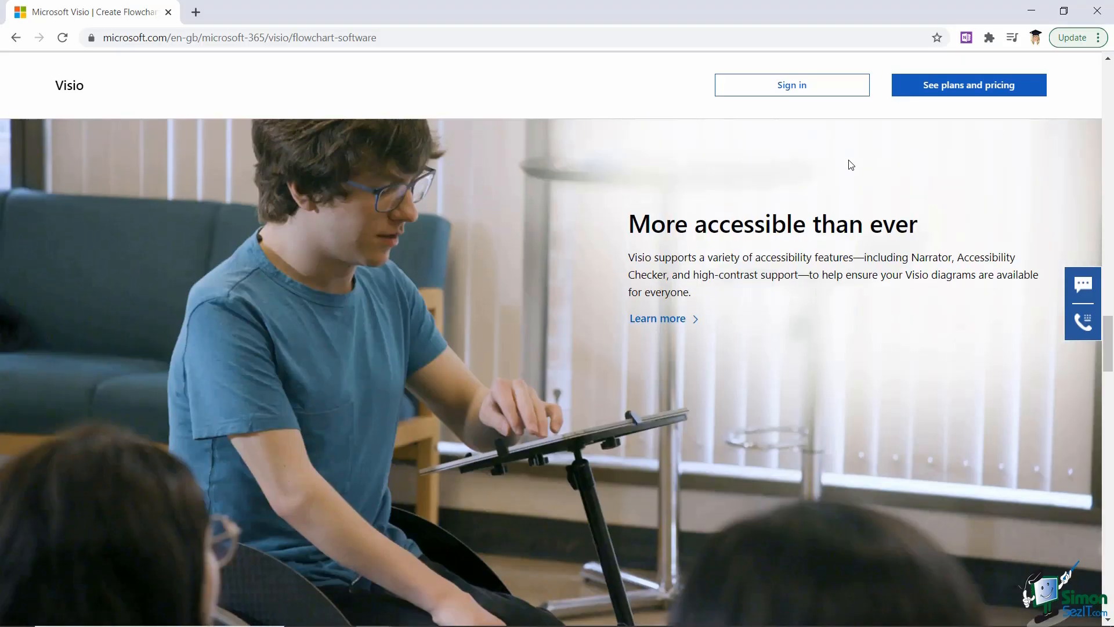
{"action": "scroll", "coordinate": [851, 165], "scroll_direction": "down", "scroll_amount": 6}
{"action": "scroll", "coordinate": [851, 165], "scroll_direction": "up", "scroll_amount": 10}
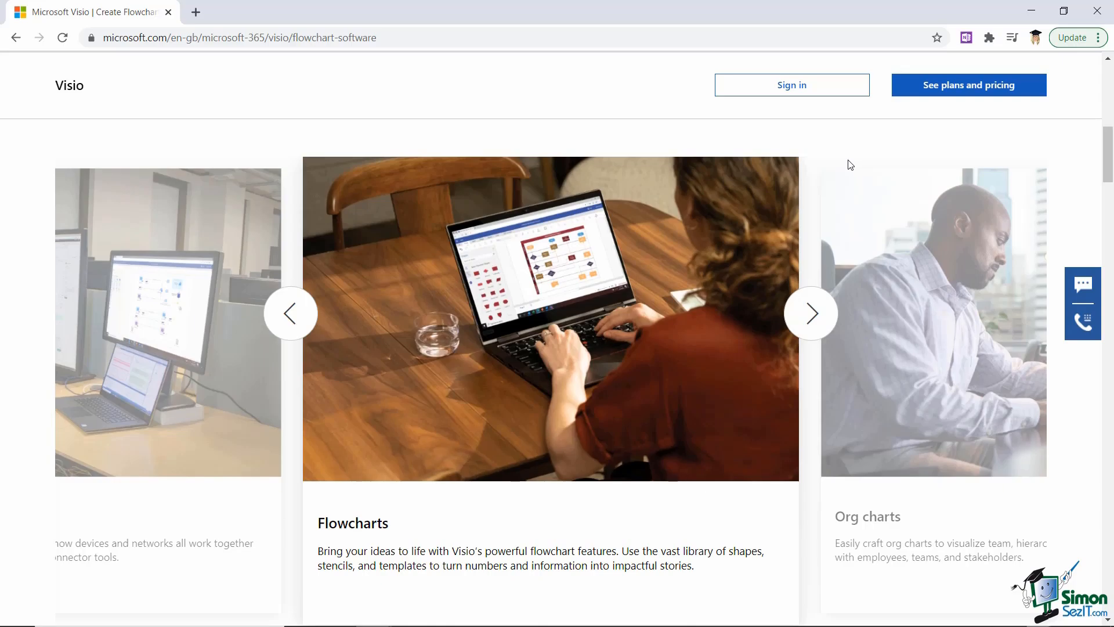
{"action": "scroll", "coordinate": [850, 165], "scroll_direction": "up", "scroll_amount": 10}
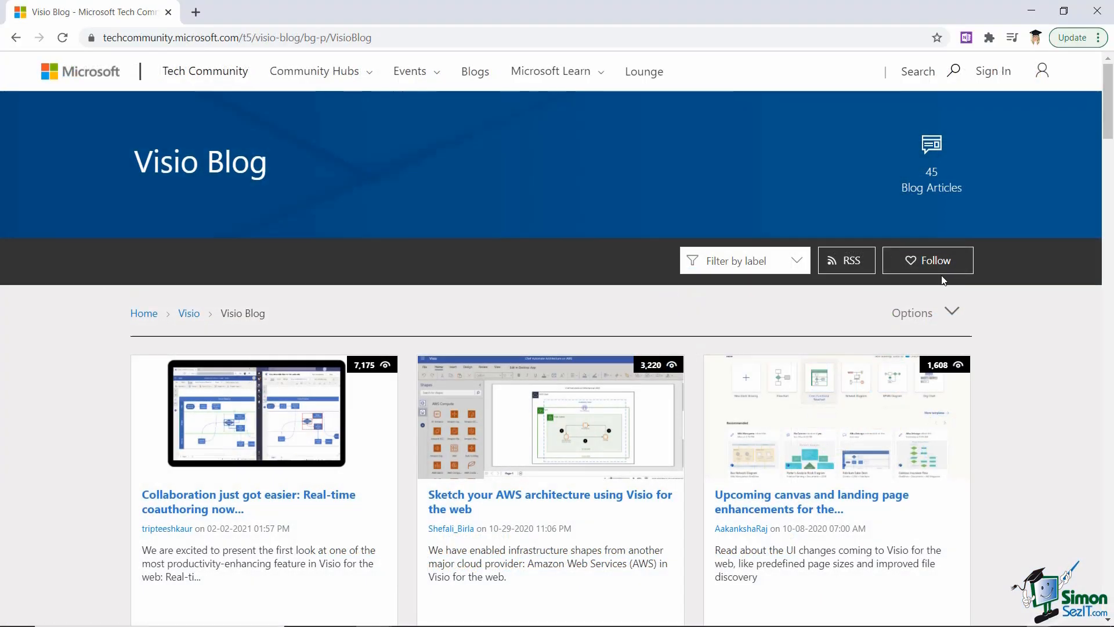
- Open and dismiss the page's display options, then scroll further down to Trending topics
{"action": "left_click", "coordinate": [952, 310]}
{"action": "left_click", "coordinate": [1012, 313]}
{"action": "scroll", "coordinate": [1026, 311], "scroll_direction": "down", "scroll_amount": 3}
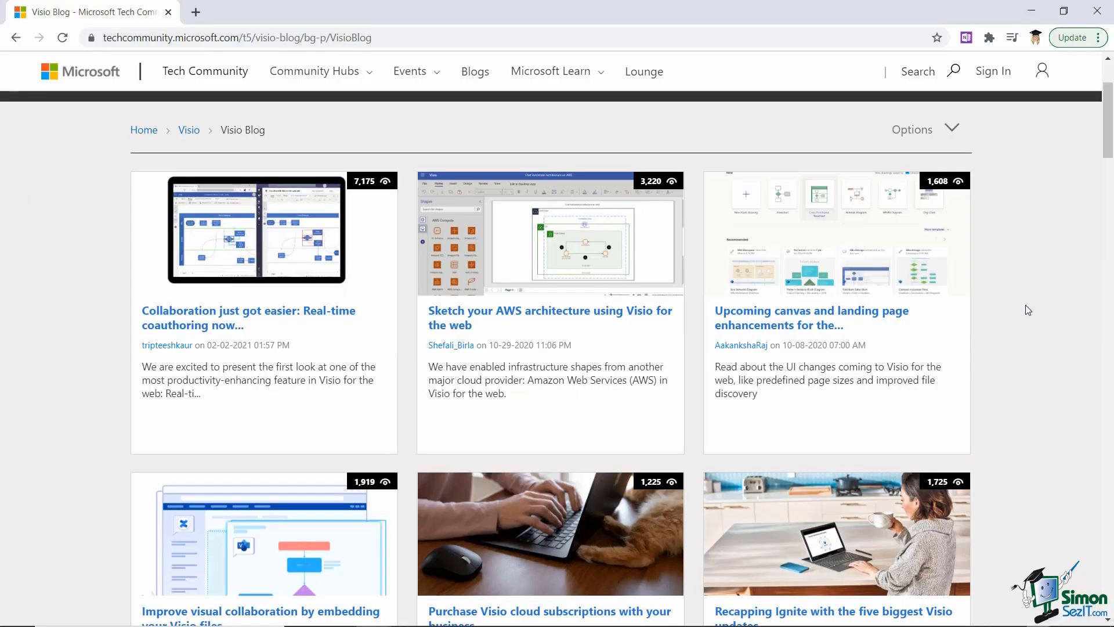
{"action": "scroll", "coordinate": [1025, 305], "scroll_direction": "up", "scroll_amount": 3}
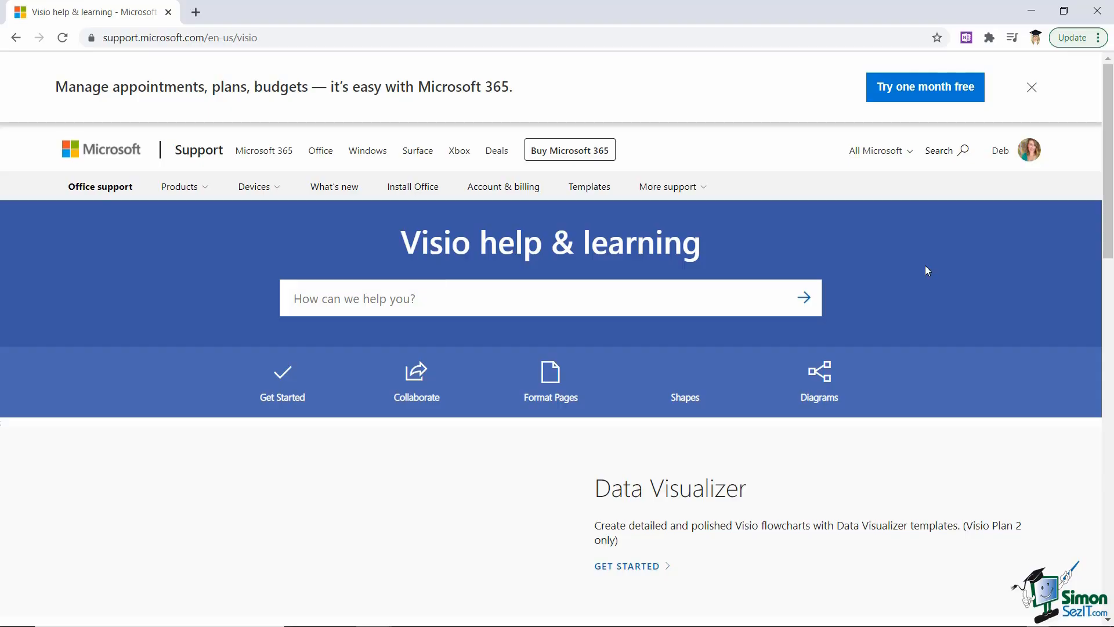
{"action": "scroll", "coordinate": [932, 268], "scroll_direction": "down", "scroll_amount": 5}
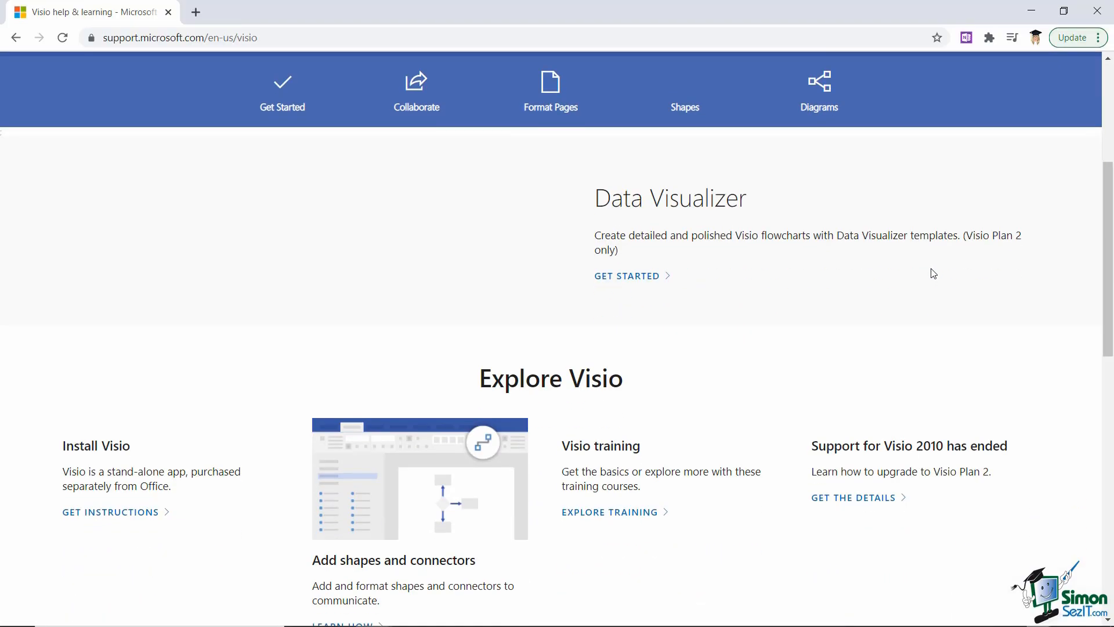
{"action": "scroll", "coordinate": [933, 273], "scroll_direction": "down", "scroll_amount": 4}
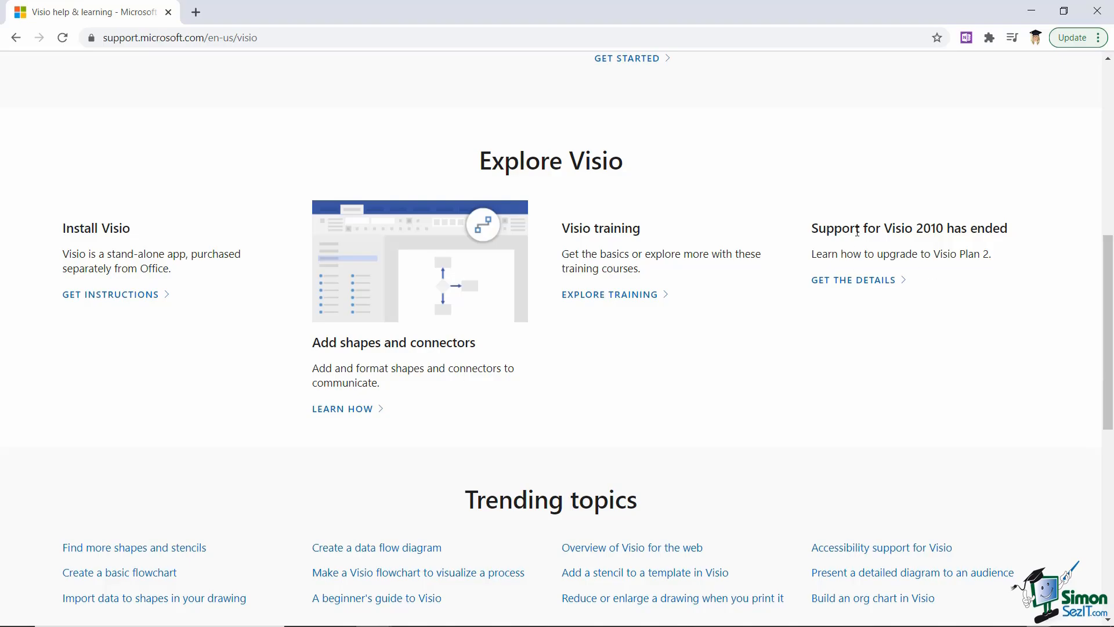
{"action": "scroll", "coordinate": [857, 232], "scroll_direction": "down", "scroll_amount": 2}
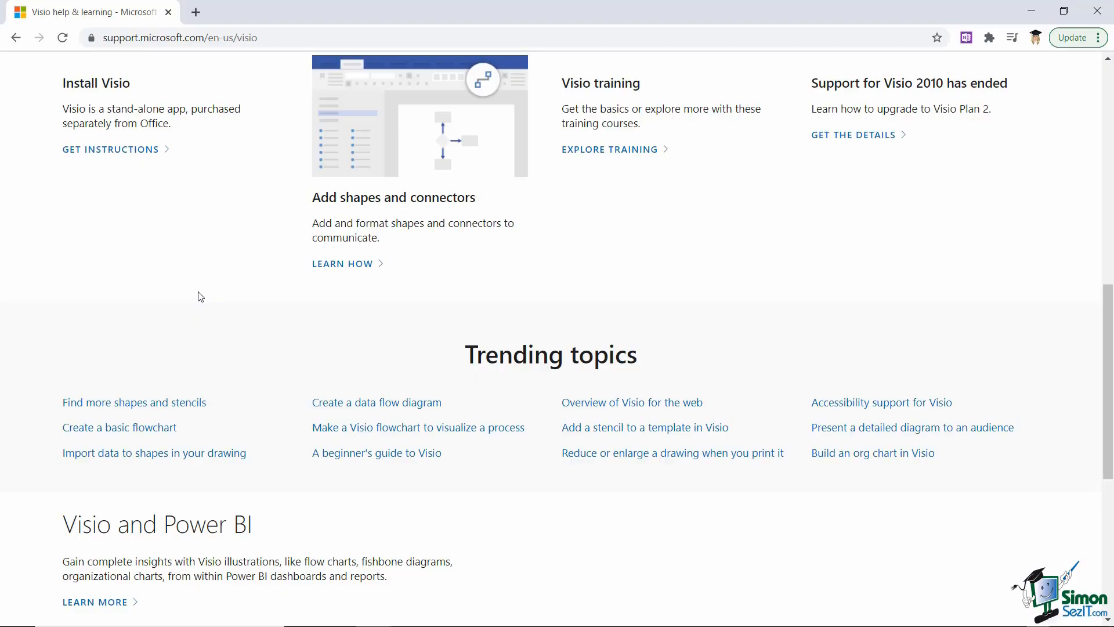
- Open the 'Create a basic flowchart' article and scroll through its step-by-step instructions
{"action": "left_click", "coordinate": [156, 429]}
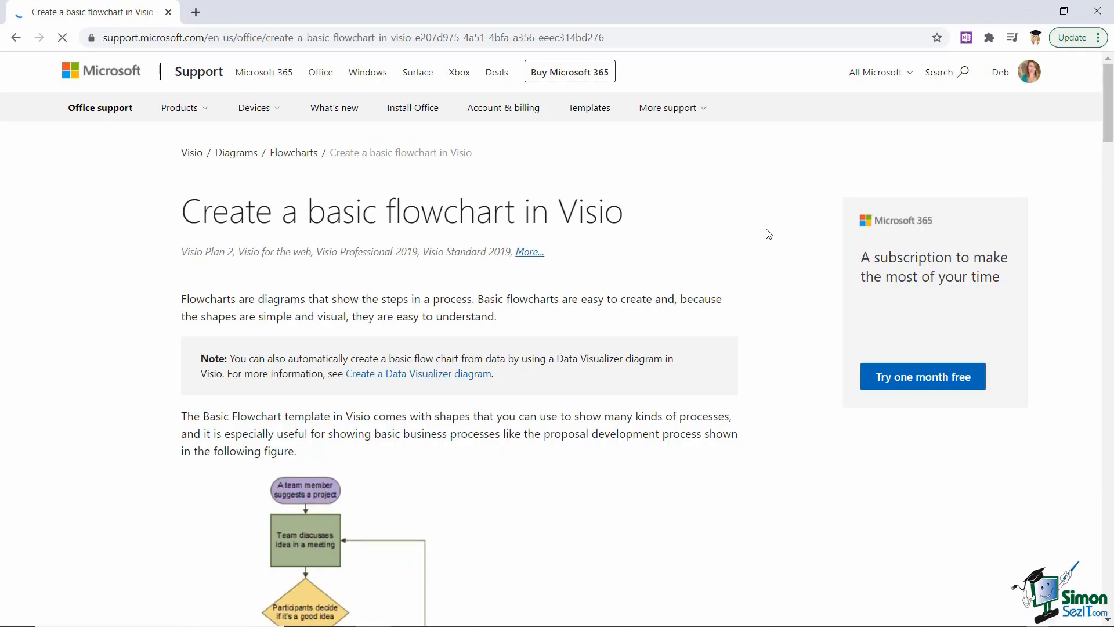
{"action": "scroll", "coordinate": [769, 234], "scroll_direction": "down", "scroll_amount": 2}
{"action": "scroll", "coordinate": [769, 234], "scroll_direction": "down", "scroll_amount": 10}
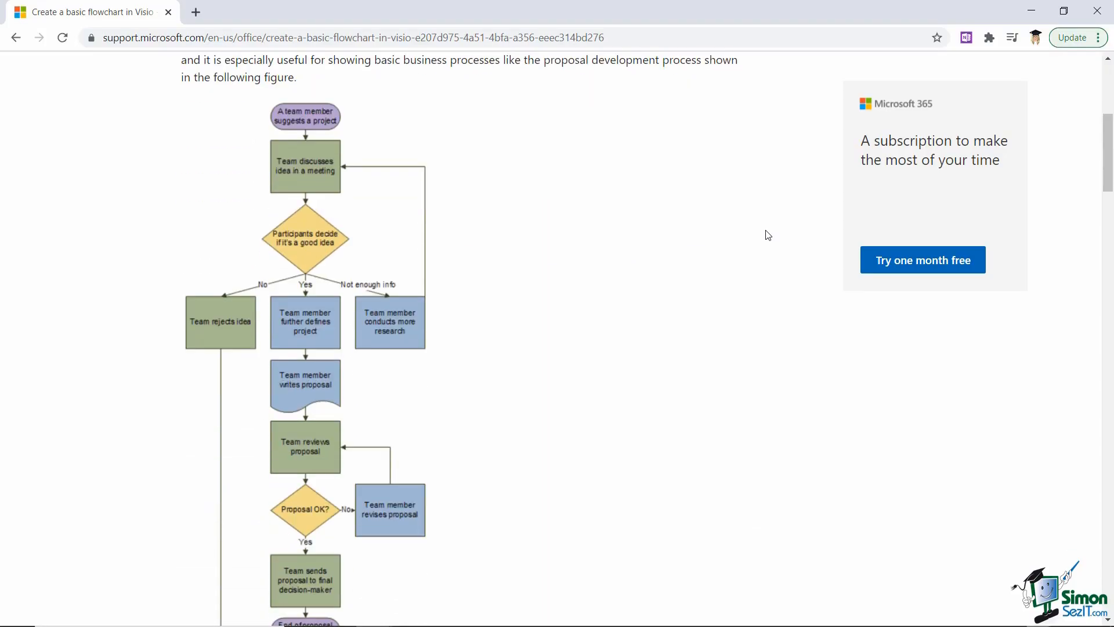
{"action": "scroll", "coordinate": [767, 235], "scroll_direction": "down", "scroll_amount": 5}
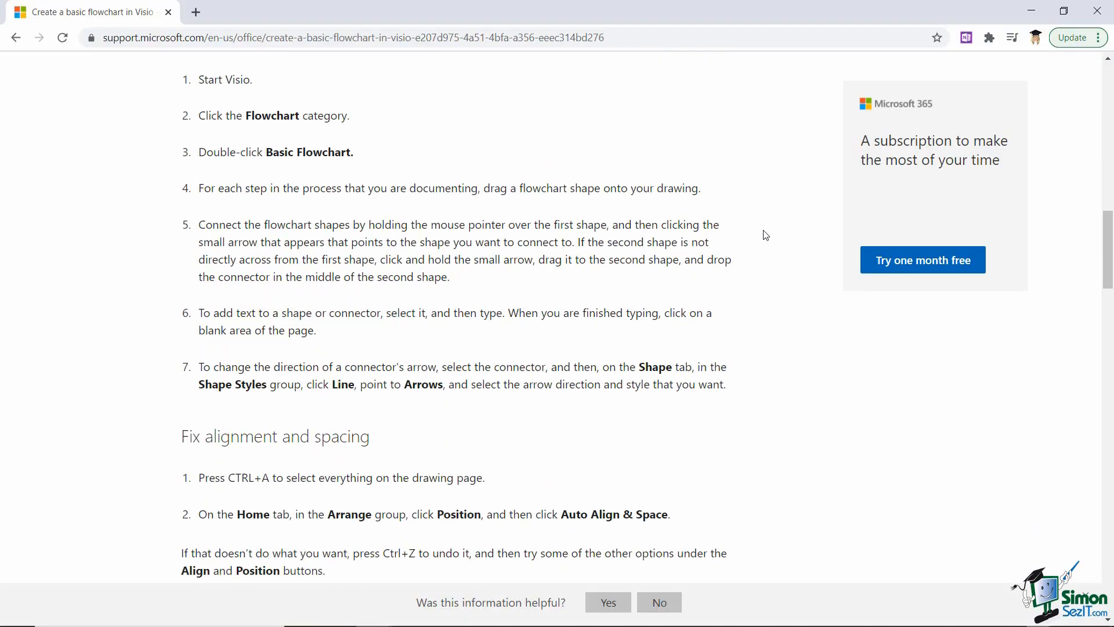
{"action": "scroll", "coordinate": [766, 235], "scroll_direction": "up", "scroll_amount": 15}
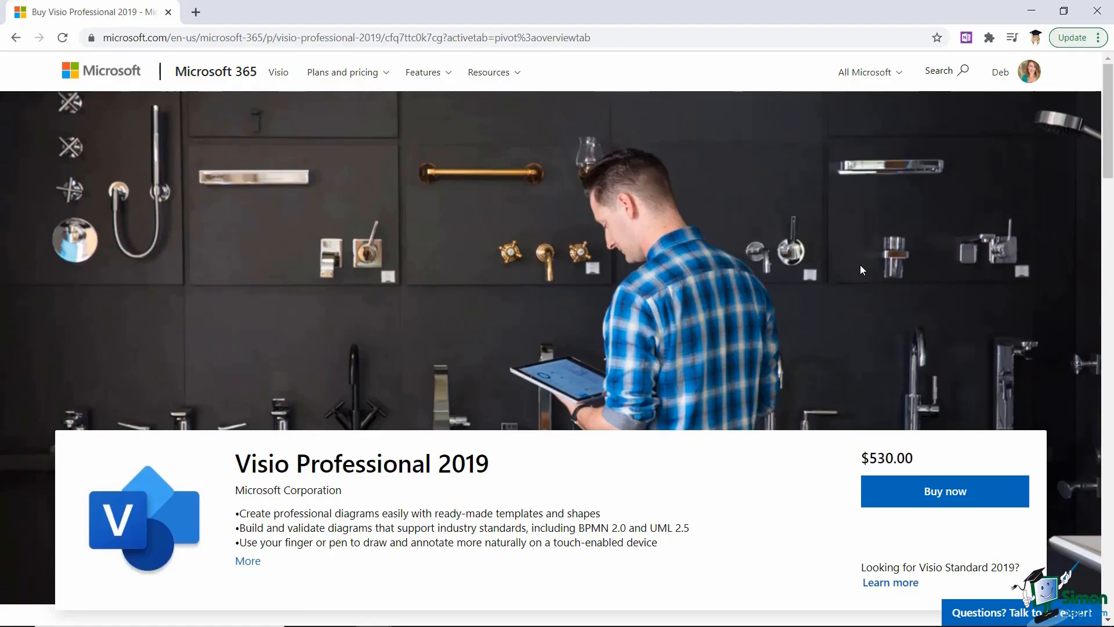
{"action": "scroll", "coordinate": [891, 311], "scroll_direction": "down", "scroll_amount": 4}
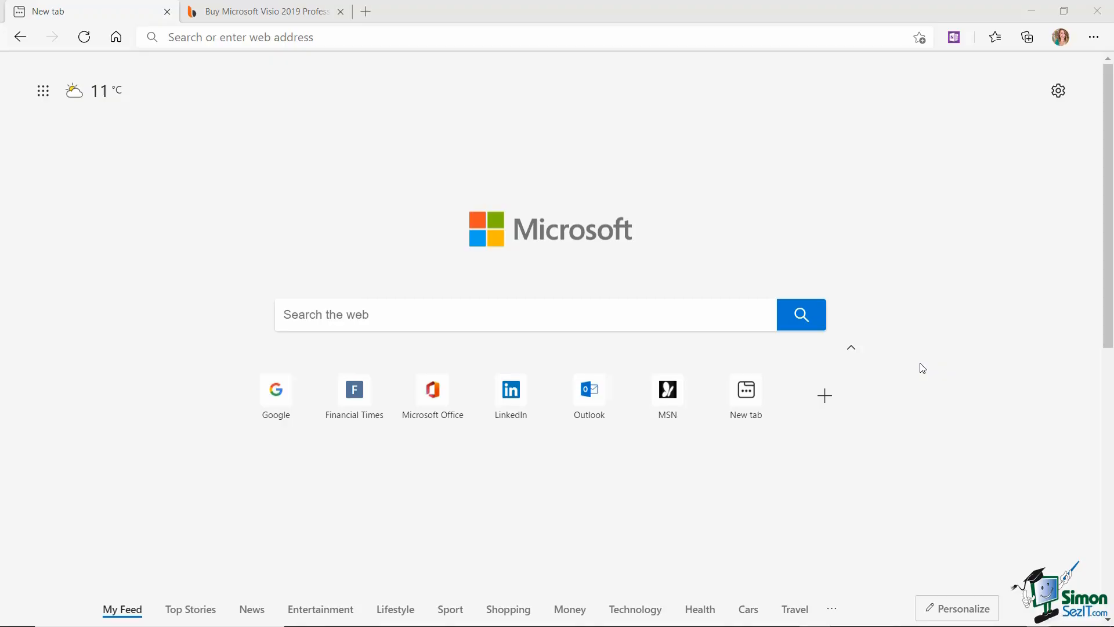
- Search Bing for 'visio 2019 professional download' and open the See Microsoft Visio Plans ad
{"action": "left_click", "coordinate": [312, 319]}
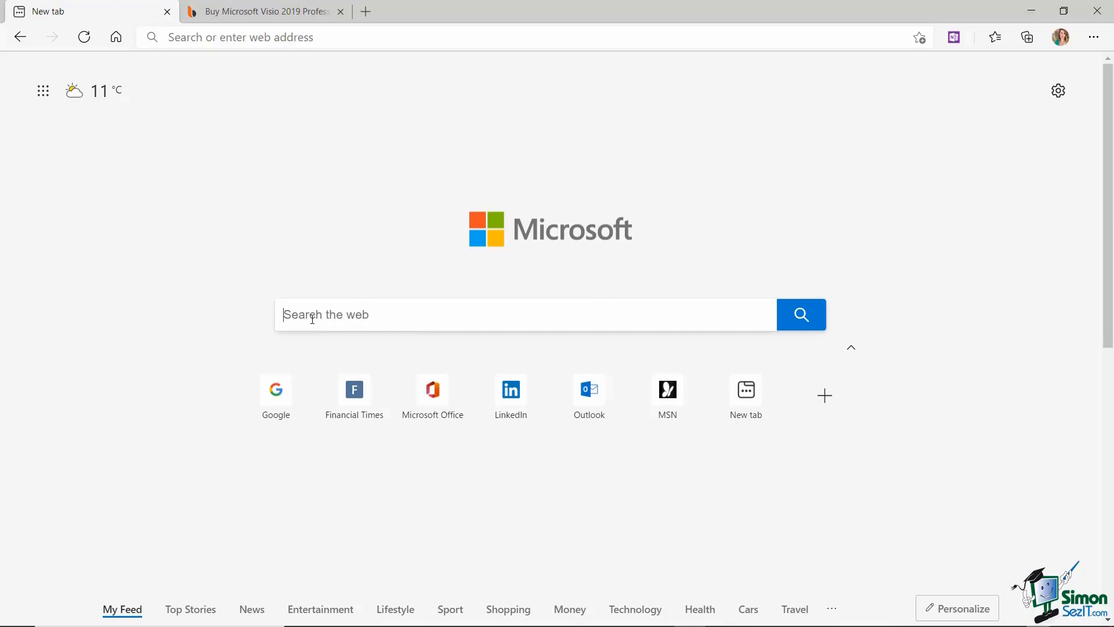
{"action": "type", "text": "visio"}
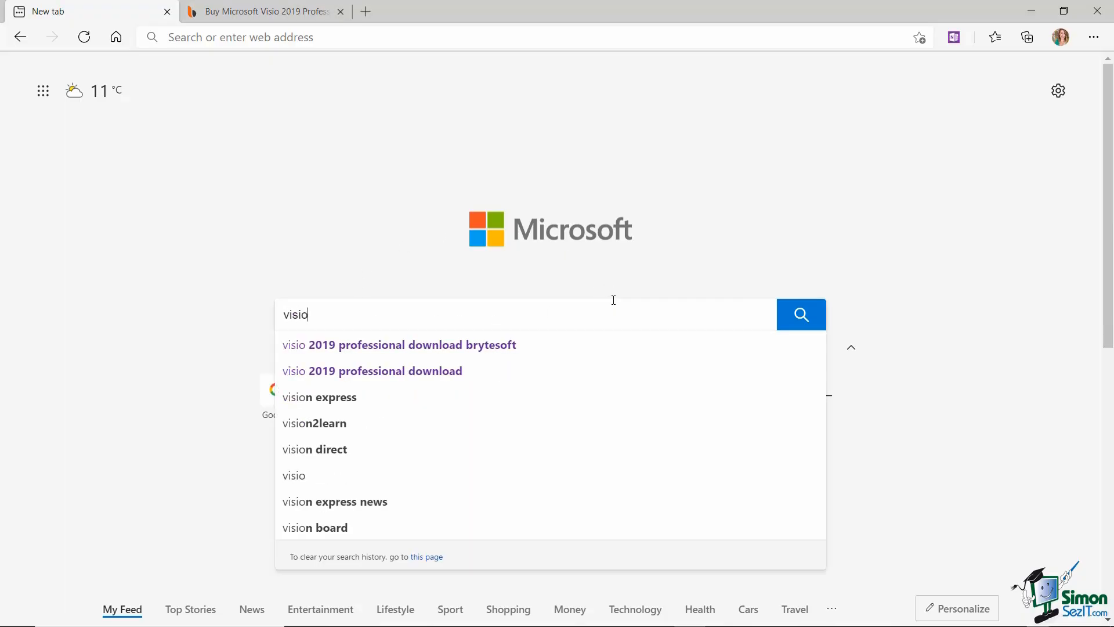
{"action": "type", "text": " 2019"}
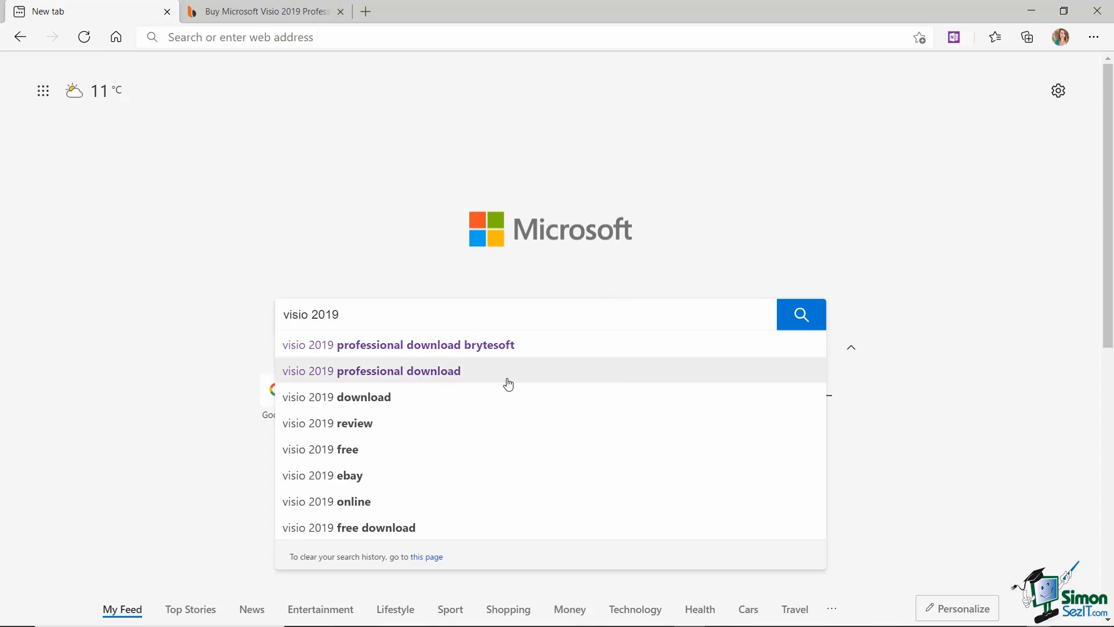
{"action": "left_click", "coordinate": [459, 380]}
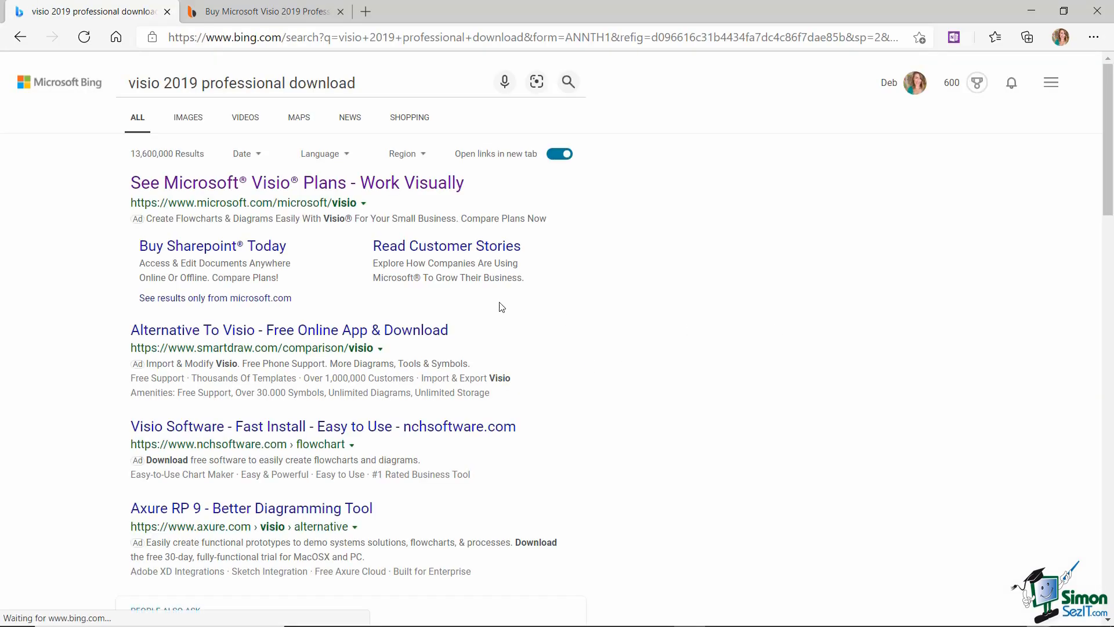
{"action": "left_click", "coordinate": [308, 185]}
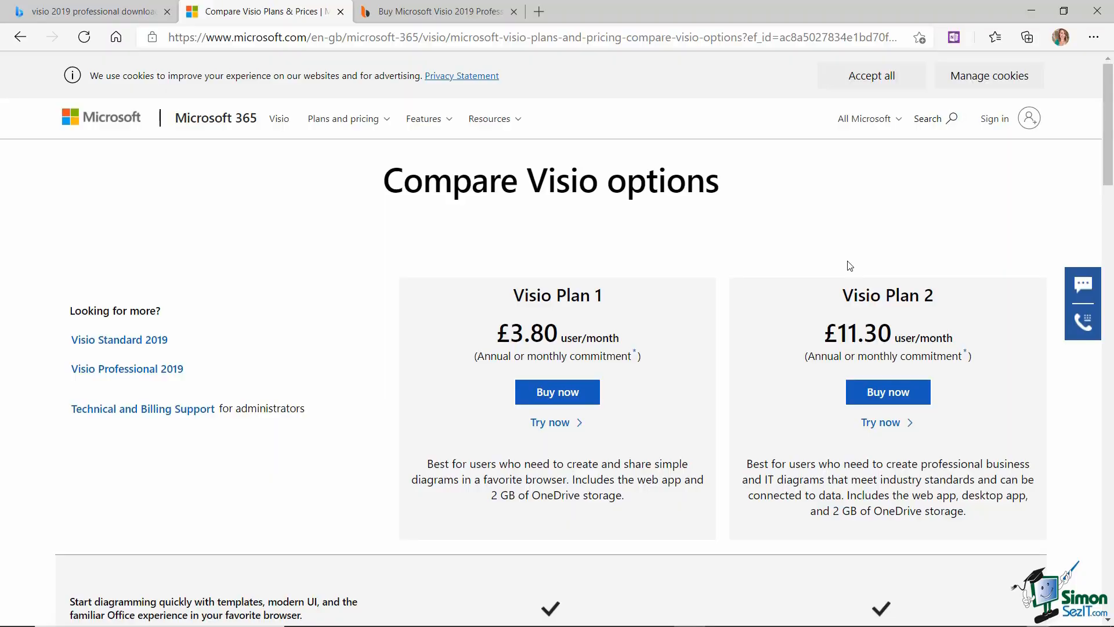
- View the Visio Professional 2019 page, then return and open Visio Standard 2019 ($280.00)
{"action": "left_click", "coordinate": [133, 376]}
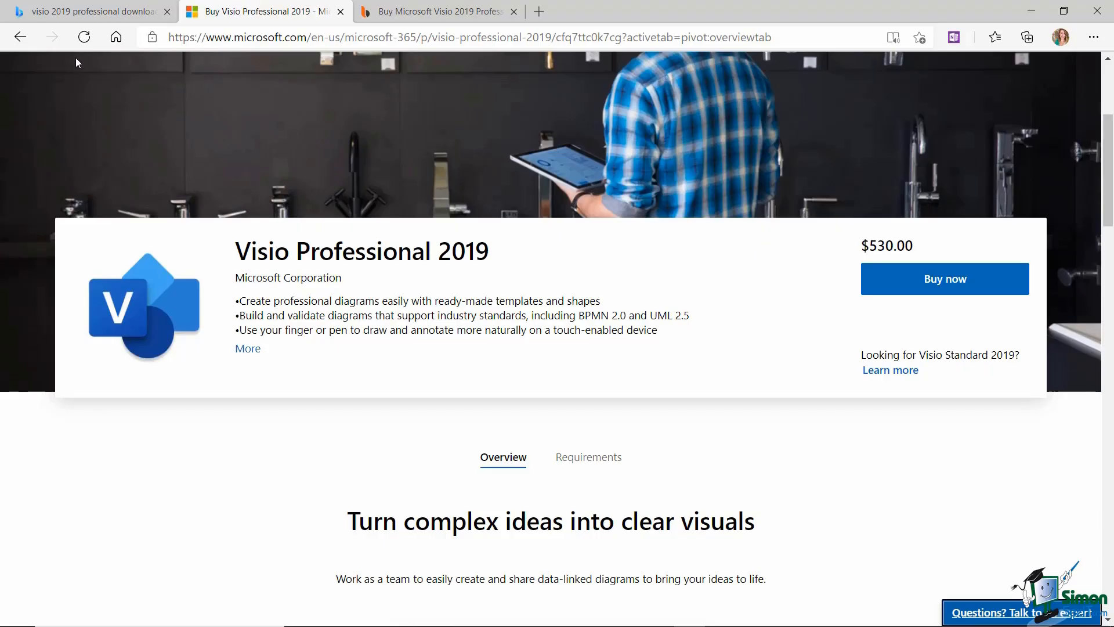
{"action": "left_click", "coordinate": [20, 38]}
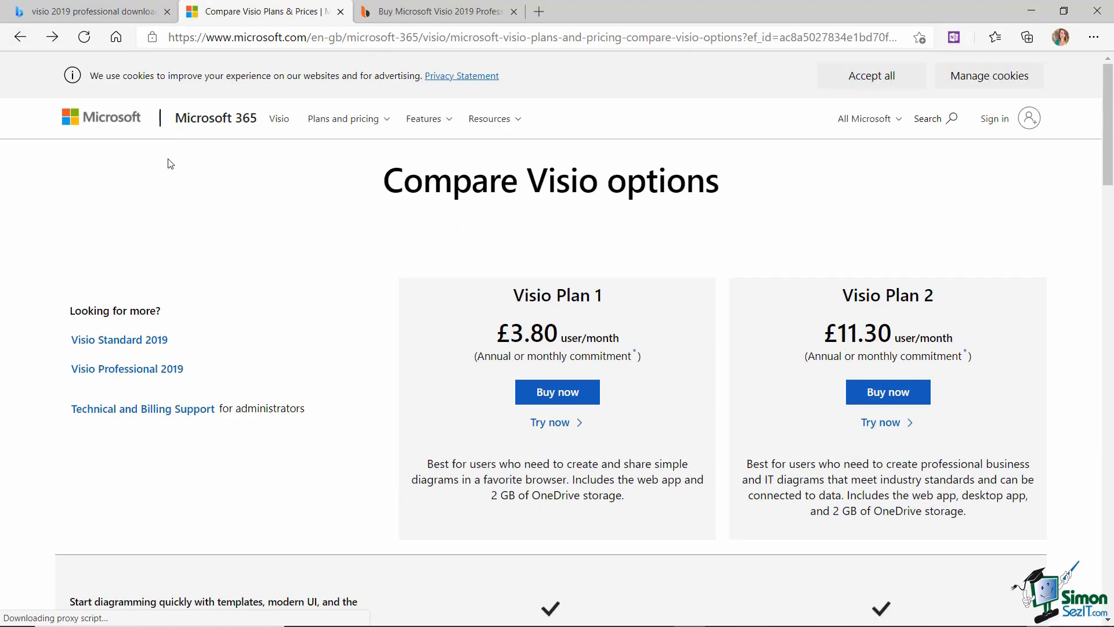
{"action": "left_click", "coordinate": [113, 346]}
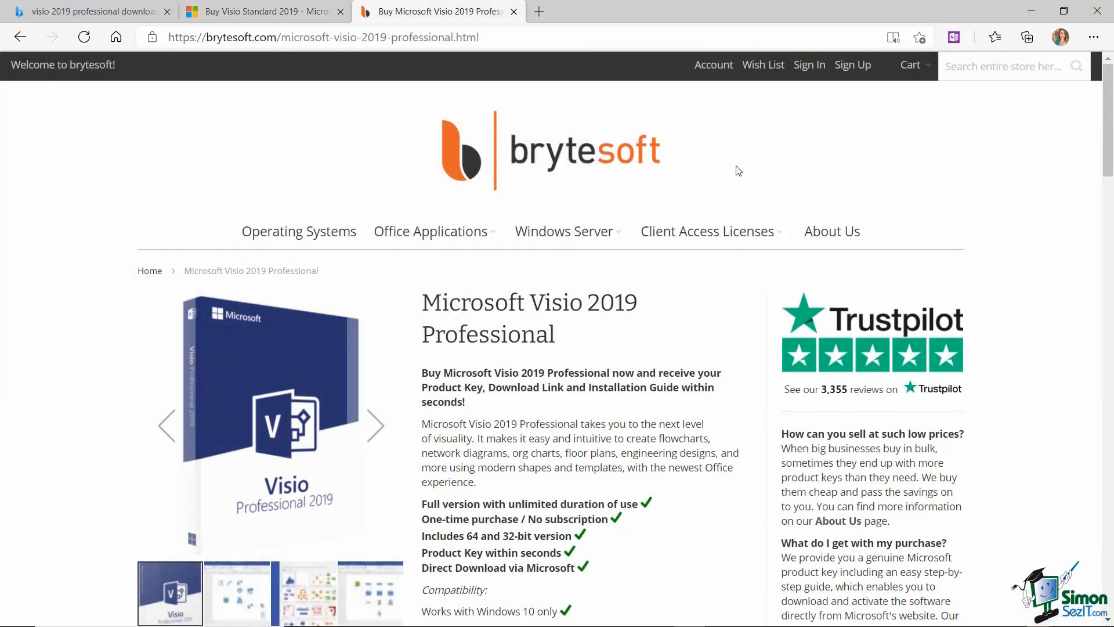
- Scroll through the brytesoft Visio 2019 Professional product details
{"action": "scroll", "coordinate": [732, 172], "scroll_direction": "down", "scroll_amount": 6}
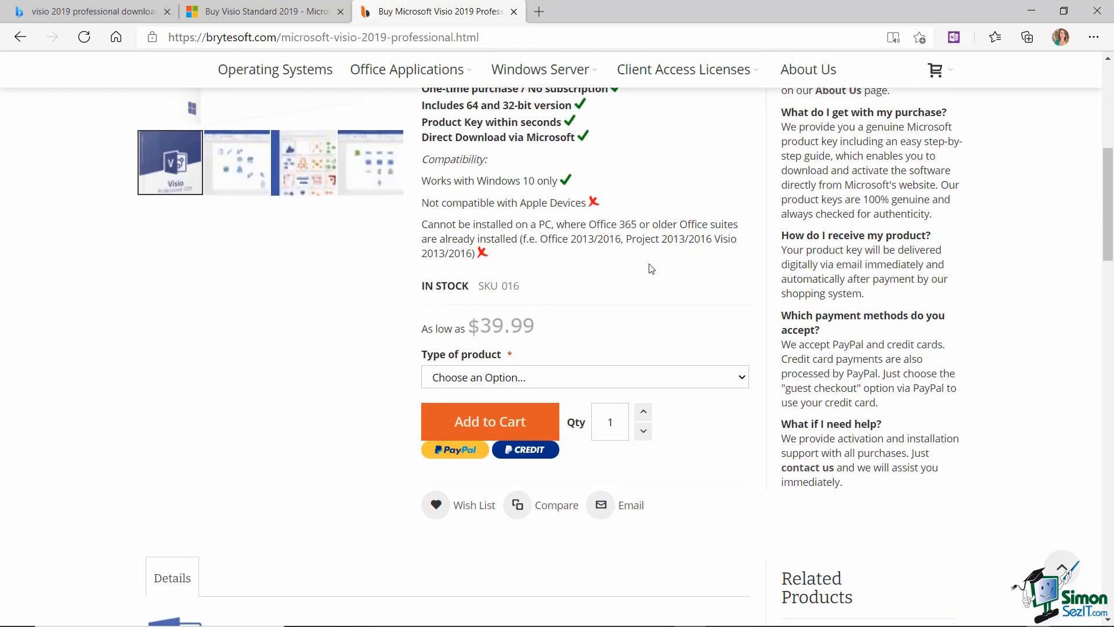
{"action": "scroll", "coordinate": [651, 268], "scroll_direction": "up", "scroll_amount": 5}
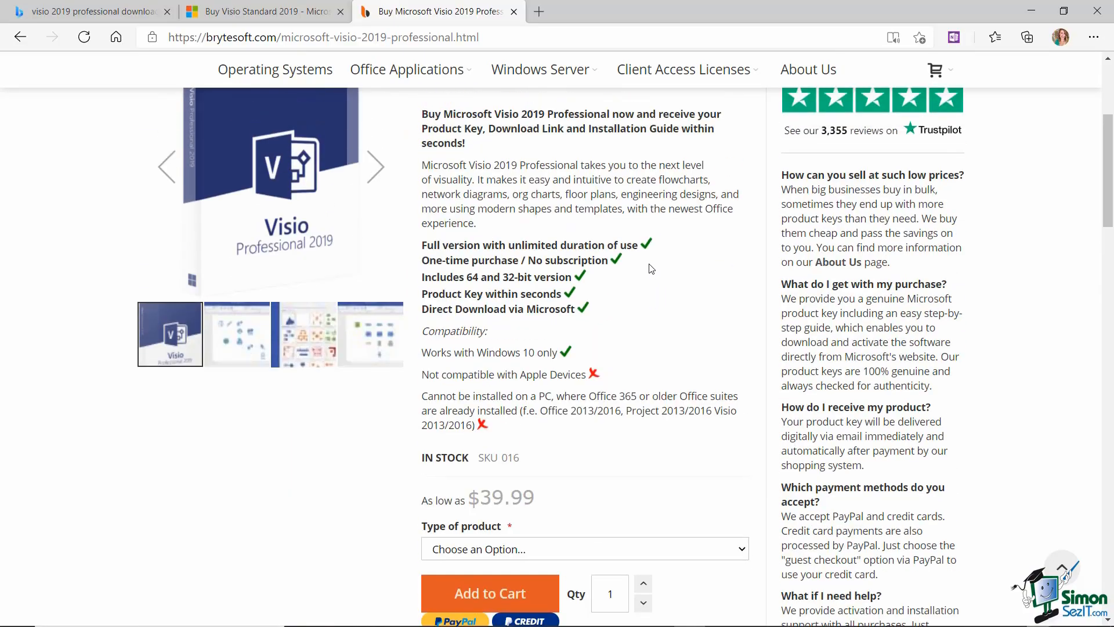
{"action": "scroll", "coordinate": [651, 268], "scroll_direction": "up", "scroll_amount": 1}
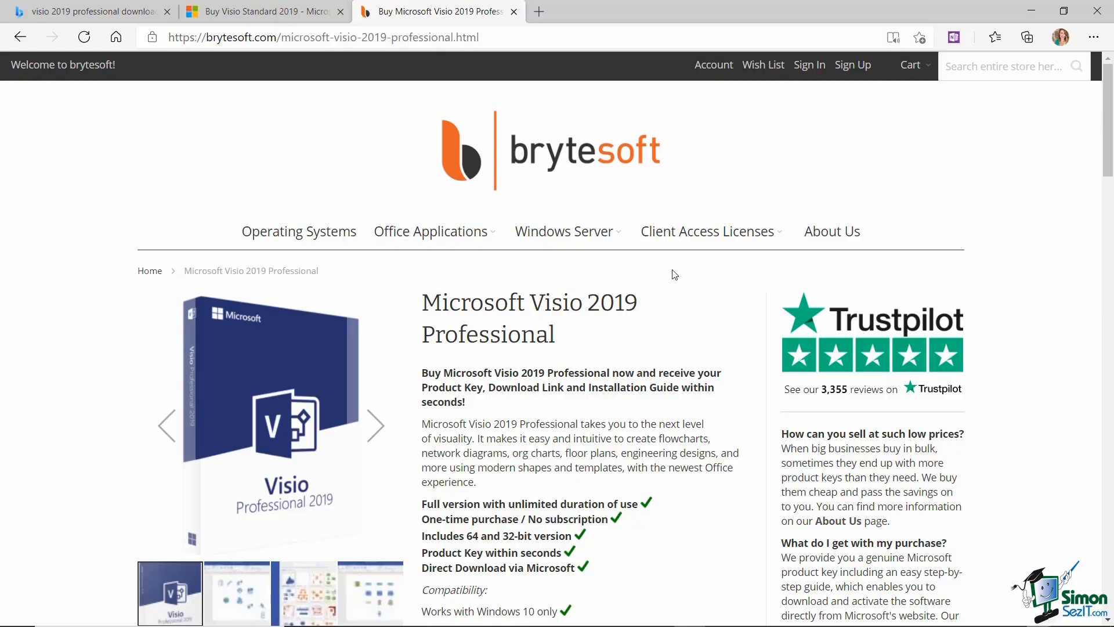
{"action": "scroll", "coordinate": [674, 274], "scroll_direction": "down", "scroll_amount": 3}
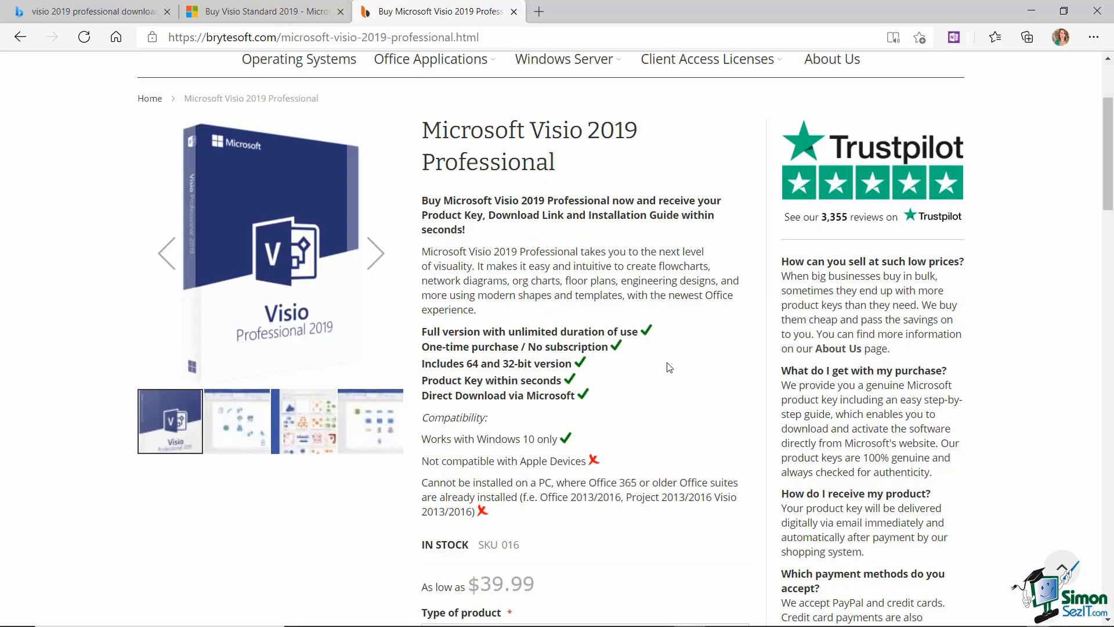
{"action": "scroll", "coordinate": [669, 367], "scroll_direction": "down", "scroll_amount": 3}
{"action": "scroll", "coordinate": [669, 367], "scroll_direction": "up", "scroll_amount": 3}
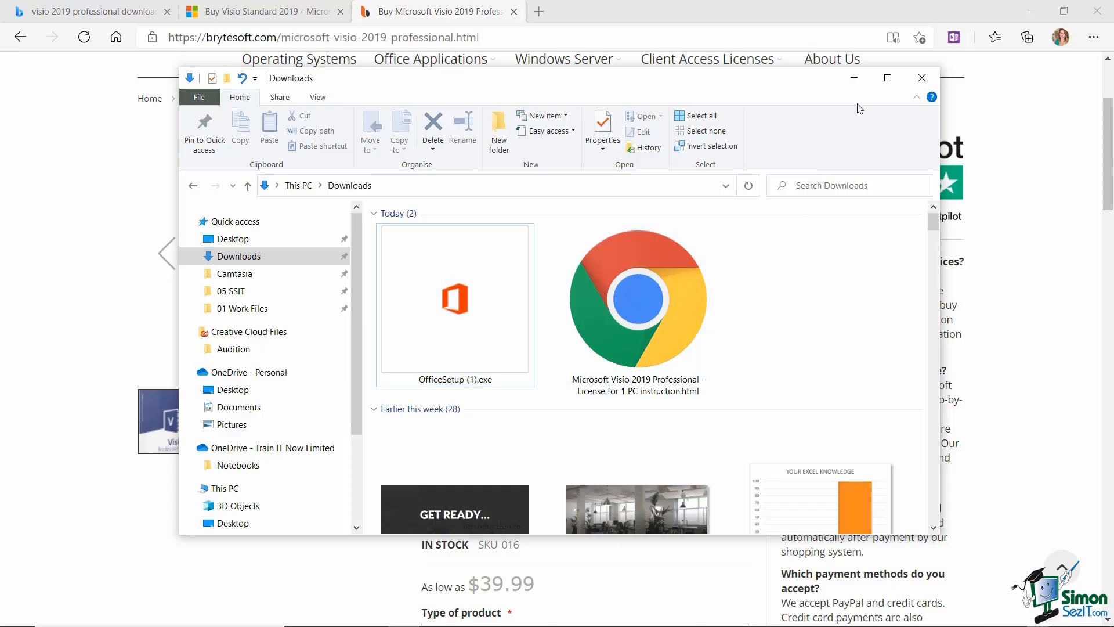
- Close the Downloads File Explorer window to reveal the desktop
{"action": "left_click", "coordinate": [921, 79]}
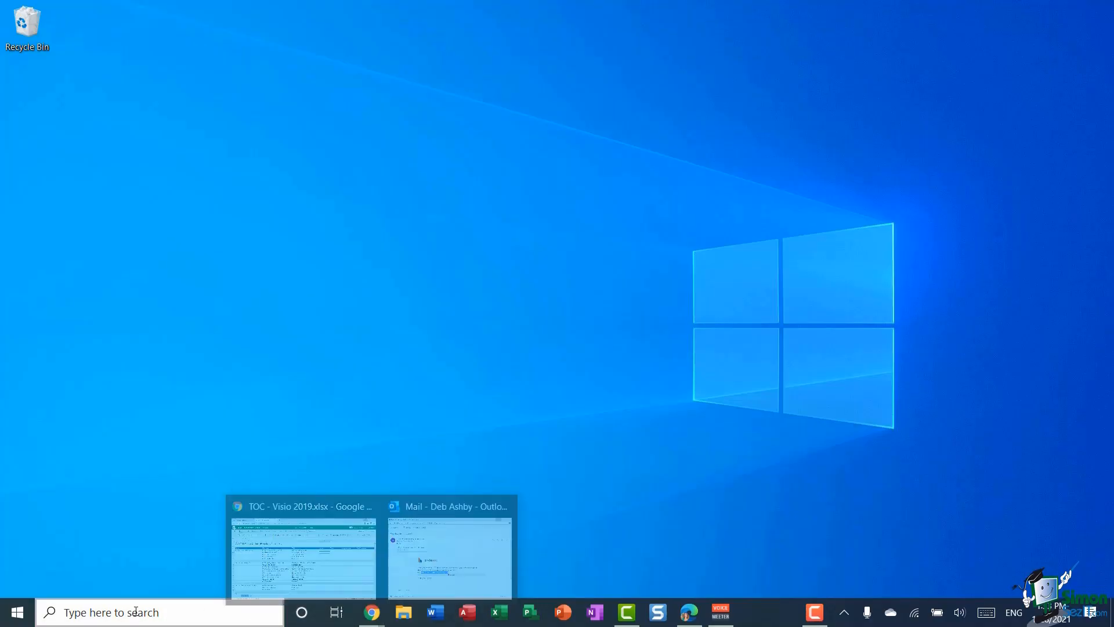
- Search Windows for 'visio', then reopen the search panel showing top apps and recent items
{"action": "left_click", "coordinate": [107, 612]}
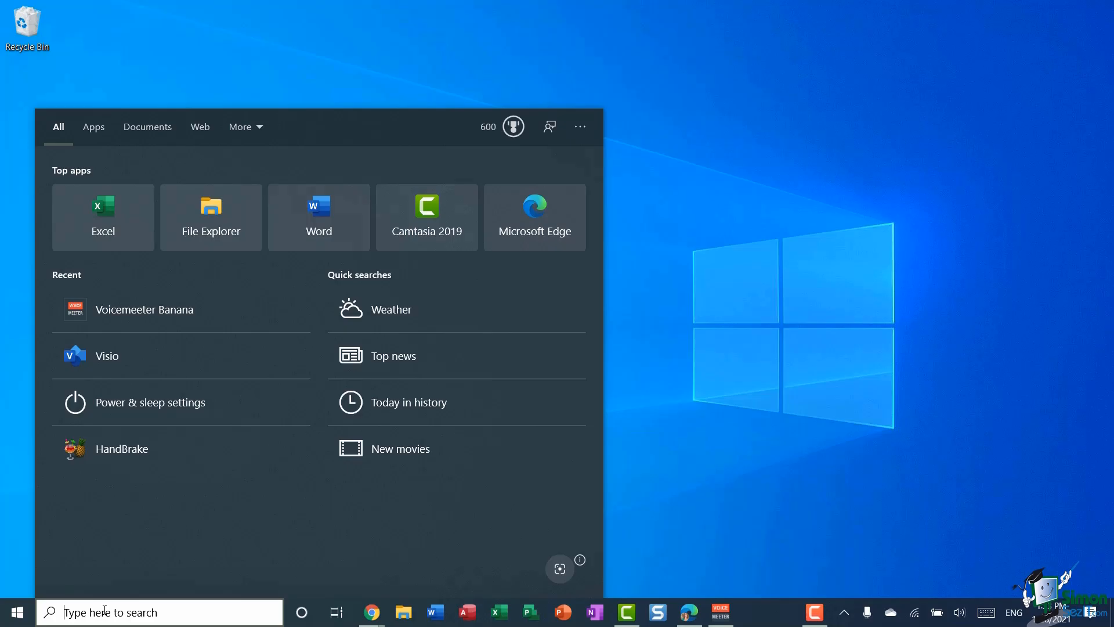
{"action": "type", "text": "visio"}
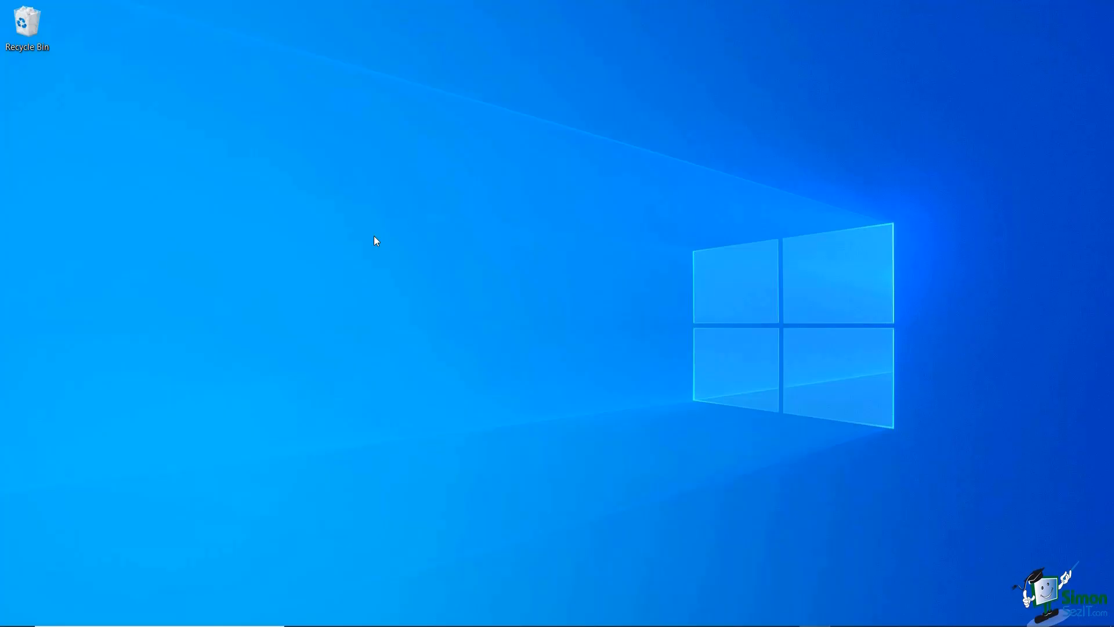
{"action": "mouse_move", "coordinate": [289, 620]}
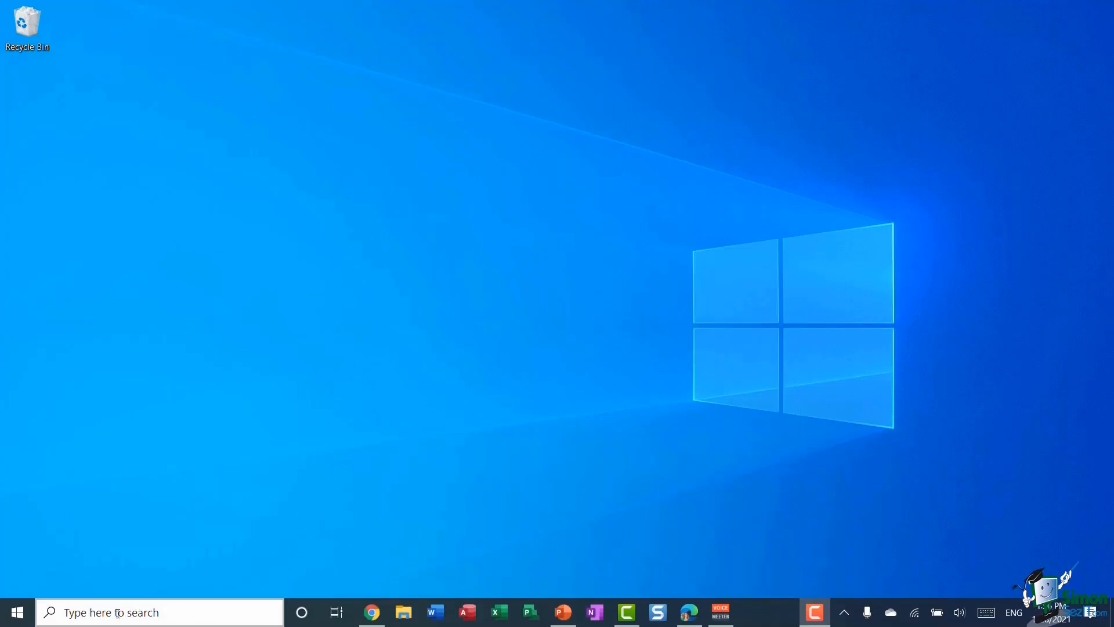
{"action": "left_click", "coordinate": [119, 612]}
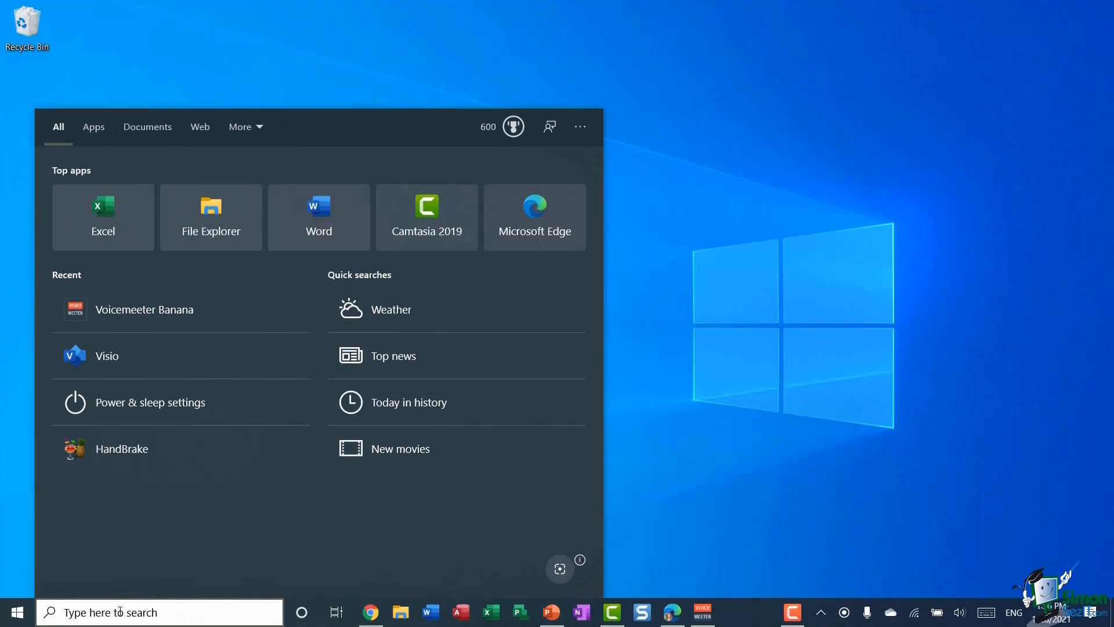
- Pin the Visio search result to the taskbar and reposition its icon among taskbar apps
{"action": "type", "text": "visio"}
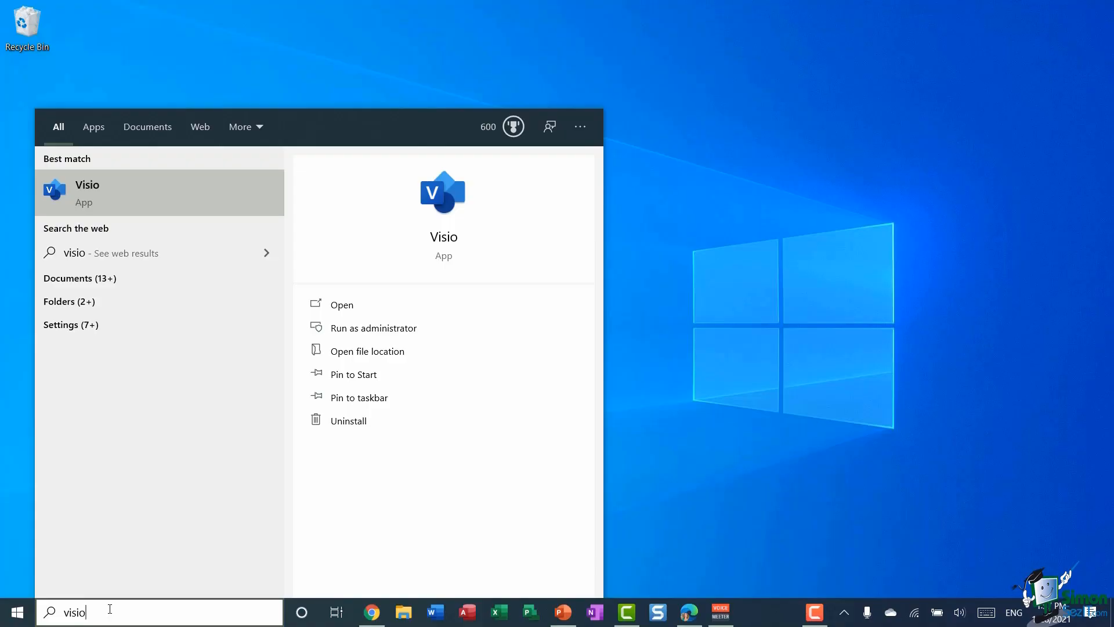
{"action": "right_click", "coordinate": [149, 191]}
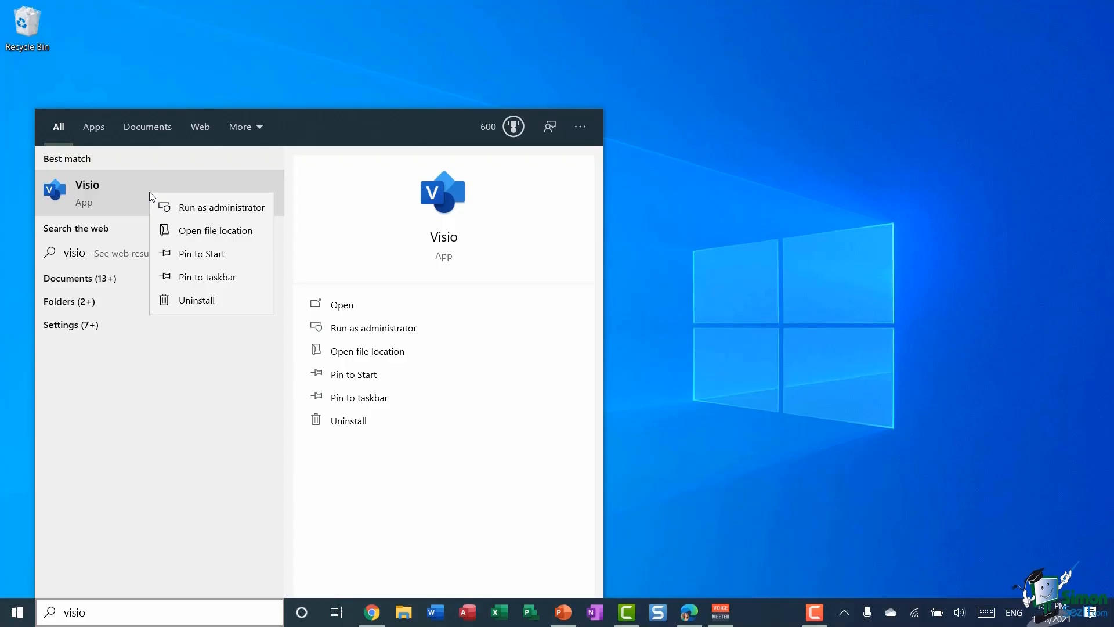
{"action": "left_click", "coordinate": [238, 278]}
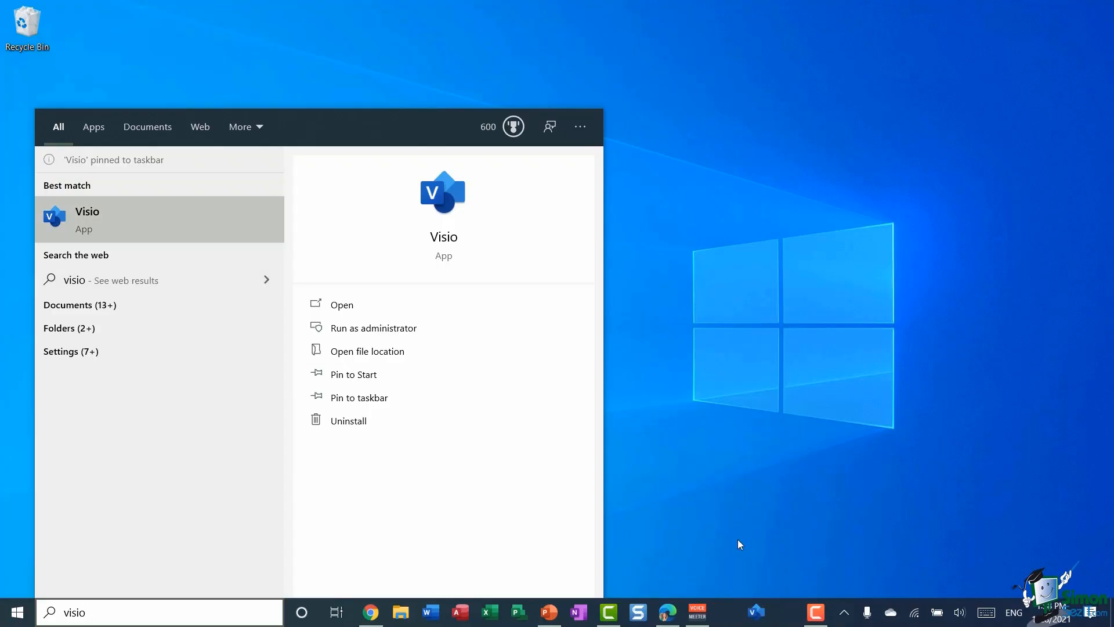
{"action": "left_click_drag", "start_coordinate": [759, 618], "coordinate": [726, 613]}
- Search 'visio' again, pin it to Start, and dismiss the search panel
{"action": "left_click", "coordinate": [194, 607]}
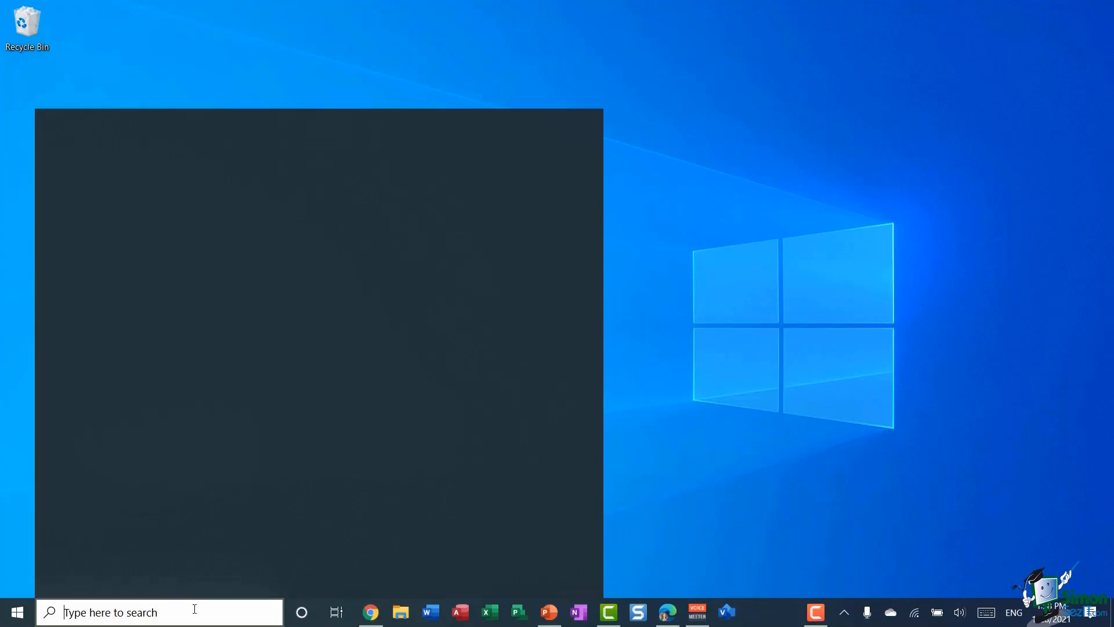
{"action": "type", "text": "visio"}
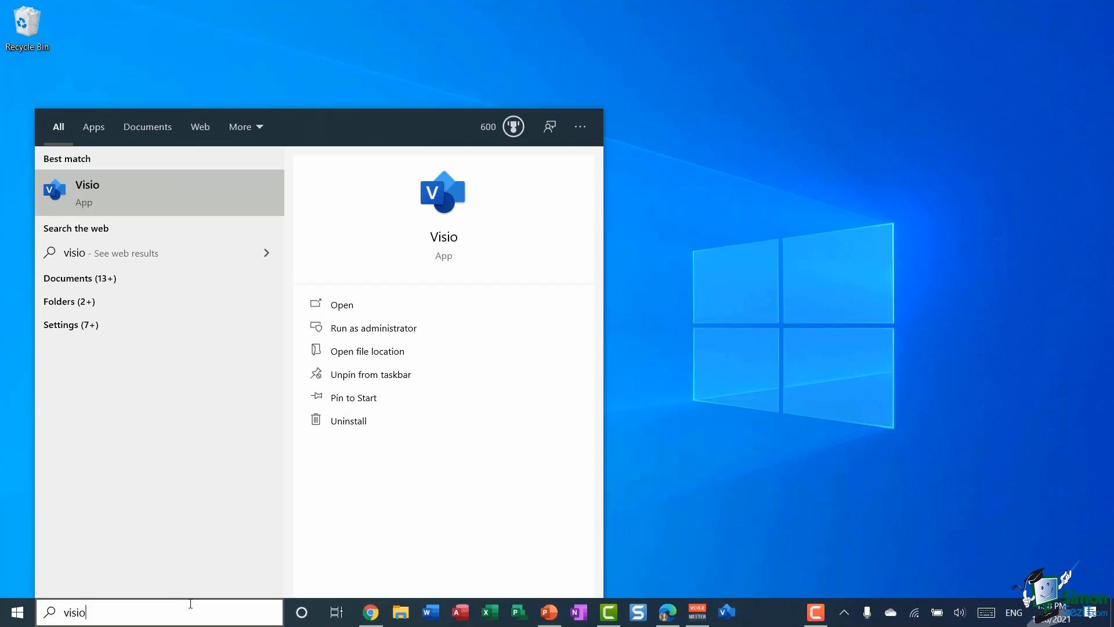
{"action": "right_click", "coordinate": [175, 197]}
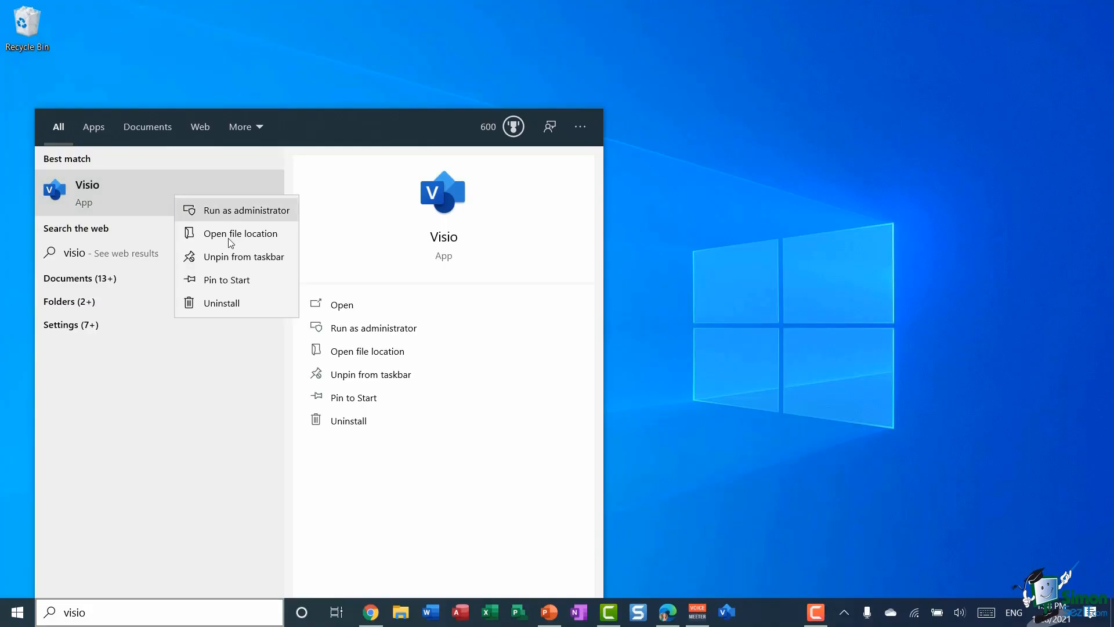
{"action": "left_click", "coordinate": [227, 280]}
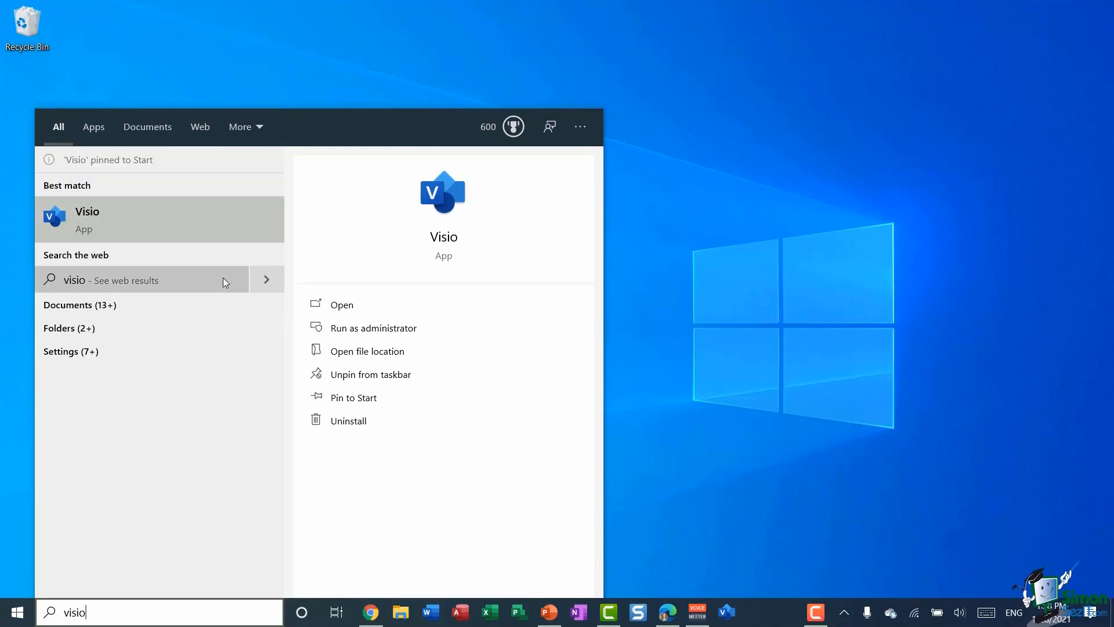
{"action": "left_click", "coordinate": [773, 293]}
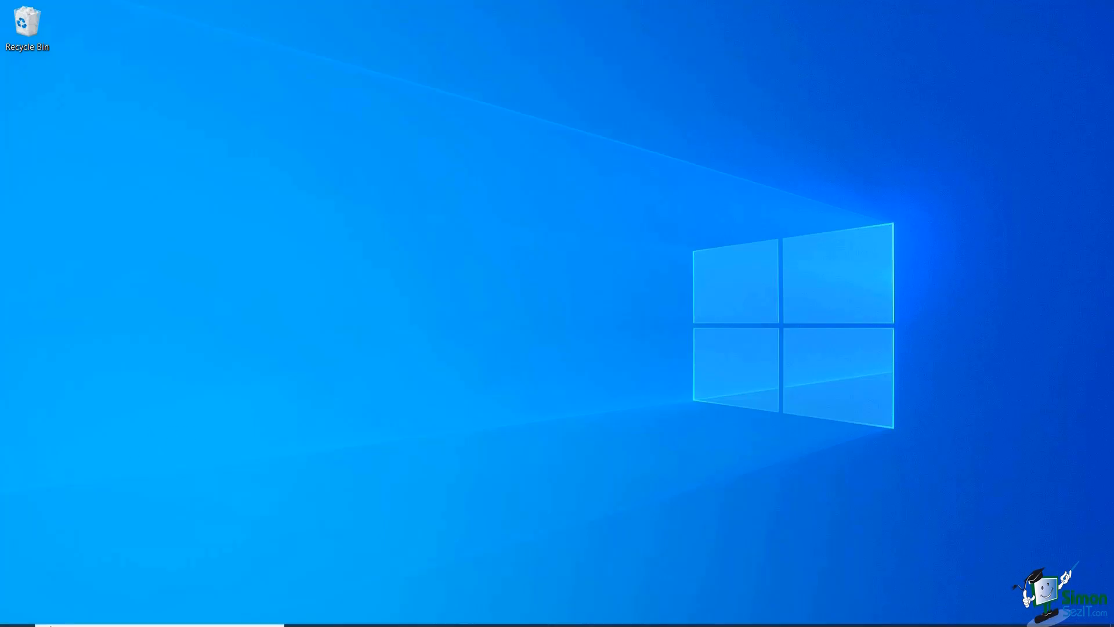
- Check the Visio tile in the Start menu, then launch Visio from its taskbar icon
{"action": "left_click", "coordinate": [17, 612]}
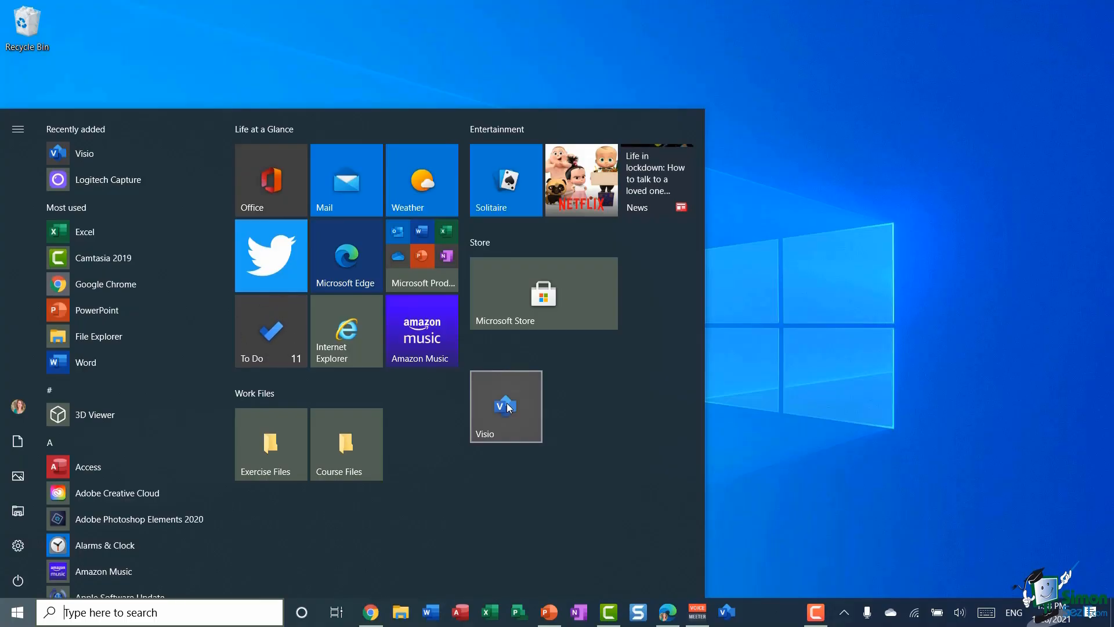
{"action": "left_click", "coordinate": [967, 334]}
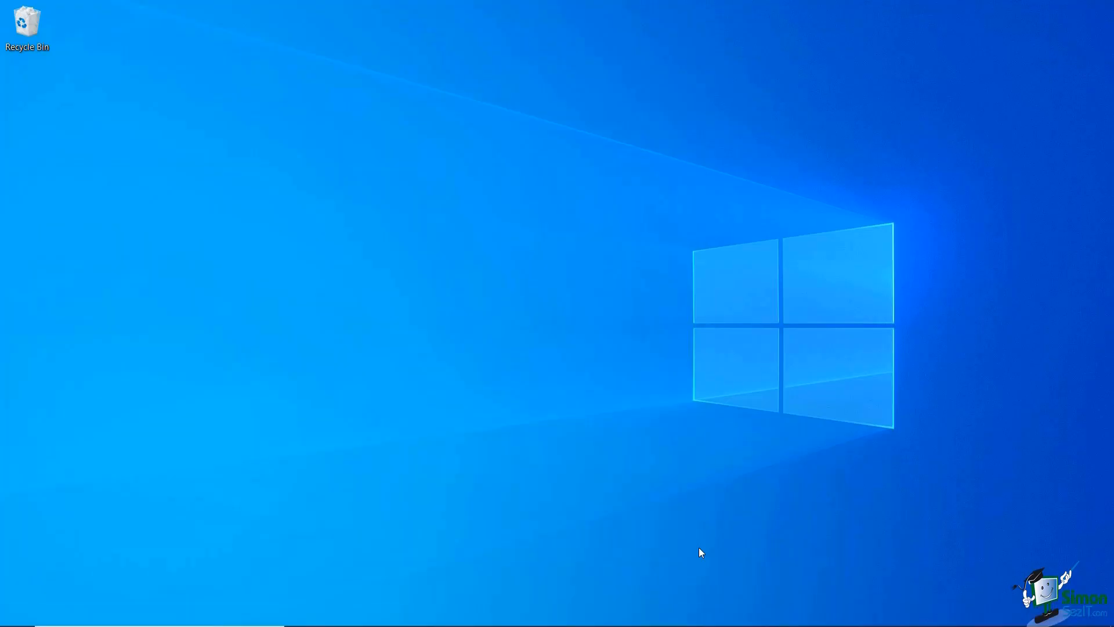
{"action": "left_click", "coordinate": [727, 612]}
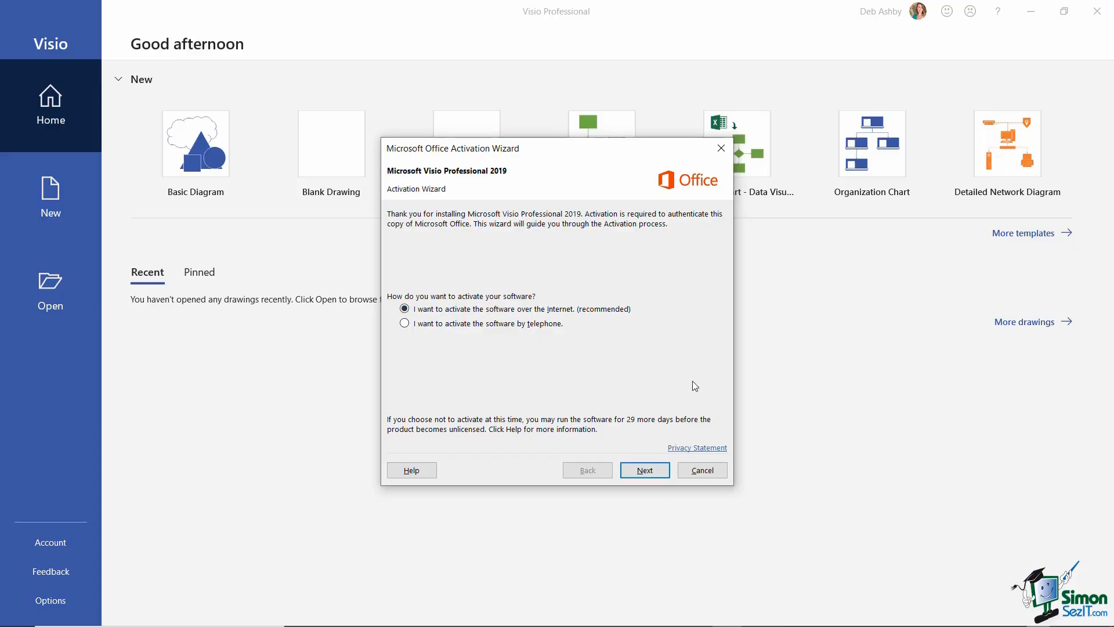
- Activate Visio Professional 2019 over the internet and close the Activation Wizard
{"action": "left_click", "coordinate": [657, 475]}
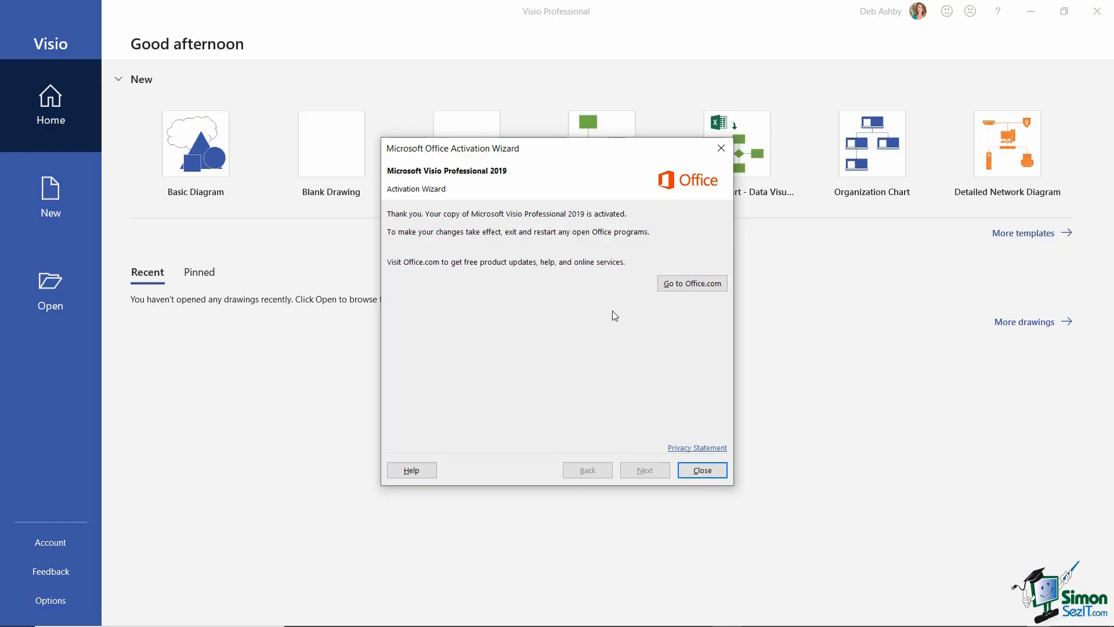
{"action": "left_click", "coordinate": [694, 469]}
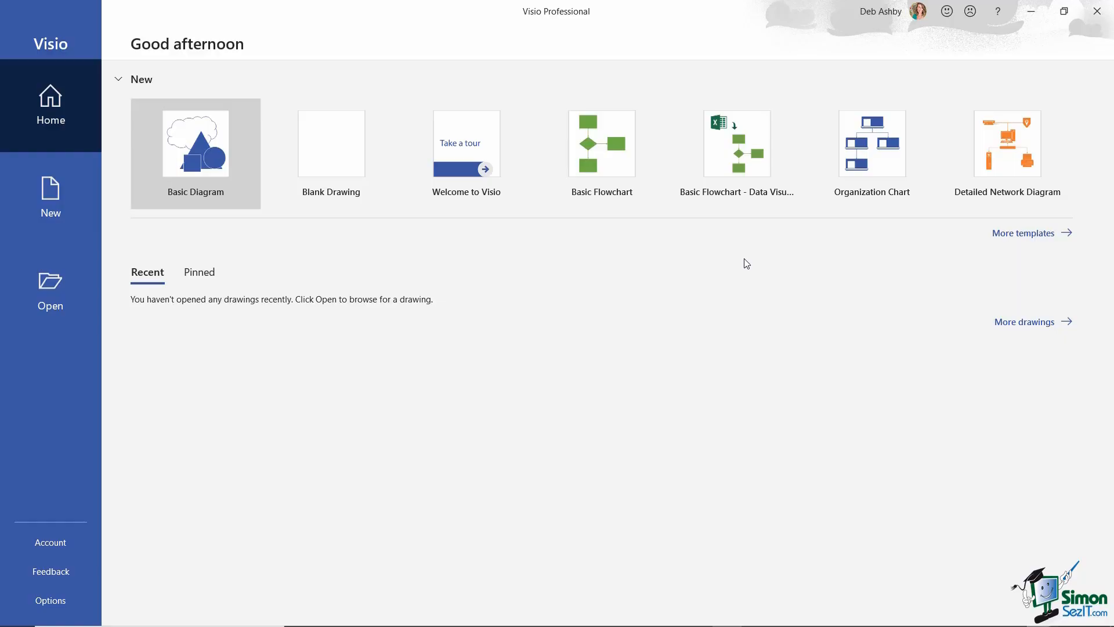
- Select the Organization Chart tile on Visio's Home screen to preview it in US Units
{"action": "left_click", "coordinate": [870, 150]}
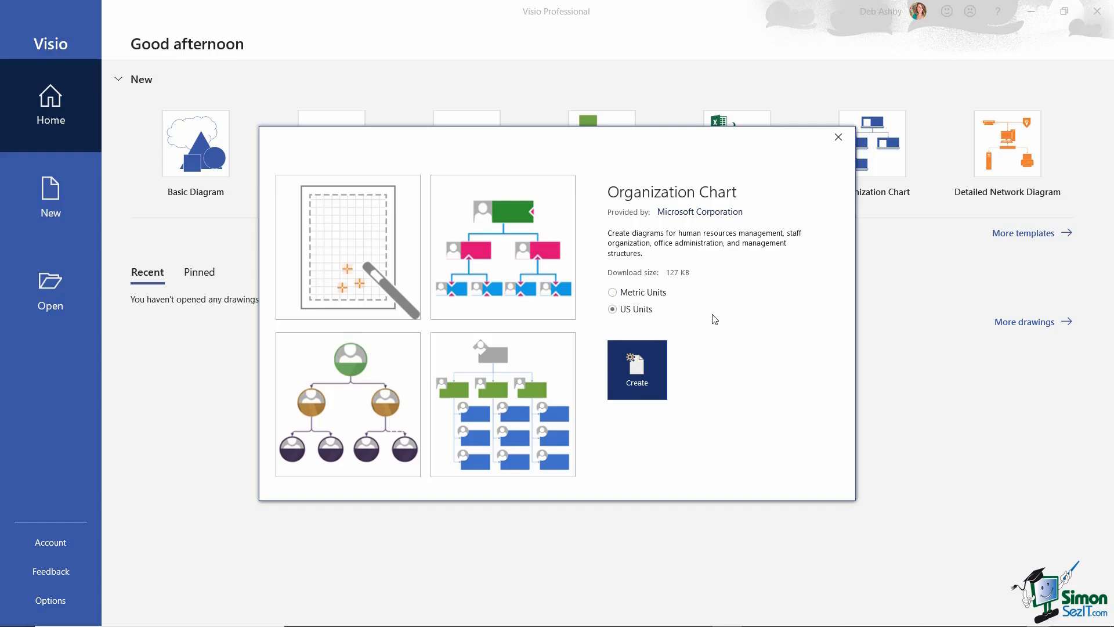
- Create a new drawing from the Organization Chart Wizard template
{"action": "left_click", "coordinate": [360, 254]}
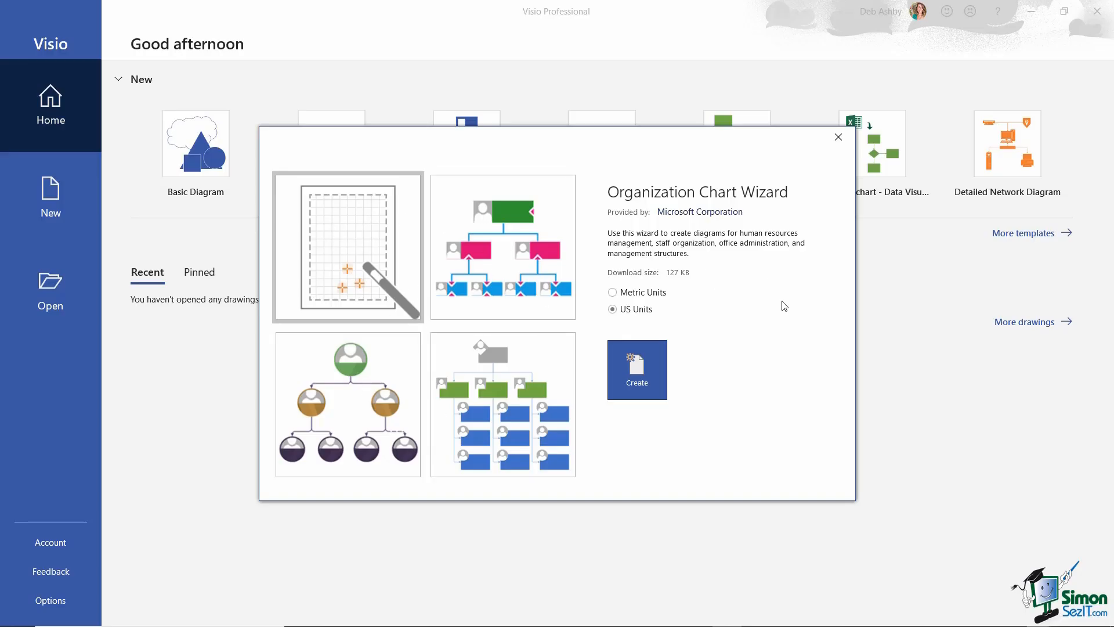
{"action": "left_click", "coordinate": [646, 364]}
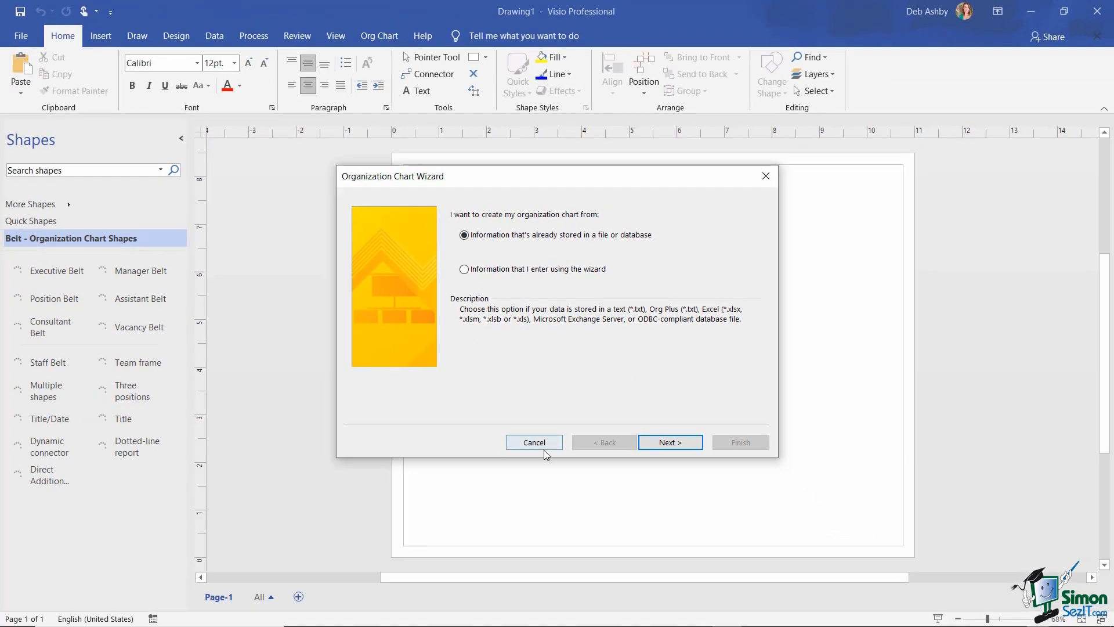
- Cancel the Organization Chart Wizard without importing any data
{"action": "left_click", "coordinate": [535, 444]}
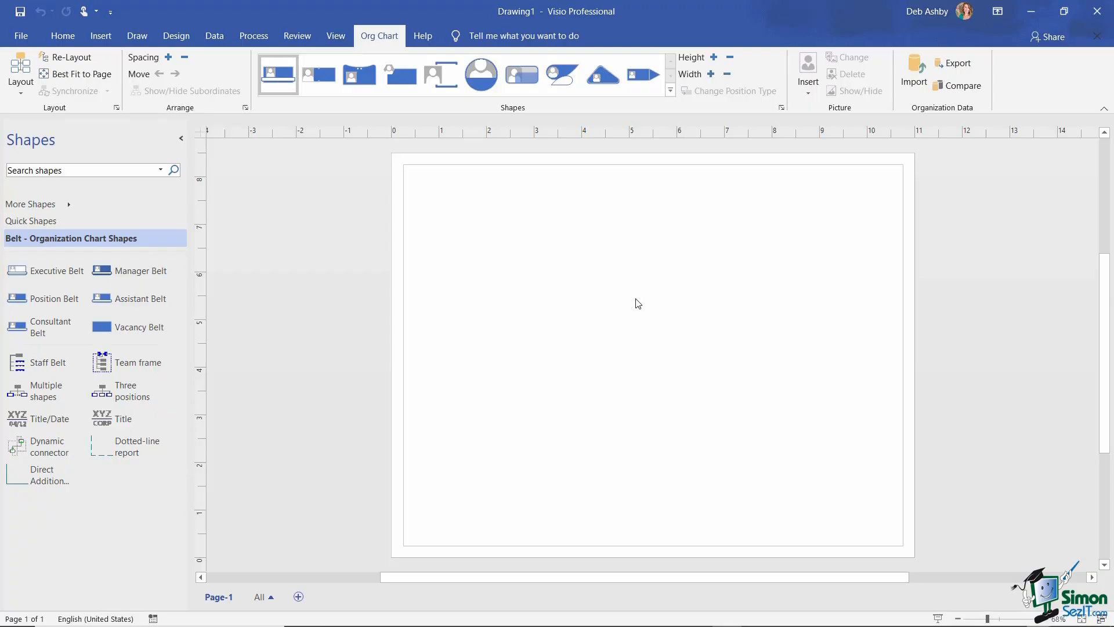
- Place an Executive Belt shape from Quick Shapes near the page centre, then go to File
{"action": "left_click", "coordinate": [31, 220]}
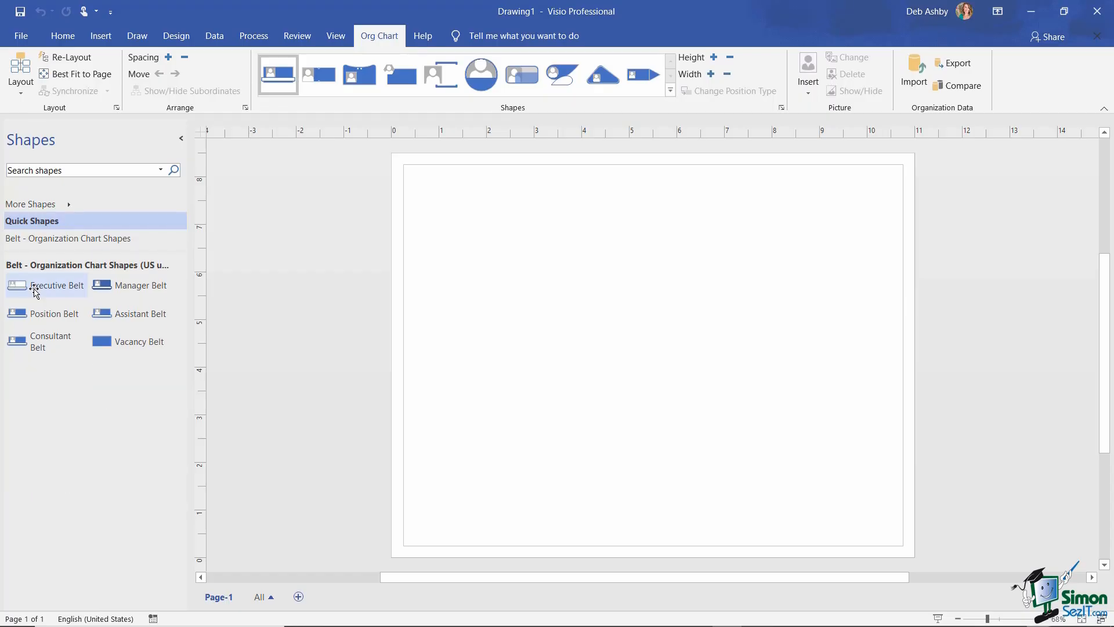
{"action": "left_click_drag", "start_coordinate": [29, 285], "coordinate": [608, 297]}
{"action": "left_click", "coordinate": [748, 318]}
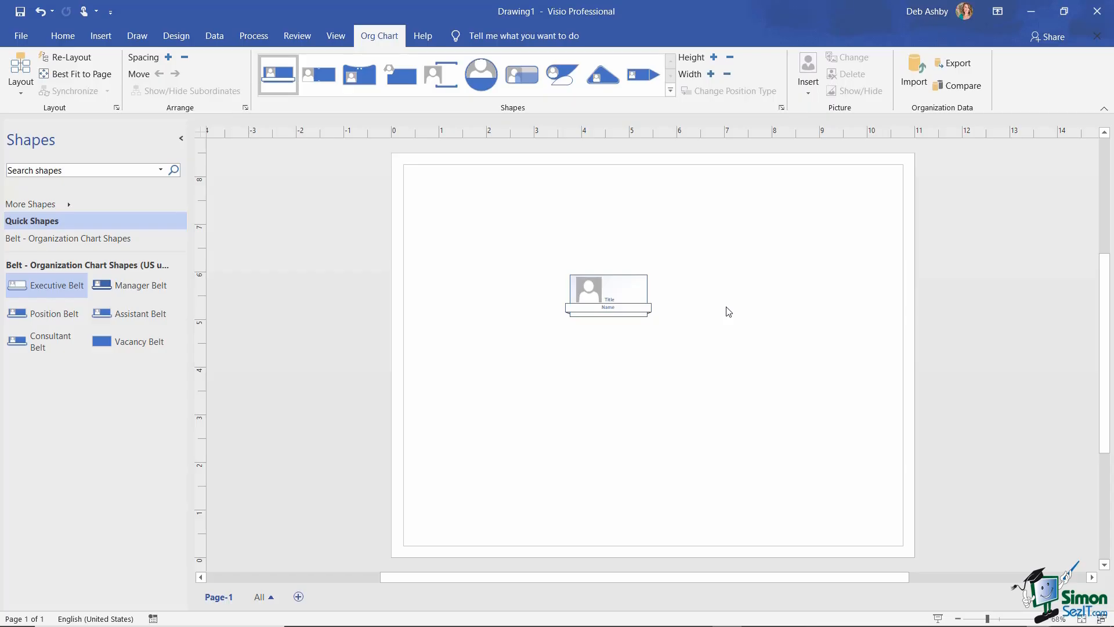
{"action": "left_click", "coordinate": [20, 36]}
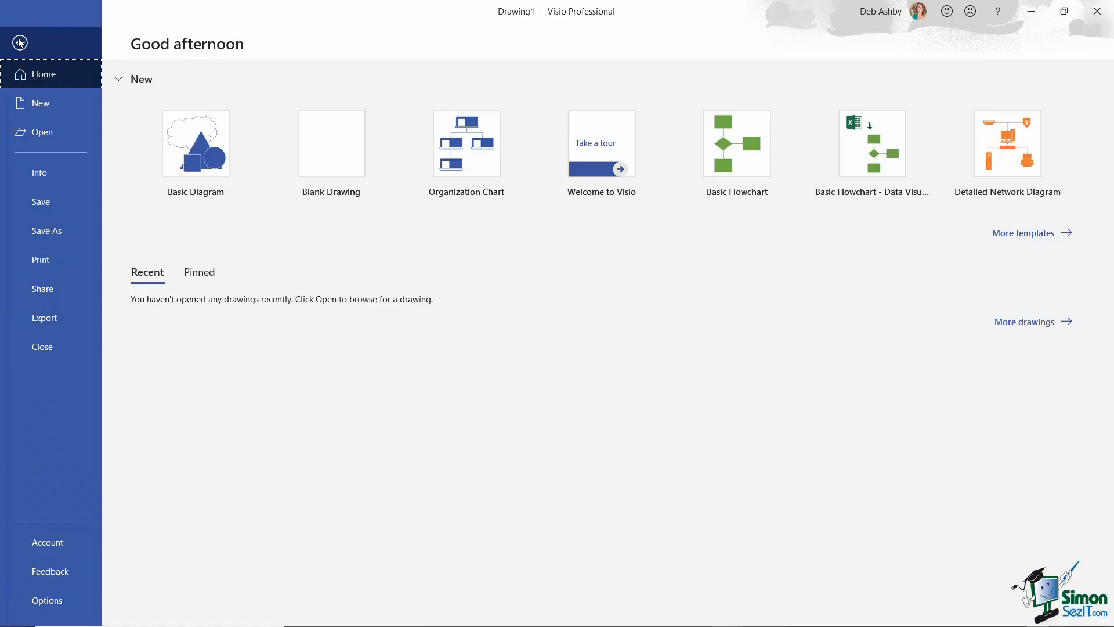
- Choose Save As and browse to the Course Files folder
{"action": "left_click", "coordinate": [52, 241]}
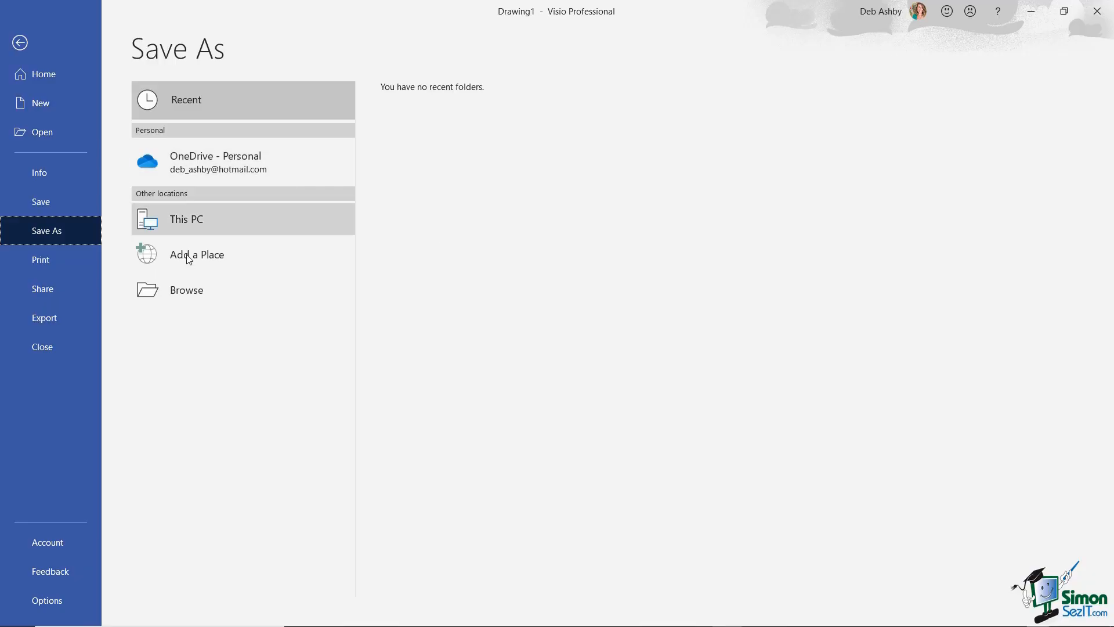
{"action": "left_click", "coordinate": [203, 290]}
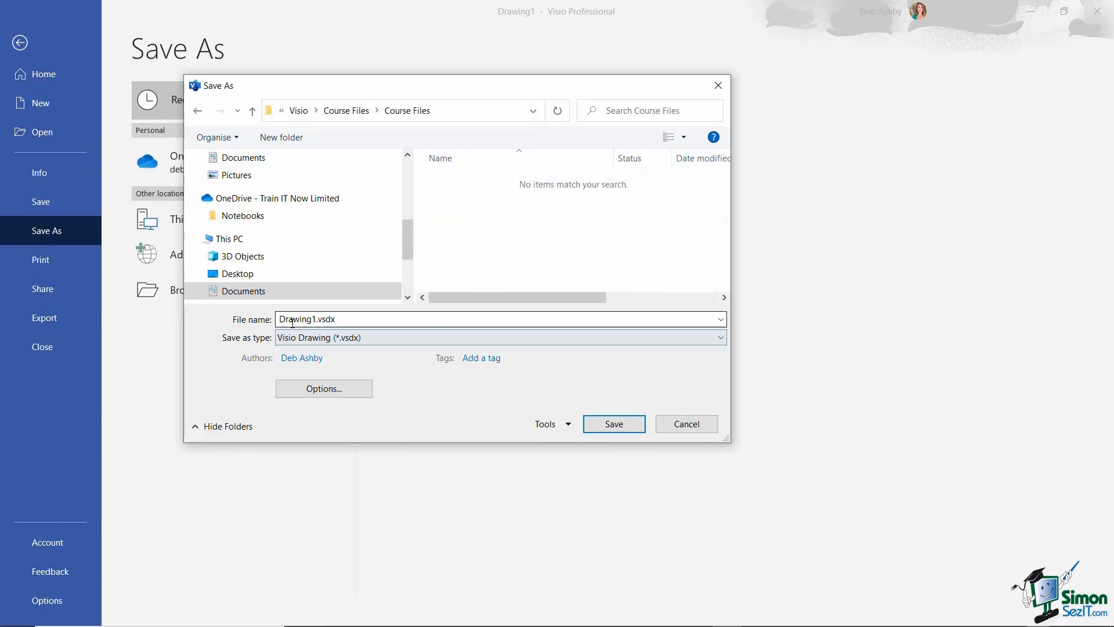
- Replace Drawing1.vsdx with the file name 'My First Org Chart'
{"action": "left_click", "coordinate": [293, 323]}
{"action": "type", "text": "M"}
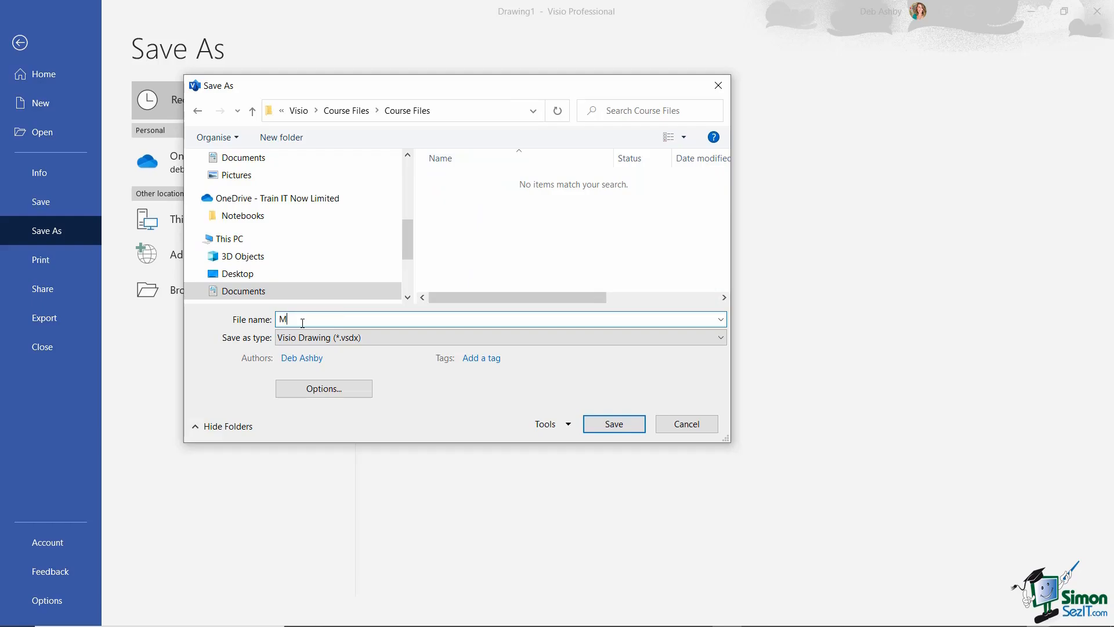
{"action": "type", "text": "y First Org Chart"}
- Save as My First Org Chart.vsdx, then close the drawing and Visio
{"action": "left_click", "coordinate": [619, 424]}
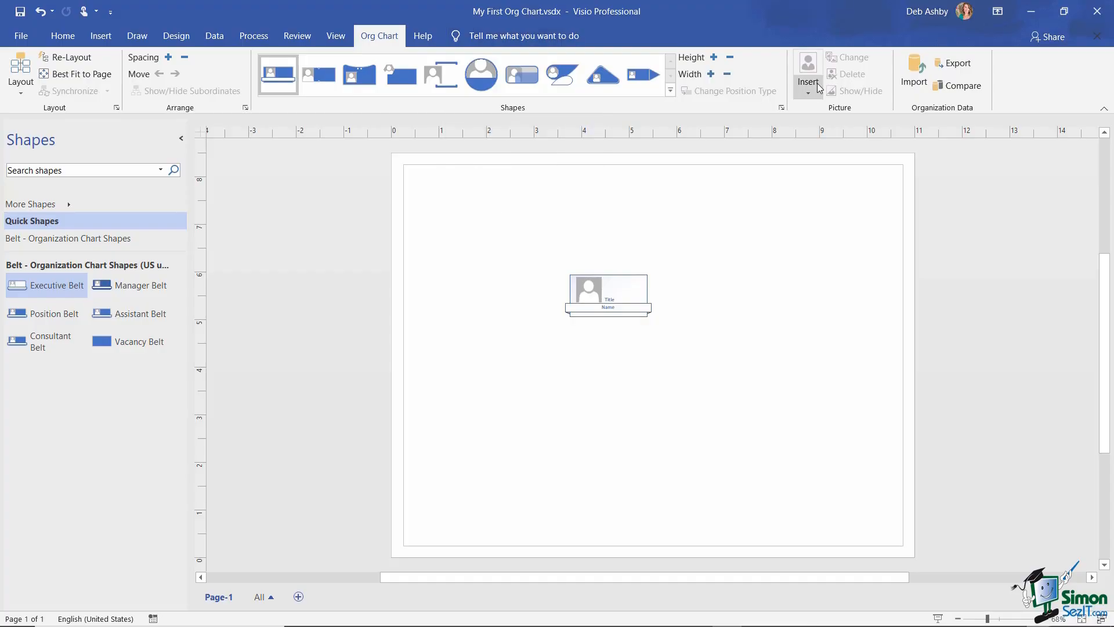
{"action": "left_click", "coordinate": [1100, 17]}
{"action": "left_click", "coordinate": [1101, 17]}
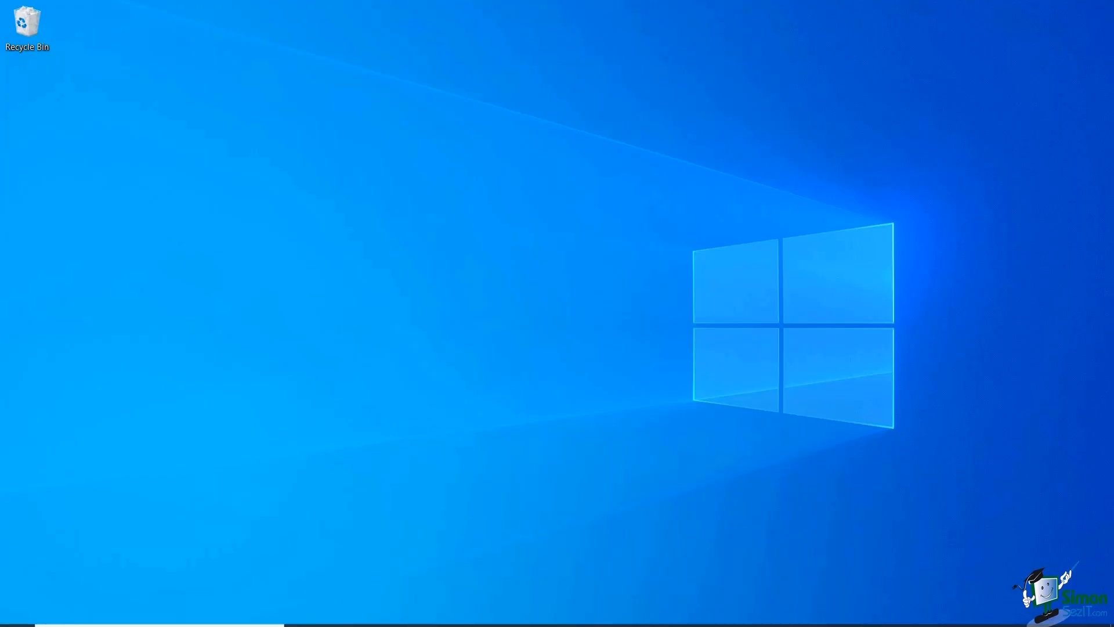
- Relaunch Visio from the Windows taskbar
{"action": "mouse_move", "coordinate": [461, 623]}
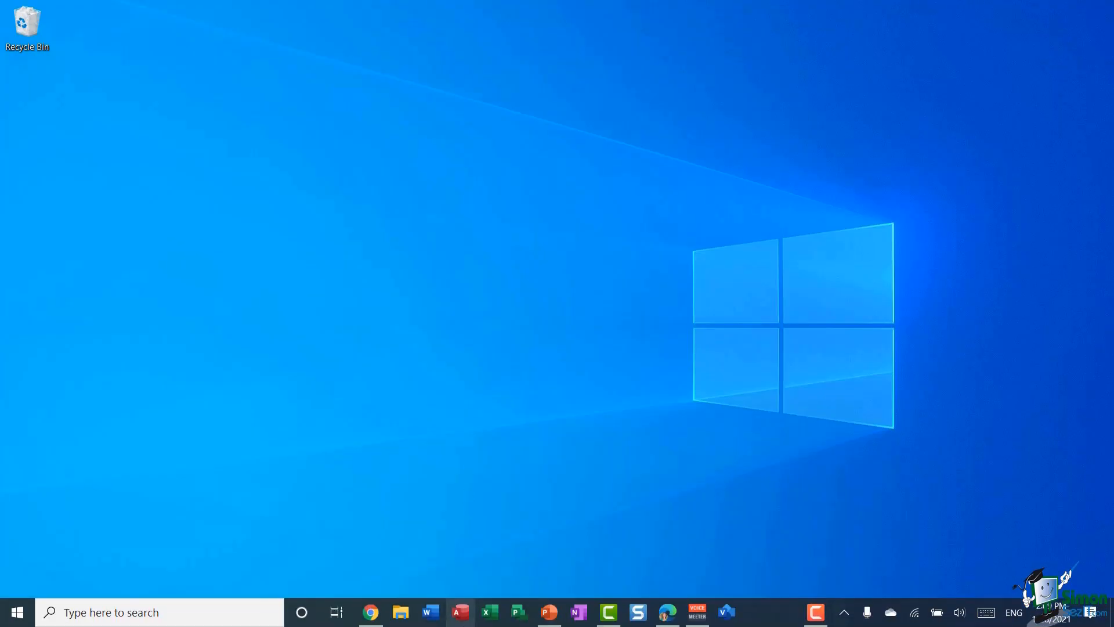
{"action": "left_click", "coordinate": [733, 620]}
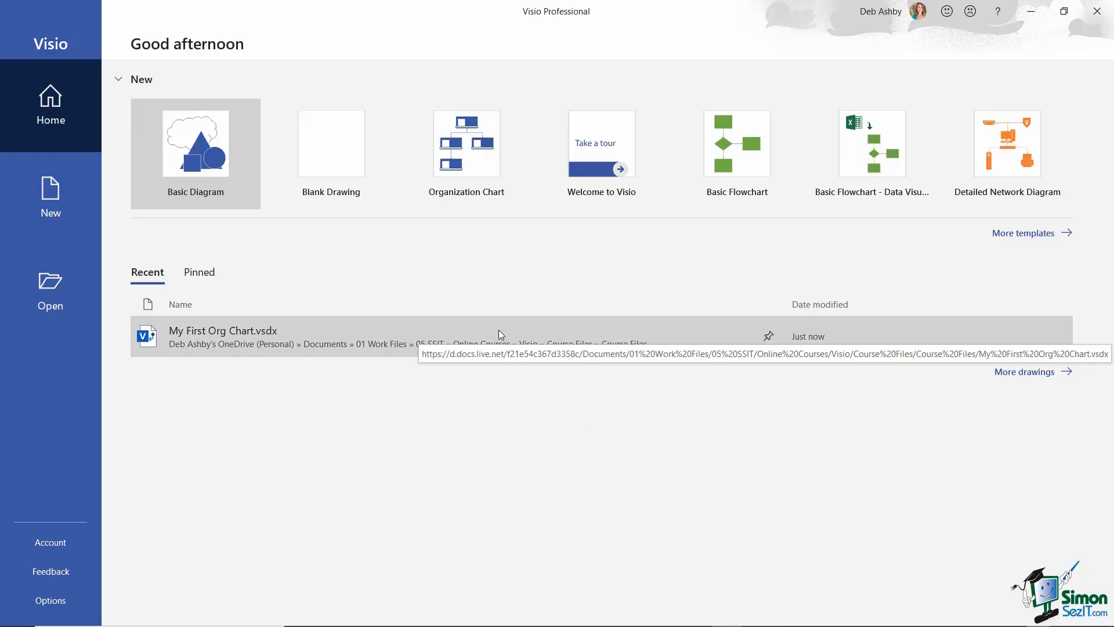
- Pin My First Org Chart.vsdx, check the Pinned list, then return to Recent
{"action": "left_click", "coordinate": [770, 336]}
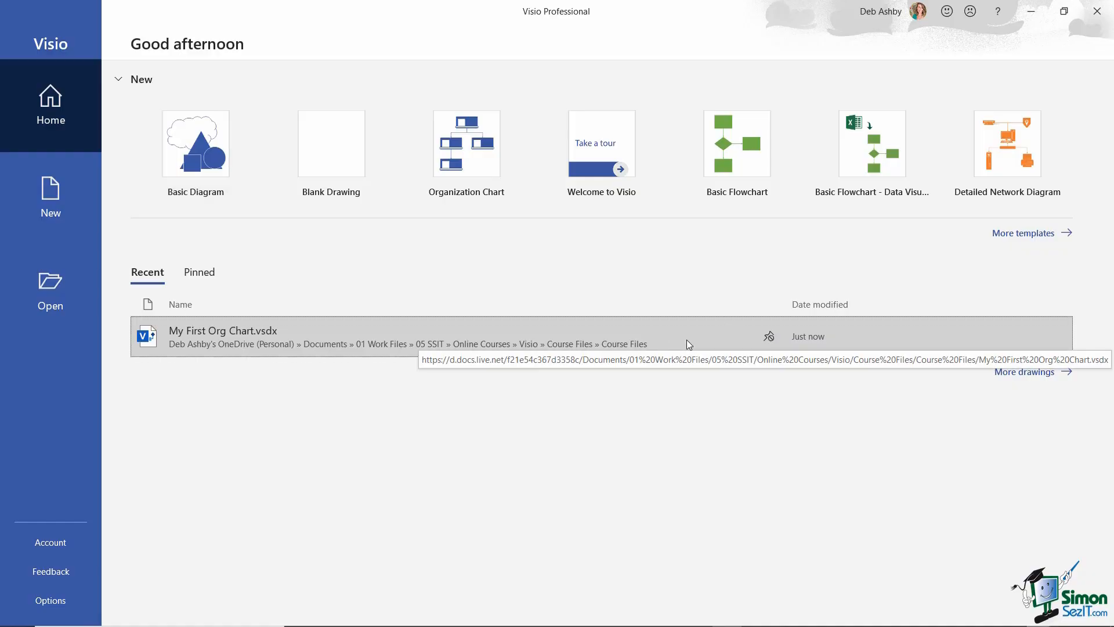
{"action": "left_click", "coordinate": [204, 280]}
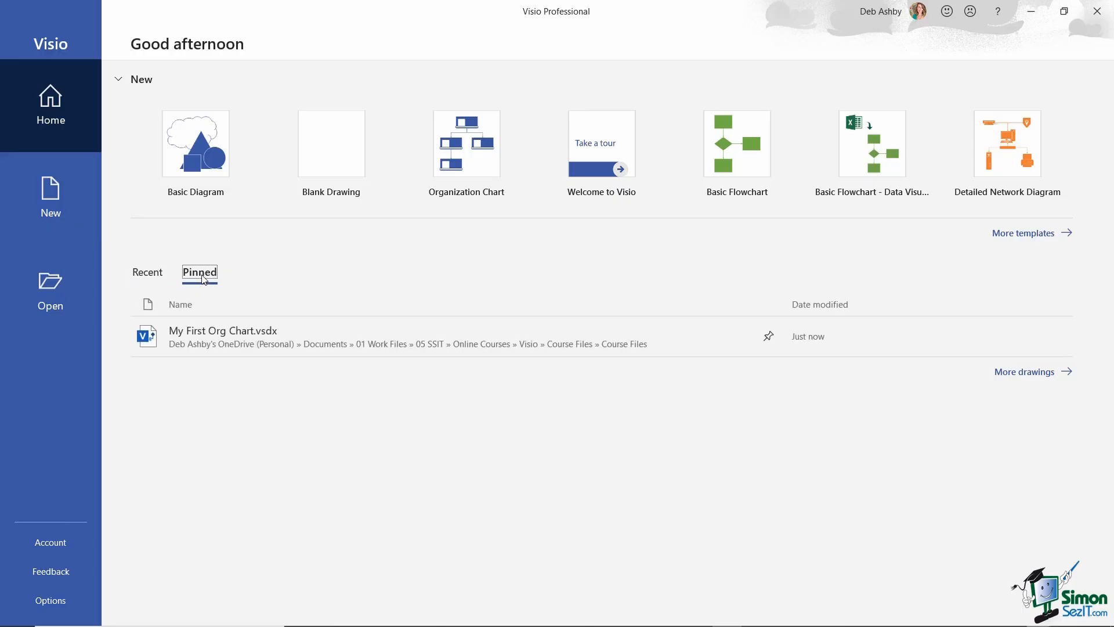
{"action": "left_click", "coordinate": [155, 275]}
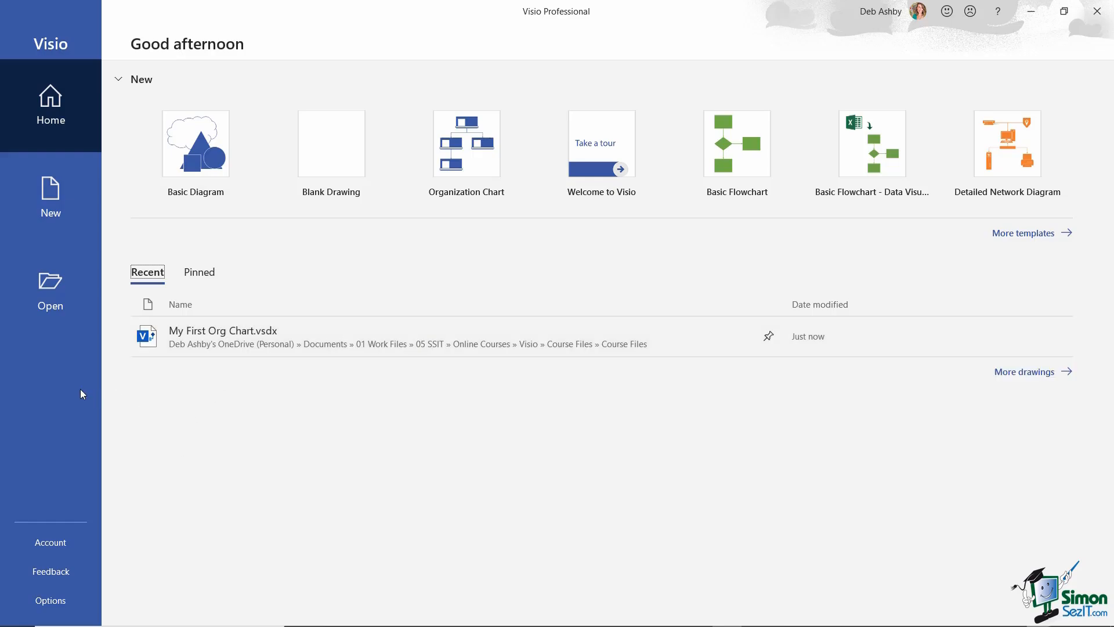
{"action": "left_click", "coordinate": [51, 600]}
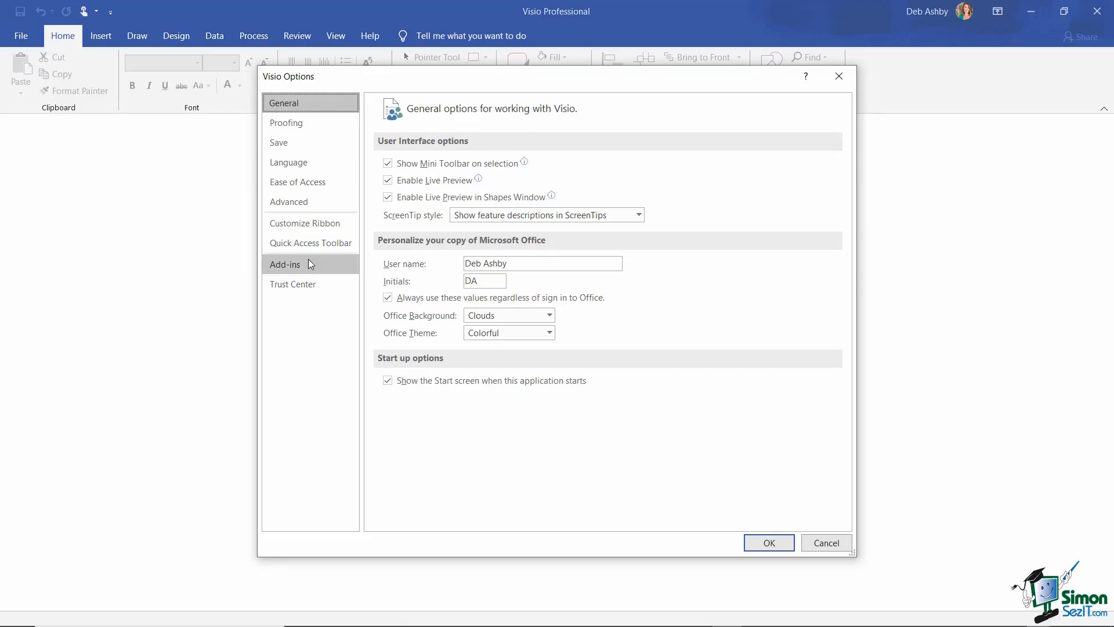
{"action": "left_click", "coordinate": [287, 204]}
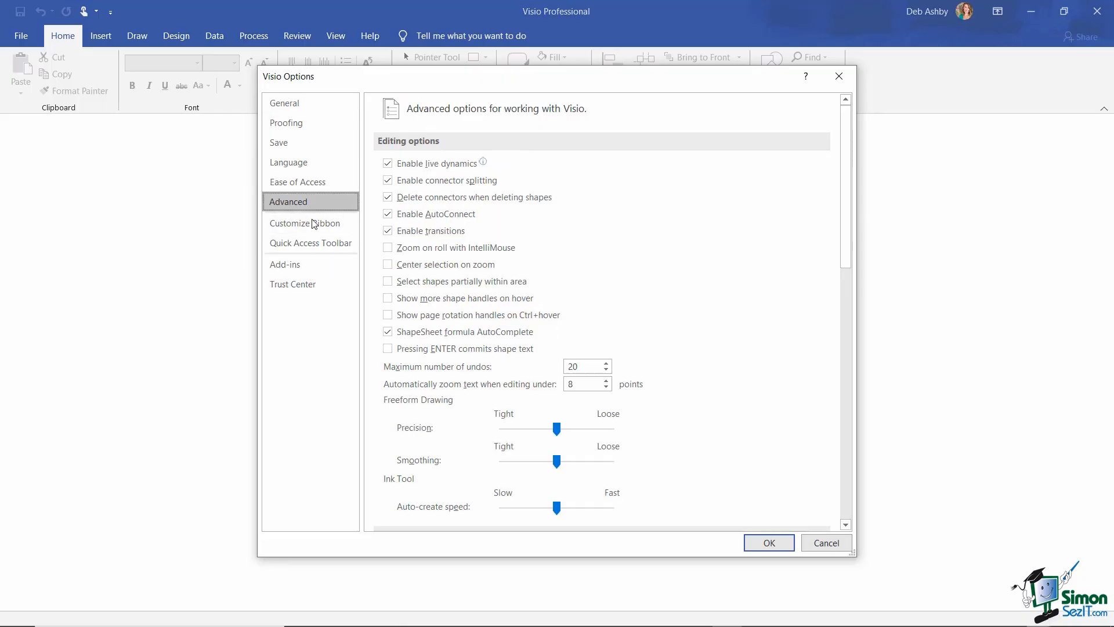
{"action": "left_click_drag", "start_coordinate": [846, 184], "coordinate": [855, 322]}
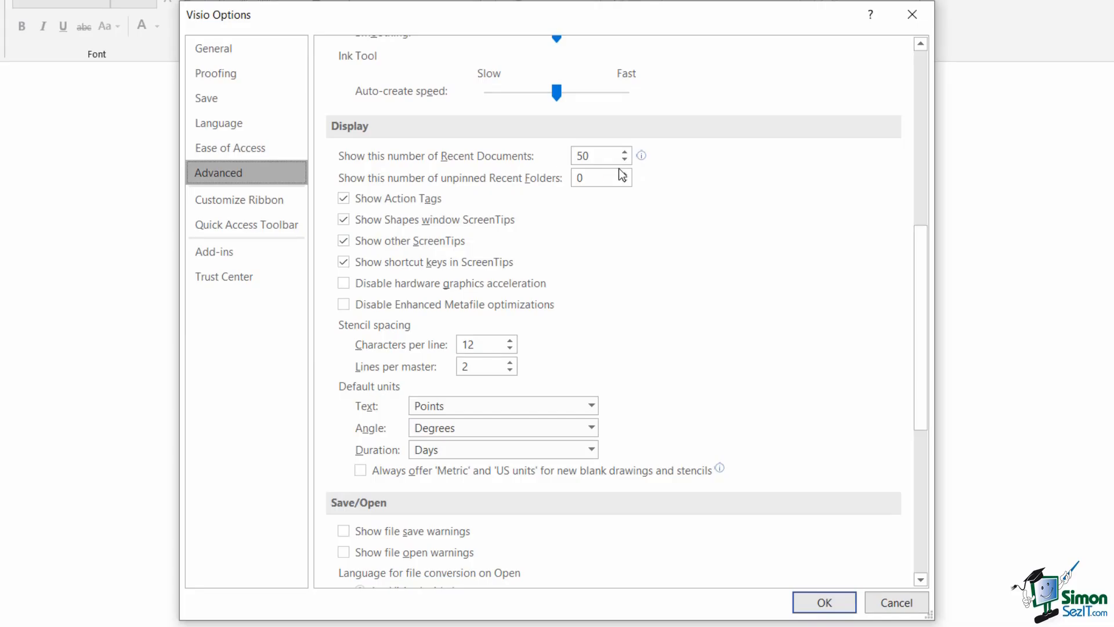
{"action": "mouse_move", "coordinate": [645, 159]}
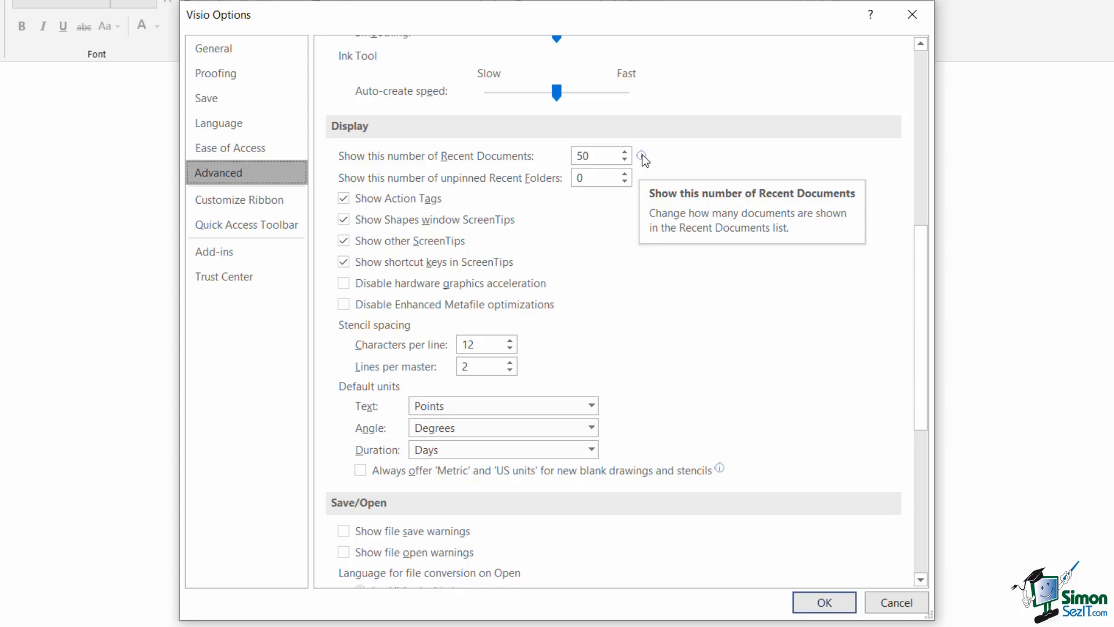
{"action": "left_click", "coordinate": [624, 159]}
{"action": "left_click", "coordinate": [625, 160]}
{"action": "left_click", "coordinate": [625, 159]}
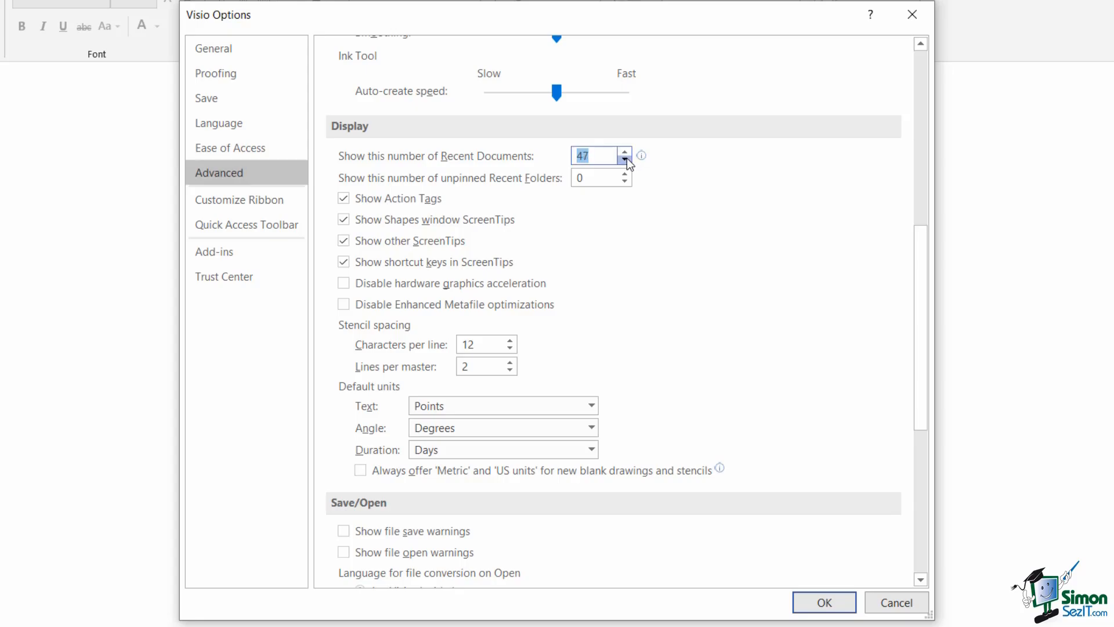
{"action": "left_click", "coordinate": [625, 159]}
{"action": "left_click", "coordinate": [625, 159]}
{"action": "left_click", "coordinate": [628, 151]}
{"action": "left_click", "coordinate": [628, 151]}
{"action": "left_click", "coordinate": [628, 151]}
{"action": "left_click", "coordinate": [628, 152]}
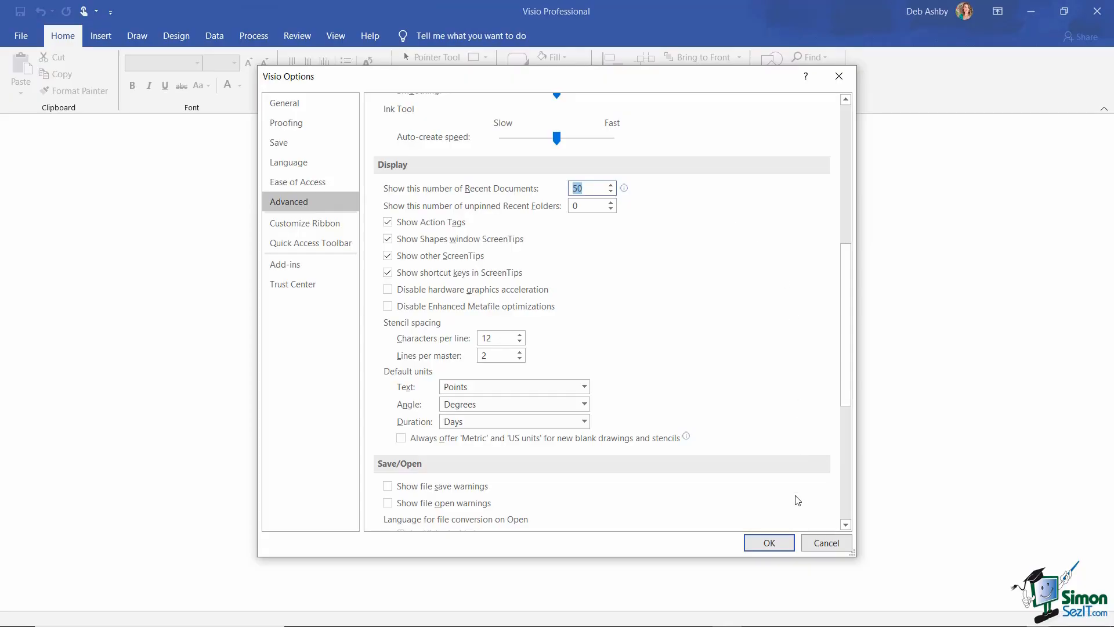
{"action": "left_click", "coordinate": [776, 545]}
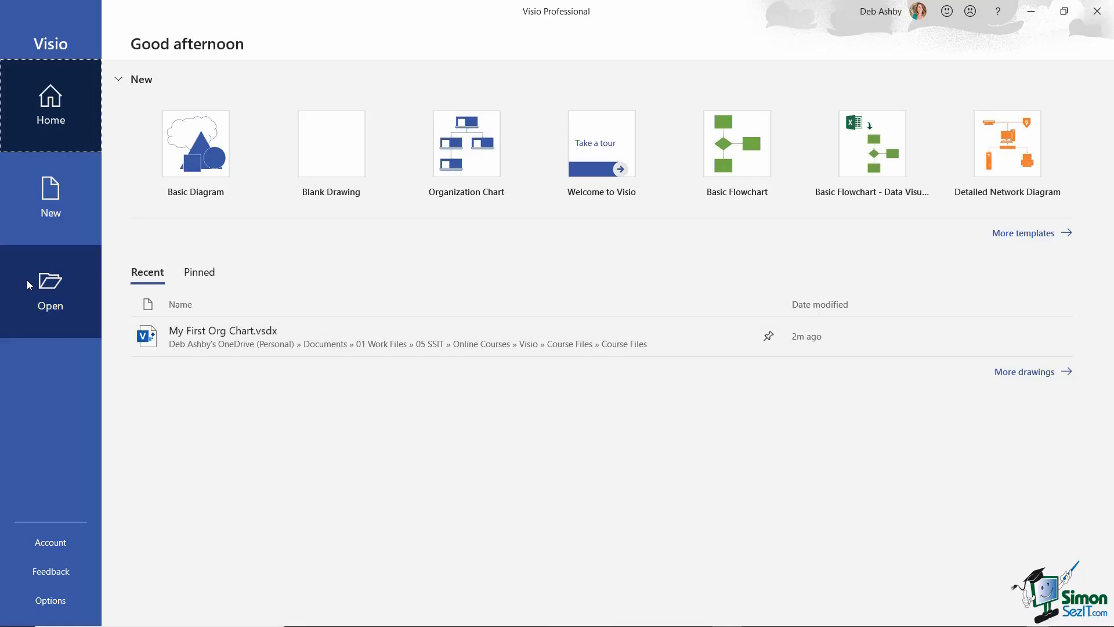
- Move from the Open page to the New page's template gallery
{"action": "left_click", "coordinate": [52, 290]}
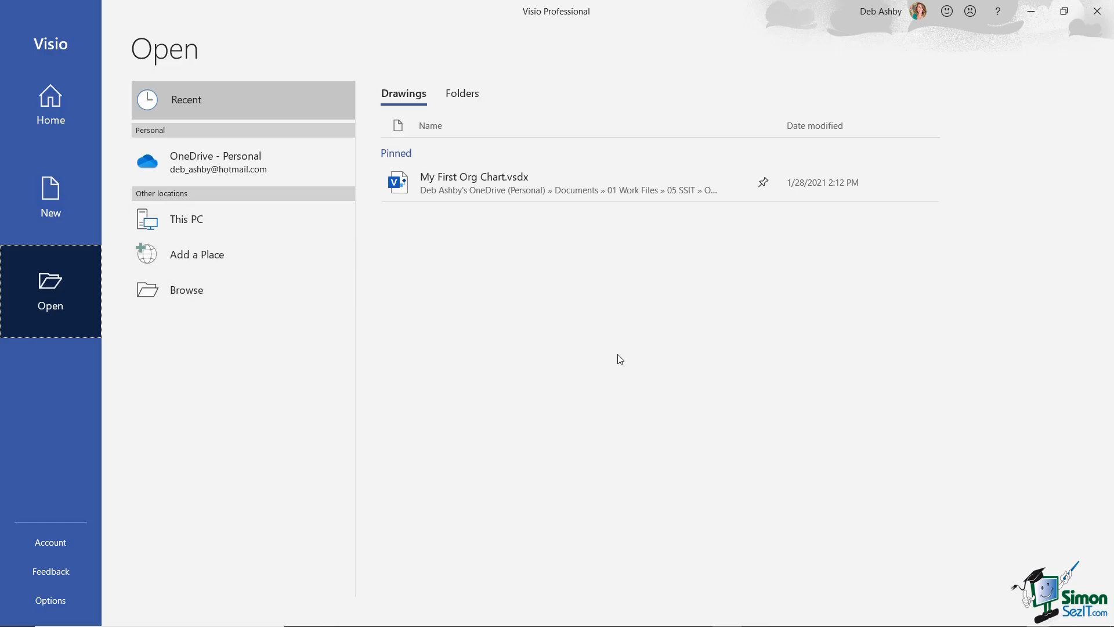
{"action": "left_click", "coordinate": [54, 196]}
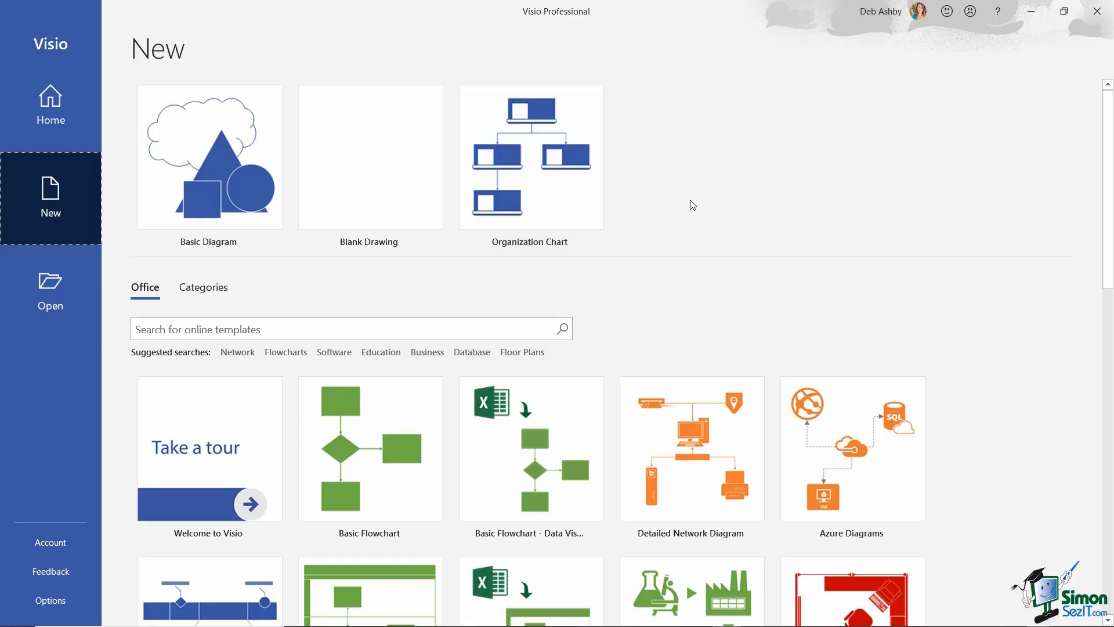
{"action": "scroll", "coordinate": [681, 248], "scroll_direction": "down", "scroll_amount": 1}
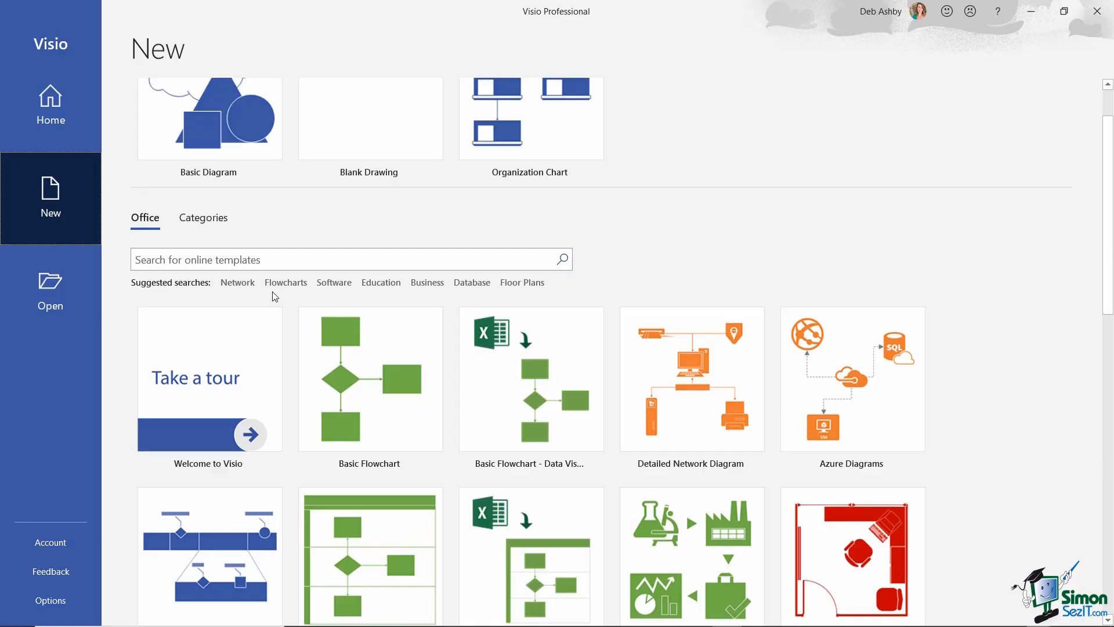
{"action": "left_click", "coordinate": [286, 284]}
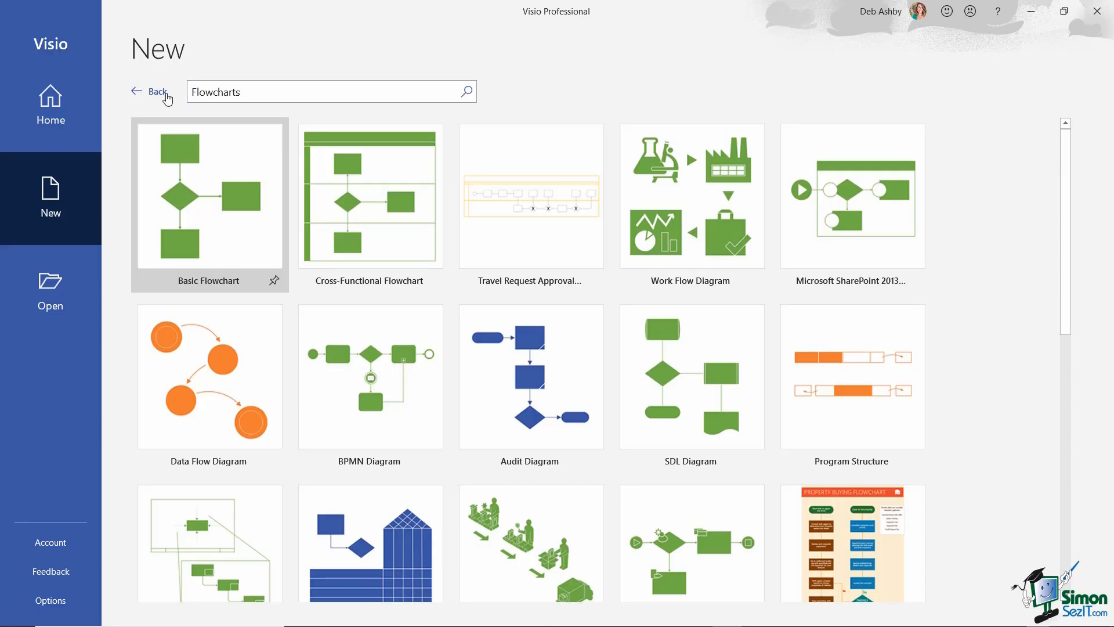
{"action": "left_click", "coordinate": [157, 92]}
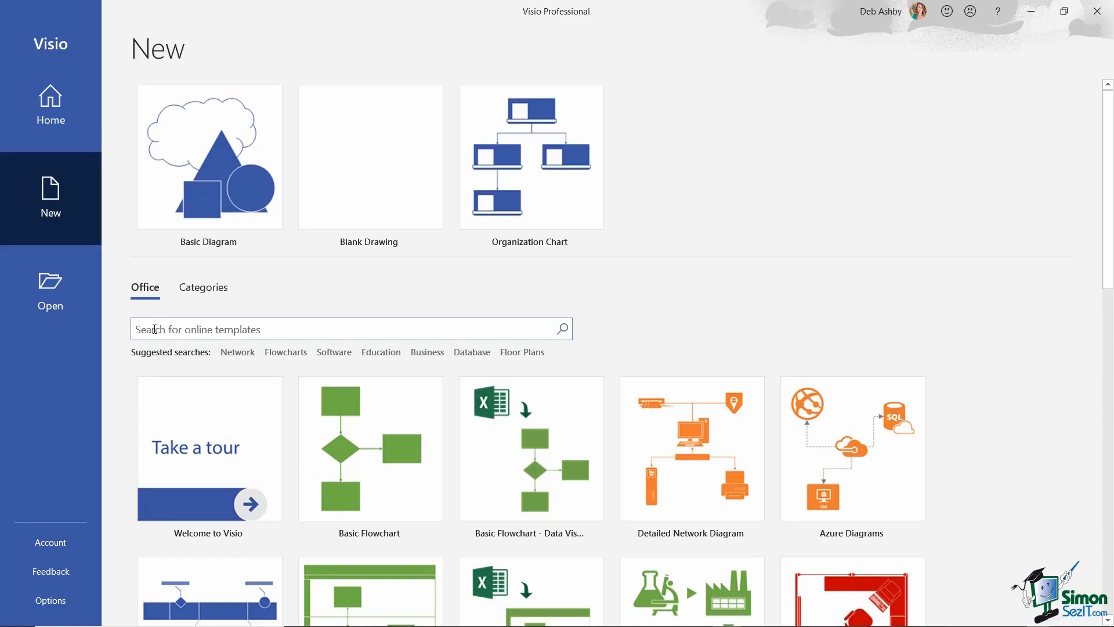
{"action": "left_click", "coordinate": [142, 329]}
{"action": "type", "text": "project"}
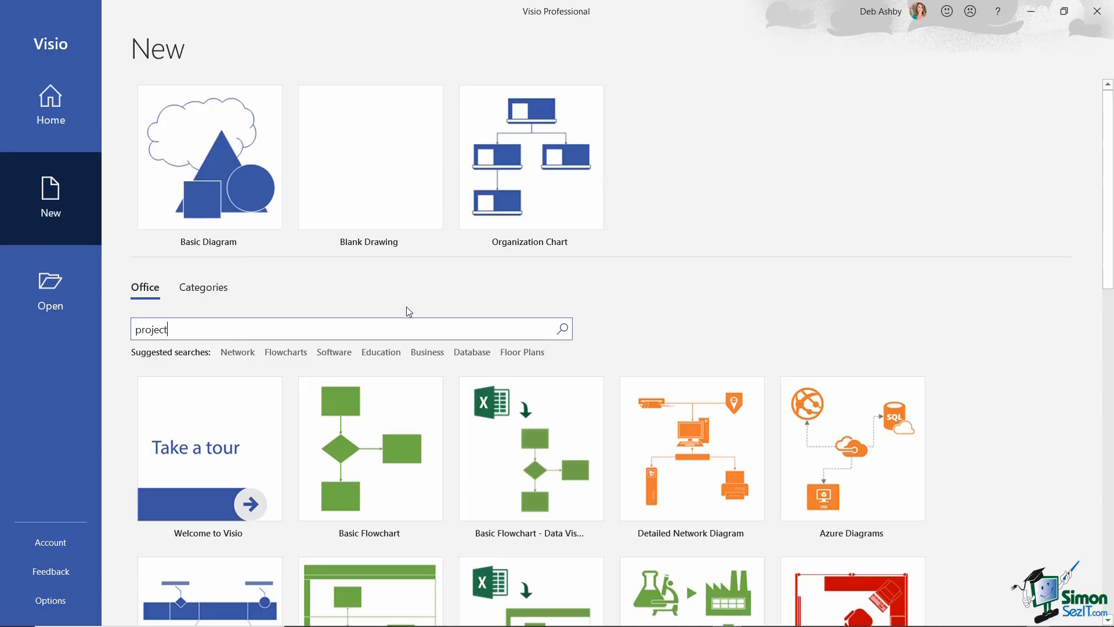
{"action": "key", "text": "Return"}
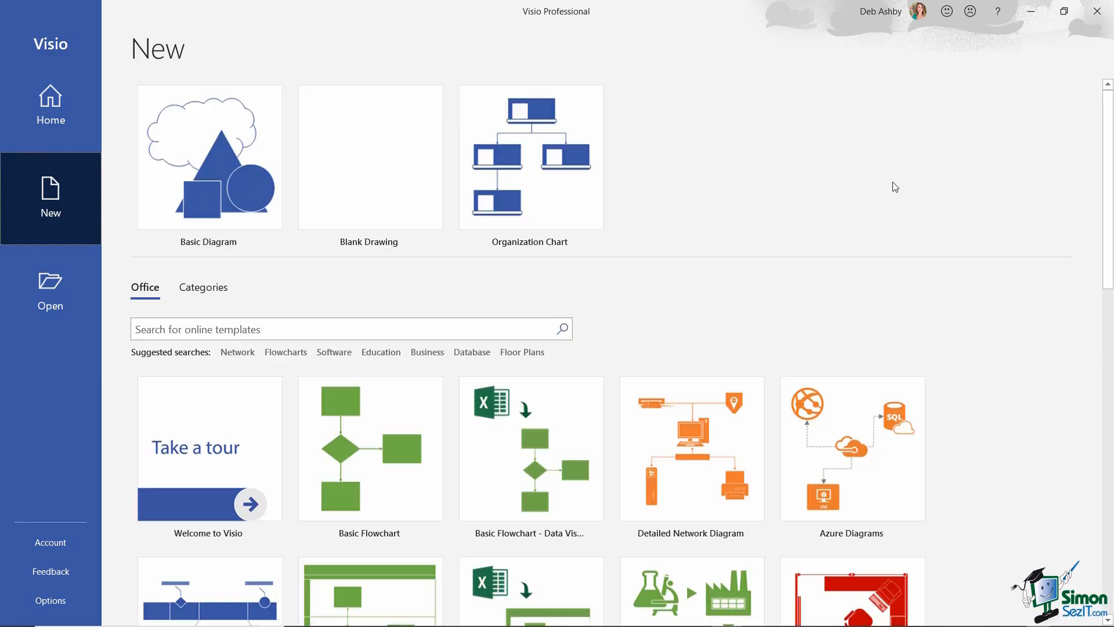
- Reopen the pinned My First Org Chart.vsdx and view its File Home screen
{"action": "left_click", "coordinate": [49, 298]}
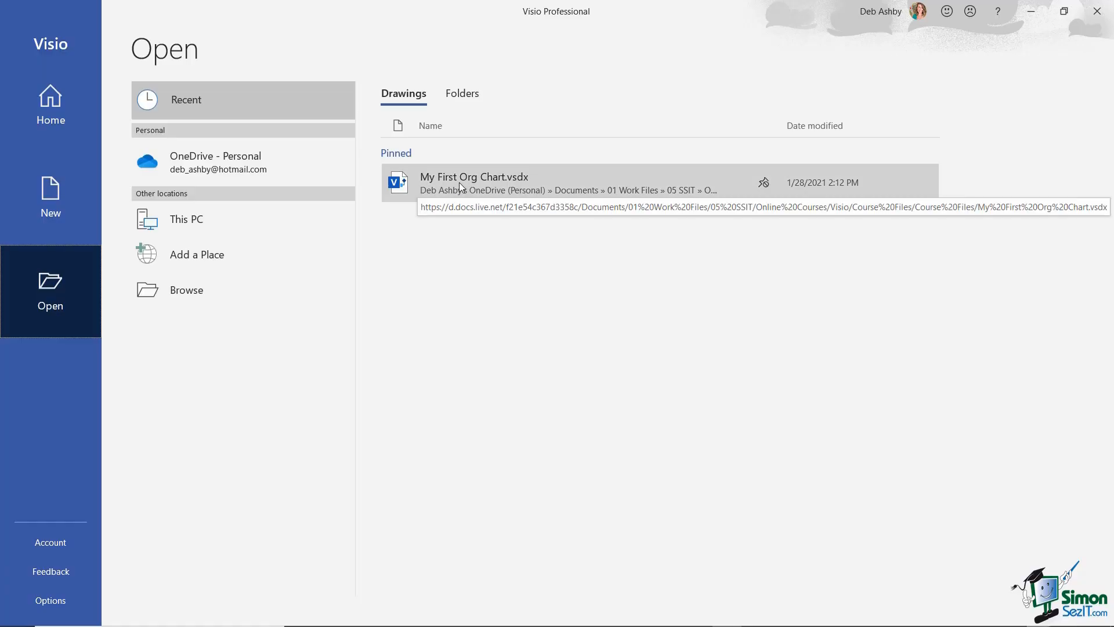
{"action": "left_click", "coordinate": [559, 185]}
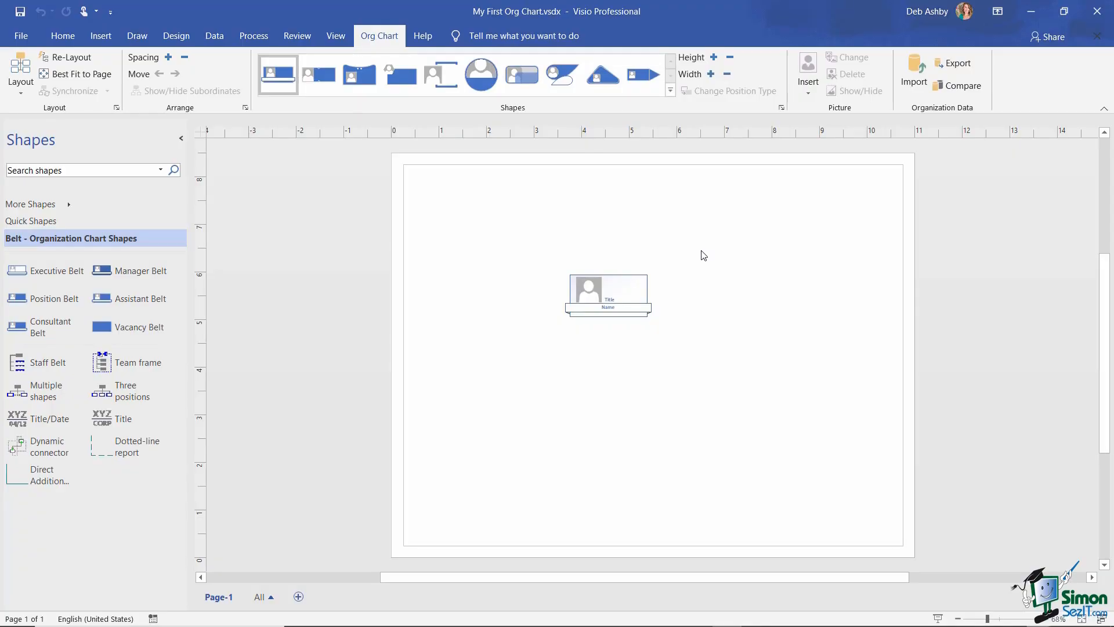
{"action": "left_click", "coordinate": [24, 38]}
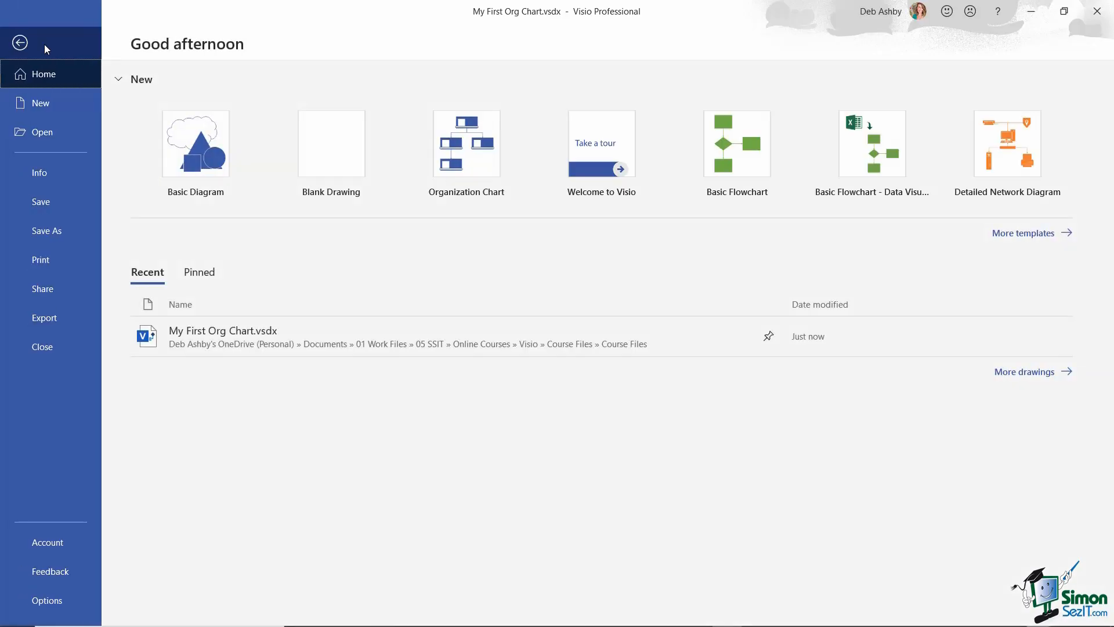
- On the Save As page, pin the Course Files folder for quick access
{"action": "left_click", "coordinate": [48, 238]}
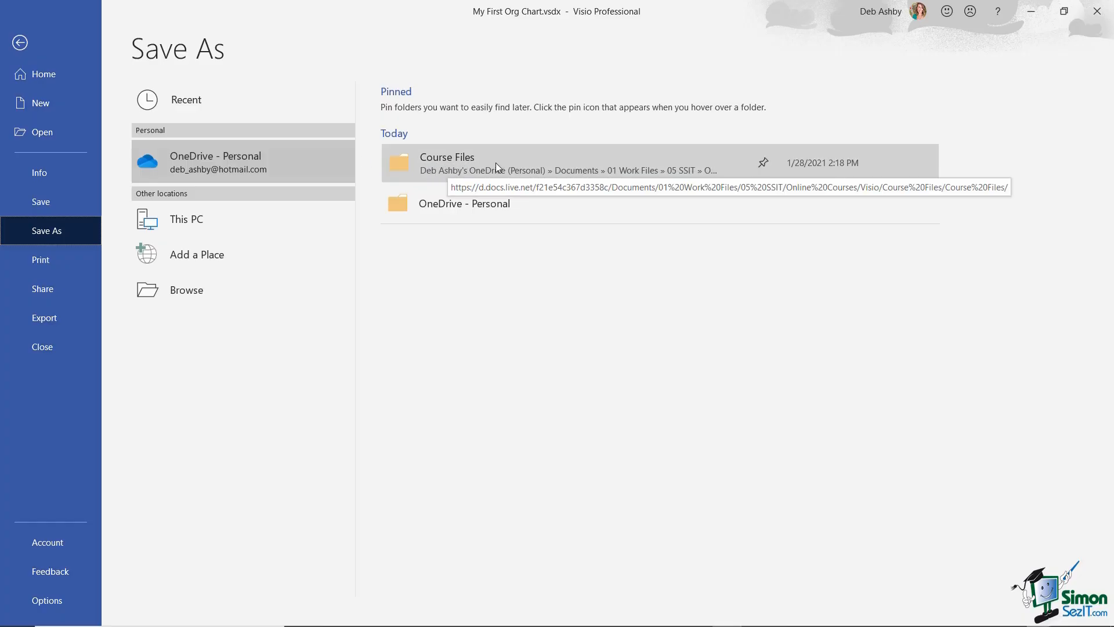
{"action": "left_click", "coordinate": [764, 164]}
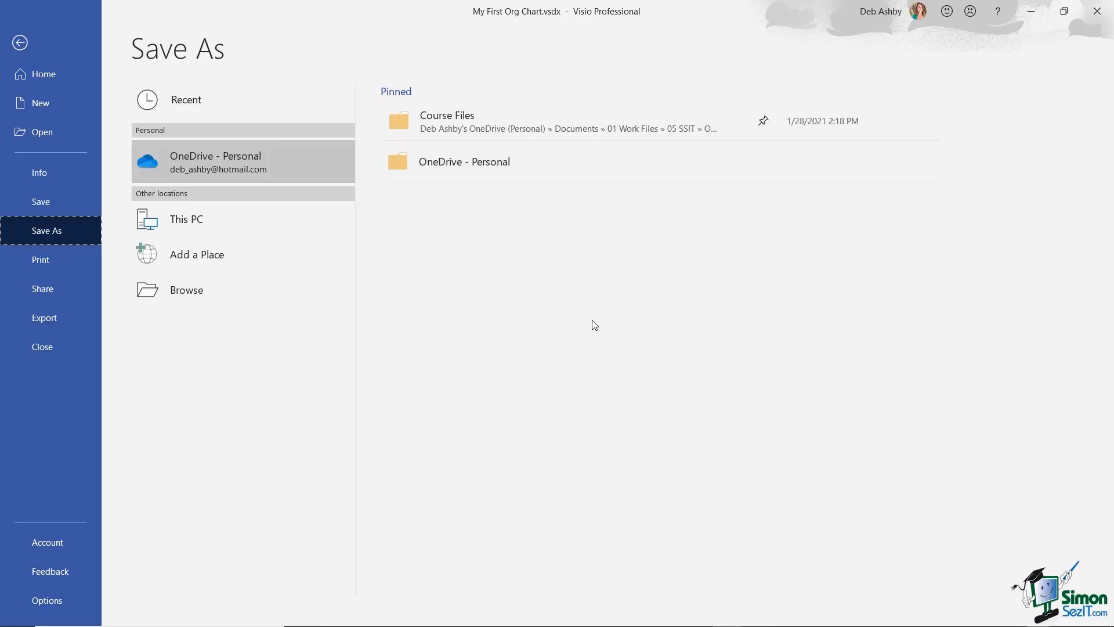
- Save the drawing to Course Files, renaming 'First' to 'Second' for My Second Org Chart.vsdx
{"action": "left_click", "coordinate": [510, 121]}
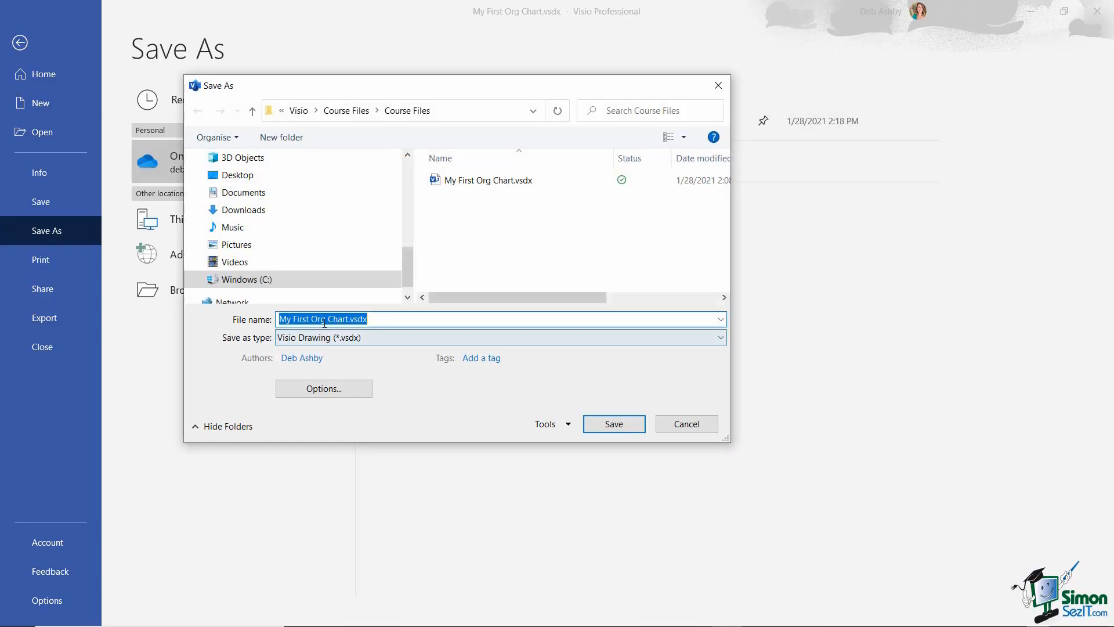
{"action": "double_click", "coordinate": [303, 320]}
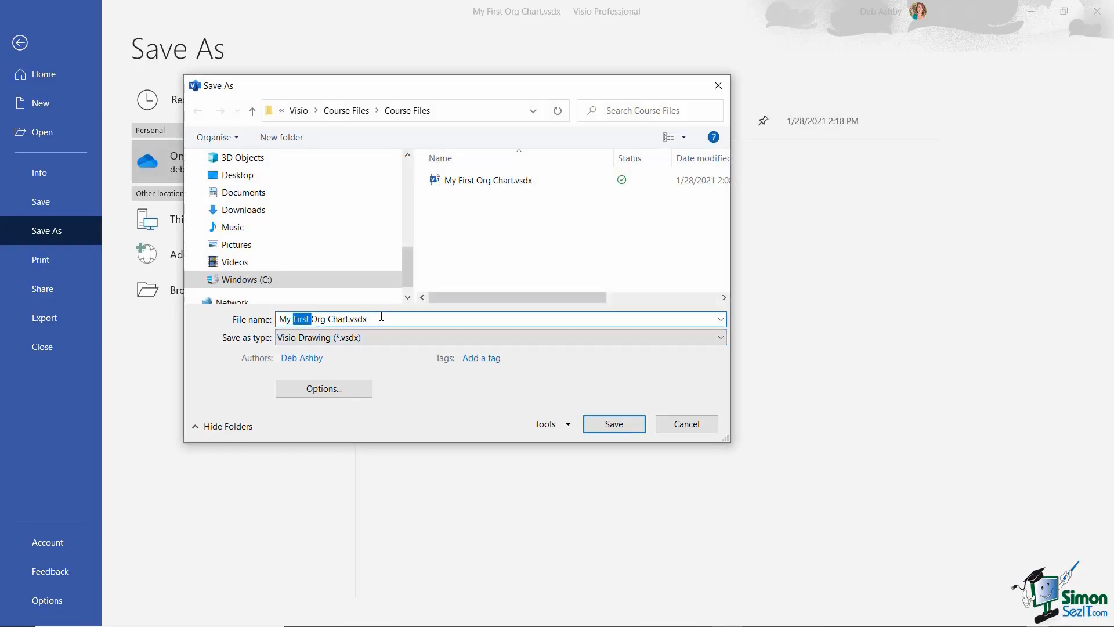
{"action": "type", "text": "Second"}
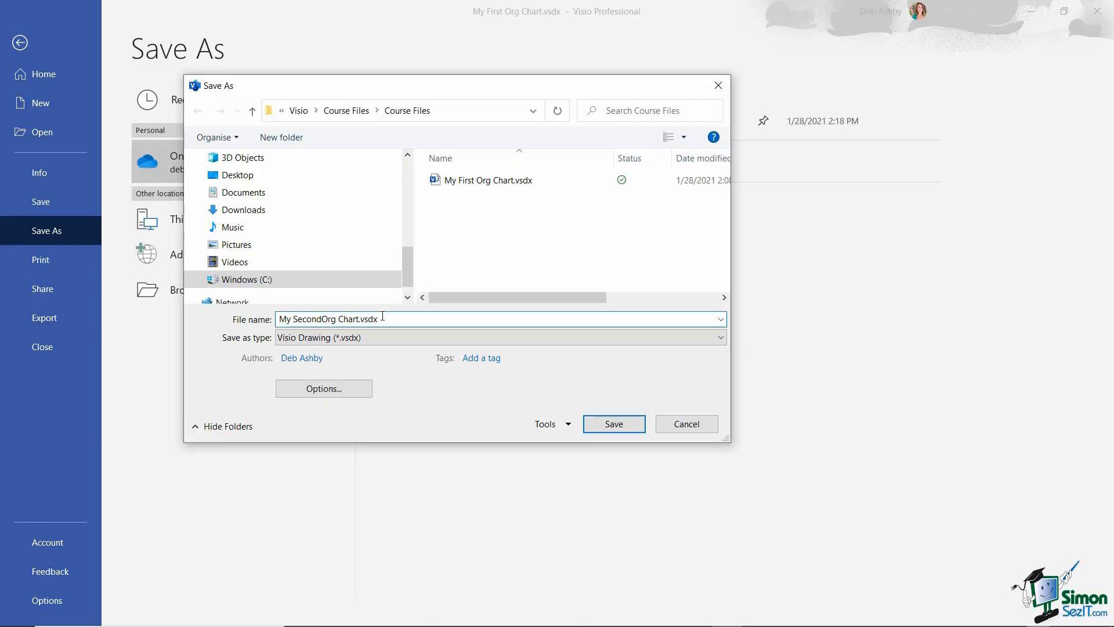
{"action": "left_click", "coordinate": [627, 424]}
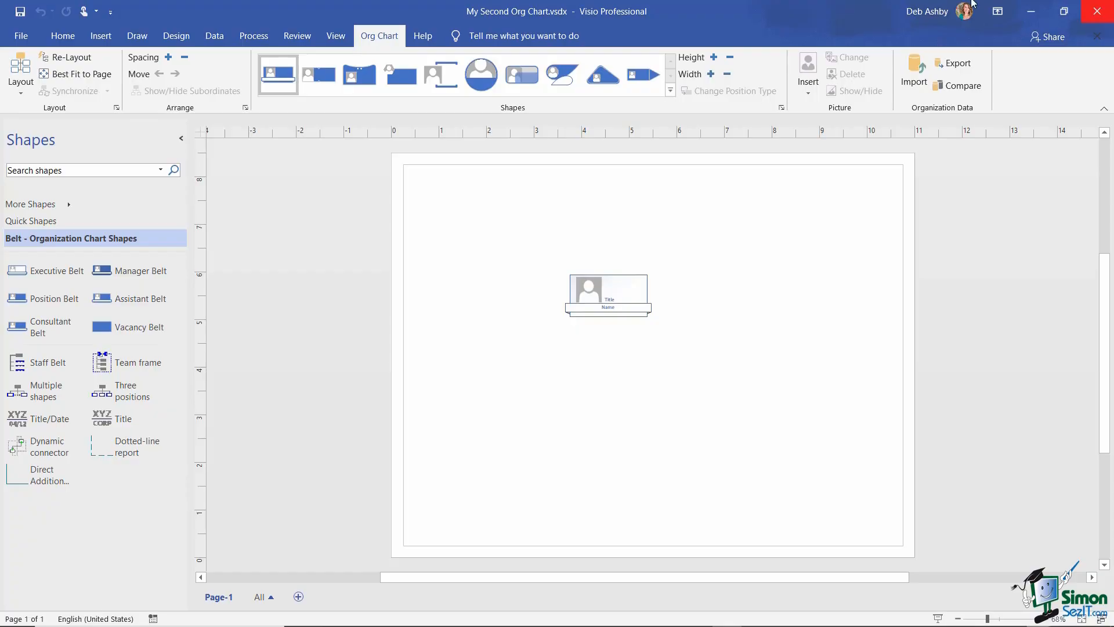
{"action": "left_click", "coordinate": [28, 38]}
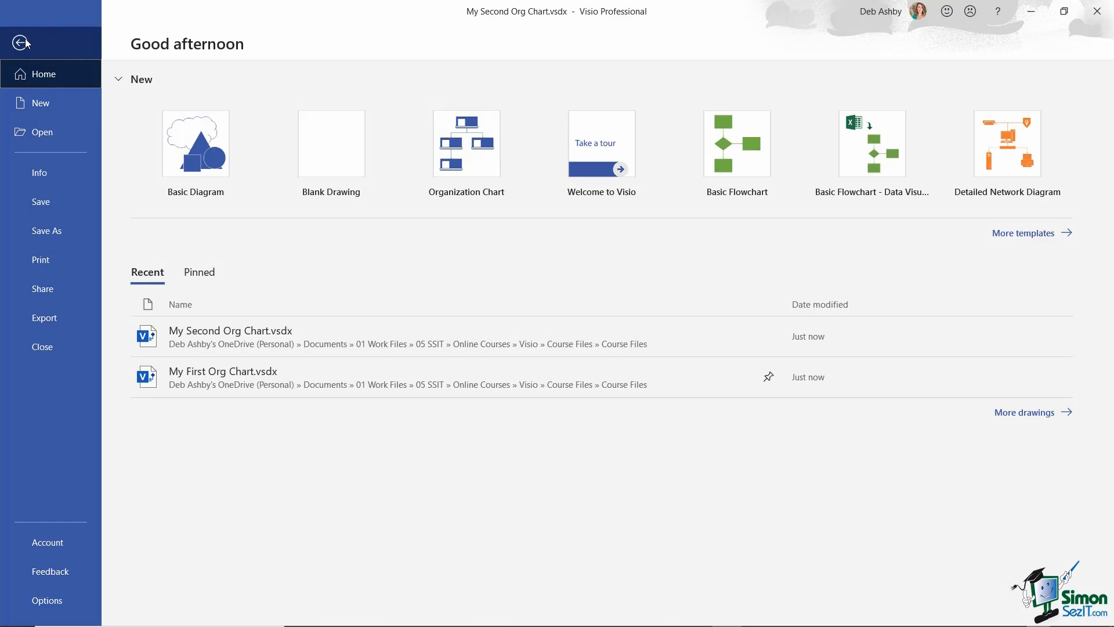
- Close My Second Org Chart.vsdx and return to the File Home overview
{"action": "left_click", "coordinate": [65, 353]}
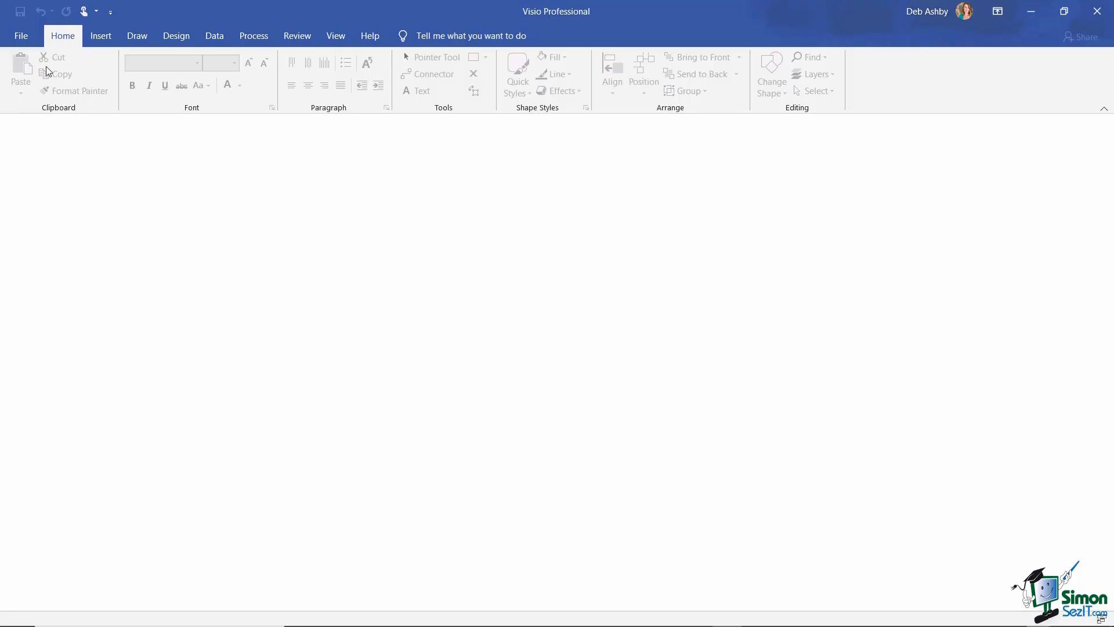
{"action": "left_click", "coordinate": [20, 36]}
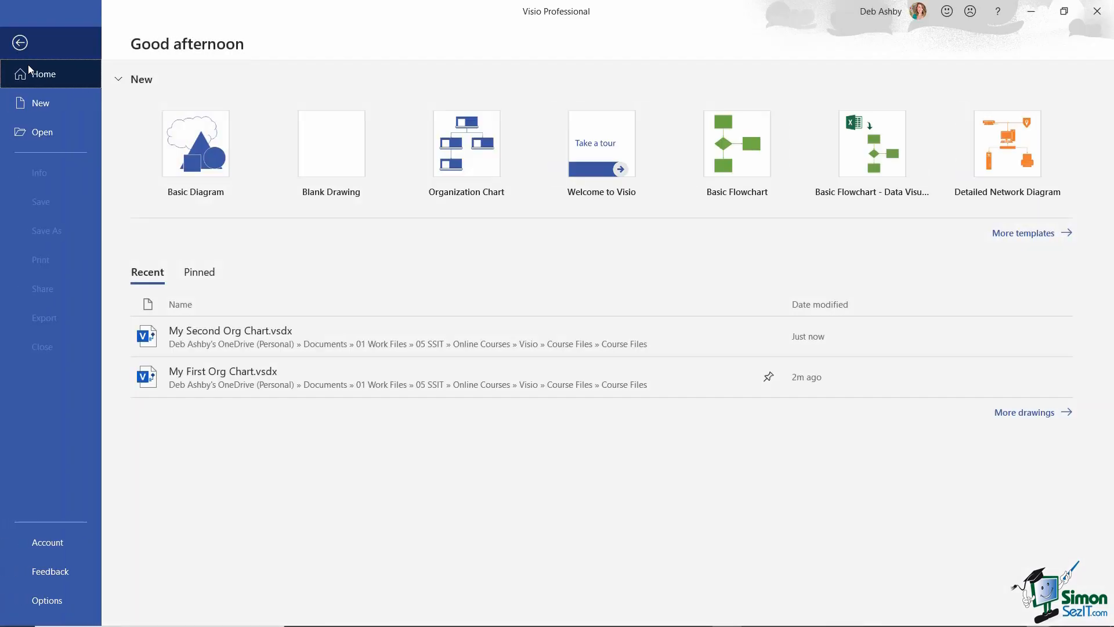
- Untick 'Show the Start screen when this application starts' in Visio Options and confirm
{"action": "left_click", "coordinate": [47, 601]}
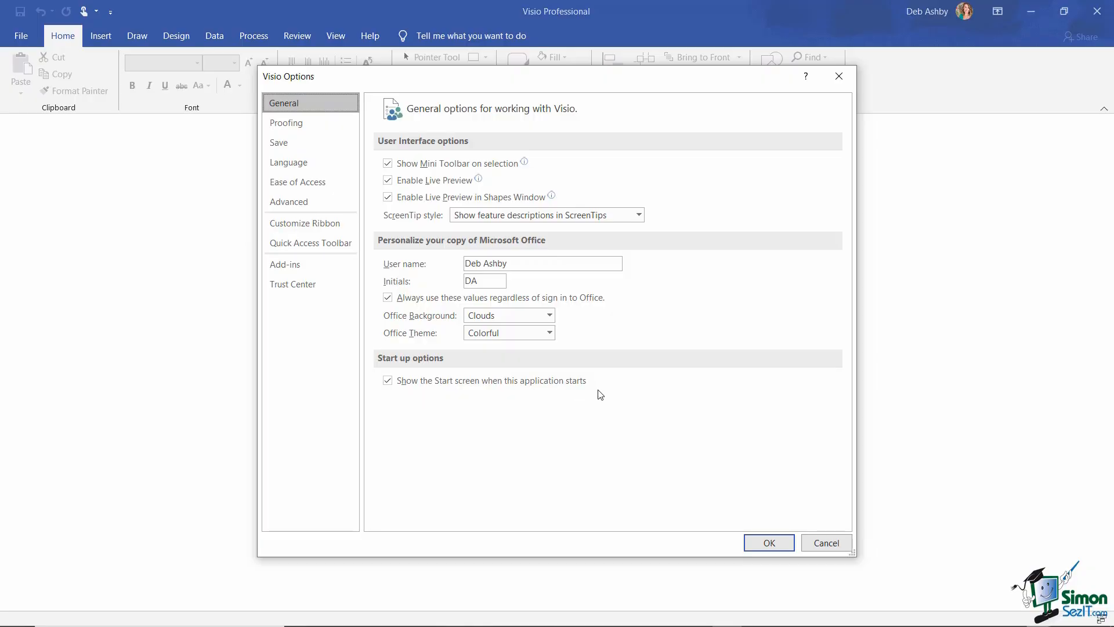
{"action": "left_click", "coordinate": [388, 381]}
{"action": "left_click", "coordinate": [779, 545]}
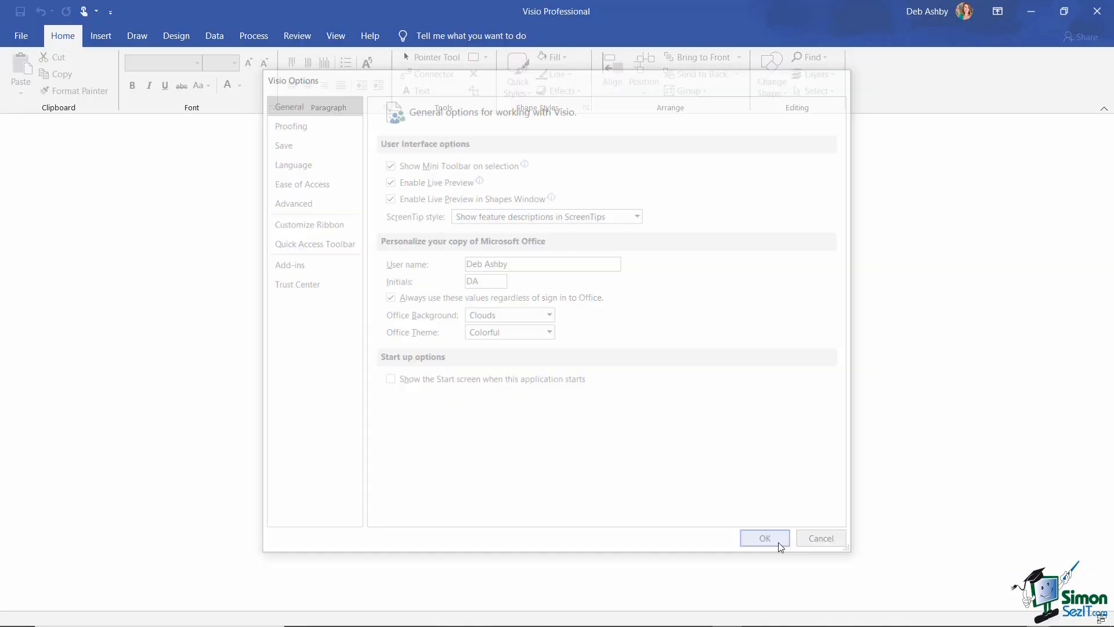
{"action": "left_click", "coordinate": [1096, 13]}
{"action": "mouse_move", "coordinate": [728, 623]}
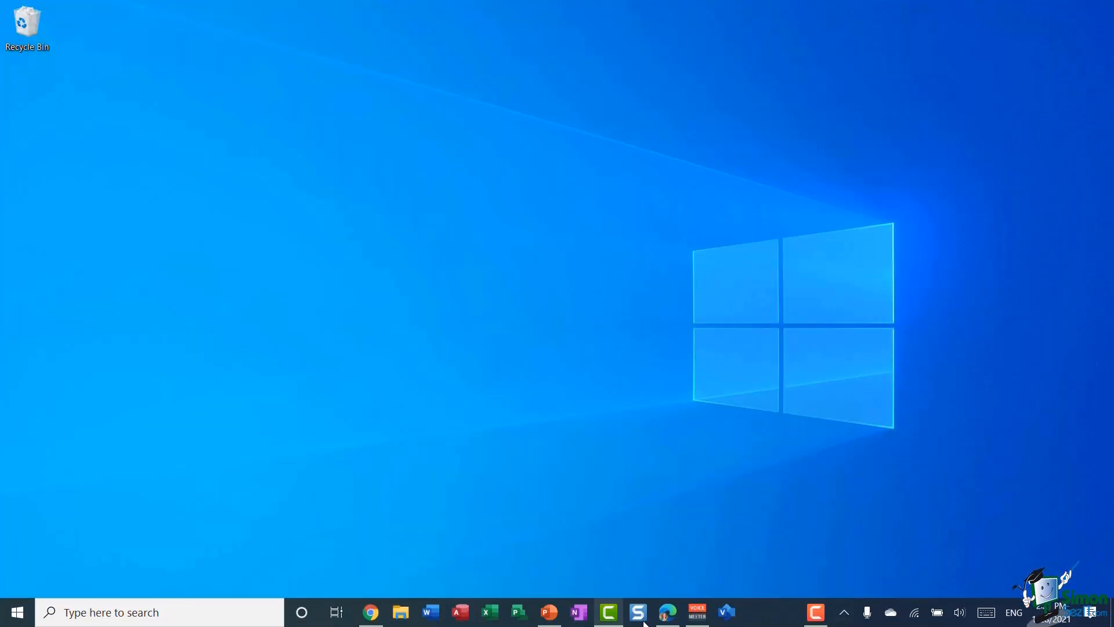
{"action": "left_click", "coordinate": [729, 621]}
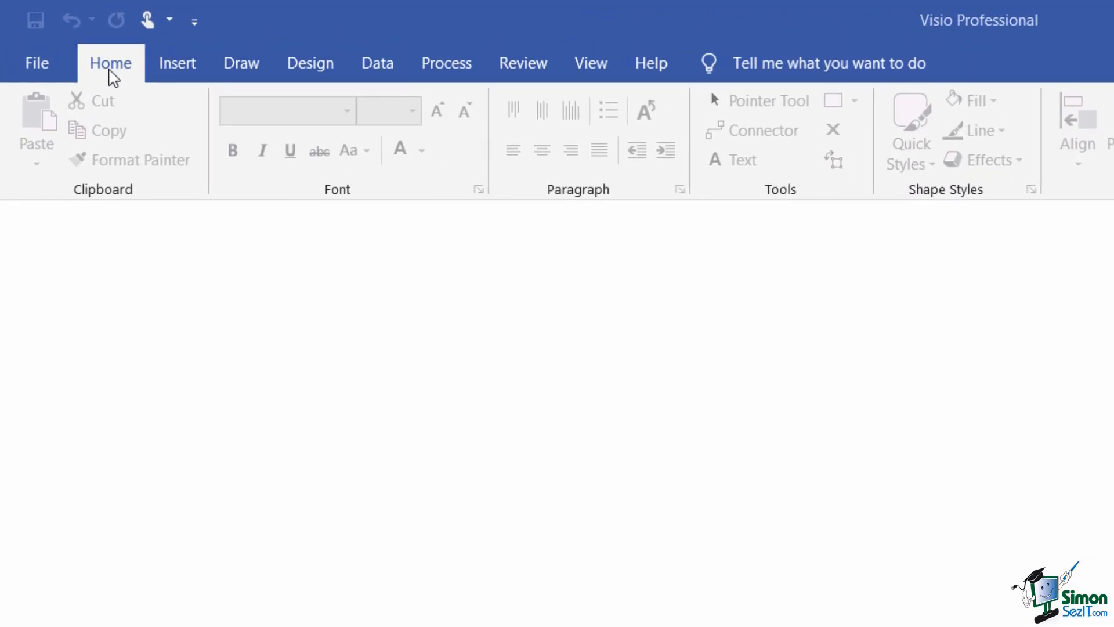
- Browse the Insert, Draw, Design, Data, Process, Review, View and Help tabs, then return to Home
{"action": "left_click", "coordinate": [177, 69]}
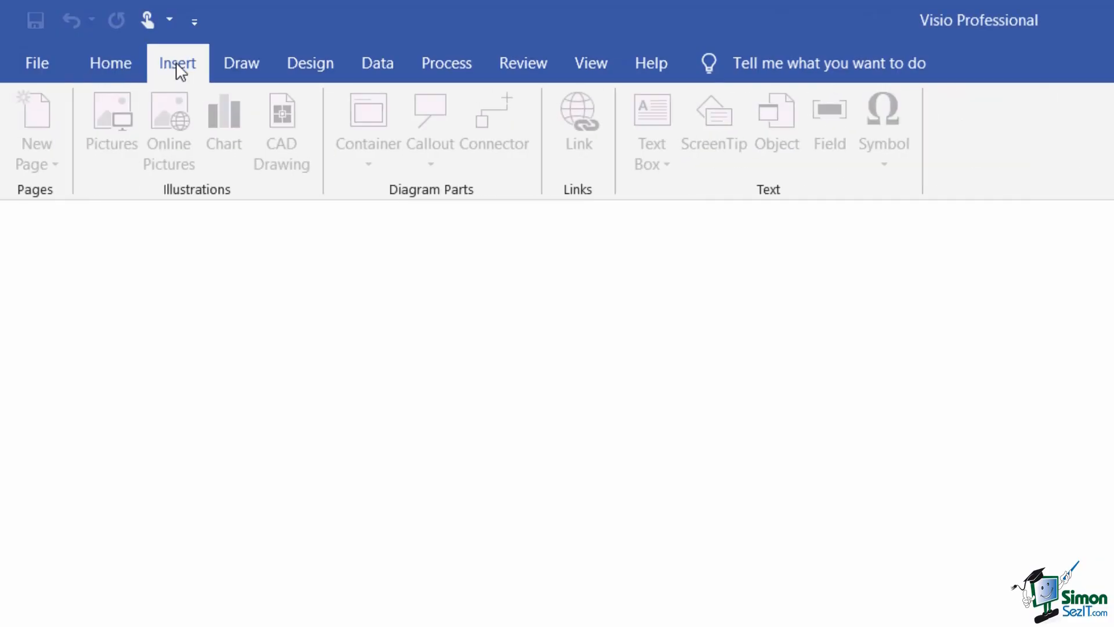
{"action": "left_click", "coordinate": [248, 72]}
{"action": "left_click", "coordinate": [318, 68]}
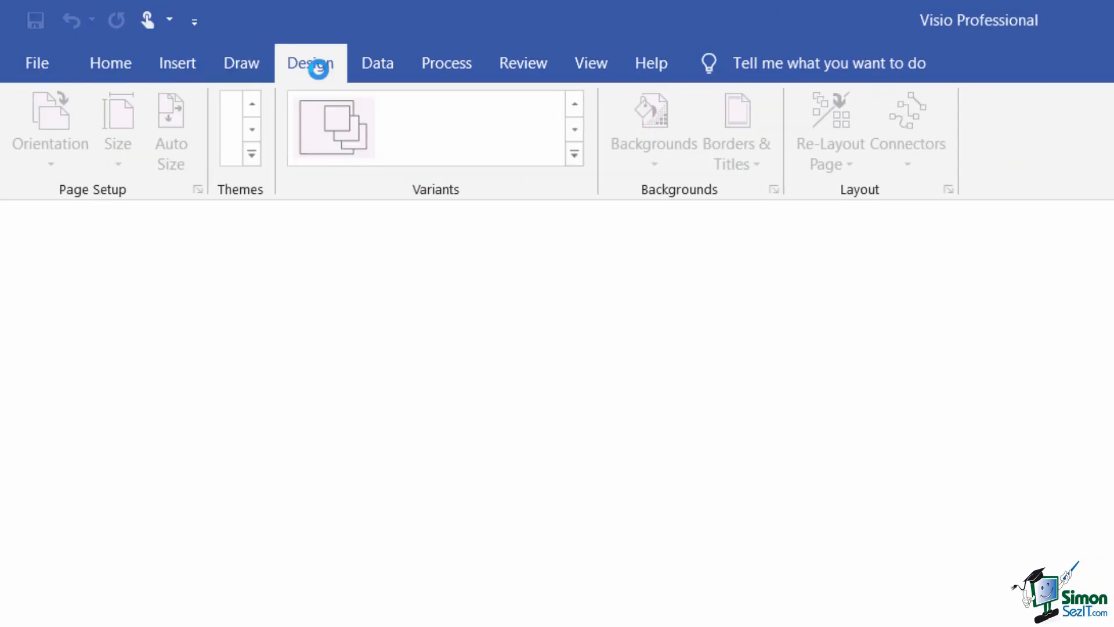
{"action": "left_click", "coordinate": [368, 70]}
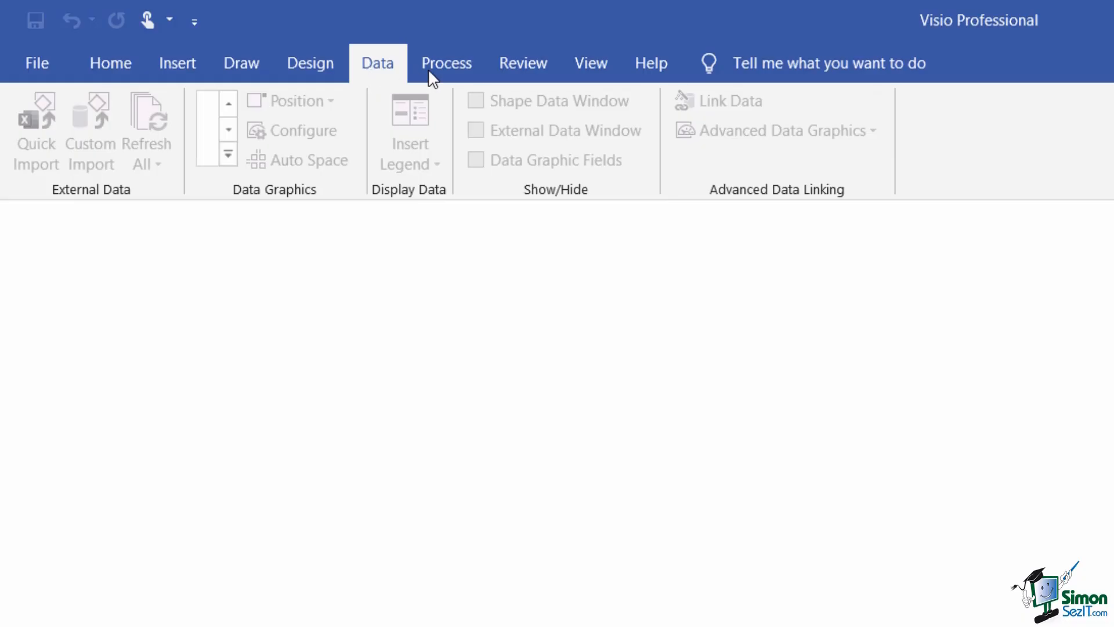
{"action": "left_click", "coordinate": [444, 72]}
{"action": "left_click", "coordinate": [522, 70]}
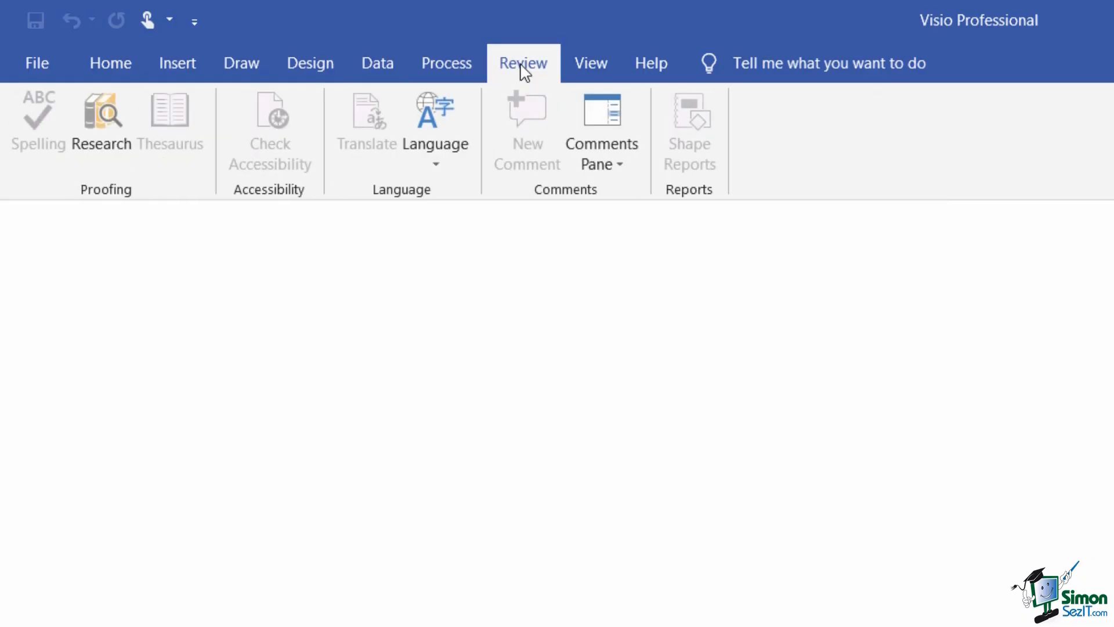
{"action": "left_click", "coordinate": [592, 66]}
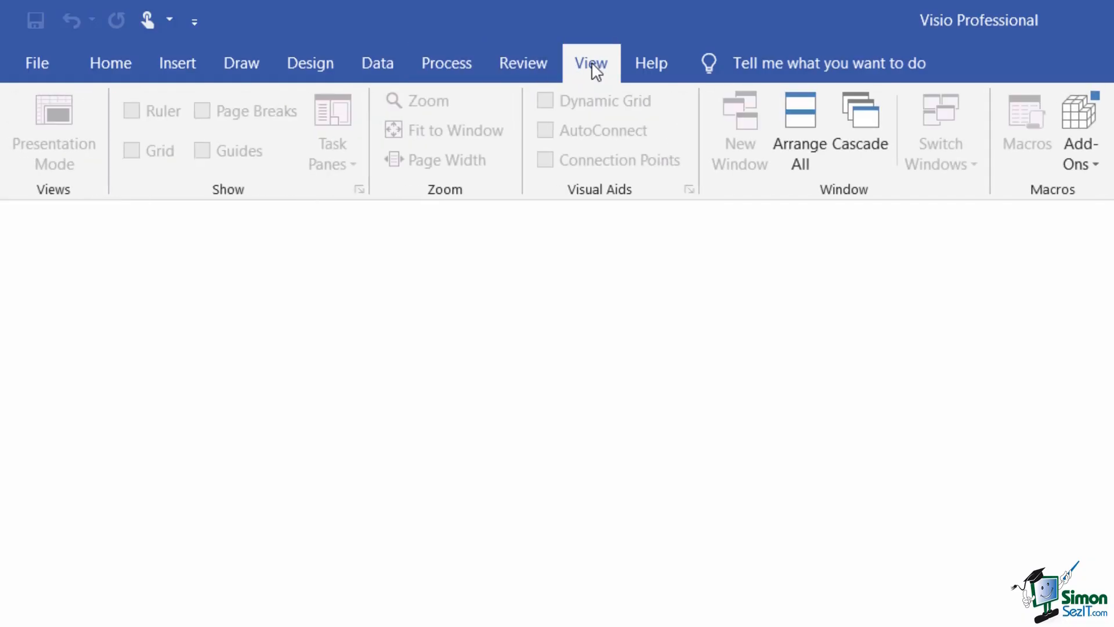
{"action": "left_click", "coordinate": [650, 72]}
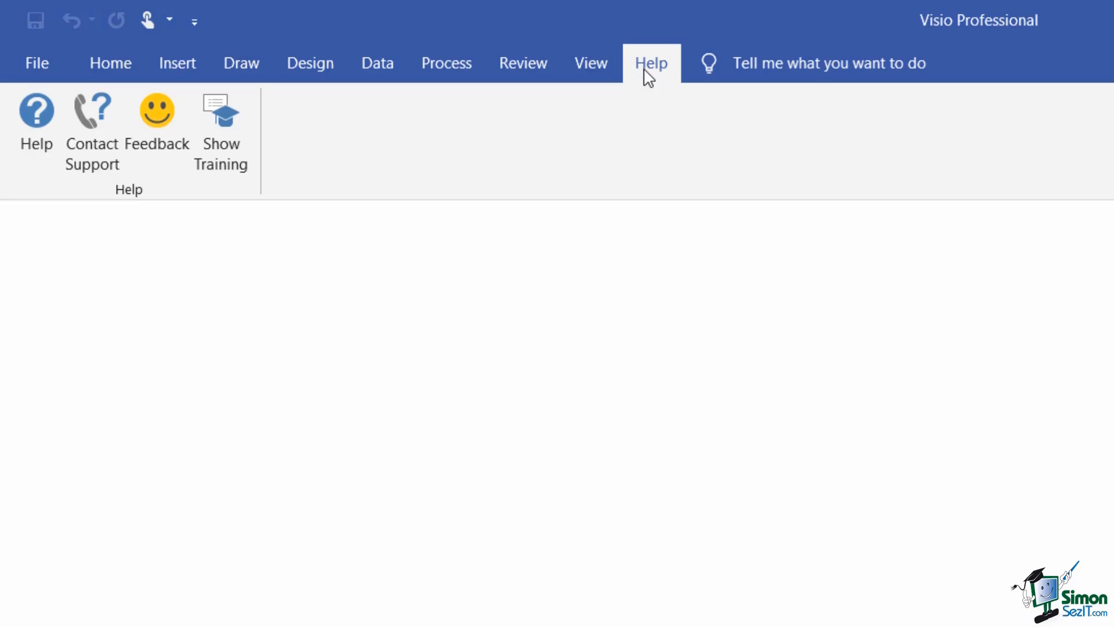
{"action": "left_click", "coordinate": [109, 67]}
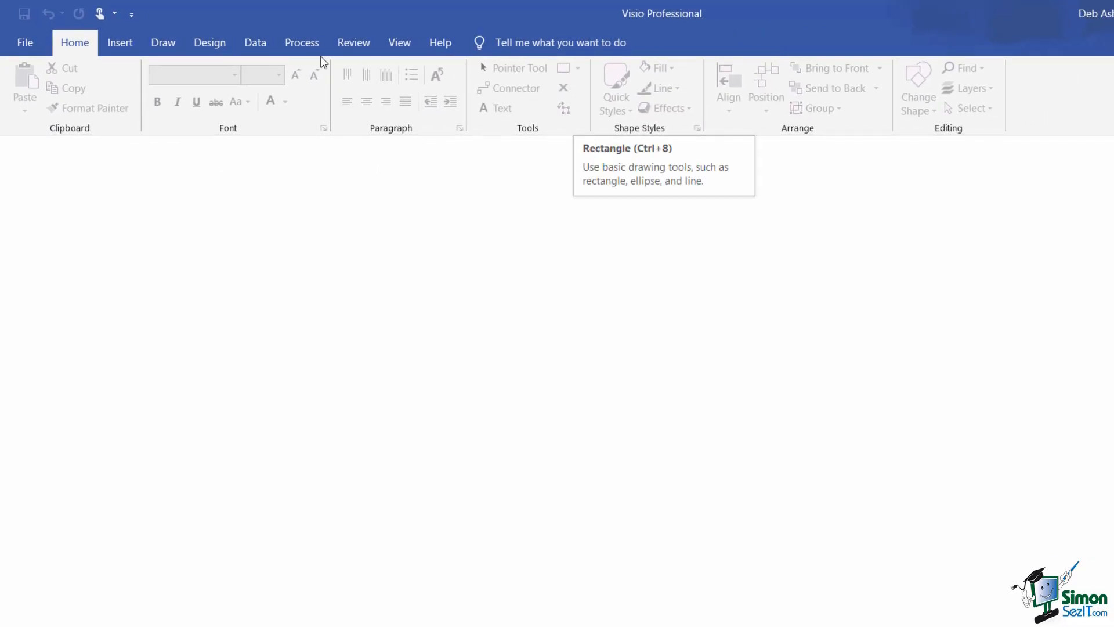
- Revisit the Process and Data tabs, then go back to the Home tab
{"action": "left_click", "coordinate": [299, 52]}
{"action": "left_click", "coordinate": [254, 46]}
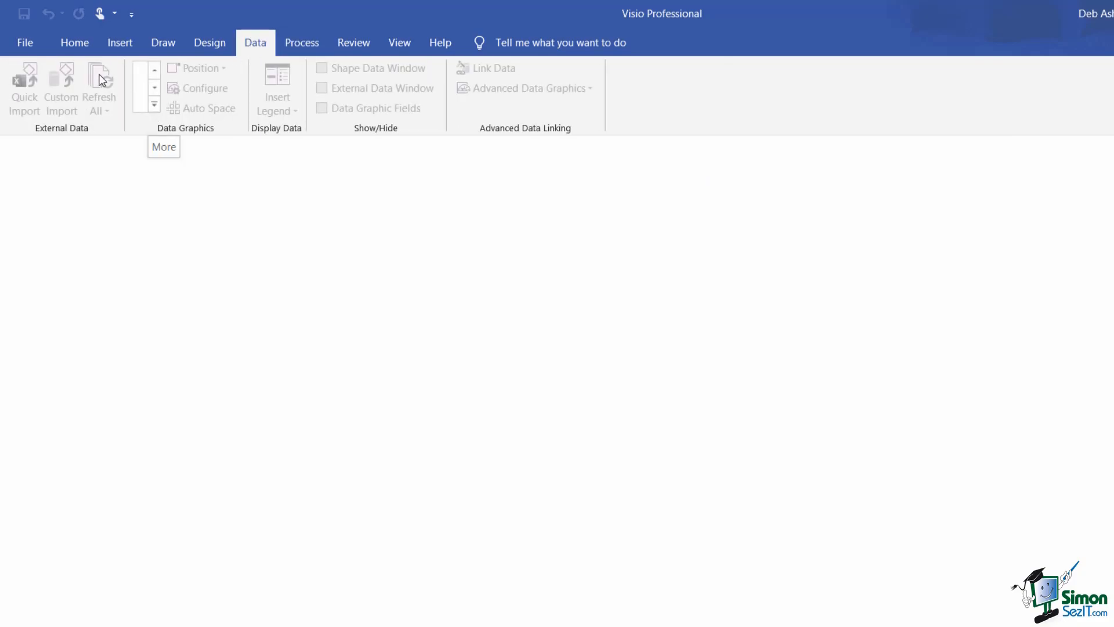
{"action": "left_click", "coordinate": [77, 43]}
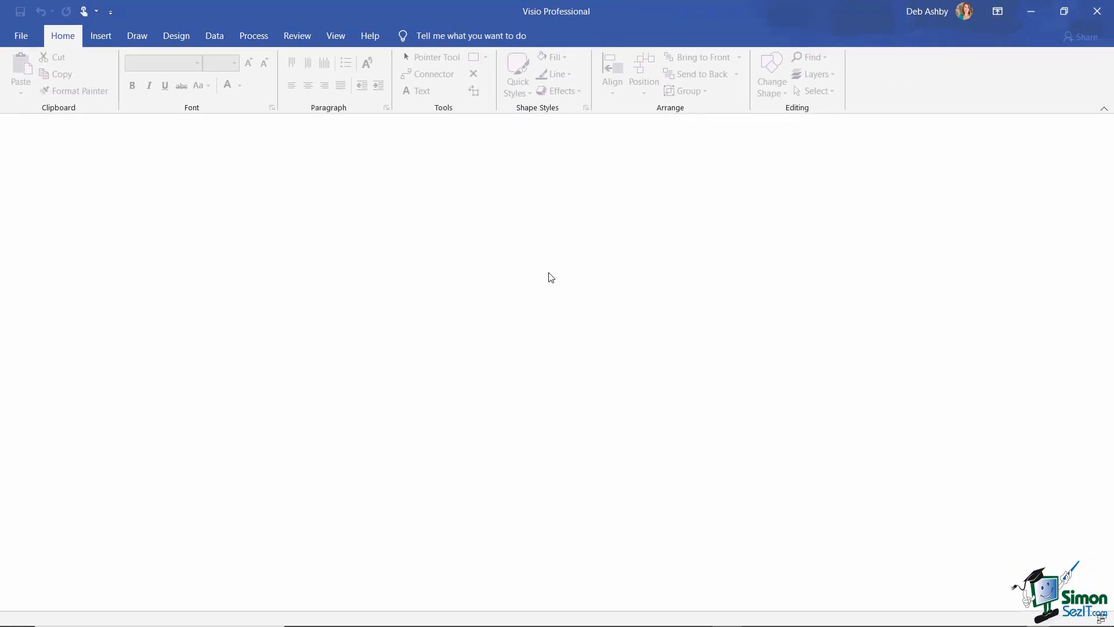
- Open the pinned My First Org Chart.vsdx from the recent drawings list
{"action": "left_click", "coordinate": [21, 37]}
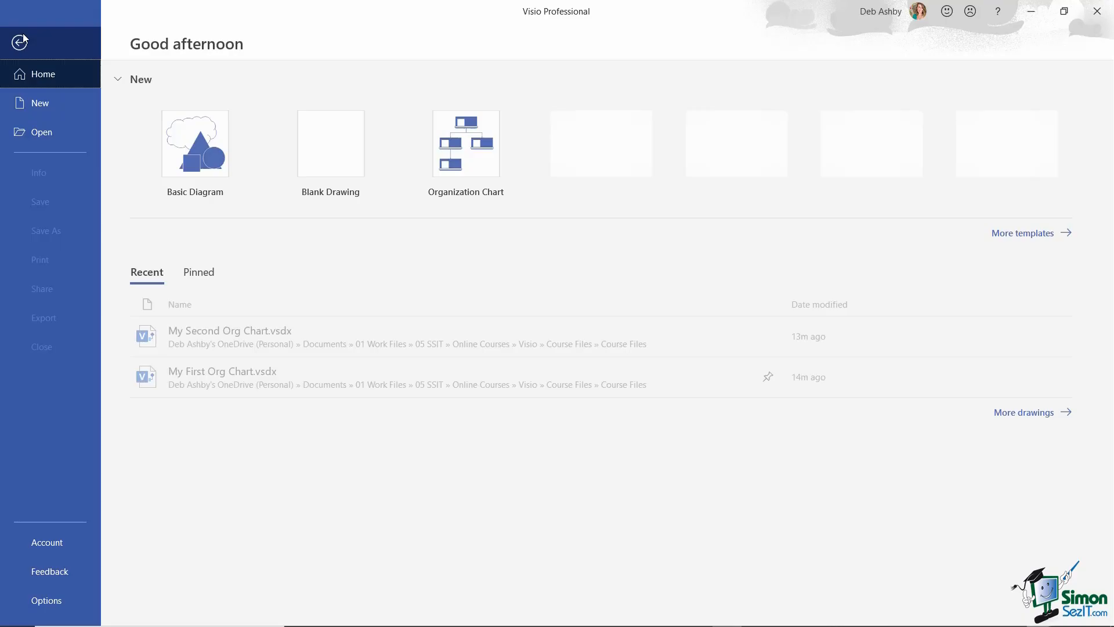
{"action": "left_click", "coordinate": [46, 133]}
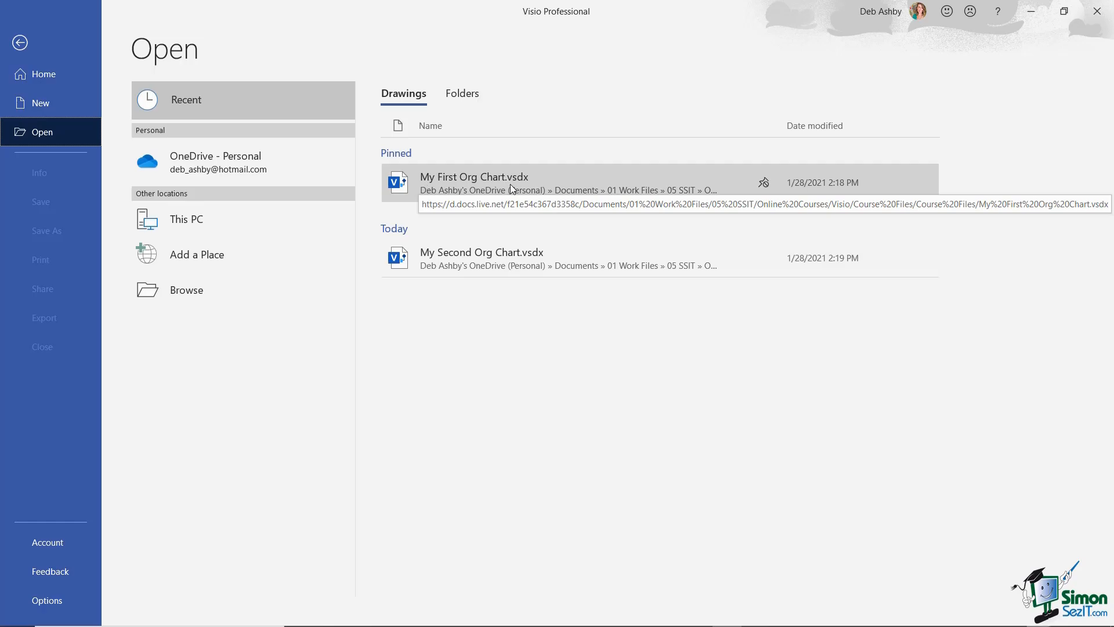
{"action": "left_click", "coordinate": [556, 181]}
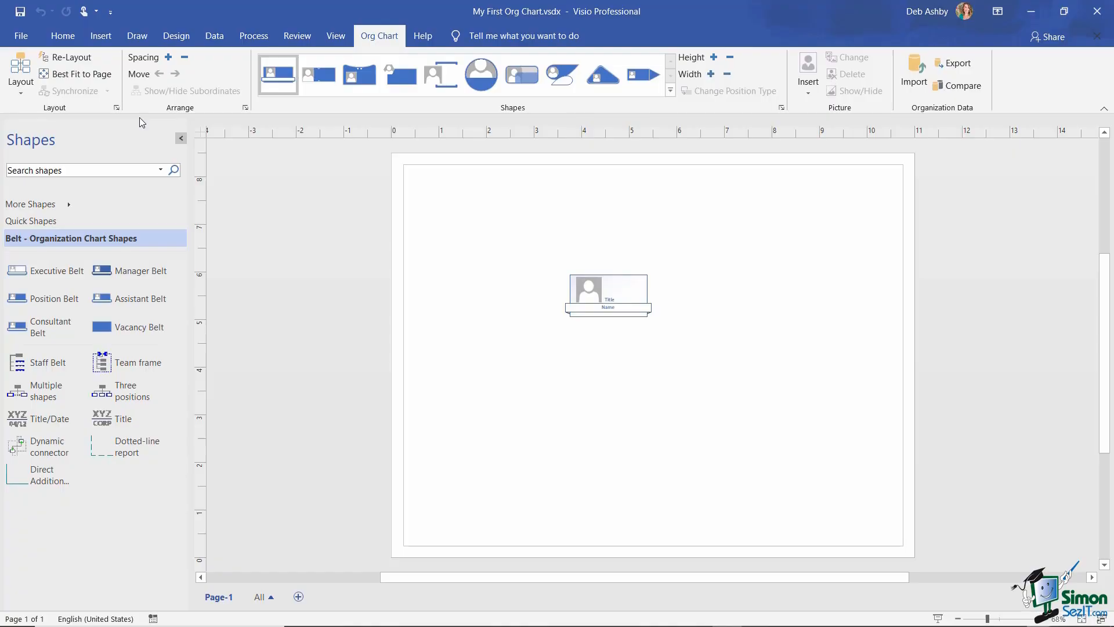
{"action": "left_click", "coordinate": [61, 36]}
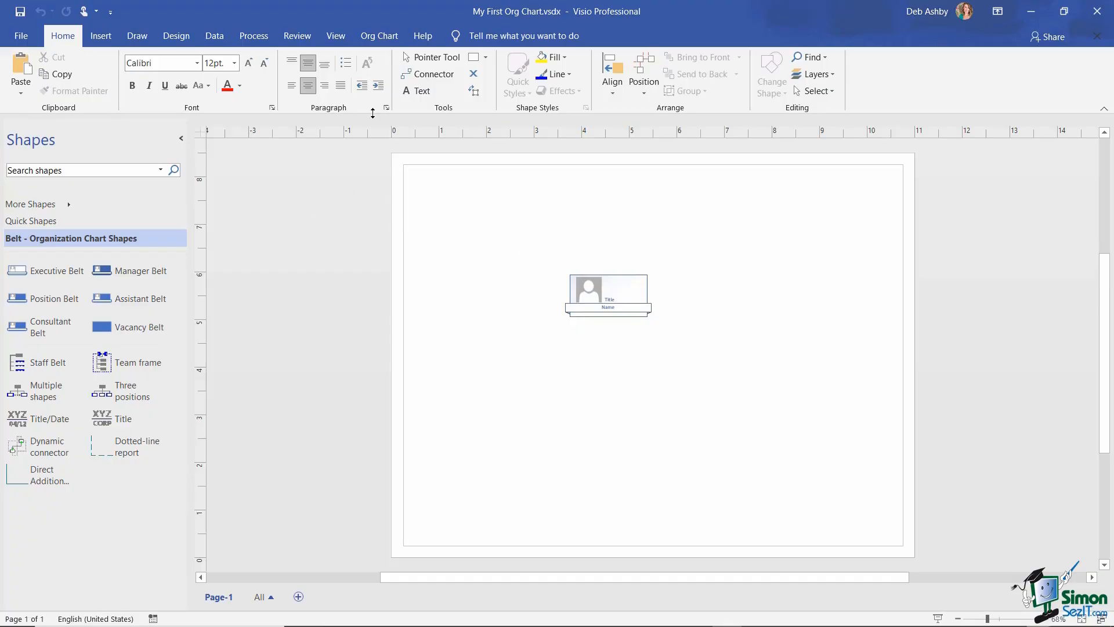
{"action": "left_click", "coordinate": [386, 39]}
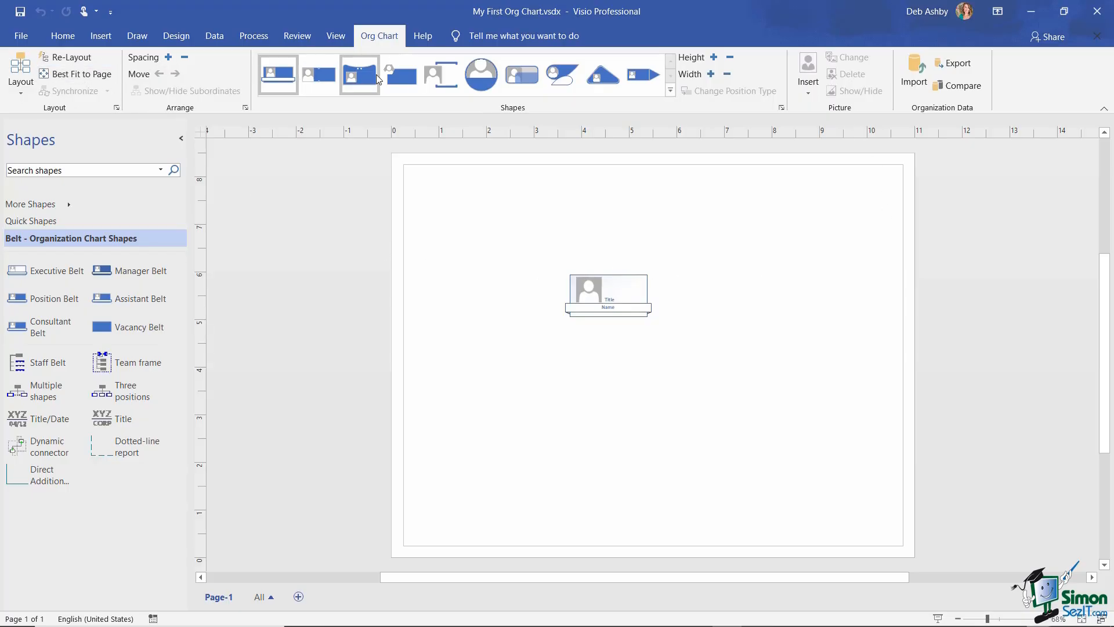
{"action": "left_click", "coordinate": [813, 92]}
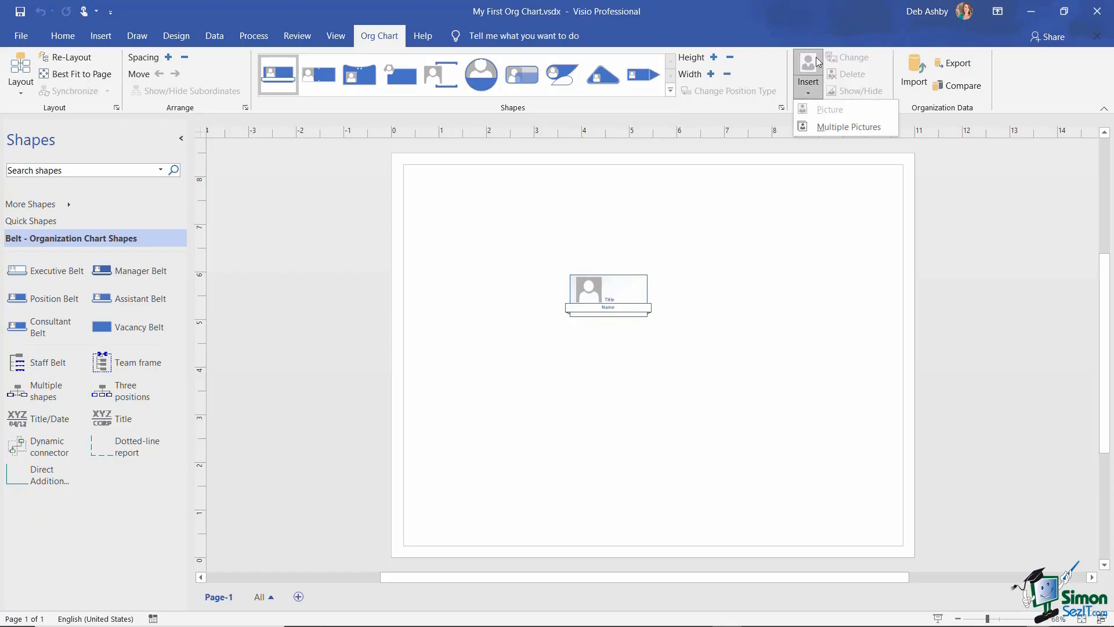
{"action": "left_click", "coordinate": [863, 60]}
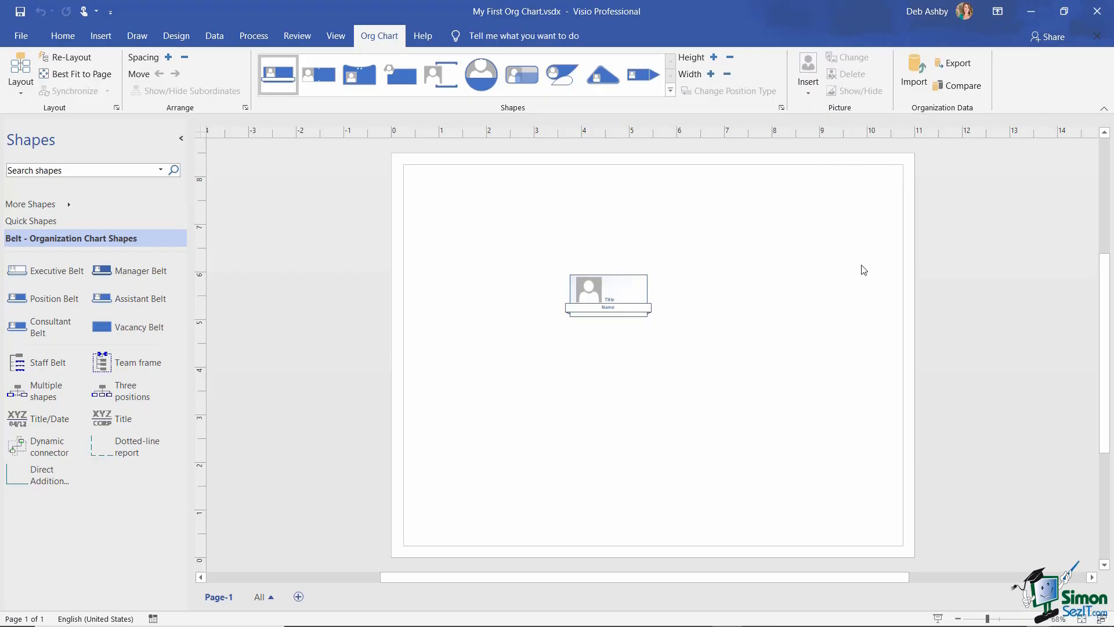
{"action": "left_click", "coordinate": [627, 283]}
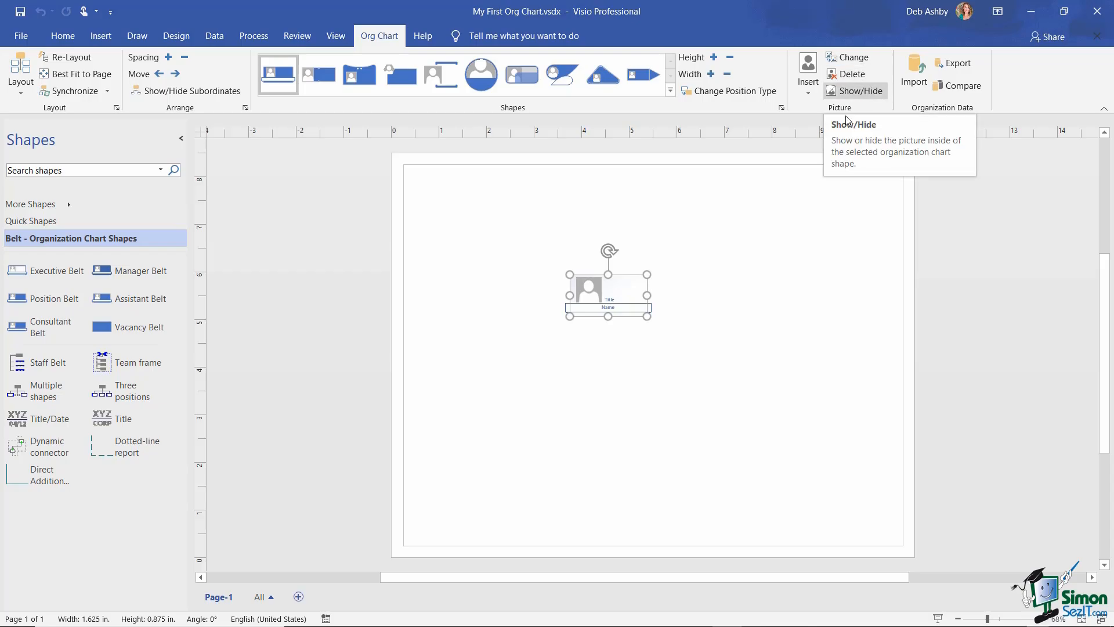
{"action": "left_click", "coordinate": [844, 145]}
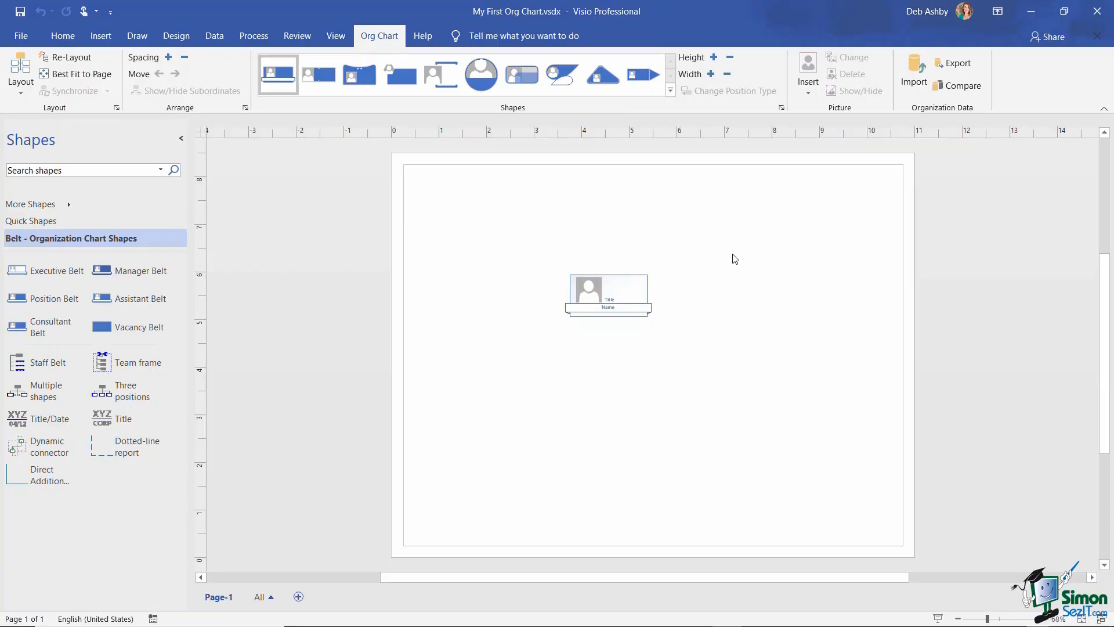
{"action": "key", "text": "ctrl+z"}
{"action": "left_click", "coordinate": [625, 284]}
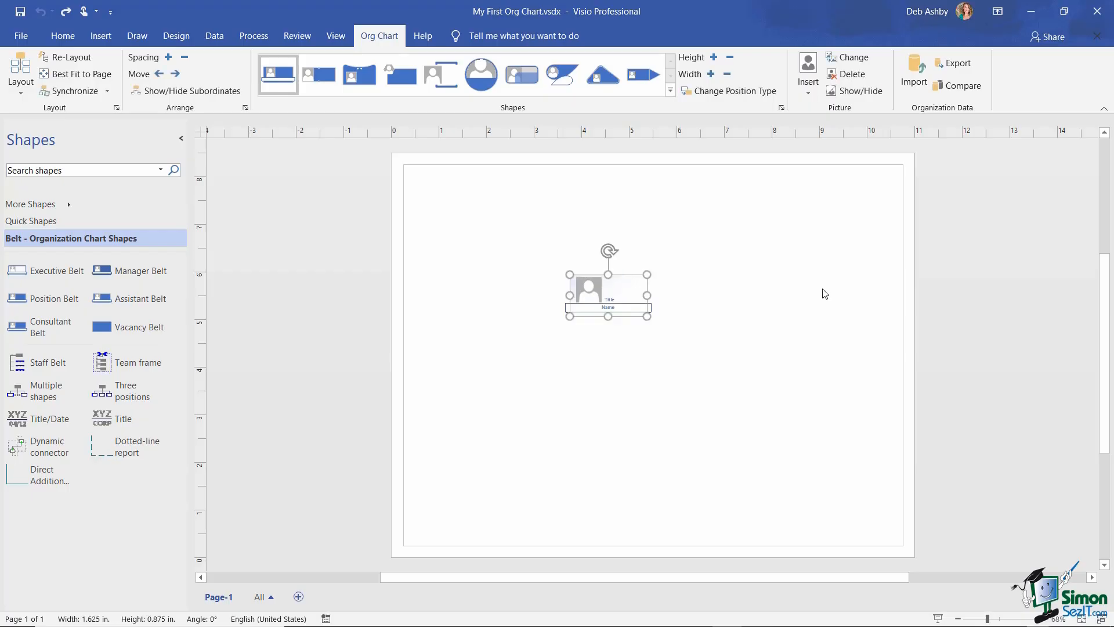
{"action": "left_click", "coordinate": [53, 37]}
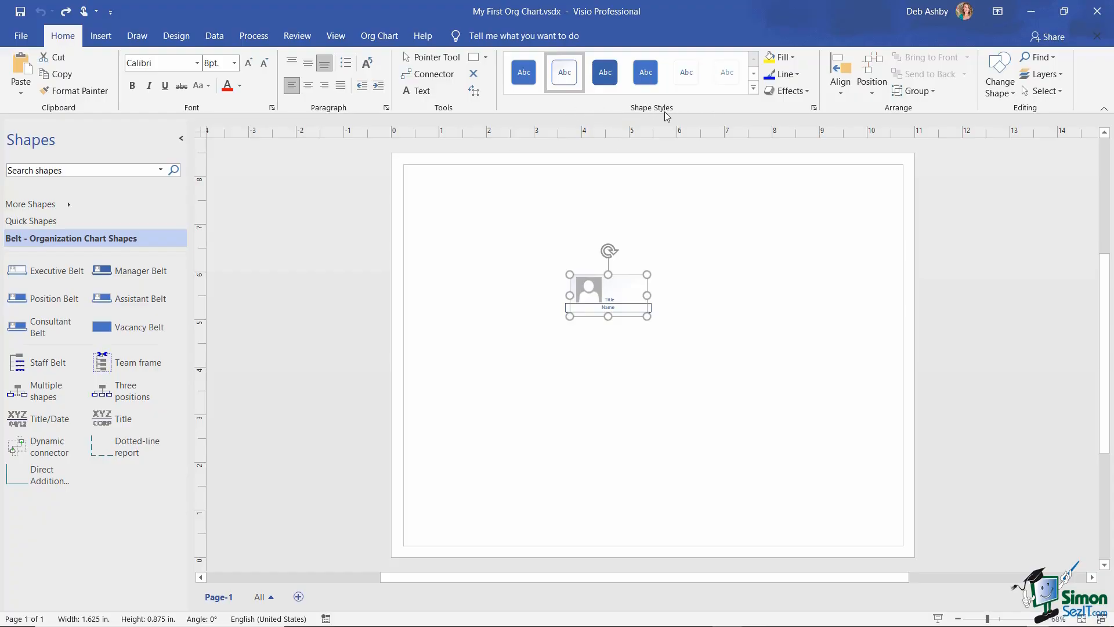
- Move the belt shape to the upper-right corner of the page
{"action": "left_click", "coordinate": [753, 88]}
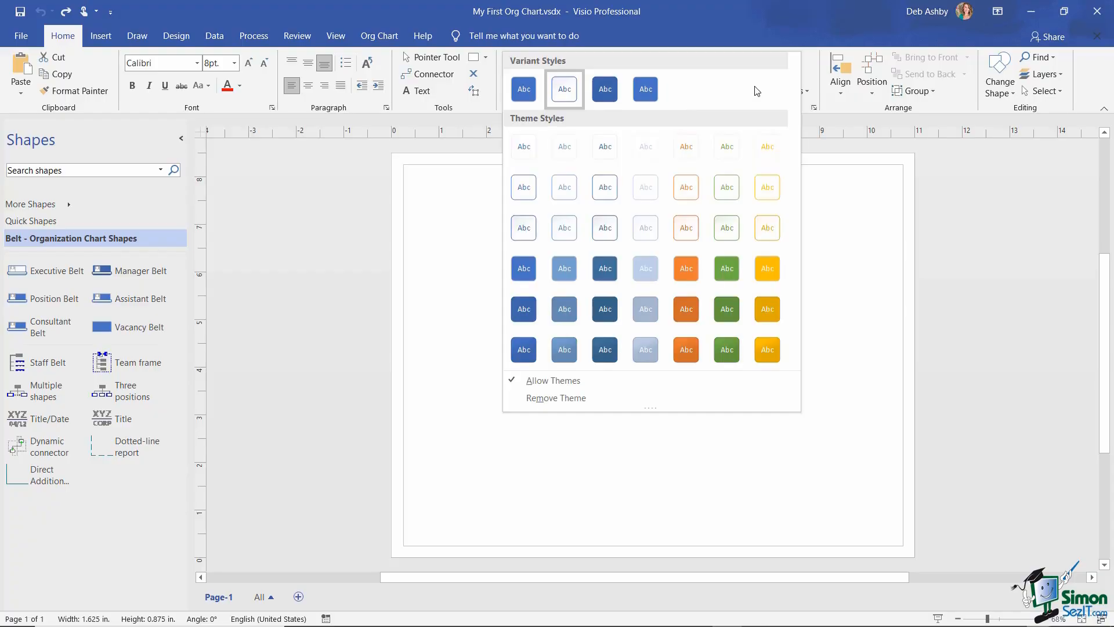
{"action": "left_click", "coordinate": [814, 264]}
{"action": "left_click_drag", "start_coordinate": [623, 278], "coordinate": [859, 189]}
- Apply the green Intense Effect, Variant Accent 6 shape style to the belt shape
{"action": "left_click", "coordinate": [754, 88]}
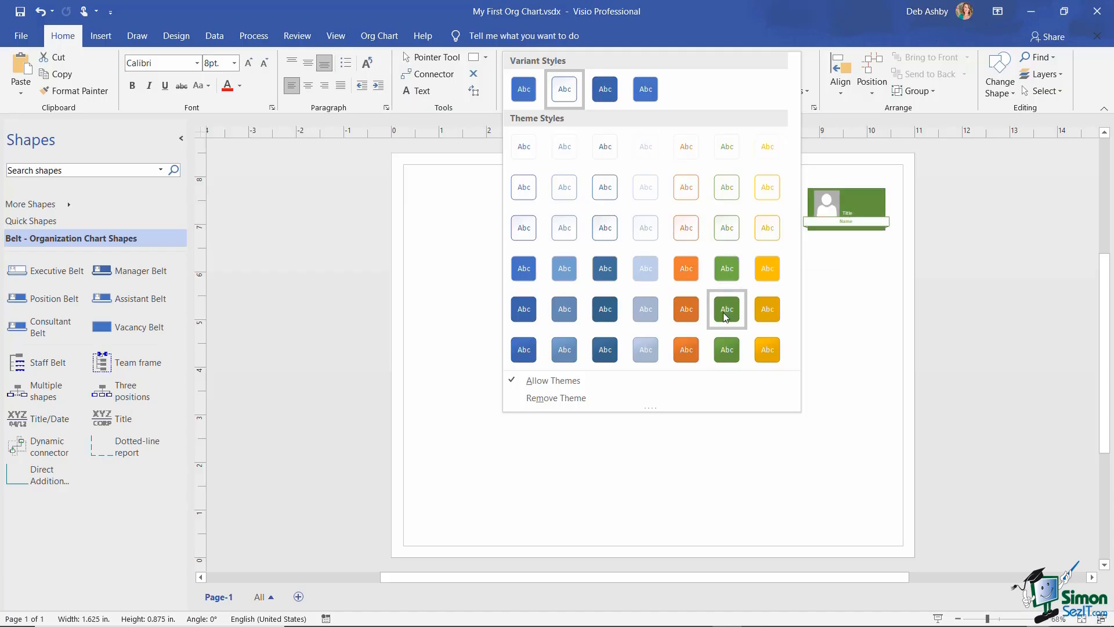
{"action": "left_click", "coordinate": [727, 349]}
{"action": "left_click", "coordinate": [792, 244]}
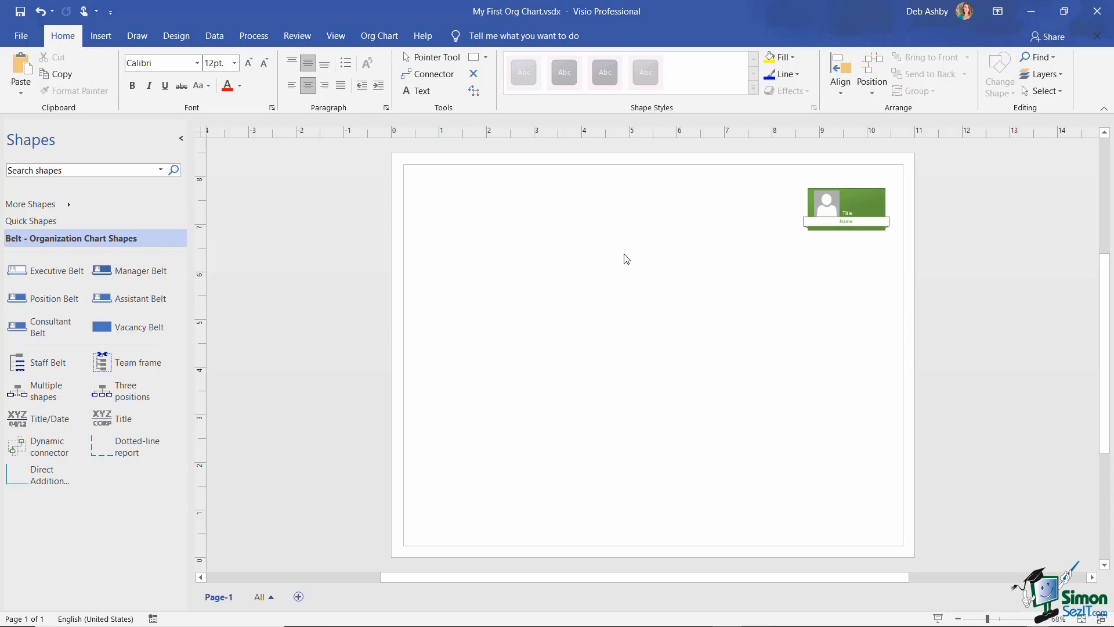
- Zoom the drawing to 200% using the Zoom dialog
{"action": "left_click", "coordinate": [336, 36]}
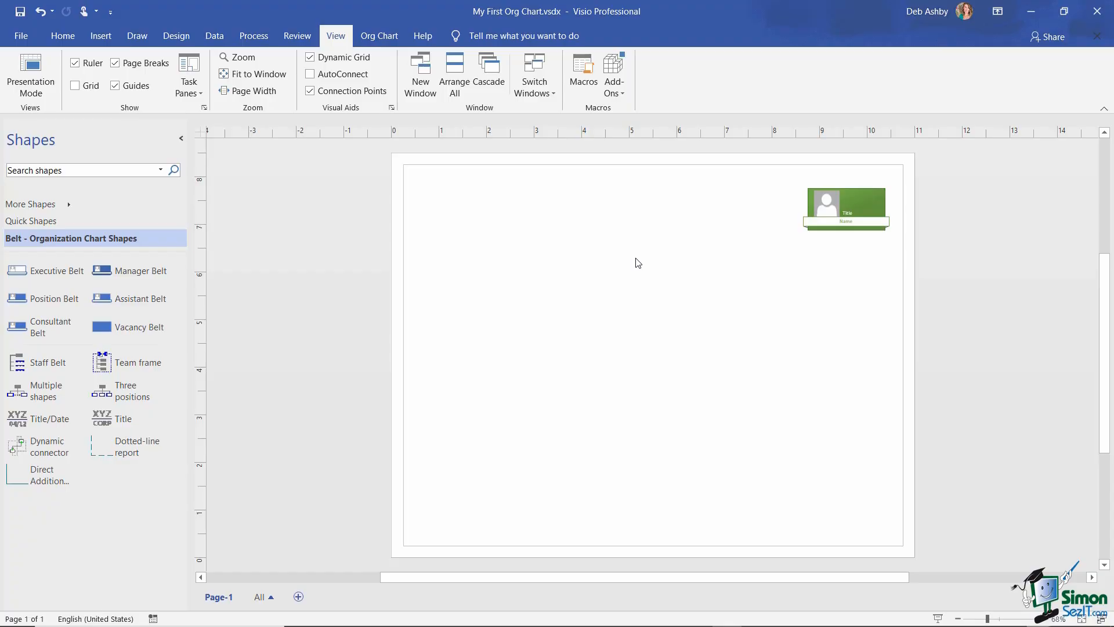
{"action": "left_click", "coordinate": [240, 57]}
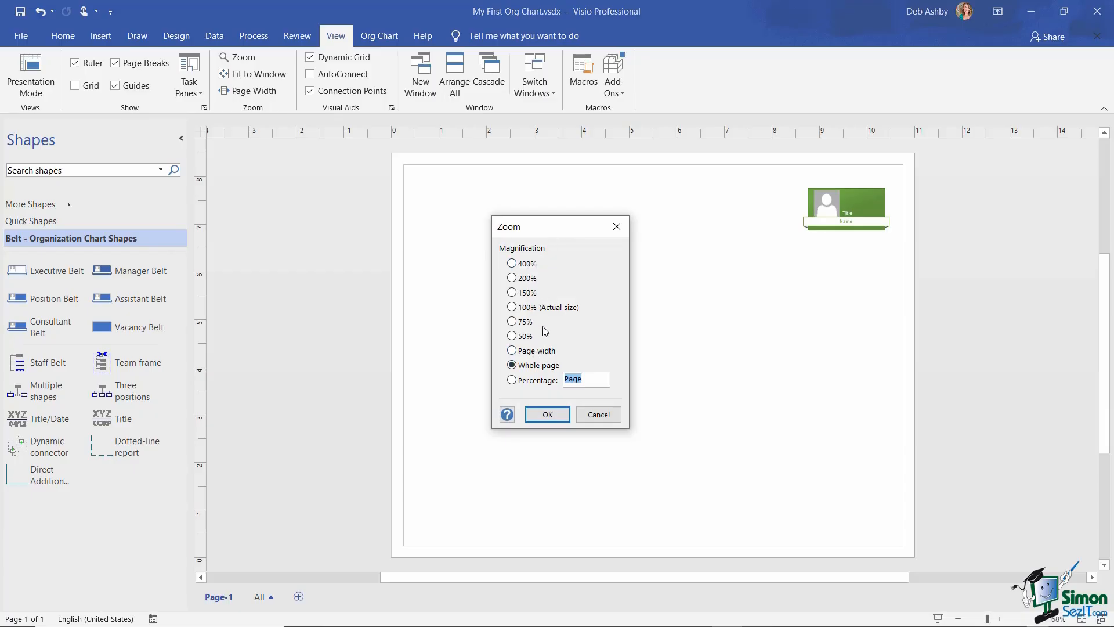
{"action": "left_click", "coordinate": [512, 278]}
{"action": "left_click", "coordinate": [547, 414]}
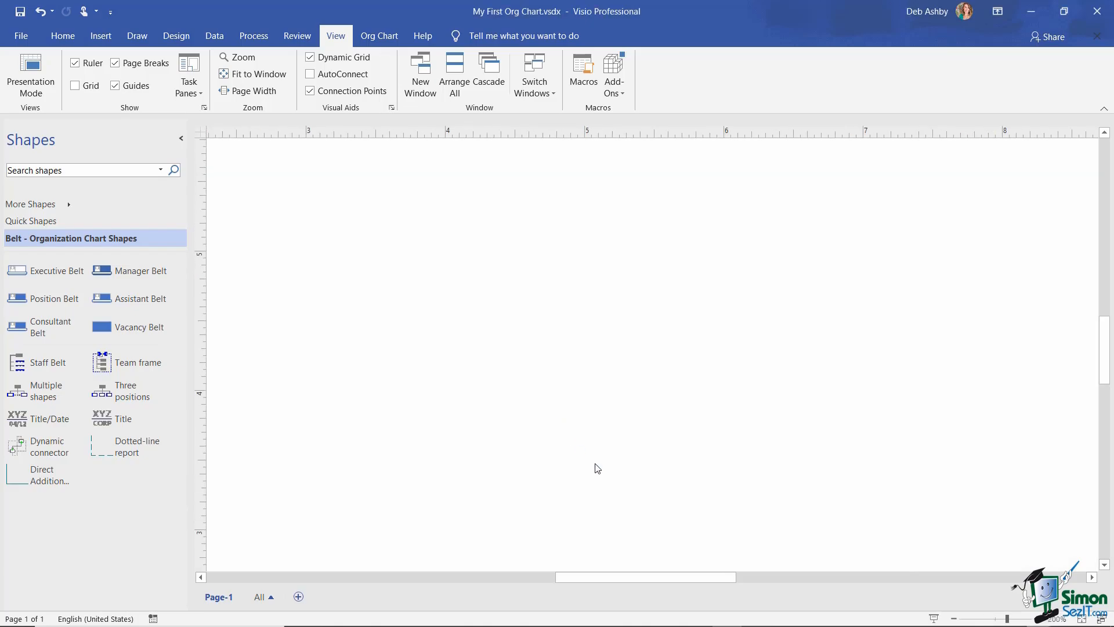
- Scroll back across the page and set the zoom to 100% actual size
{"action": "left_click_drag", "start_coordinate": [707, 583], "coordinate": [829, 585]}
{"action": "scroll", "coordinate": [599, 369], "scroll_direction": "up", "scroll_amount": 6}
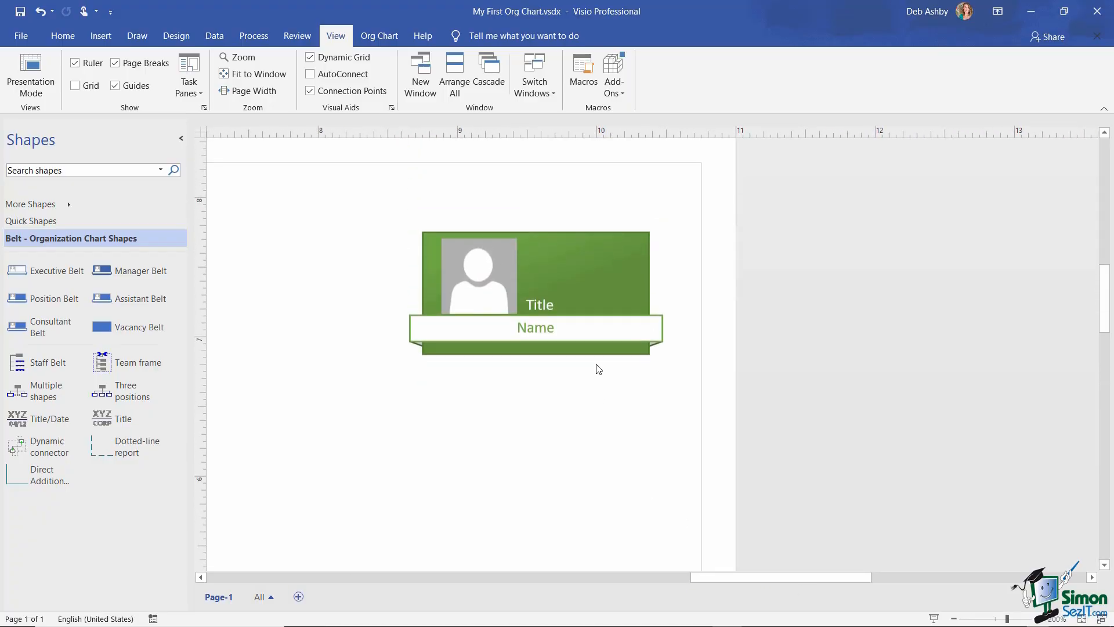
{"action": "left_click", "coordinate": [238, 56]}
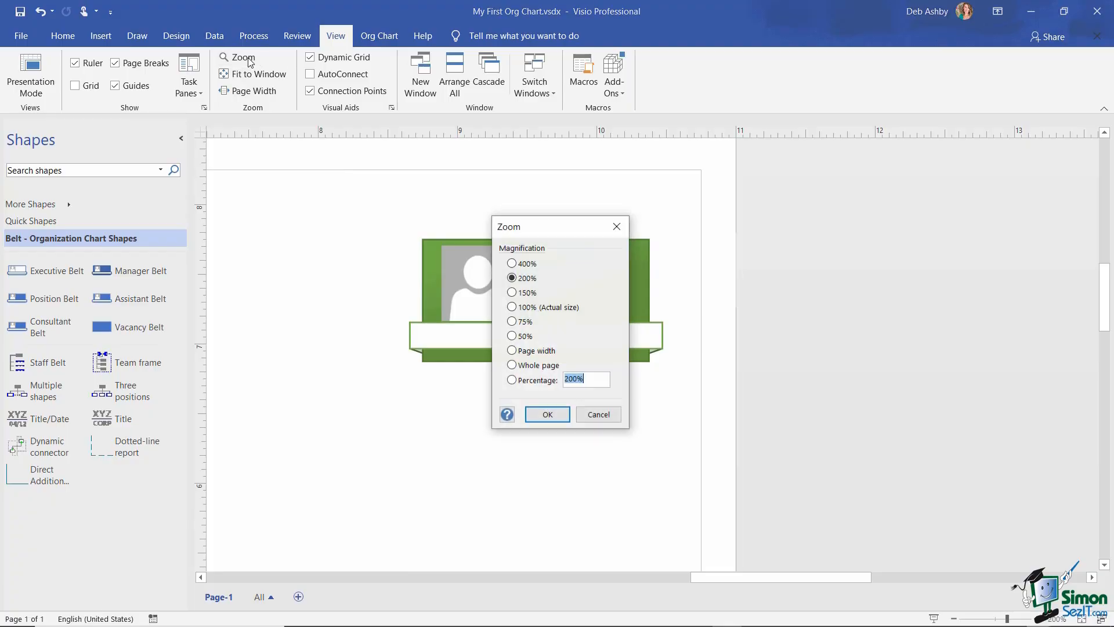
{"action": "left_click", "coordinate": [513, 308]}
{"action": "left_click", "coordinate": [554, 414]}
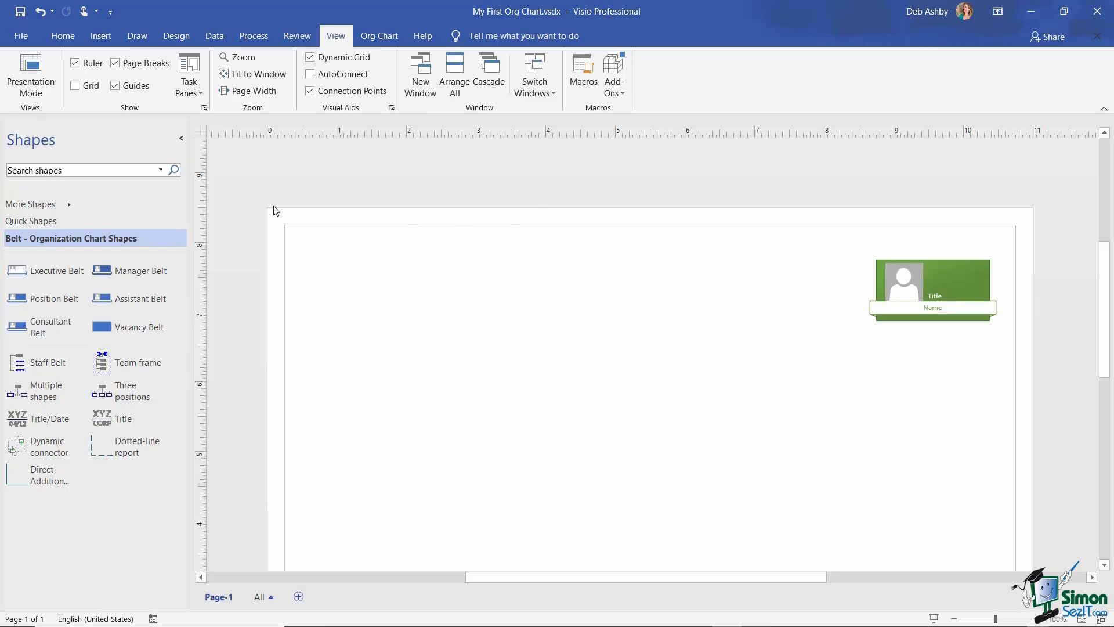
- Try Fit to Window and Page Width, settle on Fit to Window, then nudge the zoom up slightly
{"action": "left_click", "coordinate": [268, 78]}
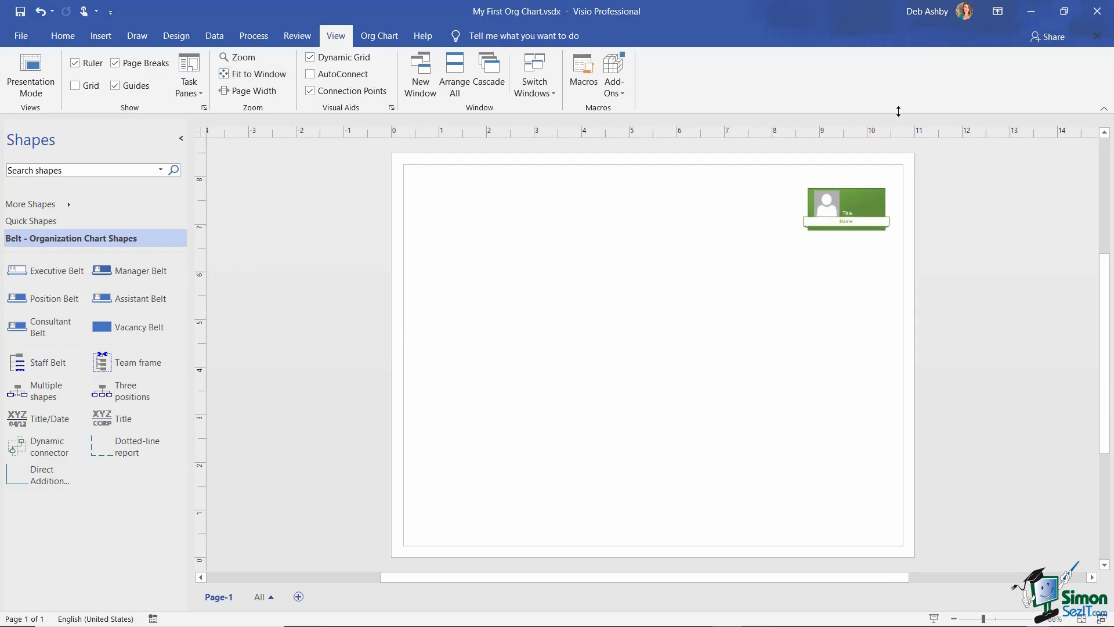
{"action": "left_click", "coordinate": [259, 92]}
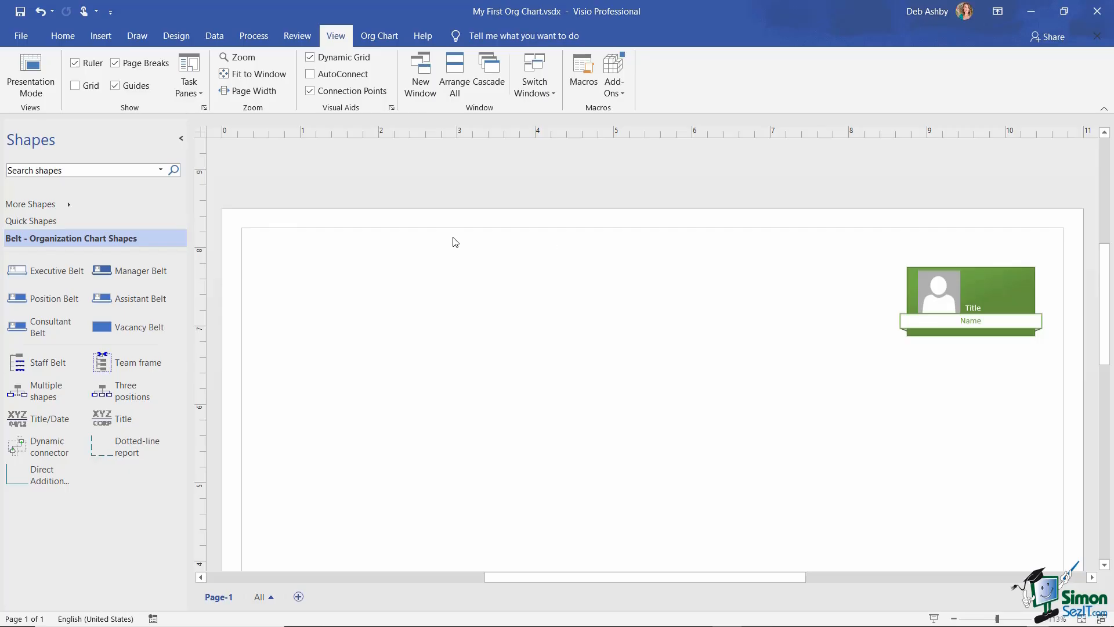
{"action": "left_click", "coordinate": [264, 76]}
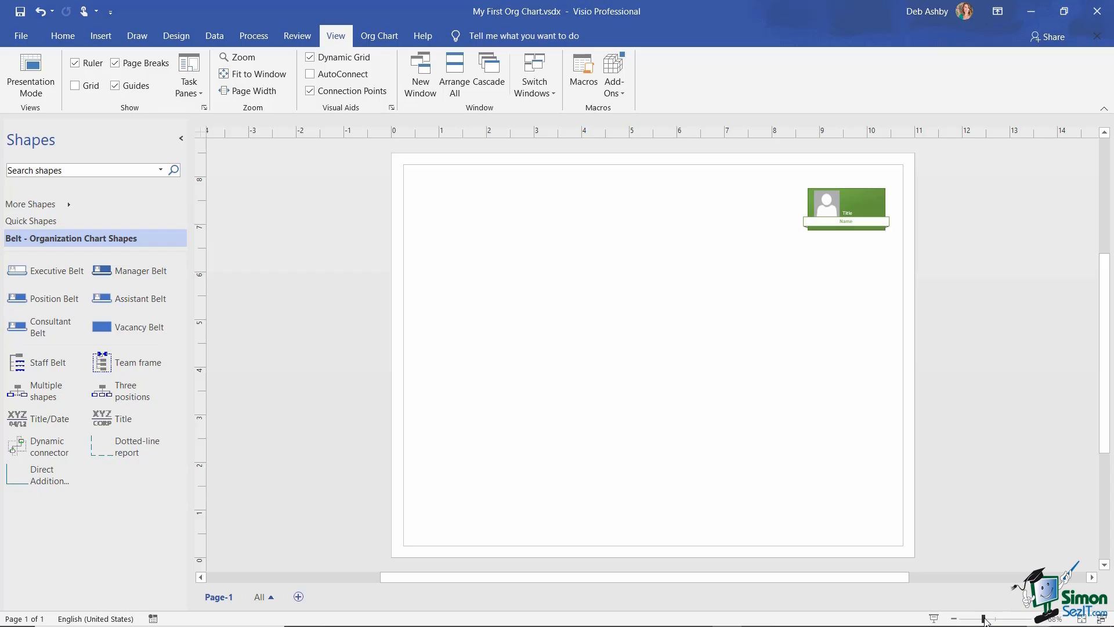
{"action": "mouse_move", "coordinate": [984, 620]}
{"action": "left_mouse_down"}
{"action": "mouse_move", "coordinate": [1006, 621]}
{"action": "mouse_move", "coordinate": [989, 619]}
{"action": "left_mouse_up"}
- Switch the page orientation to Portrait from the Design tab
{"action": "left_click", "coordinate": [175, 41]}
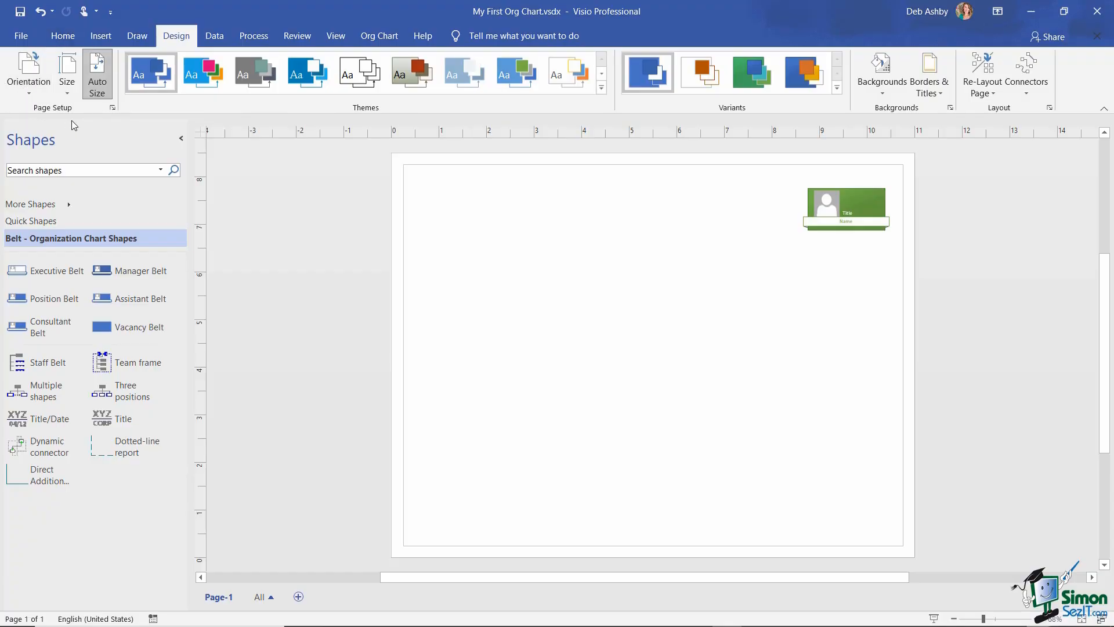
{"action": "left_click", "coordinate": [30, 88]}
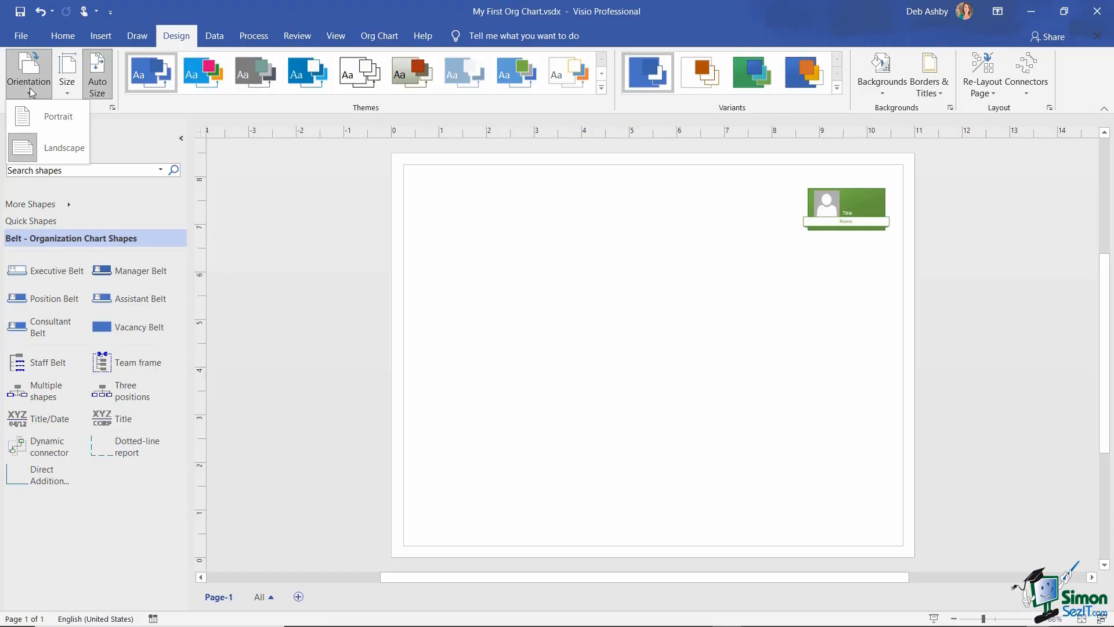
{"action": "left_click", "coordinate": [49, 115]}
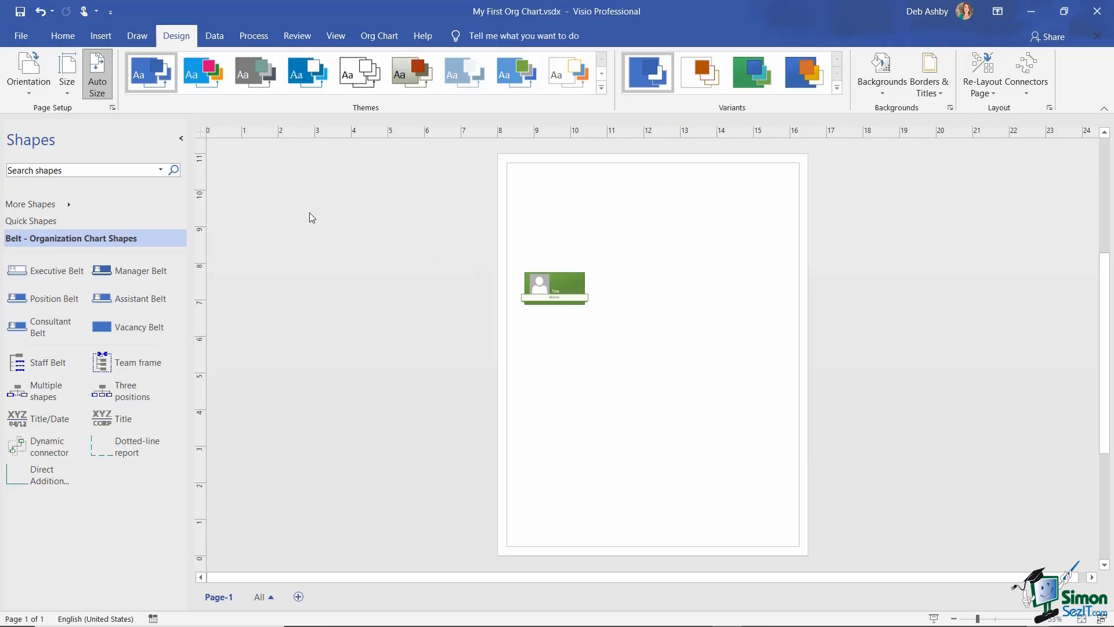
{"action": "left_click", "coordinate": [72, 92]}
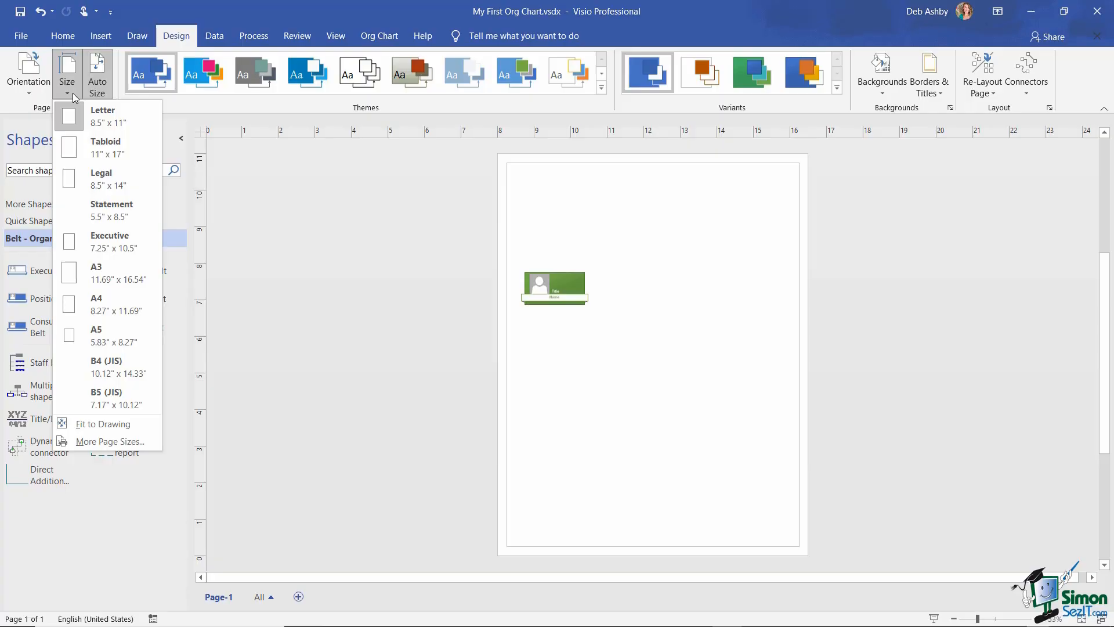
- Change the page size from A4 to Letter (8.5" x 11") on the Design tab
{"action": "left_click", "coordinate": [123, 308]}
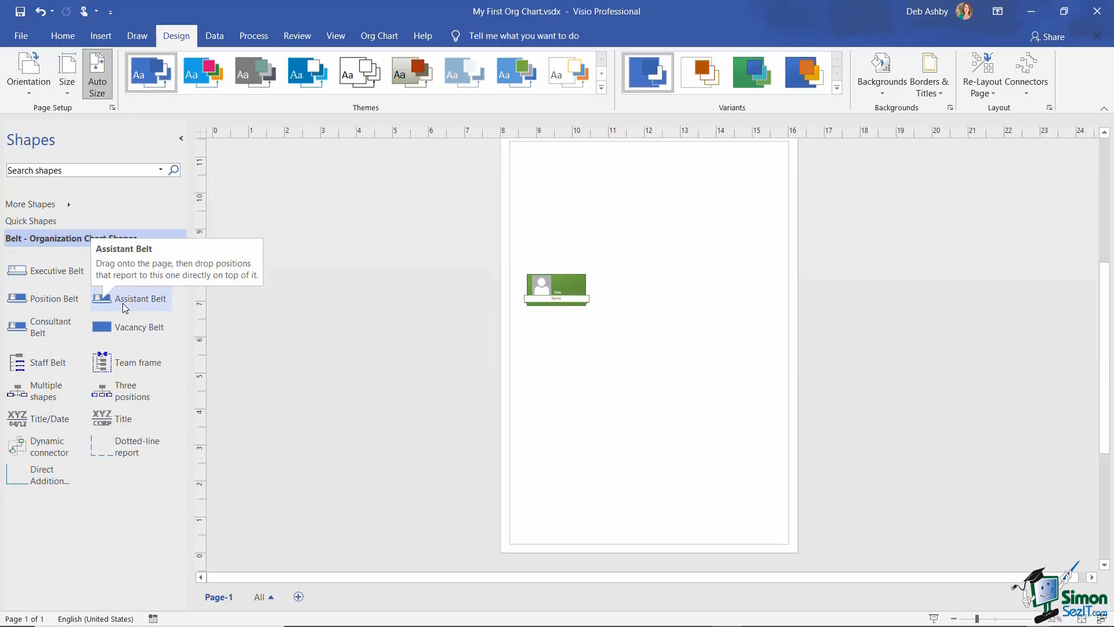
{"action": "left_click", "coordinate": [71, 91]}
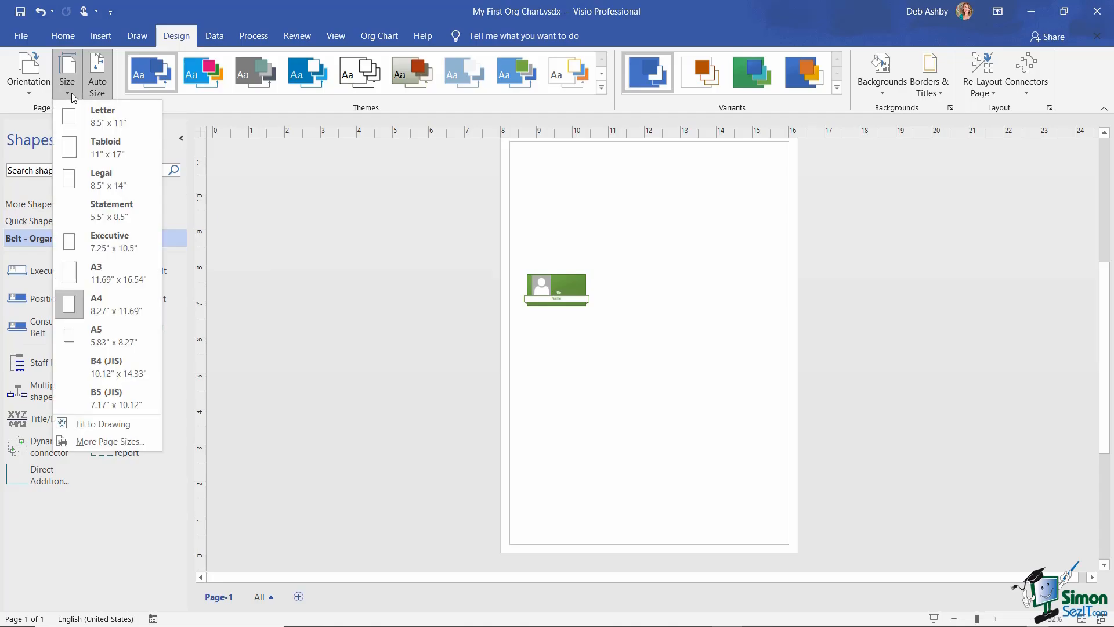
{"action": "left_click", "coordinate": [81, 123]}
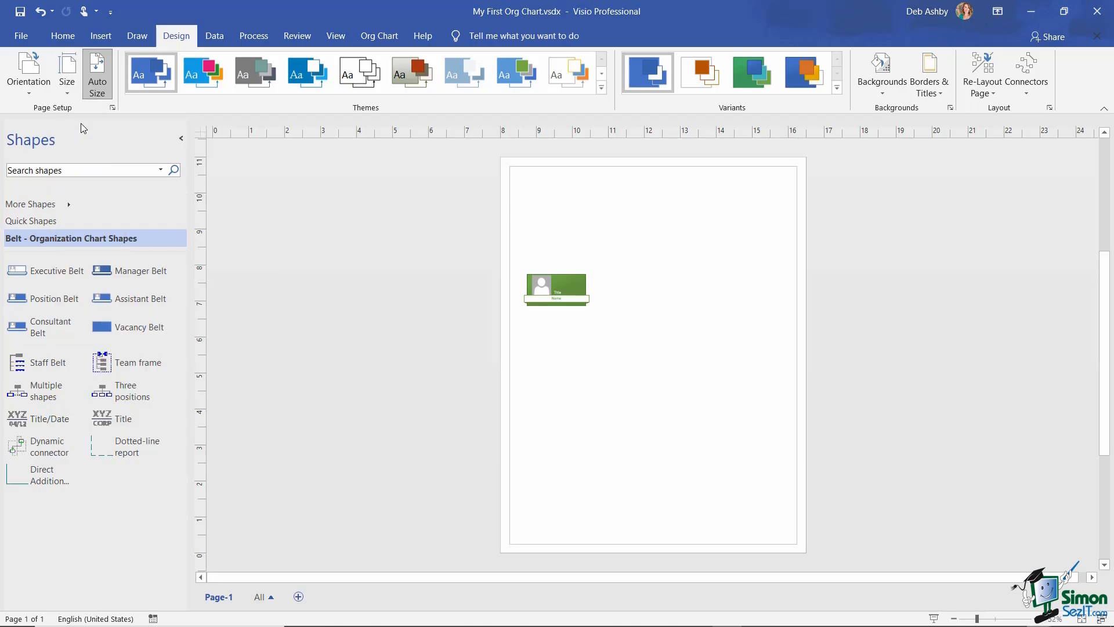
{"action": "left_click", "coordinate": [67, 91]}
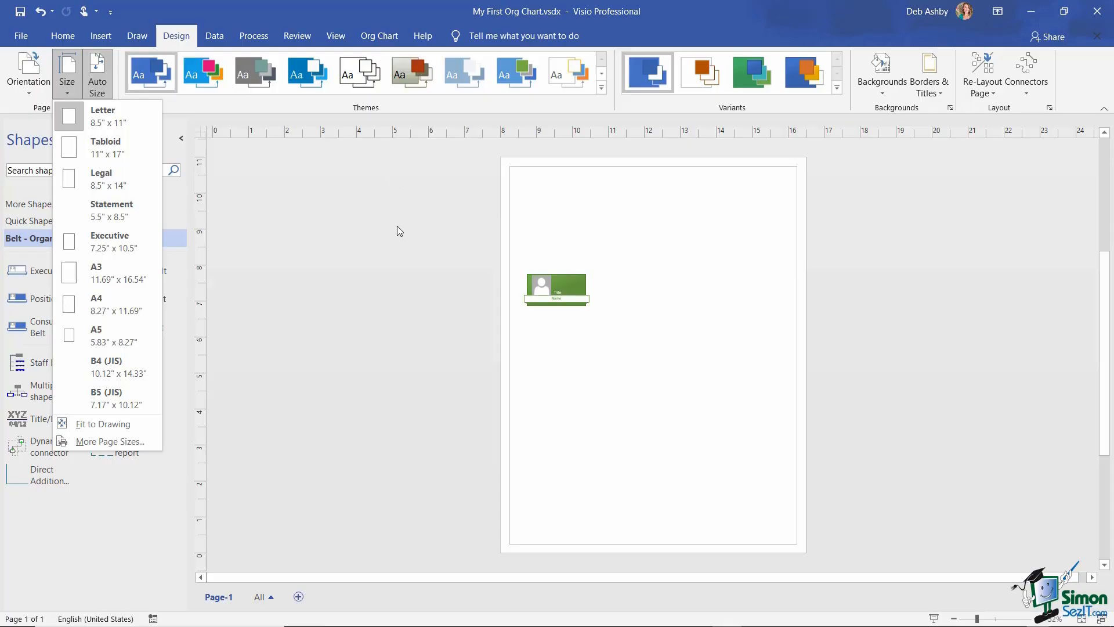
{"action": "left_click", "coordinate": [392, 243]}
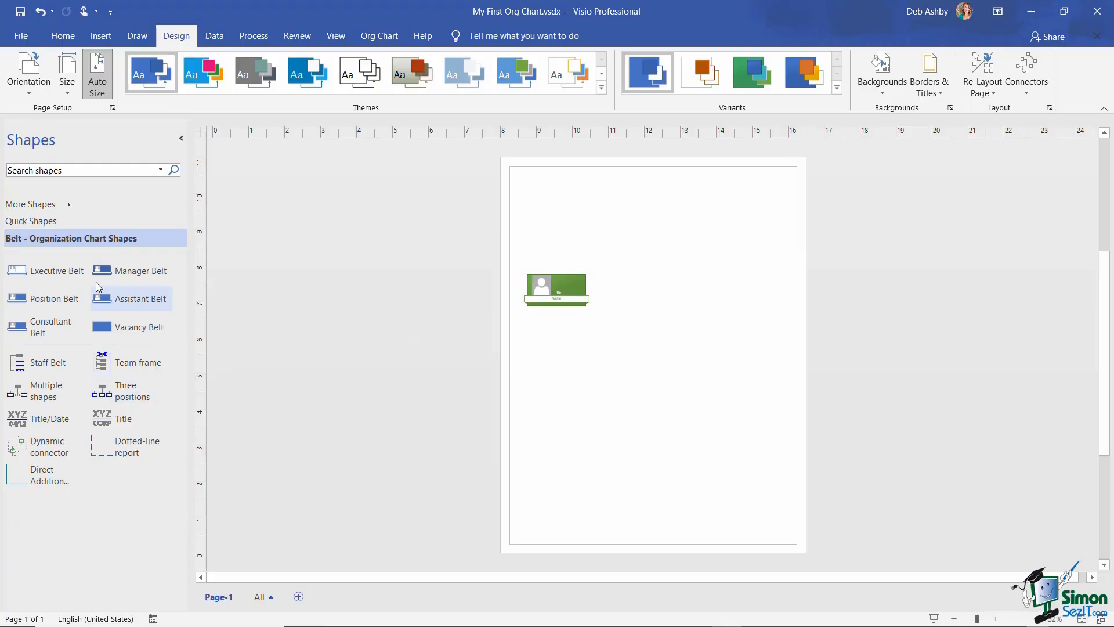
- Add the Basic Shapes stencil from More Shapes > General
{"action": "left_click", "coordinate": [56, 205]}
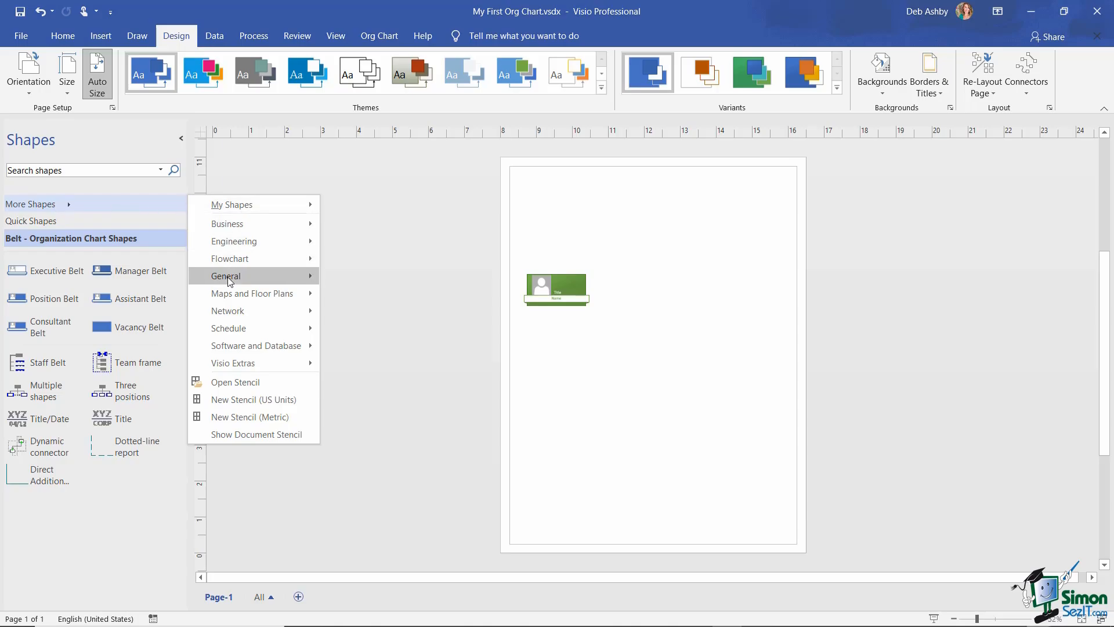
{"action": "mouse_move", "coordinate": [230, 282]}
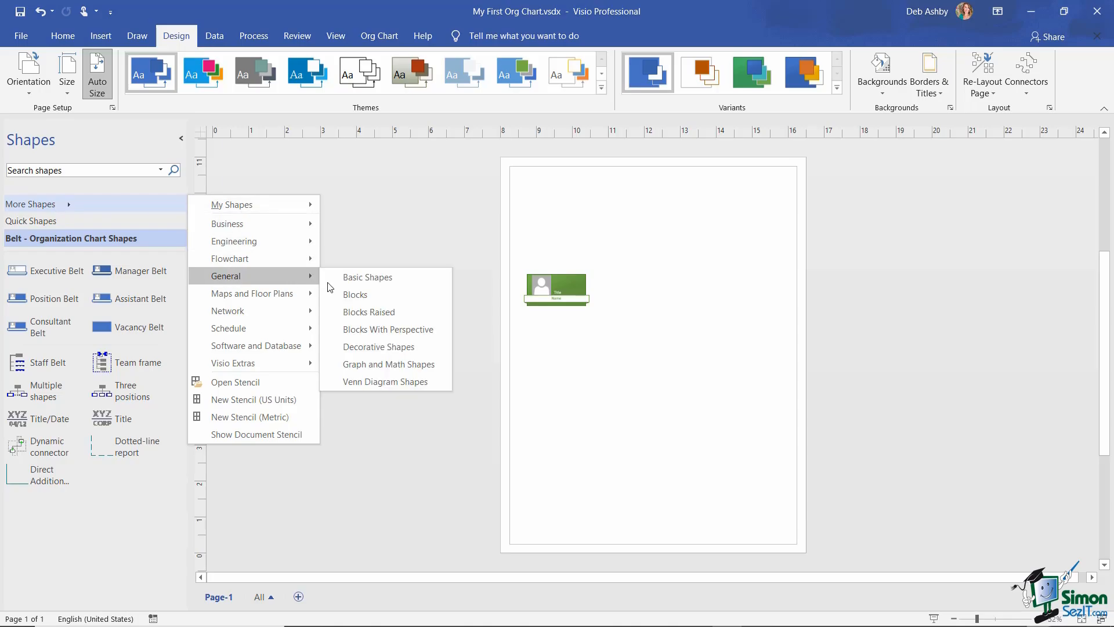
{"action": "left_click", "coordinate": [421, 277]}
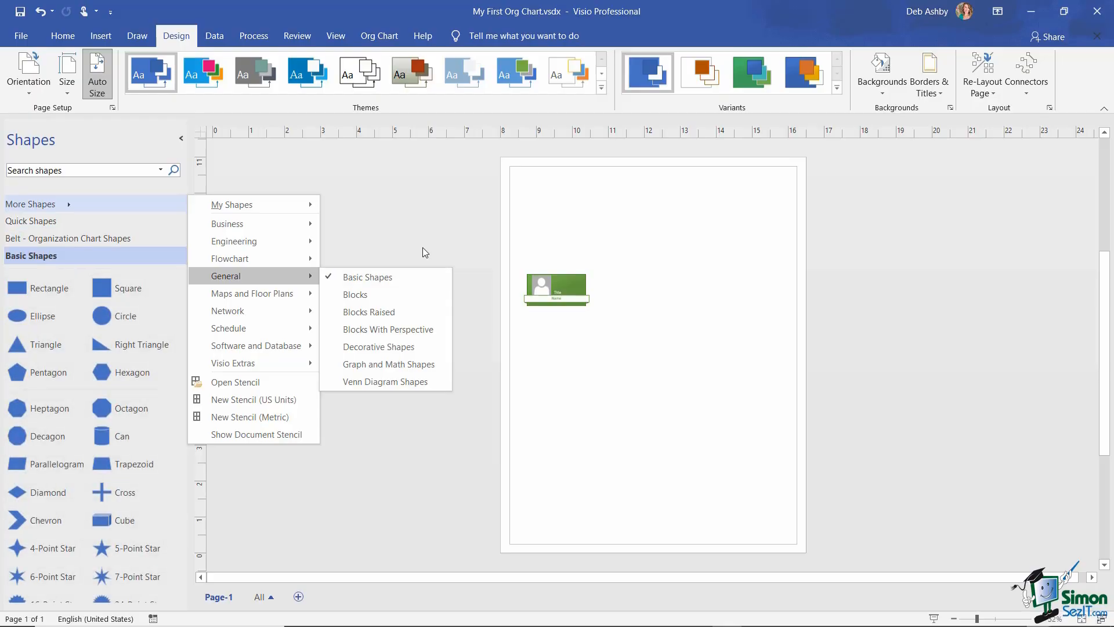
- Drag a Rectangle from Basic Shapes onto the page above the green belt shape
{"action": "left_click", "coordinate": [339, 258]}
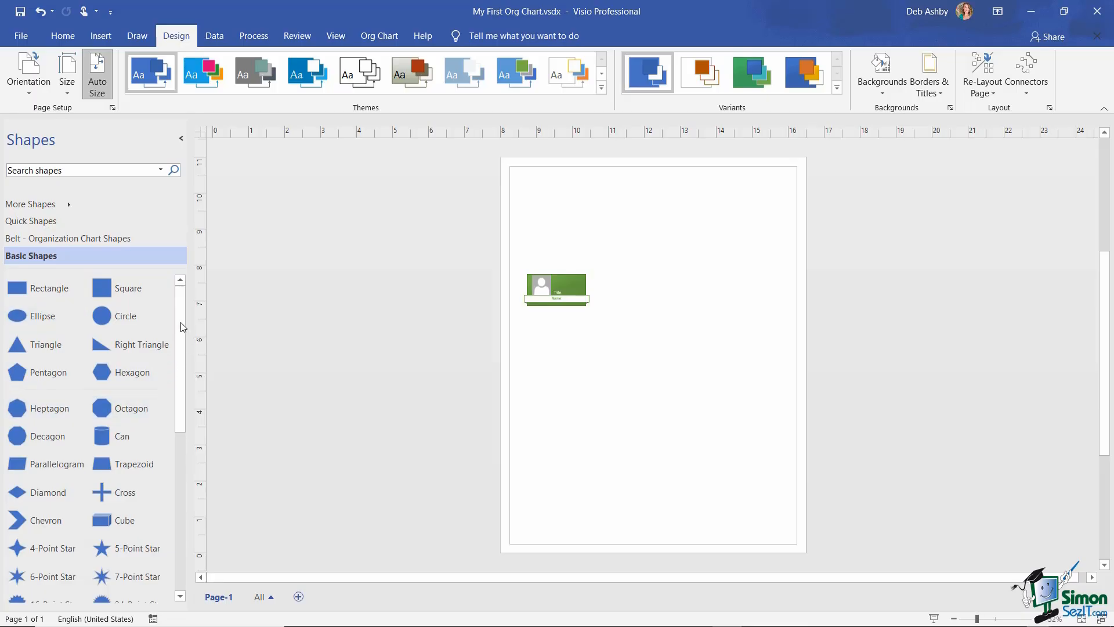
{"action": "mouse_move", "coordinate": [181, 307]}
{"action": "left_mouse_down"}
{"action": "mouse_move", "coordinate": [175, 484]}
{"action": "mouse_move", "coordinate": [181, 294]}
{"action": "left_mouse_up"}
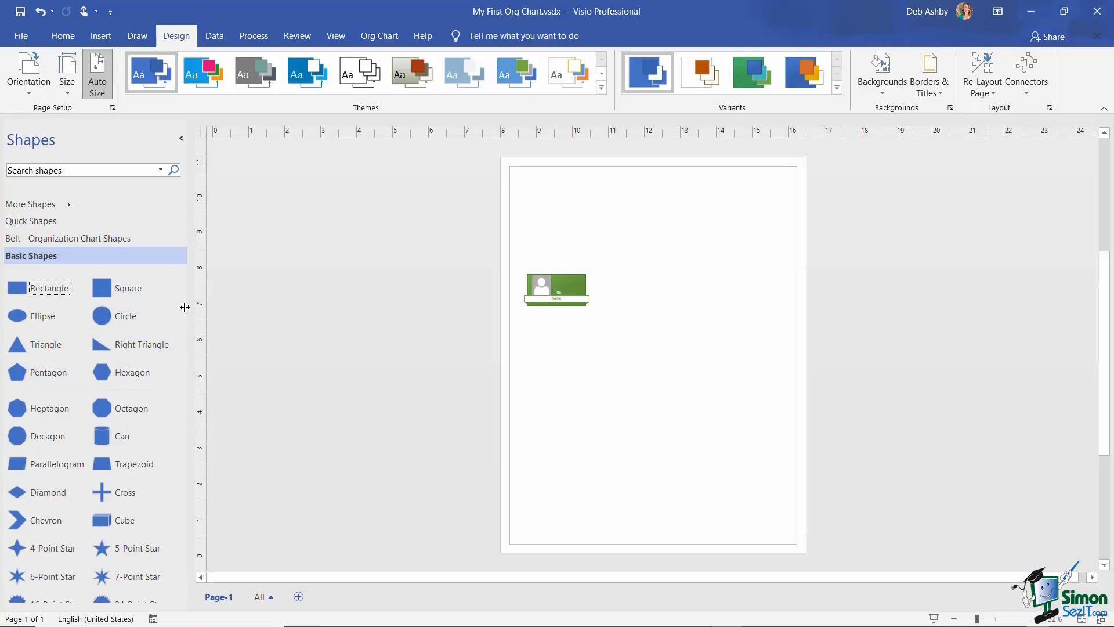
{"action": "left_click_drag", "start_coordinate": [41, 289], "coordinate": [666, 226]}
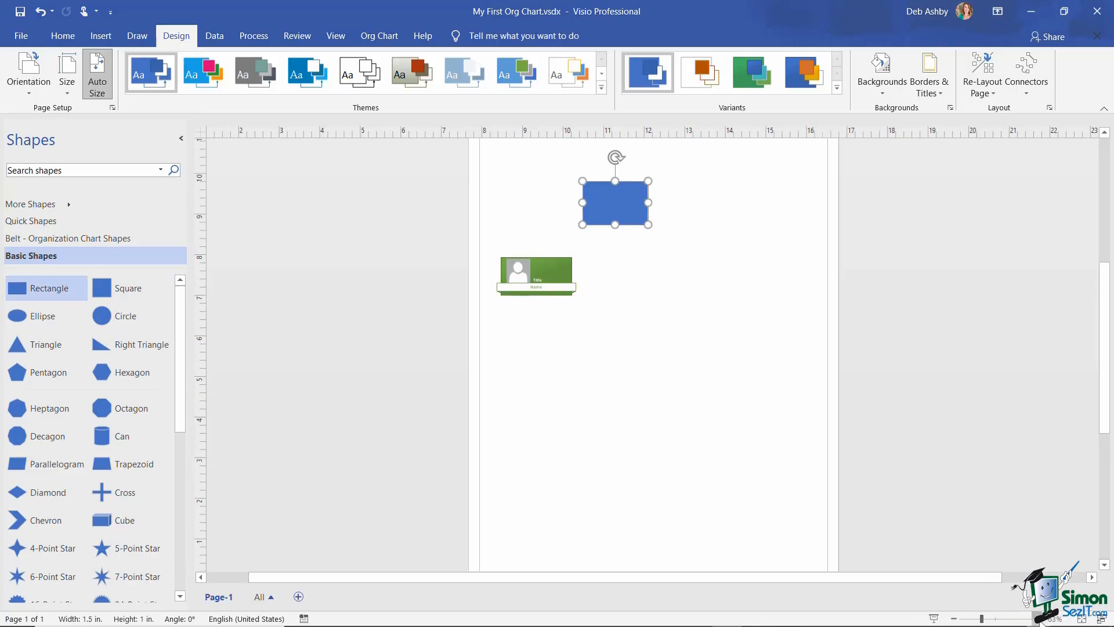
- Move the blue rectangle to the right of the belt shape and show its Fill colour choices
{"action": "scroll", "coordinate": [662, 360], "scroll_direction": "up", "scroll_amount": 5}
{"action": "scroll", "coordinate": [676, 378], "scroll_direction": "up", "scroll_amount": 4}
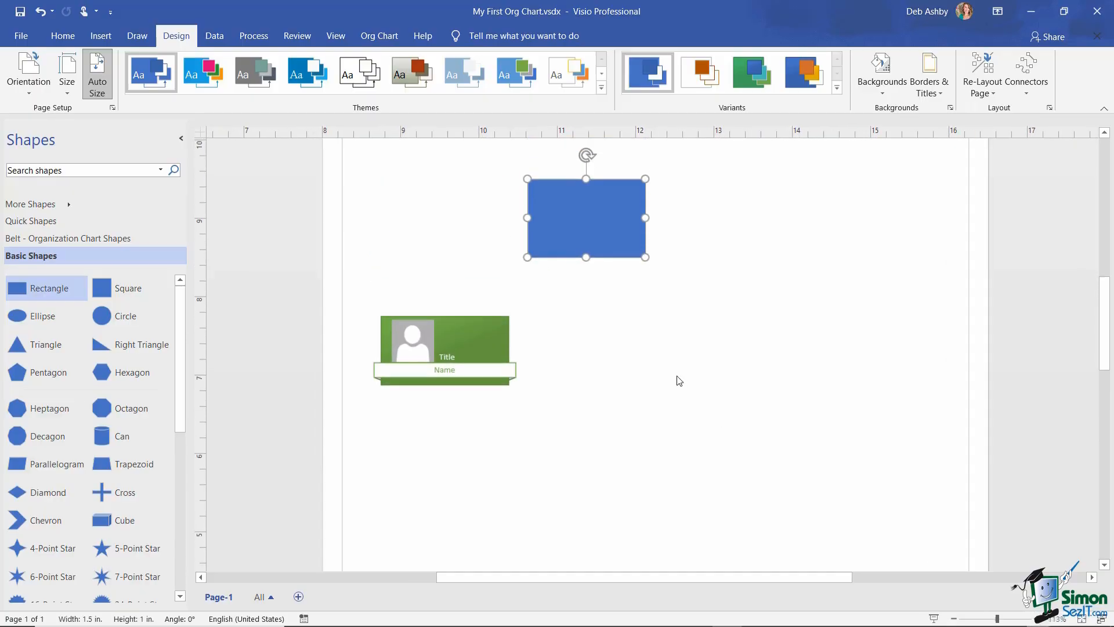
{"action": "left_click_drag", "start_coordinate": [582, 290], "coordinate": [675, 356]}
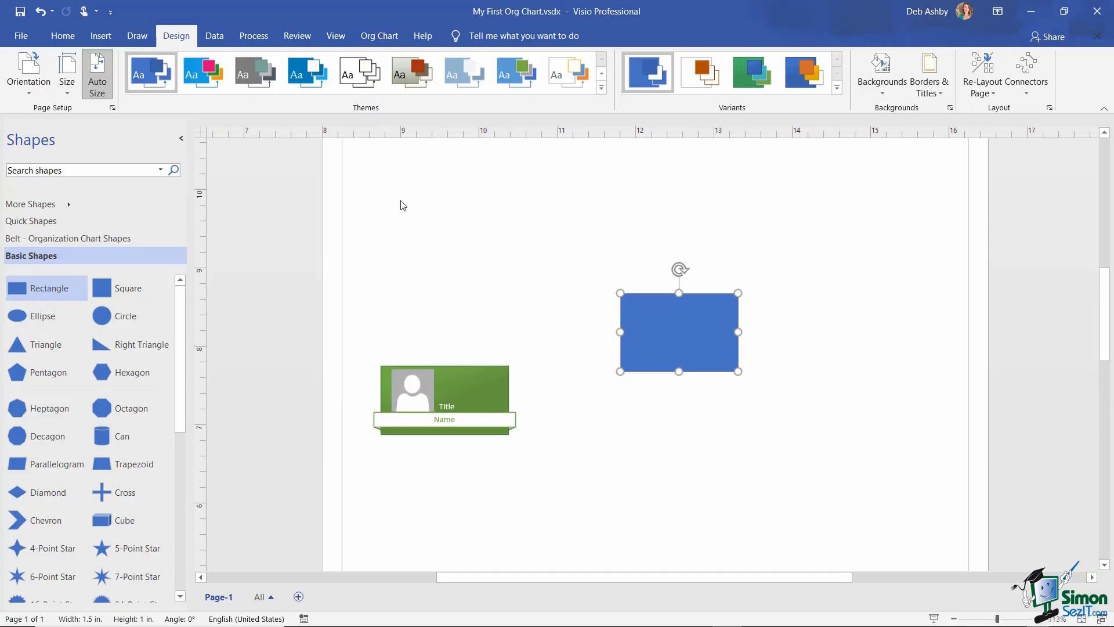
{"action": "left_click", "coordinate": [63, 38]}
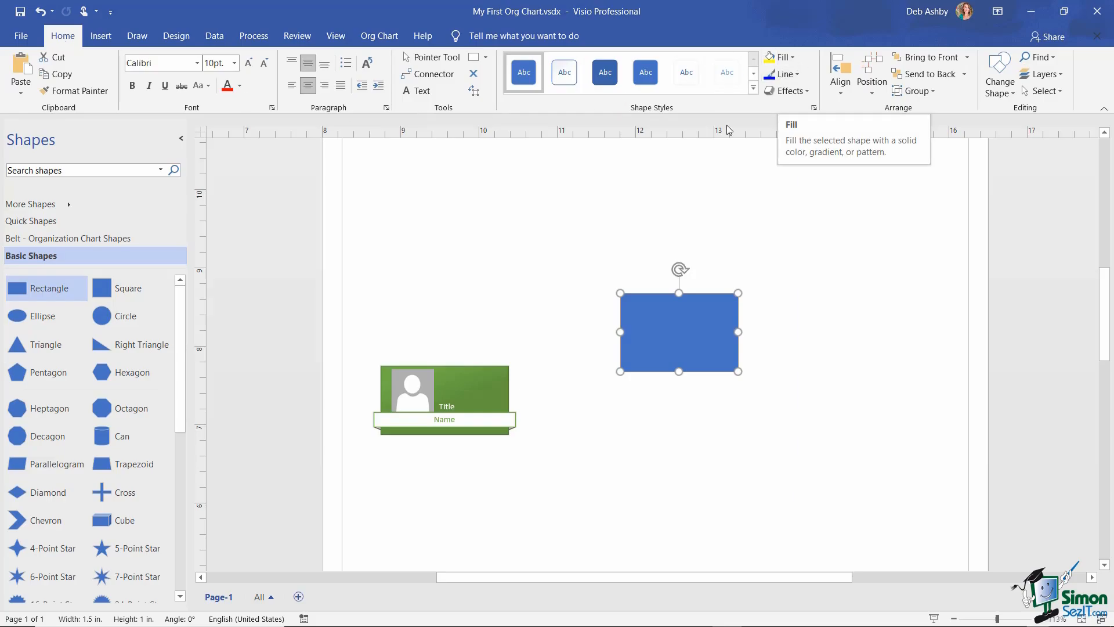
{"action": "left_click", "coordinate": [794, 59]}
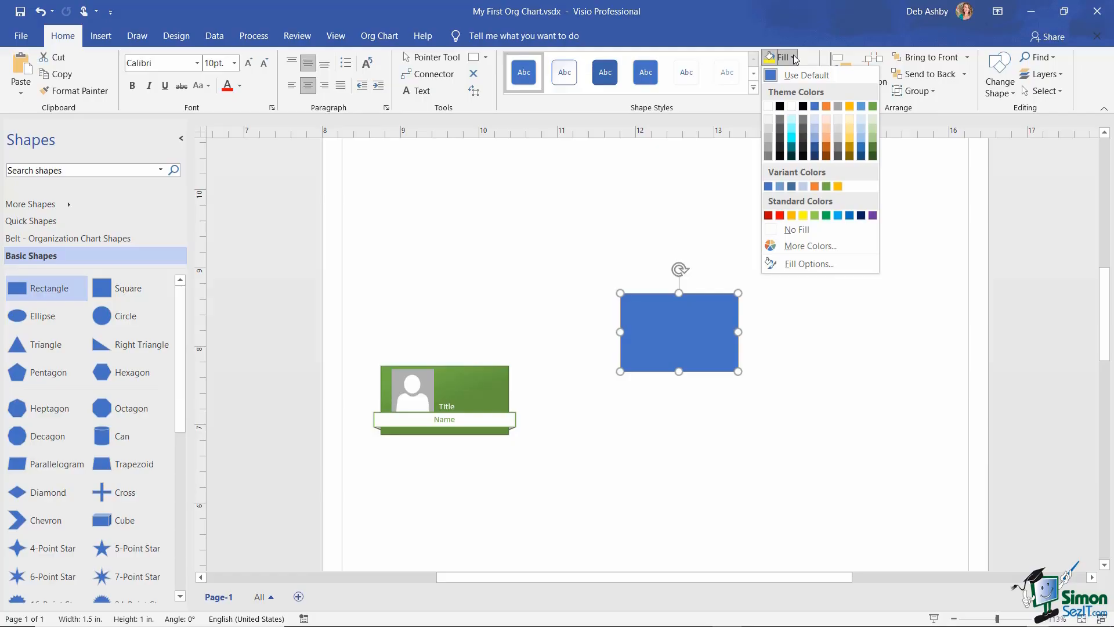
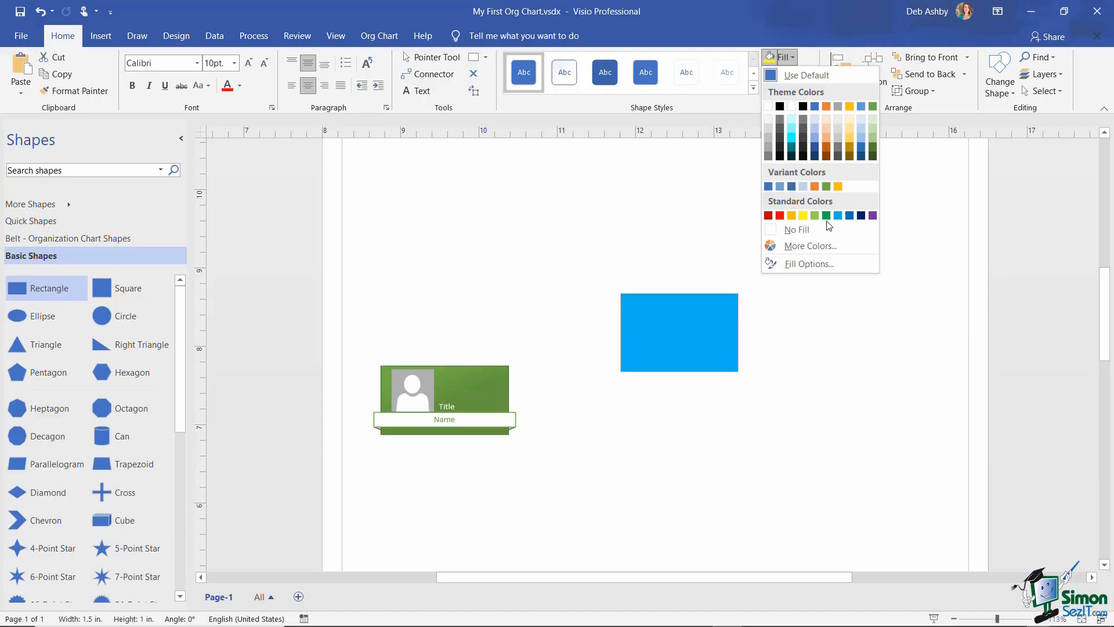
- Change the rectangle's fill from bright blue to gold
{"action": "left_click", "coordinate": [792, 218]}
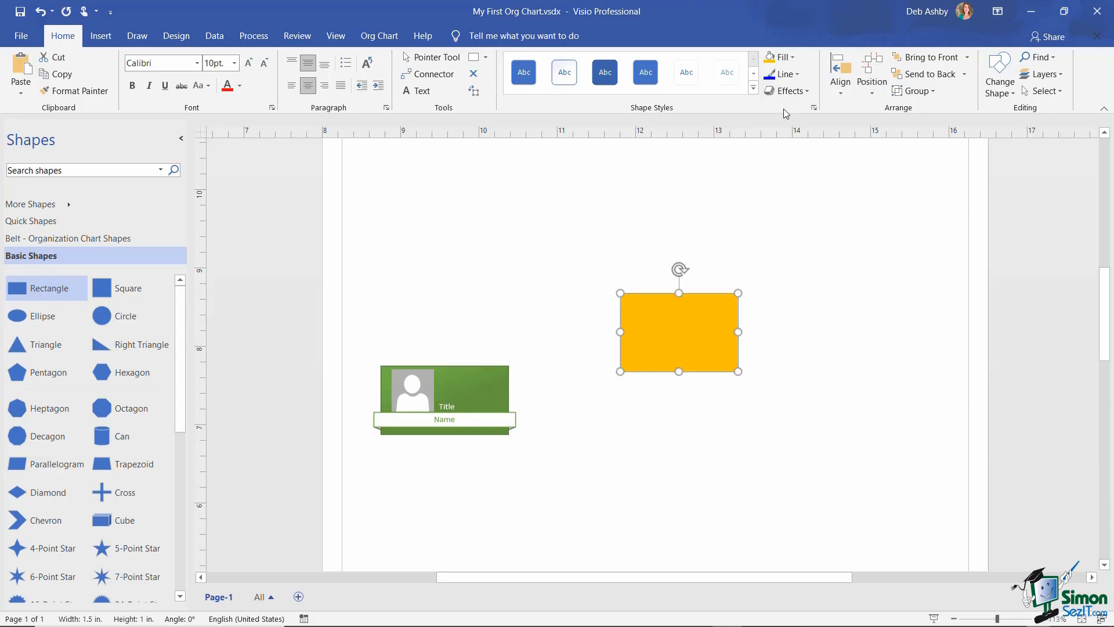
{"action": "left_click", "coordinate": [797, 76]}
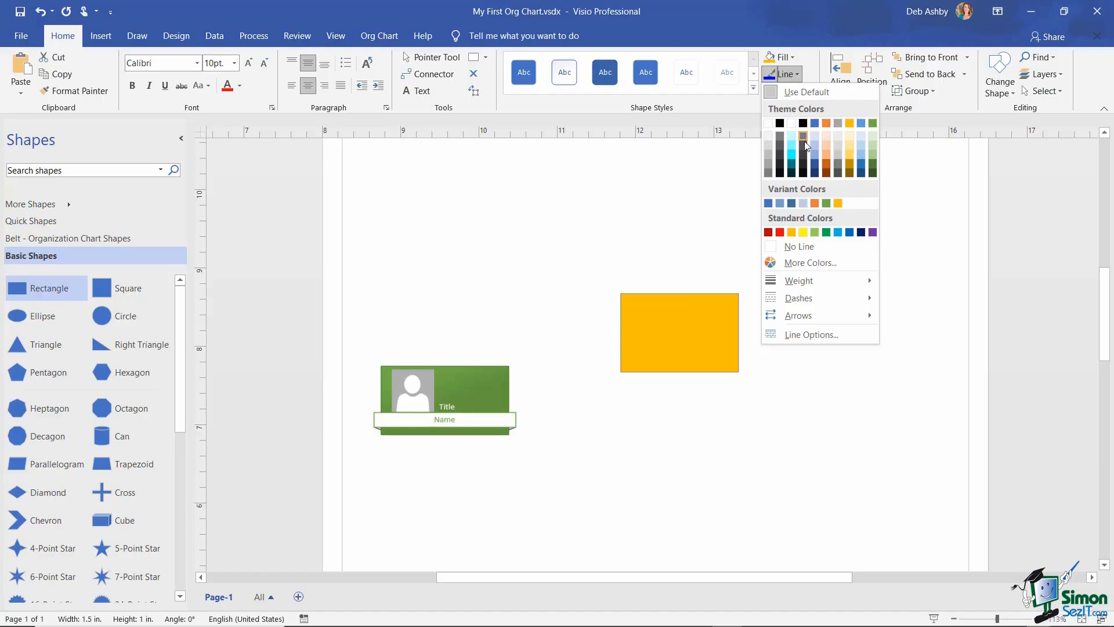
- Give the gold rectangle a 4½ pt green outline and move it higher on the page
{"action": "left_click", "coordinate": [872, 167]}
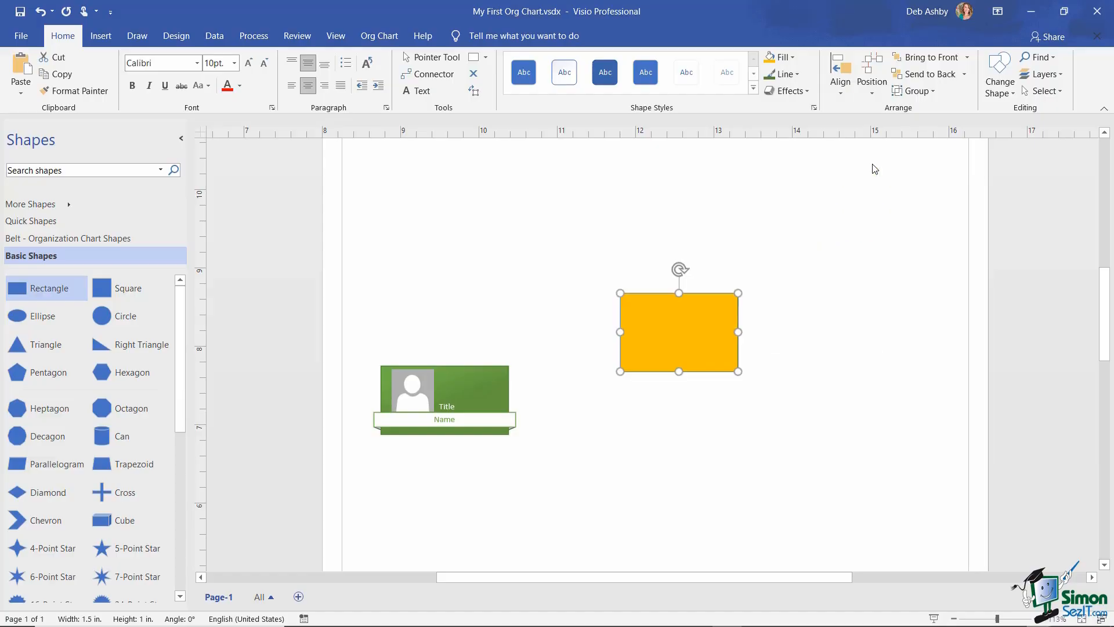
{"action": "left_click", "coordinate": [854, 318]}
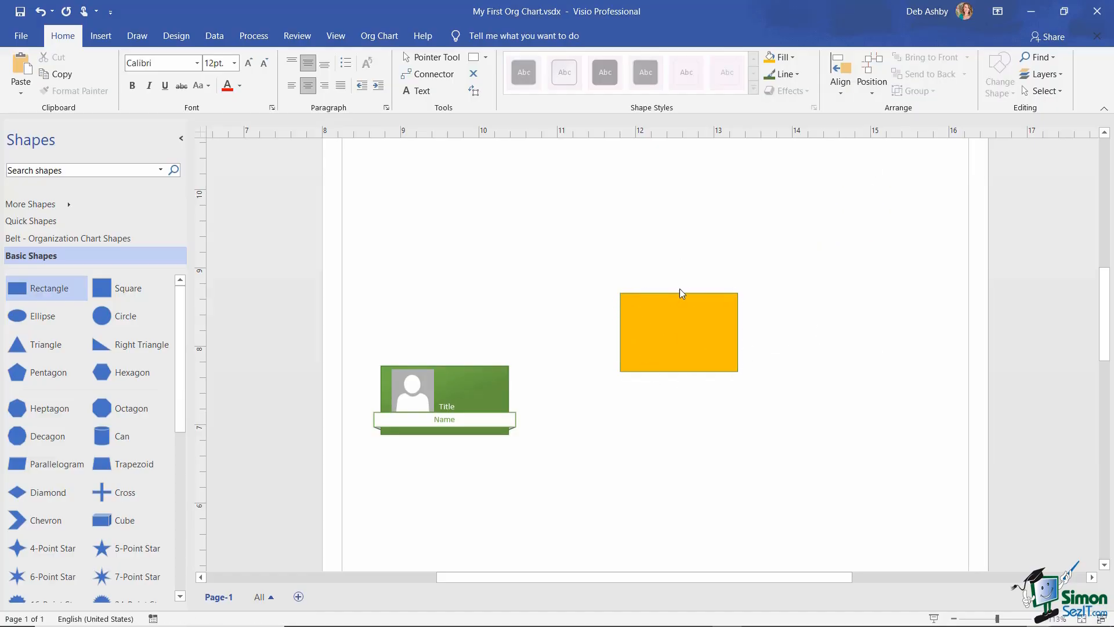
{"action": "left_click", "coordinate": [674, 331]}
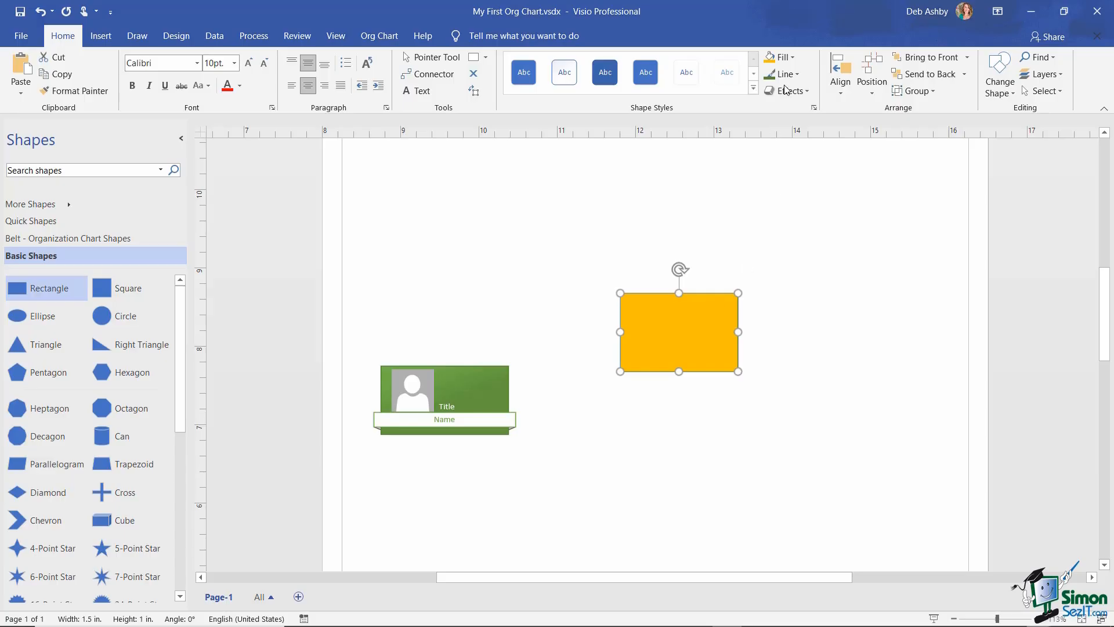
{"action": "left_click", "coordinate": [797, 73]}
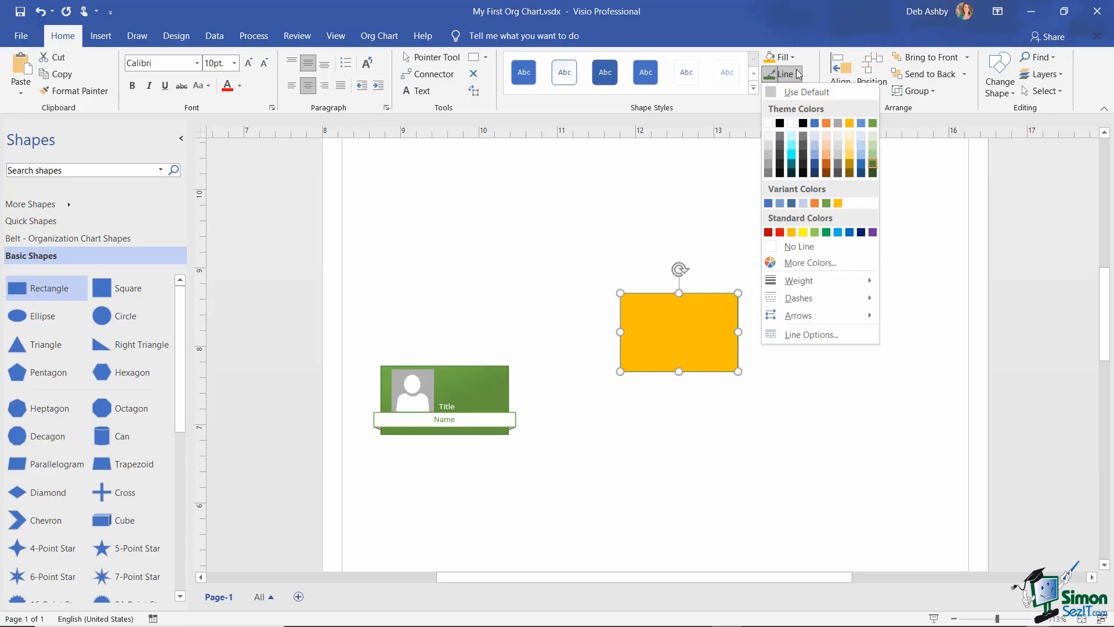
{"action": "mouse_move", "coordinate": [799, 284]}
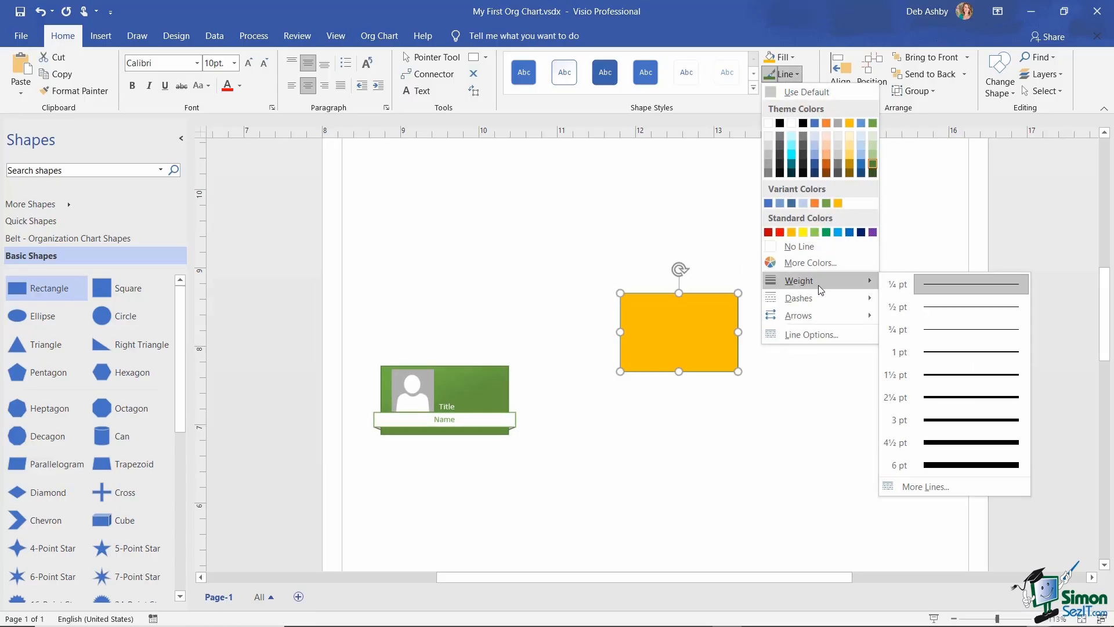
{"action": "left_click", "coordinate": [971, 445]}
{"action": "left_click_drag", "start_coordinate": [703, 337], "coordinate": [682, 264]}
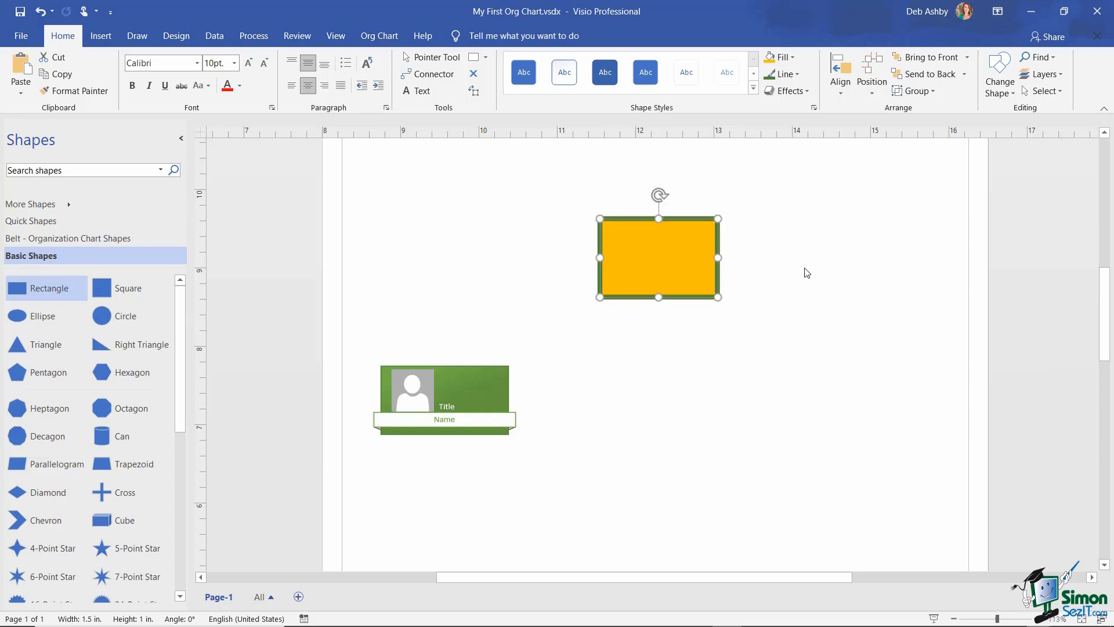
{"action": "left_click", "coordinate": [848, 274]}
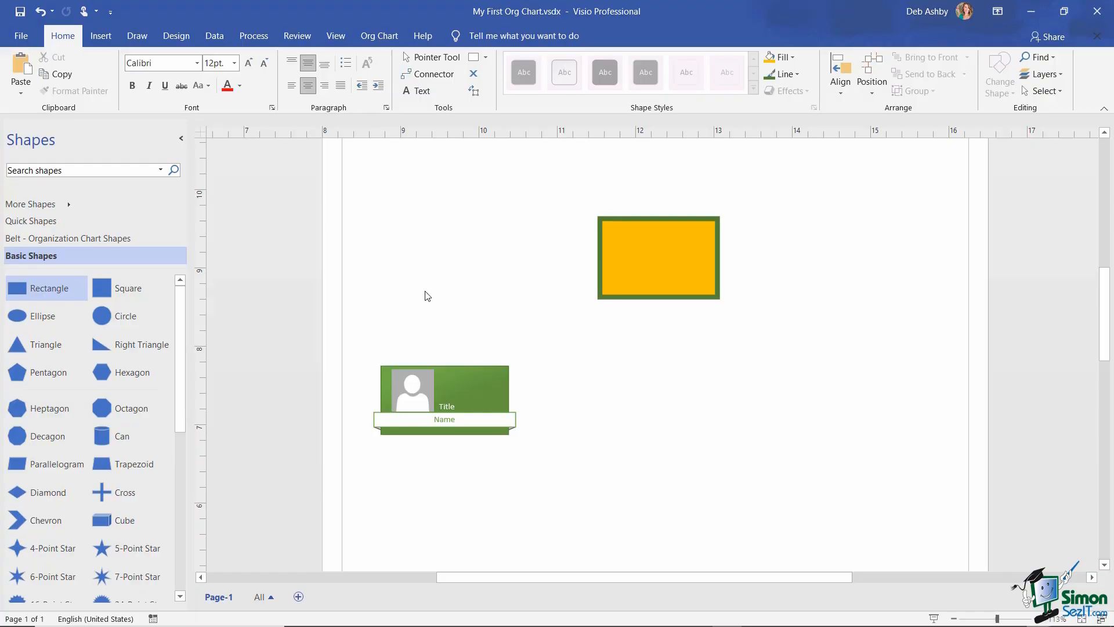
- Draw a horizontal text box left of the gold rectangle reading 'Text Box', then select the words
{"action": "left_click", "coordinate": [101, 36]}
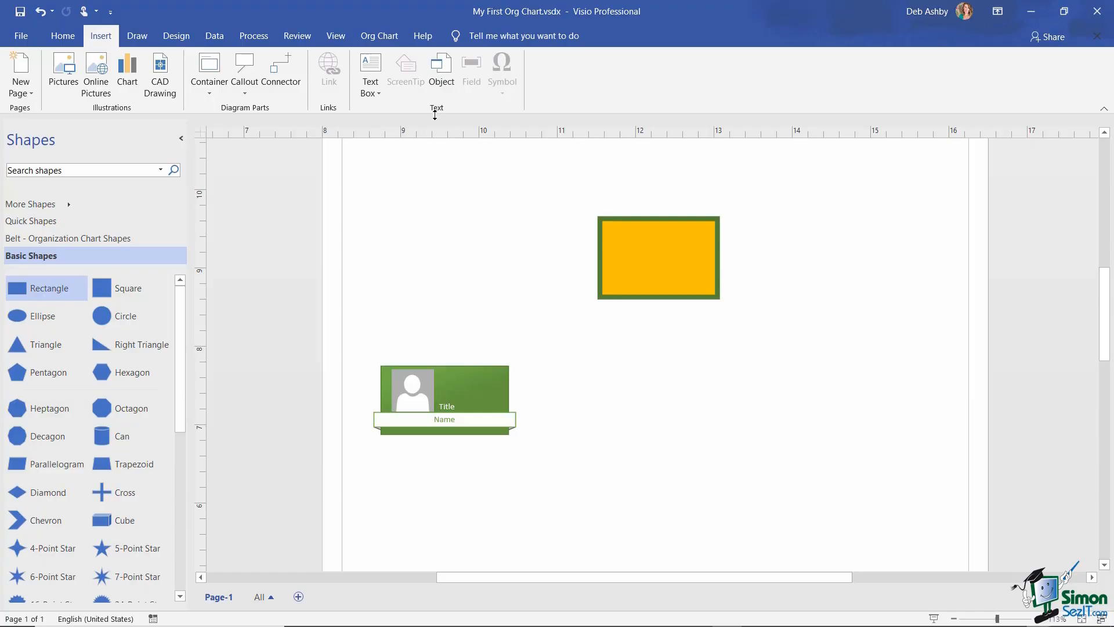
{"action": "left_click", "coordinate": [378, 94]}
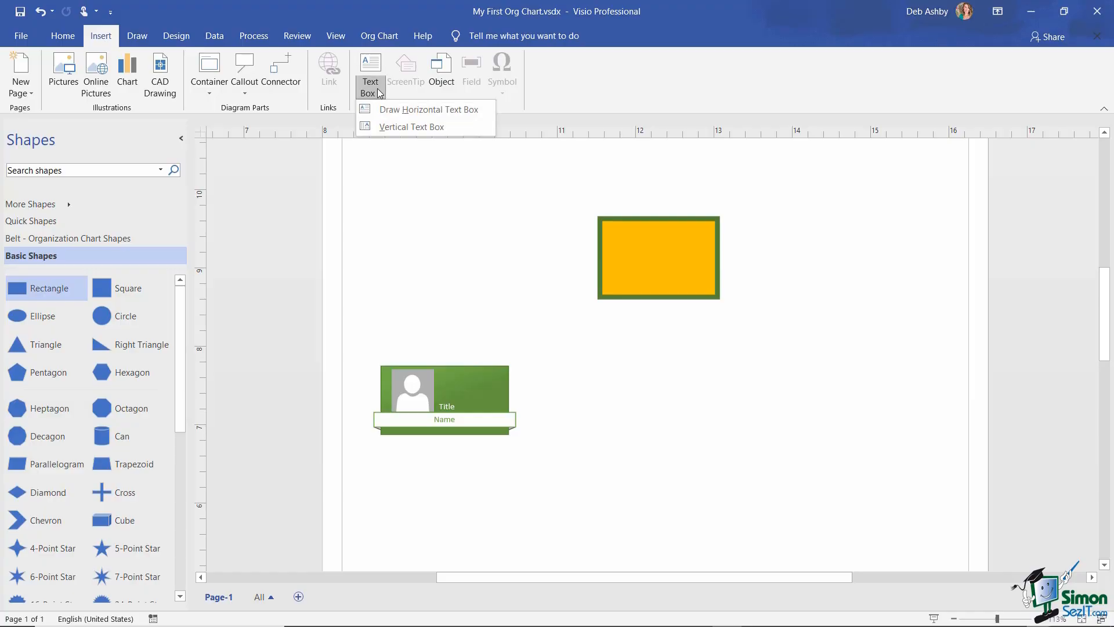
{"action": "left_click", "coordinate": [416, 109]}
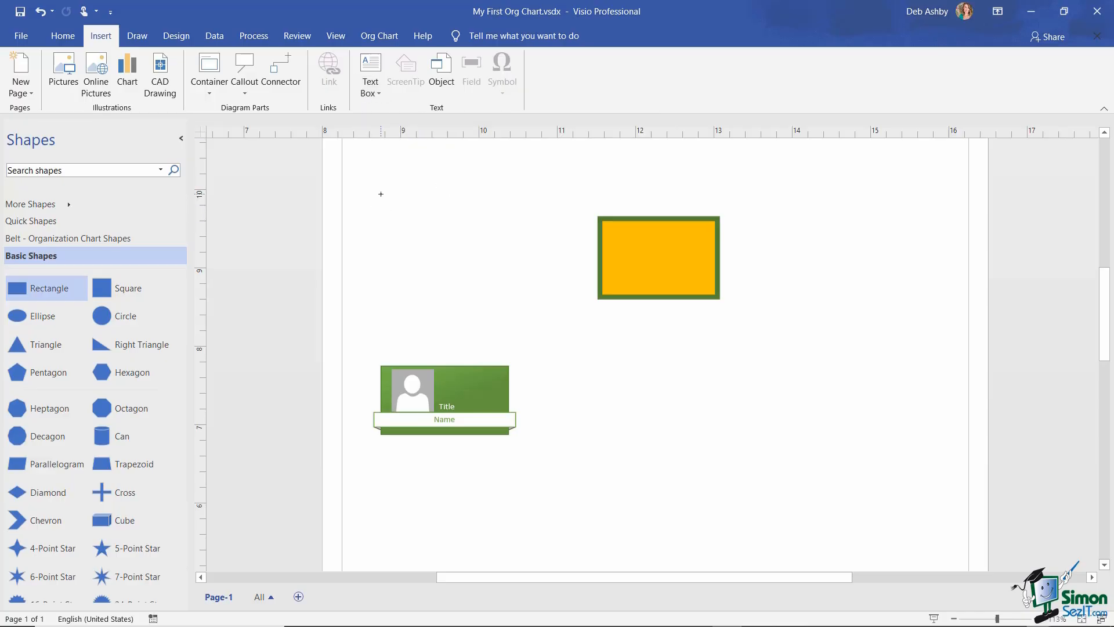
{"action": "left_click_drag", "start_coordinate": [380, 195], "coordinate": [552, 268]}
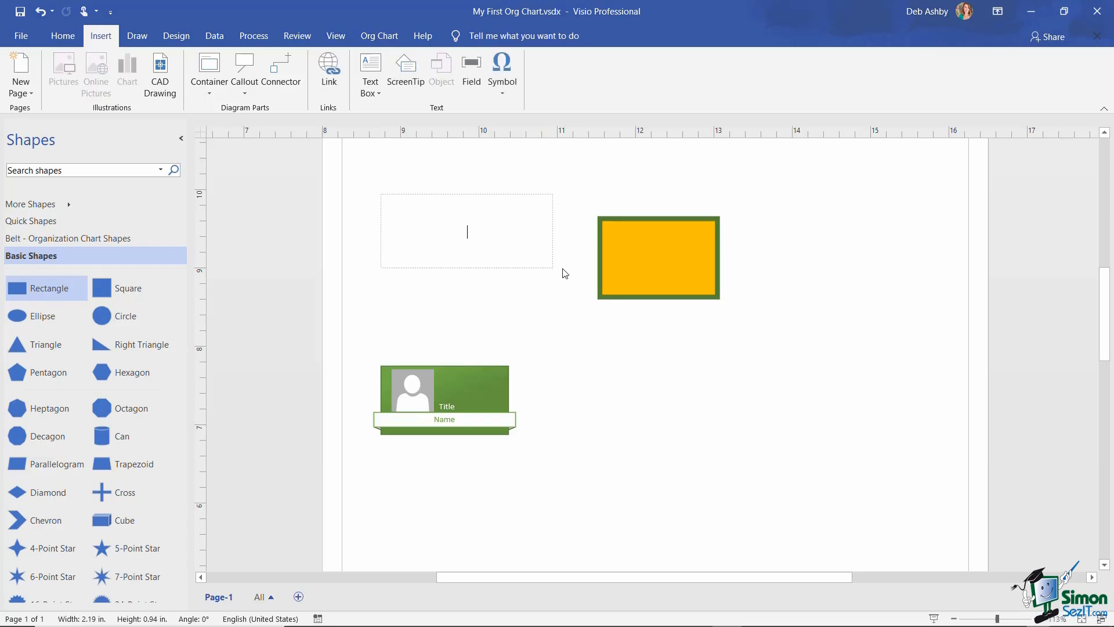
{"action": "type", "text": "Text Box"}
{"action": "left_click_drag", "start_coordinate": [492, 234], "coordinate": [442, 234]}
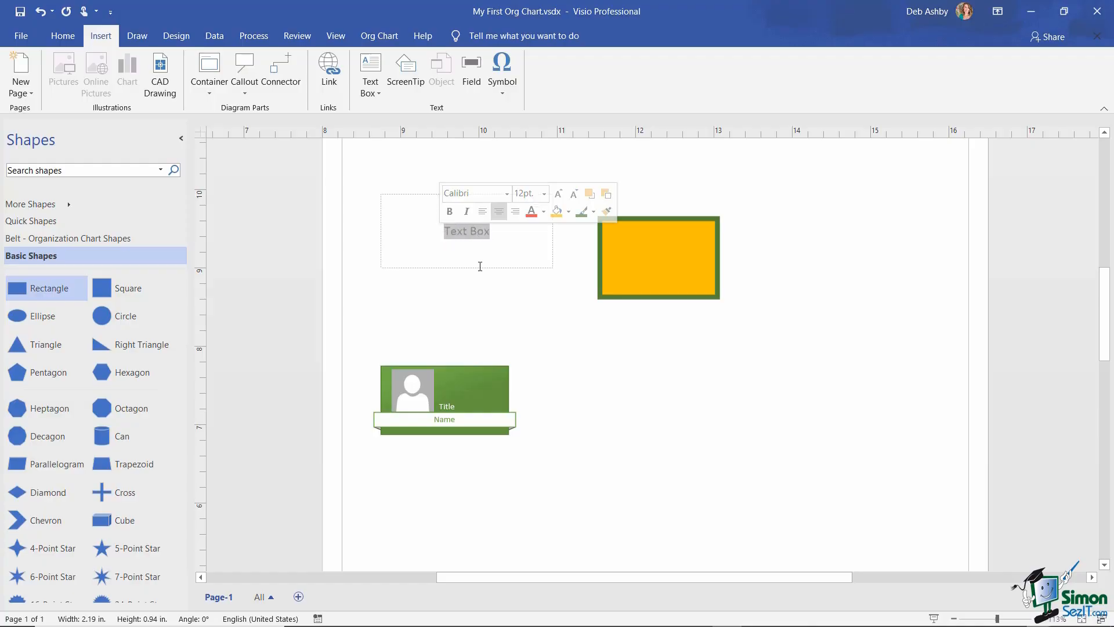
- Set the Text Box font to Britannic Bold
{"action": "left_click", "coordinate": [63, 37]}
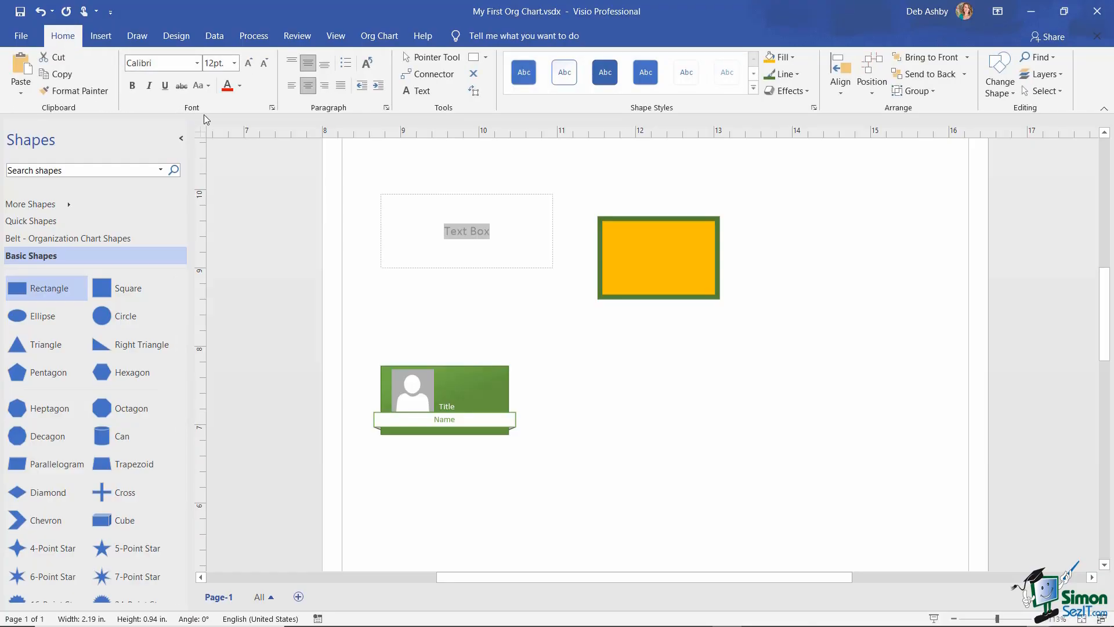
{"action": "left_click", "coordinate": [197, 63]}
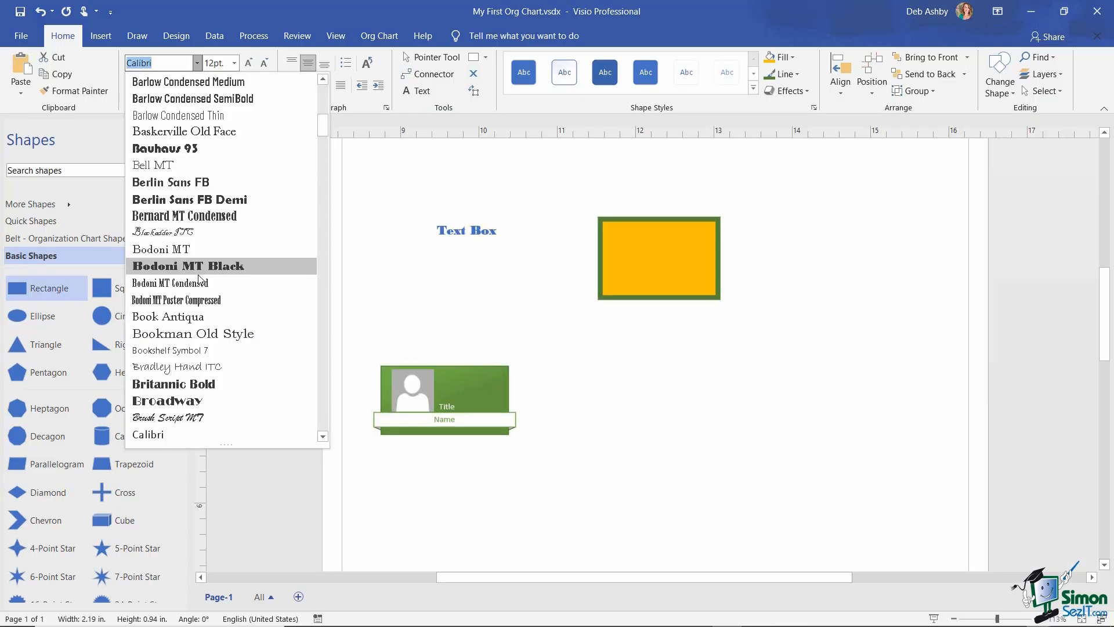
{"action": "left_click", "coordinate": [200, 384]}
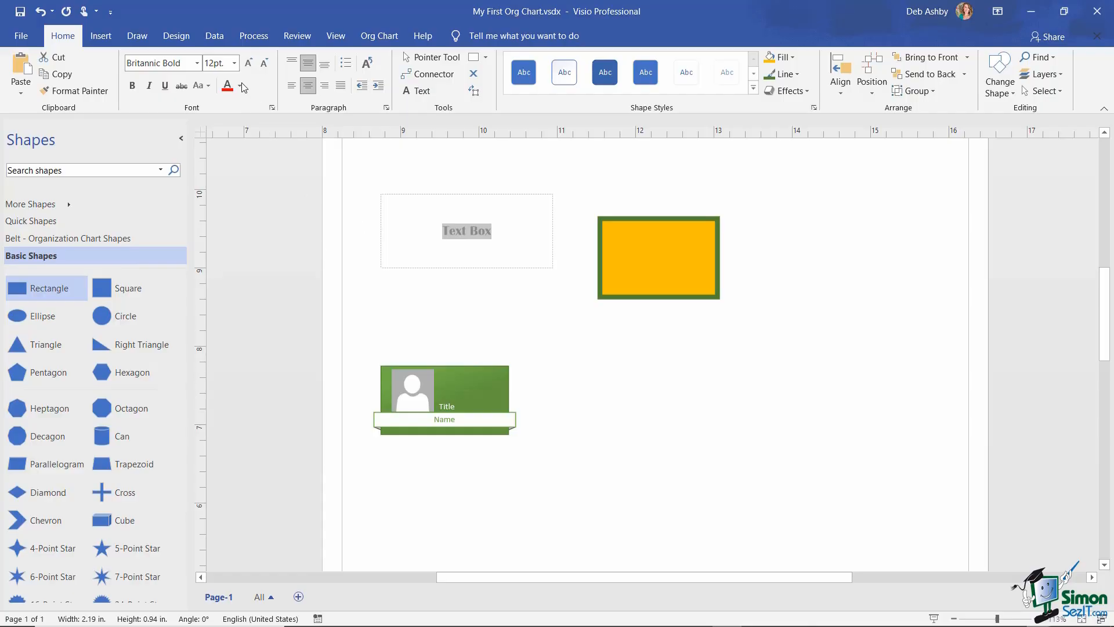
{"action": "left_click", "coordinate": [235, 63]}
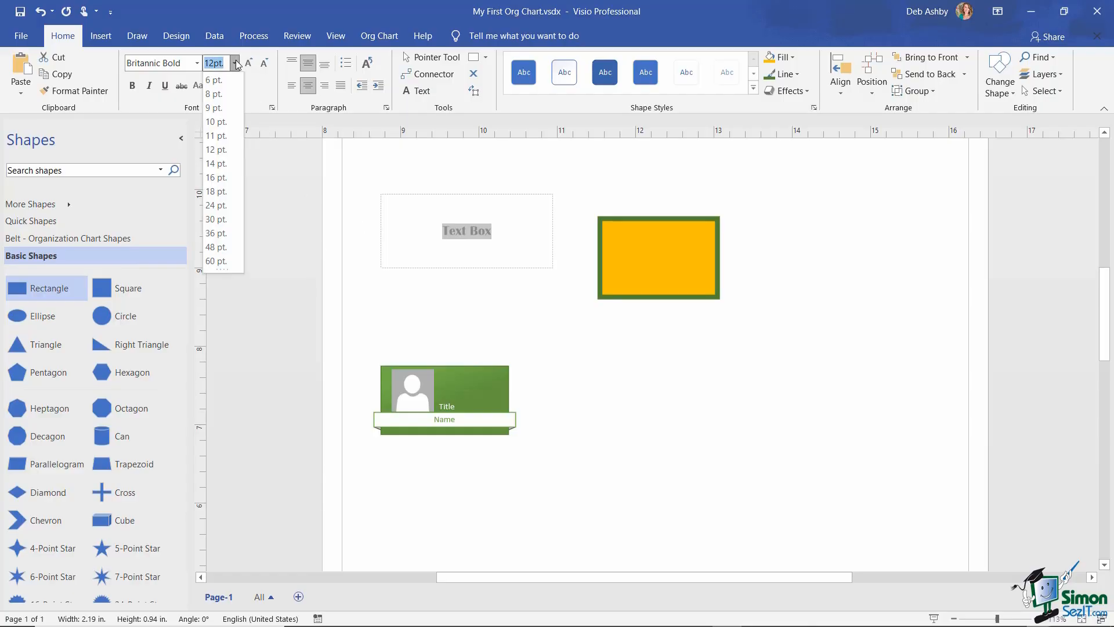
{"action": "left_click", "coordinate": [251, 12]}
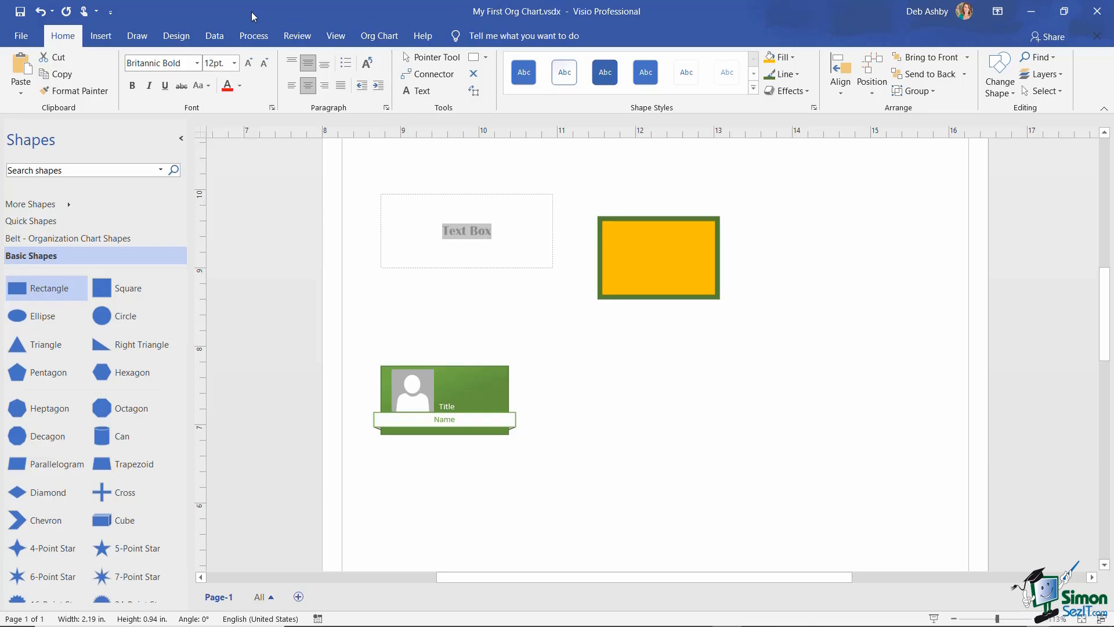
- Enlarge the text to 36 pt and colour it Blue, Accent 1, Darker 25%
{"action": "left_click", "coordinate": [249, 63]}
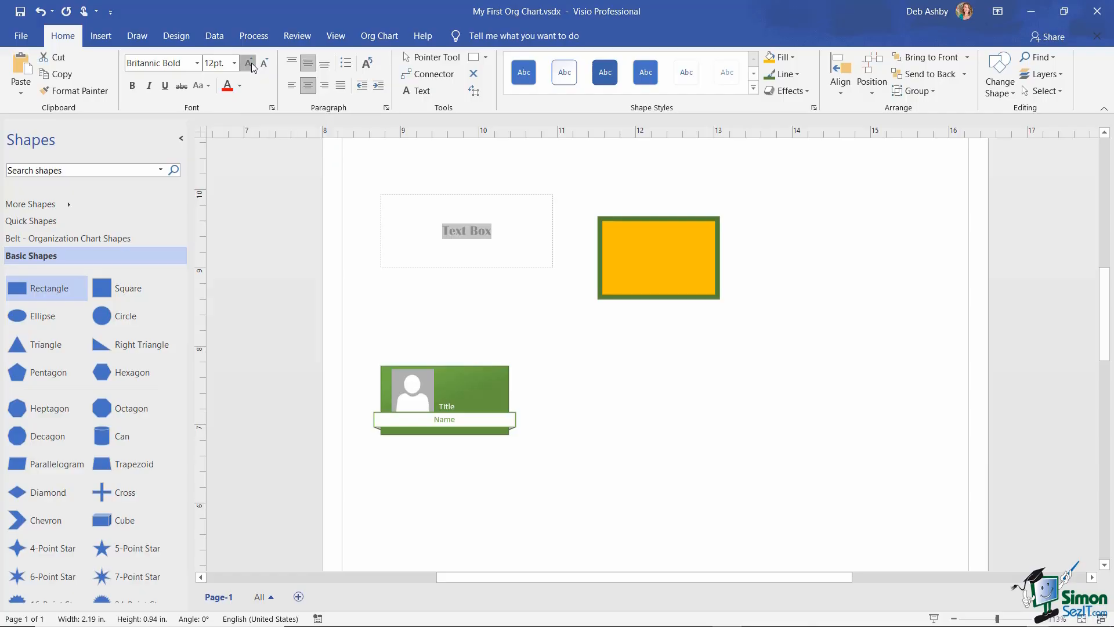
{"action": "left_click", "coordinate": [248, 62]}
{"action": "left_click", "coordinate": [249, 63]}
{"action": "left_click", "coordinate": [249, 63]}
{"action": "left_click", "coordinate": [249, 62]}
{"action": "left_click", "coordinate": [248, 62]}
{"action": "left_click", "coordinate": [249, 63]}
{"action": "left_click", "coordinate": [249, 63]}
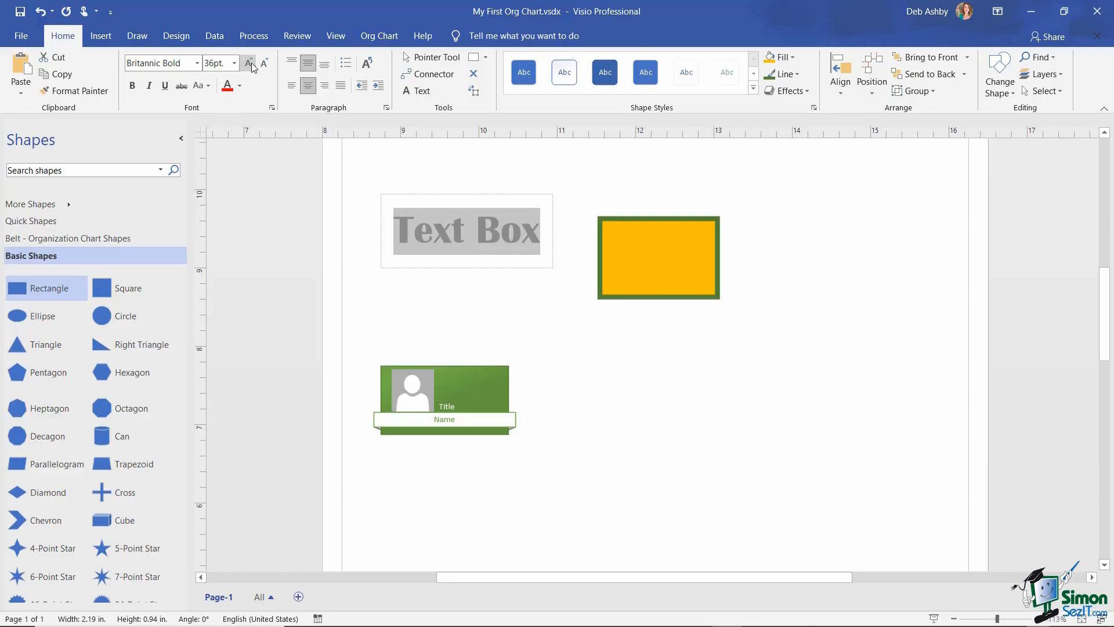
{"action": "left_click", "coordinate": [239, 85]}
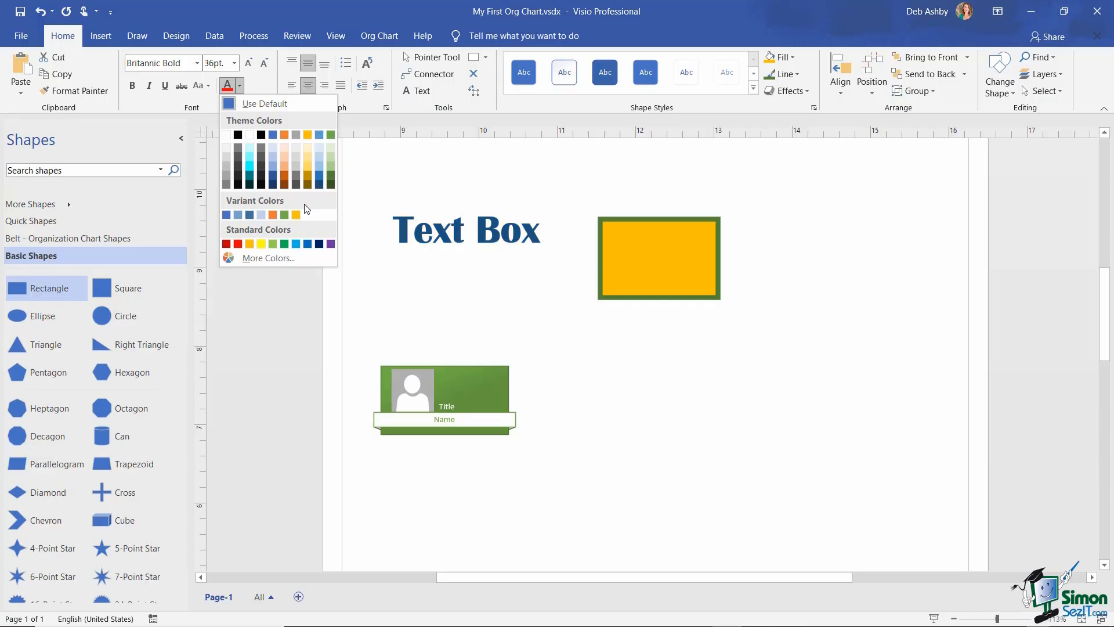
{"action": "left_click", "coordinate": [273, 177]}
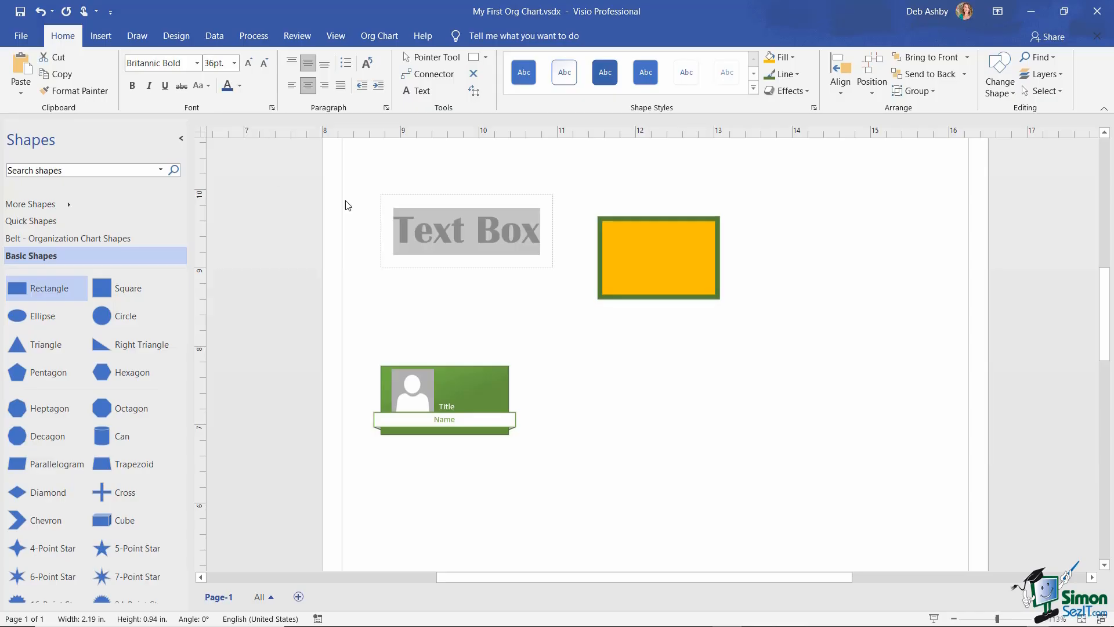
{"action": "left_click", "coordinate": [838, 390]}
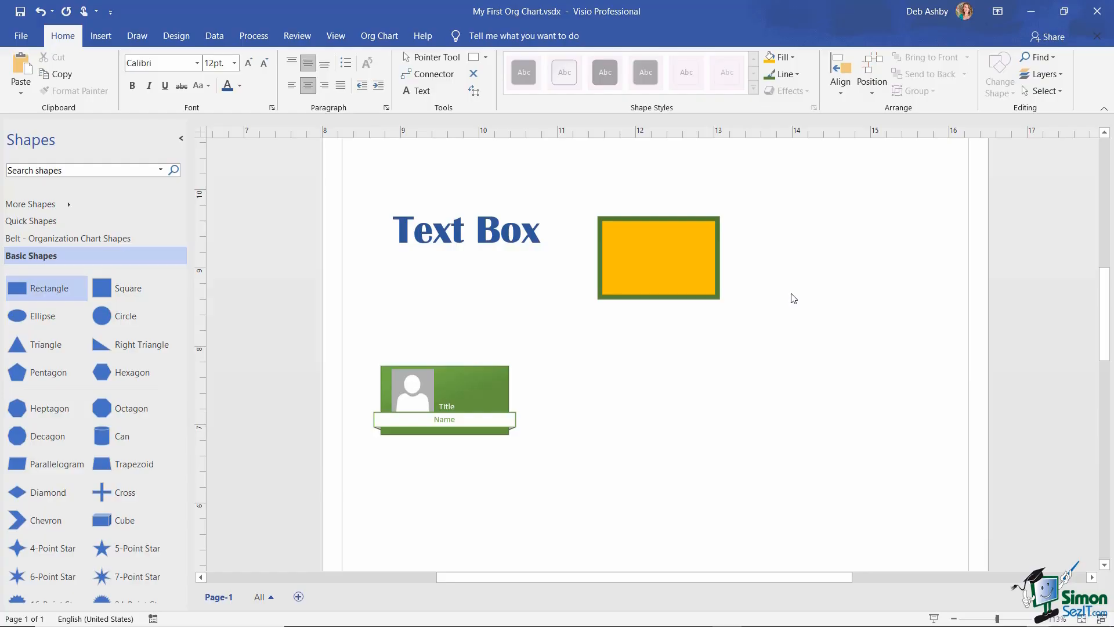
{"action": "left_click", "coordinate": [430, 231]}
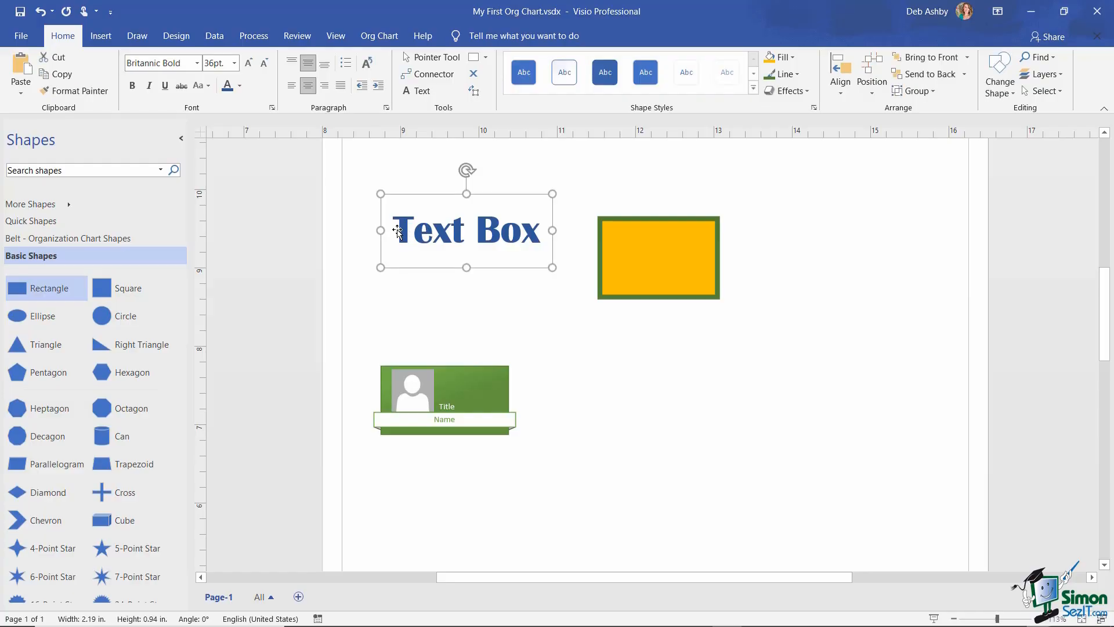
{"action": "double_click", "coordinate": [402, 232]}
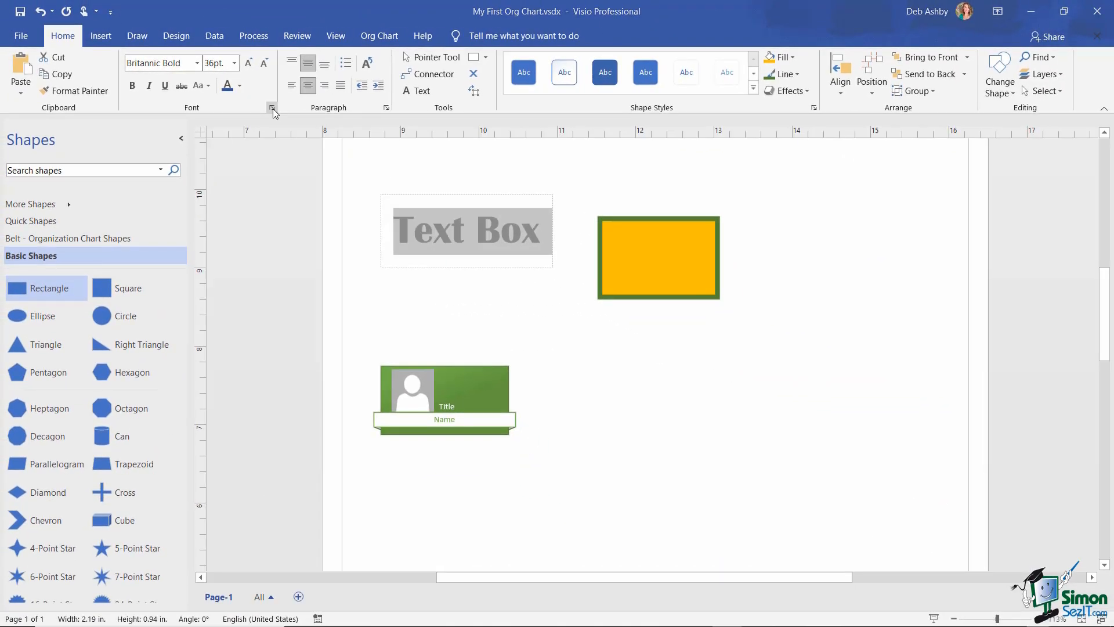
{"action": "left_click", "coordinate": [359, 136]}
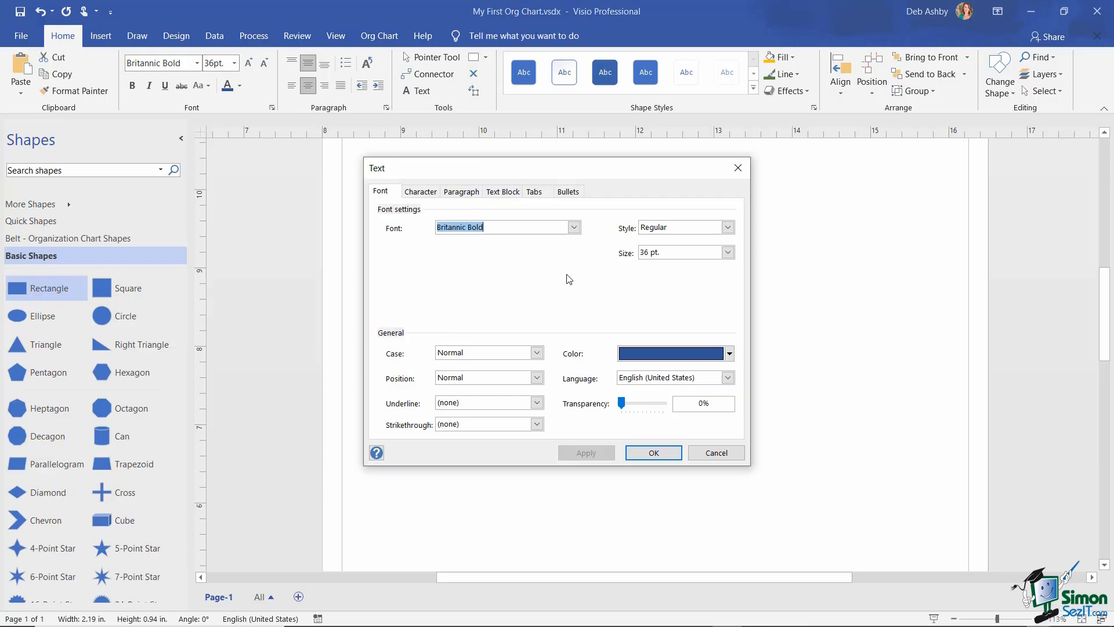
{"action": "left_click", "coordinate": [573, 227]}
{"action": "left_click", "coordinate": [575, 226]}
{"action": "left_click", "coordinate": [727, 228]}
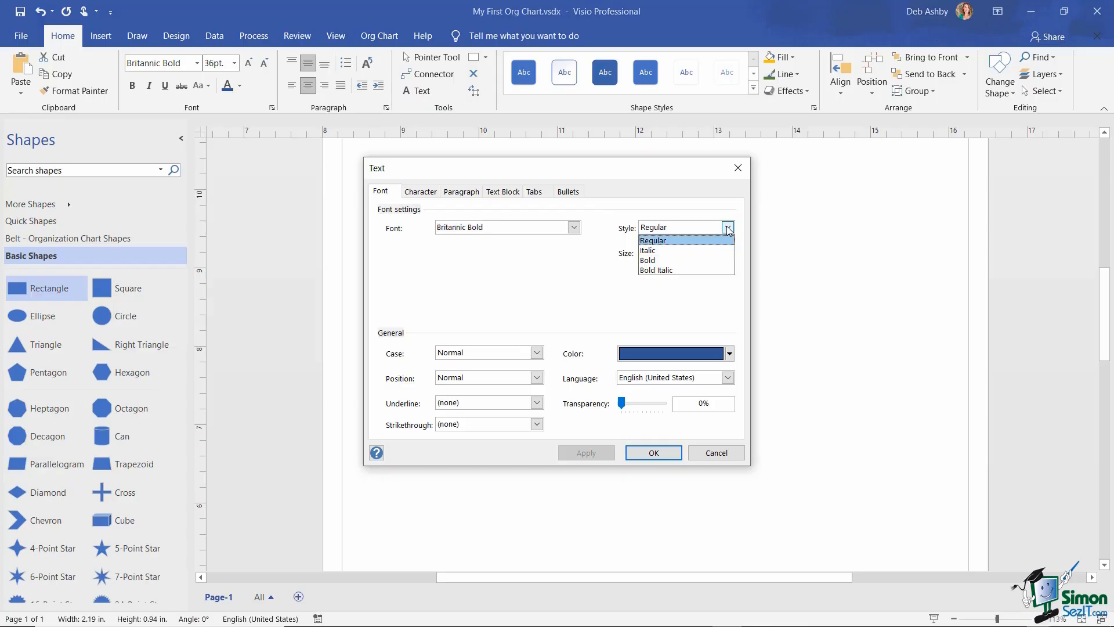
{"action": "left_click", "coordinate": [691, 206]}
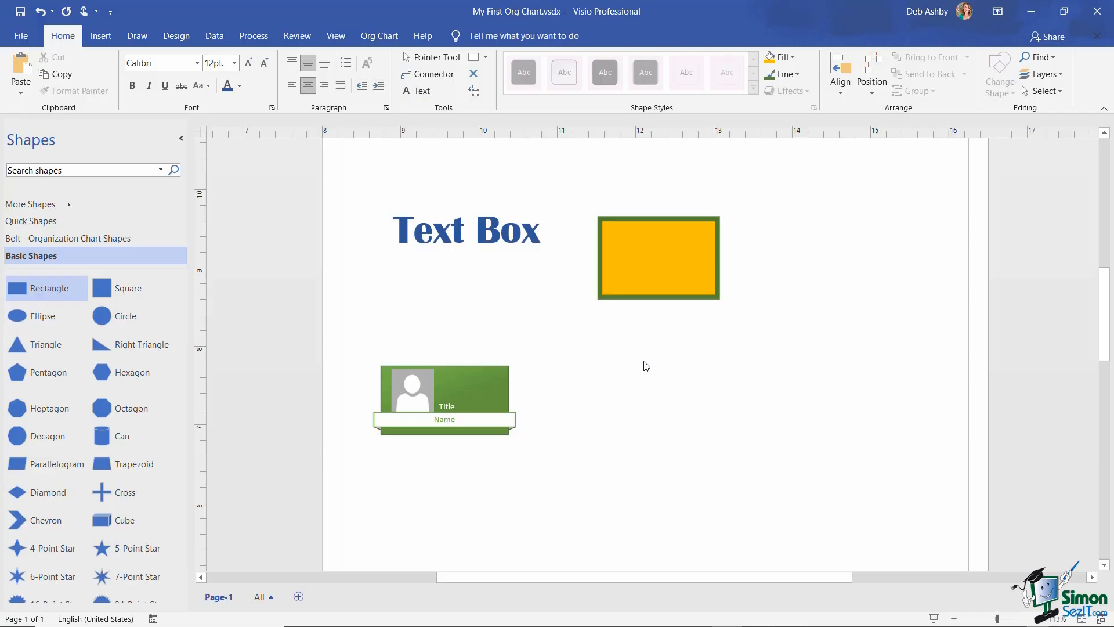
- Enlarge the gold rectangle to 1.532 in wide by 1.125 in tall
{"action": "left_click", "coordinate": [657, 266]}
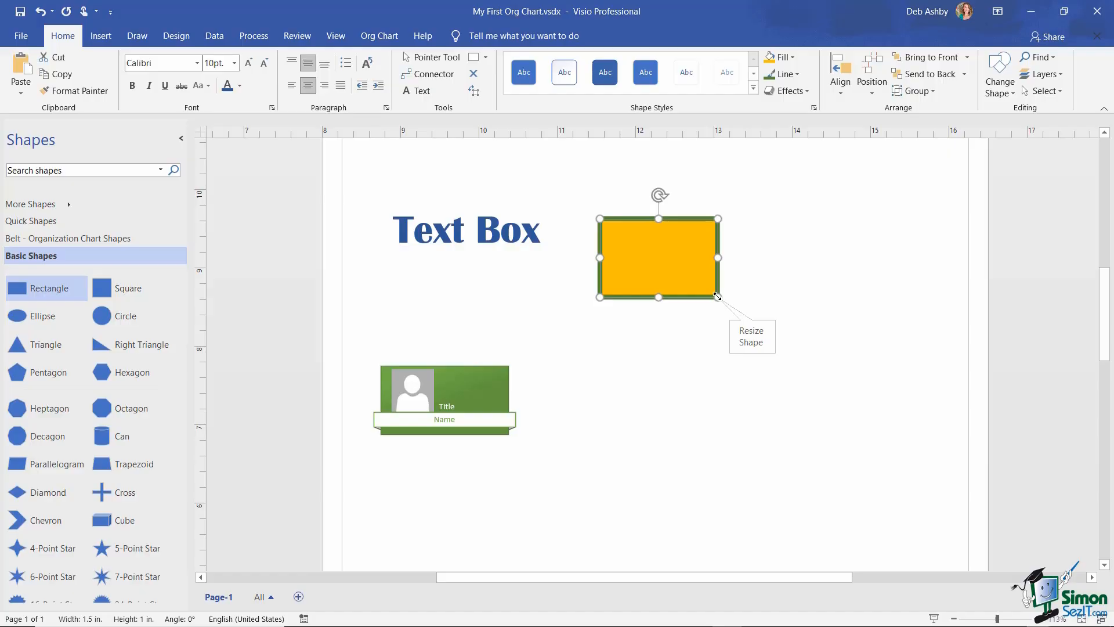
{"action": "left_click_drag", "start_coordinate": [718, 297], "coordinate": [660, 307]}
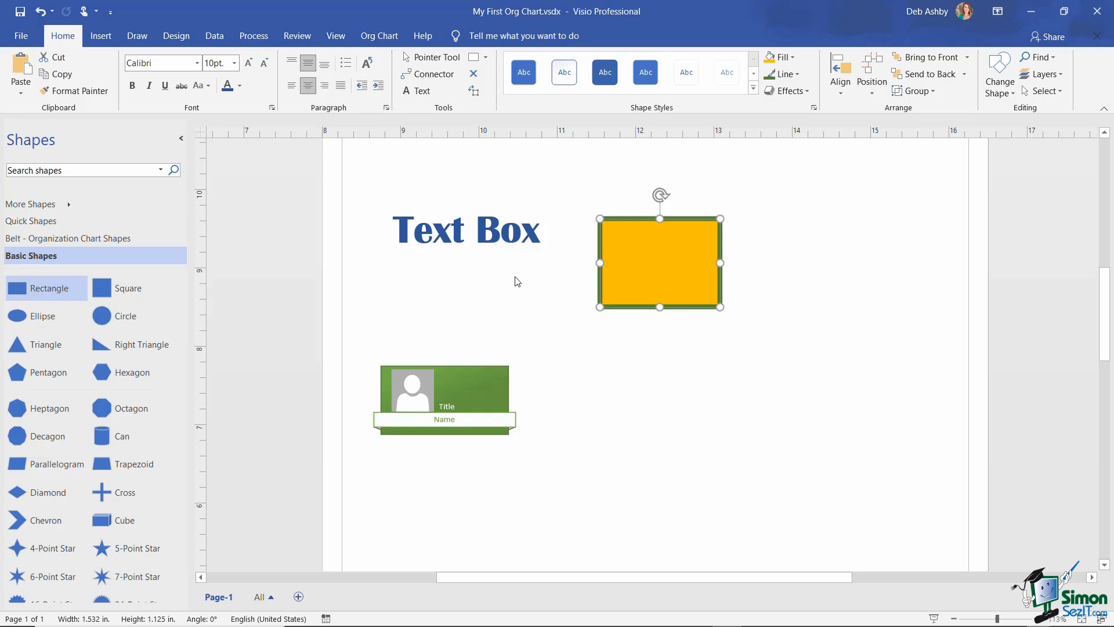
{"action": "key", "text": "ctrl"}
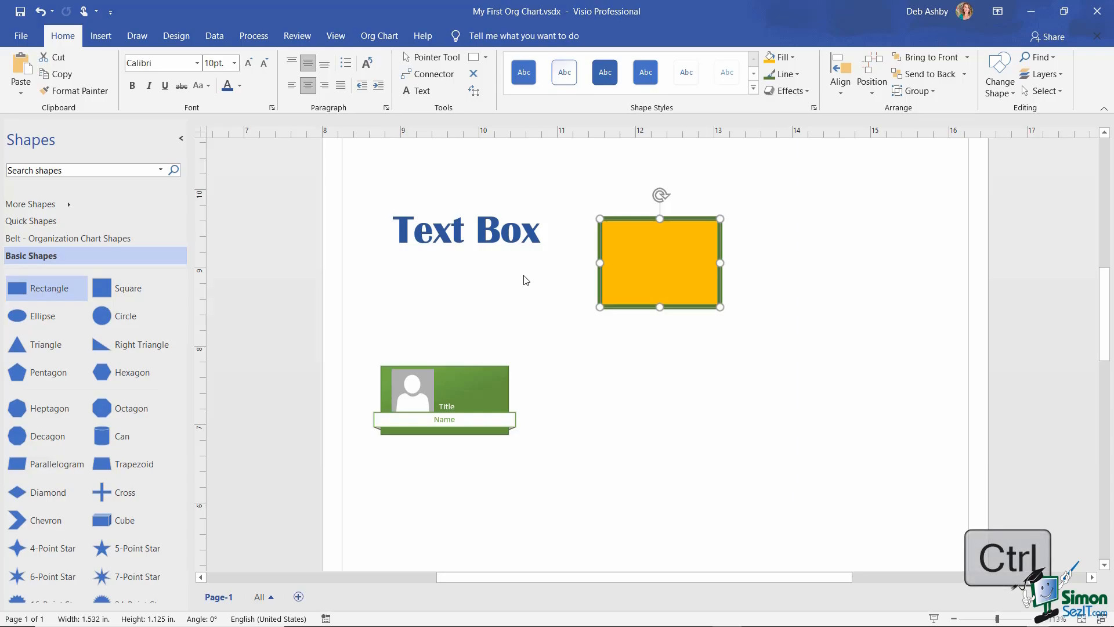
- Fill both the Text Box shape and the rectangle light green
{"action": "left_click", "coordinate": [493, 210], "text": "ctrl"}
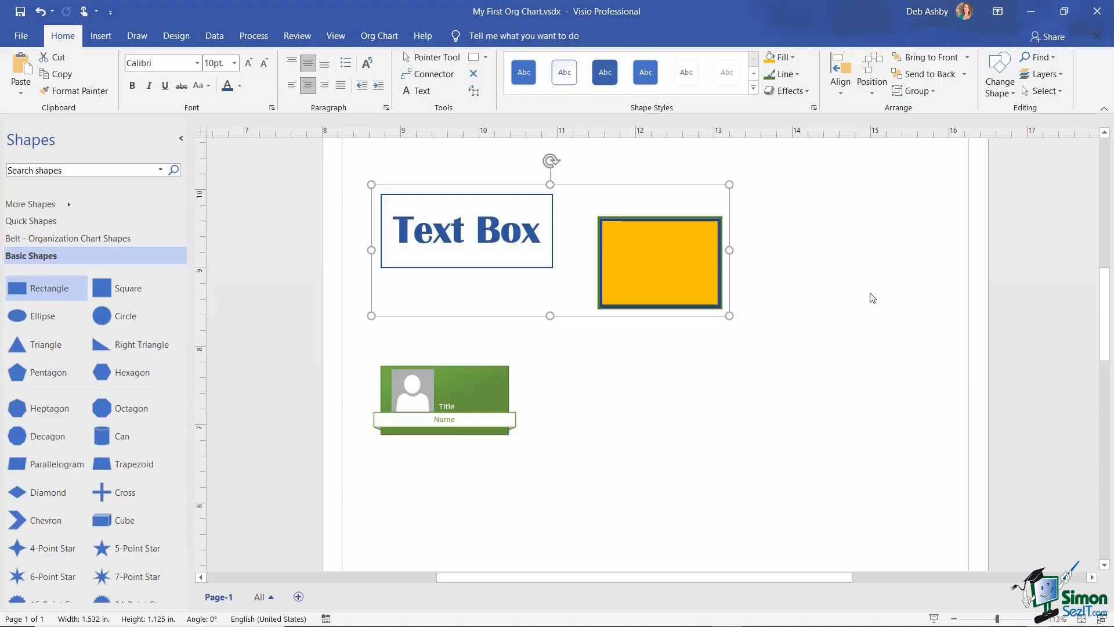
{"action": "left_click", "coordinate": [792, 57]}
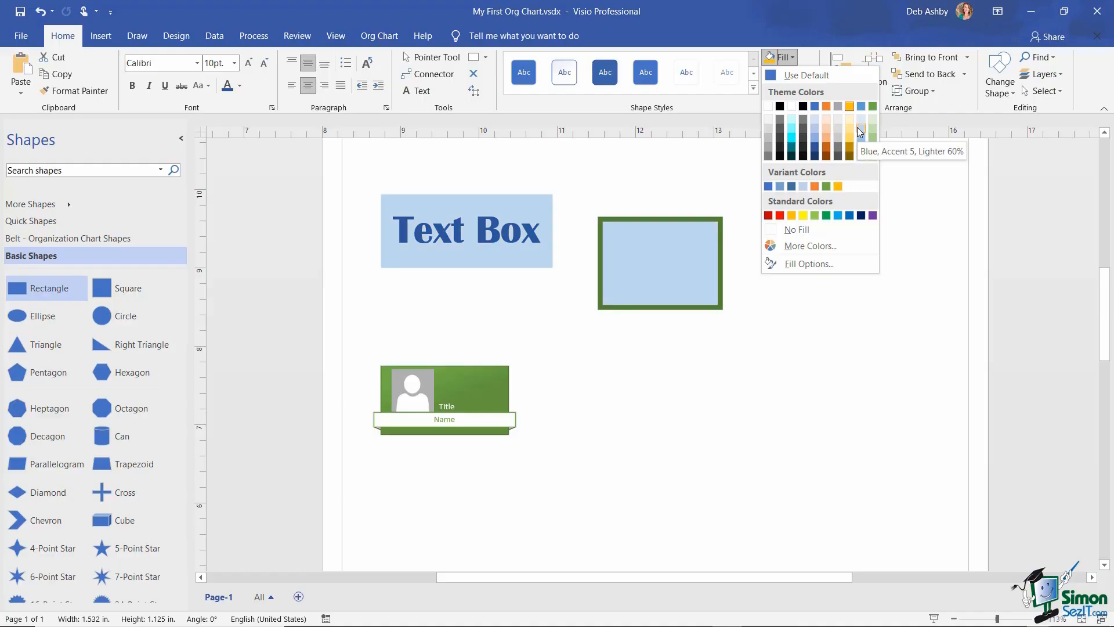
{"action": "left_click", "coordinate": [815, 215]}
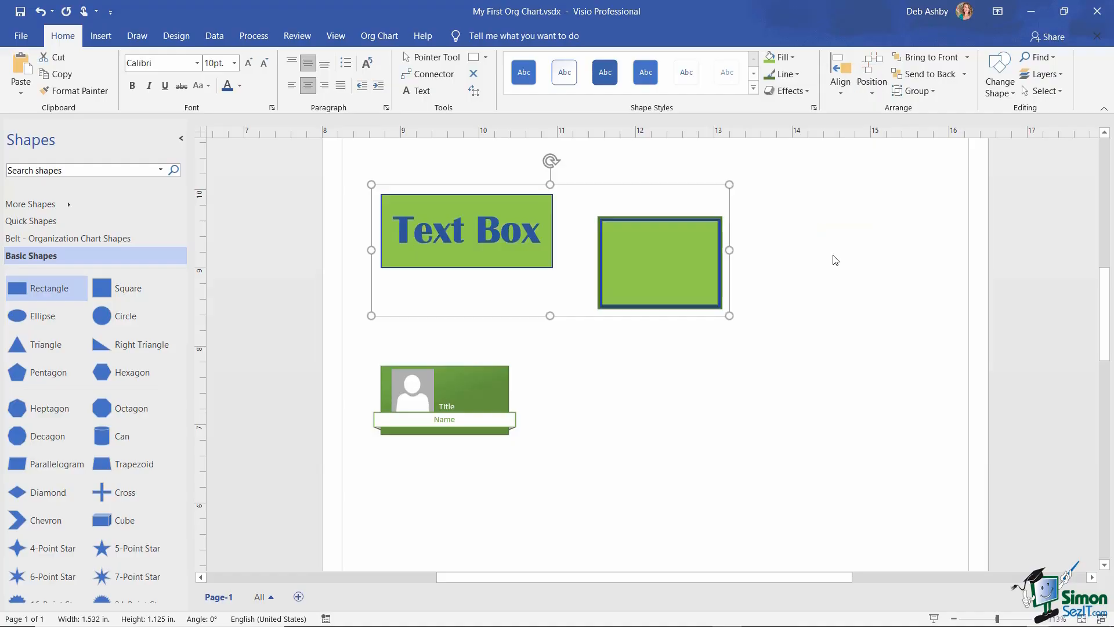
{"action": "left_click", "coordinate": [887, 241]}
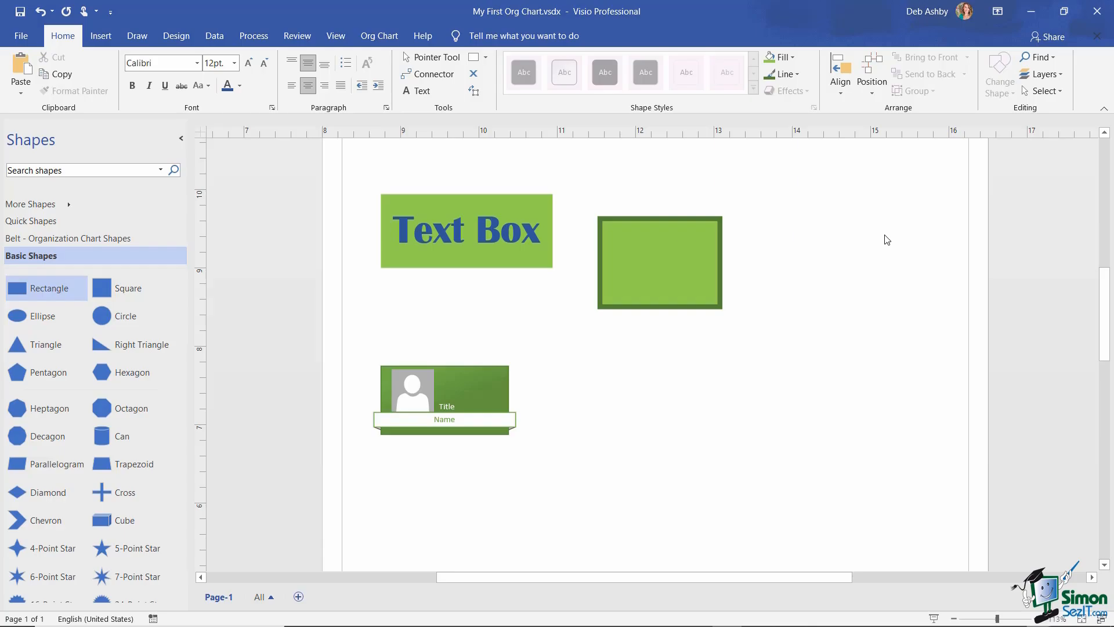
- Create a new drawing from the Blank Drawing template
{"action": "left_click", "coordinate": [22, 37]}
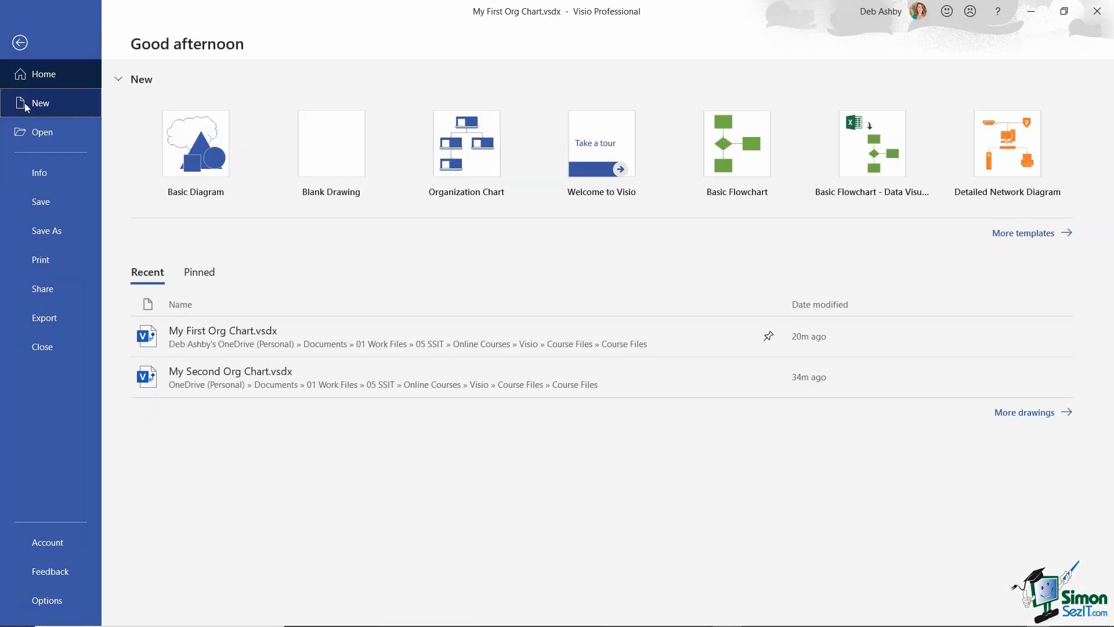
{"action": "left_click", "coordinate": [24, 105]}
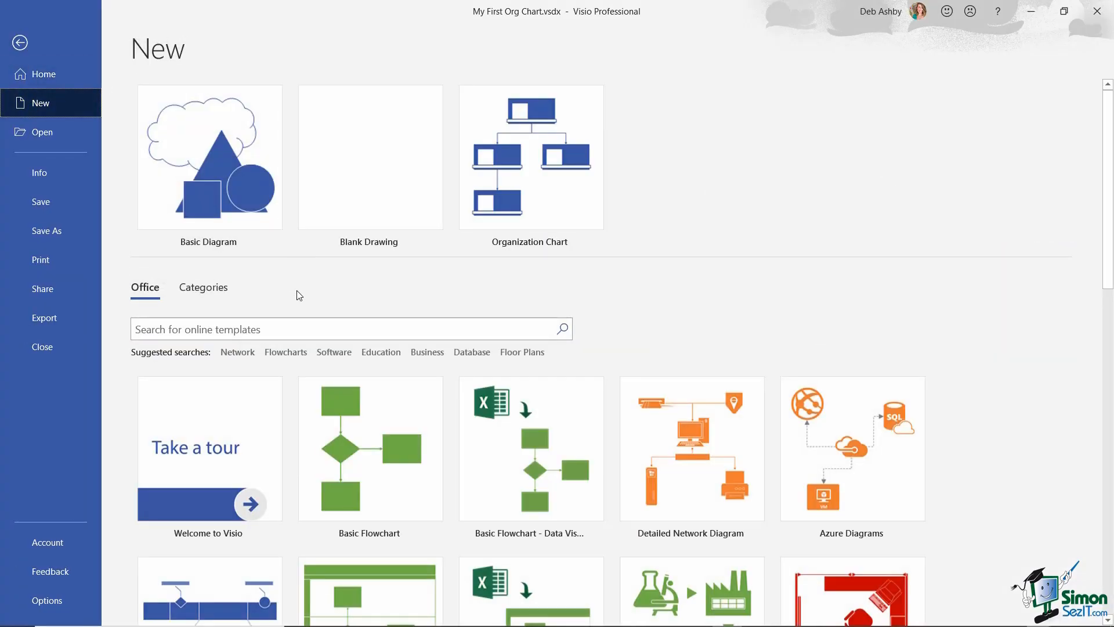
{"action": "left_click", "coordinate": [398, 166]}
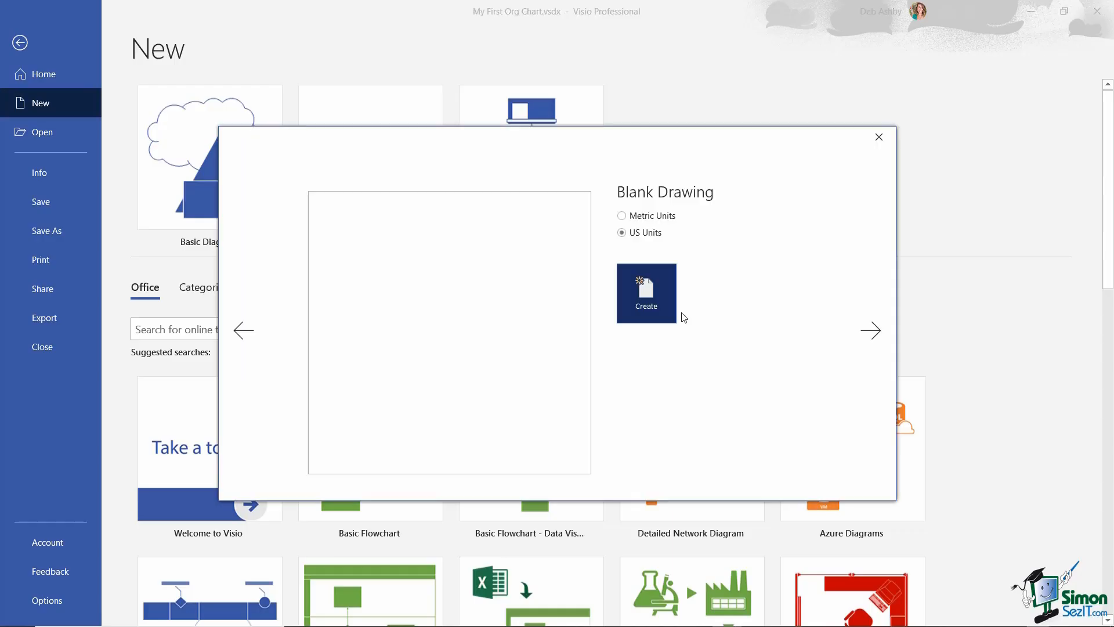
{"action": "left_click", "coordinate": [652, 305]}
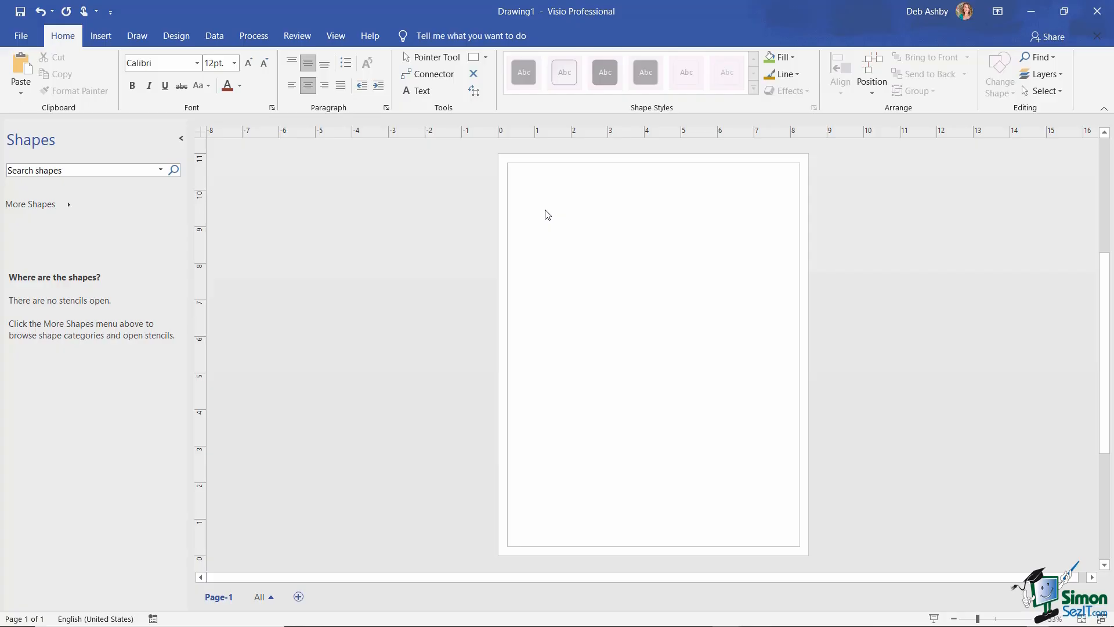
- Switch between My First Org Chart.vsdx and Drawing1 windows, ending on Drawing1
{"action": "left_click", "coordinate": [344, 42]}
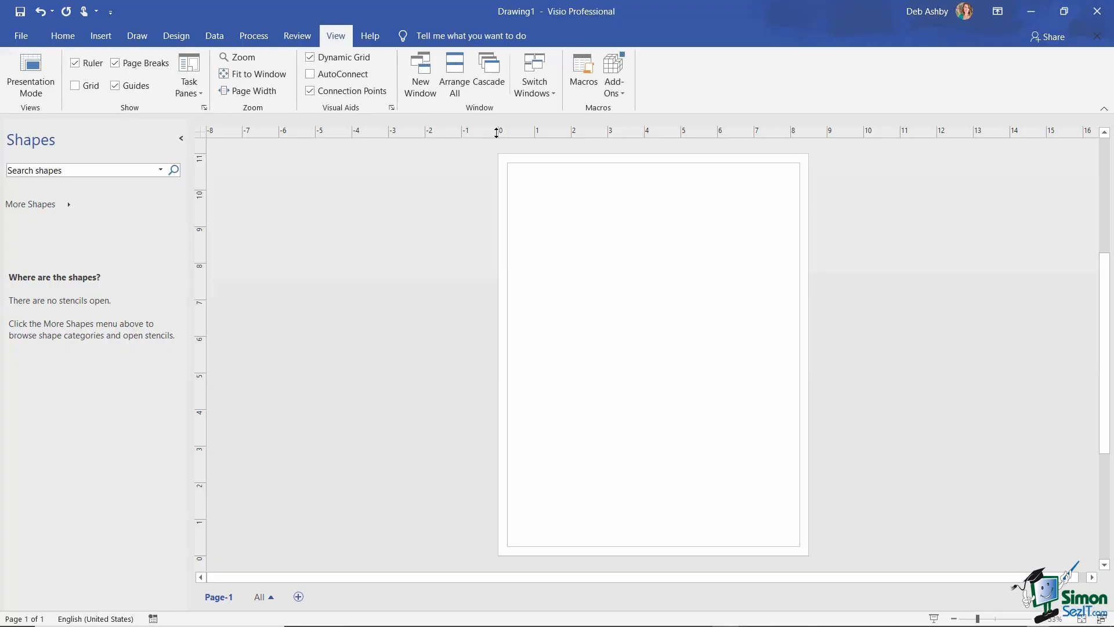
{"action": "left_click", "coordinate": [543, 90]}
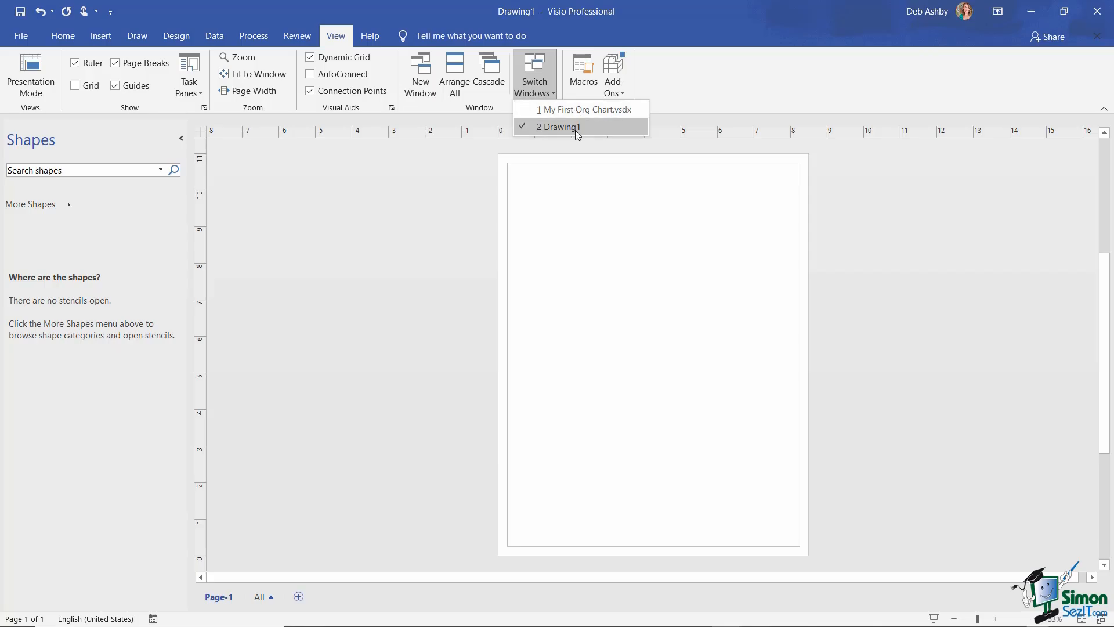
{"action": "left_click", "coordinate": [620, 113]}
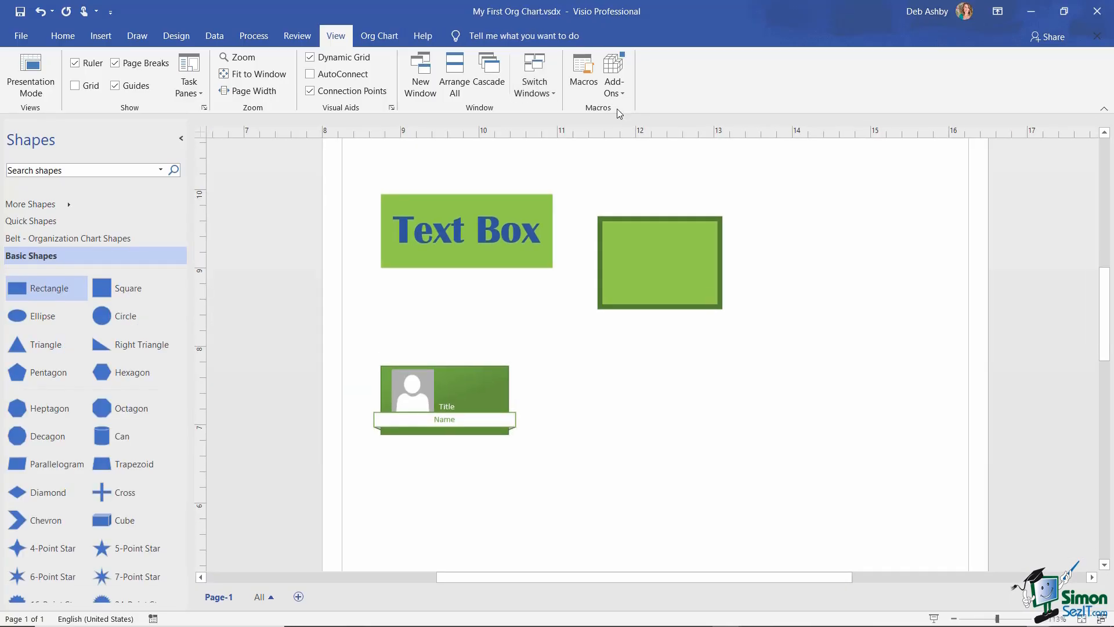
{"action": "left_click", "coordinate": [534, 87]}
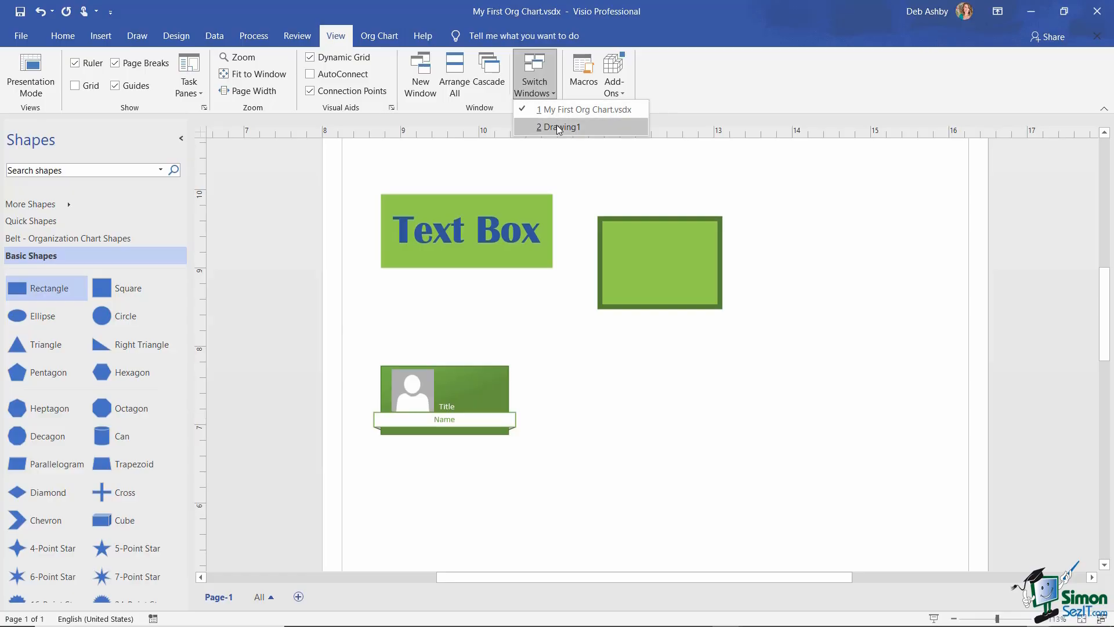
{"action": "left_click", "coordinate": [556, 124]}
{"action": "left_click", "coordinate": [545, 93]}
{"action": "left_click", "coordinate": [555, 112]}
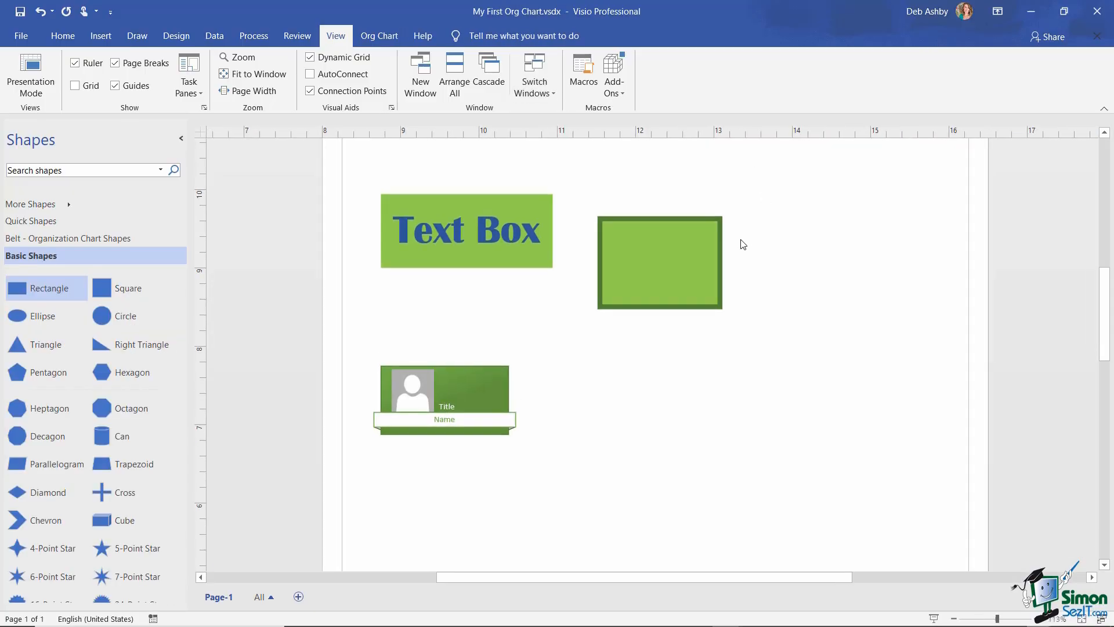
{"action": "left_click", "coordinate": [545, 89]}
{"action": "left_click", "coordinate": [557, 127]}
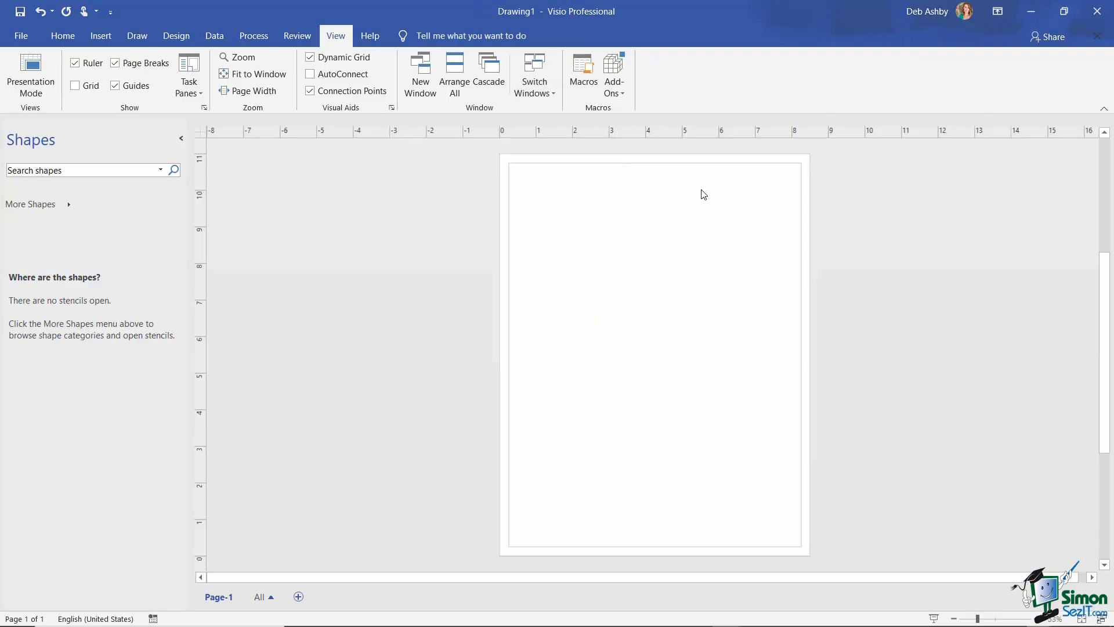
- Close Drawing1 from the File backstage, returning to My First Org Chart.vsdx
{"action": "left_click", "coordinate": [22, 36]}
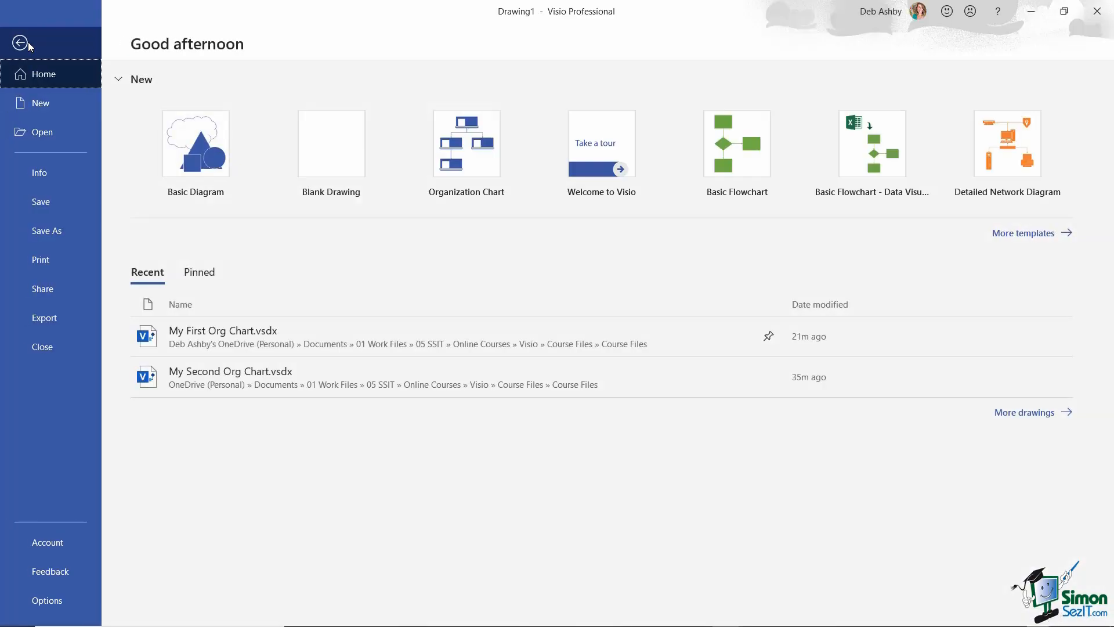
{"action": "left_click", "coordinate": [57, 359]}
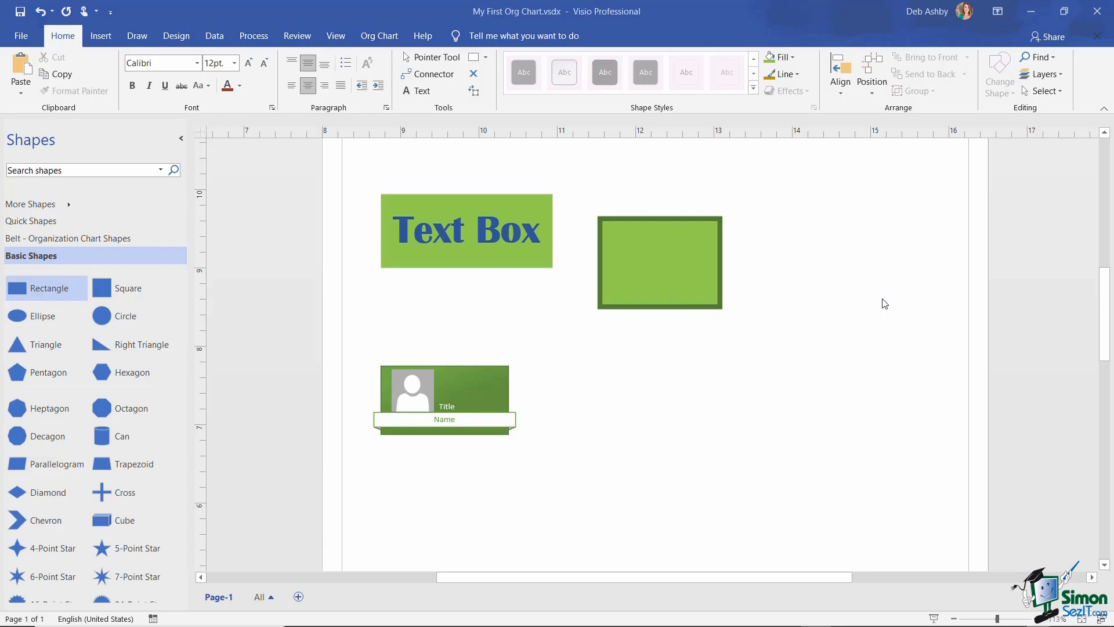
{"action": "left_click", "coordinate": [101, 36]}
{"action": "left_click", "coordinate": [138, 36]}
{"action": "left_click", "coordinate": [176, 36]}
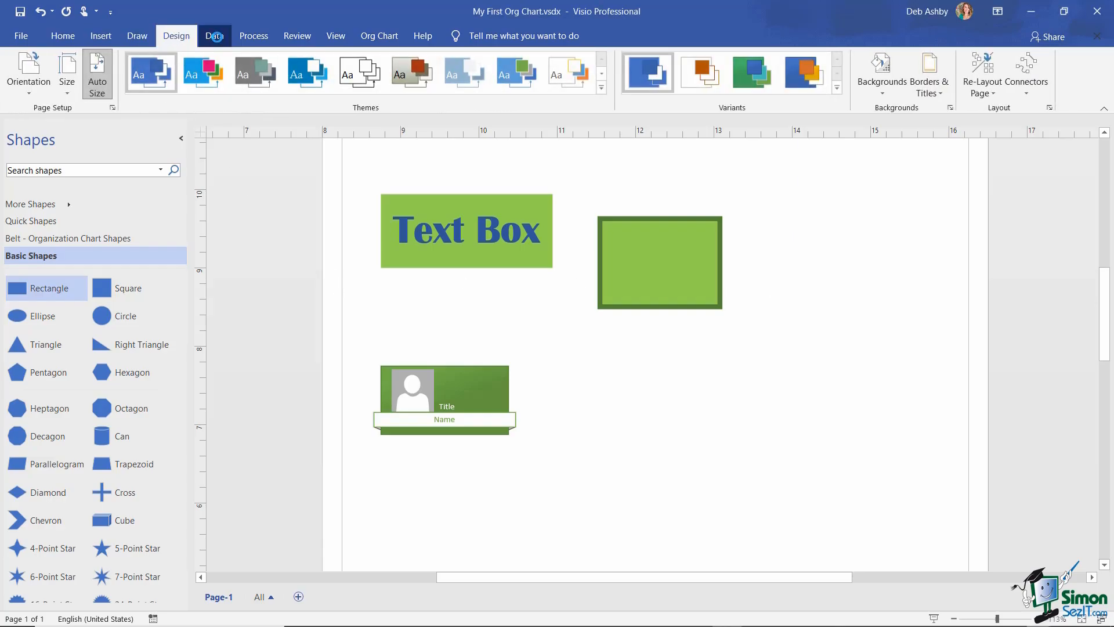
{"action": "left_click", "coordinate": [64, 39]}
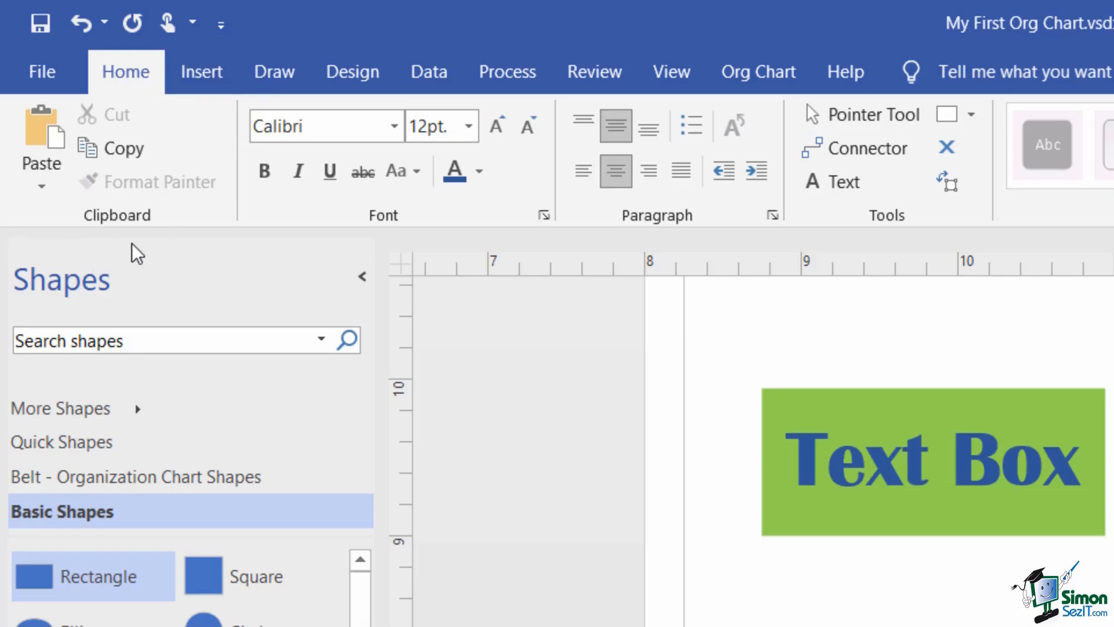
- Choose Show Below the Ribbon for the Quick Access Toolbar
{"action": "left_click", "coordinate": [221, 24]}
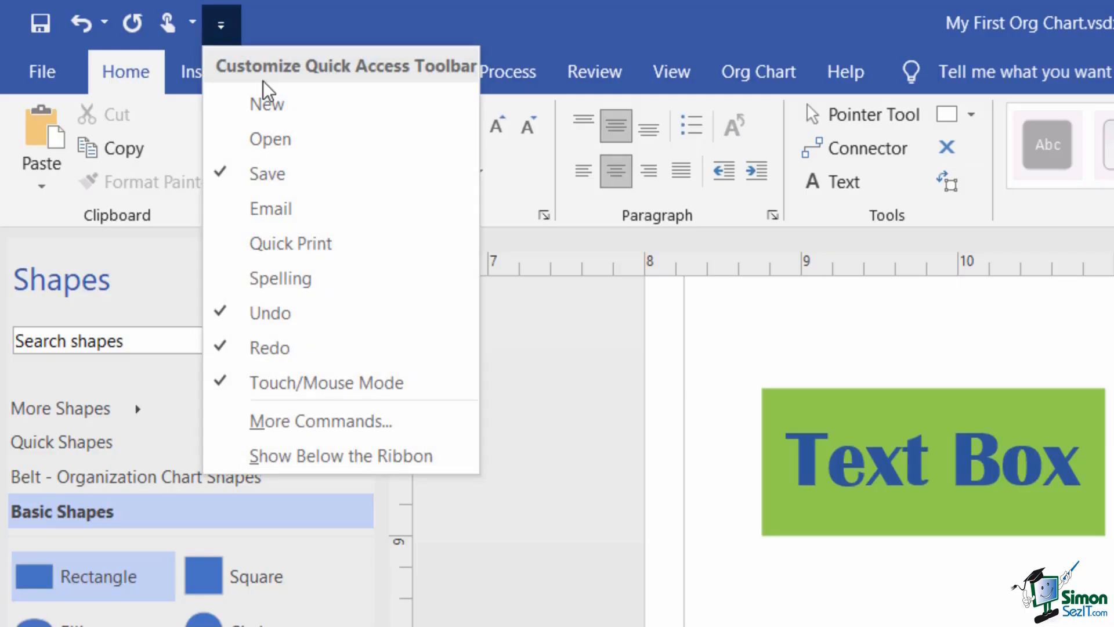
{"action": "left_click", "coordinate": [460, 464]}
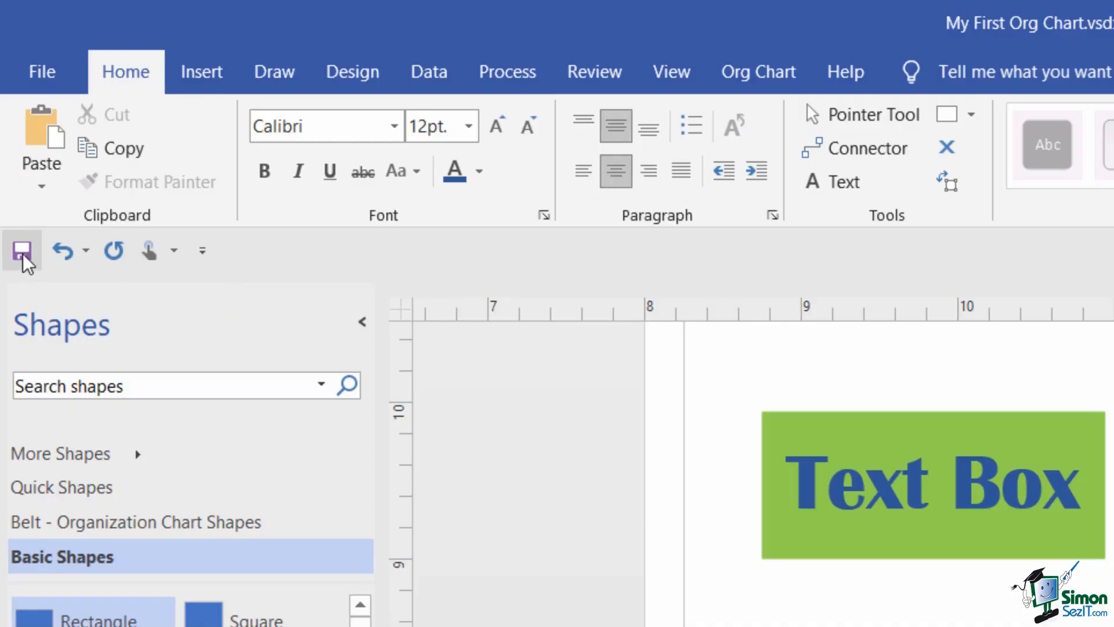
- Check the Undo history without undoing anything, then bring up the Mouse/Touch spacing choices
{"action": "left_click", "coordinate": [85, 250]}
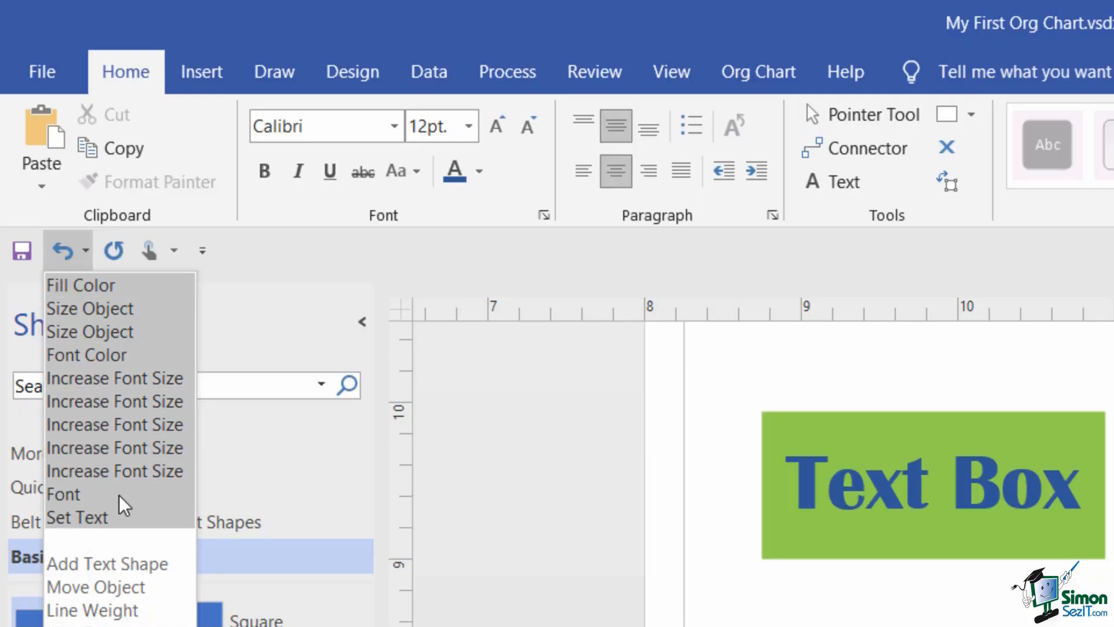
{"action": "left_click", "coordinate": [291, 284]}
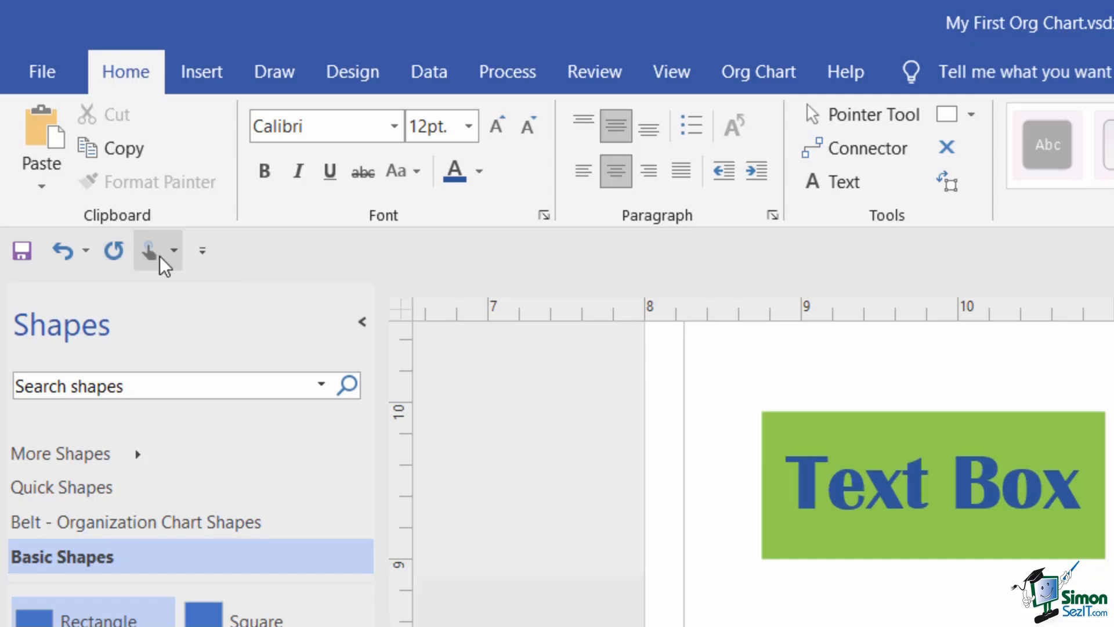
{"action": "left_click", "coordinate": [174, 251]}
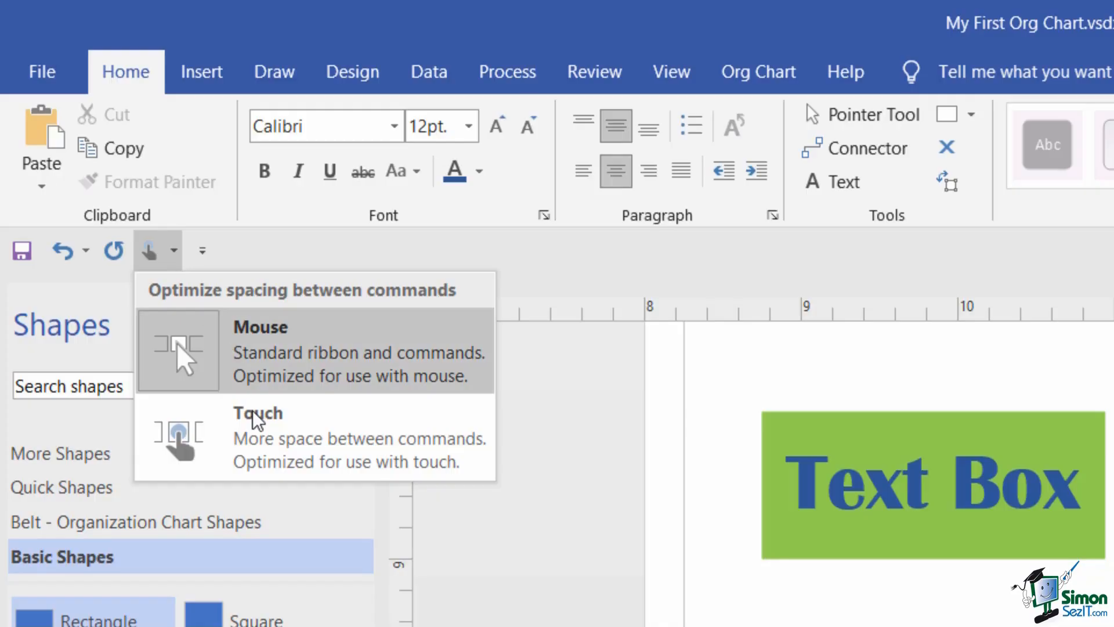
- Briefly apply Touch spacing to the commands, then switch back to standard Mouse spacing
{"action": "left_click", "coordinate": [252, 434]}
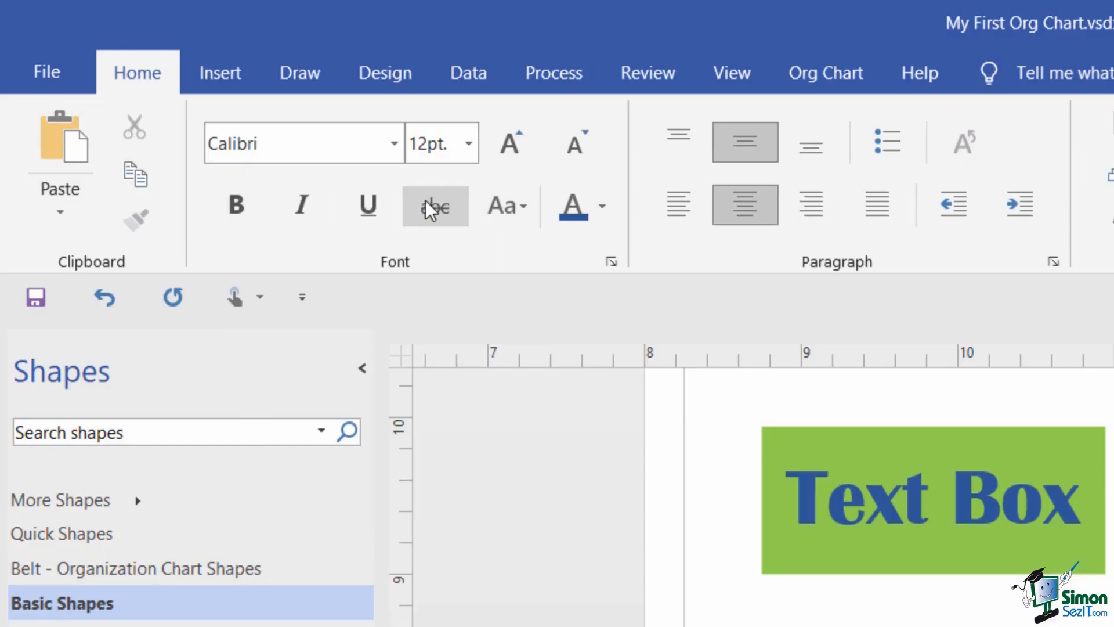
{"action": "left_click", "coordinate": [257, 297]}
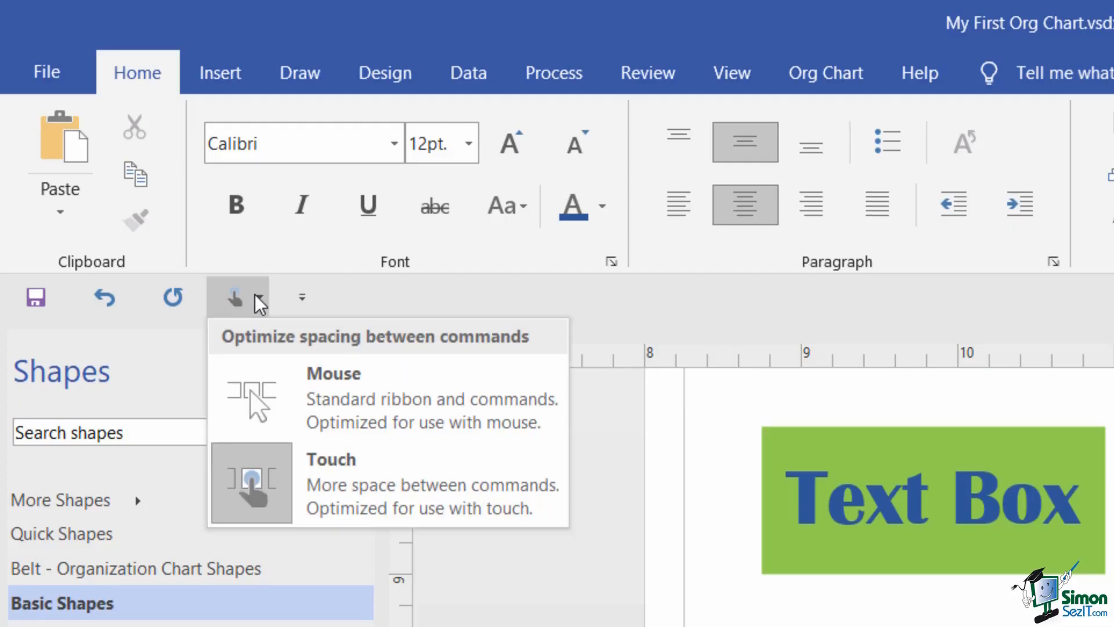
{"action": "left_click", "coordinate": [354, 405]}
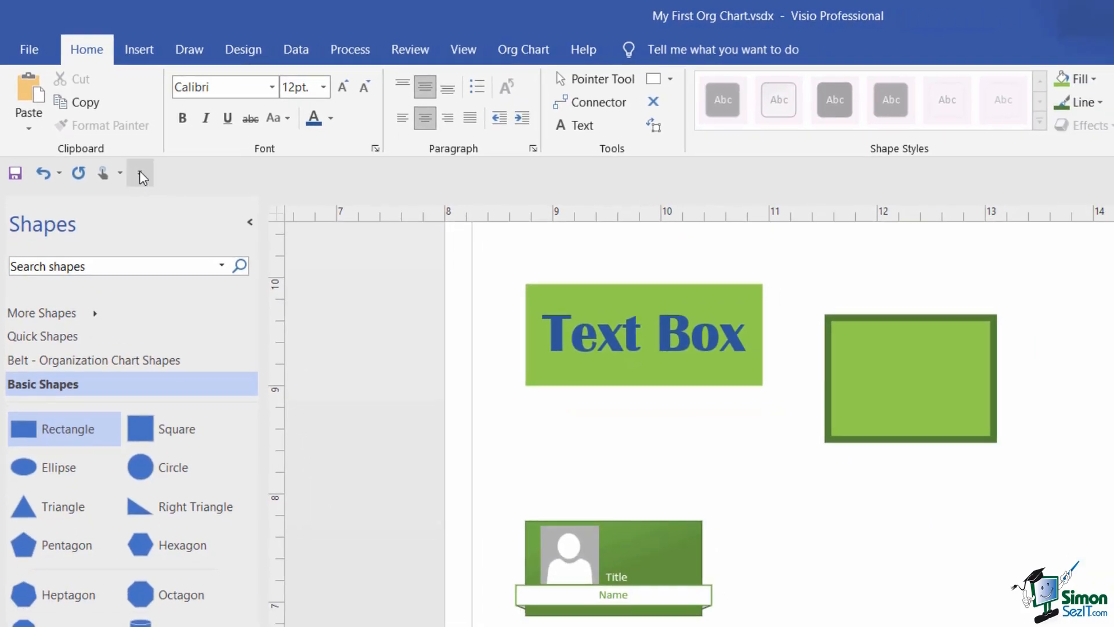
- Add Spelling to the Quick Access Toolbar and compare it with Review > Spelling before returning to Home
{"action": "left_click", "coordinate": [141, 174]}
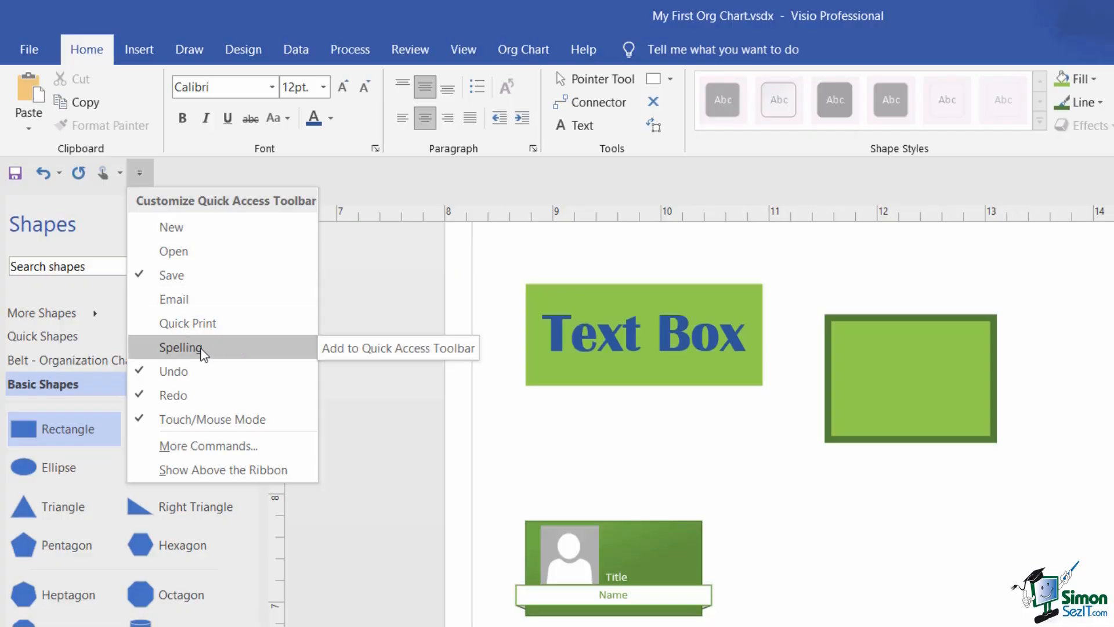
{"action": "left_click", "coordinate": [238, 353]}
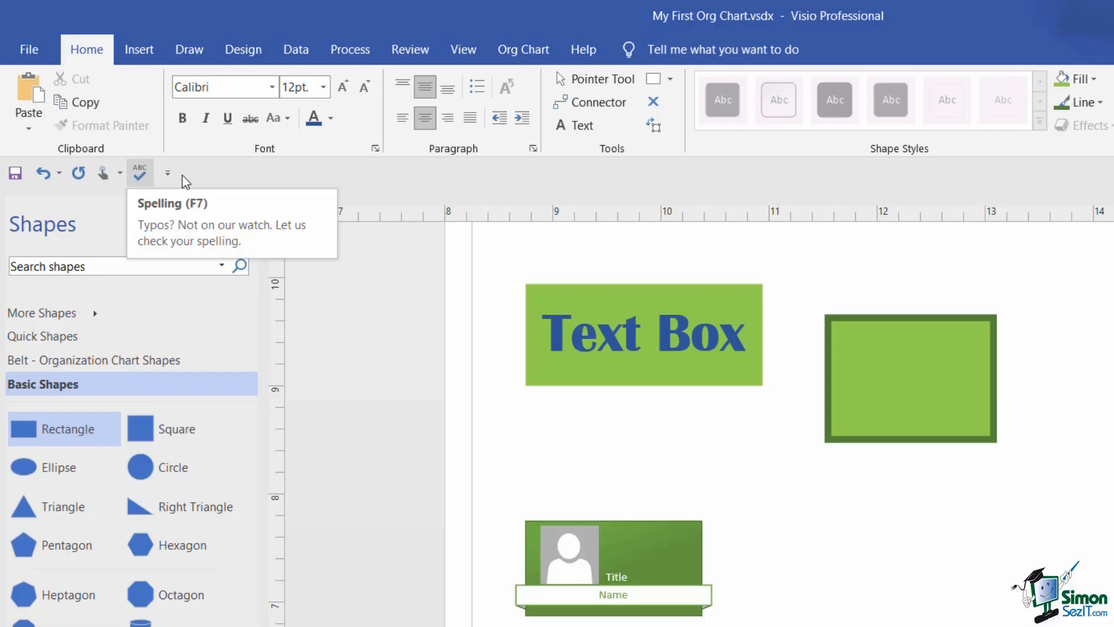
{"action": "left_click", "coordinate": [420, 54]}
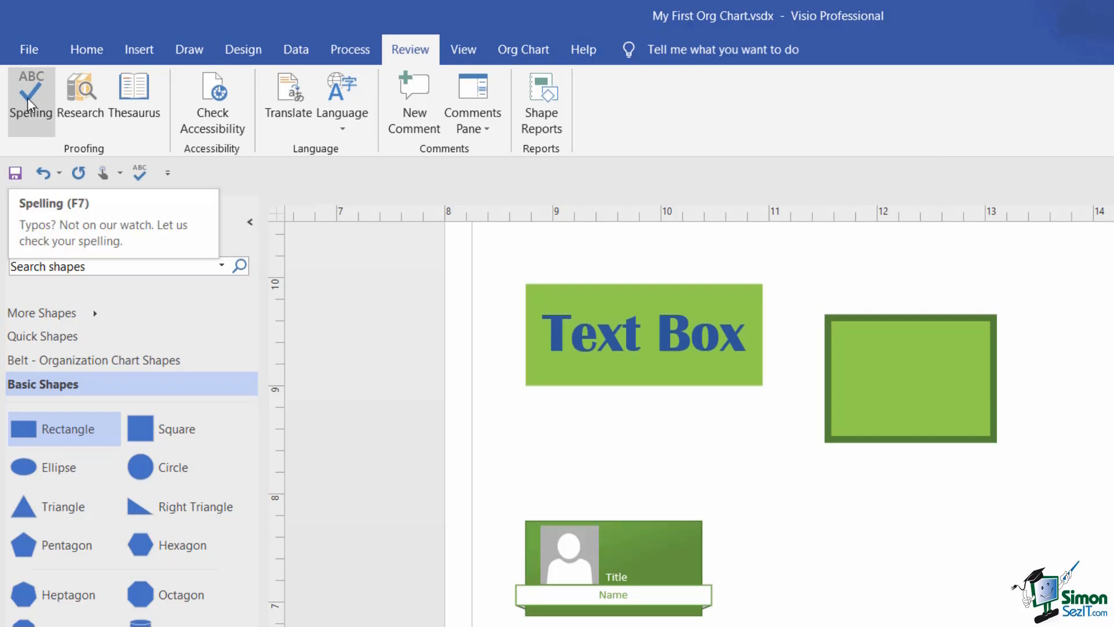
{"action": "left_click", "coordinate": [86, 49]}
{"action": "left_click", "coordinate": [167, 174]}
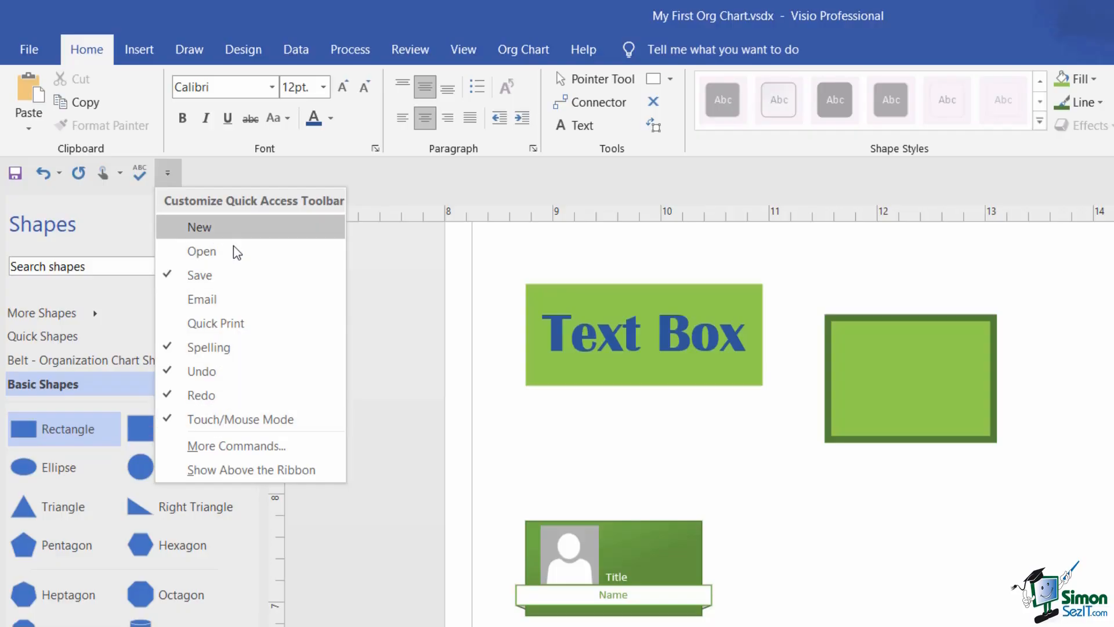
{"action": "left_click", "coordinate": [514, 184]}
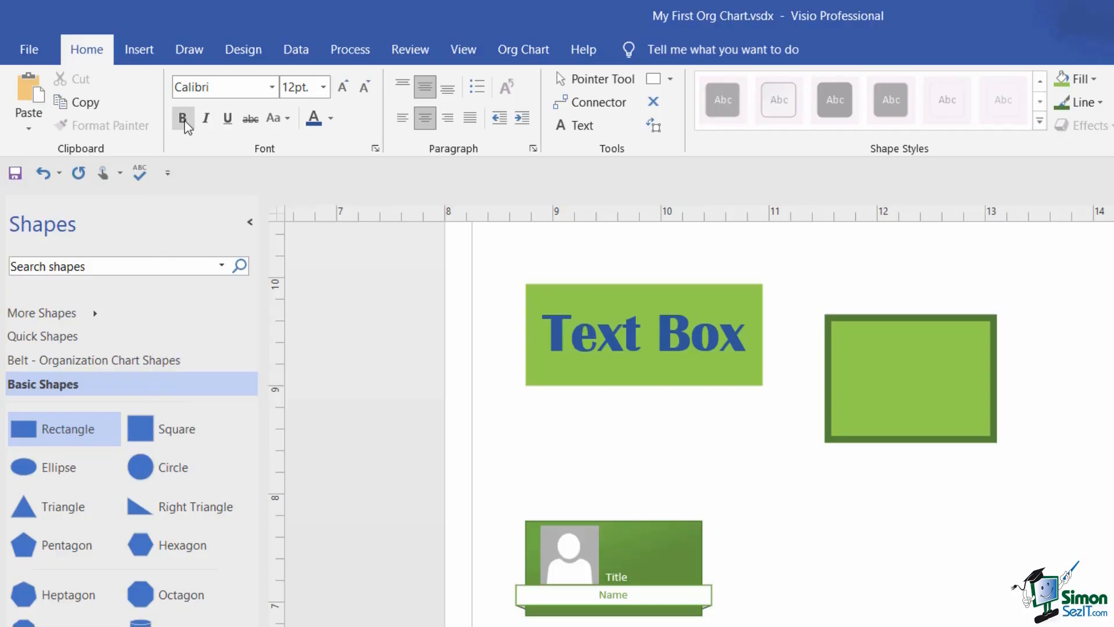
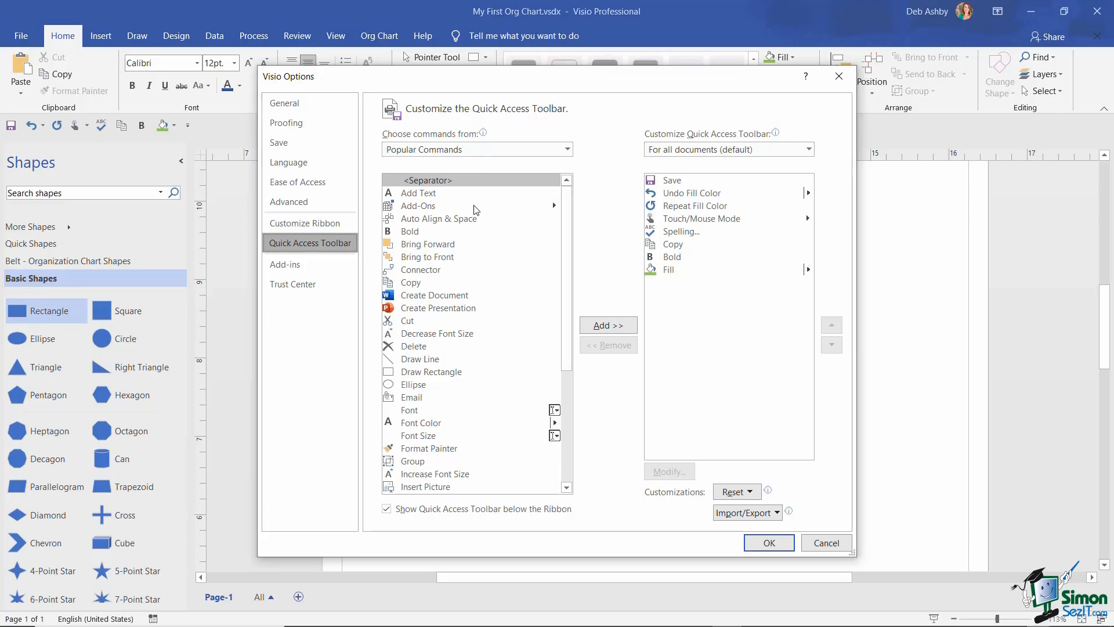
- Add Distribute Center and Edit Background from Commands Not in the Ribbon to the Quick Access Toolbar
{"action": "left_click", "coordinate": [568, 149]}
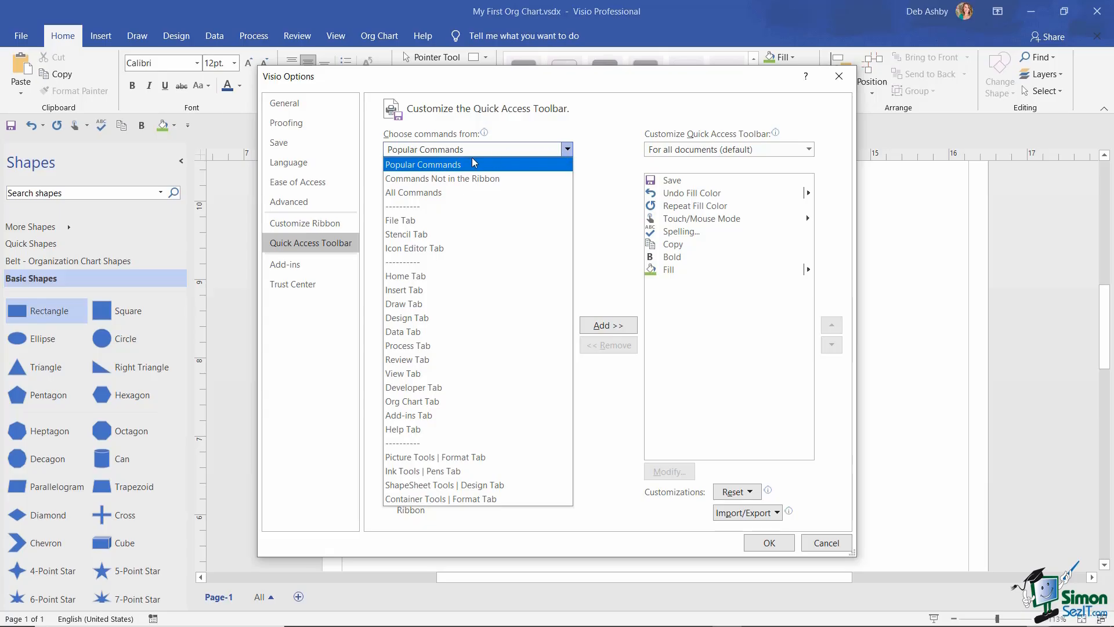
{"action": "left_click", "coordinate": [503, 182]}
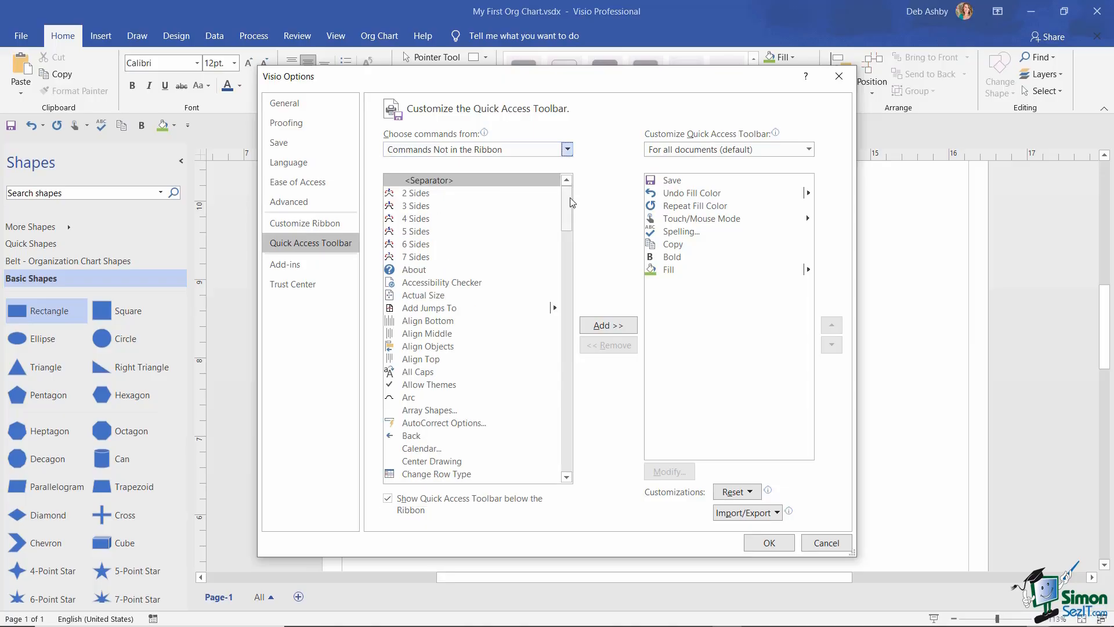
{"action": "left_click_drag", "start_coordinate": [567, 201], "coordinate": [567, 273]}
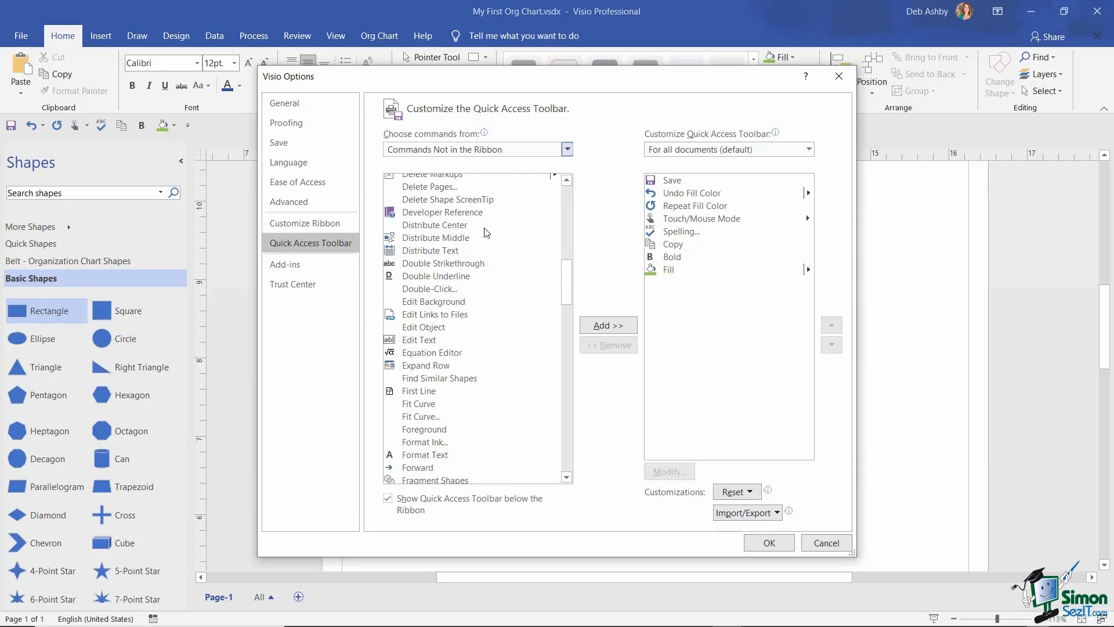
{"action": "left_click", "coordinate": [450, 226]}
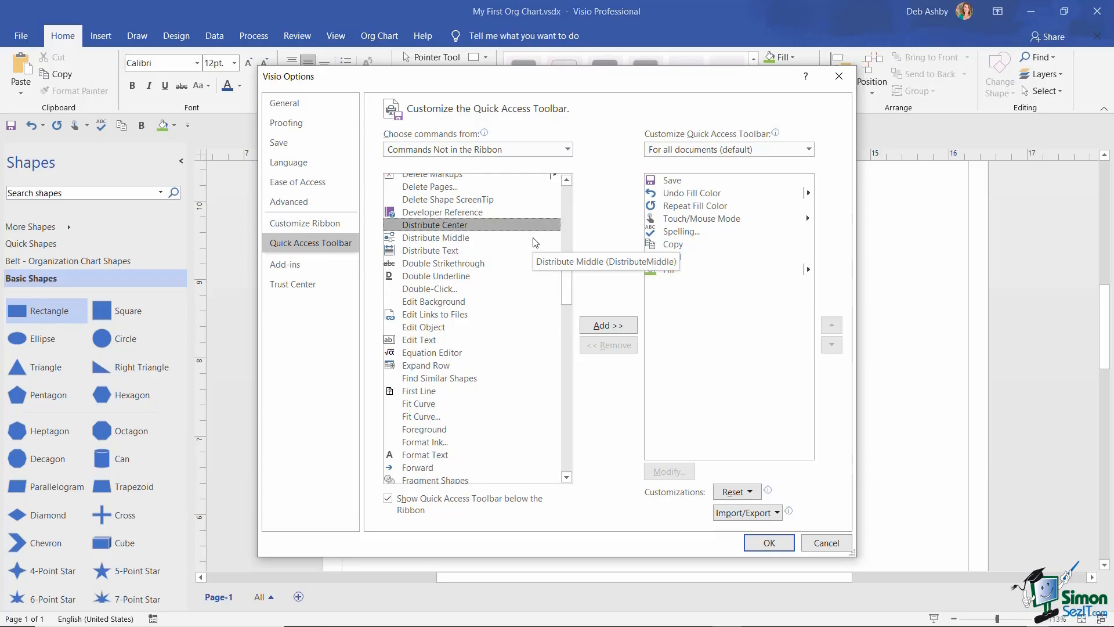
{"action": "left_click", "coordinate": [606, 325]}
{"action": "scroll", "coordinate": [464, 290], "scroll_direction": "down", "scroll_amount": 2}
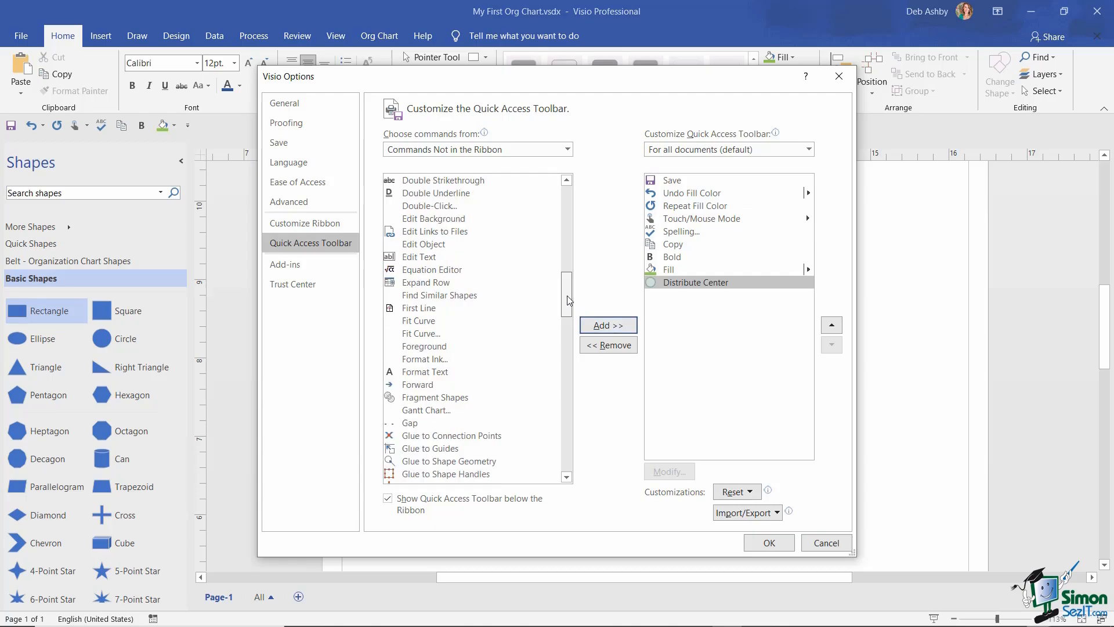
{"action": "left_click", "coordinate": [440, 215]}
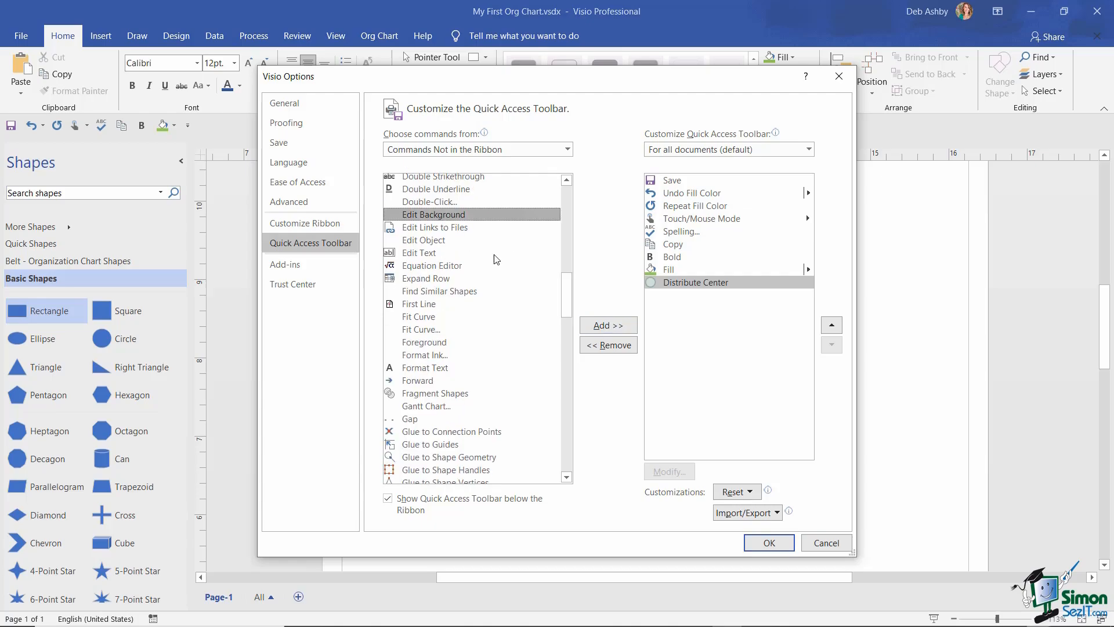
{"action": "left_click", "coordinate": [612, 325]}
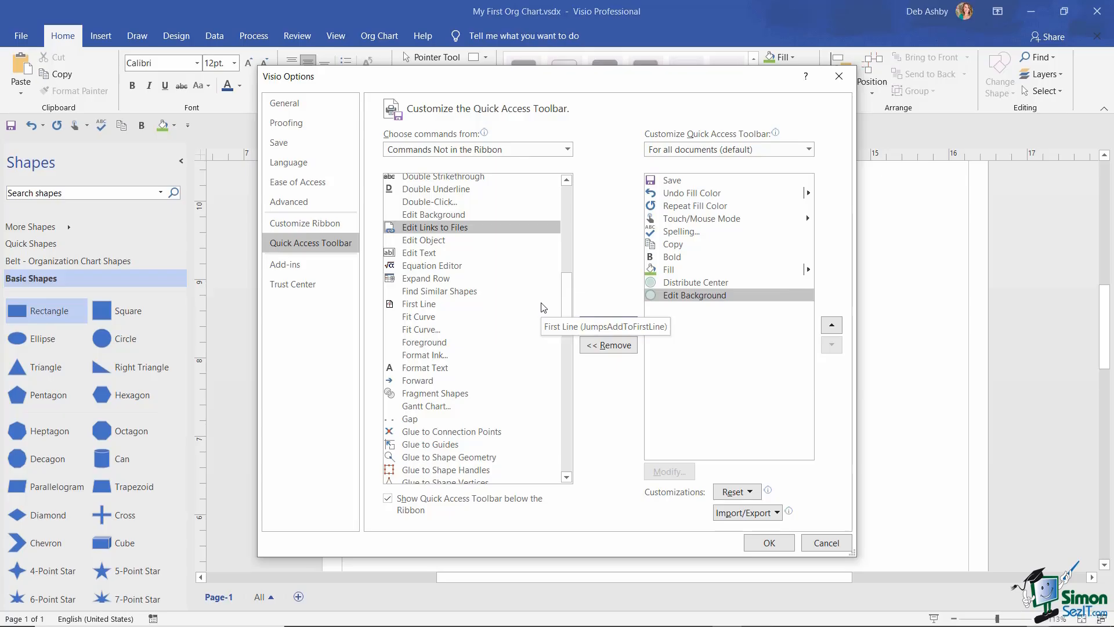
- Add Align Center, Align Left and Align Middle from All Commands, then confirm with OK
{"action": "left_click", "coordinate": [568, 149]}
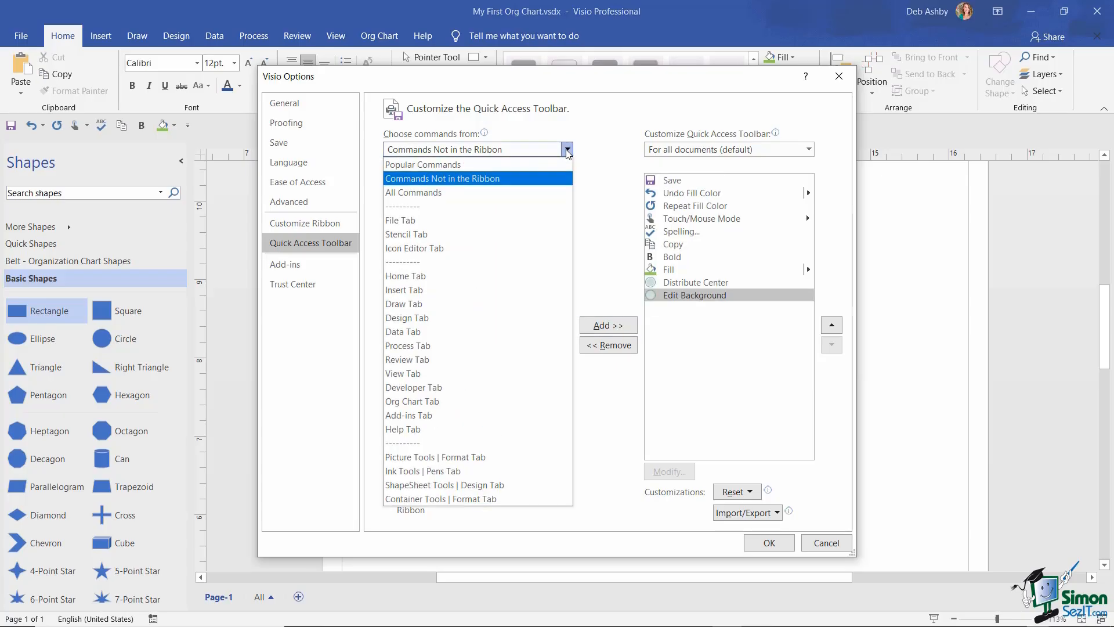
{"action": "left_click", "coordinate": [450, 193]}
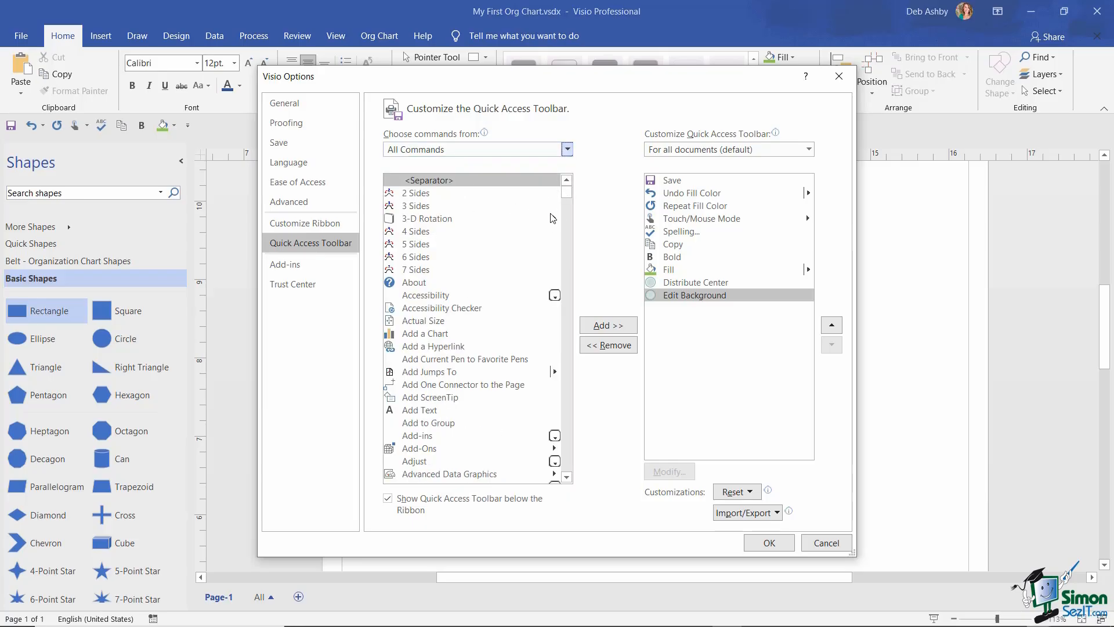
{"action": "left_click_drag", "start_coordinate": [567, 194], "coordinate": [568, 206]}
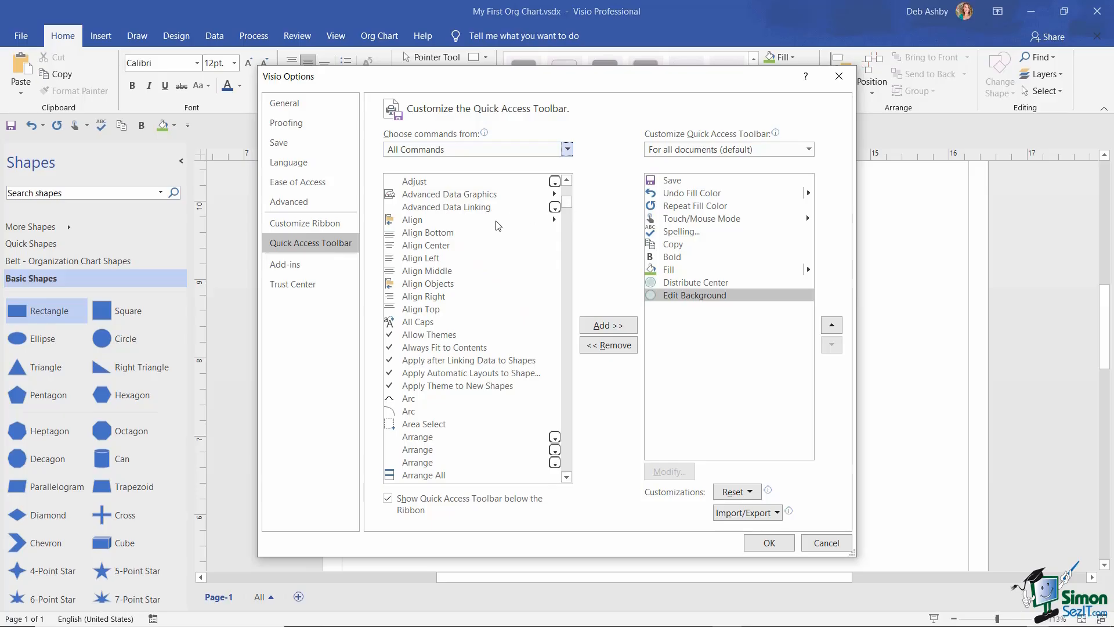
{"action": "left_click", "coordinate": [436, 247]}
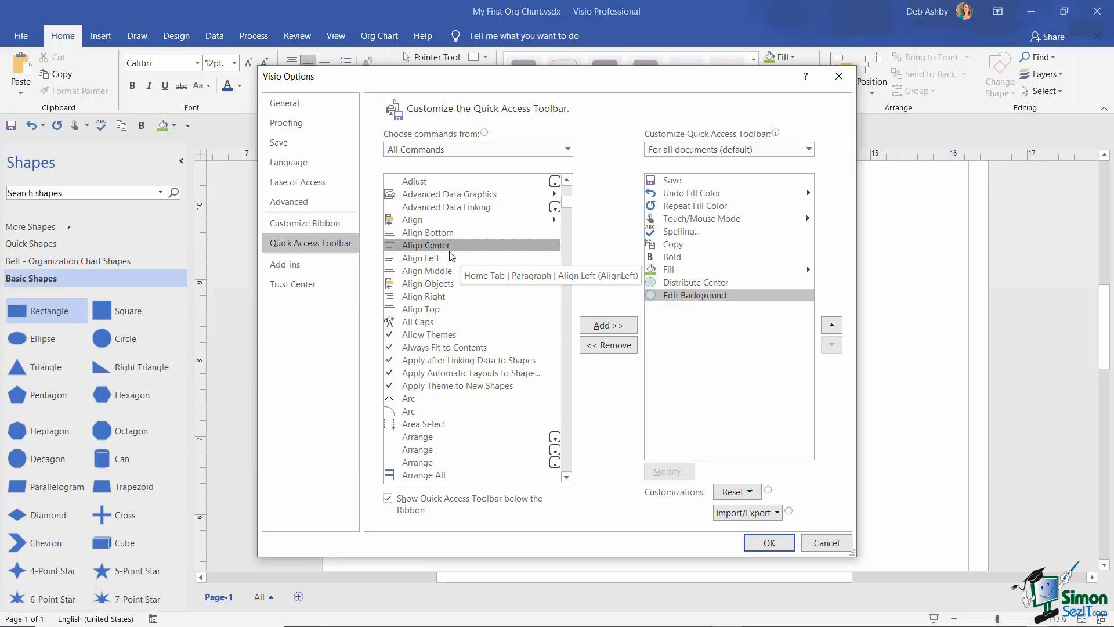
{"action": "left_click", "coordinate": [591, 325]}
{"action": "left_click", "coordinate": [589, 327]}
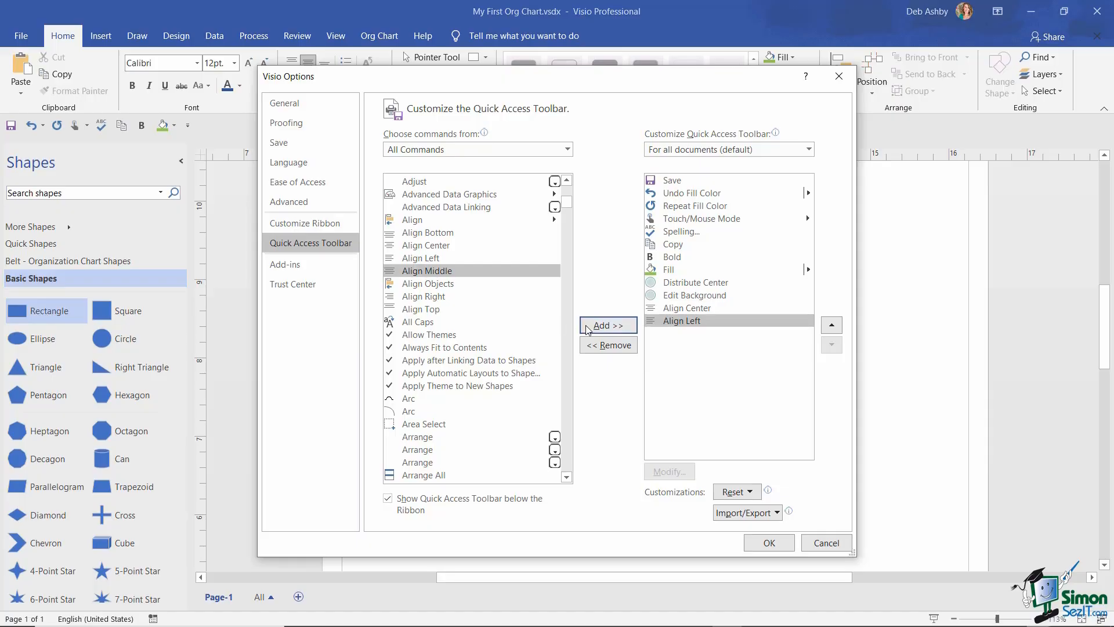
{"action": "left_click", "coordinate": [591, 325]}
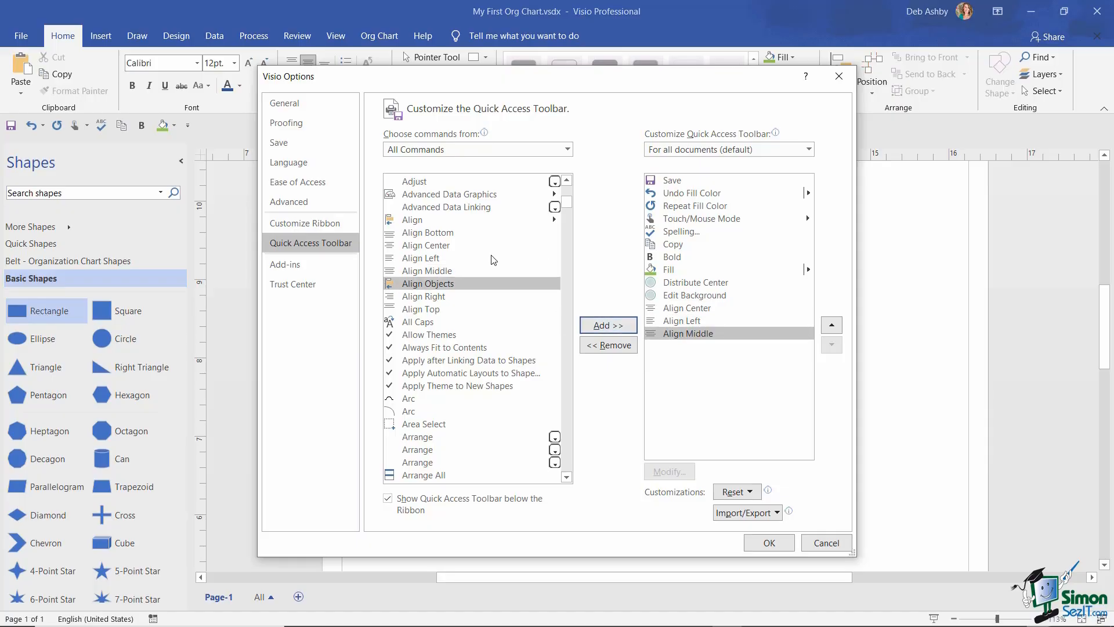
{"action": "scroll", "coordinate": [418, 260], "scroll_direction": "up", "scroll_amount": 8}
{"action": "left_click", "coordinate": [769, 543]}
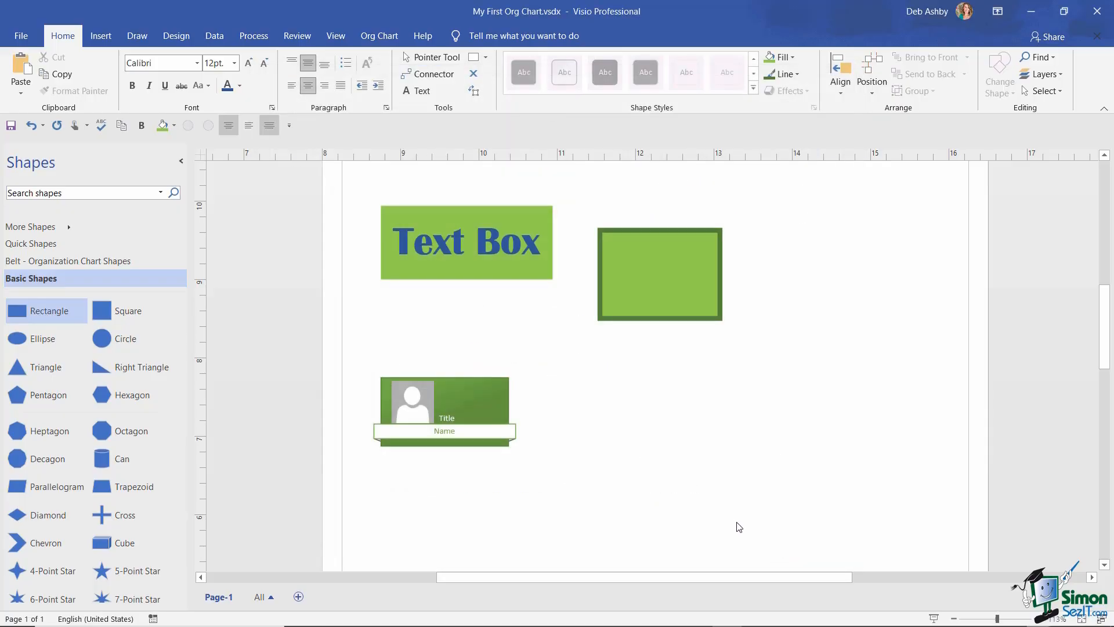
- Select the Text Box shape and bring up the Customize Quick Access Toolbar menu
{"action": "left_click", "coordinate": [464, 264]}
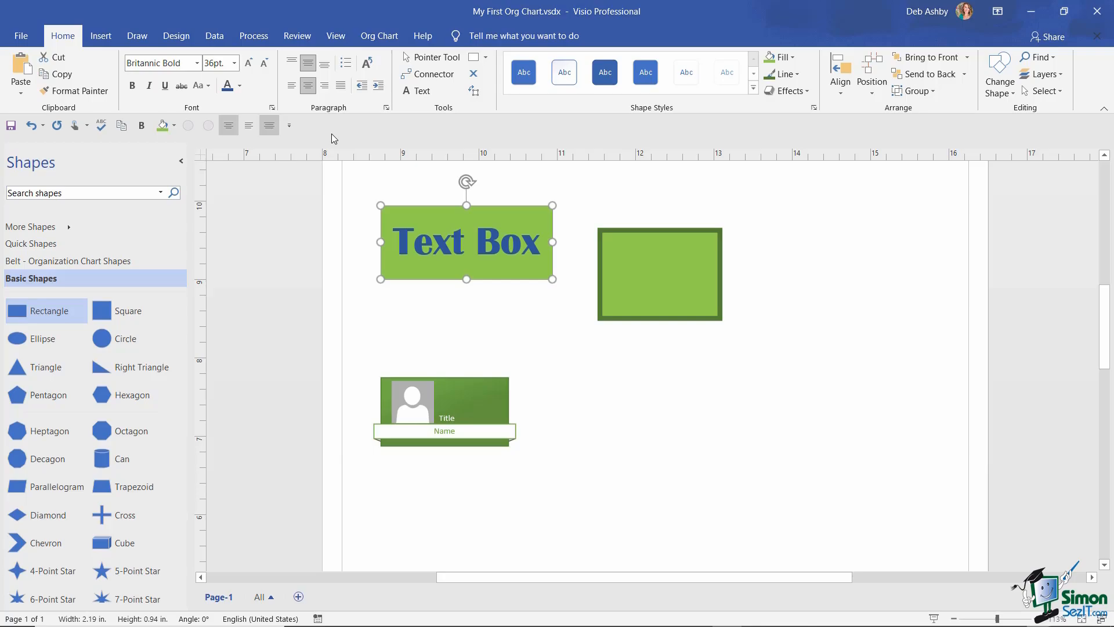
{"action": "left_click", "coordinate": [287, 124]}
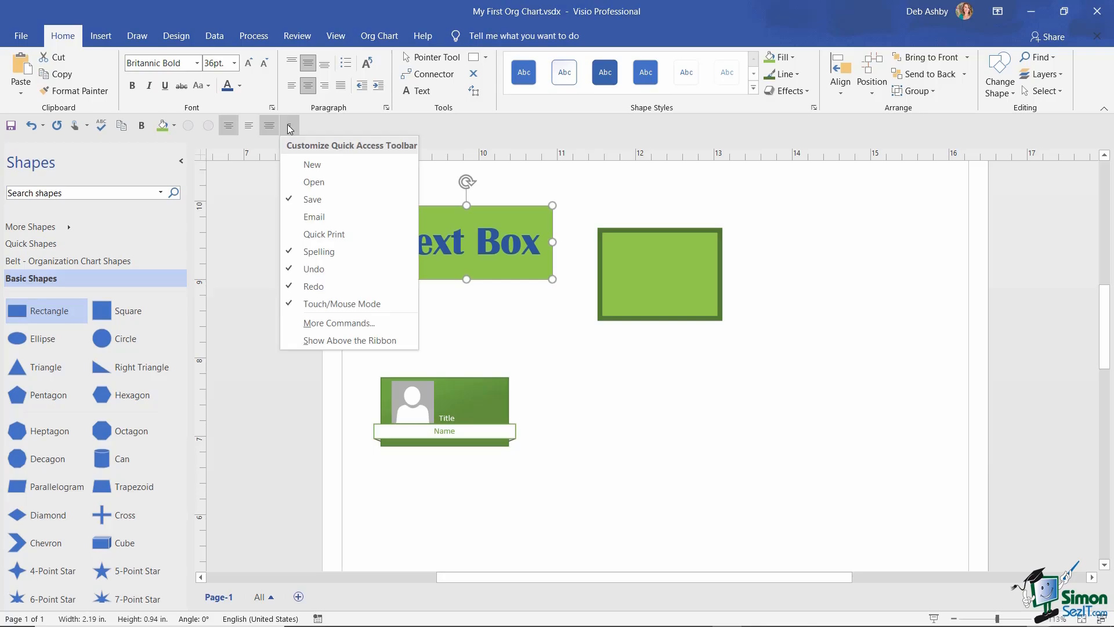
- In More Commands, append three separators after Align Middle and select Touch/Mouse Mode in the list
{"action": "left_click", "coordinate": [334, 326]}
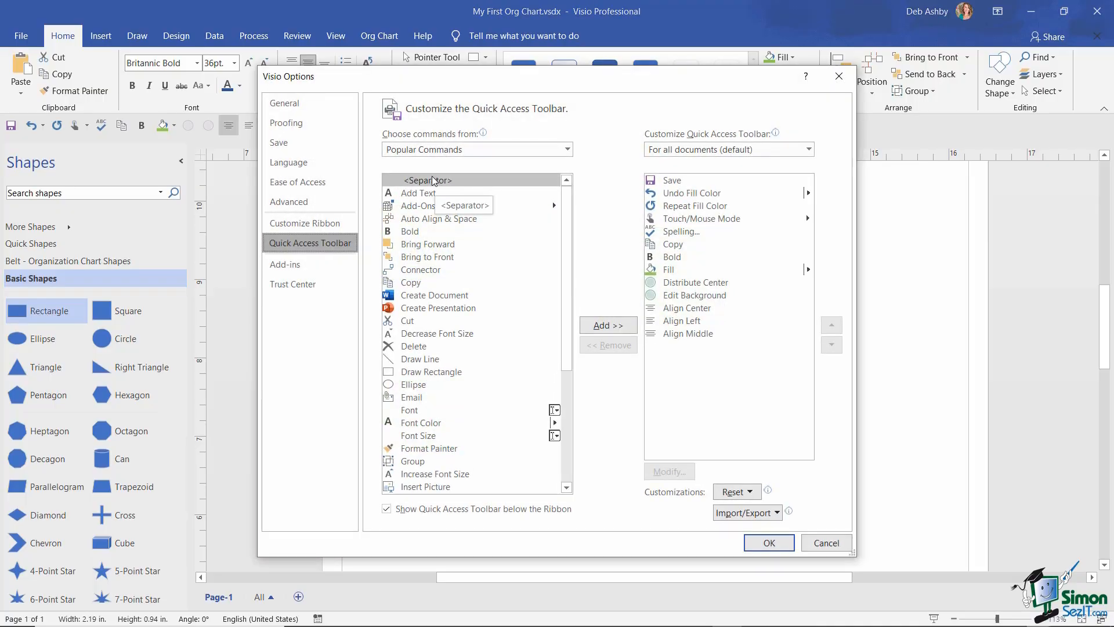
{"action": "left_click", "coordinate": [617, 329]}
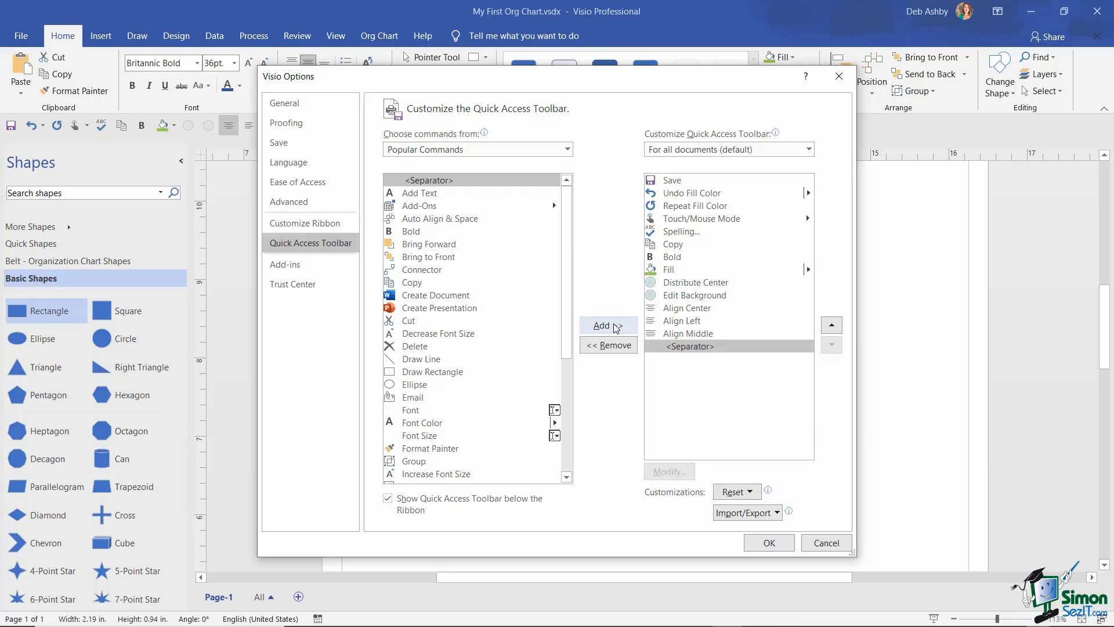
{"action": "left_click", "coordinate": [616, 329]}
{"action": "left_click", "coordinate": [616, 329]}
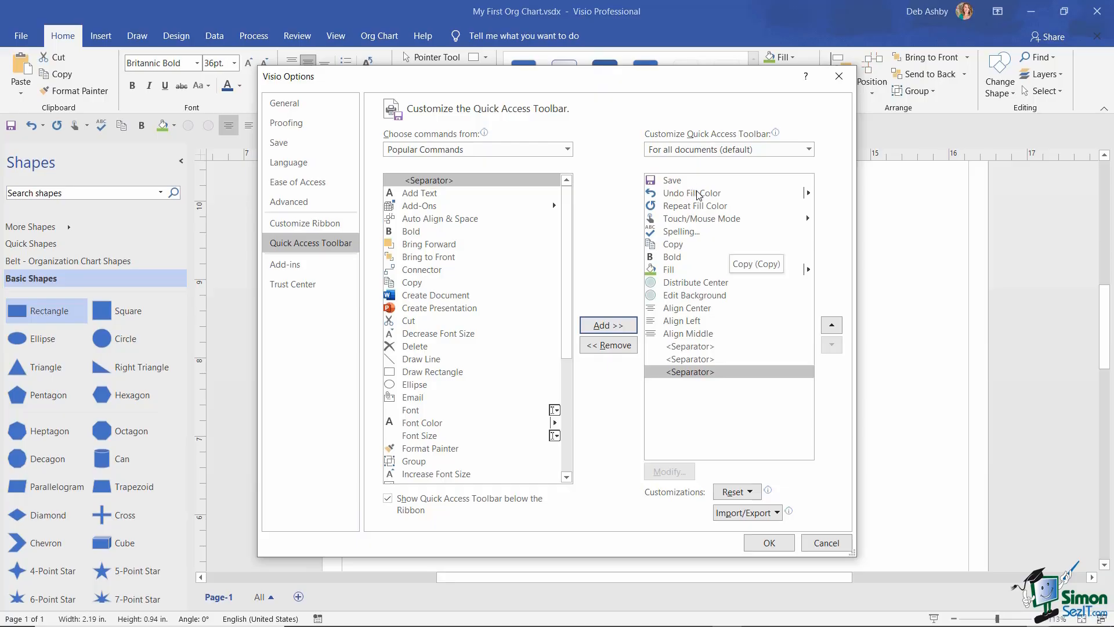
{"action": "left_click", "coordinate": [691, 220]}
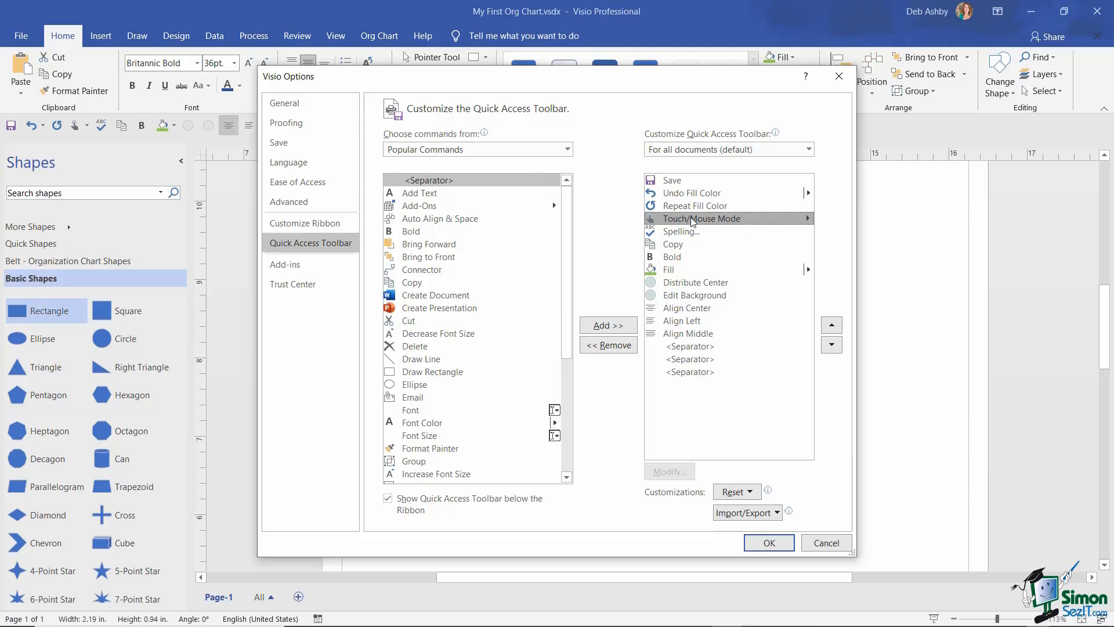
- Remove Touch/Mouse Mode from the toolbar list and move Spelling to the end
{"action": "left_click", "coordinate": [611, 344]}
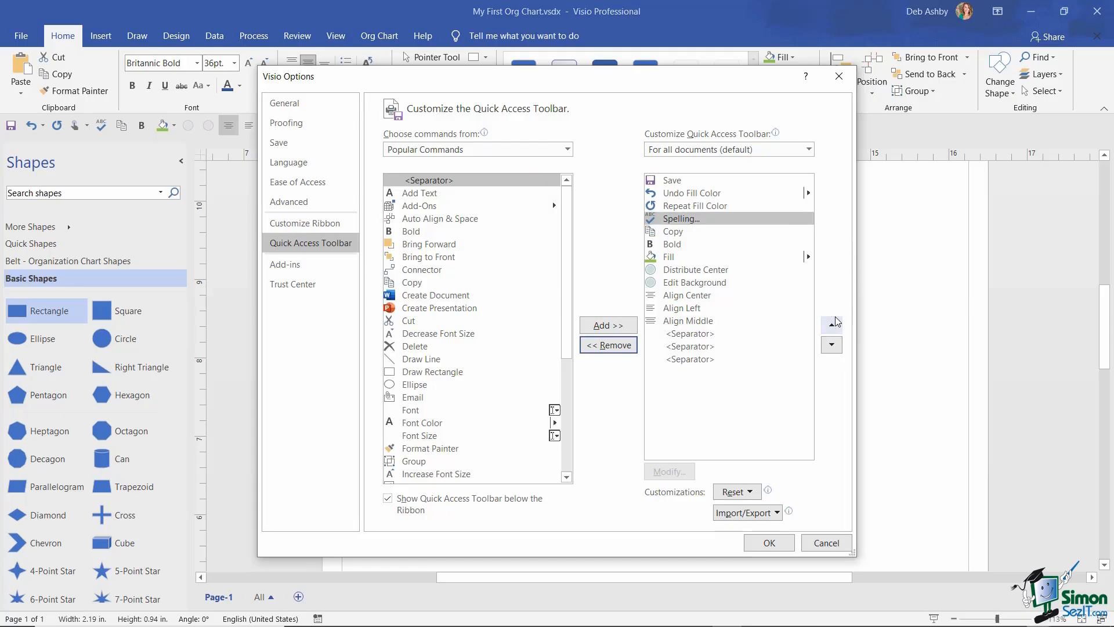
{"action": "left_click", "coordinate": [831, 345]}
{"action": "double_click", "coordinate": [831, 345]}
{"action": "triple_click", "coordinate": [832, 345]}
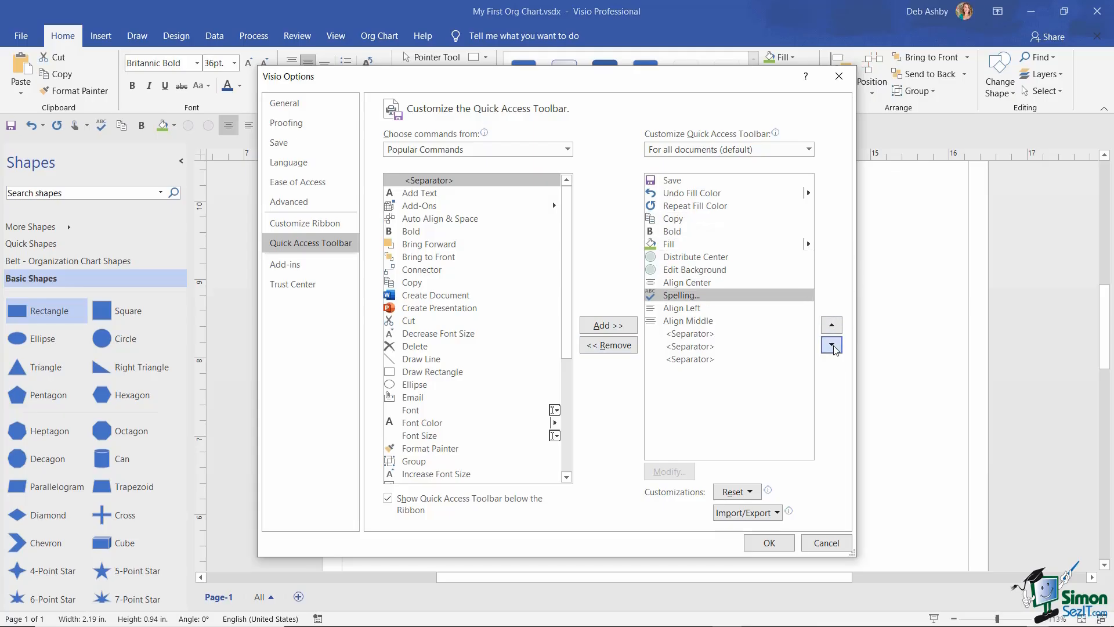
{"action": "triple_click", "coordinate": [832, 345]}
{"action": "double_click", "coordinate": [831, 345]}
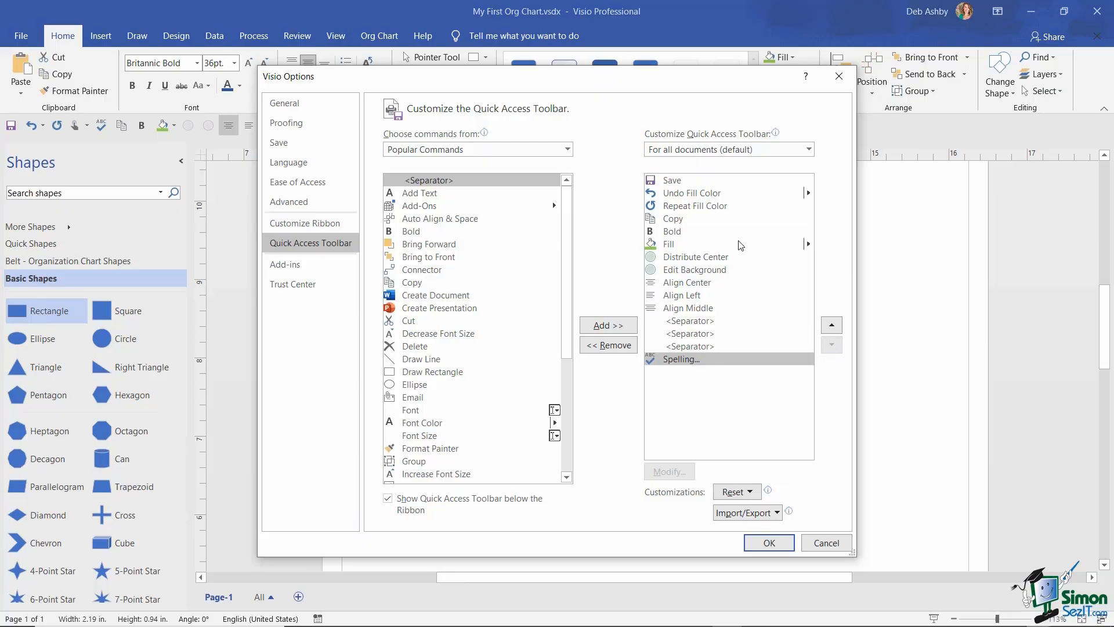
{"action": "left_click", "coordinate": [719, 282]}
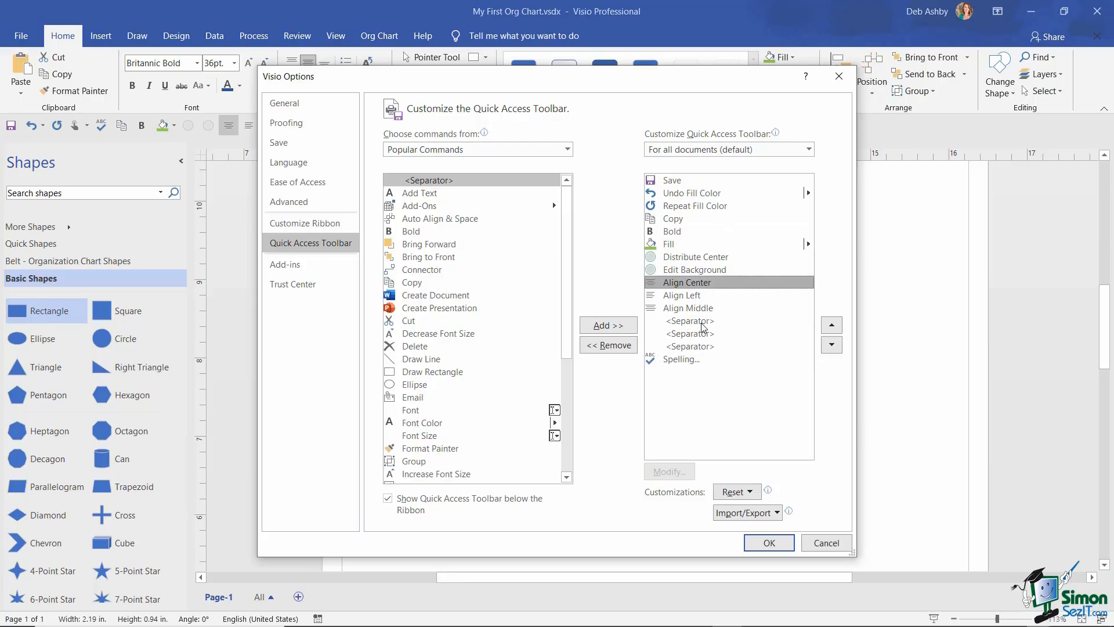
- Move separators up to sit below Copy and above Distribute Center
{"action": "left_click", "coordinate": [710, 323]}
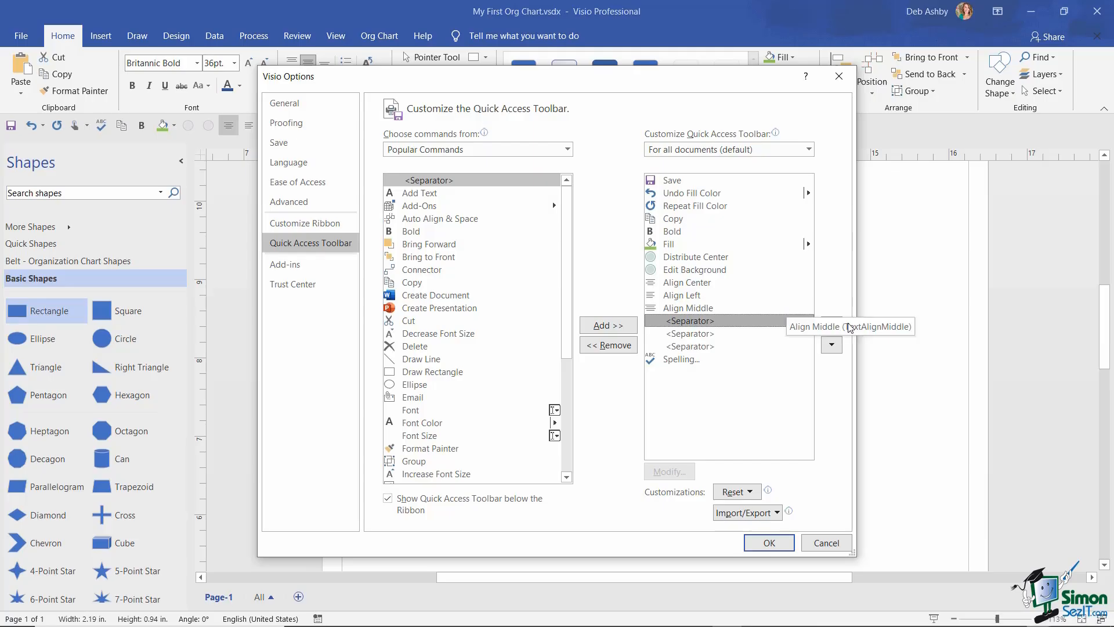
{"action": "left_click", "coordinate": [831, 327]}
{"action": "left_click", "coordinate": [832, 328]}
{"action": "left_click", "coordinate": [832, 328]}
{"action": "left_click", "coordinate": [832, 328]}
{"action": "left_click", "coordinate": [832, 328]}
{"action": "left_click", "coordinate": [832, 328]}
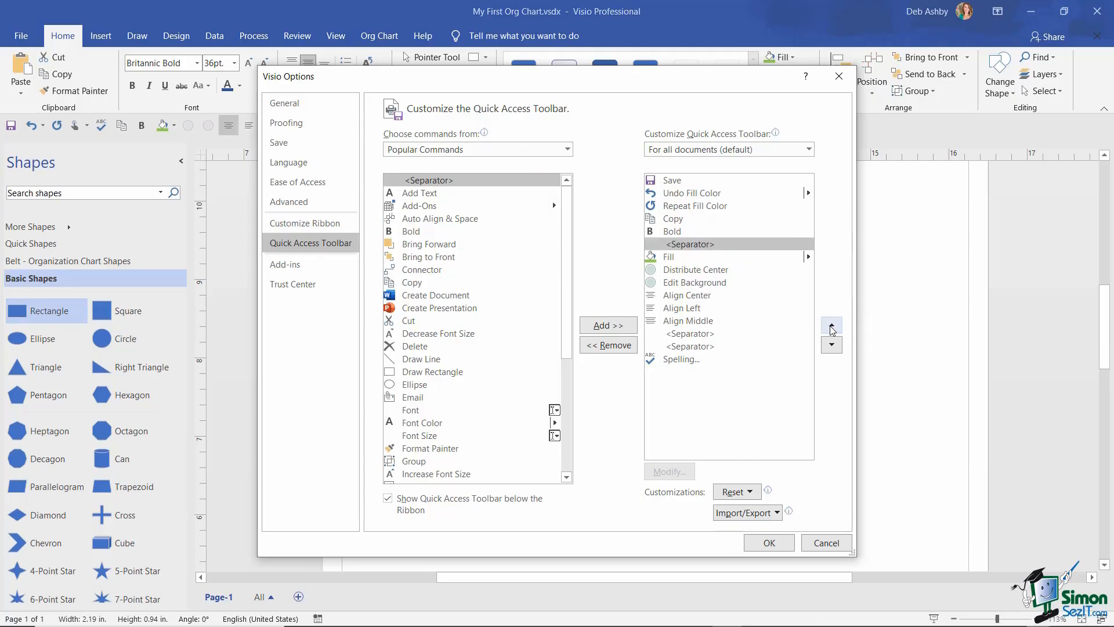
{"action": "left_click", "coordinate": [832, 328]}
{"action": "left_click", "coordinate": [832, 328]}
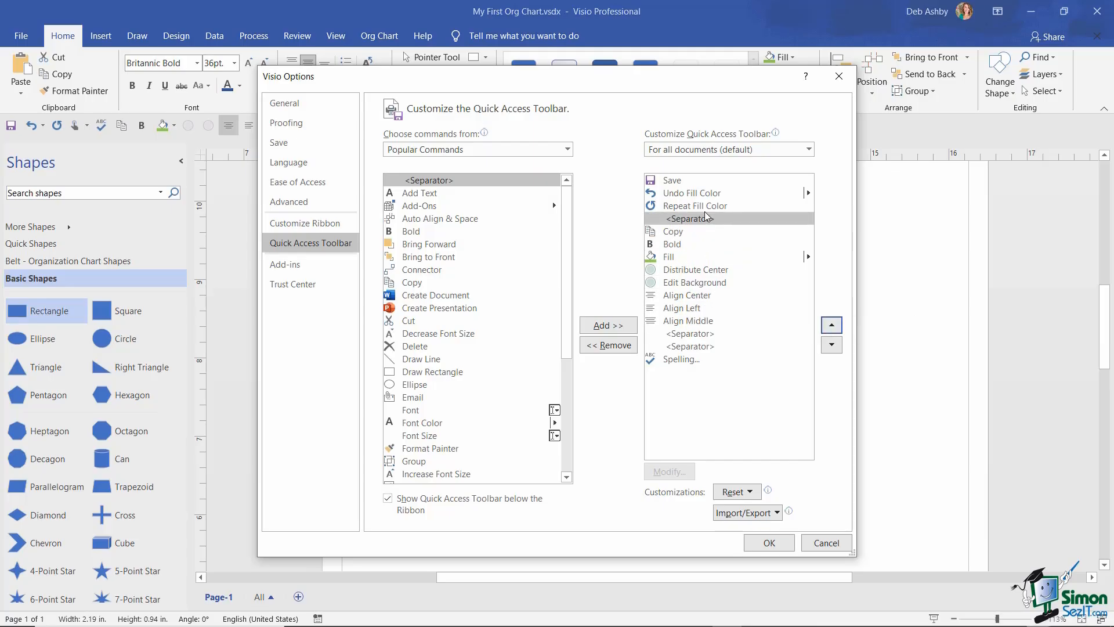
{"action": "left_click", "coordinate": [699, 335]}
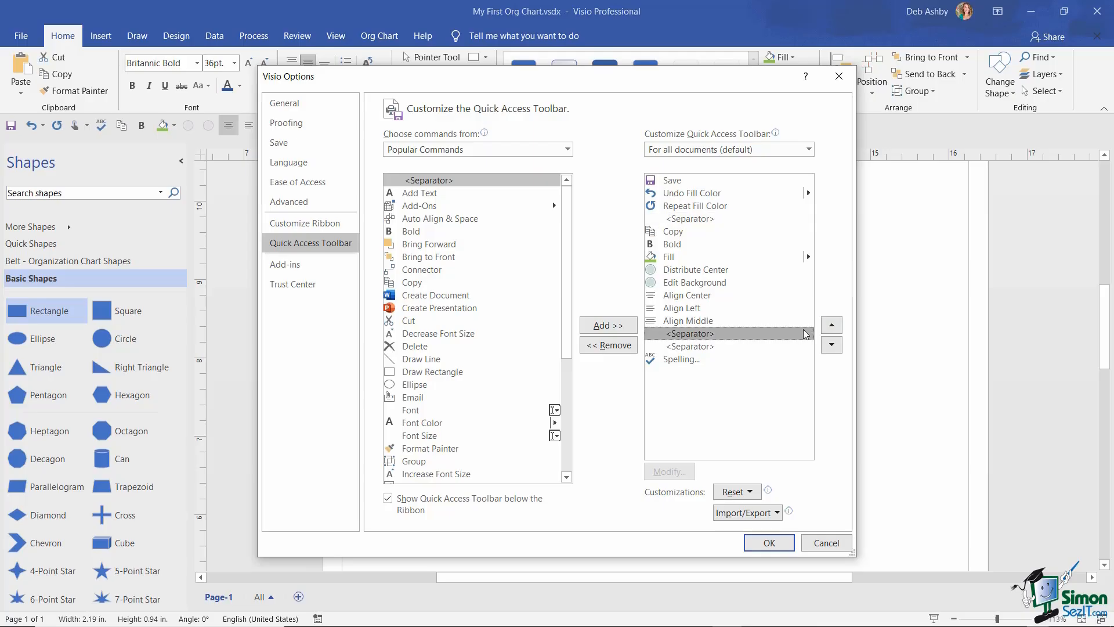
{"action": "left_click", "coordinate": [833, 331]}
{"action": "left_click", "coordinate": [833, 331]}
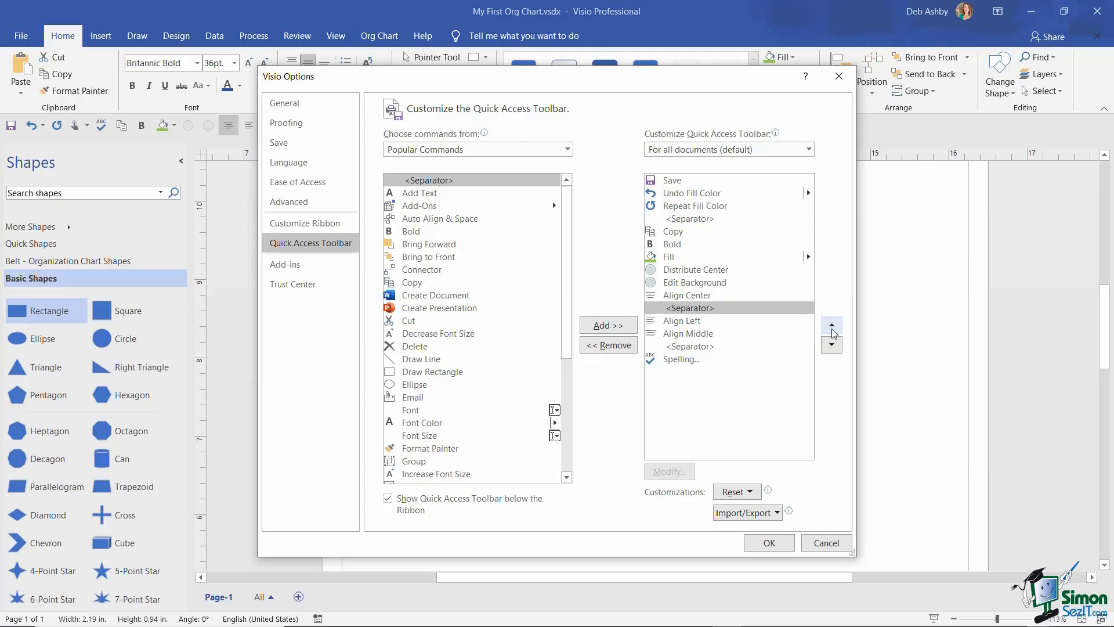
{"action": "left_click", "coordinate": [833, 330]}
{"action": "left_click", "coordinate": [833, 330]}
{"action": "left_click", "coordinate": [832, 328]}
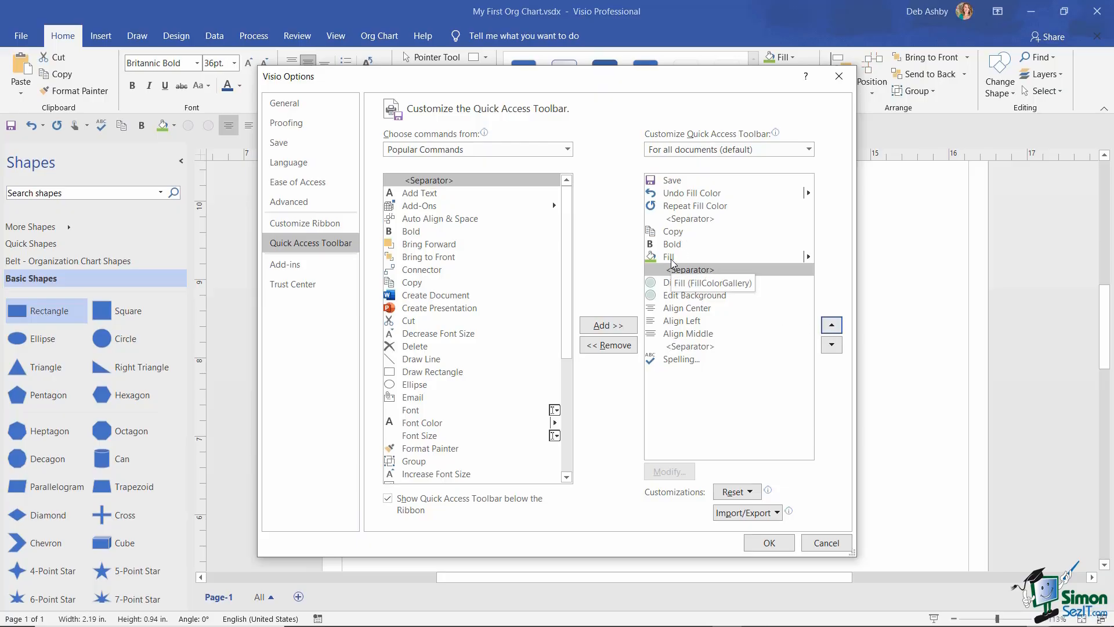
- Place a divider after Edit Background, add another after Align Middle, and confirm with OK
{"action": "left_click", "coordinate": [714, 346]}
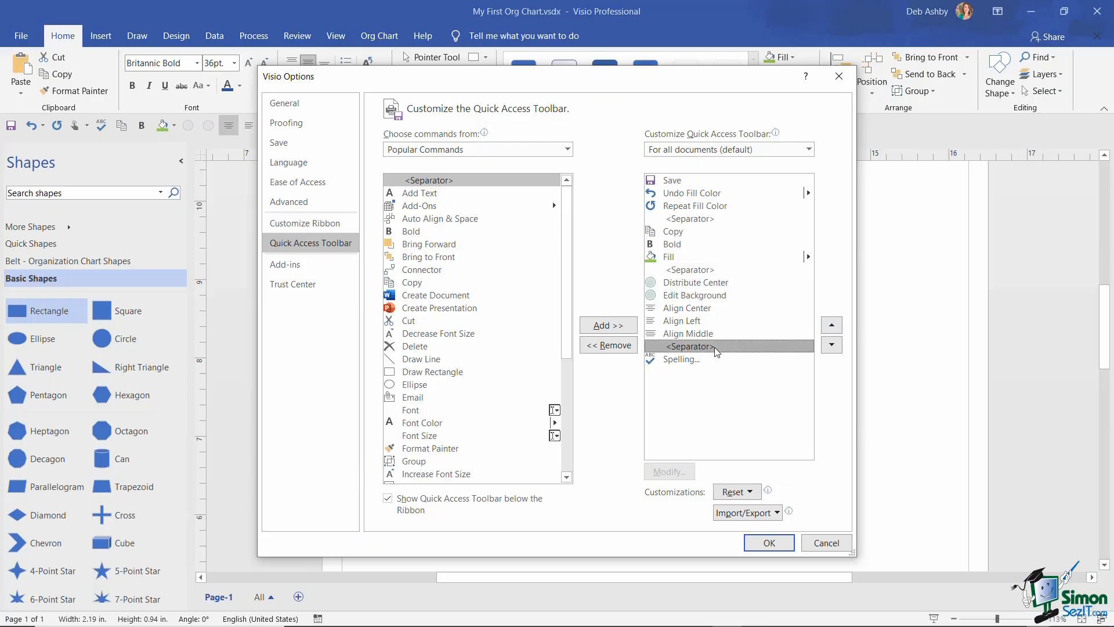
{"action": "left_click", "coordinate": [831, 327]}
{"action": "left_click", "coordinate": [832, 327]}
{"action": "left_click", "coordinate": [832, 327]}
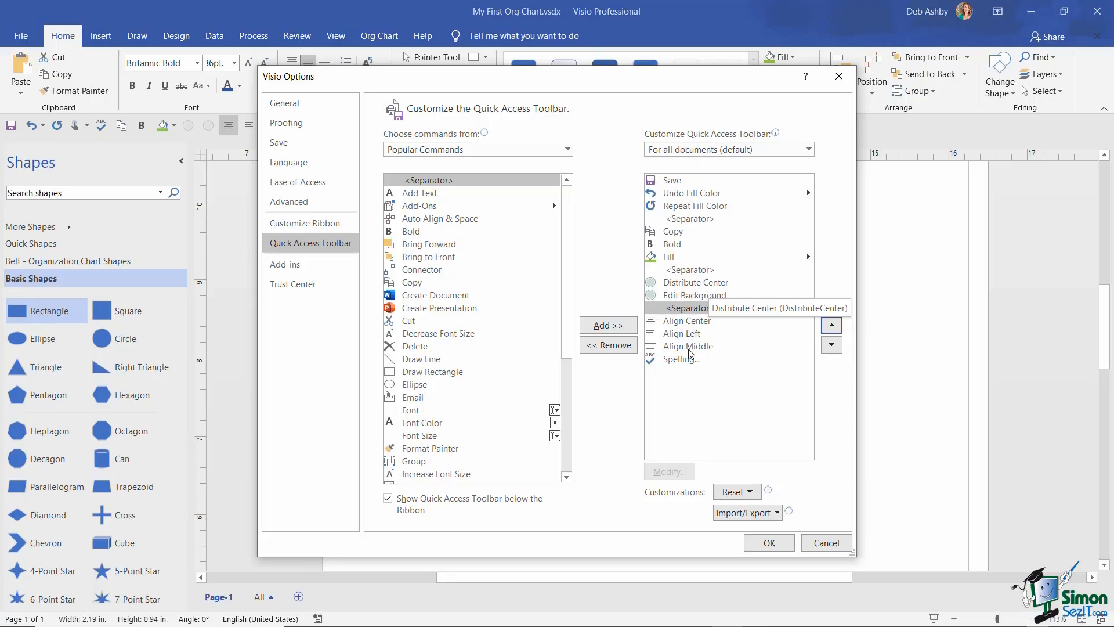
{"action": "left_click", "coordinate": [609, 326]}
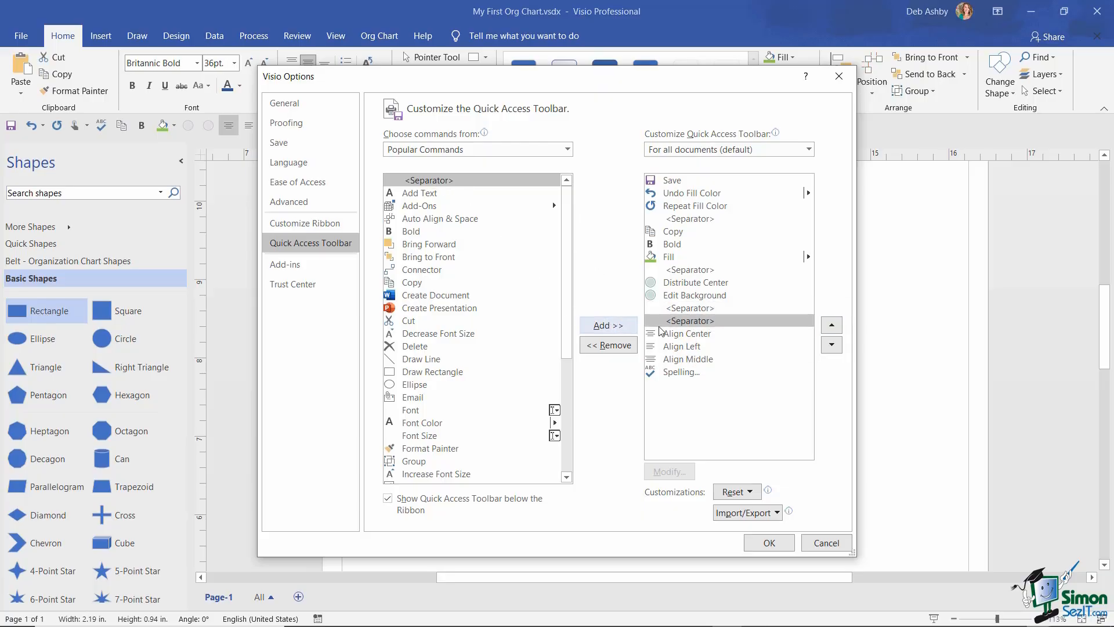
{"action": "left_click", "coordinate": [832, 345]}
{"action": "left_click", "coordinate": [831, 346]}
{"action": "left_click", "coordinate": [831, 346]}
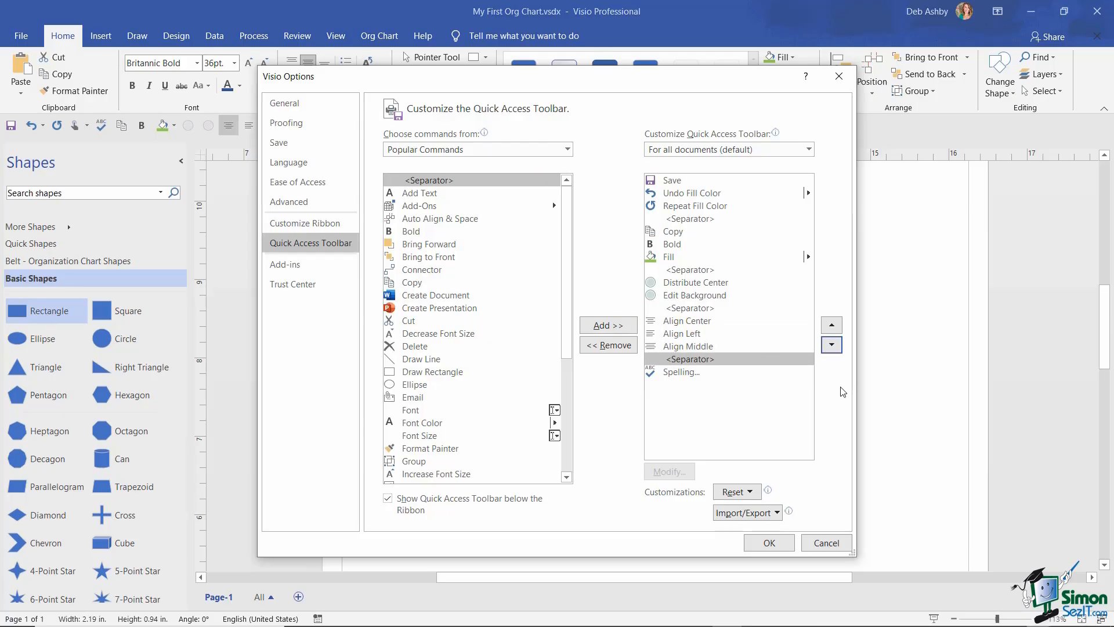
{"action": "left_click", "coordinate": [769, 543]}
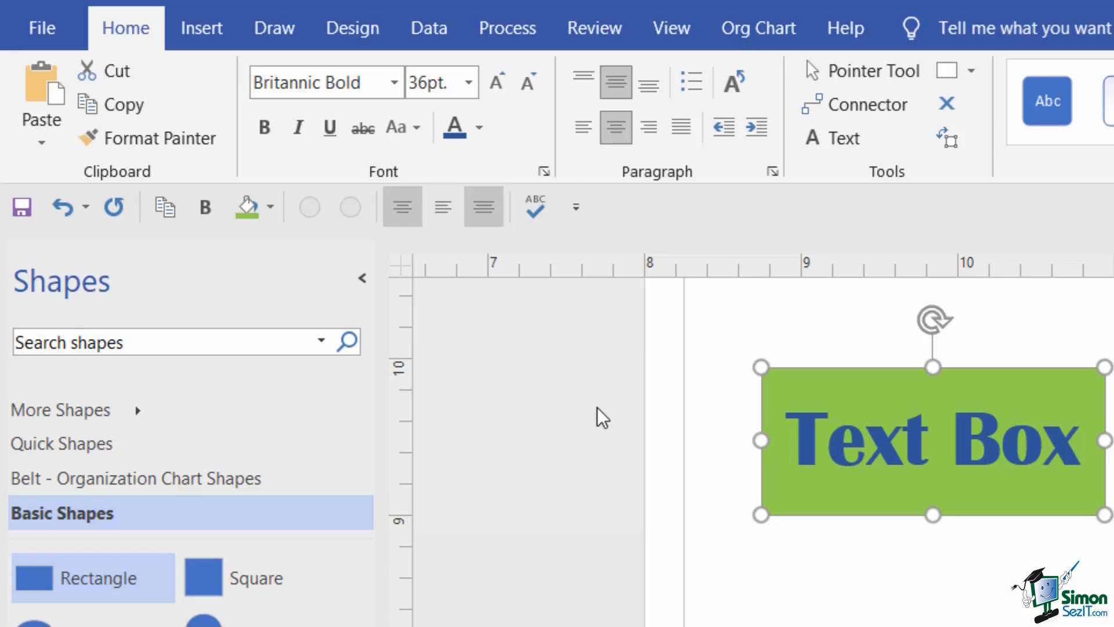
- Remove Distribute Center, Edit Background and one extra separator from the Quick Access Toolbar
{"action": "right_click", "coordinate": [311, 208]}
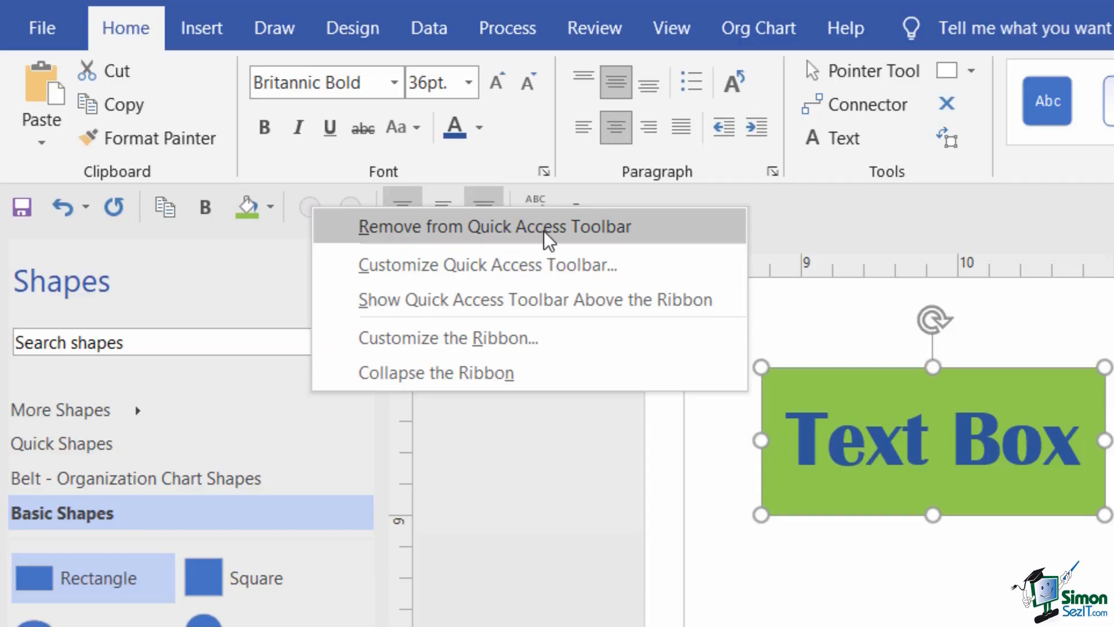
{"action": "left_click", "coordinate": [654, 231]}
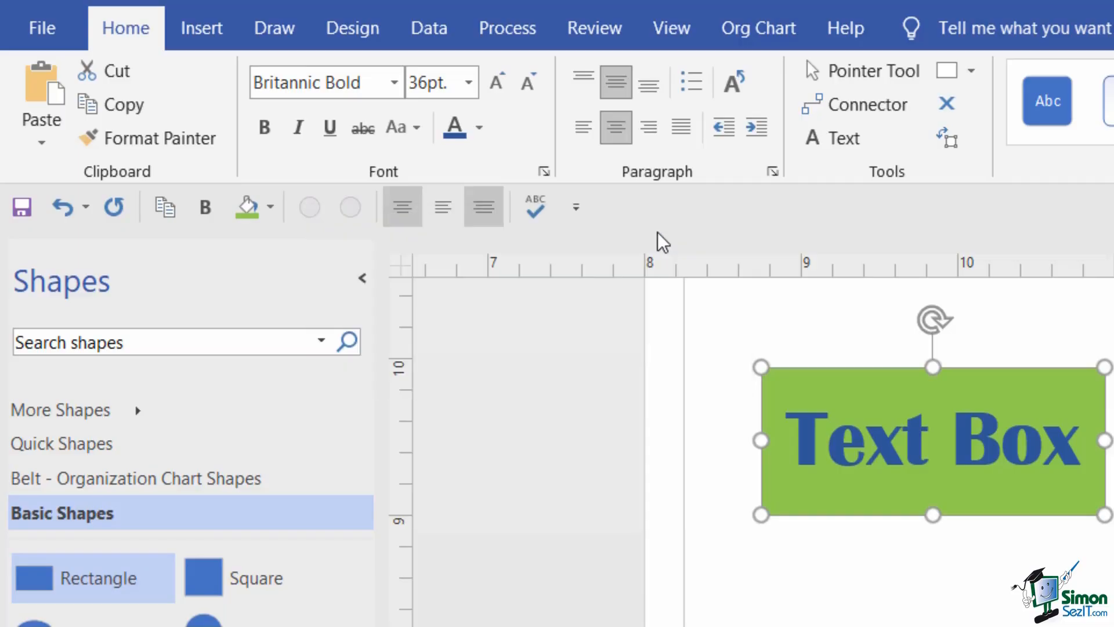
{"action": "right_click", "coordinate": [309, 209]}
{"action": "left_click", "coordinate": [418, 225]}
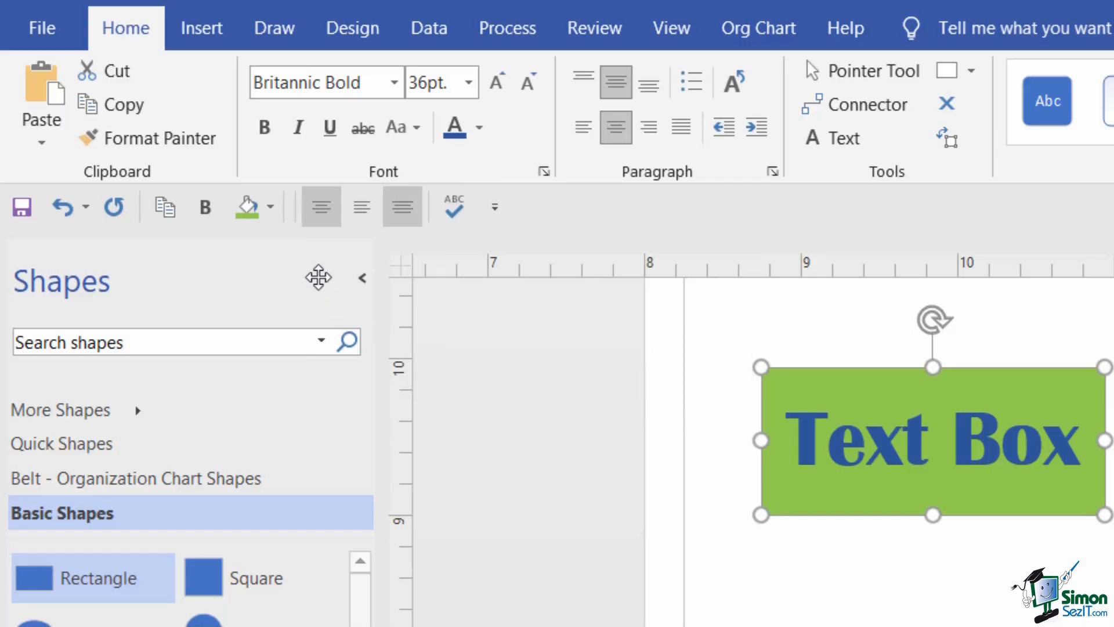
{"action": "right_click", "coordinate": [295, 211]}
{"action": "left_click", "coordinate": [351, 237]}
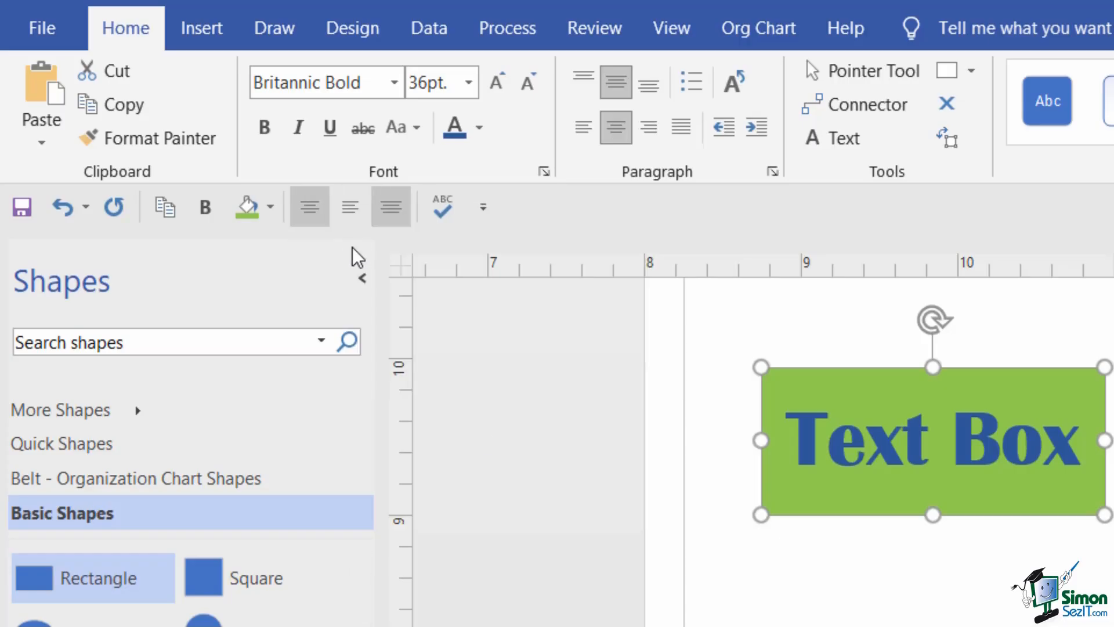
{"action": "left_click", "coordinate": [793, 459]}
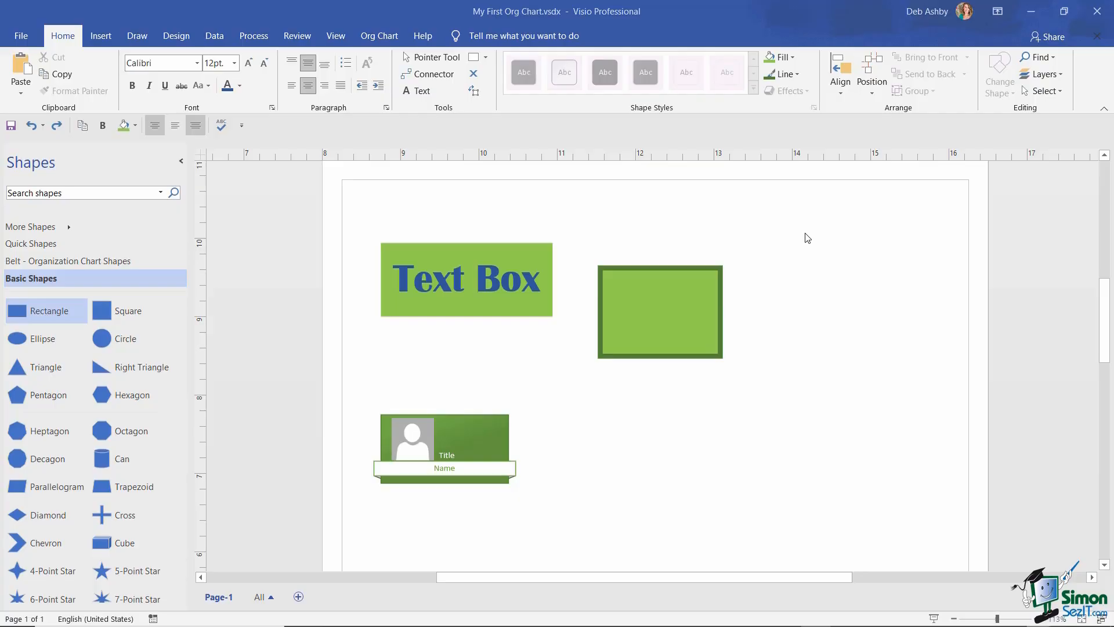
{"action": "left_click", "coordinate": [473, 250]}
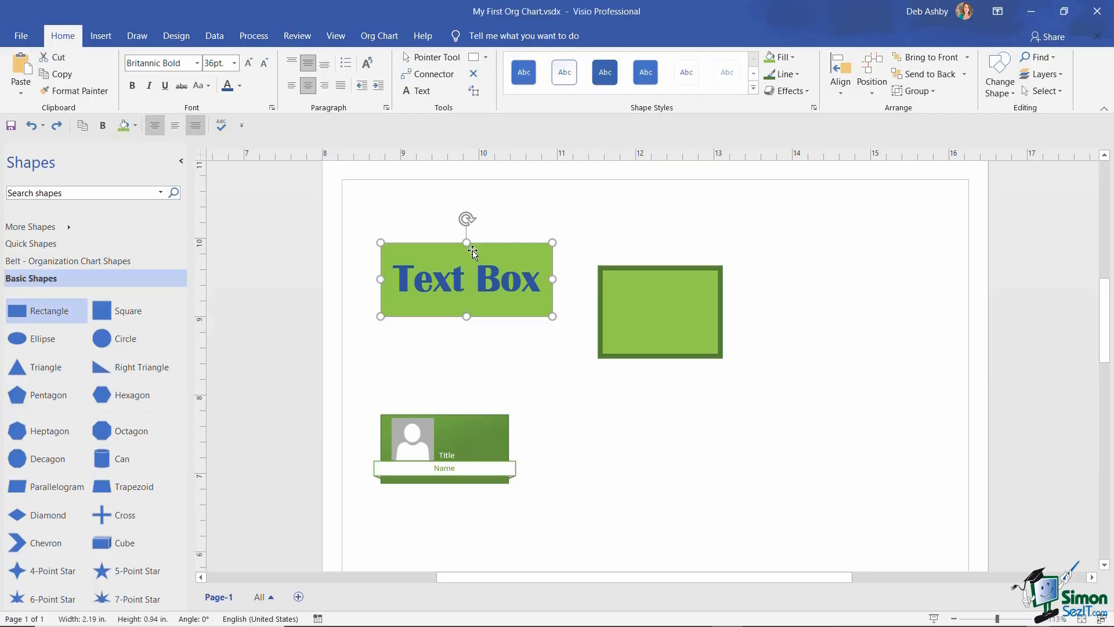
{"action": "right_click", "coordinate": [510, 253]}
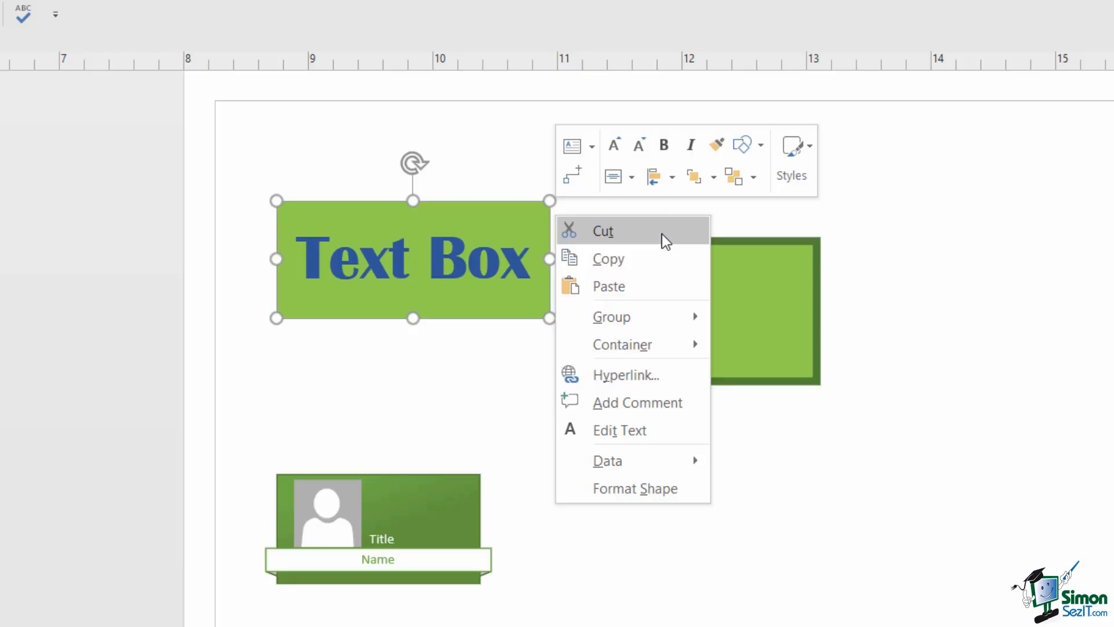
{"action": "mouse_move", "coordinate": [654, 467]}
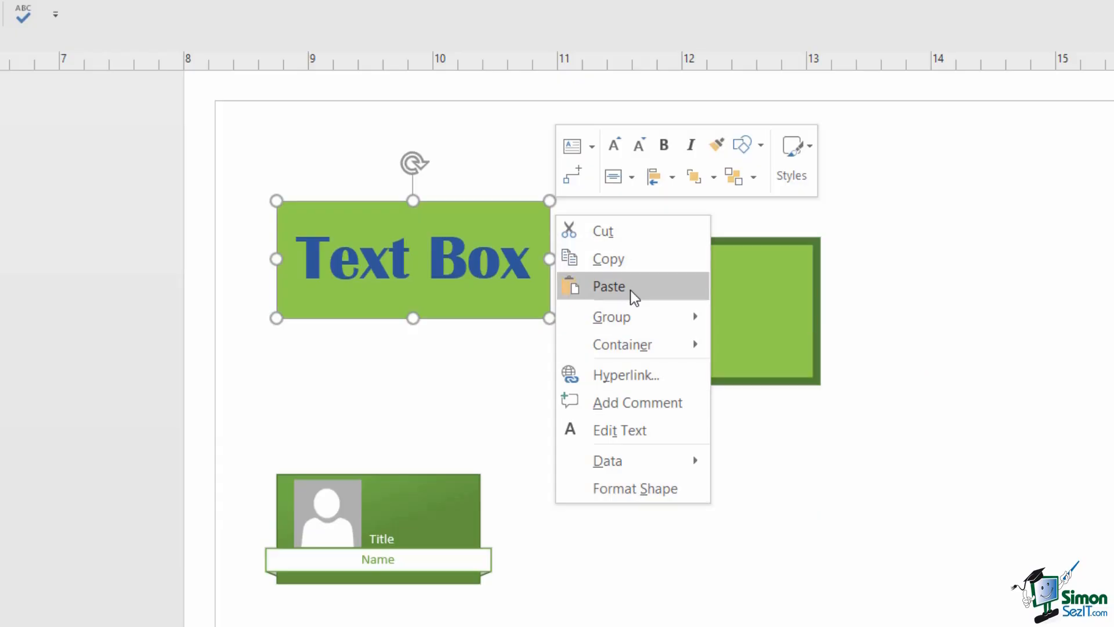
{"action": "mouse_move", "coordinate": [629, 323]}
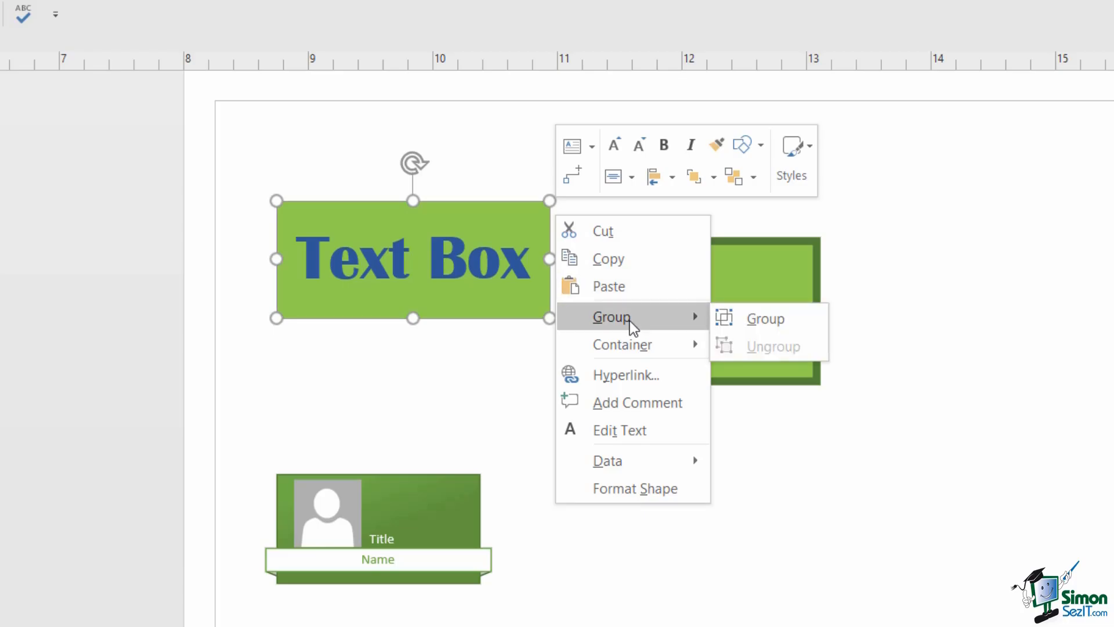
{"action": "mouse_move", "coordinate": [630, 350]}
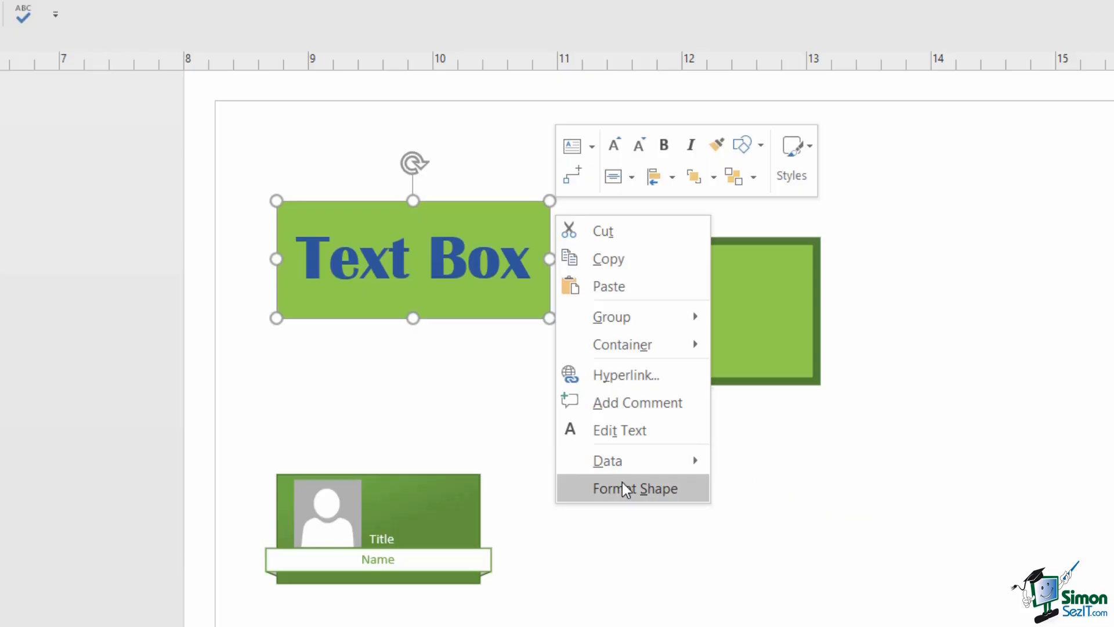
{"action": "key", "text": "Escape"}
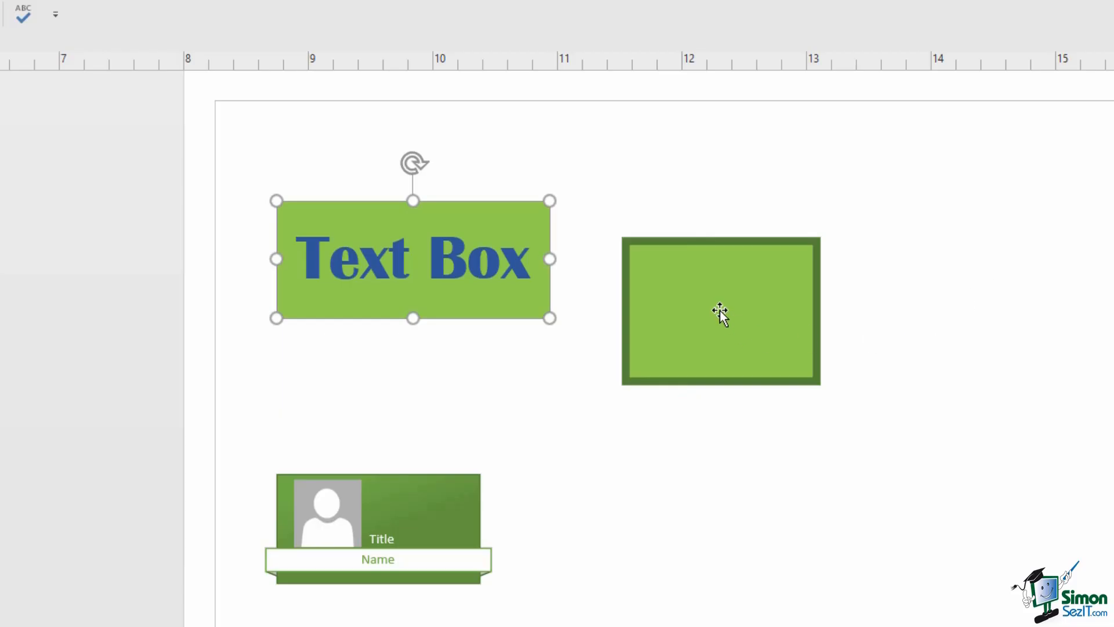
{"action": "left_click", "coordinate": [715, 285]}
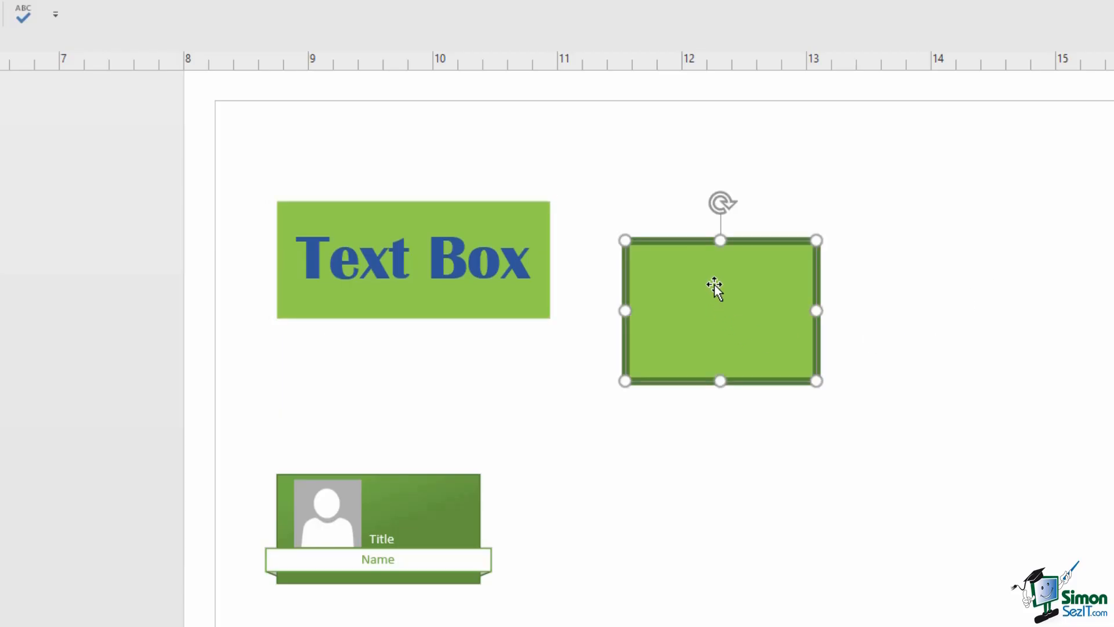
{"action": "right_click", "coordinate": [715, 284]}
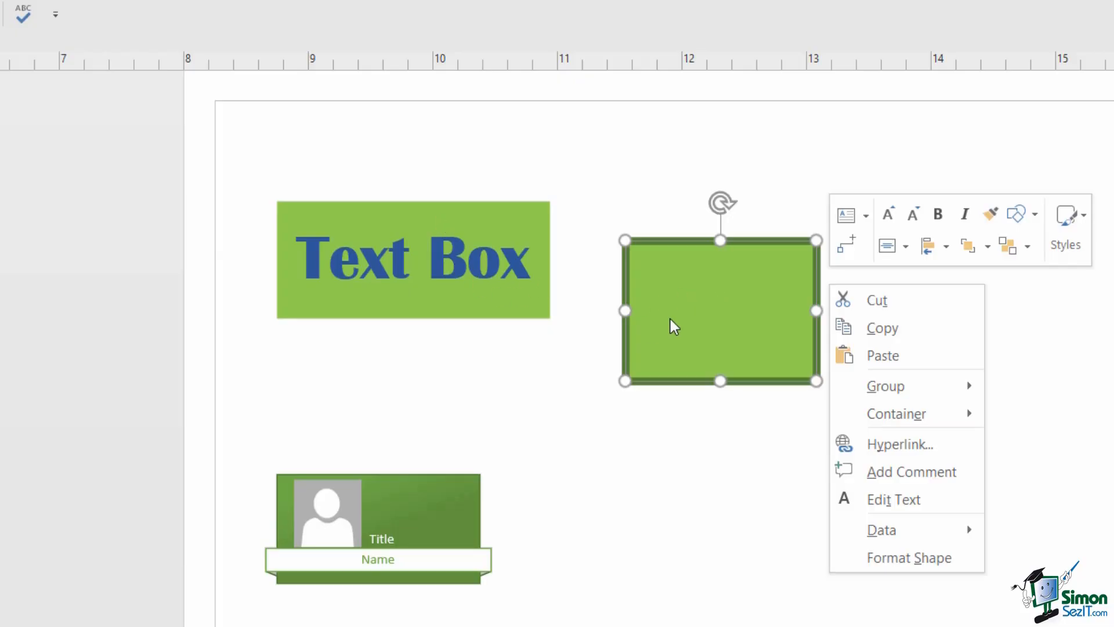
{"action": "left_click", "coordinate": [617, 336]}
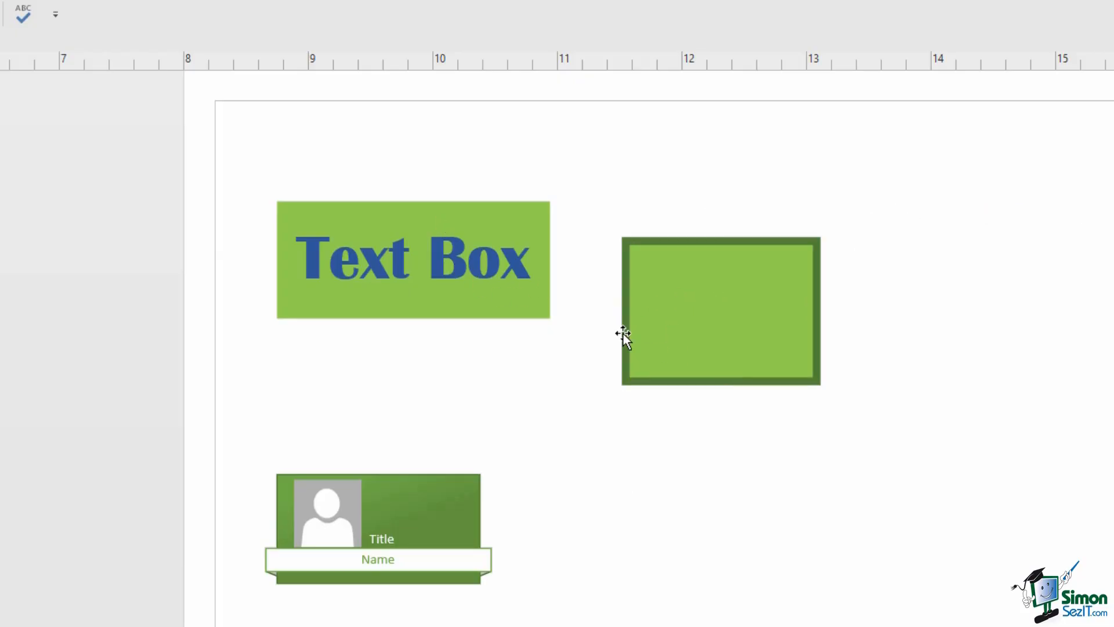
{"action": "left_click", "coordinate": [437, 494]}
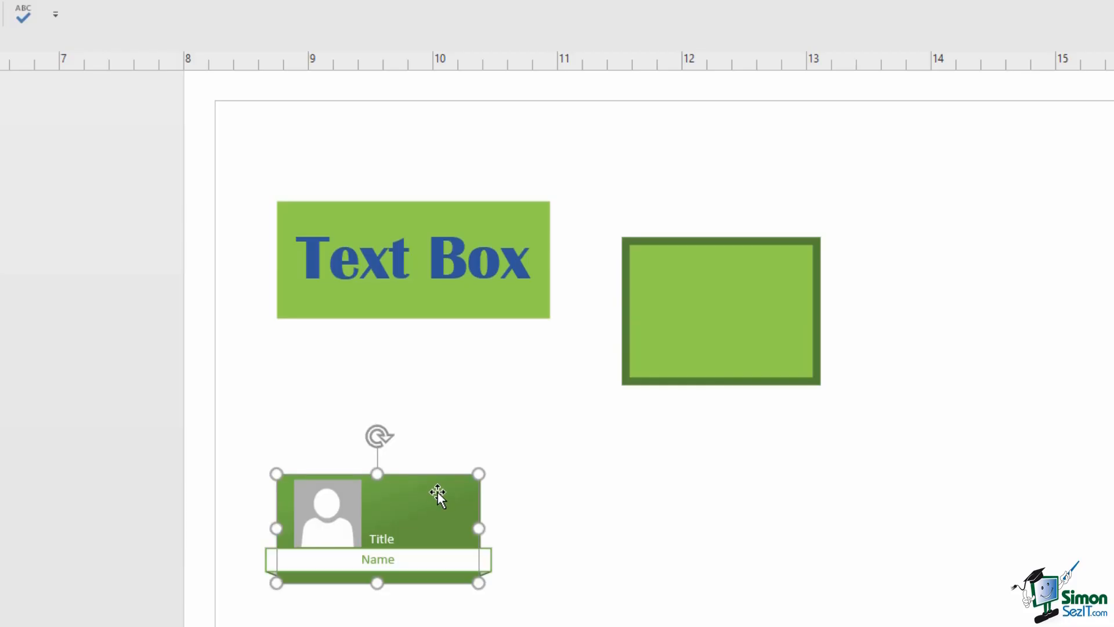
{"action": "right_click", "coordinate": [438, 492]}
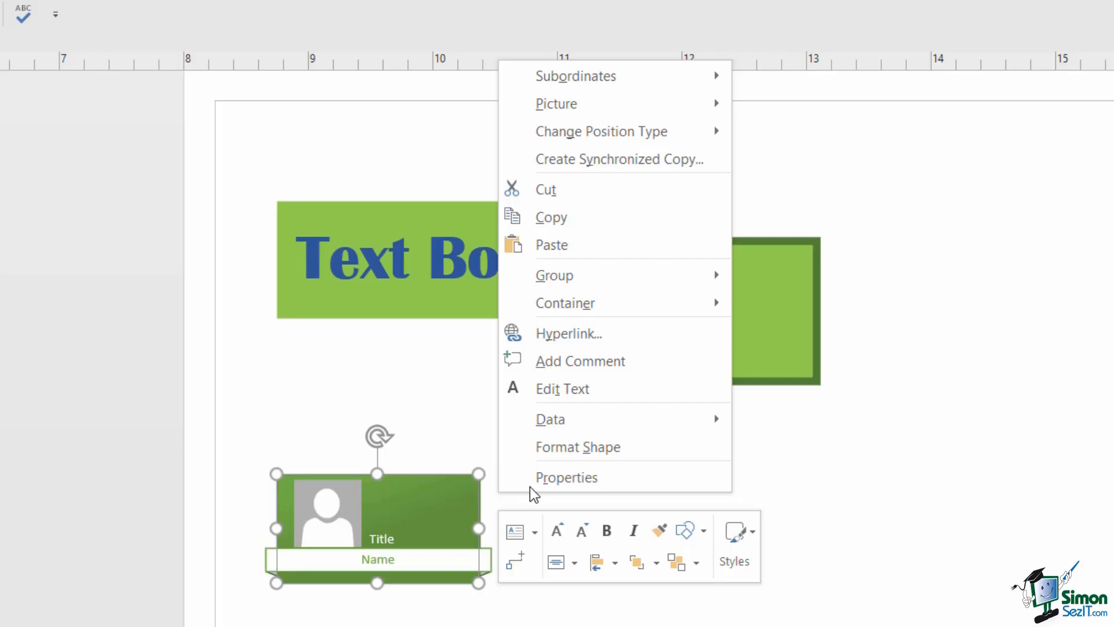
{"action": "mouse_move", "coordinate": [616, 82]}
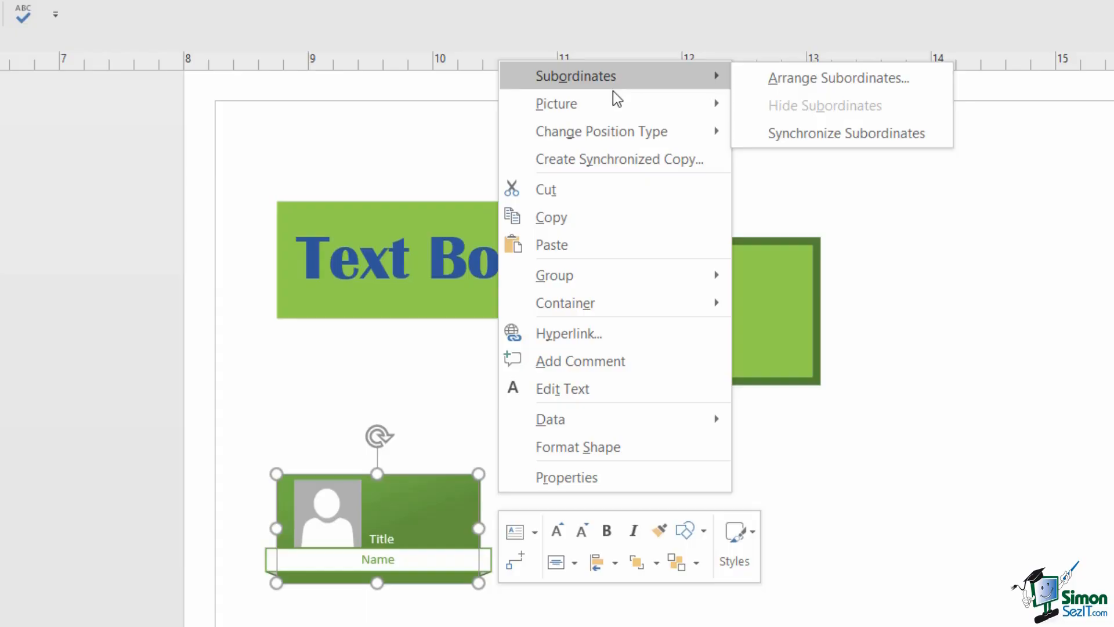
{"action": "left_click", "coordinate": [952, 320]}
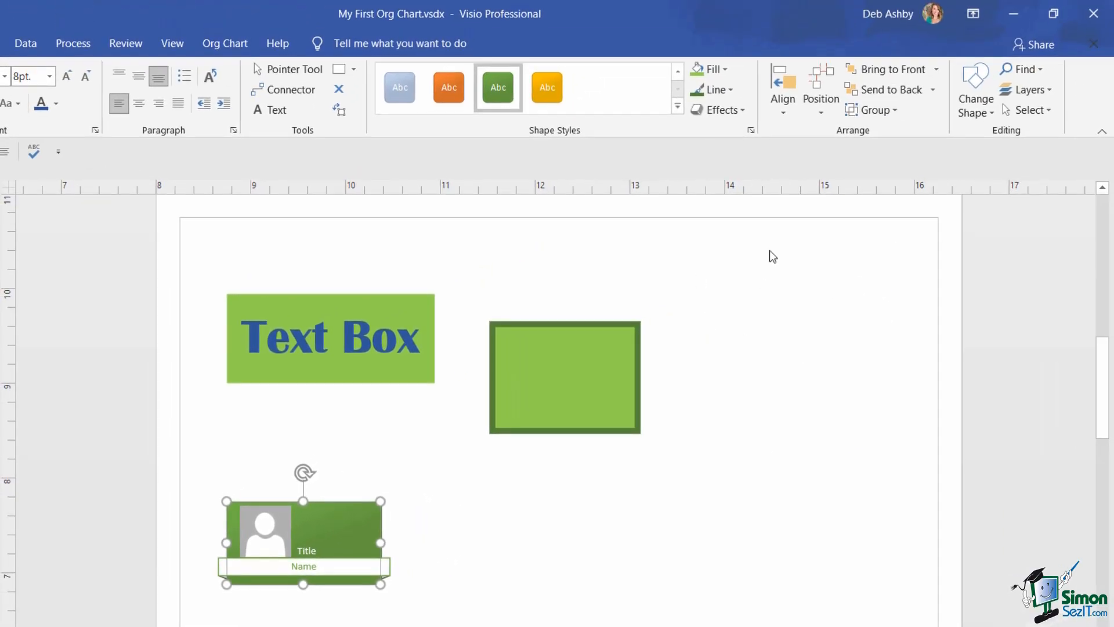
{"action": "right_click", "coordinate": [749, 279]}
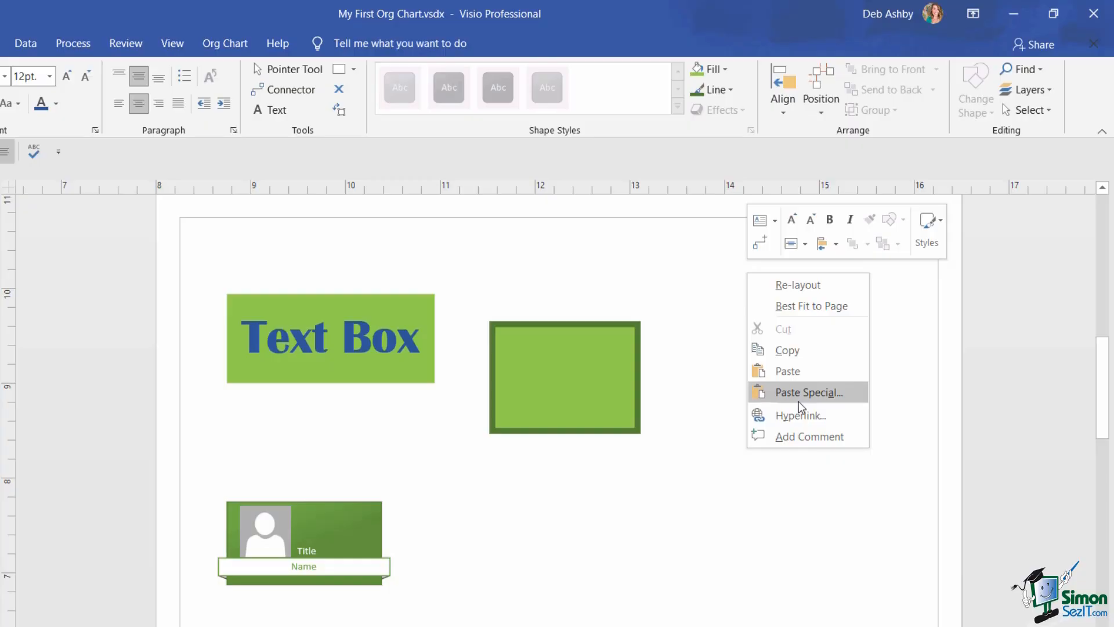
{"action": "left_click", "coordinate": [720, 292]}
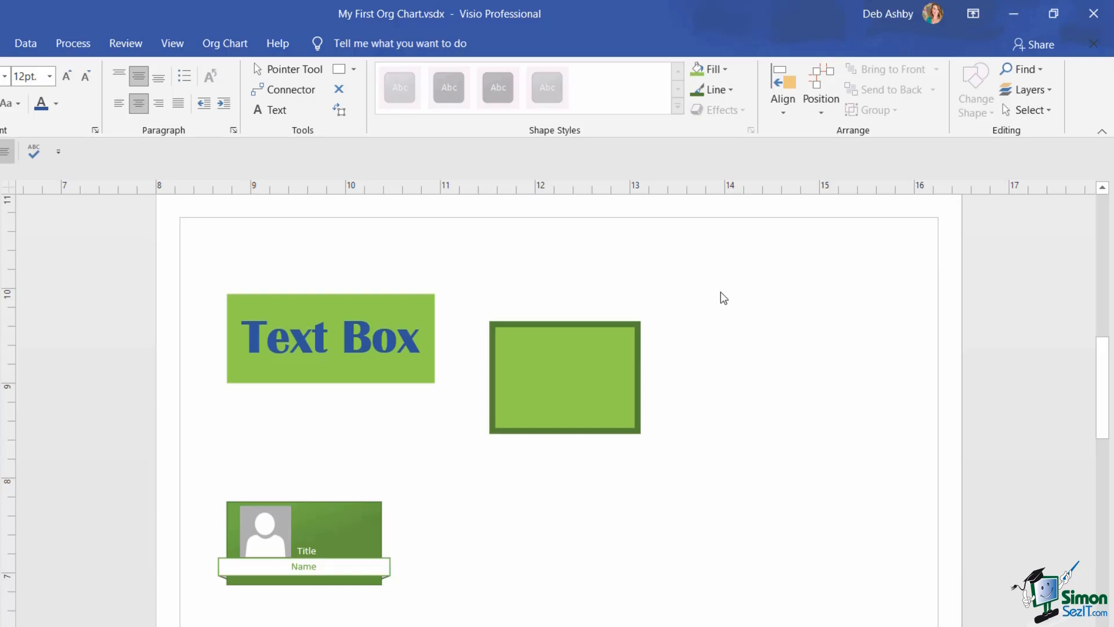
{"action": "left_click", "coordinate": [543, 355]}
{"action": "right_click", "coordinate": [544, 354]}
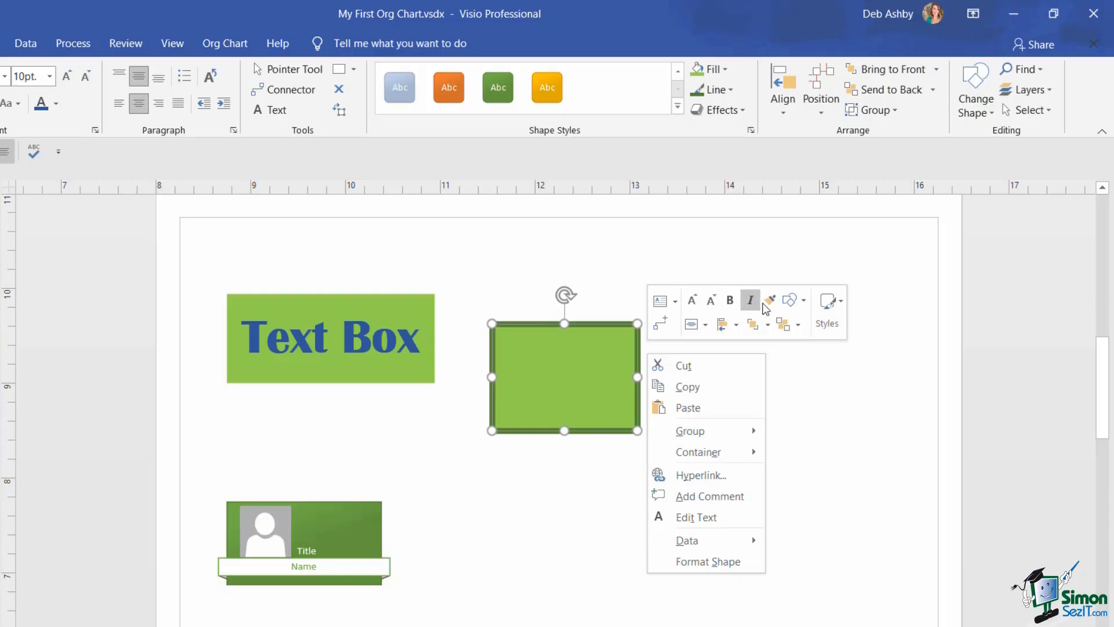
{"action": "left_click", "coordinate": [806, 301]}
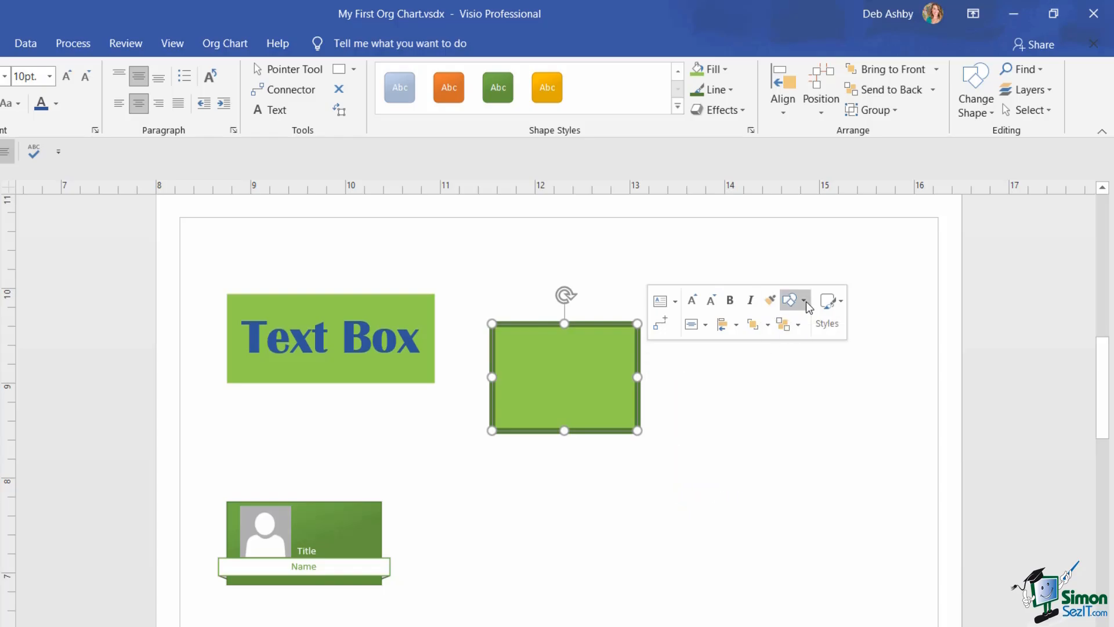
{"action": "left_click", "coordinate": [806, 301]}
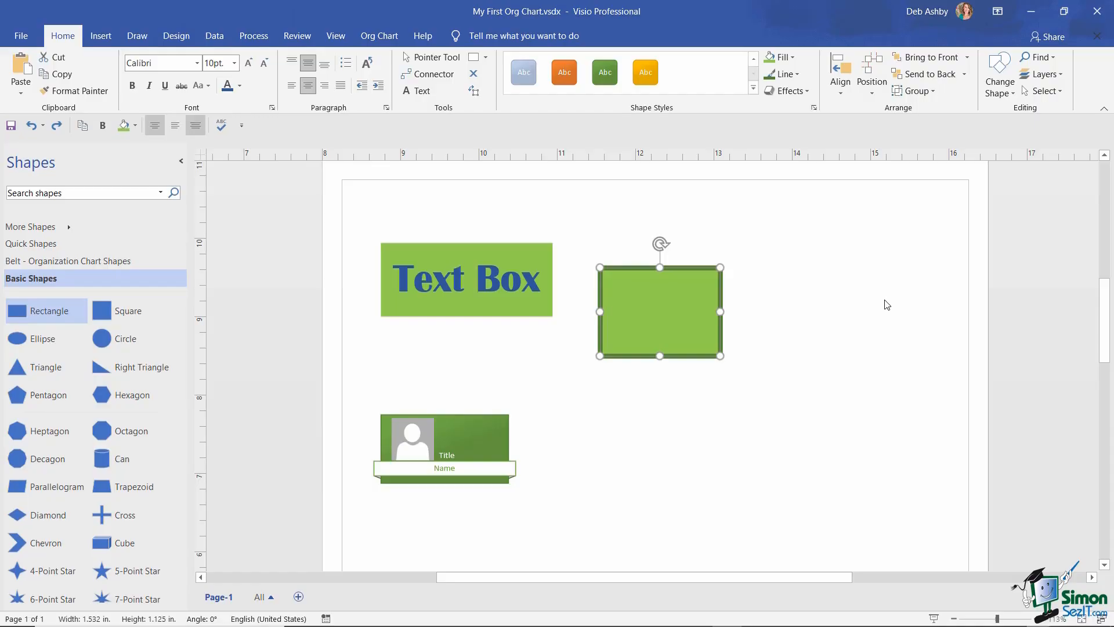
- Uncheck 'Show Mini Toolbar on selection' in the General options and apply it
{"action": "left_click", "coordinate": [21, 35]}
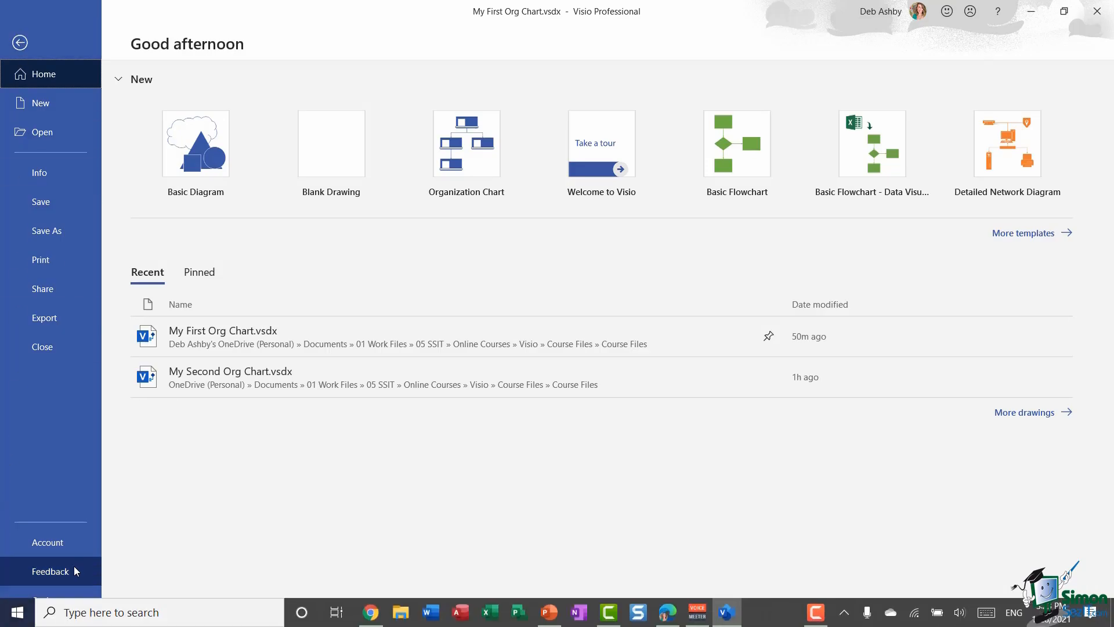
{"action": "left_click", "coordinate": [65, 597]}
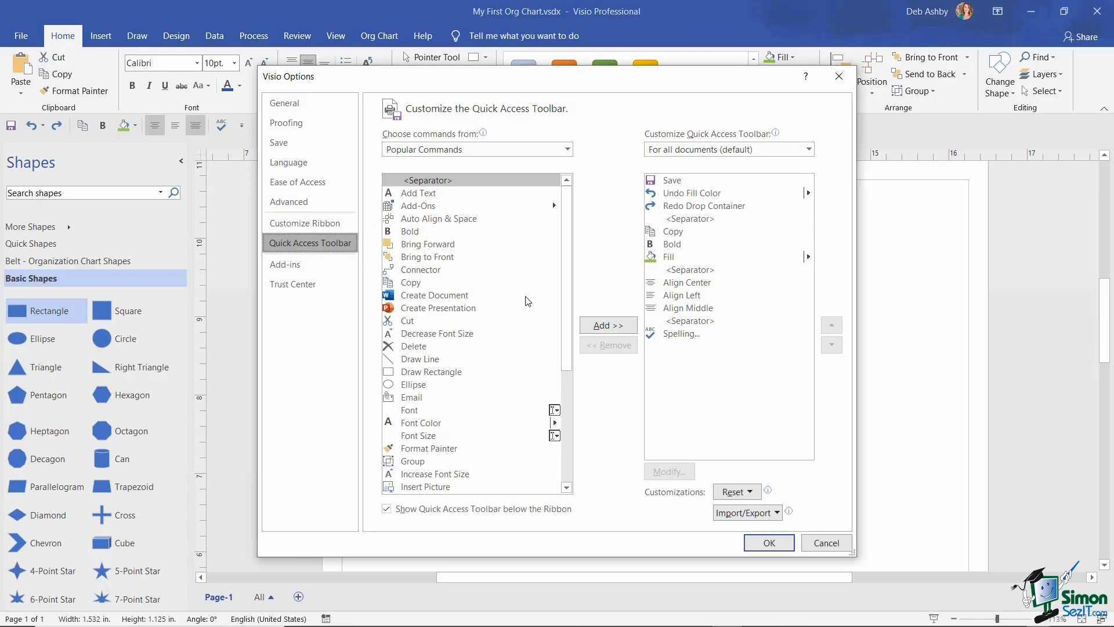
{"action": "left_click", "coordinate": [287, 104]}
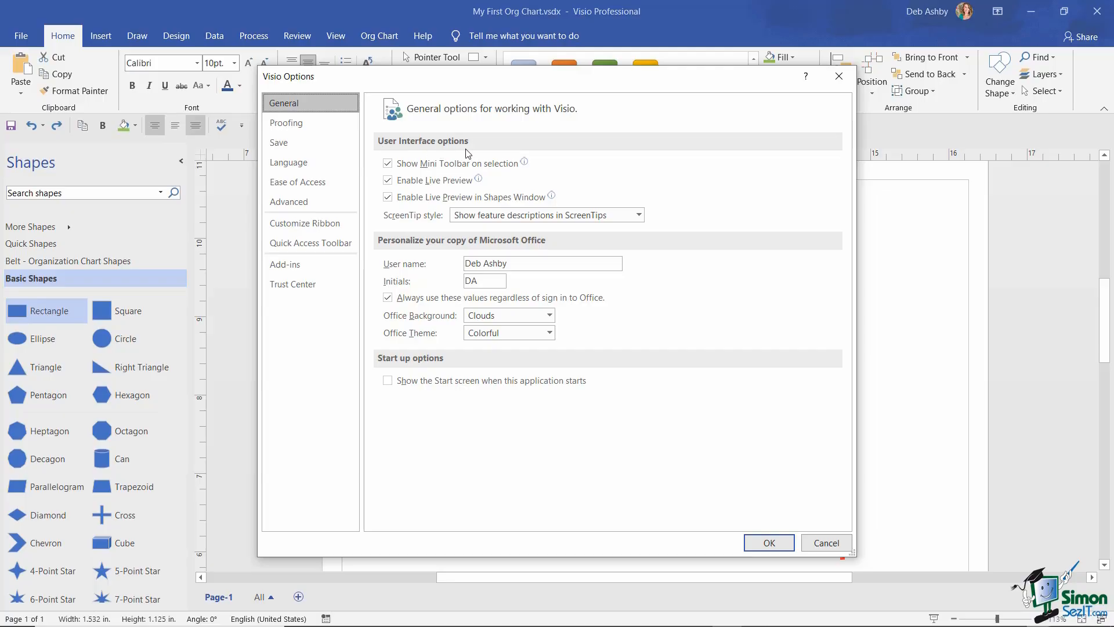
{"action": "mouse_move", "coordinate": [469, 168]}
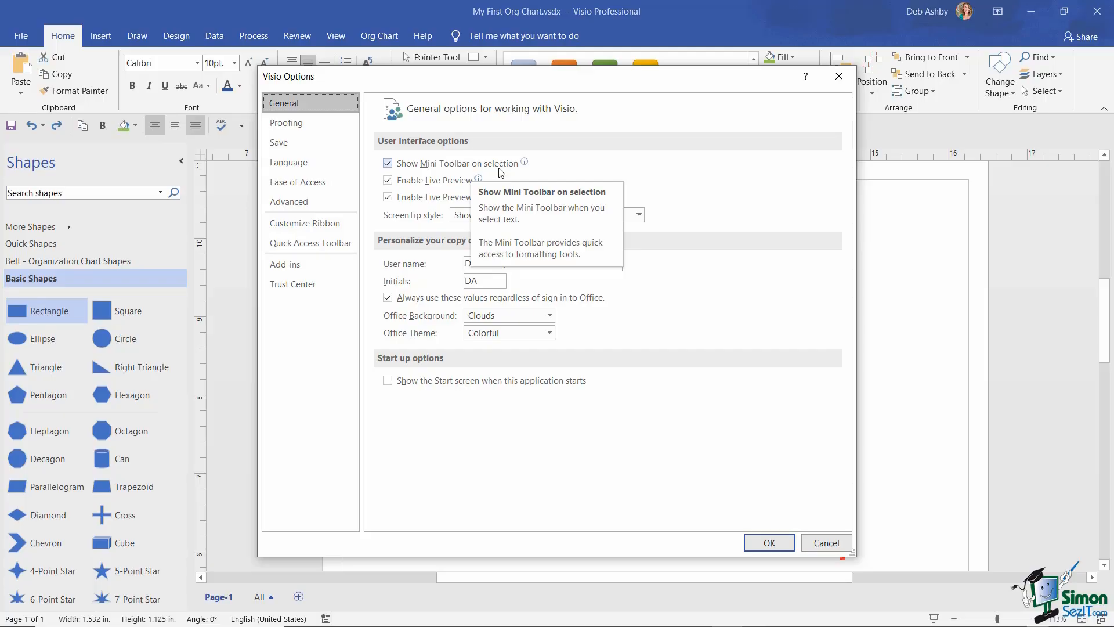
{"action": "left_click", "coordinate": [408, 163]}
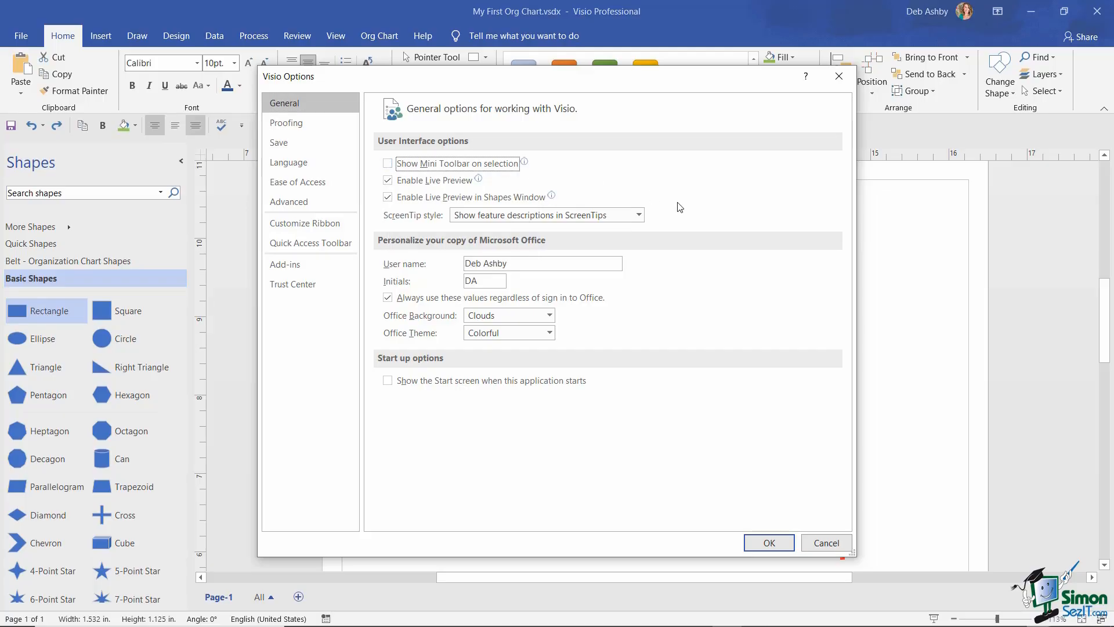
{"action": "left_click", "coordinate": [774, 548]}
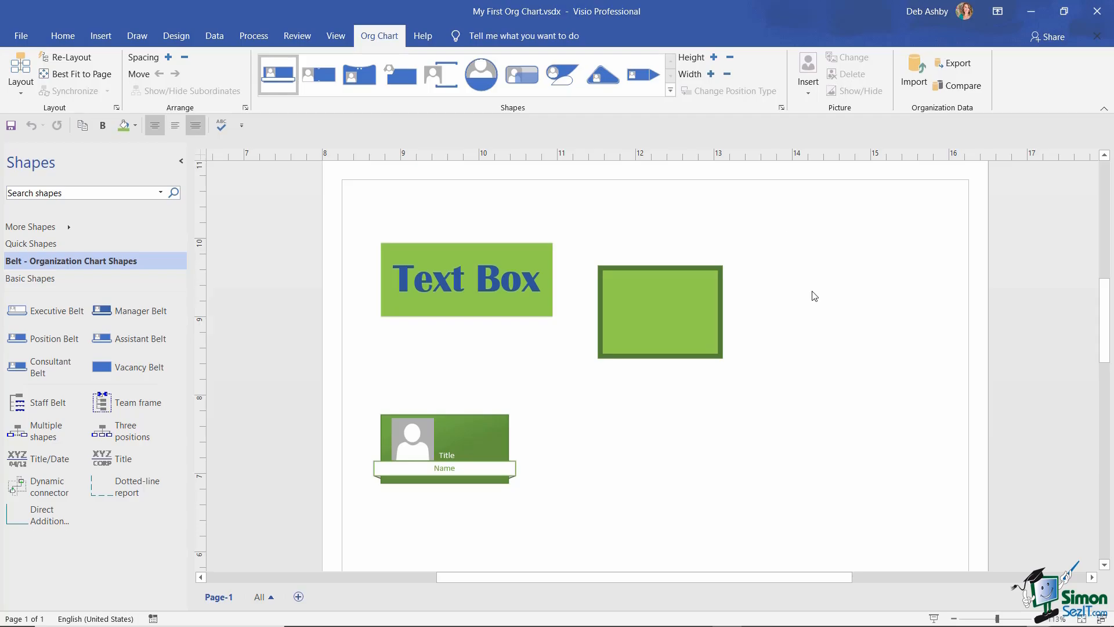
- Insert a Notch-style container and drag it to the page's lower right
{"action": "left_click", "coordinate": [101, 37]}
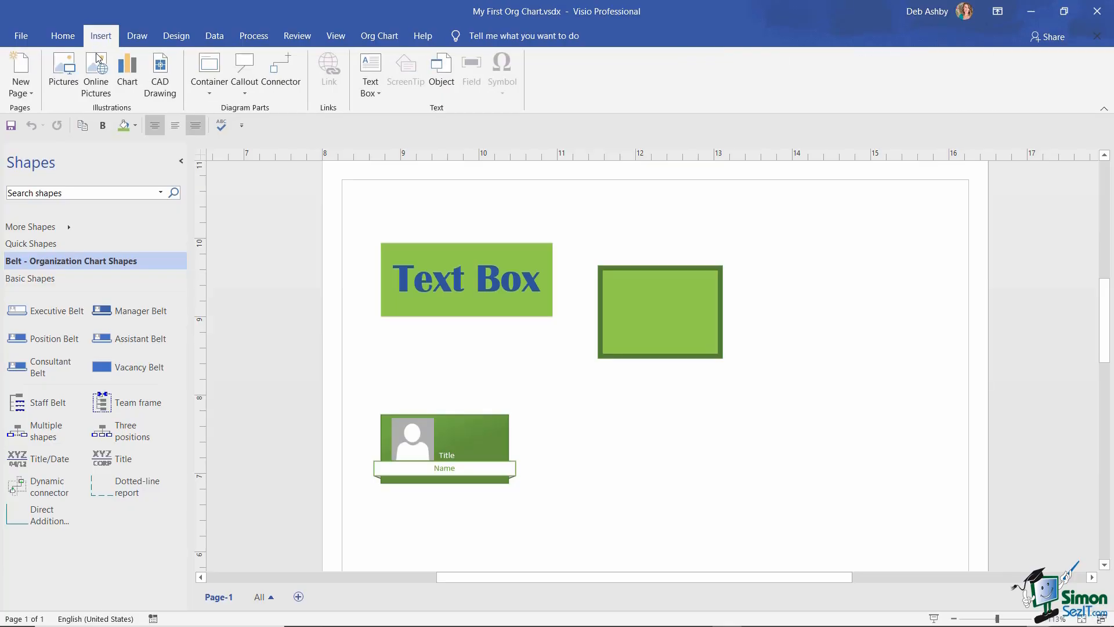
{"action": "left_click", "coordinate": [210, 91]}
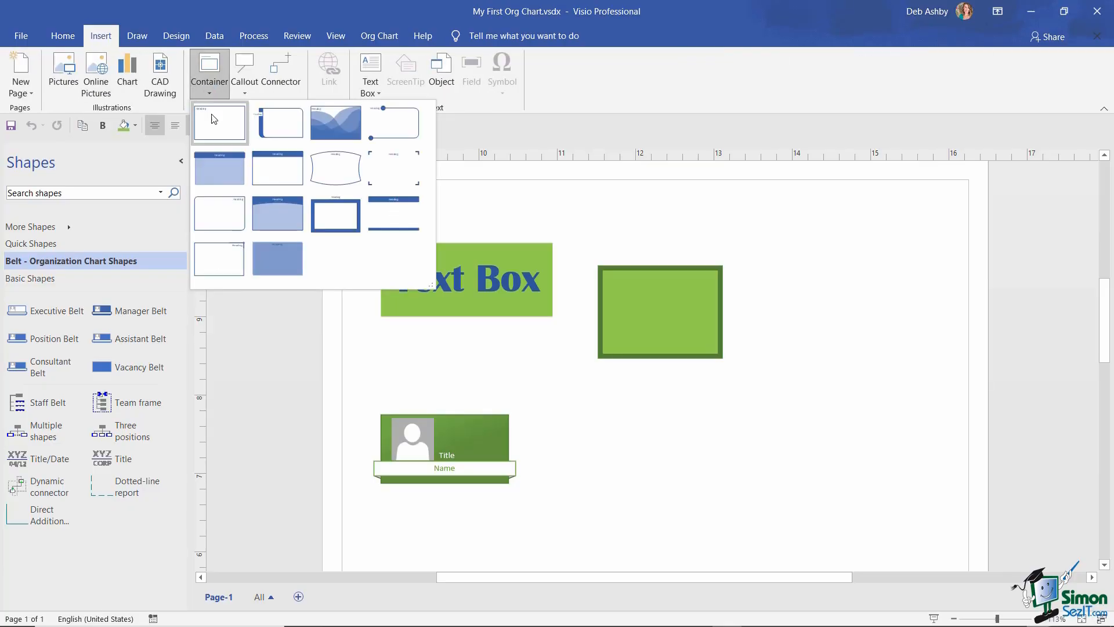
{"action": "left_click", "coordinate": [279, 131]}
{"action": "left_click_drag", "start_coordinate": [738, 292], "coordinate": [900, 381]}
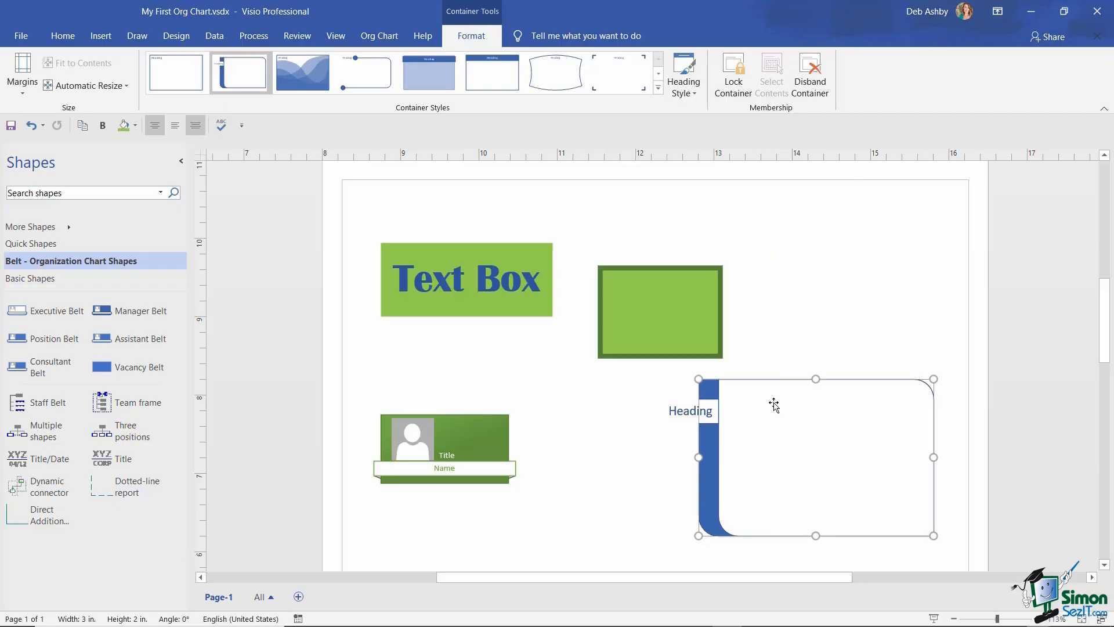
{"action": "left_click", "coordinate": [838, 258]}
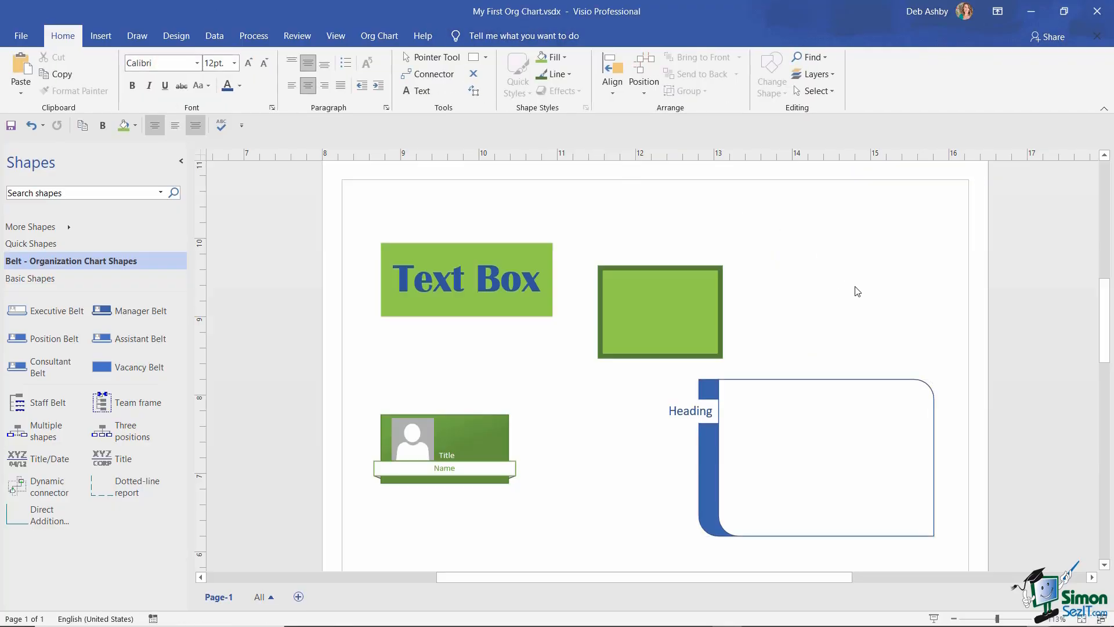
{"action": "left_click", "coordinate": [639, 300]}
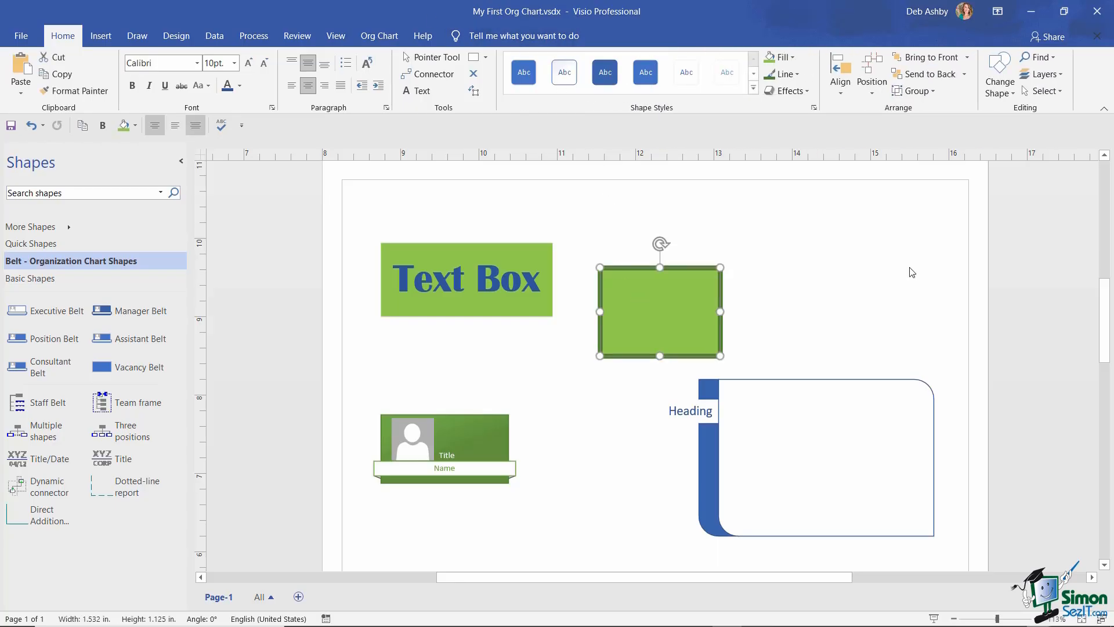
{"action": "left_click", "coordinate": [832, 383]}
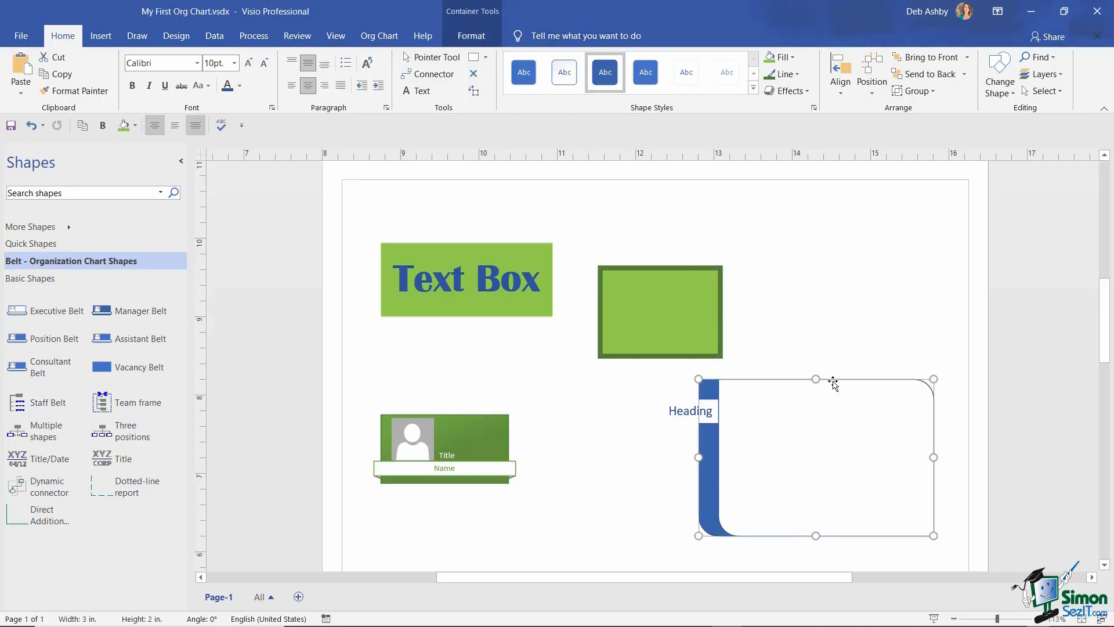
{"action": "left_click", "coordinate": [471, 36]}
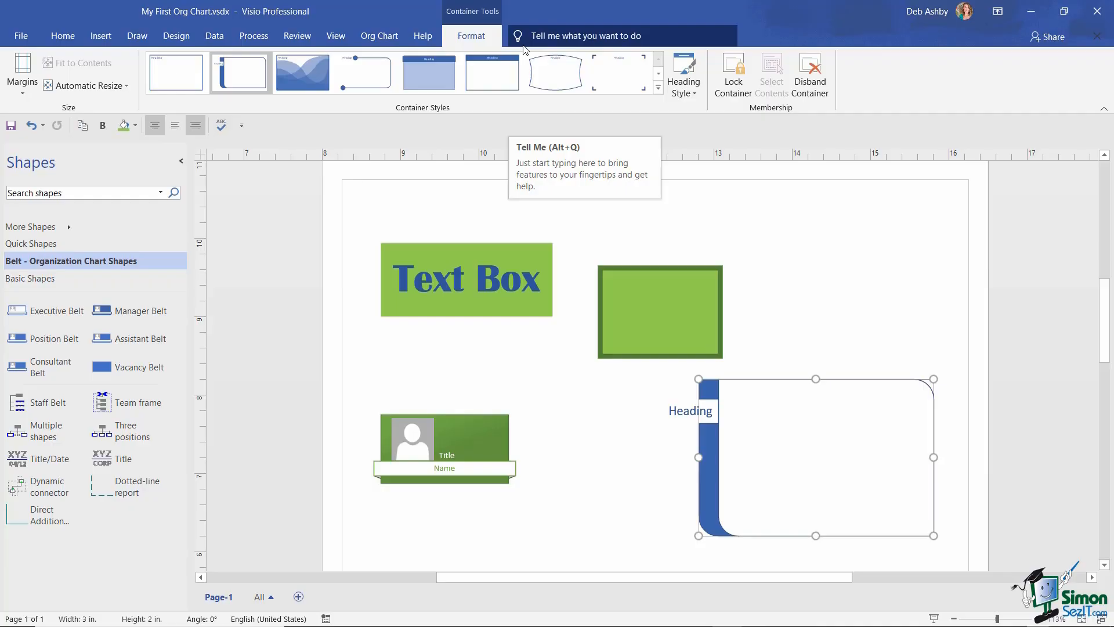
{"action": "left_click", "coordinate": [822, 251]}
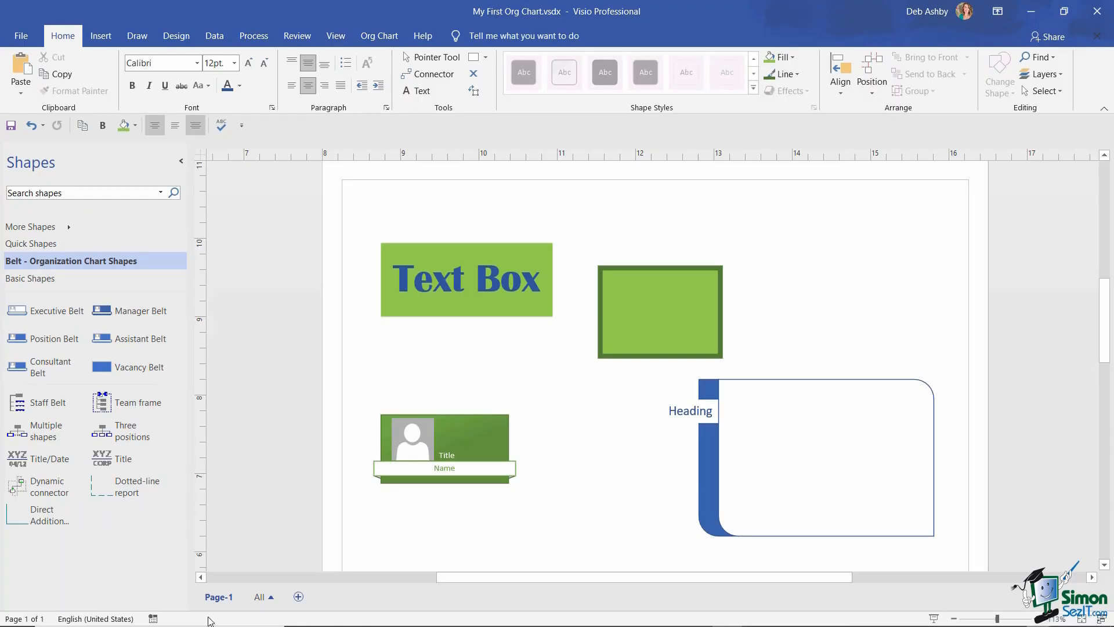
{"action": "right_click", "coordinate": [210, 620]}
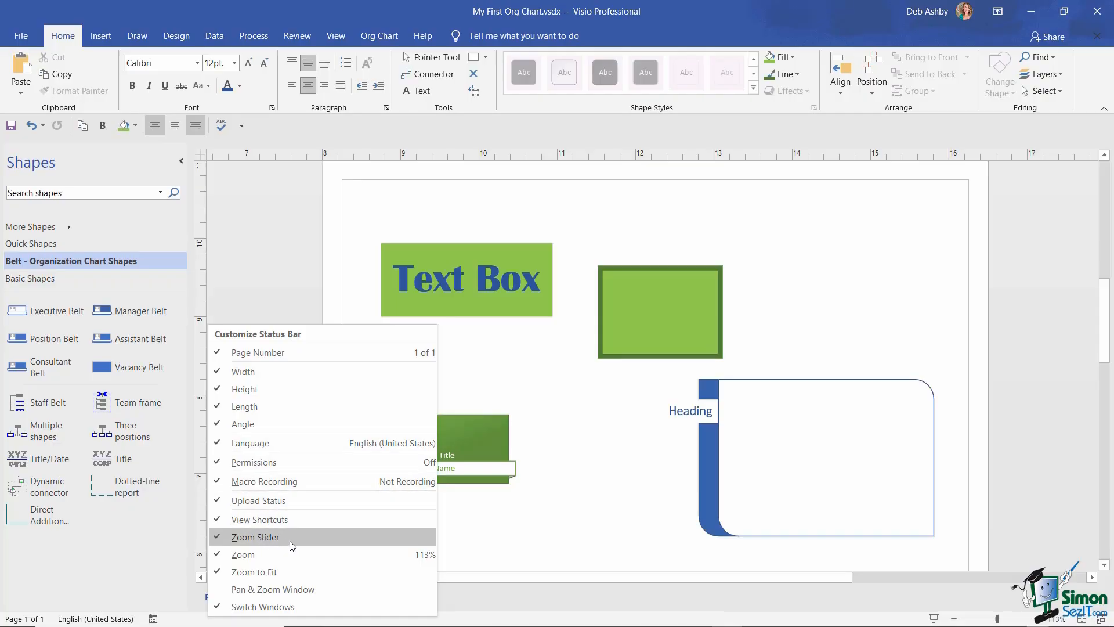
{"action": "left_click", "coordinate": [219, 539]}
{"action": "left_click", "coordinate": [219, 541]}
{"action": "left_click", "coordinate": [843, 286]}
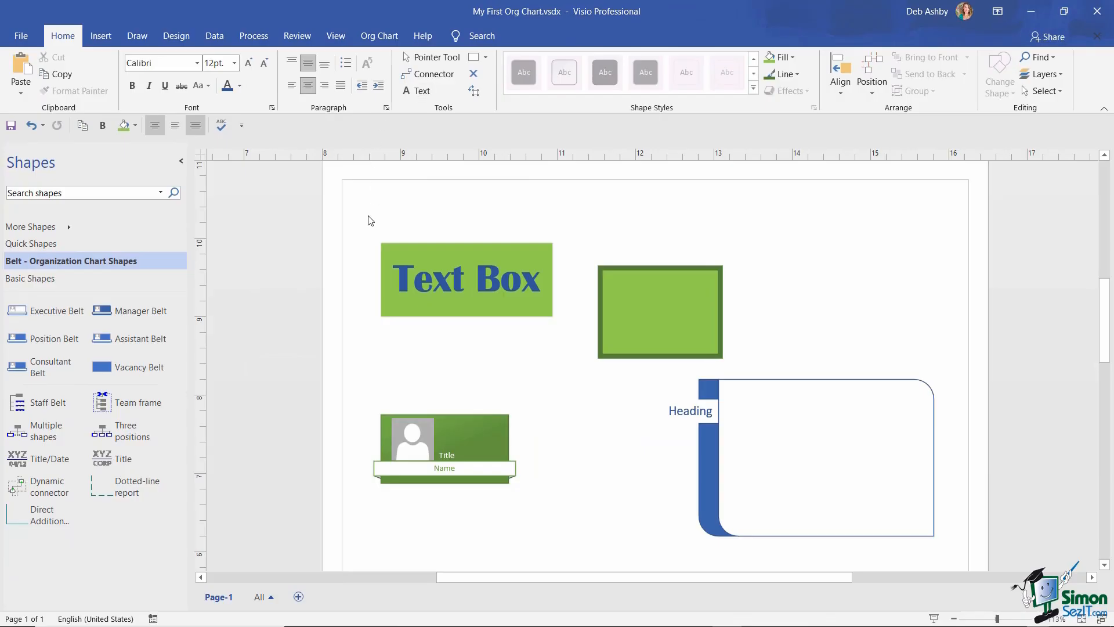
- Open Visio Options, look at the ScreenTip style choices without changing them, then cancel
{"action": "left_click", "coordinate": [21, 37]}
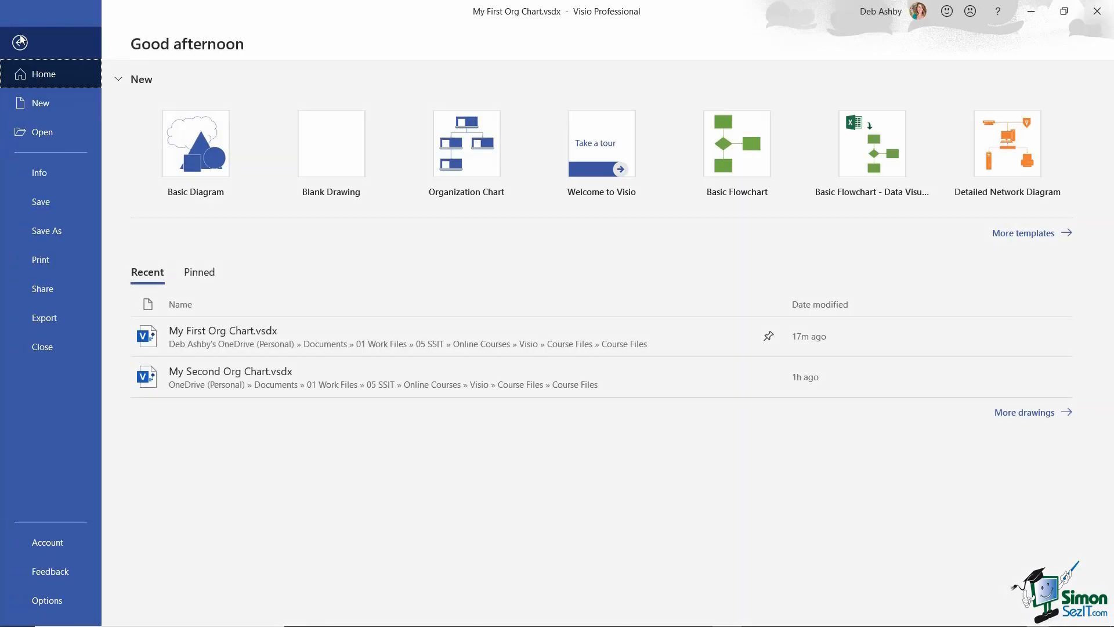
{"action": "left_click", "coordinate": [42, 604]}
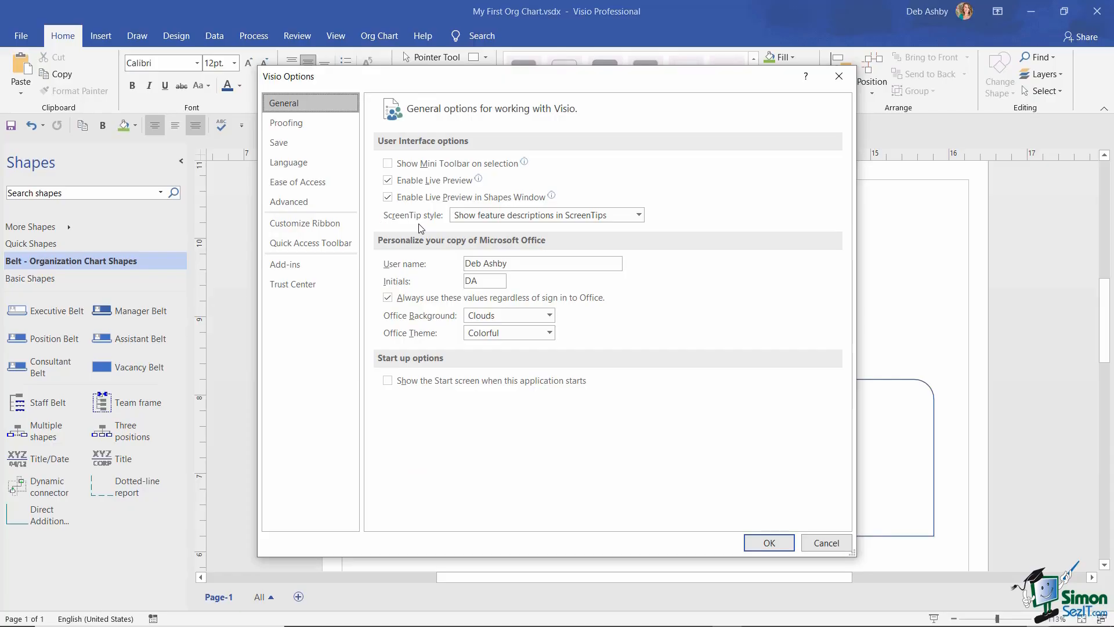
{"action": "left_click", "coordinate": [639, 214]}
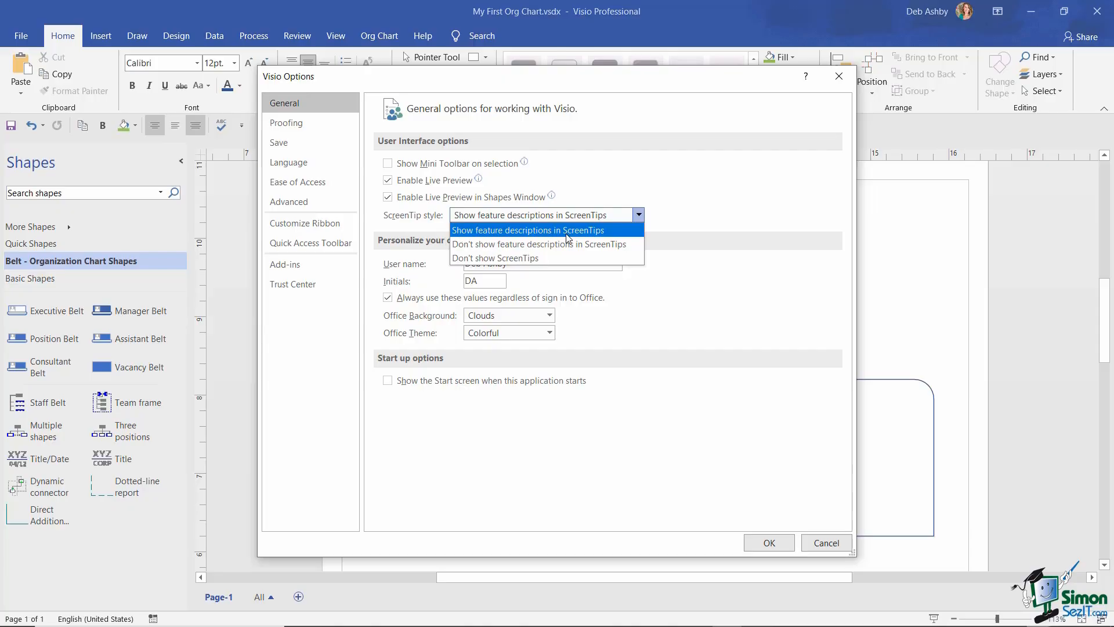
{"action": "left_click", "coordinate": [734, 195]}
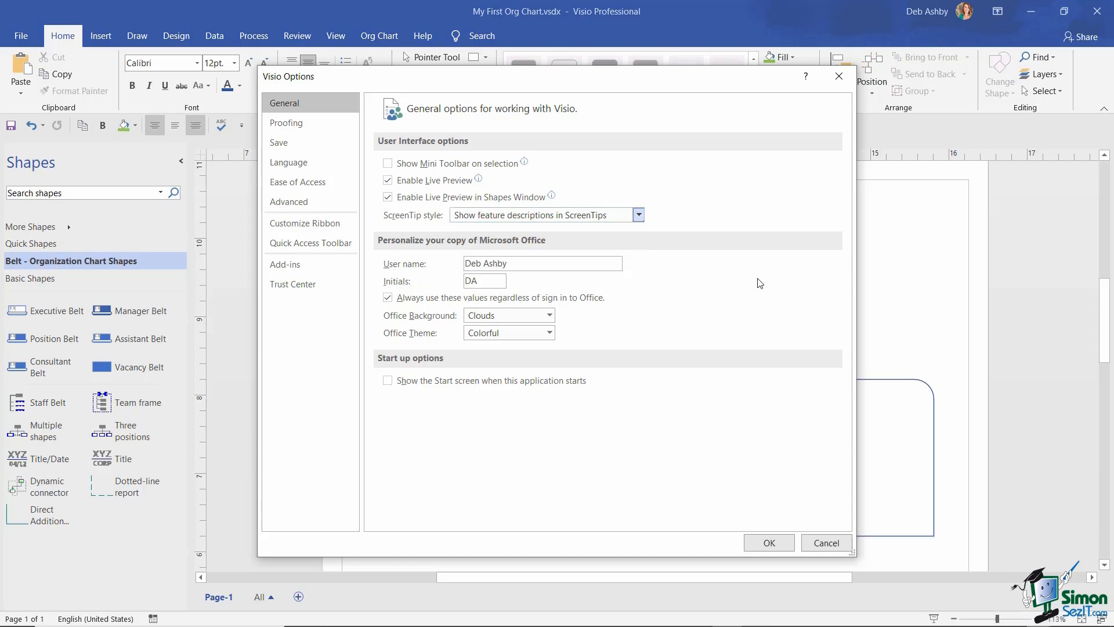
{"action": "left_click", "coordinate": [828, 543]}
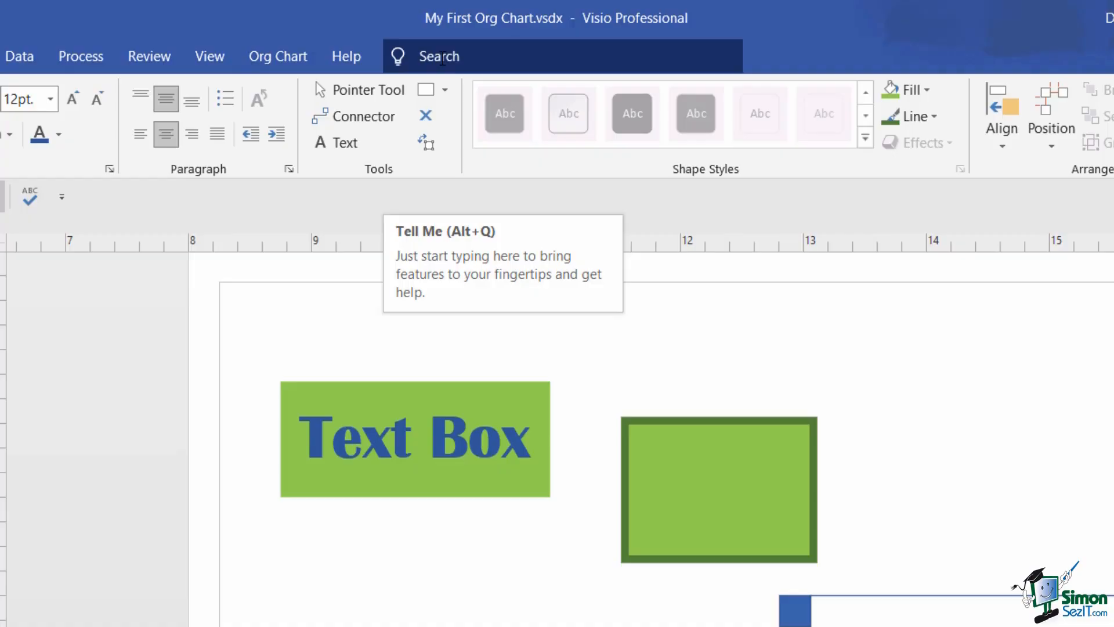
- Search Tell Me for 'insert a text box' and choose Draw Horizontal Text Box
{"action": "left_click", "coordinate": [442, 58]}
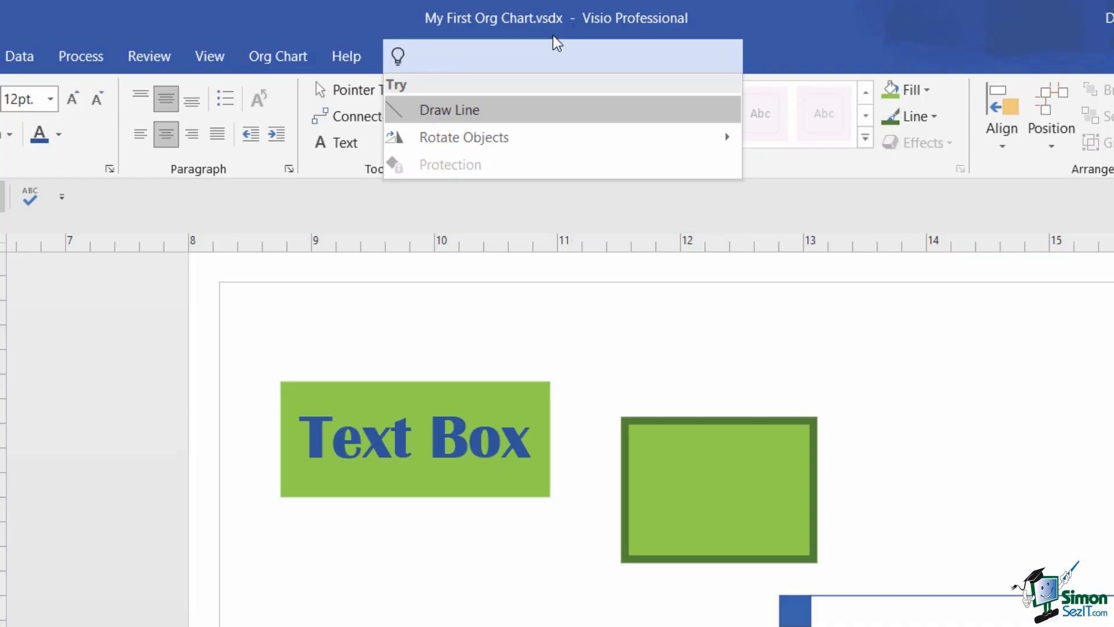
{"action": "type", "text": "insert"}
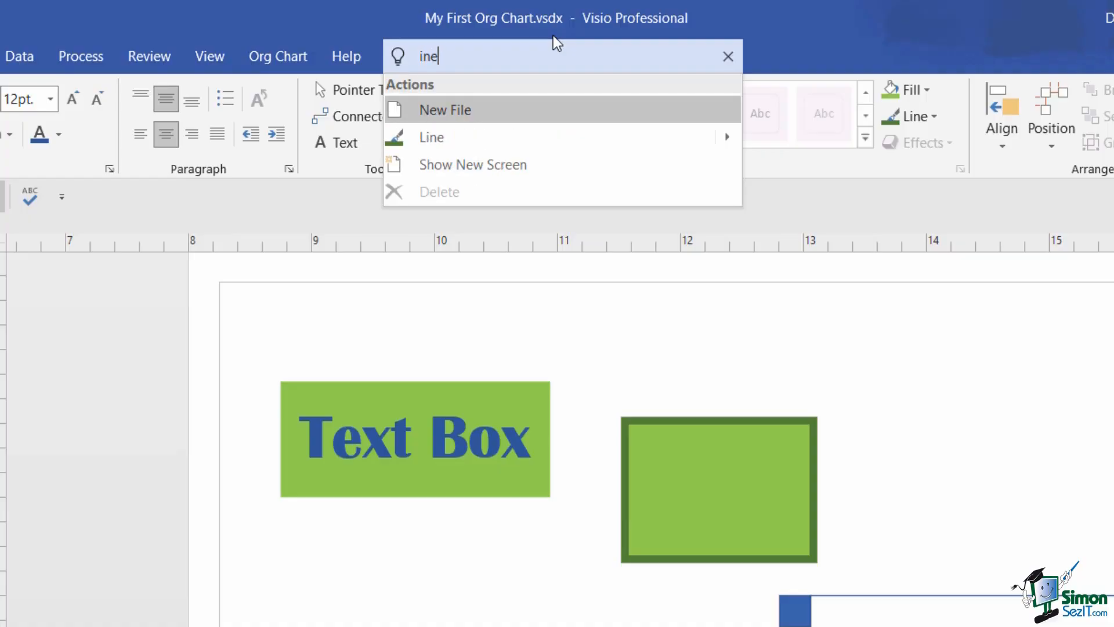
{"action": "type", "text": " a text box"}
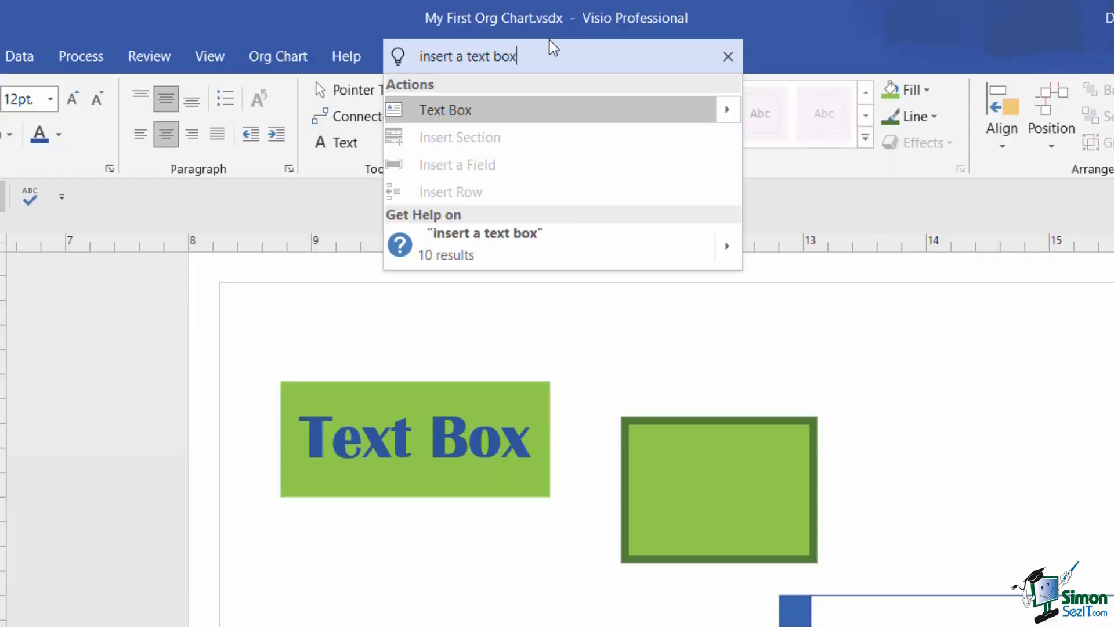
{"action": "mouse_move", "coordinate": [721, 116]}
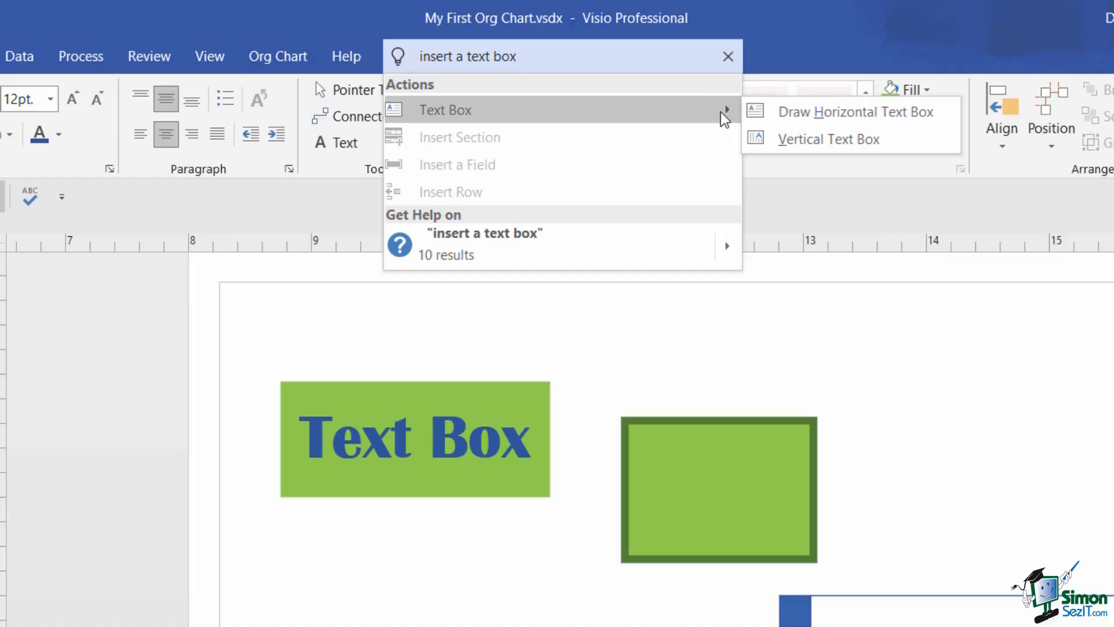
{"action": "left_click", "coordinate": [842, 116]}
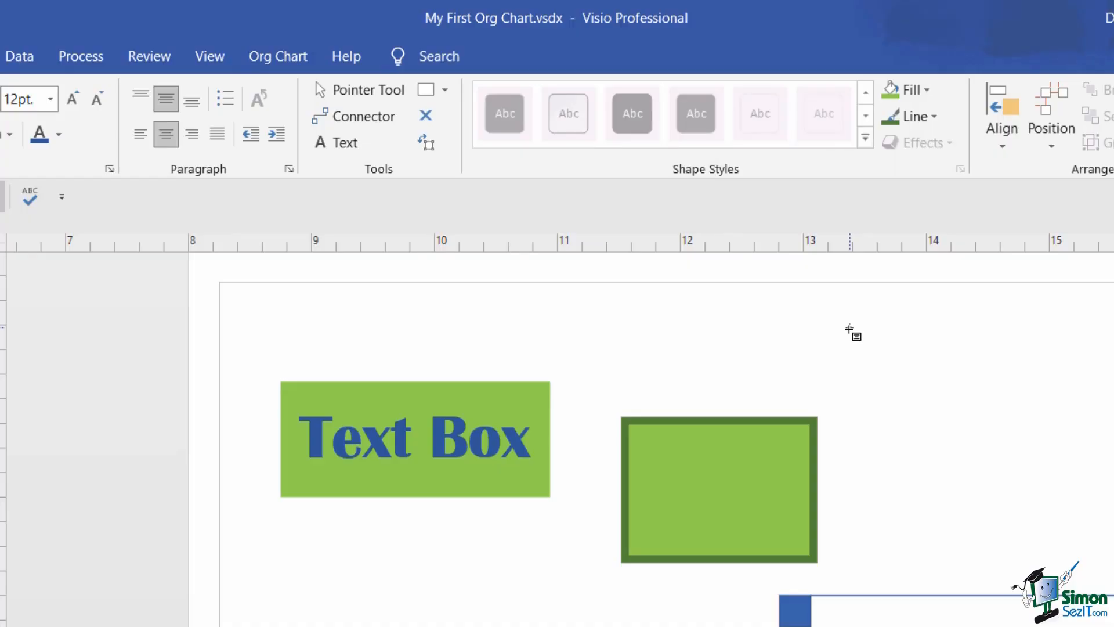
- Draw a text box at the page's top right and get help on 'insert a text box'
{"action": "left_click_drag", "start_coordinate": [848, 328], "coordinate": [1111, 420]}
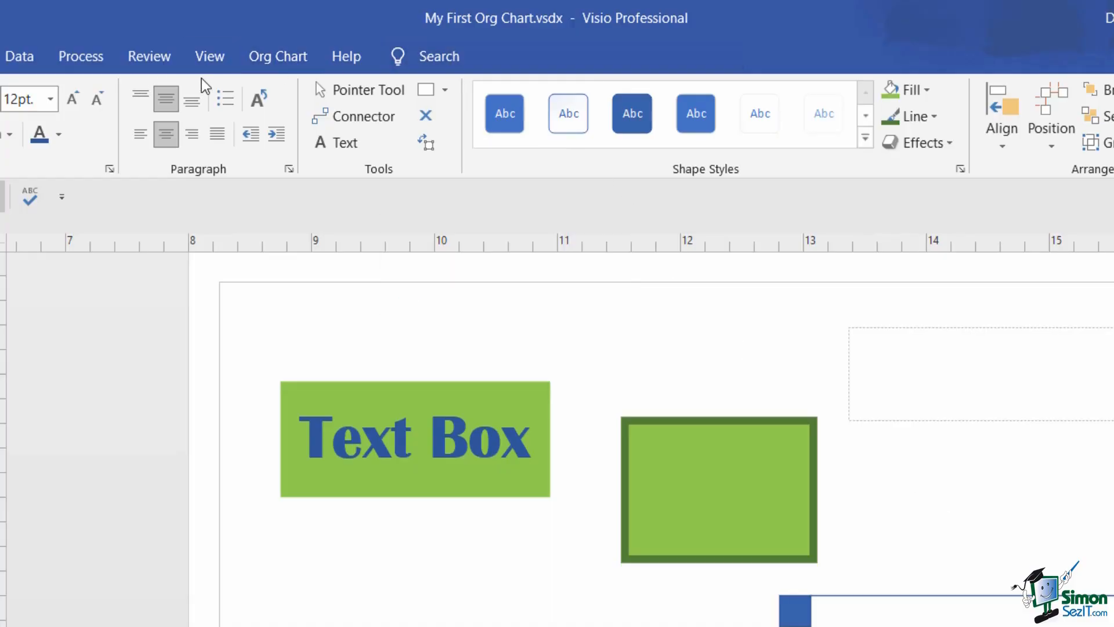
{"action": "left_click", "coordinate": [464, 54]}
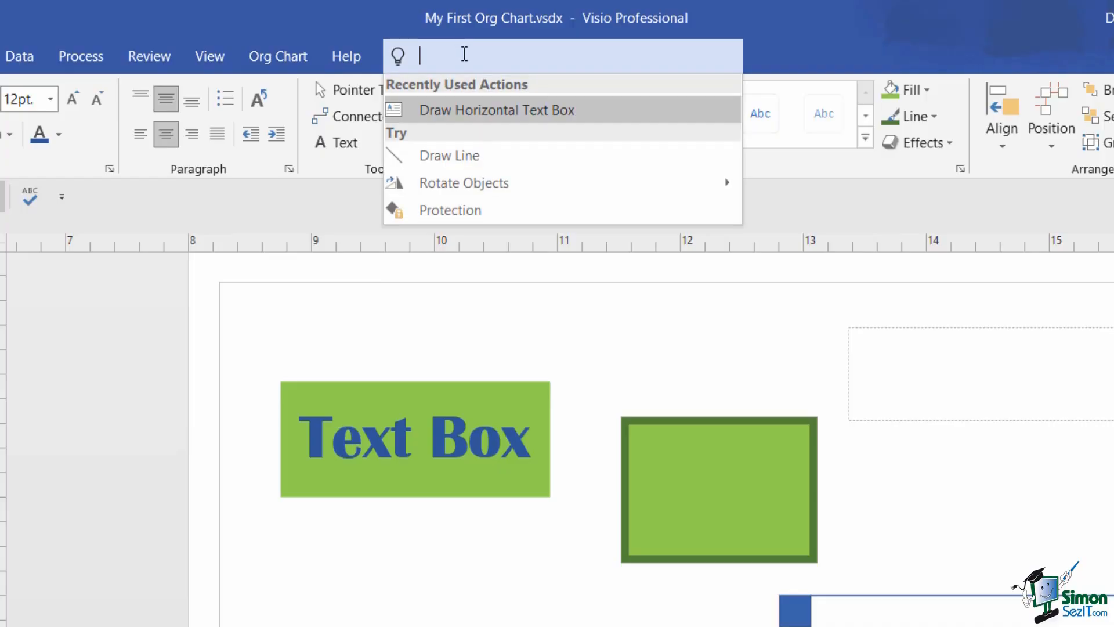
{"action": "type", "text": "in"}
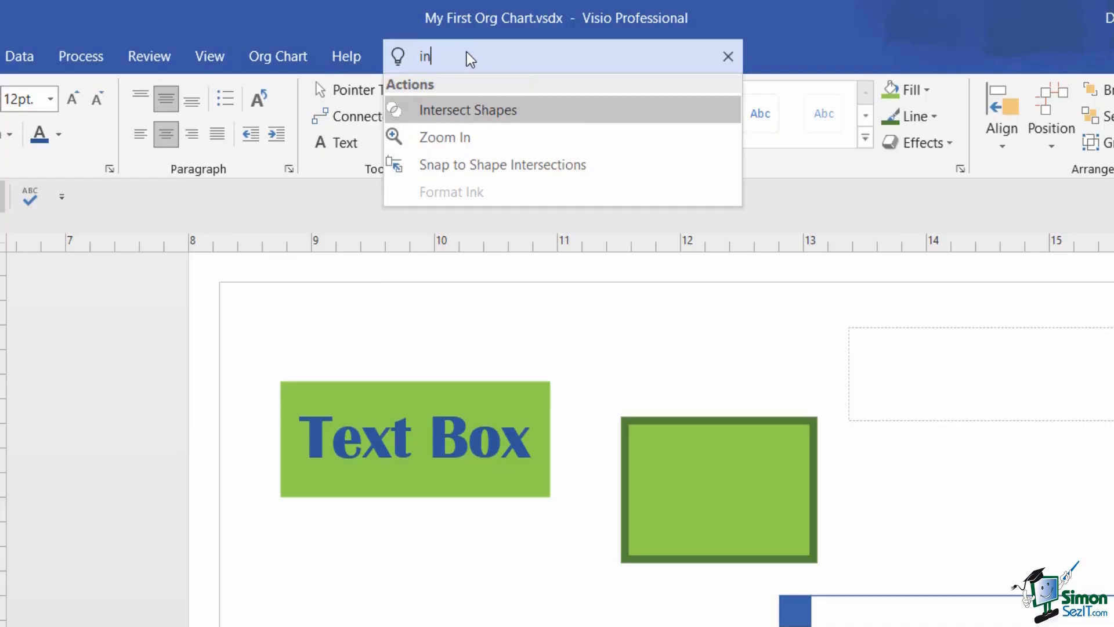
{"action": "type", "text": "sert "}
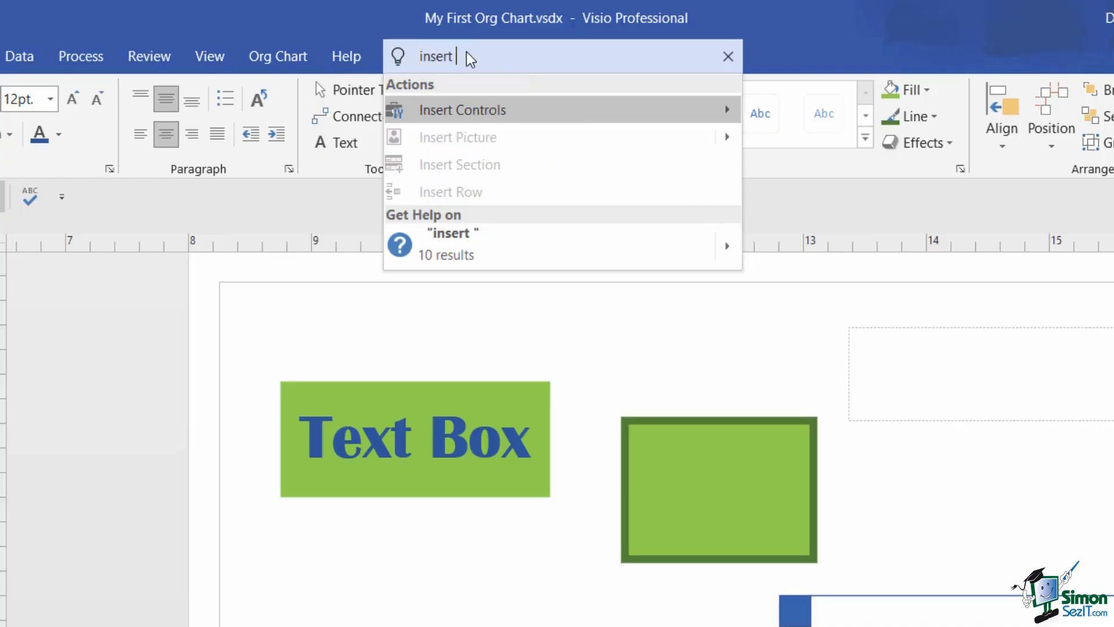
{"action": "type", "text": "a text box"}
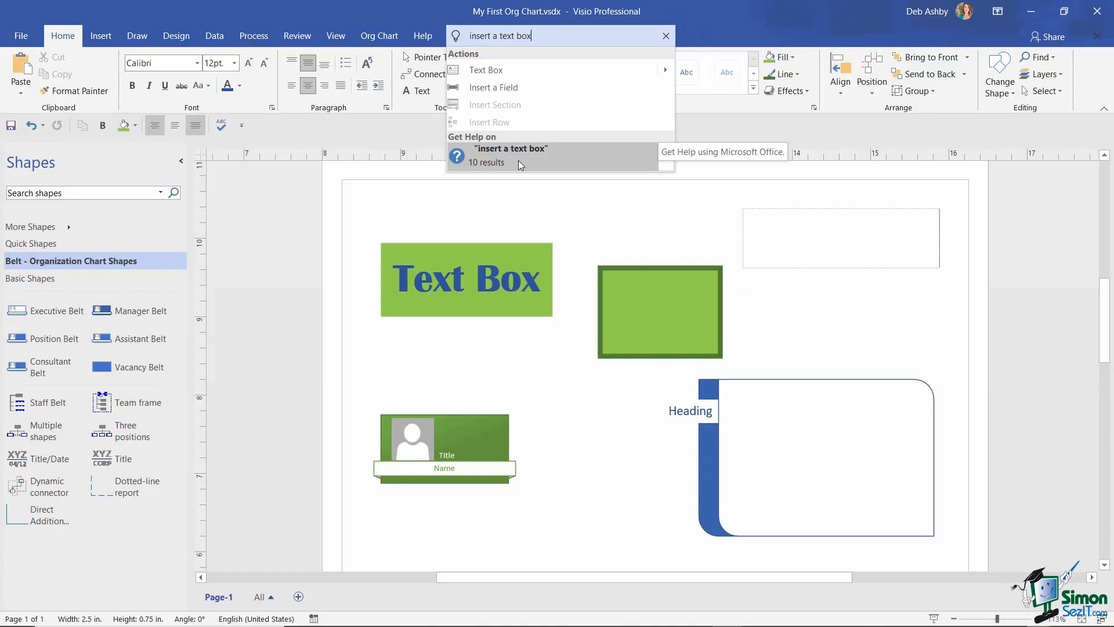
{"action": "left_click", "coordinate": [514, 158]}
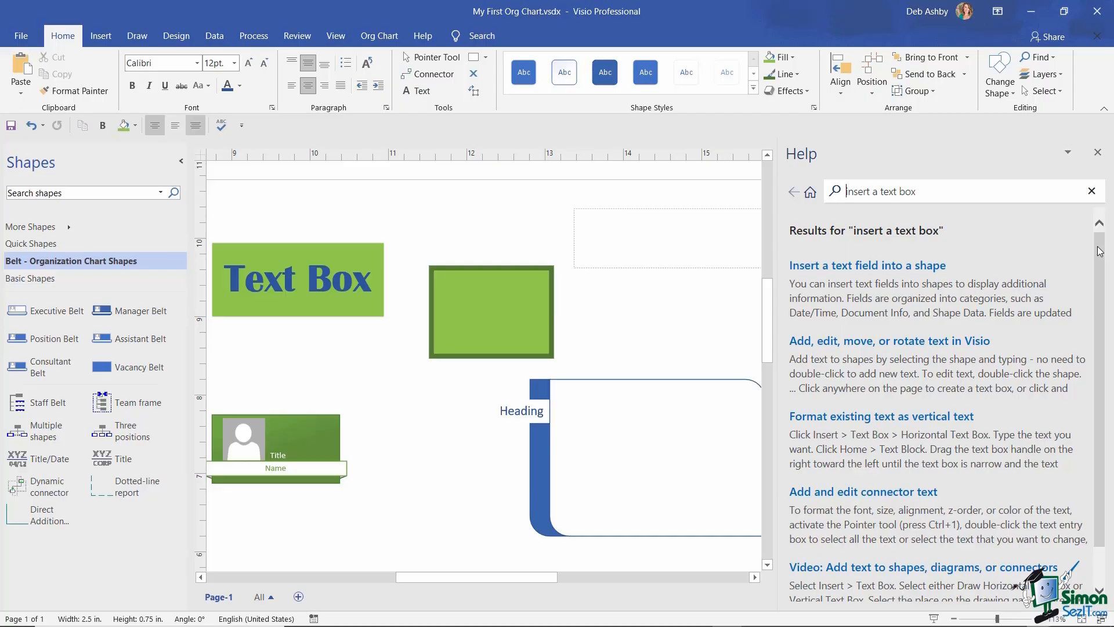
- Read the text field article and the video on adding text to shapes, then close Help
{"action": "mouse_move", "coordinate": [1100, 253]}
{"action": "left_mouse_down"}
{"action": "mouse_move", "coordinate": [1100, 297]}
{"action": "mouse_move", "coordinate": [1101, 252]}
{"action": "left_mouse_up"}
{"action": "scroll", "coordinate": [1023, 254], "scroll_direction": "down", "scroll_amount": 1}
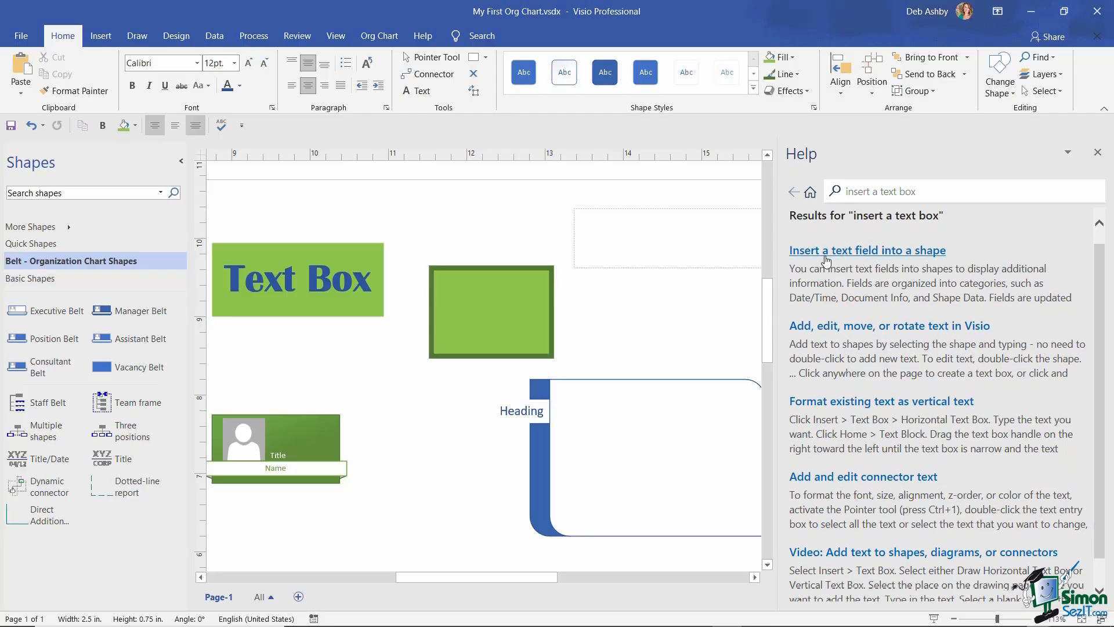
{"action": "left_click", "coordinate": [861, 251]}
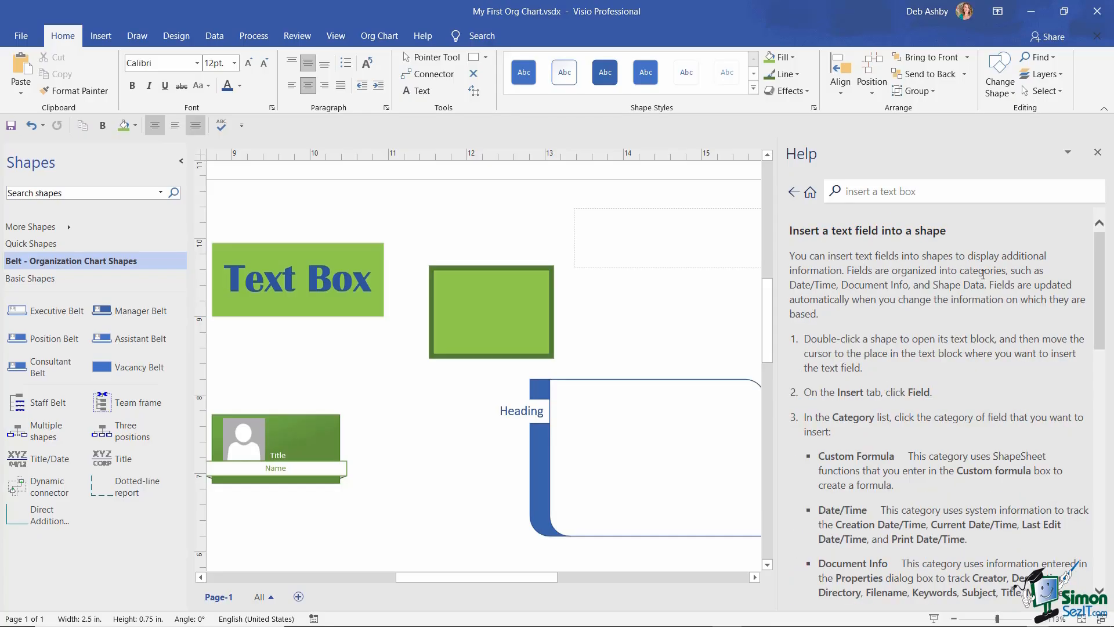
{"action": "mouse_move", "coordinate": [1098, 237]}
{"action": "left_mouse_down"}
{"action": "mouse_move", "coordinate": [1099, 256]}
{"action": "mouse_move", "coordinate": [1098, 244]}
{"action": "left_mouse_up"}
{"action": "left_click", "coordinate": [794, 193]}
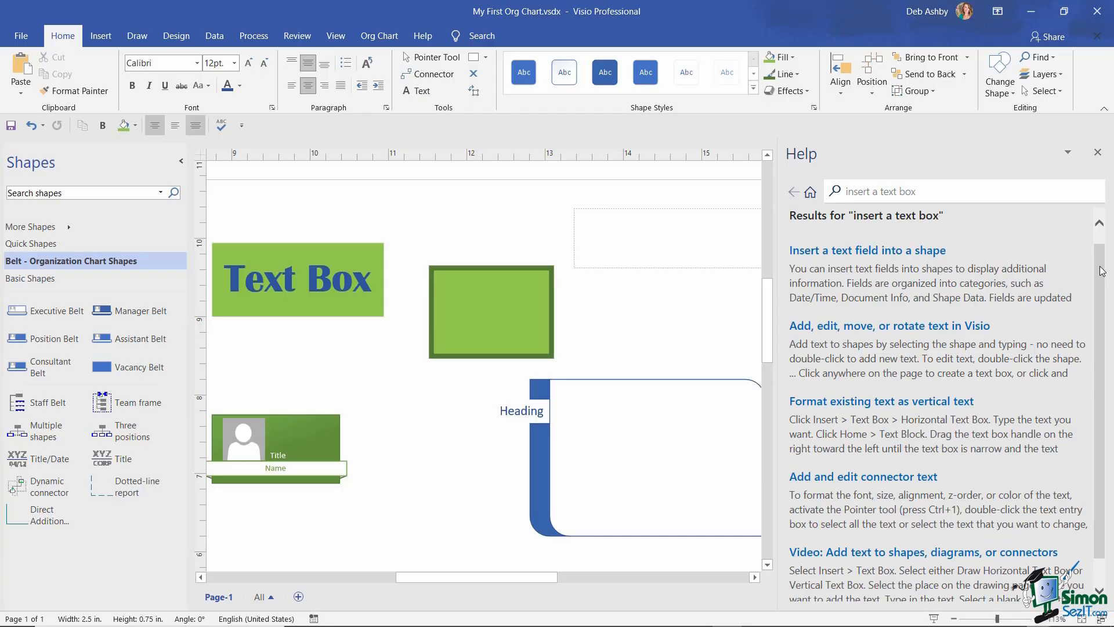
{"action": "scroll", "coordinate": [854, 413], "scroll_direction": "down", "scroll_amount": 1}
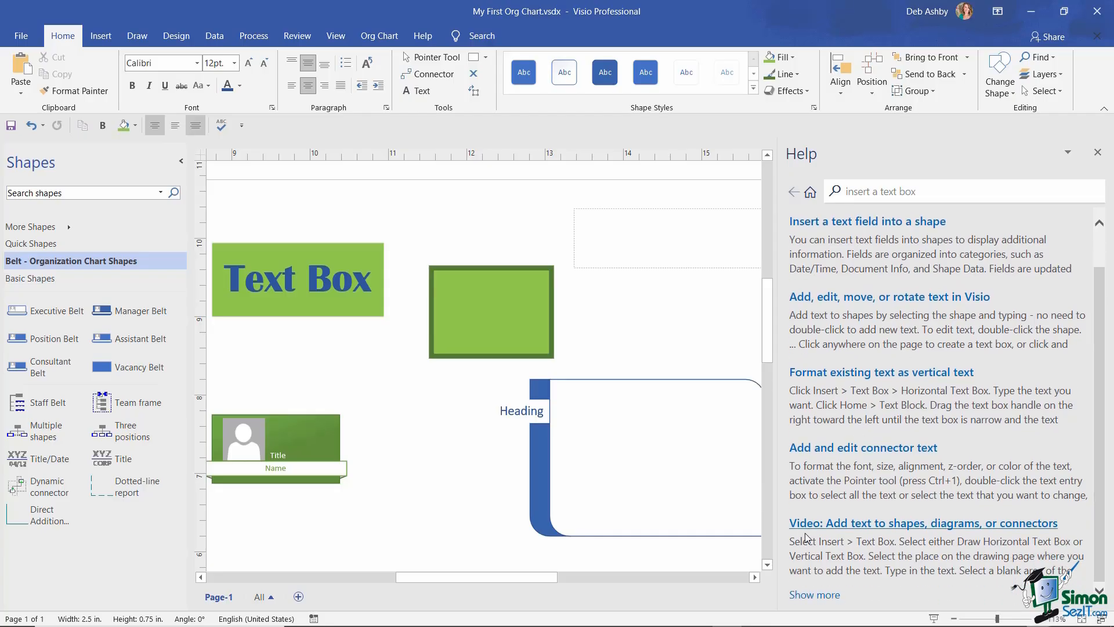
{"action": "left_click", "coordinate": [851, 528]}
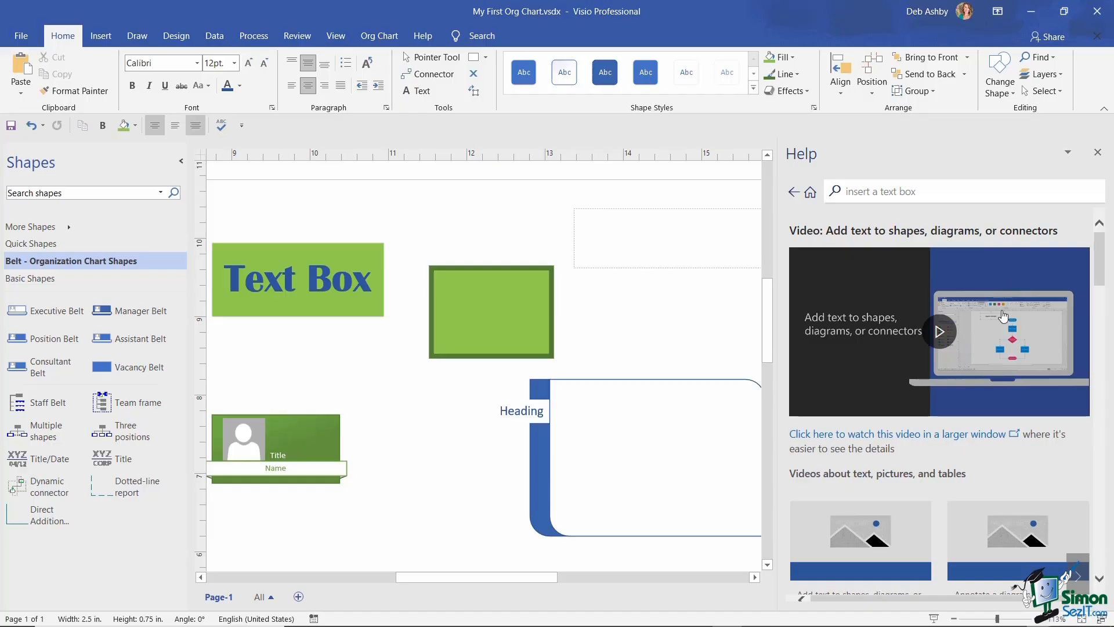
{"action": "left_click", "coordinate": [1098, 154]}
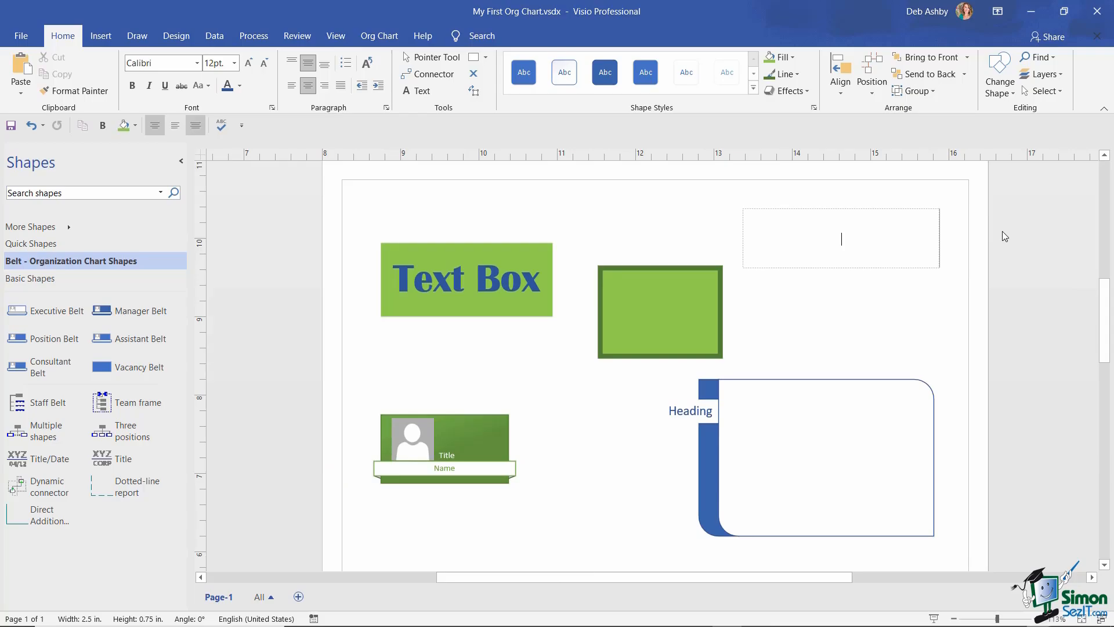
- Deselect and discard the empty text box, then call up Help with F1
{"action": "left_click", "coordinate": [1014, 331]}
{"action": "key", "text": "F1"}
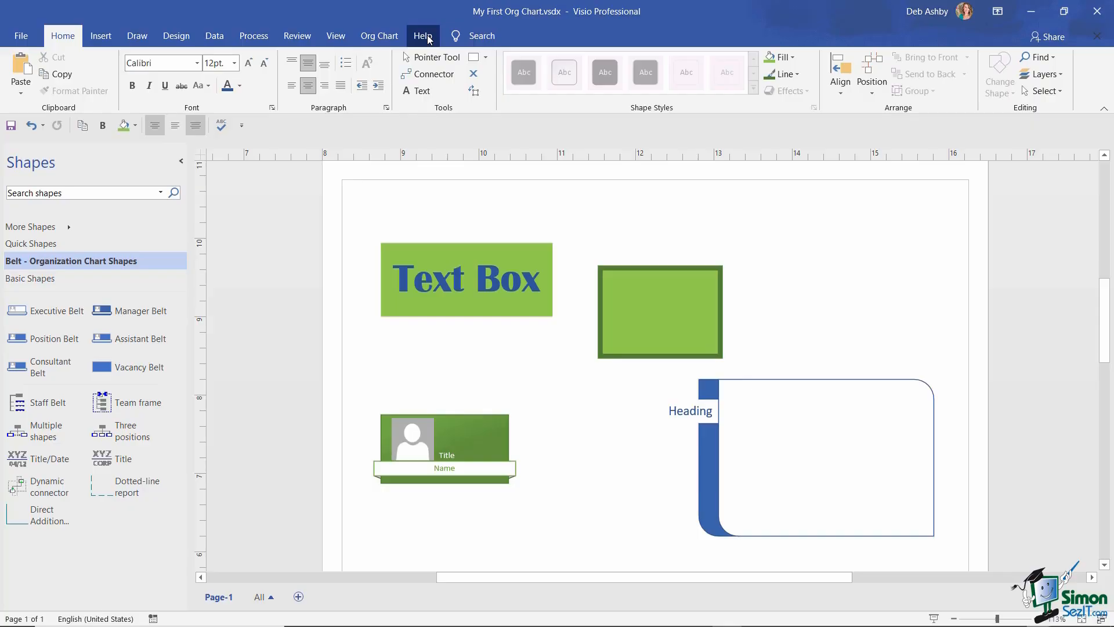
- In Visio Options > Customize Ribbon, turn the Help main tab off and back on, then apply
{"action": "left_click", "coordinate": [20, 35]}
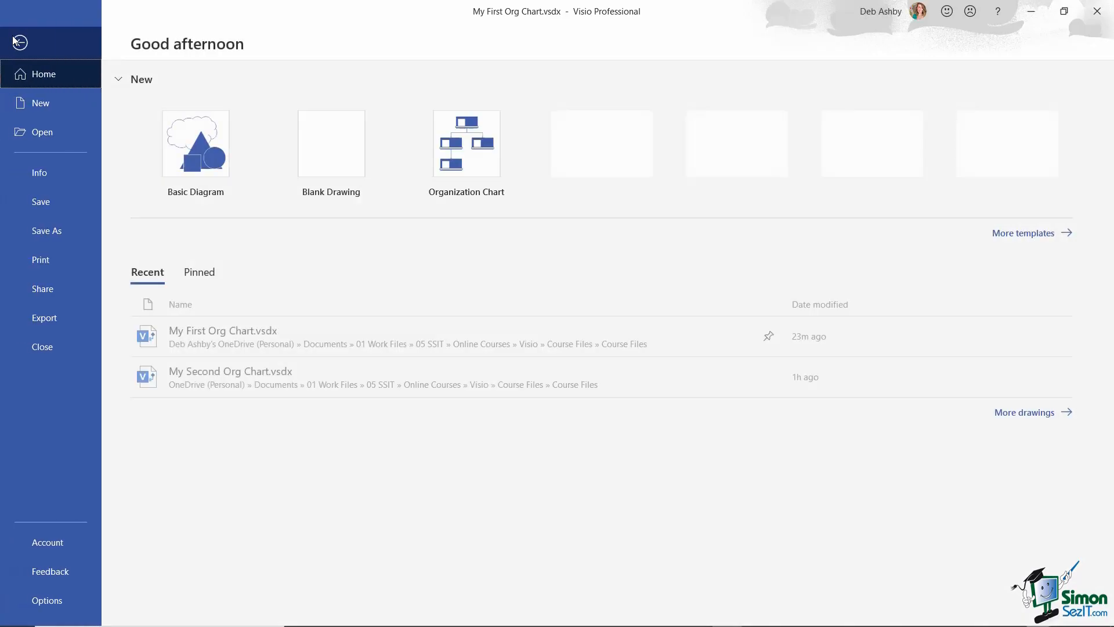
{"action": "left_click", "coordinate": [46, 600]}
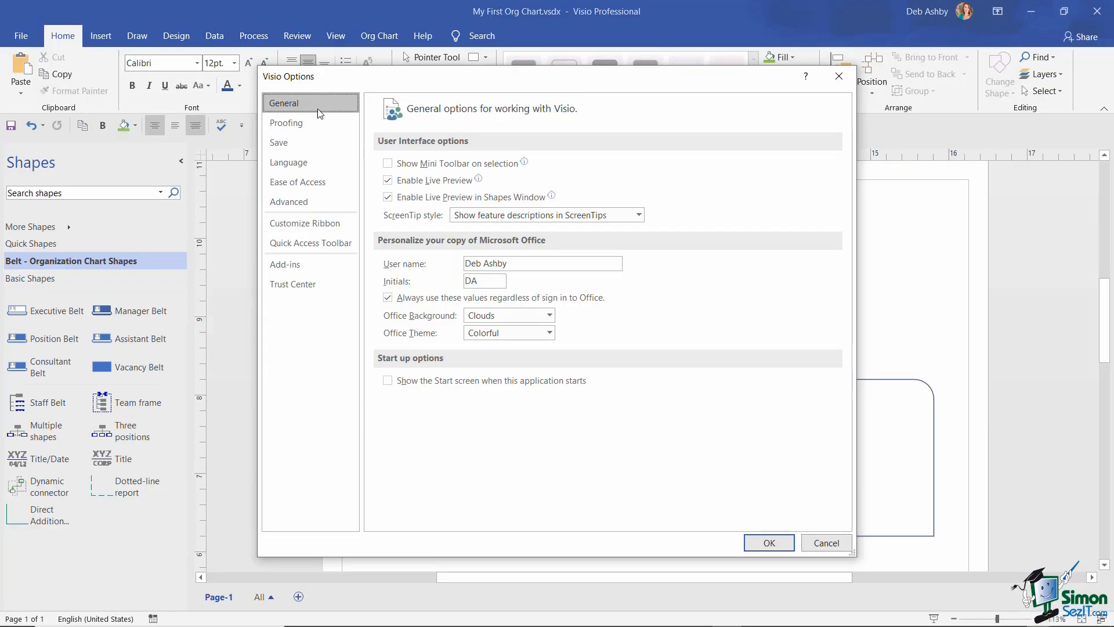
{"action": "left_click", "coordinate": [311, 231]}
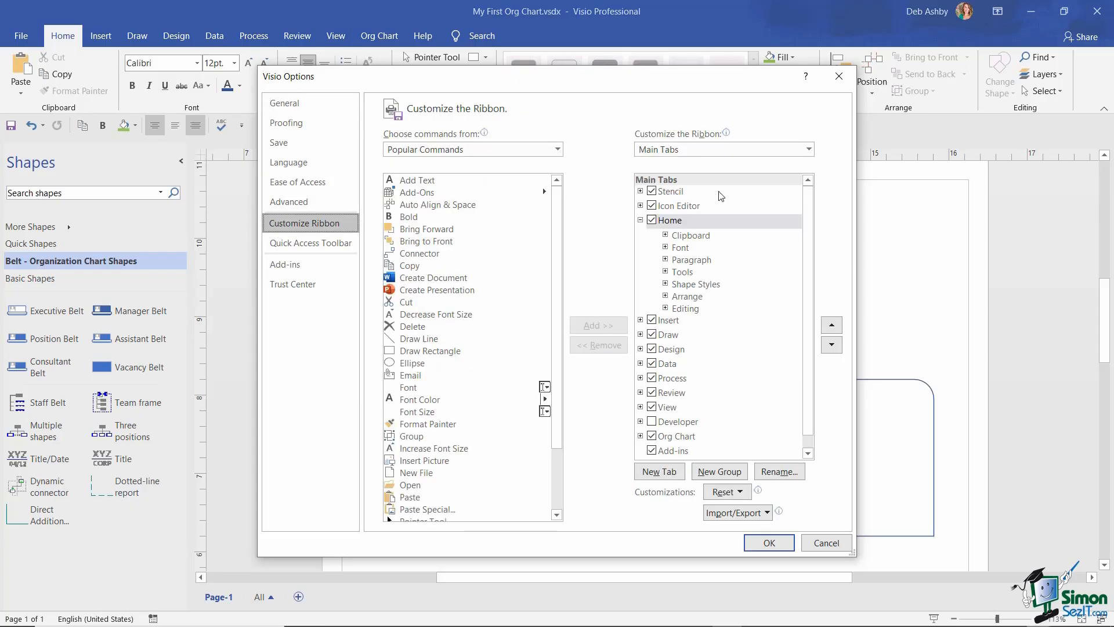
{"action": "left_click", "coordinate": [641, 221]}
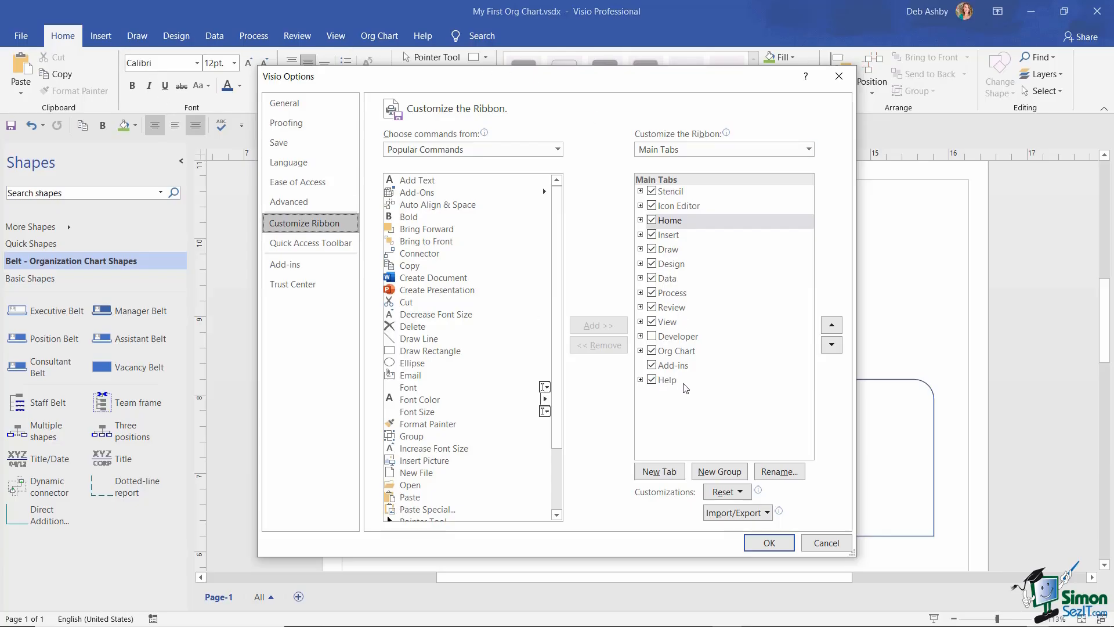
{"action": "left_click", "coordinate": [651, 379]}
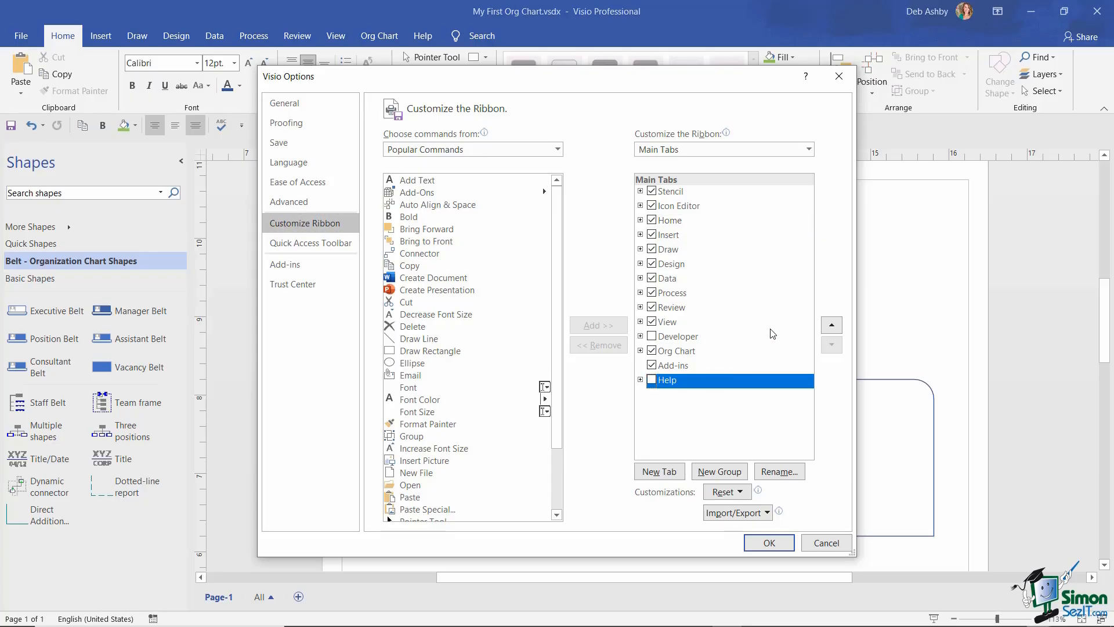
{"action": "left_click", "coordinate": [651, 379]}
{"action": "left_click", "coordinate": [771, 542]}
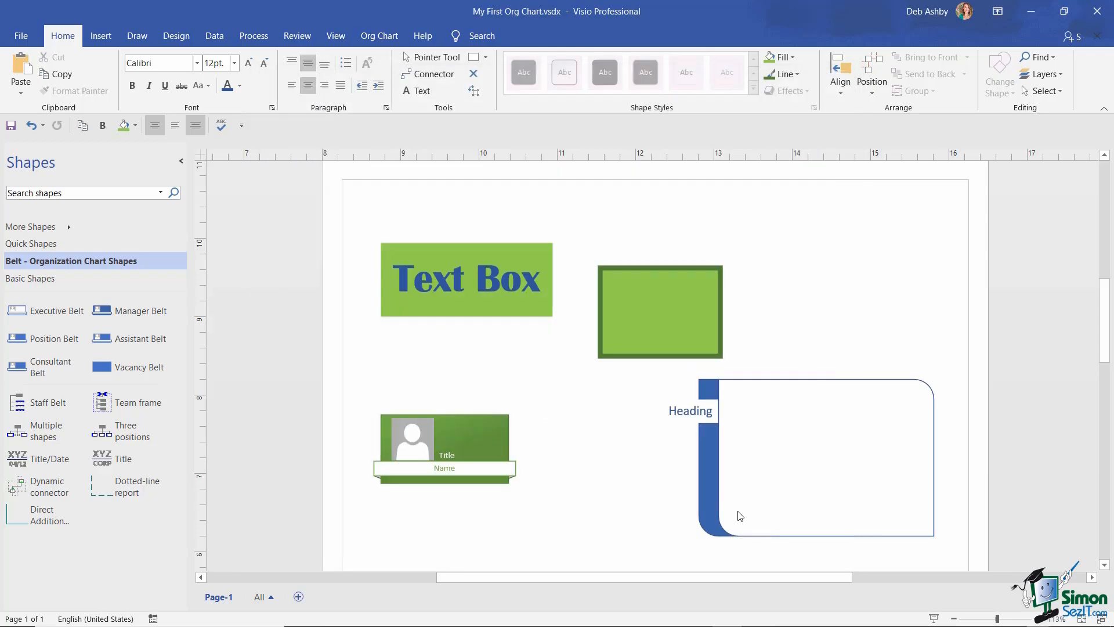
- Show the Help ribbon tab and toggle the Help pane open and closed
{"action": "left_click", "coordinate": [425, 37]}
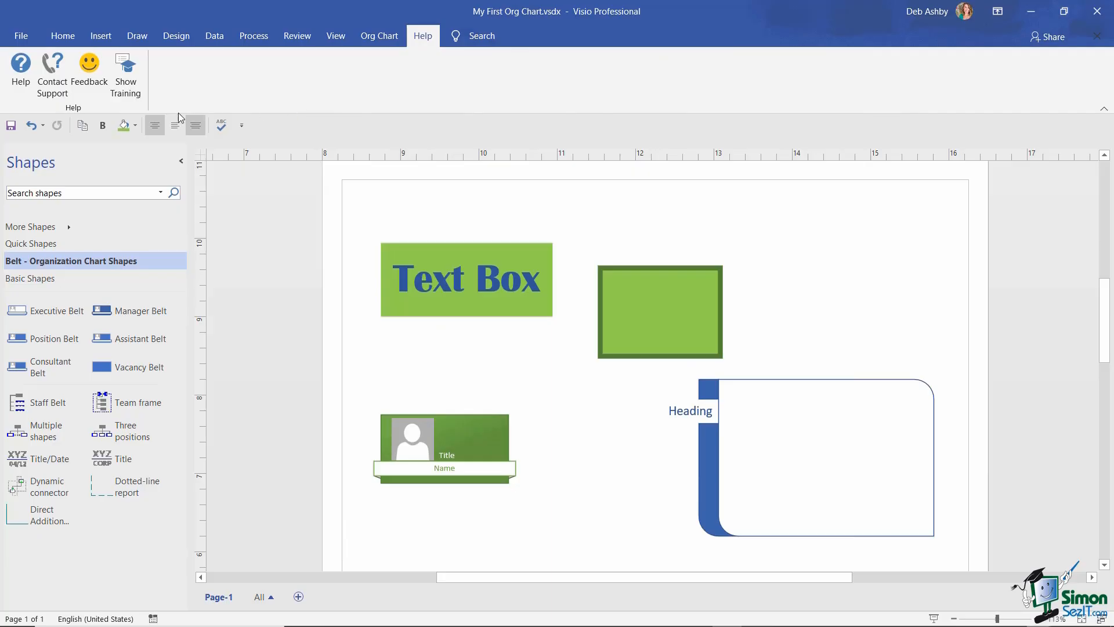
{"action": "left_click", "coordinate": [22, 69]}
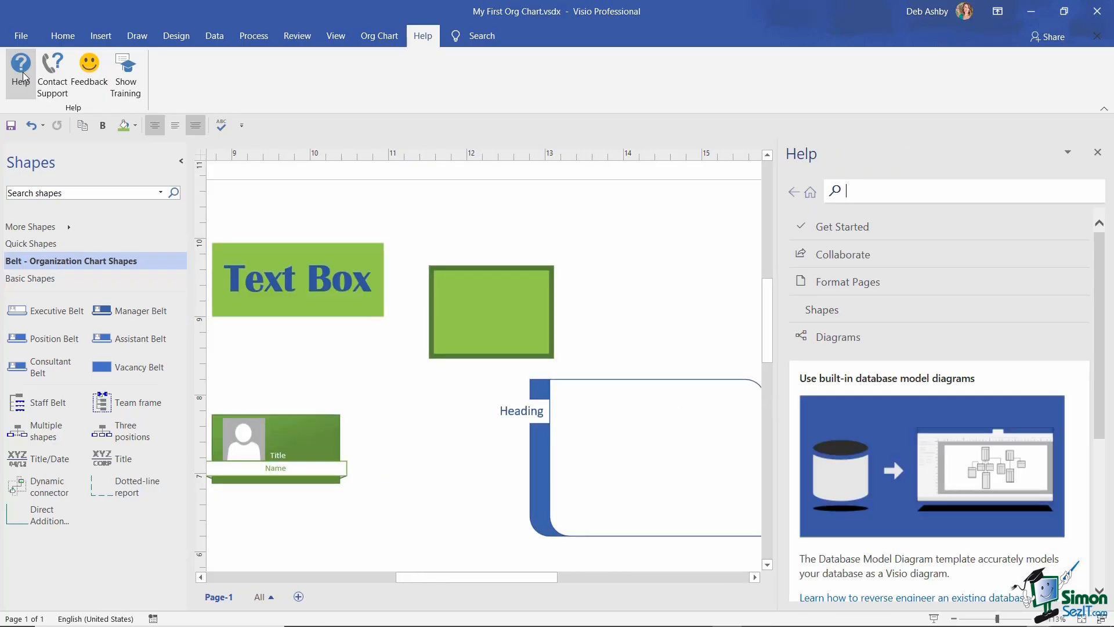
{"action": "left_click", "coordinate": [21, 69]}
- Ask support 'How do I insert a text box?' and then close the answers pane
{"action": "left_click", "coordinate": [52, 72]}
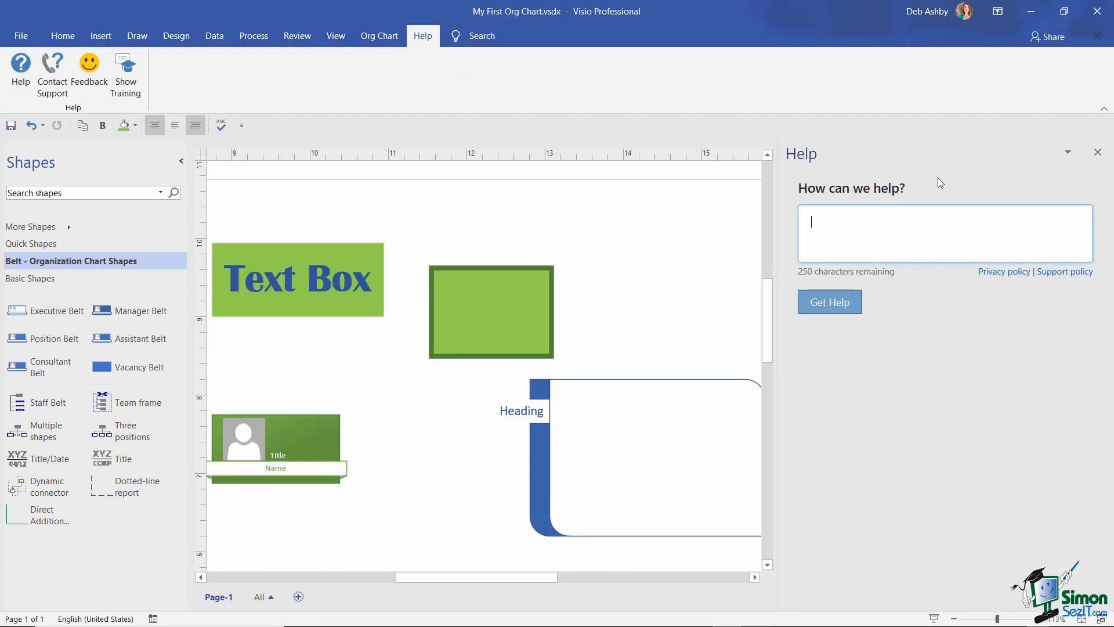
{"action": "type", "text": "How do "}
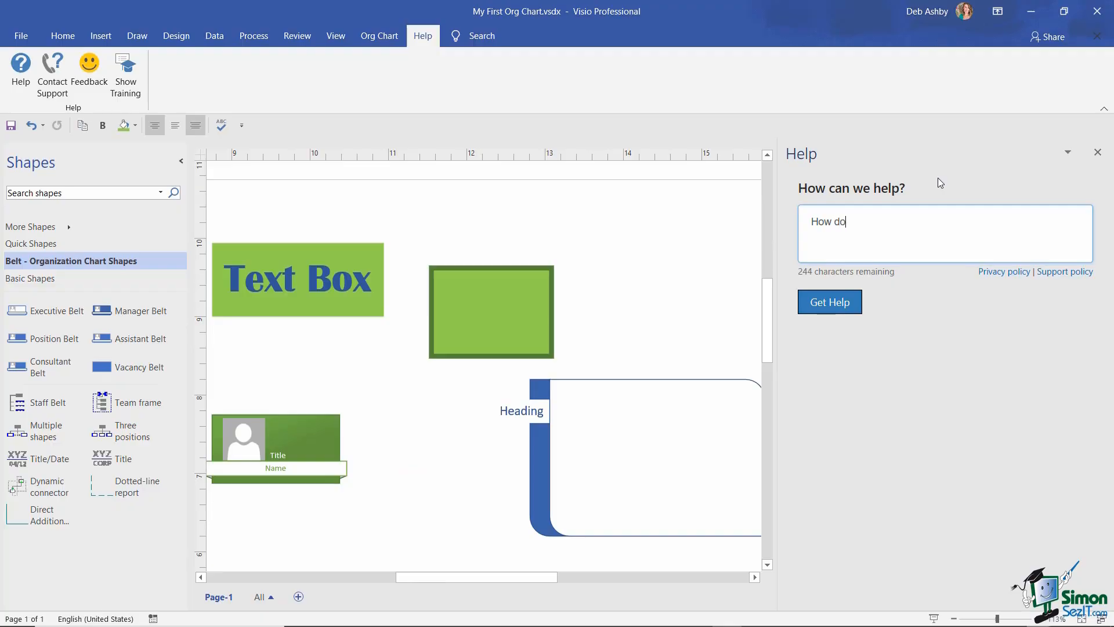
{"action": "type", "text": "I insert a text box?"}
{"action": "left_click", "coordinate": [832, 300]}
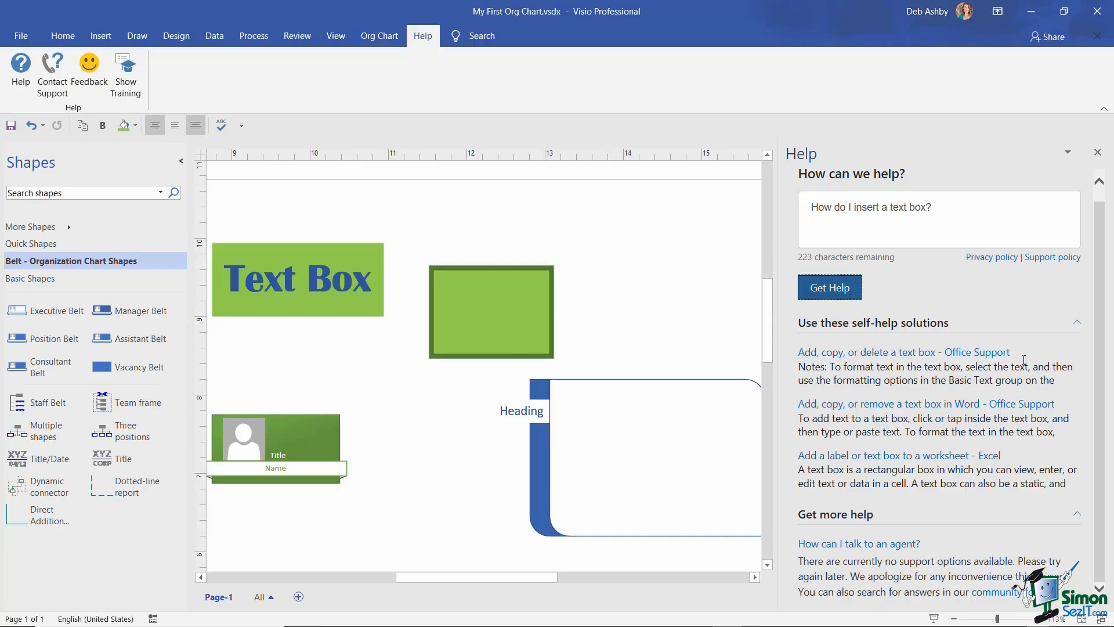
{"action": "left_click", "coordinate": [1097, 152]}
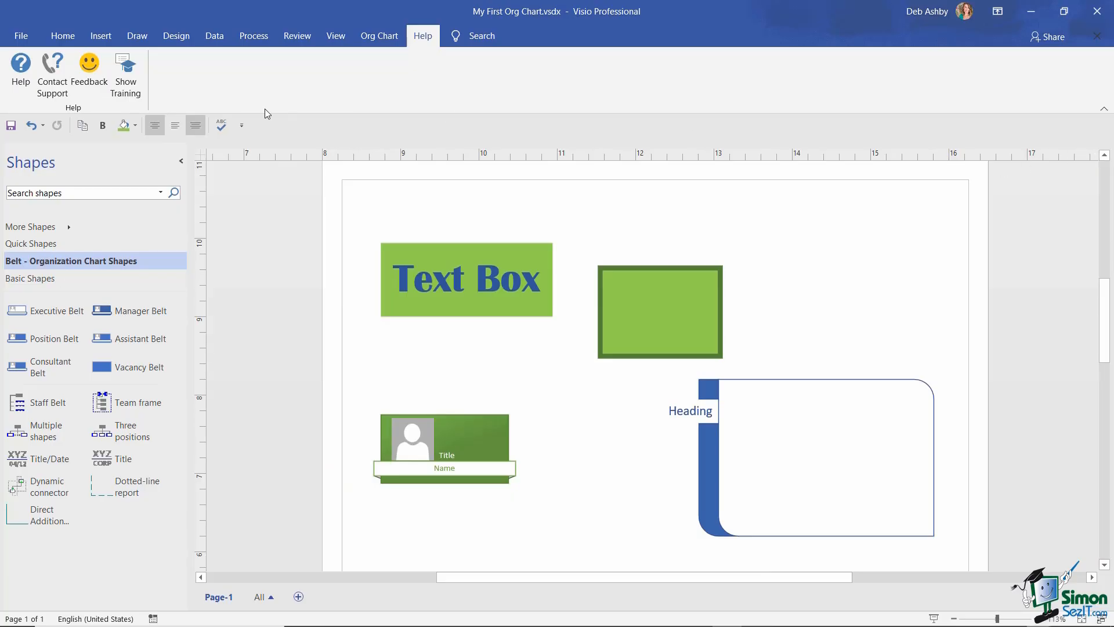
{"action": "left_click", "coordinate": [92, 78]}
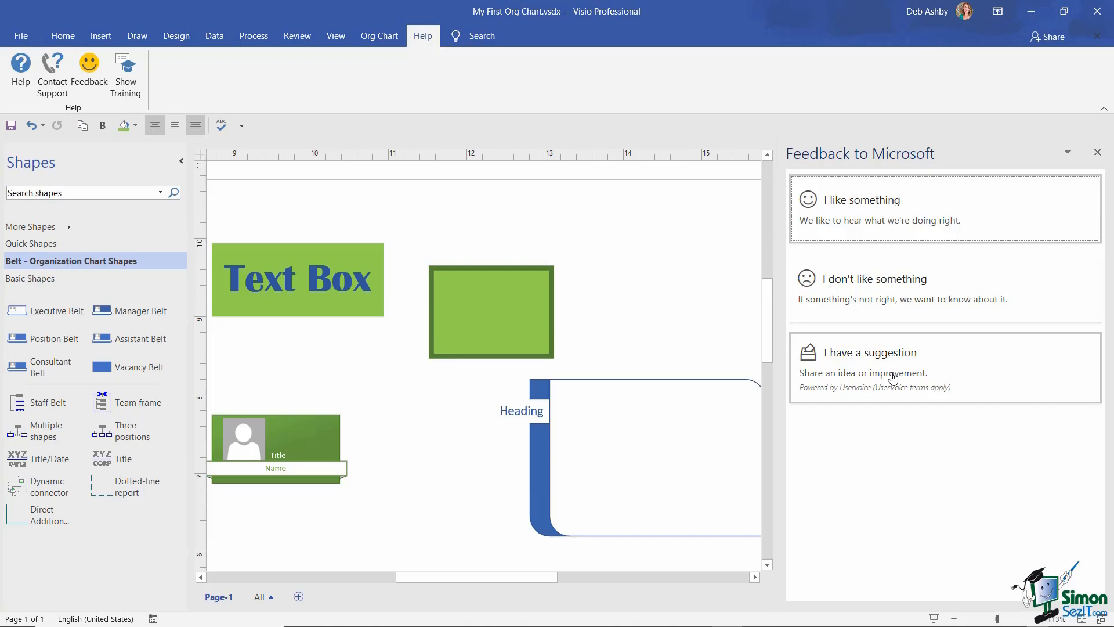
{"action": "left_click", "coordinate": [1098, 153]}
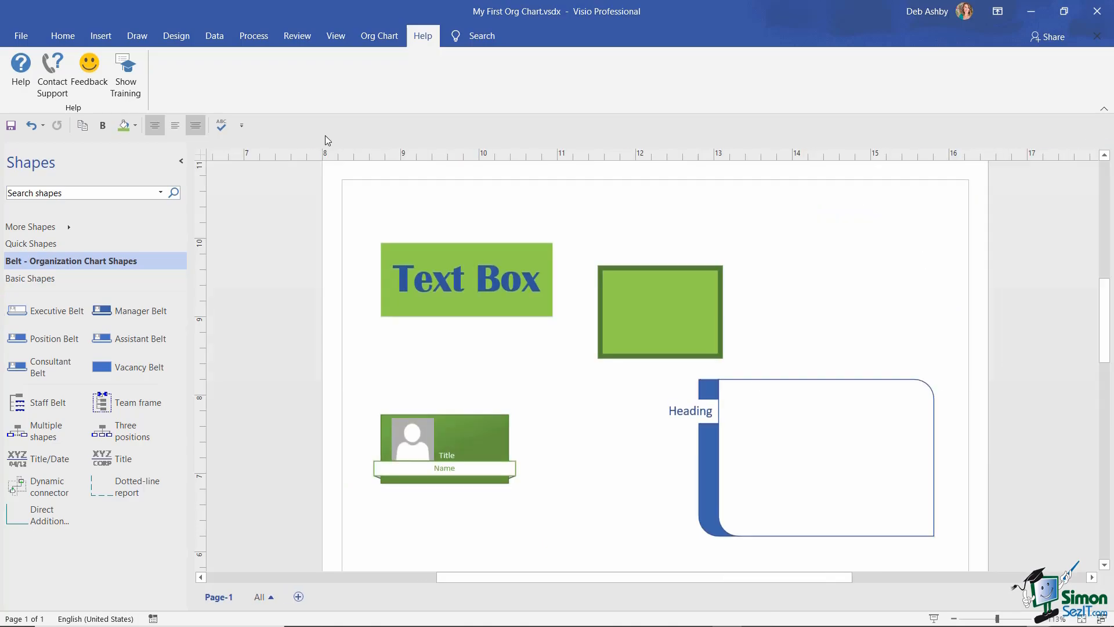
{"action": "left_click", "coordinate": [129, 81]}
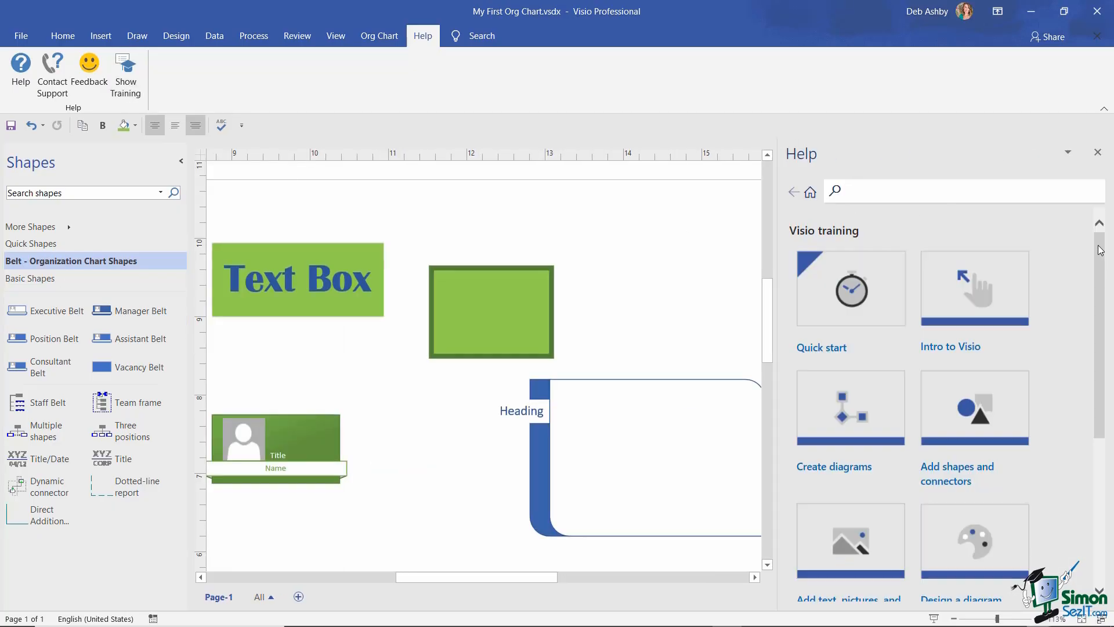
{"action": "mouse_move", "coordinate": [1100, 250]}
{"action": "left_mouse_down"}
{"action": "mouse_move", "coordinate": [1106, 325]}
{"action": "mouse_move", "coordinate": [1108, 270]}
{"action": "left_mouse_up"}
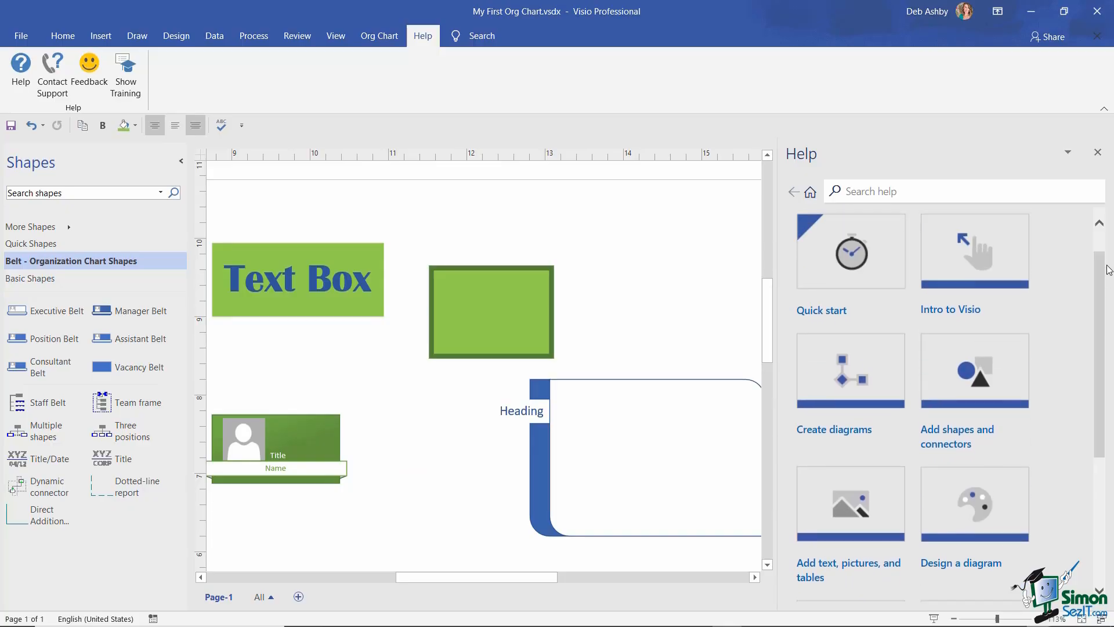
{"action": "left_click", "coordinate": [846, 378]}
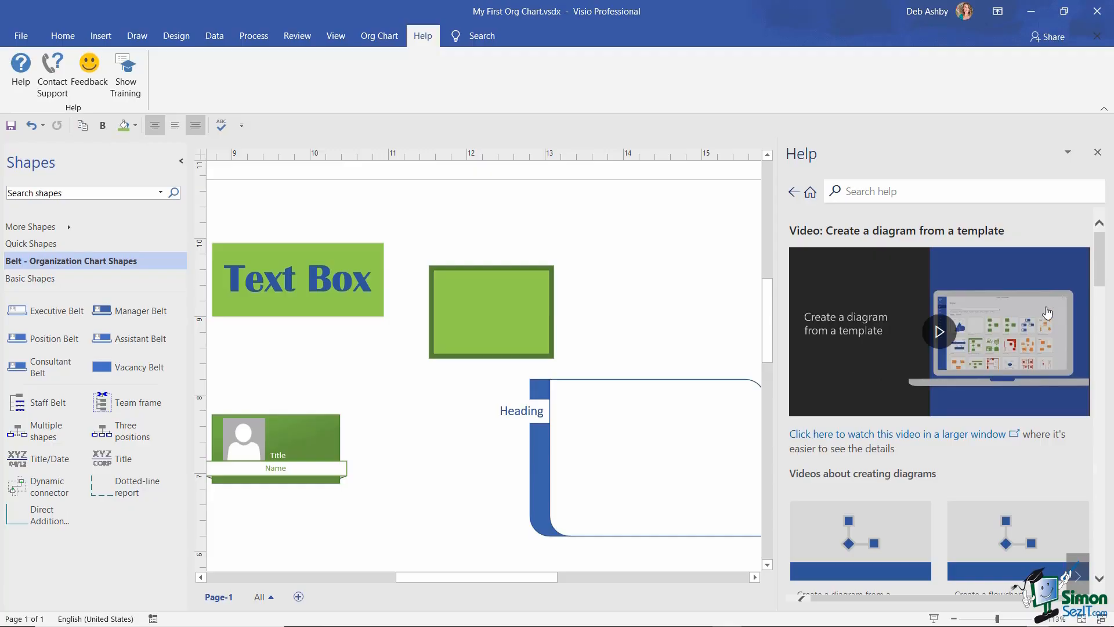
{"action": "mouse_move", "coordinate": [1104, 253]}
{"action": "left_mouse_down"}
{"action": "mouse_move", "coordinate": [1107, 315]}
{"action": "mouse_move", "coordinate": [1113, 251]}
{"action": "left_mouse_up"}
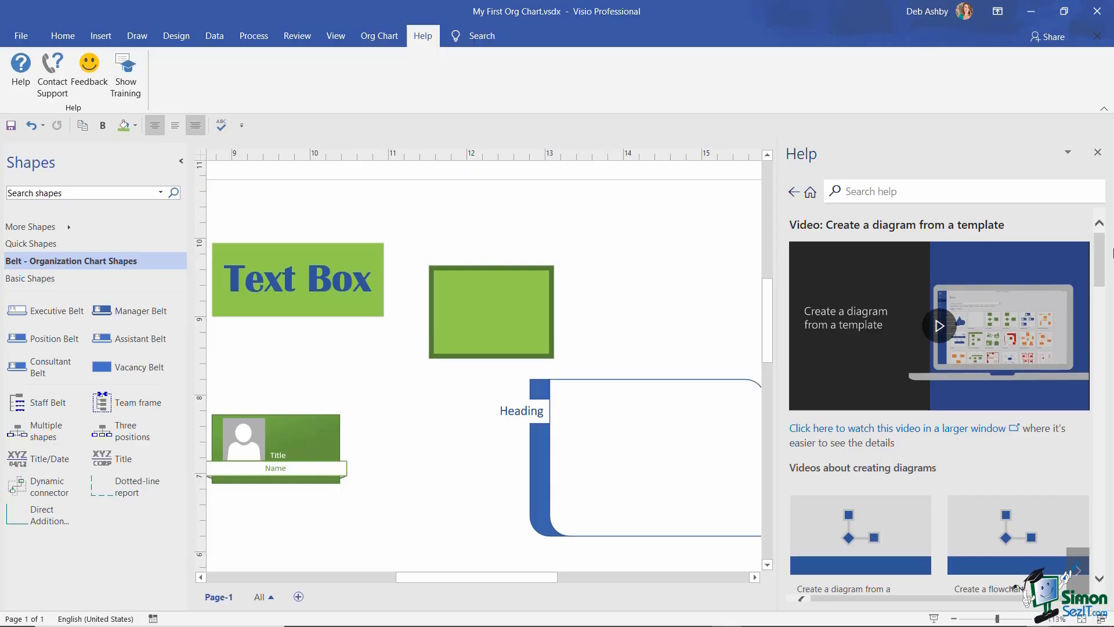
{"action": "left_click", "coordinate": [1098, 153]}
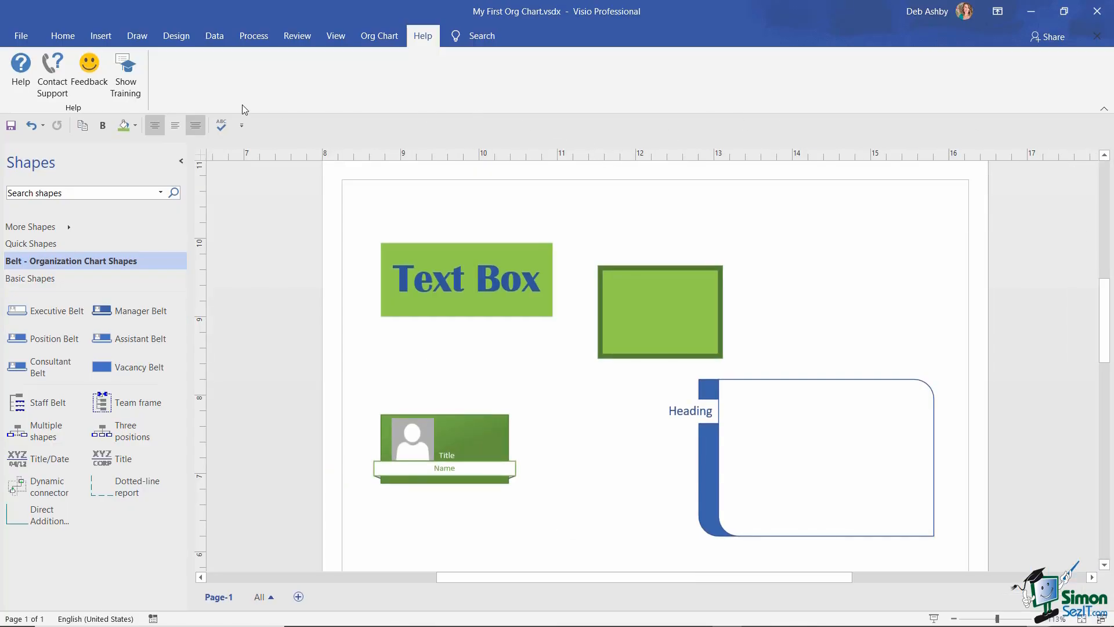
- Switch the ribbon back to the Home tab
{"action": "left_click", "coordinate": [75, 44]}
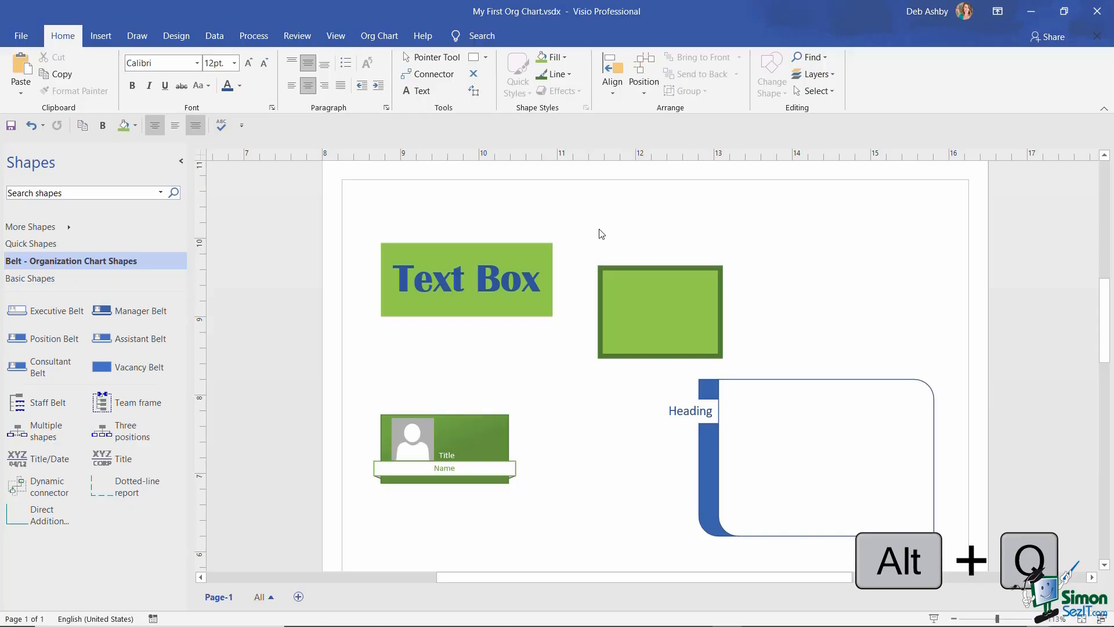
- Search 'keyboard shortcuts' via Alt+Q and open the Keyboard shortcuts for Visio help article
{"action": "key", "text": "alt+q"}
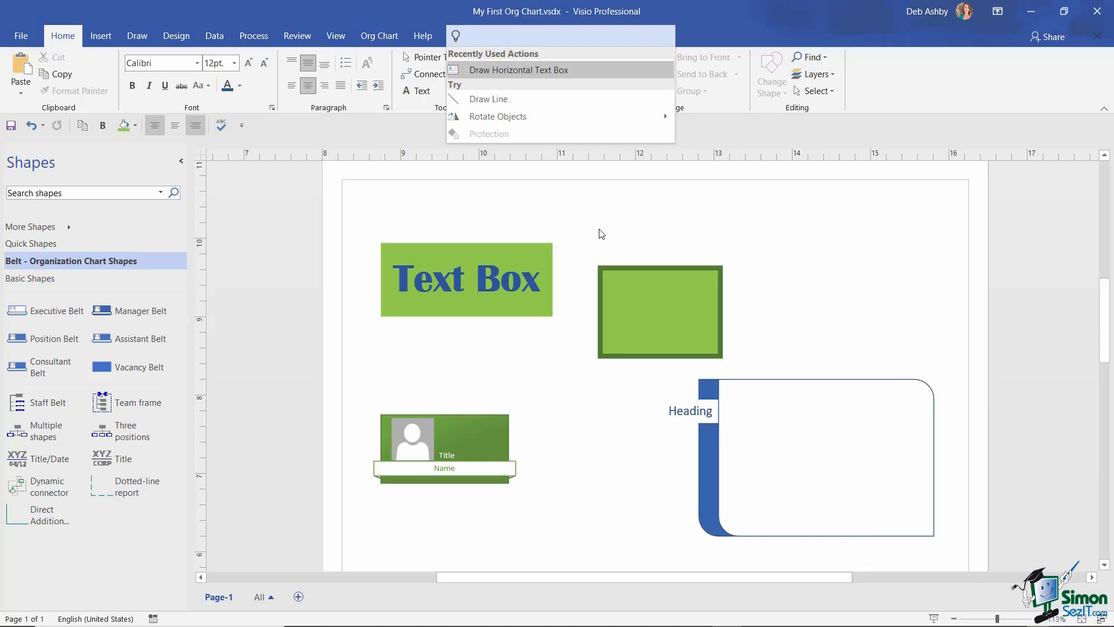
{"action": "type", "text": "keyboard sho"}
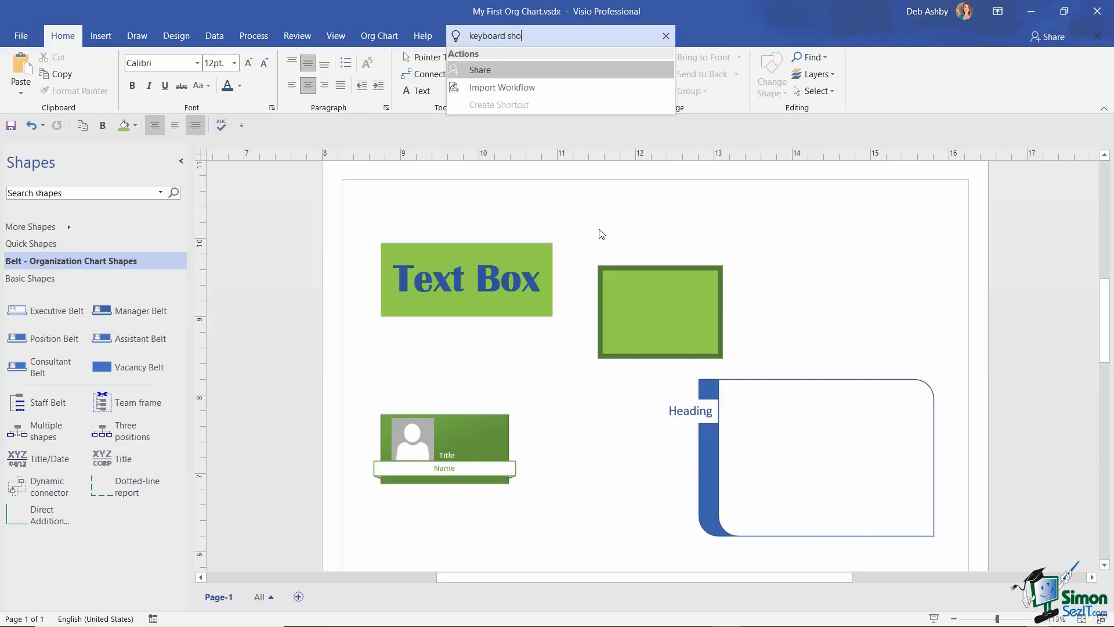
{"action": "type", "text": "rtcuts"}
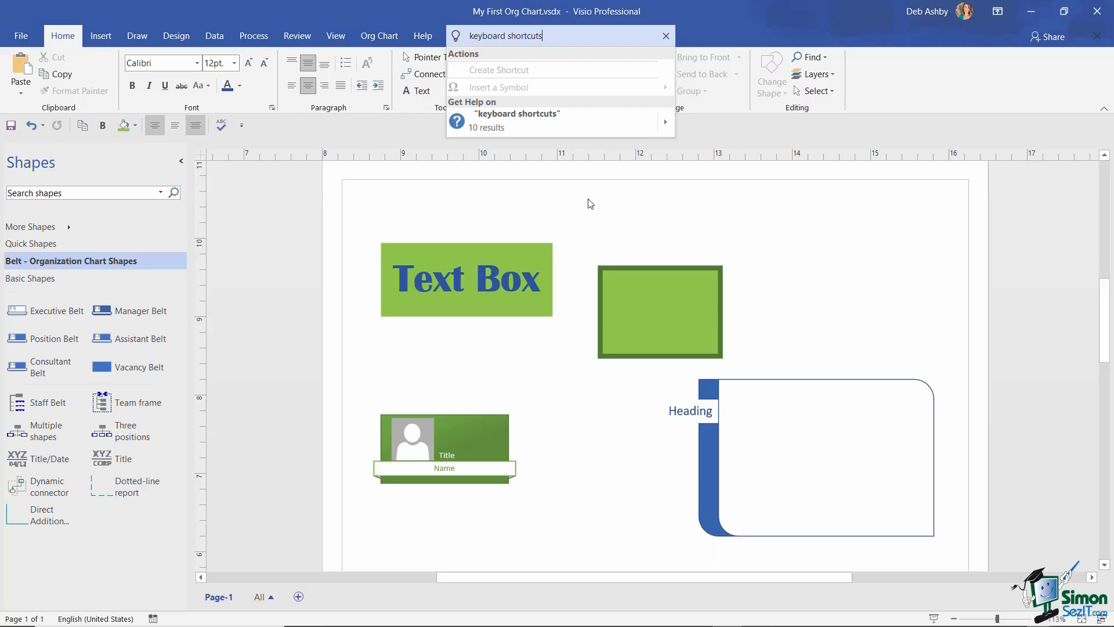
{"action": "left_click", "coordinate": [557, 129]}
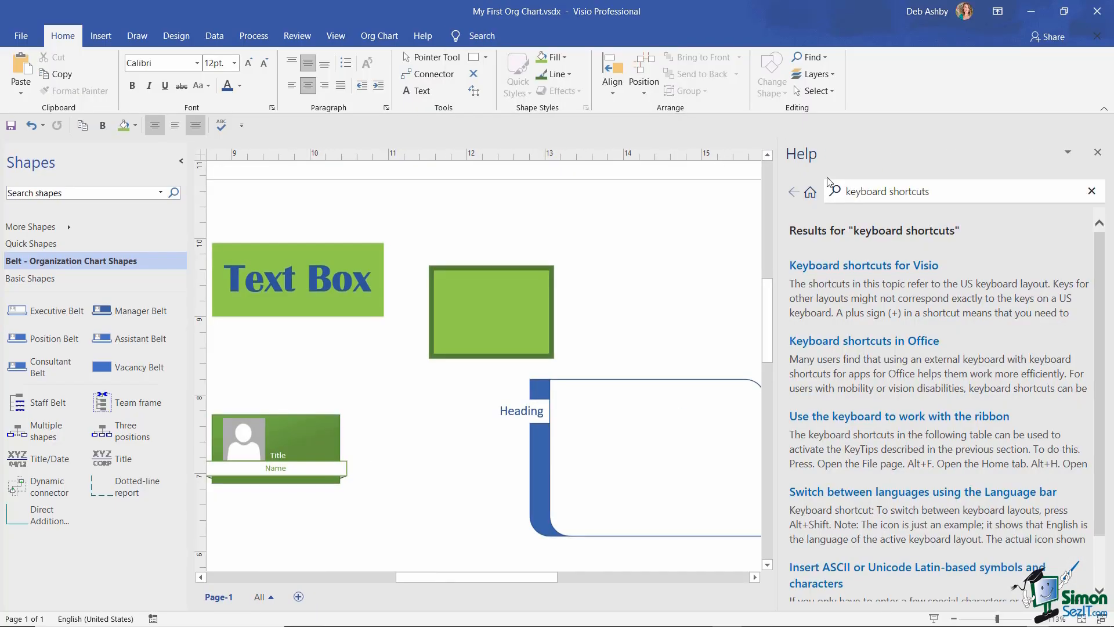
{"action": "left_click", "coordinate": [851, 268]}
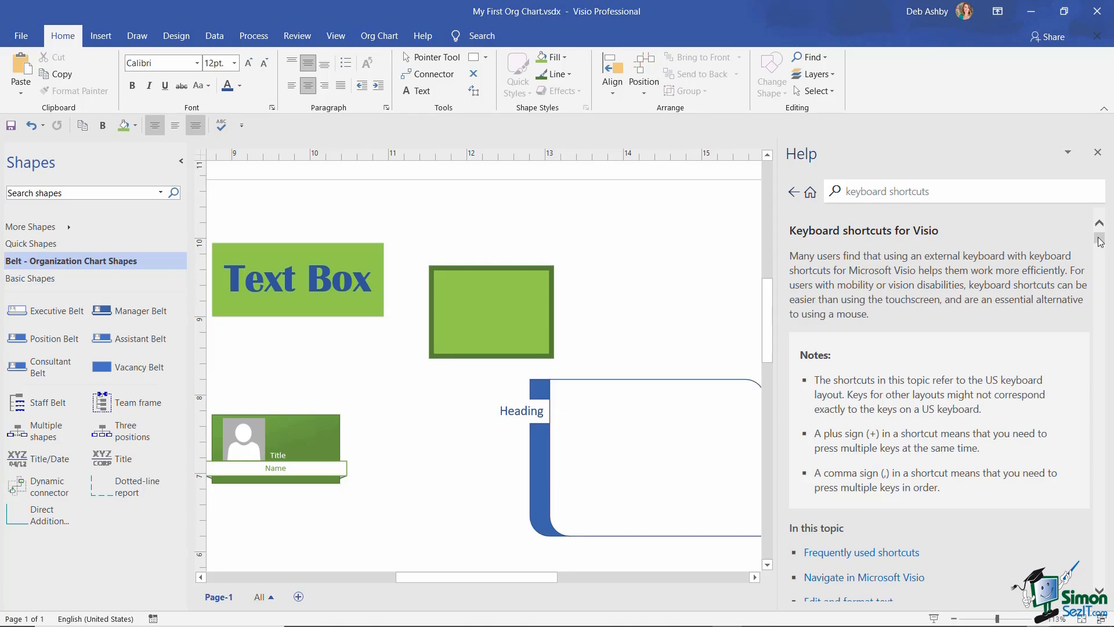
- Jump to the Frequently used shortcuts section and scroll through its shortcut table
{"action": "left_click_drag", "start_coordinate": [1100, 241], "coordinate": [1074, 250]}
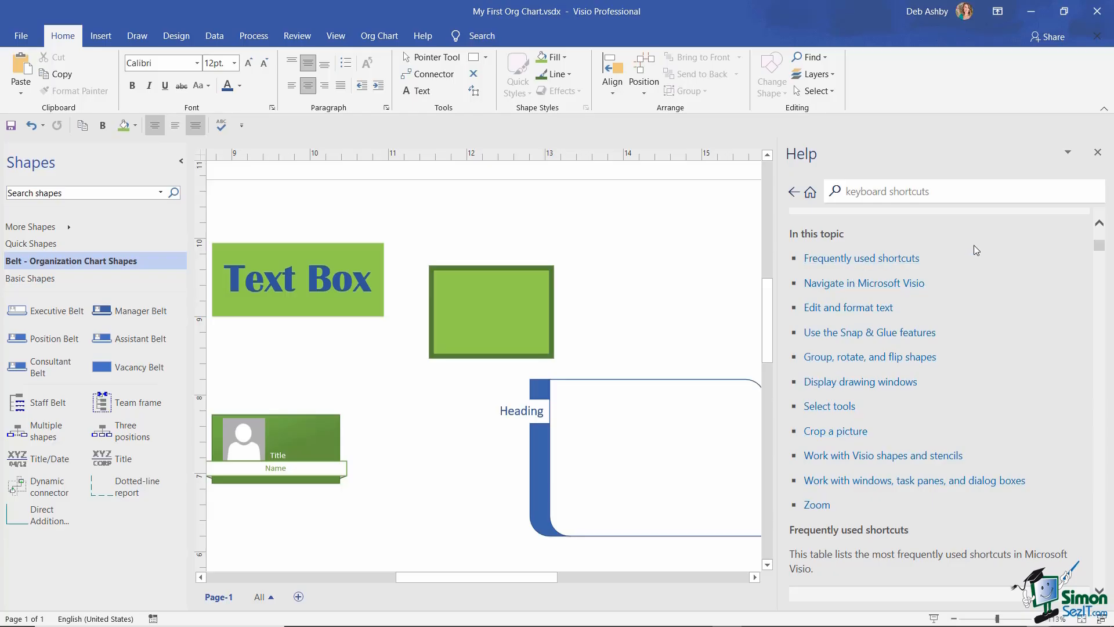
{"action": "left_click", "coordinate": [849, 259]}
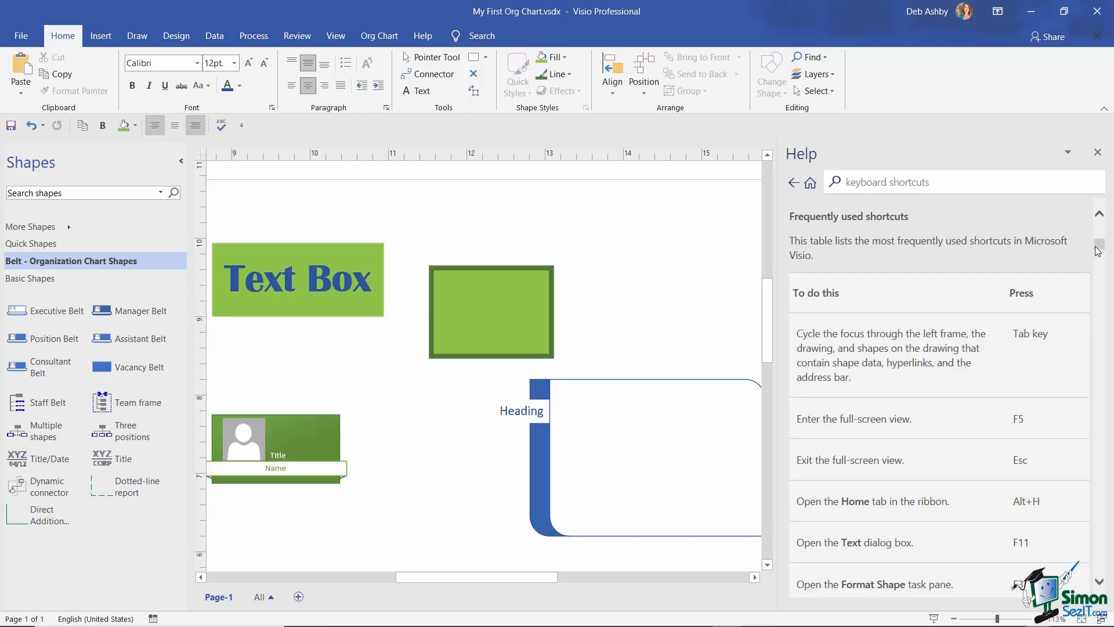
{"action": "scroll", "coordinate": [1019, 377], "scroll_direction": "down", "scroll_amount": 1}
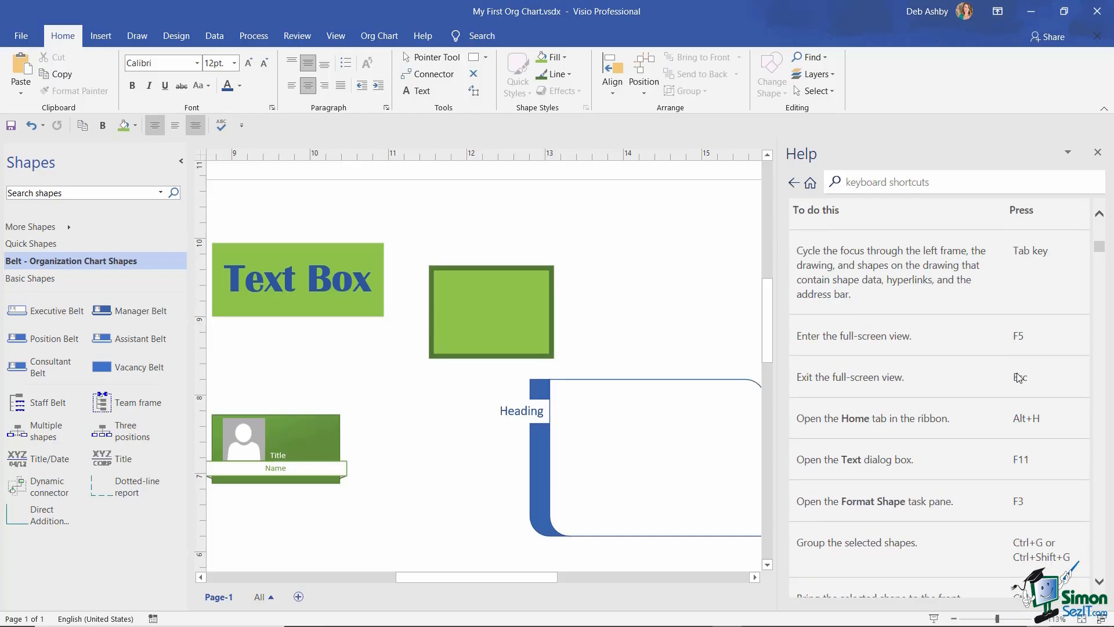
{"action": "scroll", "coordinate": [1019, 377], "scroll_direction": "down", "scroll_amount": 1}
{"action": "scroll", "coordinate": [868, 331], "scroll_direction": "down", "scroll_amount": 1}
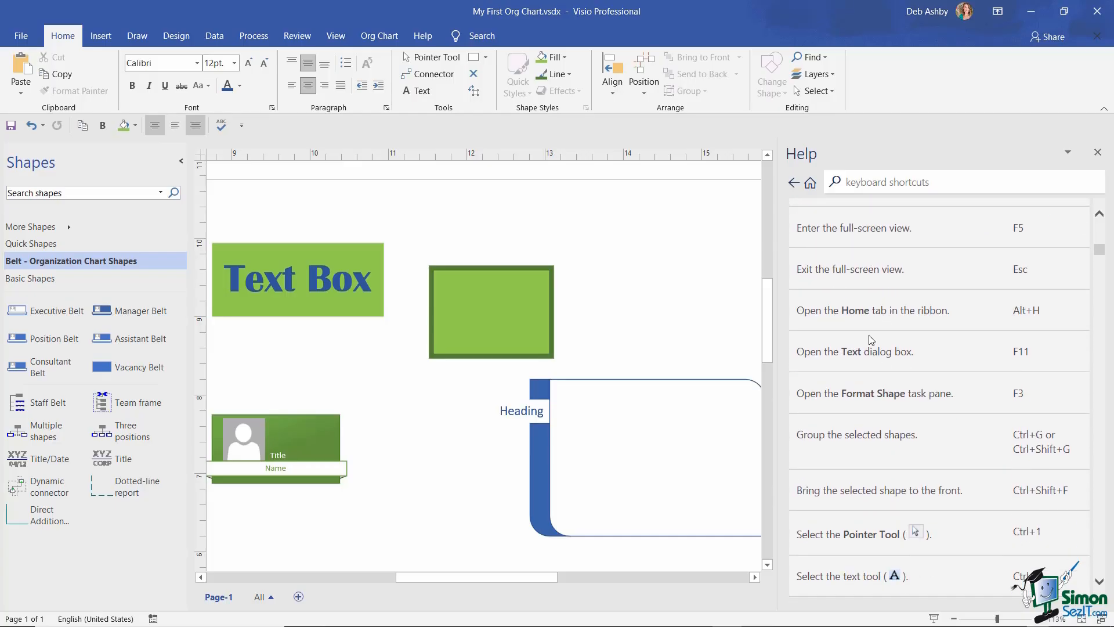
{"action": "scroll", "coordinate": [871, 340], "scroll_direction": "up", "scroll_amount": 12}
{"action": "scroll", "coordinate": [870, 340], "scroll_direction": "down", "scroll_amount": 9}
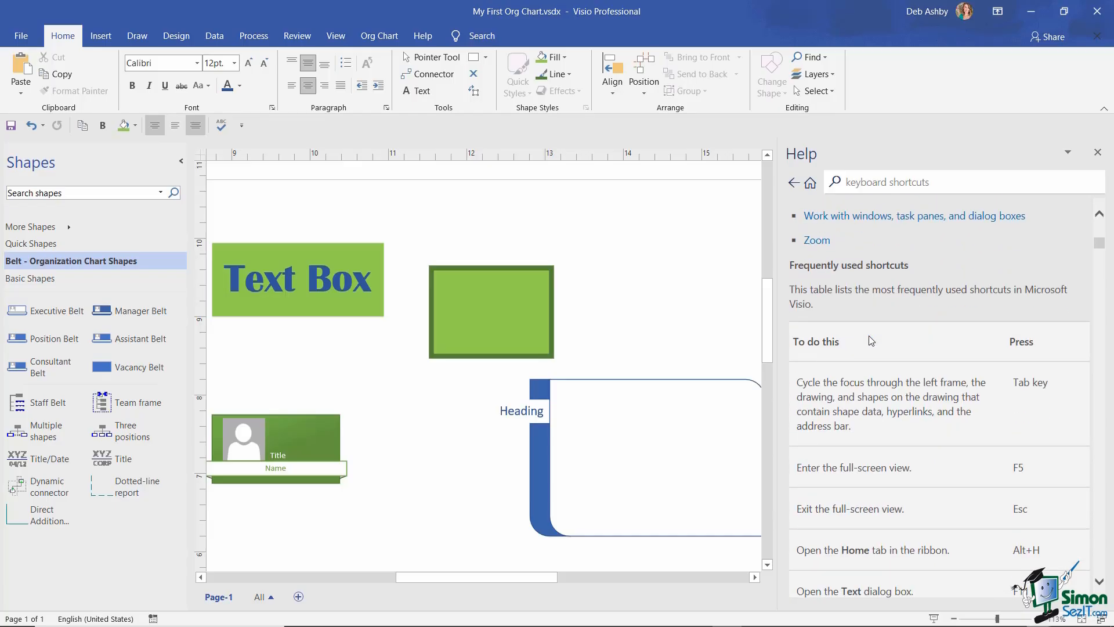
{"action": "scroll", "coordinate": [871, 341], "scroll_direction": "down", "scroll_amount": 1}
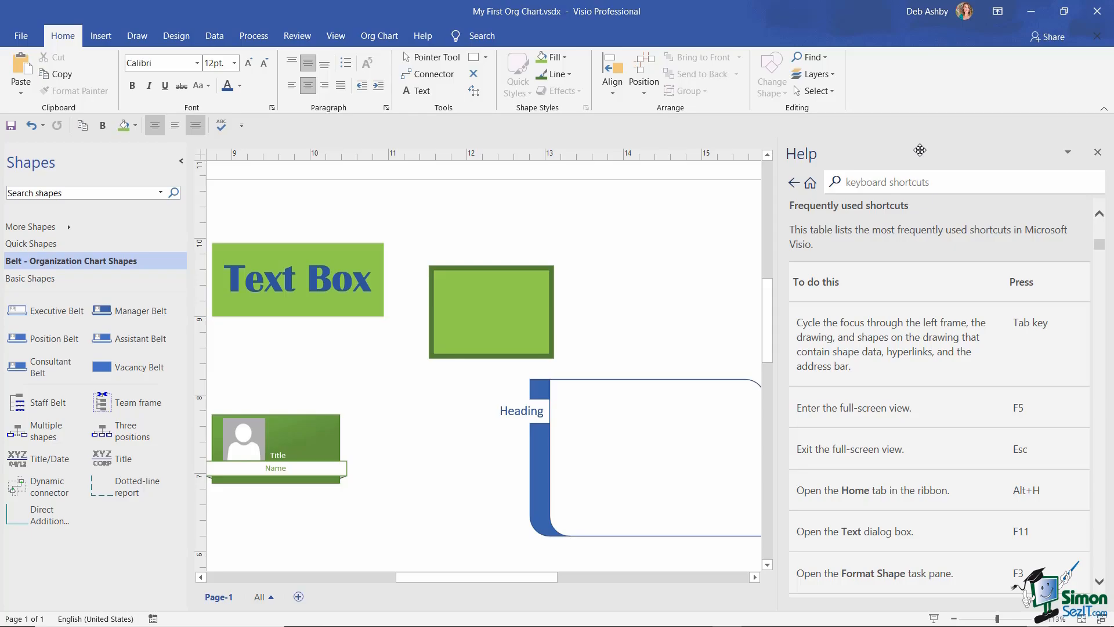
- Float the shortcuts help over the drawing, widen it, nudge it up-left, and scroll the list
{"action": "left_click_drag", "start_coordinate": [919, 150], "coordinate": [398, 104]}
{"action": "left_click_drag", "start_coordinate": [590, 249], "coordinate": [997, 245]}
{"action": "left_click_drag", "start_coordinate": [669, 113], "coordinate": [626, 93]}
{"action": "scroll", "coordinate": [616, 245], "scroll_direction": "down", "scroll_amount": 2}
{"action": "scroll", "coordinate": [615, 242], "scroll_direction": "up", "scroll_amount": 1}
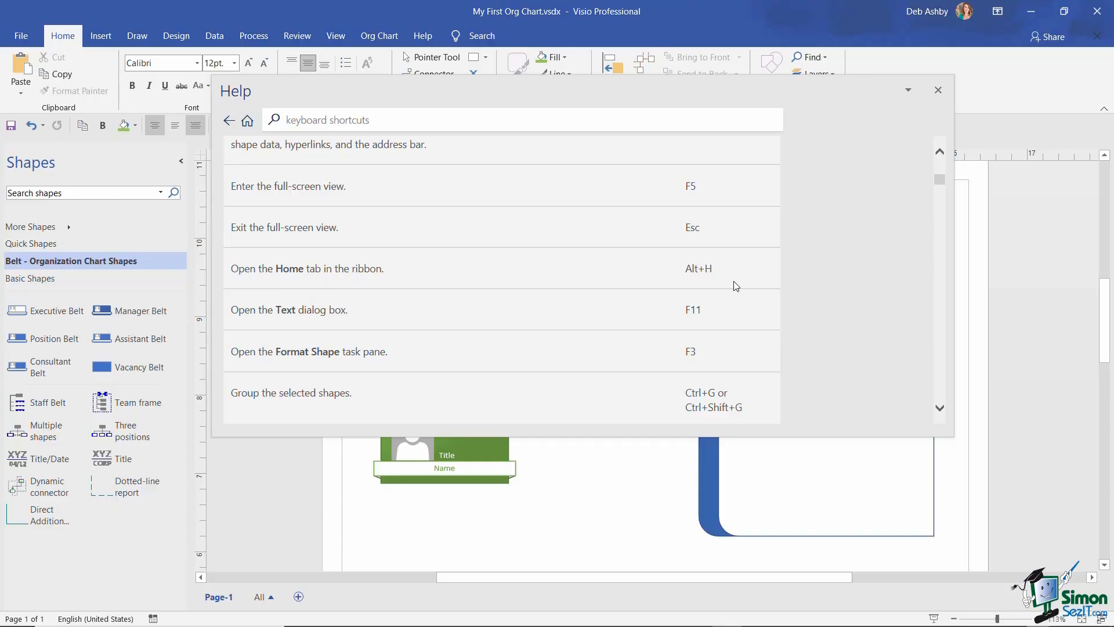
{"action": "scroll", "coordinate": [485, 285], "scroll_direction": "down", "scroll_amount": 1}
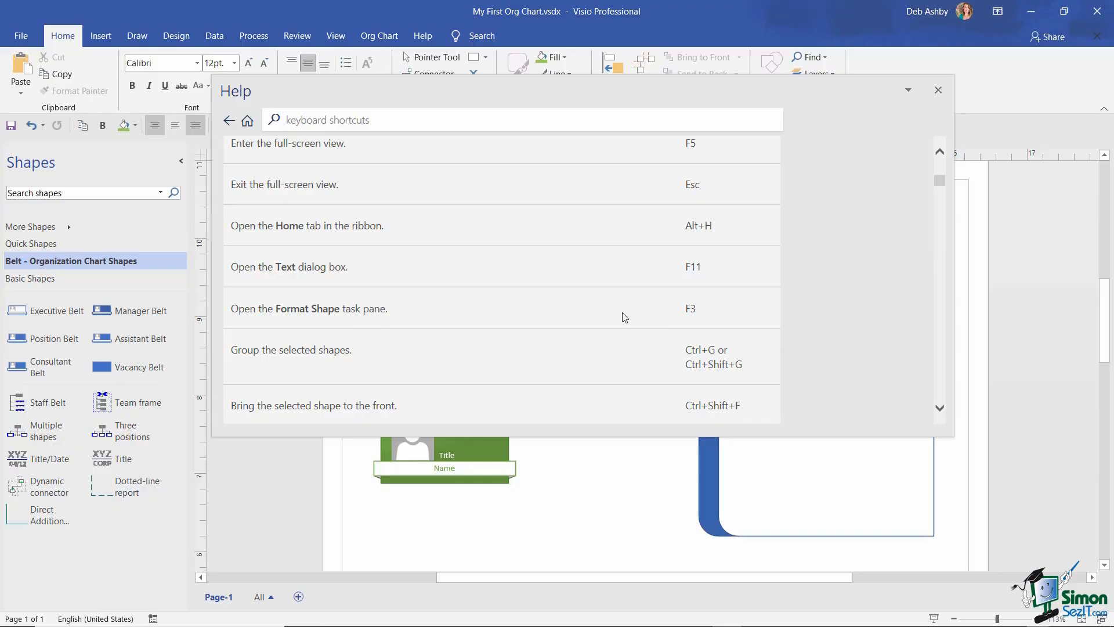
{"action": "scroll", "coordinate": [577, 307], "scroll_direction": "down", "scroll_amount": 2}
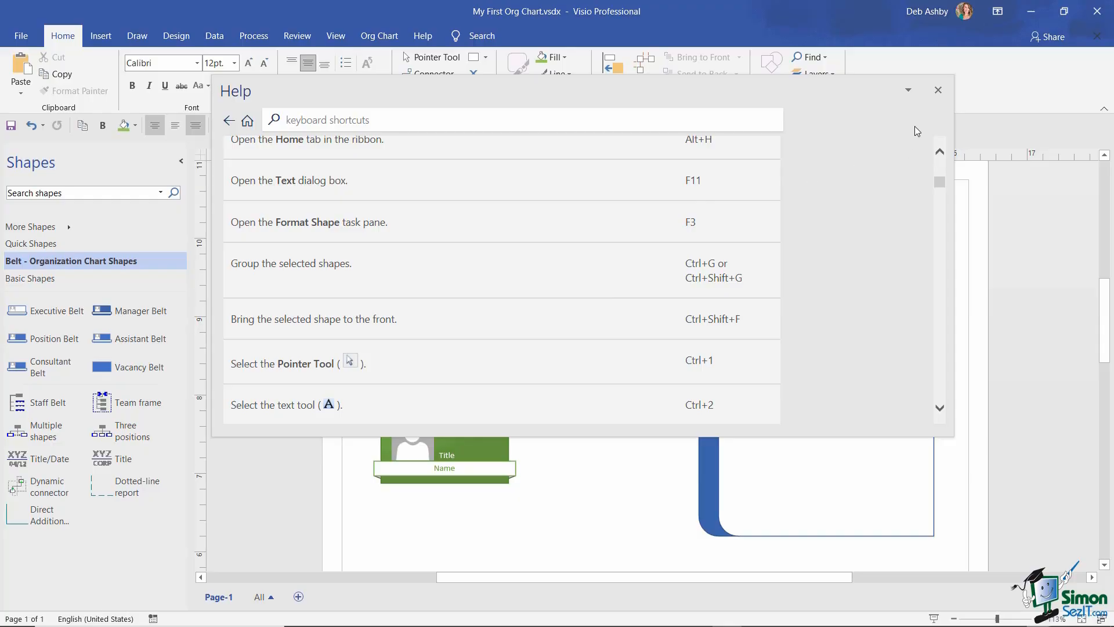
- Close the floating shortcuts help and show the KeyTips with Alt
{"action": "left_click", "coordinate": [938, 92]}
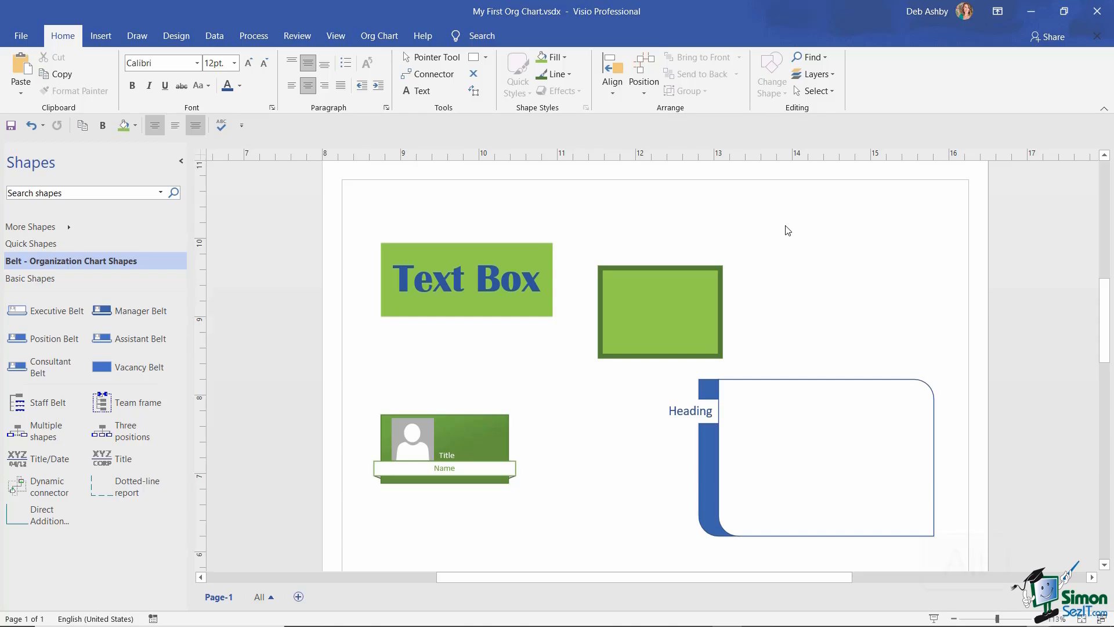
{"action": "key", "text": "alt"}
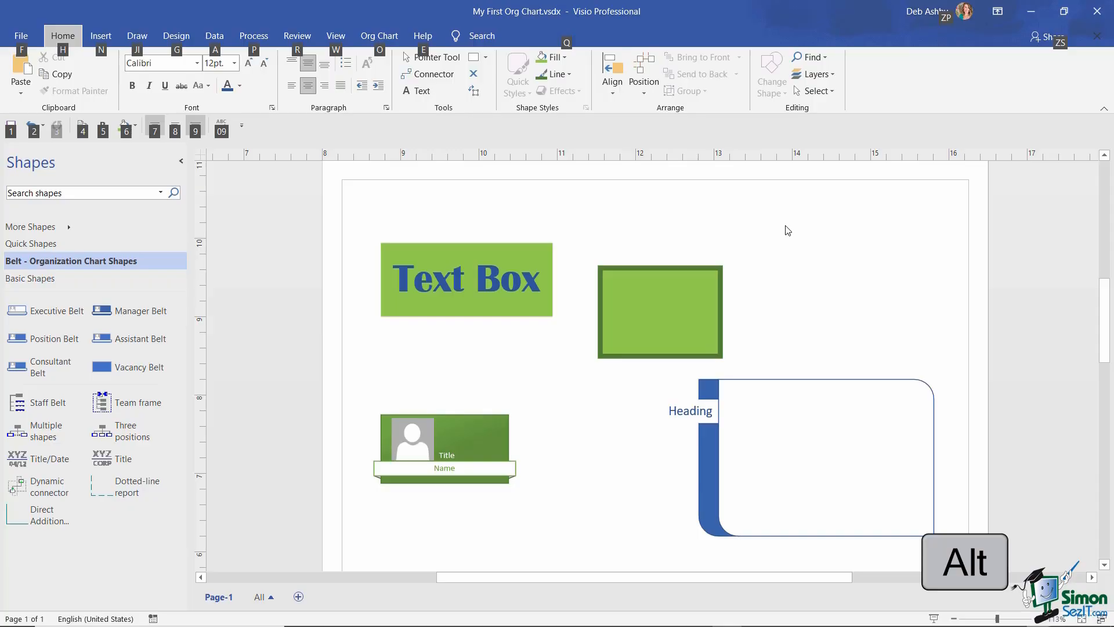
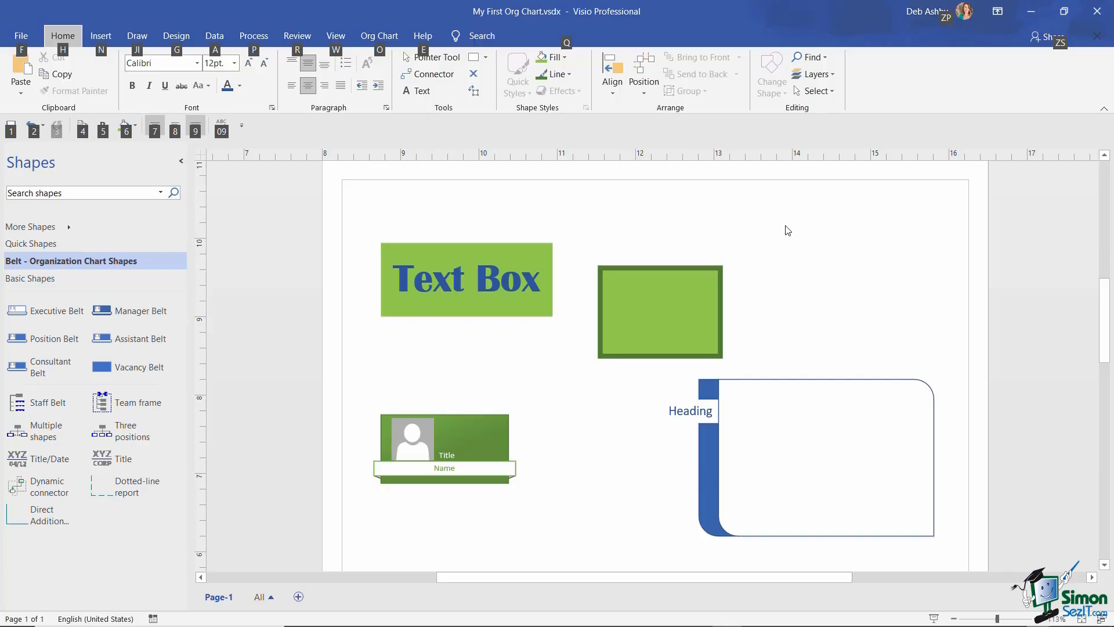
- Open the Zoom dialog through the View tab KeyTips W and Q, showing 113% magnification
{"action": "key", "text": "w"}
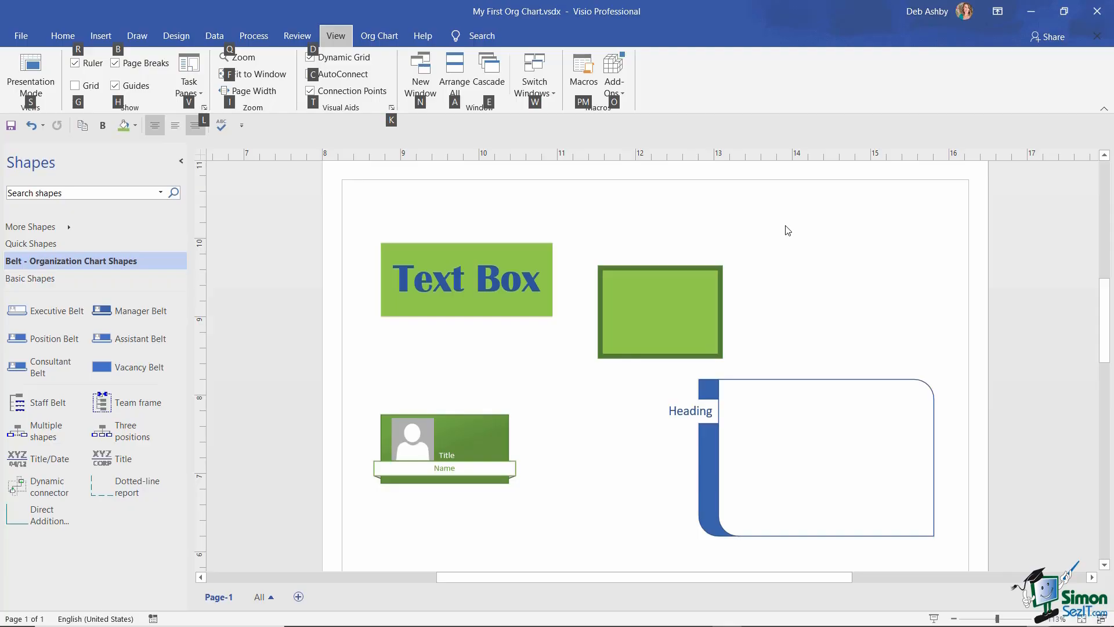
{"action": "key", "text": "w"}
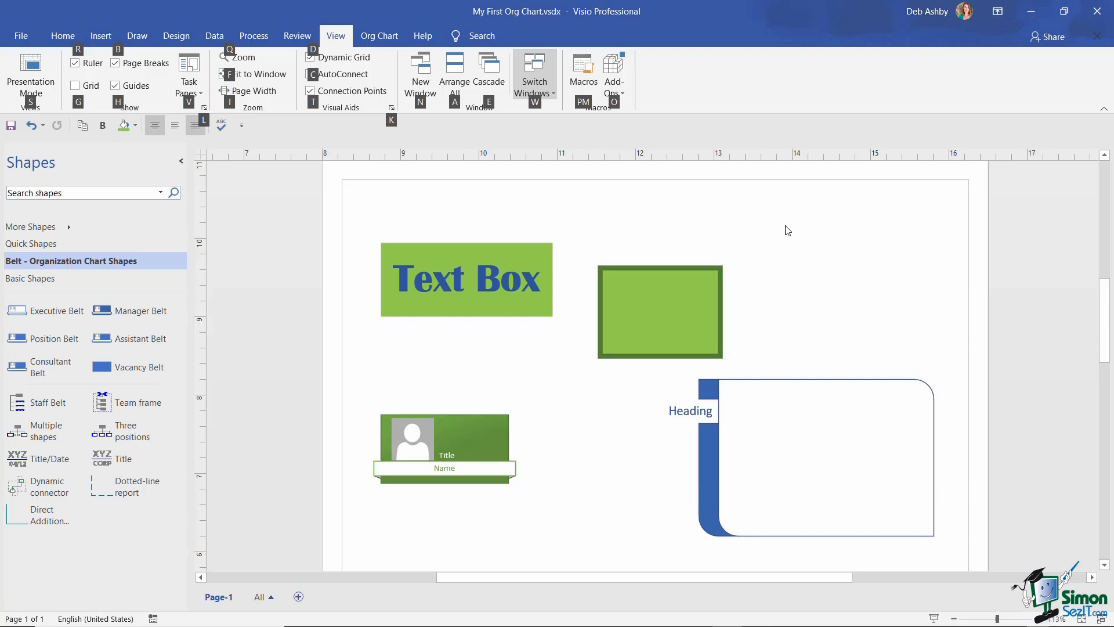
{"action": "key", "text": "q"}
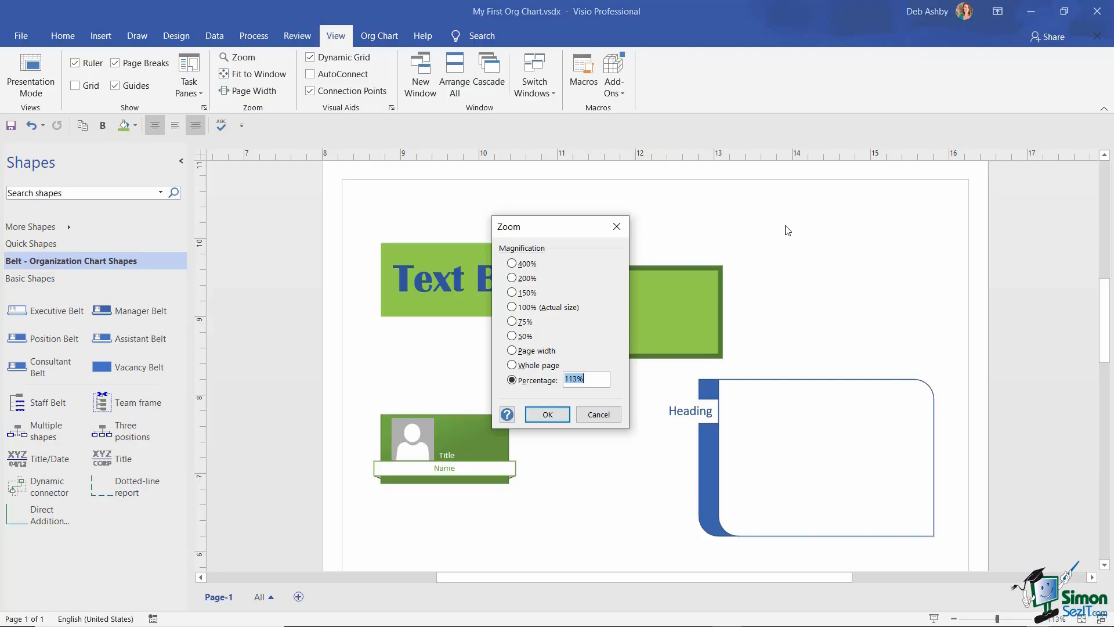
- Cancel the Zoom dialog so the magnification stays at 113%
{"action": "key", "text": "Tab"}
{"action": "key", "text": "Tab"}
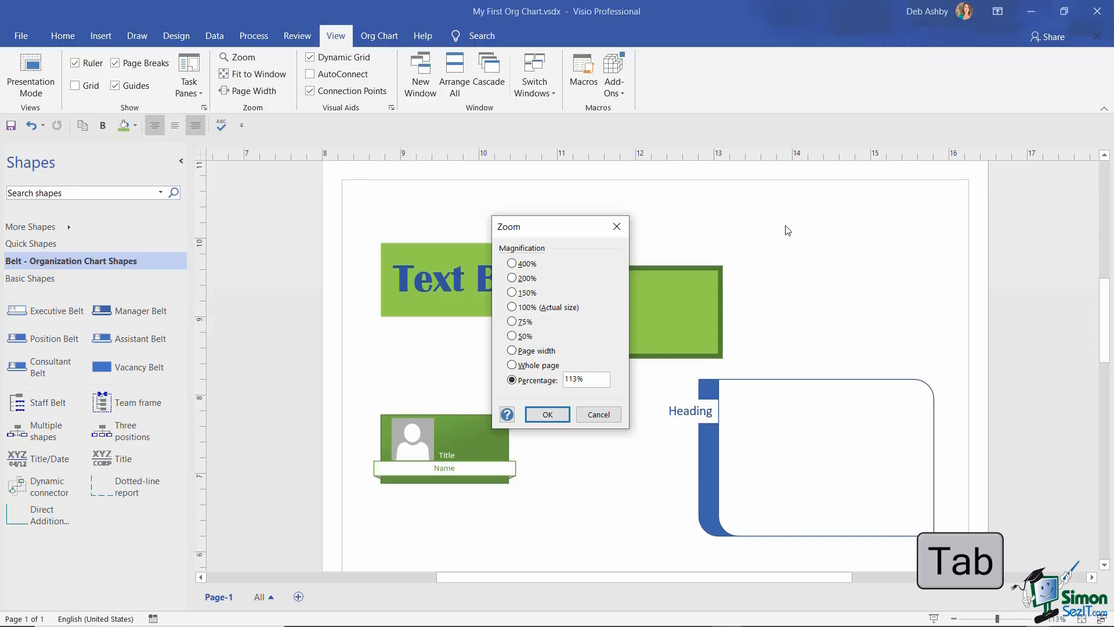
{"action": "key", "text": "Tab"}
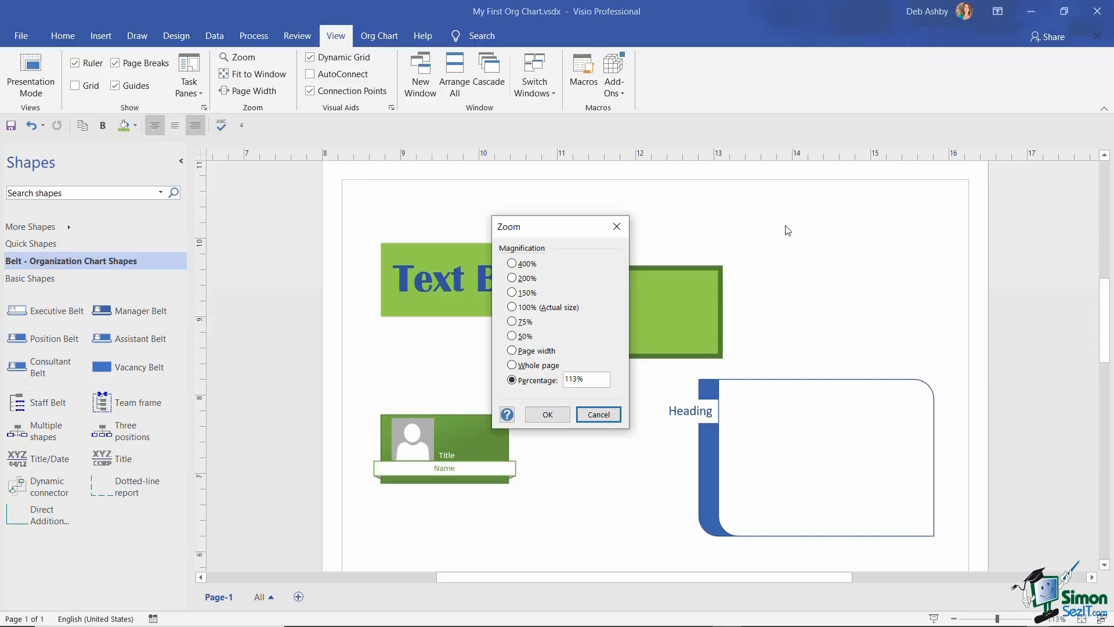
{"action": "key", "text": "Return"}
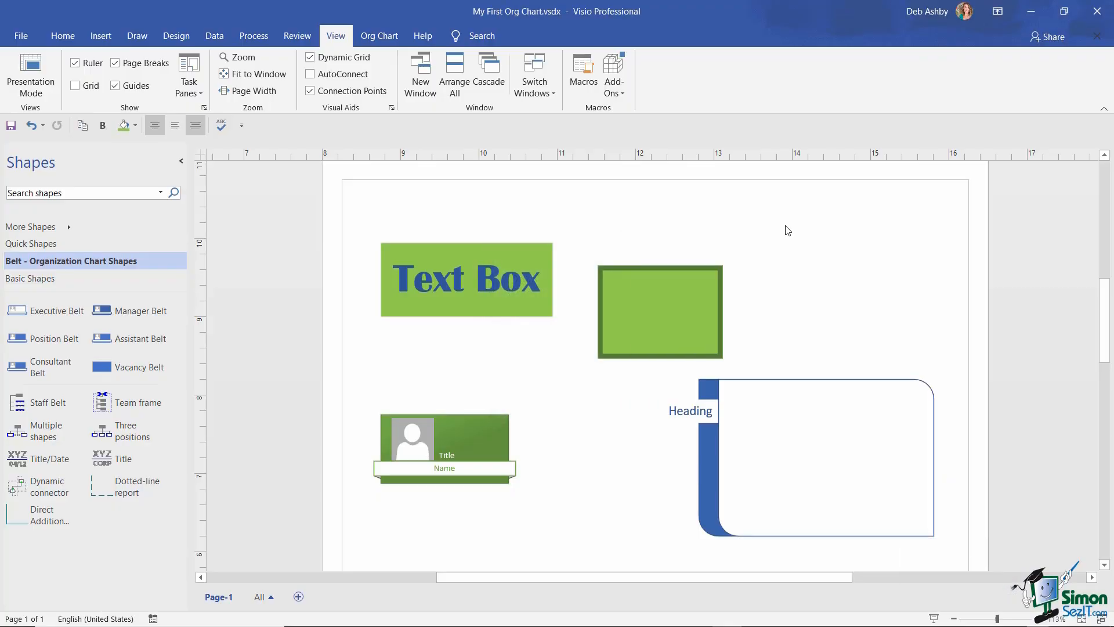
- Search Online Pictures for 'apple' and insert the third result, a yellow-and-red apple photo
{"action": "key", "text": "alt"}
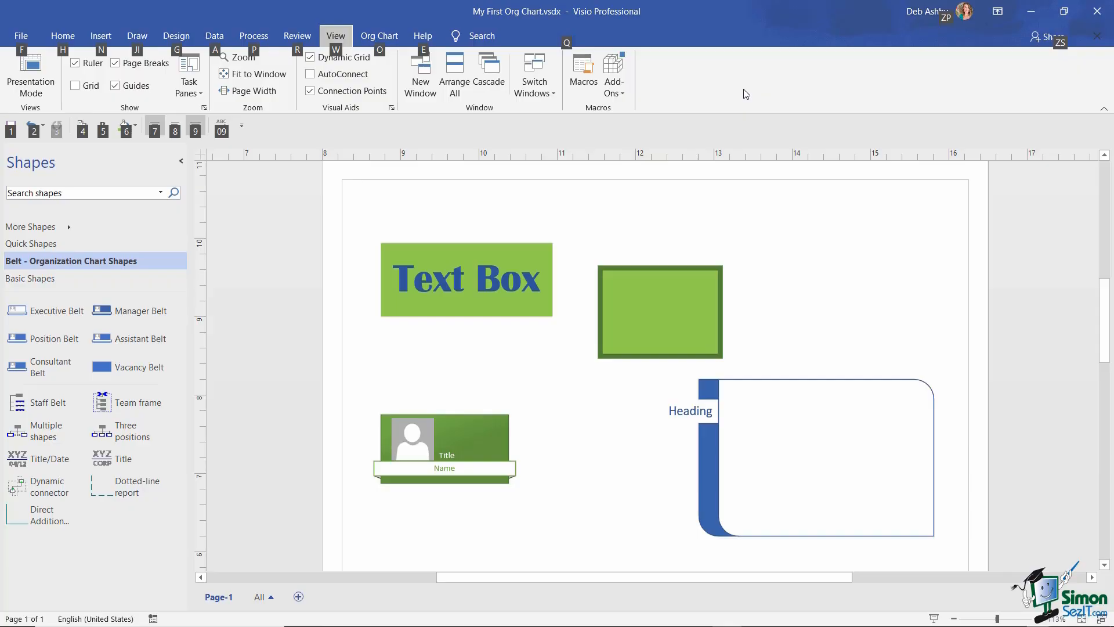
{"action": "key", "text": "n"}
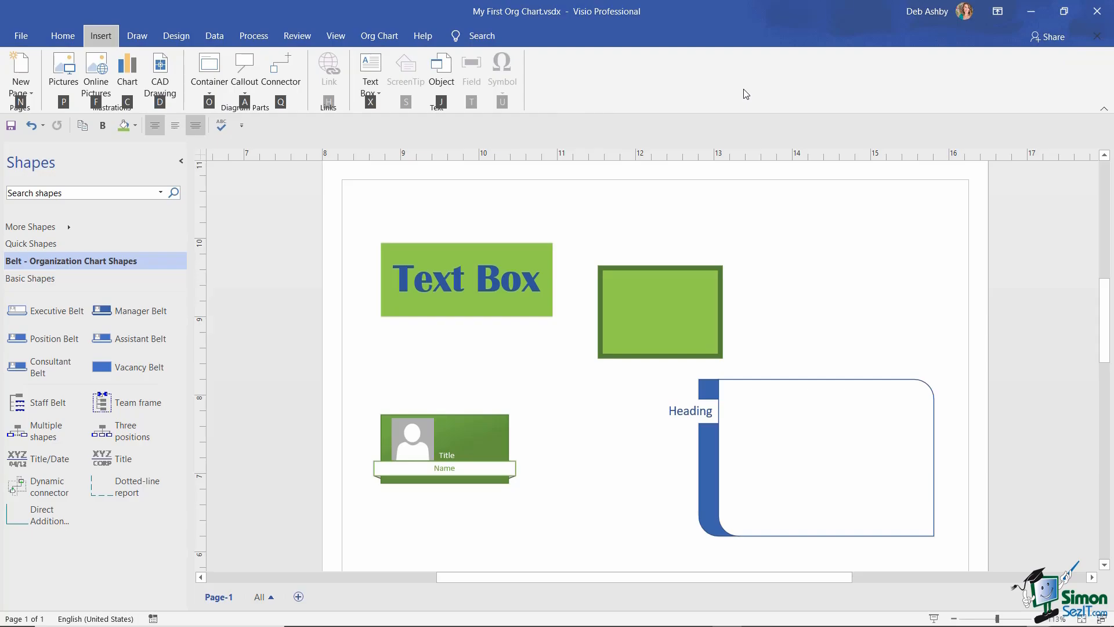
{"action": "key", "text": "f"}
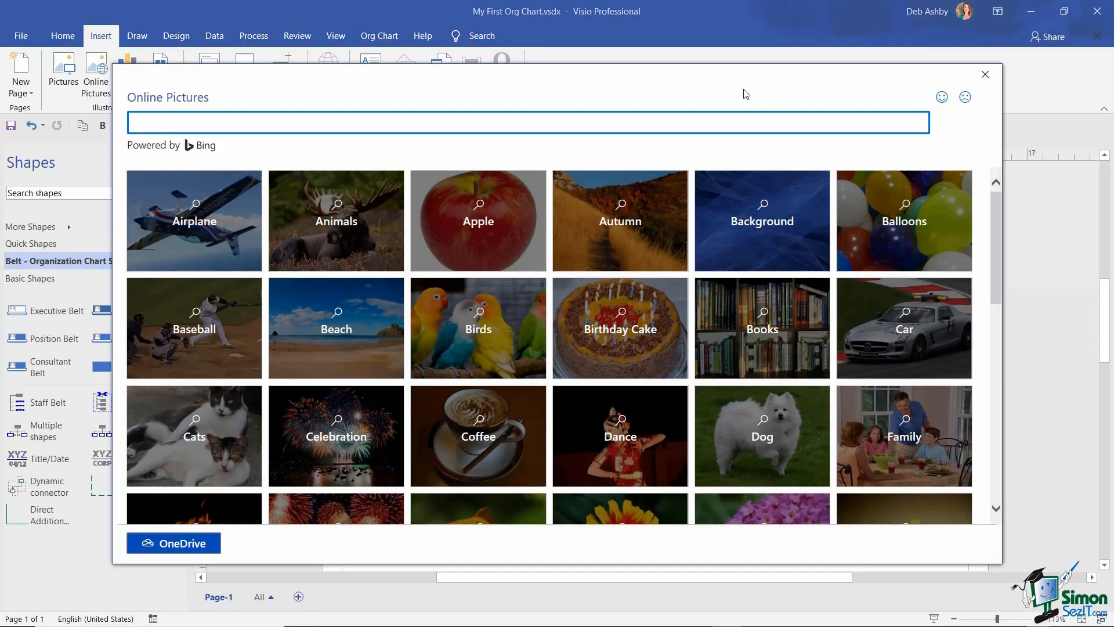
{"action": "type", "text": "apple"}
{"action": "key", "text": "Return"}
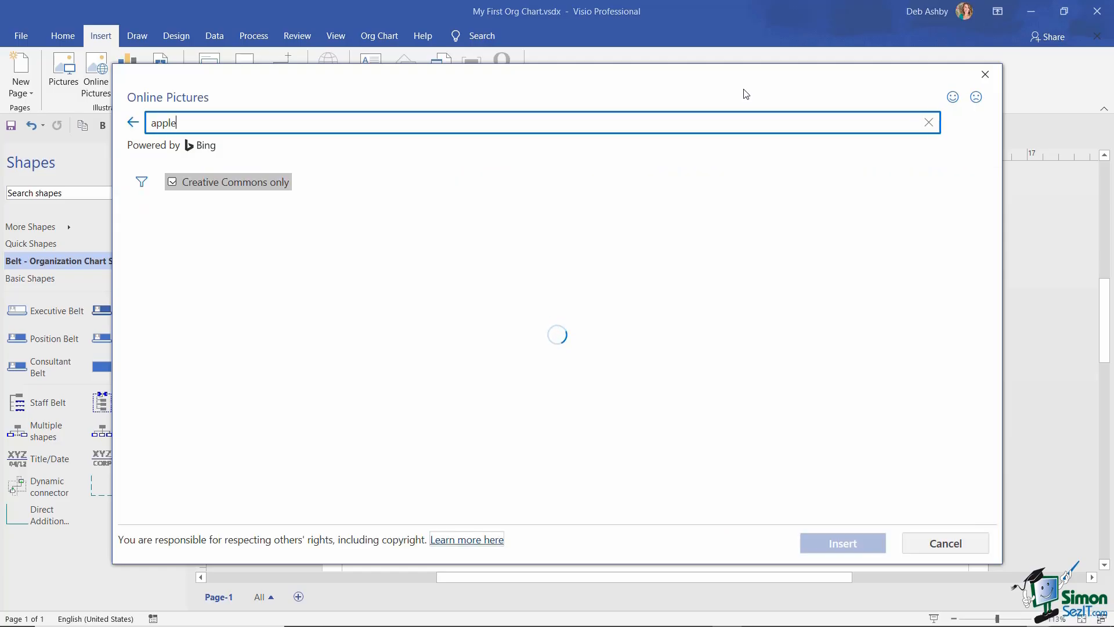
{"action": "key", "text": "Right"}
{"action": "key", "text": "Right"}
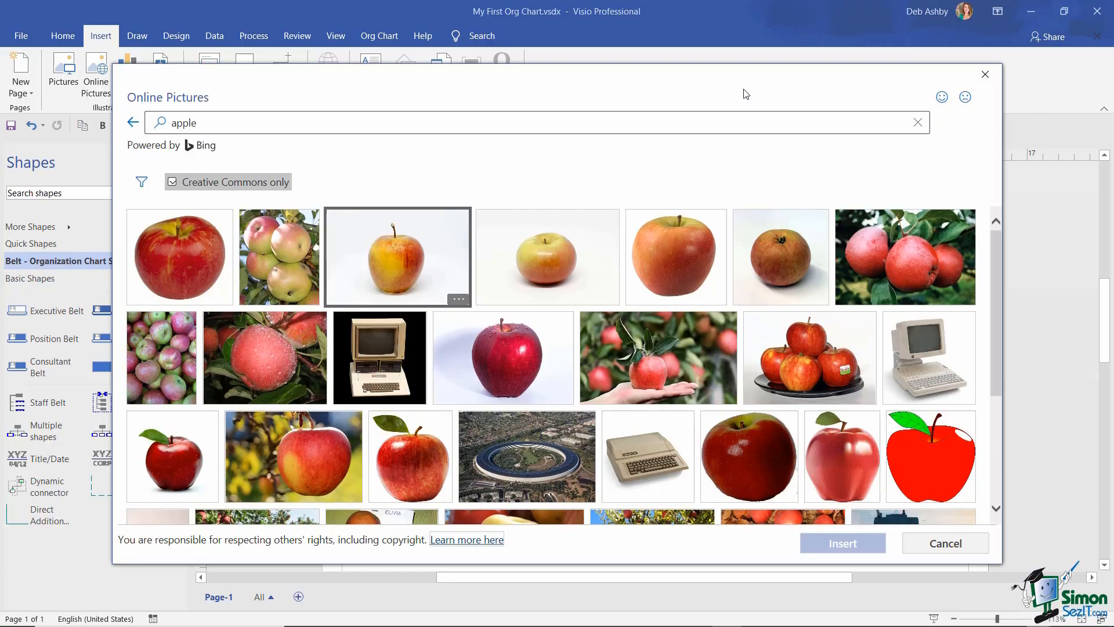
{"action": "key", "text": "space"}
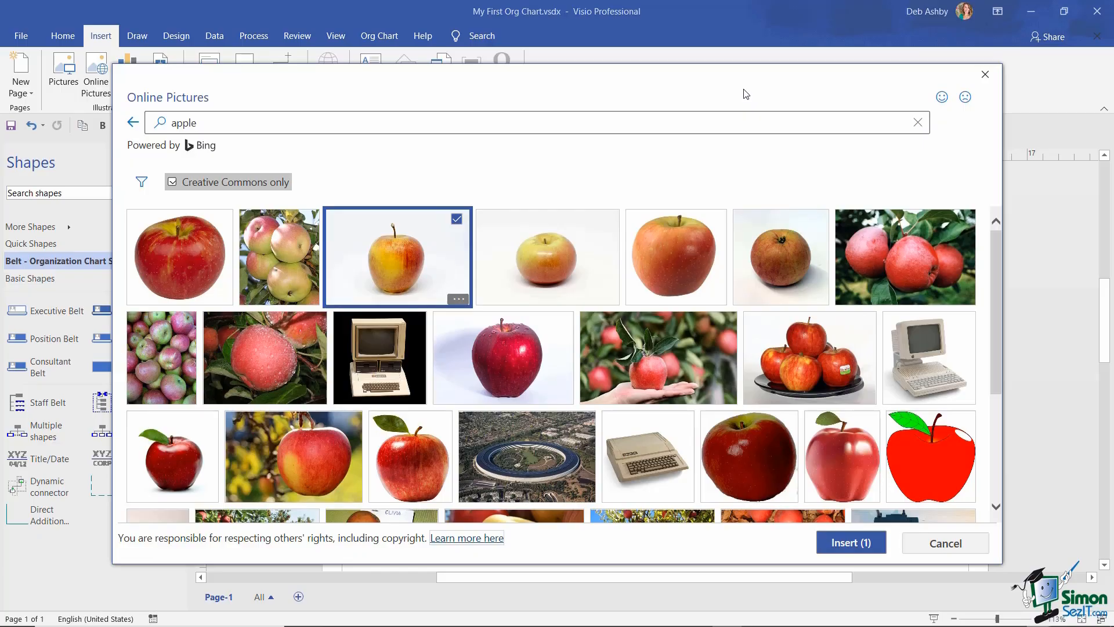
{"action": "key", "text": "space"}
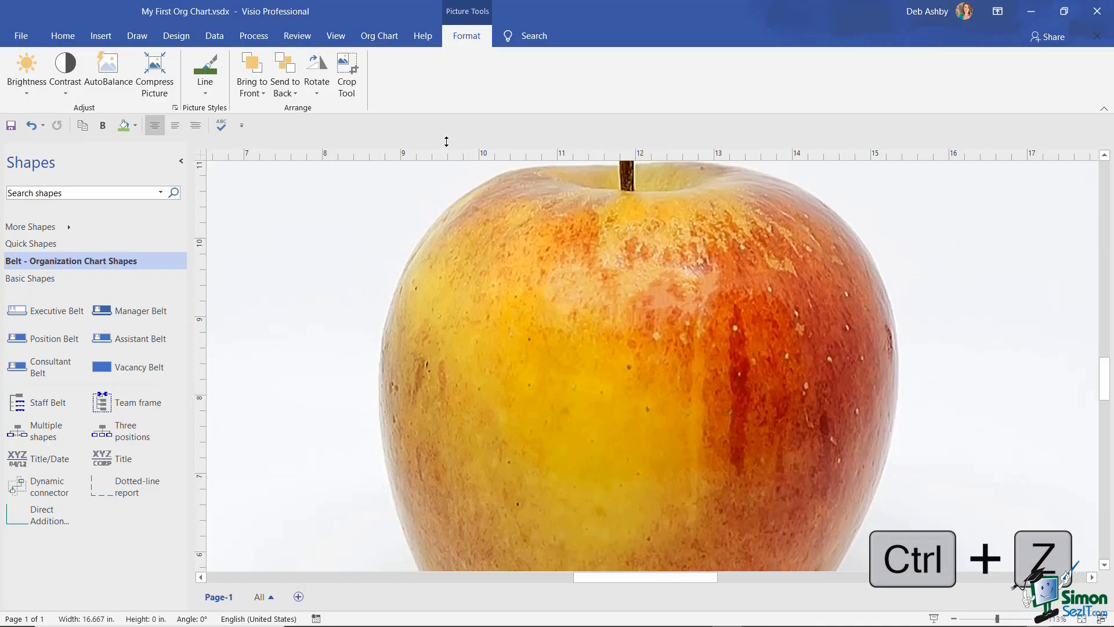
- Undo the apple photo insertion with Ctrl+Z
{"action": "key", "text": "ctrl+z"}
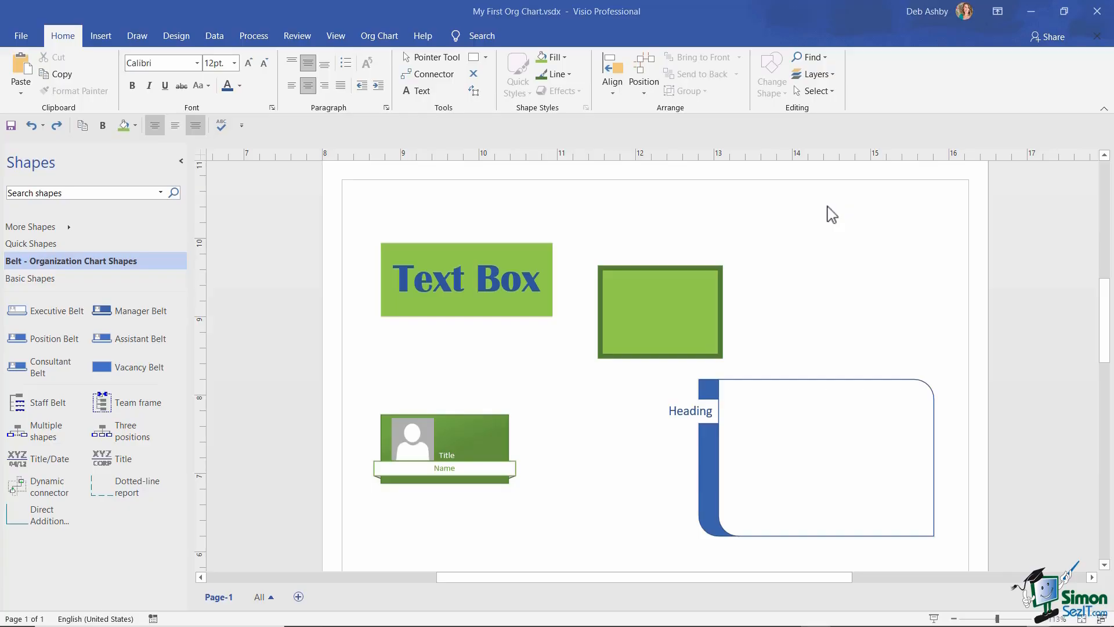
- Open Visio Options from the File menu on the General category
{"action": "left_click", "coordinate": [20, 36]}
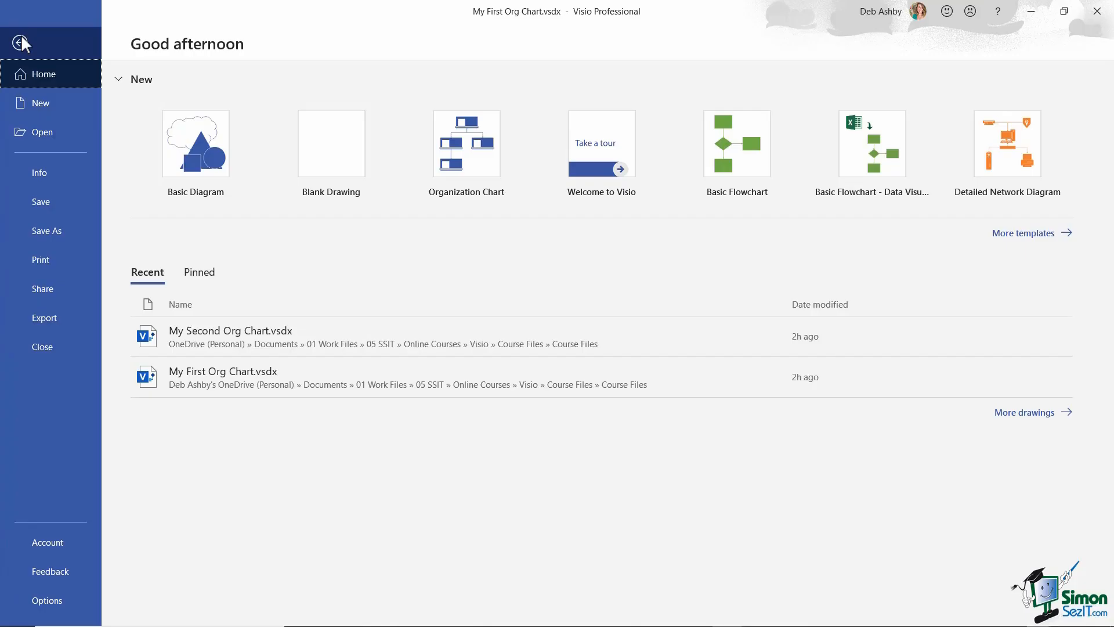
{"action": "left_click", "coordinate": [51, 603]}
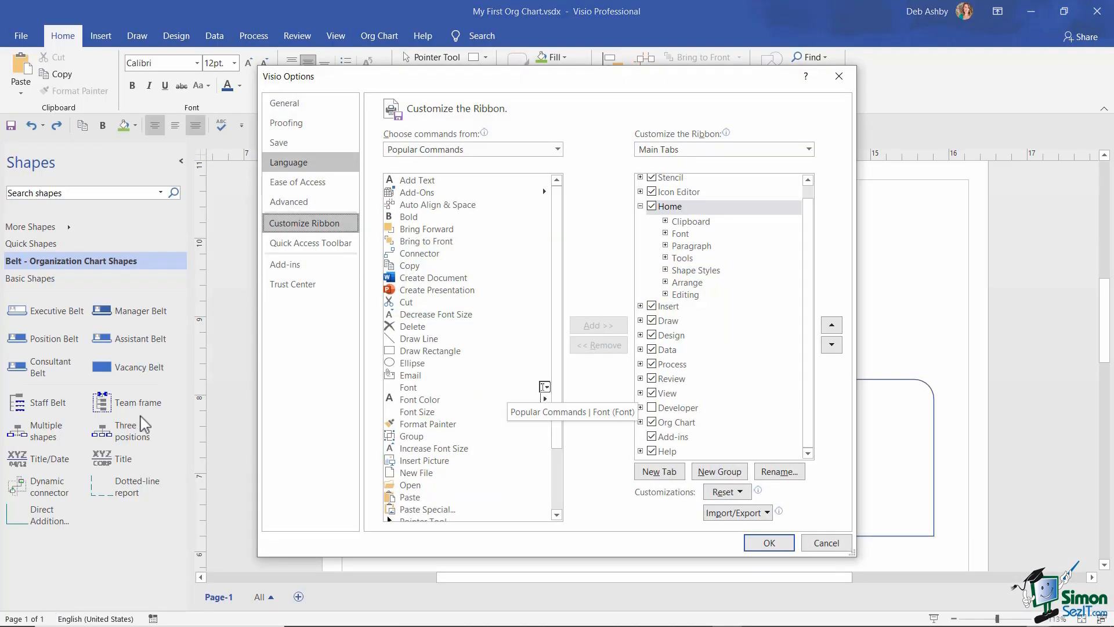
{"action": "left_click", "coordinate": [285, 104]}
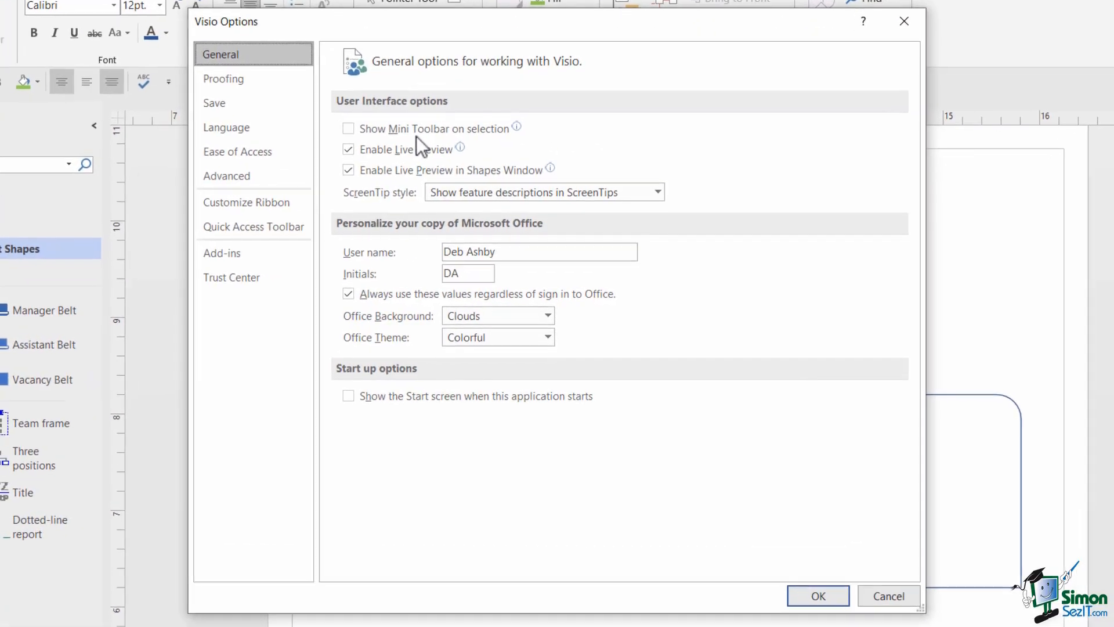
{"action": "mouse_move", "coordinate": [415, 135]}
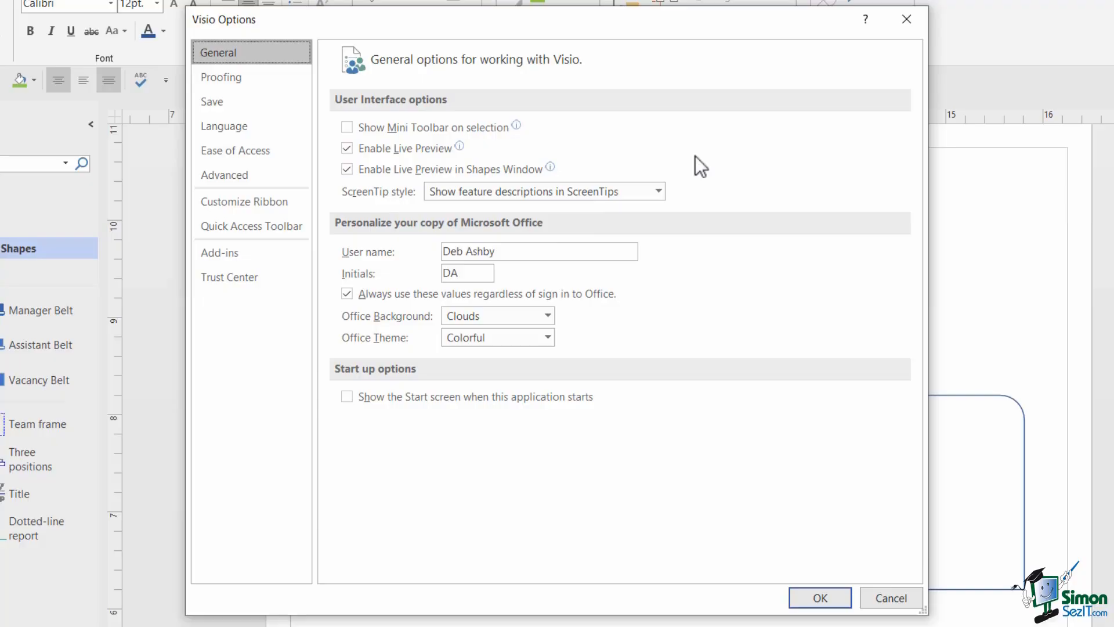
{"action": "left_click", "coordinate": [659, 191]}
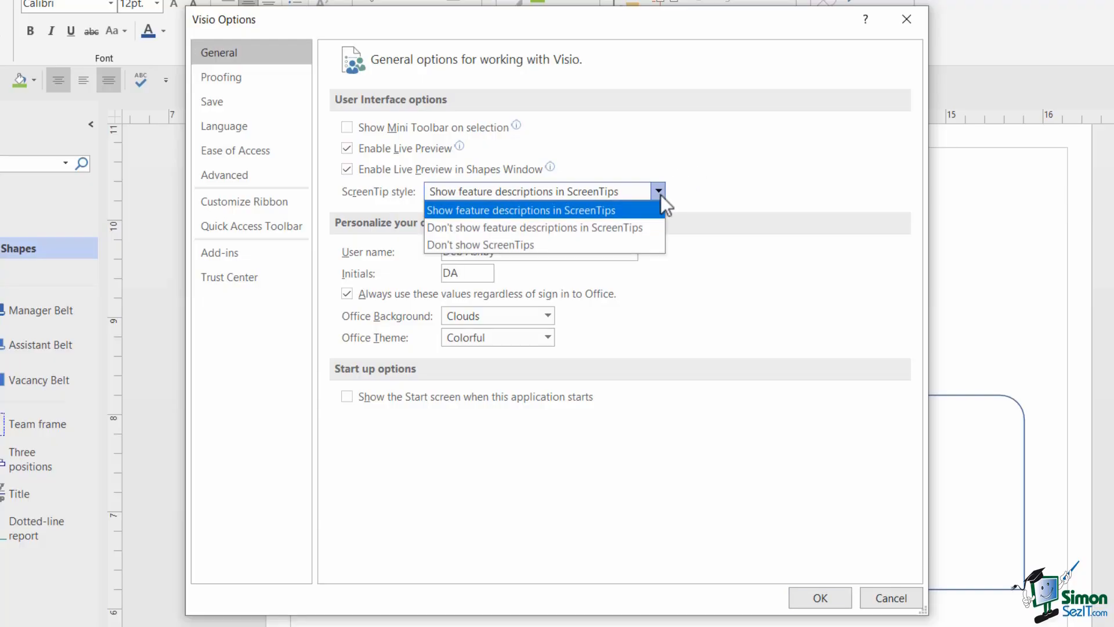
{"action": "left_click", "coordinate": [661, 194]}
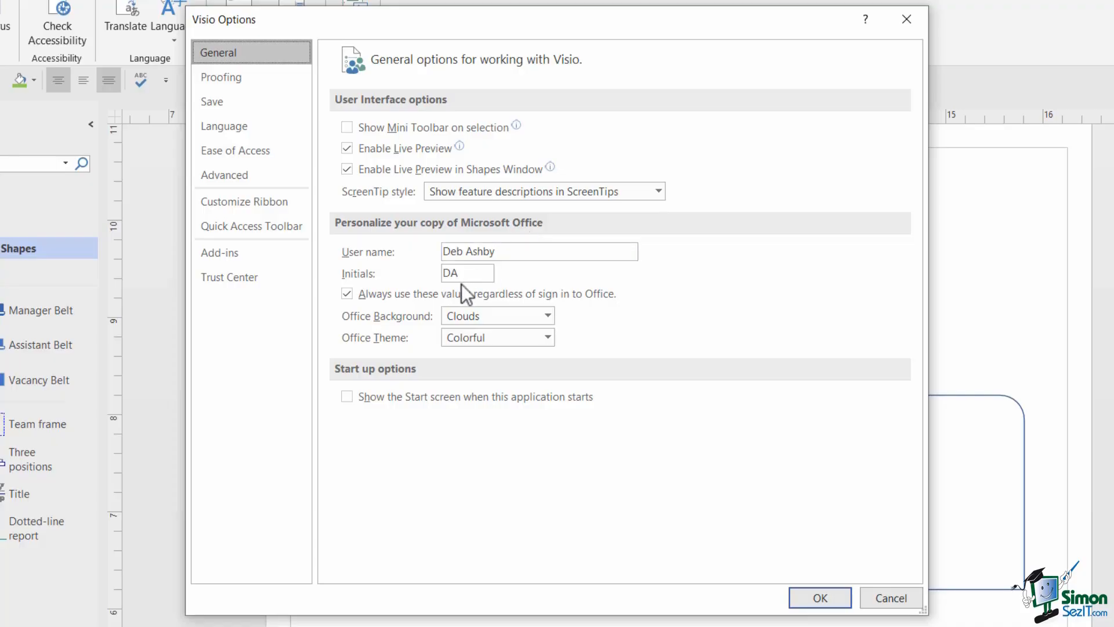
{"action": "left_click", "coordinate": [501, 251]}
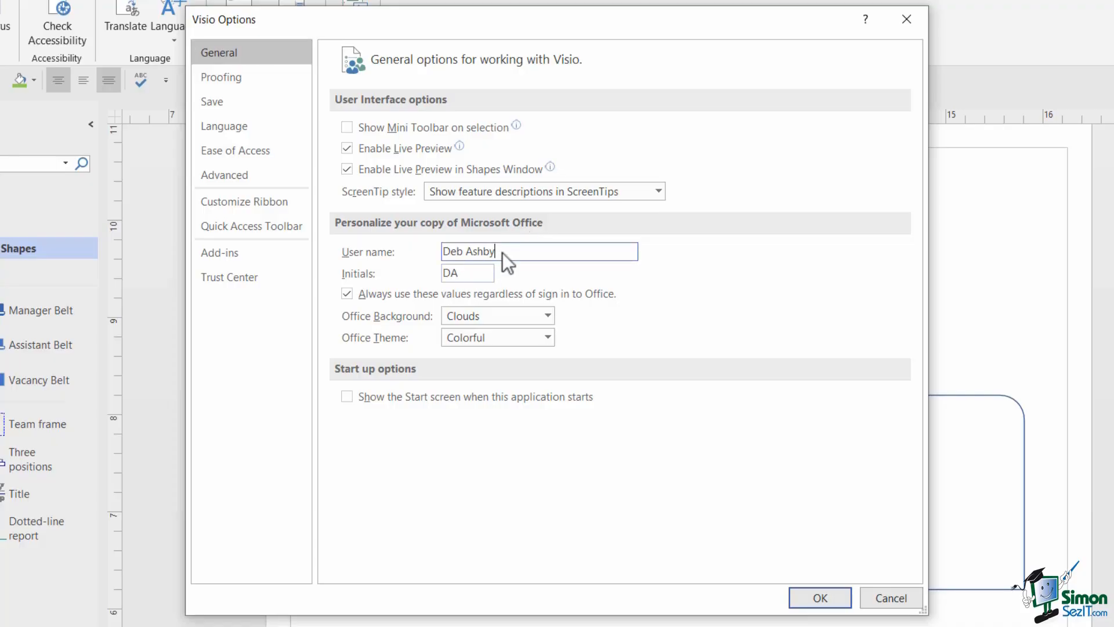
{"action": "left_click", "coordinate": [471, 273]}
{"action": "left_click", "coordinate": [519, 252]}
{"action": "left_click", "coordinate": [547, 316]}
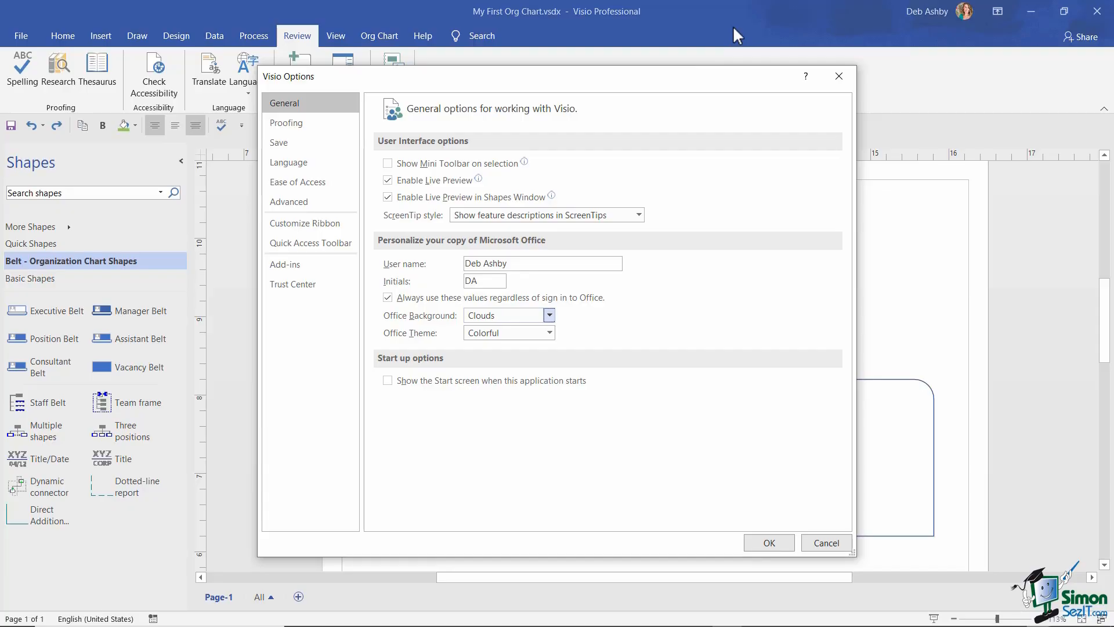
- Set the Office Background to Doodle Circles and the Office Theme to Dark Gray, then apply
{"action": "left_click", "coordinate": [549, 317]}
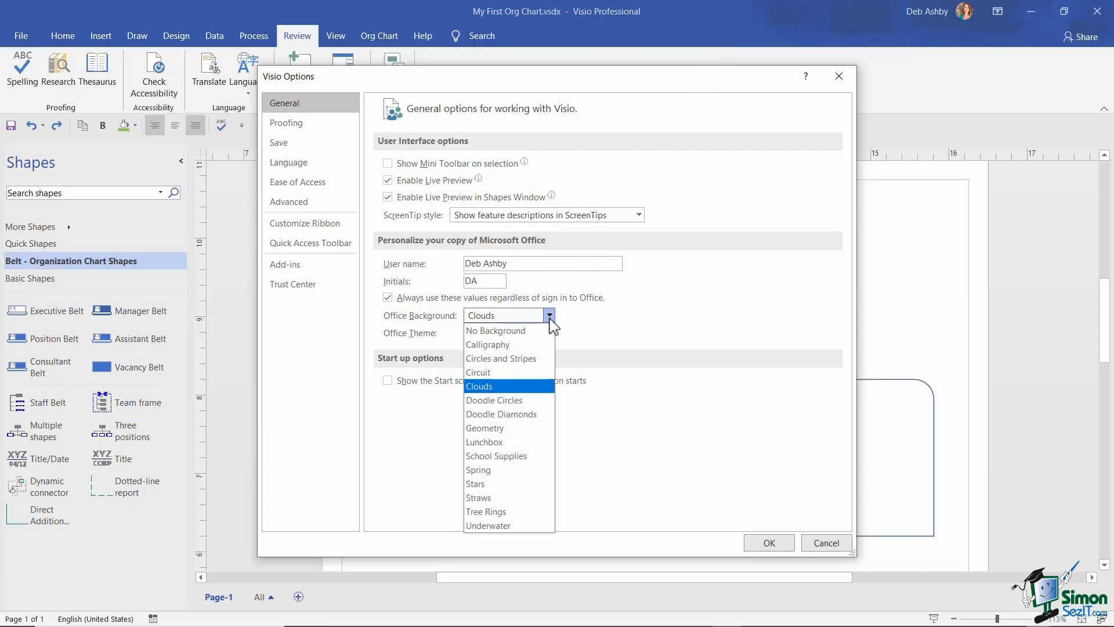
{"action": "left_click", "coordinate": [515, 402]}
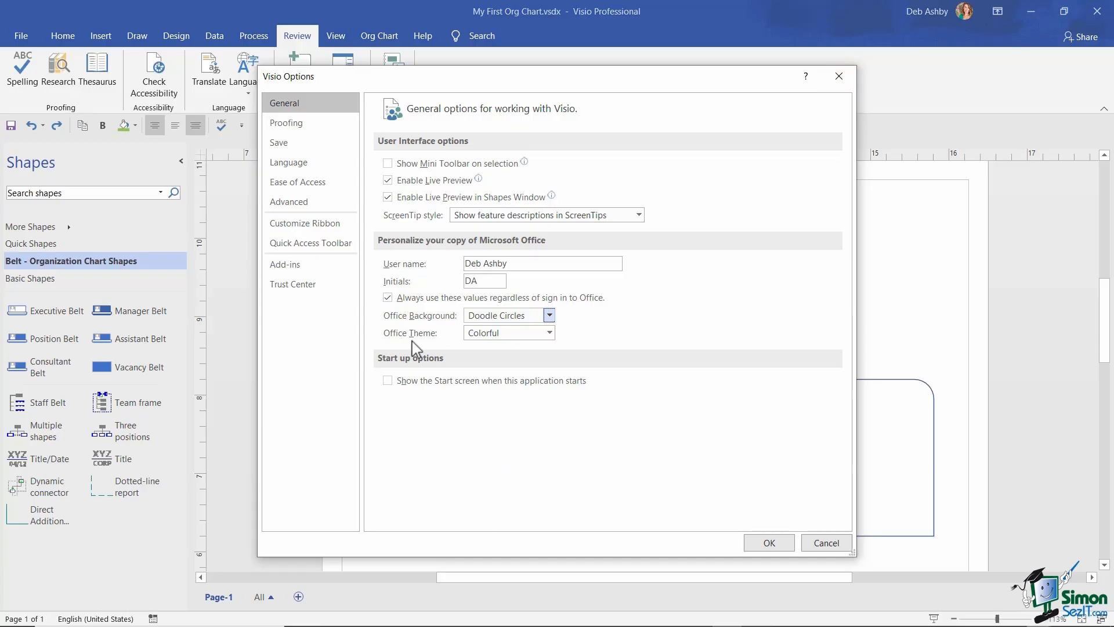
{"action": "left_click", "coordinate": [549, 333]}
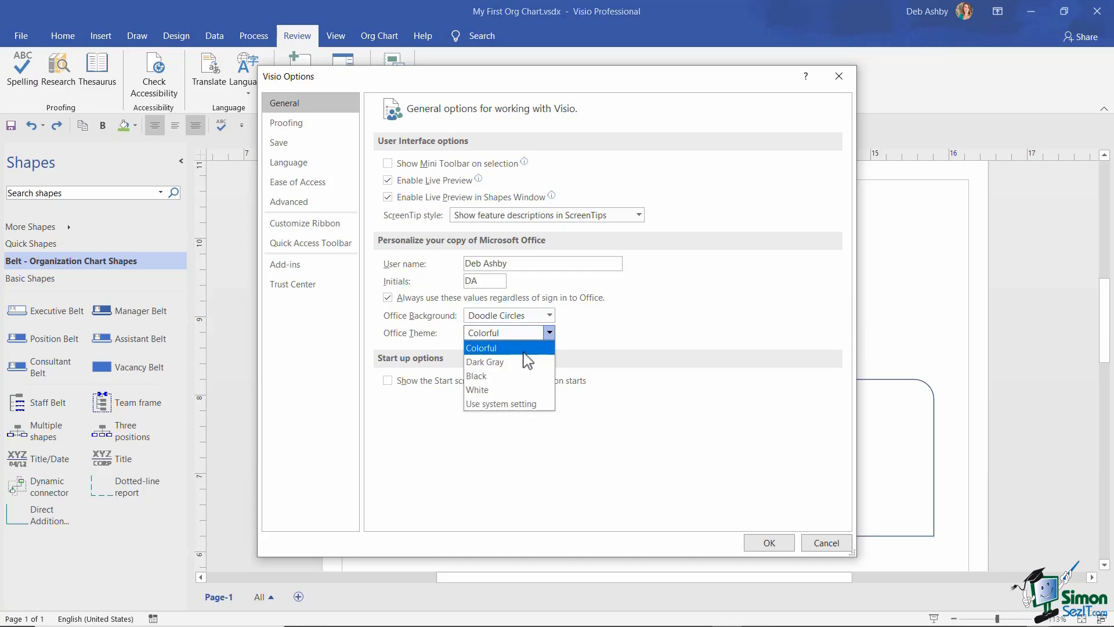
{"action": "left_click", "coordinate": [508, 362]}
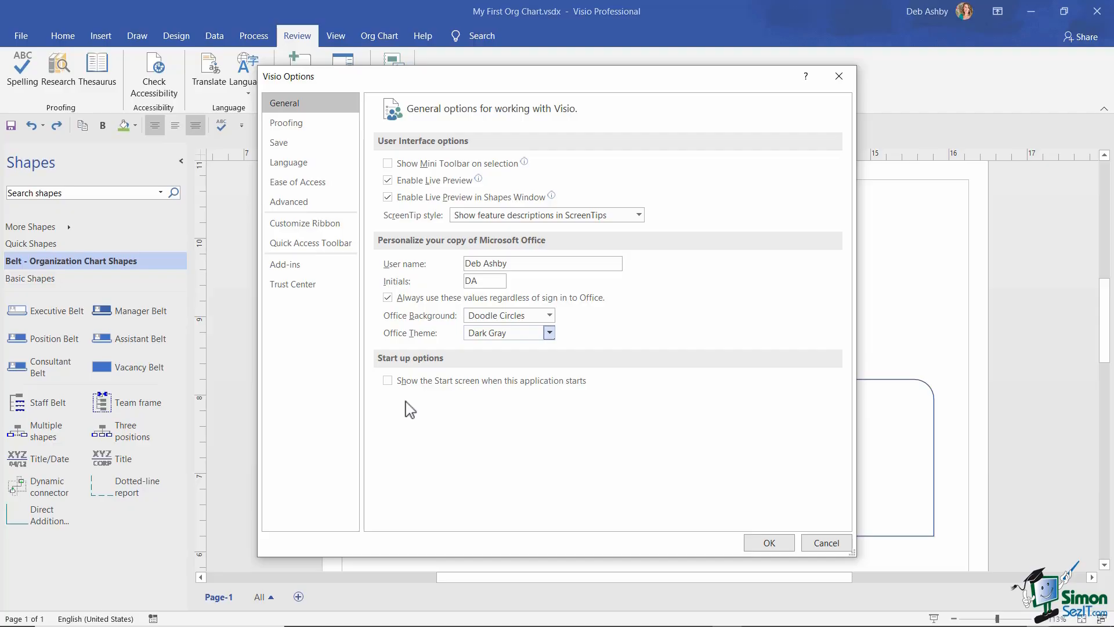
{"action": "left_click", "coordinate": [763, 542]}
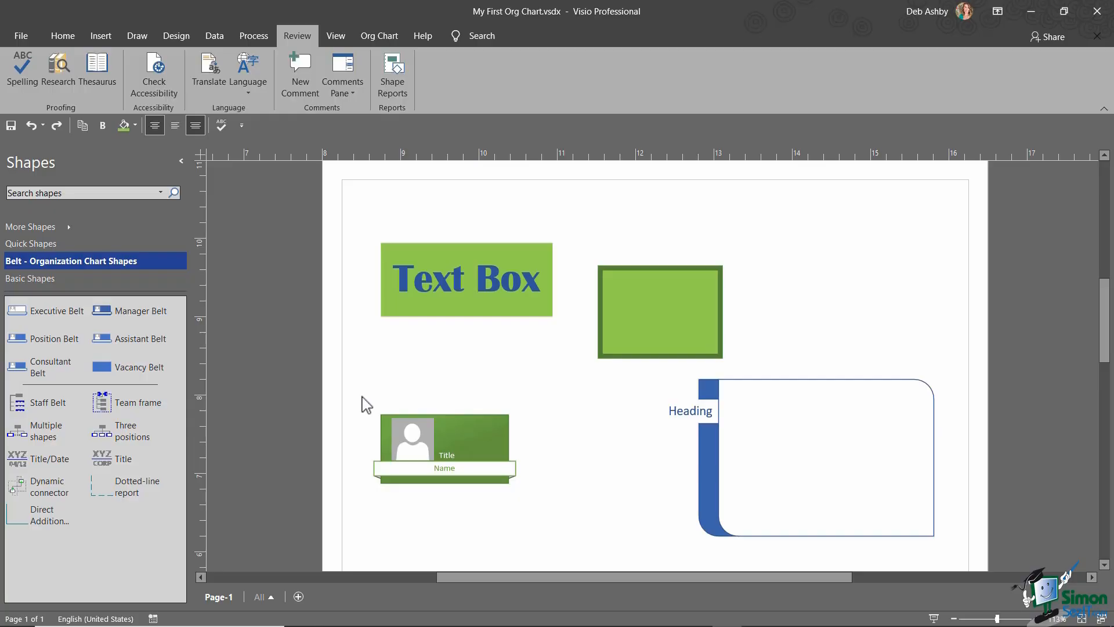
- Reopen Visio Options and change the Office Background to Clouds
{"action": "left_click", "coordinate": [21, 35]}
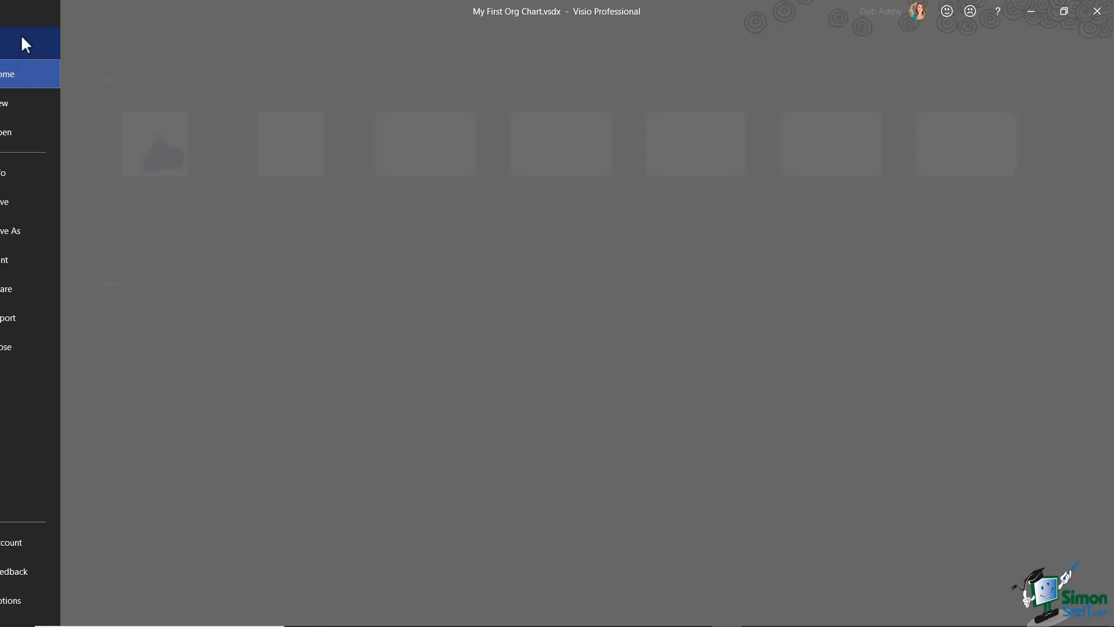
{"action": "left_click", "coordinate": [66, 606]}
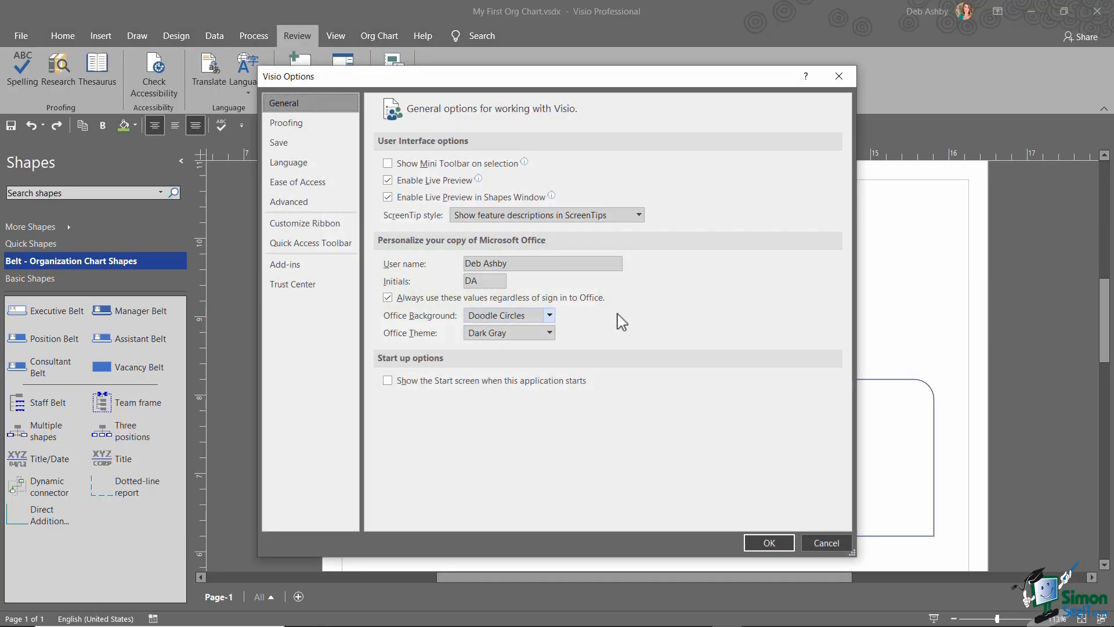
{"action": "left_click", "coordinate": [549, 315]}
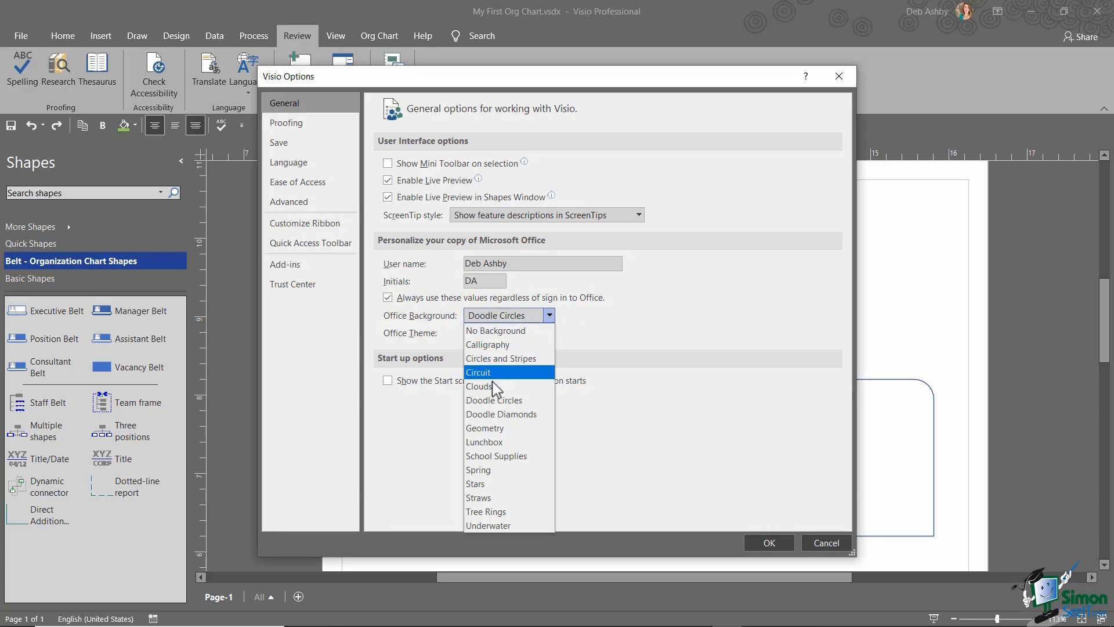
{"action": "left_click", "coordinate": [496, 386]}
- Switch the Office Theme back to Colorful, check the Proofing page, and close Options
{"action": "left_click", "coordinate": [547, 332]}
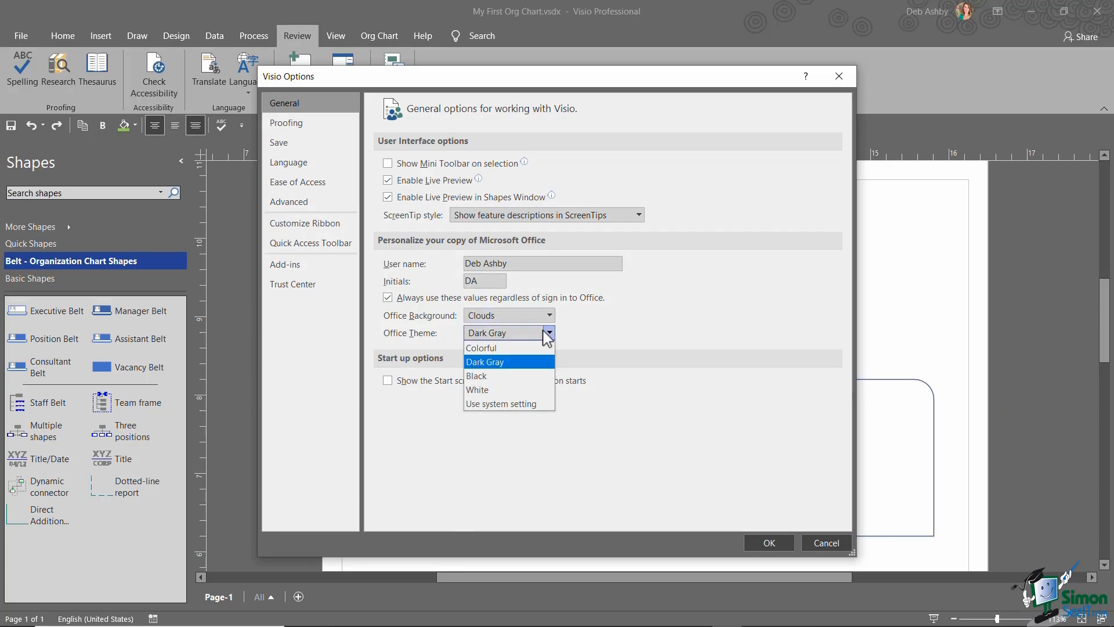
{"action": "left_click", "coordinate": [494, 349]}
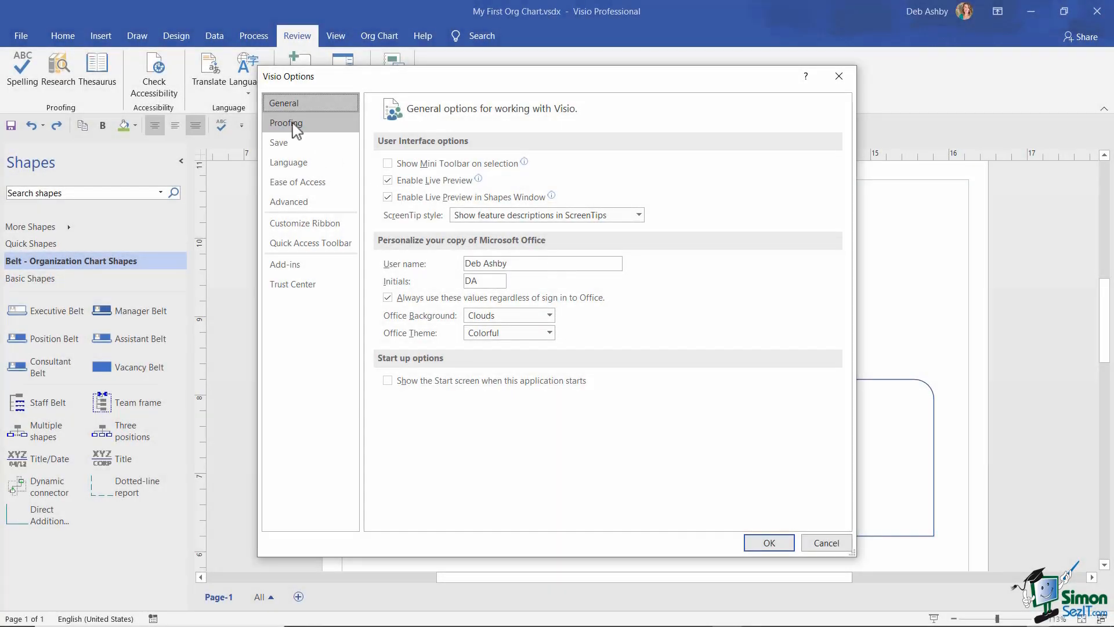
{"action": "left_click", "coordinate": [292, 123]}
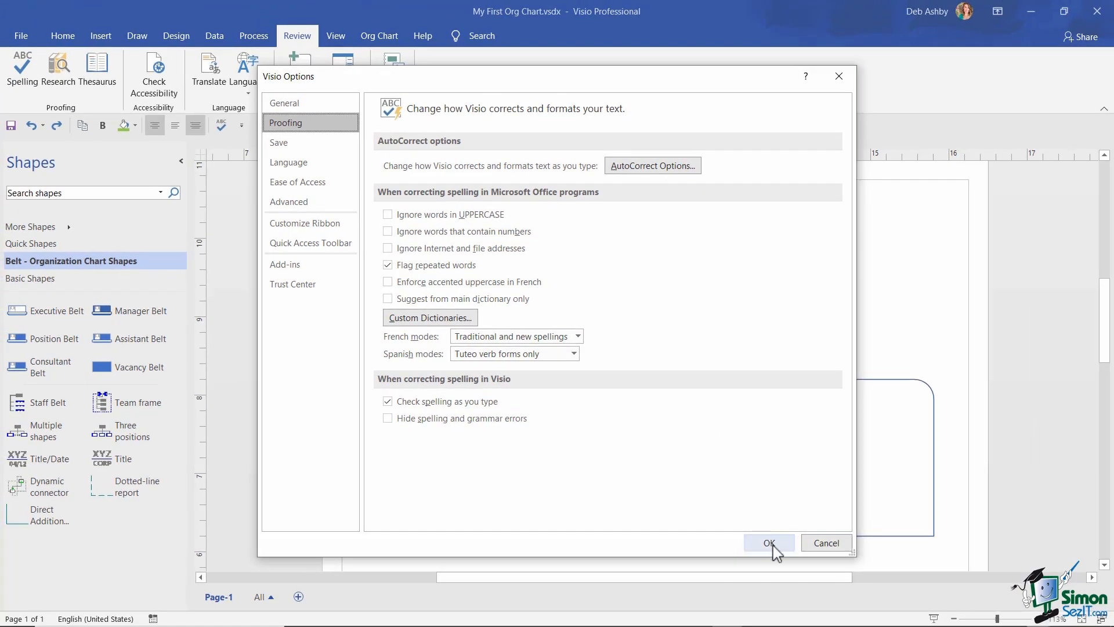
{"action": "left_click", "coordinate": [770, 543]}
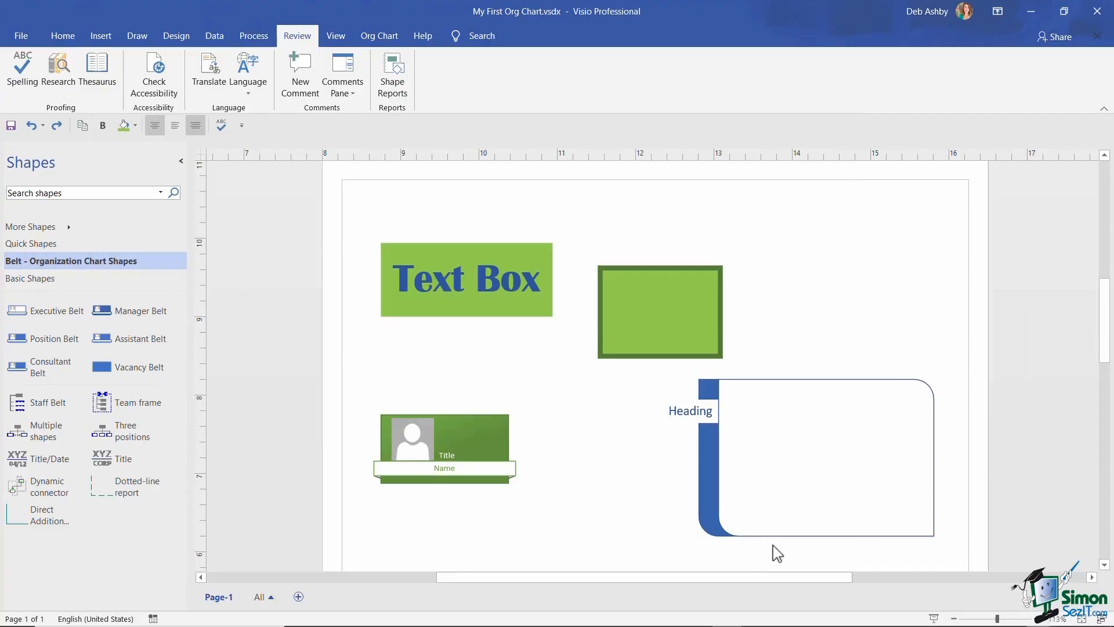
- Replace the Text Box shape's text with 'Tixt Box'
{"action": "left_click", "coordinate": [447, 278]}
{"action": "double_click", "coordinate": [444, 280]}
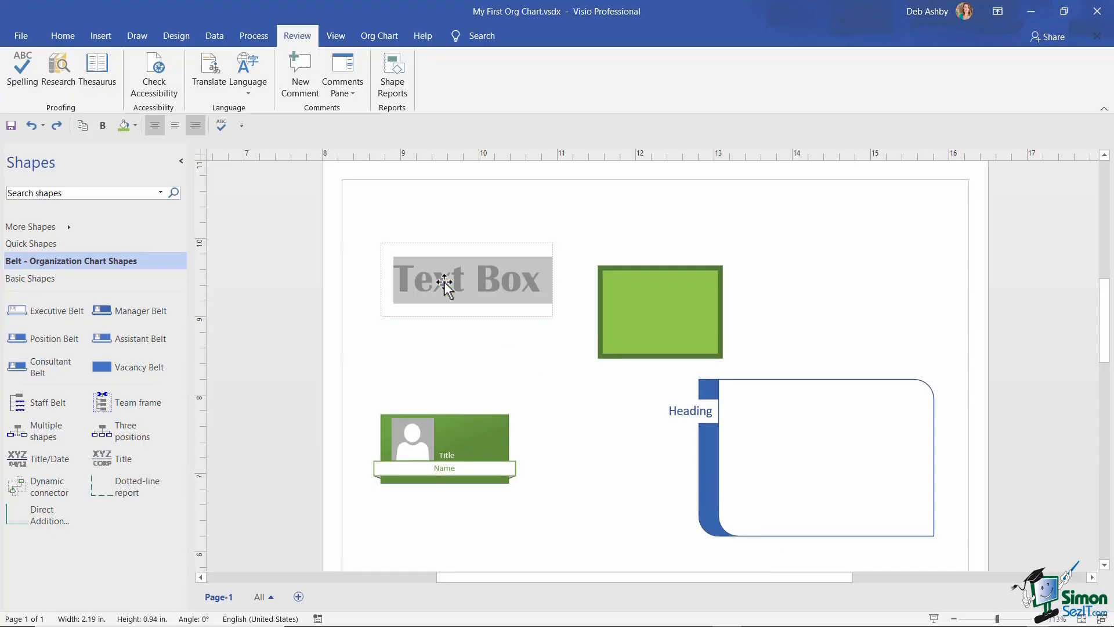
{"action": "key", "text": "Delete"}
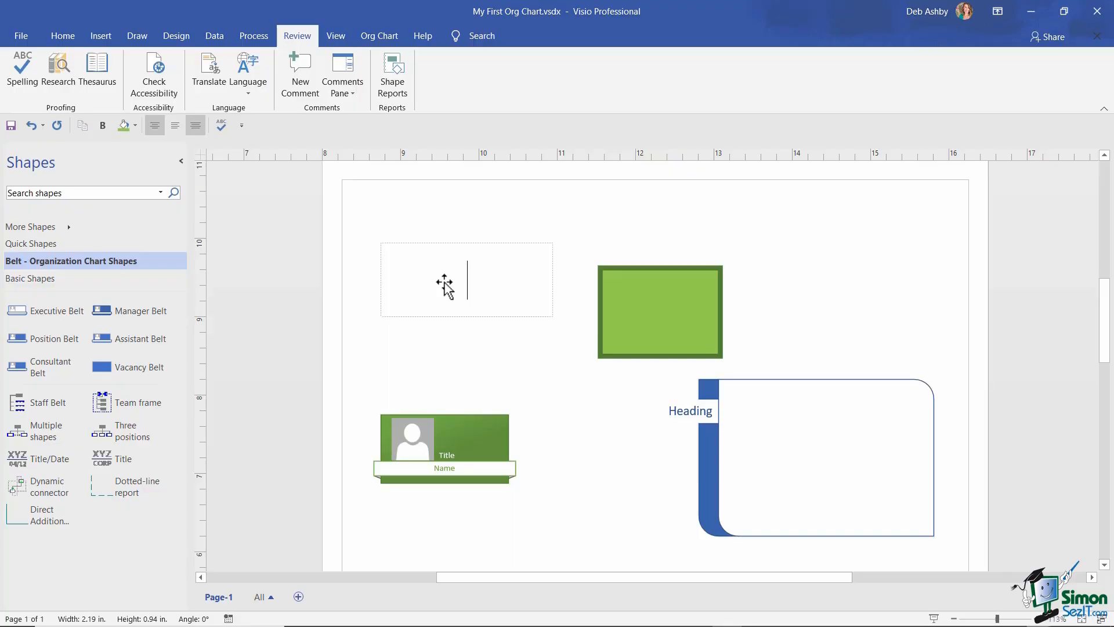
{"action": "type", "text": "T"}
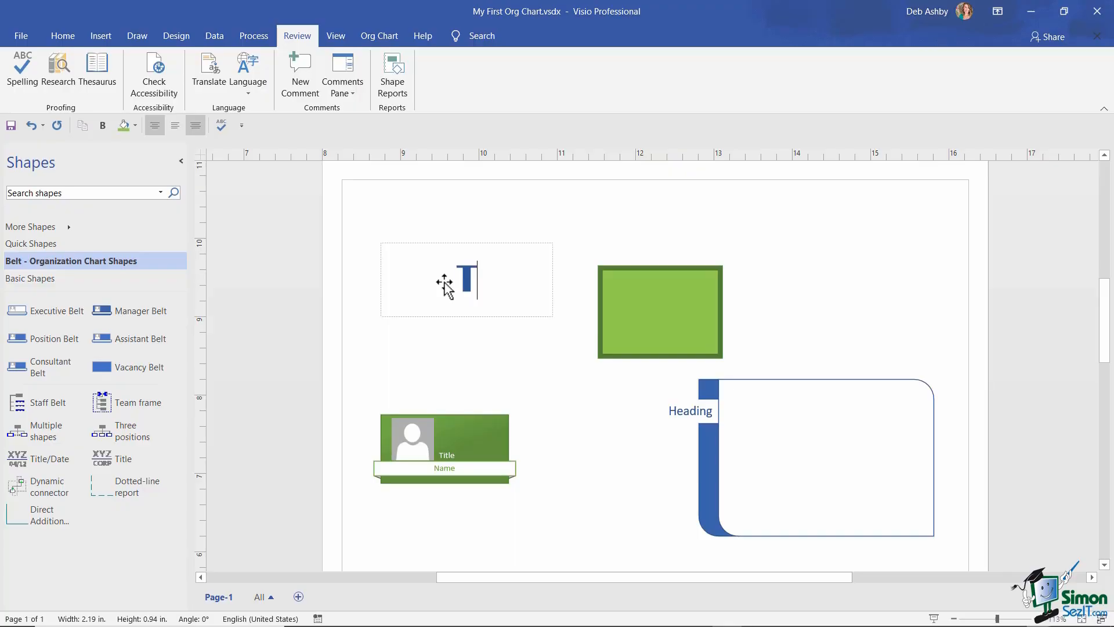
{"action": "type", "text": "ixt"}
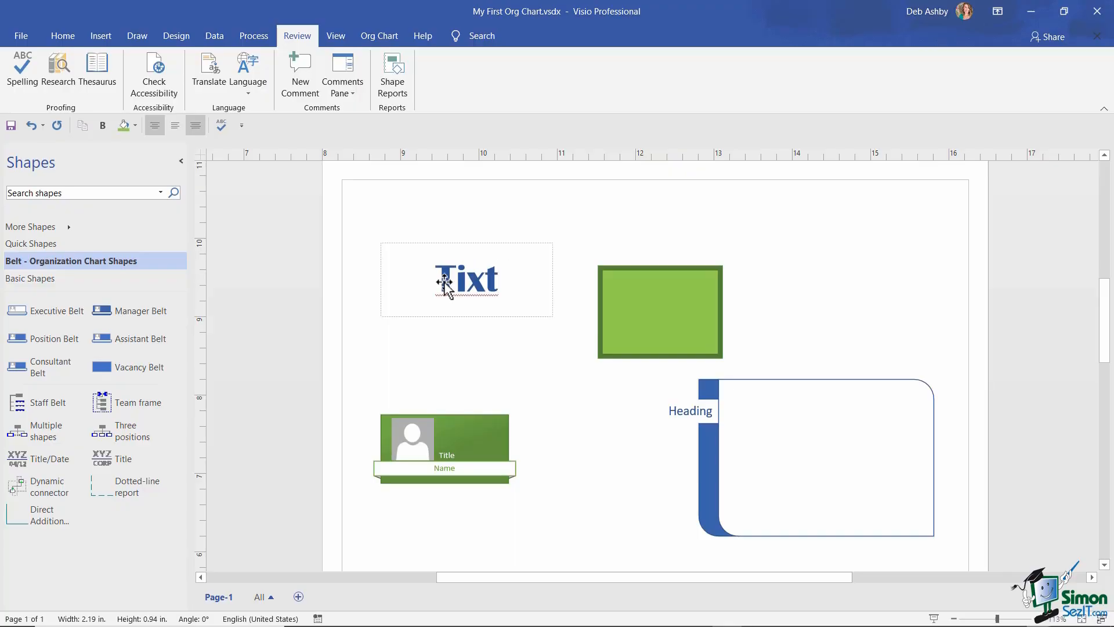
{"action": "type", "text": " Box"}
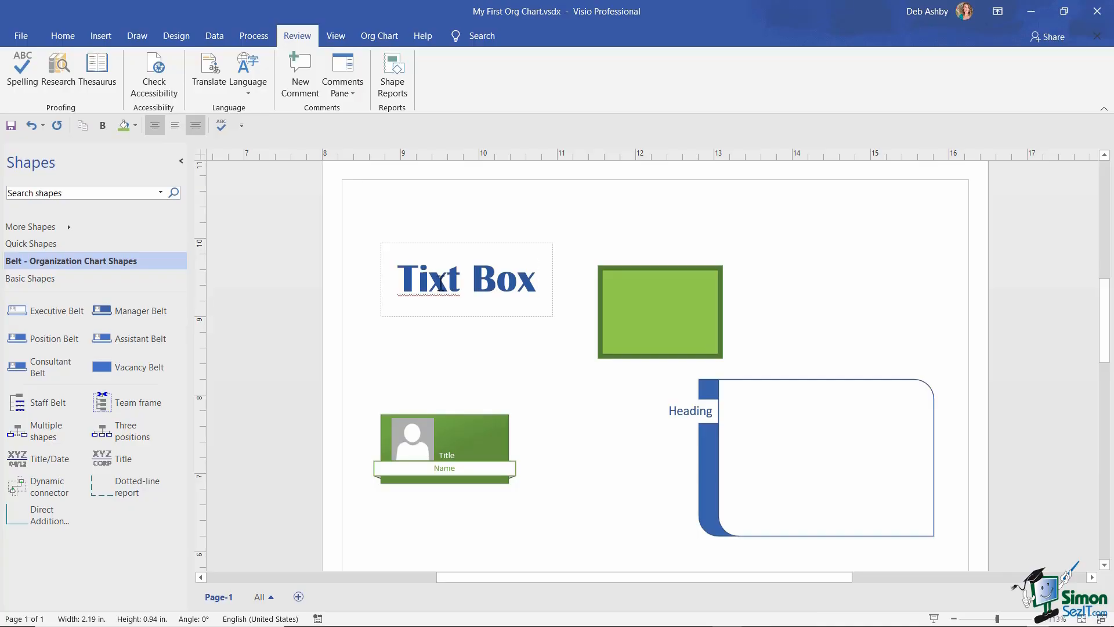
- Correct 'Tixt' to 'Text' using the spelling suggestion
{"action": "right_click", "coordinate": [429, 284]}
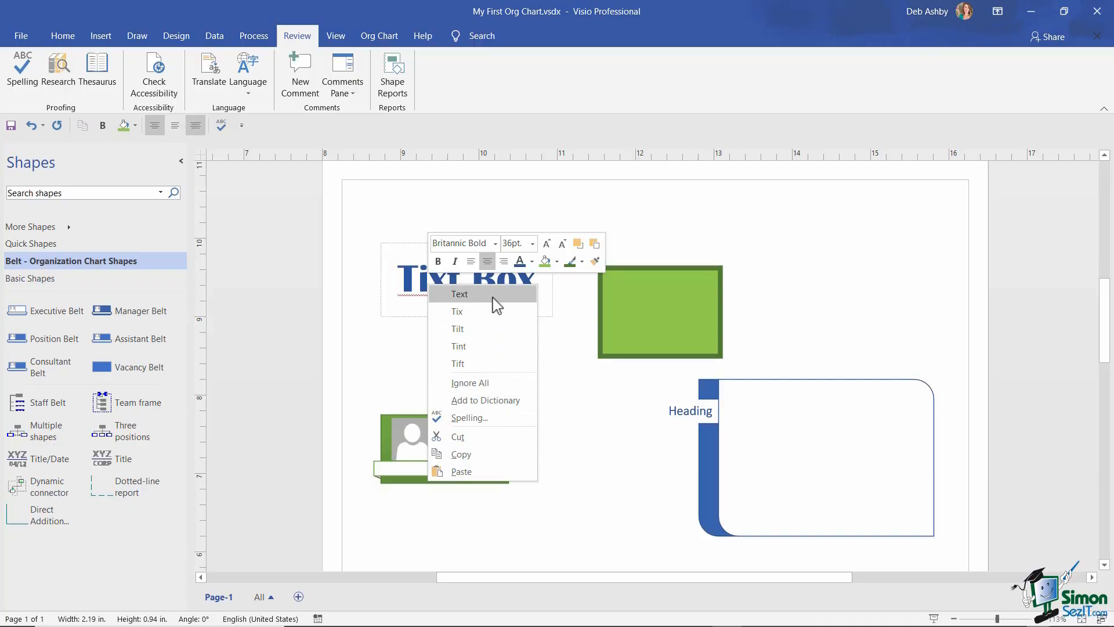
{"action": "left_click", "coordinate": [459, 293]}
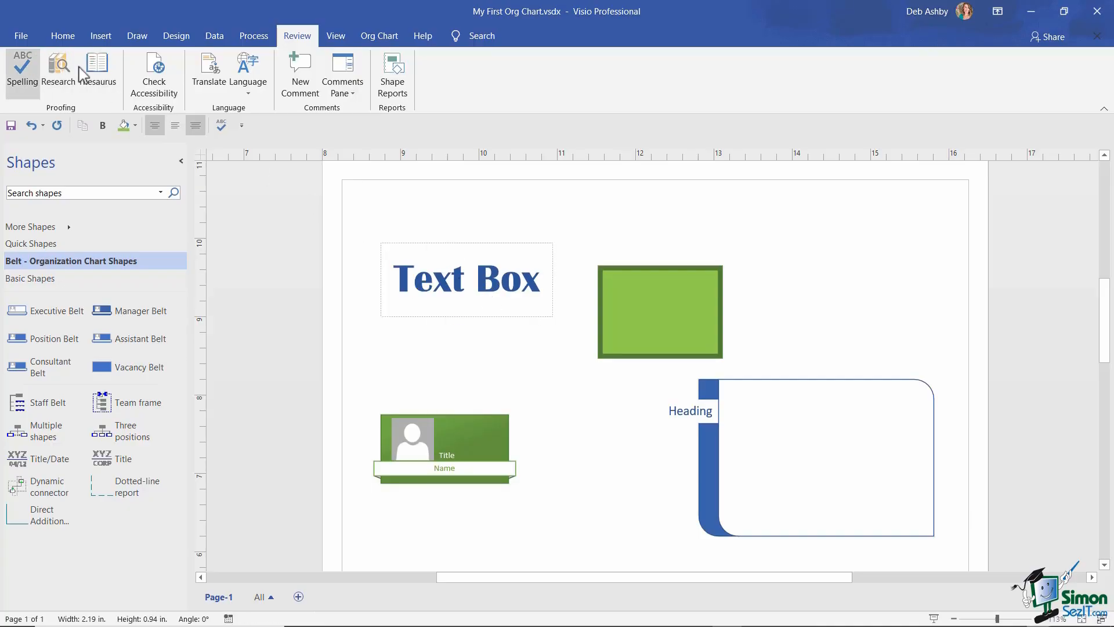
{"action": "left_click", "coordinate": [20, 34]}
- Open the Save options and browse the default file formats, keeping Visio Document
{"action": "left_click", "coordinate": [46, 600]}
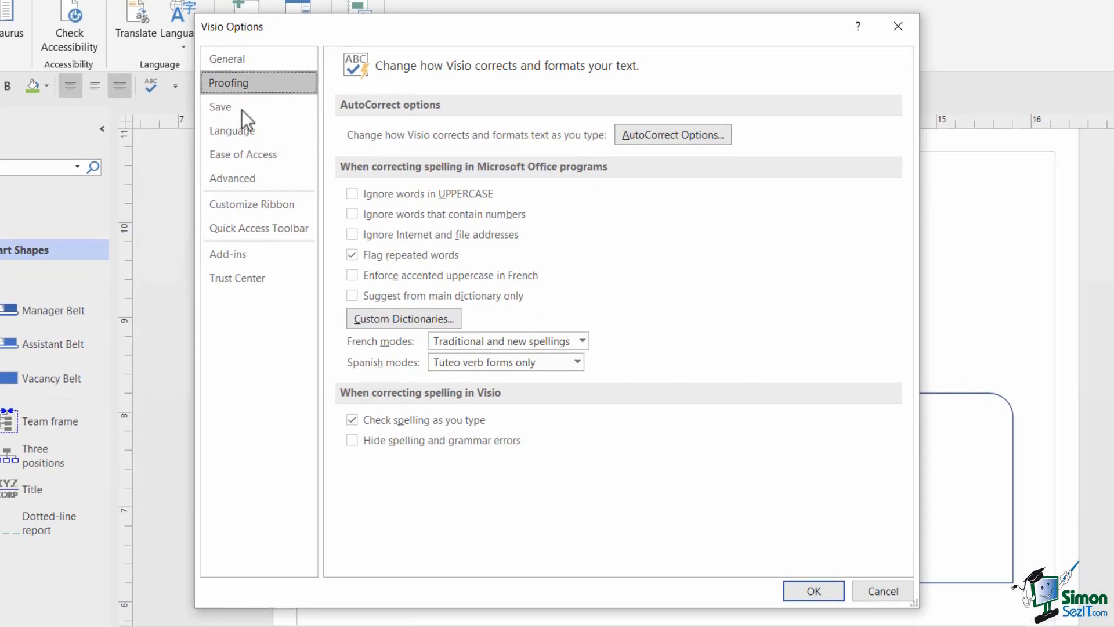
{"action": "left_click", "coordinate": [241, 109]}
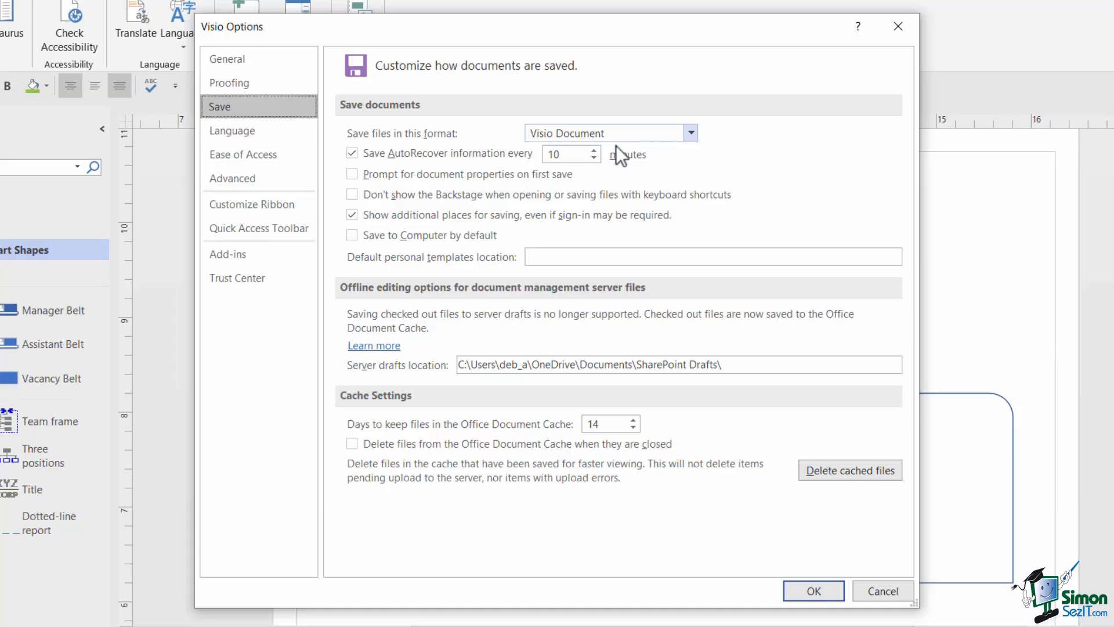
{"action": "left_click", "coordinate": [690, 133]}
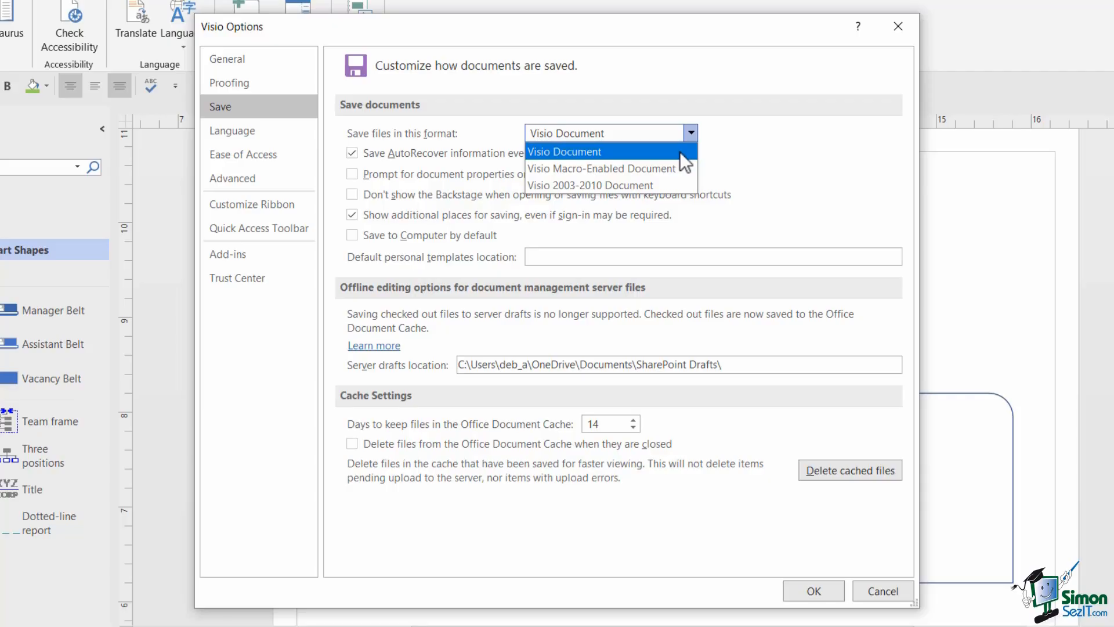
{"action": "key", "text": "Down"}
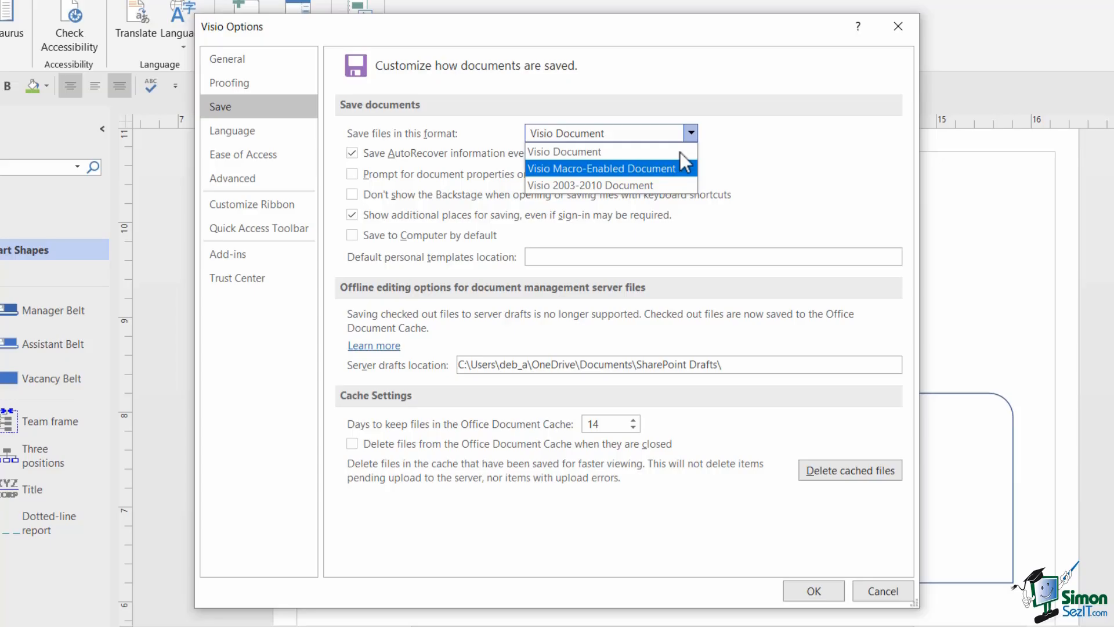
{"action": "key", "text": "Down"}
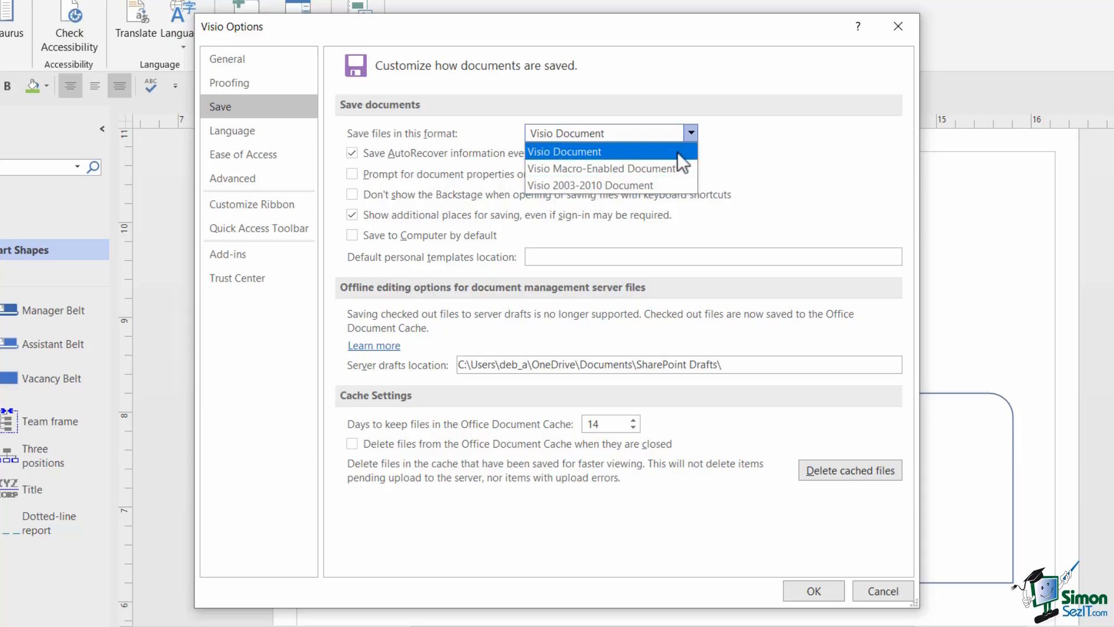
{"action": "left_click", "coordinate": [666, 154]}
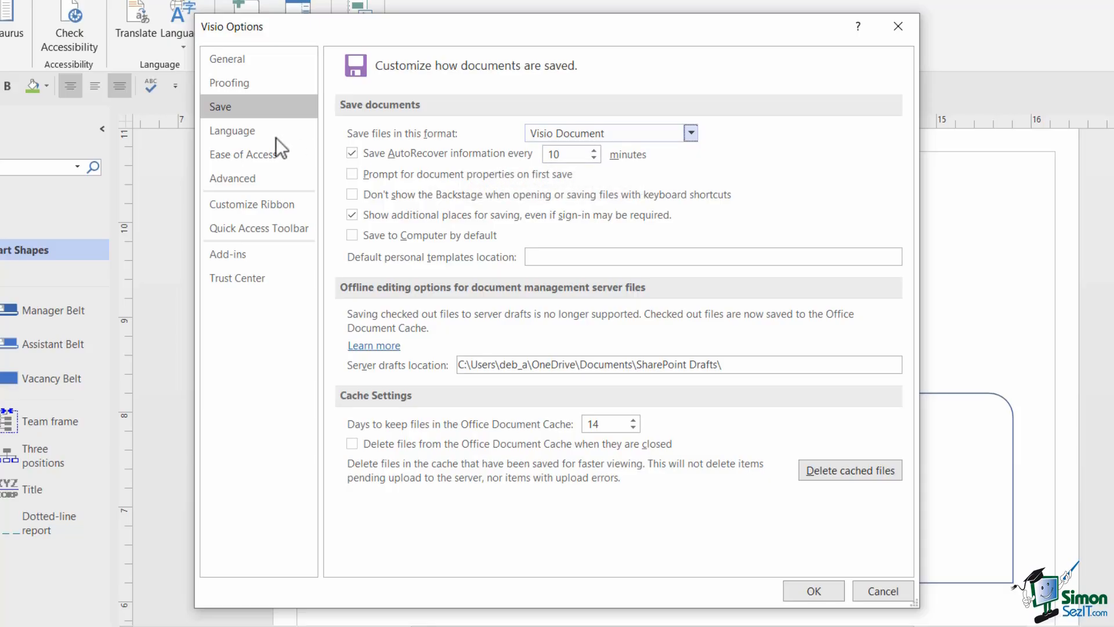
- Show the Language options, selecting English display and English (United States) authoring language
{"action": "left_click", "coordinate": [259, 134]}
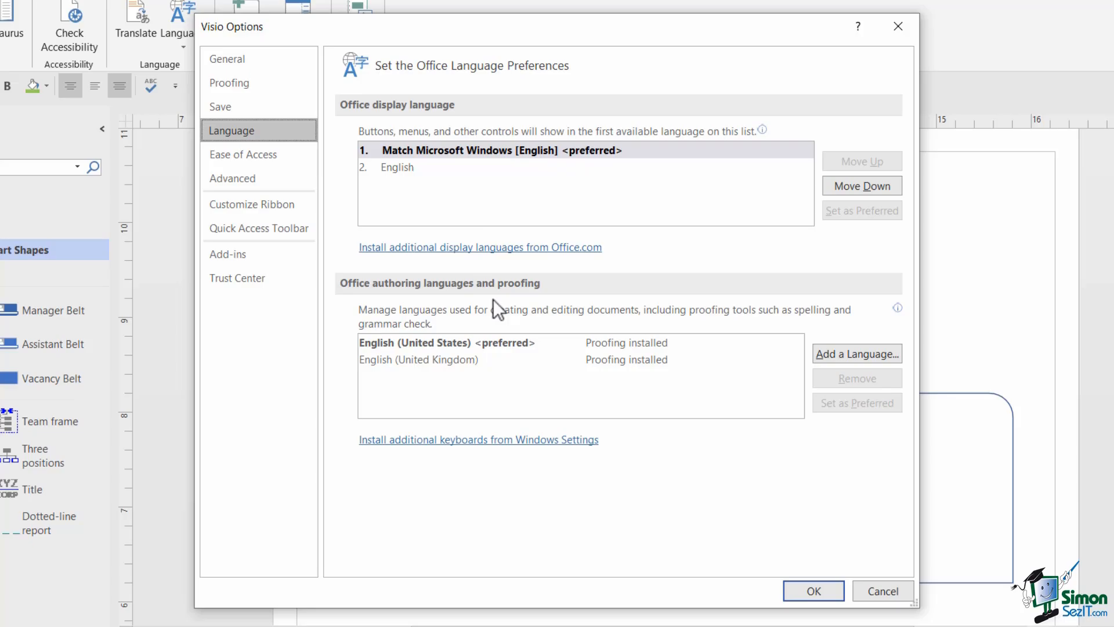
{"action": "left_click", "coordinate": [405, 174]}
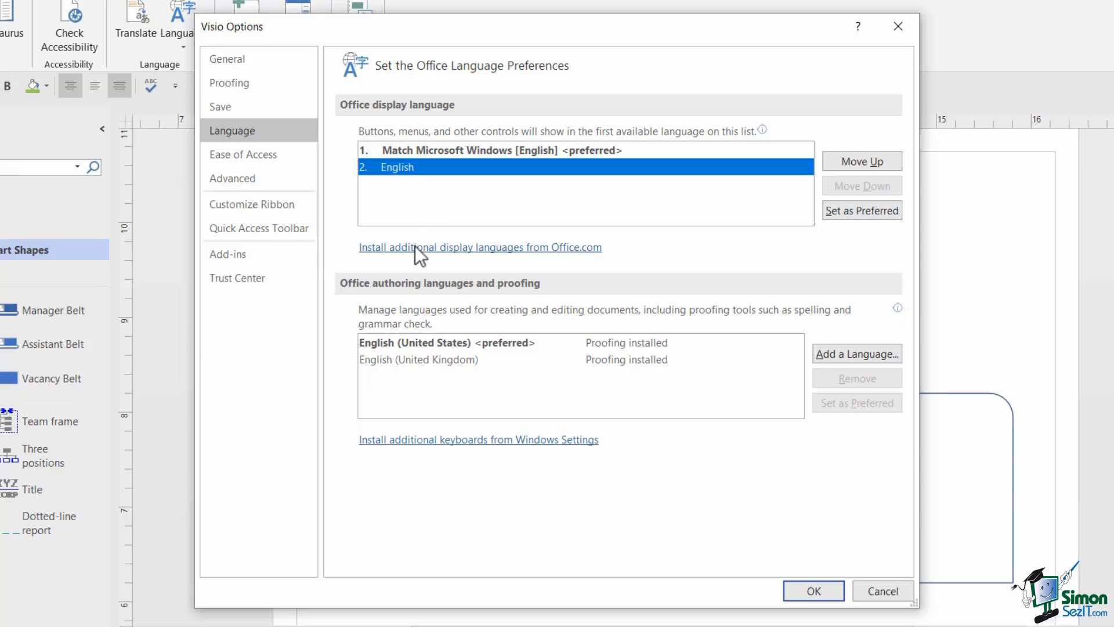
{"action": "left_click", "coordinate": [429, 342]}
{"action": "left_click", "coordinate": [425, 358]}
{"action": "left_click", "coordinate": [430, 342]}
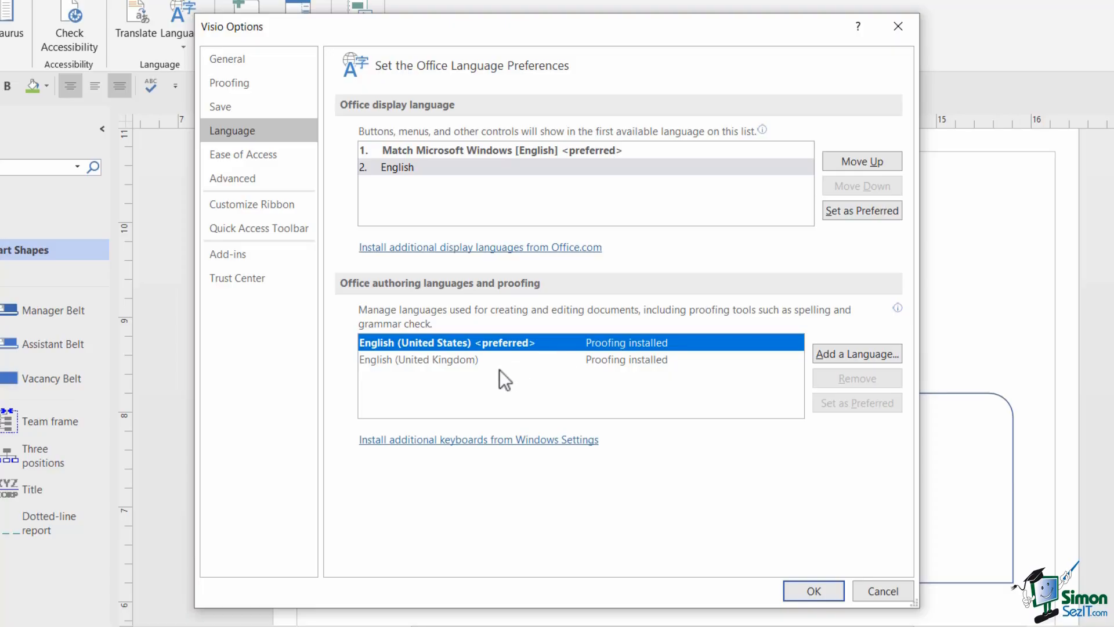
{"action": "left_click", "coordinate": [846, 355]}
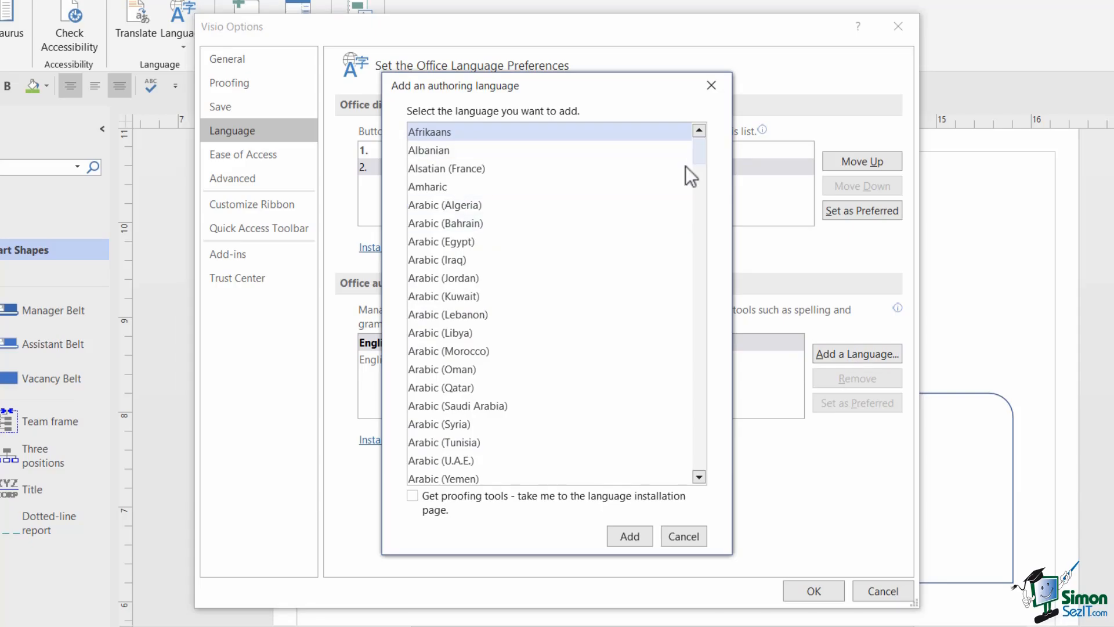
{"action": "scroll", "coordinate": [685, 165], "scroll_direction": "down", "scroll_amount": 20}
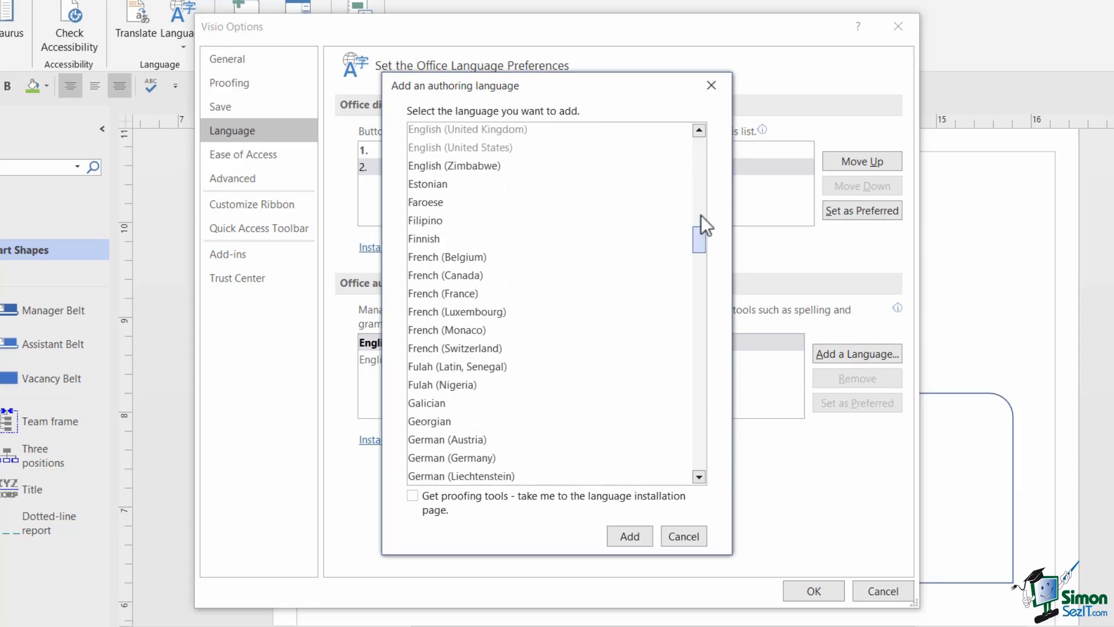
{"action": "scroll", "coordinate": [701, 215], "scroll_direction": "up", "scroll_amount": 4}
{"action": "scroll", "coordinate": [667, 231], "scroll_direction": "down", "scroll_amount": 3}
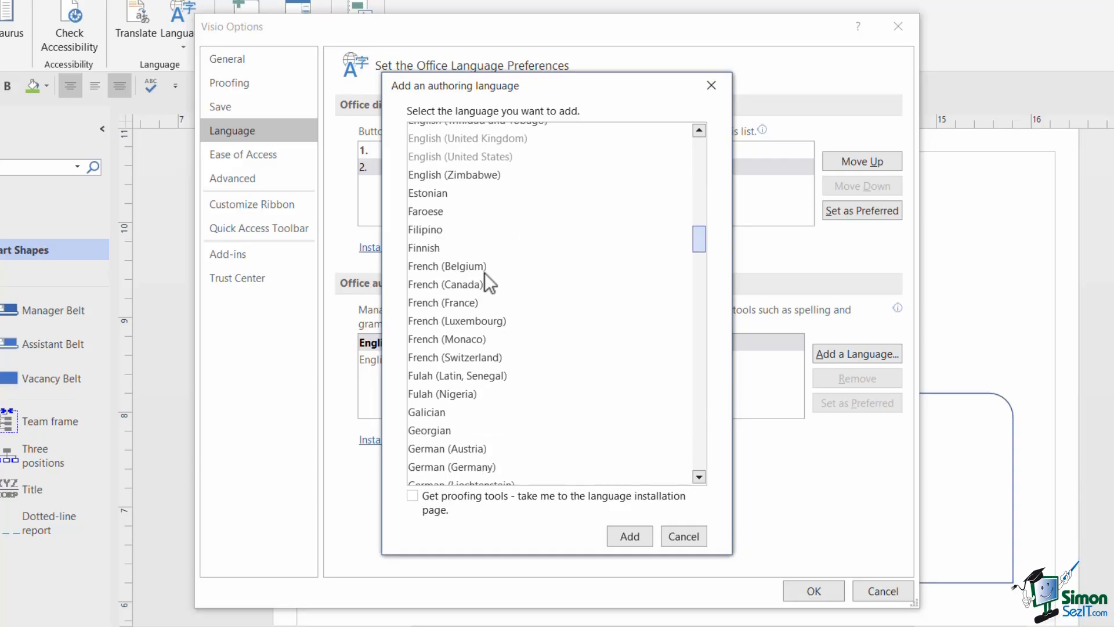
{"action": "left_click", "coordinate": [458, 280]}
{"action": "left_click", "coordinate": [634, 542]}
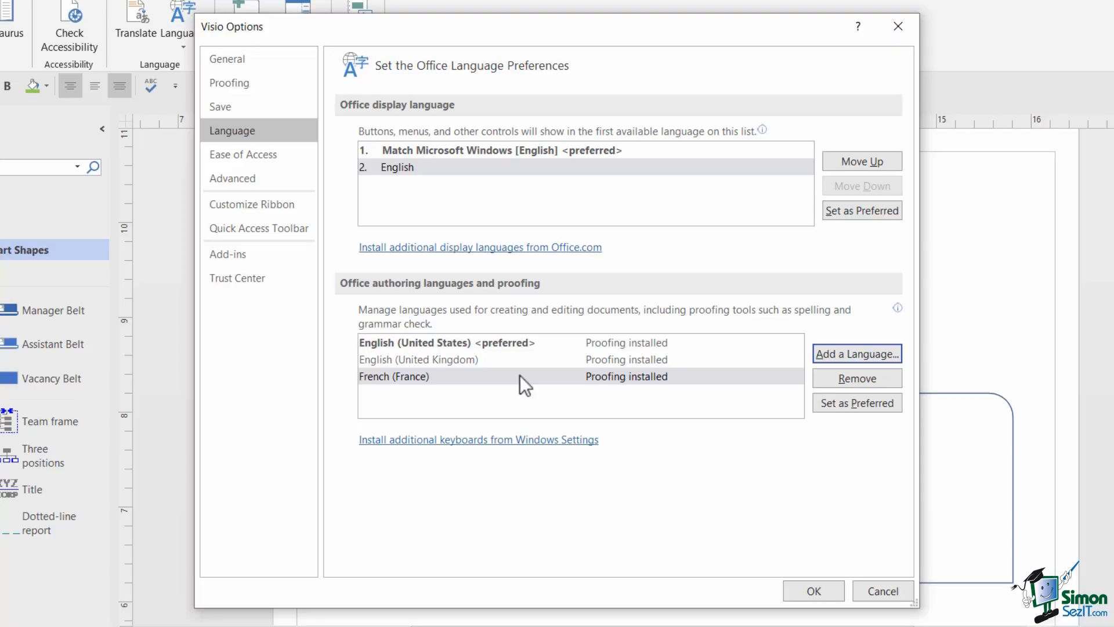
{"action": "left_click", "coordinate": [563, 376]}
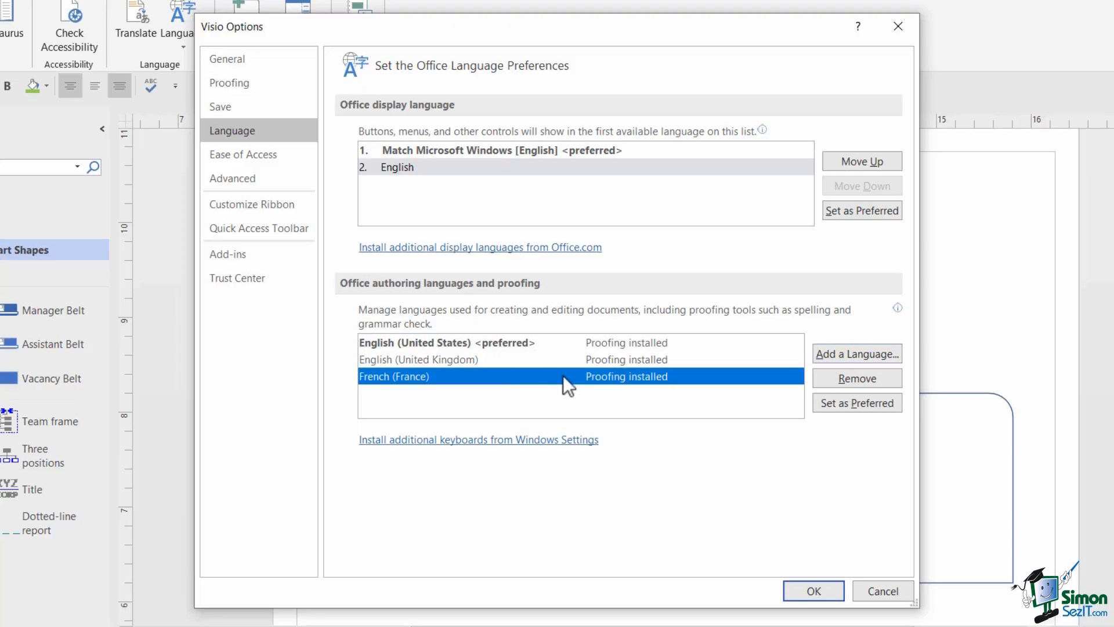
{"action": "left_click", "coordinate": [865, 377]}
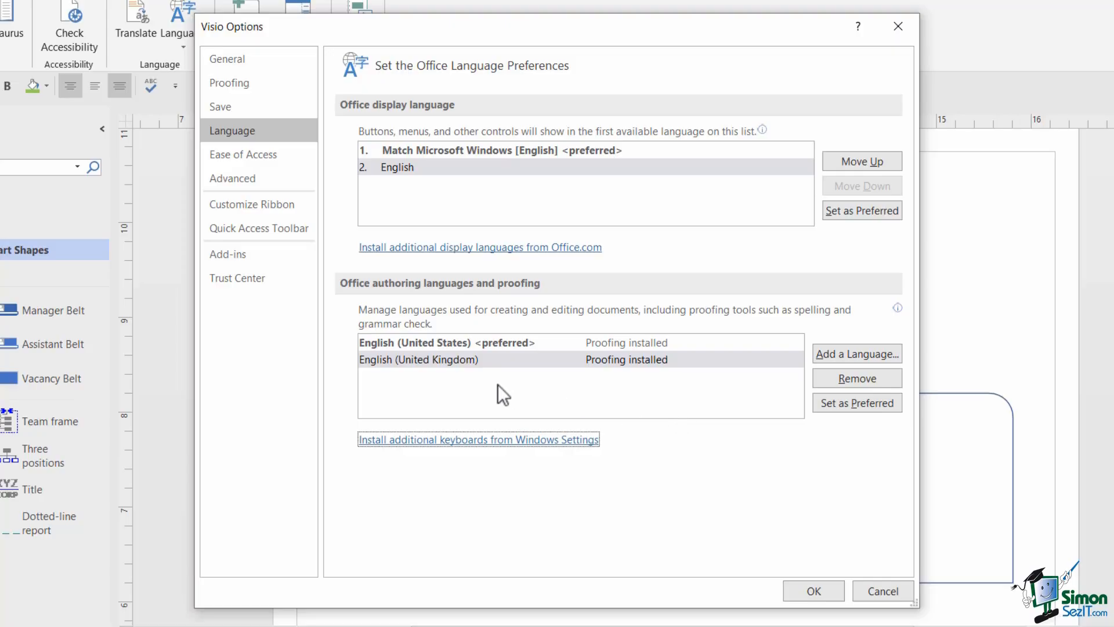
{"action": "left_click", "coordinate": [500, 361]}
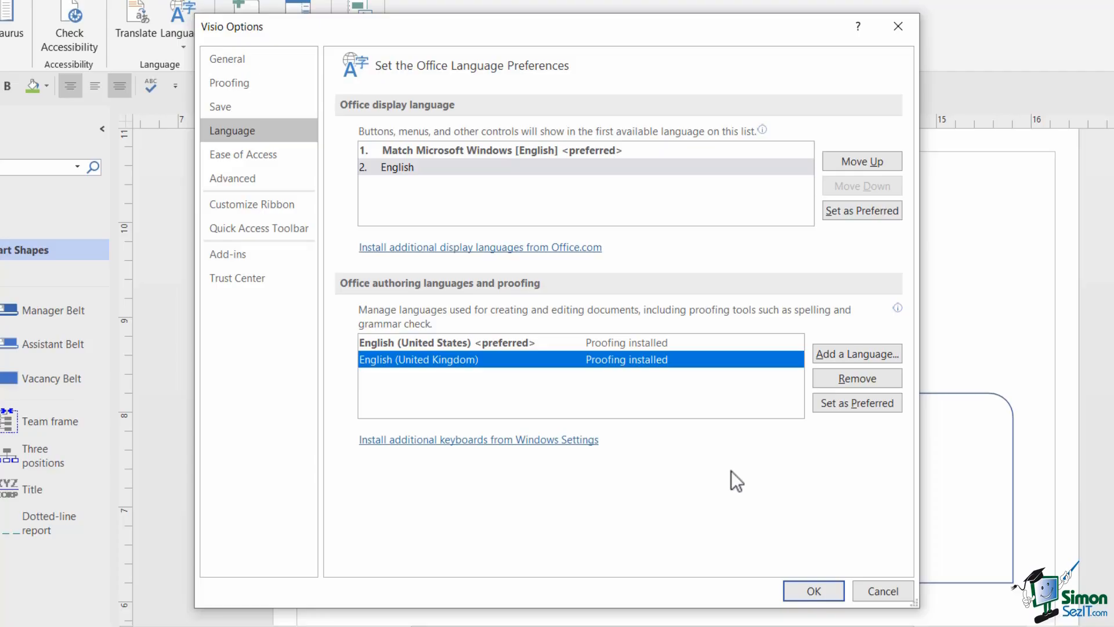
{"action": "left_click", "coordinate": [244, 130]}
- Switch to the Ease of Access page in Visio Options
{"action": "left_click", "coordinate": [245, 156]}
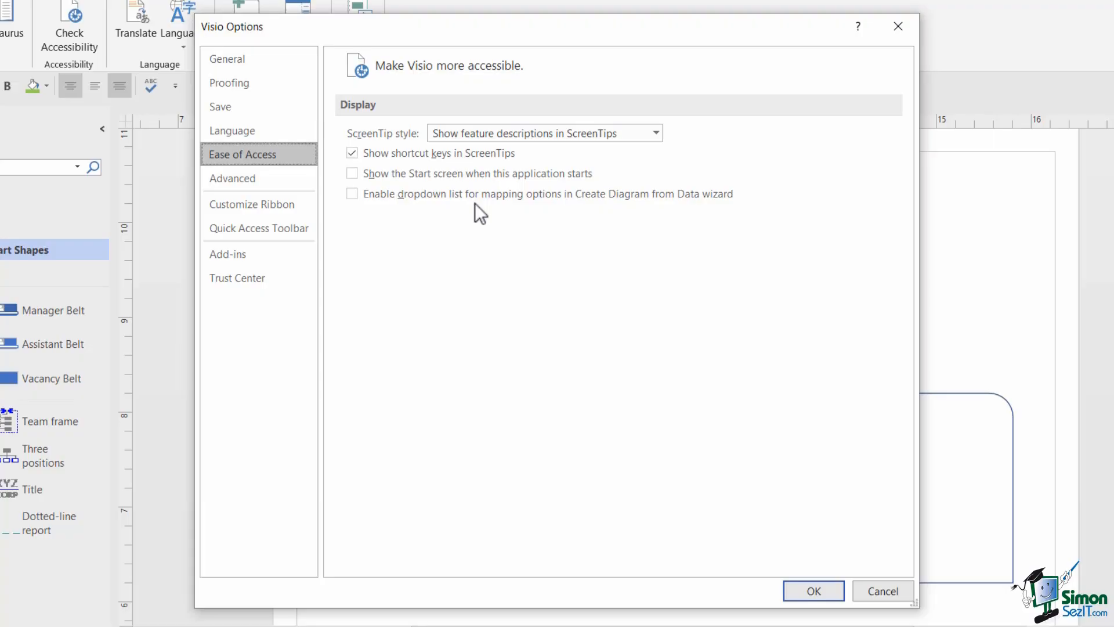
- On the Advanced page, raise the maximum number of undos above 20
{"action": "left_click", "coordinate": [264, 179]}
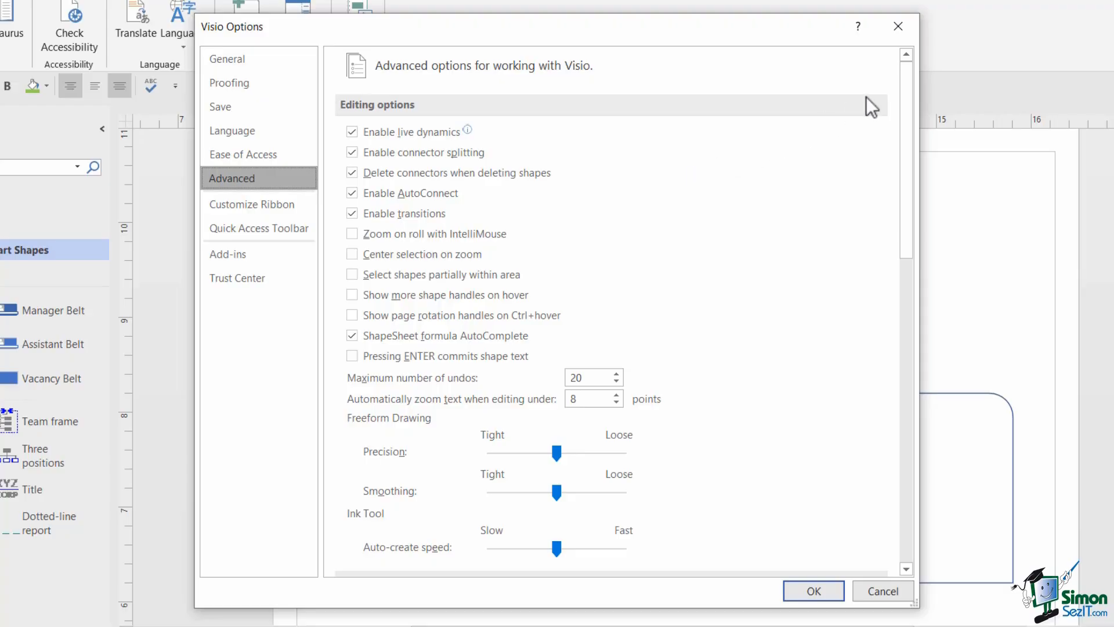
{"action": "left_click_drag", "start_coordinate": [903, 81], "coordinate": [922, 179]}
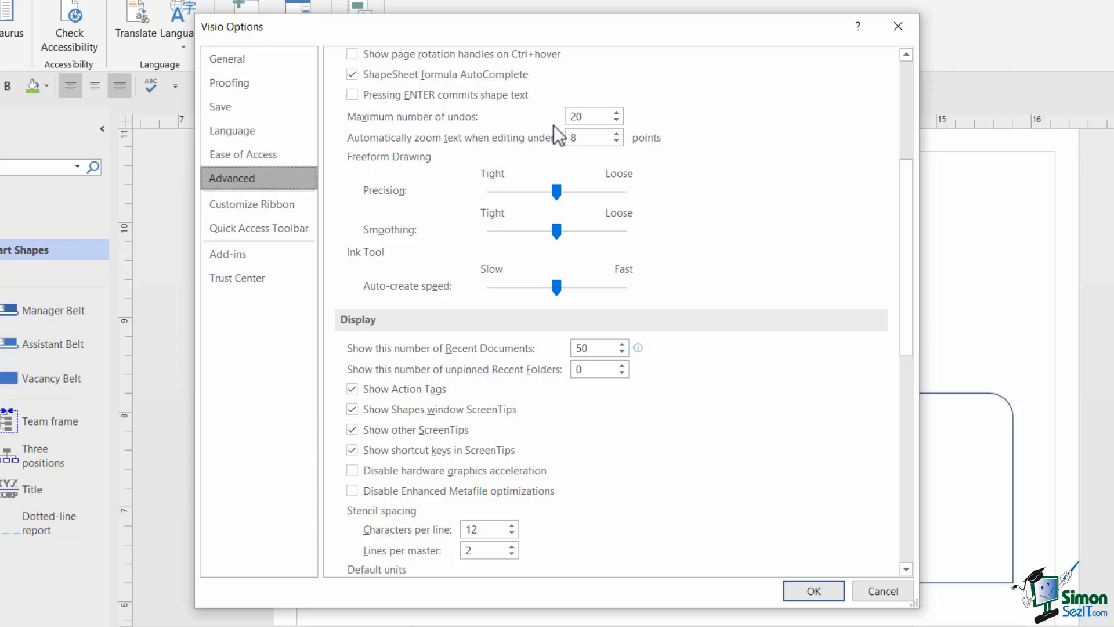
{"action": "left_click", "coordinate": [616, 112]}
{"action": "left_click", "coordinate": [616, 113]}
{"action": "left_click", "coordinate": [617, 112]}
{"action": "left_click", "coordinate": [616, 113]}
{"action": "left_click", "coordinate": [616, 112]}
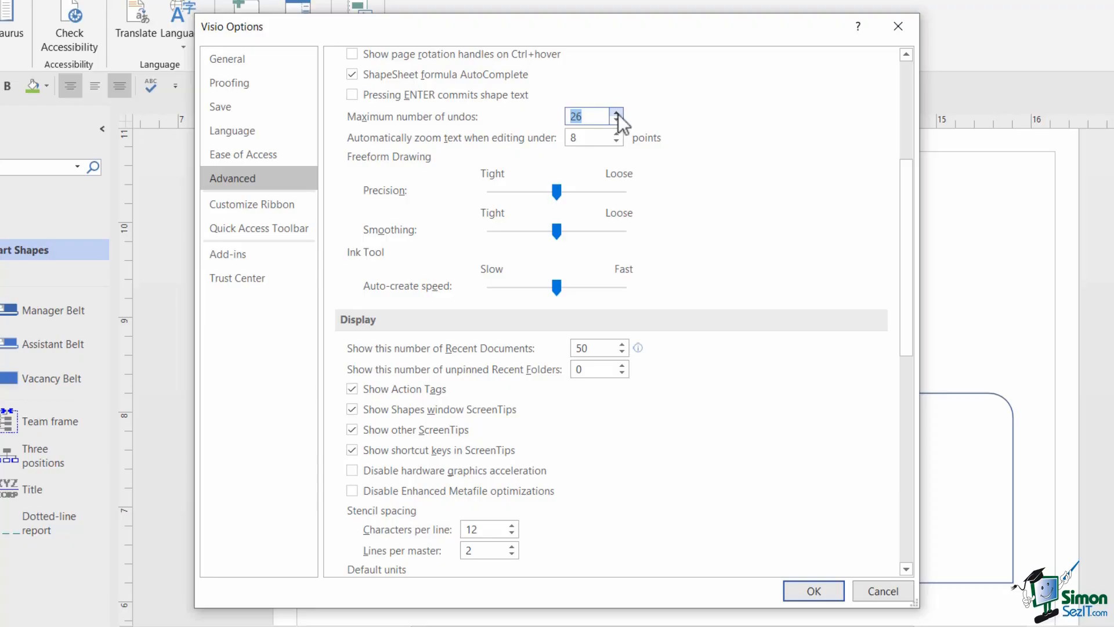
{"action": "left_click", "coordinate": [616, 112]}
{"action": "left_click", "coordinate": [616, 113]}
{"action": "left_click", "coordinate": [616, 112]}
{"action": "left_click", "coordinate": [617, 113]}
- Keep the default text units at Points and angle units at Degrees
{"action": "scroll", "coordinate": [710, 148], "scroll_direction": "down", "scroll_amount": 3}
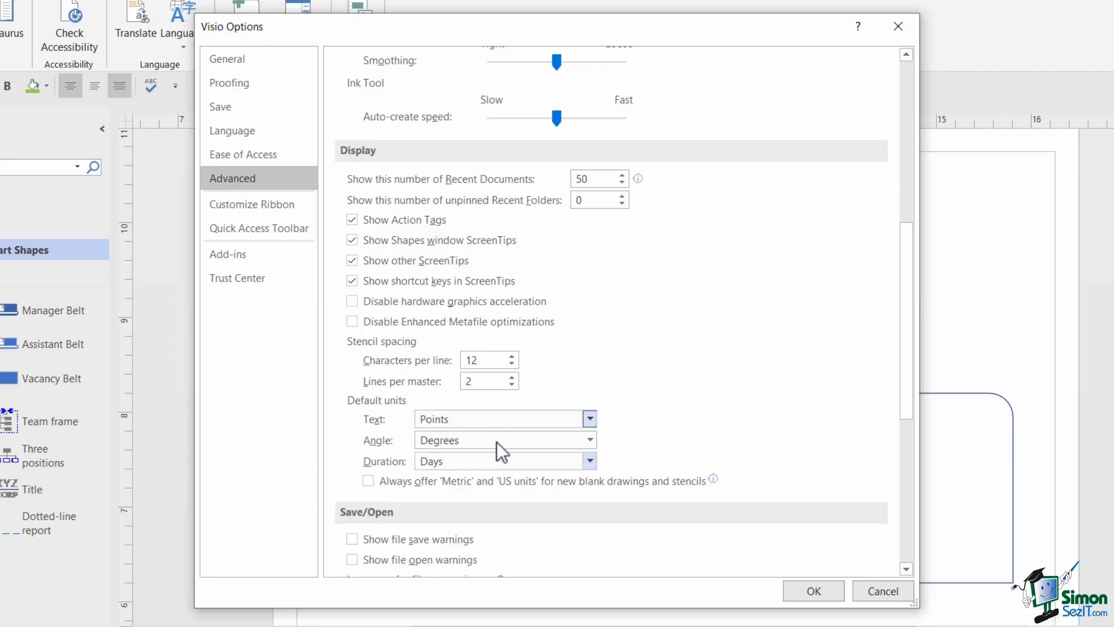
{"action": "left_click", "coordinate": [589, 418]}
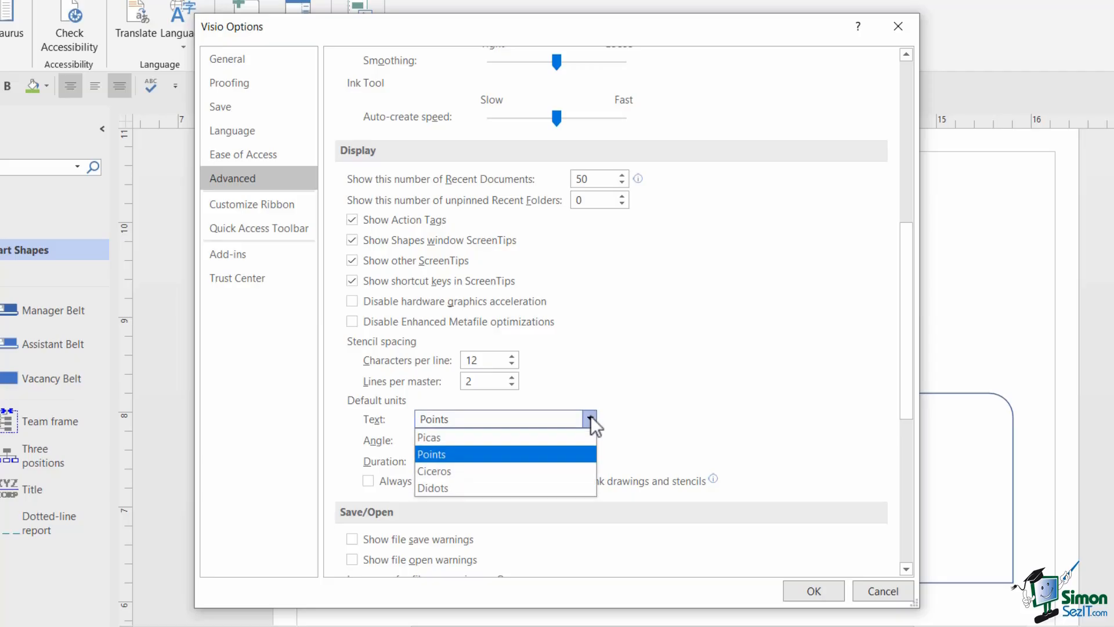
{"action": "left_click", "coordinate": [666, 416]}
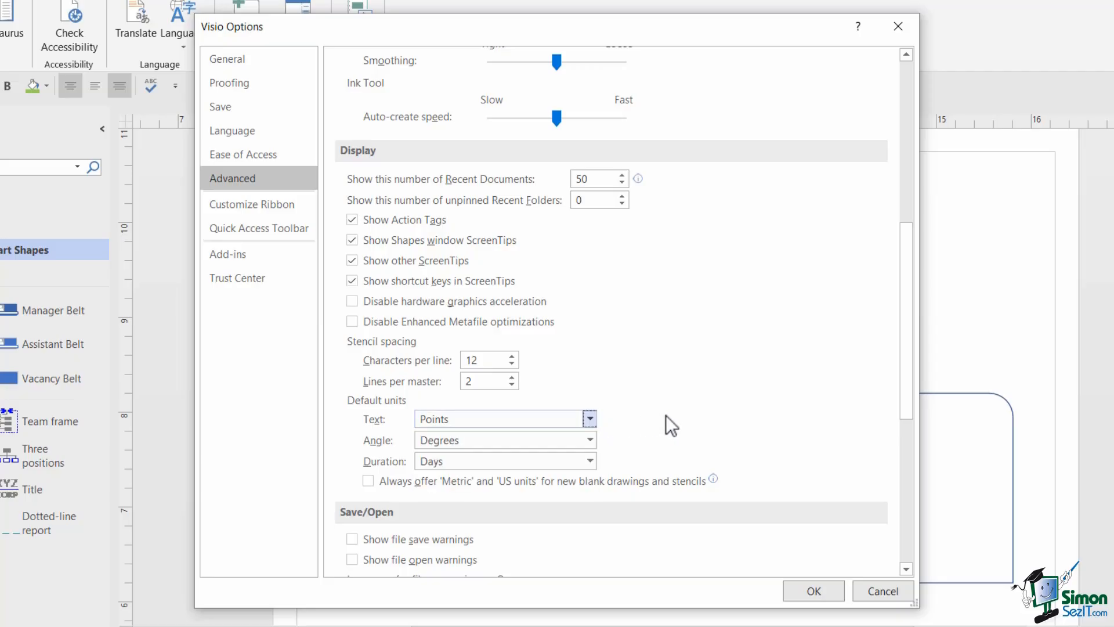
{"action": "left_click", "coordinate": [590, 440]}
{"action": "left_click", "coordinate": [665, 431]}
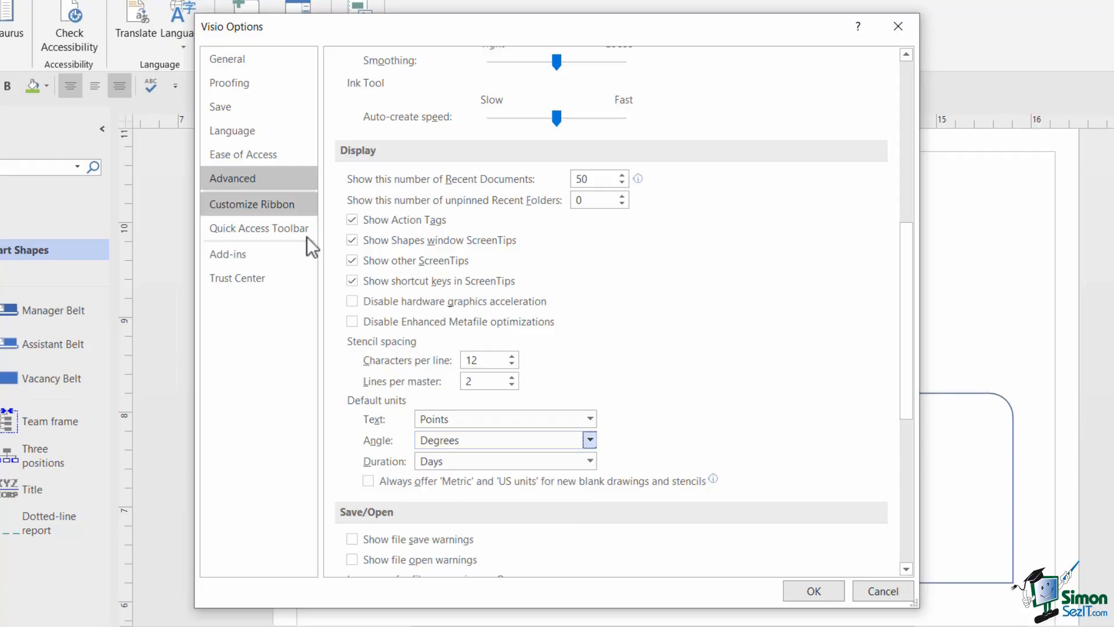
- In Customize Ribbon, expand Design > Page Setup > Size and select Connector, then view Quick Access Toolbar settings
{"action": "left_click", "coordinate": [247, 204]}
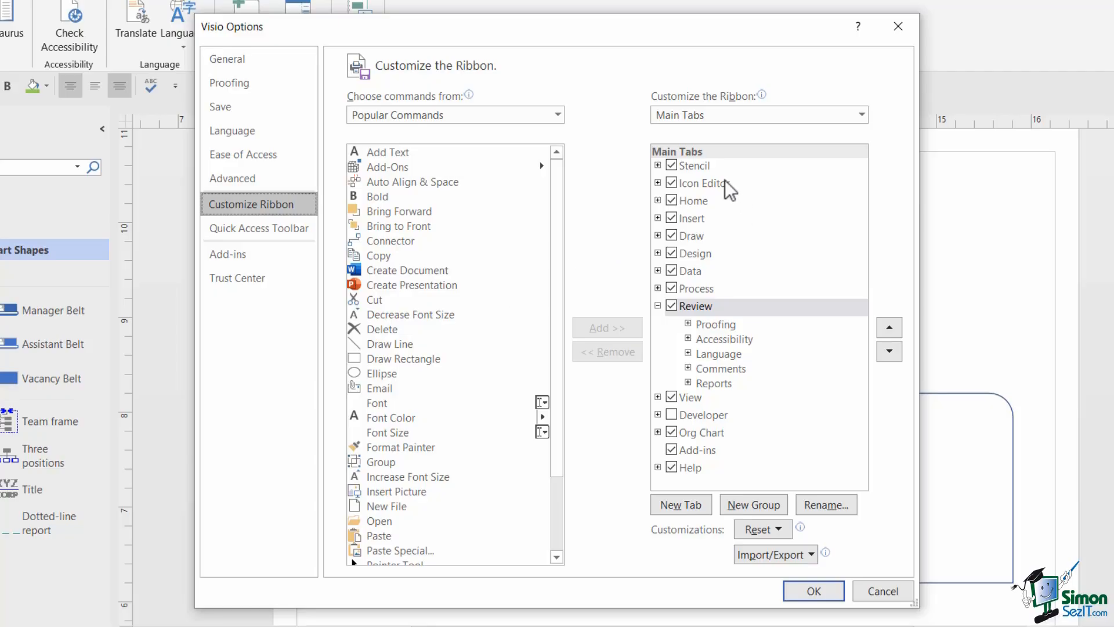
{"action": "left_click", "coordinate": [658, 305]}
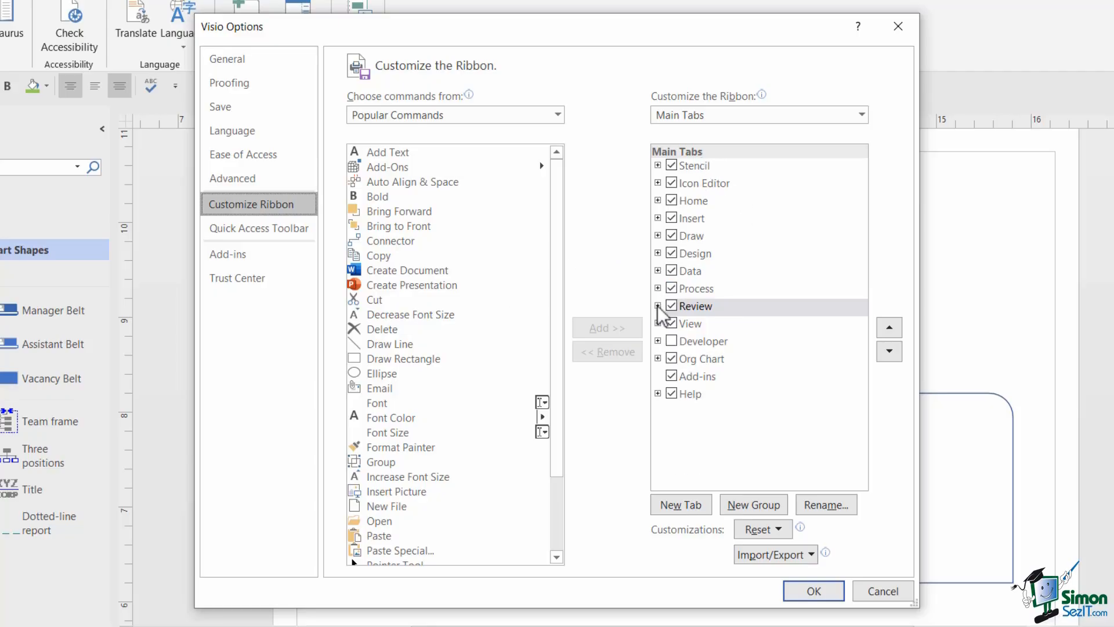
{"action": "left_click", "coordinate": [657, 253]}
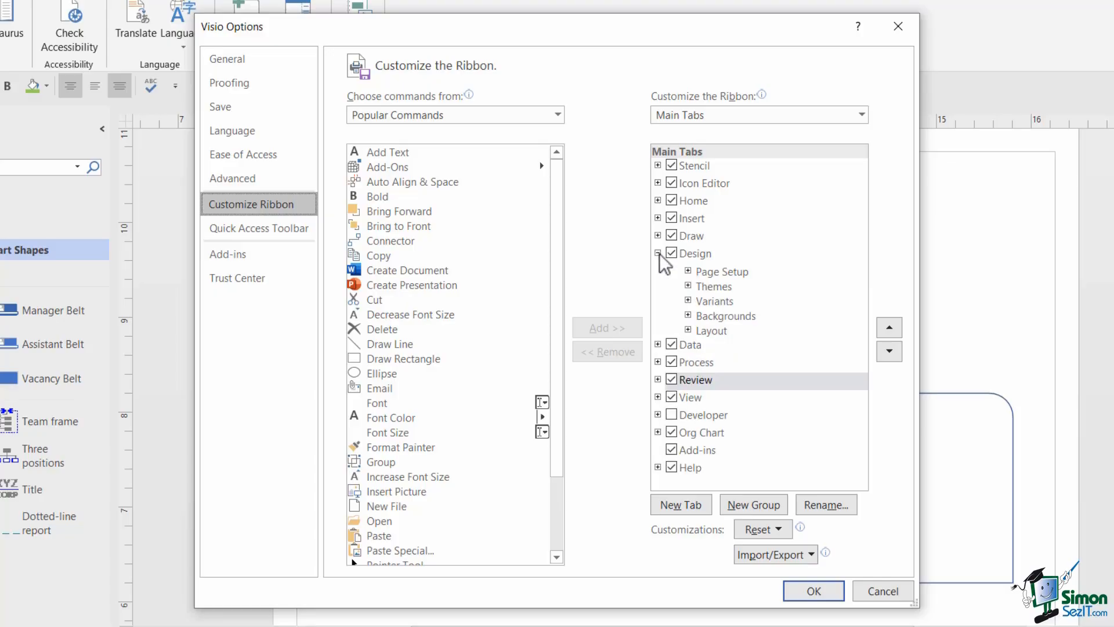
{"action": "left_click", "coordinate": [688, 271]}
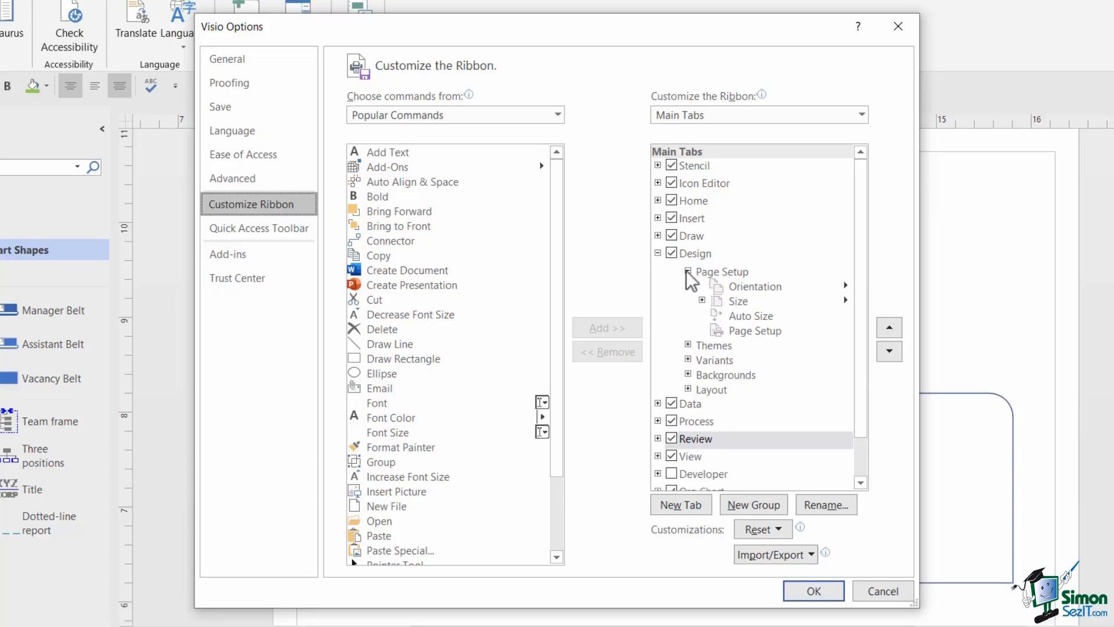
{"action": "left_click", "coordinate": [702, 300]}
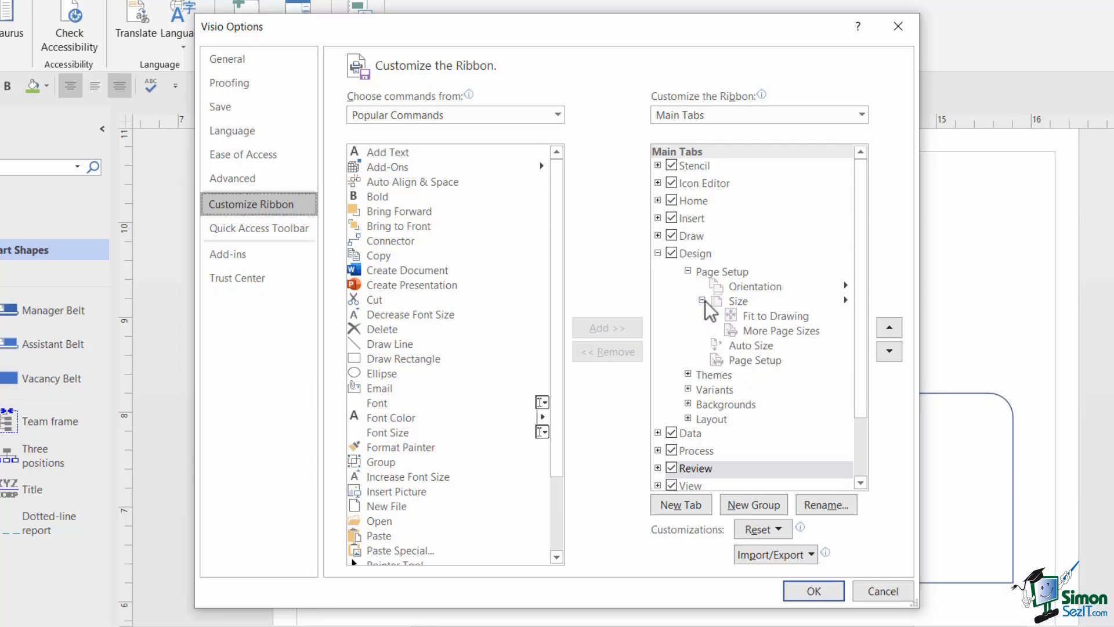
{"action": "left_click", "coordinate": [392, 243]}
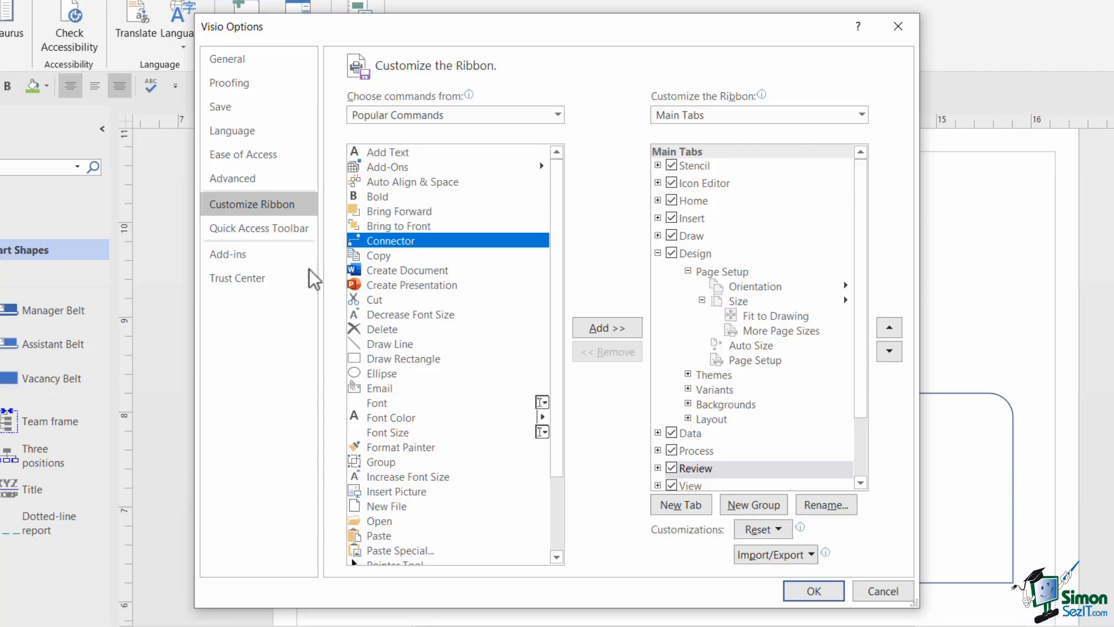
{"action": "left_click", "coordinate": [234, 232]}
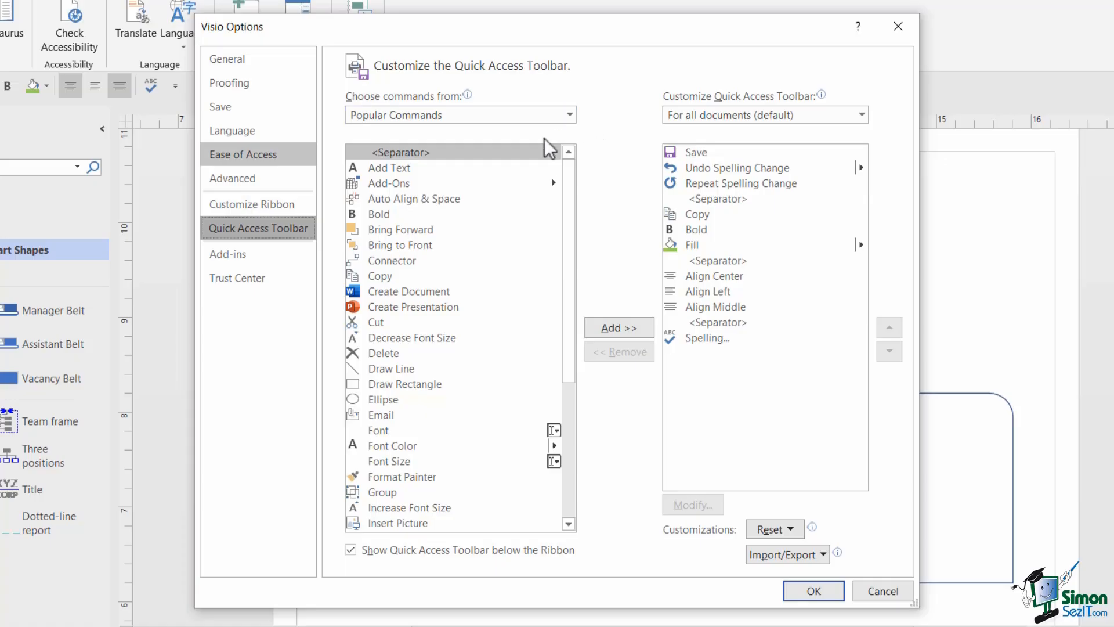
- View the Add-ins overview, then the Trust Center page
{"action": "left_click", "coordinate": [258, 258]}
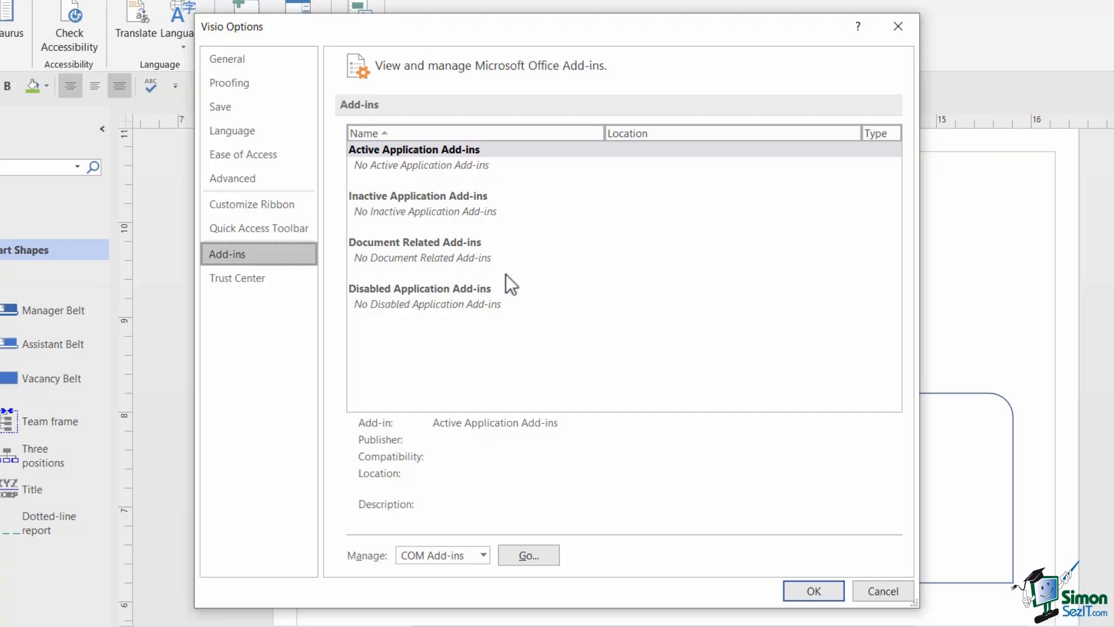
{"action": "left_click", "coordinate": [244, 279]}
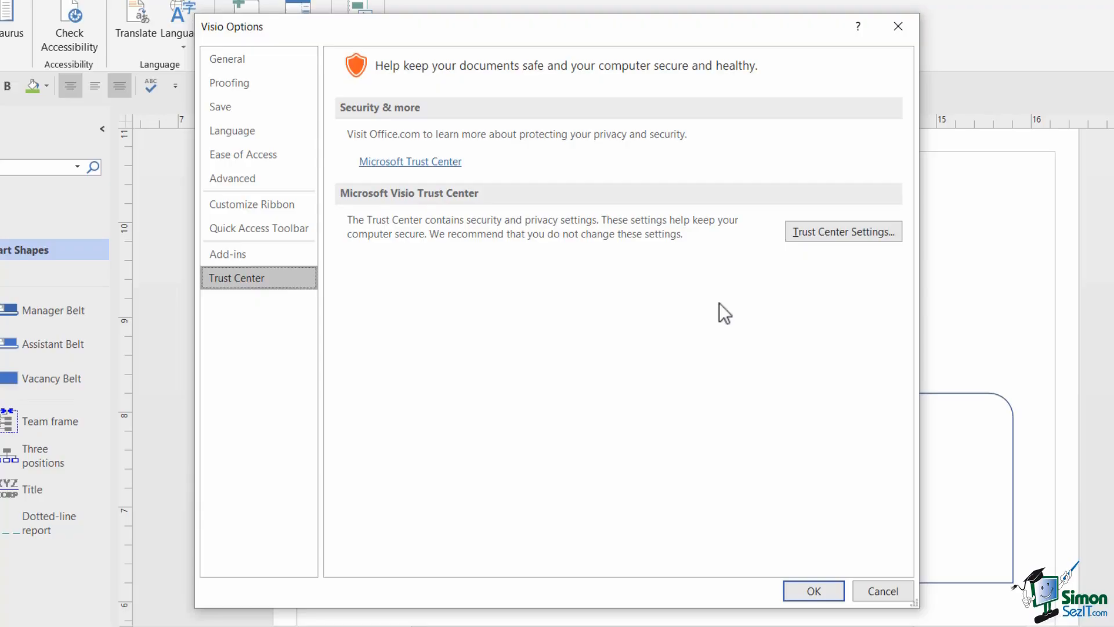
- Open Trust Center Settings, close them with macros unchanged, and return to General options
{"action": "left_click", "coordinate": [817, 235]}
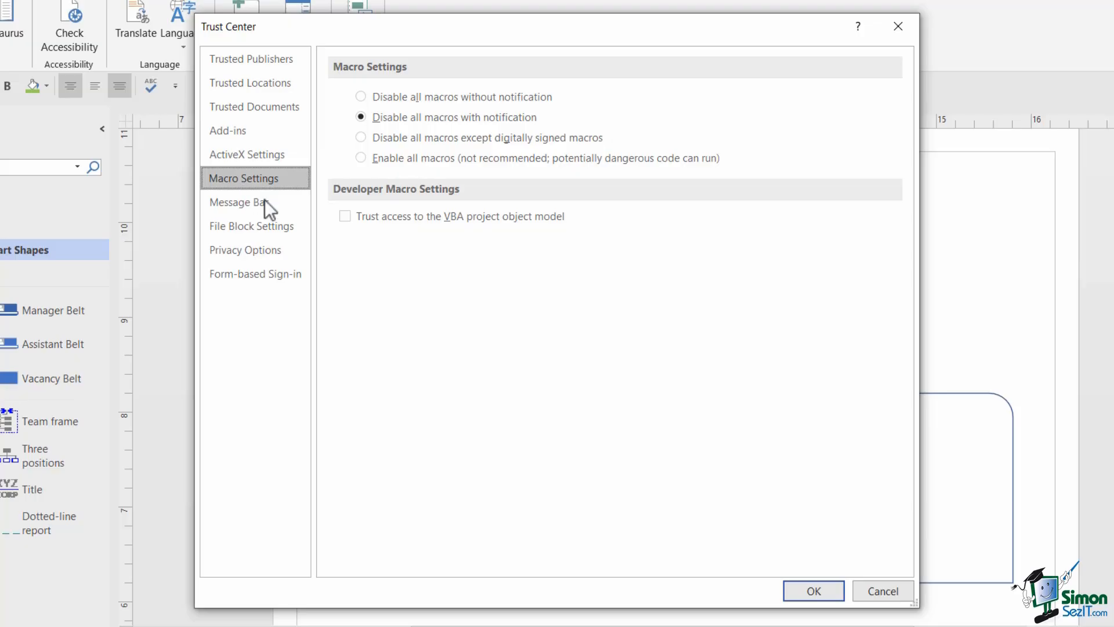
{"action": "left_click", "coordinate": [882, 596]}
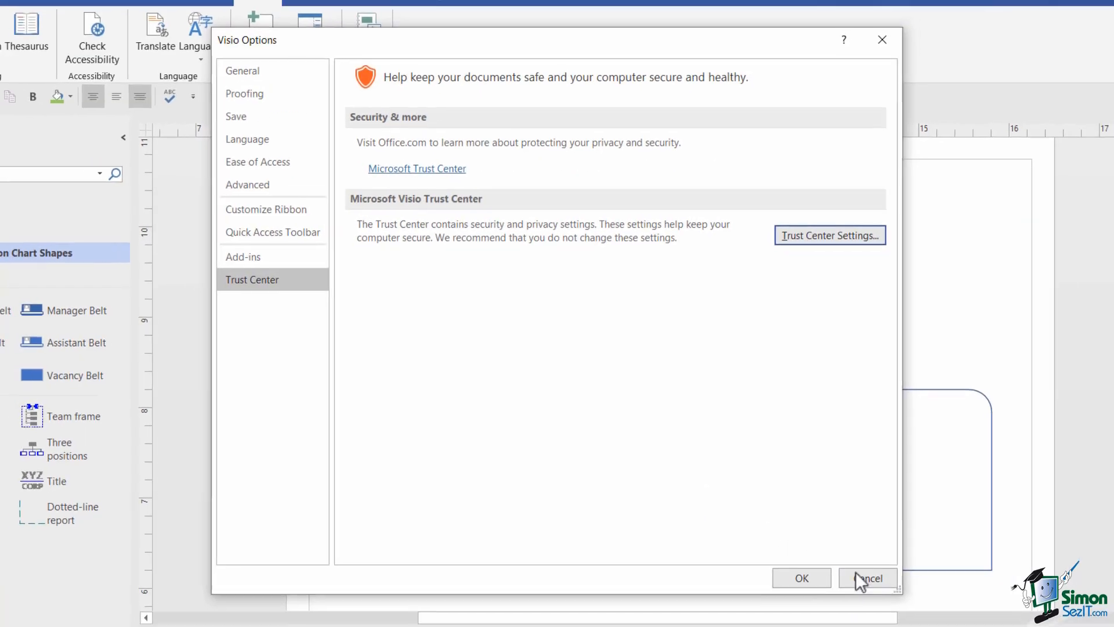
{"action": "left_click", "coordinate": [314, 108]}
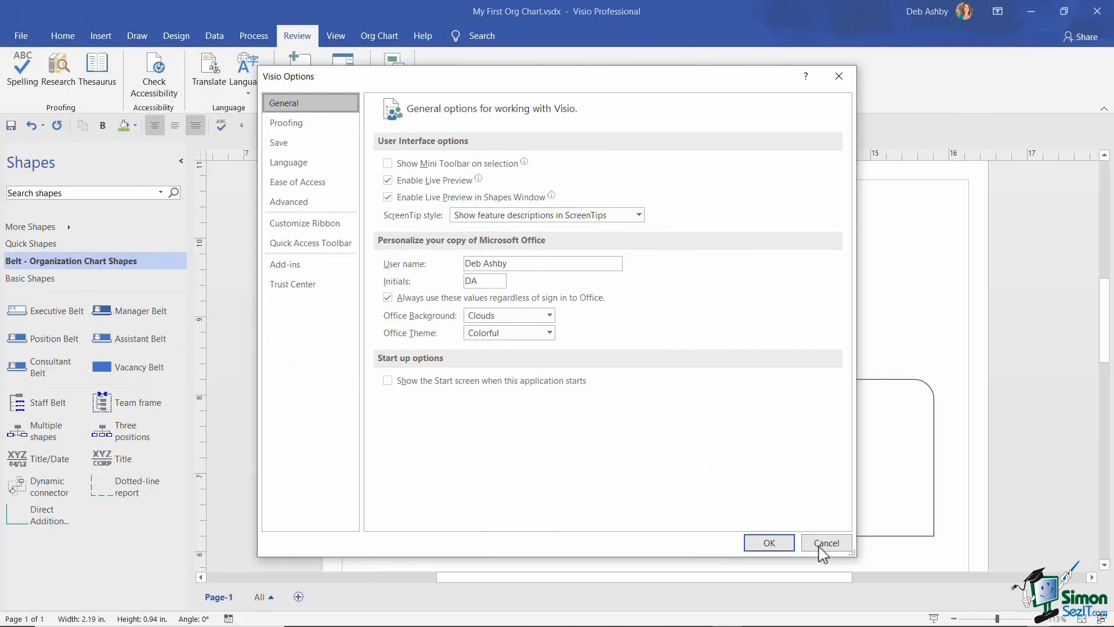
- Cancel Visio Options without changes and go to the Backstage Home screen
{"action": "left_click", "coordinate": [824, 543]}
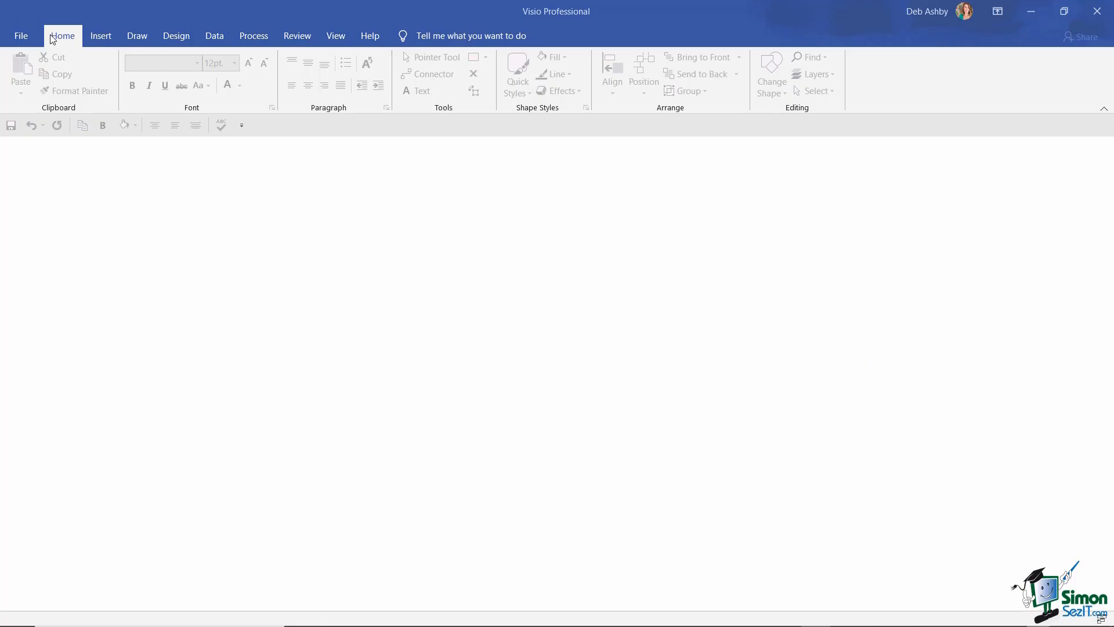
{"action": "left_click", "coordinate": [21, 37]}
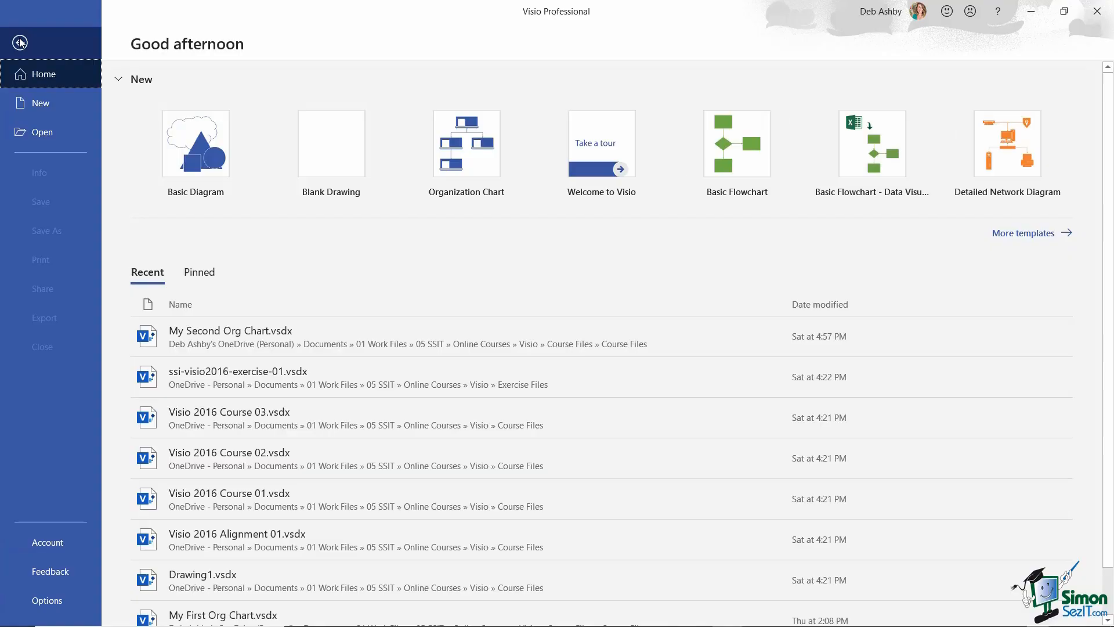
- Scroll the New template gallery and preview the Office Layout template
{"action": "left_click", "coordinate": [62, 106]}
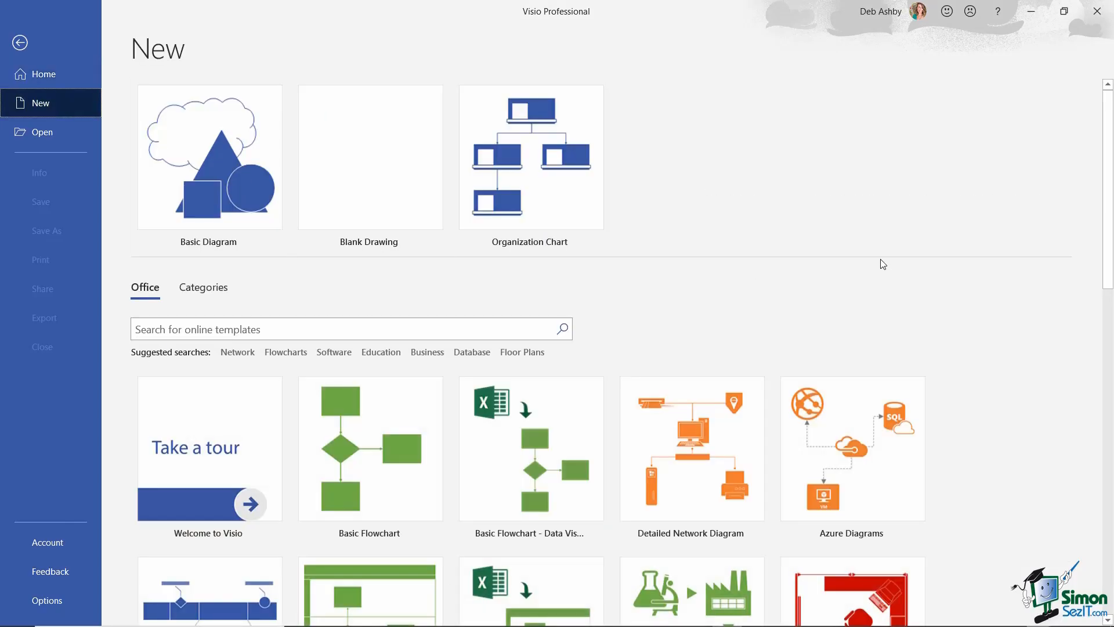
{"action": "scroll", "coordinate": [818, 252], "scroll_direction": "down", "scroll_amount": 3}
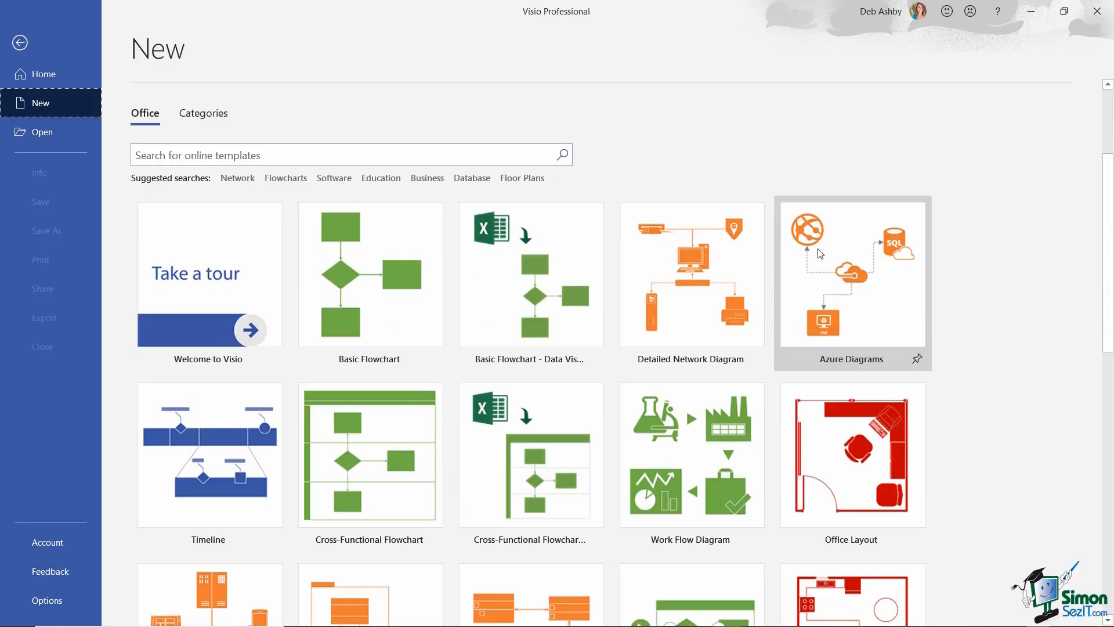
{"action": "scroll", "coordinate": [820, 253], "scroll_direction": "down", "scroll_amount": 1}
{"action": "scroll", "coordinate": [819, 254], "scroll_direction": "down", "scroll_amount": 1}
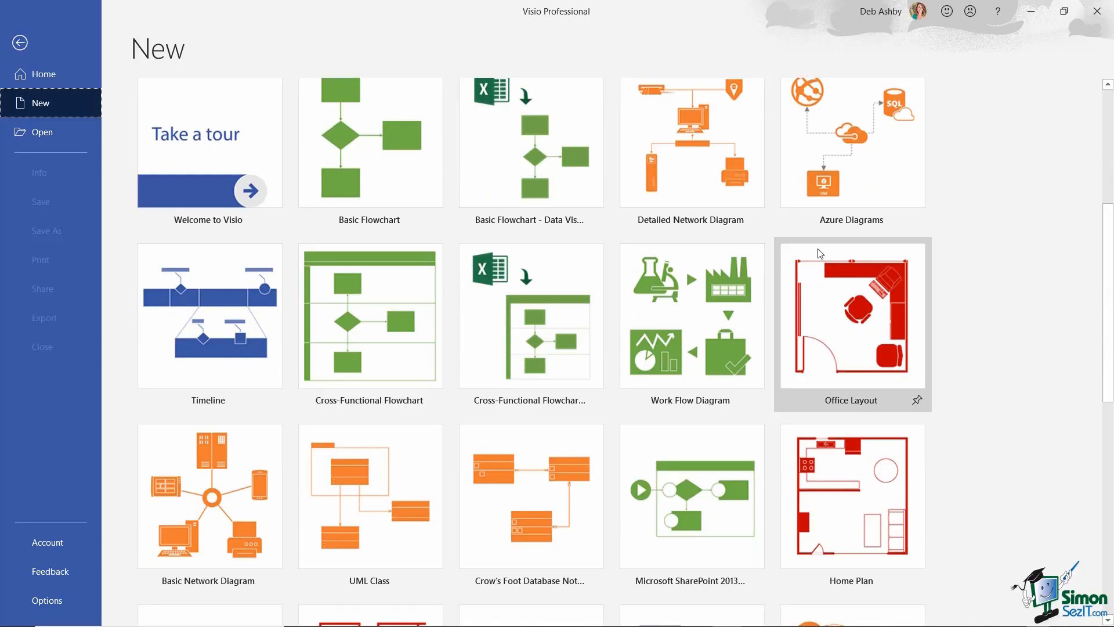
{"action": "scroll", "coordinate": [820, 253], "scroll_direction": "down", "scroll_amount": 1}
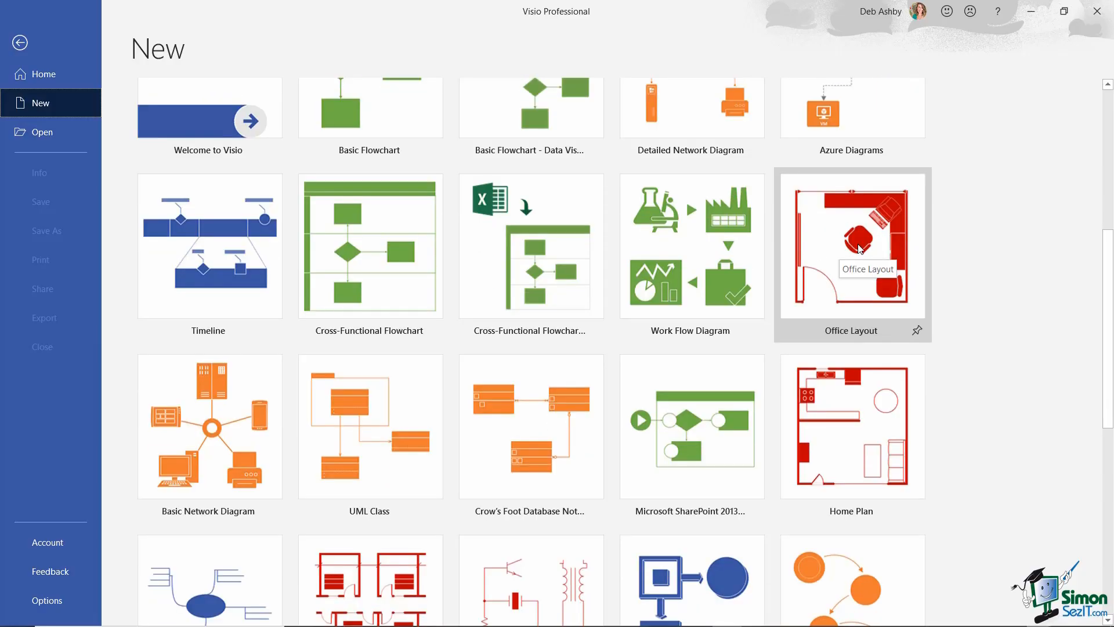
{"action": "left_click", "coordinate": [860, 248]}
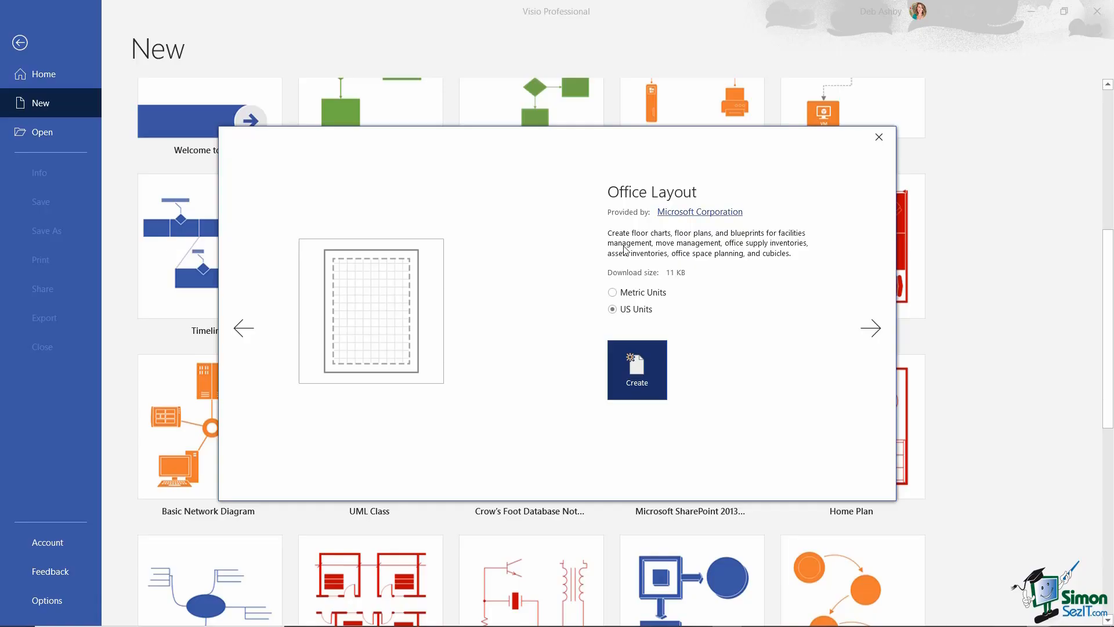
- Create a blank Office Layout drawing, Drawing1, in US units
{"action": "left_click", "coordinate": [639, 378]}
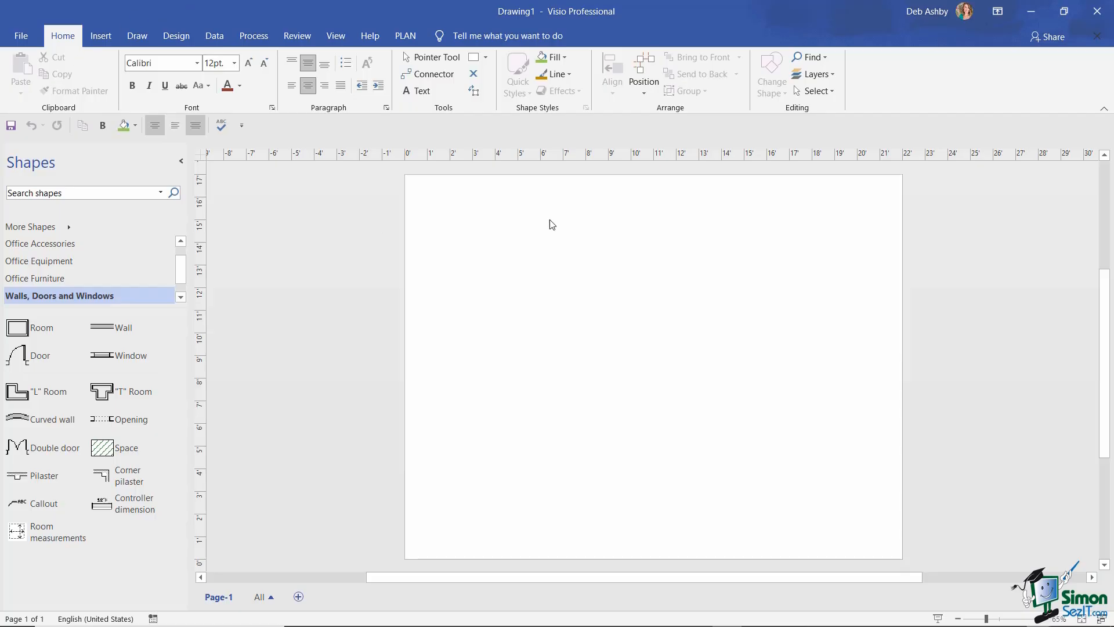
- Open Save As on the Course Files folder and enter 'Office Layout 01' as the file name
{"action": "left_click", "coordinate": [20, 37]}
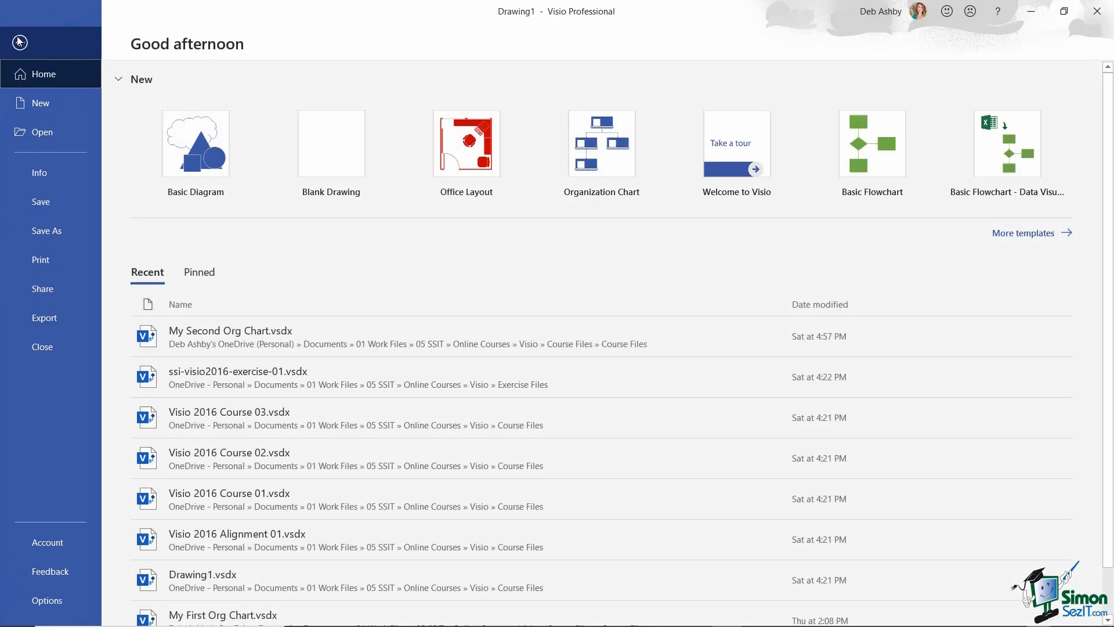
{"action": "left_click", "coordinate": [44, 239]}
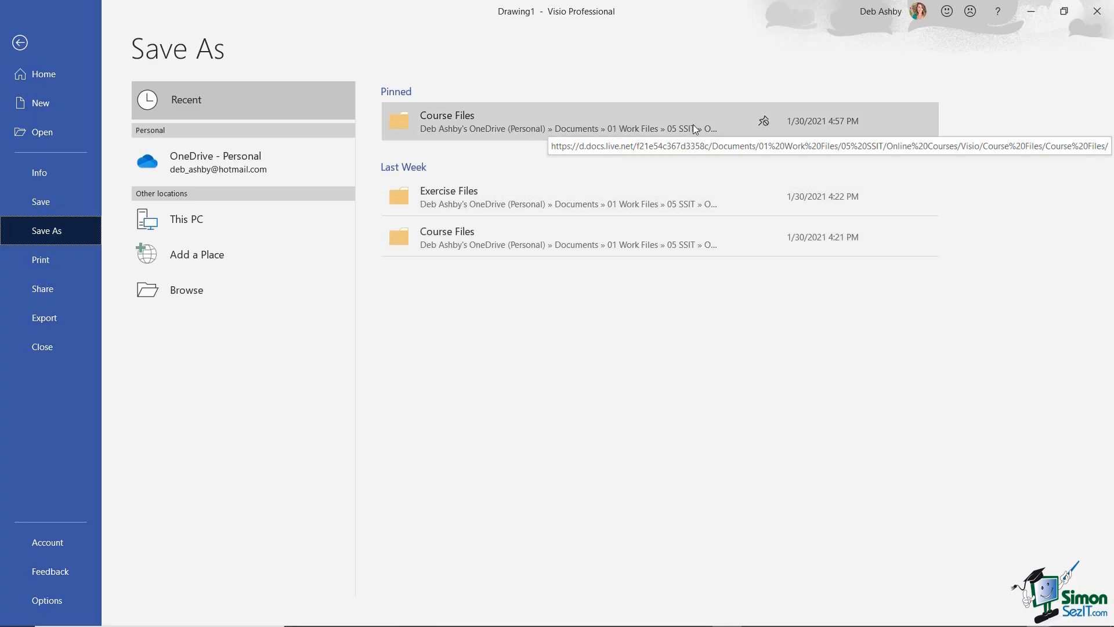
{"action": "left_click", "coordinate": [545, 120]}
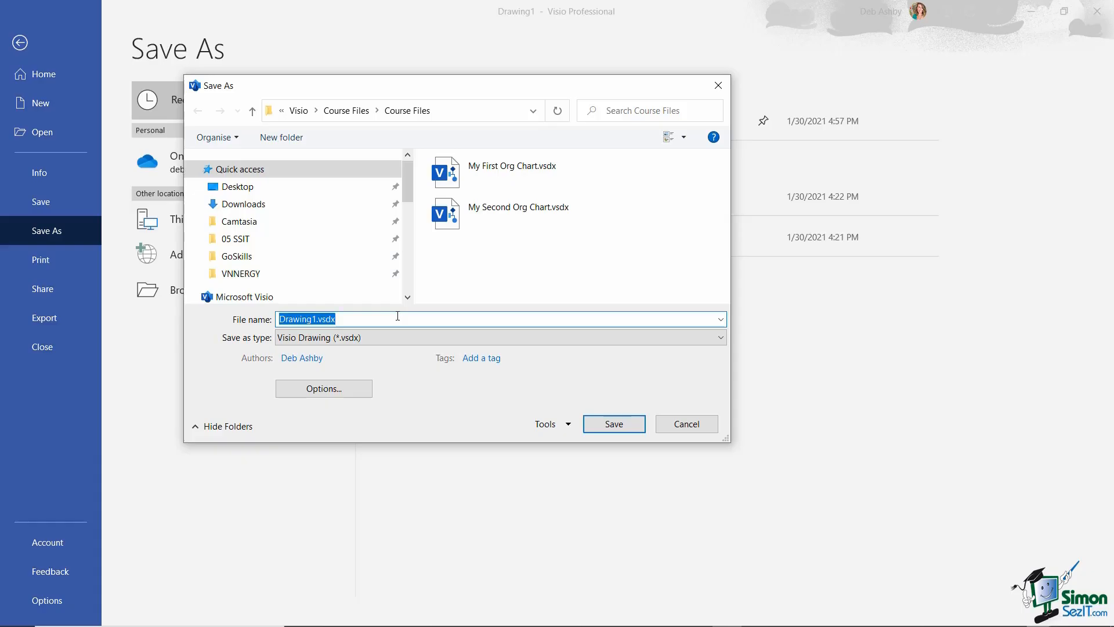
{"action": "type", "text": "Office Lay"}
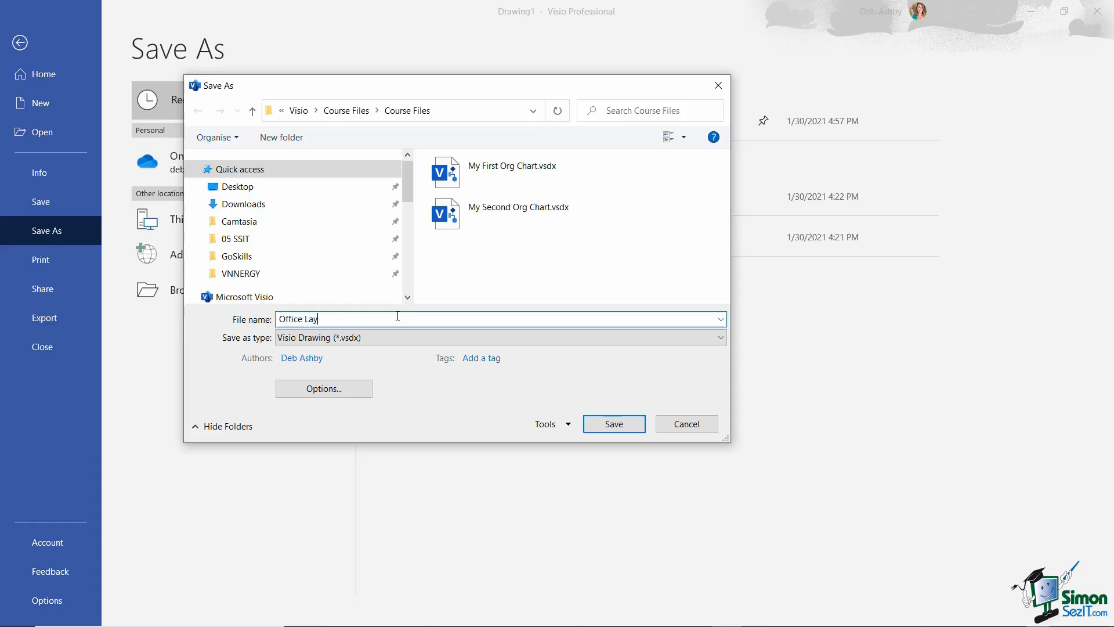
{"action": "type", "text": "out 01"}
- Save the drawing as Office Layout 01 and add Page-2 and Page-3
{"action": "left_click", "coordinate": [625, 424]}
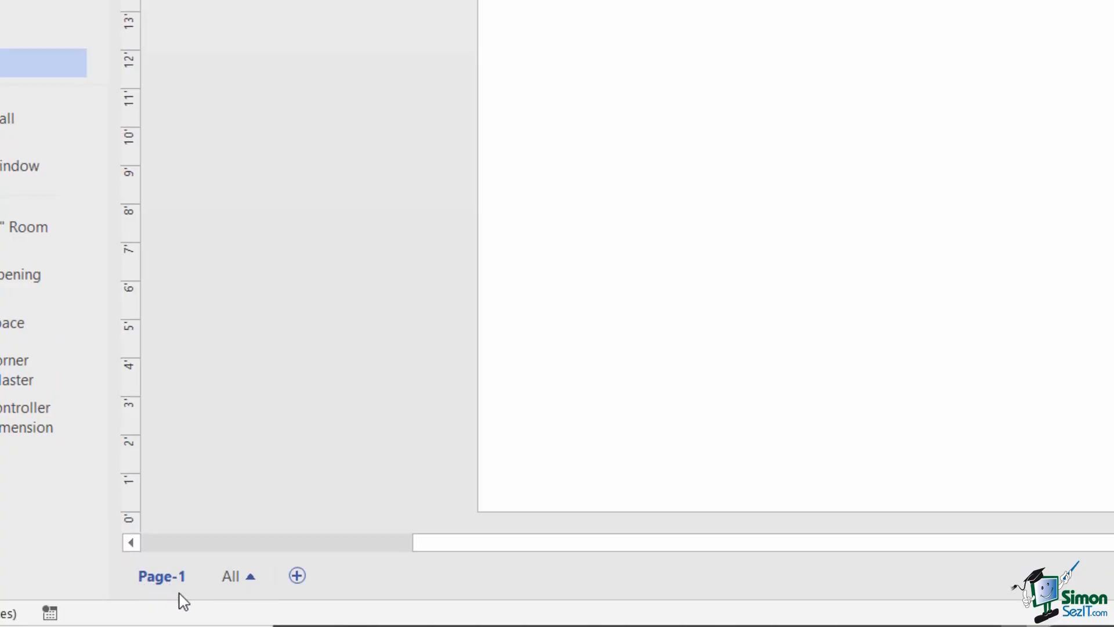
{"action": "left_click", "coordinate": [253, 581]}
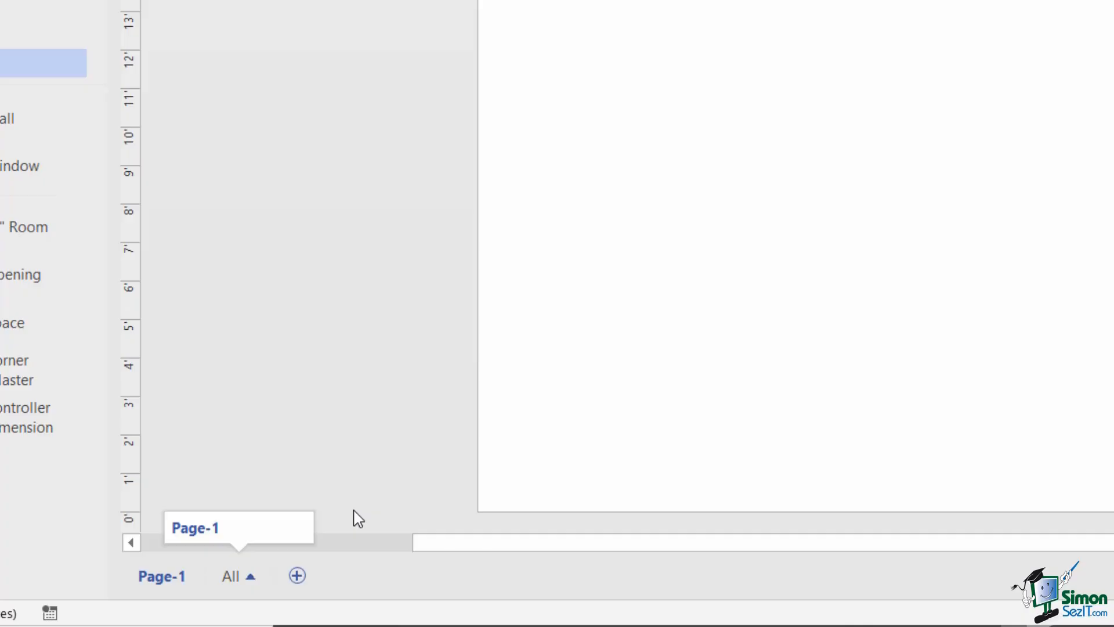
{"action": "left_click", "coordinate": [297, 576]}
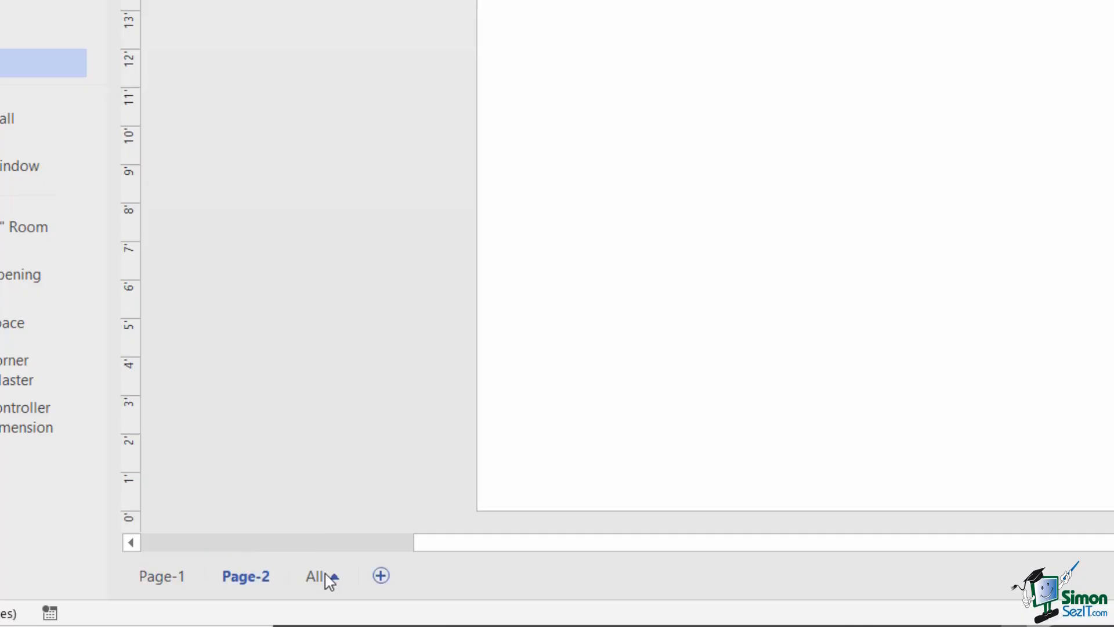
{"action": "left_click", "coordinate": [388, 572]}
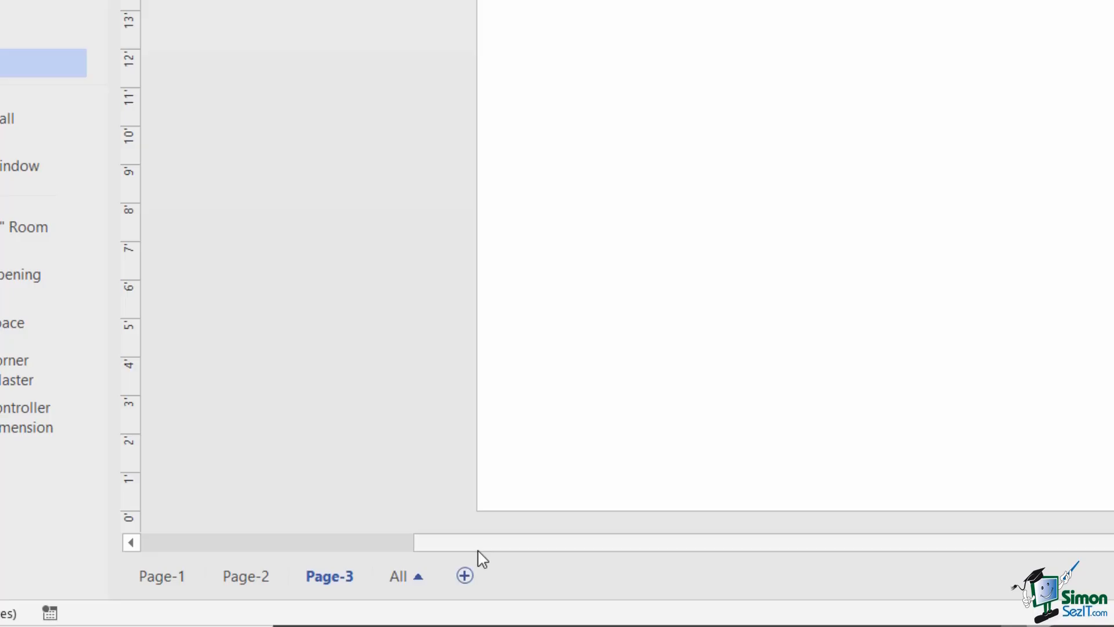
- Switch to Page-2 and back to Page-1 using the All pages list
{"action": "left_click", "coordinate": [418, 577]}
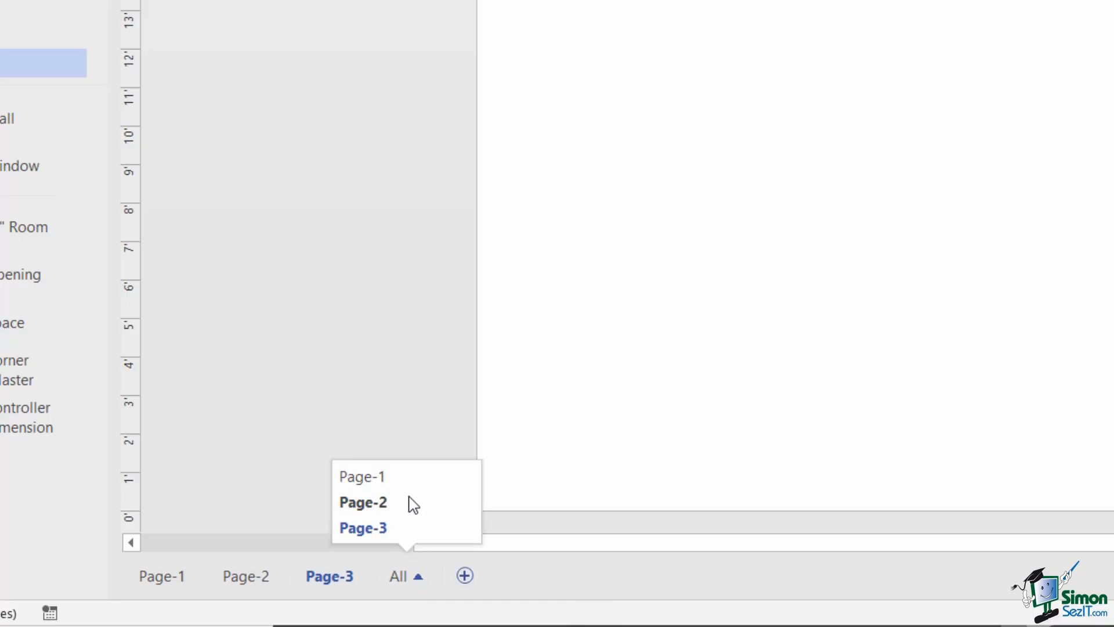
{"action": "left_click", "coordinate": [410, 503]}
{"action": "left_click", "coordinate": [418, 577]}
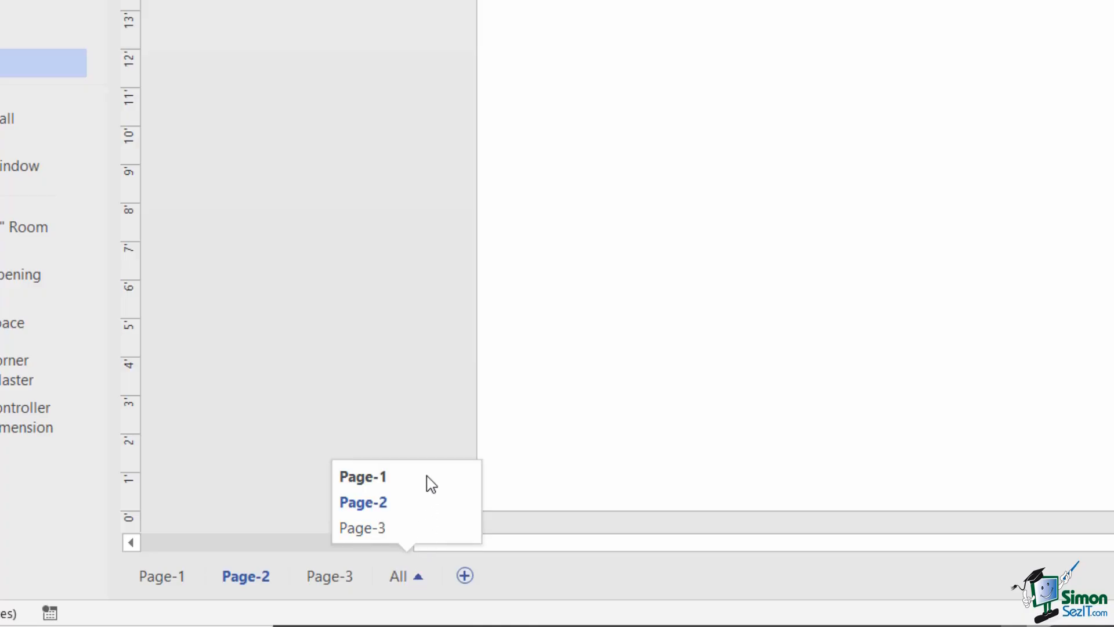
{"action": "left_click", "coordinate": [427, 477]}
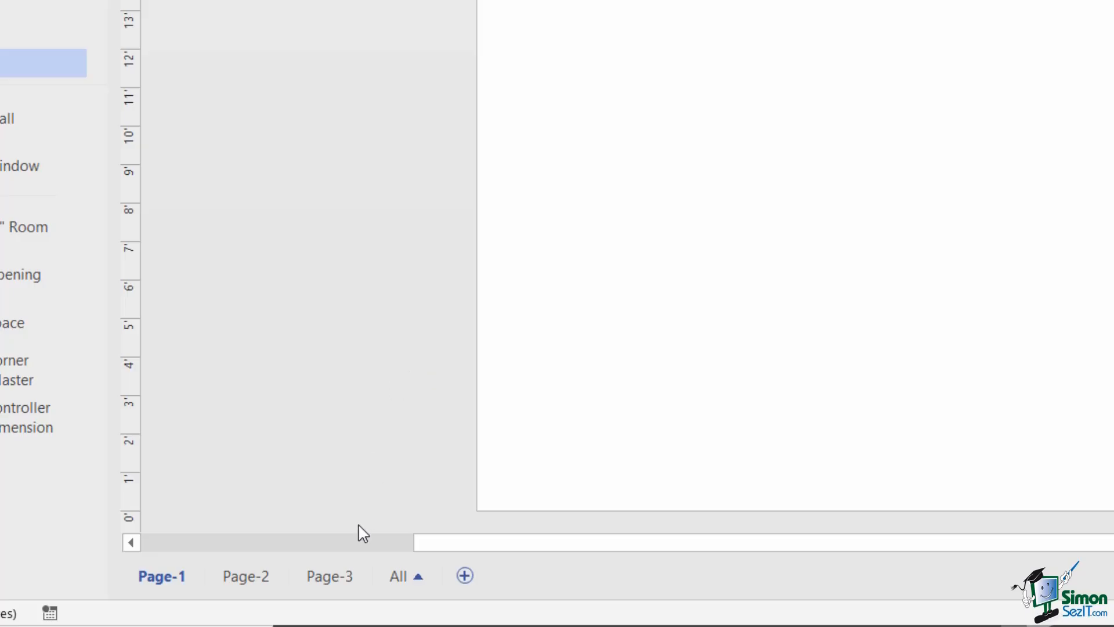
- Delete Page-3 and Page-2, leaving only Page-1
{"action": "right_click", "coordinate": [342, 573]}
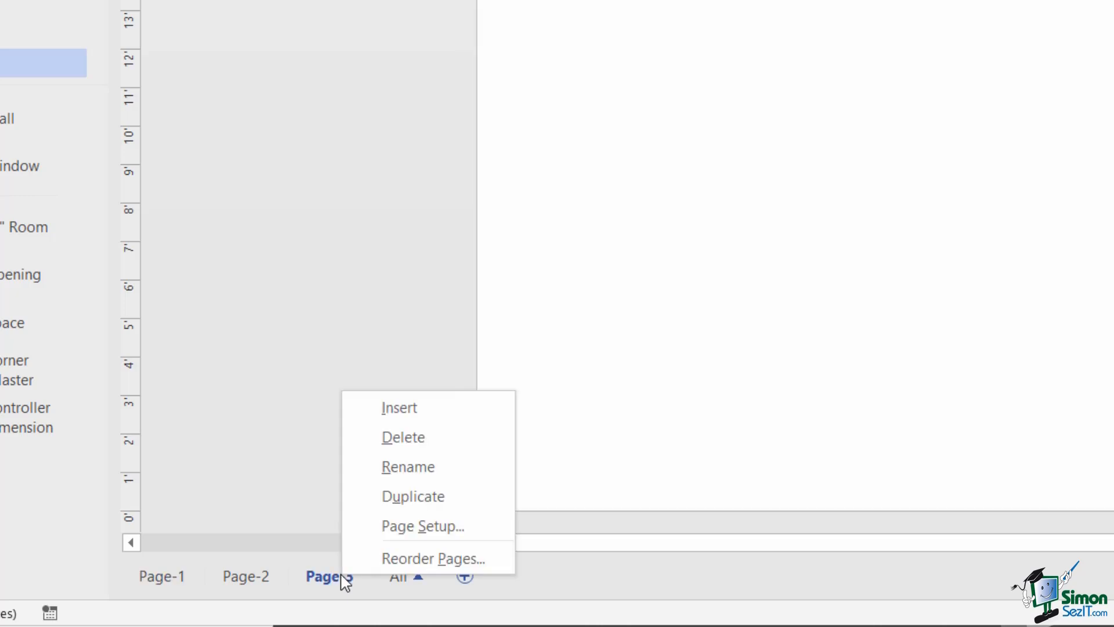
{"action": "left_click", "coordinate": [425, 439]}
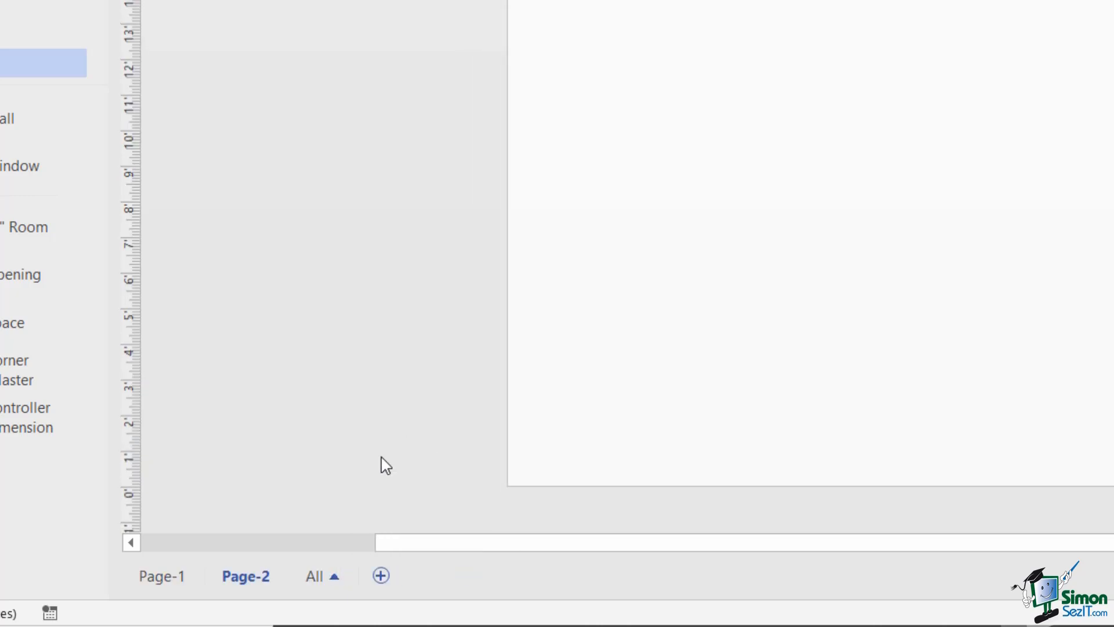
{"action": "right_click", "coordinate": [262, 577]}
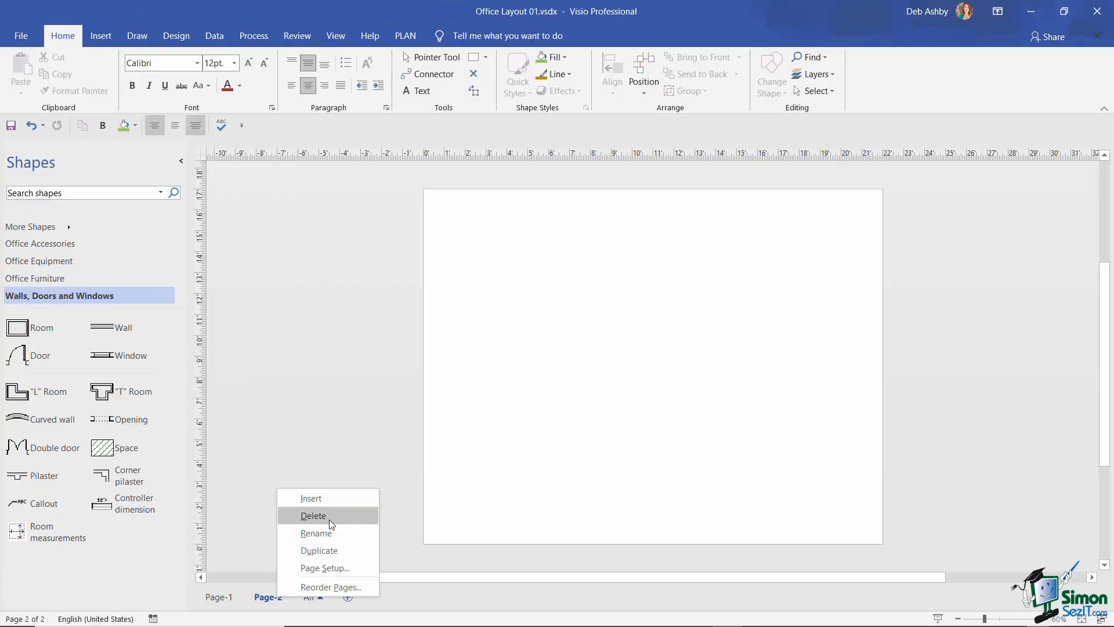
{"action": "left_click", "coordinate": [329, 517]}
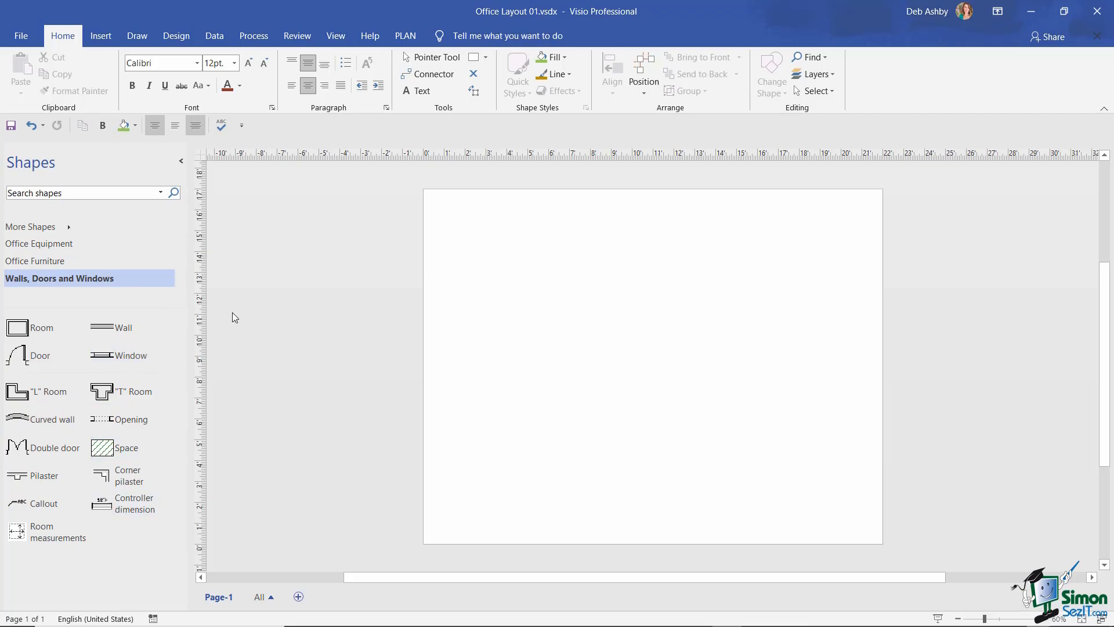
- Collapse, then re-expand the Shapes pane so the Walls, Doors and Windows stencil shows shape names
{"action": "left_click", "coordinate": [181, 162]}
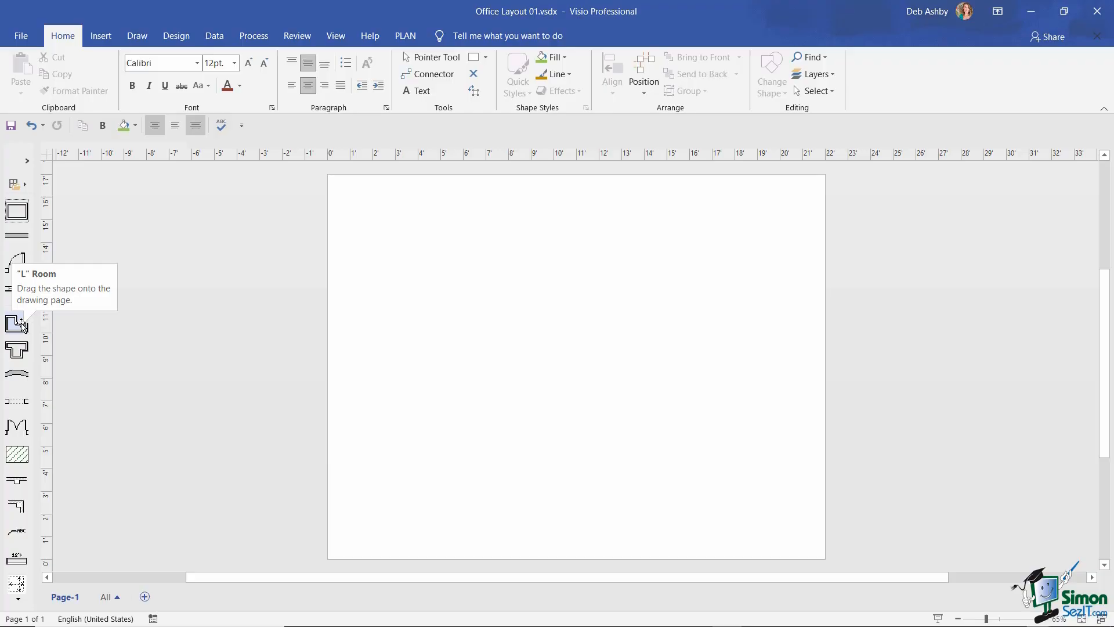
{"action": "left_click", "coordinate": [27, 161]}
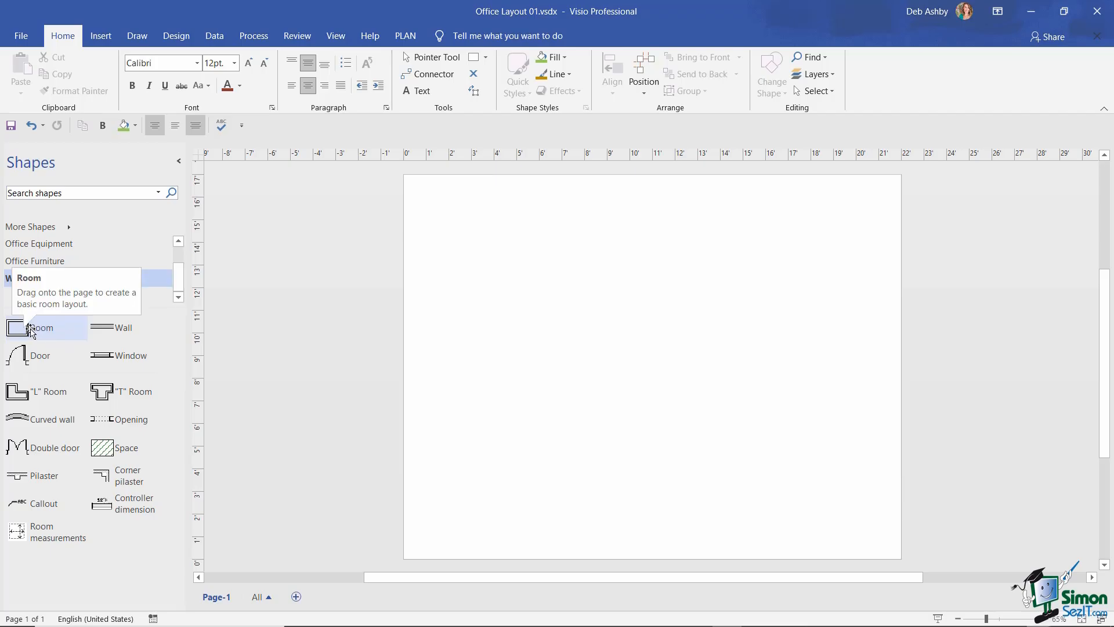
- Place a 10' by 8' room near the page centre and glue a 2'-6" window into its bottom wall
{"action": "left_click_drag", "start_coordinate": [43, 333], "coordinate": [480, 343]}
{"action": "left_click_drag", "start_coordinate": [685, 342], "coordinate": [650, 352]}
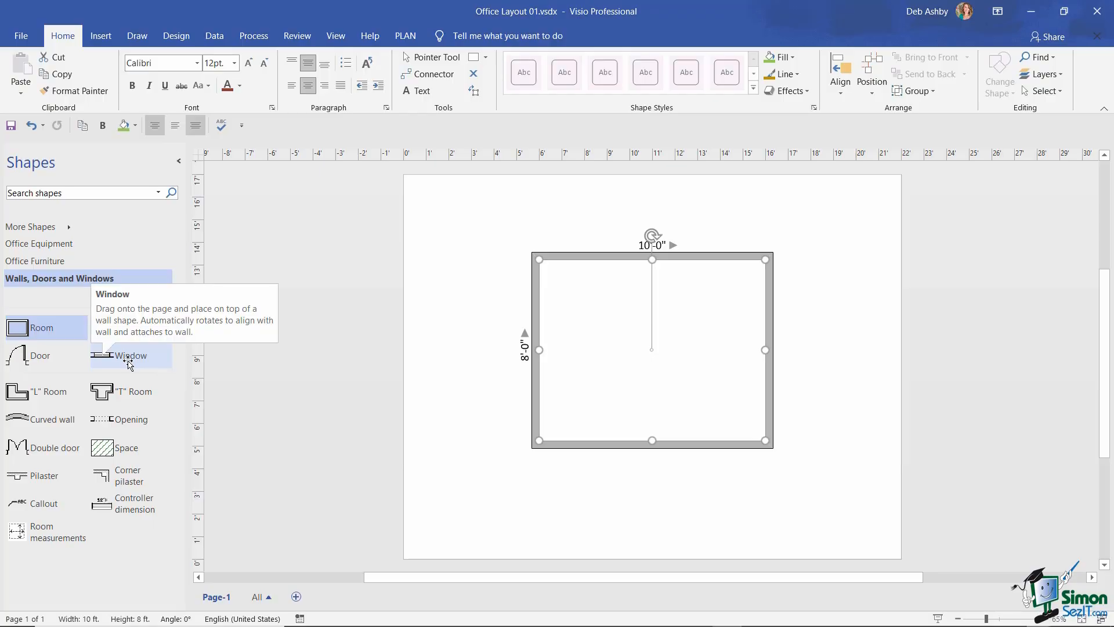
{"action": "mouse_move", "coordinate": [128, 364]}
{"action": "left_mouse_down"}
{"action": "mouse_move", "coordinate": [482, 371]}
{"action": "mouse_move", "coordinate": [531, 357]}
{"action": "mouse_move", "coordinate": [580, 361]}
{"action": "mouse_move", "coordinate": [589, 443]}
{"action": "left_mouse_up"}
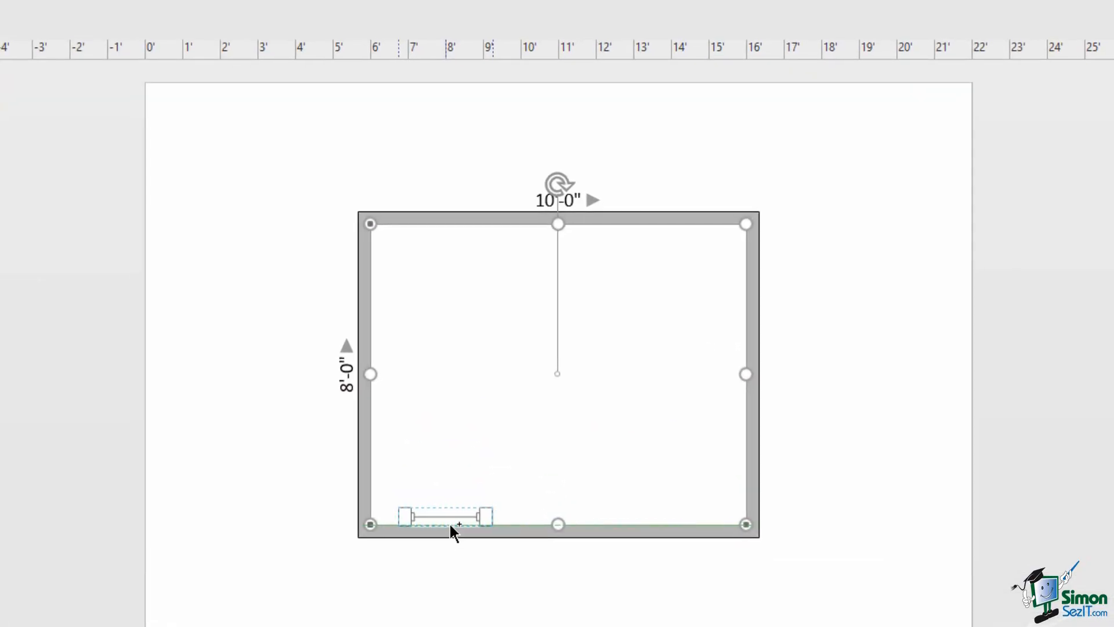
{"action": "left_click_drag", "start_coordinate": [450, 525], "coordinate": [447, 525]}
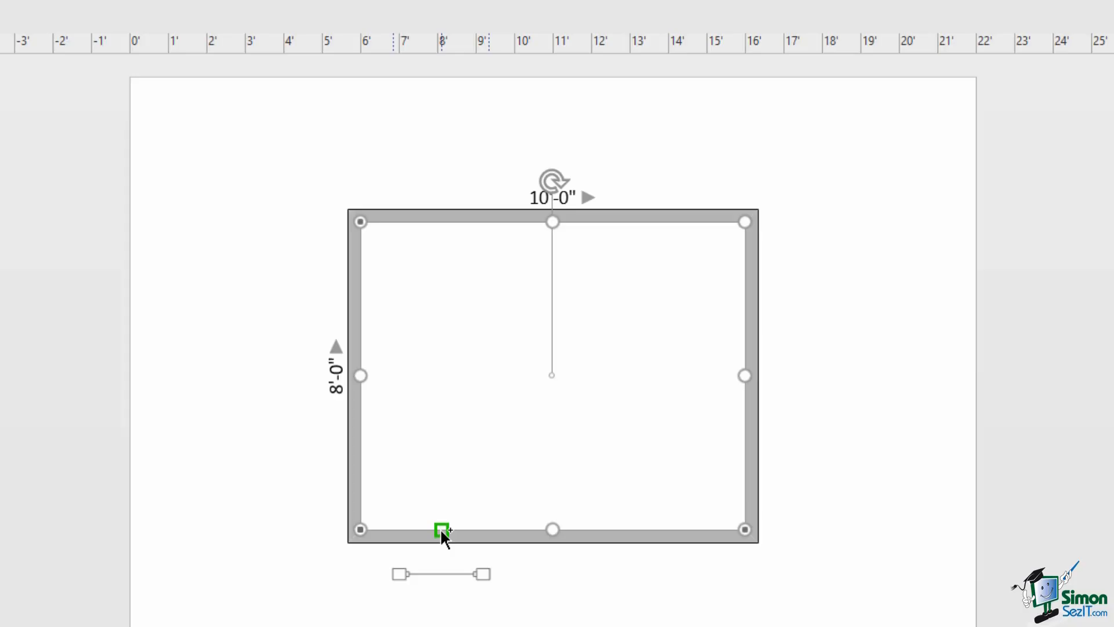
{"action": "left_click_drag", "start_coordinate": [441, 529], "coordinate": [439, 527]}
{"action": "left_click_drag", "start_coordinate": [439, 527], "coordinate": [438, 527]}
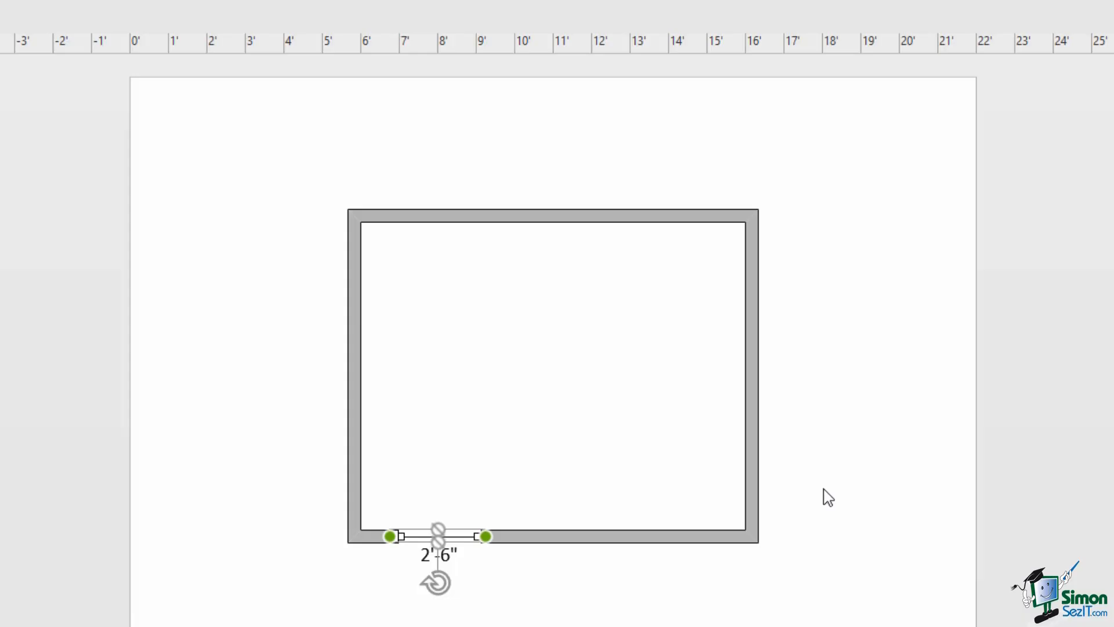
{"action": "left_click", "coordinate": [277, 607]}
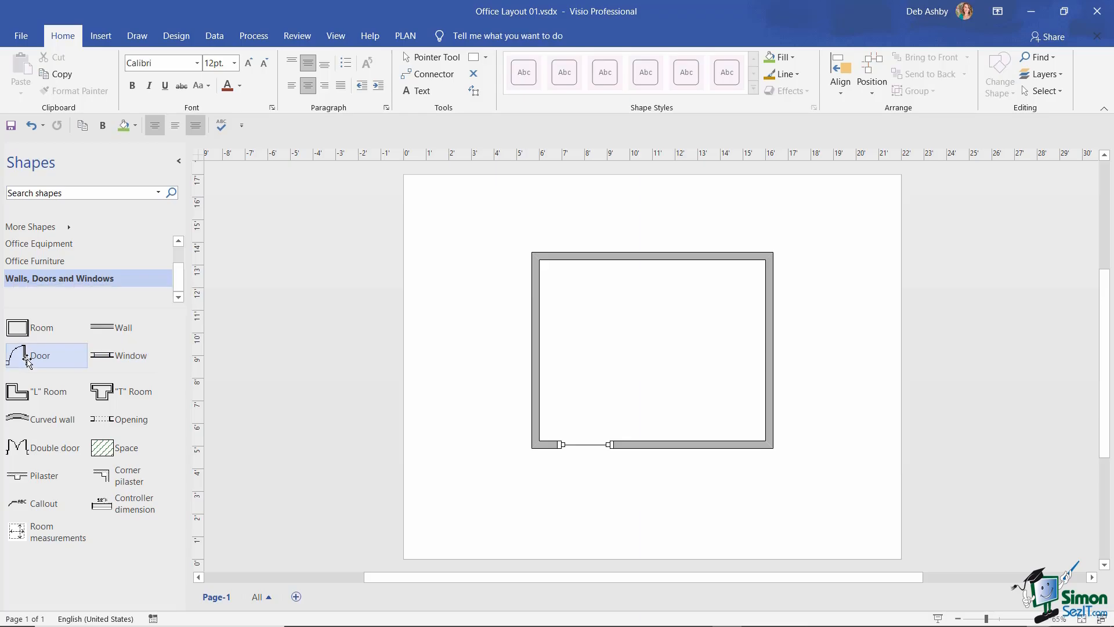
- Replace a misplaced door with one at the right end of the room's bottom wall
{"action": "left_click_drag", "start_coordinate": [26, 360], "coordinate": [717, 445]}
{"action": "left_click", "coordinate": [827, 412]}
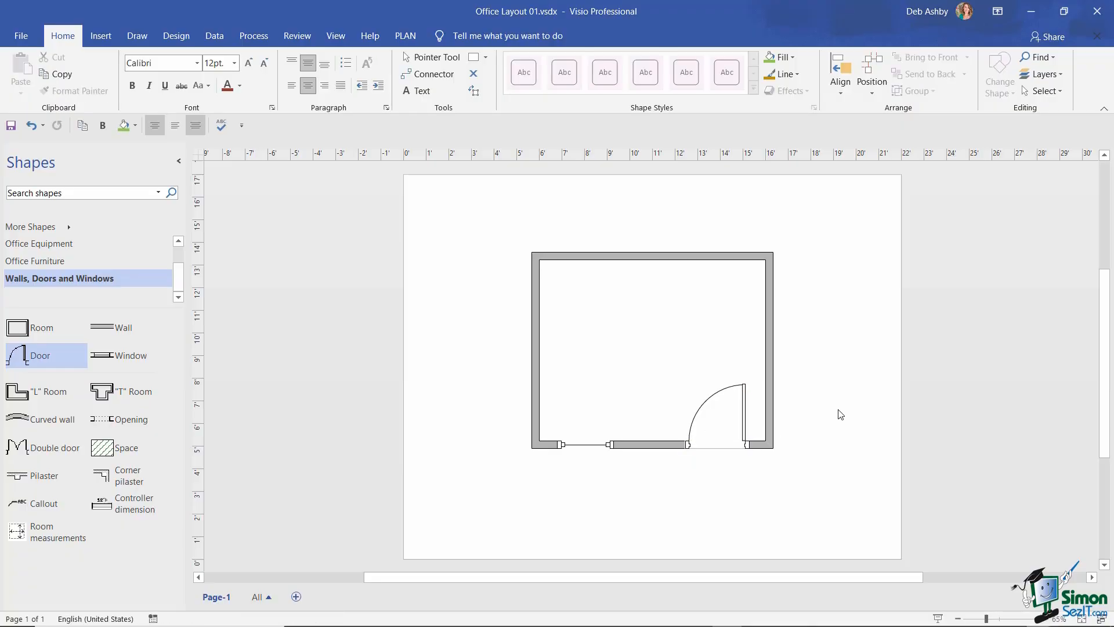
{"action": "left_click", "coordinate": [746, 410]}
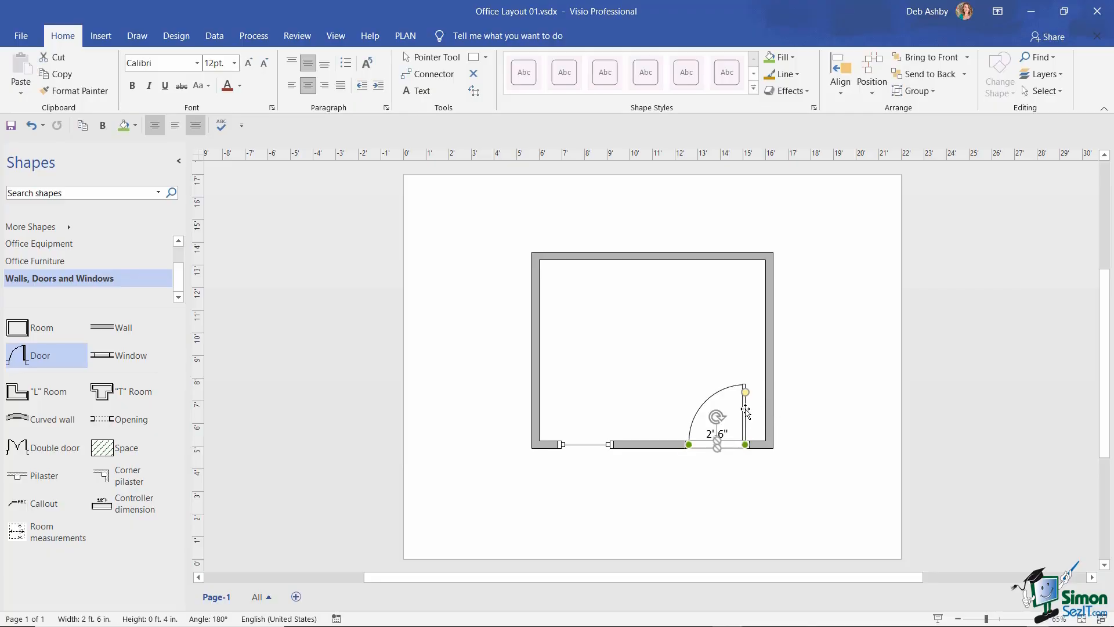
{"action": "key", "text": "Delete"}
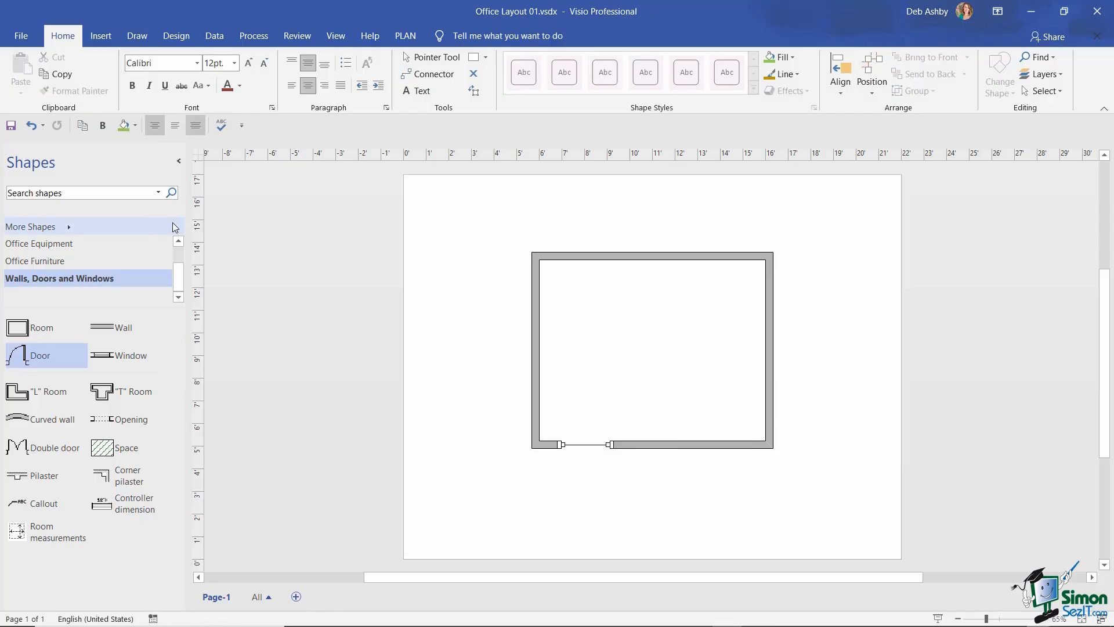
{"action": "left_click_drag", "start_coordinate": [35, 356], "coordinate": [716, 443]}
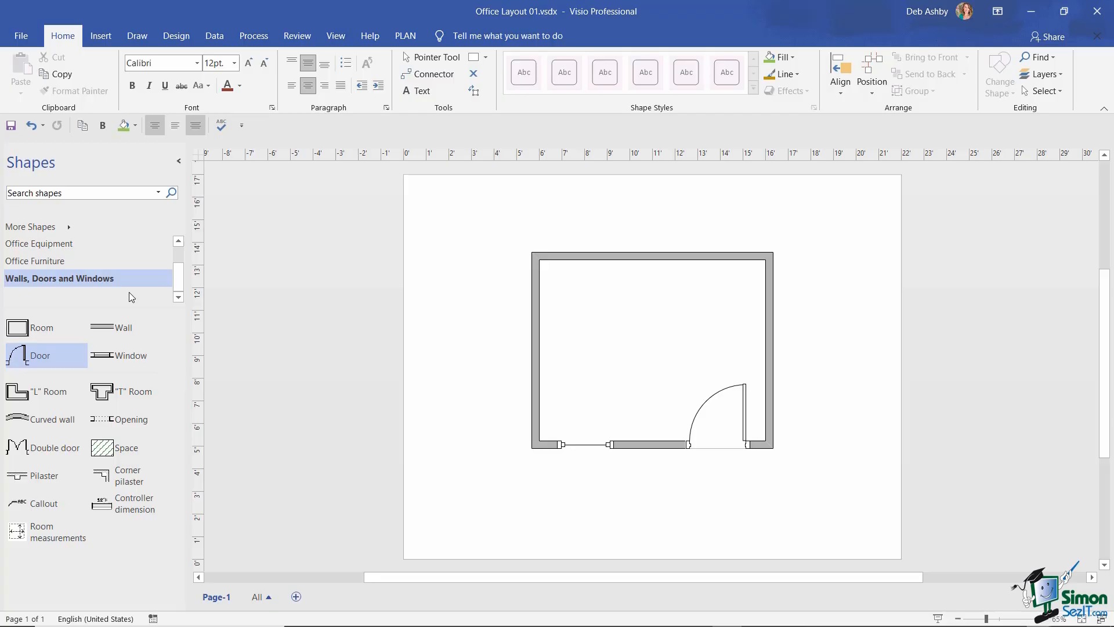
- Drop a Boat shape table from the Office Furniture stencil into the room
{"action": "left_click", "coordinate": [38, 261]}
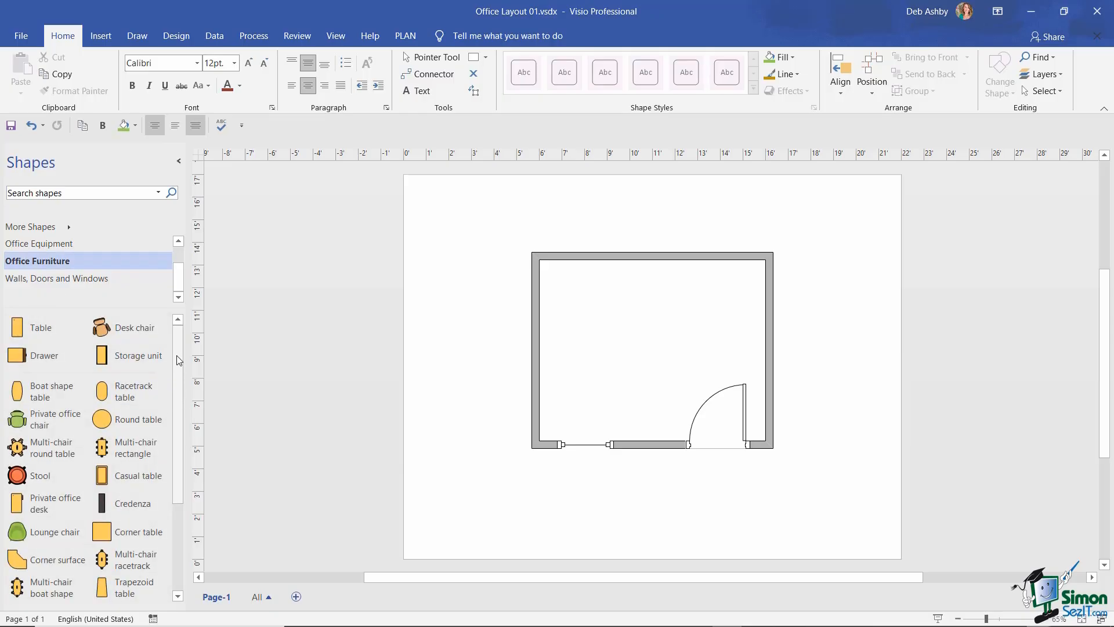
{"action": "mouse_move", "coordinate": [178, 350]}
{"action": "left_mouse_down"}
{"action": "mouse_move", "coordinate": [175, 446]}
{"action": "mouse_move", "coordinate": [188, 333]}
{"action": "left_mouse_up"}
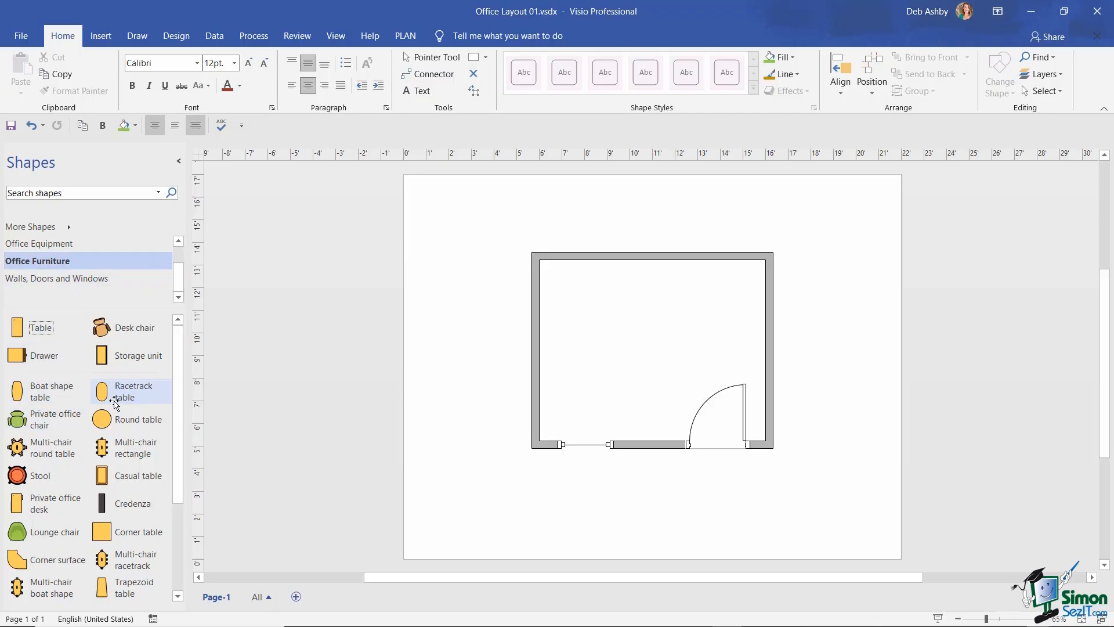
{"action": "left_click_drag", "start_coordinate": [36, 395], "coordinate": [662, 348]}
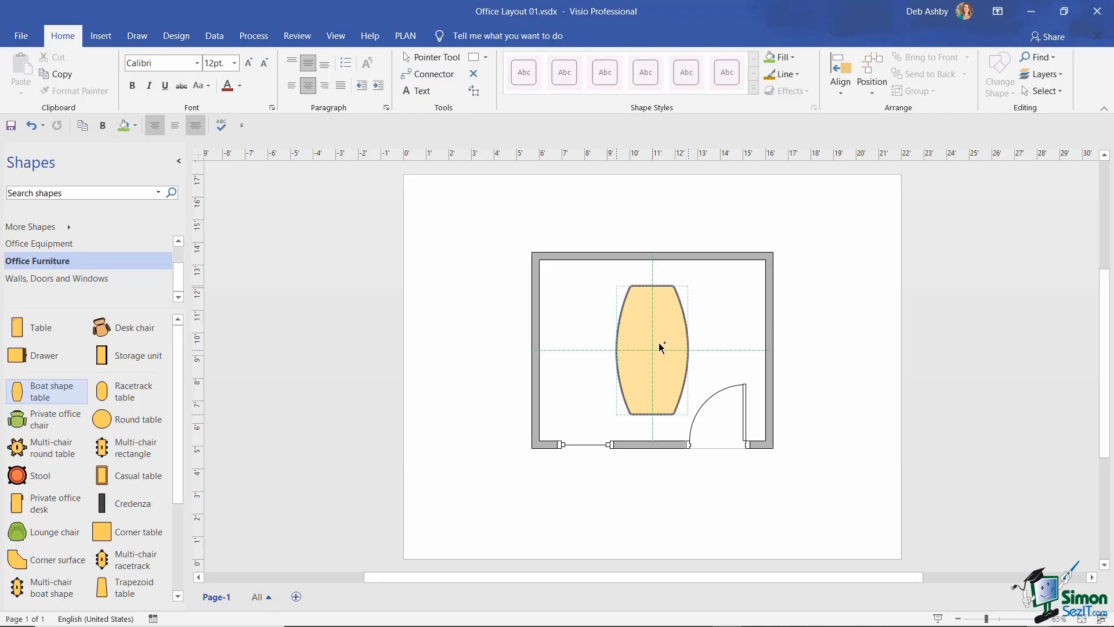
{"action": "left_click_drag", "start_coordinate": [662, 348], "coordinate": [661, 346]}
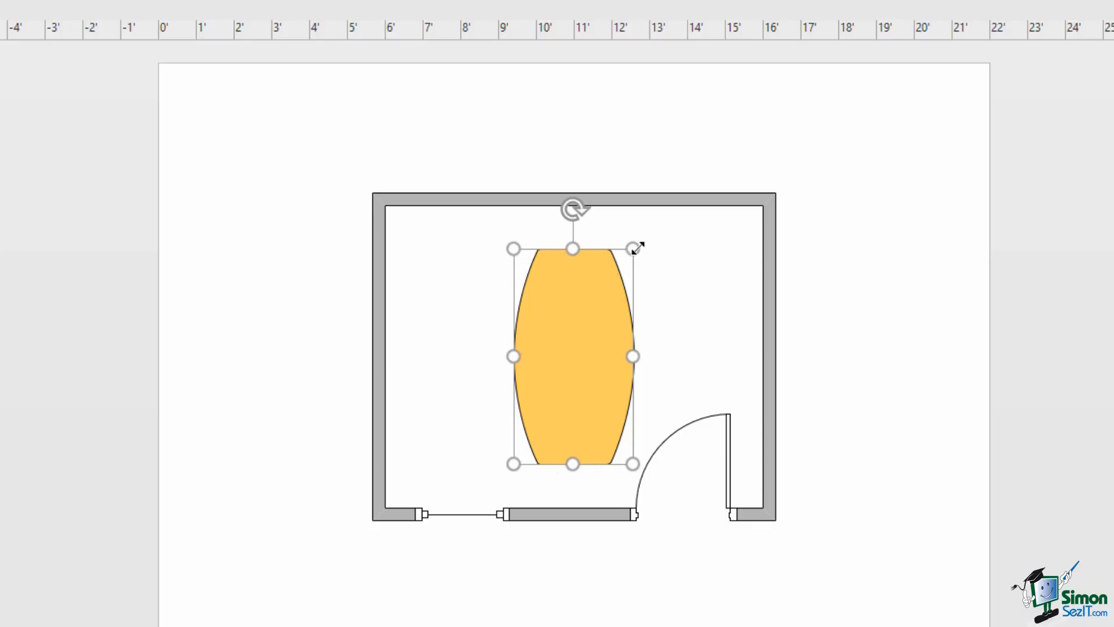
- Resize the boat table smaller, narrower and shorter using its corner handles
{"action": "left_click_drag", "start_coordinate": [631, 249], "coordinate": [600, 308]}
{"action": "left_click_drag", "start_coordinate": [559, 393], "coordinate": [579, 351]}
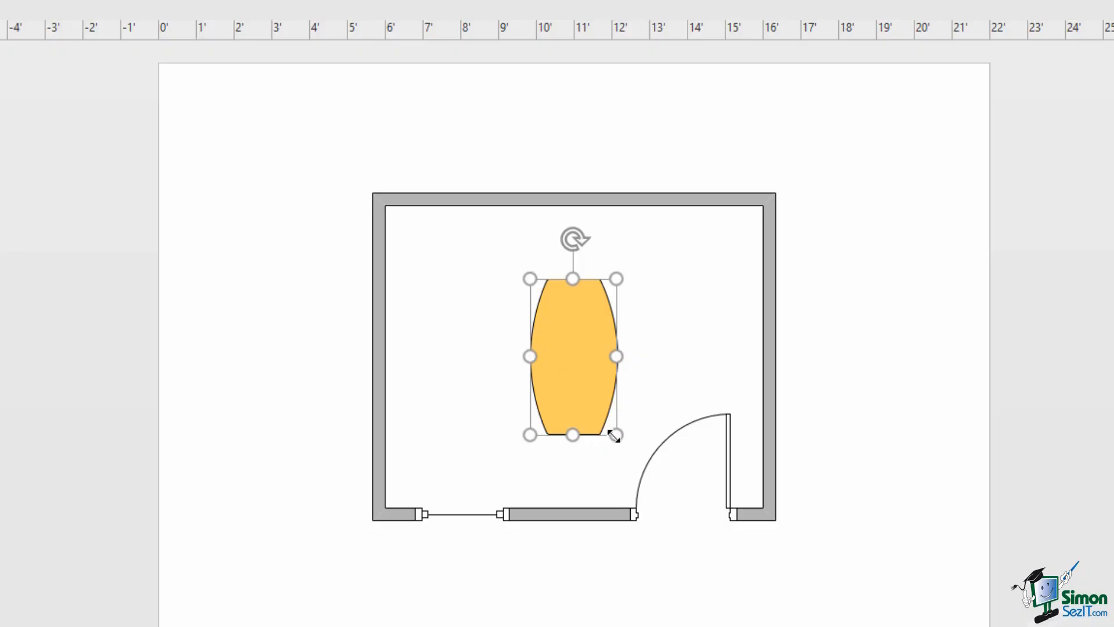
{"action": "left_click_drag", "start_coordinate": [612, 435], "coordinate": [607, 425]}
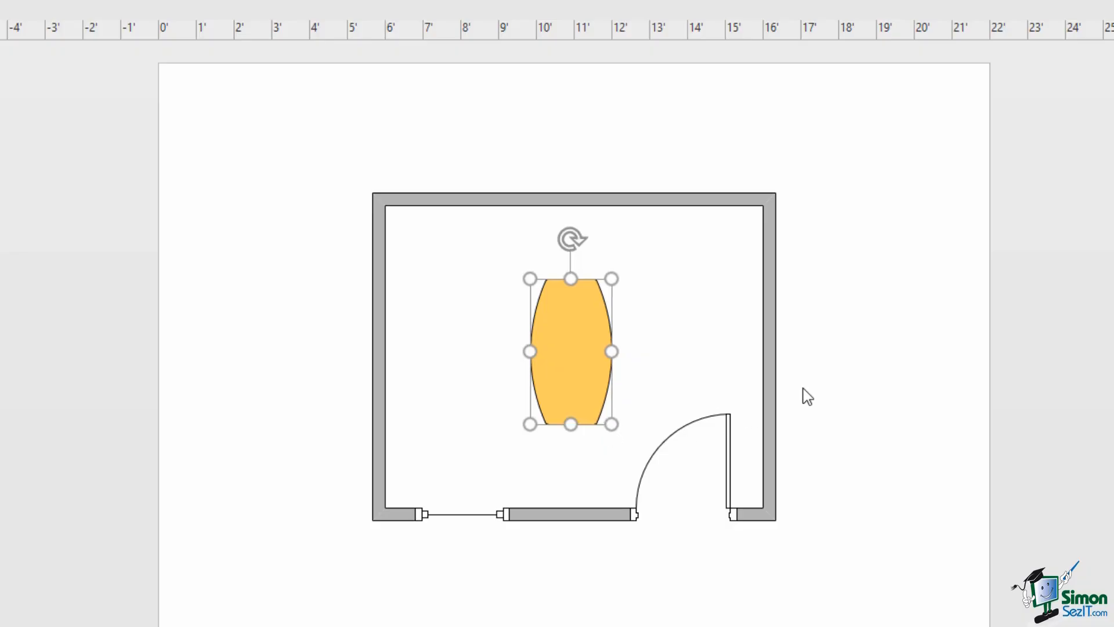
{"action": "left_click", "coordinate": [898, 308]}
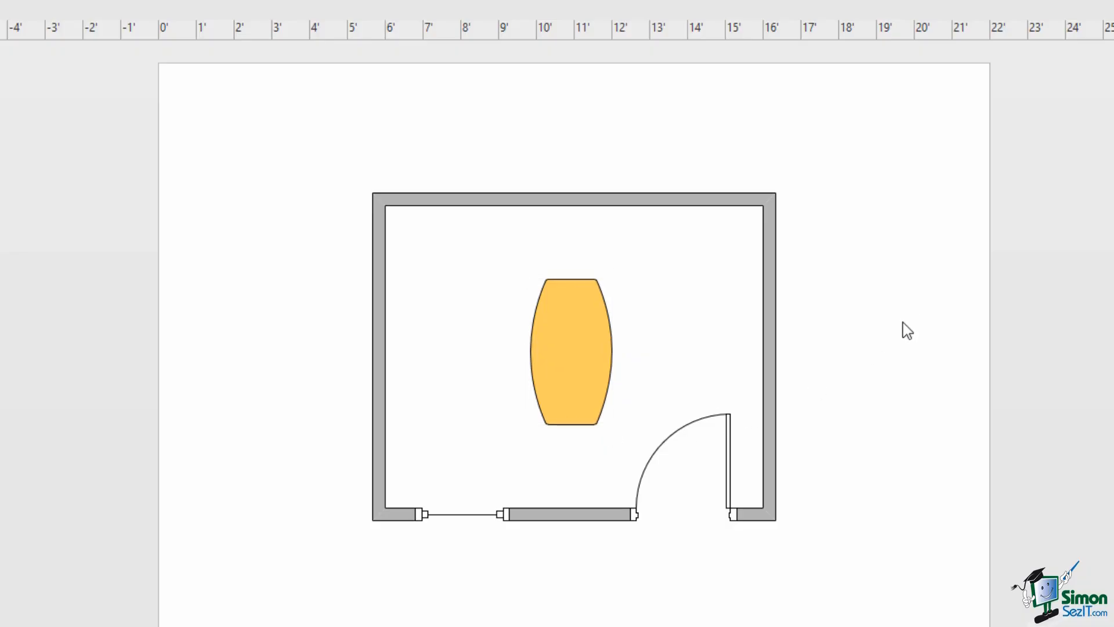
{"action": "left_click", "coordinate": [576, 327]}
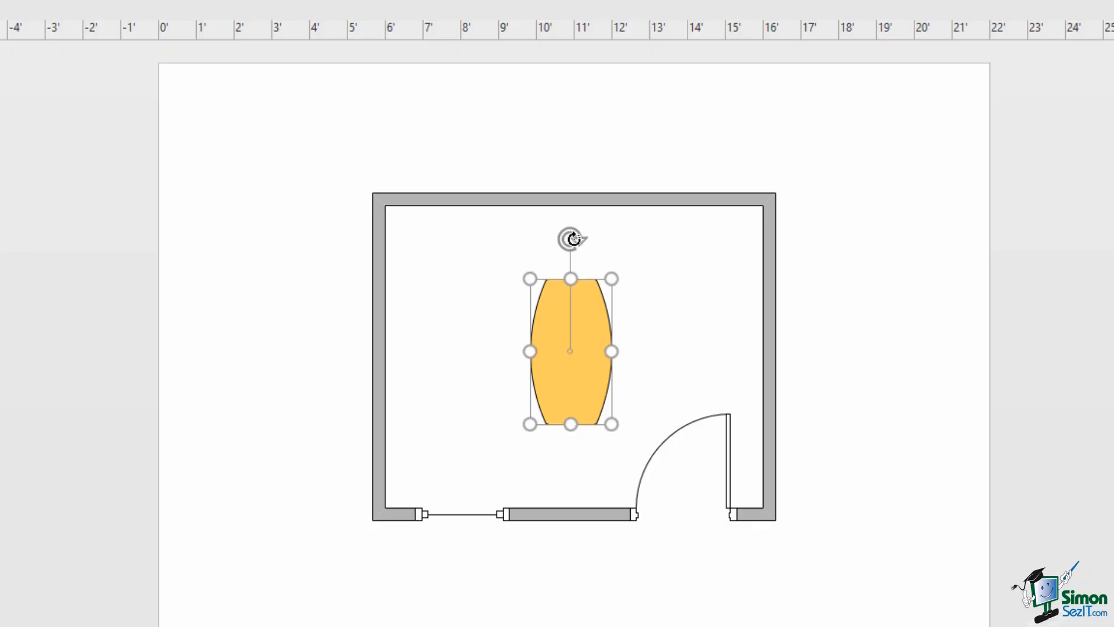
- Rotate the boat table about its centre
{"action": "left_click_drag", "start_coordinate": [573, 238], "coordinate": [577, 273]}
{"action": "left_click", "coordinate": [788, 333]}
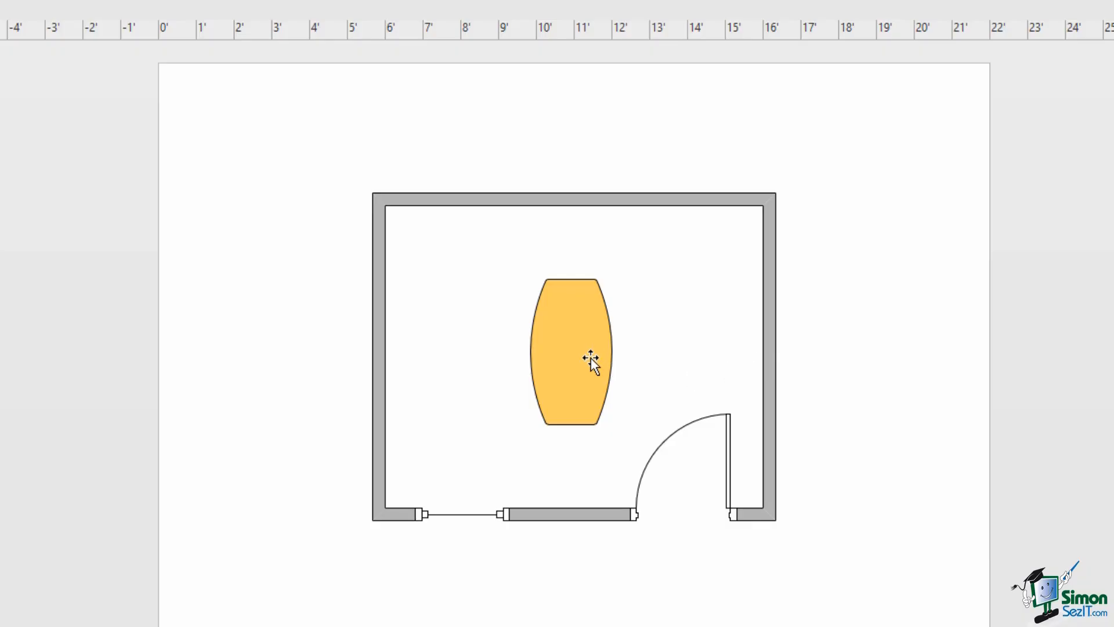
{"action": "left_click", "coordinate": [574, 359]}
- Centre the table on the room's centre line and bring up Change Shape's Office Furniture options
{"action": "mouse_move", "coordinate": [573, 357]}
{"action": "left_mouse_down"}
{"action": "mouse_move", "coordinate": [597, 348]}
{"action": "mouse_move", "coordinate": [574, 335]}
{"action": "mouse_move", "coordinate": [566, 359]}
{"action": "left_mouse_up"}
{"action": "left_click_drag", "start_coordinate": [498, 361], "coordinate": [583, 363]}
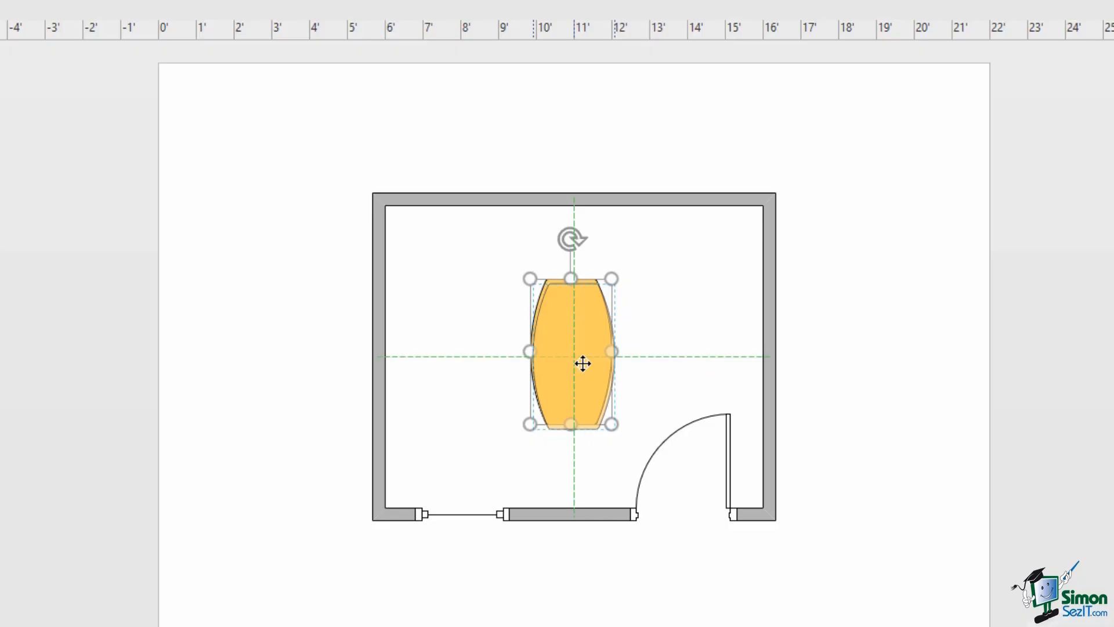
{"action": "left_click_drag", "start_coordinate": [582, 364], "coordinate": [583, 363]}
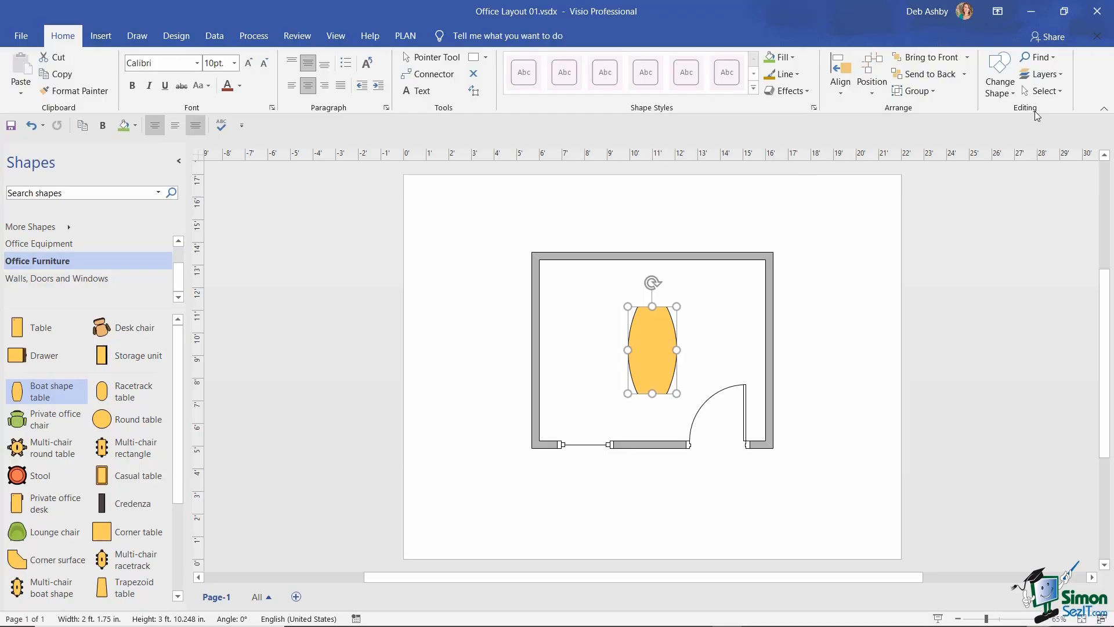
{"action": "left_click", "coordinate": [1013, 92]}
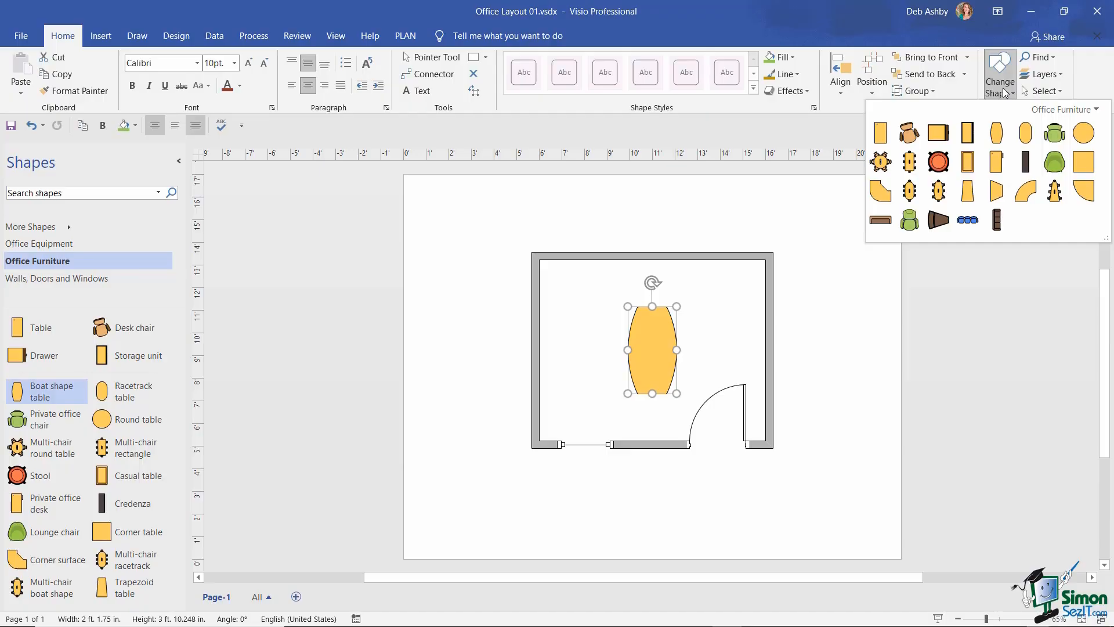
- Swap the boat table for a Racetrack table, keeping its size and centred position
{"action": "left_click", "coordinate": [1026, 135]}
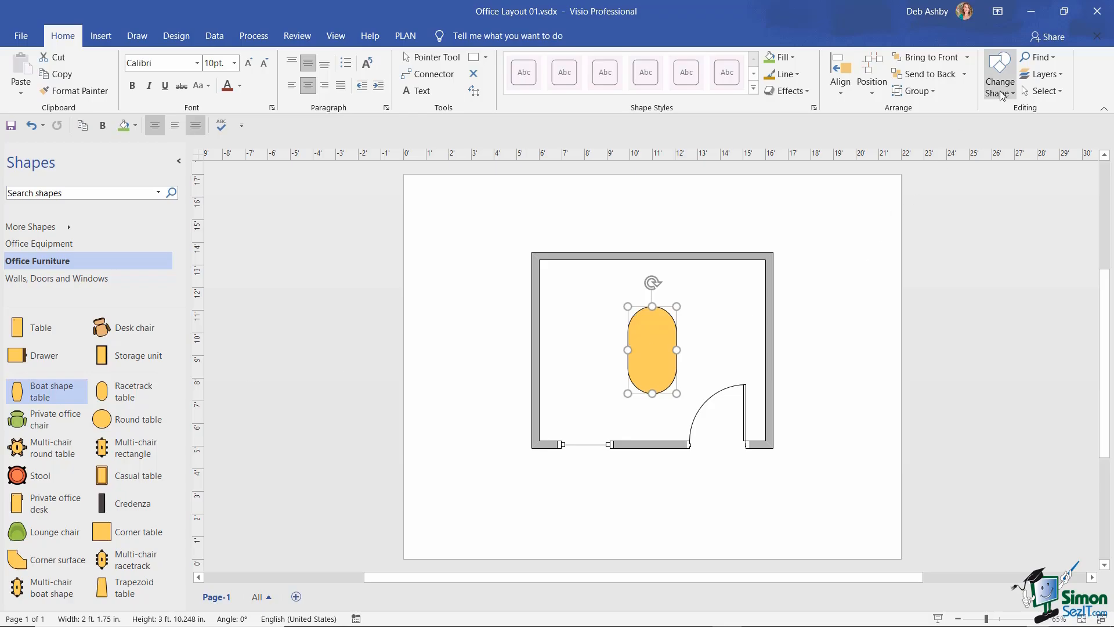
{"action": "left_click", "coordinate": [824, 286]}
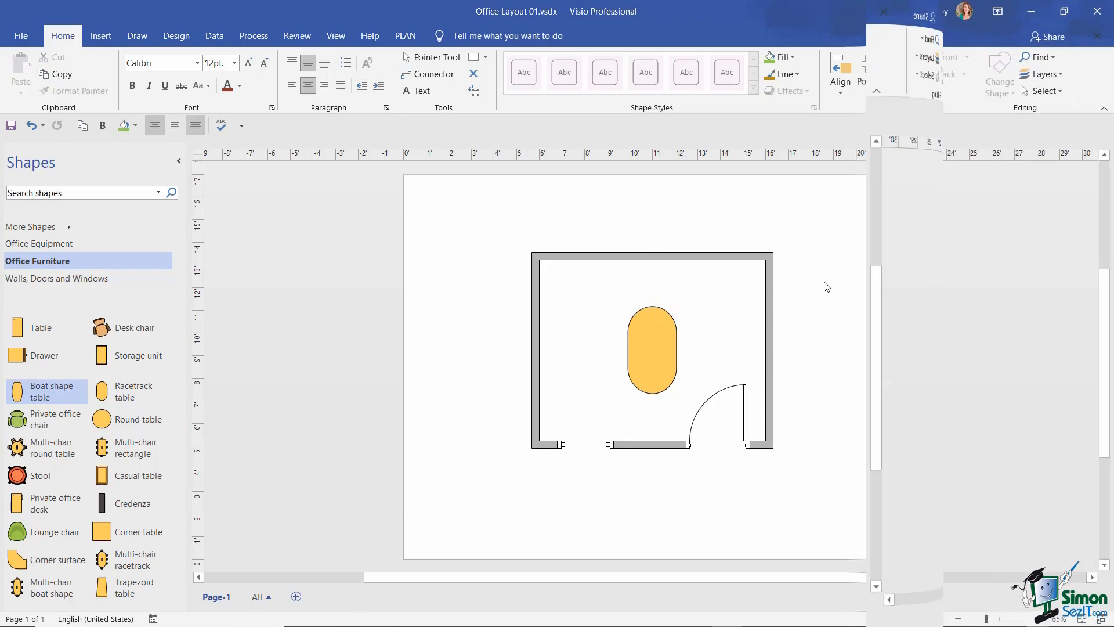
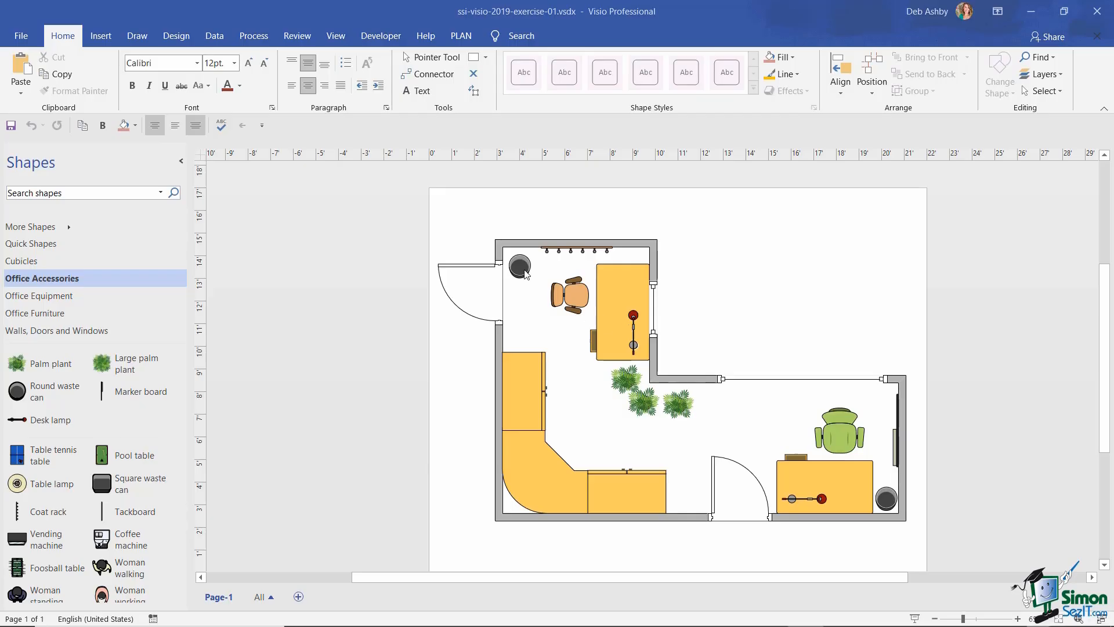
- Close ssi-visio-2019-exercise-01.vsdx so Visio has no drawing open
{"action": "scroll", "coordinate": [1096, 288], "scroll_direction": "down", "scroll_amount": 1}
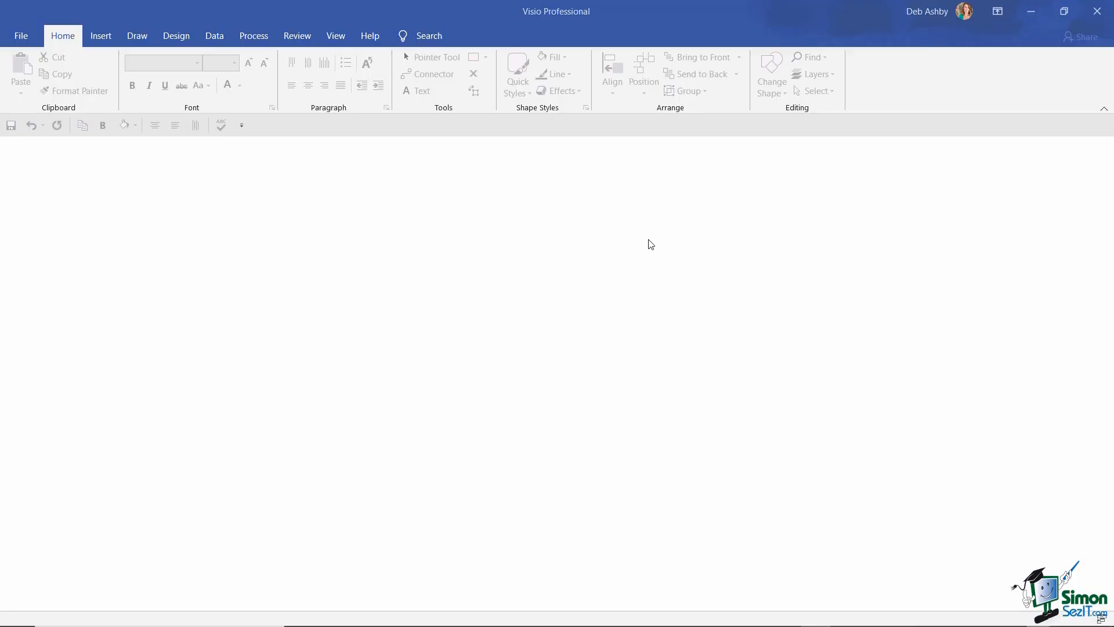
- Preview the Basic Flowchart template with its blank and three sample starter layouts
{"action": "left_click", "coordinate": [22, 36]}
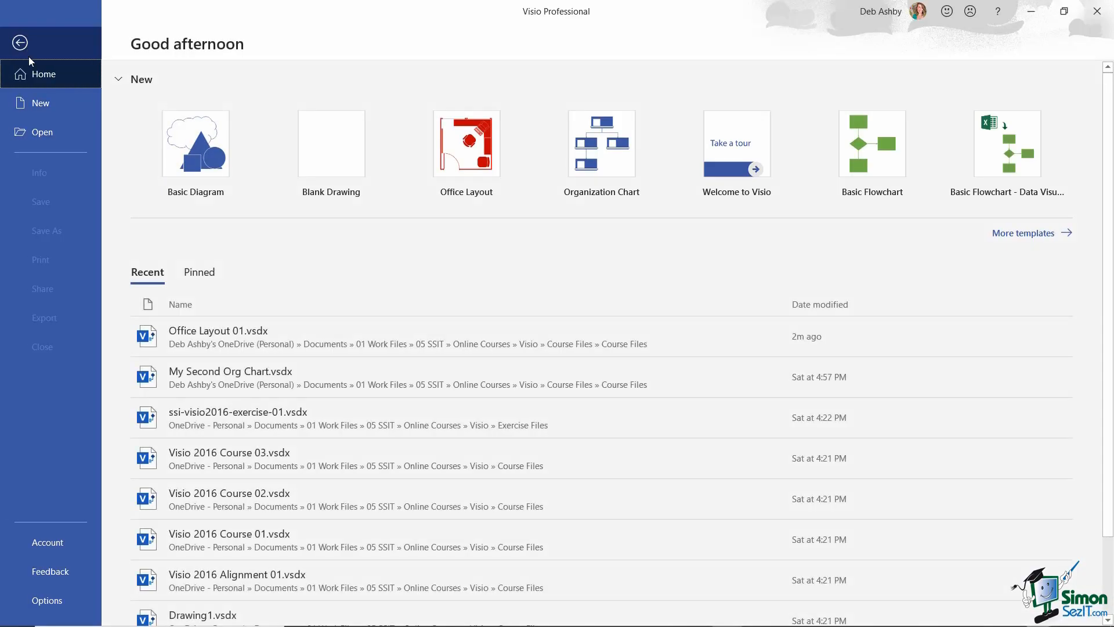
{"action": "left_click", "coordinate": [38, 102]}
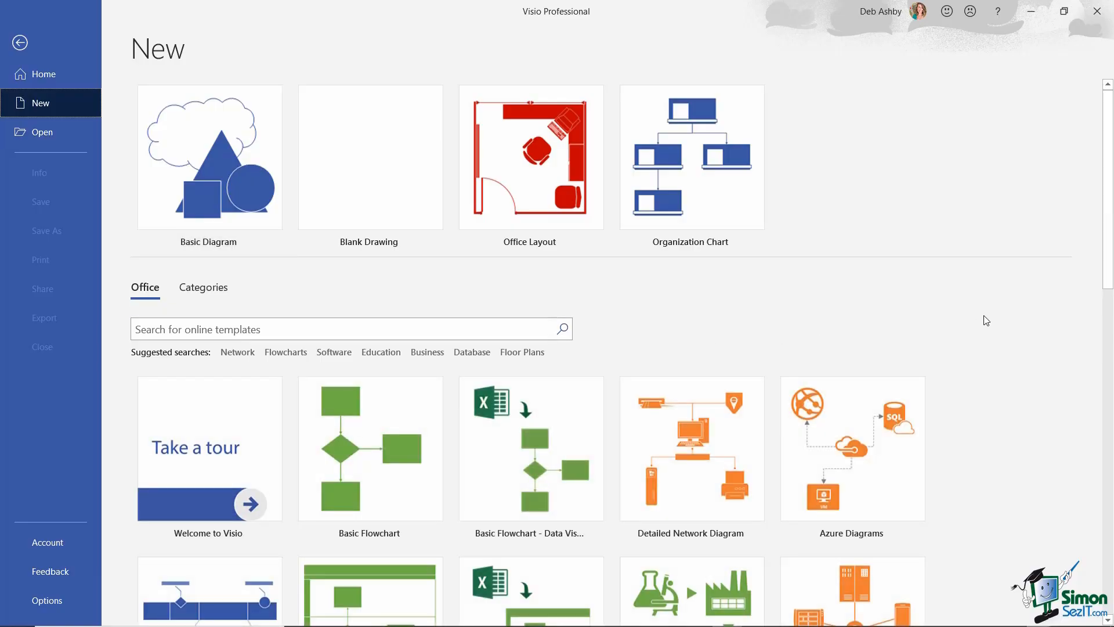
{"action": "scroll", "coordinate": [963, 301], "scroll_direction": "down", "scroll_amount": 4}
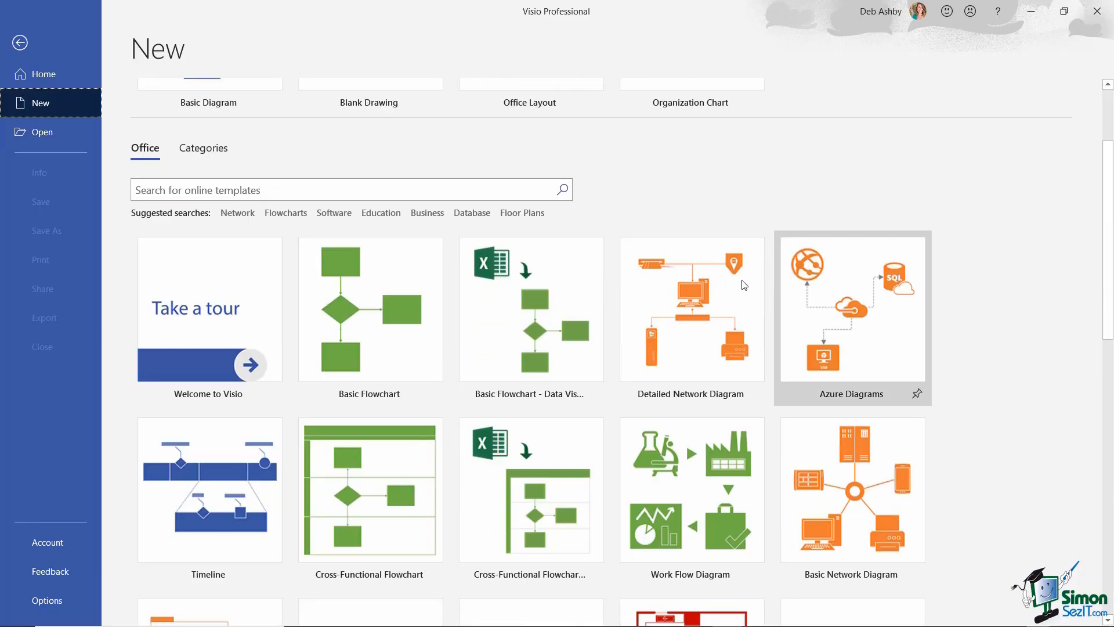
{"action": "left_click", "coordinate": [380, 323]}
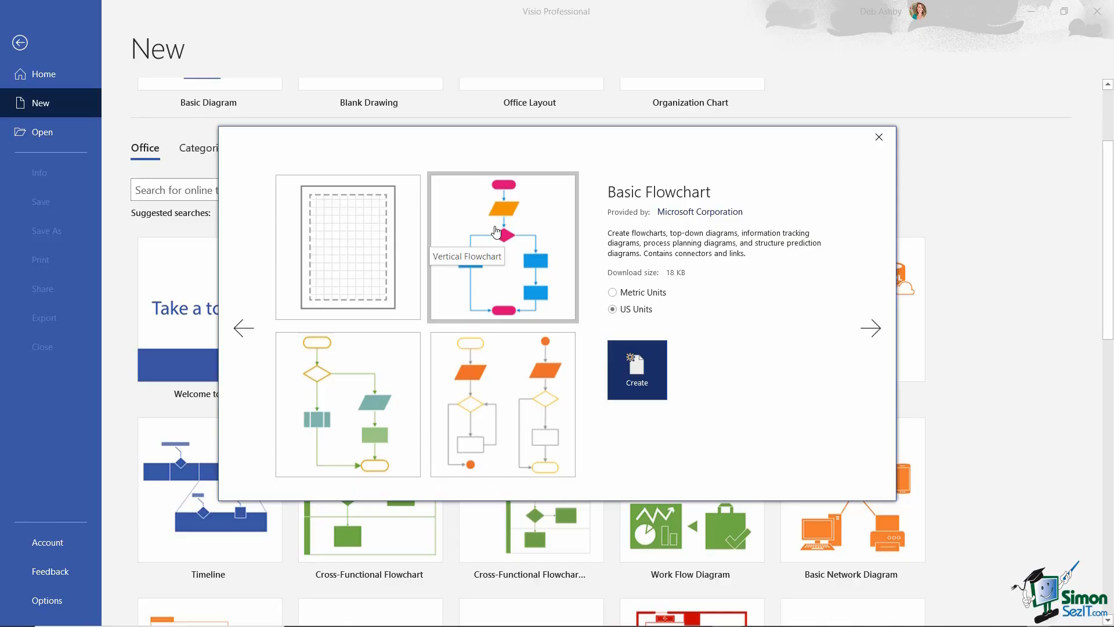
- Compare the flowchart starters, then create Drawing2 from the Decision Branches Flowchart
{"action": "left_click", "coordinate": [369, 395]}
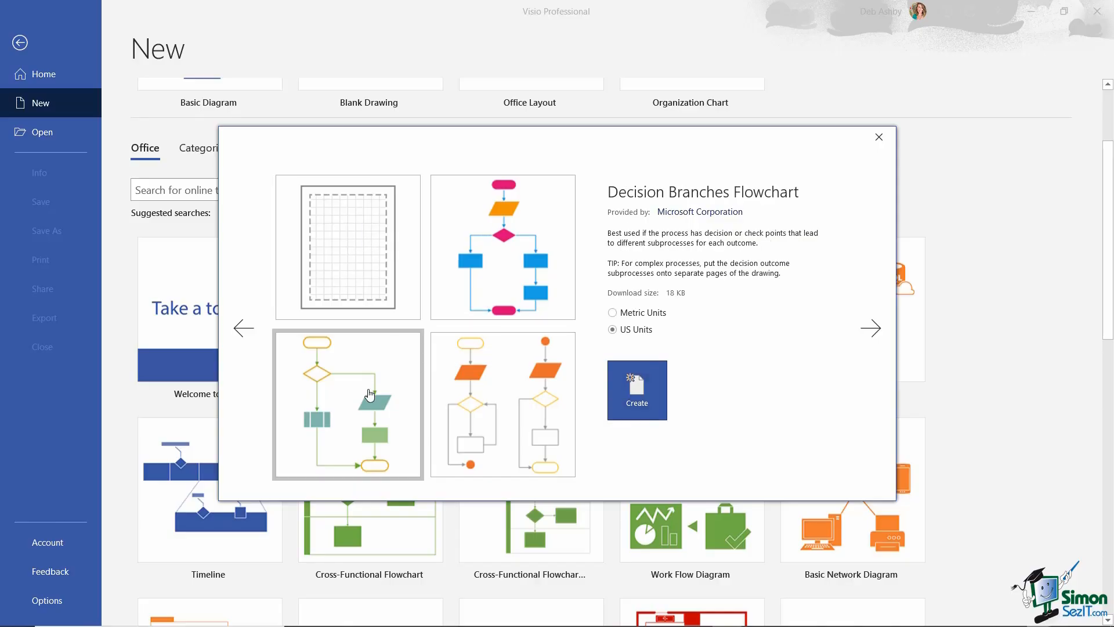
{"action": "left_click", "coordinate": [530, 390]}
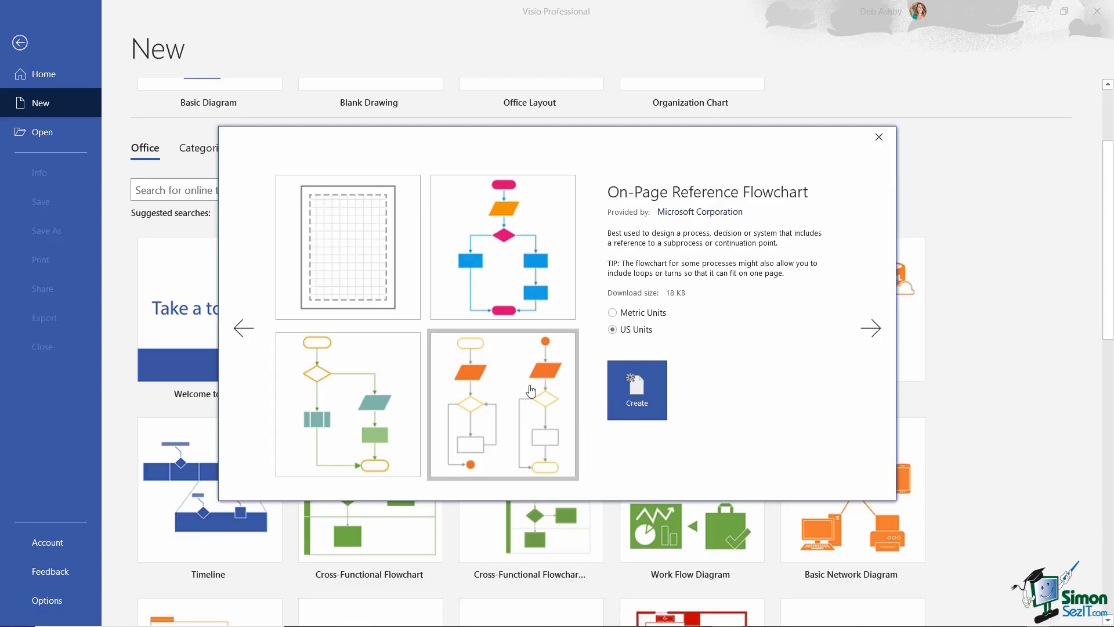
{"action": "left_click", "coordinate": [487, 260]}
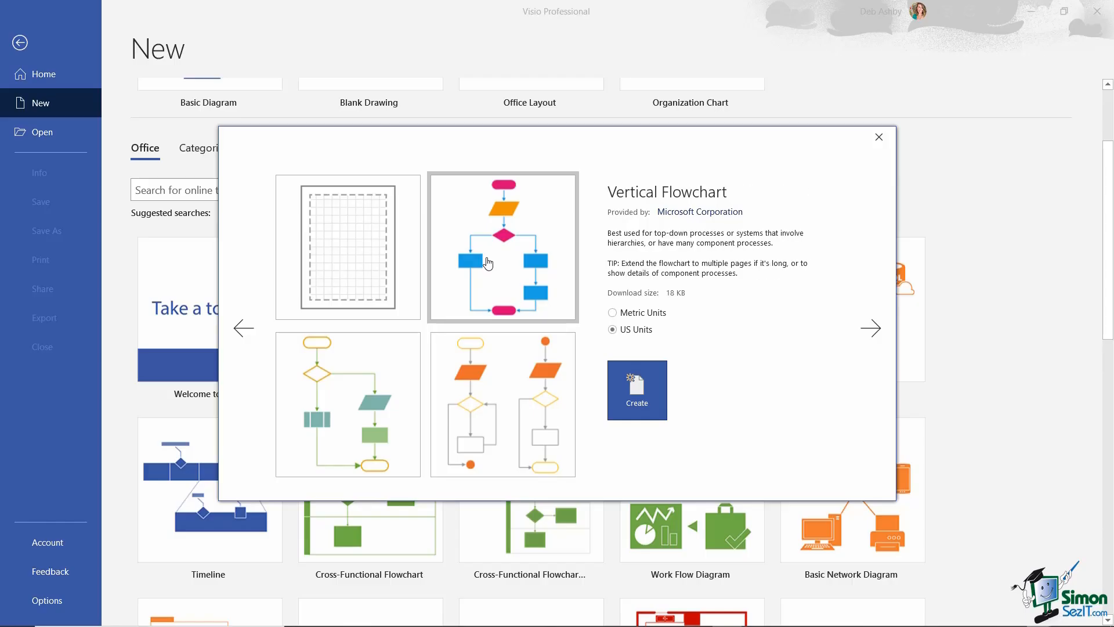
{"action": "left_click", "coordinate": [372, 373]}
{"action": "left_click", "coordinate": [496, 378]}
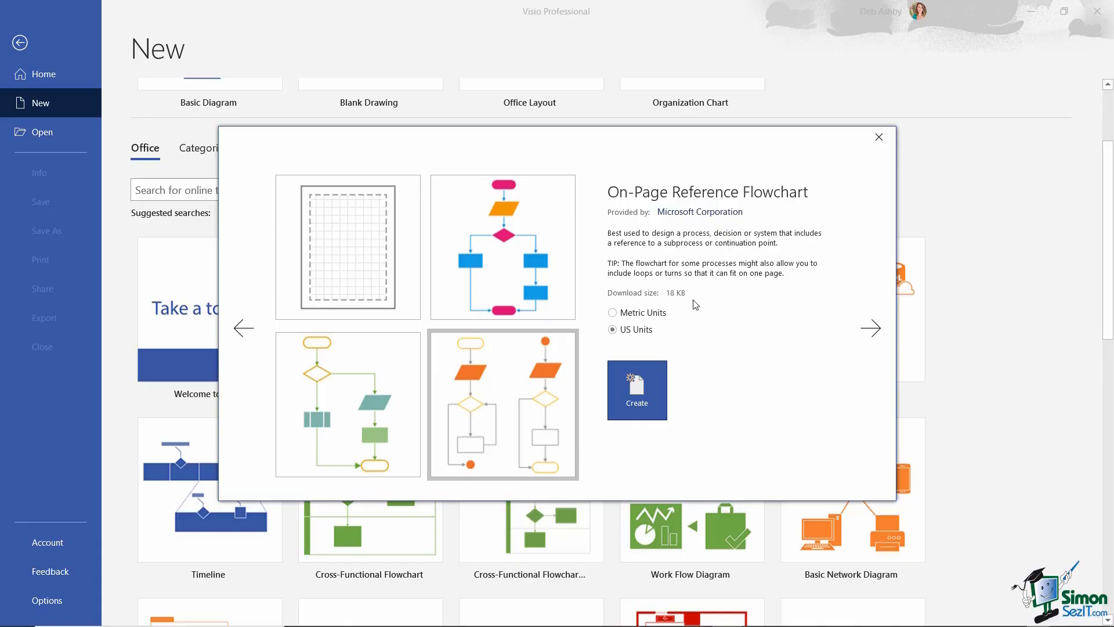
{"action": "left_click", "coordinate": [508, 239]}
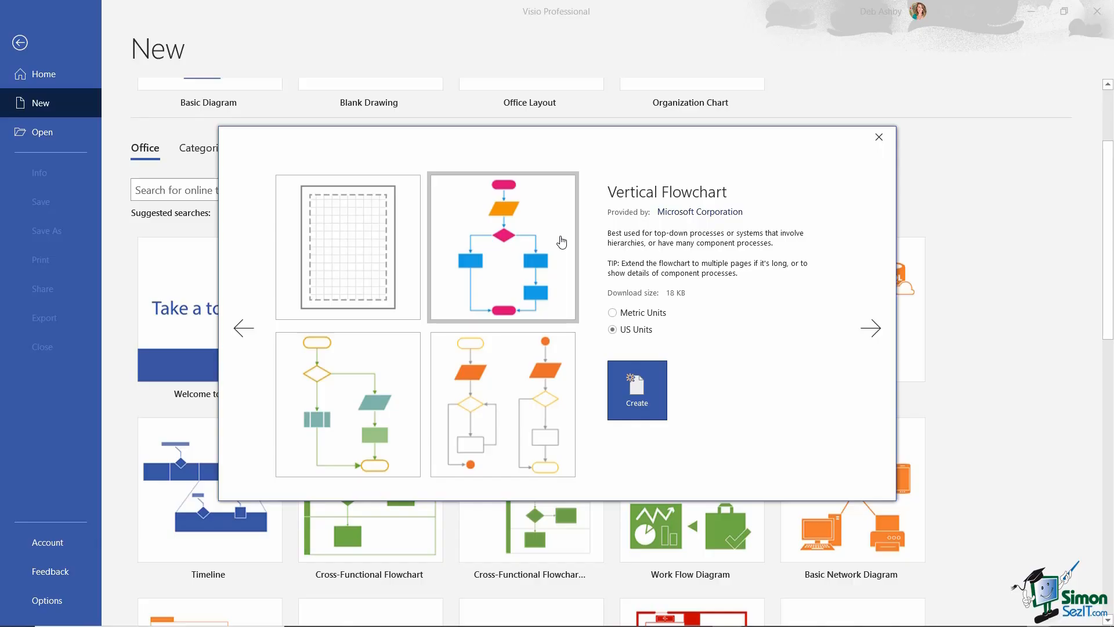
{"action": "left_click", "coordinate": [349, 394]}
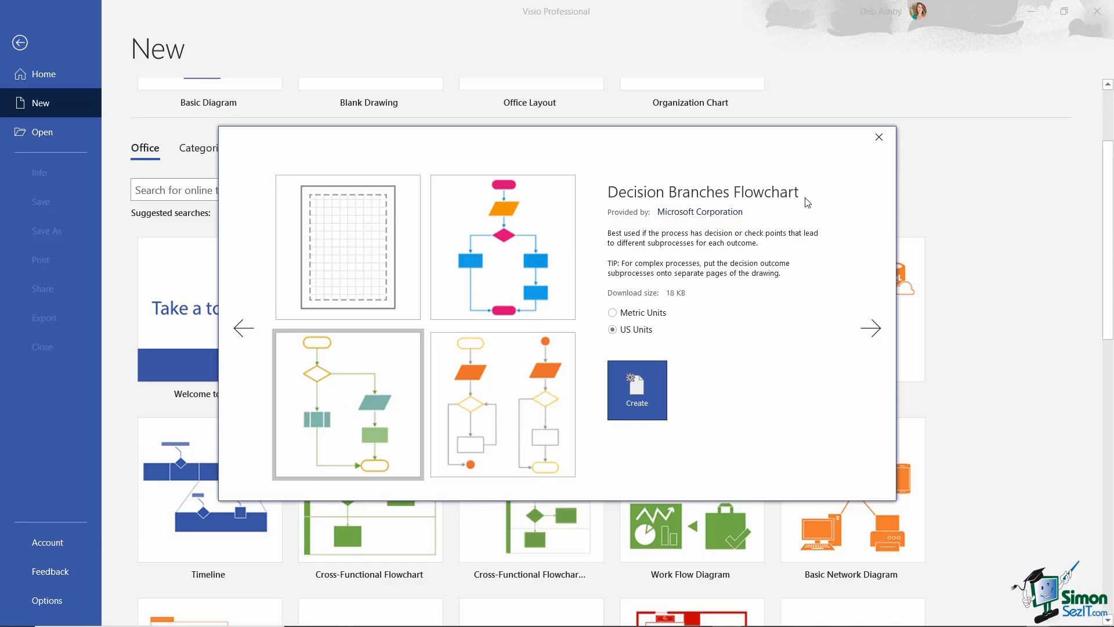
{"action": "left_click", "coordinate": [641, 393]}
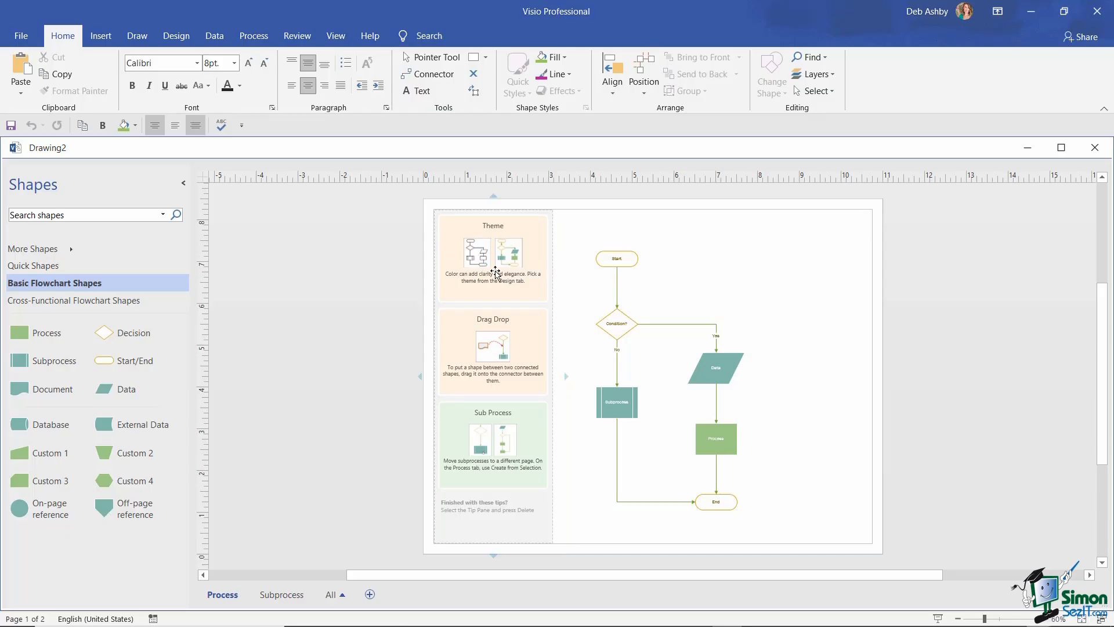
{"action": "left_click", "coordinate": [1040, 619]}
{"action": "left_click", "coordinate": [1040, 618]}
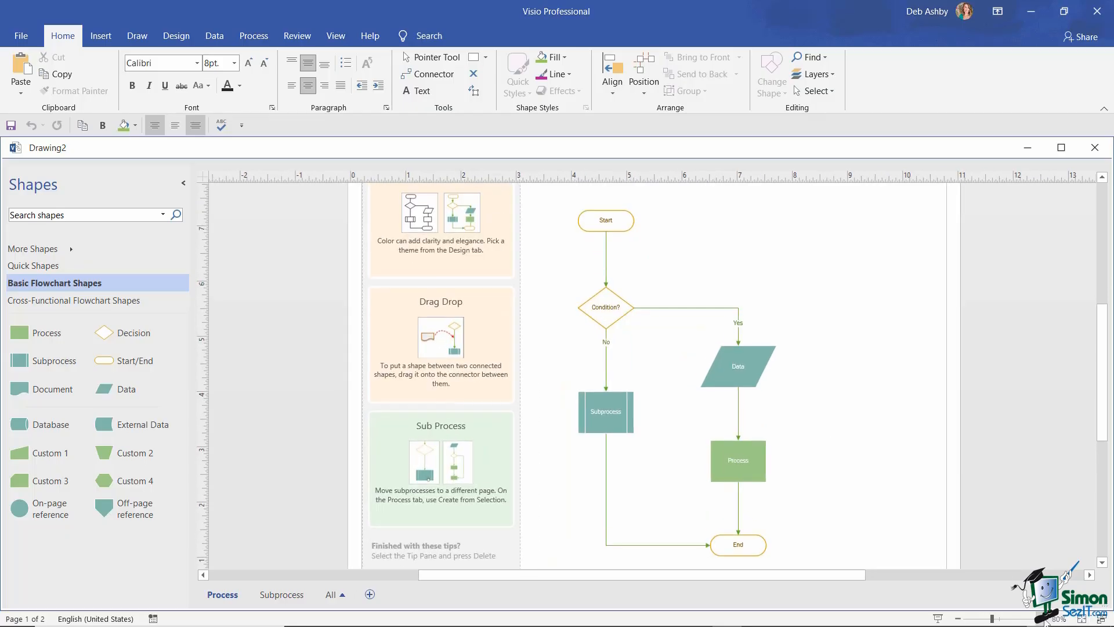
{"action": "left_click", "coordinate": [1040, 619]}
{"action": "scroll", "coordinate": [828, 401], "scroll_direction": "up", "scroll_amount": 1}
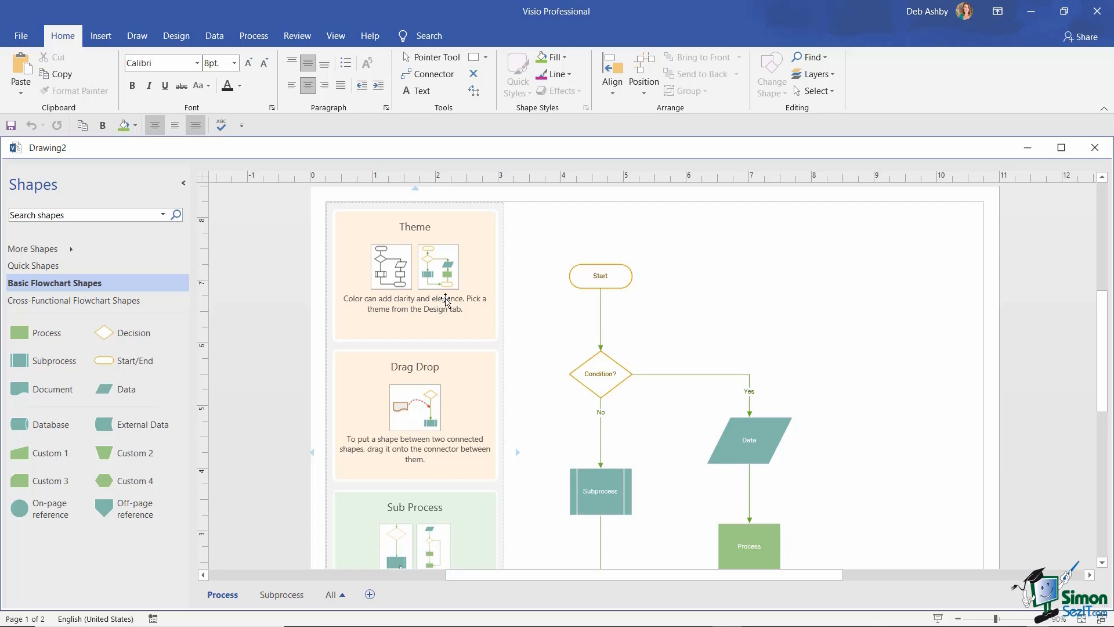
{"action": "scroll", "coordinate": [445, 298], "scroll_direction": "down", "scroll_amount": 2}
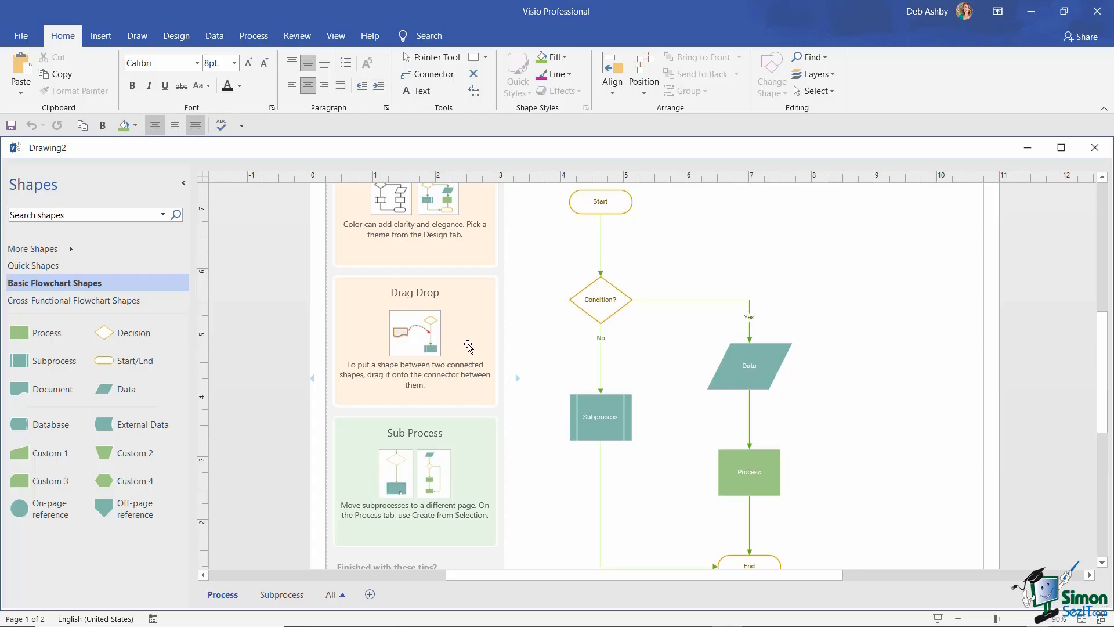
{"action": "scroll", "coordinate": [342, 423], "scroll_direction": "down", "scroll_amount": 2}
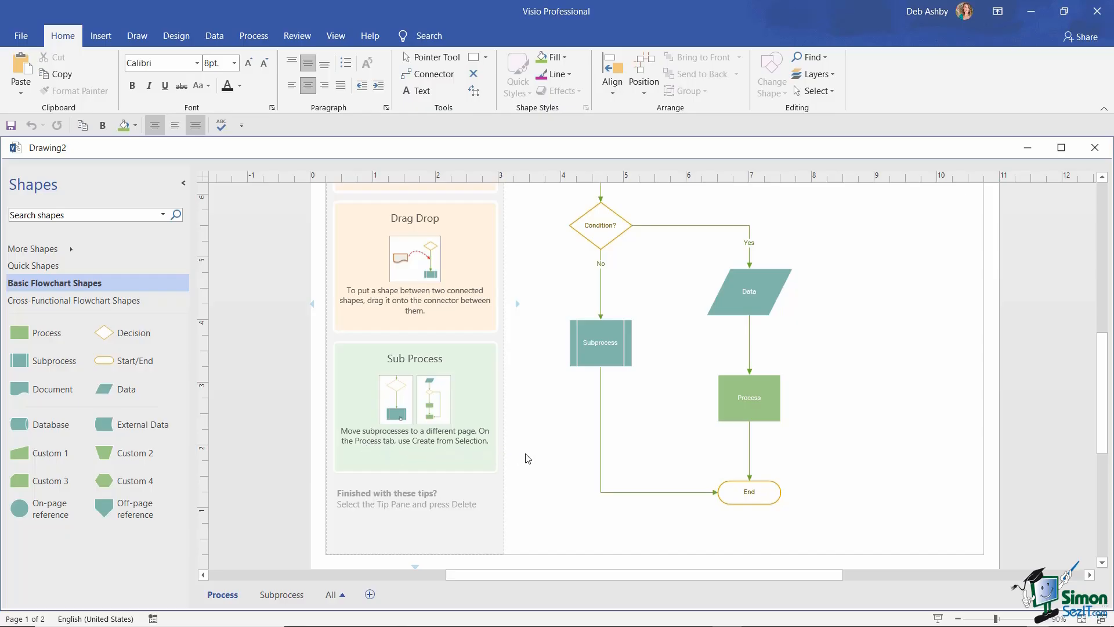
{"action": "scroll", "coordinate": [551, 409], "scroll_direction": "up", "scroll_amount": 1}
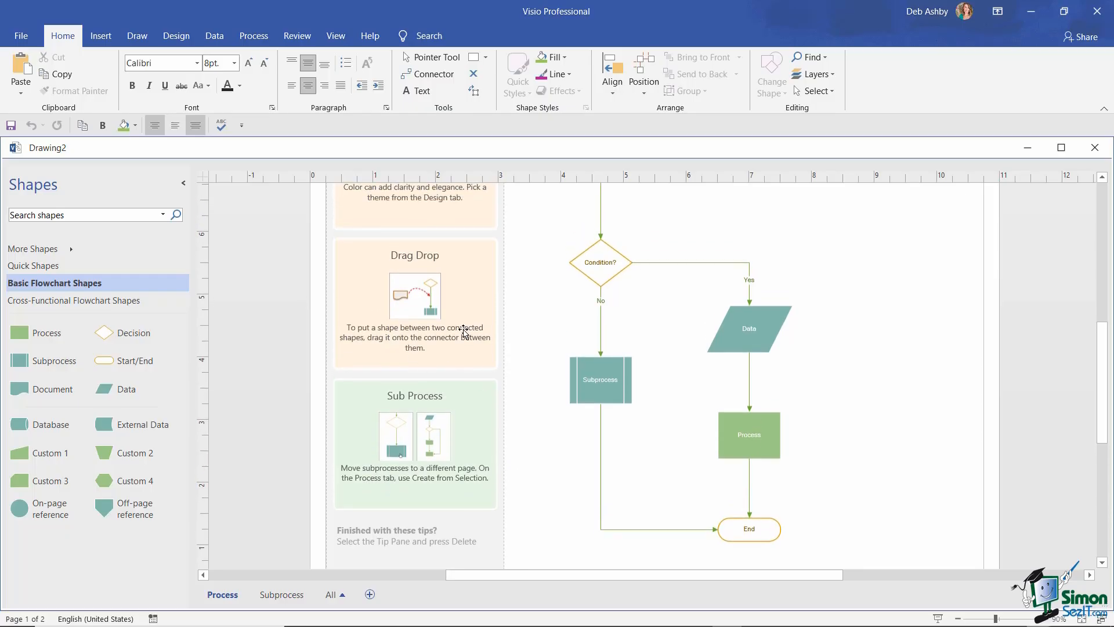
{"action": "left_click", "coordinate": [958, 618]}
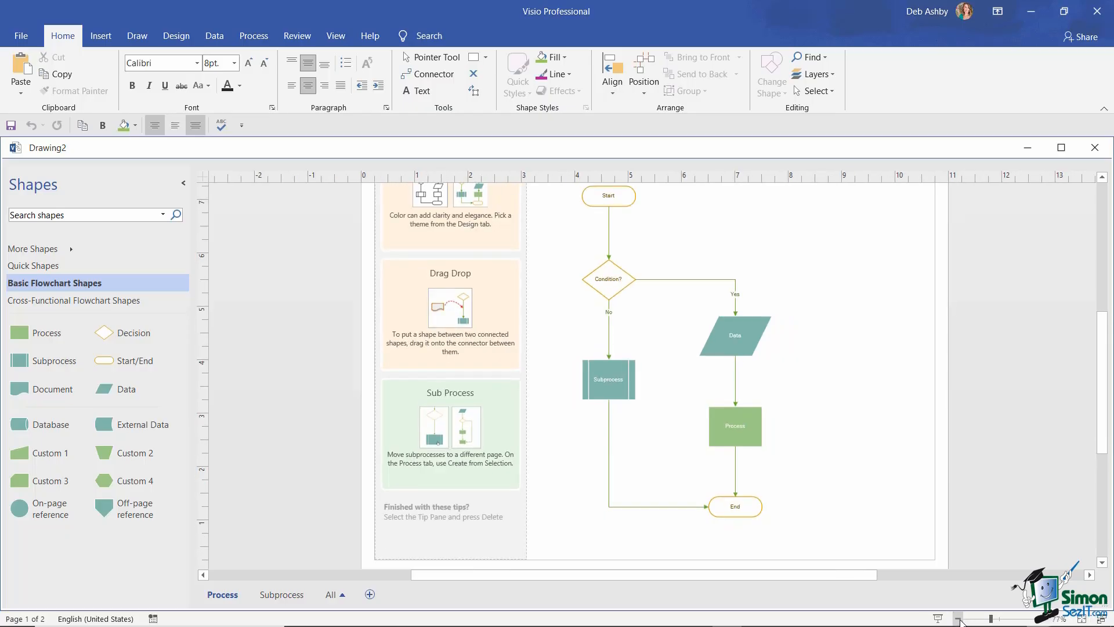
{"action": "scroll", "coordinate": [871, 474], "scroll_direction": "up", "scroll_amount": 2}
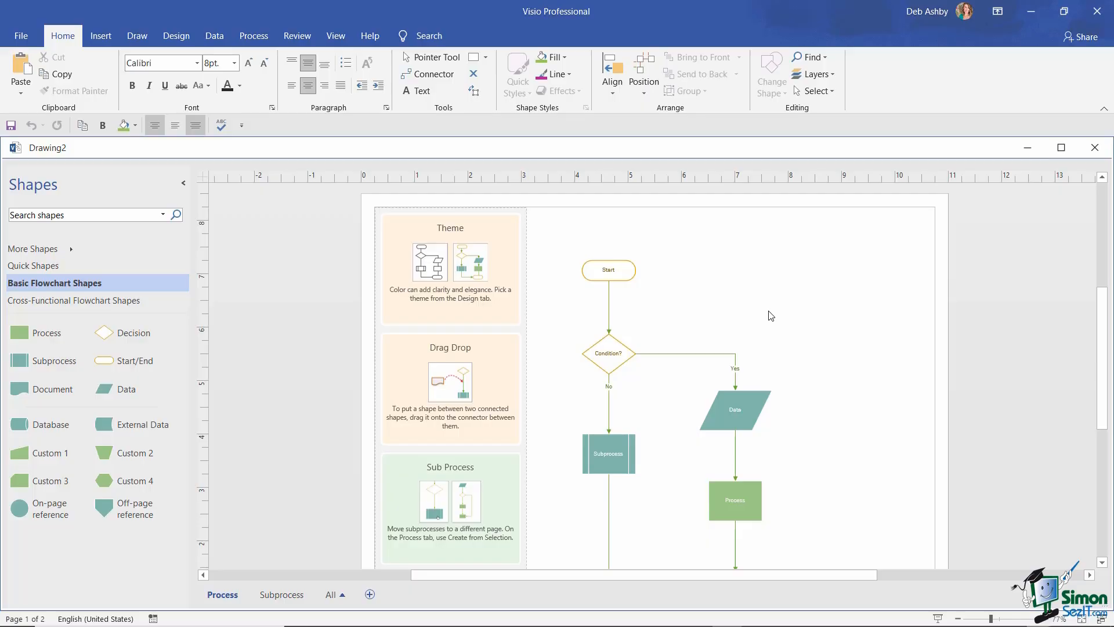
- Create Drawing3 from the Basic Network Diagram's Small/Medium Business Network starter
{"action": "left_click", "coordinate": [18, 38]}
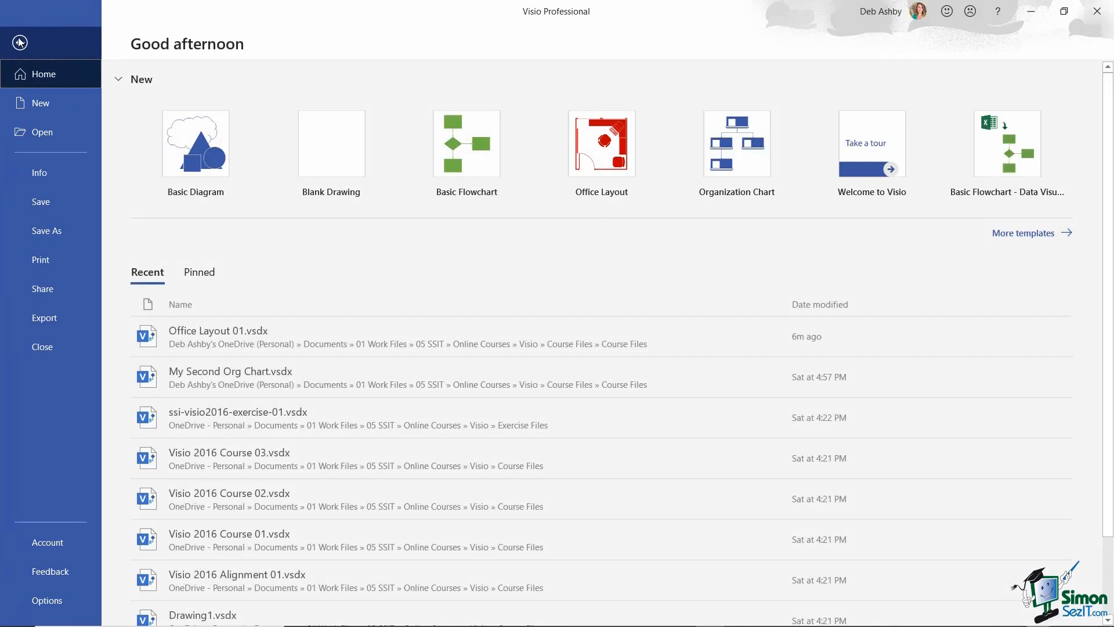
{"action": "left_click", "coordinate": [36, 102]}
{"action": "scroll", "coordinate": [736, 348], "scroll_direction": "down", "scroll_amount": 5}
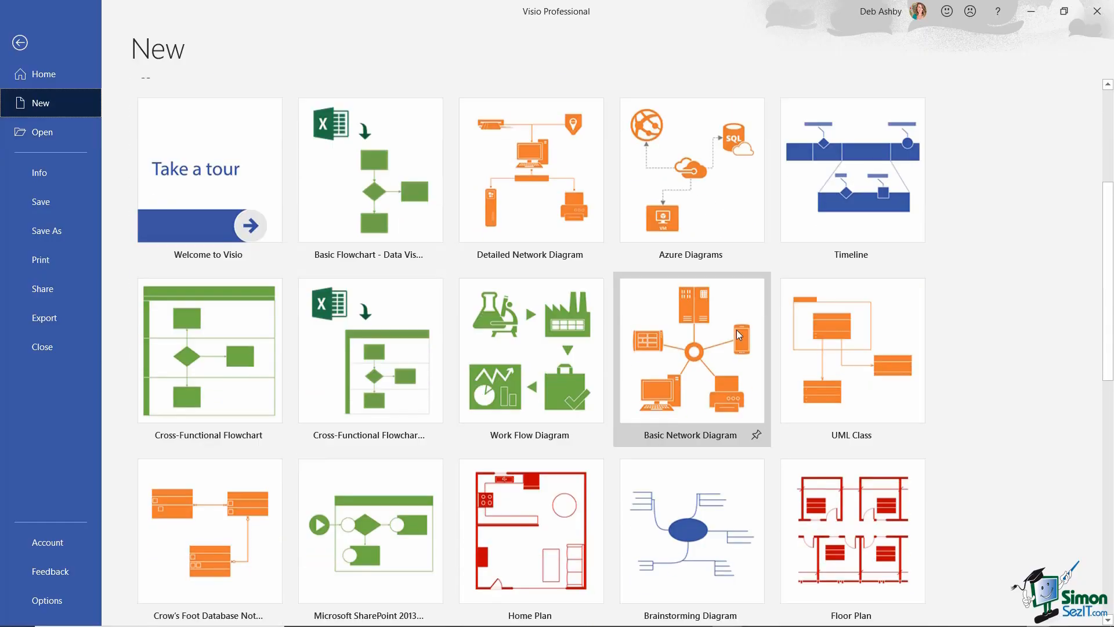
{"action": "left_click", "coordinate": [677, 350]}
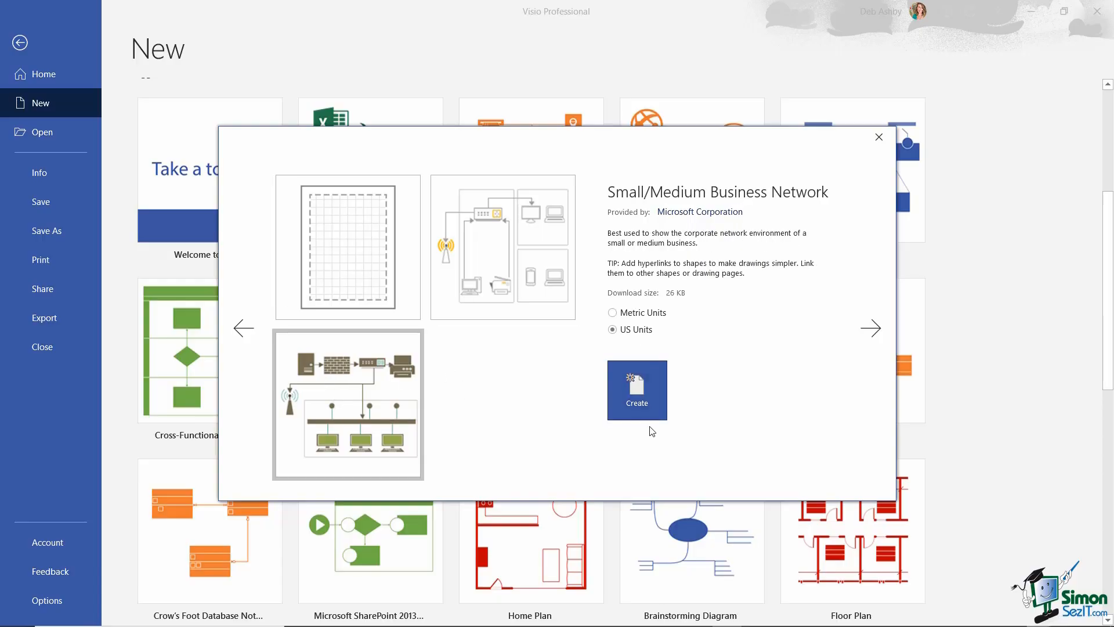
{"action": "left_click", "coordinate": [640, 388]}
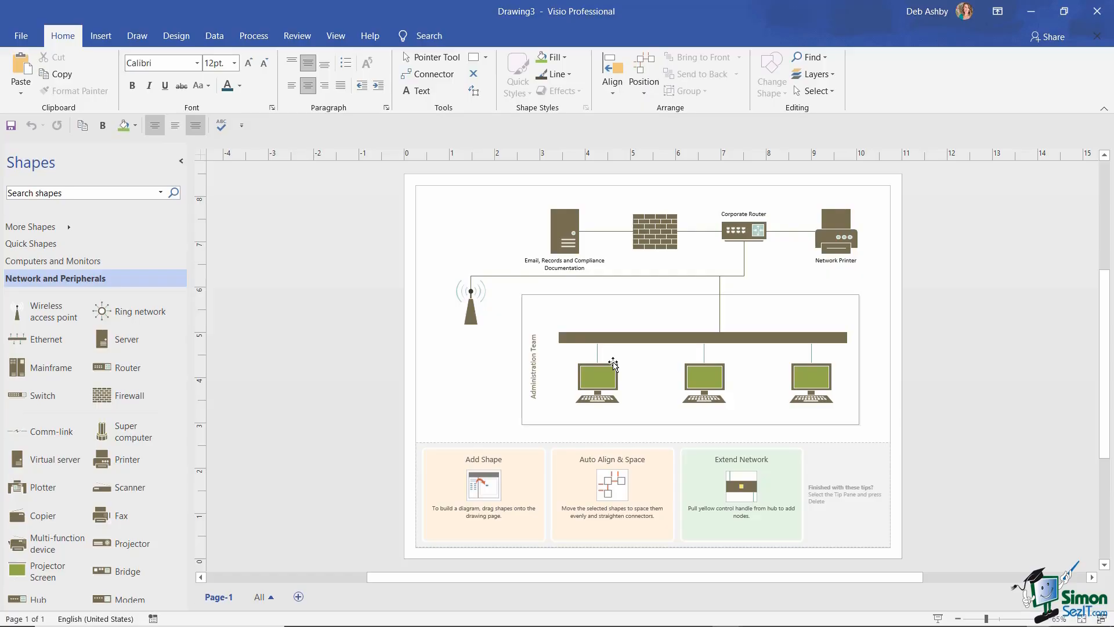
- Preview the BPMN Diagram template in the New gallery, then dismiss it without creating
{"action": "left_click", "coordinate": [21, 35]}
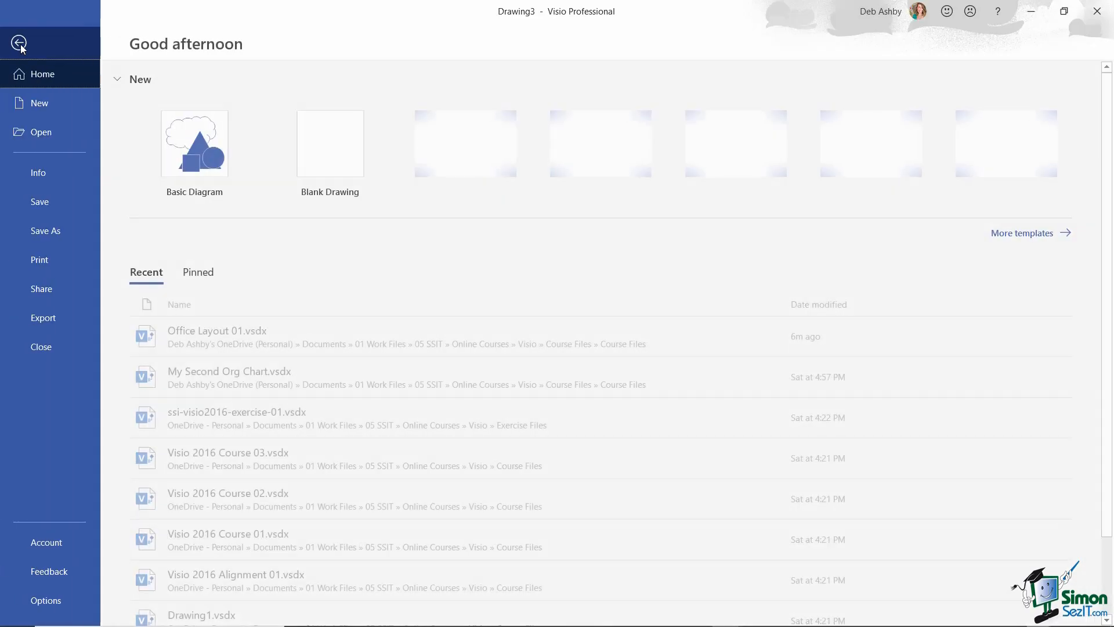
{"action": "left_click", "coordinate": [40, 103]}
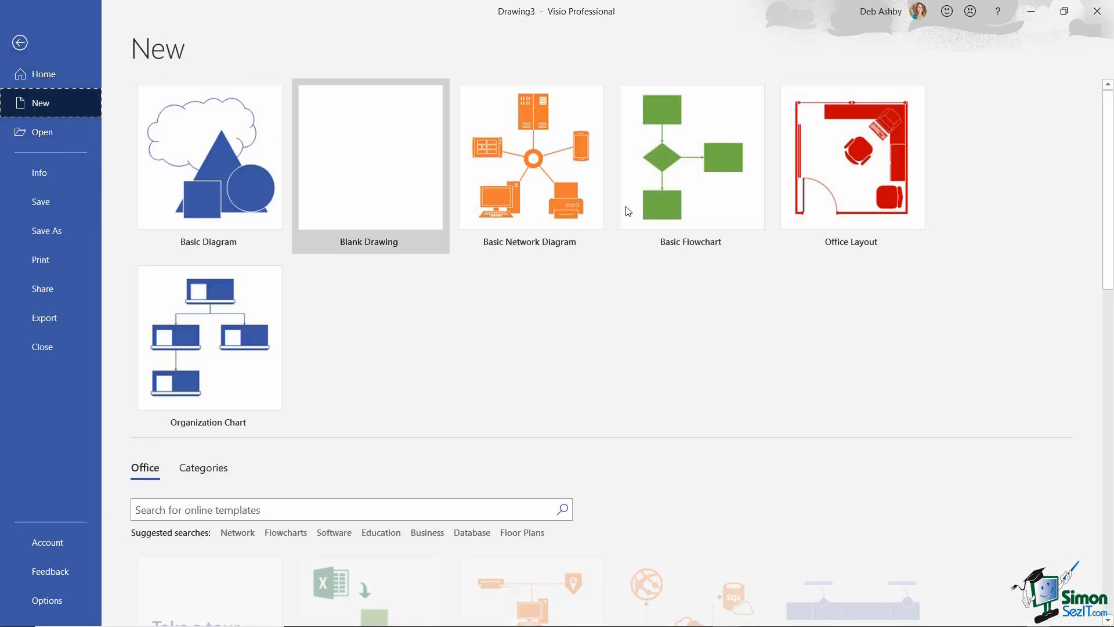
{"action": "scroll", "coordinate": [673, 323], "scroll_direction": "down", "scroll_amount": 10}
{"action": "scroll", "coordinate": [673, 318], "scroll_direction": "down", "scroll_amount": 3}
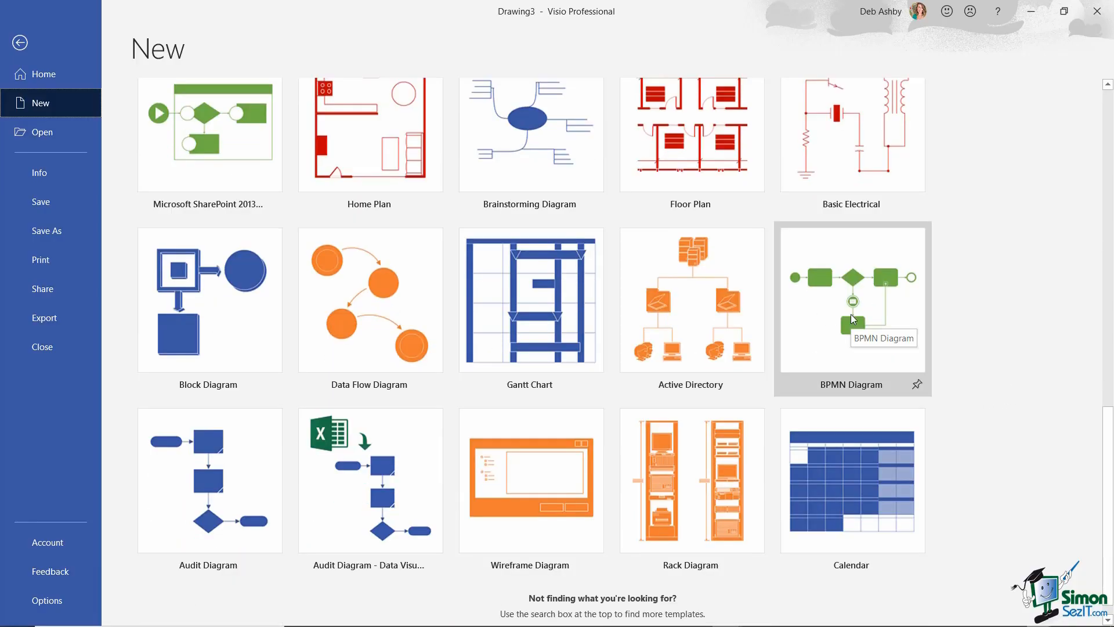
{"action": "left_click", "coordinate": [850, 314]}
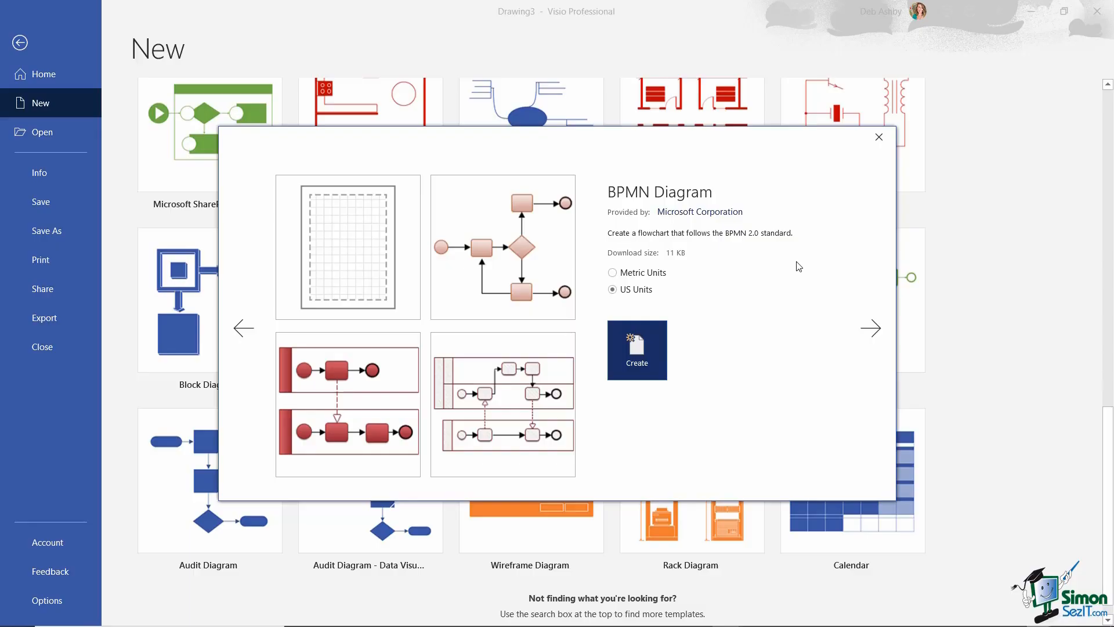
{"action": "left_click", "coordinate": [922, 209]}
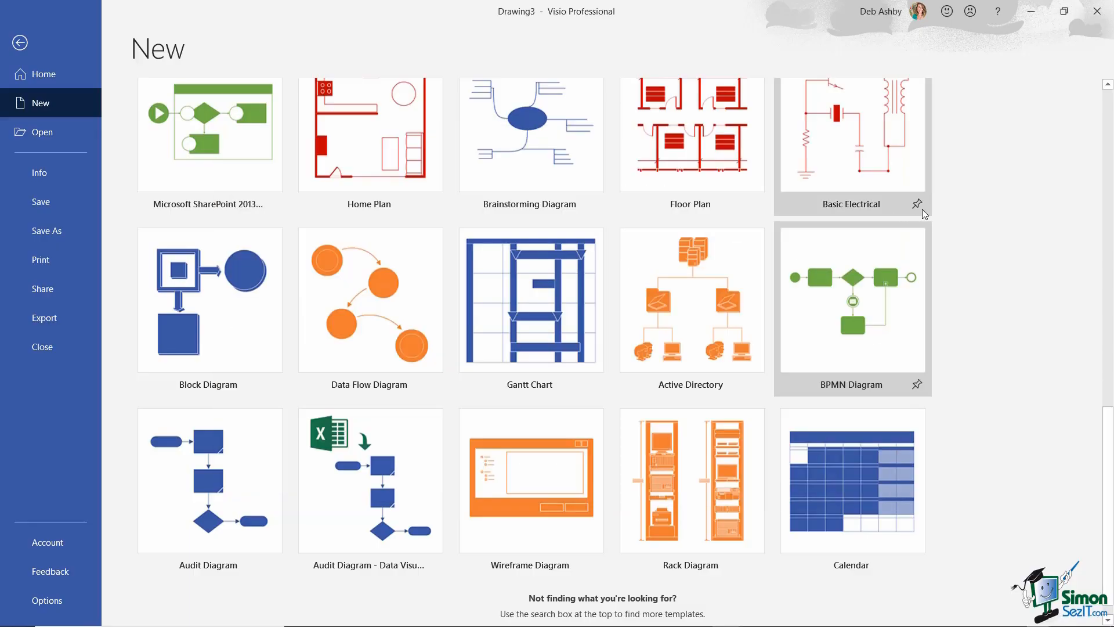
- Return to Drawing3 and delete its tips panel from the page
{"action": "left_click", "coordinate": [19, 43]}
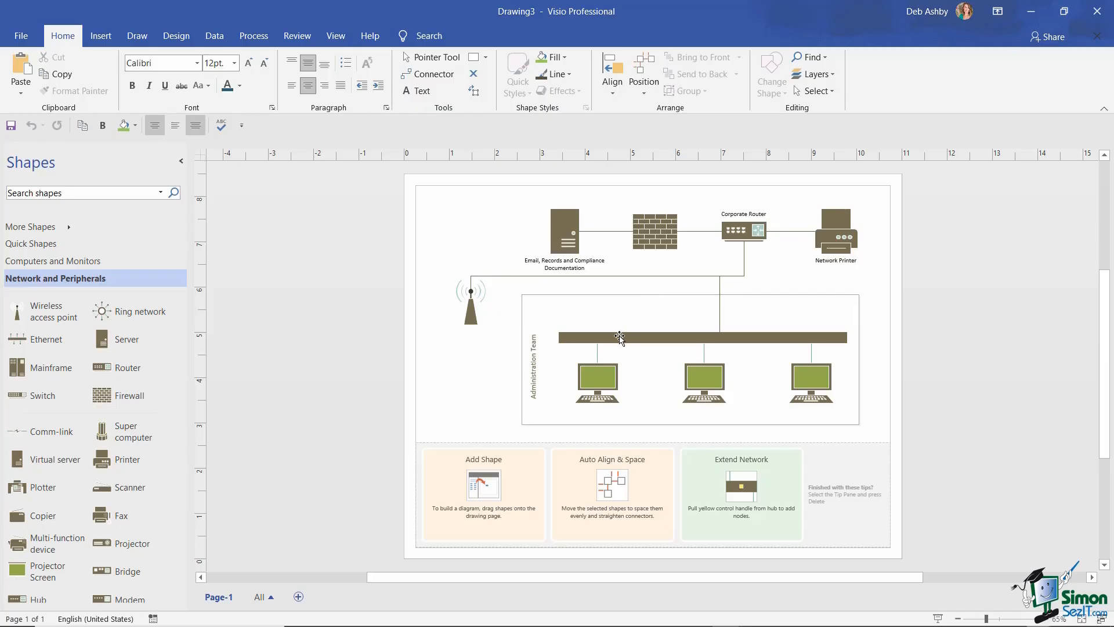
{"action": "left_click", "coordinate": [549, 449]}
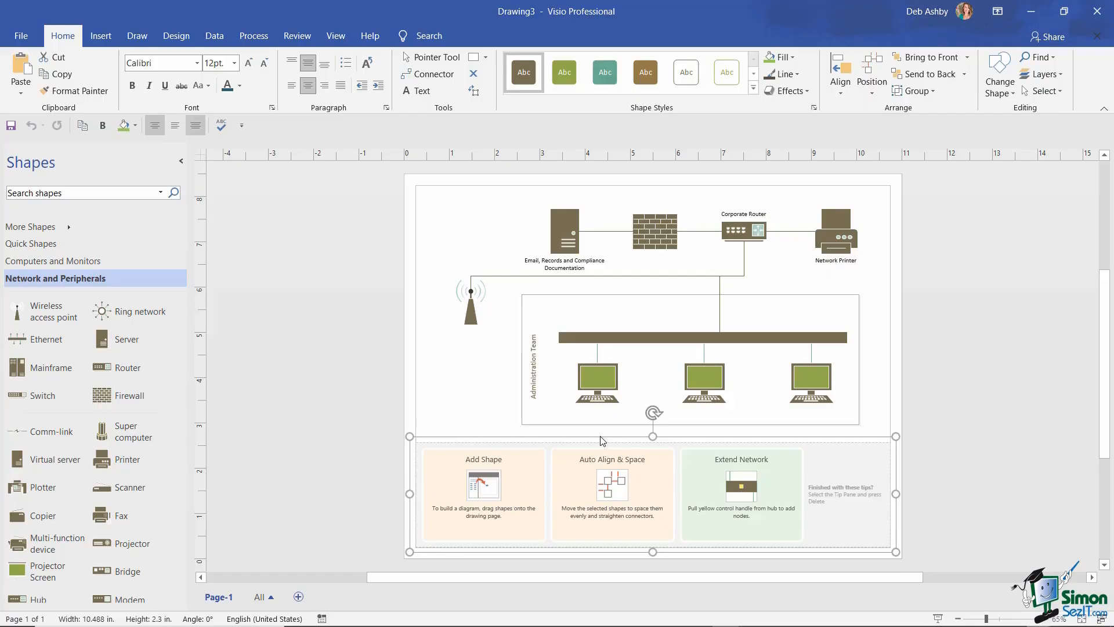
{"action": "key", "text": "Delete"}
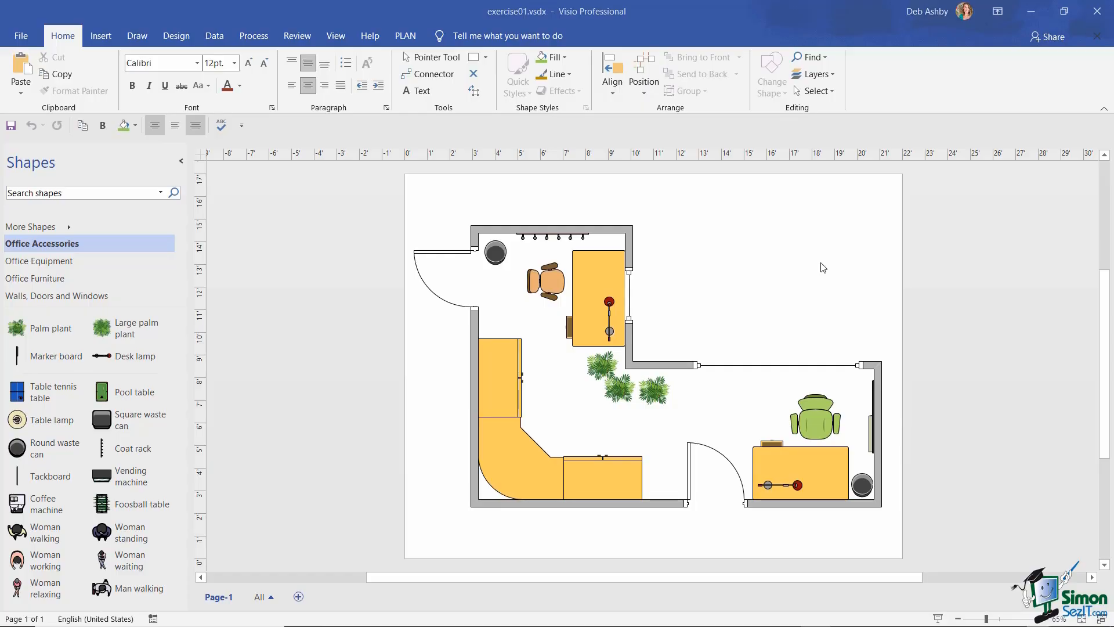
- Collapse the Shapes pane to an icon strip and show the list of loaded stencils
{"action": "left_click", "coordinate": [182, 163]}
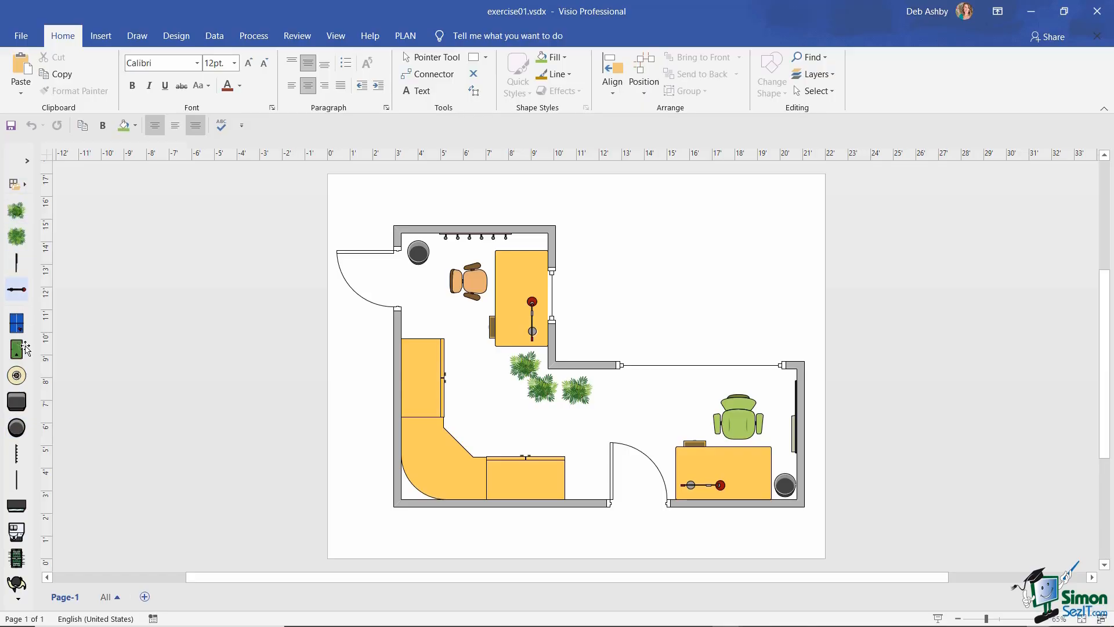
{"action": "left_click", "coordinate": [19, 600]}
{"action": "left_click", "coordinate": [19, 599]}
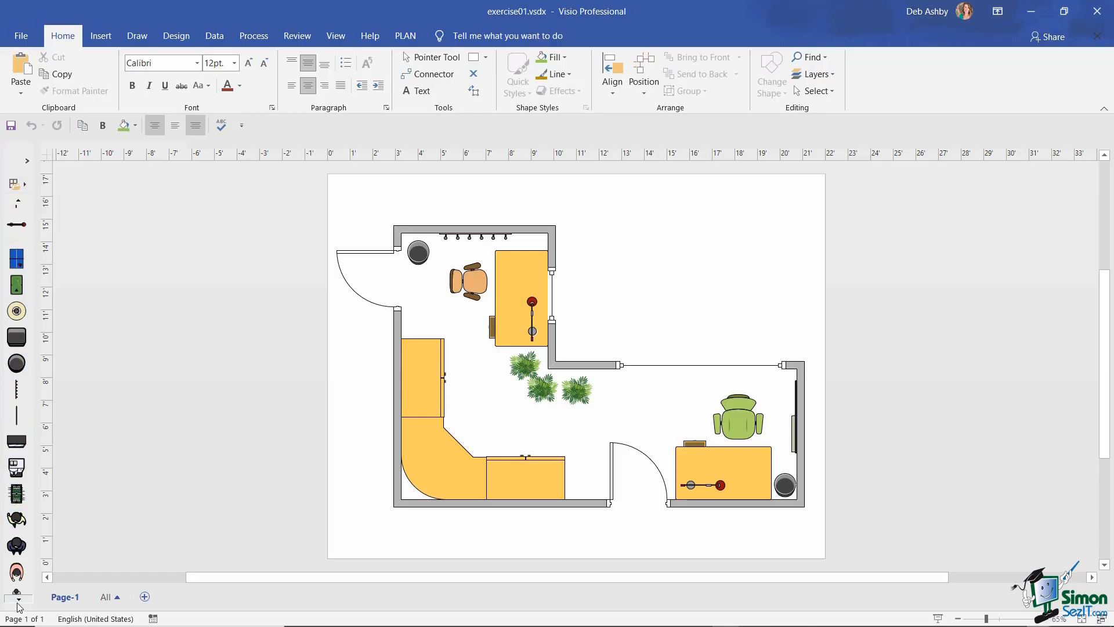
{"action": "left_click", "coordinate": [19, 599]}
{"action": "left_click", "coordinate": [19, 599]}
{"action": "left_click", "coordinate": [18, 598]}
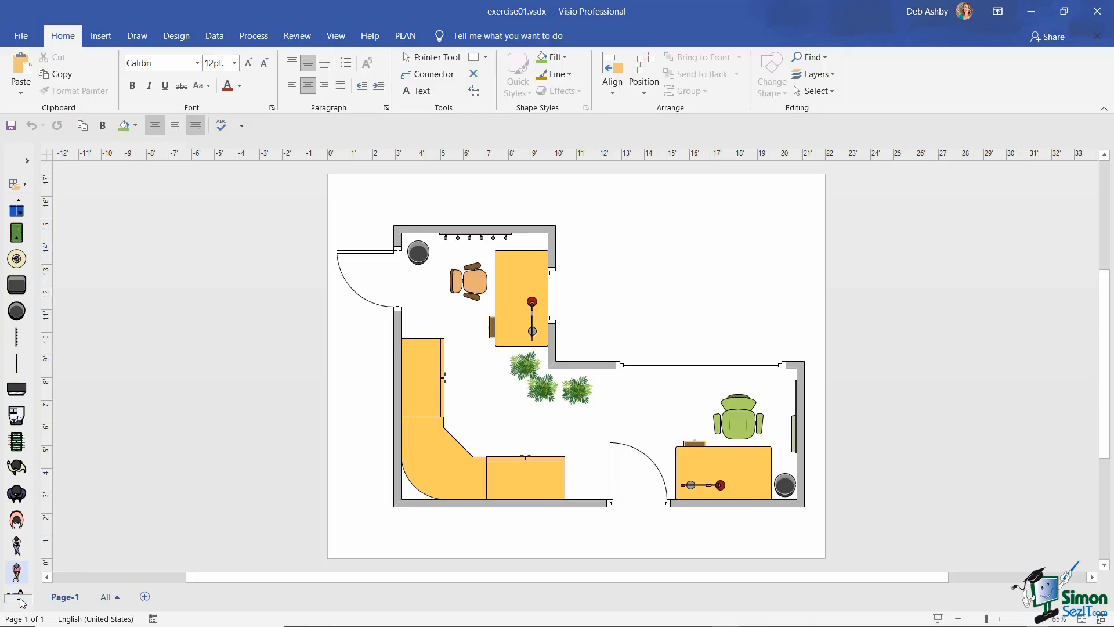
{"action": "left_click", "coordinate": [19, 599]}
{"action": "left_click", "coordinate": [19, 598]}
{"action": "left_click", "coordinate": [19, 599]}
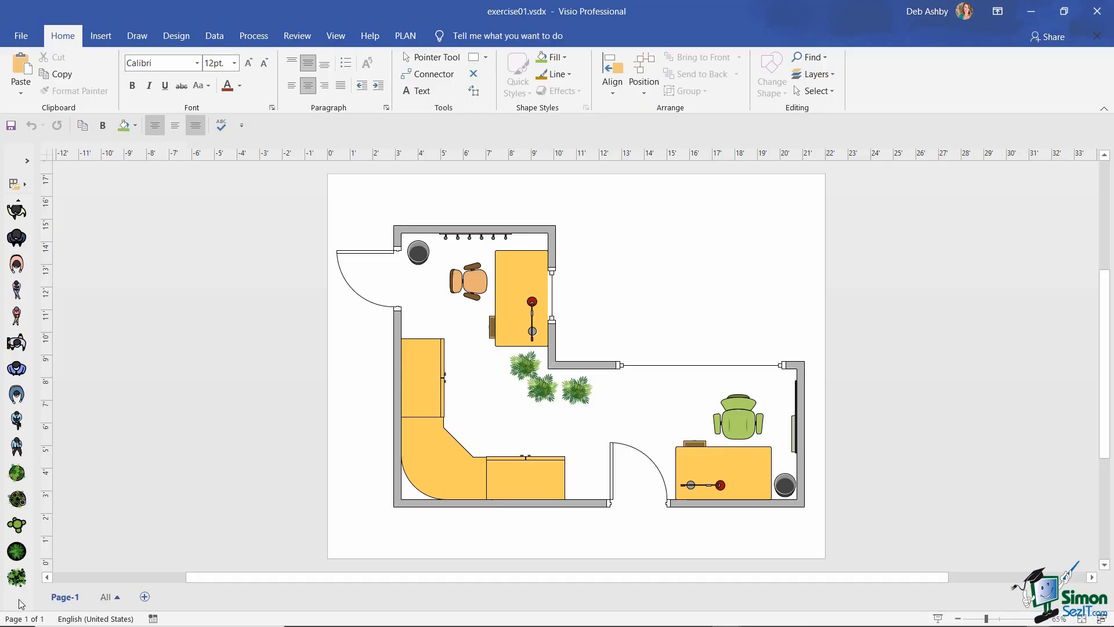
{"action": "left_click", "coordinate": [18, 203]}
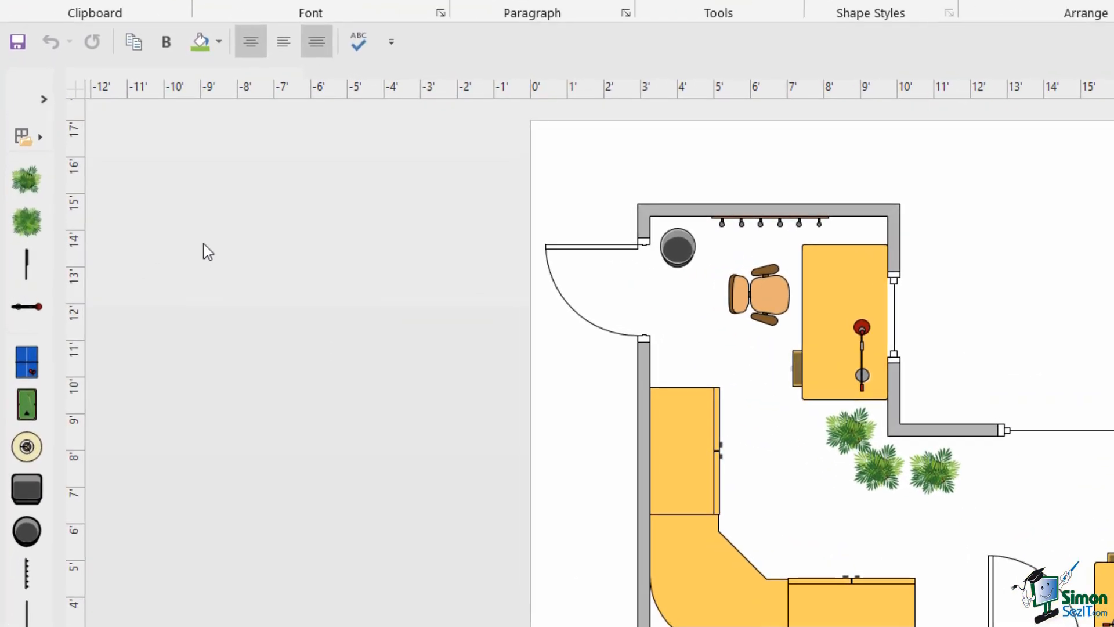
{"action": "left_click", "coordinate": [40, 141]}
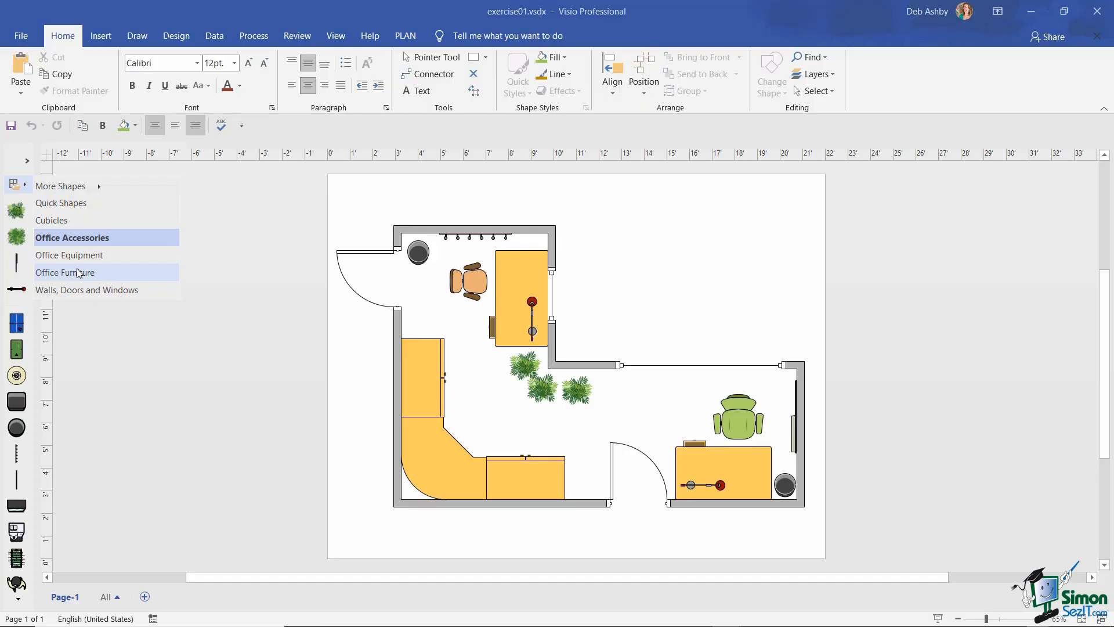
- Add the Plumbing stencil from More Shapes > Maps and Floor Plans > Building Plan
{"action": "mouse_move", "coordinate": [101, 187]}
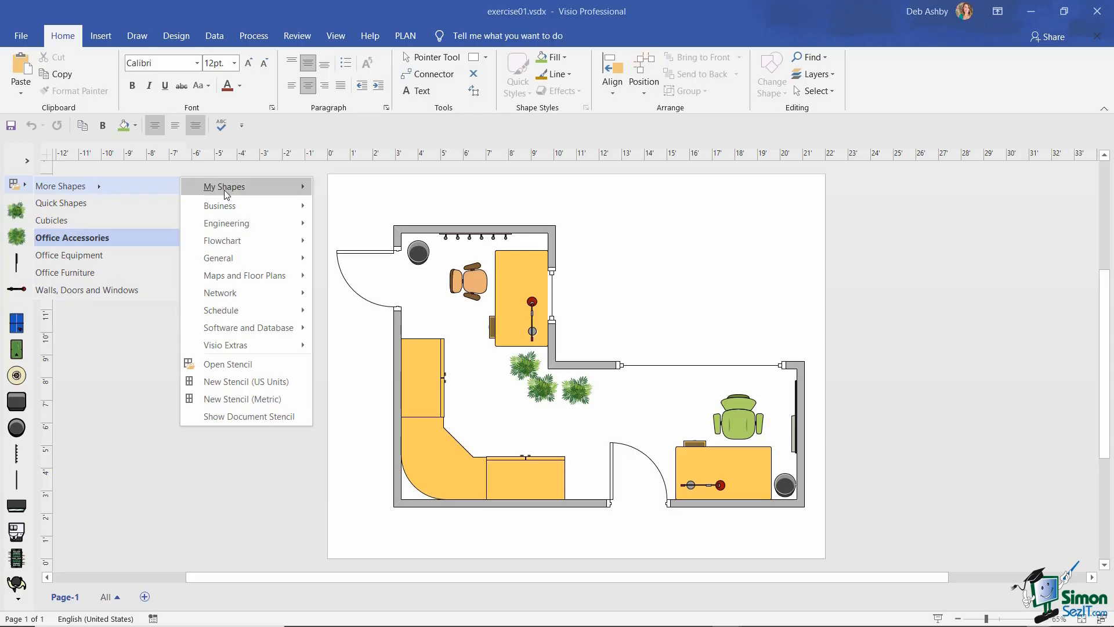
{"action": "mouse_move", "coordinate": [222, 278]}
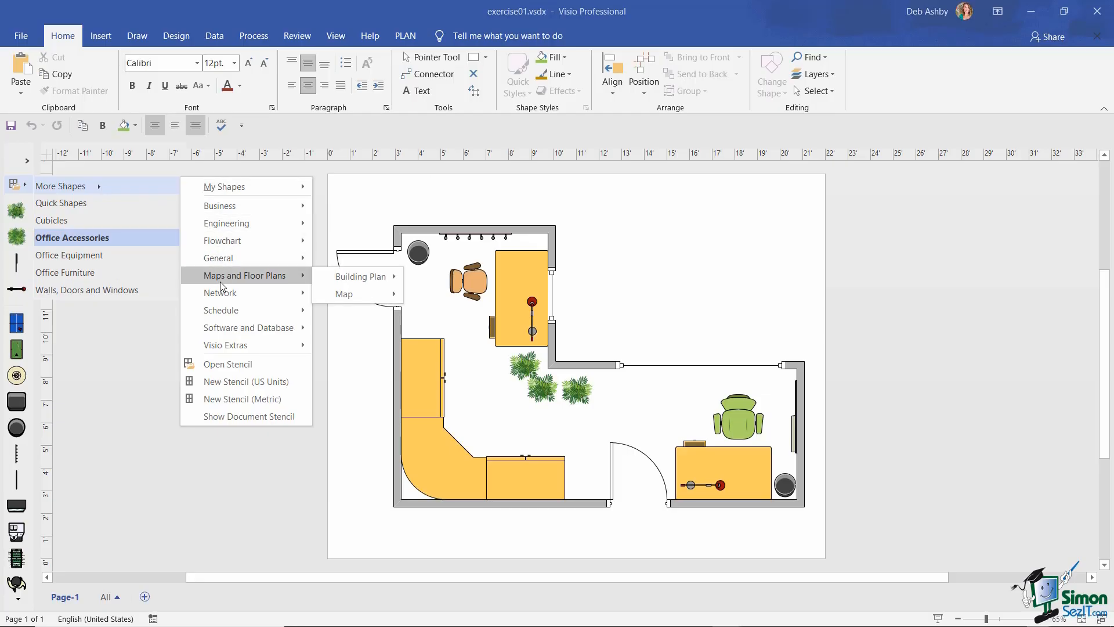
{"action": "mouse_move", "coordinate": [359, 285]}
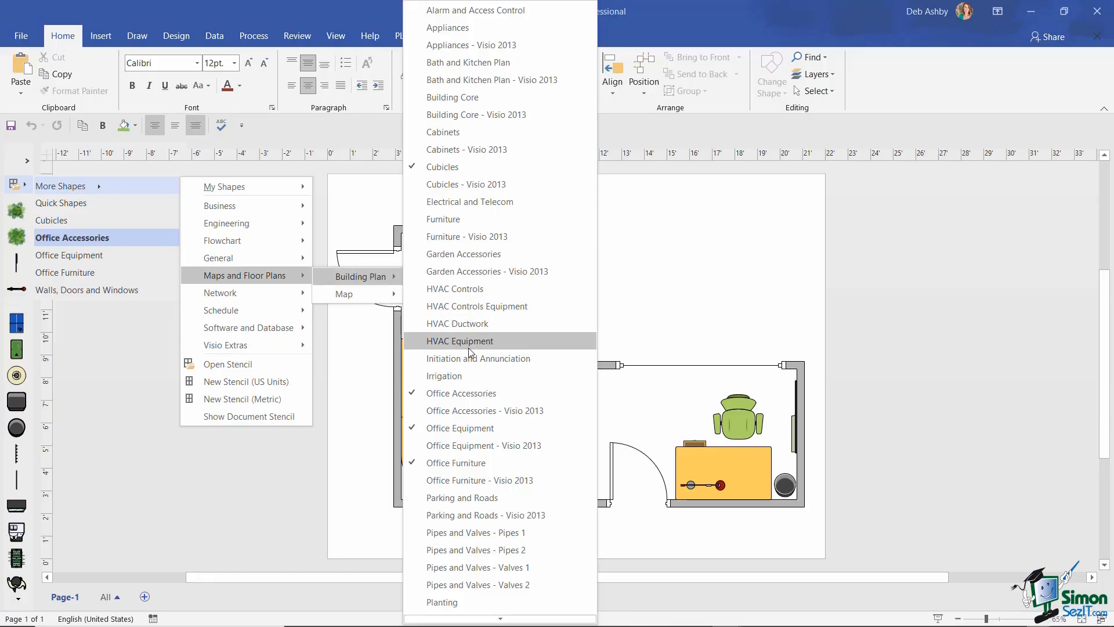
{"action": "scroll", "coordinate": [469, 351], "scroll_direction": "down", "scroll_amount": 5}
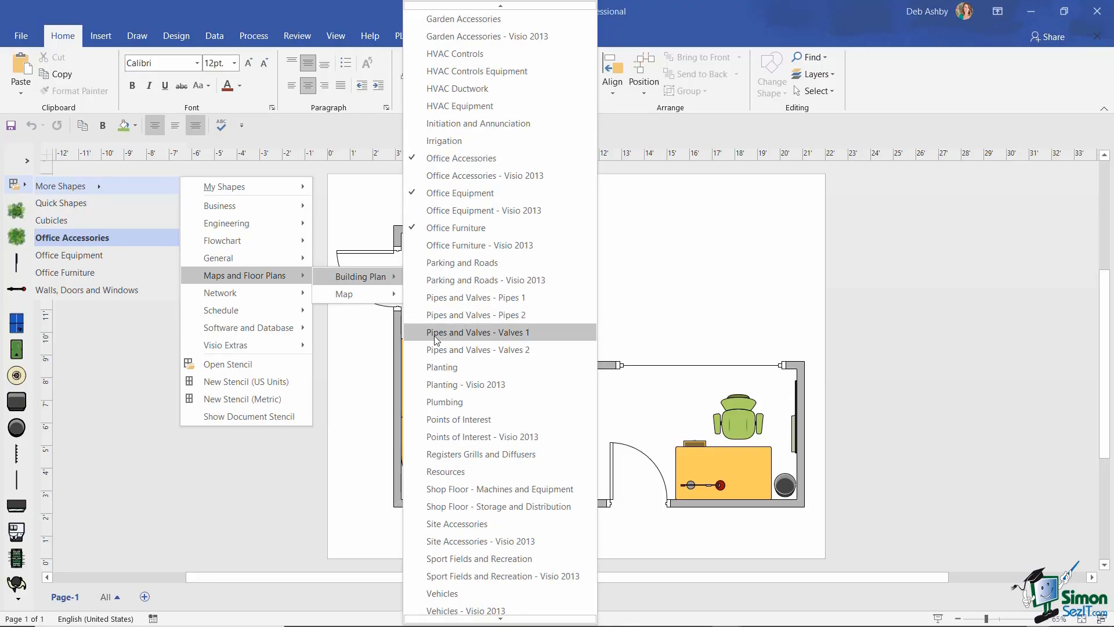
{"action": "left_click", "coordinate": [417, 404]}
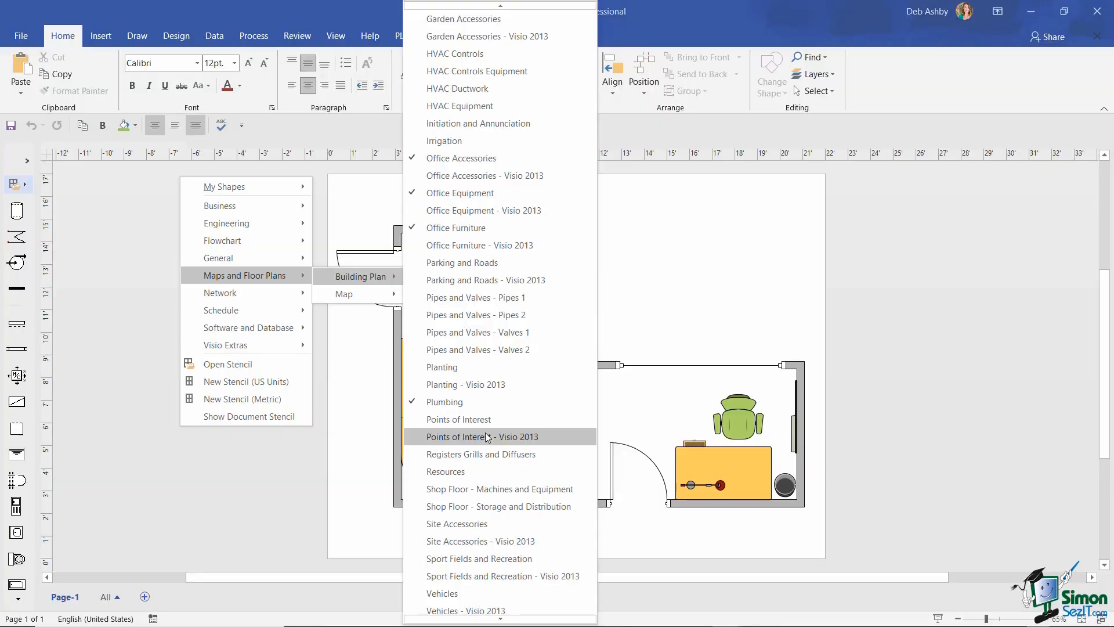
{"action": "left_click", "coordinate": [106, 276]}
{"action": "left_click", "coordinate": [24, 189]}
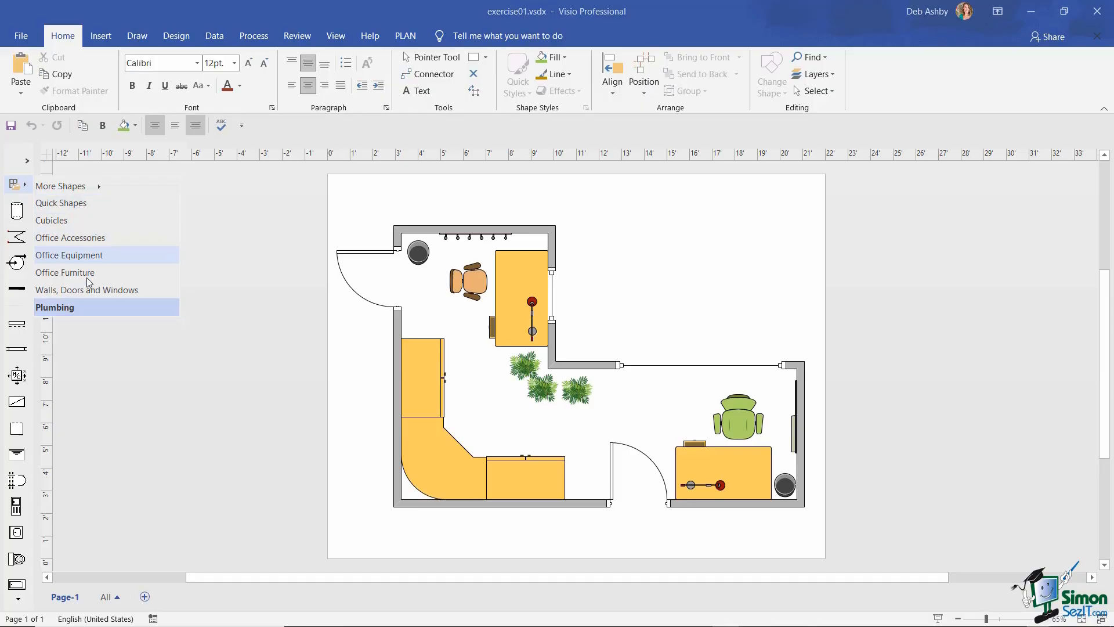
- Expand the Shapes pane and close the Plumbing stencil, leaving Walls, Doors and Windows shown
{"action": "left_click", "coordinate": [102, 309]}
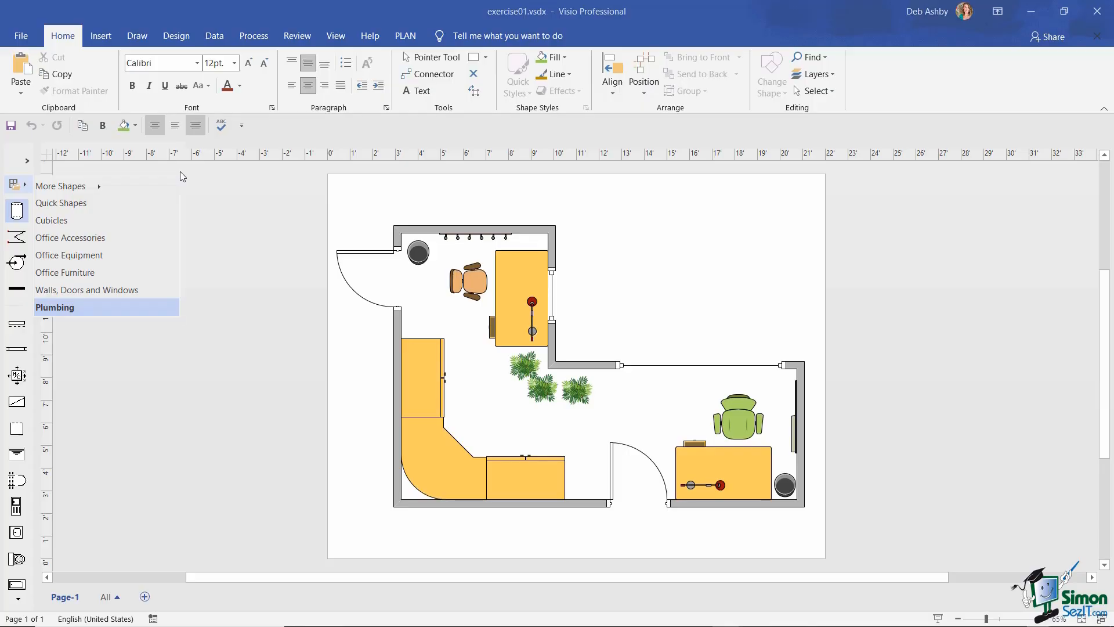
{"action": "left_click", "coordinate": [28, 162]}
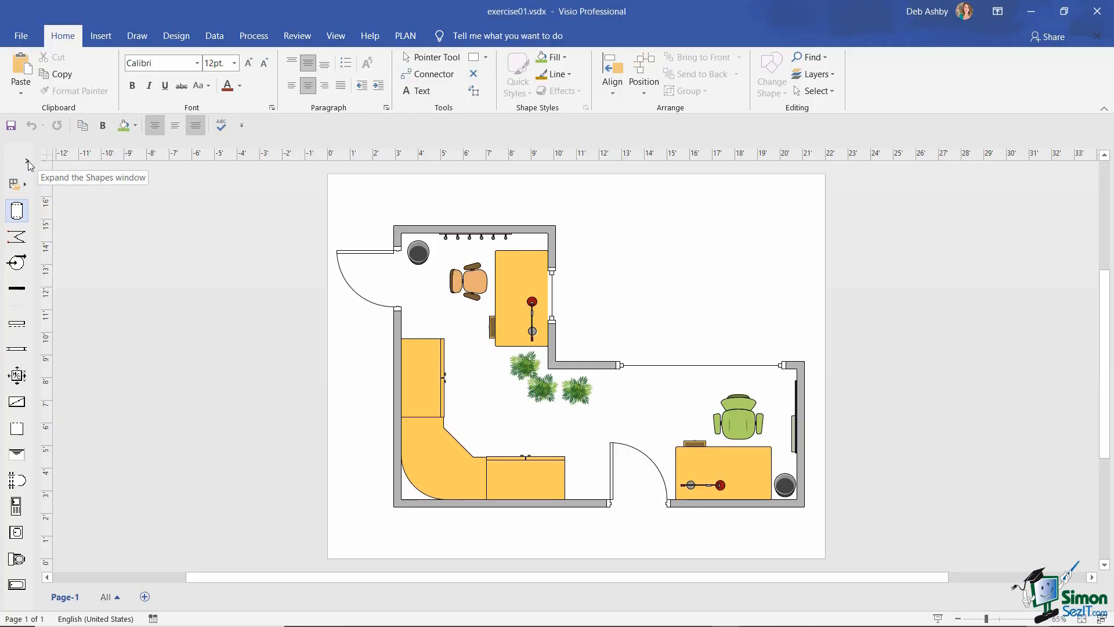
{"action": "left_click_drag", "start_coordinate": [181, 263], "coordinate": [182, 284]}
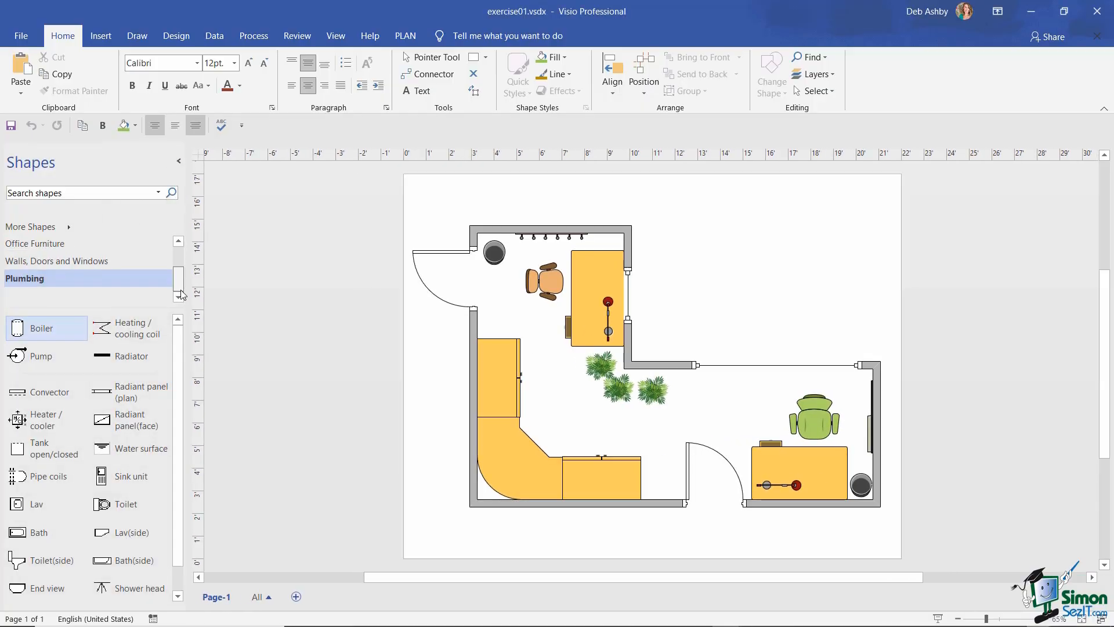
{"action": "right_click", "coordinate": [52, 281]}
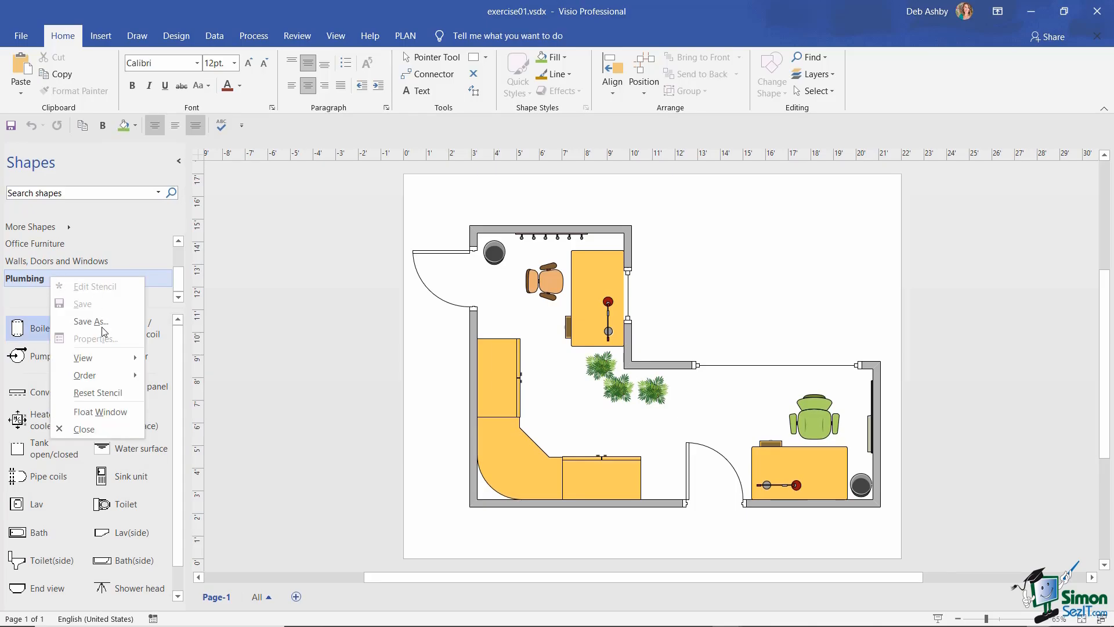
{"action": "left_click", "coordinate": [91, 432]}
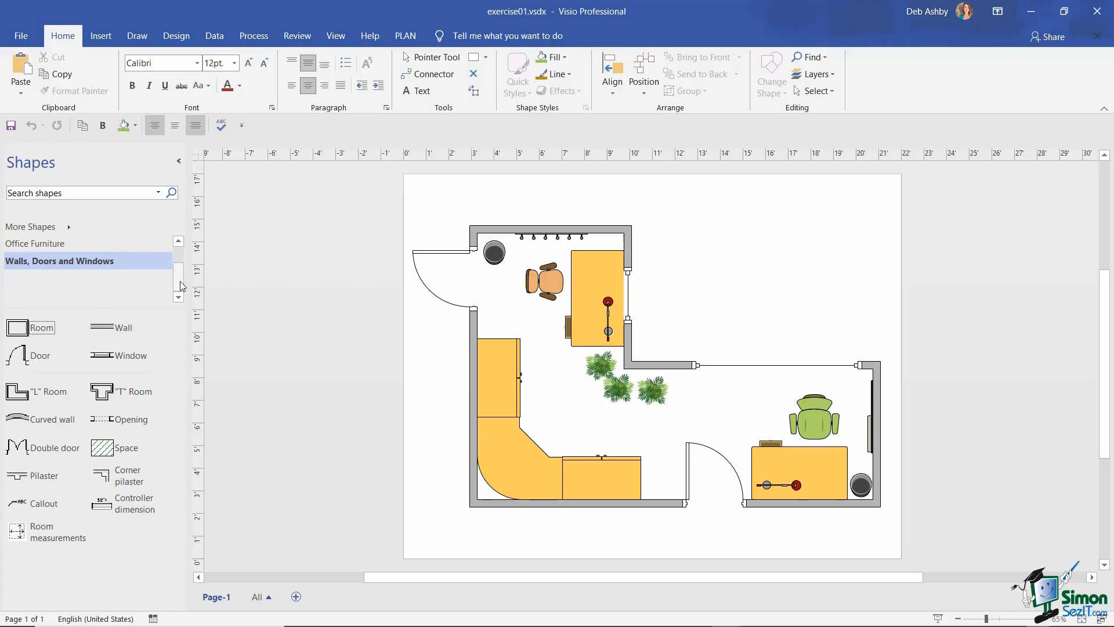
{"action": "mouse_move", "coordinate": [181, 280]}
{"action": "left_mouse_down"}
{"action": "mouse_move", "coordinate": [181, 259]}
{"action": "mouse_move", "coordinate": [182, 286]}
{"action": "left_mouse_up"}
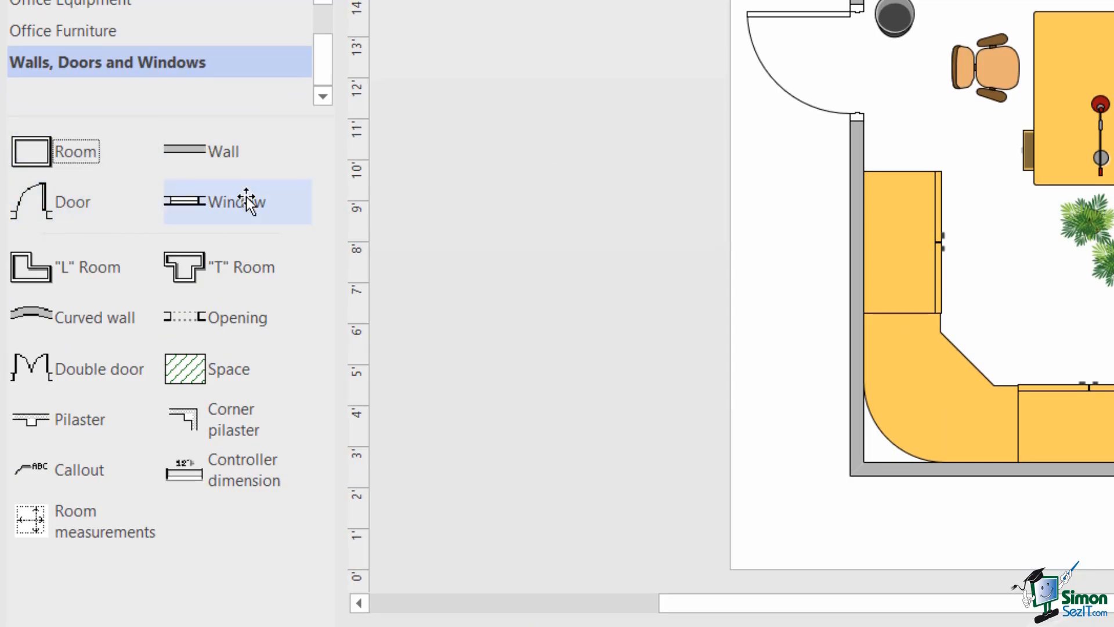
- Switch the Shapes pane to the Office Accessories stencil of plants, lamps and coffee machines
{"action": "left_click", "coordinate": [88, 154]}
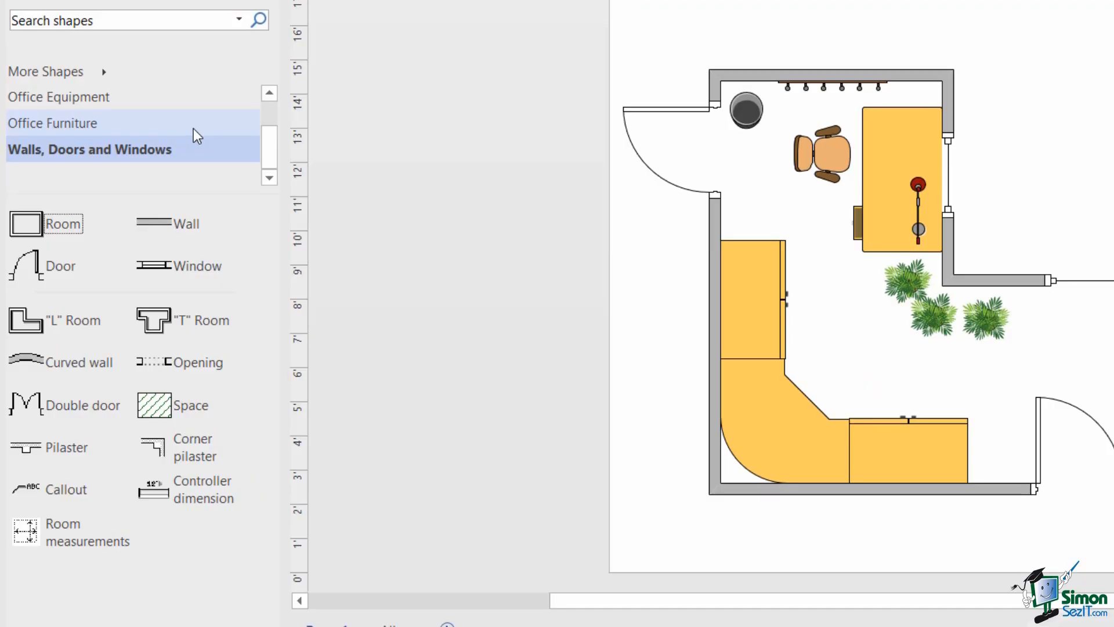
{"action": "scroll", "coordinate": [196, 136], "scroll_direction": "up", "scroll_amount": 2}
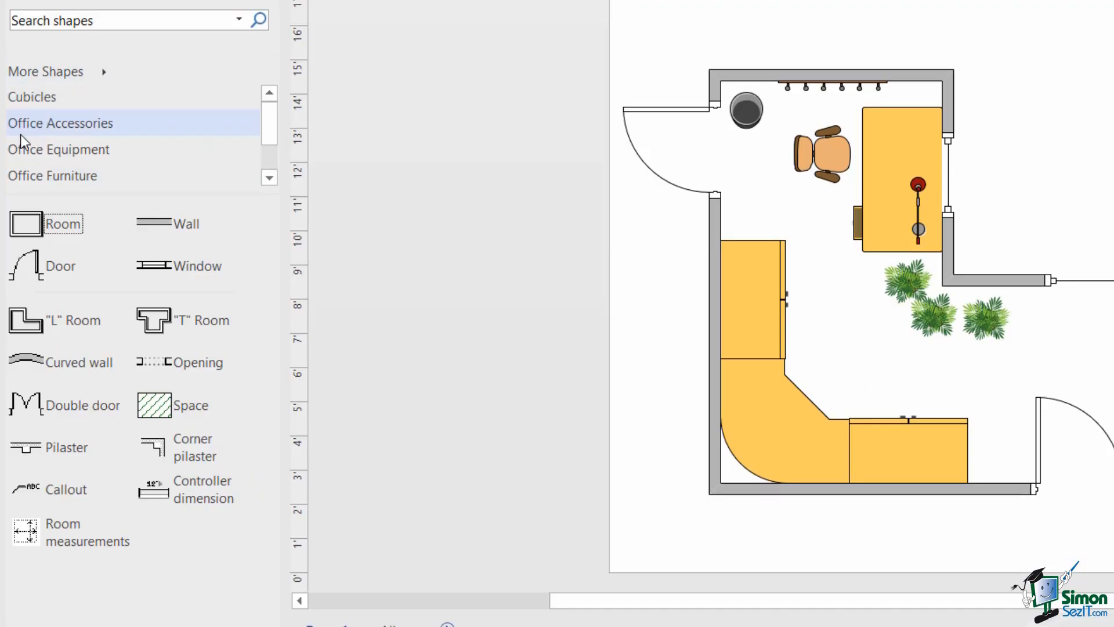
{"action": "left_click", "coordinate": [81, 135]}
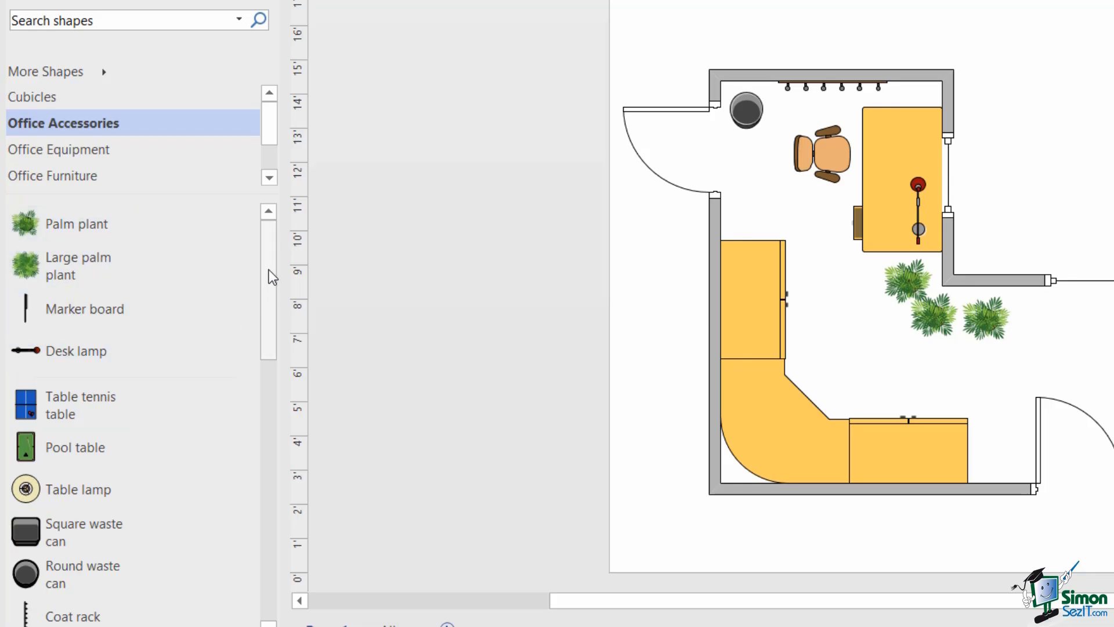
{"action": "left_click_drag", "start_coordinate": [269, 266], "coordinate": [274, 328]}
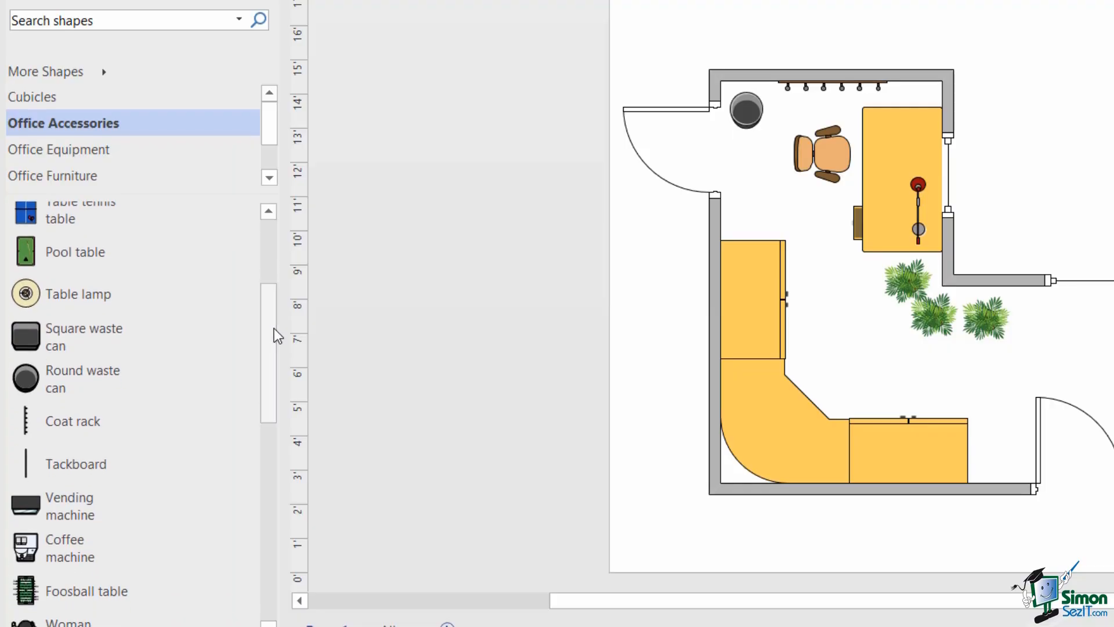
- Add Round waste can to quick shapes, then drag it and Large palm plant into order
{"action": "right_click", "coordinate": [92, 384]}
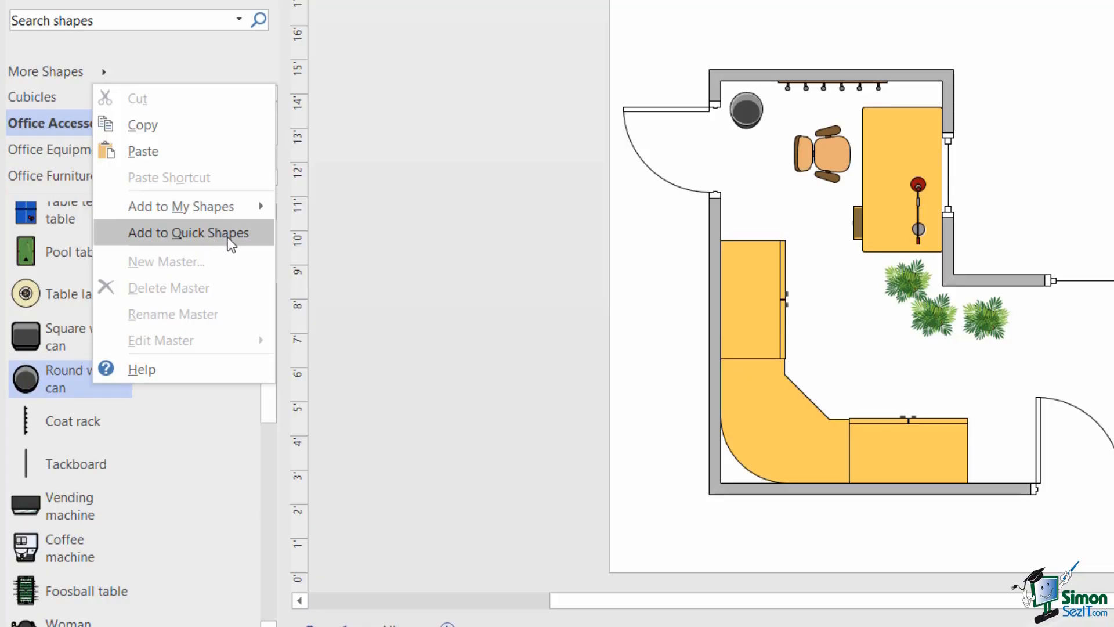
{"action": "left_click", "coordinate": [227, 233]}
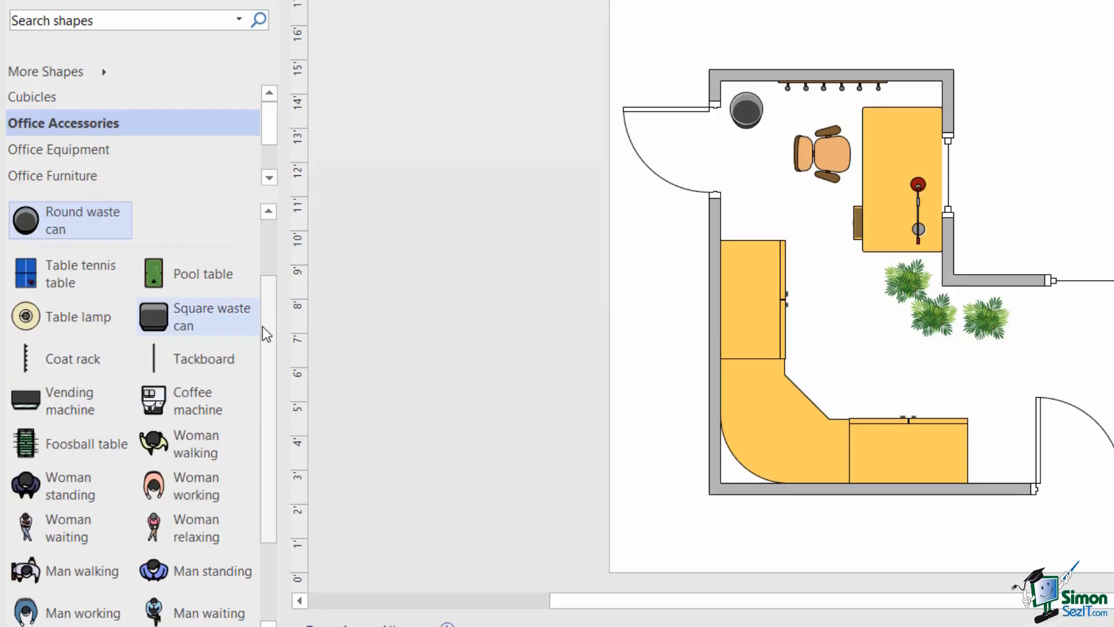
{"action": "scroll", "coordinate": [269, 262], "scroll_direction": "up", "scroll_amount": 2}
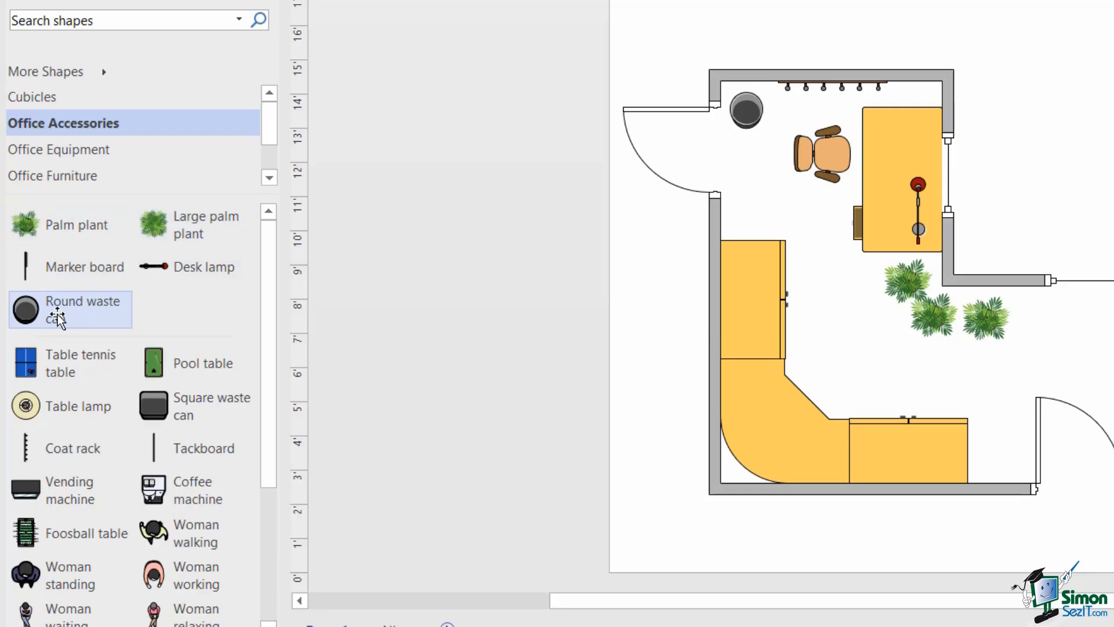
{"action": "left_click_drag", "start_coordinate": [58, 318], "coordinate": [138, 230]}
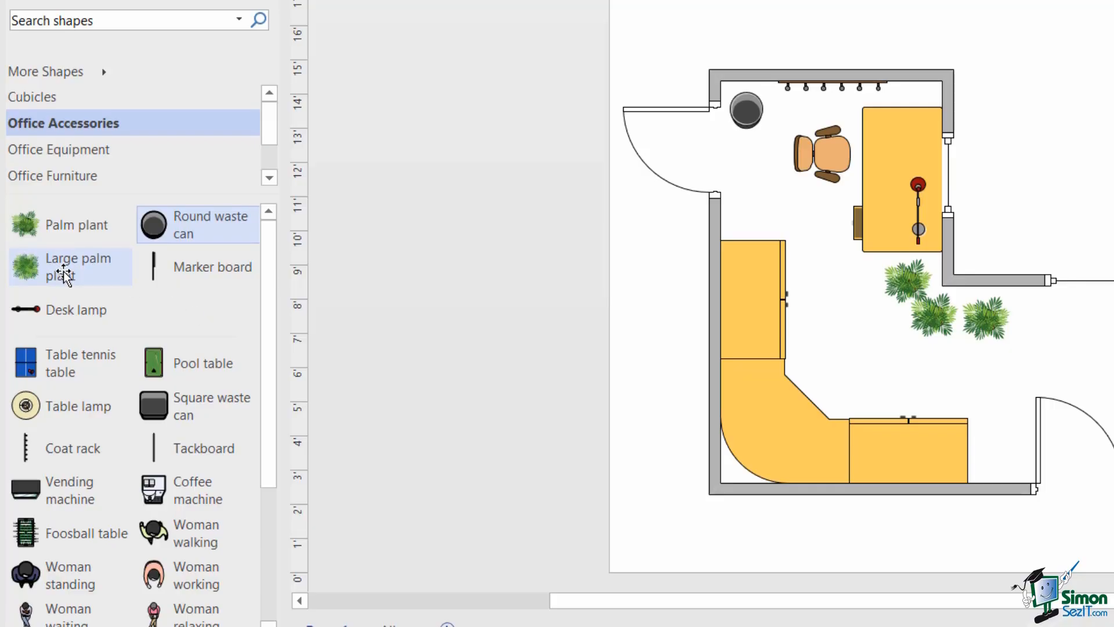
{"action": "left_click", "coordinate": [45, 276]}
{"action": "left_click_drag", "start_coordinate": [46, 275], "coordinate": [153, 231]}
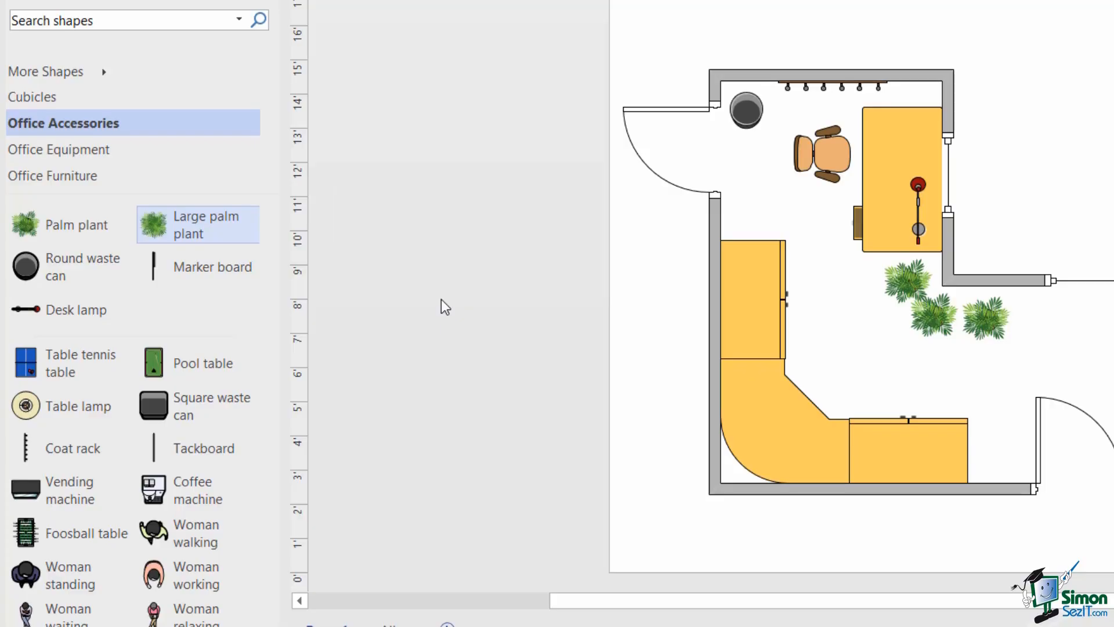
- Check My Shapes > Favorites under More Shapes, then display the Office Furniture stencil
{"action": "scroll", "coordinate": [106, 181], "scroll_direction": "down", "scroll_amount": 1}
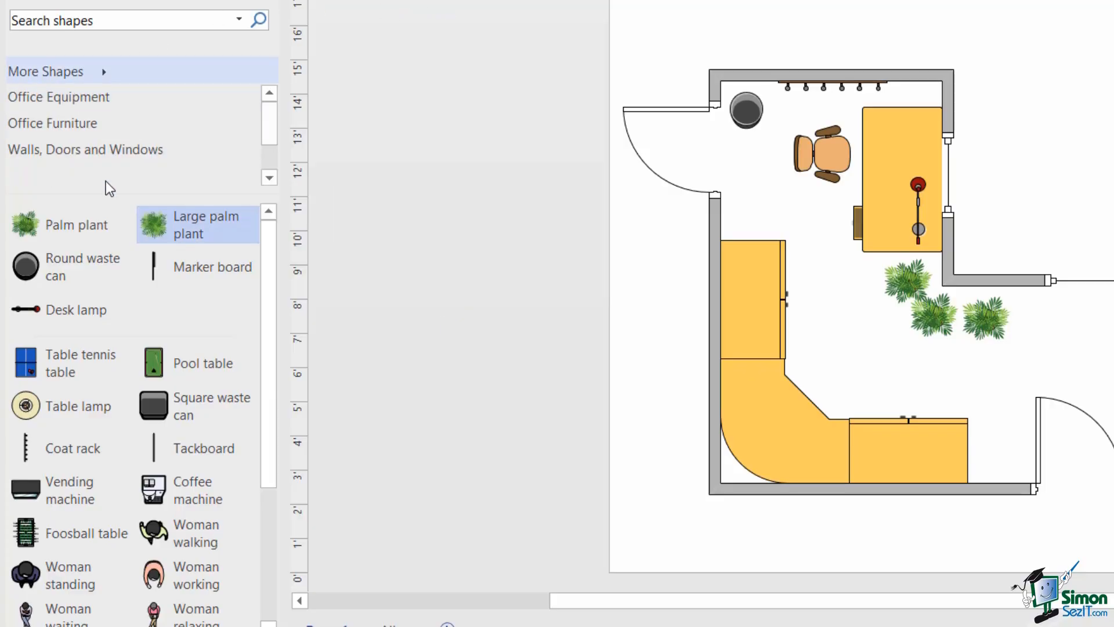
{"action": "left_click", "coordinate": [102, 74]}
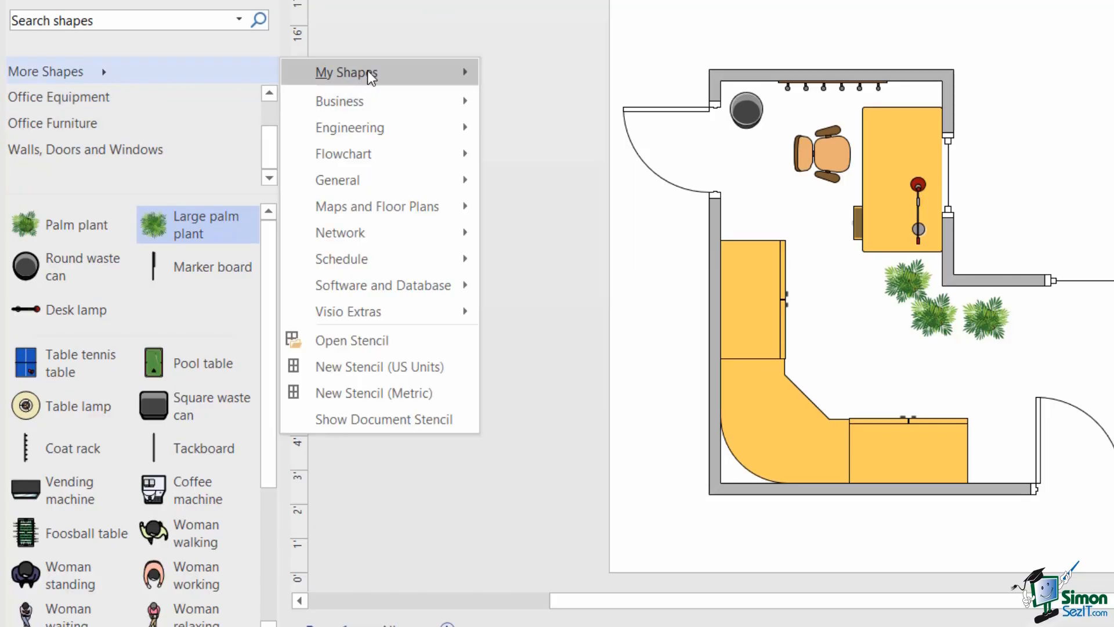
{"action": "mouse_move", "coordinate": [364, 77]}
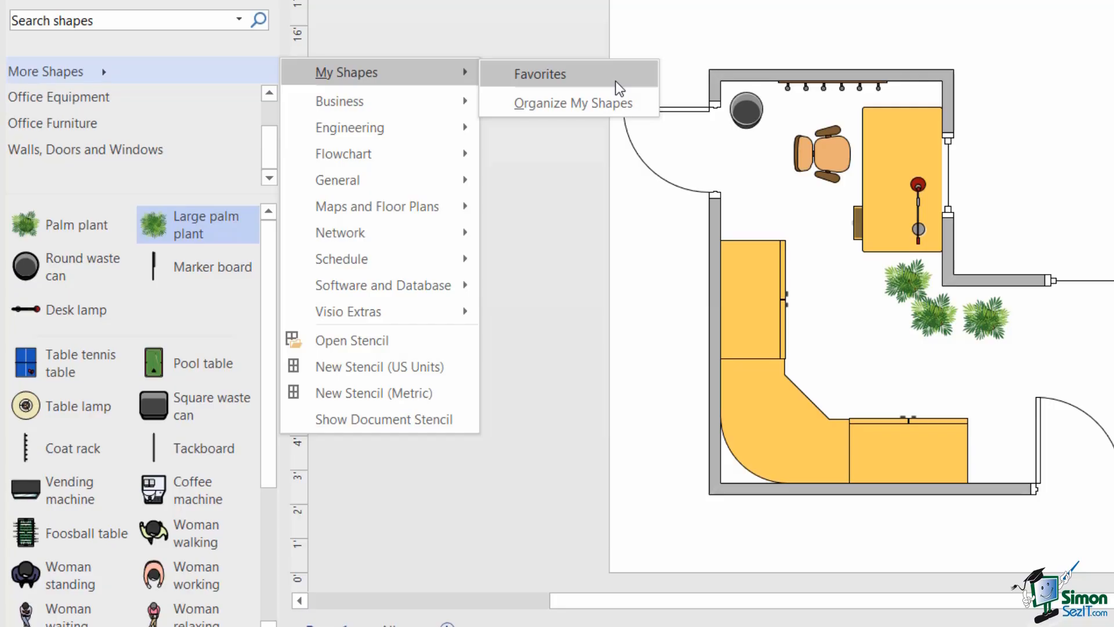
{"action": "left_click", "coordinate": [44, 126]}
{"action": "left_click", "coordinate": [48, 148]}
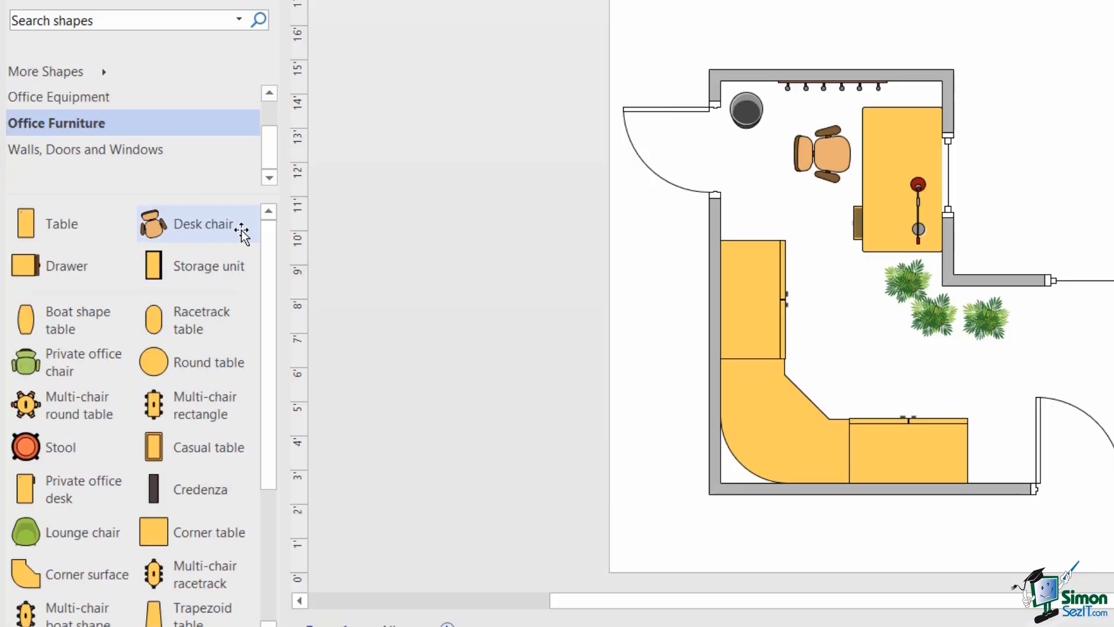
- Add Desk chair (Office Furniture), Notebook PC and Printer (Office Equipment) to My Shapes > Favorites
{"action": "right_click", "coordinate": [209, 224]}
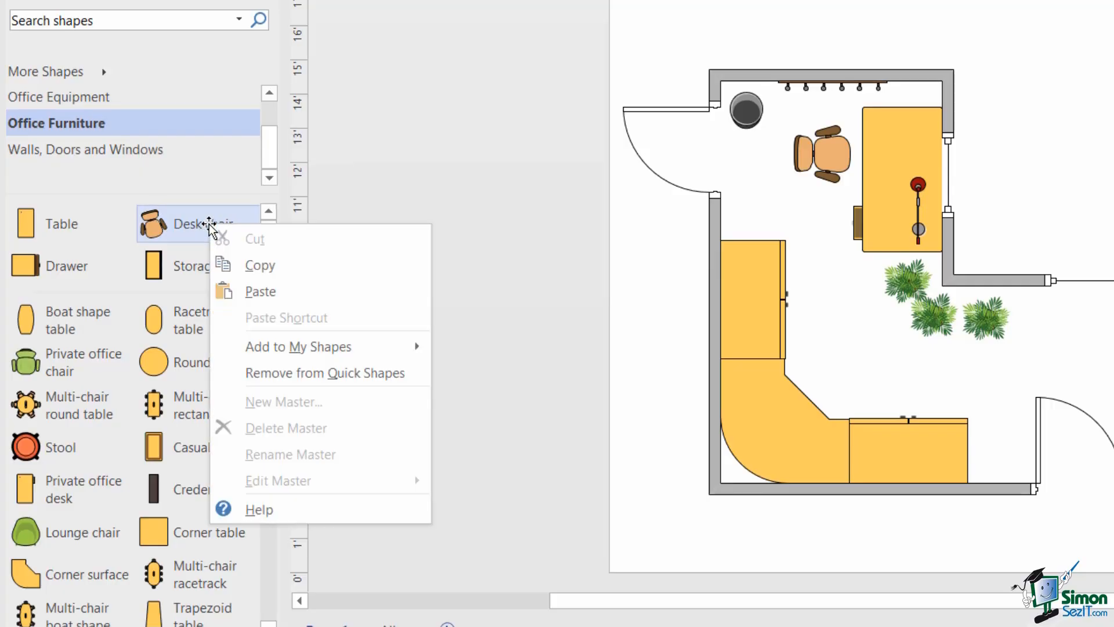
{"action": "mouse_move", "coordinate": [344, 337]}
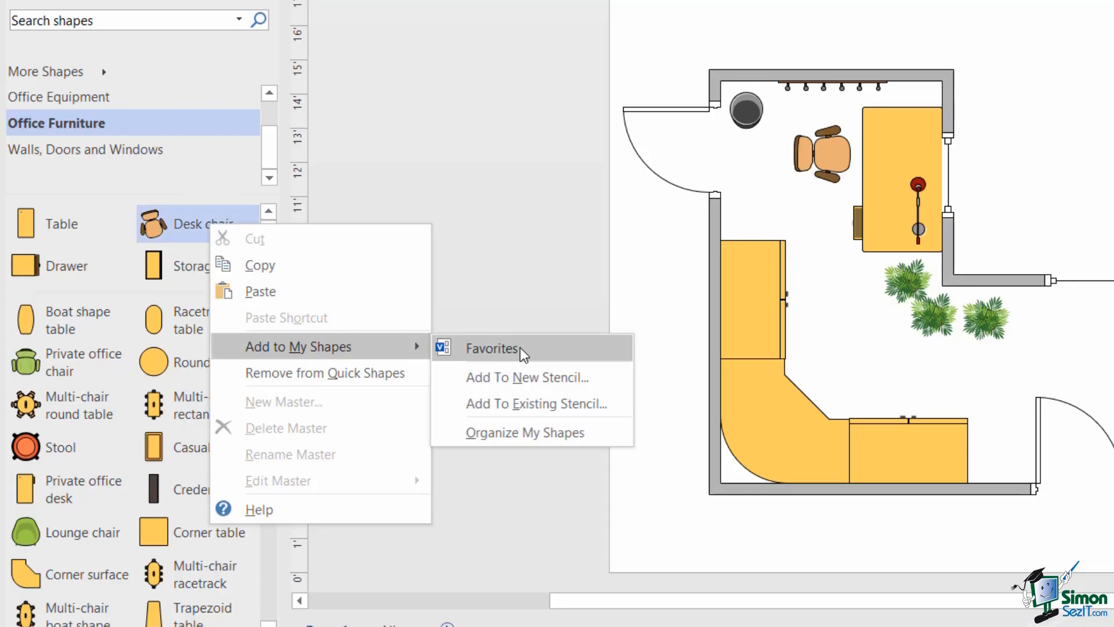
{"action": "left_click", "coordinate": [541, 350]}
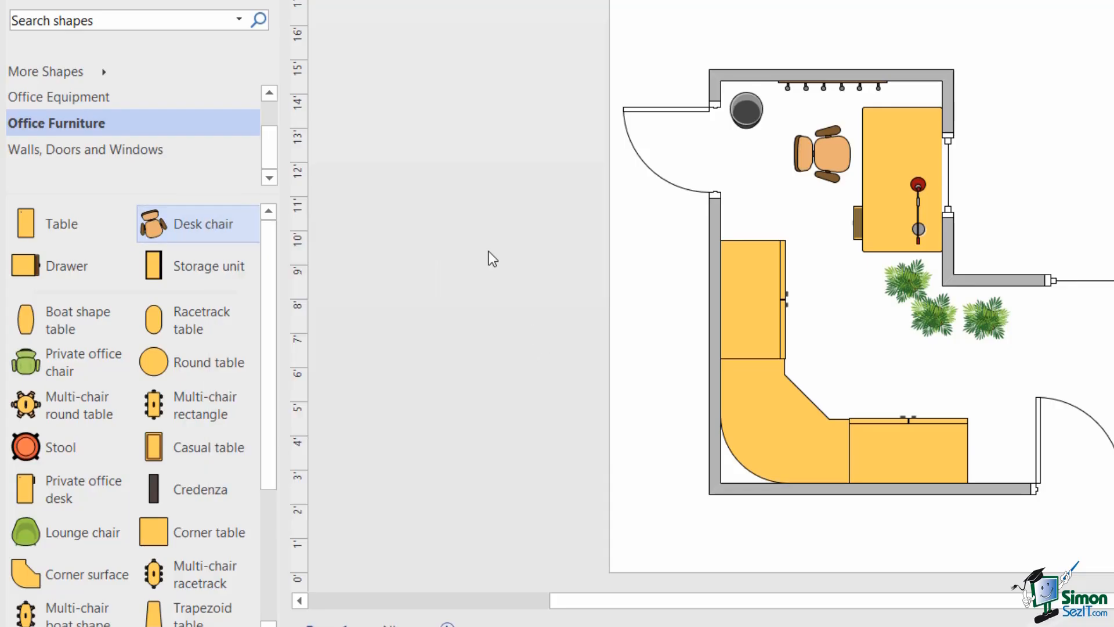
{"action": "left_click", "coordinate": [91, 98]}
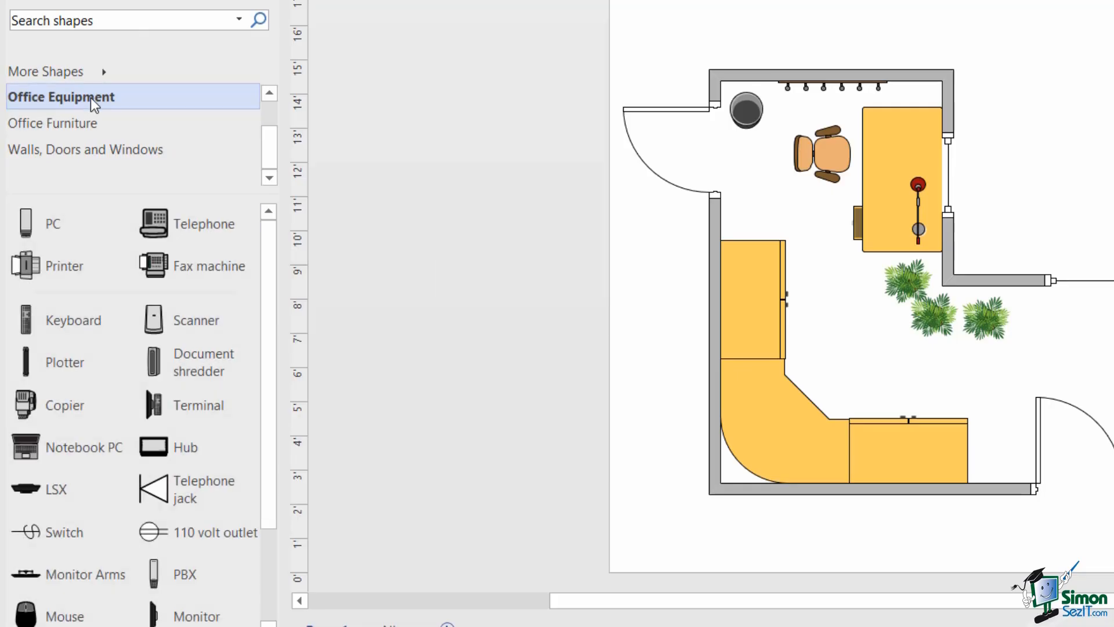
{"action": "right_click", "coordinate": [78, 452]}
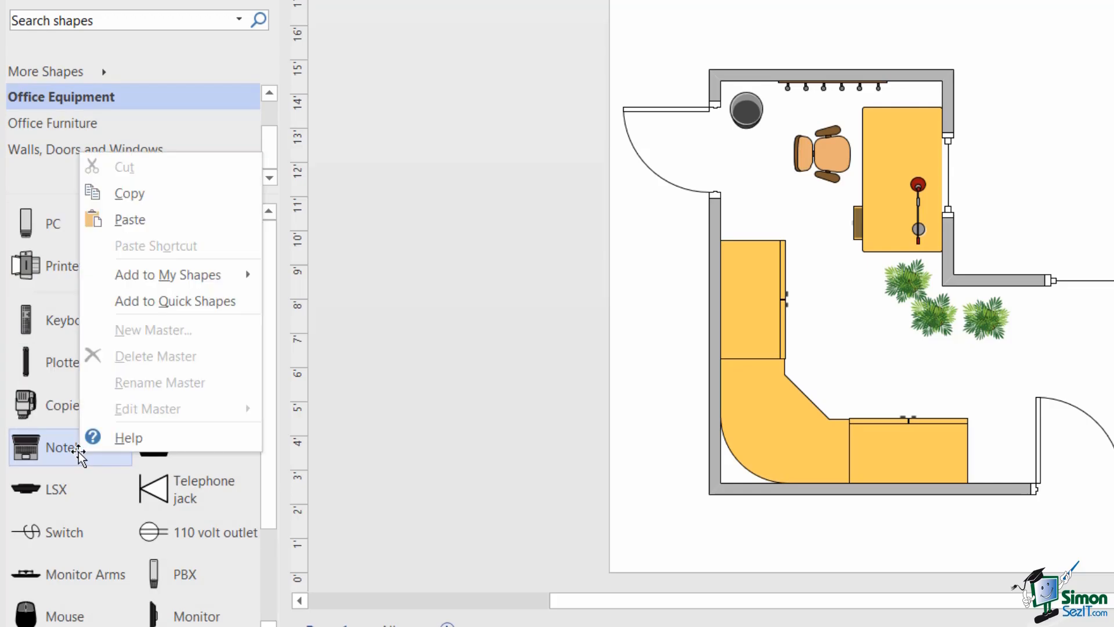
{"action": "mouse_move", "coordinate": [161, 273]}
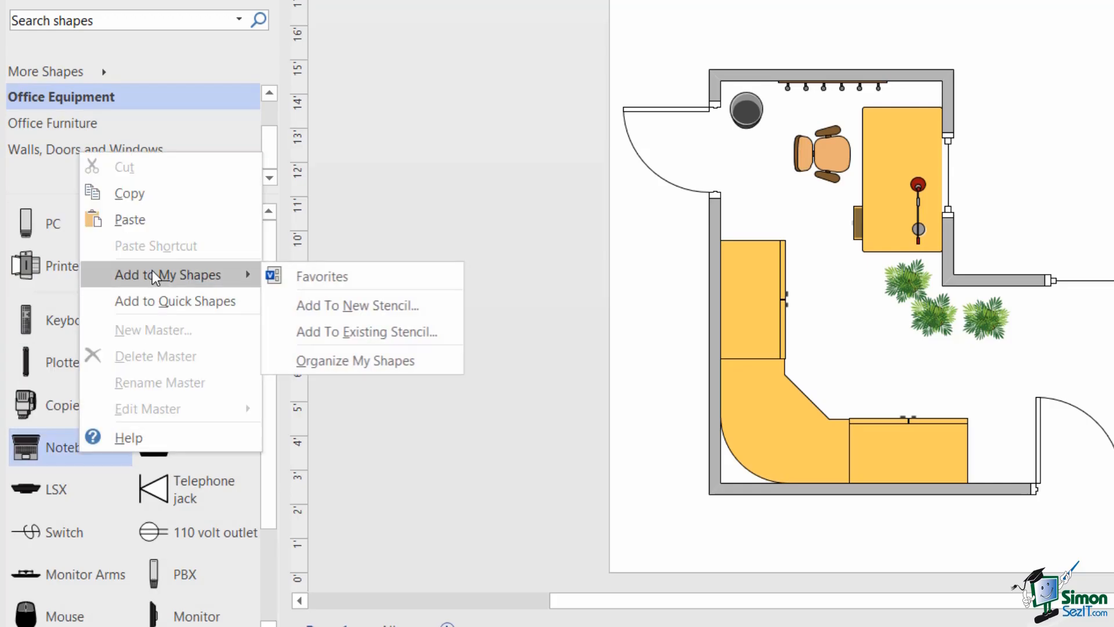
{"action": "left_click", "coordinate": [343, 275]}
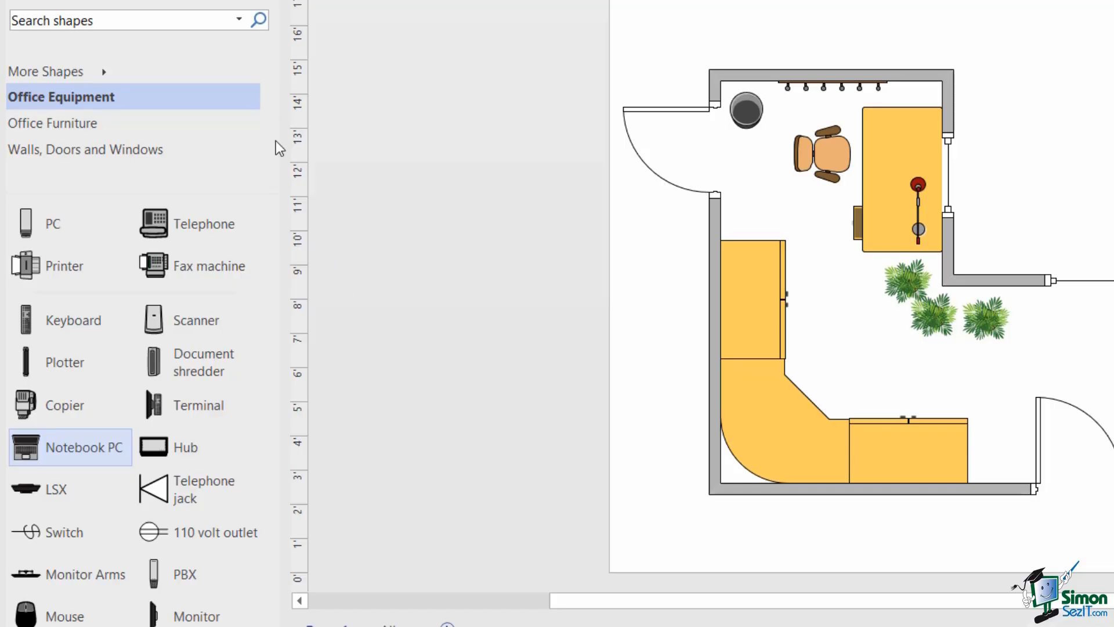
{"action": "right_click", "coordinate": [70, 267]}
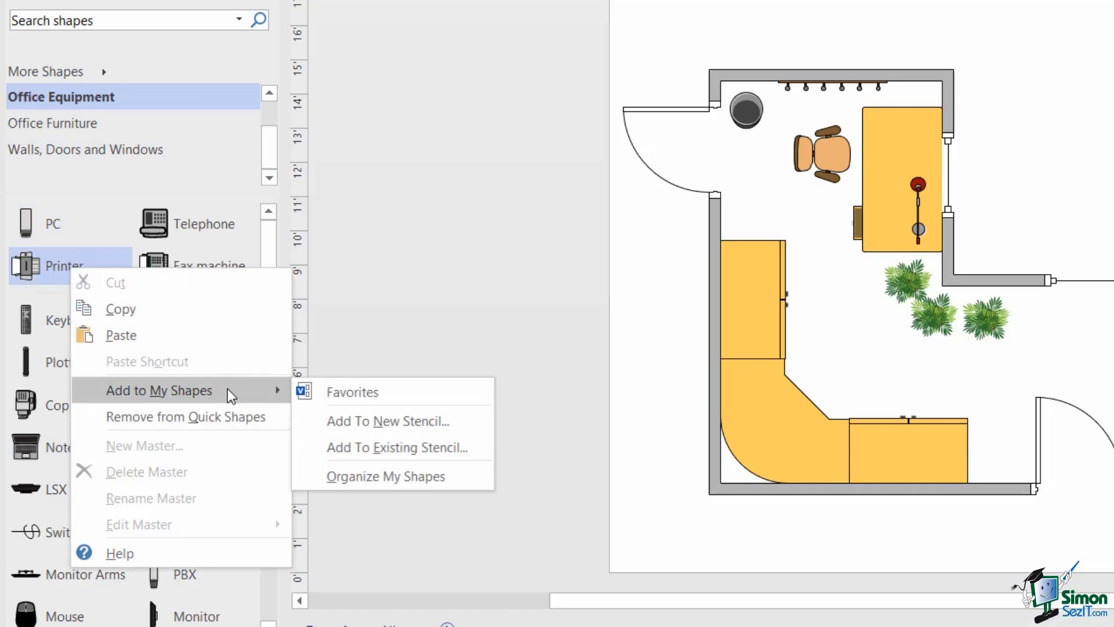
{"action": "left_click", "coordinate": [370, 391]}
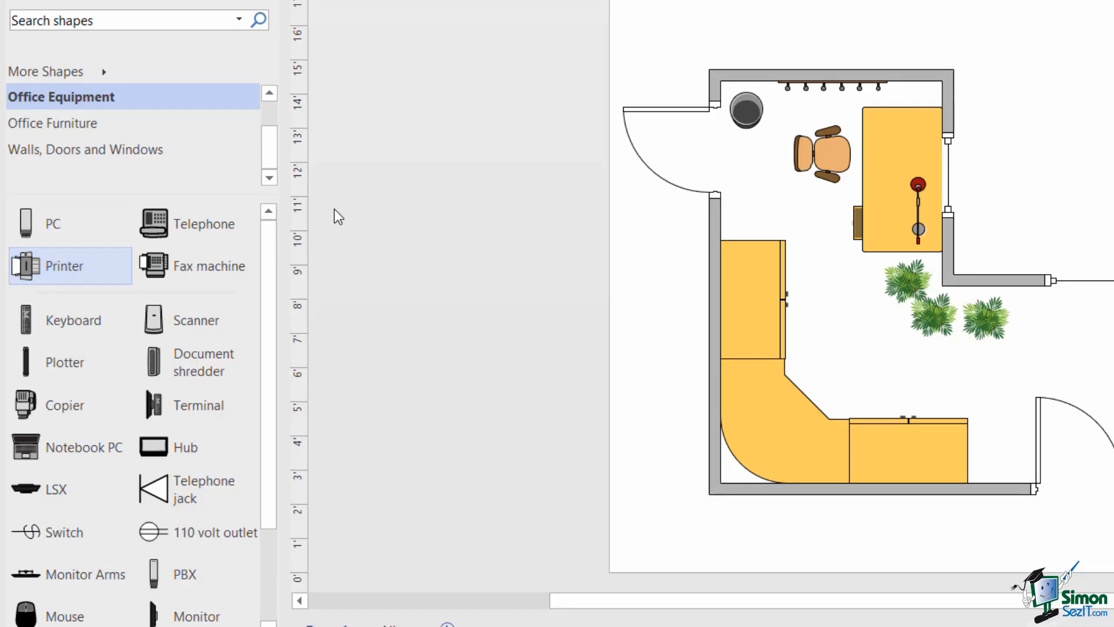
- Open the Favorites stencil and drag Desk chair above the separator into its quick shapes
{"action": "scroll", "coordinate": [264, 117], "scroll_direction": "up", "scroll_amount": 1}
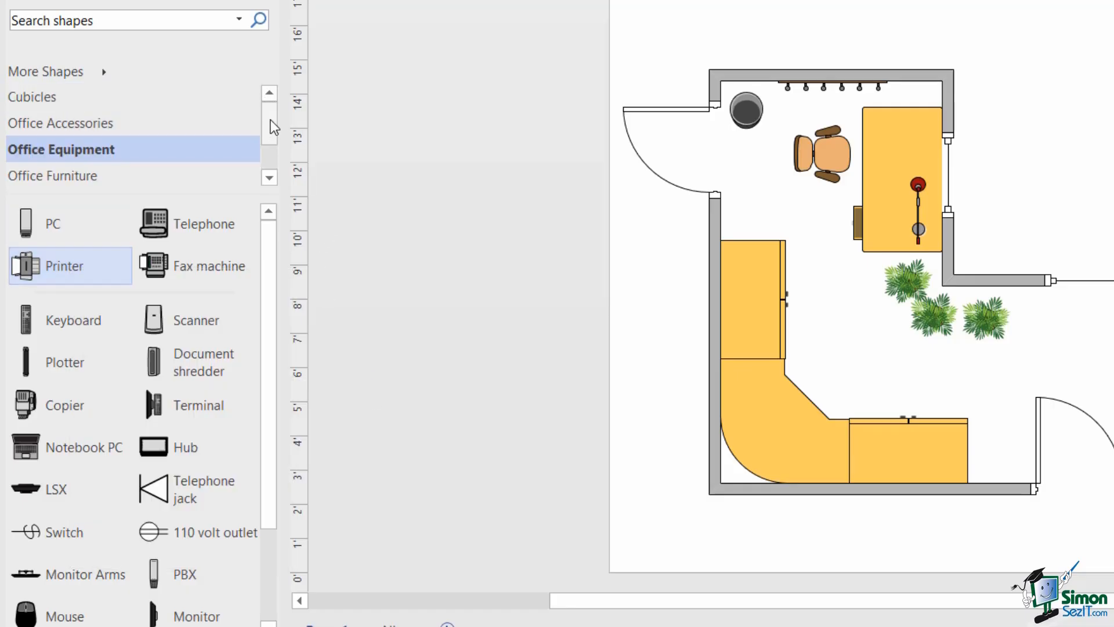
{"action": "left_click", "coordinate": [107, 69]}
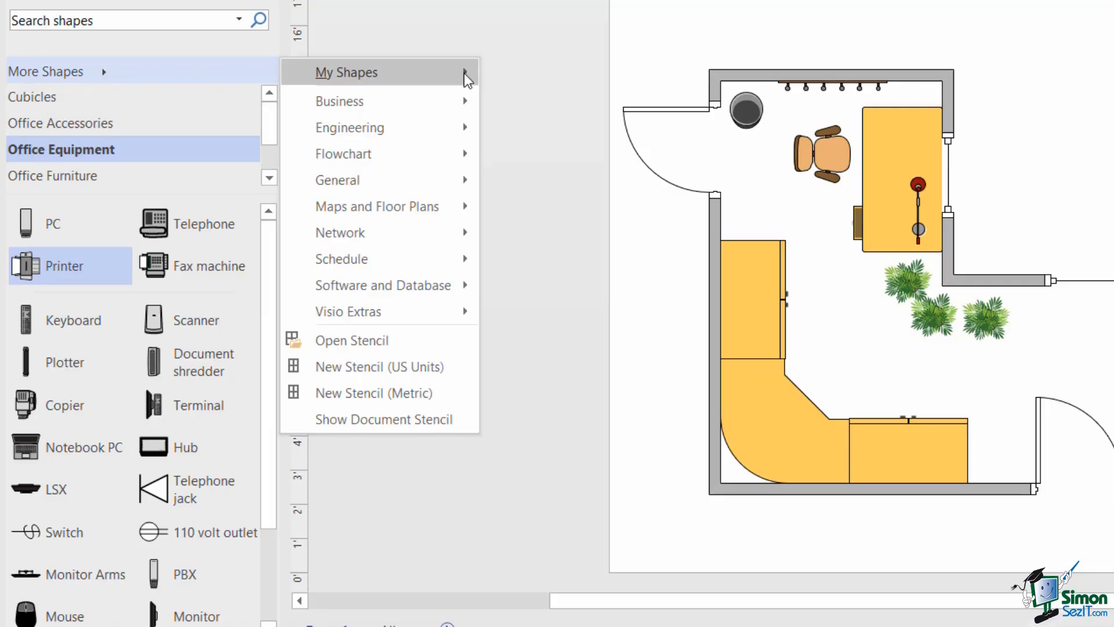
{"action": "mouse_move", "coordinate": [467, 80]}
{"action": "left_click", "coordinate": [545, 79]}
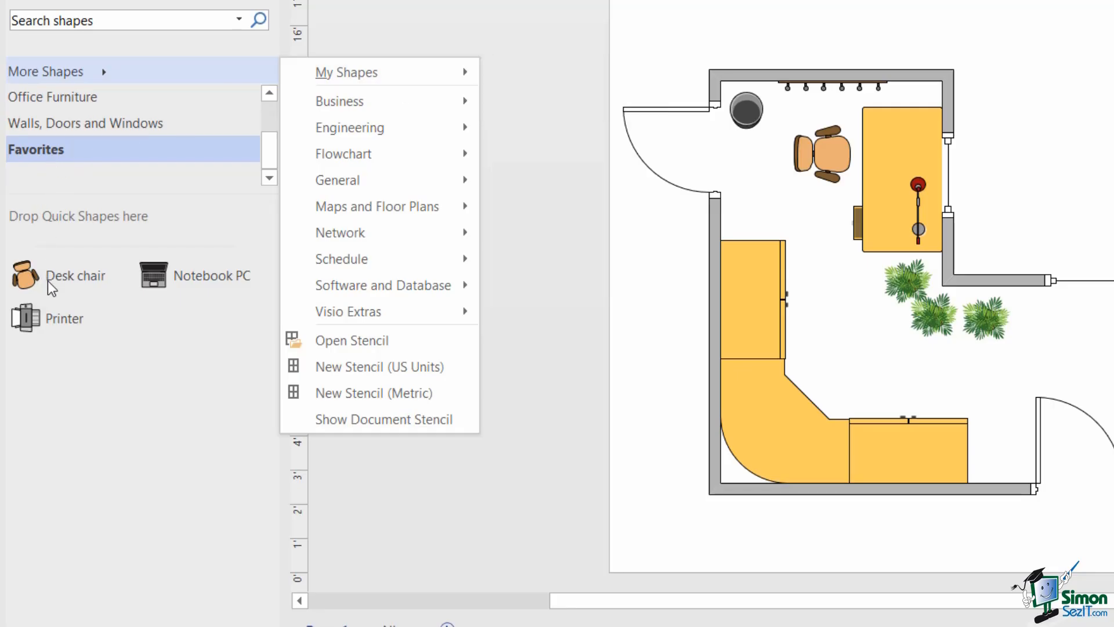
{"action": "left_click", "coordinate": [211, 310]}
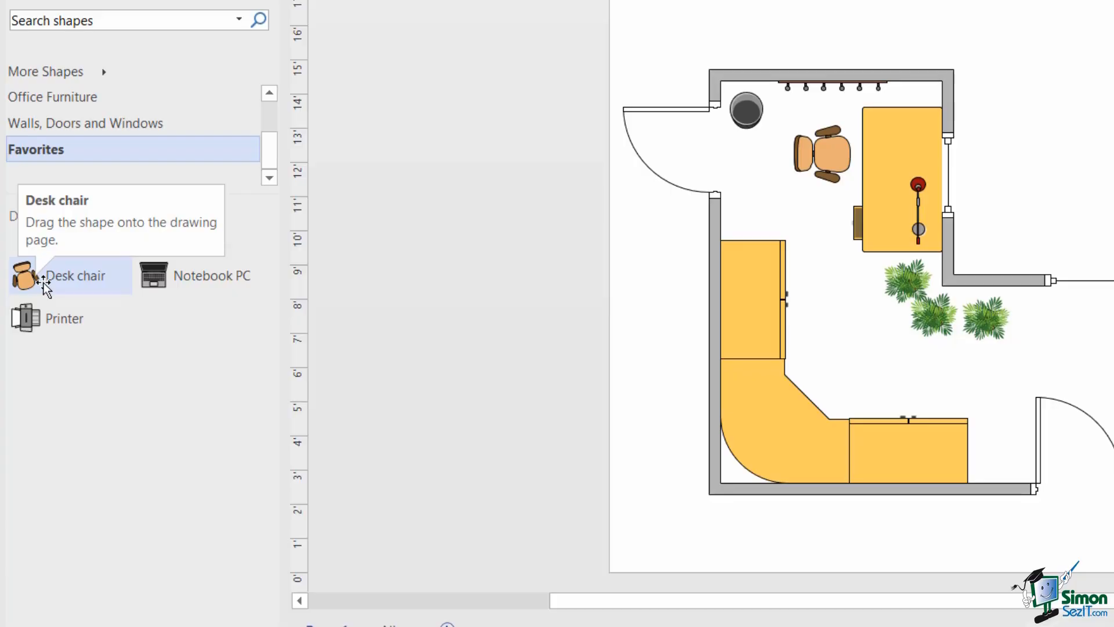
{"action": "left_click_drag", "start_coordinate": [46, 285], "coordinate": [82, 230]}
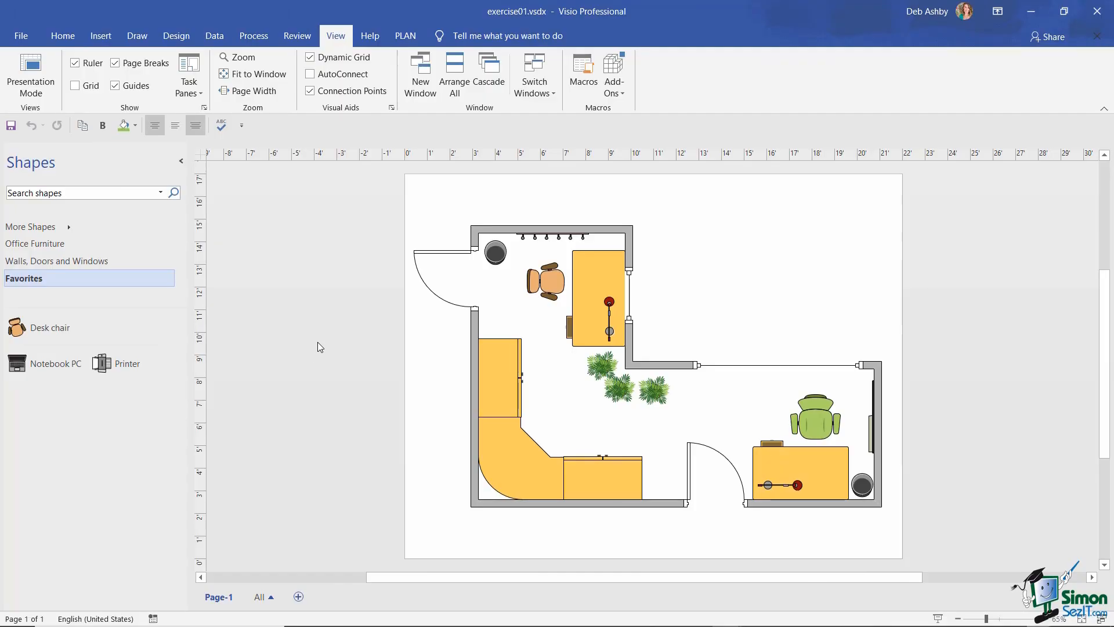
{"action": "left_click", "coordinate": [181, 161]}
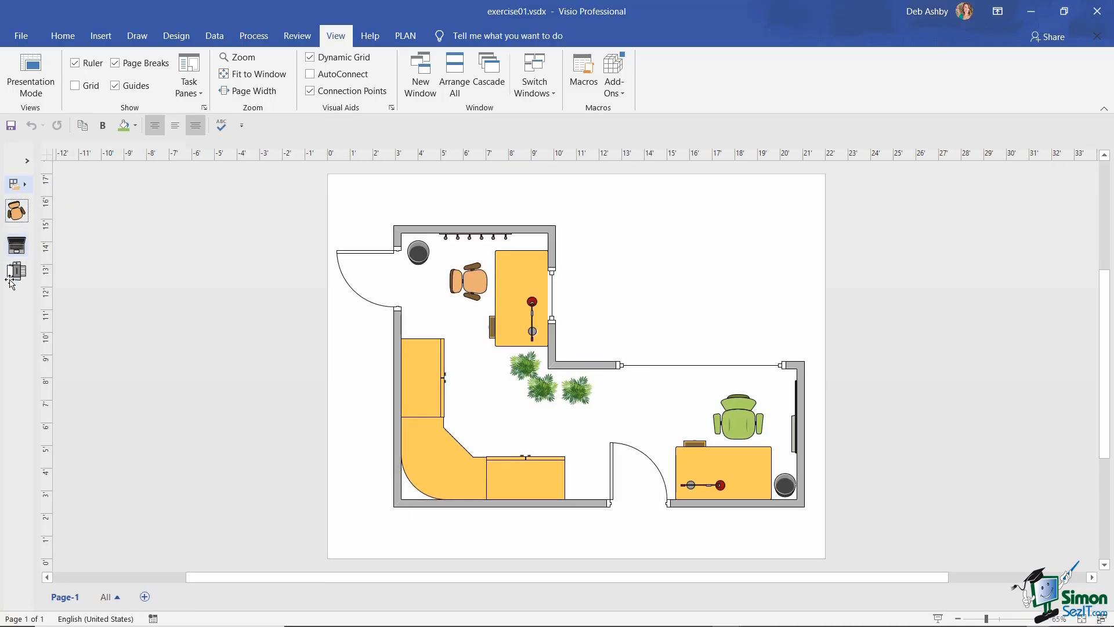
{"action": "left_click", "coordinate": [27, 161]}
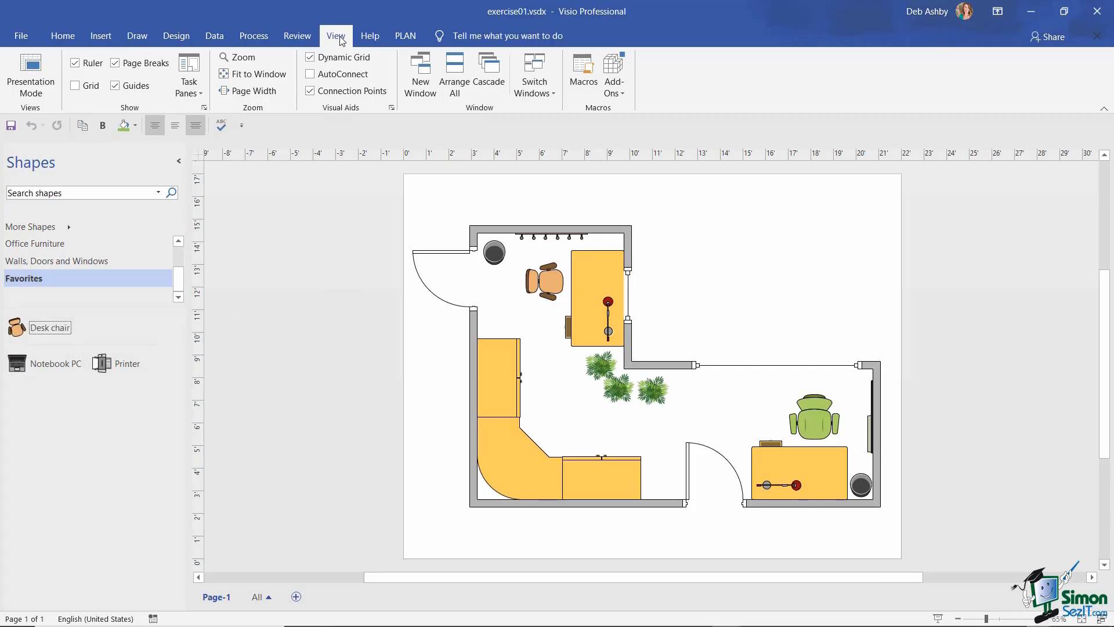
{"action": "left_click", "coordinate": [197, 91]}
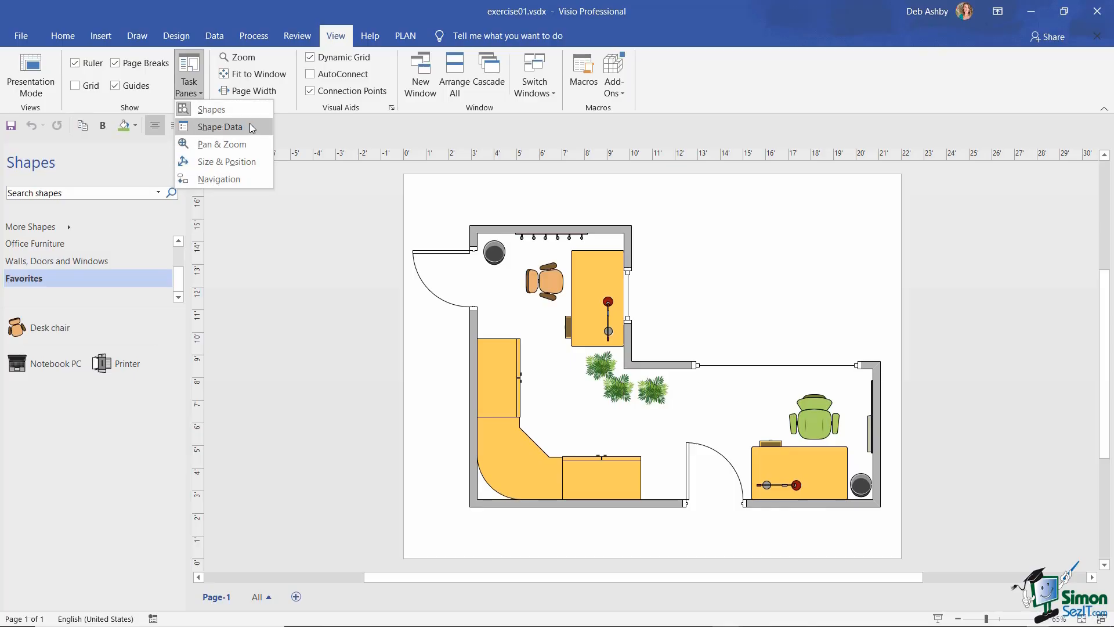
{"action": "left_click", "coordinate": [225, 108]}
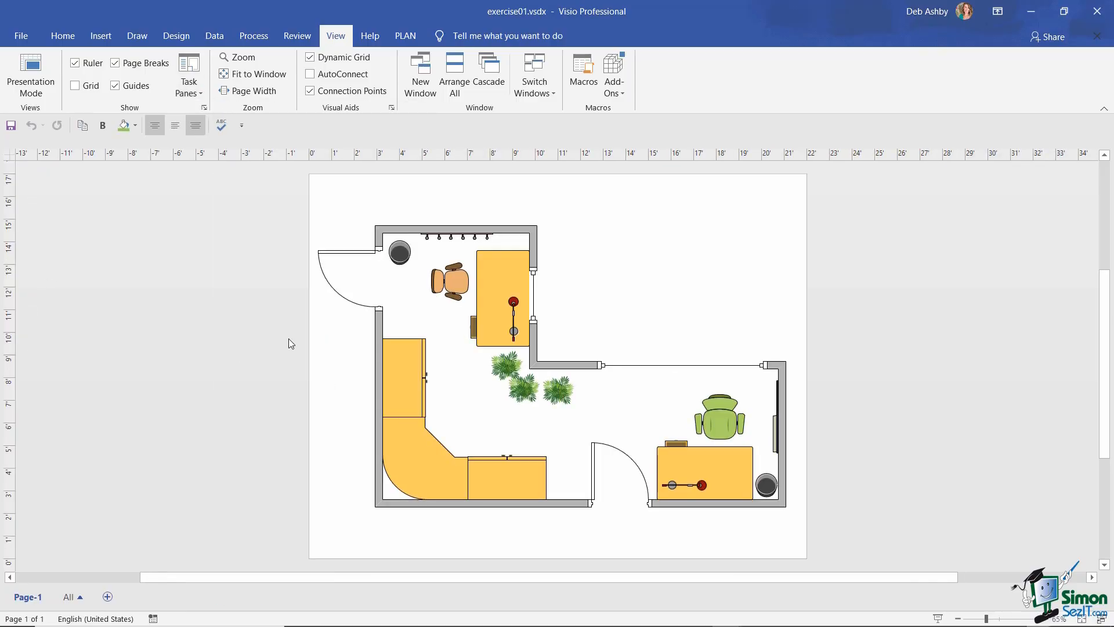
{"action": "left_click", "coordinate": [188, 86]}
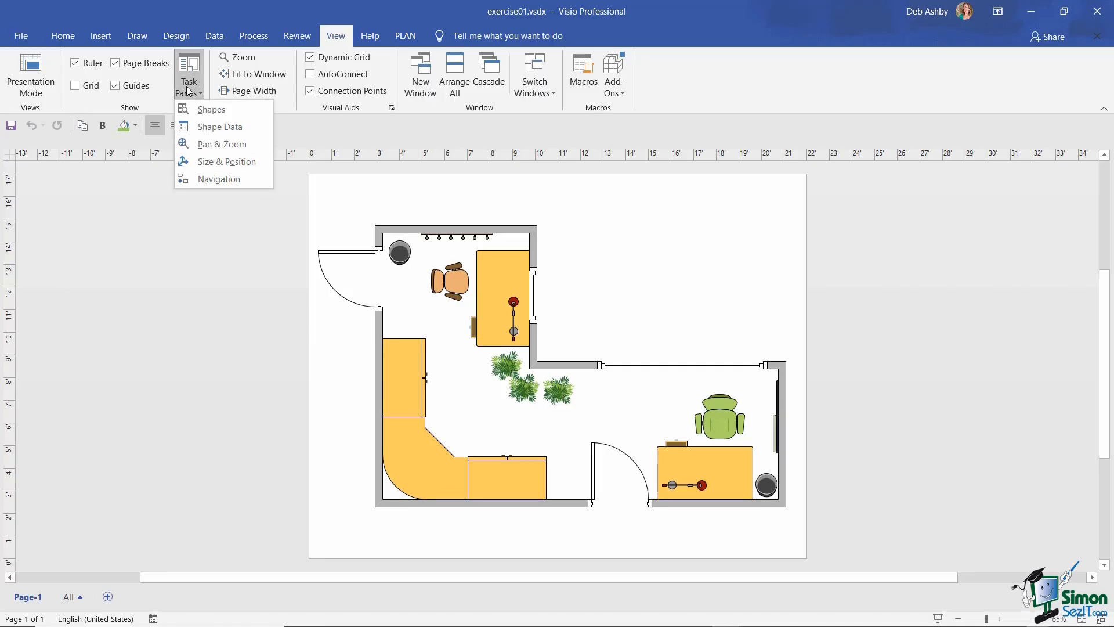
{"action": "left_click", "coordinate": [206, 111]}
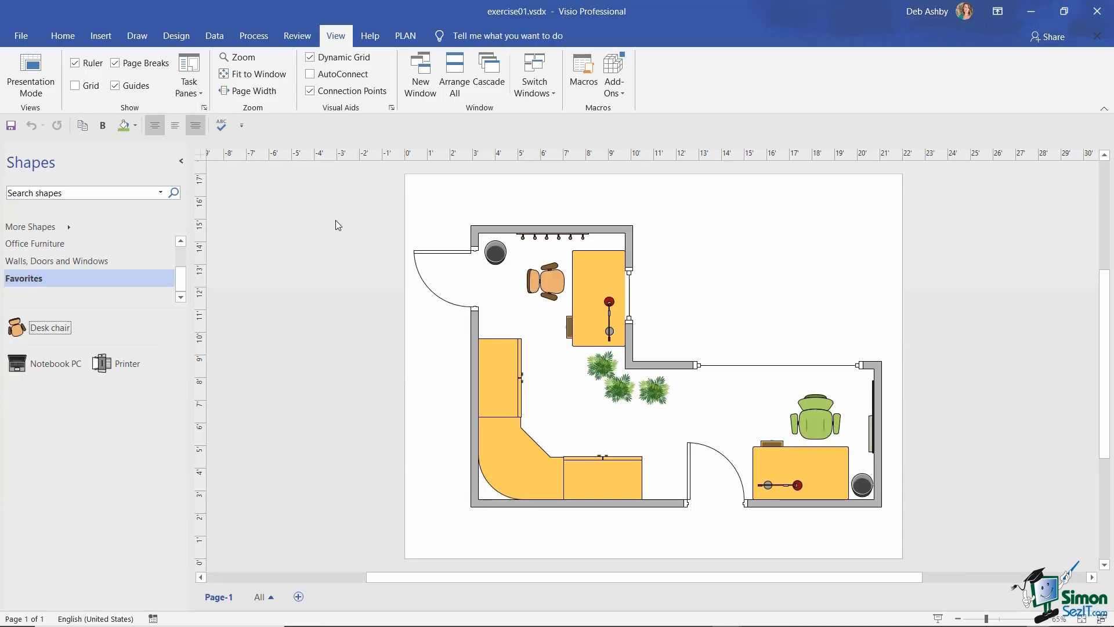
{"action": "left_click", "coordinate": [191, 87]}
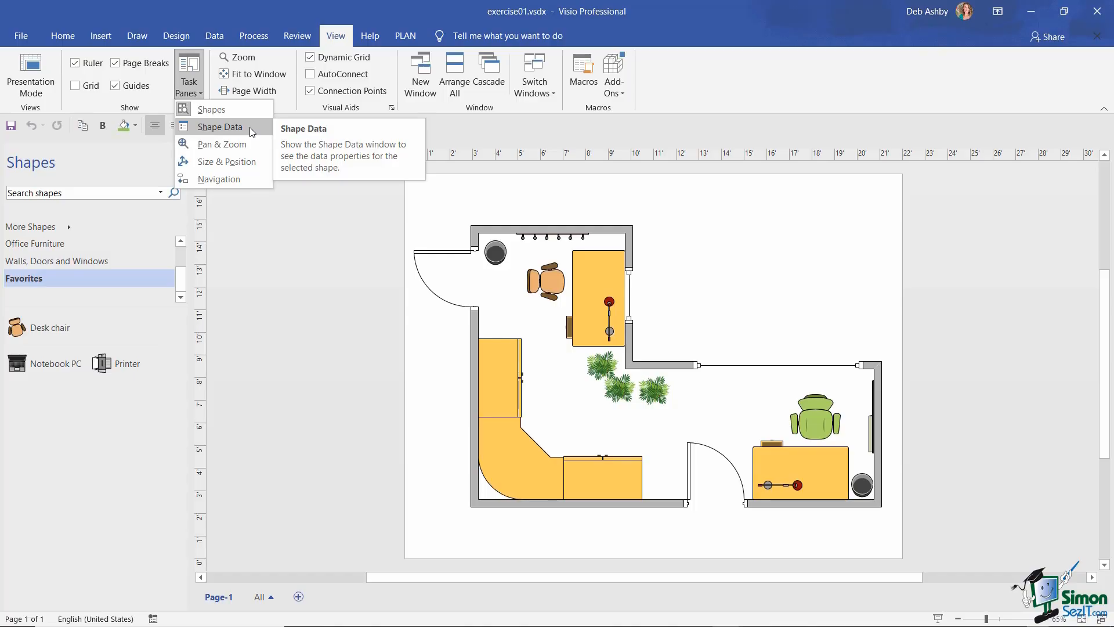
- Enlarge the Shape Data window, review the desk, storage unit and corner surface data, then close it
{"action": "left_click", "coordinate": [249, 127]}
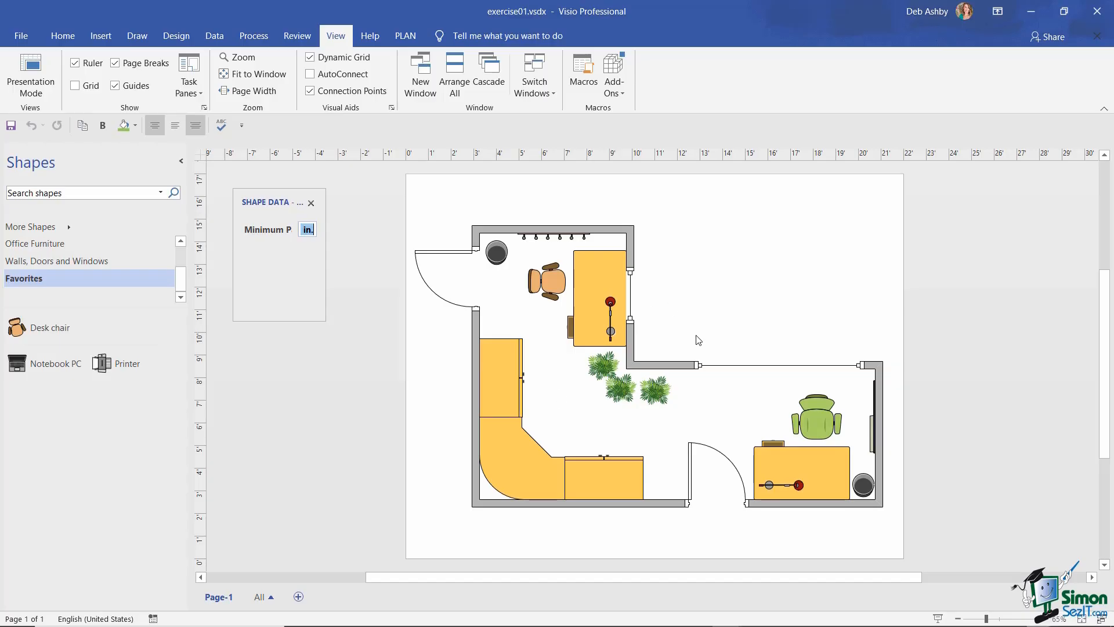
{"action": "left_click_drag", "start_coordinate": [325, 321], "coordinate": [397, 416]}
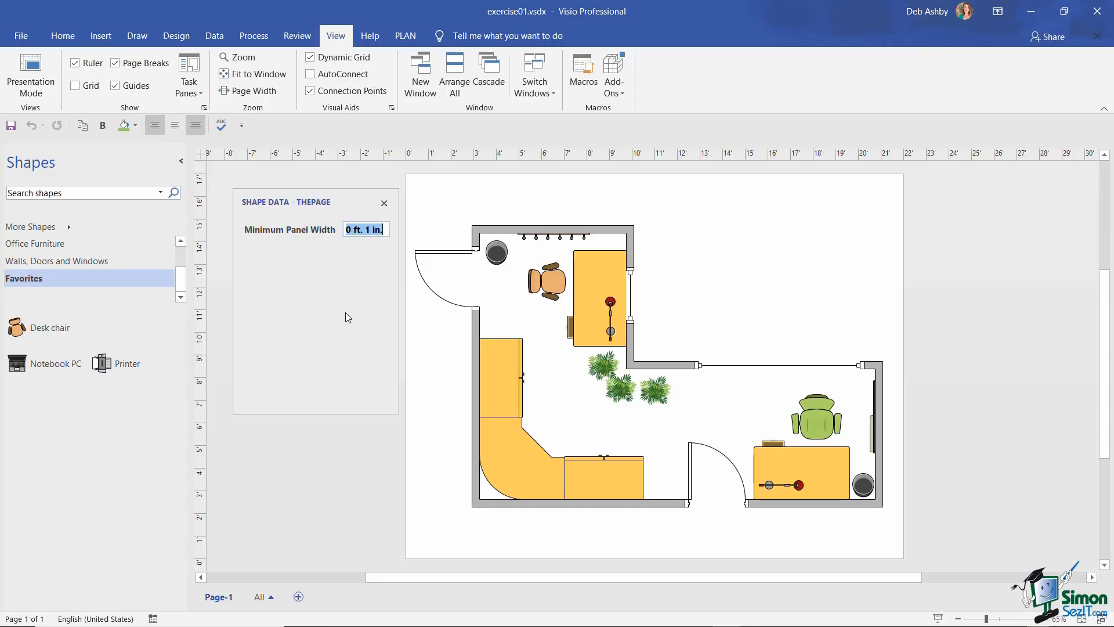
{"action": "left_click", "coordinate": [597, 279]}
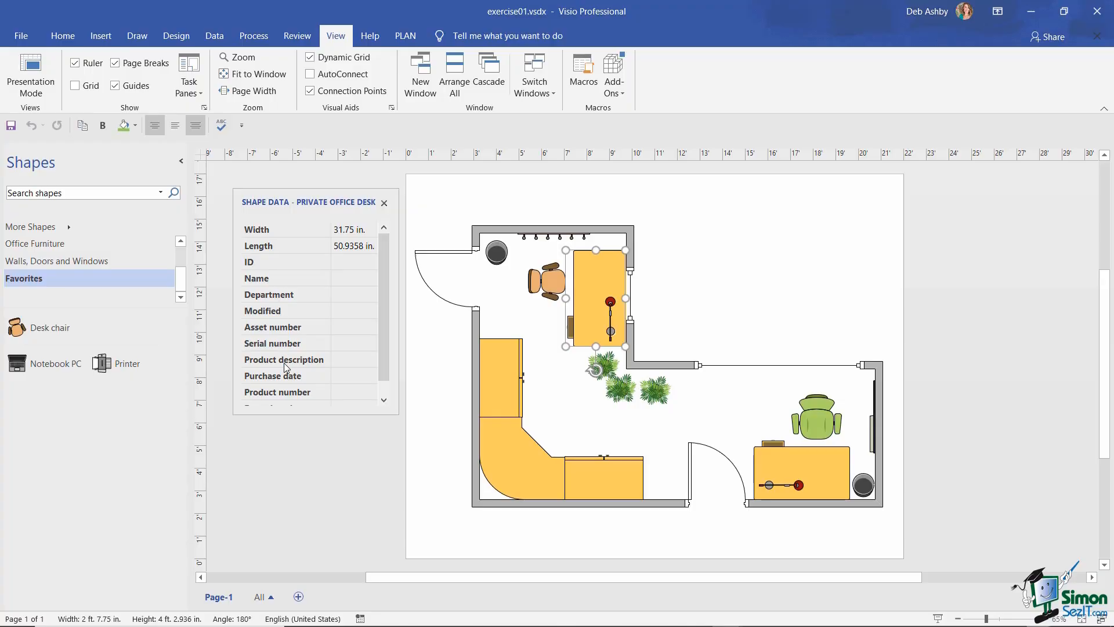
{"action": "left_click_drag", "start_coordinate": [385, 307], "coordinate": [395, 259]}
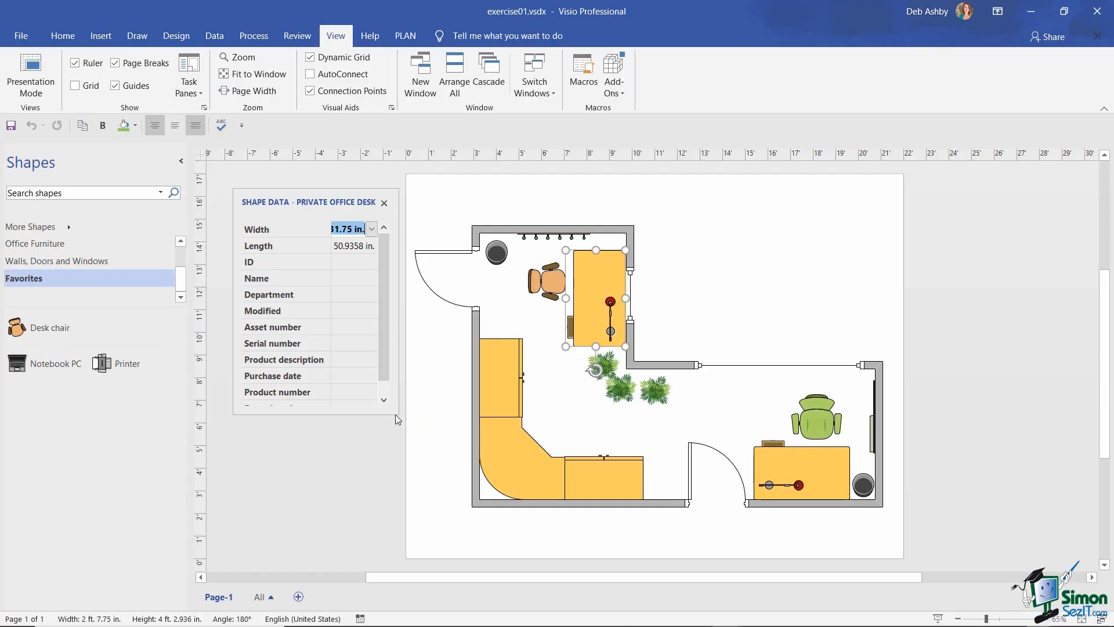
{"action": "left_click_drag", "start_coordinate": [395, 414], "coordinate": [419, 422]}
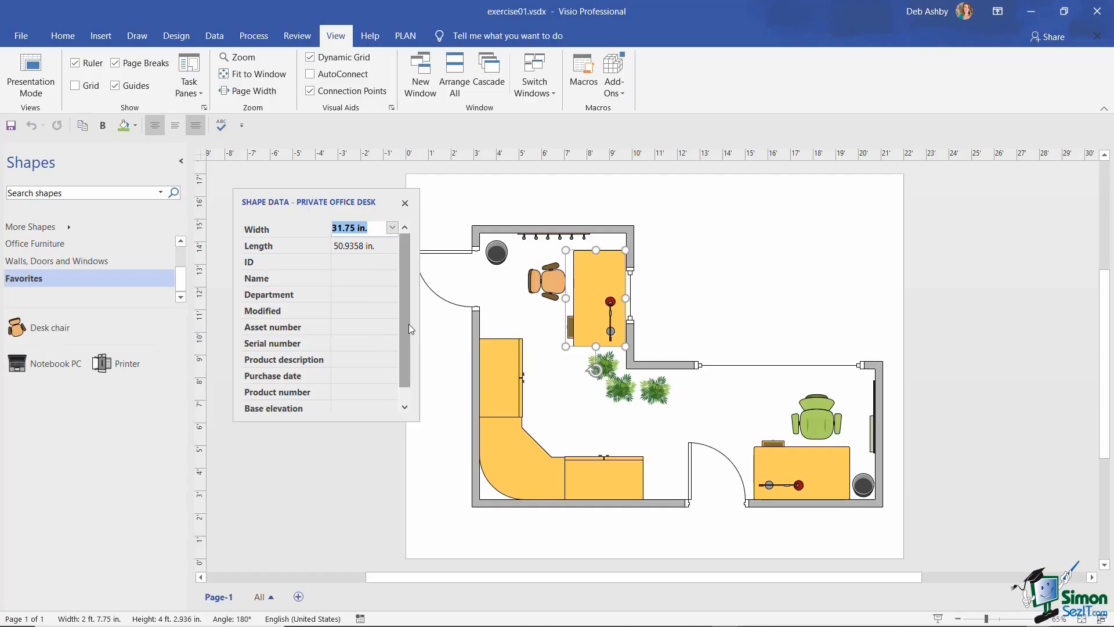
{"action": "left_click", "coordinate": [502, 376]}
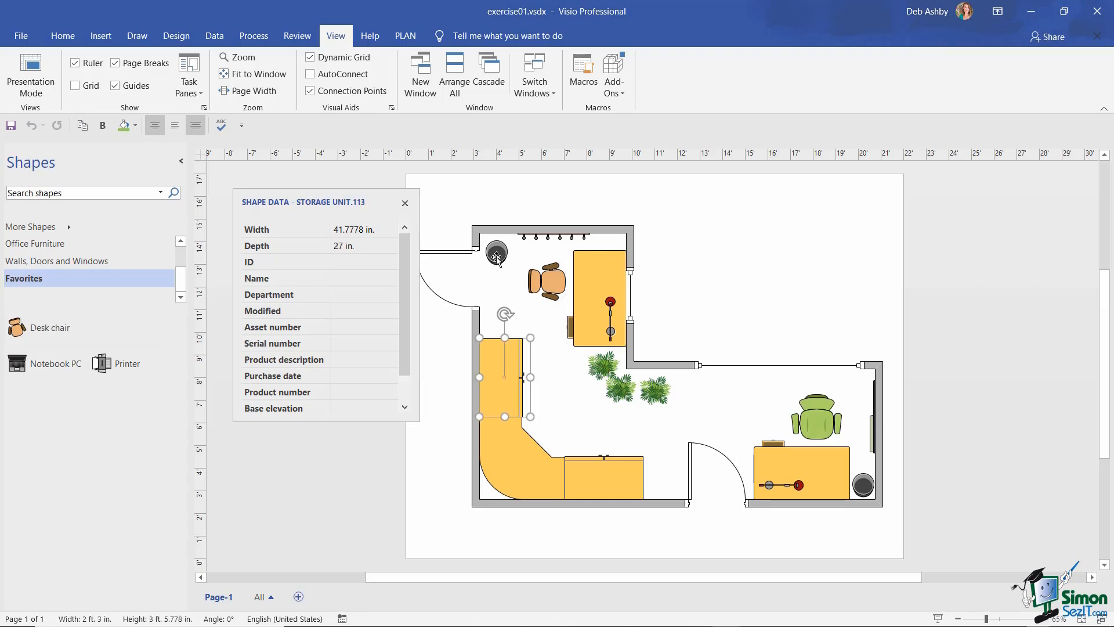
{"action": "left_click", "coordinate": [506, 465]}
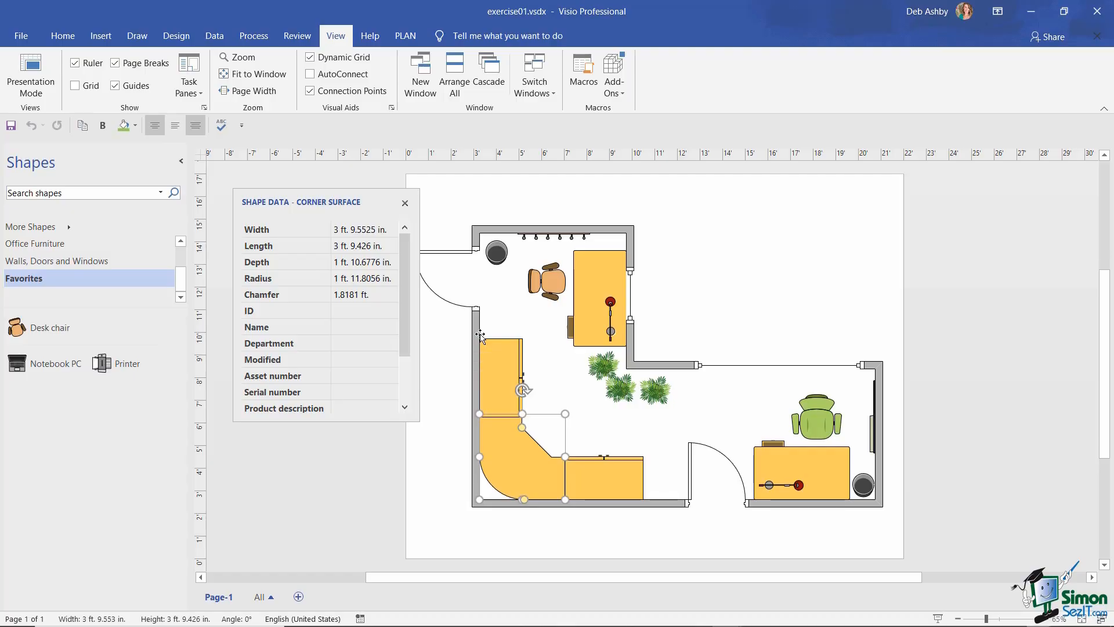
{"action": "left_click", "coordinate": [405, 204]}
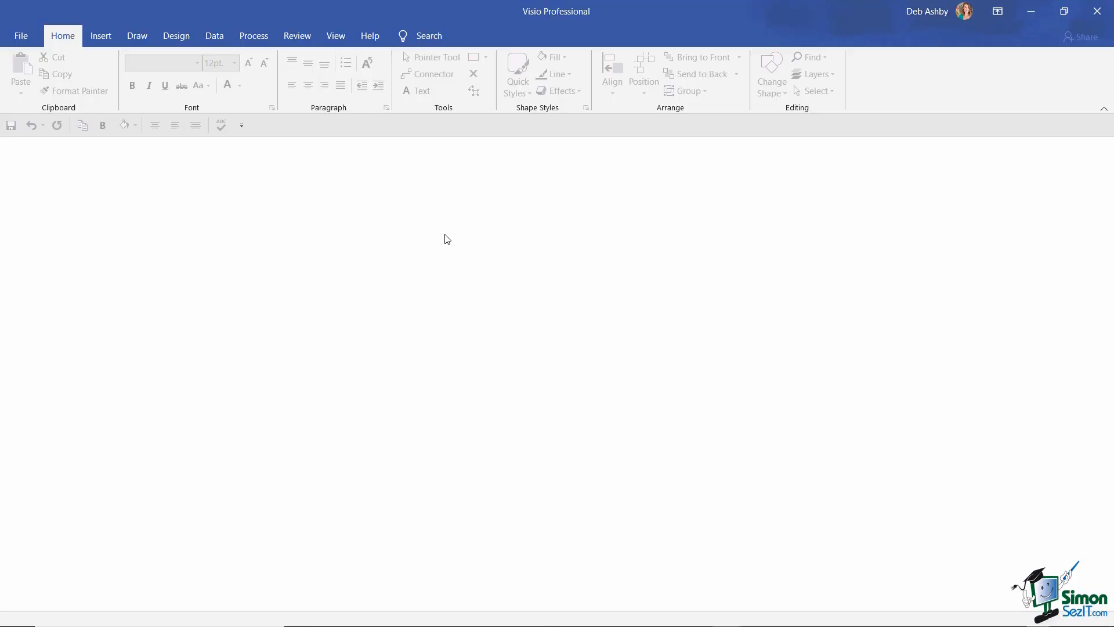
- Create a new blank drawing with Ctrl+N
{"action": "key", "text": "ctrl+n"}
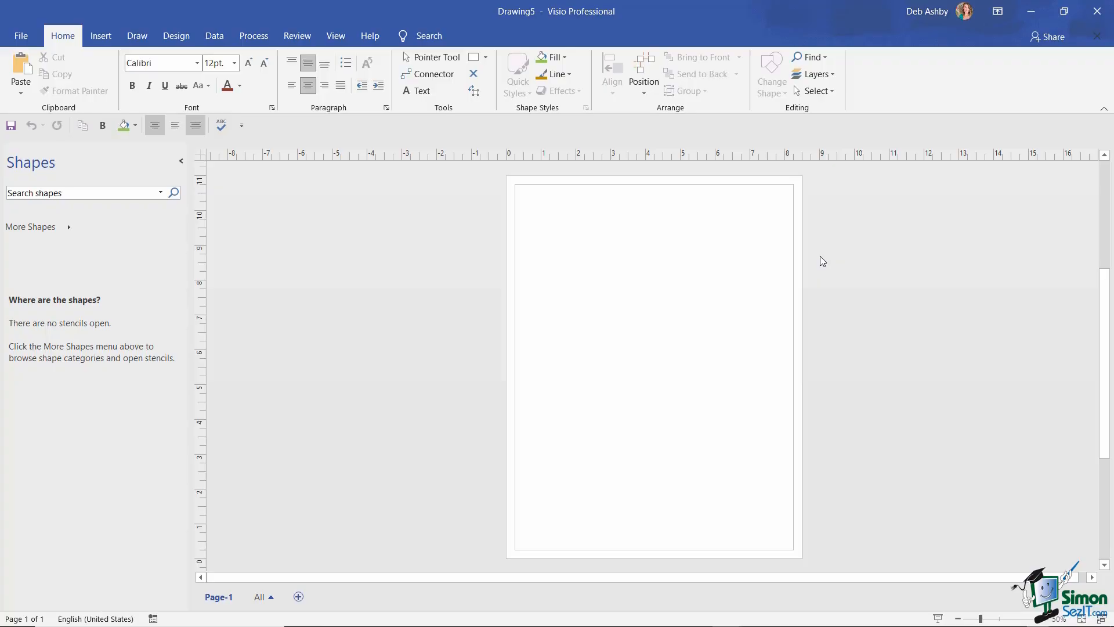
- Load the Basic Shapes stencil from More Shapes > General into the blank drawing
{"action": "left_click", "coordinate": [67, 228]}
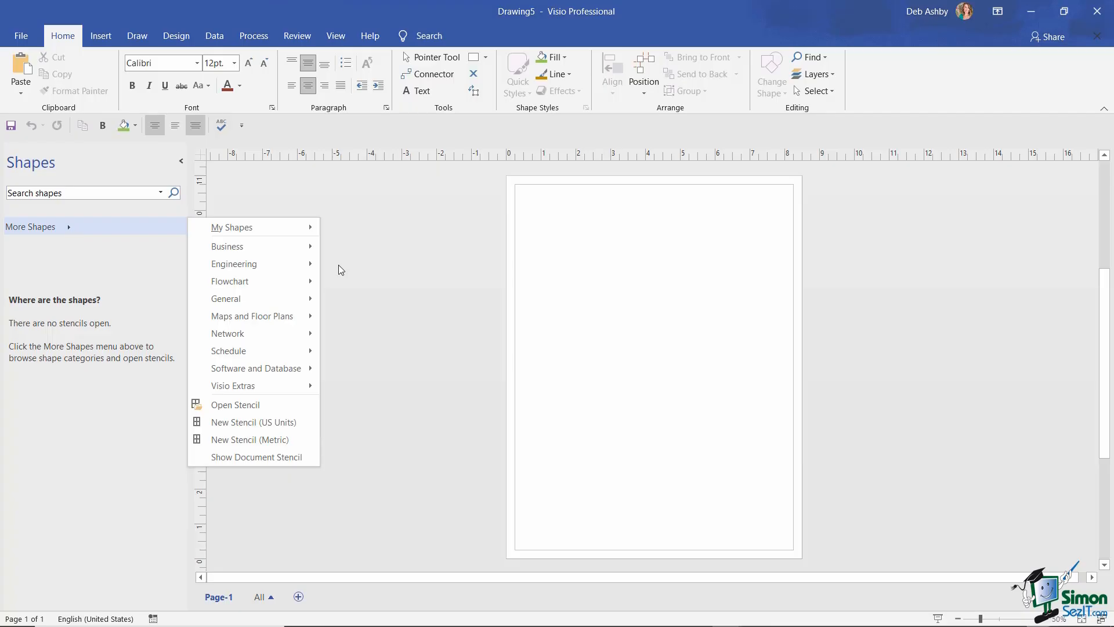
{"action": "mouse_move", "coordinate": [270, 298]}
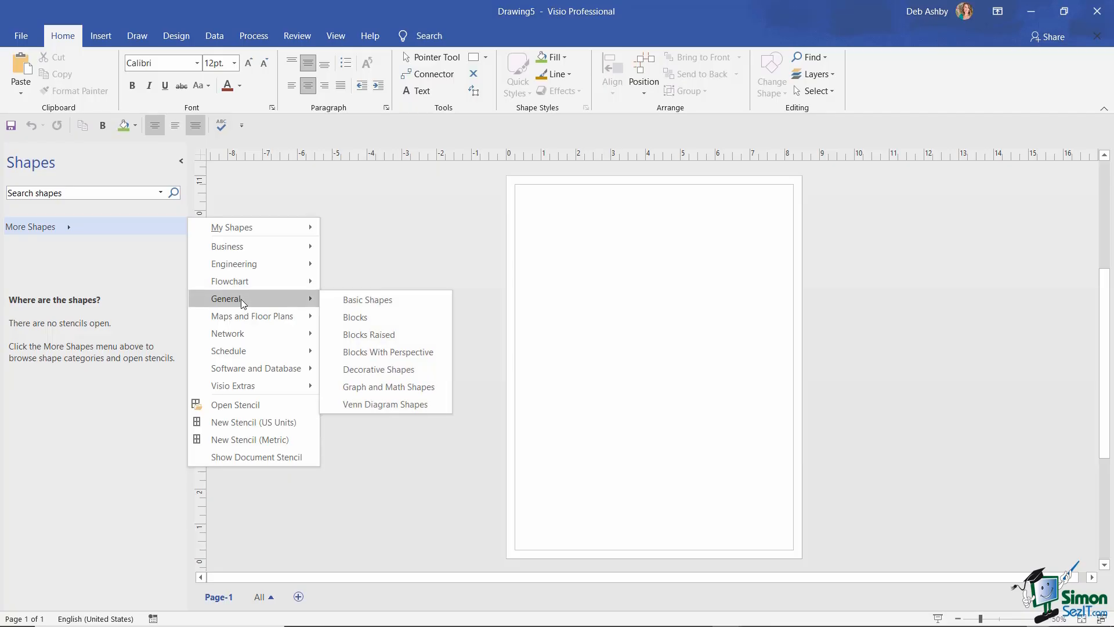
{"action": "left_click", "coordinate": [423, 300]}
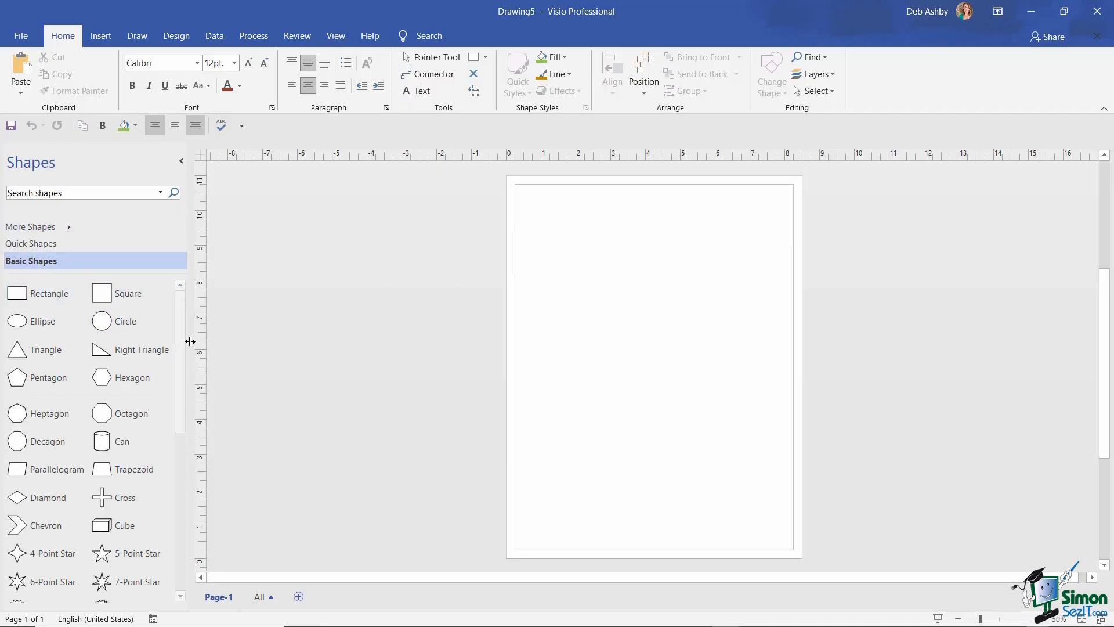
{"action": "mouse_move", "coordinate": [181, 315]}
{"action": "left_mouse_down"}
{"action": "mouse_move", "coordinate": [181, 340]}
{"action": "mouse_move", "coordinate": [185, 316]}
{"action": "left_mouse_up"}
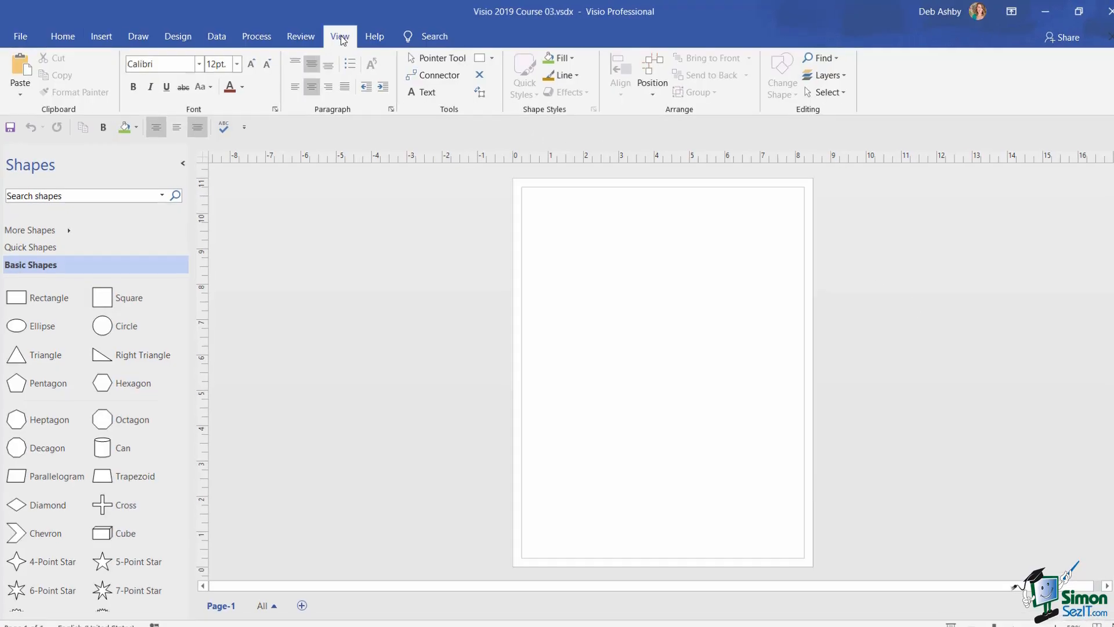
{"action": "left_click", "coordinate": [341, 38]}
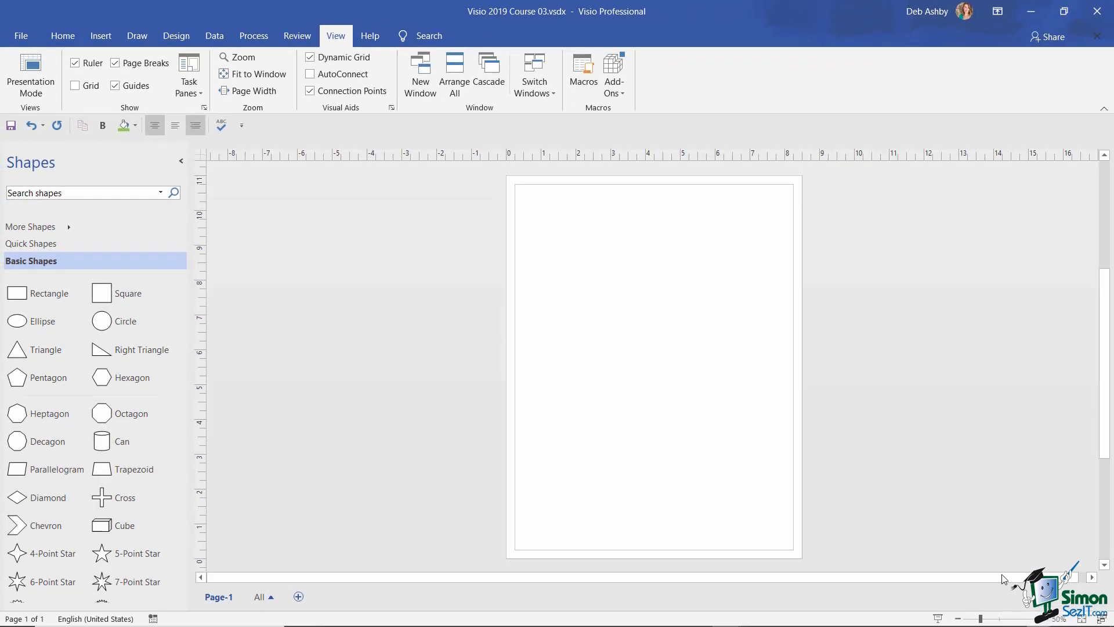
- Zoom the page to 100% and drop a circle and a square from Basic Shapes onto it
{"action": "left_click", "coordinate": [1041, 620]}
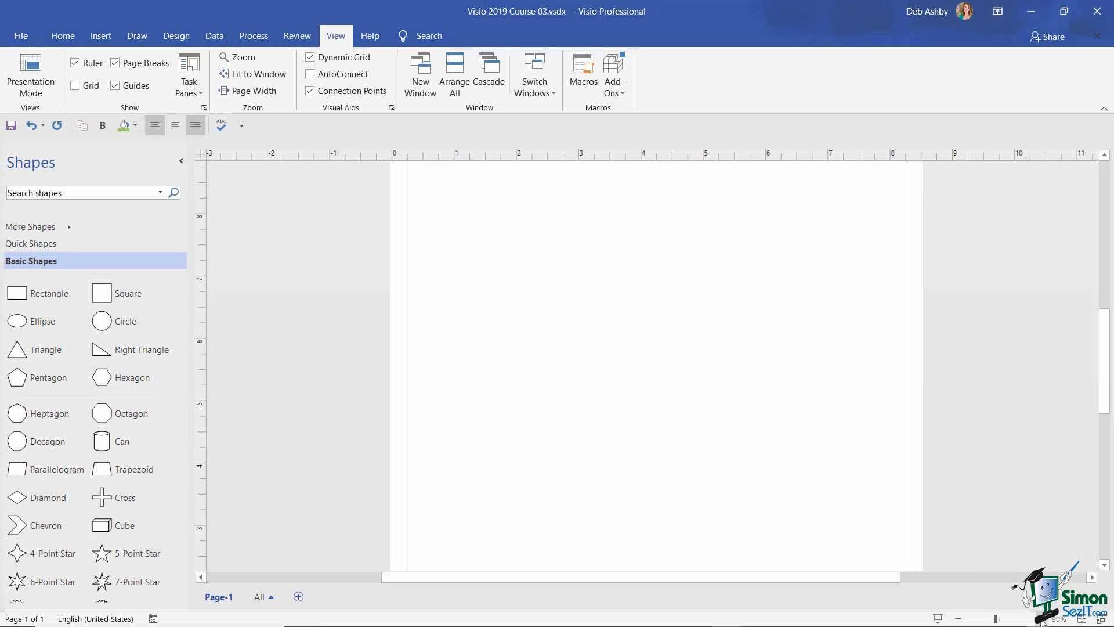
{"action": "left_click", "coordinate": [1041, 620]}
{"action": "scroll", "coordinate": [690, 381], "scroll_direction": "up", "scroll_amount": 3}
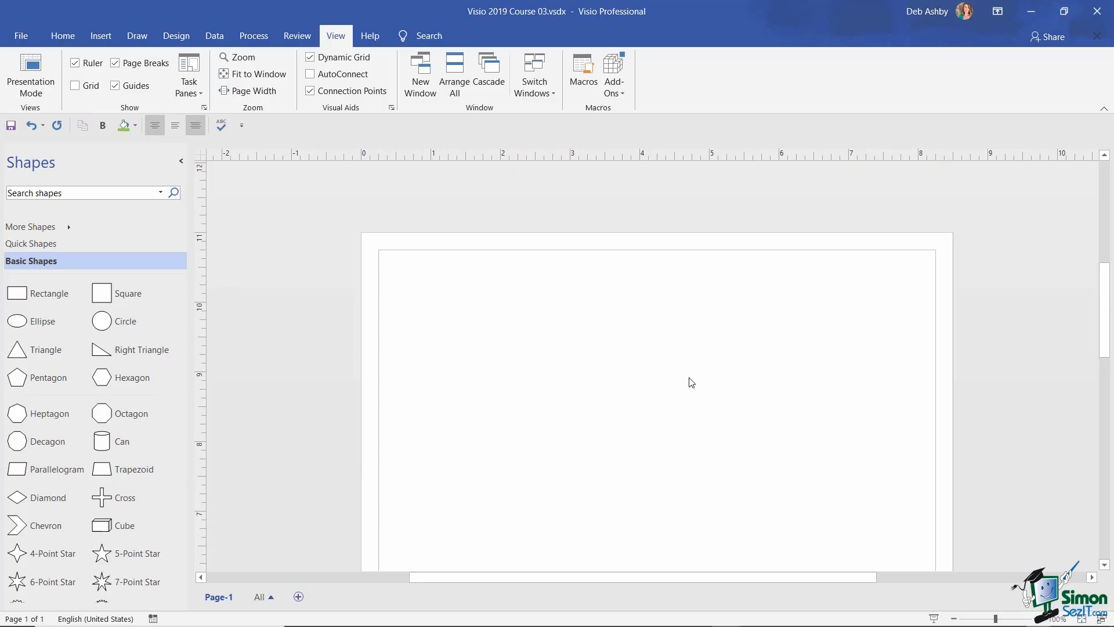
{"action": "scroll", "coordinate": [691, 381], "scroll_direction": "down", "scroll_amount": 2}
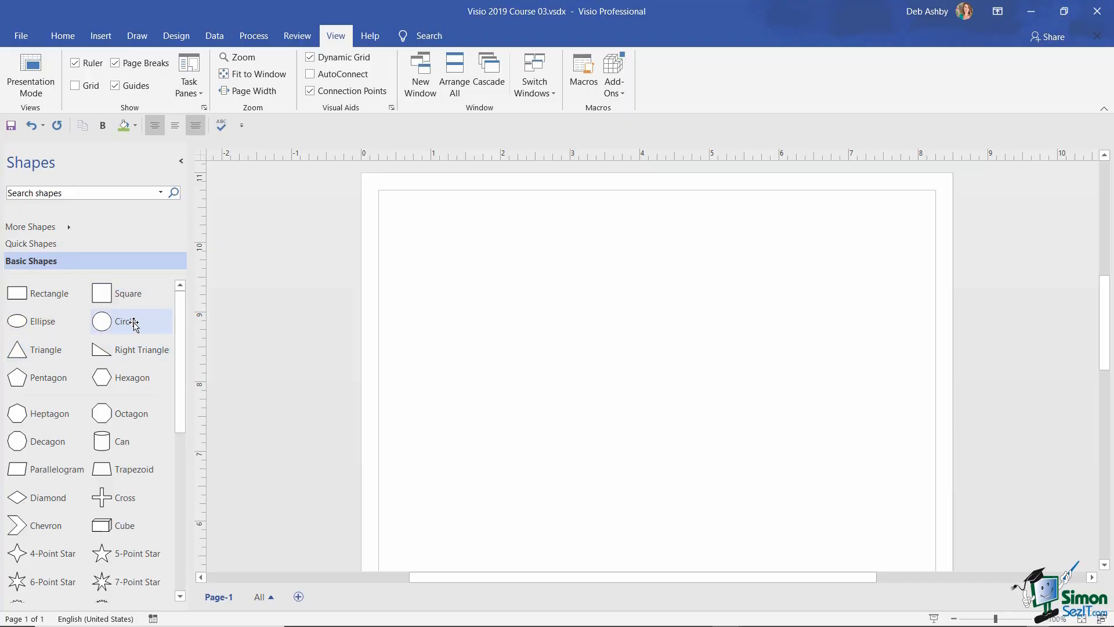
{"action": "mouse_move", "coordinate": [133, 323]}
{"action": "left_mouse_down"}
{"action": "mouse_move", "coordinate": [400, 351]}
{"action": "mouse_move", "coordinate": [672, 276]}
{"action": "left_mouse_up"}
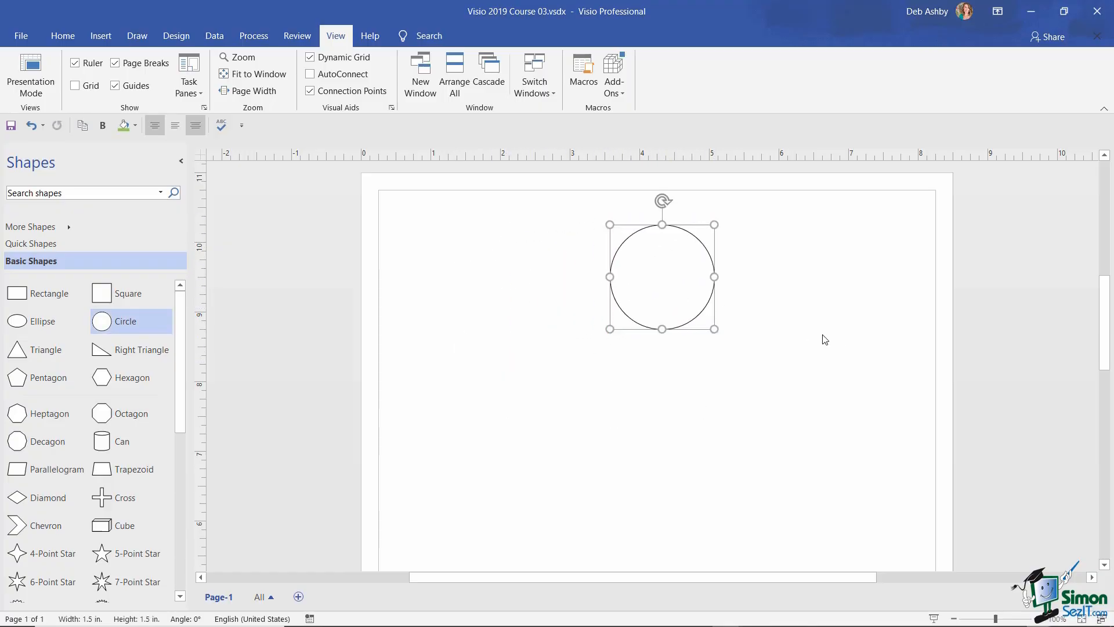
{"action": "left_click_drag", "start_coordinate": [116, 297], "coordinate": [511, 411]}
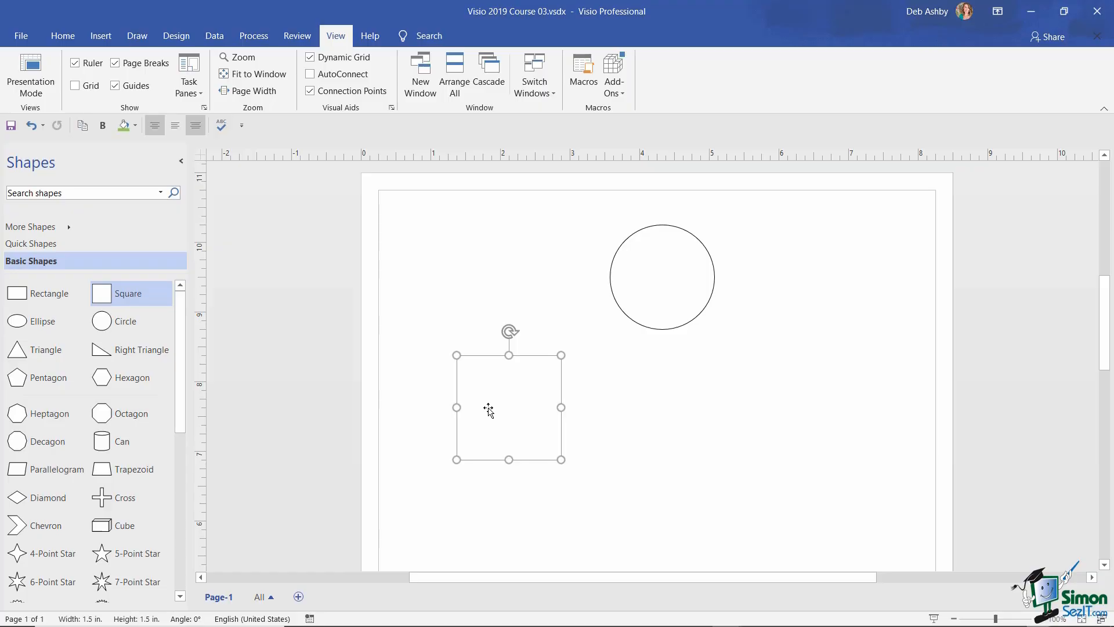
{"action": "left_click_drag", "start_coordinate": [486, 406], "coordinate": [637, 425]}
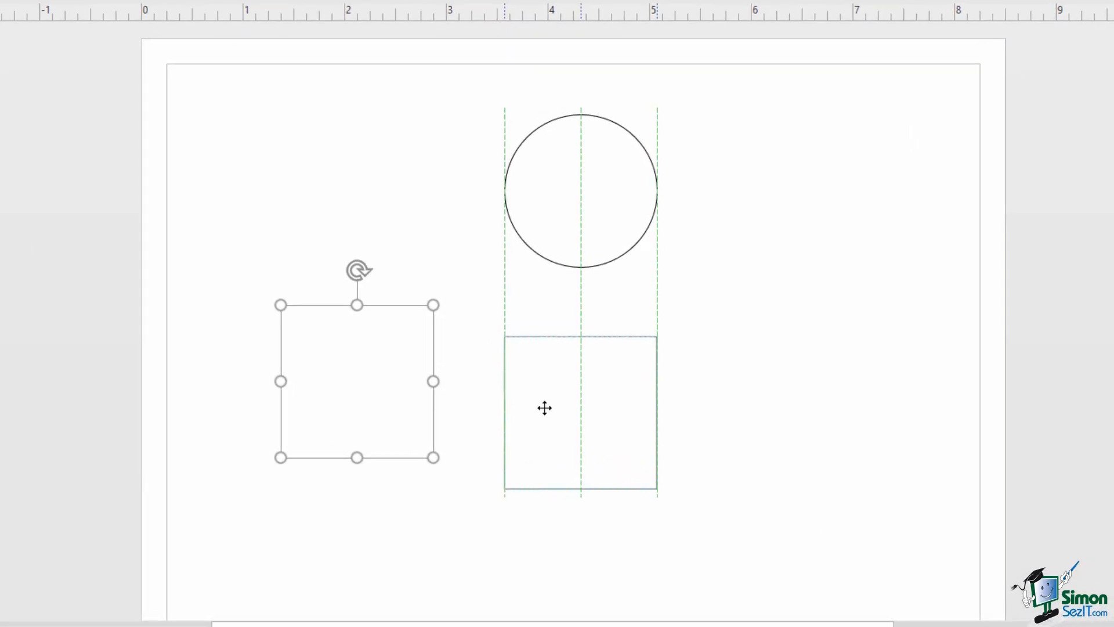
{"action": "left_click_drag", "start_coordinate": [544, 408], "coordinate": [545, 400]}
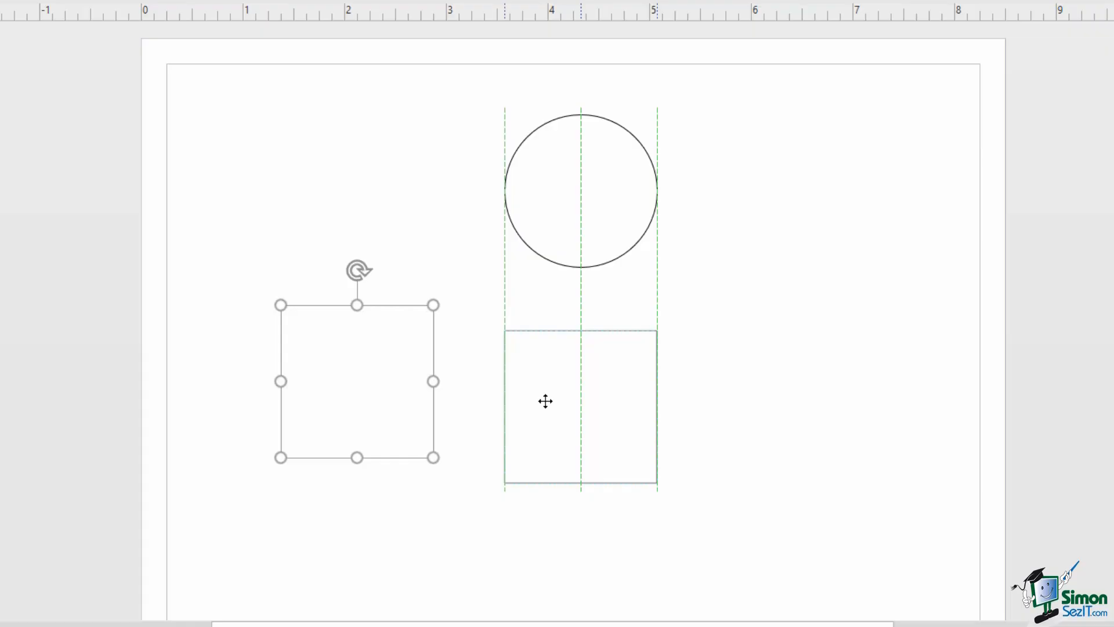
{"action": "left_click_drag", "start_coordinate": [546, 401], "coordinate": [545, 401]}
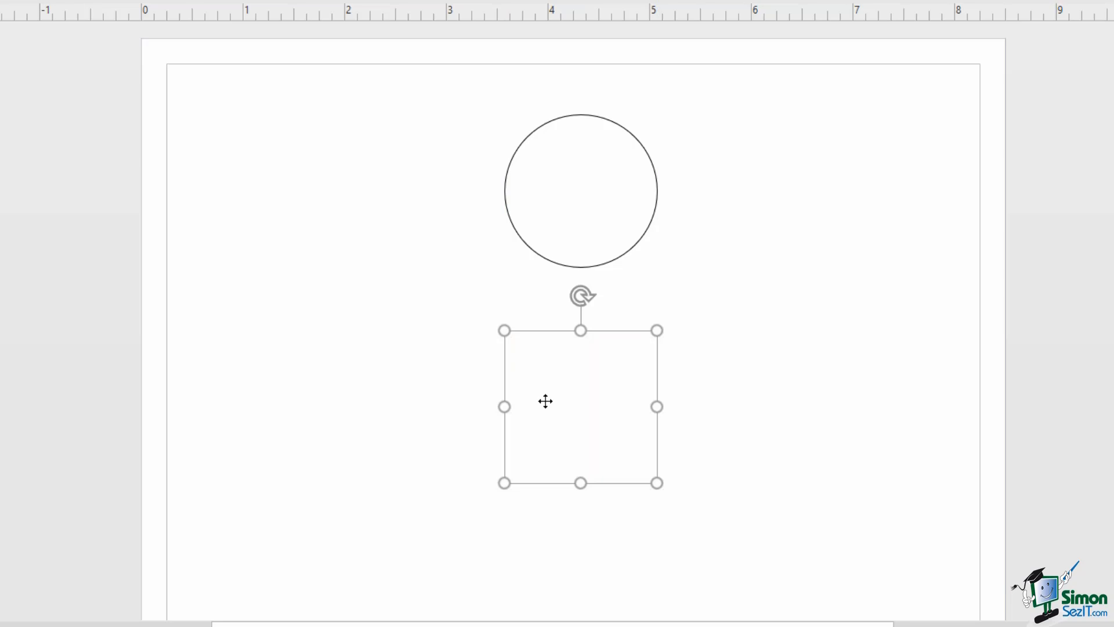
{"action": "left_click_drag", "start_coordinate": [555, 404], "coordinate": [261, 377]}
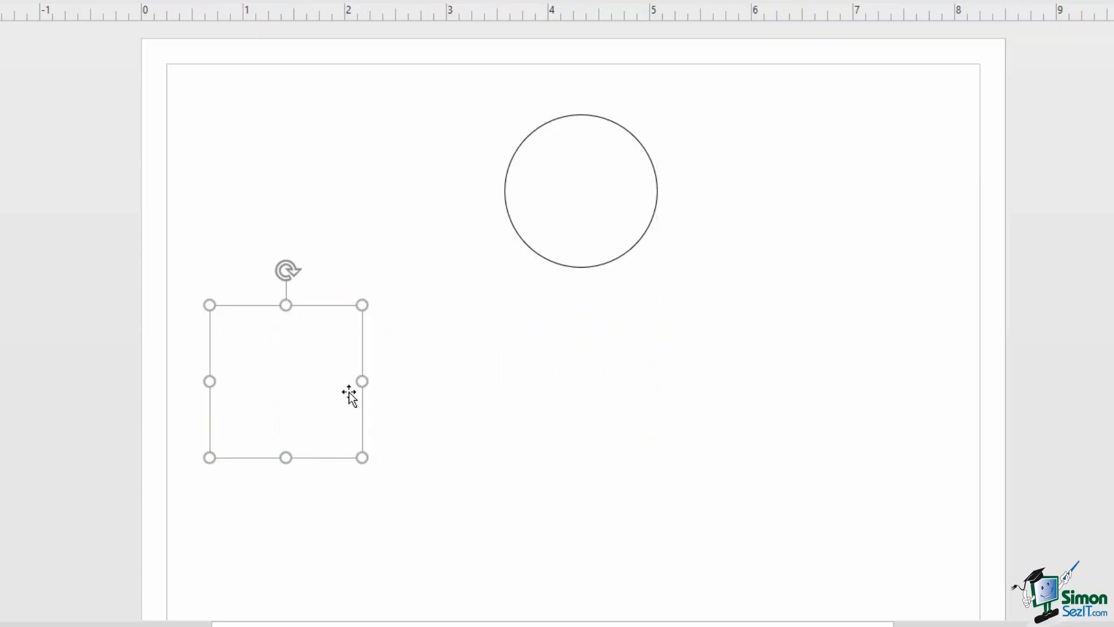
- Enlarge the circle and rearrange both shapes until the square is centred above the circle
{"action": "left_click", "coordinate": [564, 240]}
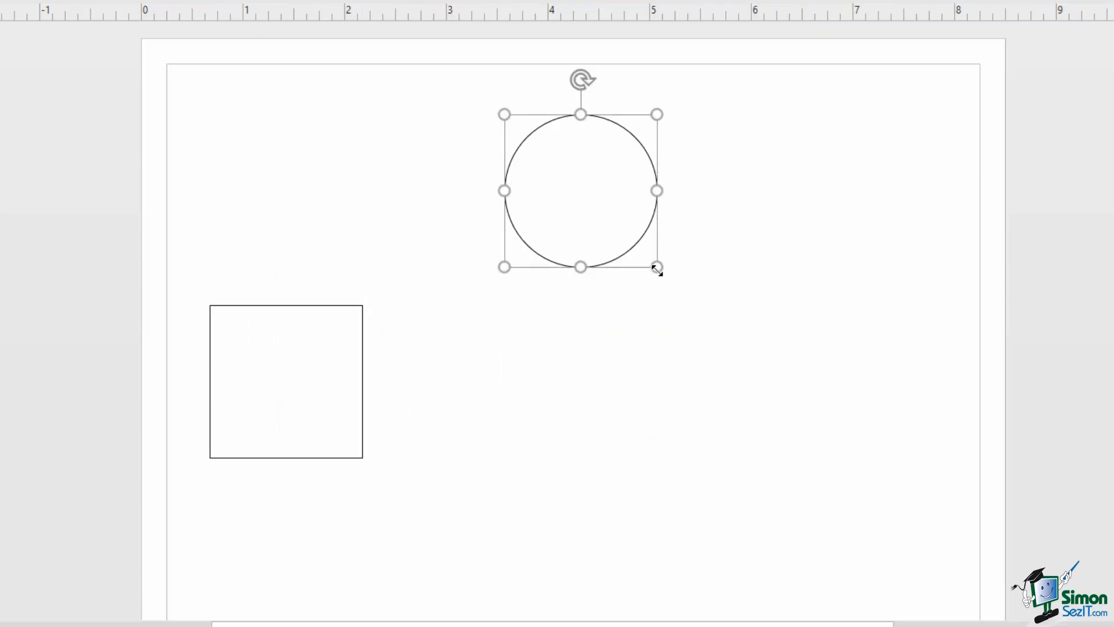
{"action": "left_click_drag", "start_coordinate": [656, 267], "coordinate": [738, 327]}
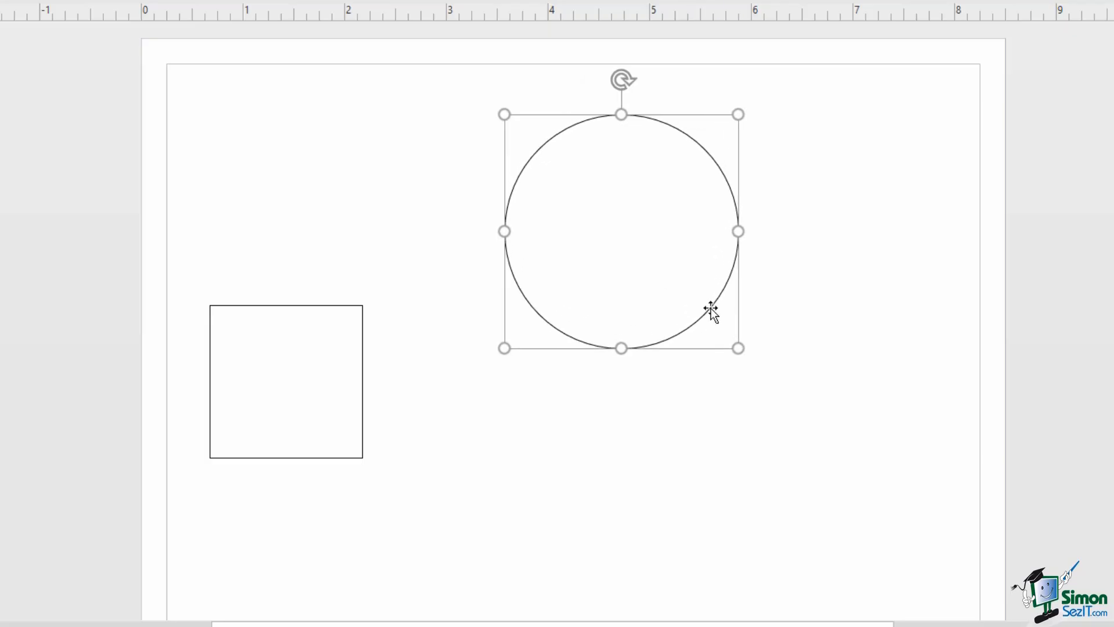
{"action": "left_click_drag", "start_coordinate": [649, 252], "coordinate": [594, 228]}
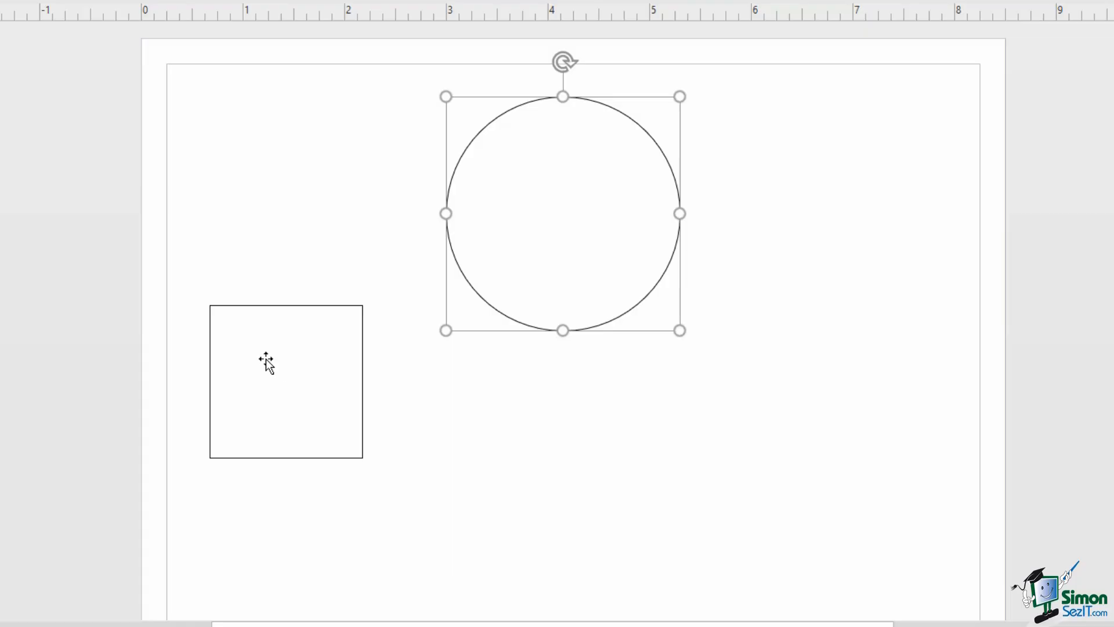
{"action": "left_click_drag", "start_coordinate": [261, 363], "coordinate": [493, 431]}
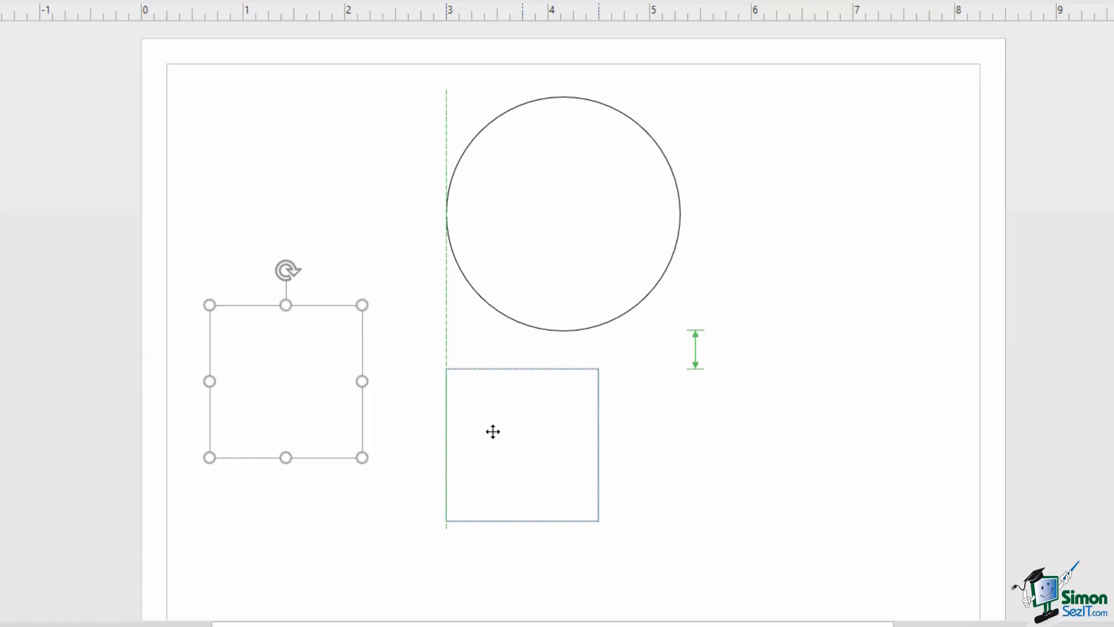
{"action": "left_click_drag", "start_coordinate": [493, 431], "coordinate": [573, 431]}
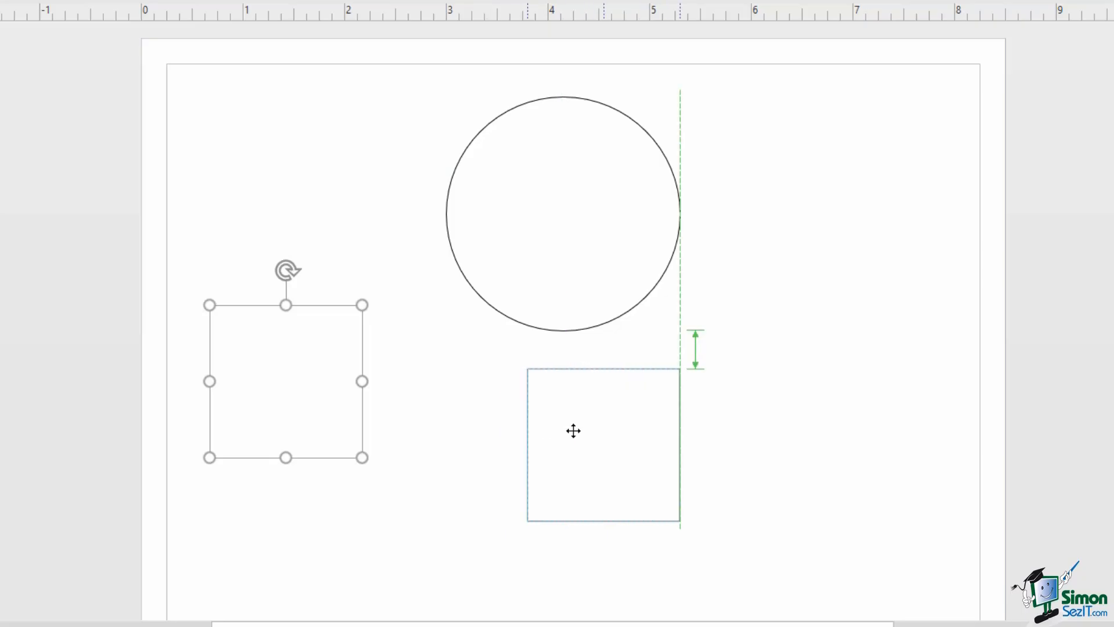
{"action": "left_click_drag", "start_coordinate": [573, 431], "coordinate": [822, 254]}
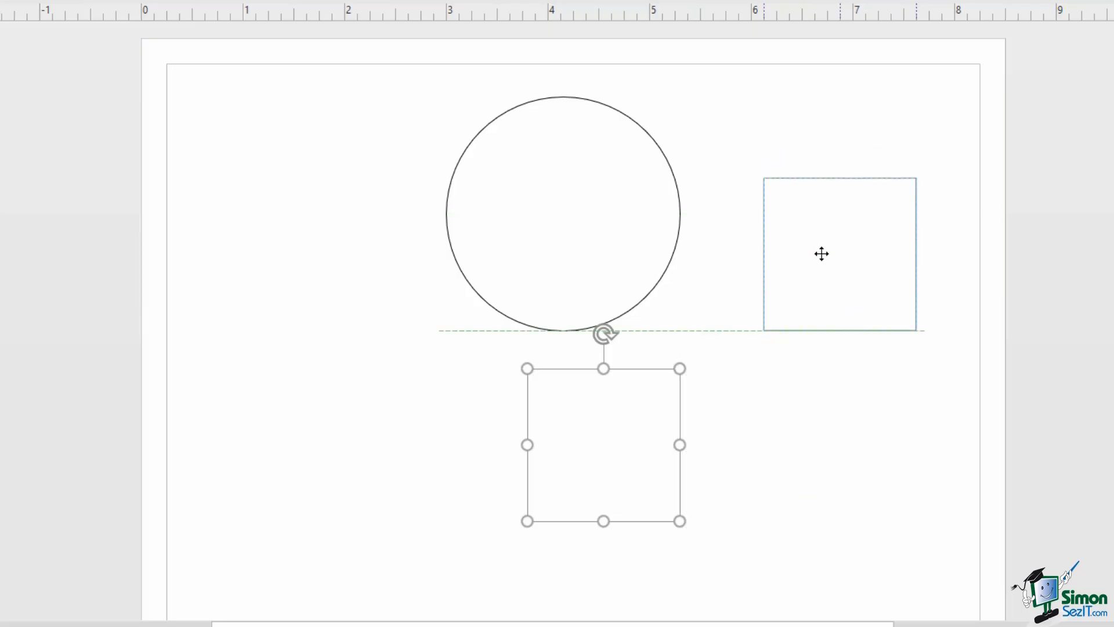
{"action": "left_click_drag", "start_coordinate": [821, 253], "coordinate": [821, 230]}
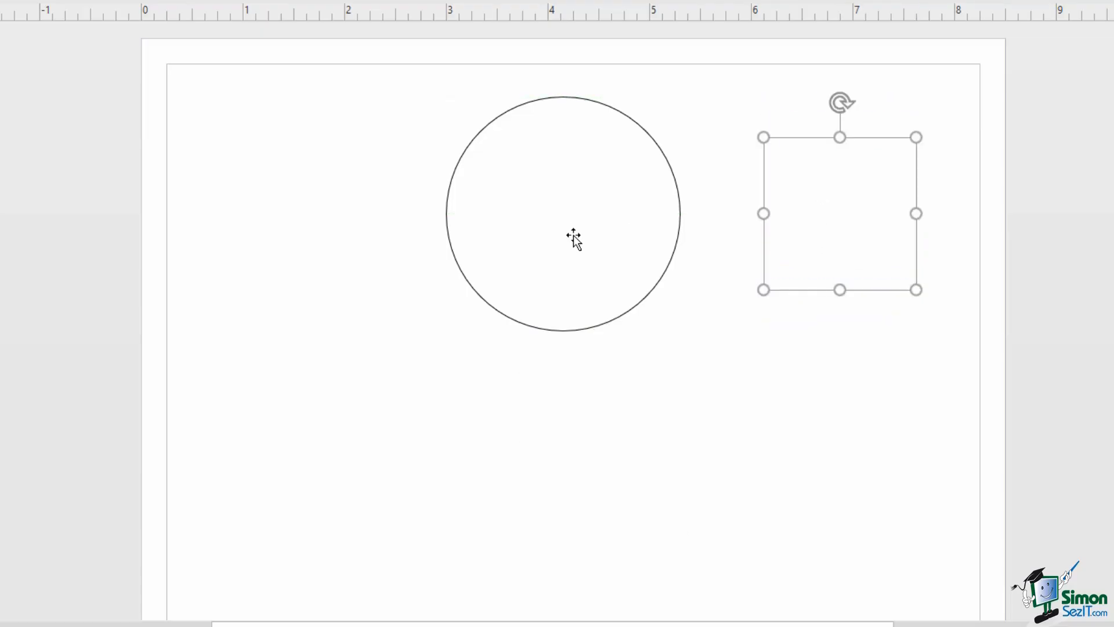
{"action": "left_click", "coordinate": [548, 208]}
{"action": "left_click_drag", "start_coordinate": [556, 214], "coordinate": [563, 482]}
{"action": "left_click_drag", "start_coordinate": [848, 209], "coordinate": [580, 200]}
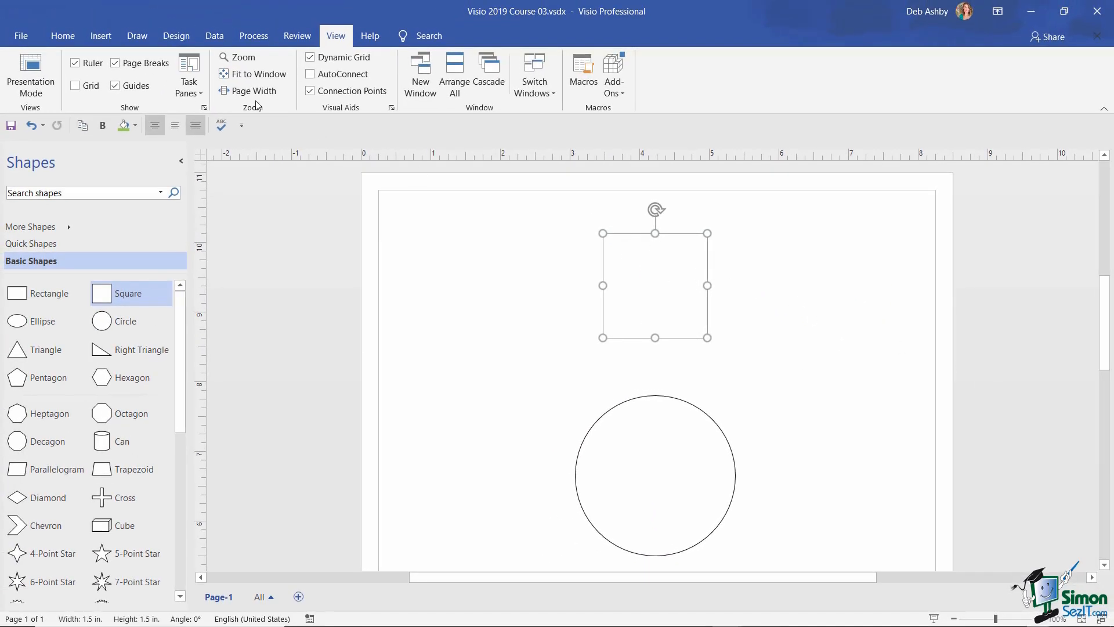
- In Home > Position > Spacing Options, change the shape spacing from 0.375 in. to 1 in
{"action": "left_click", "coordinate": [26, 15]}
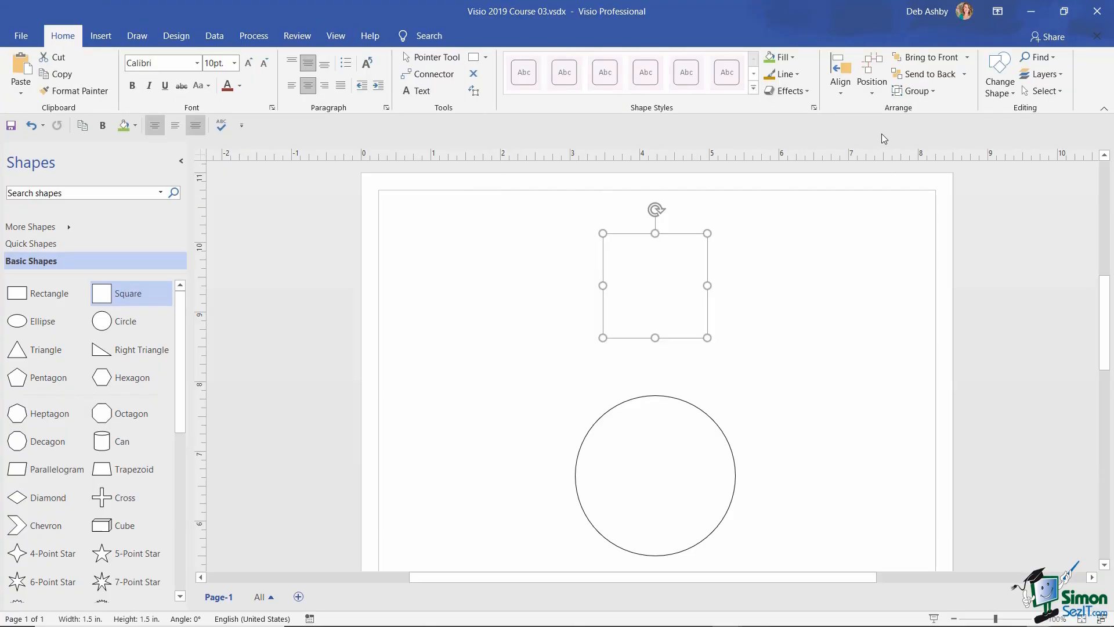
{"action": "left_click", "coordinate": [872, 94]}
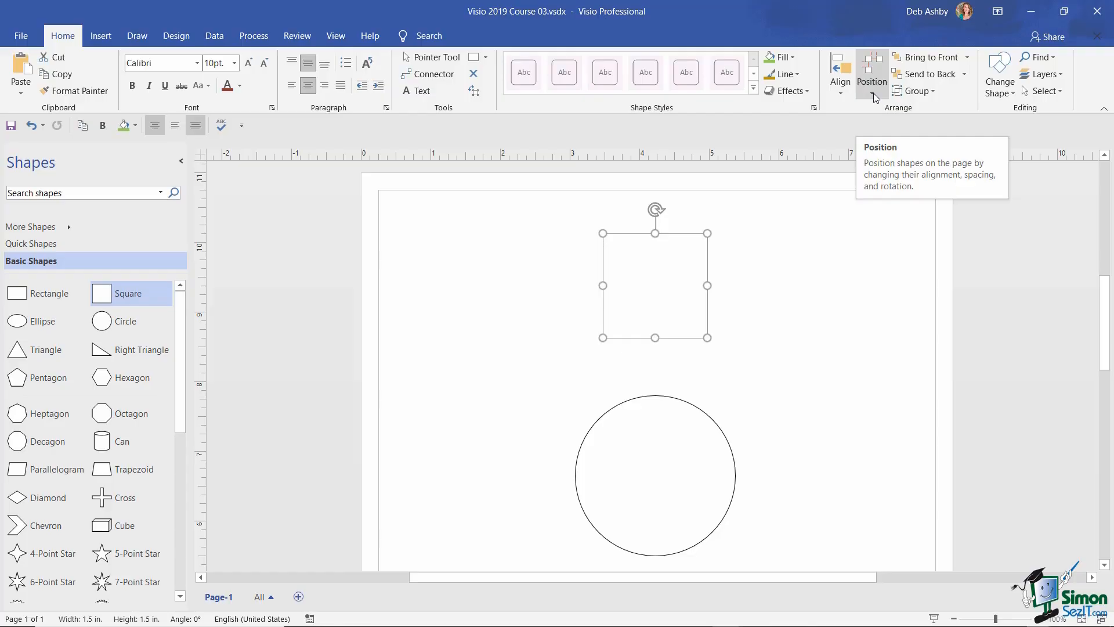
{"action": "left_click", "coordinate": [872, 93]}
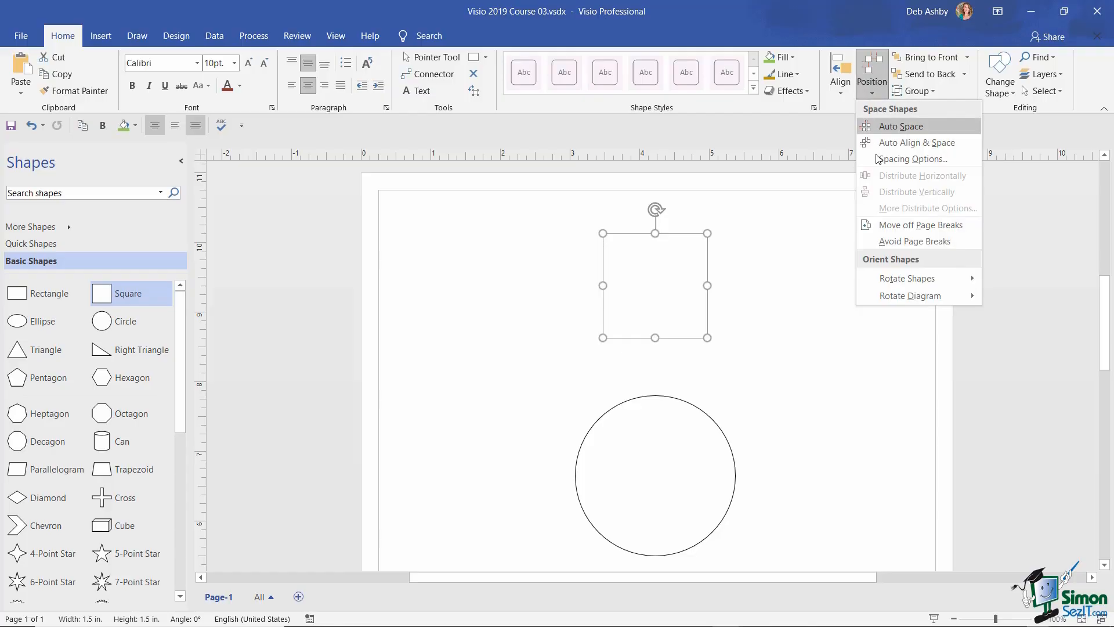
{"action": "left_click", "coordinate": [908, 161]}
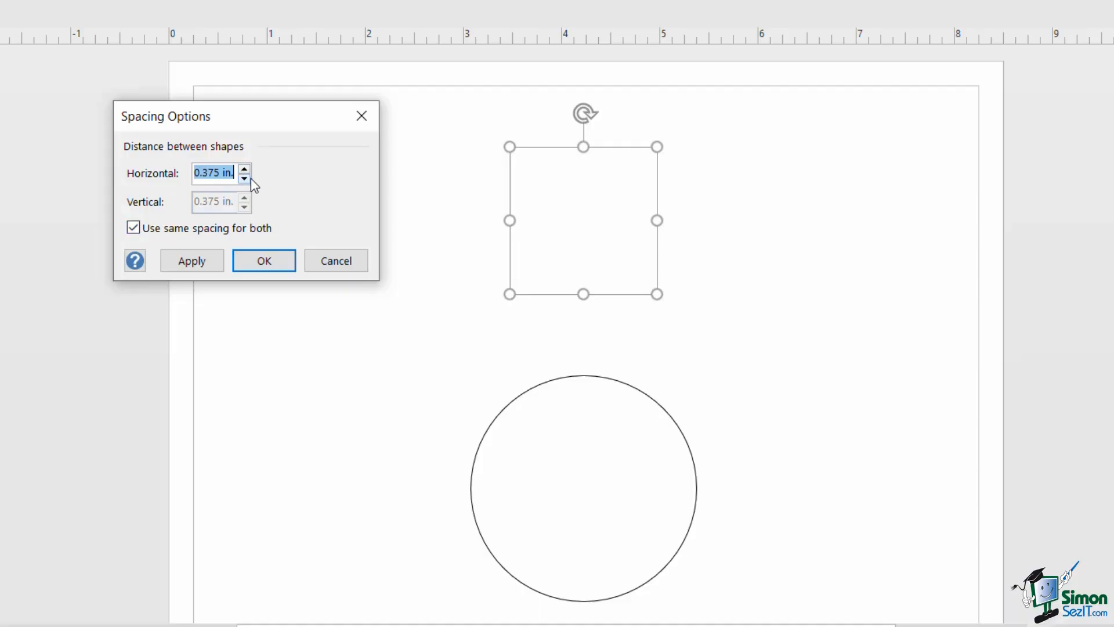
{"action": "type", "text": "1"}
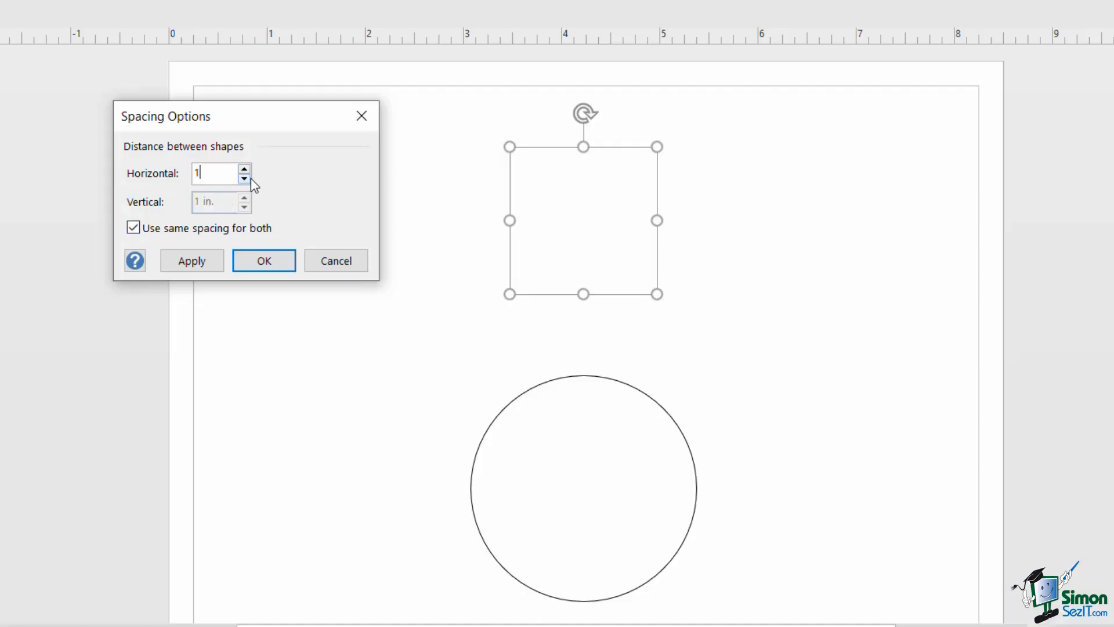
{"action": "left_click", "coordinate": [204, 264]}
{"action": "left_click", "coordinate": [237, 268]}
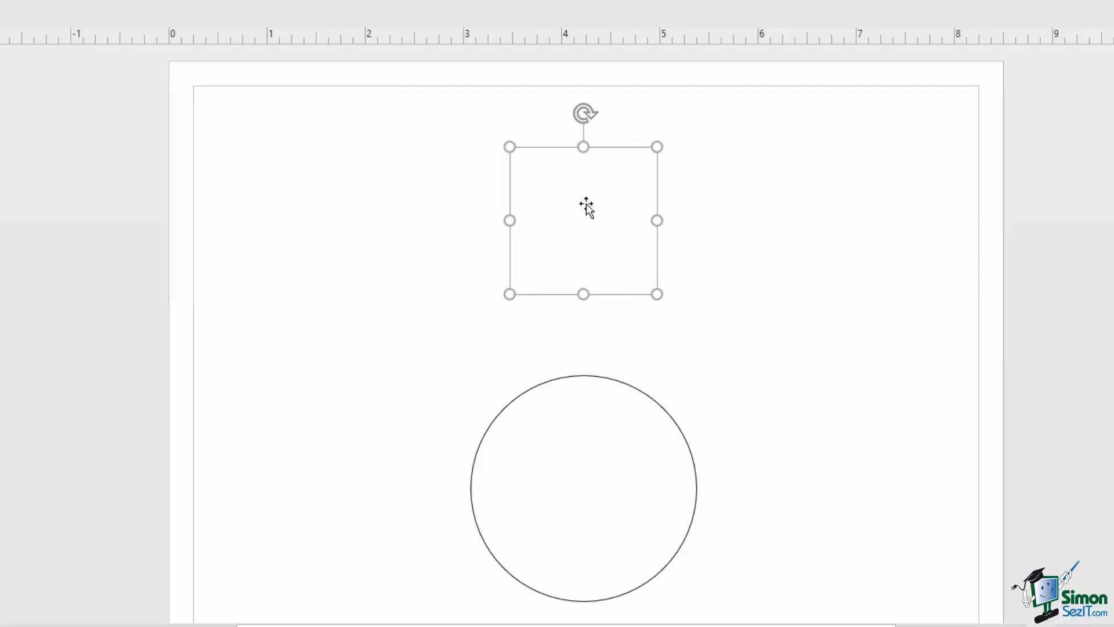
- Nudge the square down, then drag the circle up level with it on its left using alignment guides
{"action": "left_click_drag", "start_coordinate": [589, 206], "coordinate": [588, 244]}
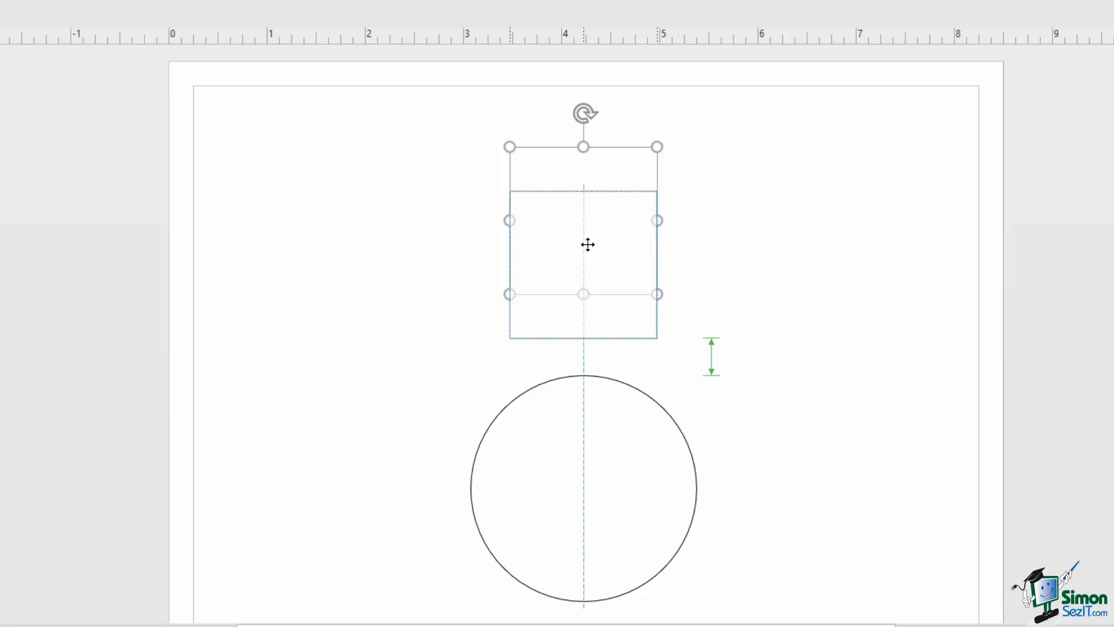
{"action": "left_click_drag", "start_coordinate": [588, 245], "coordinate": [588, 244]}
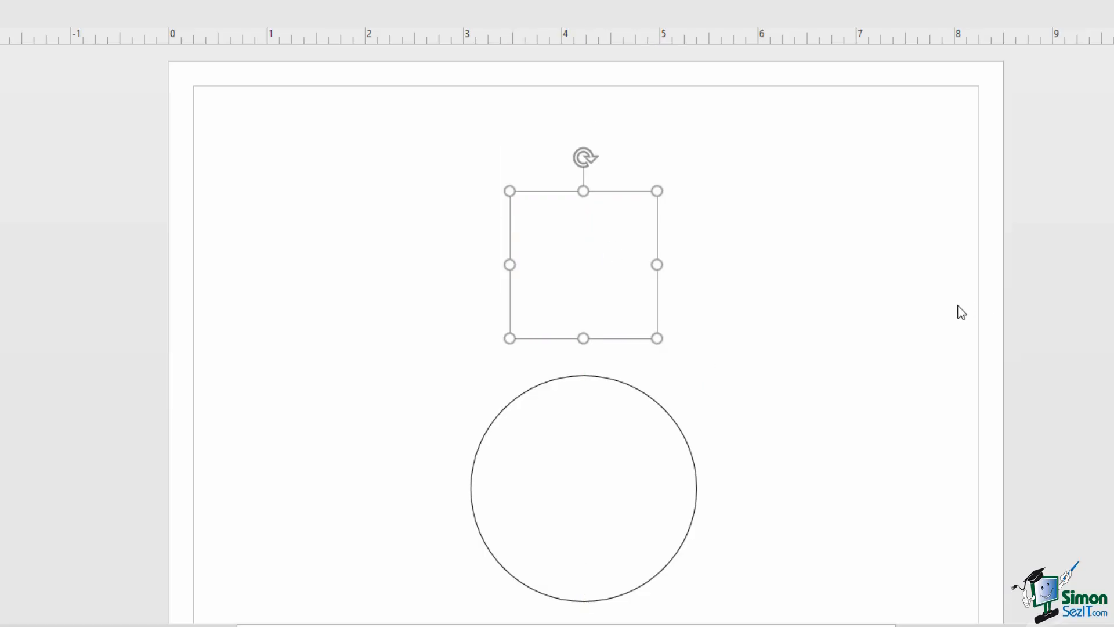
{"action": "left_click_drag", "start_coordinate": [566, 485], "coordinate": [360, 272]}
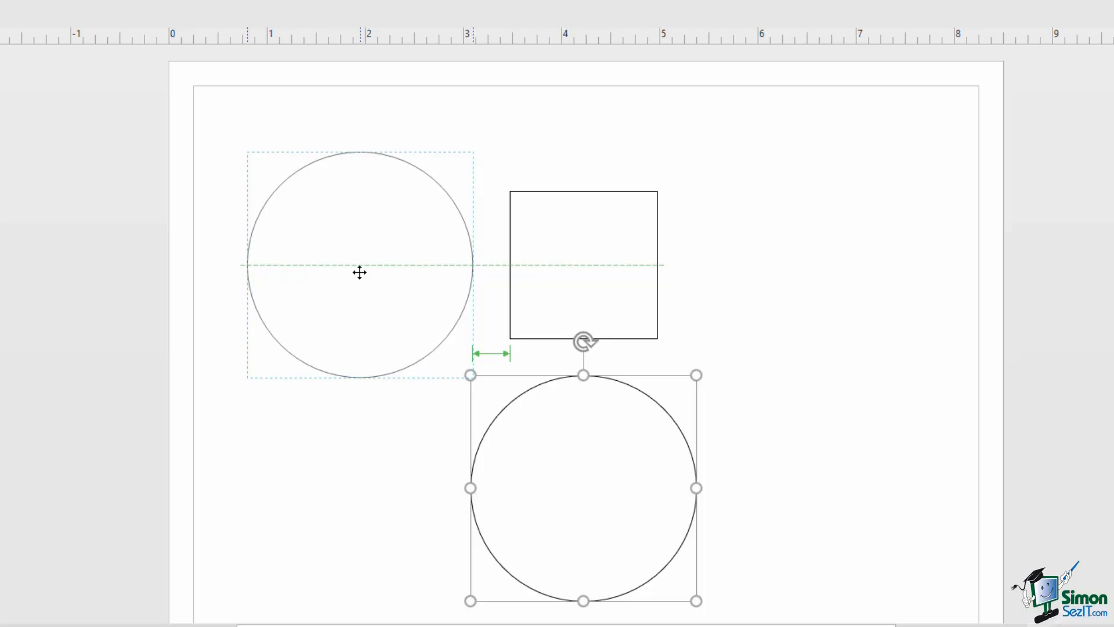
{"action": "left_click_drag", "start_coordinate": [359, 272], "coordinate": [361, 271]}
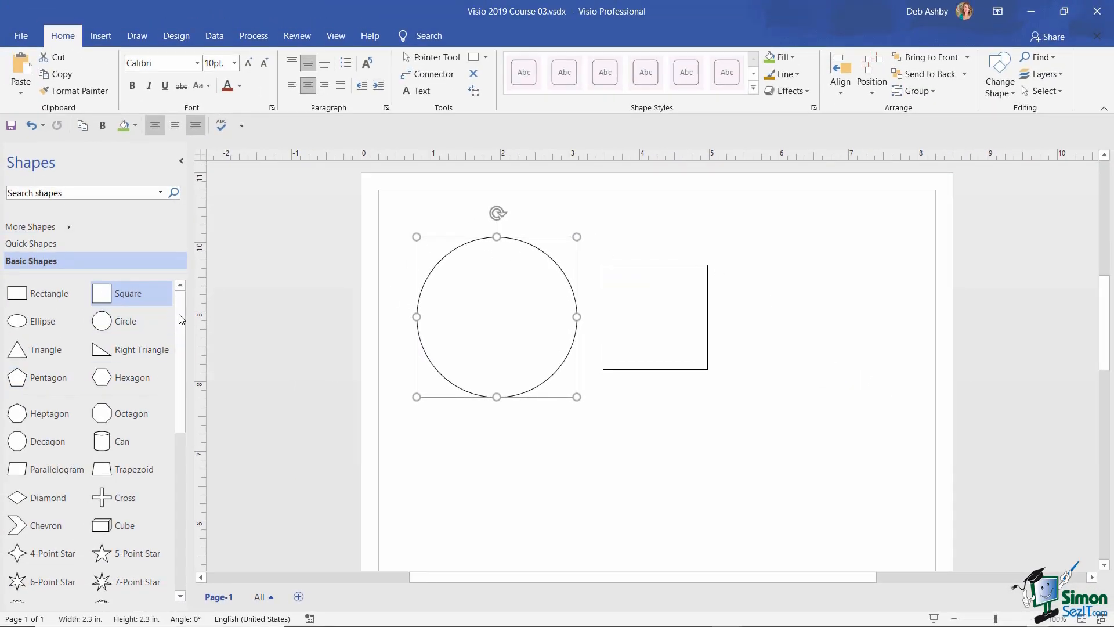
- Scroll Basic Shapes and drop an Octagon on Page-1 to the right of the square
{"action": "left_click_drag", "start_coordinate": [179, 316], "coordinate": [185, 348]}
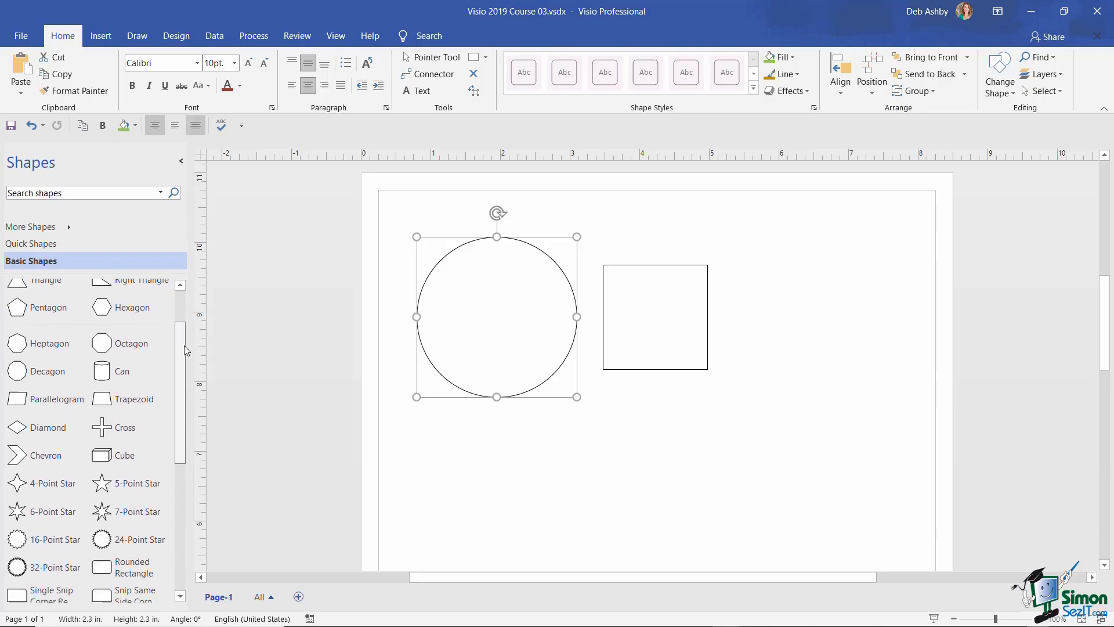
{"action": "left_click_drag", "start_coordinate": [110, 345], "coordinate": [781, 331]}
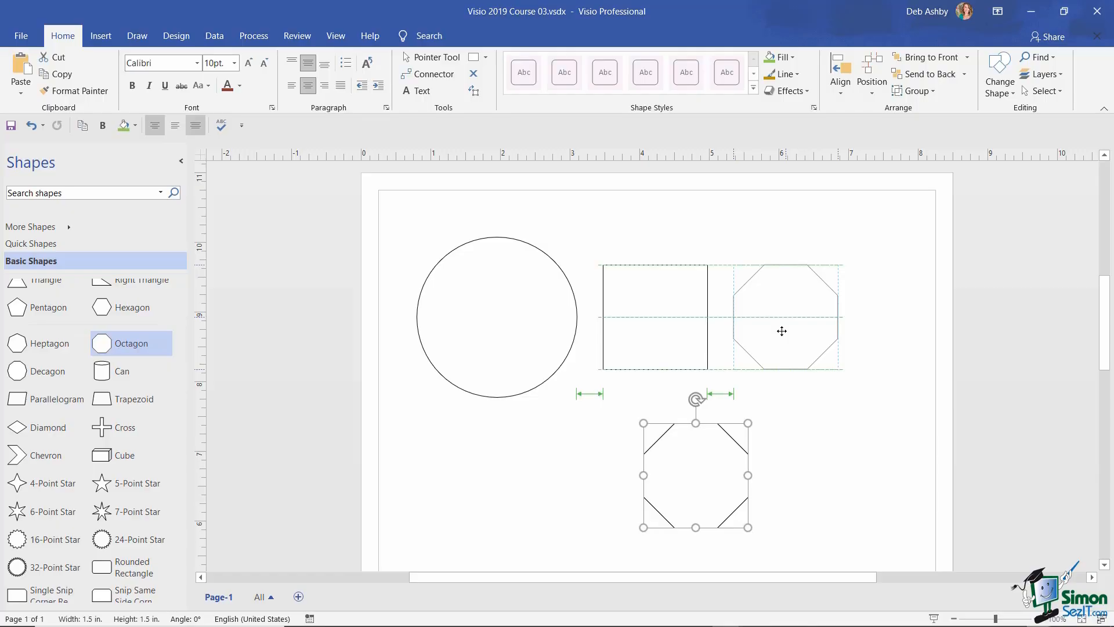
{"action": "left_click_drag", "start_coordinate": [781, 331], "coordinate": [782, 331]}
{"action": "left_click_drag", "start_coordinate": [781, 330], "coordinate": [781, 331]}
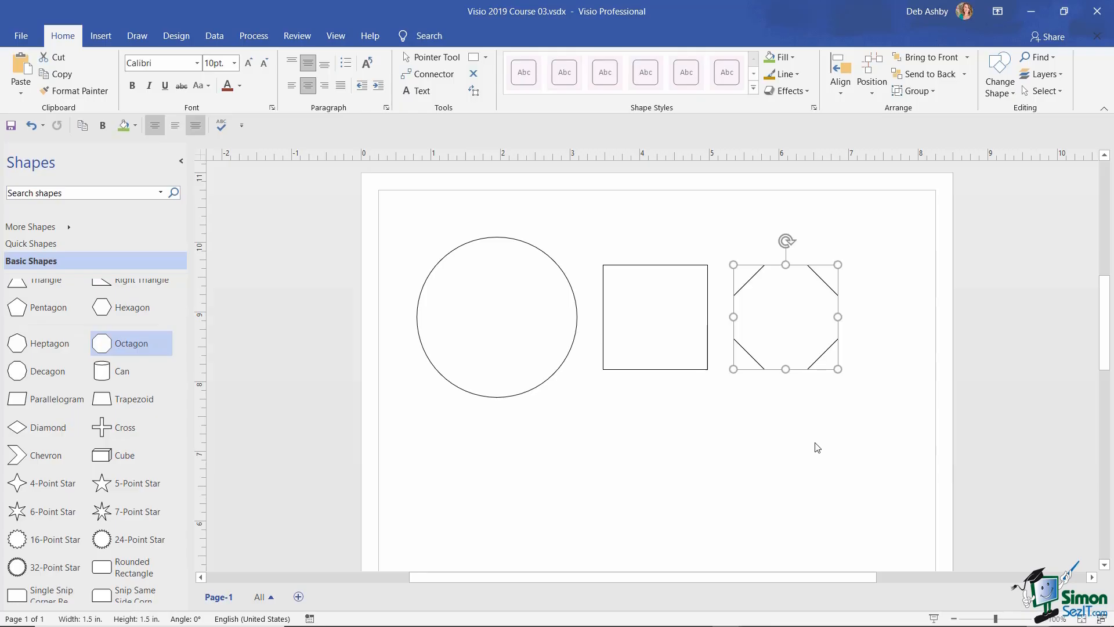
- Enlarge the octagon to 2.3 inches and move it back into the row
{"action": "left_click_drag", "start_coordinate": [784, 319], "coordinate": [753, 460]}
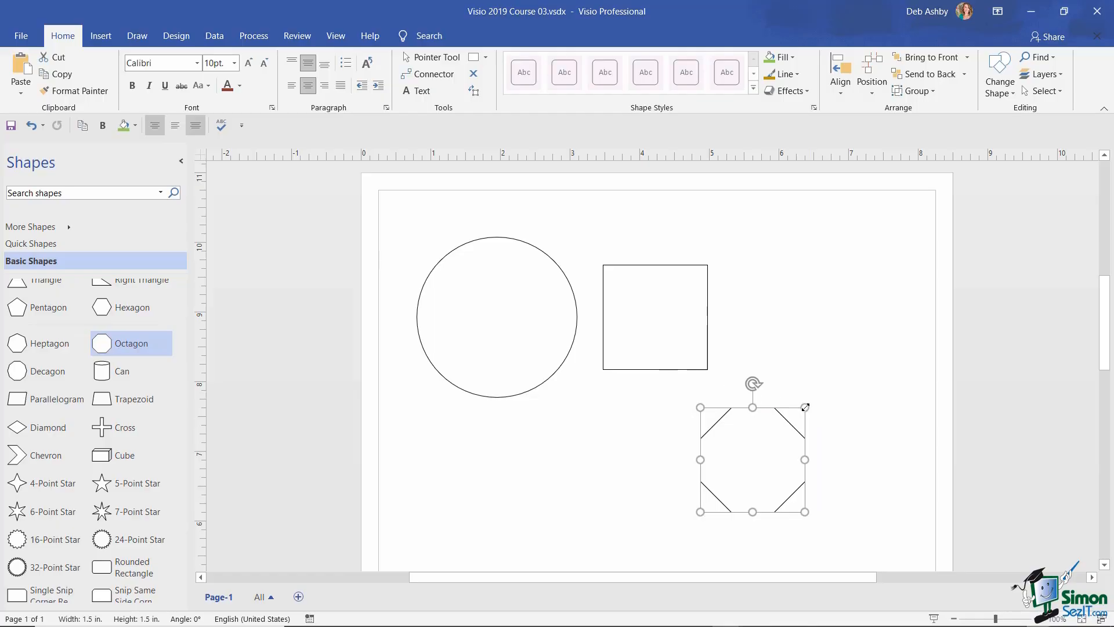
{"action": "left_click_drag", "start_coordinate": [805, 407], "coordinate": [863, 368]}
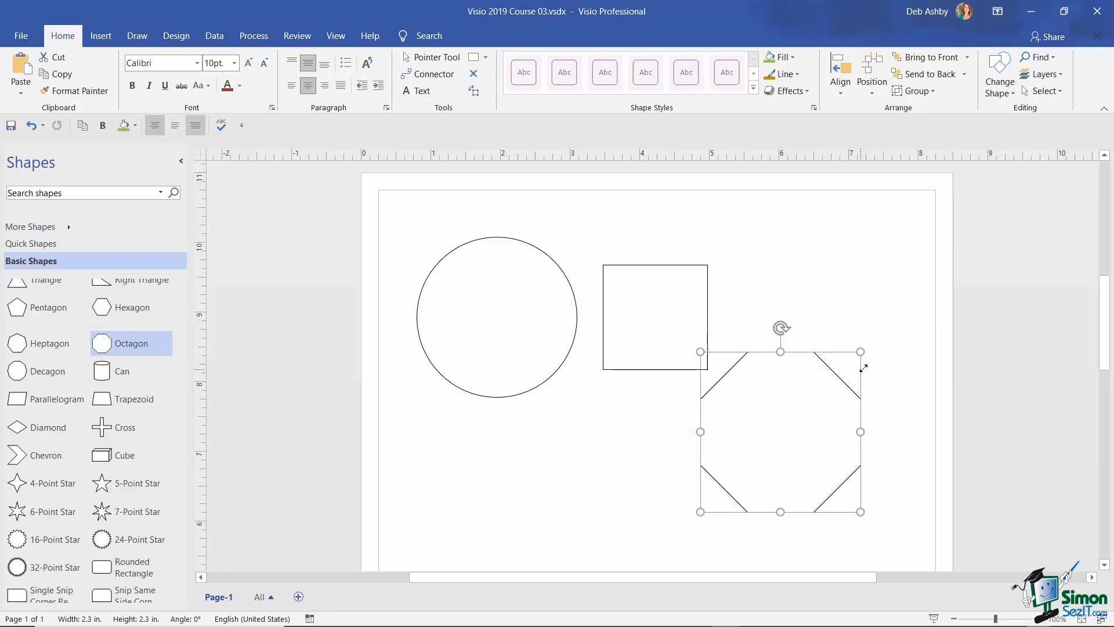
{"action": "left_click_drag", "start_coordinate": [766, 458], "coordinate": [805, 356]}
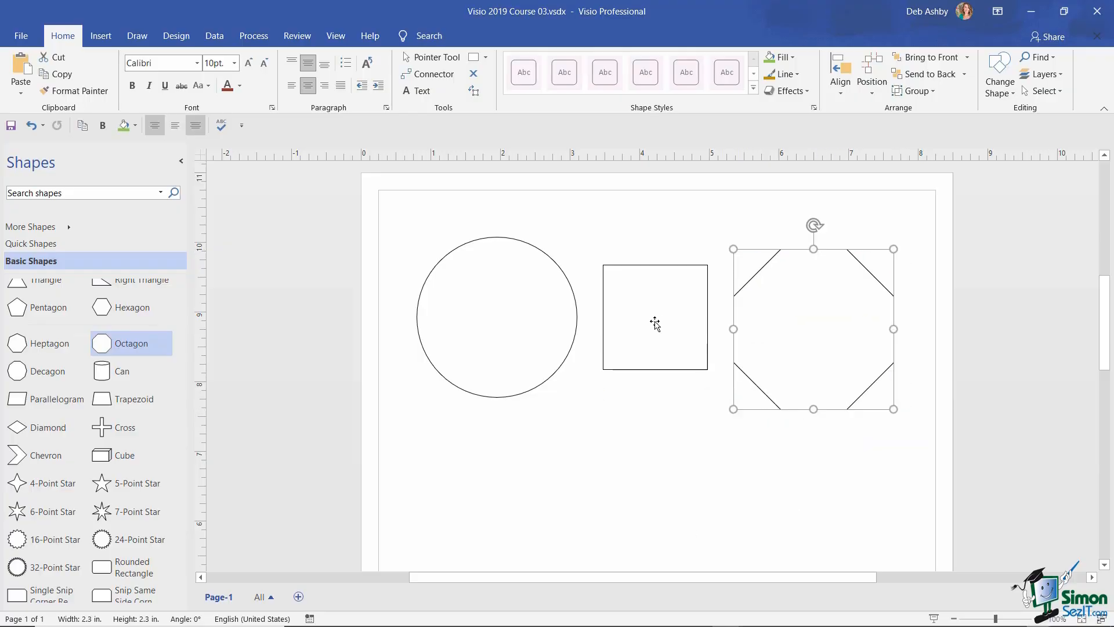
- Enlarge the square to 2.3 inches, then align the circle, square and octagon evenly in one row
{"action": "left_click_drag", "start_coordinate": [654, 324], "coordinate": [594, 467]}
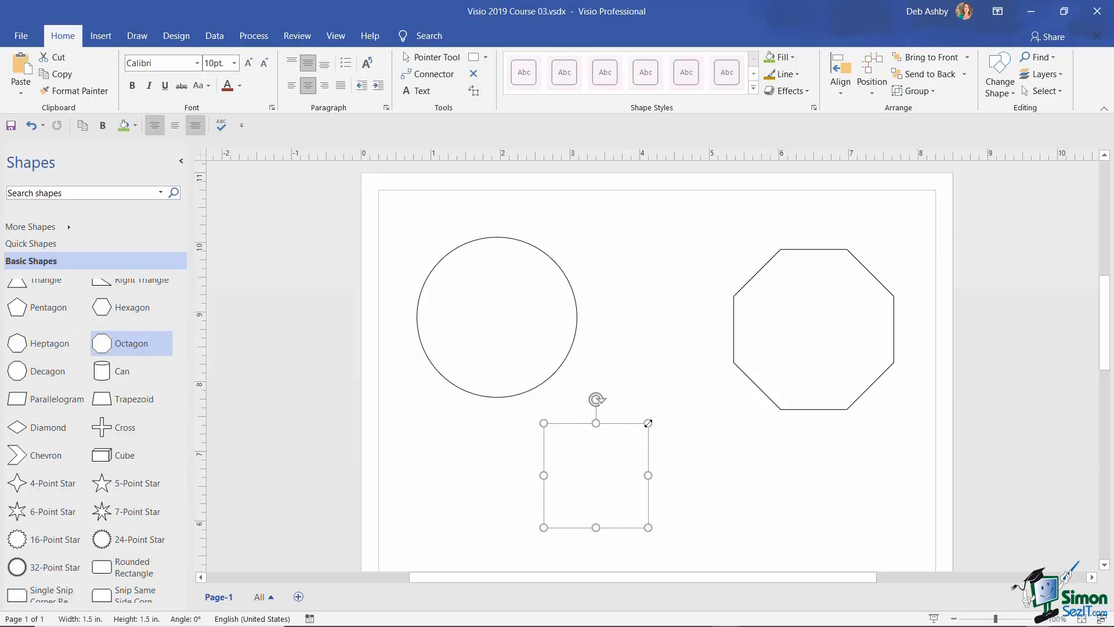
{"action": "left_click_drag", "start_coordinate": [648, 423], "coordinate": [701, 377]}
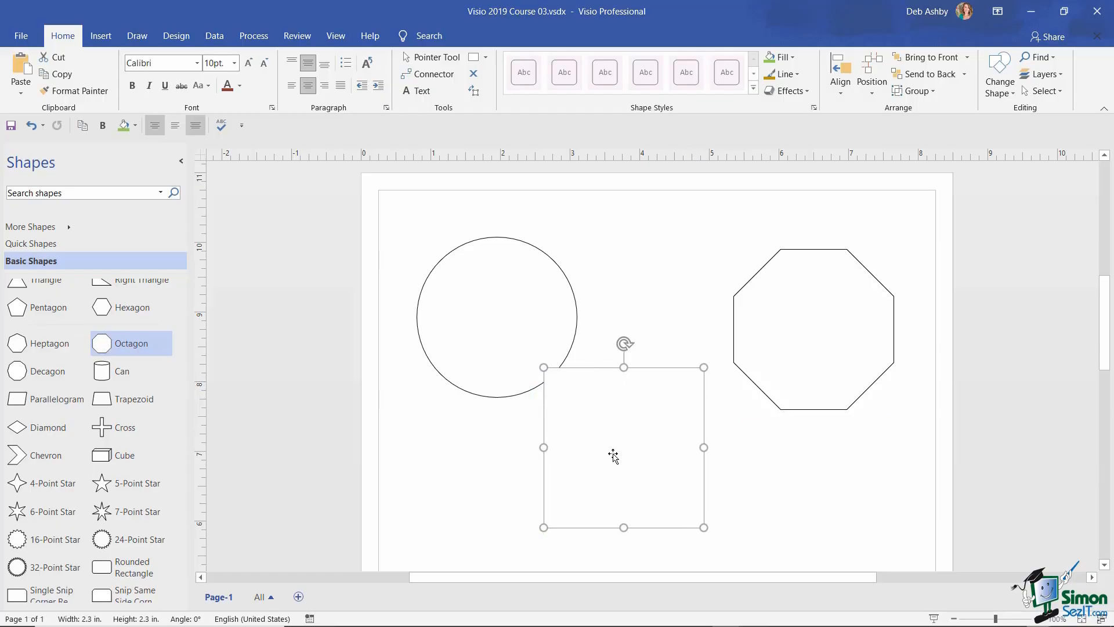
{"action": "left_click_drag", "start_coordinate": [614, 450], "coordinate": [654, 321]}
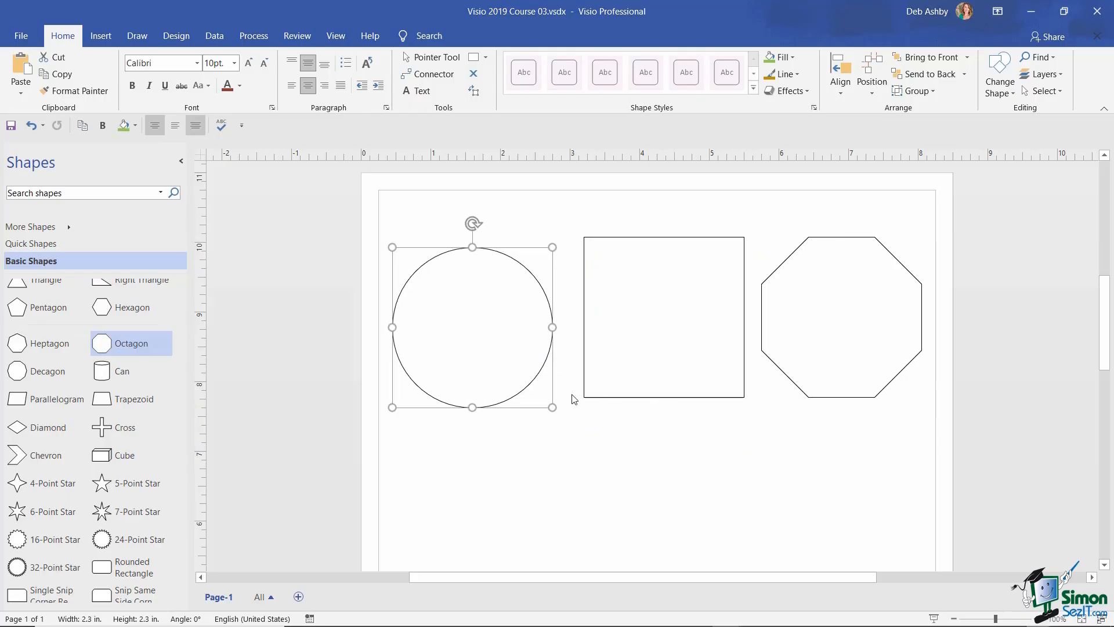
{"action": "left_click_drag", "start_coordinate": [499, 346], "coordinate": [499, 329]}
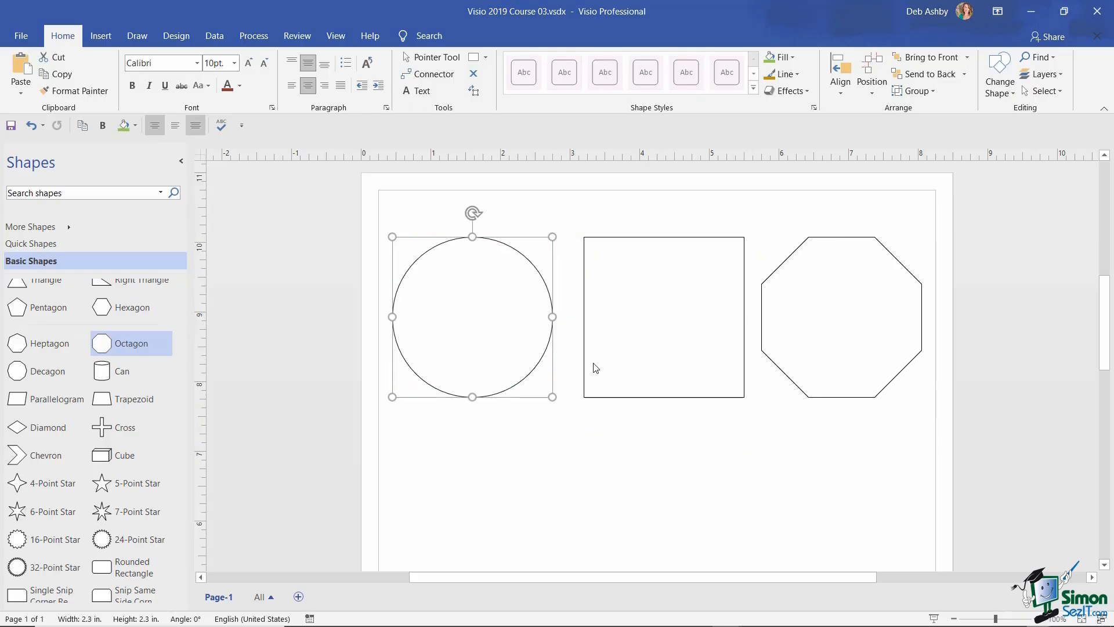
{"action": "left_click_drag", "start_coordinate": [850, 327], "coordinate": [855, 322]}
- Deselect the octagon on the empty page, leaving it evenly spaced beside the square
{"action": "left_click", "coordinate": [605, 535]}
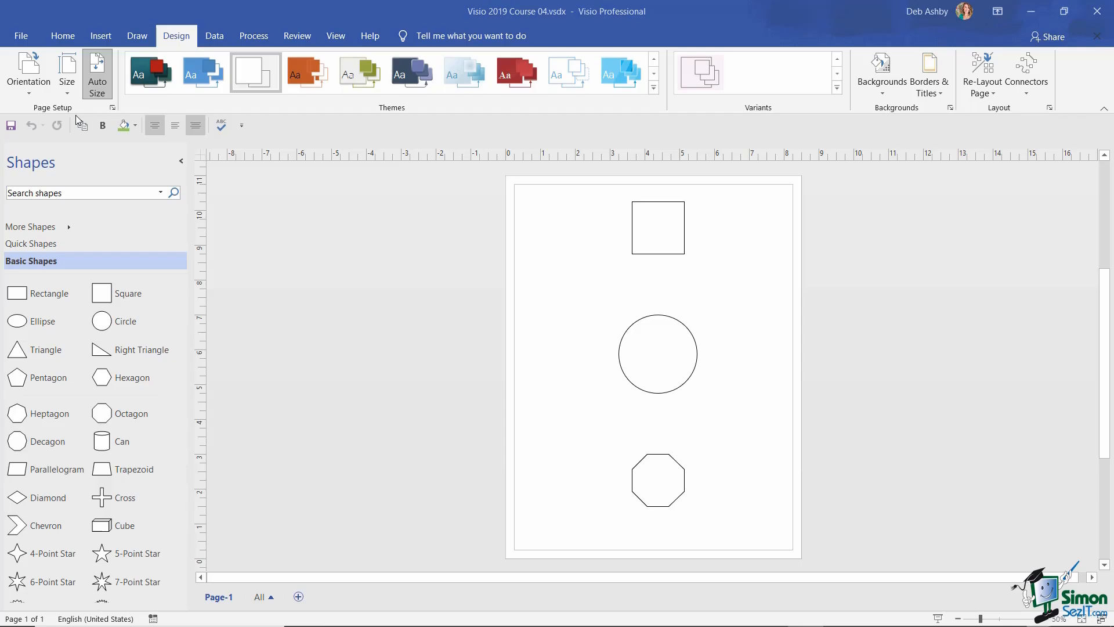
- Turn off Auto Size, then test it with an octagon dropped off the page and delete it
{"action": "left_click", "coordinate": [99, 88]}
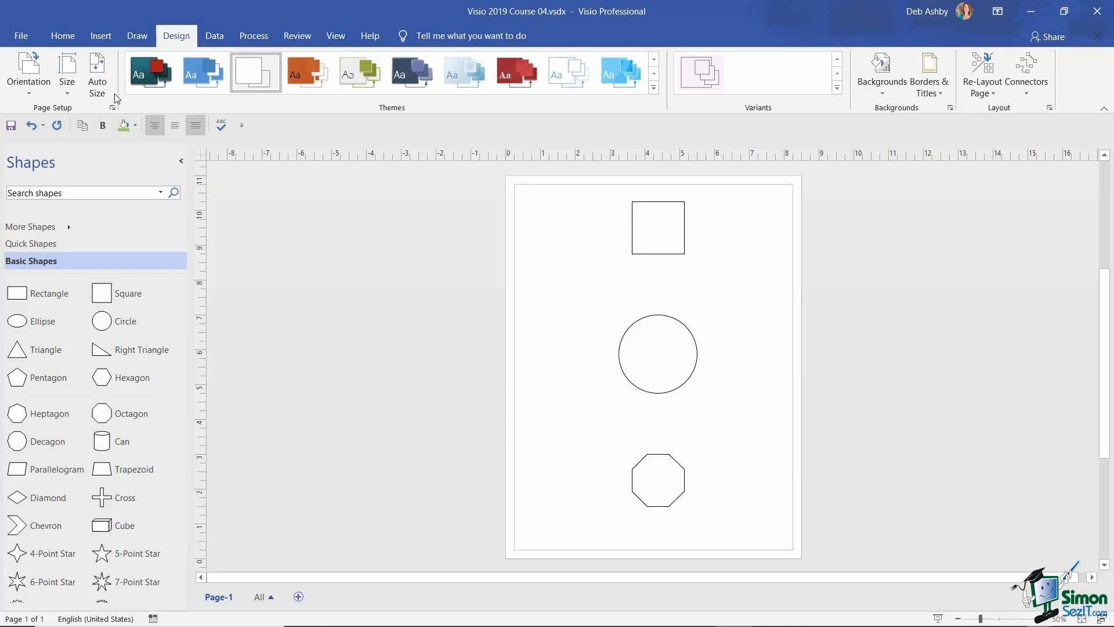
{"action": "left_click", "coordinate": [102, 83]}
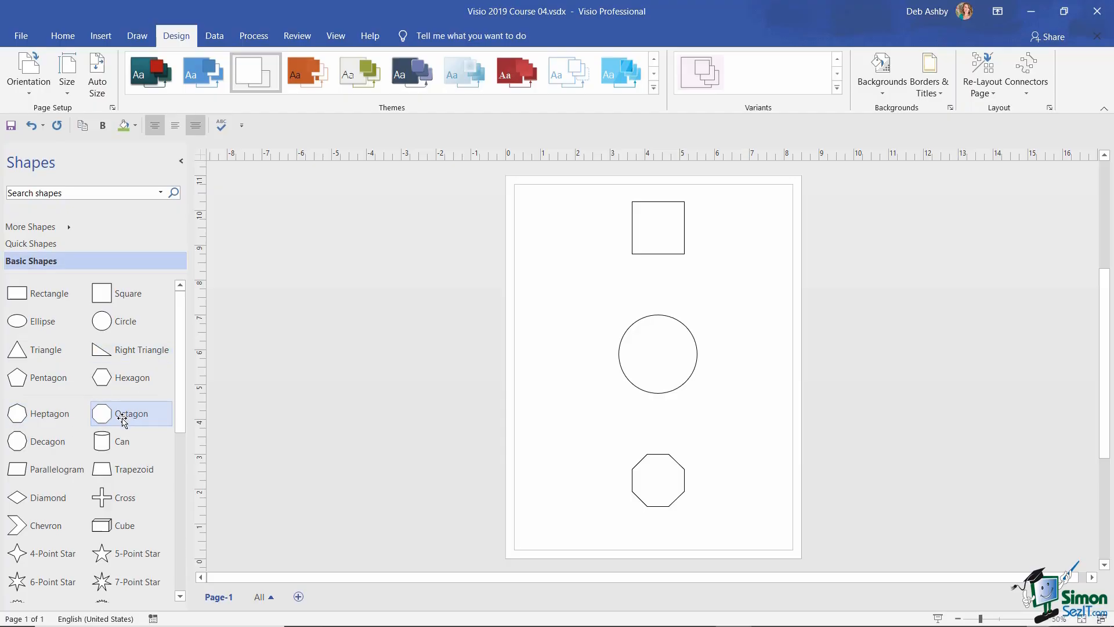
{"action": "left_click_drag", "start_coordinate": [124, 415], "coordinate": [349, 325]}
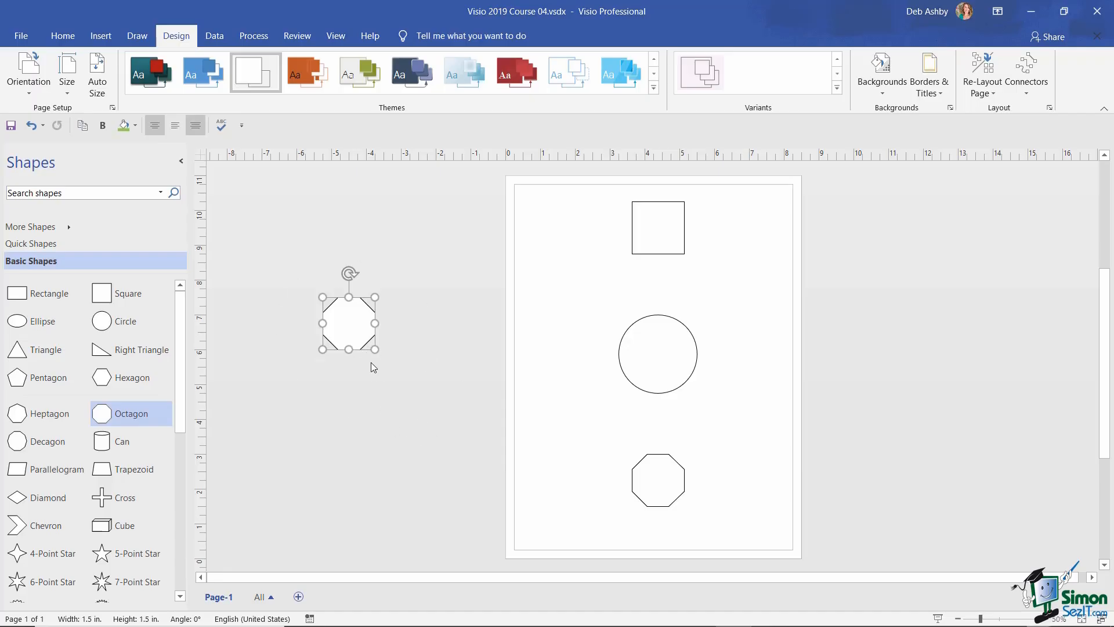
{"action": "key", "text": "Delete"}
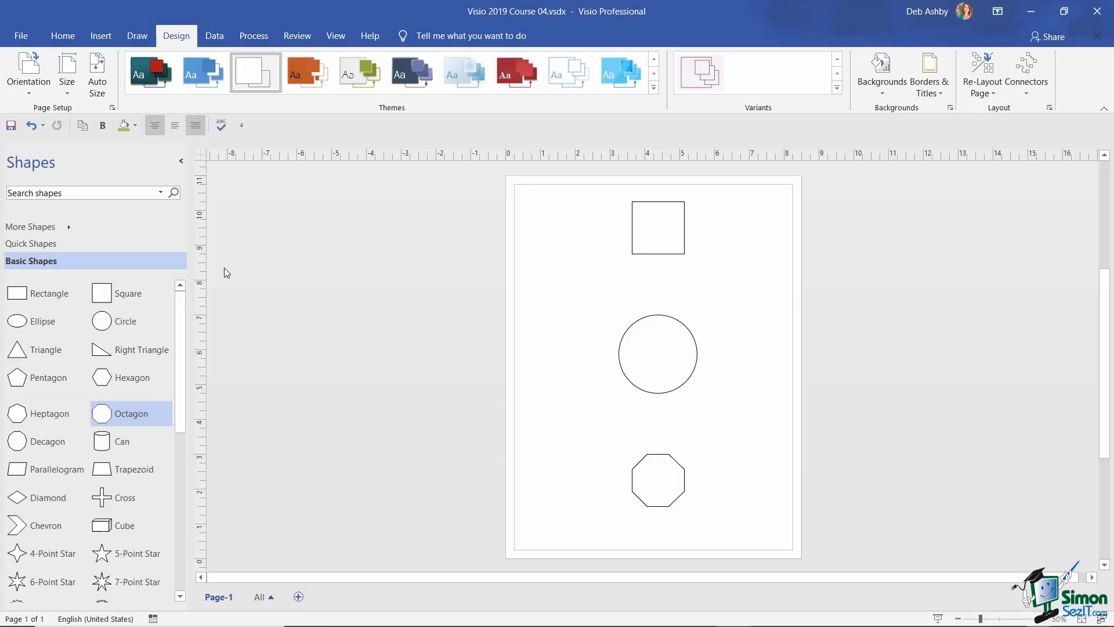
{"action": "left_click", "coordinate": [99, 89]}
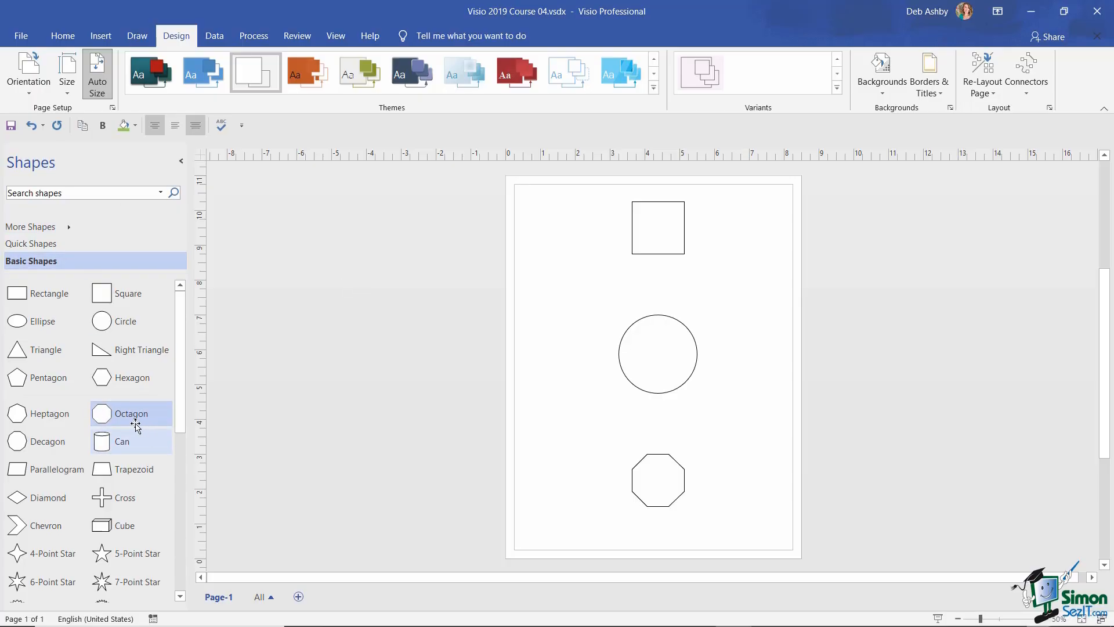
{"action": "left_click_drag", "start_coordinate": [114, 419], "coordinate": [367, 341]}
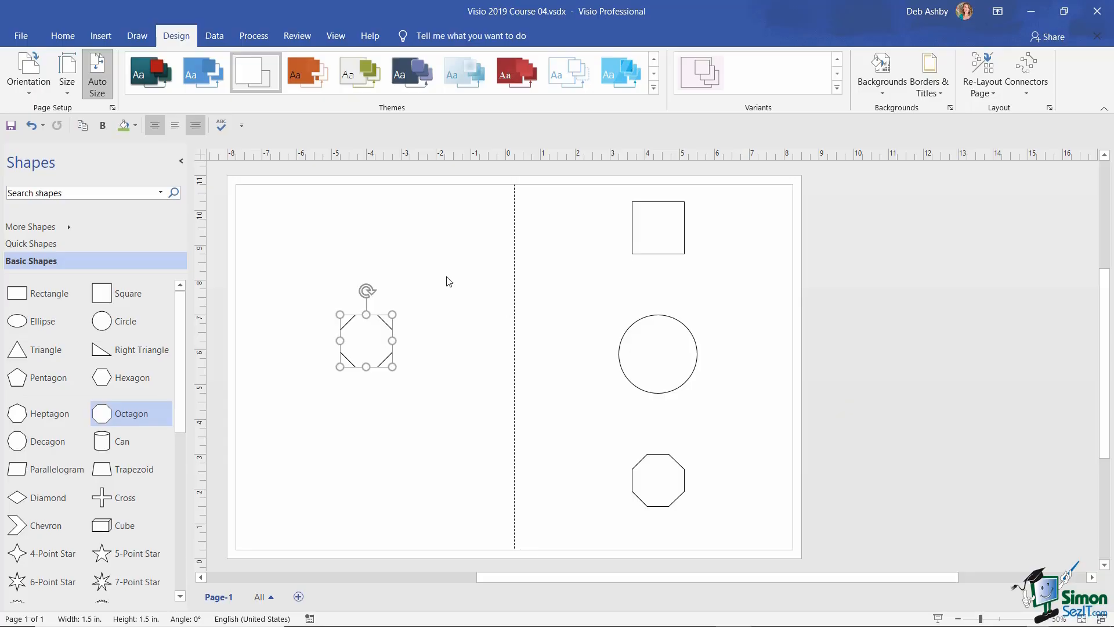
{"action": "left_click", "coordinate": [31, 126]}
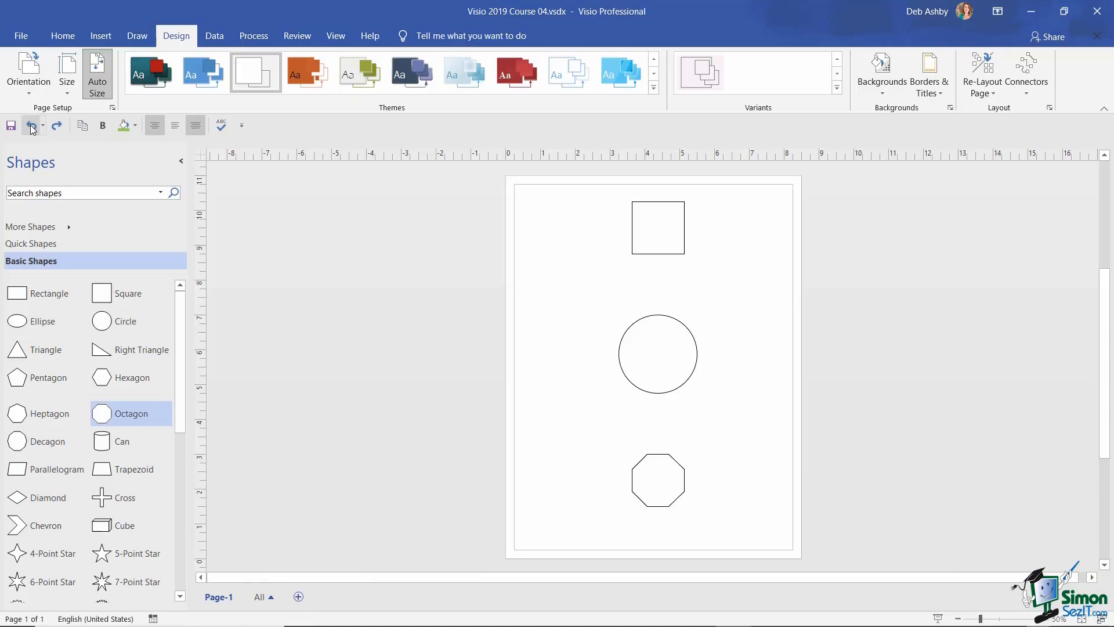
{"action": "left_click", "coordinate": [97, 87]}
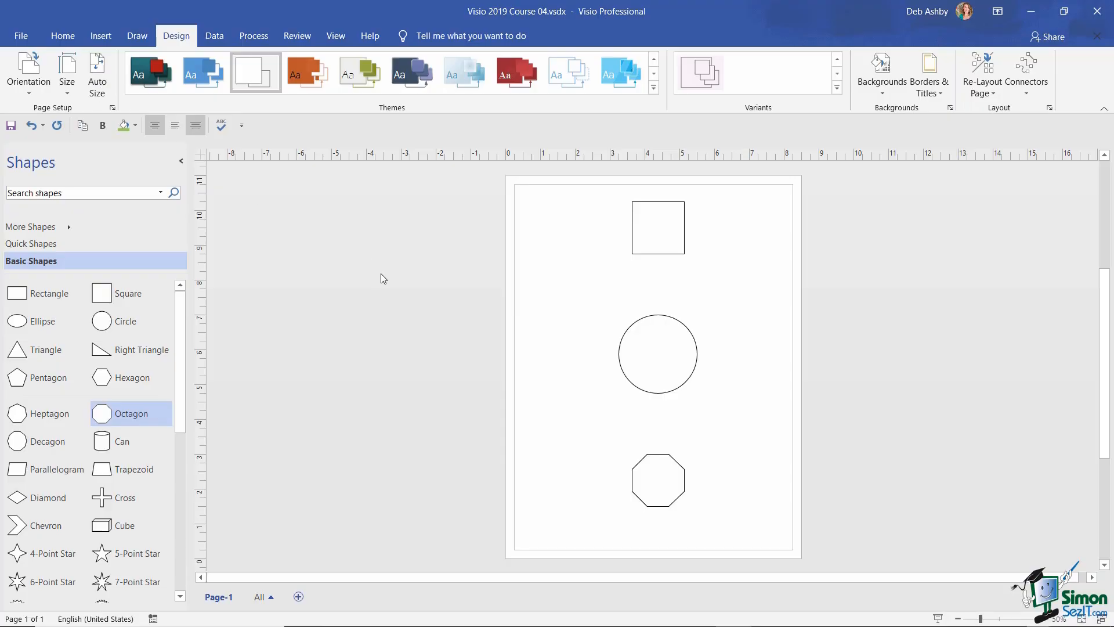
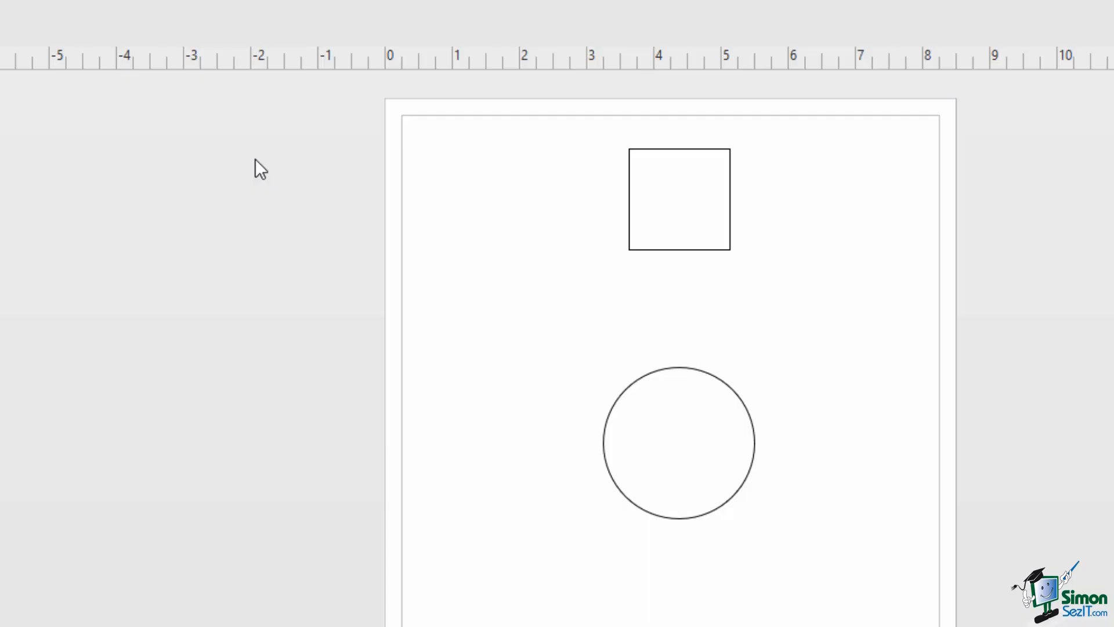
- Drag the square along the dynamic grid guides and drop it centred directly above the circle
{"action": "left_click", "coordinate": [679, 202]}
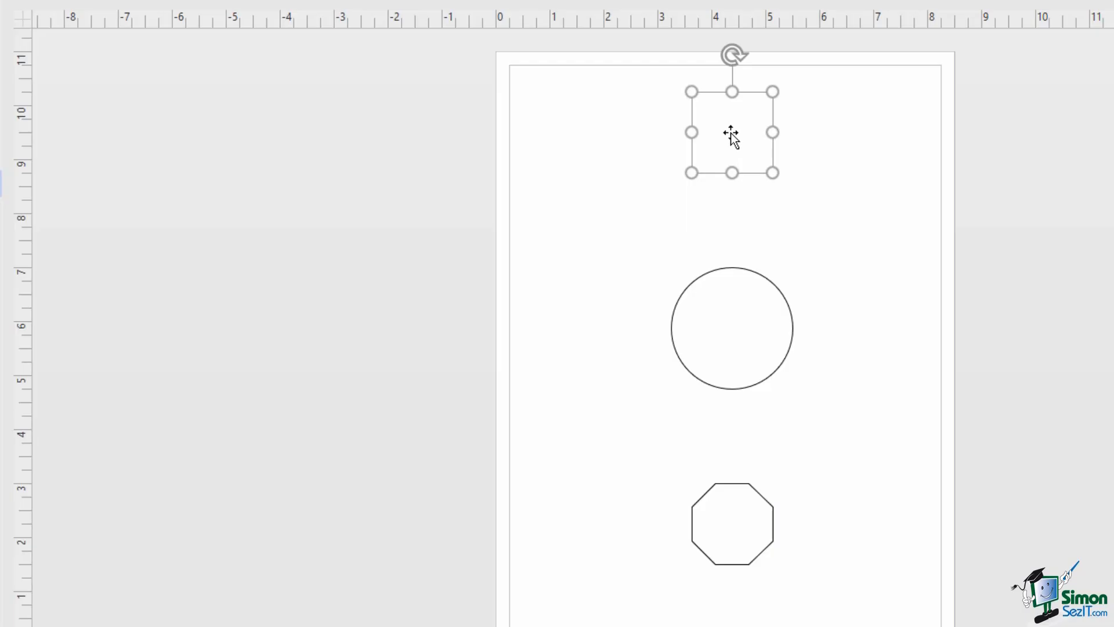
{"action": "left_click_drag", "start_coordinate": [734, 133], "coordinate": [740, 133]}
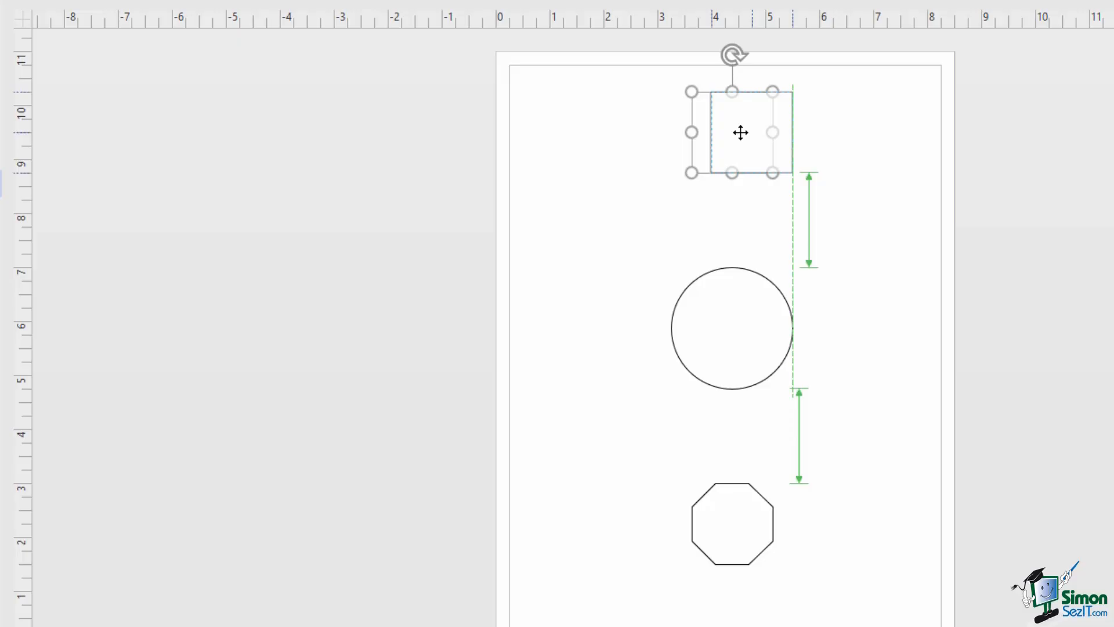
{"action": "left_click_drag", "start_coordinate": [740, 132], "coordinate": [712, 128]}
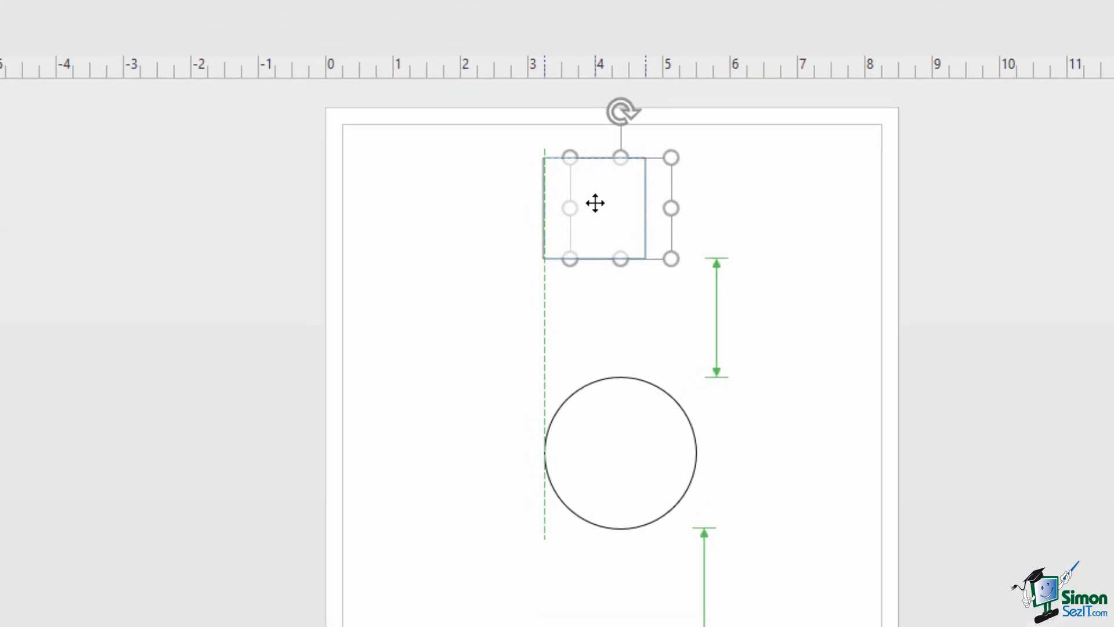
{"action": "left_click_drag", "start_coordinate": [596, 203], "coordinate": [482, 209]}
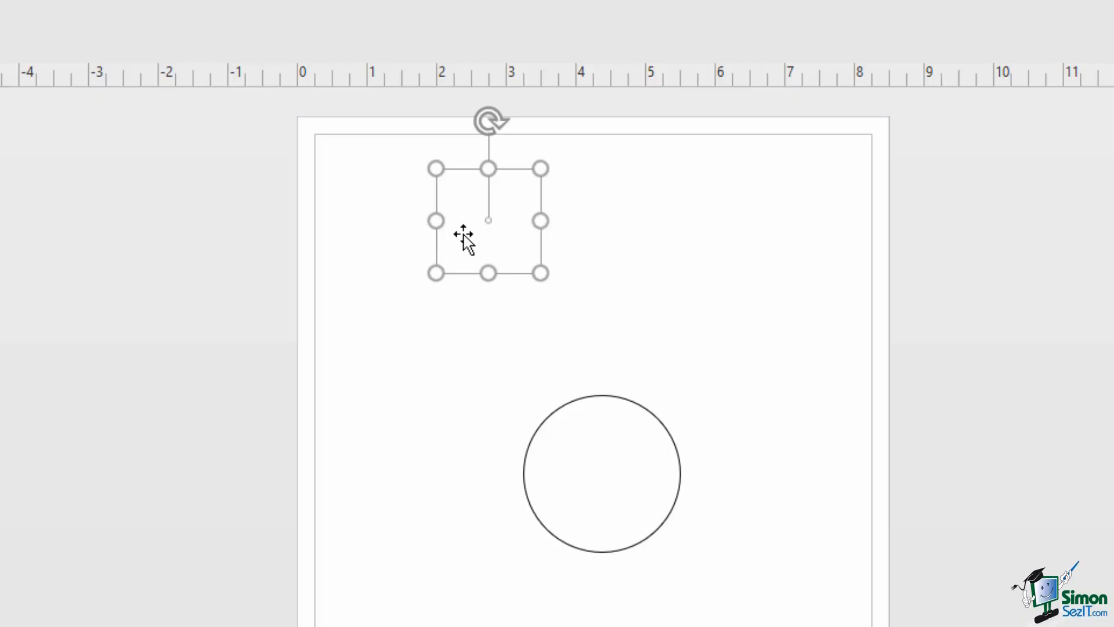
{"action": "left_click_drag", "start_coordinate": [464, 234], "coordinate": [571, 240]}
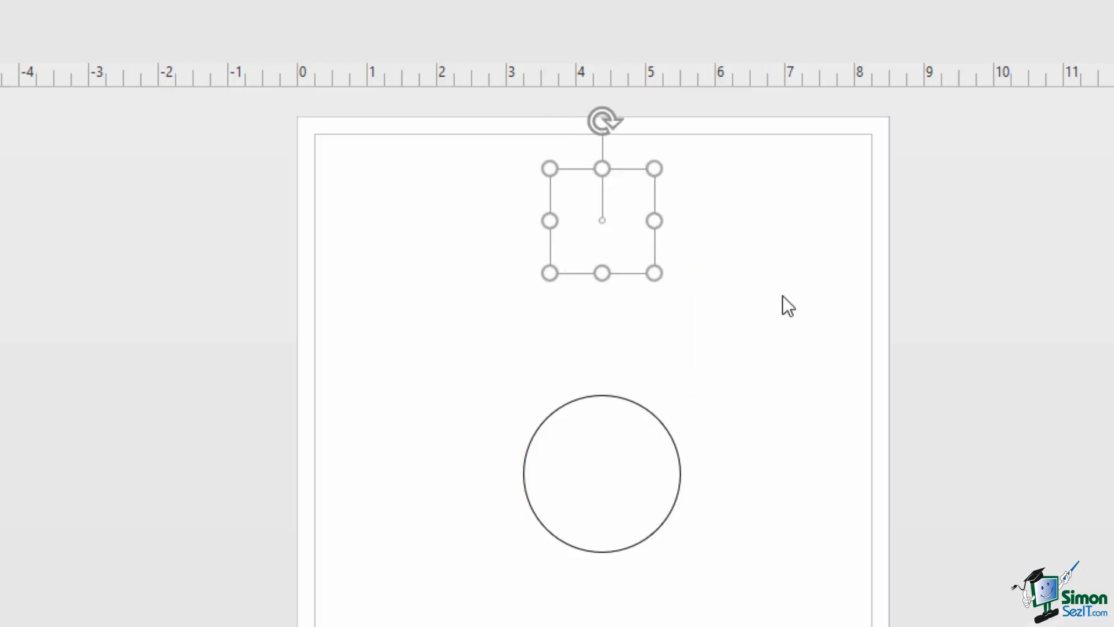
{"action": "left_click", "coordinate": [782, 295]}
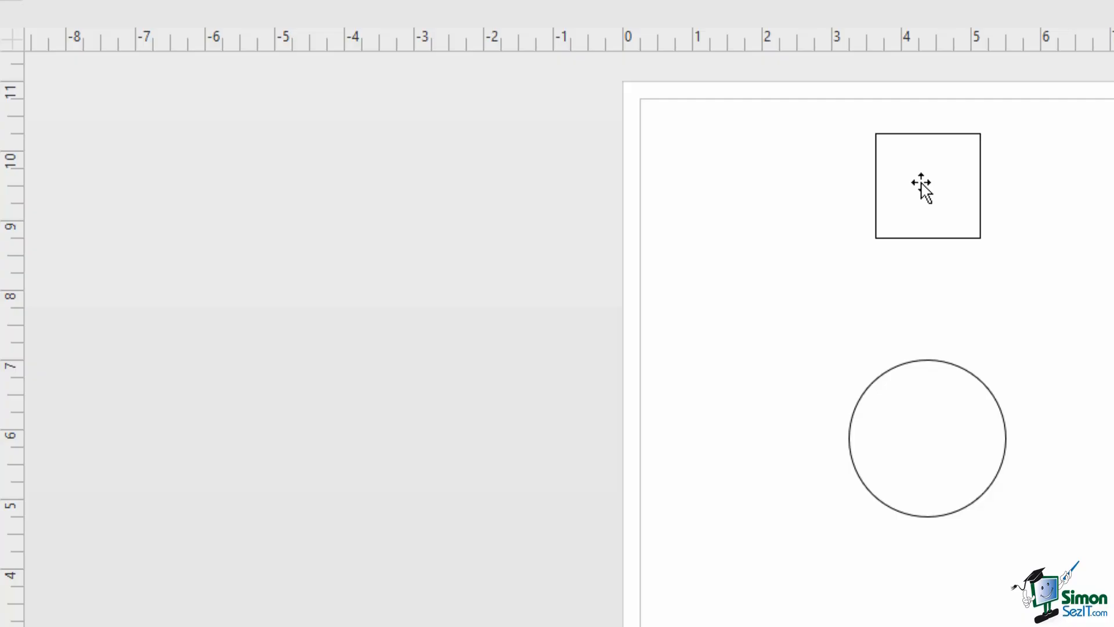
{"action": "left_click", "coordinate": [921, 187]}
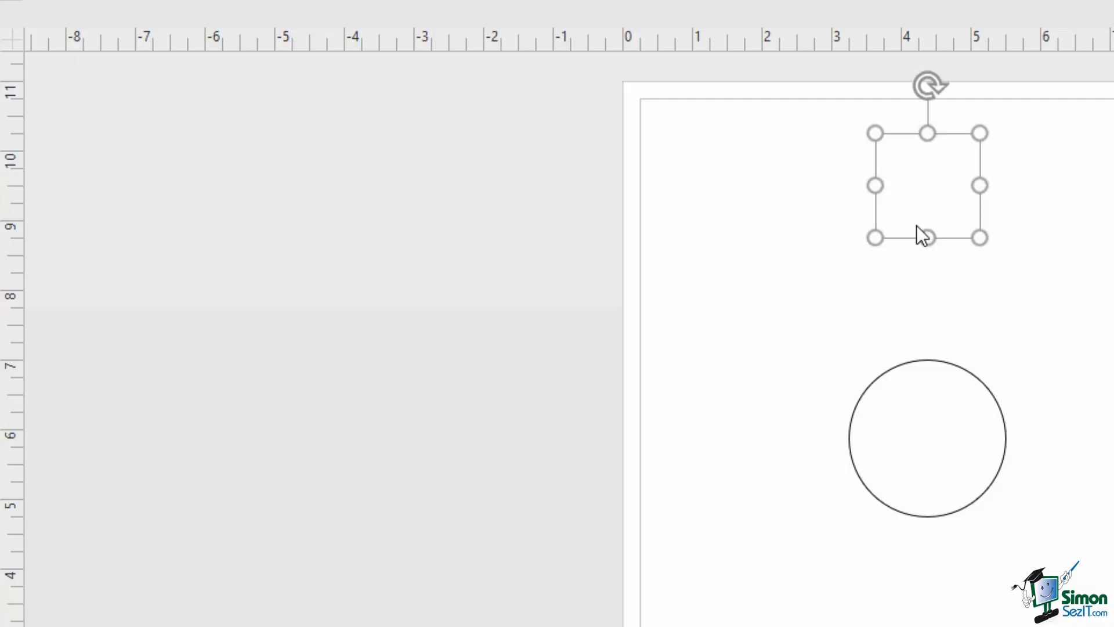
{"action": "mouse_move", "coordinate": [917, 184]}
{"action": "left_mouse_down"}
{"action": "mouse_move", "coordinate": [925, 216]}
{"action": "mouse_move", "coordinate": [923, 199]}
{"action": "left_mouse_up"}
- Toggle the rulers off and back on, show the grid, and uncheck Dynamic Grid
{"action": "left_click", "coordinate": [995, 307]}
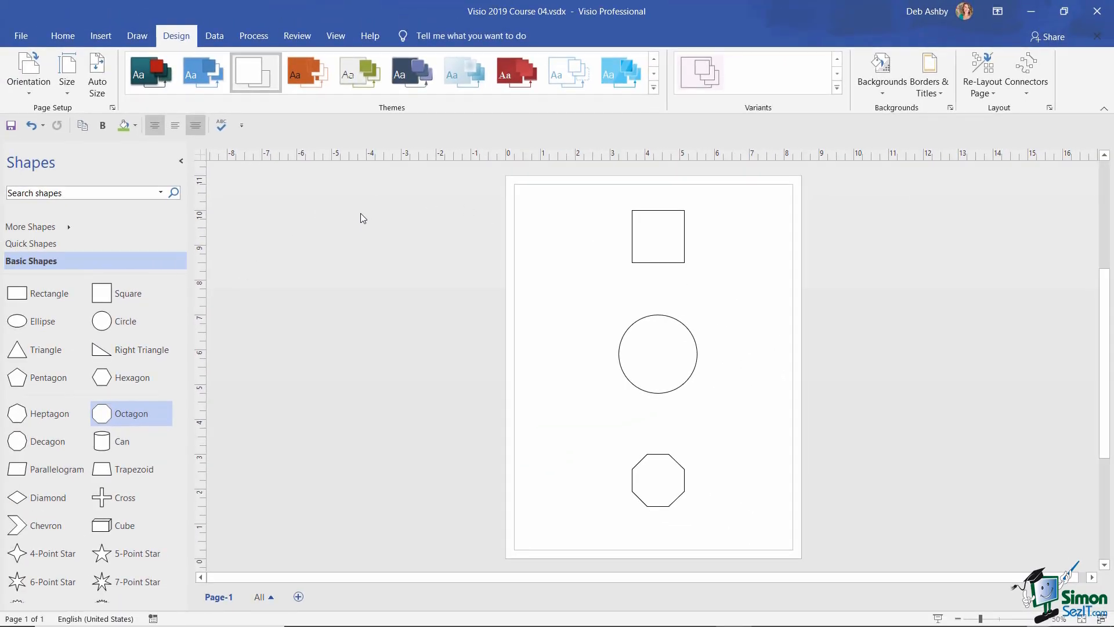
{"action": "left_click", "coordinate": [333, 38]}
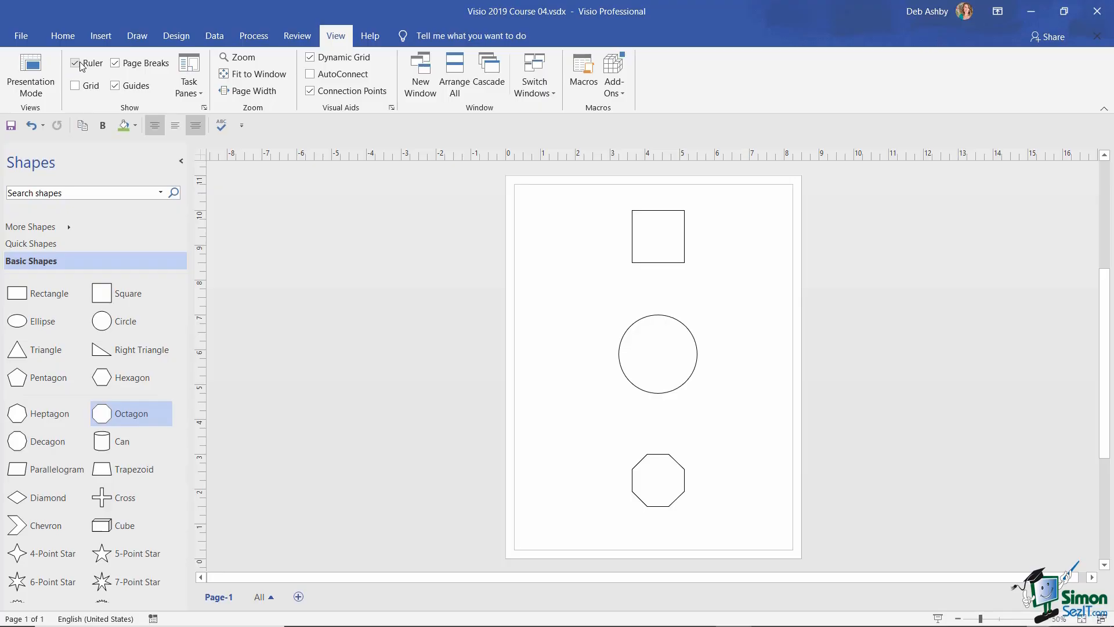
{"action": "left_click", "coordinate": [75, 63]}
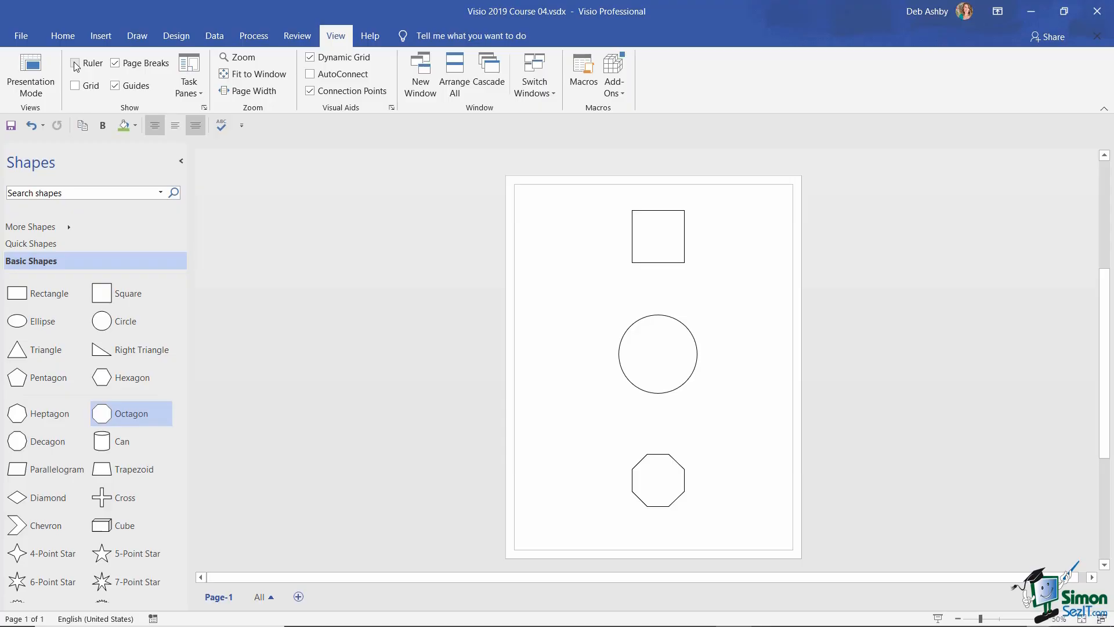
{"action": "left_click", "coordinate": [76, 63]}
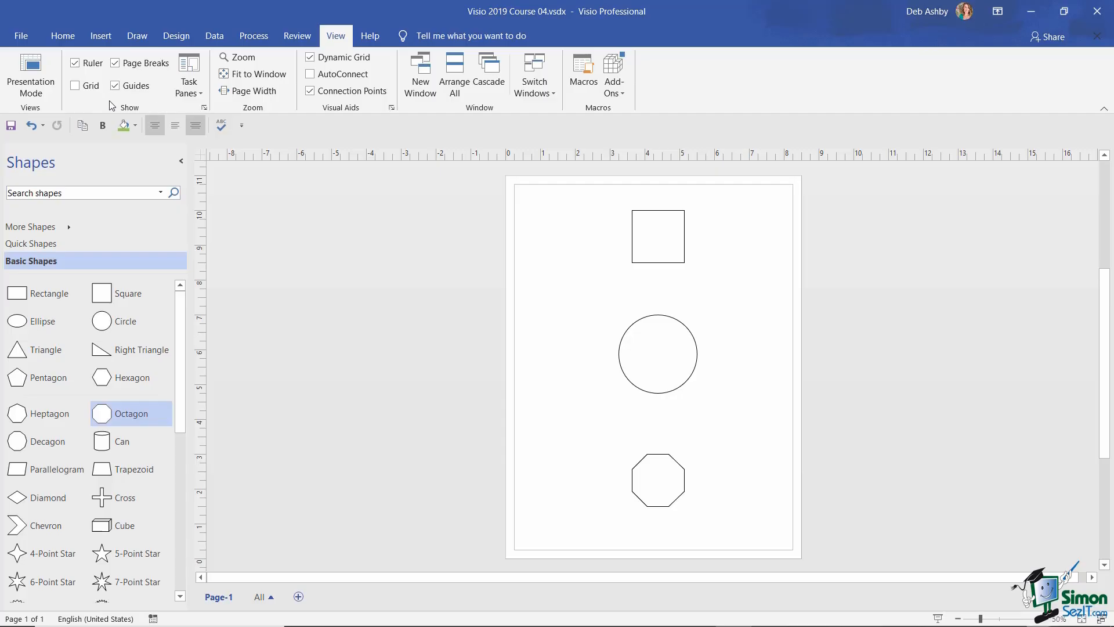
{"action": "left_click", "coordinate": [76, 87]}
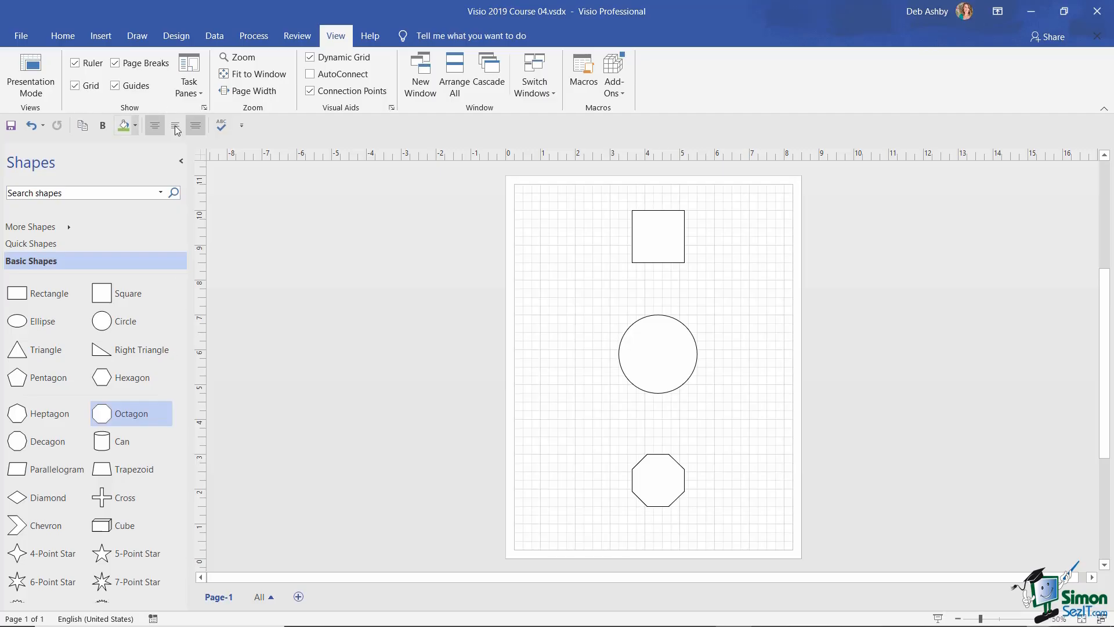
{"action": "left_click", "coordinate": [311, 58]}
- Set both horizontal and vertical grid spacing to Normal in Ruler & Grid
{"action": "left_click", "coordinate": [203, 108]}
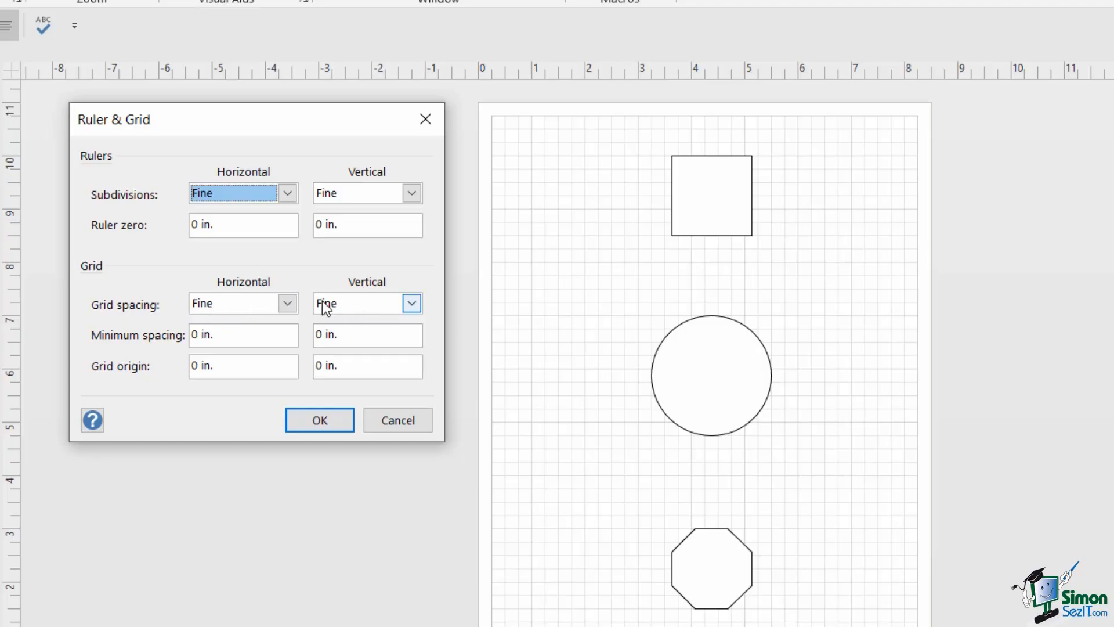
{"action": "left_click", "coordinate": [287, 303]}
{"action": "left_click", "coordinate": [234, 339]}
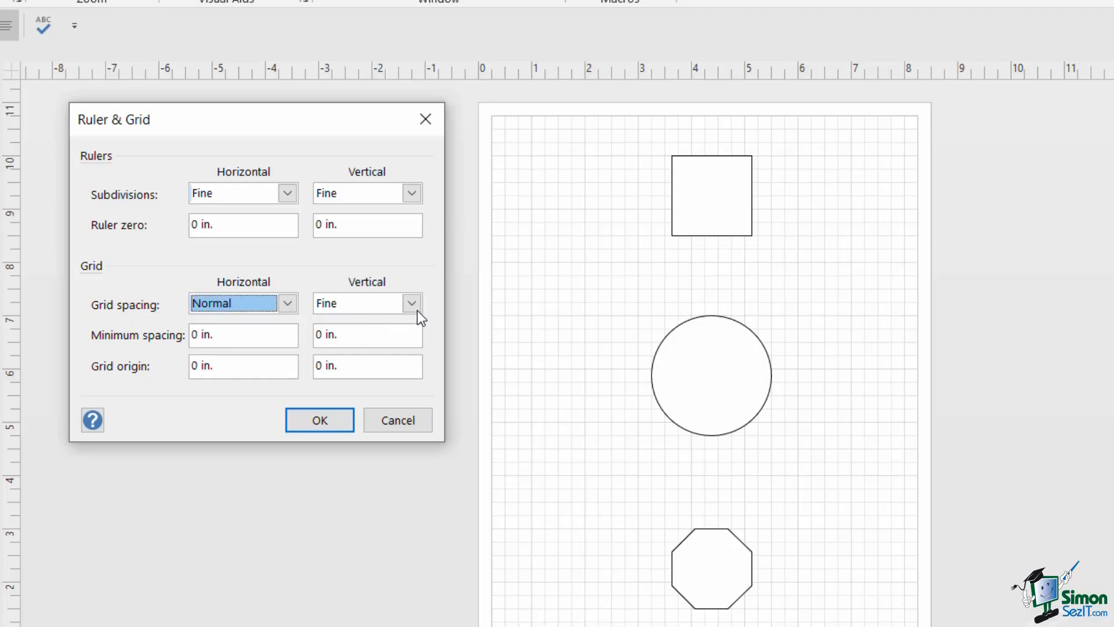
{"action": "left_click", "coordinate": [413, 304]}
{"action": "left_click", "coordinate": [346, 336]}
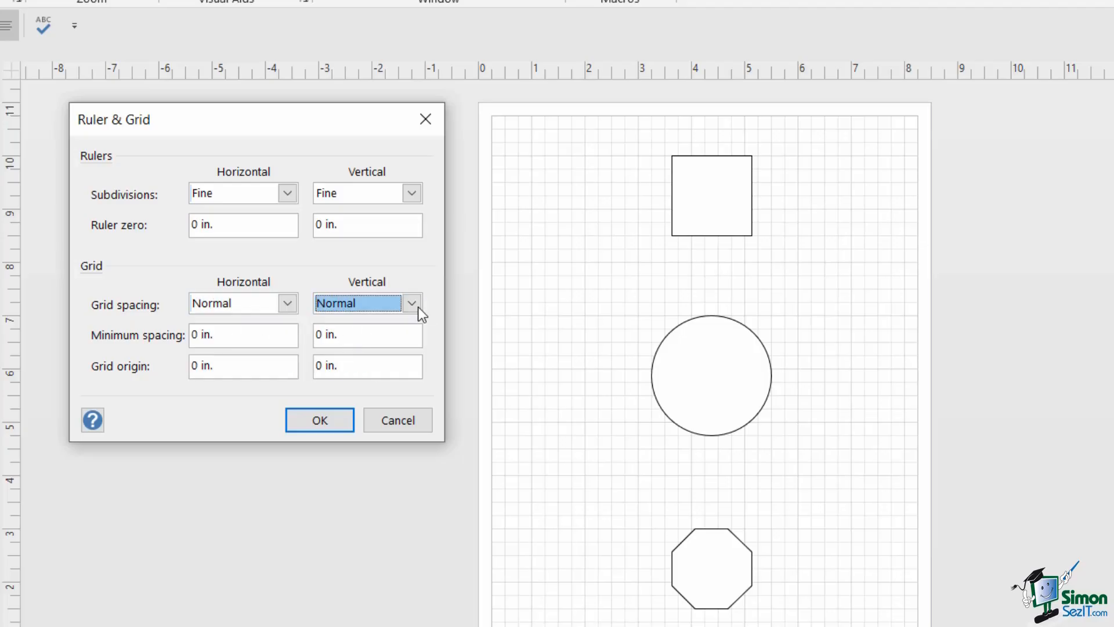
{"action": "left_click", "coordinate": [343, 417]}
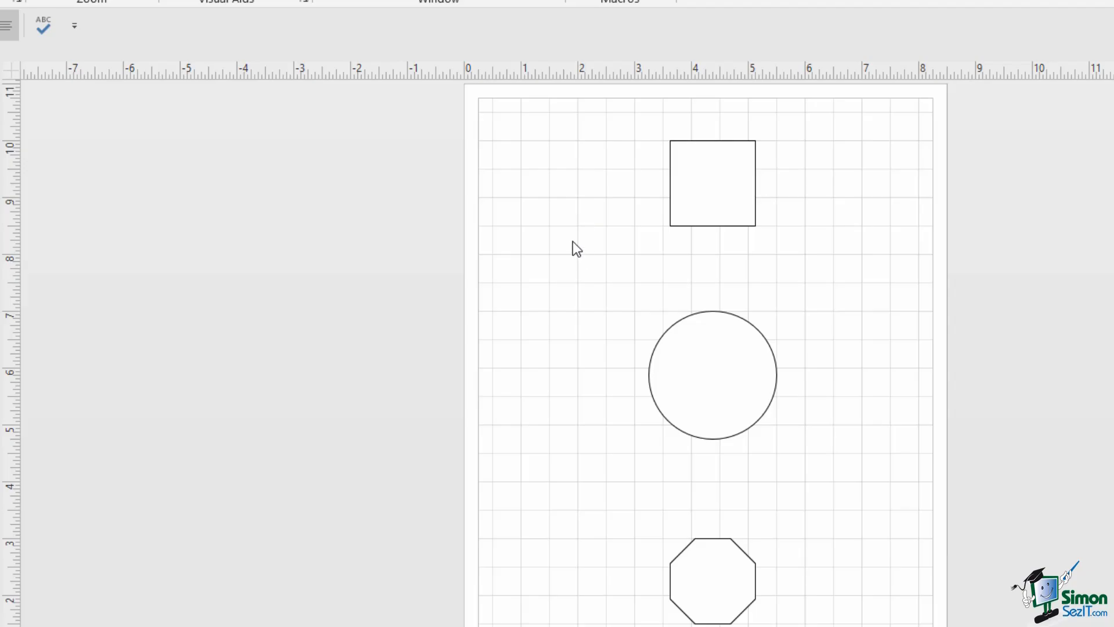
- Move the square to the top-left of the page and the circle up beside it
{"action": "left_click", "coordinate": [709, 190]}
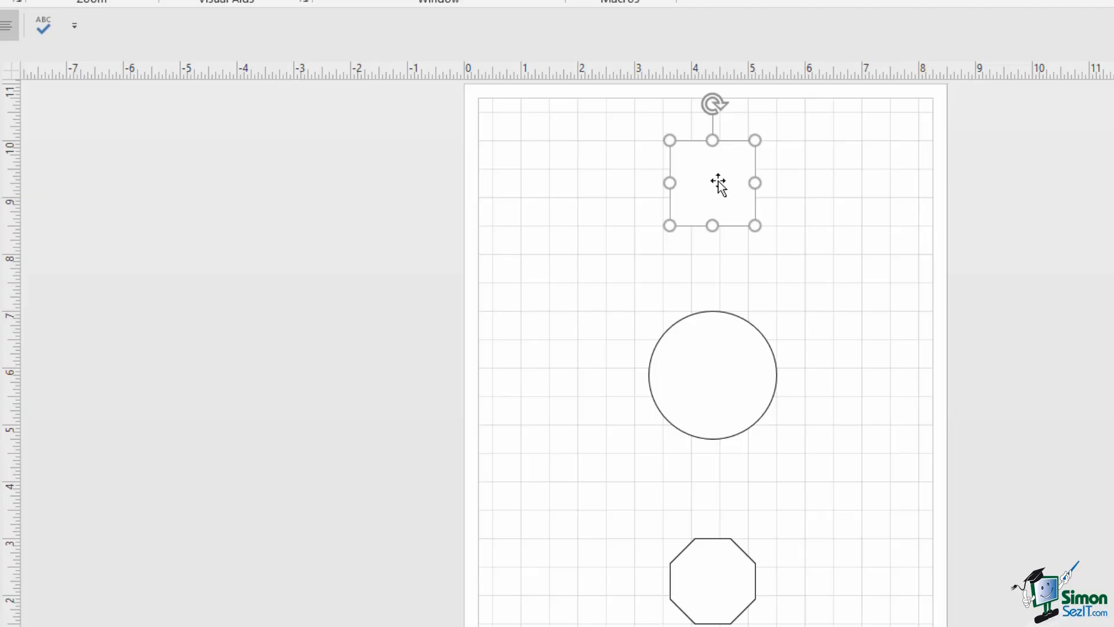
{"action": "left_click_drag", "start_coordinate": [717, 176], "coordinate": [568, 171]}
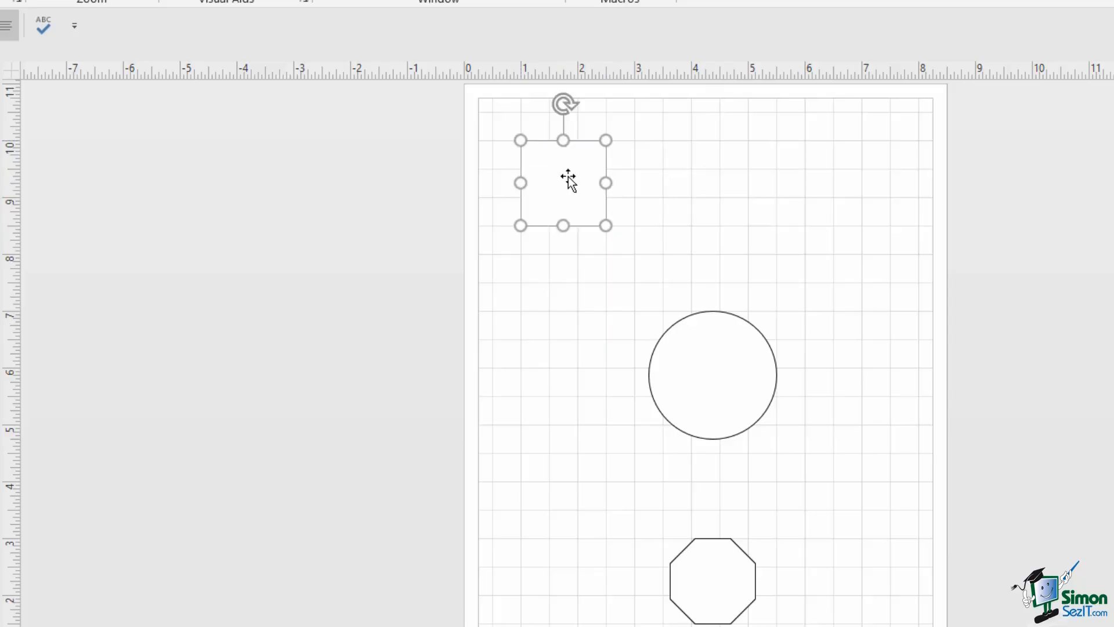
{"action": "left_click", "coordinate": [701, 380]}
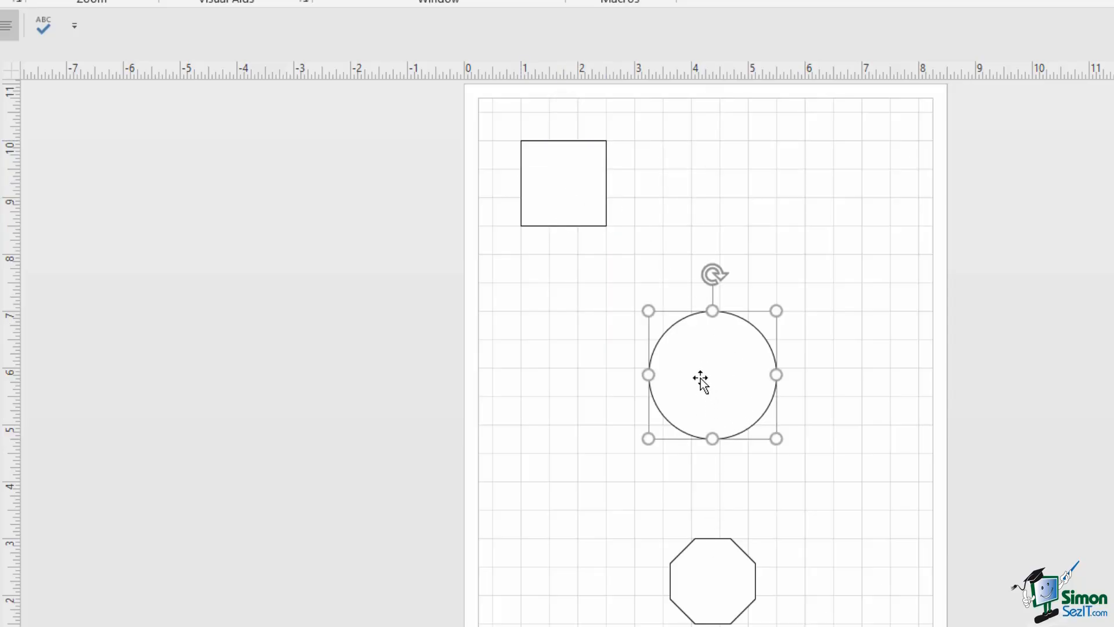
{"action": "left_click_drag", "start_coordinate": [701, 381], "coordinate": [711, 182]}
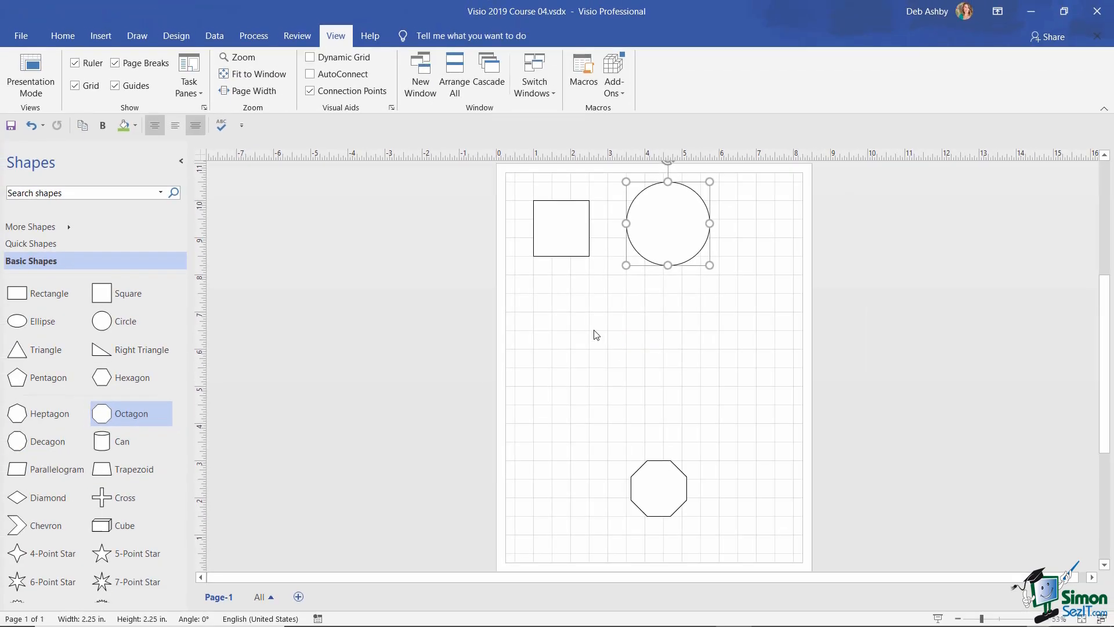
- Set both horizontal and vertical minimum grid spacing to 2 in. in Ruler & Grid
{"action": "left_click", "coordinate": [204, 108]}
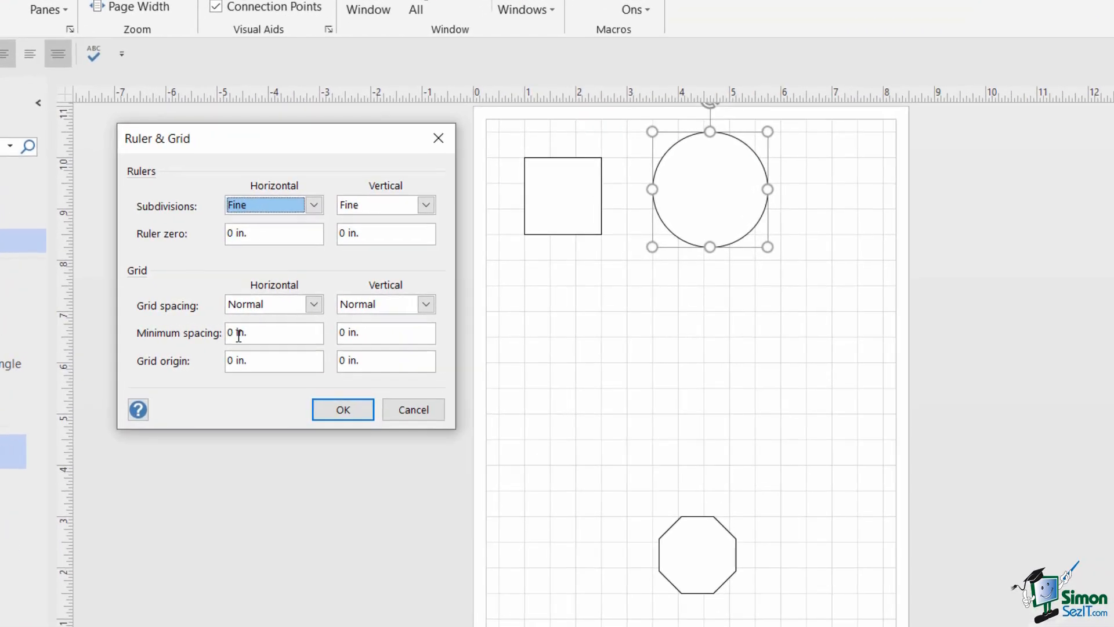
{"action": "left_click", "coordinate": [311, 328]}
{"action": "key", "text": "BackSpace"}
{"action": "type", "text": "2"}
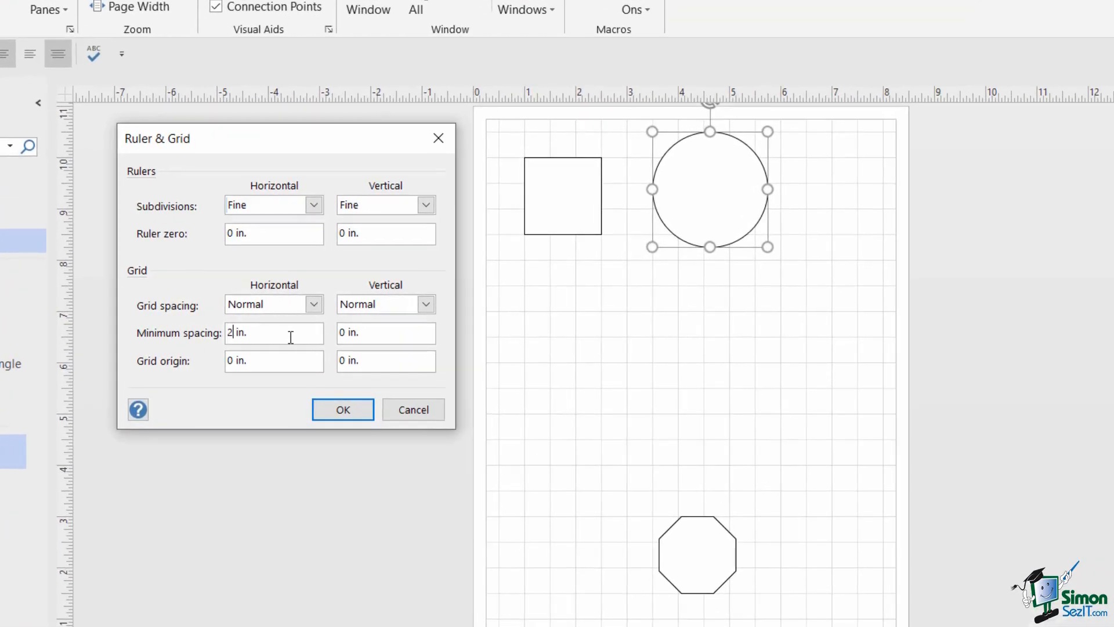
{"action": "left_click", "coordinate": [346, 332]}
{"action": "key", "text": "BackSpace"}
{"action": "type", "text": "2"}
{"action": "left_click", "coordinate": [357, 415]}
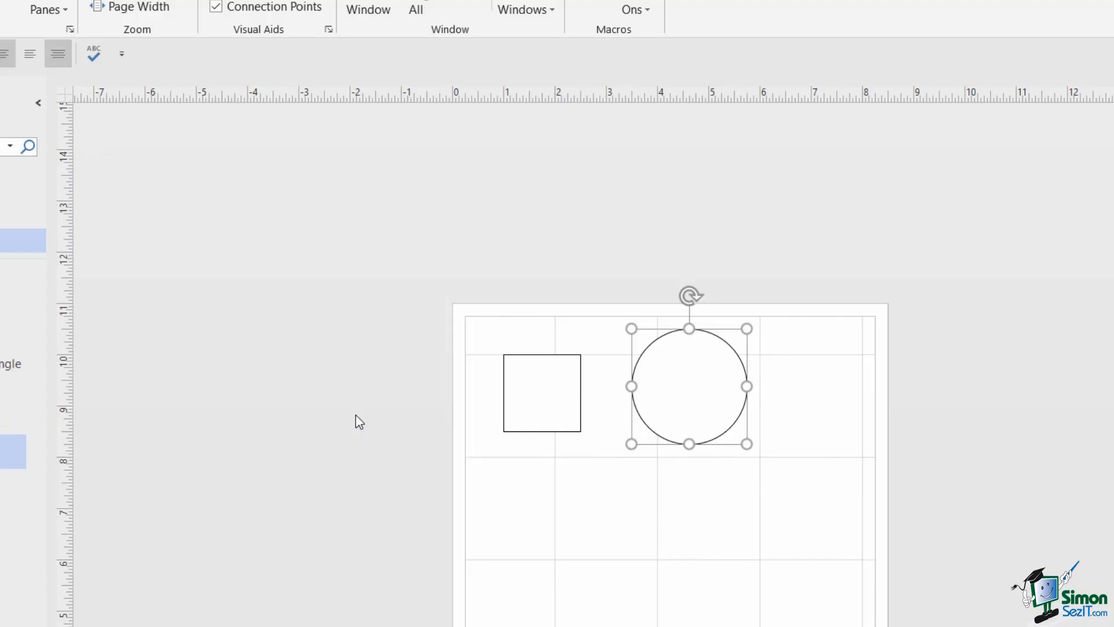
{"action": "scroll", "coordinate": [1059, 322], "scroll_direction": "down", "scroll_amount": 3}
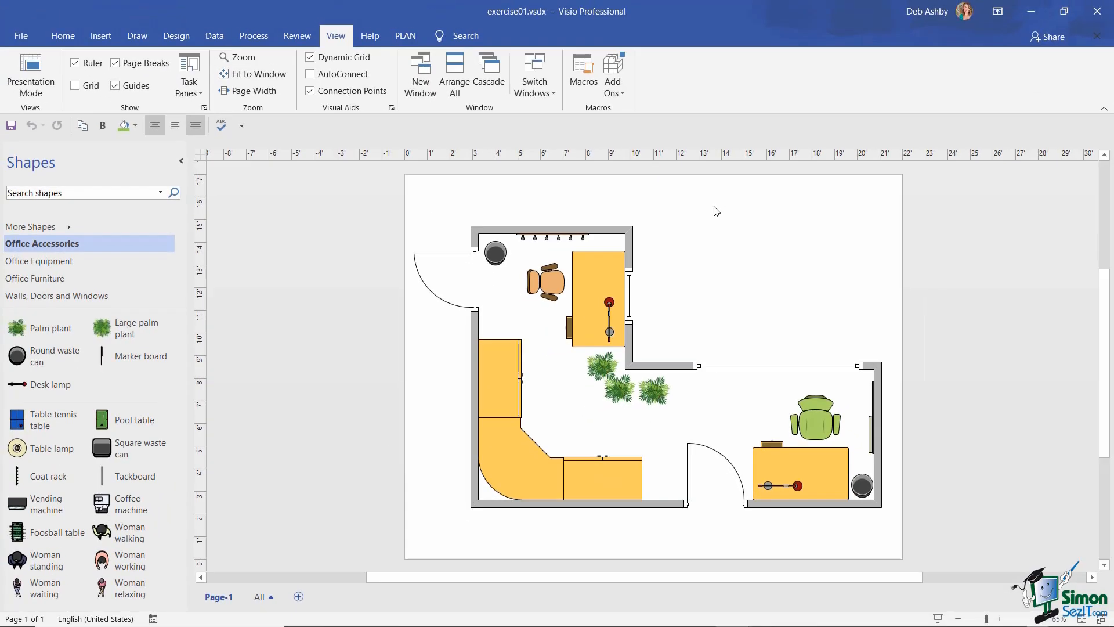
- On the floor plan, show the grid, disable Dynamic Grid, and set both minimum spacings to 5 ft
{"action": "left_click", "coordinate": [75, 86]}
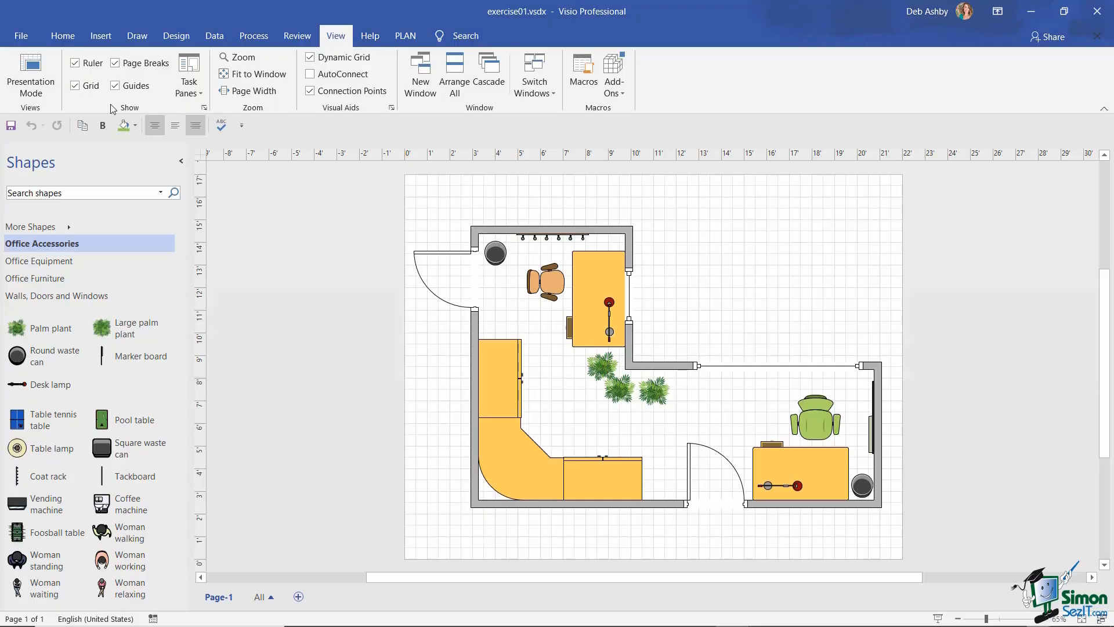
{"action": "left_click", "coordinate": [310, 57]}
{"action": "left_click", "coordinate": [205, 112]}
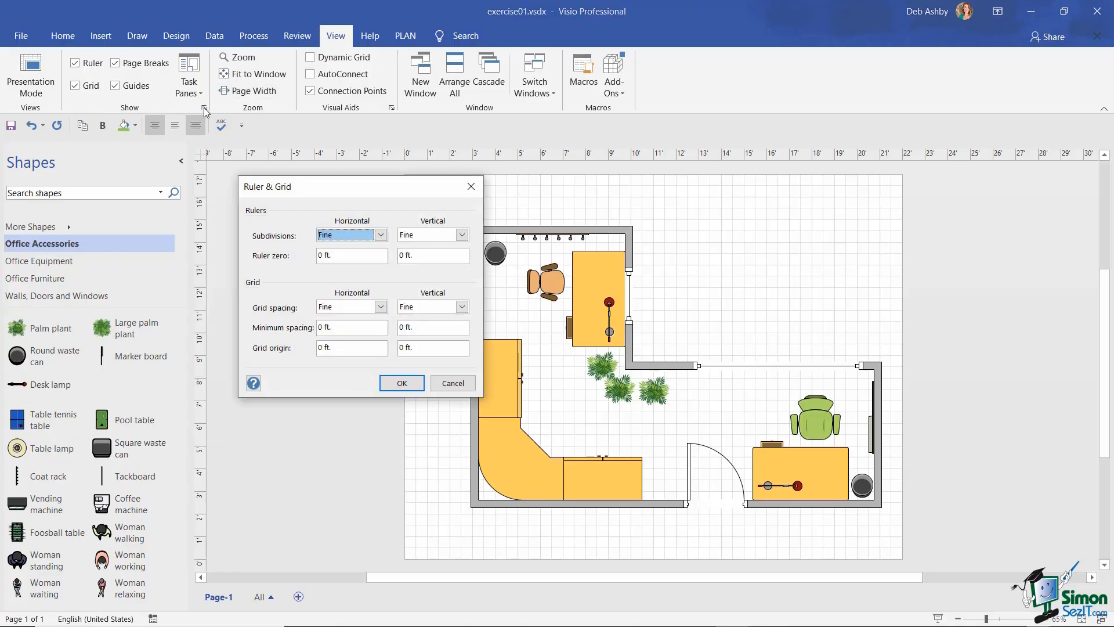
{"action": "left_click_drag", "start_coordinate": [367, 195], "coordinate": [341, 195]}
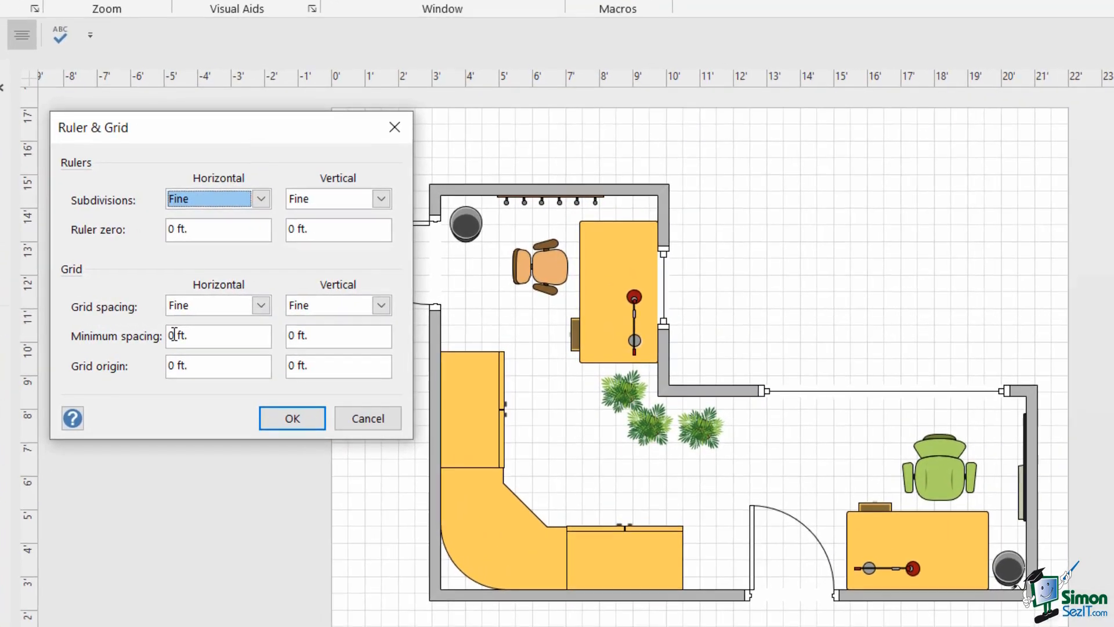
{"action": "left_click", "coordinate": [296, 328]}
{"action": "key", "text": "BackSpace"}
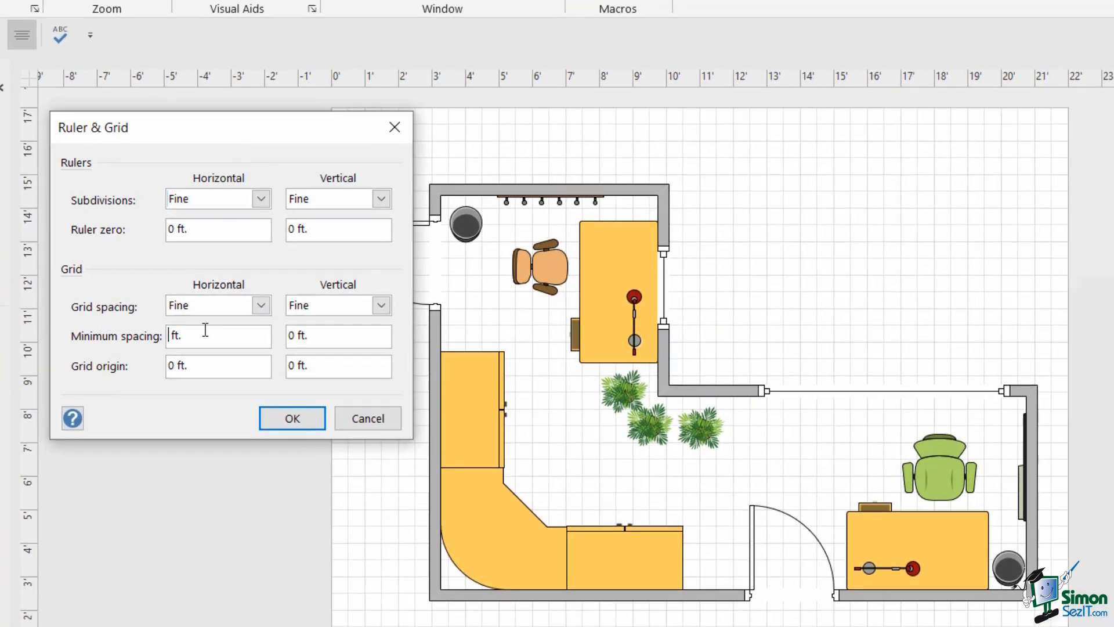
{"action": "type", "text": "5"}
{"action": "left_click", "coordinate": [294, 336]}
{"action": "key", "text": "BackSpace"}
{"action": "type", "text": "5"}
{"action": "left_click", "coordinate": [311, 420]}
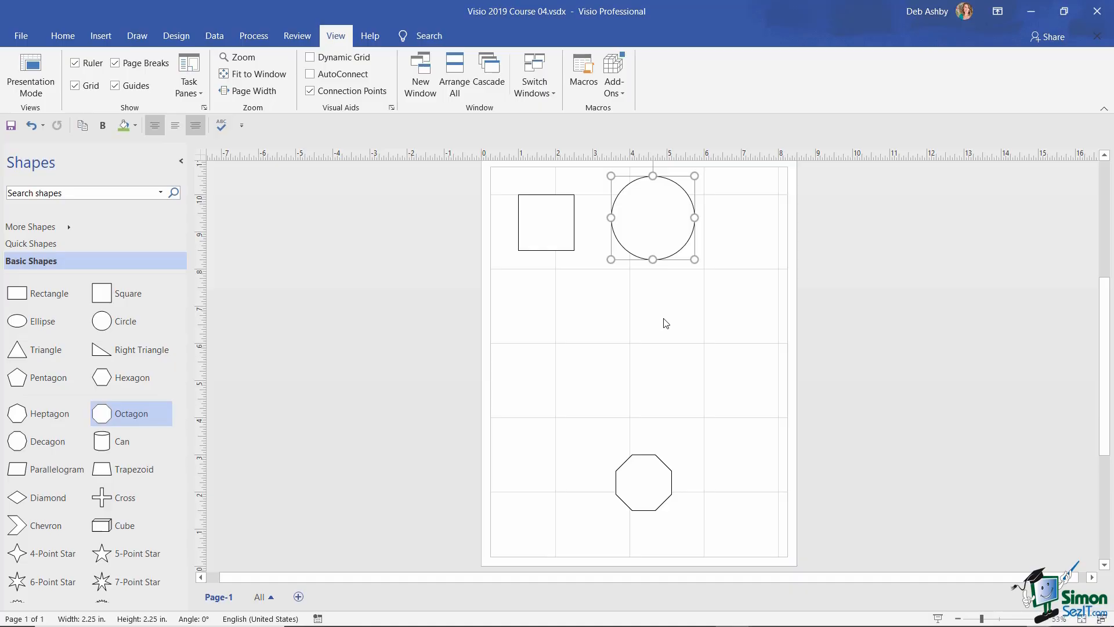
- Drag the circle down so it sits just below the square, slightly to its right
{"action": "left_click", "coordinate": [824, 307]}
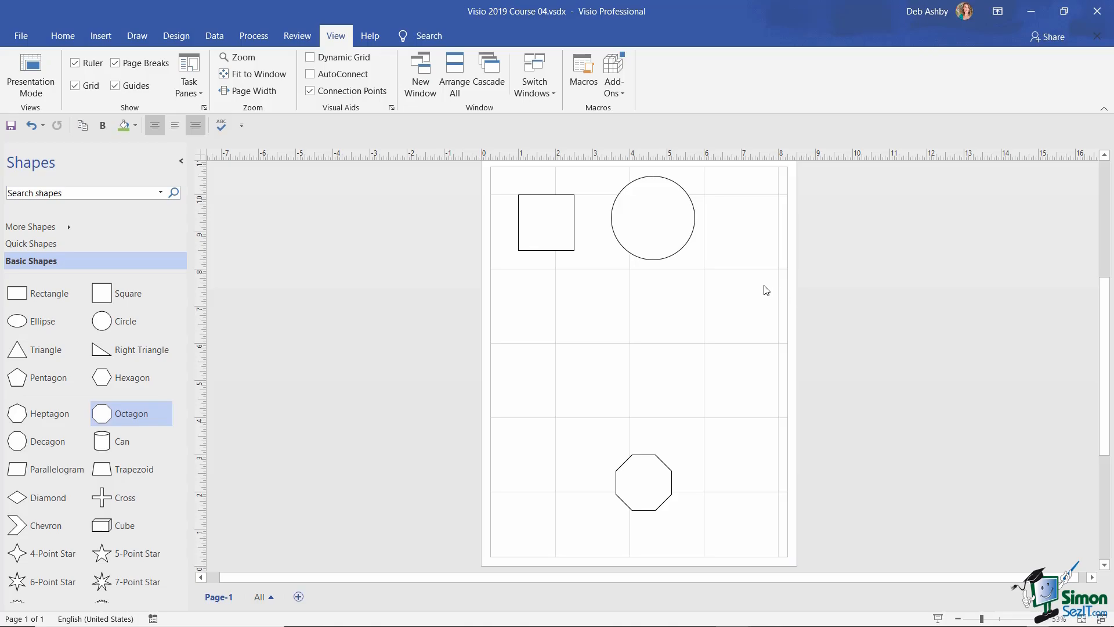
{"action": "left_click", "coordinate": [652, 221]}
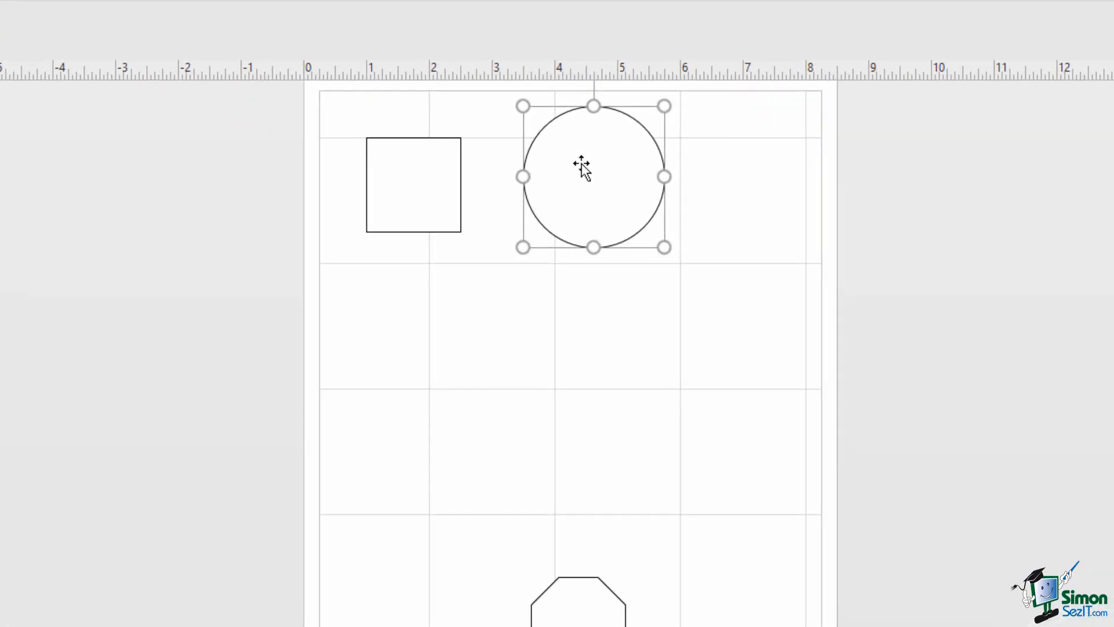
{"action": "left_click_drag", "start_coordinate": [581, 164], "coordinate": [486, 333]}
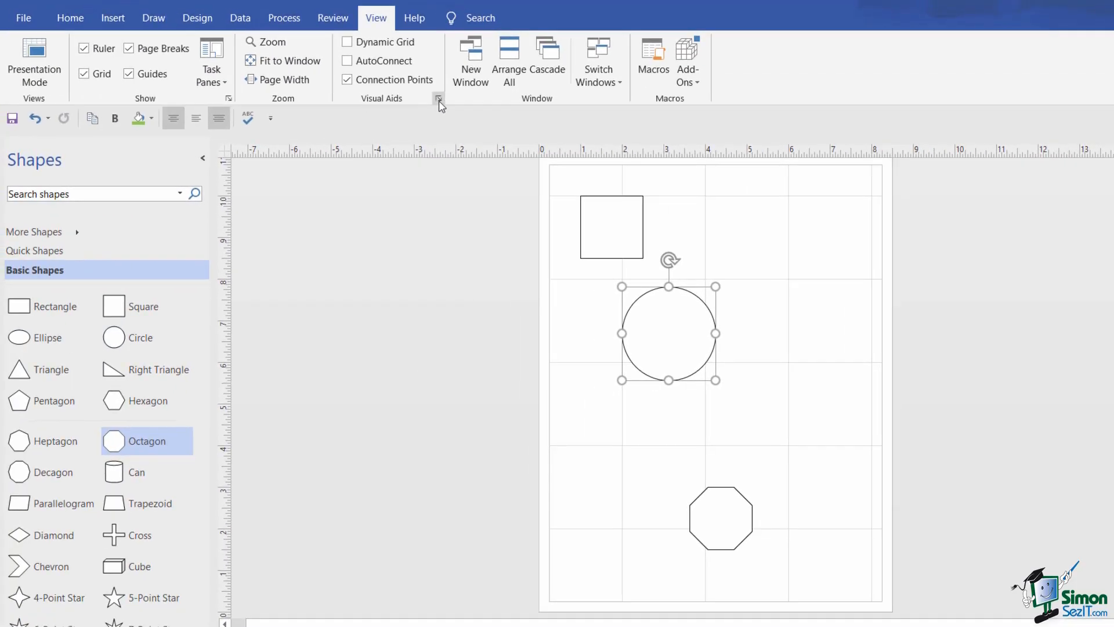
- Uncheck Snap in Snap & Glue, then nudge the circle freely without grid snapping
{"action": "left_click", "coordinate": [438, 99]}
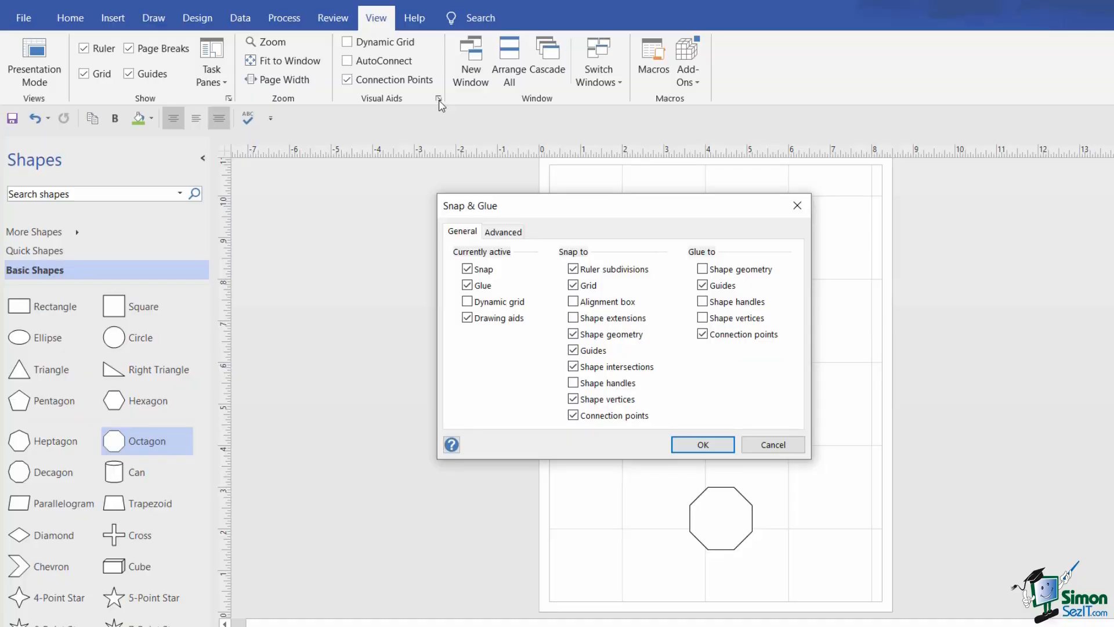
{"action": "left_click", "coordinate": [467, 269]}
{"action": "left_click", "coordinate": [703, 444]}
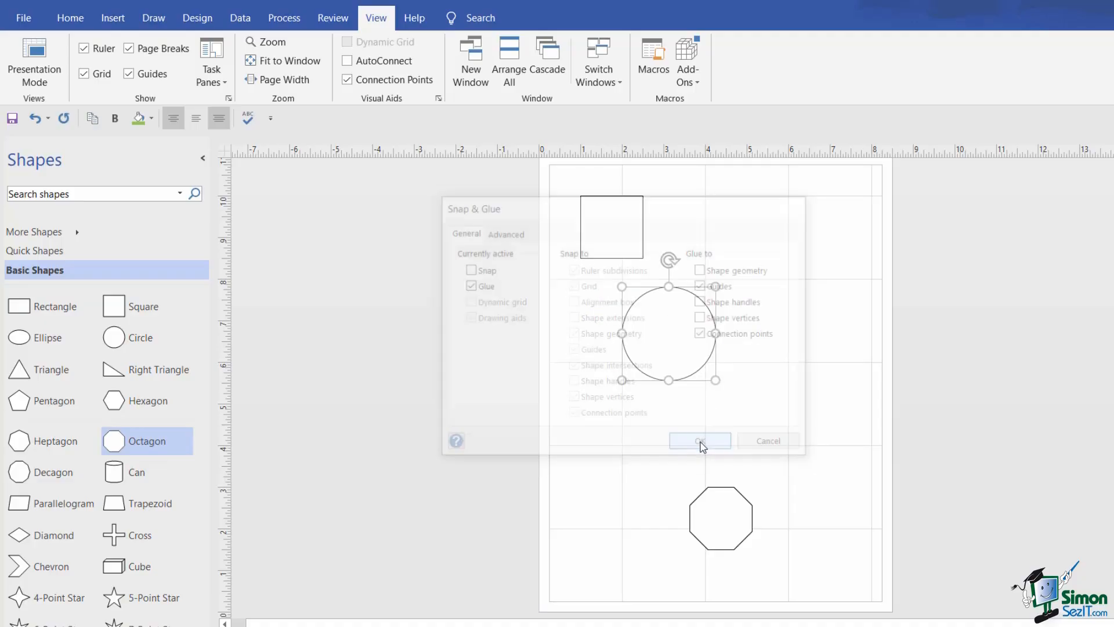
{"action": "left_click_drag", "start_coordinate": [681, 337], "coordinate": [653, 332]}
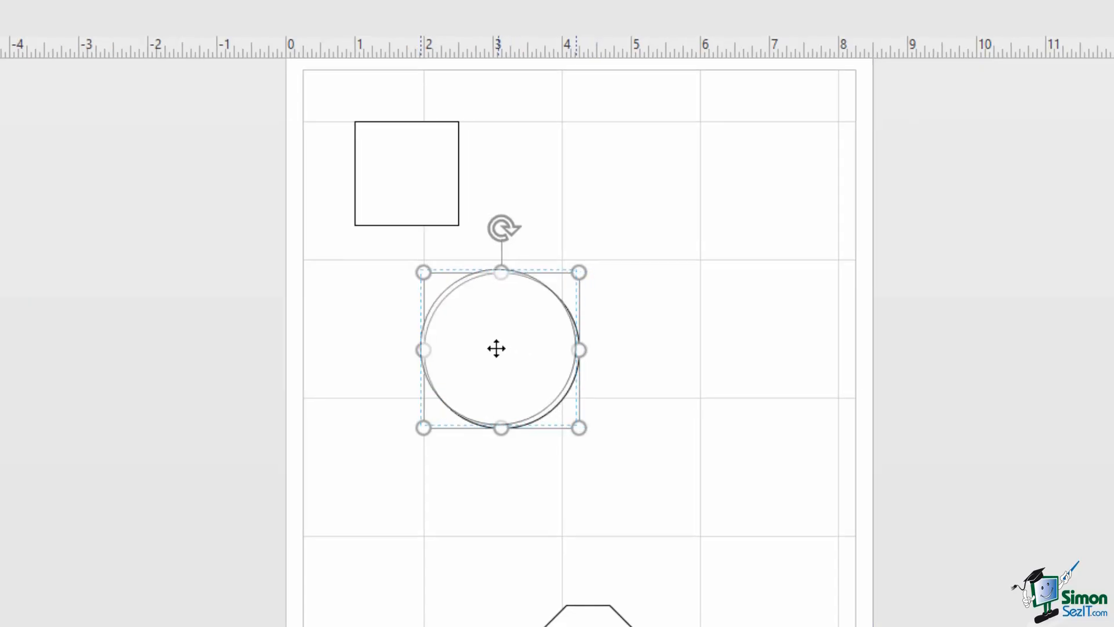
{"action": "left_click_drag", "start_coordinate": [475, 348], "coordinate": [503, 350]}
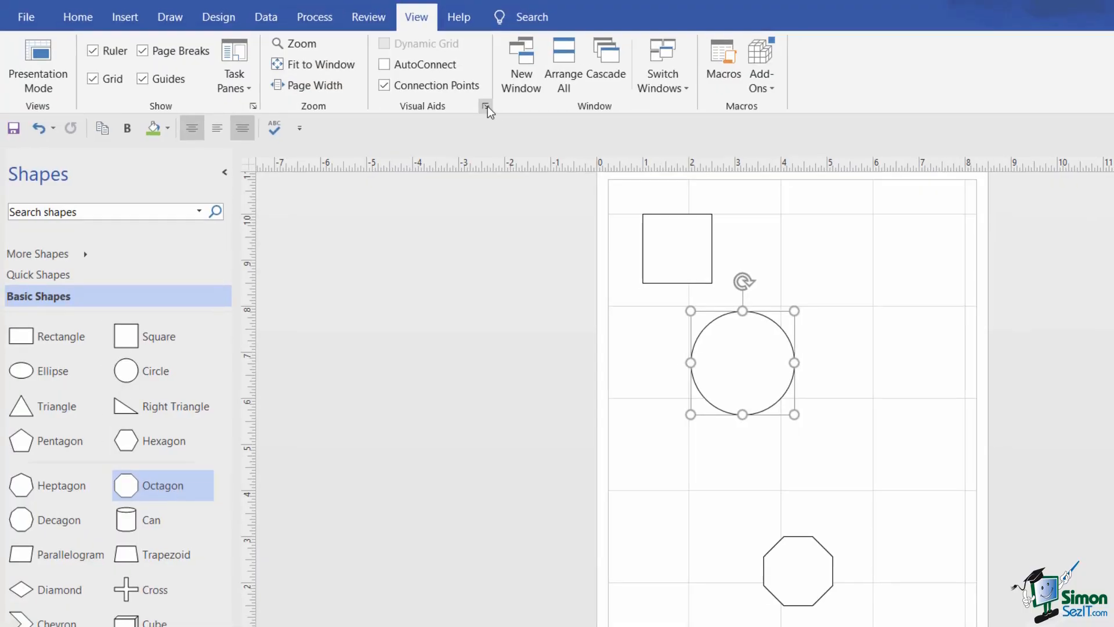
- Re-enable Snap, Drawing aids and Dynamic grid in Snap & Glue after reviewing the Advanced tab
{"action": "left_click", "coordinate": [486, 107]}
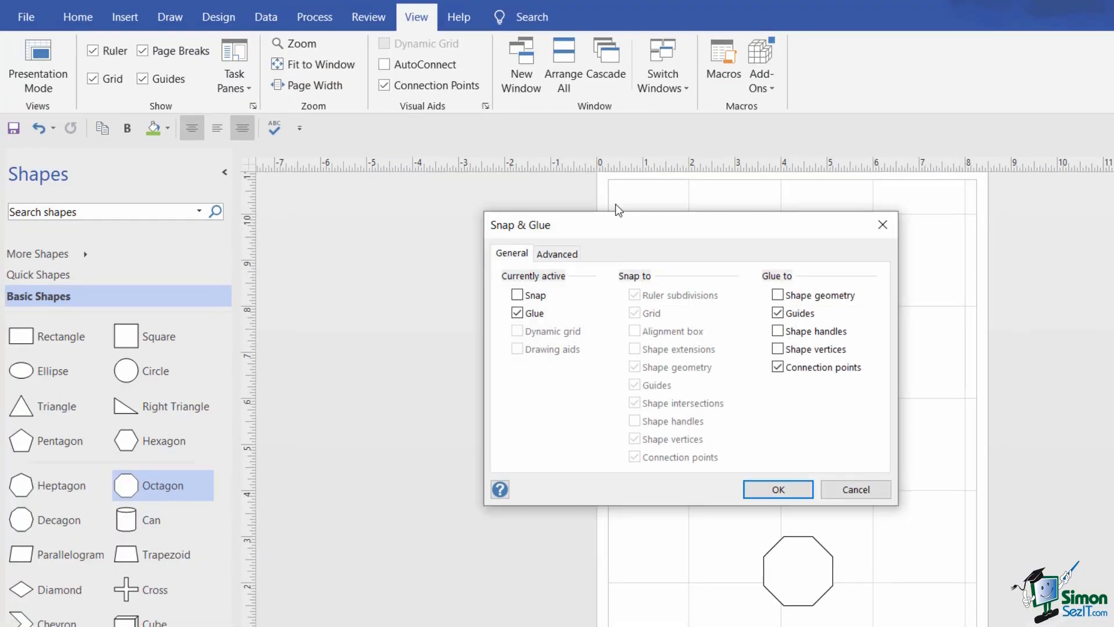
{"action": "left_click_drag", "start_coordinate": [629, 229], "coordinate": [474, 193]}
{"action": "left_click", "coordinate": [357, 255]}
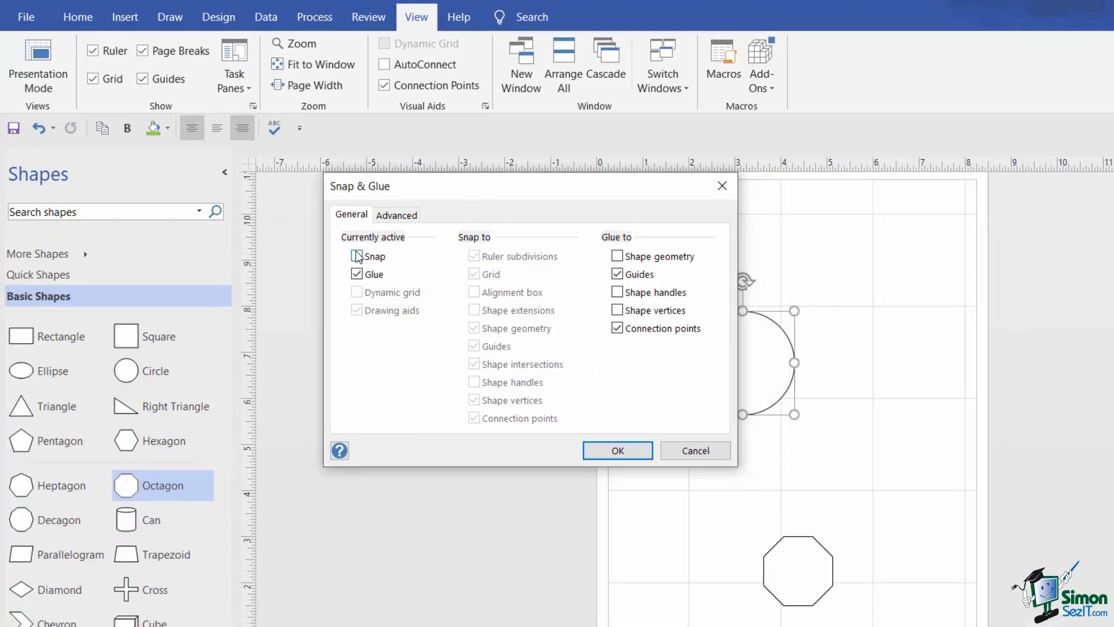
{"action": "left_click", "coordinate": [395, 311]}
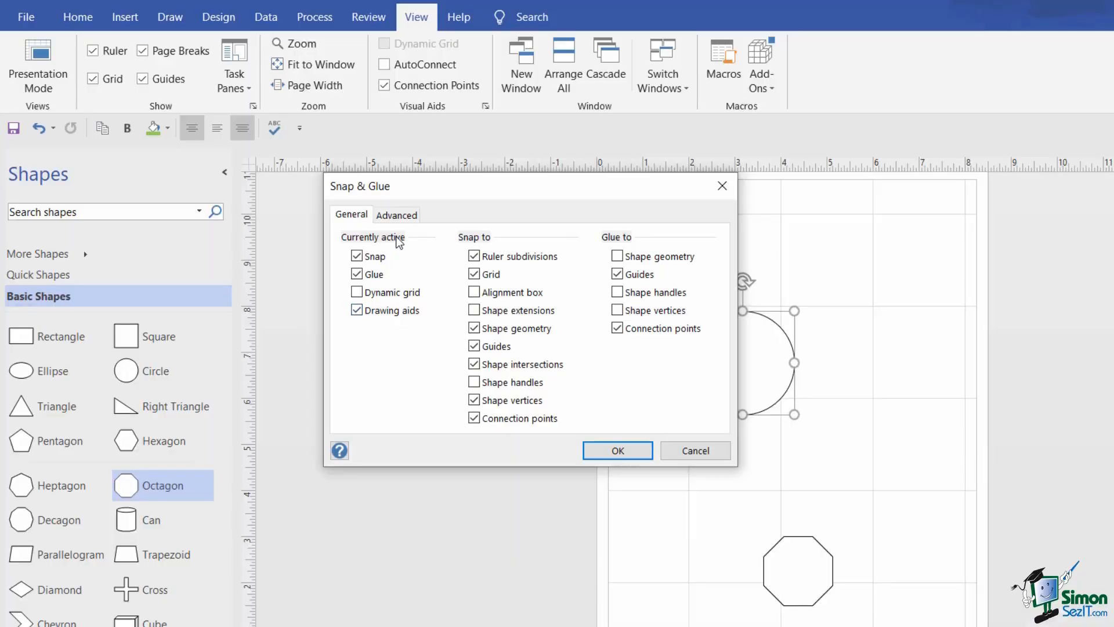
{"action": "left_click", "coordinate": [398, 218]}
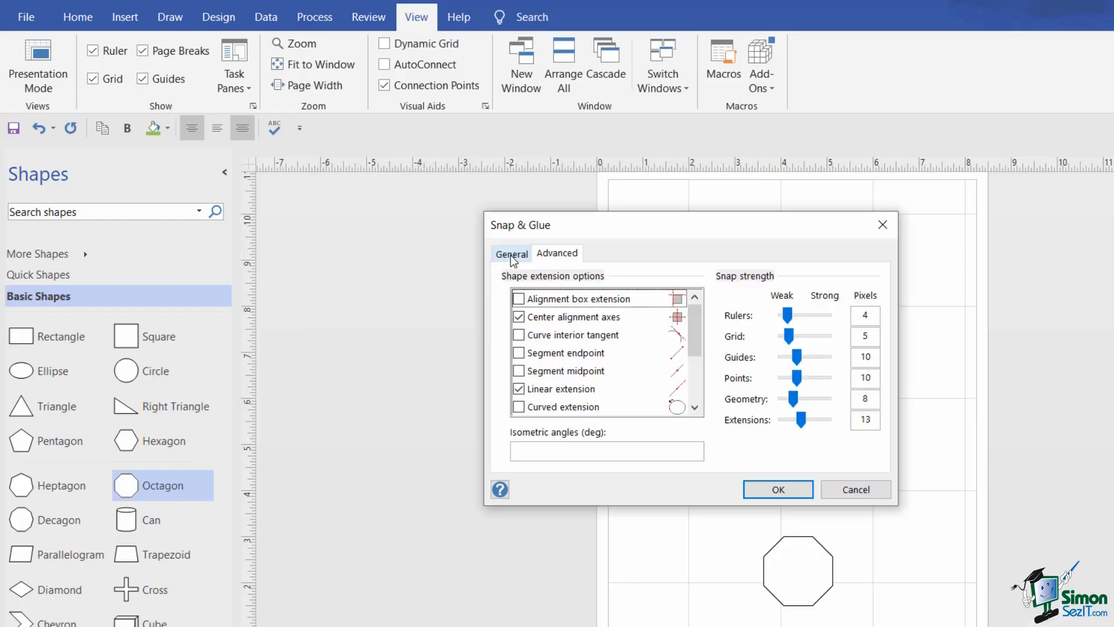
{"action": "left_click", "coordinate": [512, 253]}
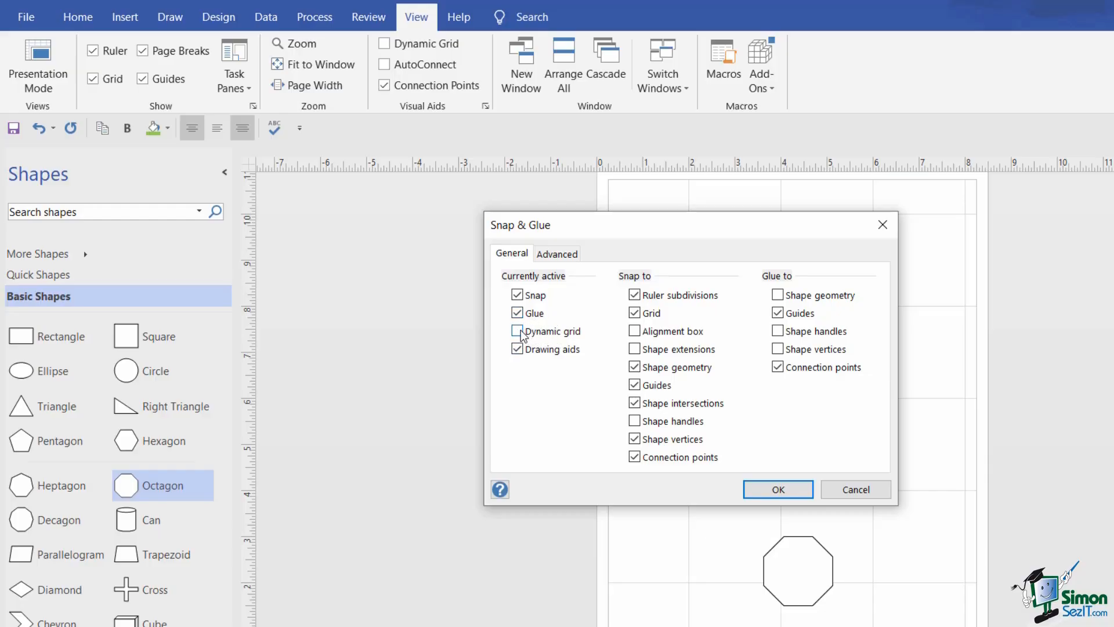
{"action": "left_click", "coordinate": [778, 489]}
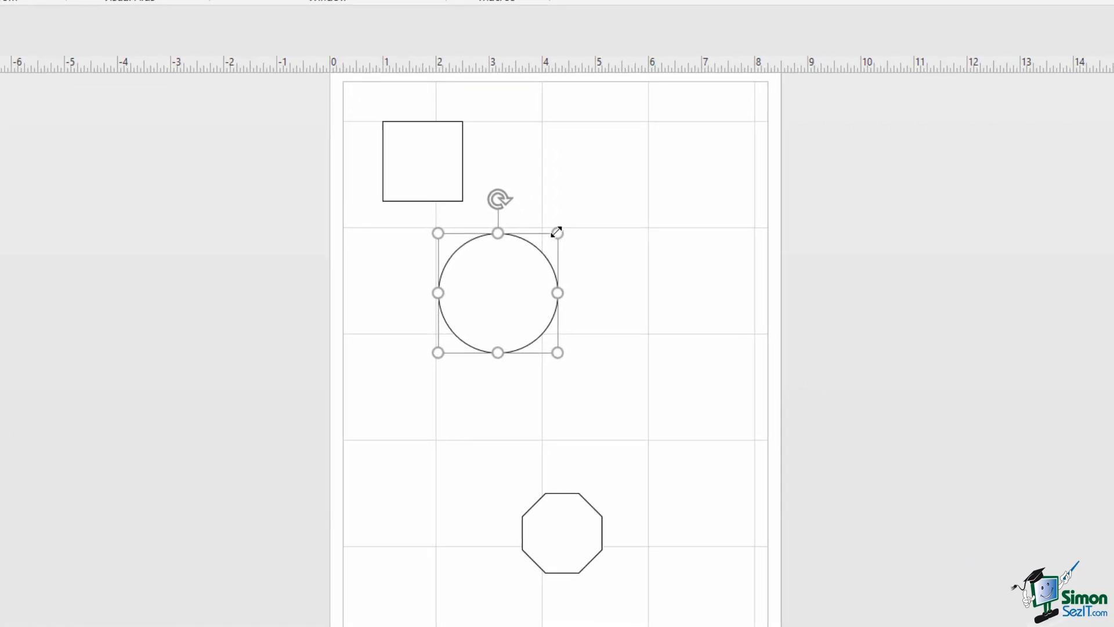
- Enlarge the circle, then centre the square, circle and octagon on one vertical line
{"action": "left_click_drag", "start_coordinate": [556, 233], "coordinate": [615, 211]}
{"action": "left_click_drag", "start_coordinate": [534, 249], "coordinate": [555, 353]}
{"action": "left_click_drag", "start_coordinate": [420, 160], "coordinate": [536, 166]}
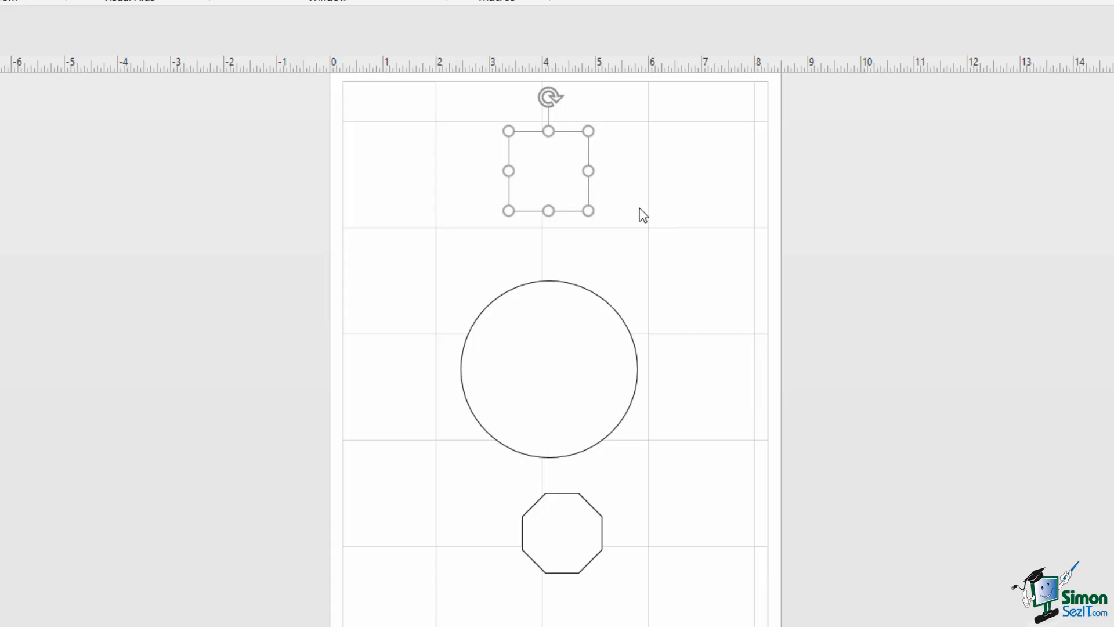
{"action": "left_click", "coordinate": [593, 505]}
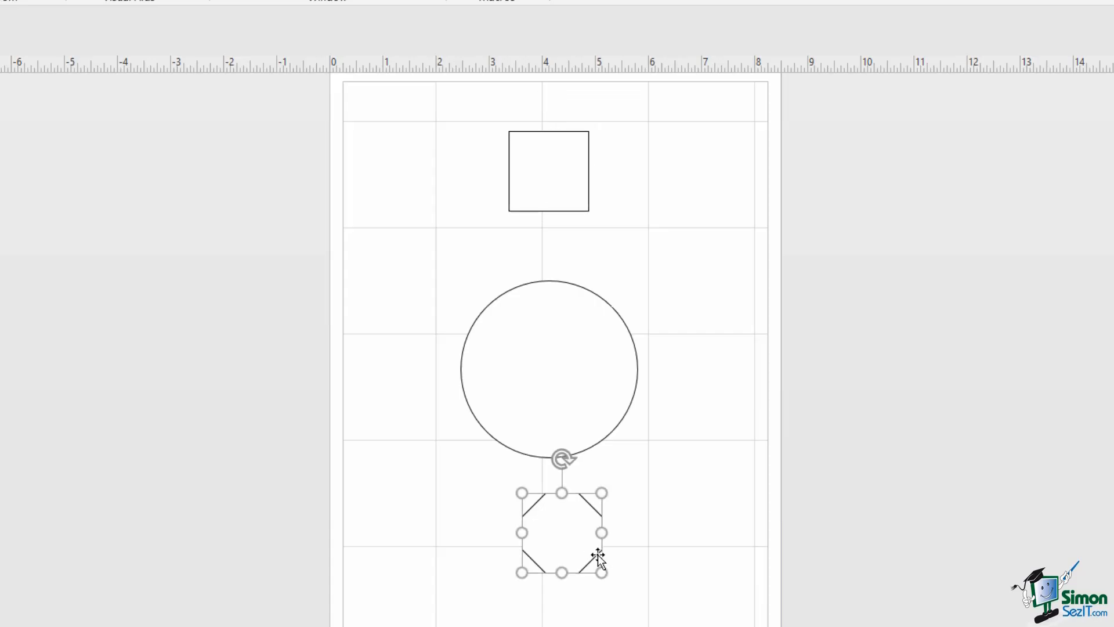
{"action": "mouse_move", "coordinate": [572, 537]}
{"action": "left_mouse_down"}
{"action": "mouse_move", "coordinate": [537, 537]}
{"action": "mouse_move", "coordinate": [582, 547]}
{"action": "mouse_move", "coordinate": [541, 545]}
{"action": "mouse_move", "coordinate": [579, 545]}
{"action": "mouse_move", "coordinate": [541, 539]}
{"action": "mouse_move", "coordinate": [572, 542]}
{"action": "mouse_move", "coordinate": [561, 542]}
{"action": "left_mouse_up"}
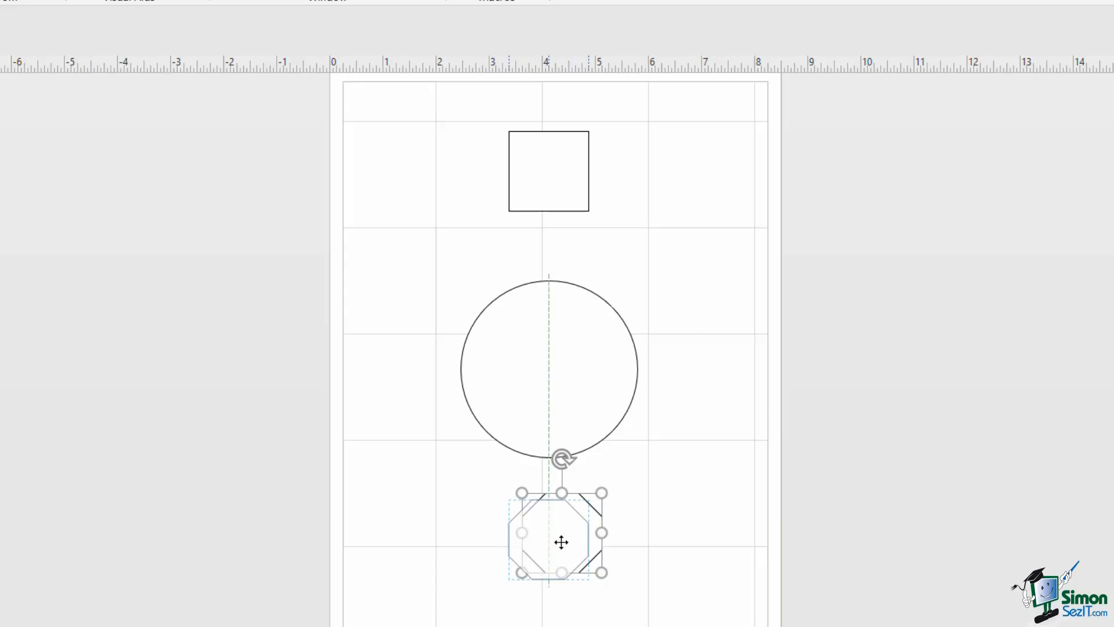
{"action": "left_click_drag", "start_coordinate": [561, 542], "coordinate": [566, 540]}
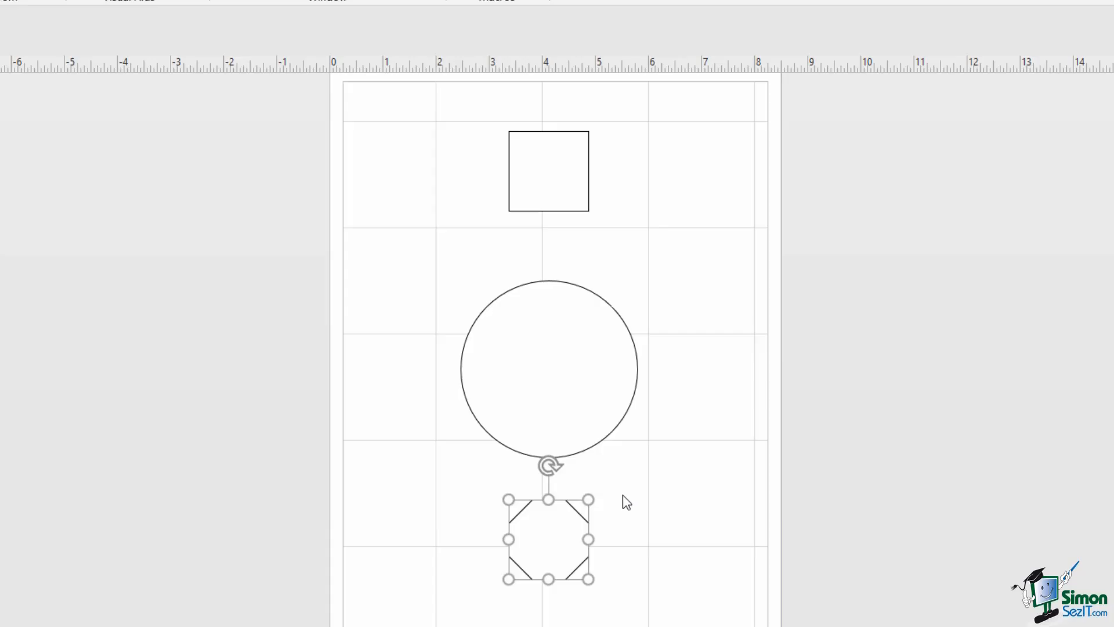
{"action": "left_click", "coordinate": [609, 249]}
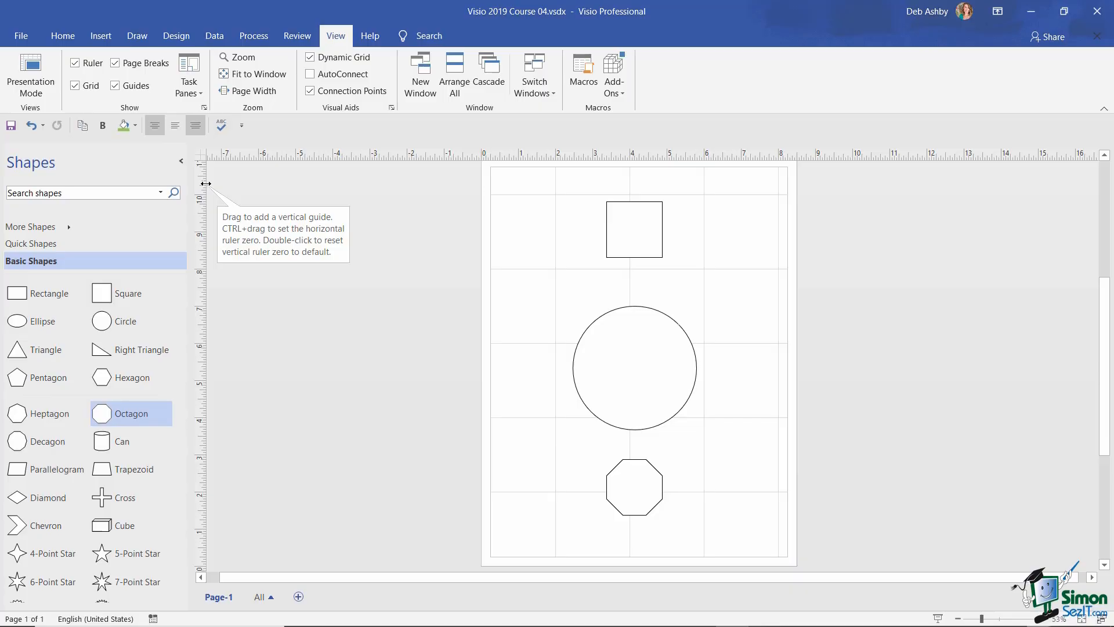
- Drag a vertical guide from the ruler and shift it left to the circle's left edge
{"action": "left_click_drag", "start_coordinate": [205, 184], "coordinate": [634, 213]}
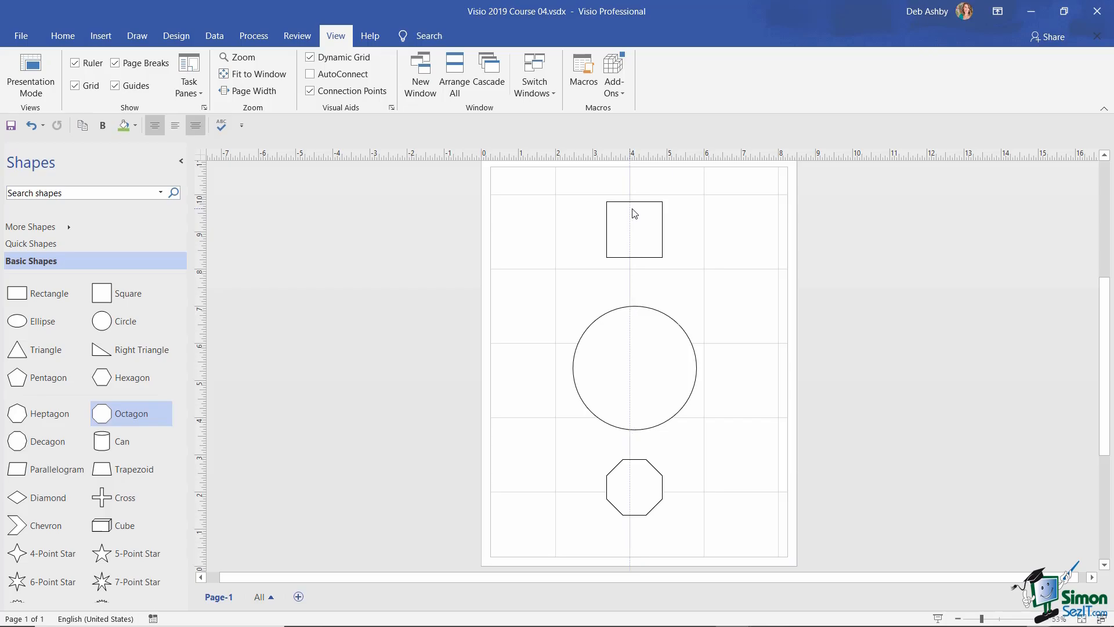
{"action": "left_click", "coordinate": [631, 211]}
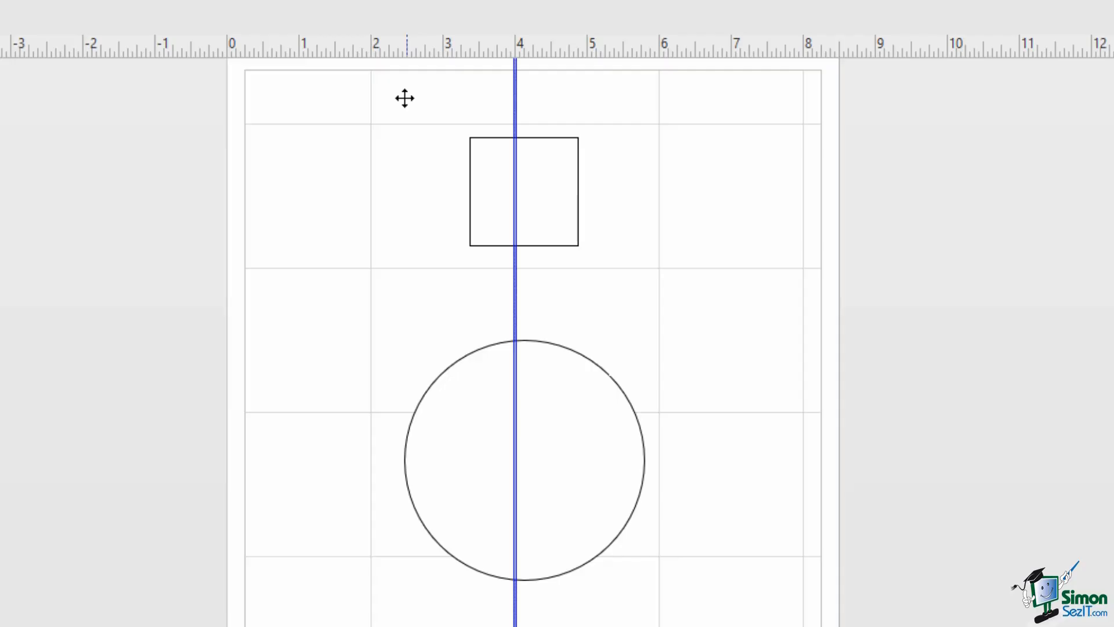
{"action": "left_click_drag", "start_coordinate": [405, 98], "coordinate": [404, 95]}
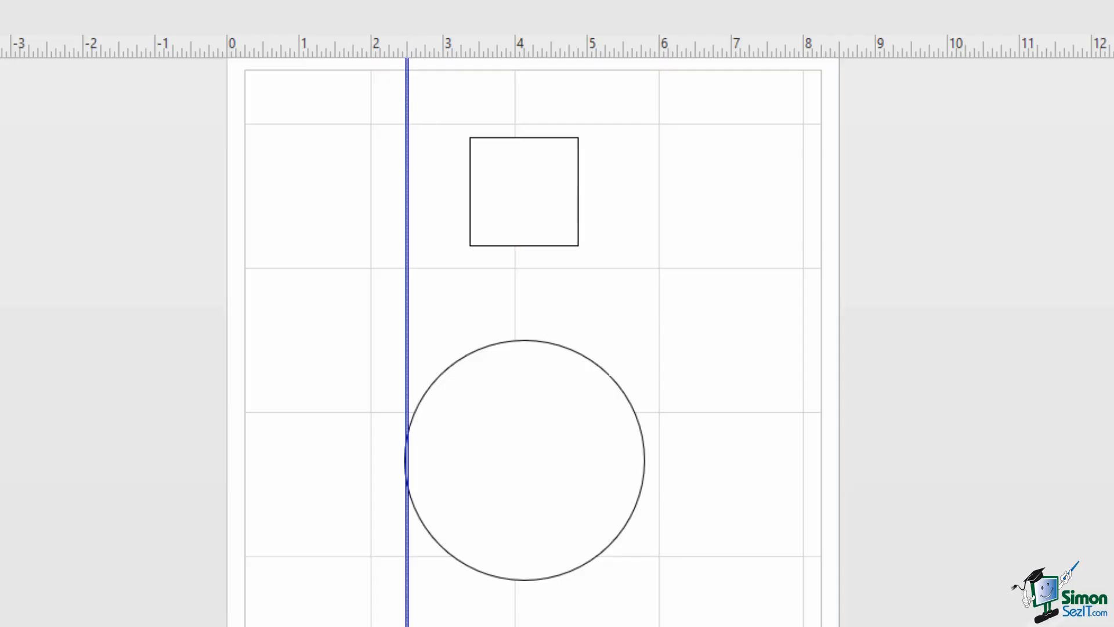
{"action": "key", "text": "alt+F9"}
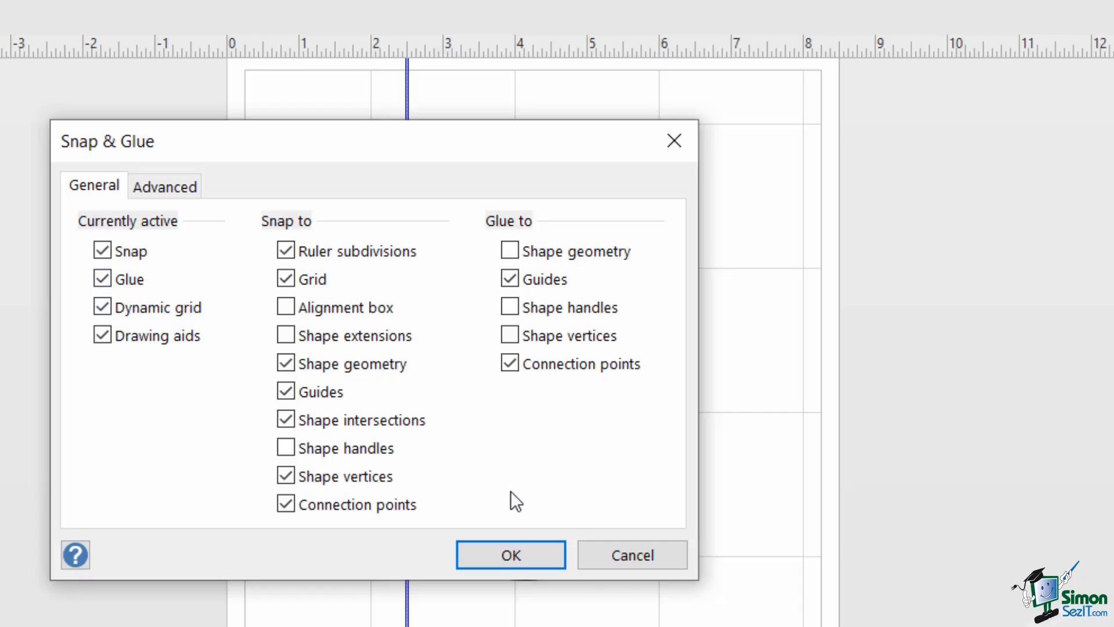
{"action": "left_click", "coordinate": [504, 554]}
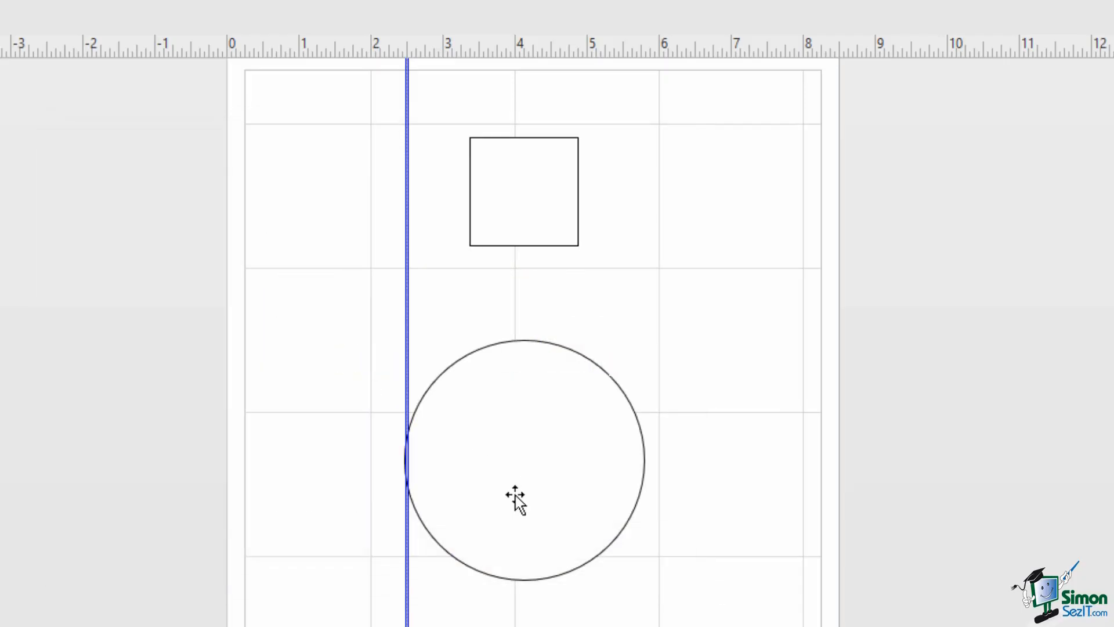
- Glue the square's and octagon's left edges to the guide, then shift the circle right
{"action": "left_click", "coordinate": [525, 198]}
{"action": "left_click_drag", "start_coordinate": [527, 200], "coordinate": [468, 202]}
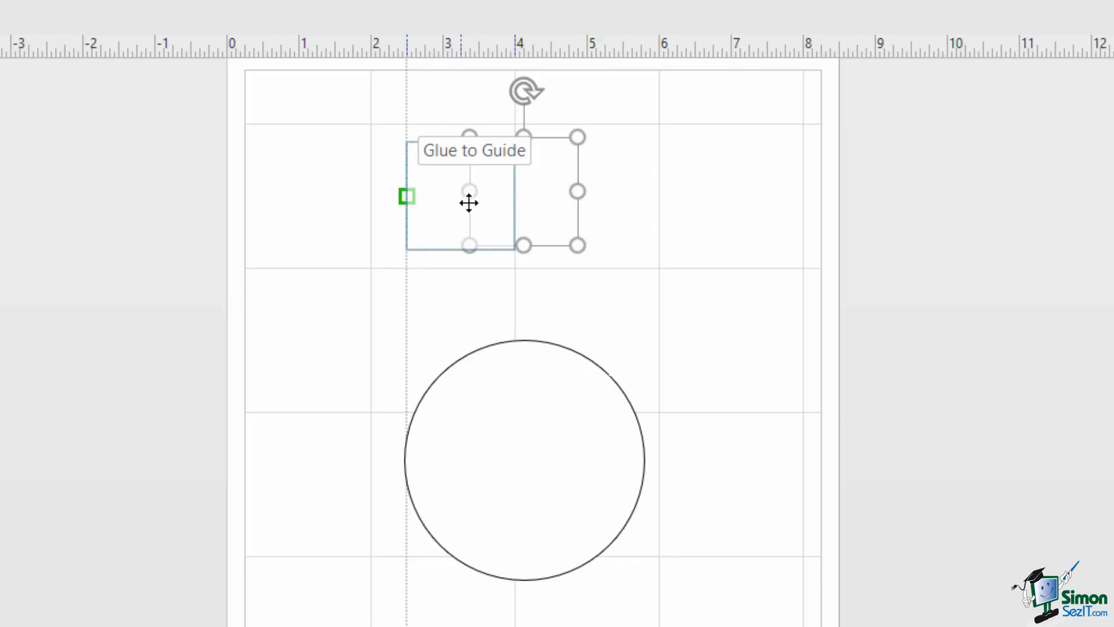
{"action": "left_click_drag", "start_coordinate": [468, 202], "coordinate": [469, 202]}
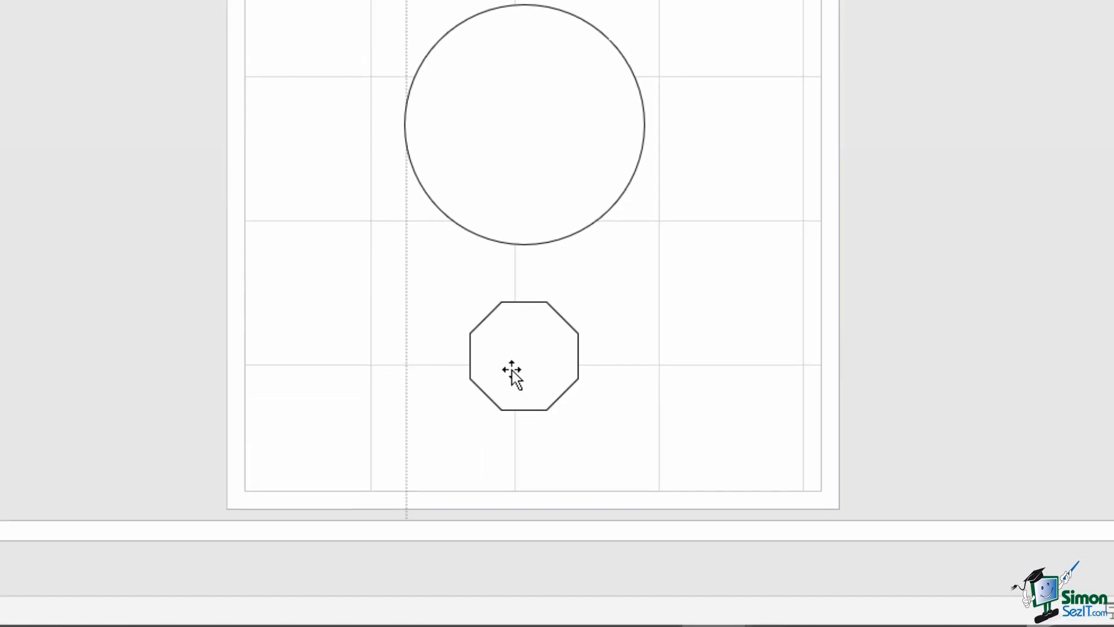
{"action": "left_click", "coordinate": [528, 365]}
{"action": "left_click_drag", "start_coordinate": [528, 350], "coordinate": [473, 350]}
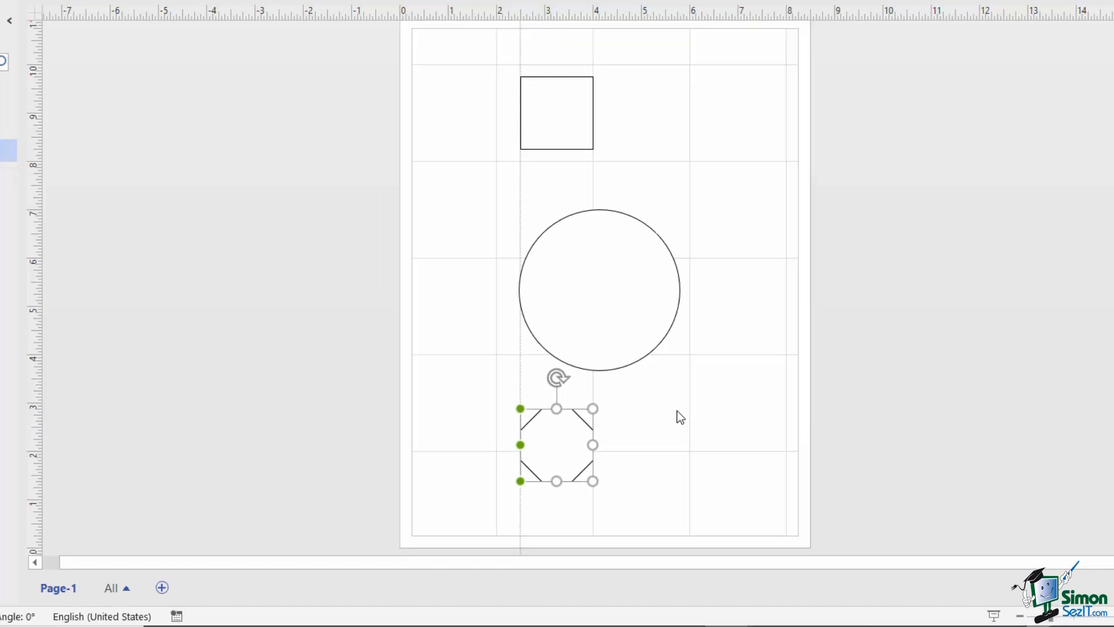
{"action": "left_click_drag", "start_coordinate": [627, 319], "coordinate": [666, 318]}
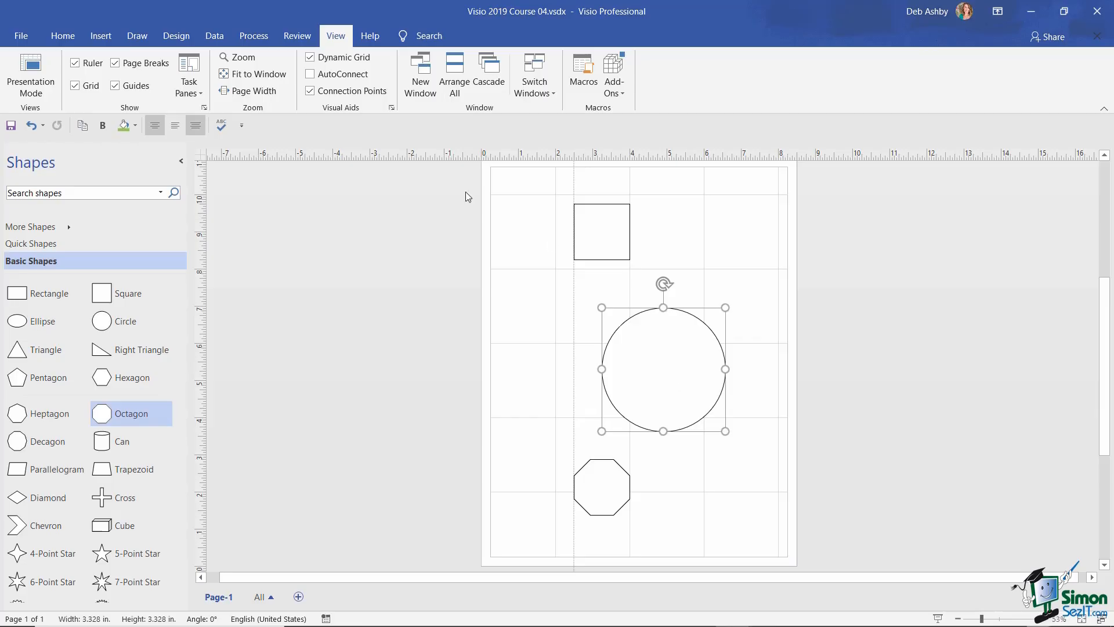
- Apply changed snap and glue settings and align the circle's left edge with the vertical guide
{"action": "left_click", "coordinate": [392, 107]}
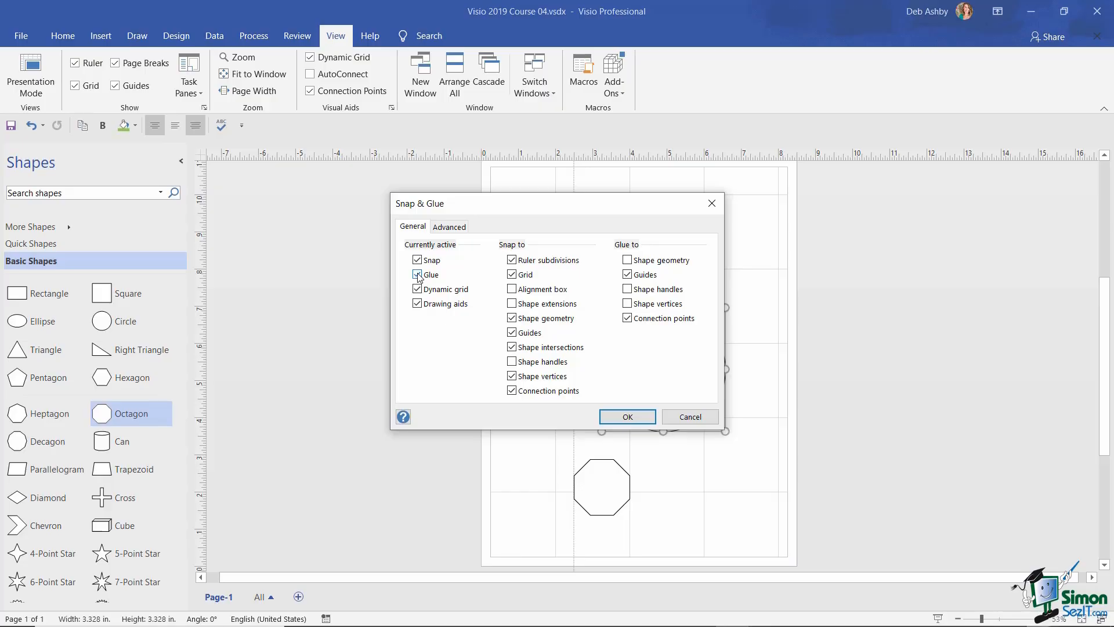
{"action": "left_click", "coordinate": [627, 416]}
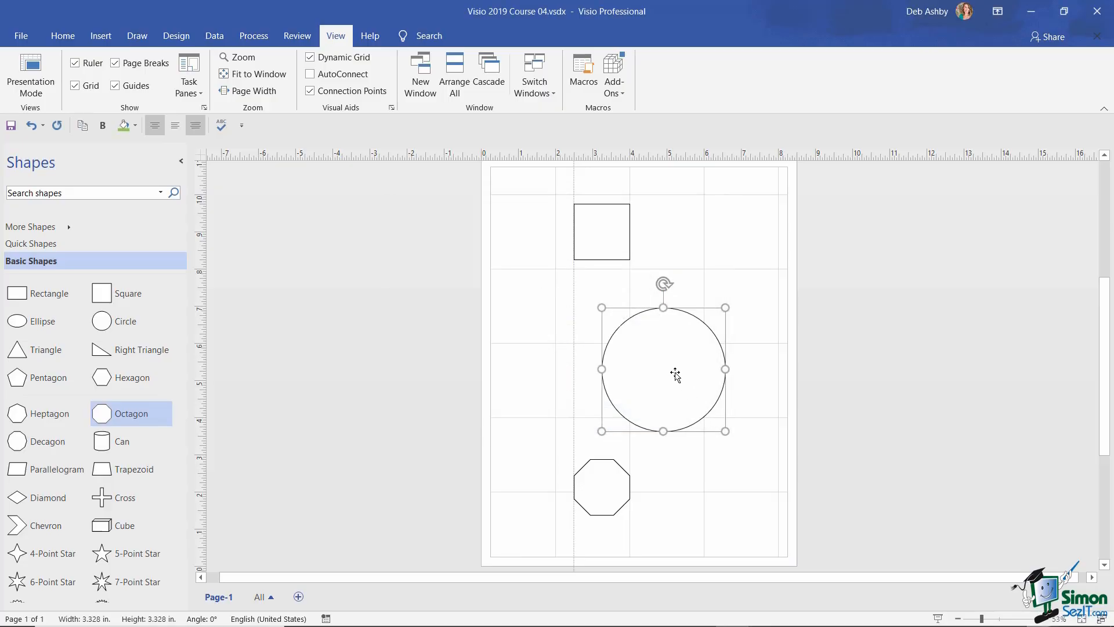
{"action": "left_click_drag", "start_coordinate": [670, 371], "coordinate": [652, 360]}
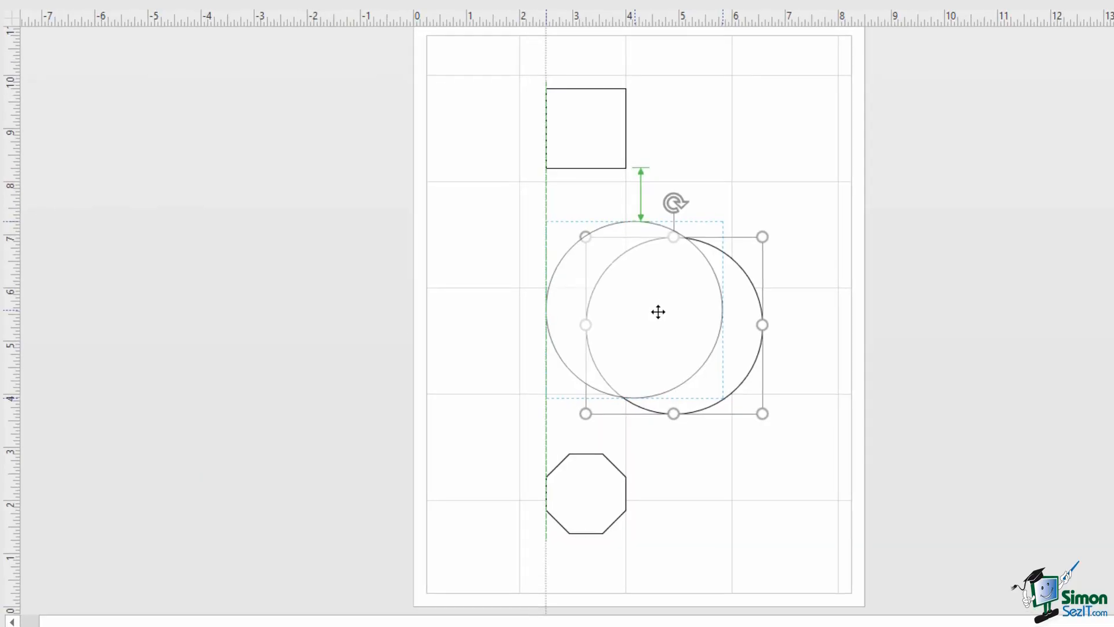
{"action": "left_click_drag", "start_coordinate": [658, 311], "coordinate": [659, 312]}
{"action": "left_click", "coordinate": [774, 308]}
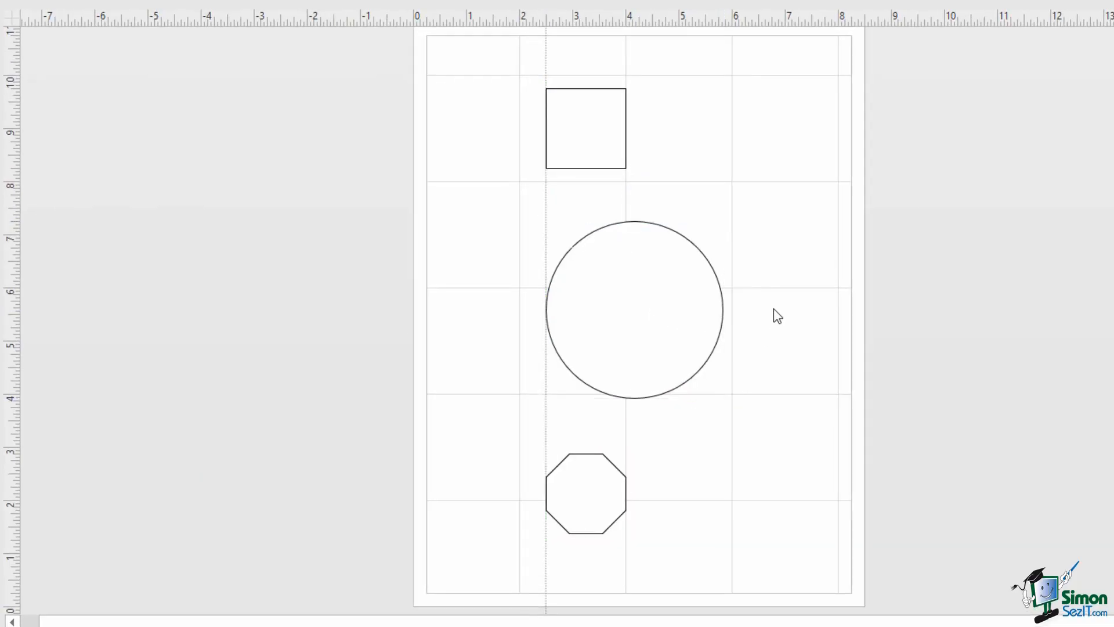
- Drag the vertical guide left to carry the square and octagon, then delete the guide
{"action": "left_click", "coordinate": [547, 55]}
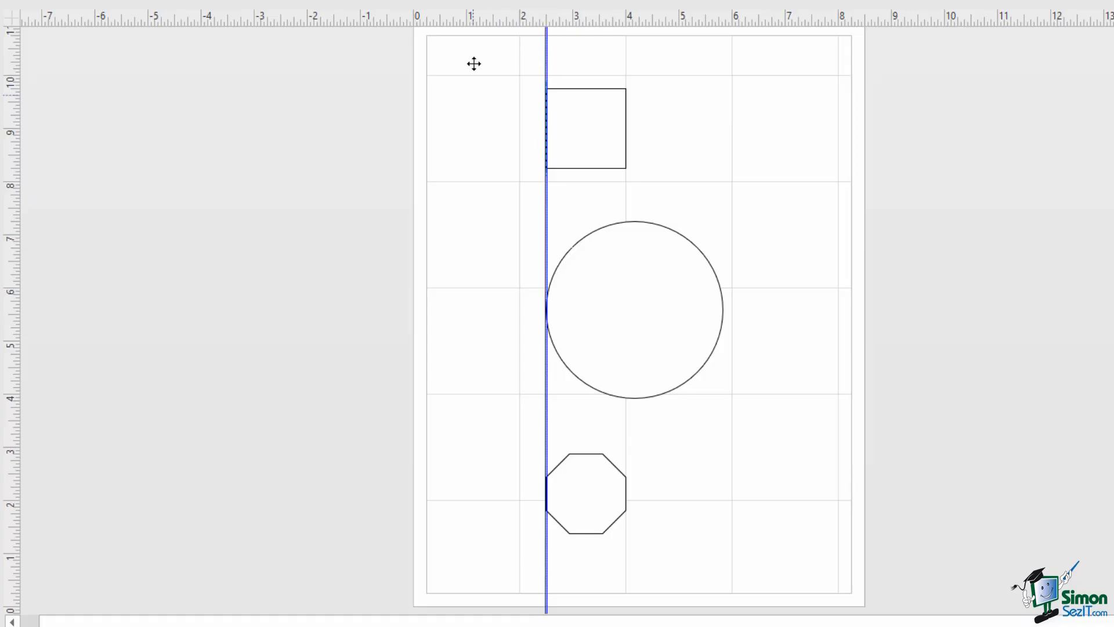
{"action": "left_click_drag", "start_coordinate": [546, 63], "coordinate": [467, 64]}
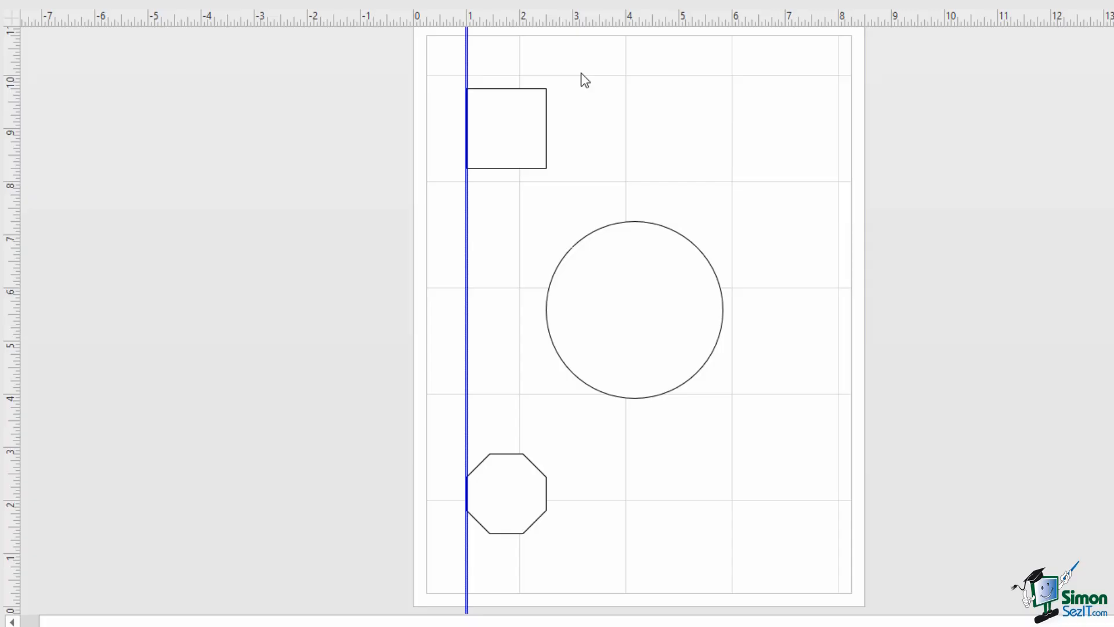
{"action": "key", "text": "Delete"}
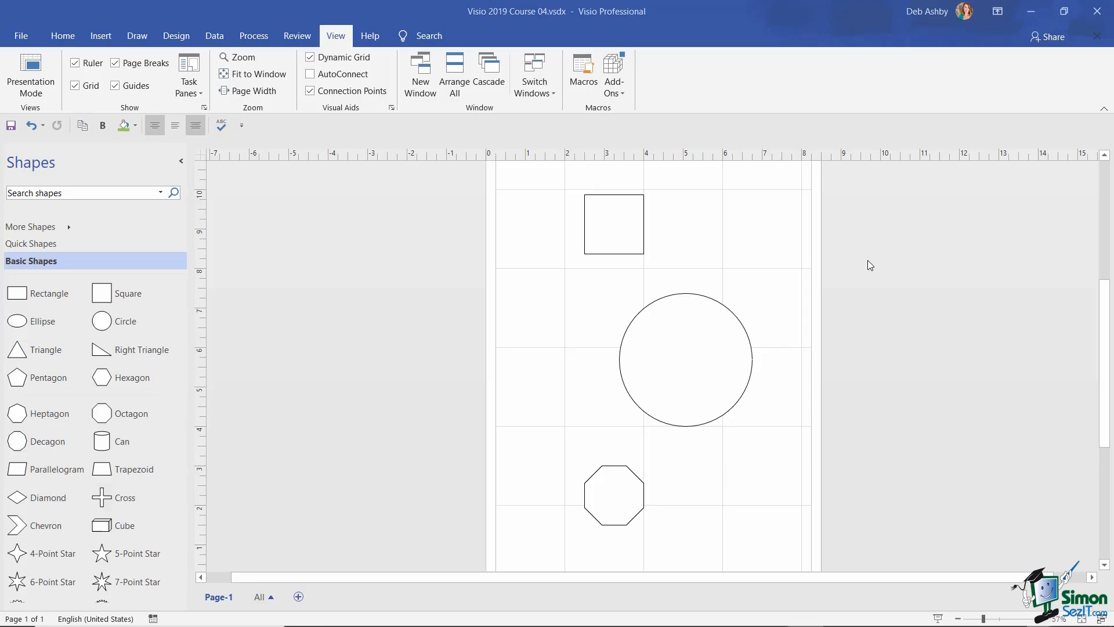
- Open Page Setup from the Design tab and review Page Size, Drawing Scale and Page Properties
{"action": "left_click", "coordinate": [183, 42]}
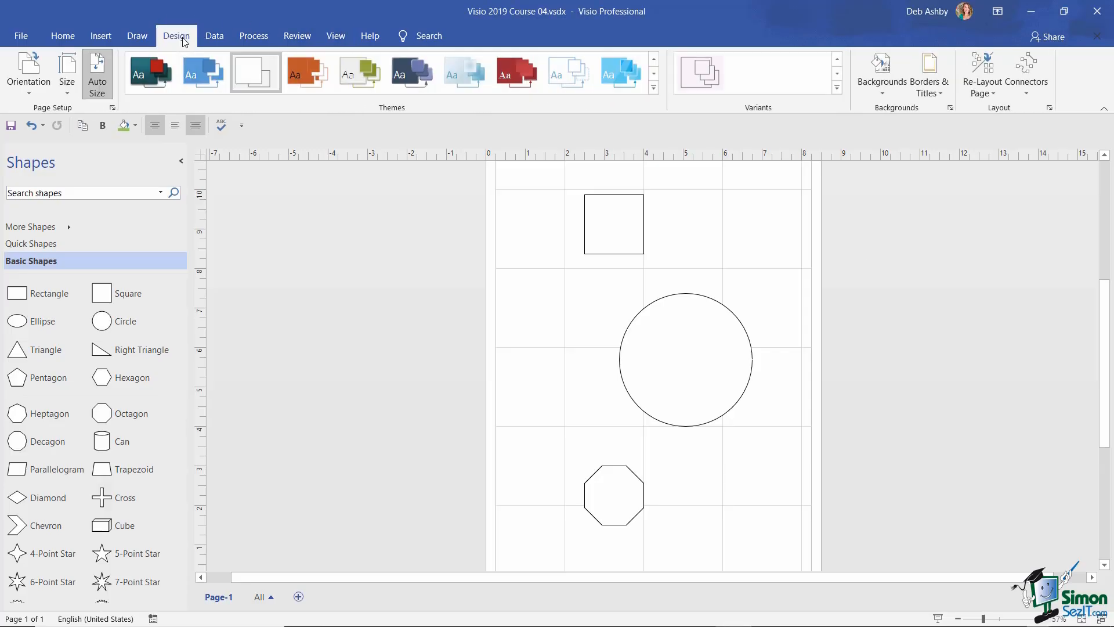
{"action": "left_click", "coordinate": [113, 109]}
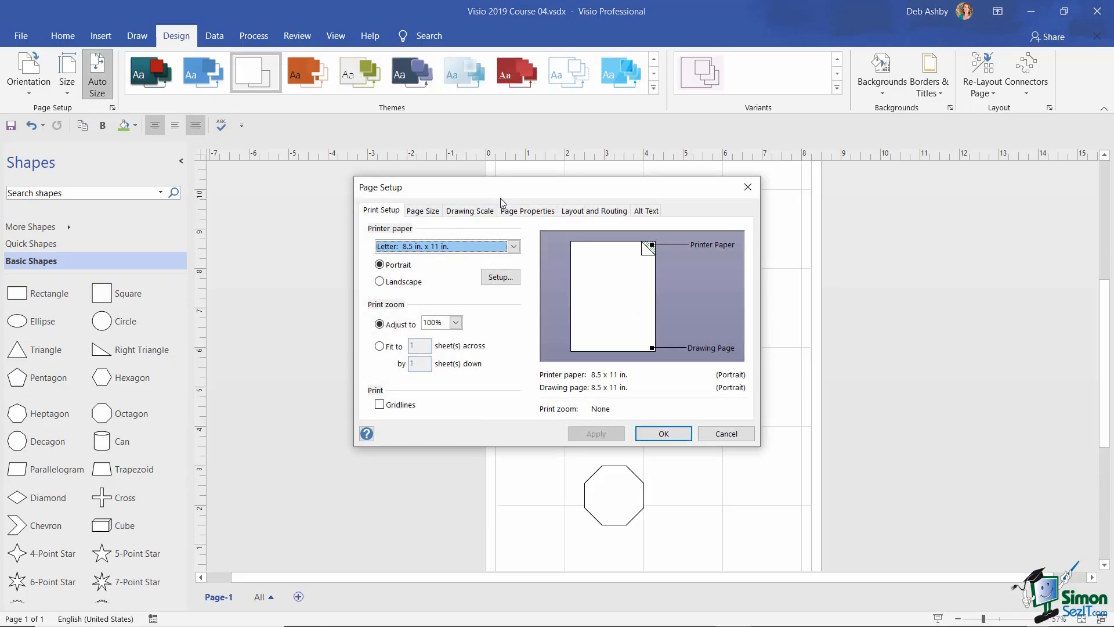
{"action": "left_click_drag", "start_coordinate": [506, 189], "coordinate": [389, 181]}
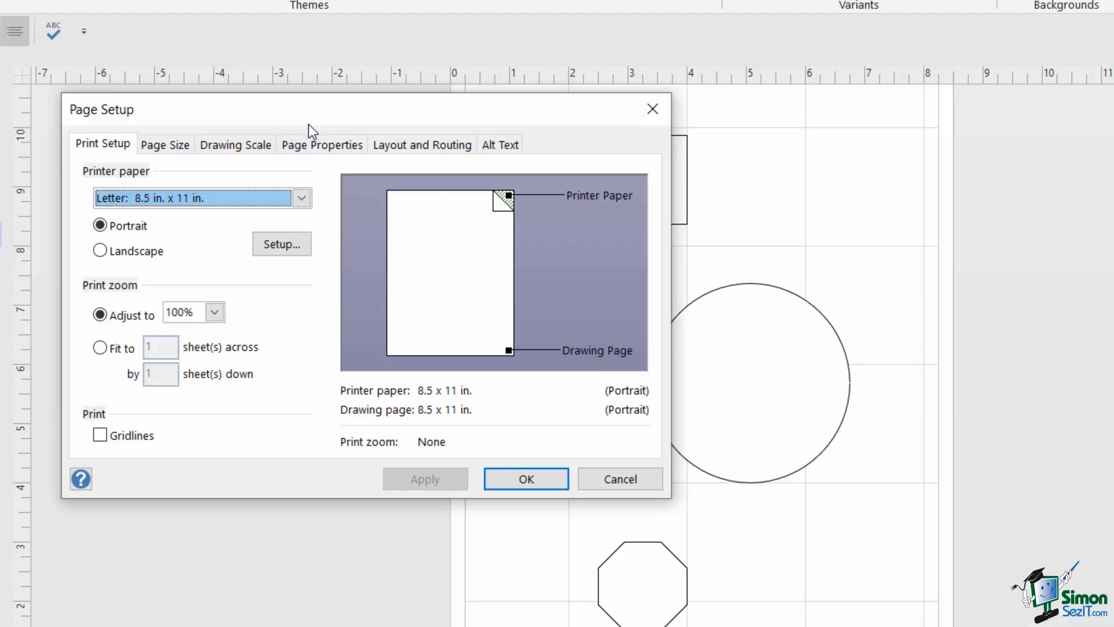
{"action": "left_click", "coordinate": [164, 146]}
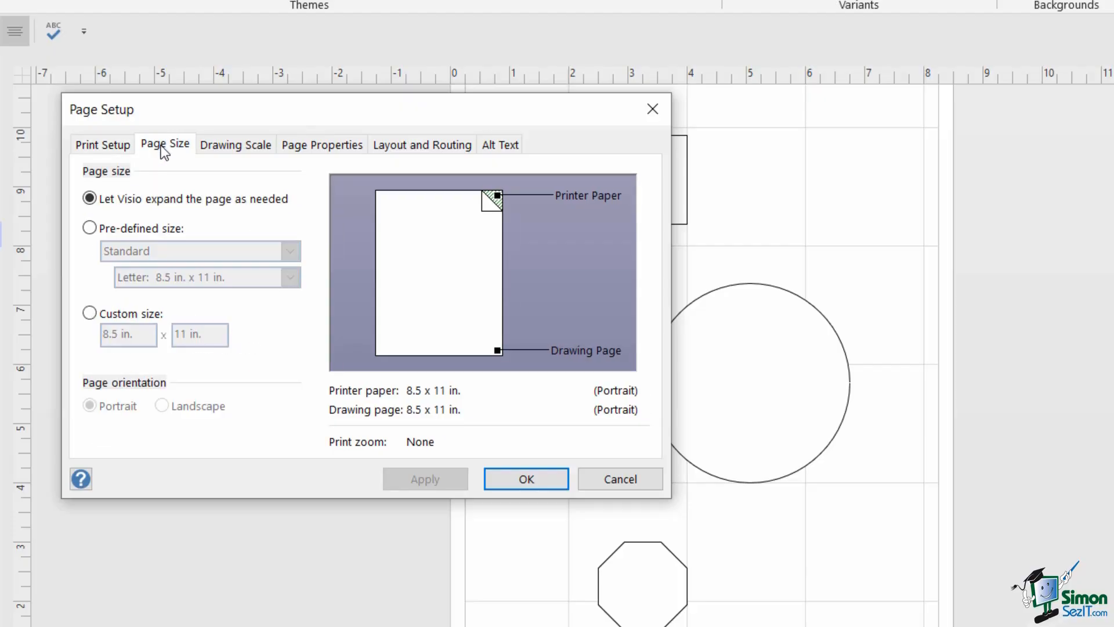
{"action": "left_click", "coordinate": [239, 148]}
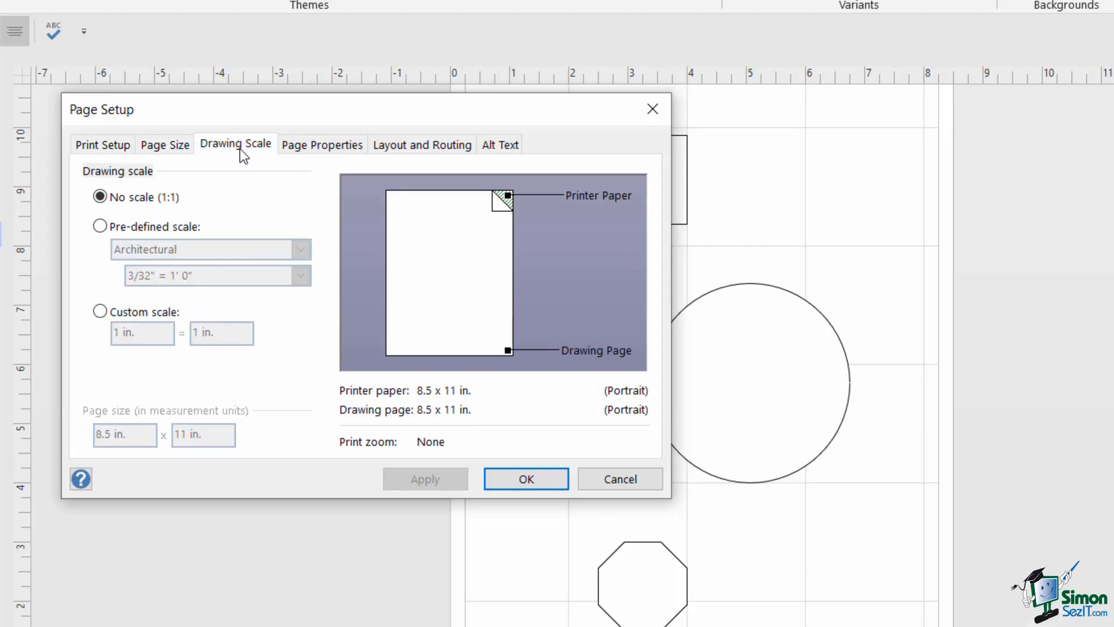
{"action": "left_click", "coordinate": [319, 147]}
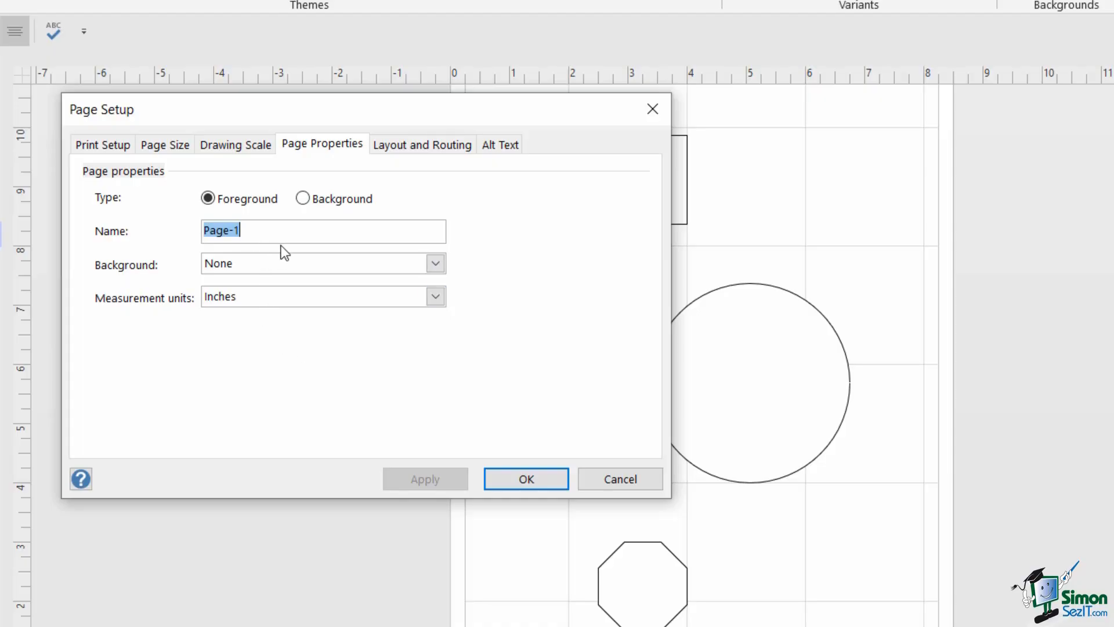
- Name the page 'Shapes Demo 01', keep it a foreground page in Inches, and apply
{"action": "type", "text": "Shapes D"}
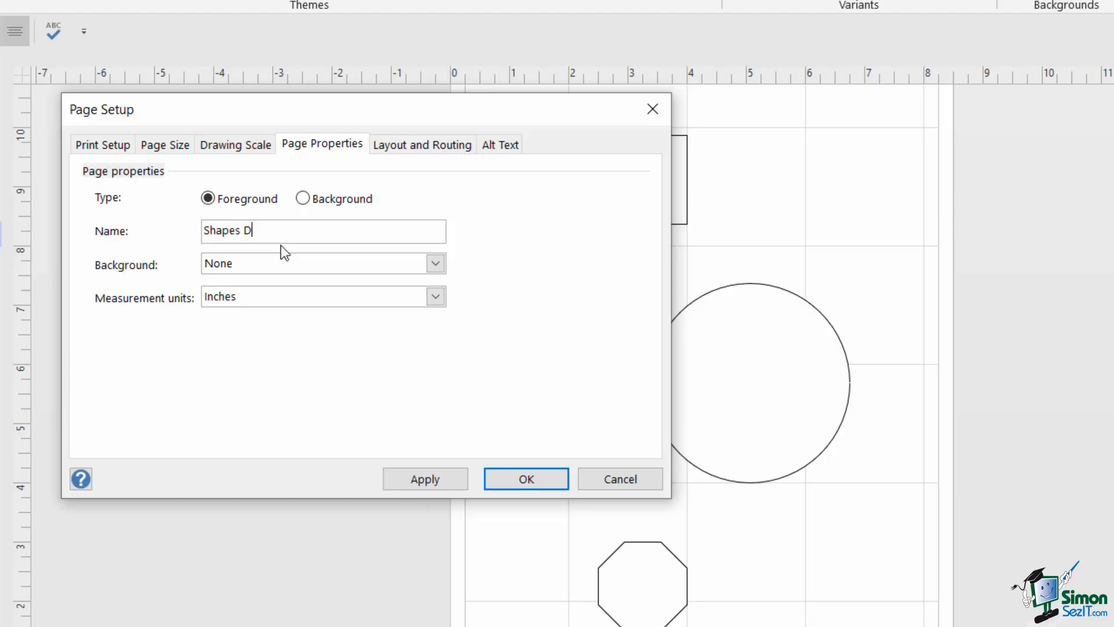
{"action": "type", "text": "emo 01"}
{"action": "left_click", "coordinate": [302, 198]}
{"action": "left_click", "coordinate": [208, 198]}
{"action": "key", "text": "Tab"}
{"action": "key", "text": "Tab"}
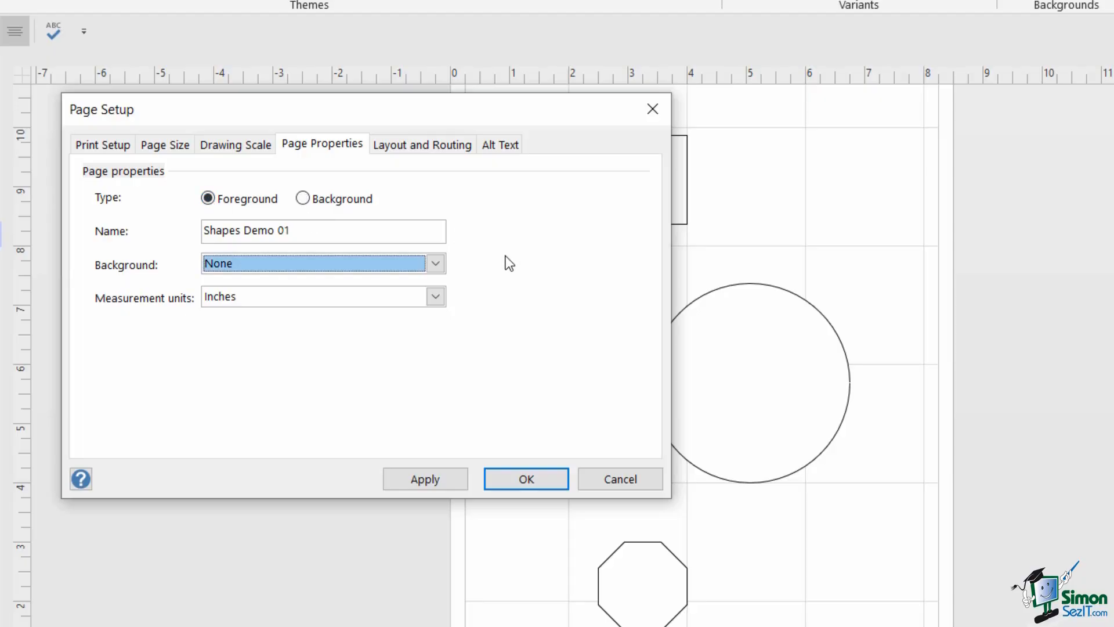
{"action": "left_click", "coordinate": [435, 297]}
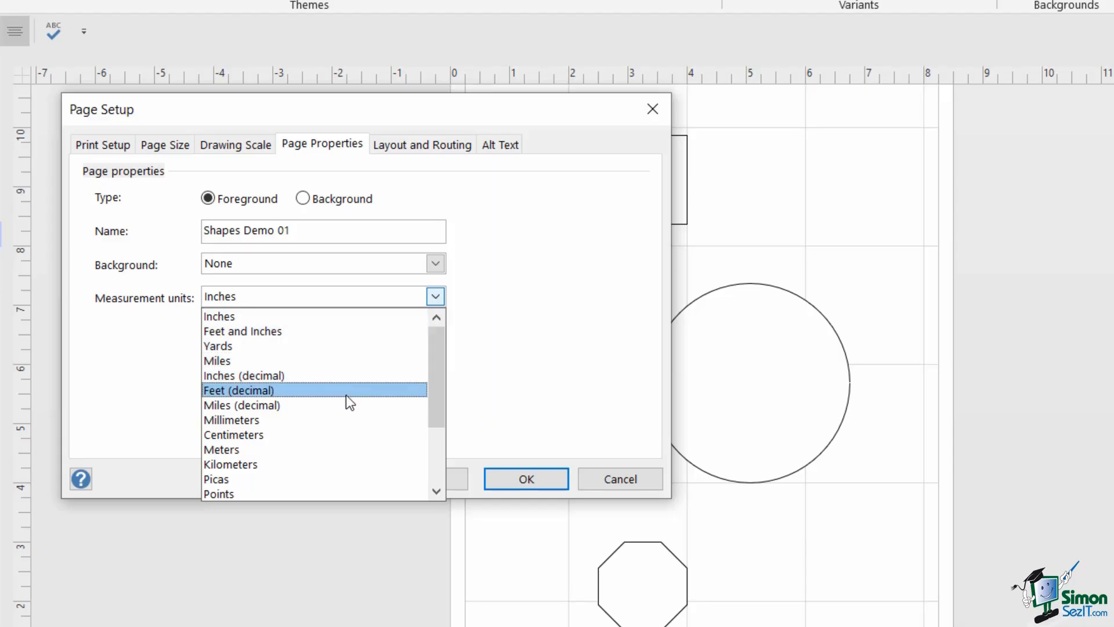
{"action": "left_click", "coordinate": [513, 319]}
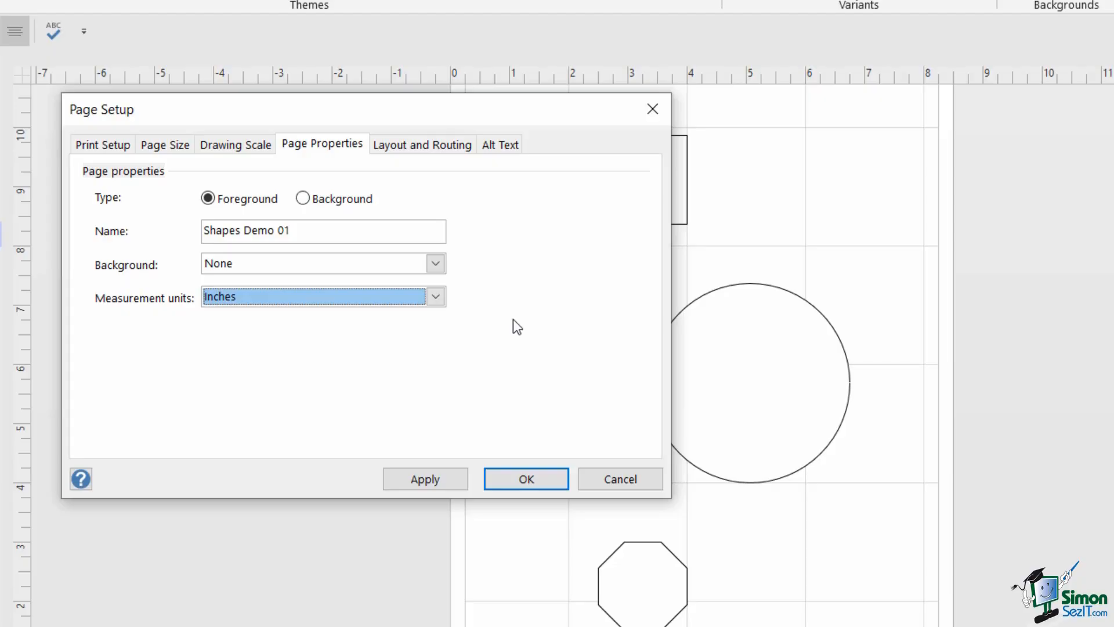
{"action": "left_click", "coordinate": [426, 478]}
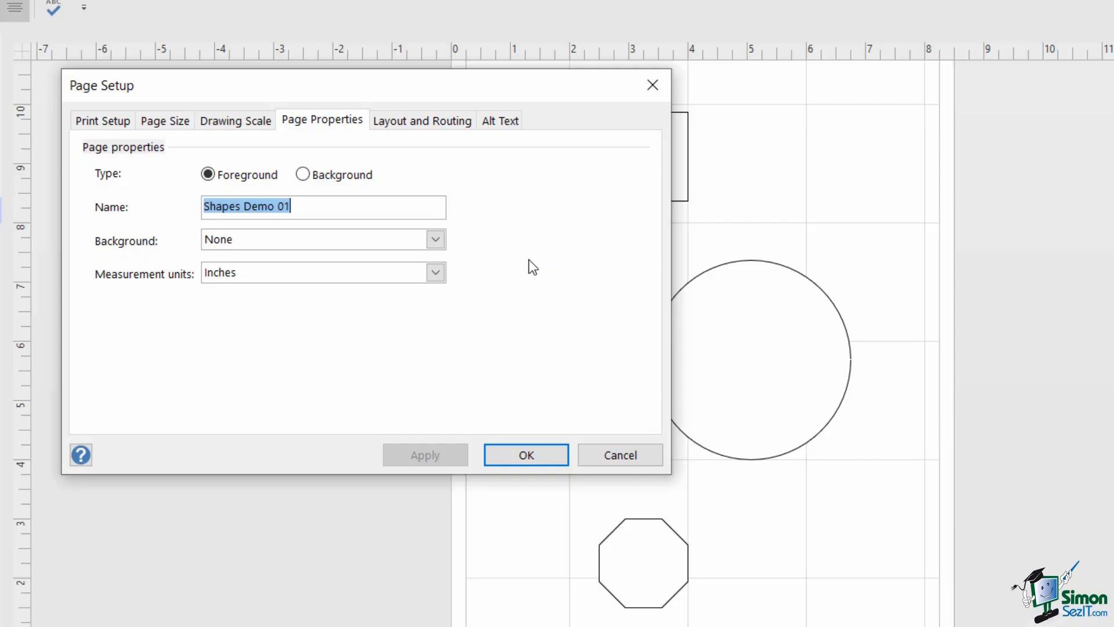
- Show the Drawing Scale tab with the Architectural 1/2" = 1' 0" pre-defined scale on a 22 x 17 ft page
{"action": "left_click_drag", "start_coordinate": [557, 84], "coordinate": [385, 104]}
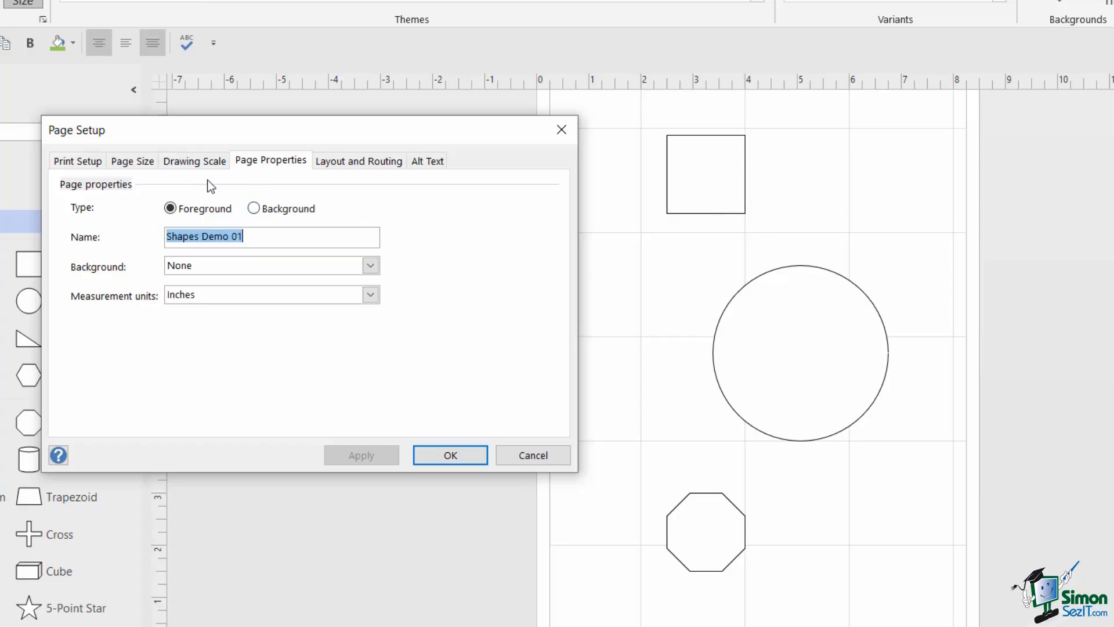
{"action": "left_click", "coordinate": [195, 162]}
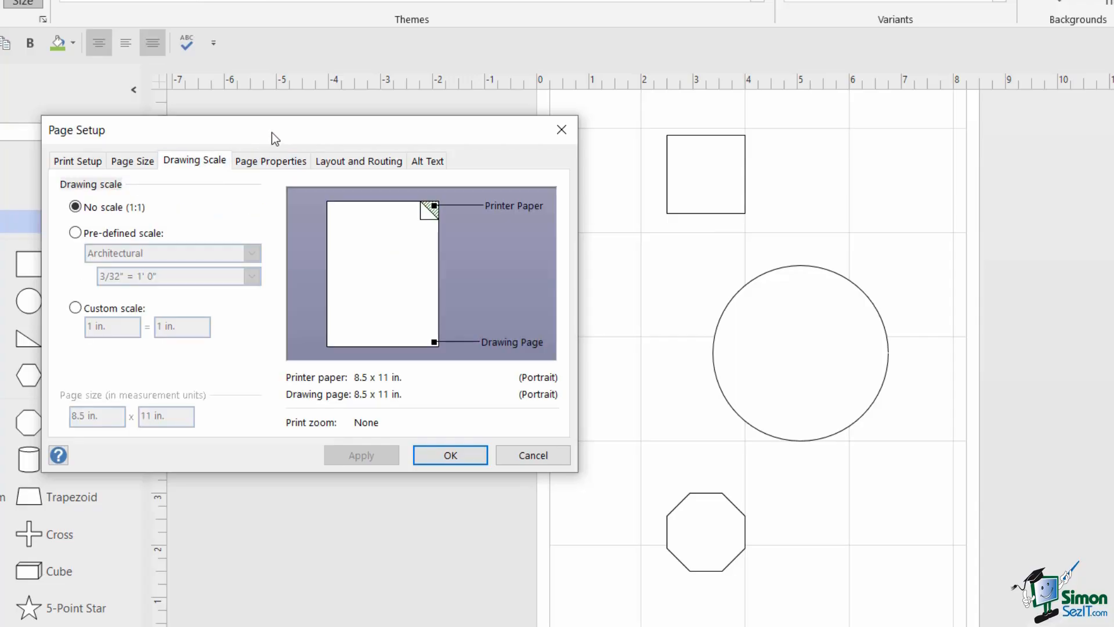
{"action": "left_click_drag", "start_coordinate": [271, 133], "coordinate": [413, 114]}
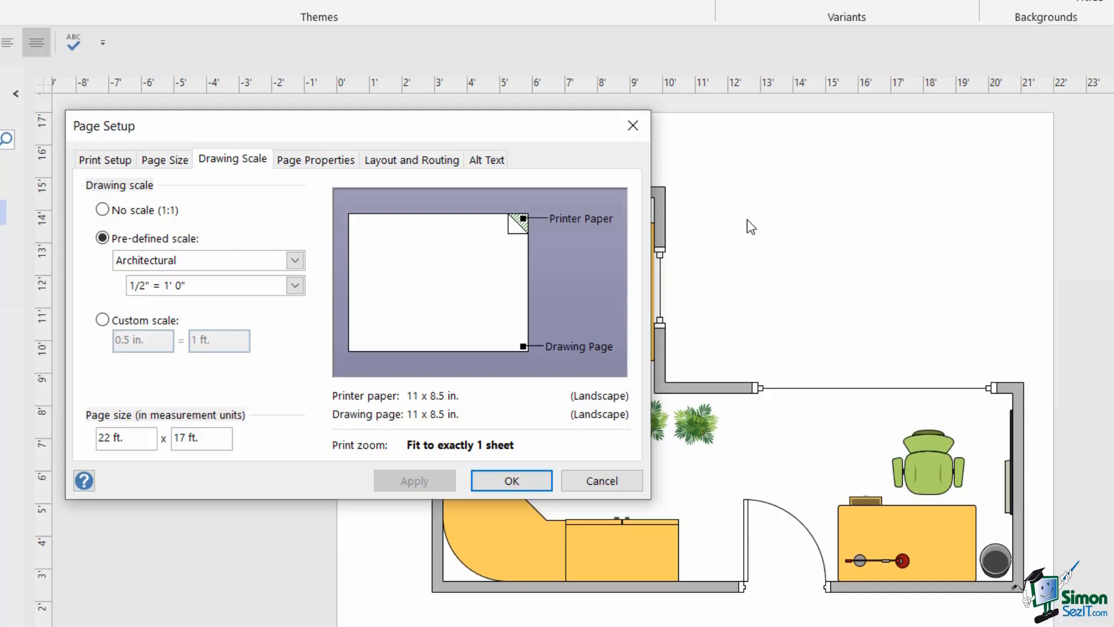
{"action": "left_click", "coordinate": [298, 264]}
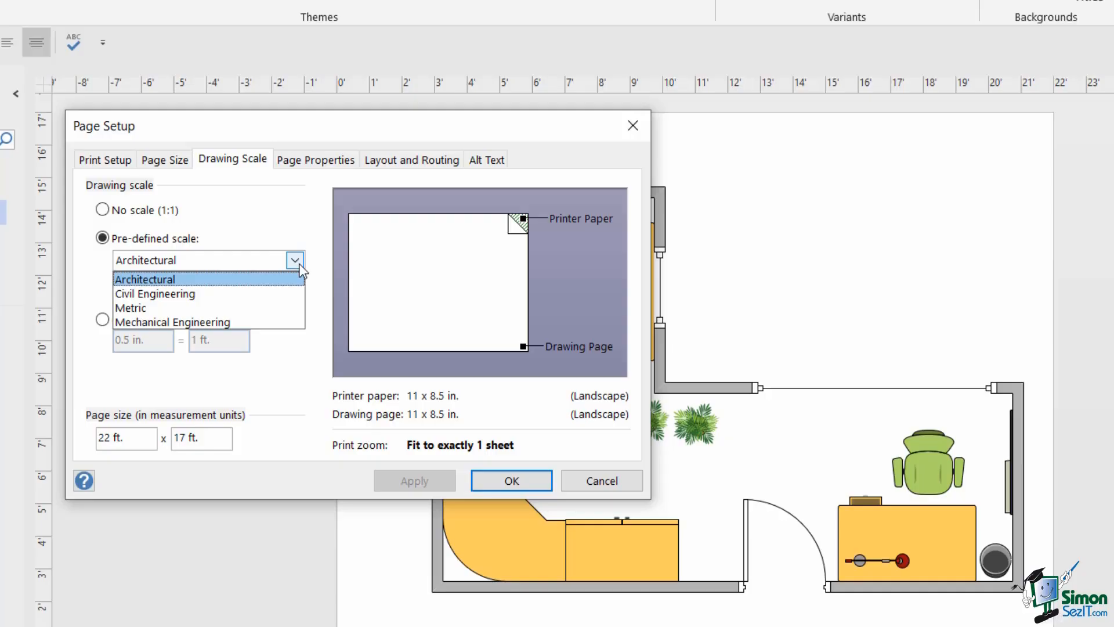
{"action": "left_click", "coordinate": [273, 211]}
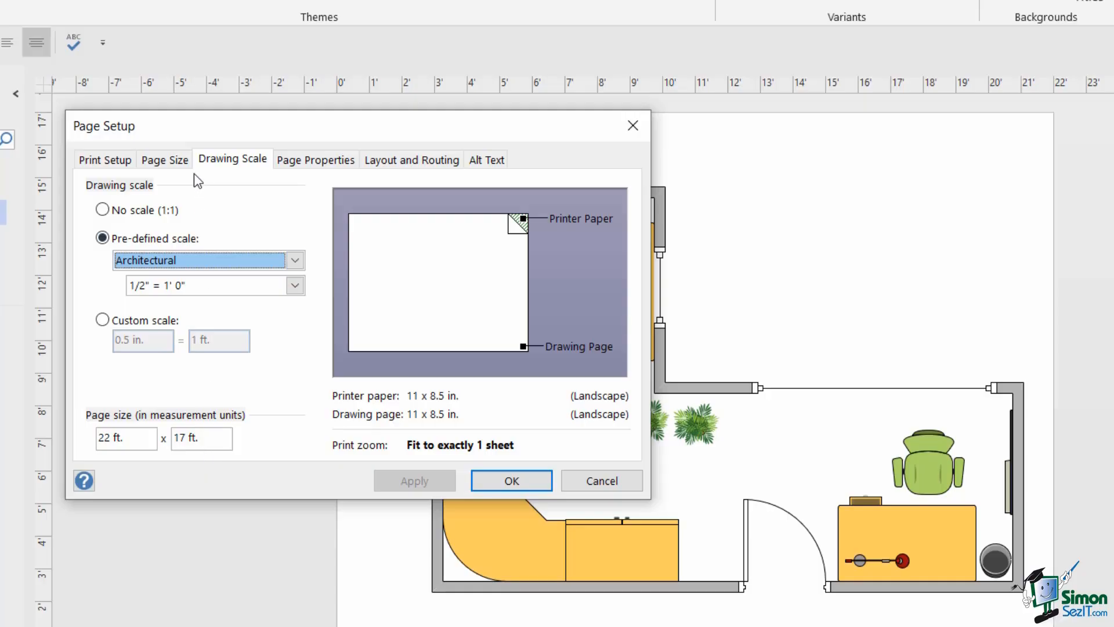
- Review the floor plan's Page Size and Print Setup settings
{"action": "left_click", "coordinate": [172, 162]}
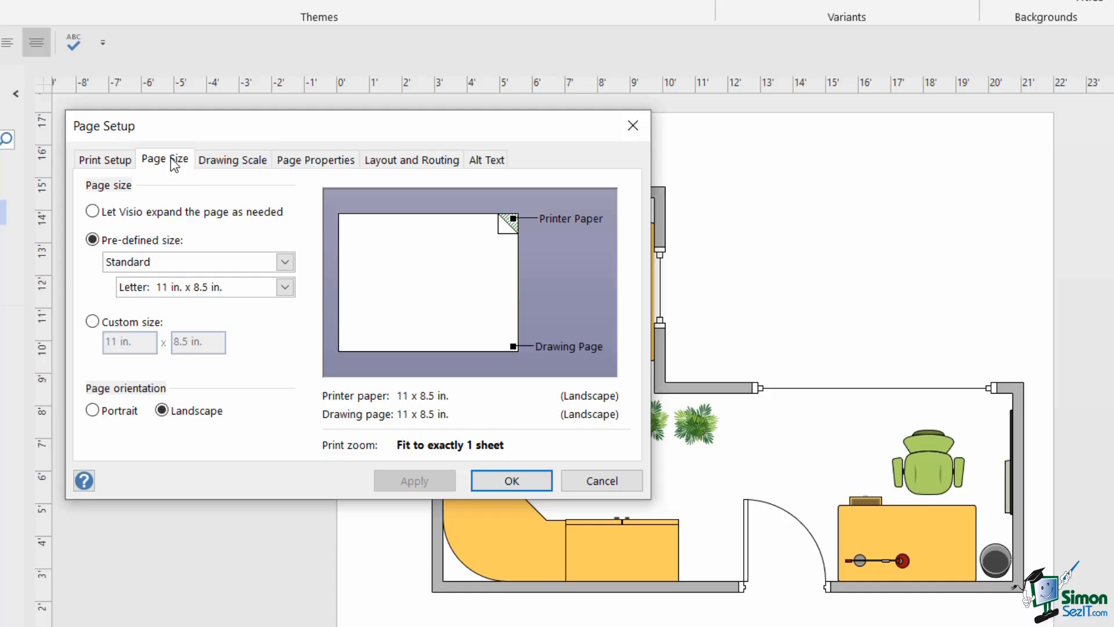
{"action": "left_click", "coordinate": [108, 162]}
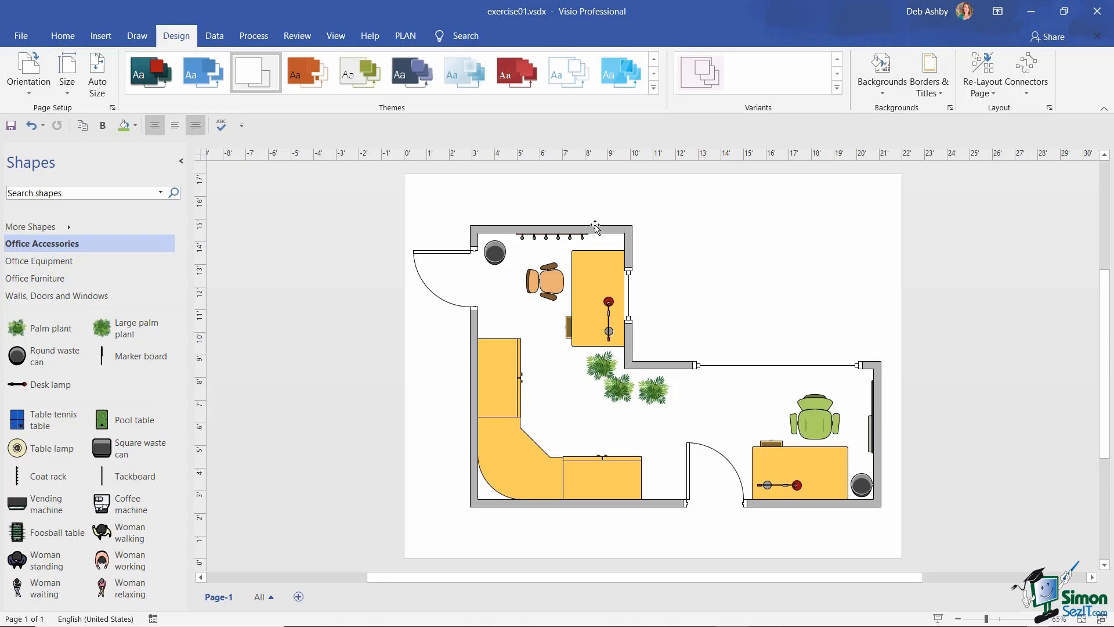
- Select the room's wall and drag its right endpoint outward to widen the room to 22 ft 3 in
{"action": "left_click", "coordinate": [596, 226]}
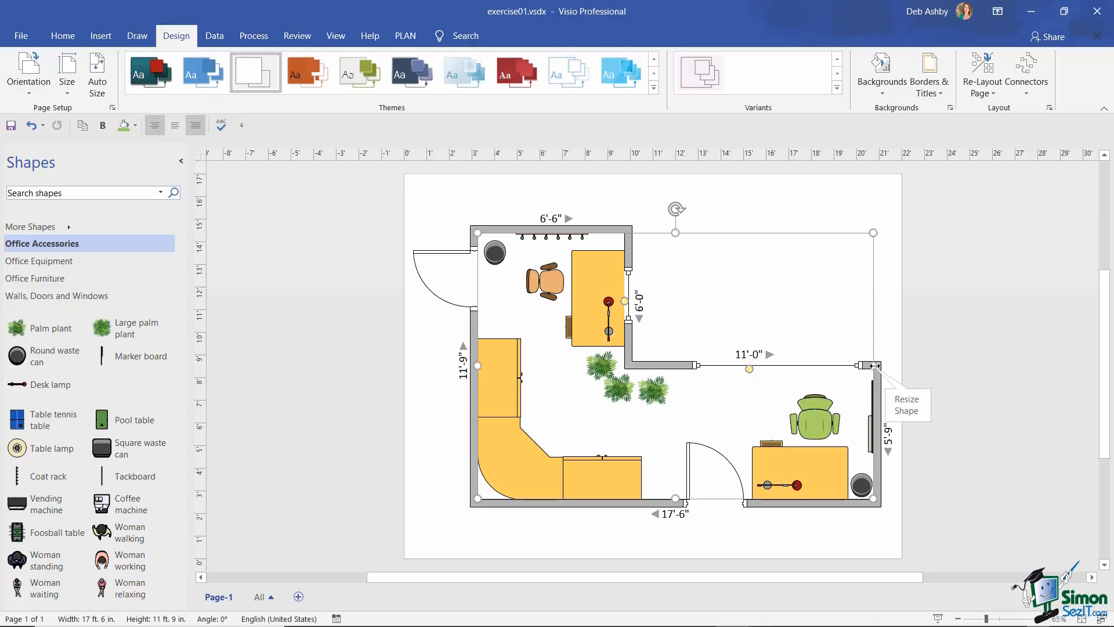
{"action": "left_click_drag", "start_coordinate": [875, 365], "coordinate": [981, 365]}
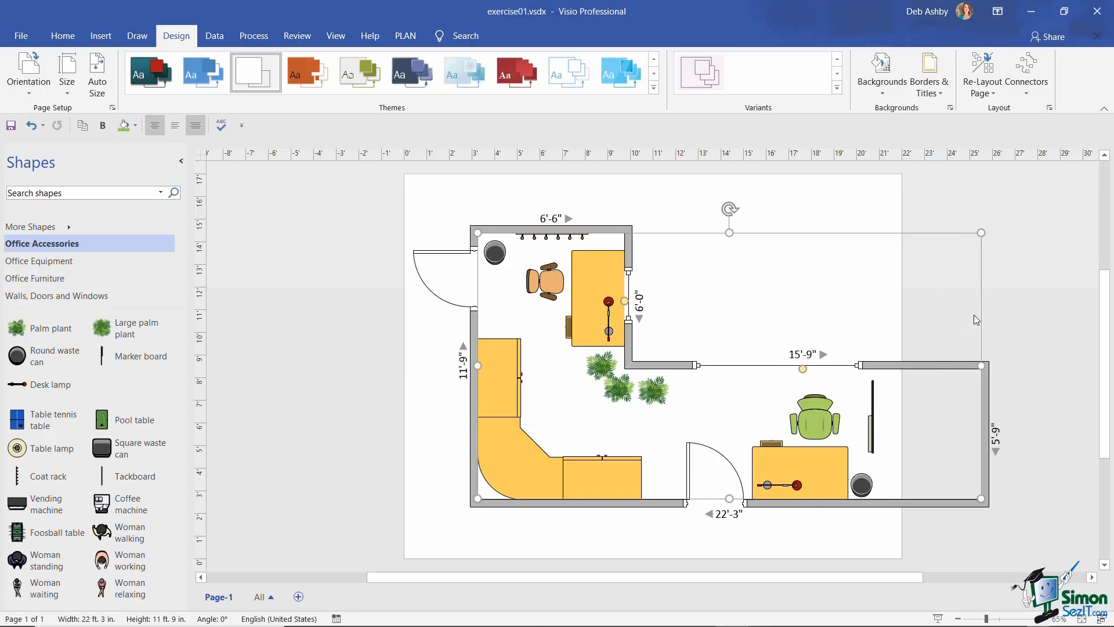
- Undo the wall dimension labels, turn on Auto Size, and reopen Page Setup showing a 21.5 x 8.5 in. page
{"action": "key", "text": "ctrl+z"}
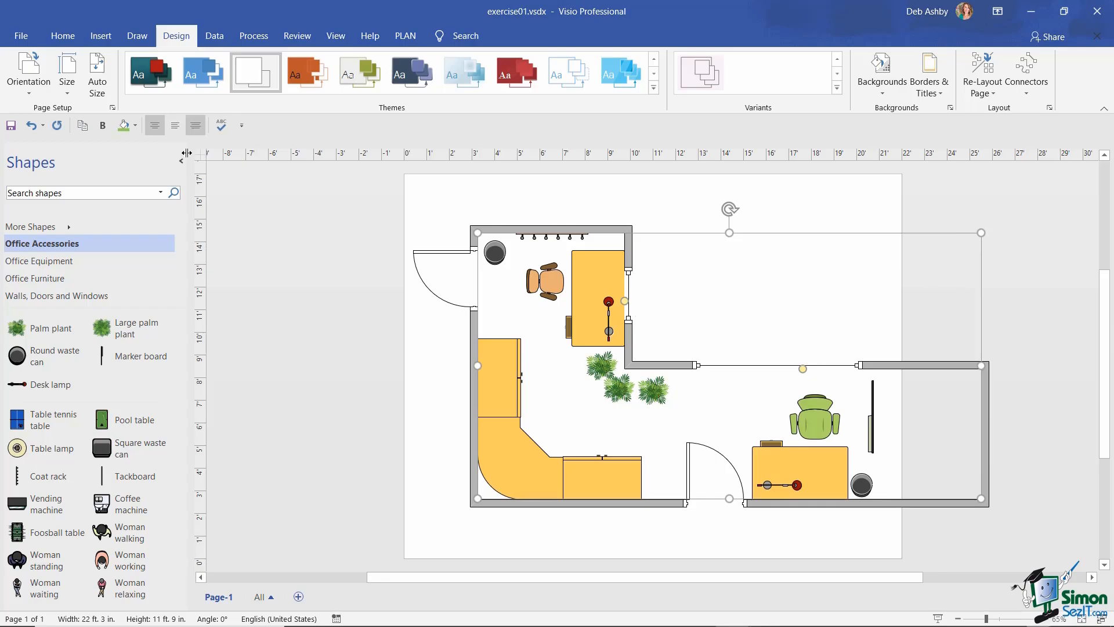
{"action": "left_click", "coordinate": [96, 83]}
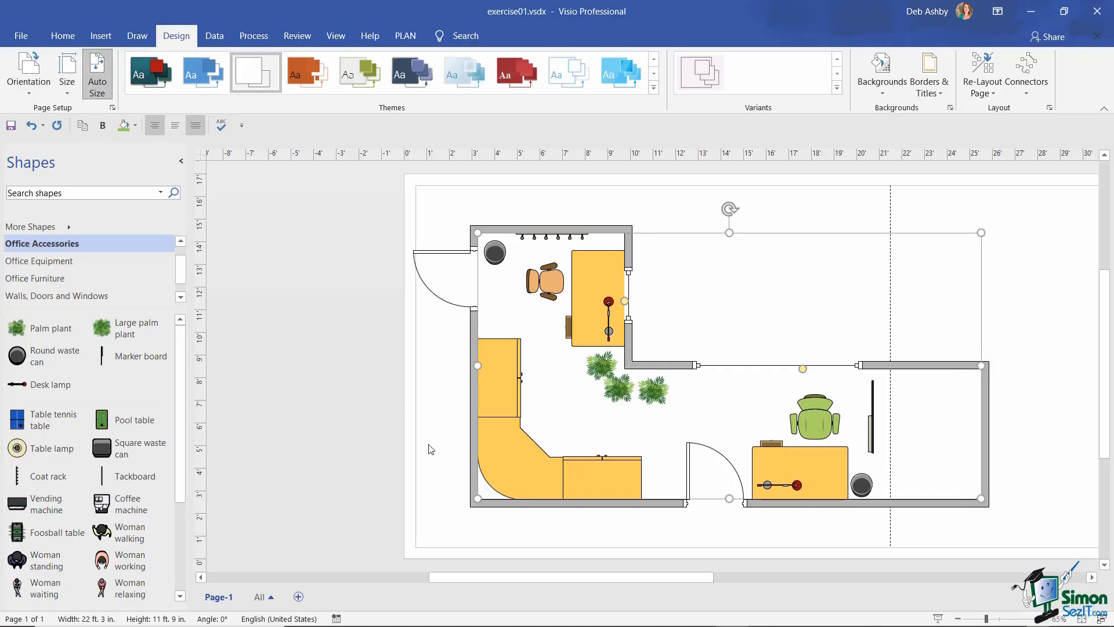
{"action": "left_click_drag", "start_coordinate": [556, 579], "coordinate": [614, 583]}
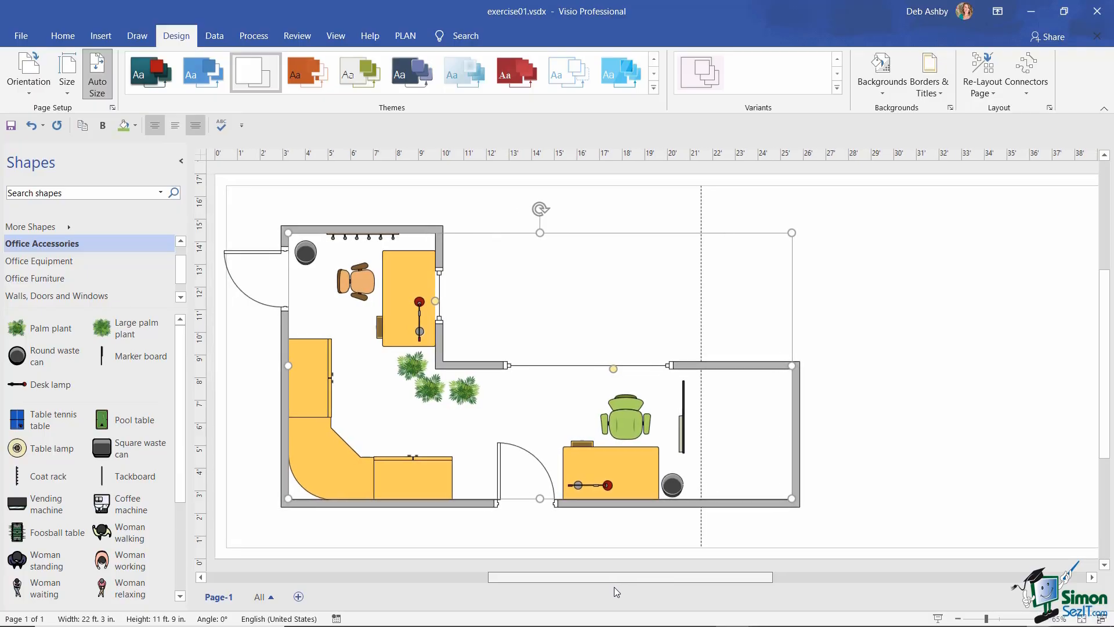
{"action": "left_click", "coordinate": [112, 108]}
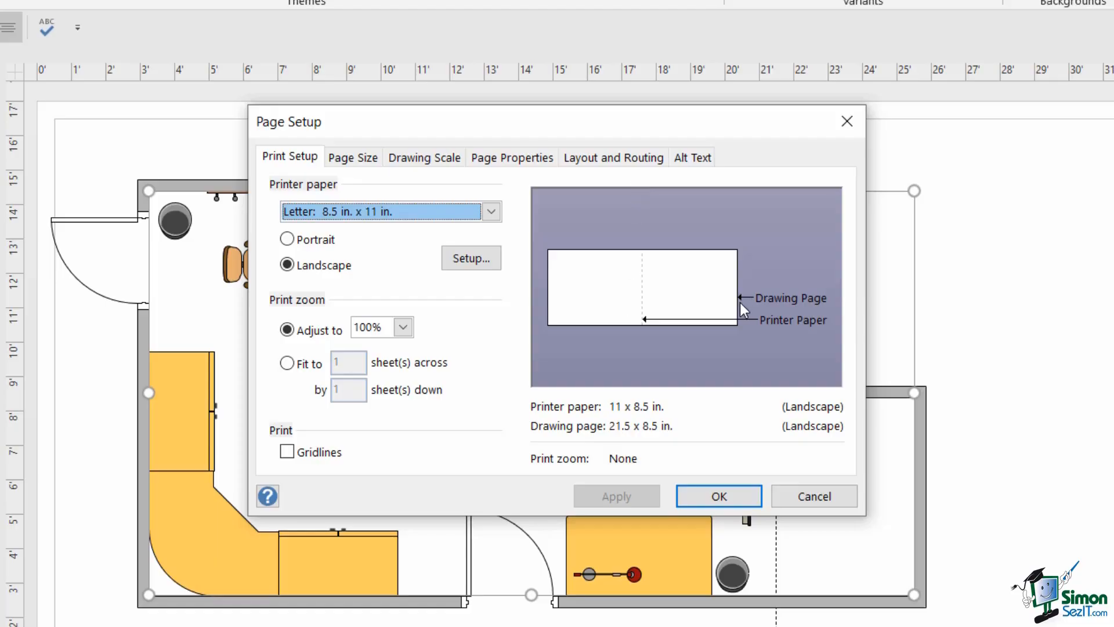
- Cancel Page Setup from the Page Size options and undo the page enlargement
{"action": "left_click", "coordinate": [354, 159]}
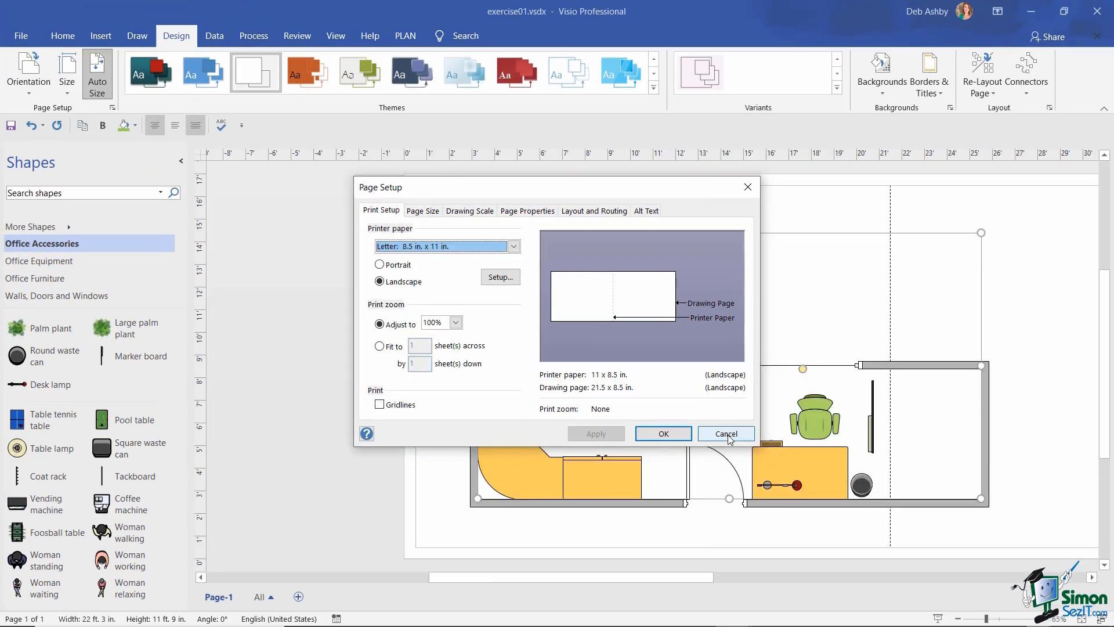
{"action": "left_click", "coordinate": [725, 434]}
{"action": "key", "text": "ctrl+z"}
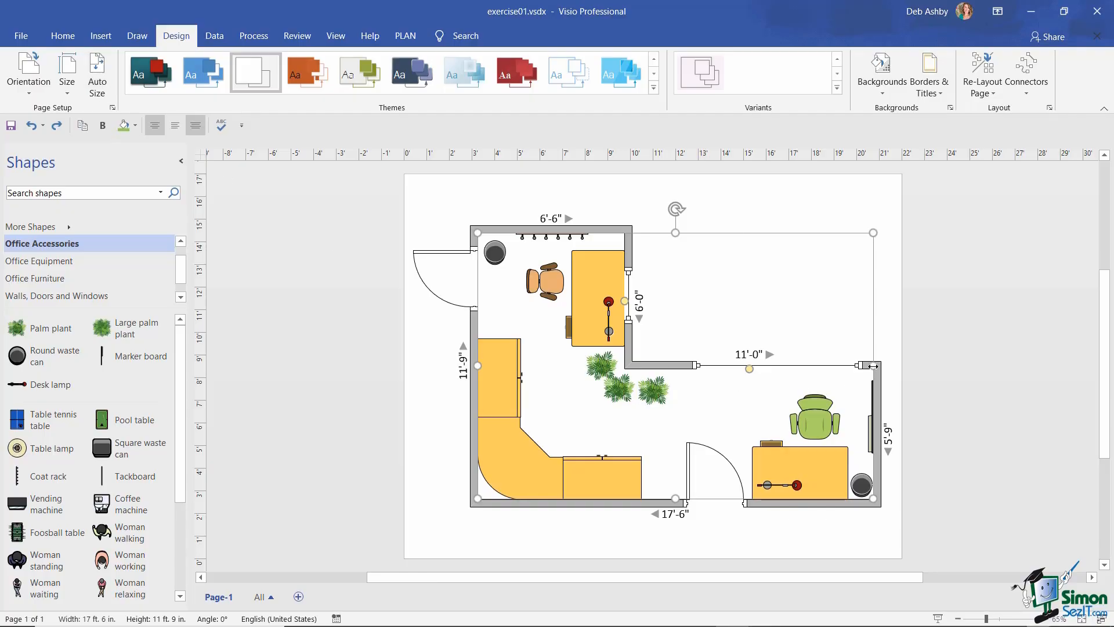
- Stretch the plan's right room to 17'-9" wide and bring up Page Setup's Page Size options
{"action": "left_click_drag", "start_coordinate": [874, 365], "coordinate": [1043, 366]}
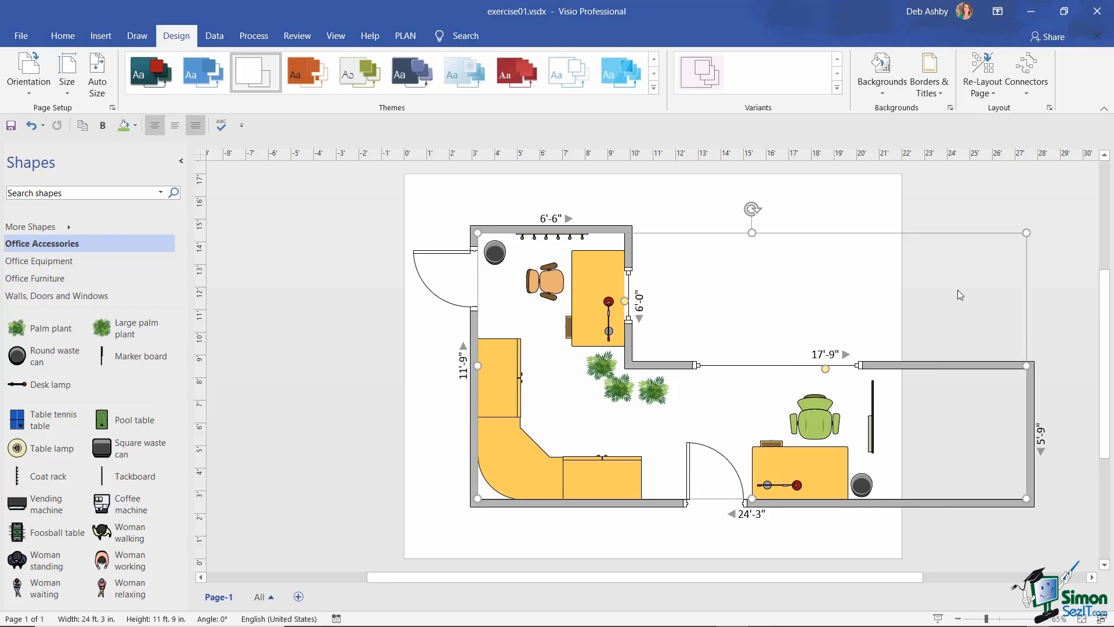
{"action": "left_click", "coordinate": [114, 109]}
{"action": "left_click_drag", "start_coordinate": [453, 193], "coordinate": [338, 190]}
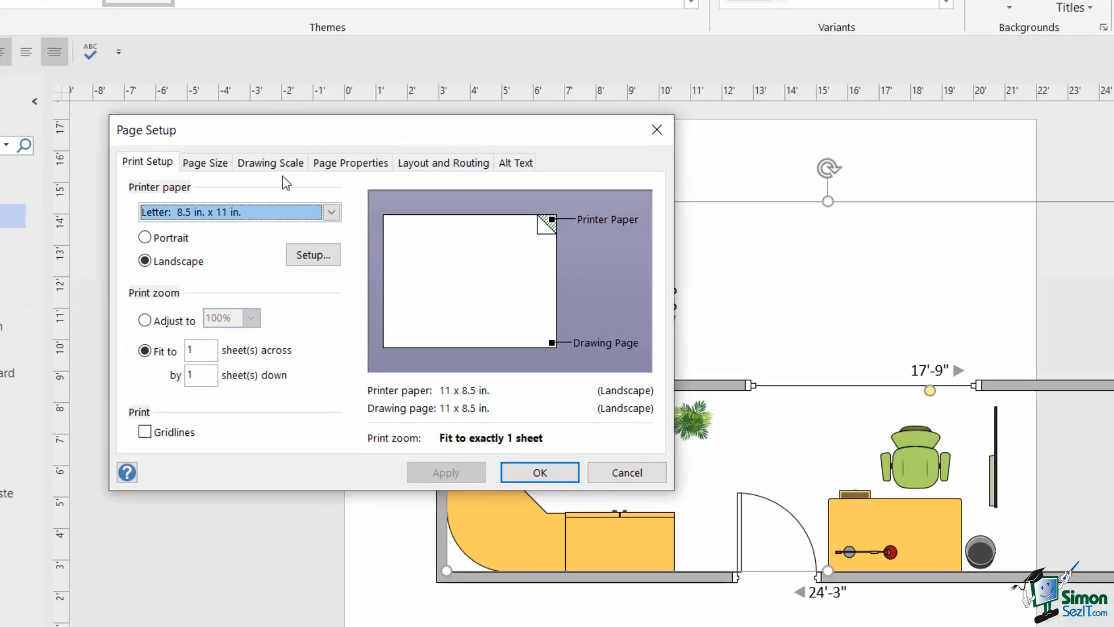
{"action": "left_click", "coordinate": [206, 164]}
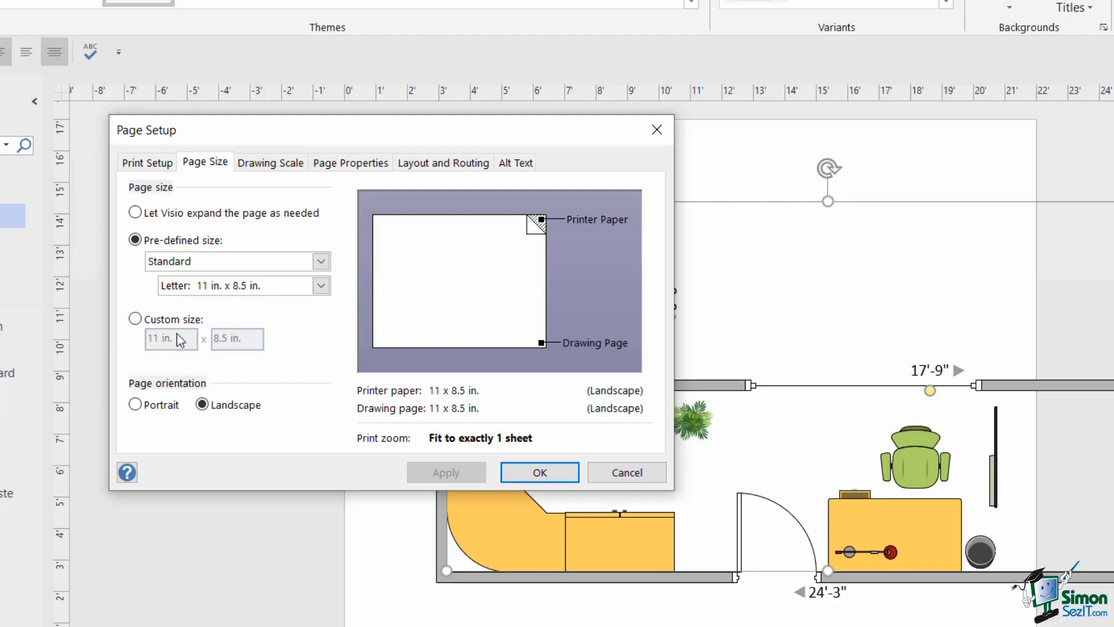
- Set a custom 15 x 8.5 in. page size and confirm it
{"action": "left_click", "coordinate": [134, 317]}
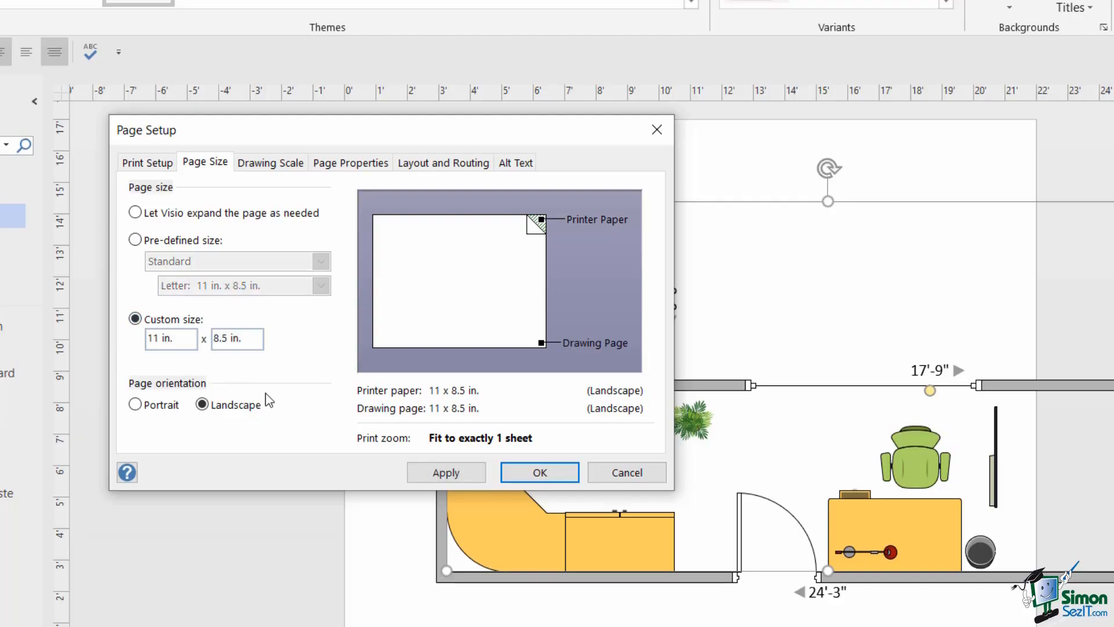
{"action": "left_click_drag", "start_coordinate": [158, 339], "coordinate": [144, 340]}
{"action": "type", "text": "14"}
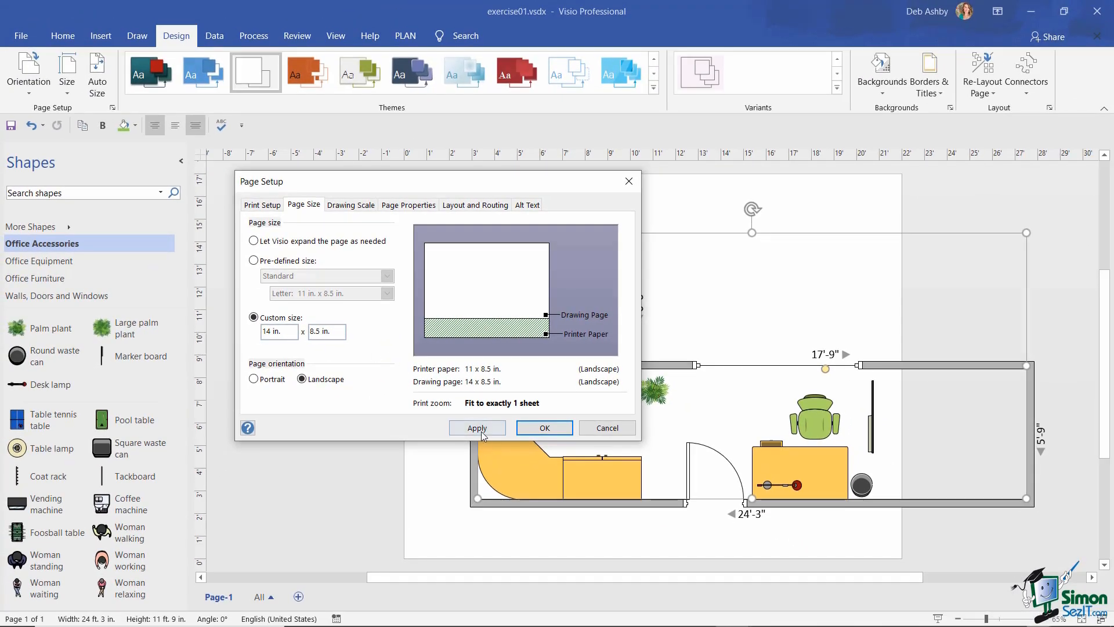
{"action": "left_click", "coordinate": [479, 429]}
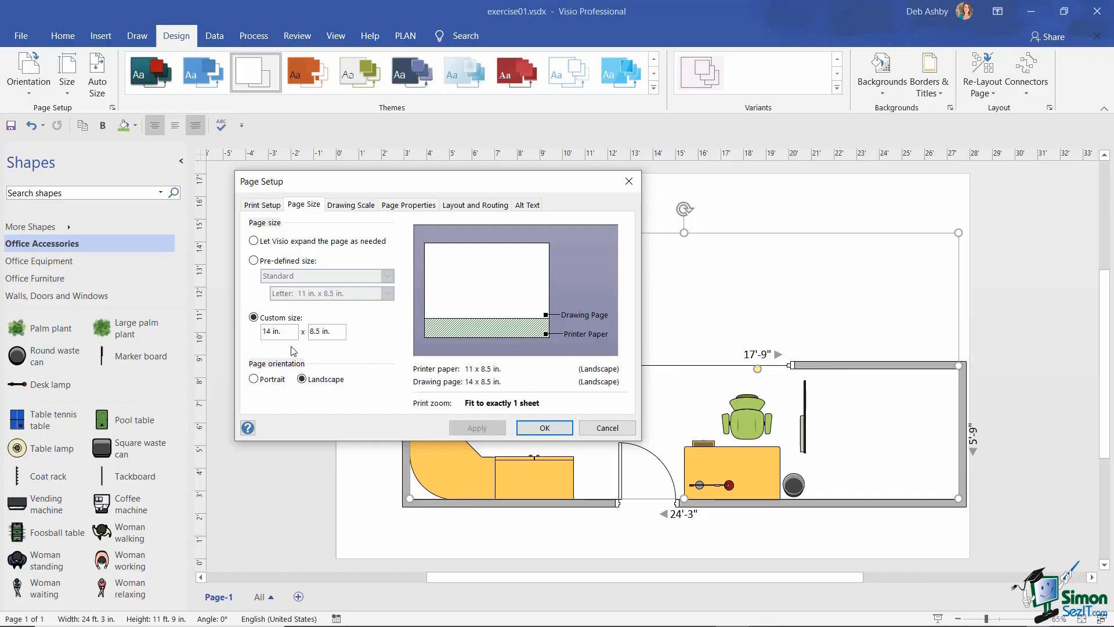
{"action": "key", "text": "BackSpace"}
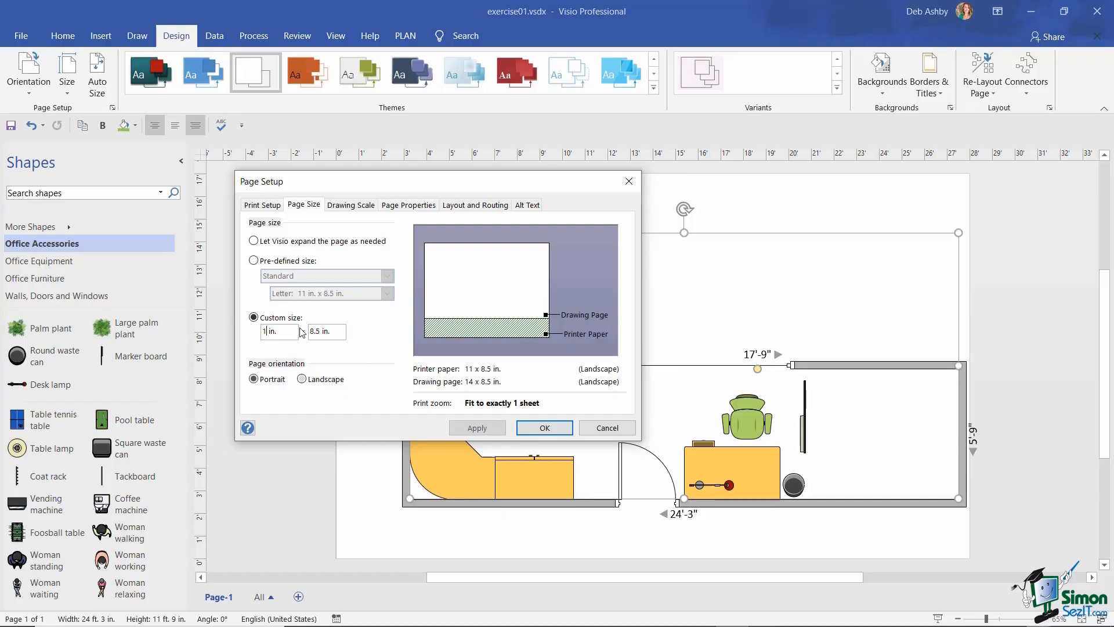
{"action": "type", "text": "5"}
{"action": "left_click", "coordinate": [478, 428]}
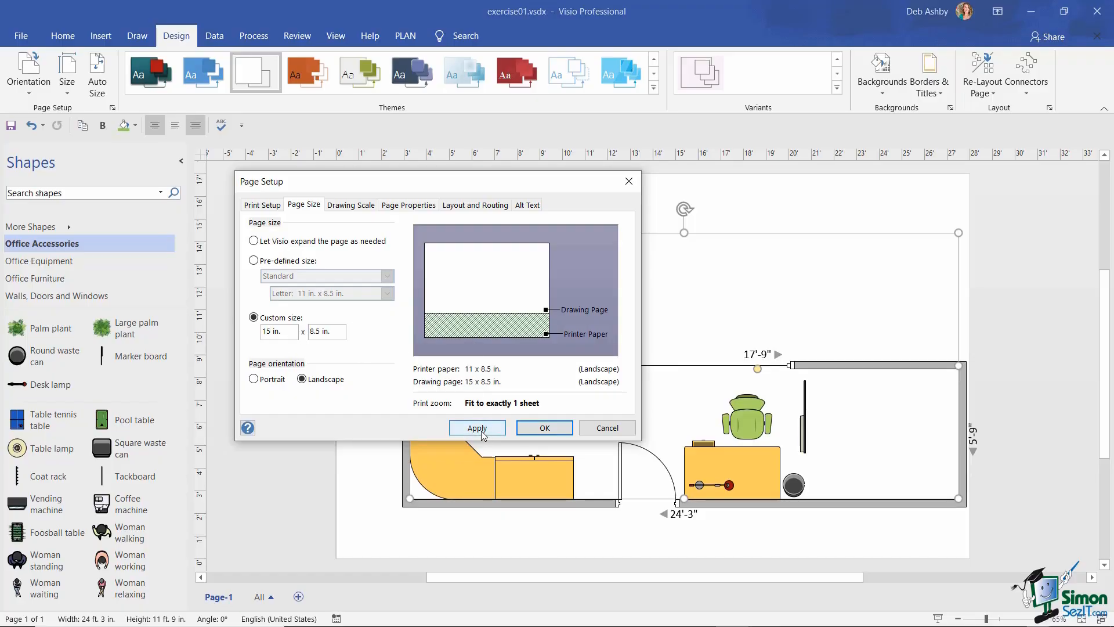
{"action": "left_click", "coordinate": [568, 428]}
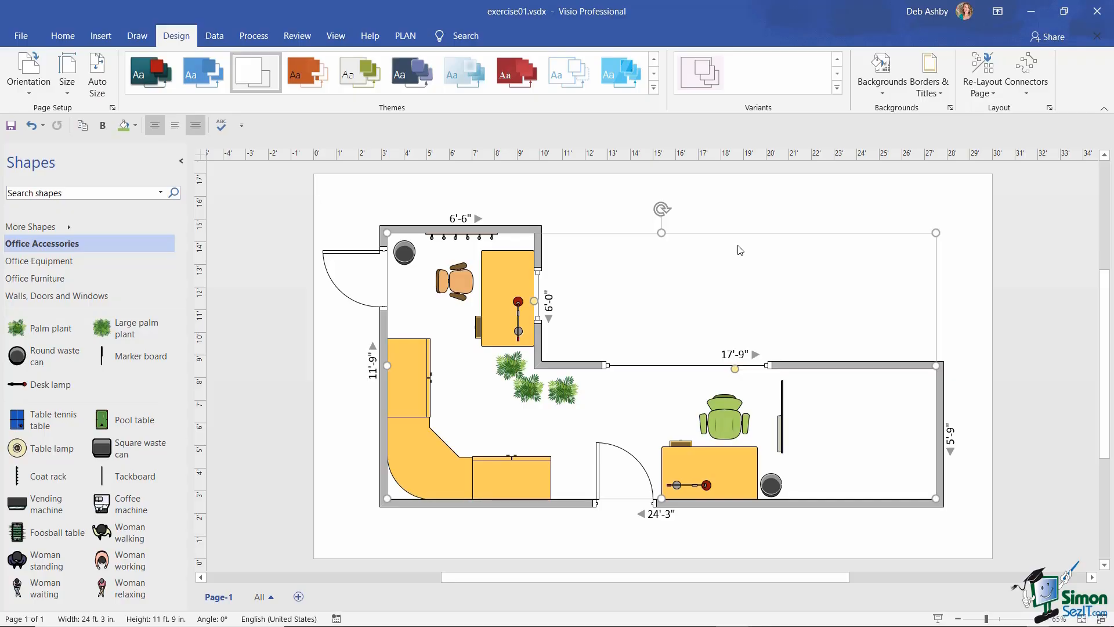
- Clear the selection by clicking an empty area of the floor plan canvas
{"action": "left_click", "coordinate": [676, 272]}
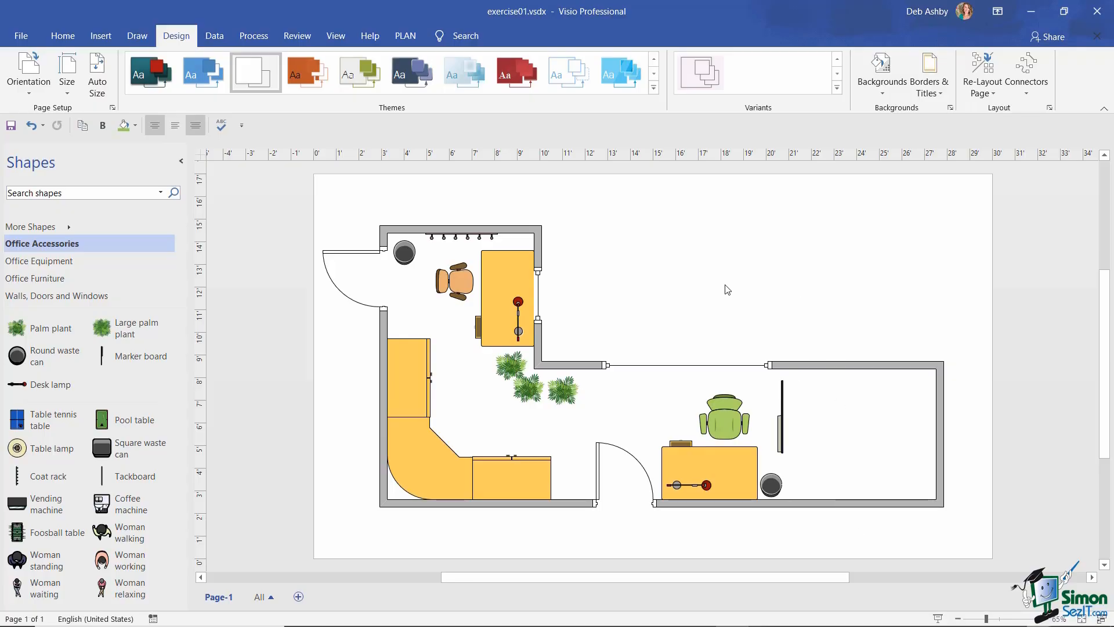
- Show the floor plan's print preview in backstage, then return to the drawing
{"action": "left_click", "coordinate": [16, 38]}
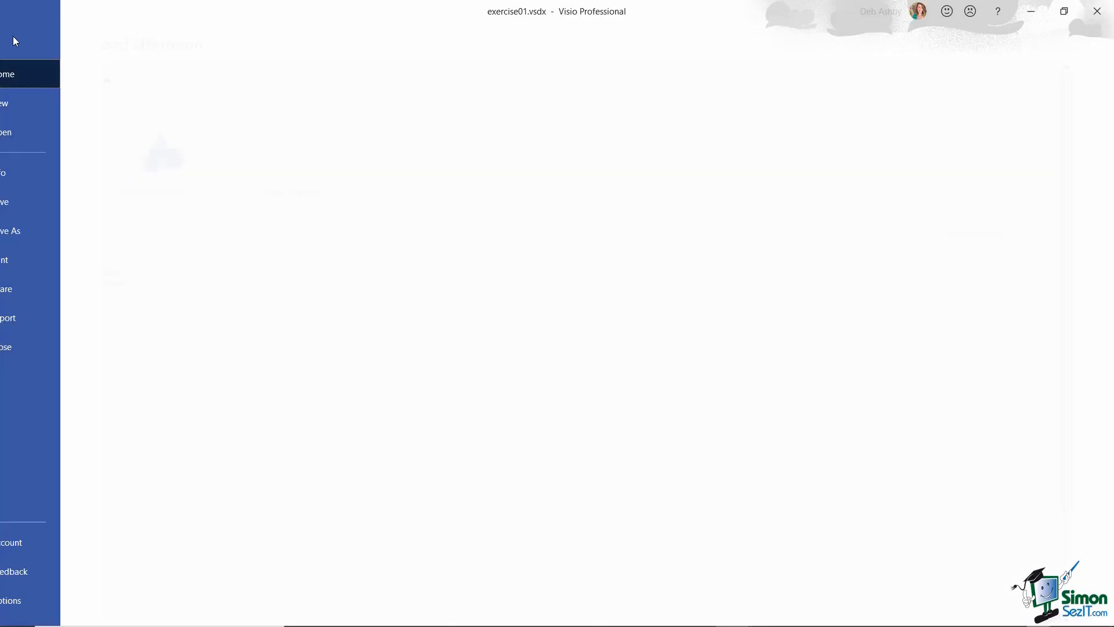
{"action": "left_click", "coordinate": [41, 259]}
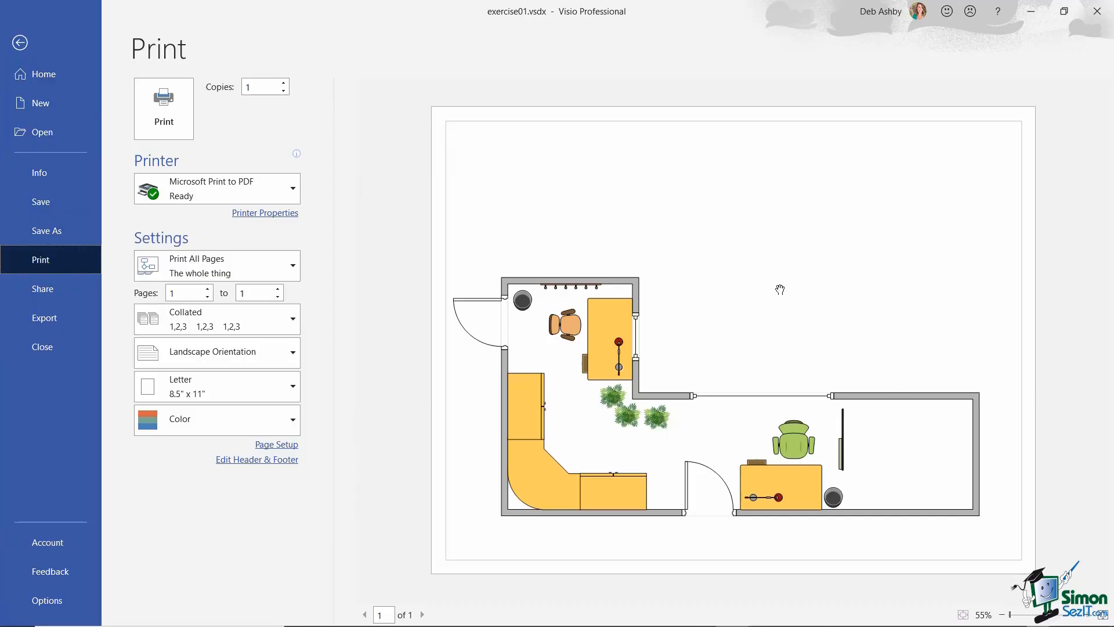
{"action": "left_click", "coordinate": [17, 43]}
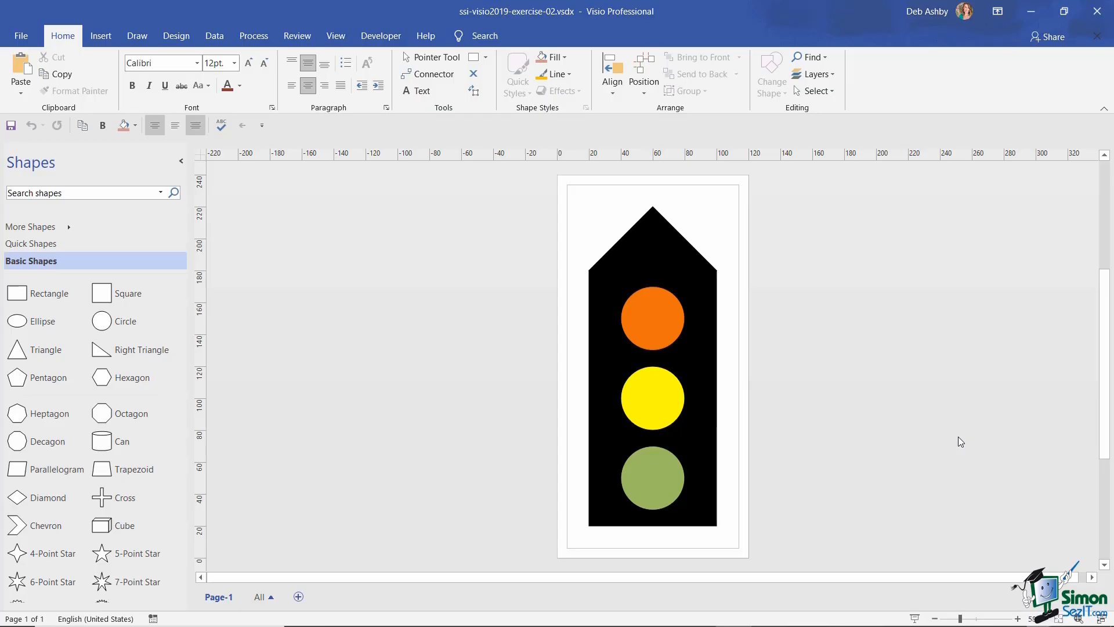
- Select the traffic-light group, then subselect its orange, yellow and green lights in turn
{"action": "left_click", "coordinate": [698, 303]}
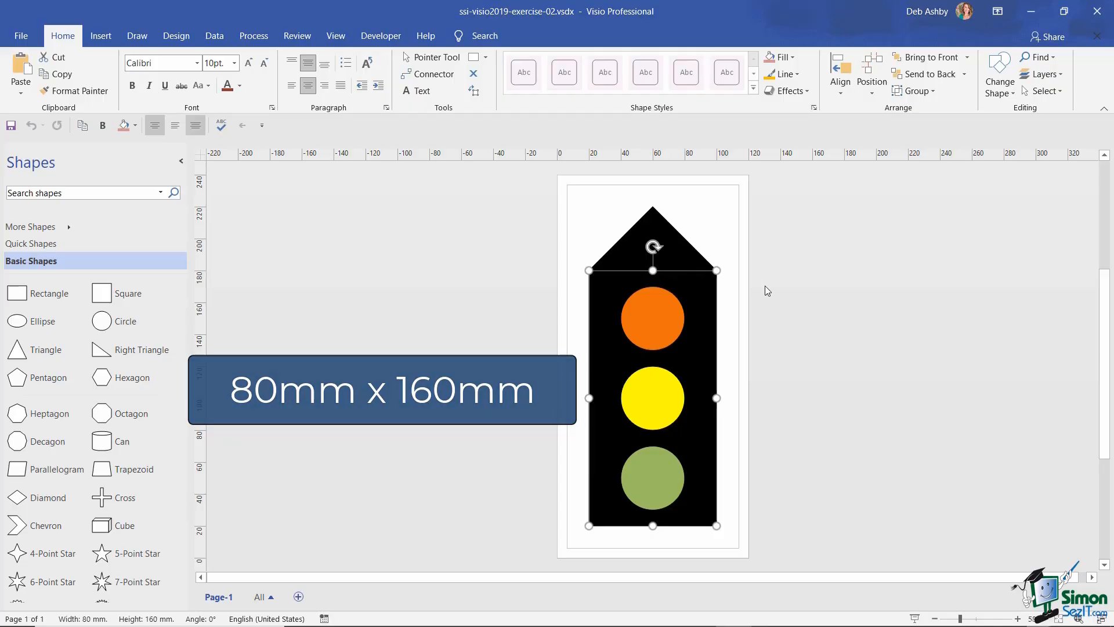
{"action": "left_click", "coordinate": [652, 316]}
{"action": "left_click", "coordinate": [656, 402]}
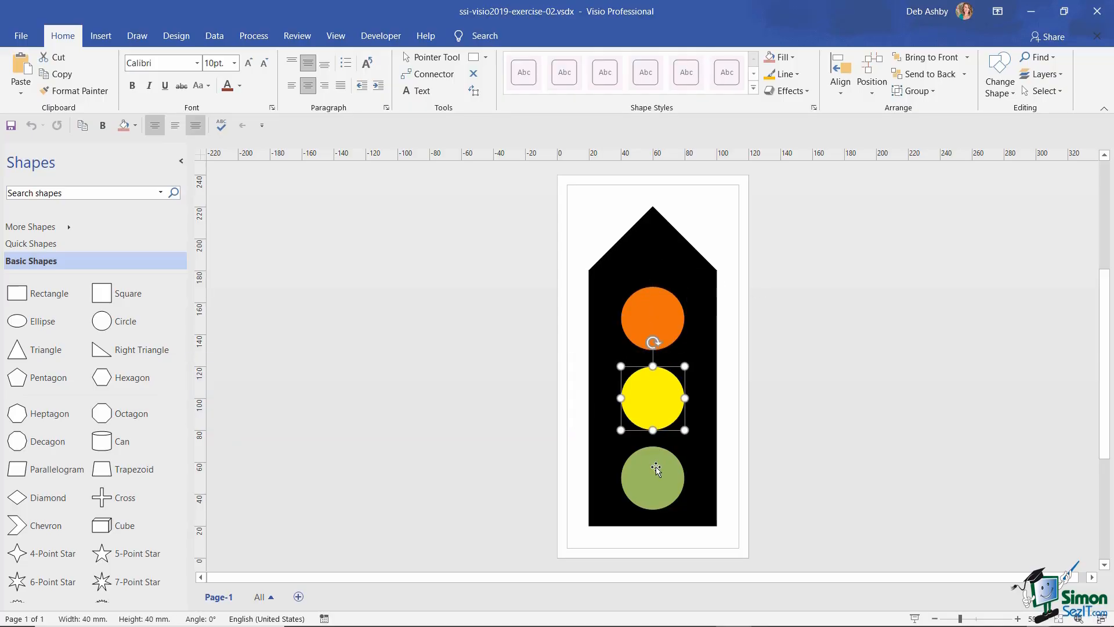
{"action": "left_click", "coordinate": [656, 469]}
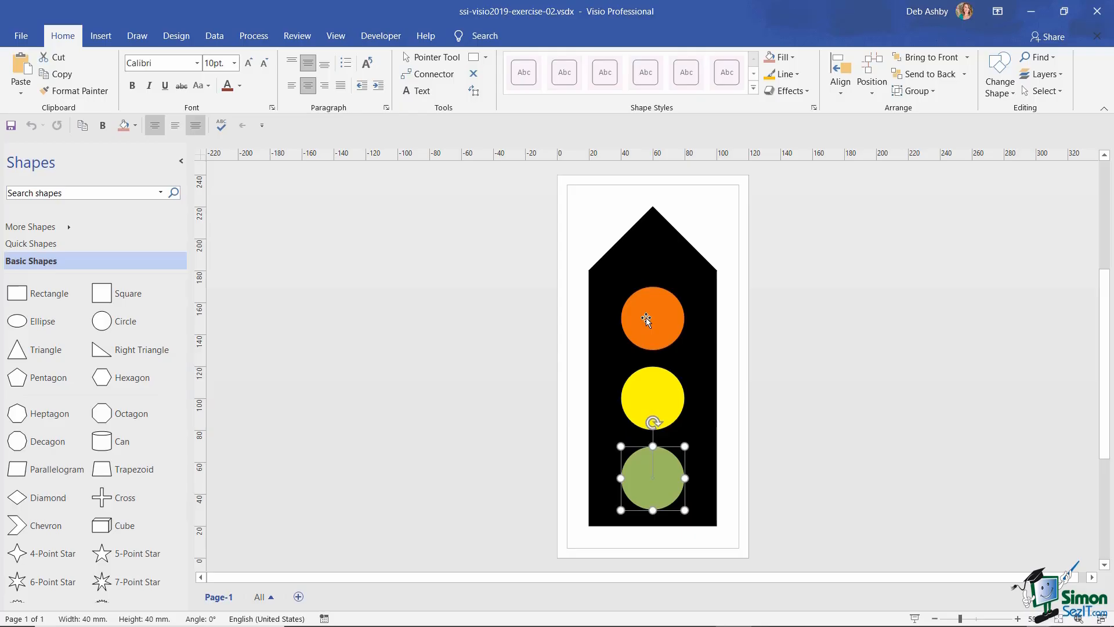
{"action": "key", "text": "Escape"}
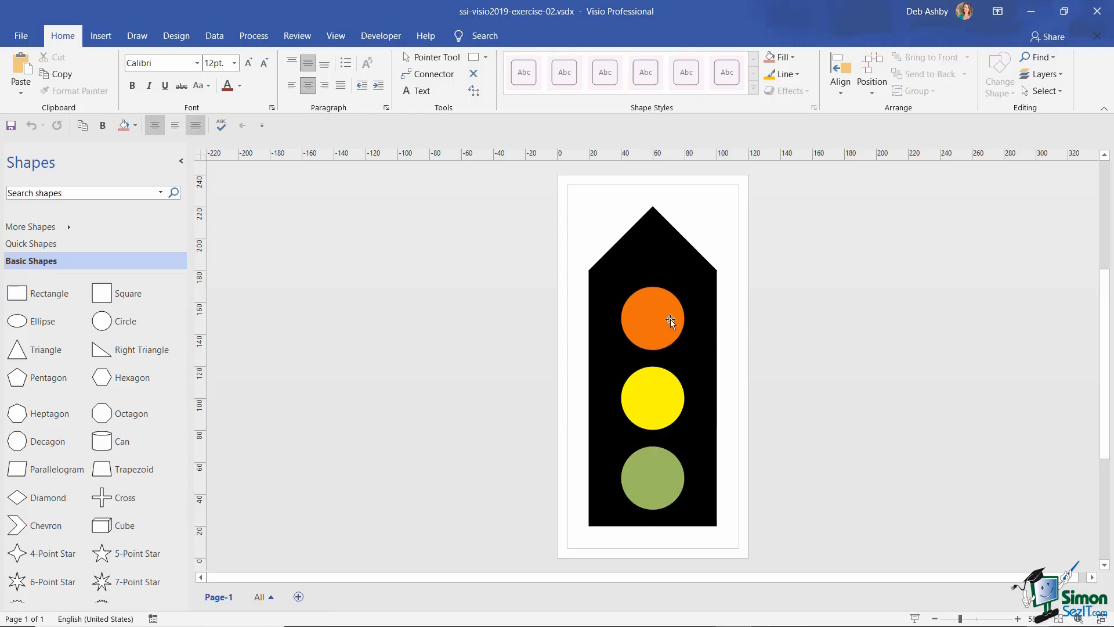
{"action": "left_click", "coordinate": [657, 319]}
{"action": "left_click", "coordinate": [654, 407]}
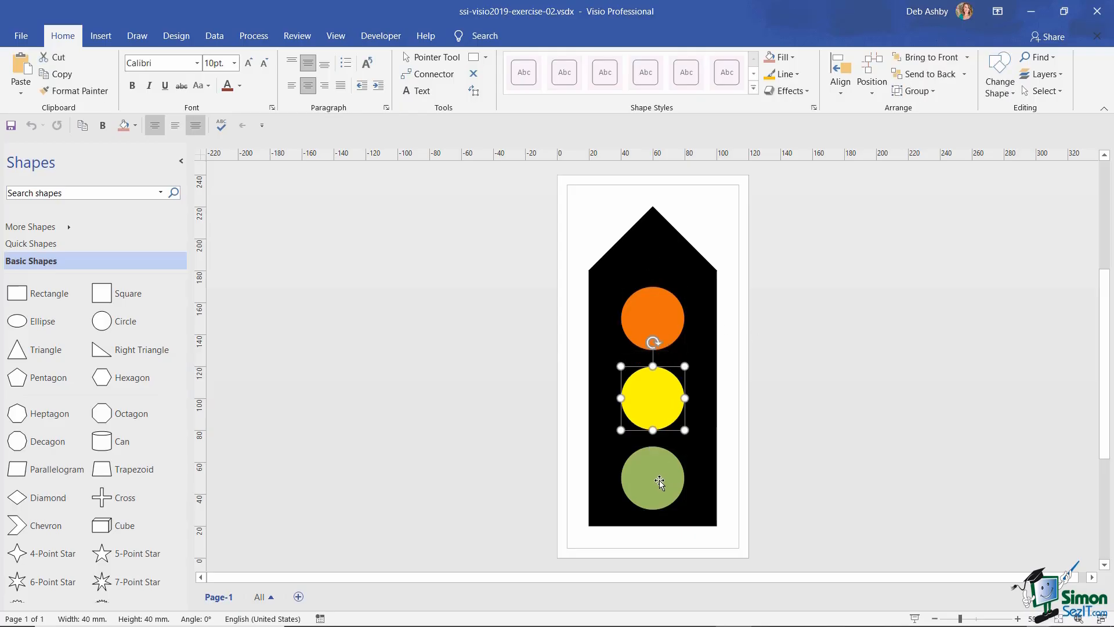
{"action": "left_click", "coordinate": [661, 482]}
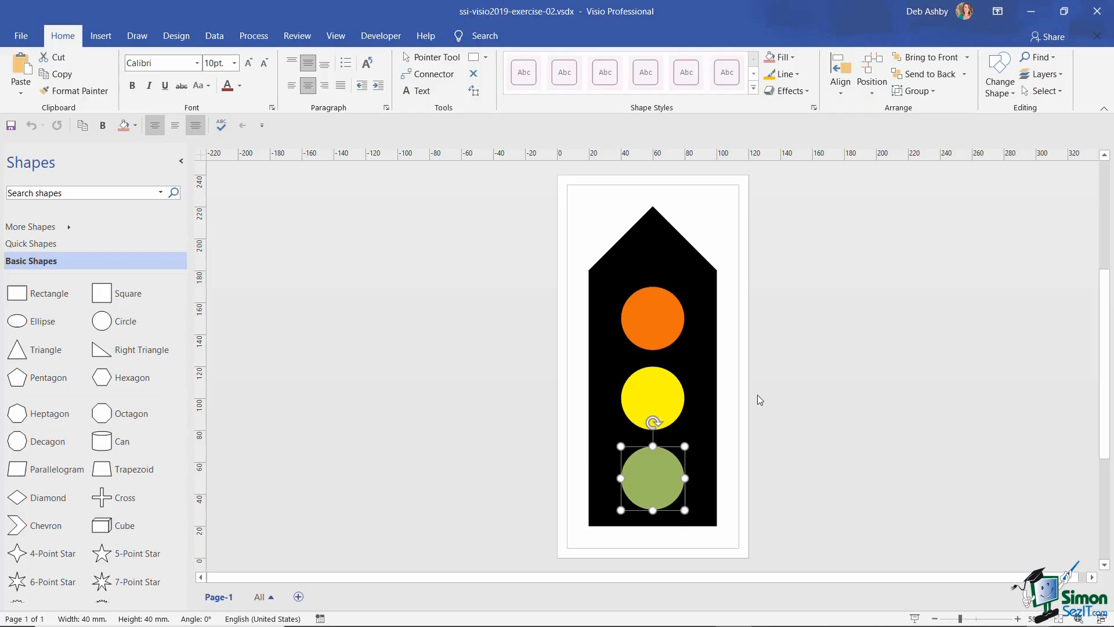
{"action": "left_click", "coordinate": [777, 339]}
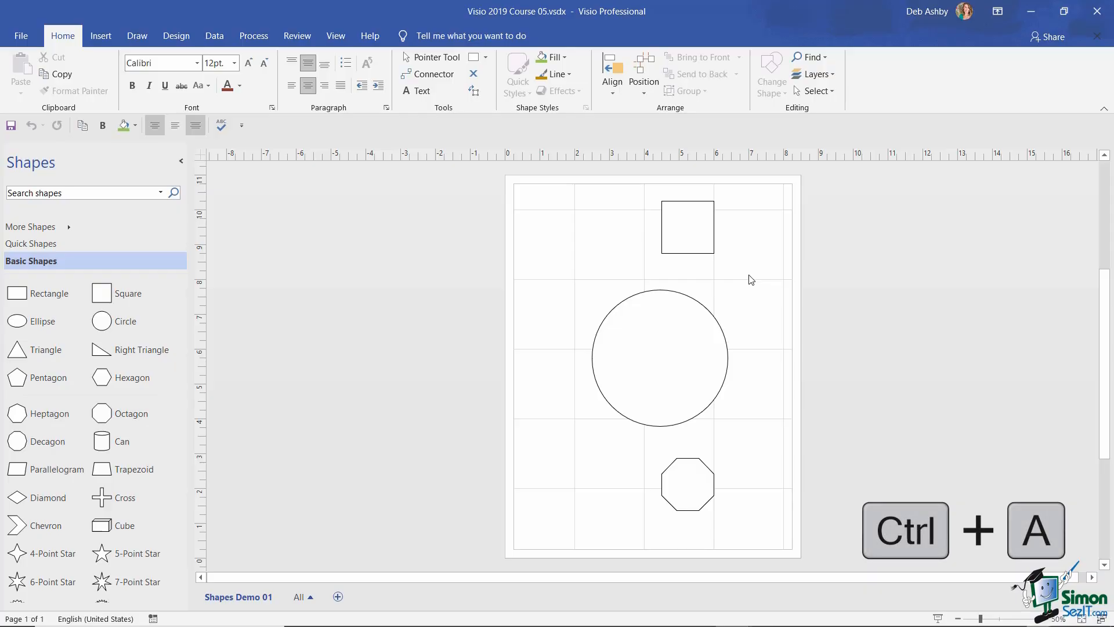
- Select all shapes with Ctrl+A and delete the square, circle and octagon
{"action": "key", "text": "ctrl+a"}
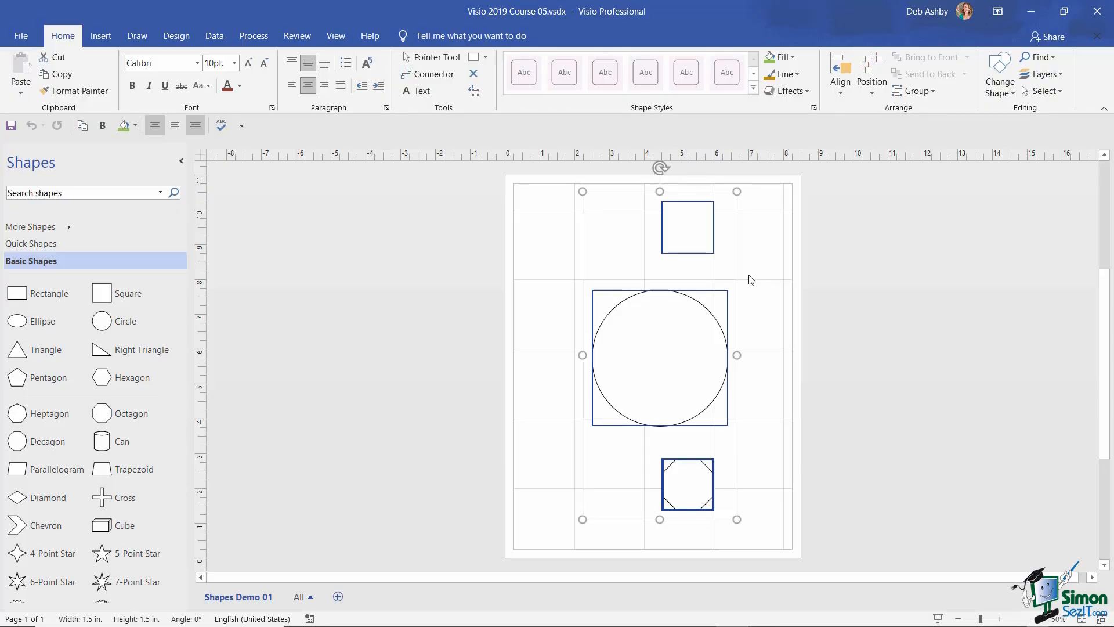
{"action": "key", "text": "Delete"}
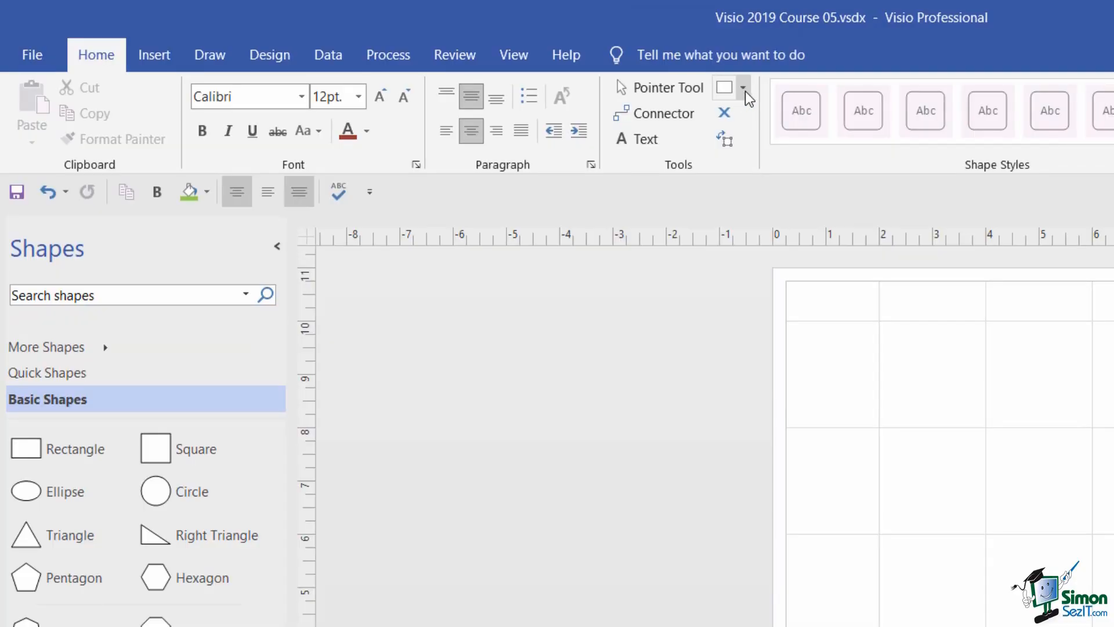
- Draw a wide rectangle near the page top and a squarer one below-right with the Rectangle tool
{"action": "left_click", "coordinate": [745, 91]}
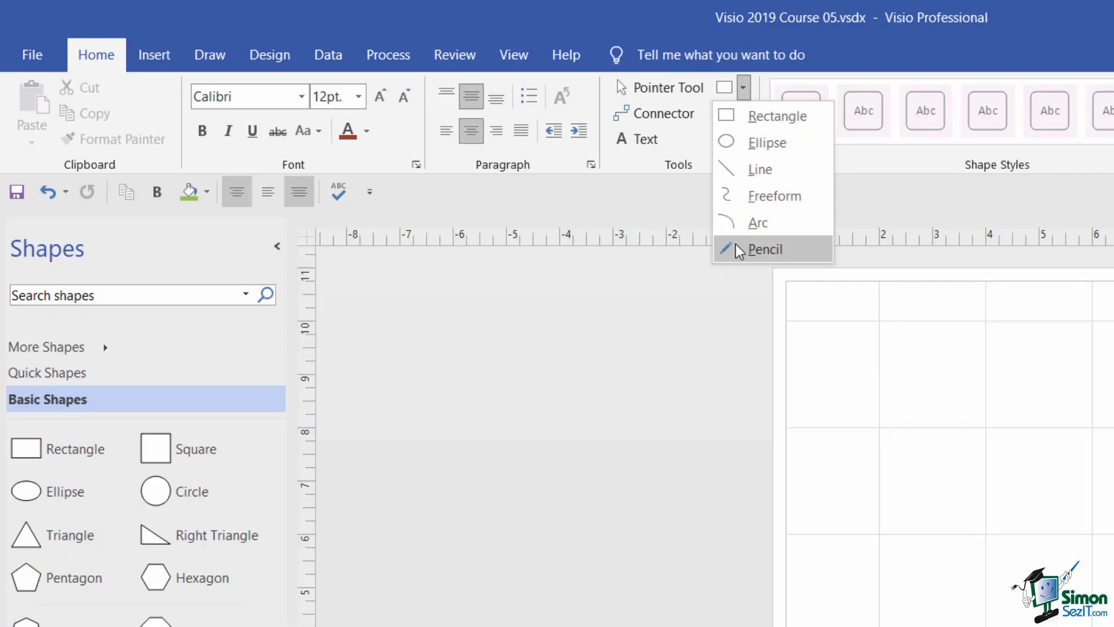
{"action": "left_click", "coordinate": [775, 116]}
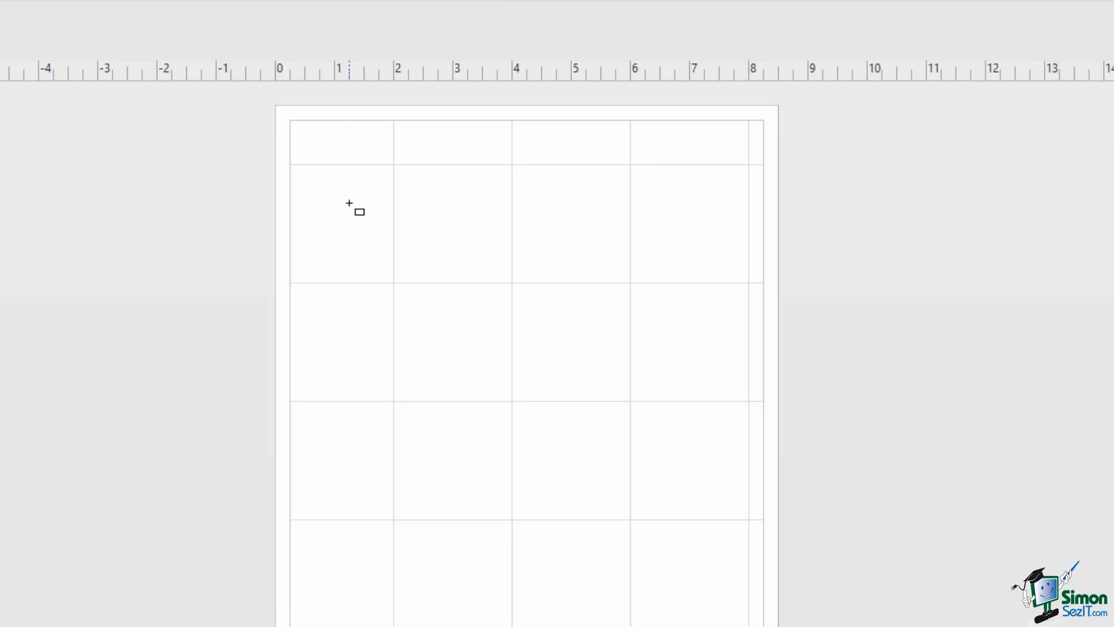
{"action": "left_click_drag", "start_coordinate": [328, 179], "coordinate": [531, 267]}
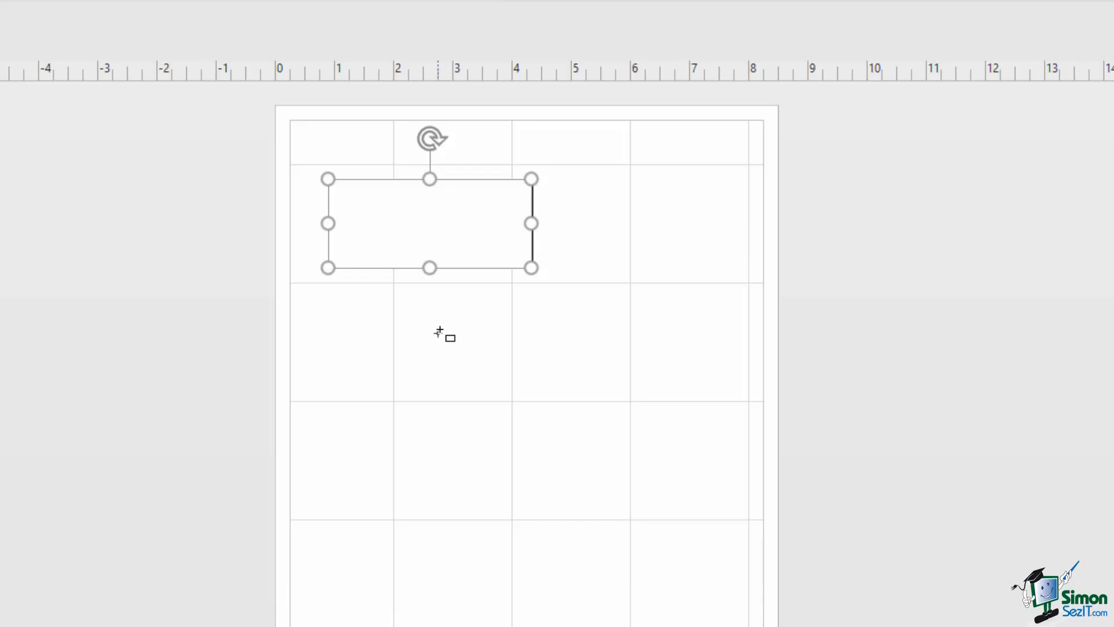
{"action": "mouse_move", "coordinate": [438, 317]}
{"action": "left_mouse_down"}
{"action": "mouse_move", "coordinate": [441, 433]}
{"action": "mouse_move", "coordinate": [615, 442]}
{"action": "mouse_move", "coordinate": [615, 453]}
{"action": "left_mouse_up"}
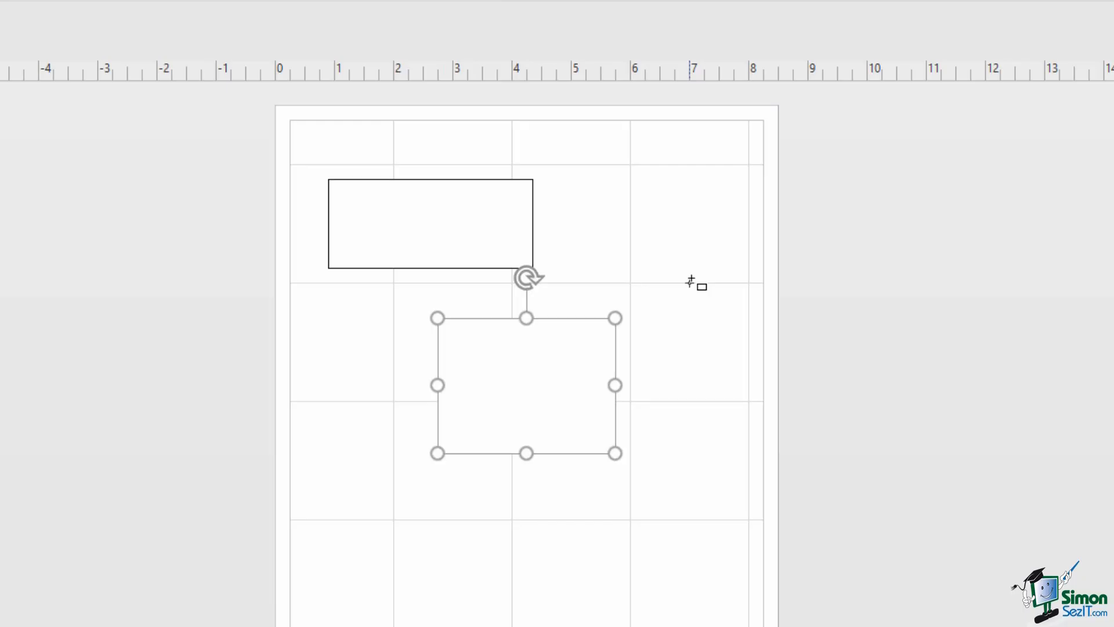
{"action": "left_click", "coordinate": [303, 49]}
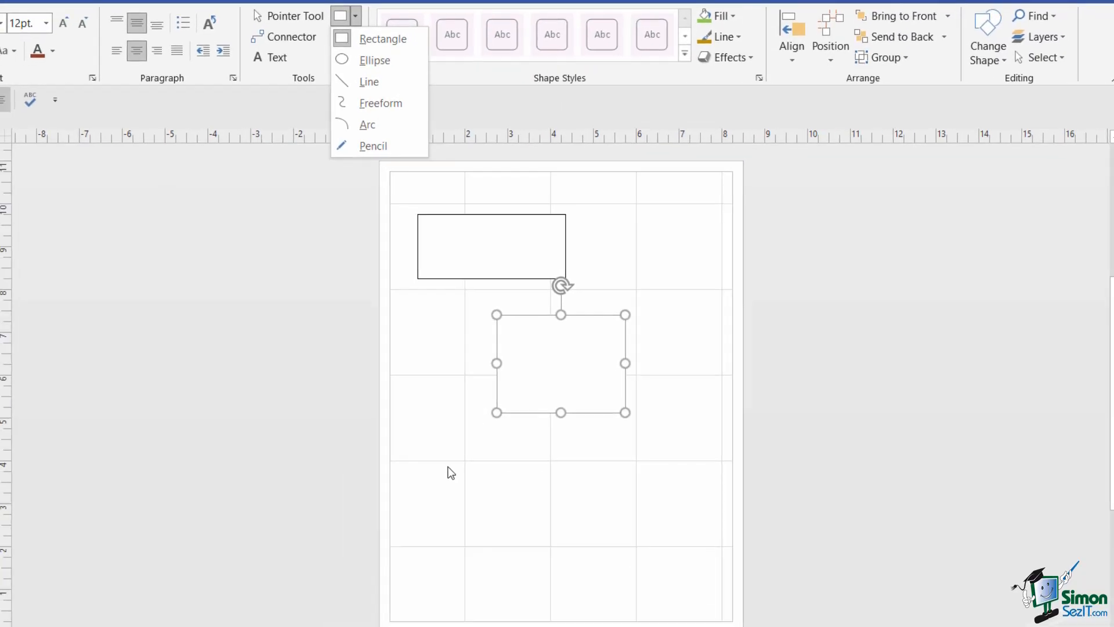
- Draw a square at lower left and an ellipse at top right, deleting an extra circle
{"action": "left_click", "coordinate": [451, 472]}
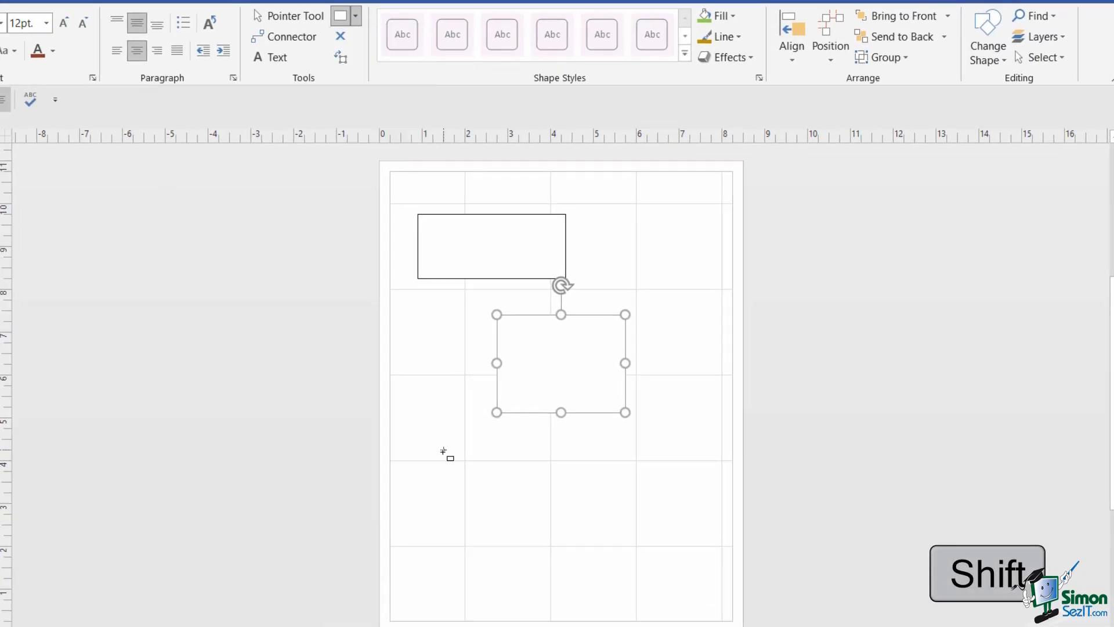
{"action": "left_click_drag", "start_coordinate": [437, 460], "coordinate": [541, 564]}
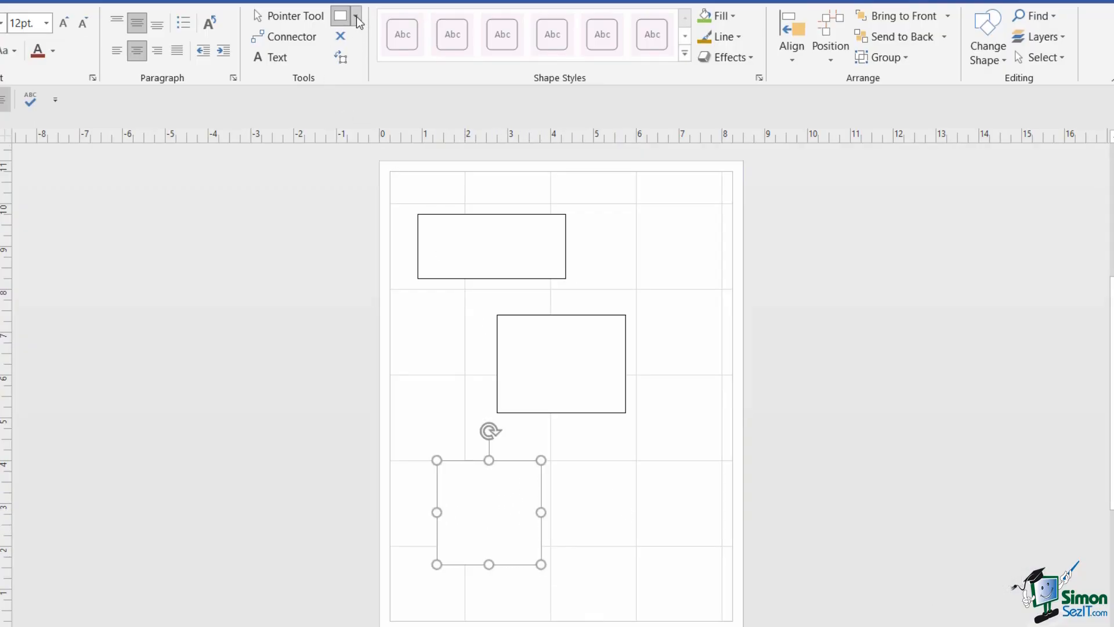
{"action": "left_click", "coordinate": [355, 22]}
{"action": "left_click", "coordinate": [371, 60]}
{"action": "left_click_drag", "start_coordinate": [592, 223], "coordinate": [707, 283]}
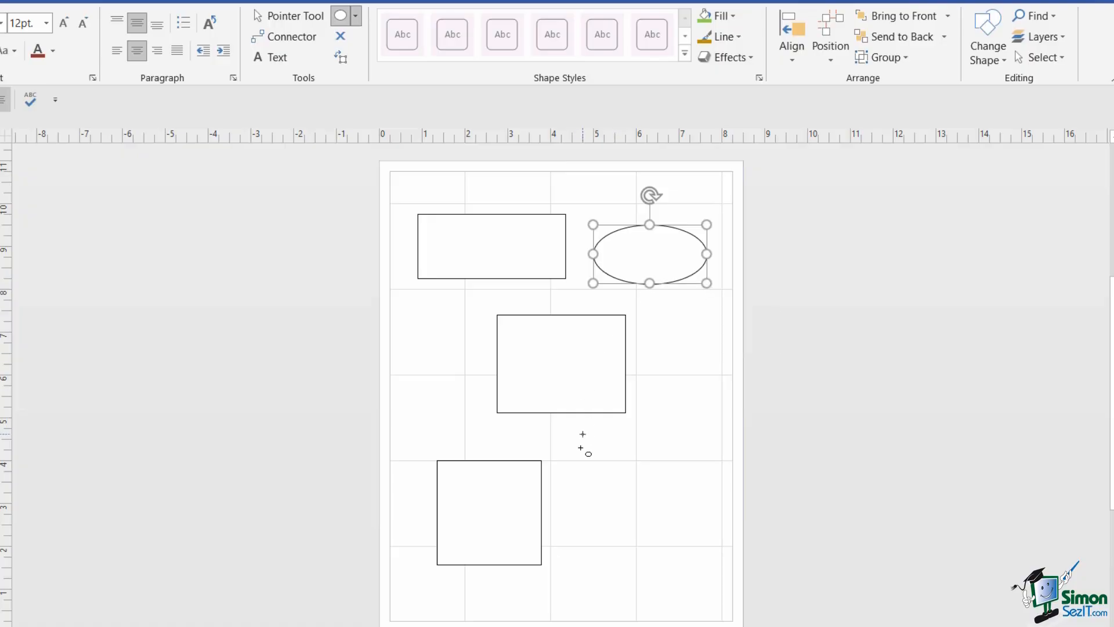
{"action": "left_click_drag", "start_coordinate": [578, 450], "coordinate": [680, 551]}
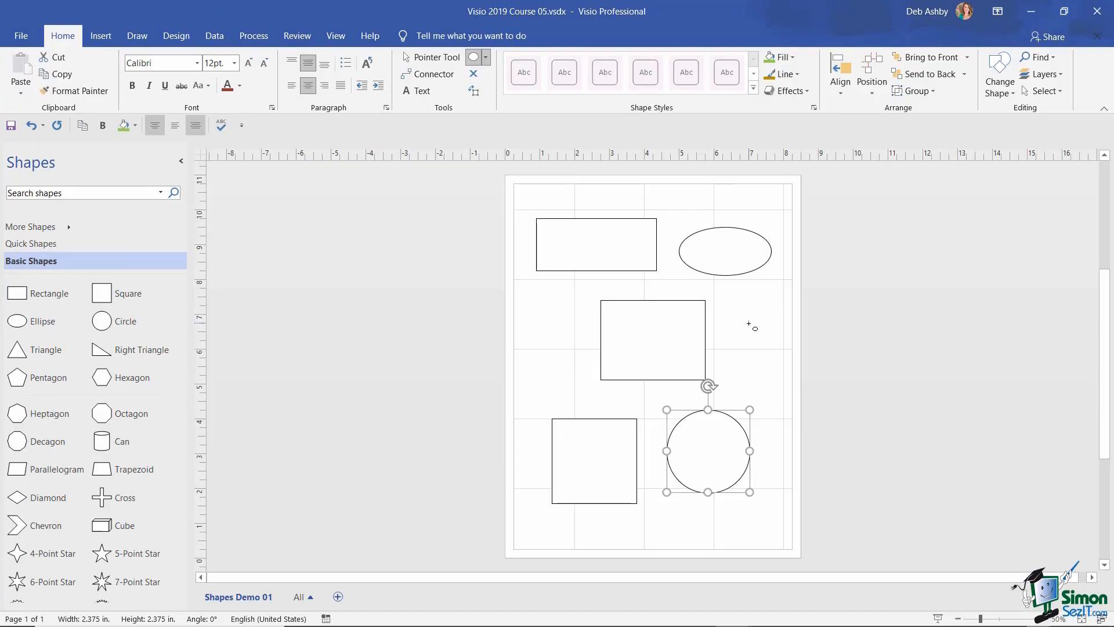
{"action": "key", "text": "Delete"}
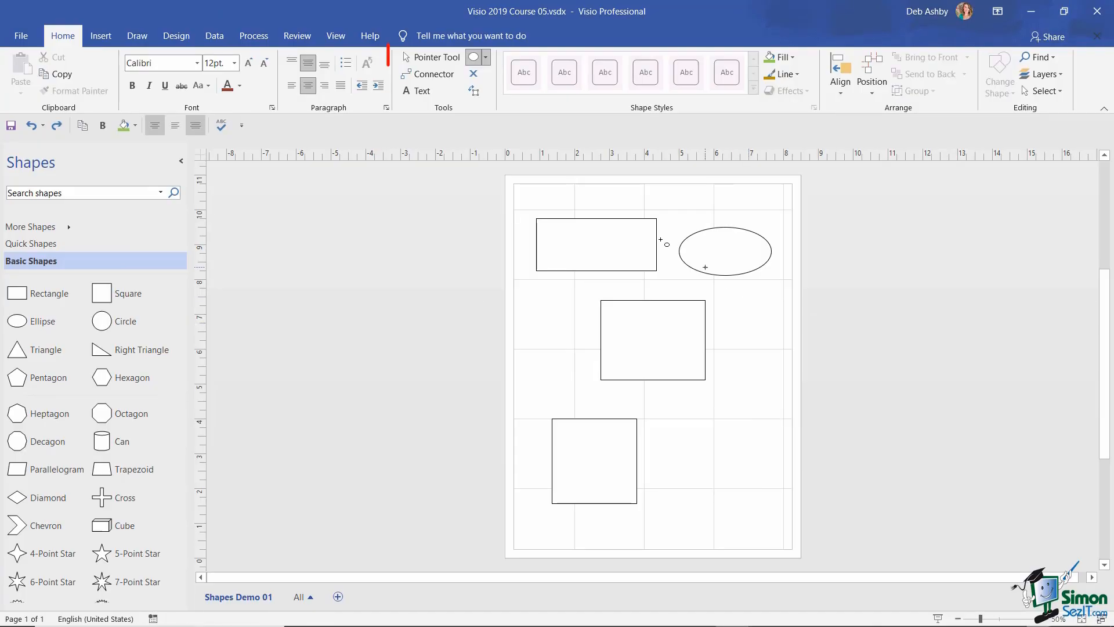
- Fill the top-left rectangle with brick red from Format Shape
{"action": "left_click", "coordinate": [434, 58]}
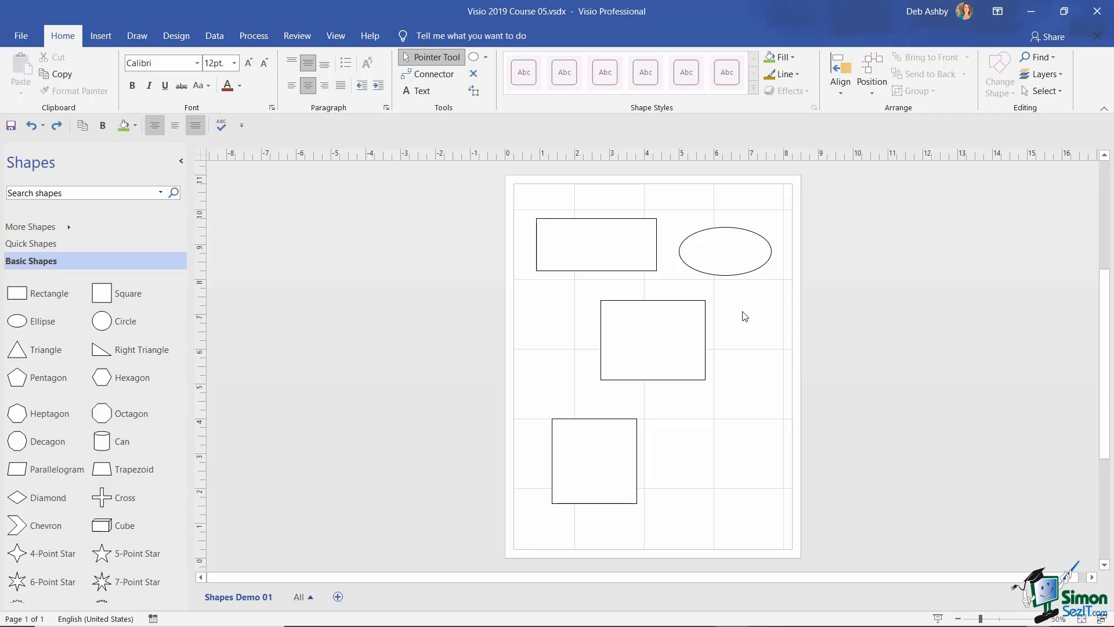
{"action": "left_click", "coordinate": [602, 247]}
{"action": "right_click", "coordinate": [602, 246]}
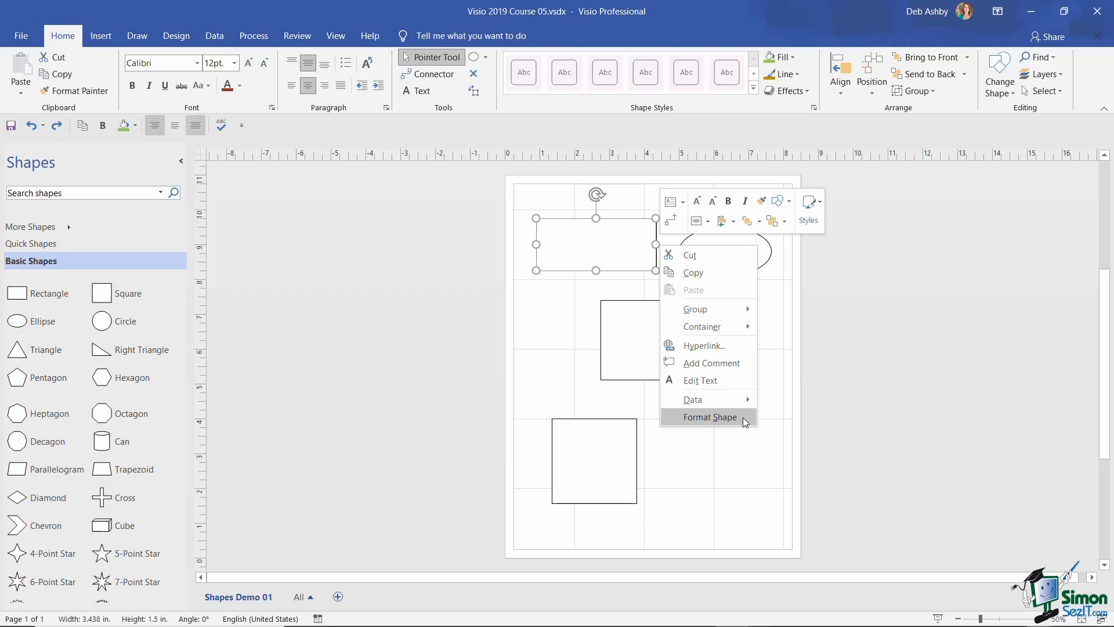
{"action": "left_click", "coordinate": [745, 417]}
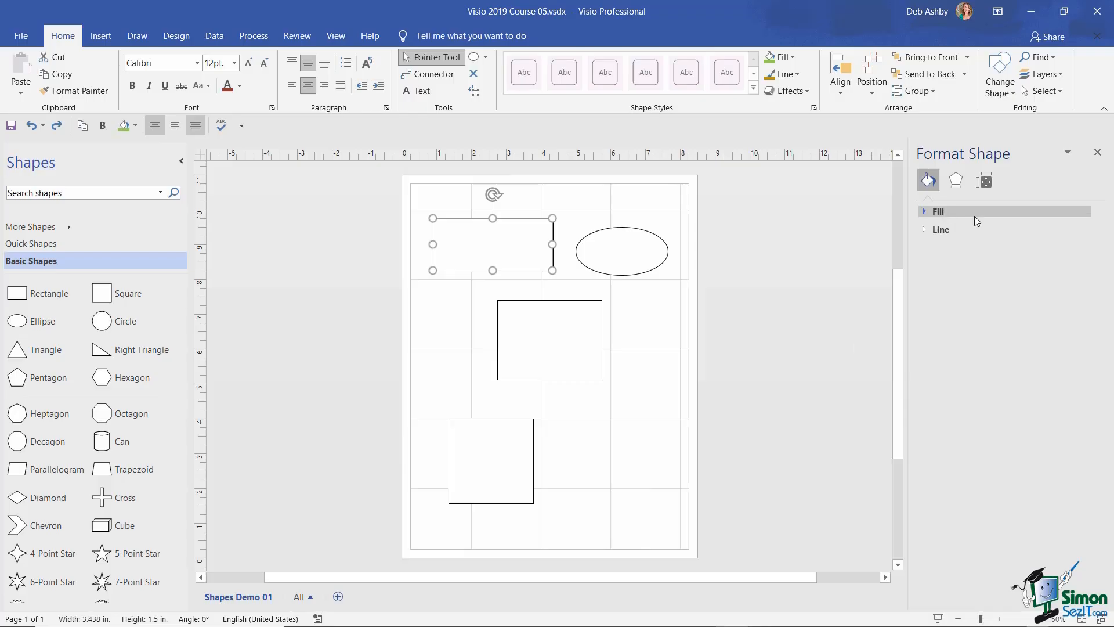
{"action": "left_click", "coordinate": [923, 212]}
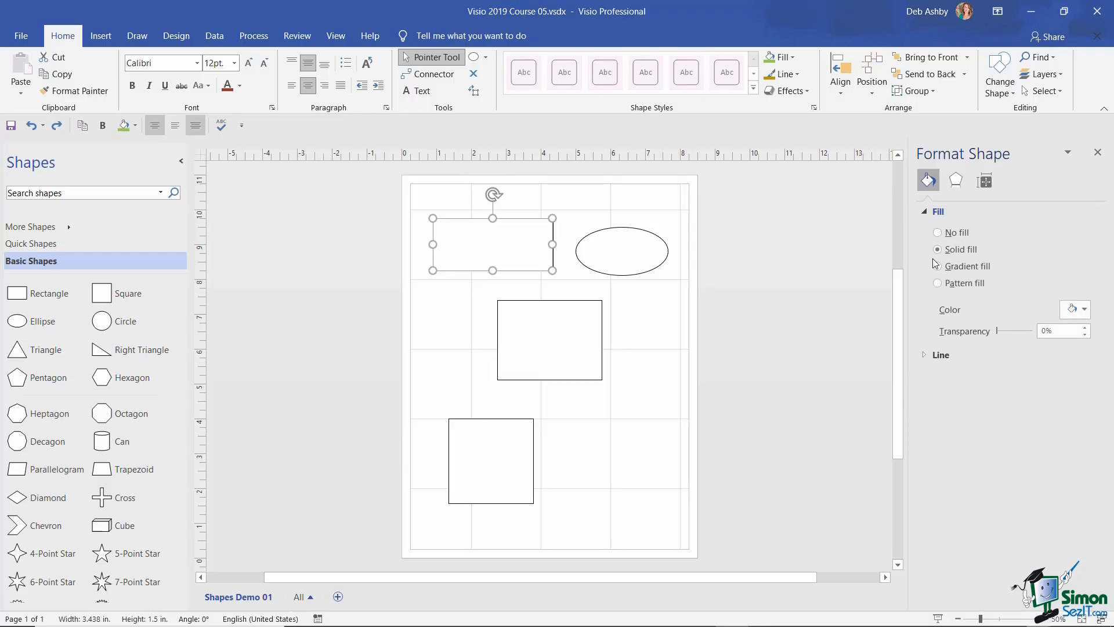
{"action": "left_click", "coordinate": [1085, 310]}
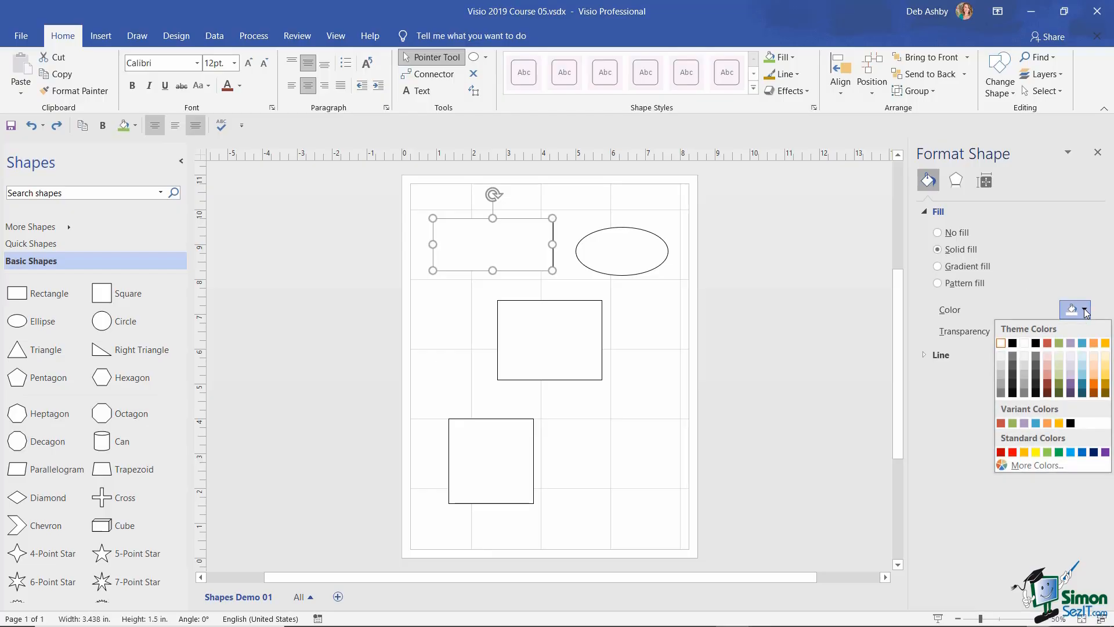
{"action": "left_click", "coordinate": [1048, 384]}
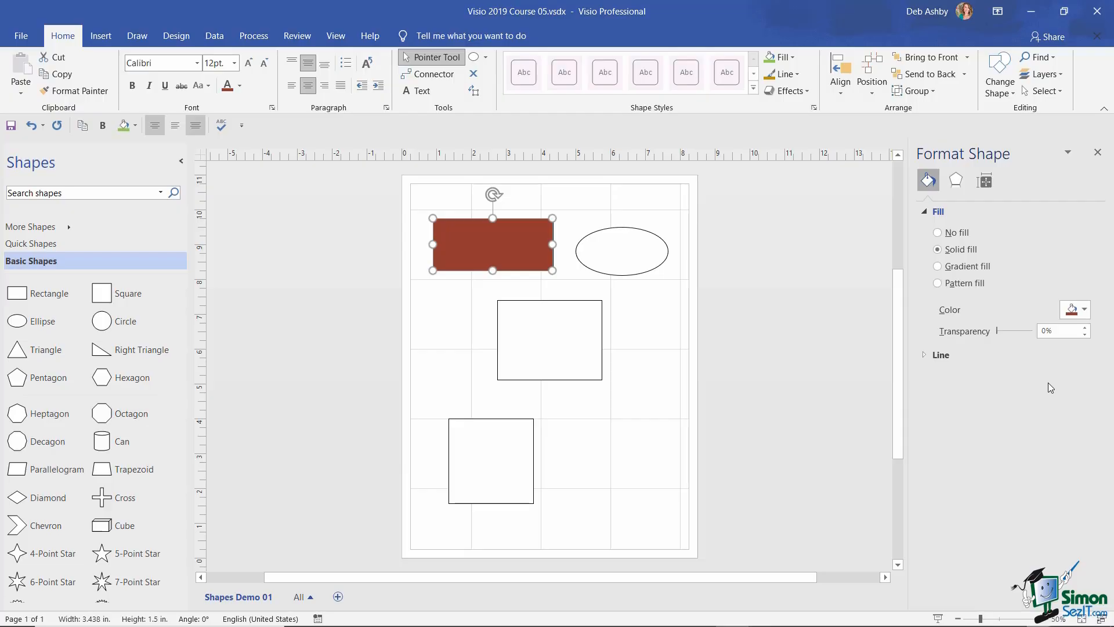
- Keep the rectangle's outline black and thicken its line width to 1.25 pt
{"action": "left_click", "coordinate": [924, 355]}
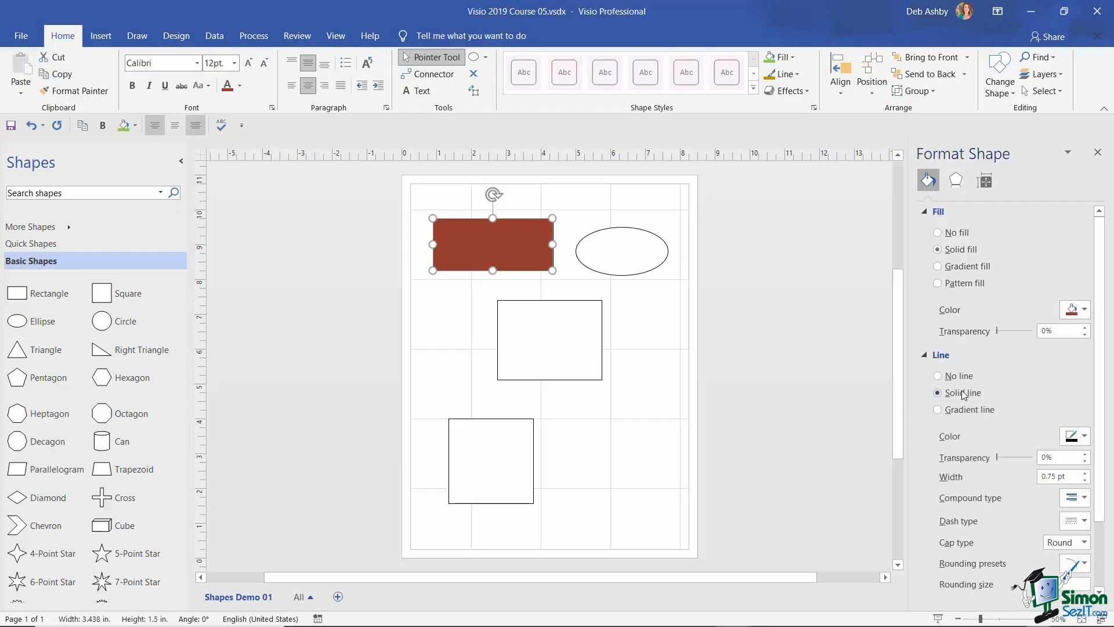
{"action": "left_click", "coordinate": [1083, 436]}
{"action": "left_click", "coordinate": [1012, 470]}
{"action": "left_click", "coordinate": [1084, 472]}
{"action": "left_click", "coordinate": [1084, 472]}
{"action": "left_click", "coordinate": [1085, 472]}
{"action": "left_click", "coordinate": [670, 348]}
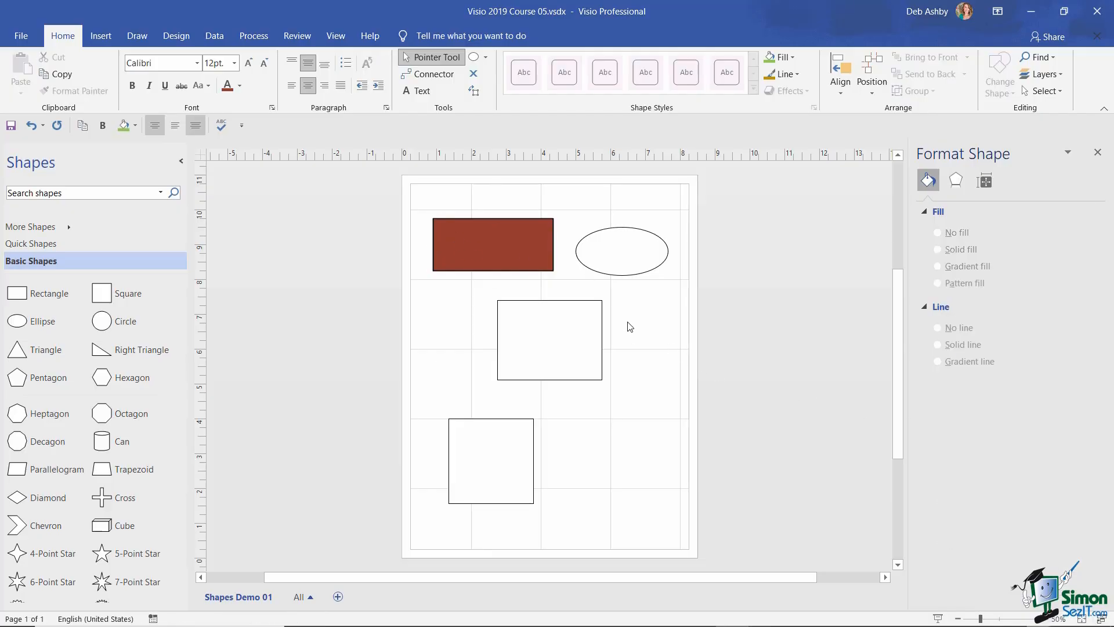
- Undo the rectangle's line width and brick red fill changes
{"action": "key", "text": "ctrl+z"}
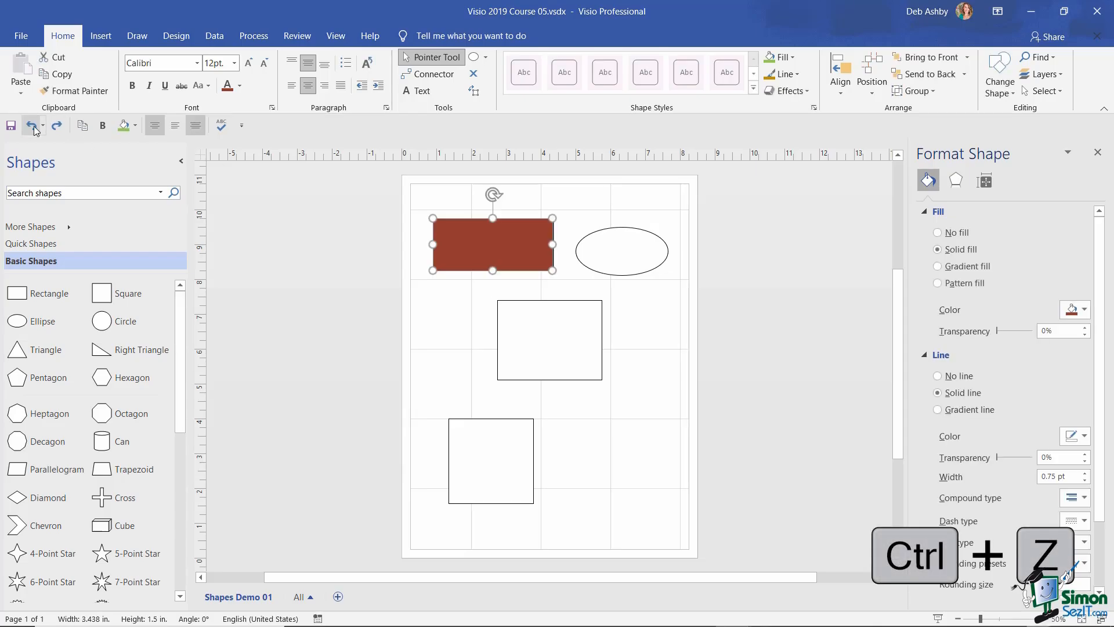
{"action": "left_click", "coordinate": [32, 126]}
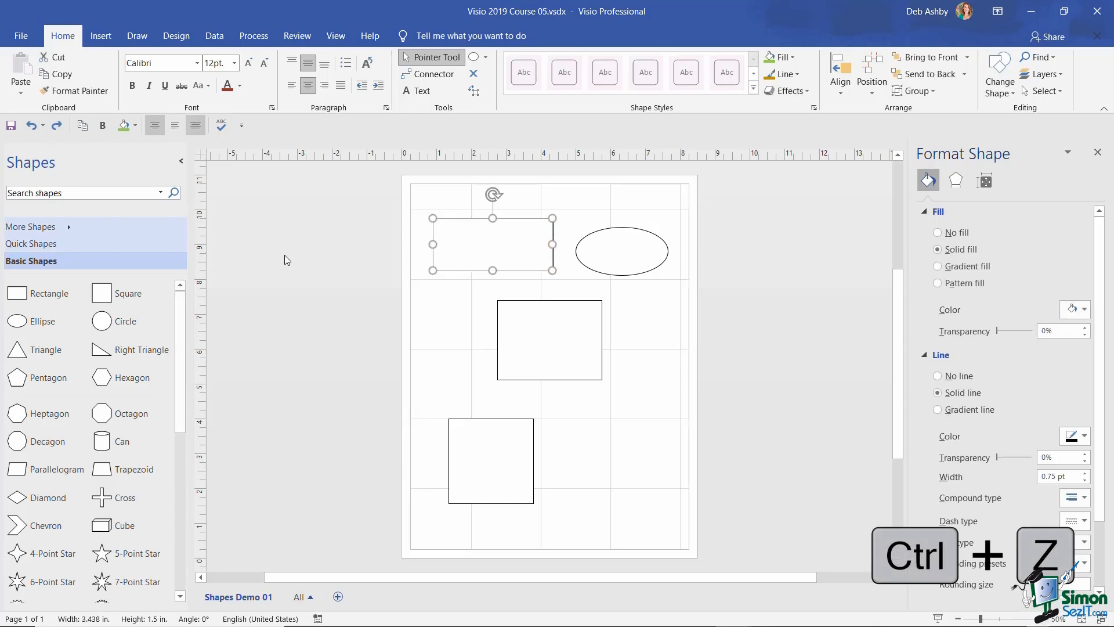
{"action": "left_click", "coordinate": [656, 333]}
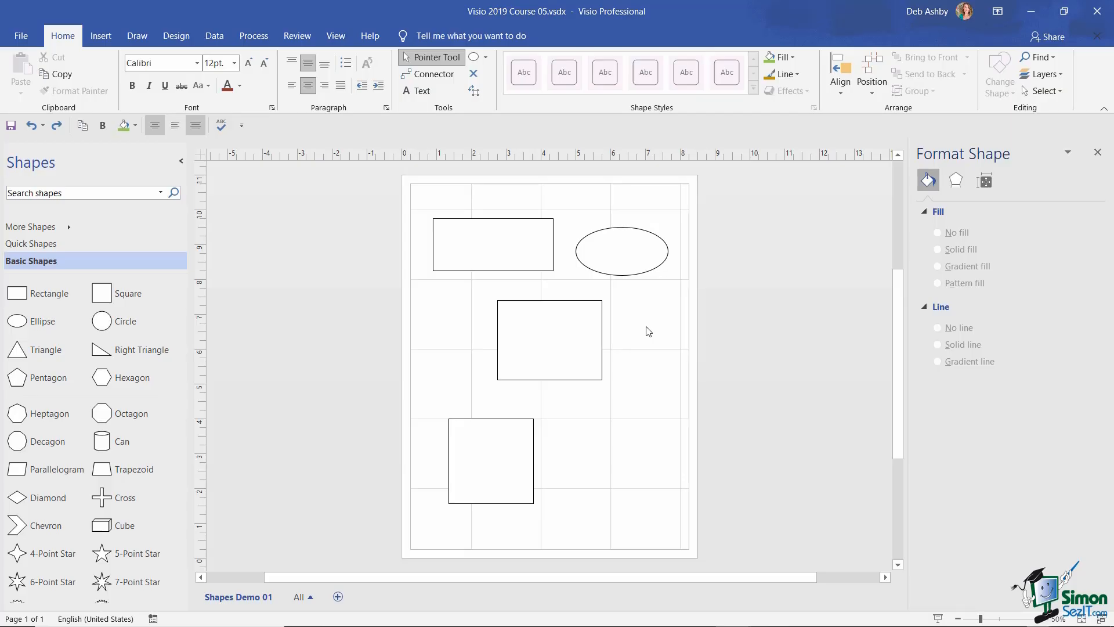
- Select all four shapes and fill them with brick red
{"action": "key", "text": "ctrl+a"}
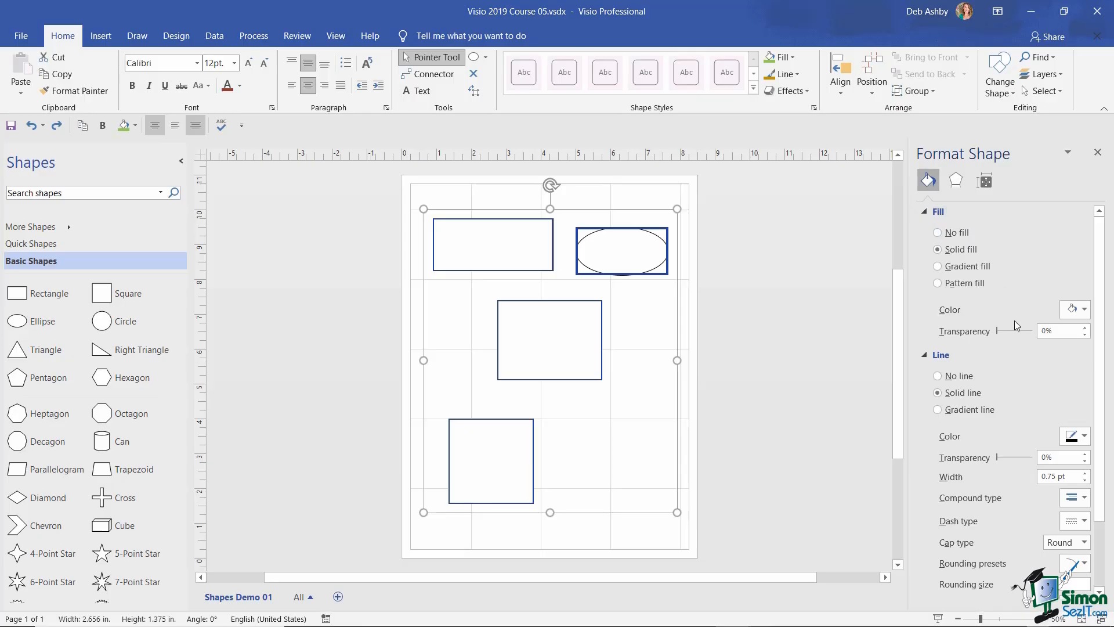
{"action": "left_click", "coordinate": [1081, 309]}
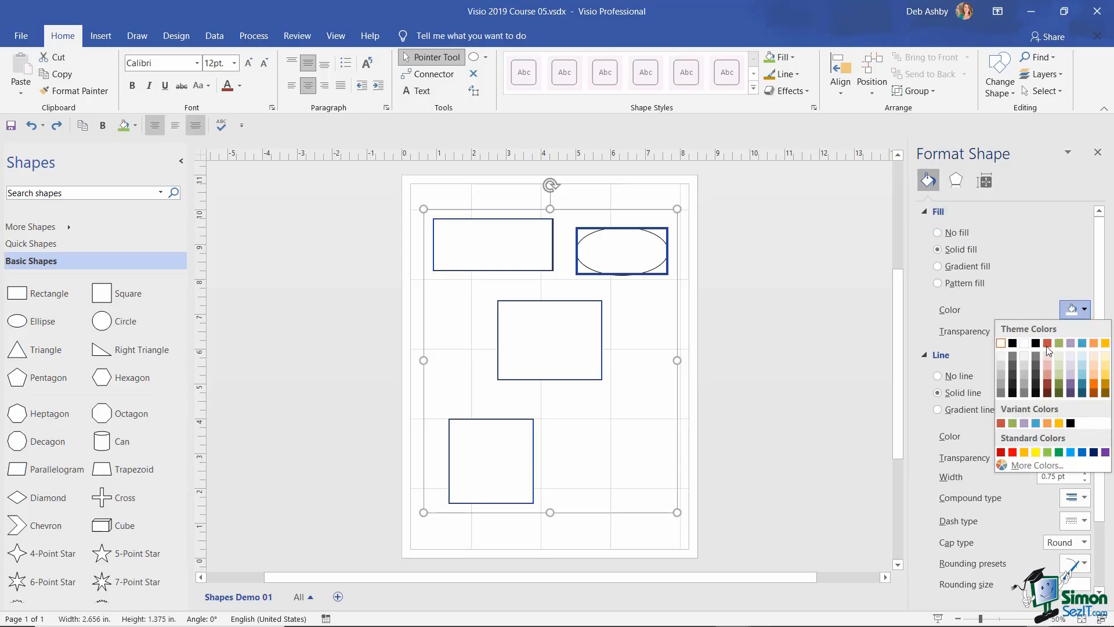
{"action": "left_click", "coordinate": [1047, 384]}
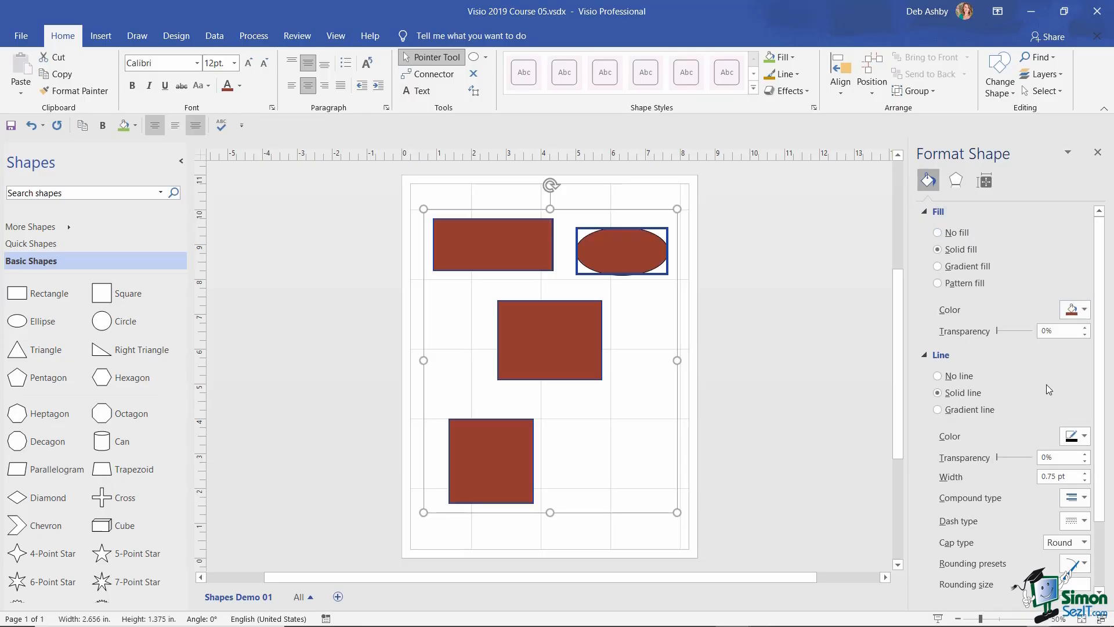
{"action": "left_click", "coordinate": [630, 366]}
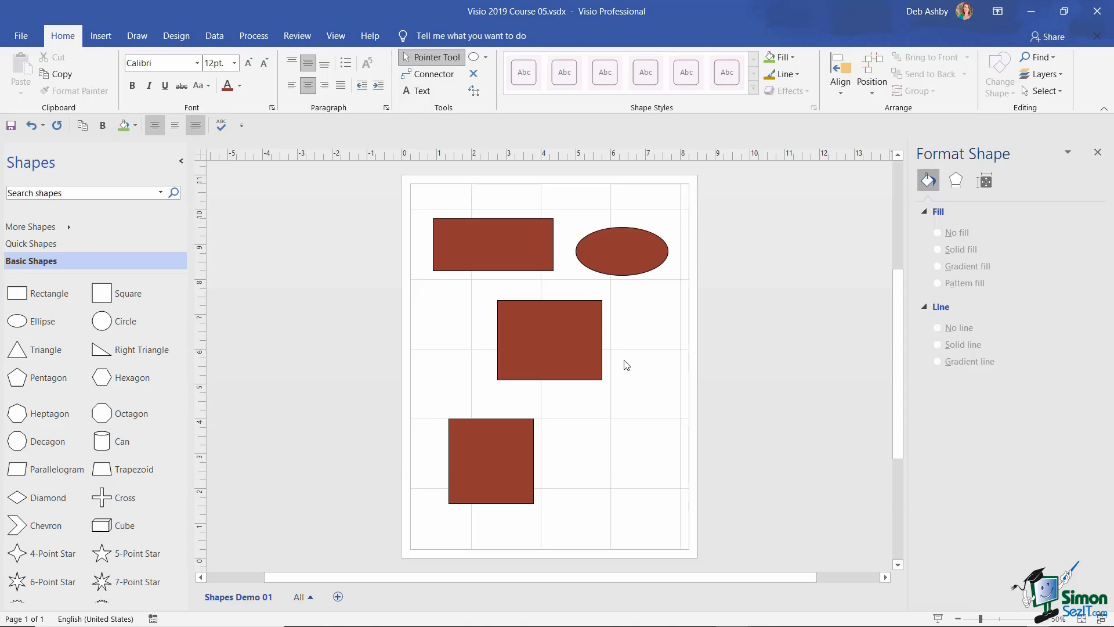
- Open the drawing tools list and dismiss it without choosing a tool
{"action": "left_click", "coordinate": [486, 57]}
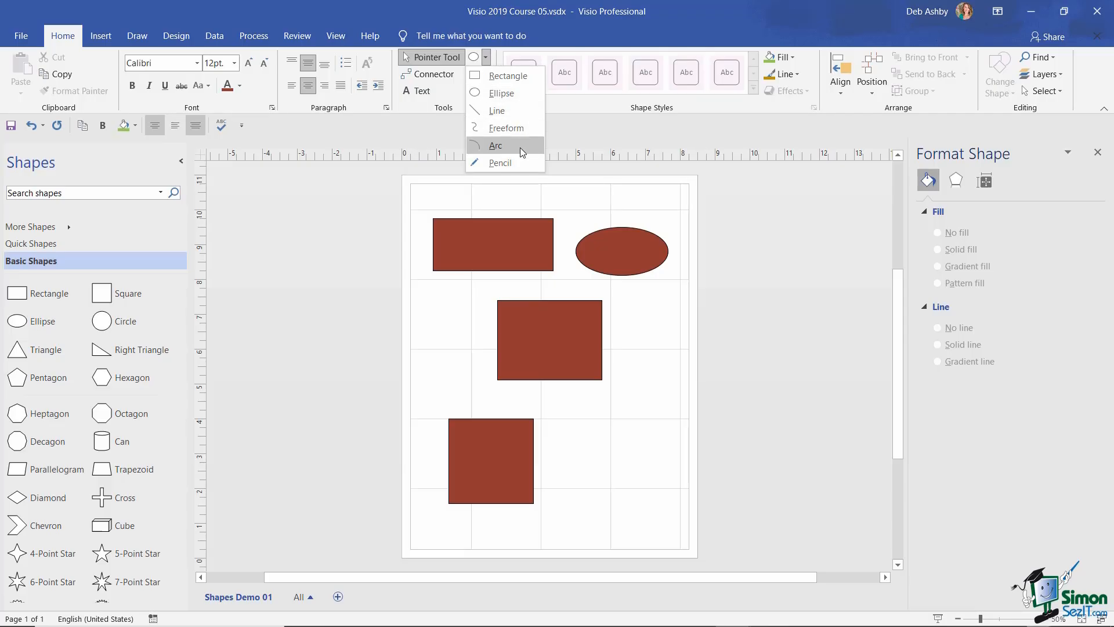
{"action": "left_click", "coordinate": [636, 351]}
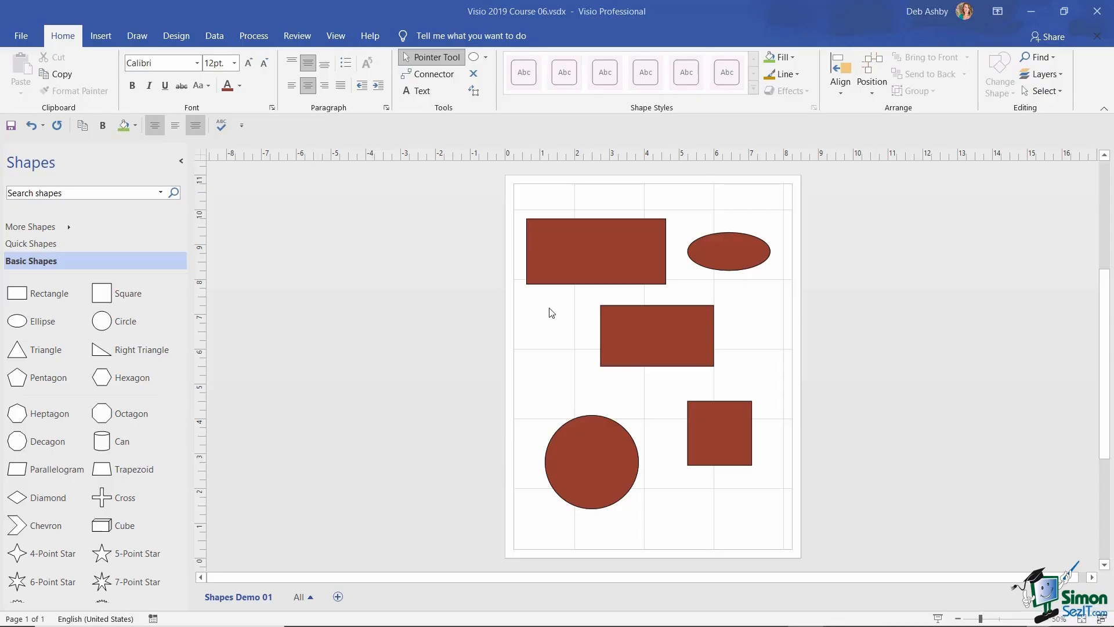
{"action": "left_click", "coordinate": [586, 249]}
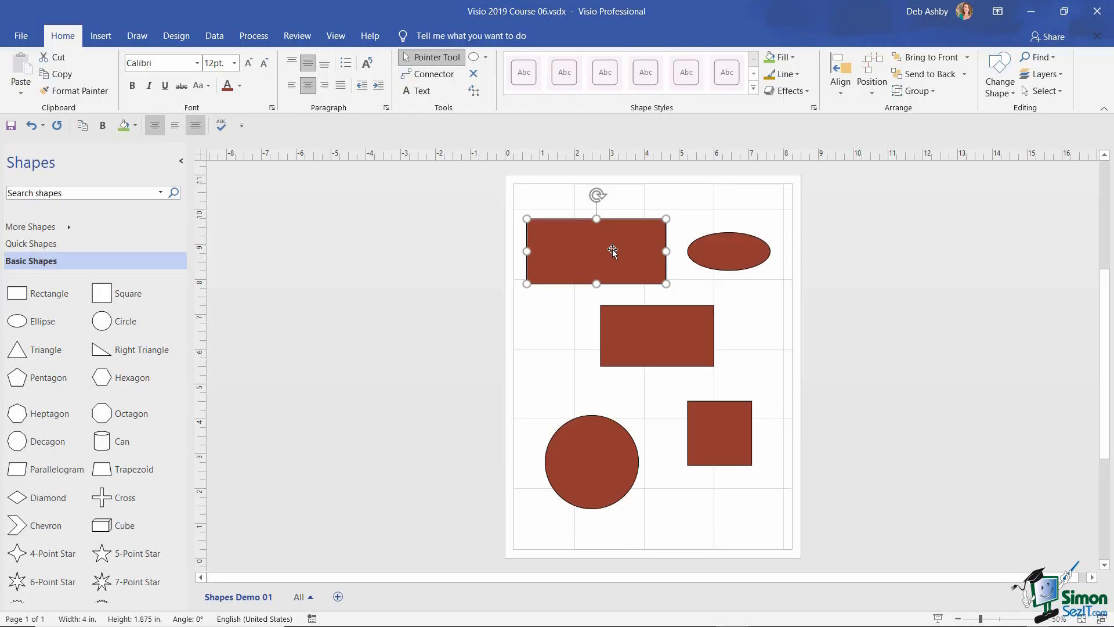
{"action": "left_click", "coordinate": [635, 257], "text": "ctrl"}
{"action": "left_click", "coordinate": [634, 258], "text": "ctrl"}
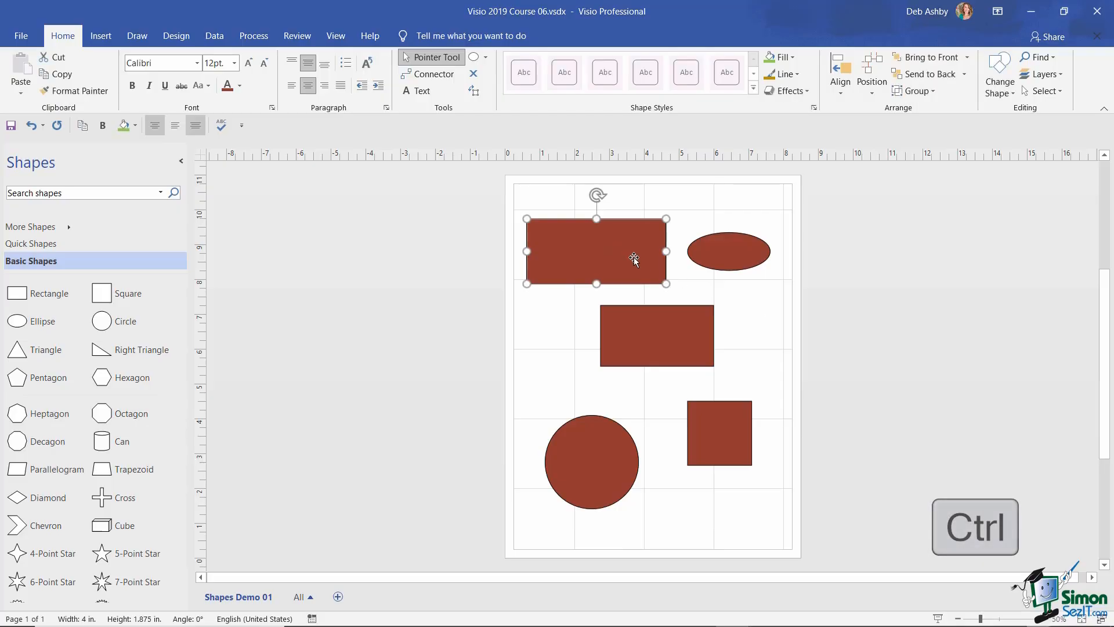
{"action": "left_click", "coordinate": [722, 255], "text": "ctrl"}
{"action": "left_click", "coordinate": [665, 332], "text": "ctrl"}
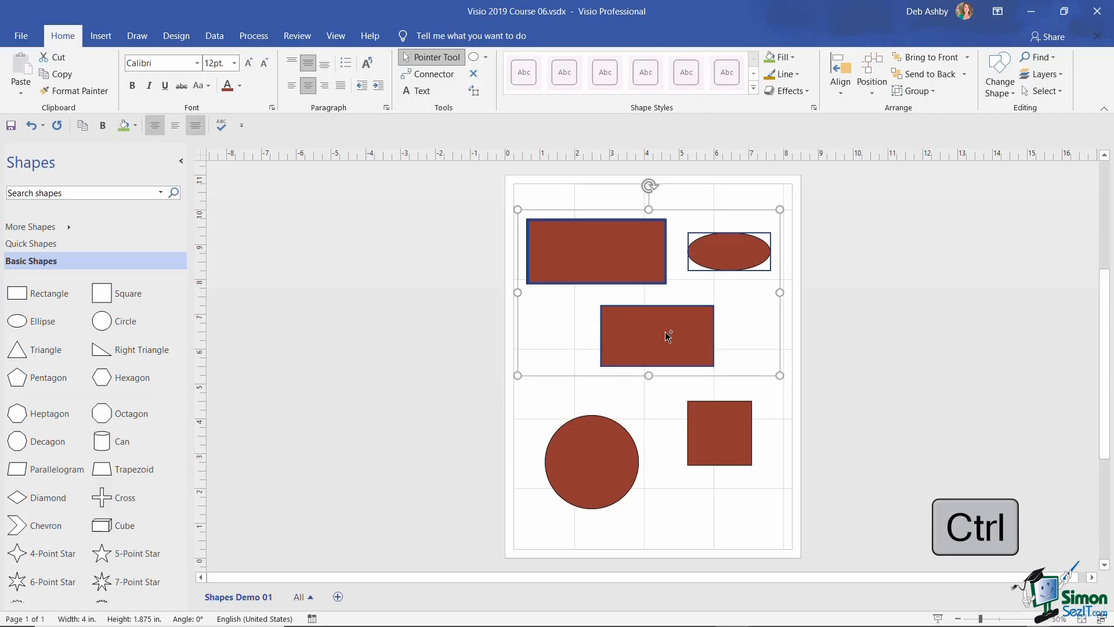
{"action": "left_click", "coordinate": [600, 476], "text": "ctrl"}
{"action": "left_click", "coordinate": [722, 448], "text": "ctrl"}
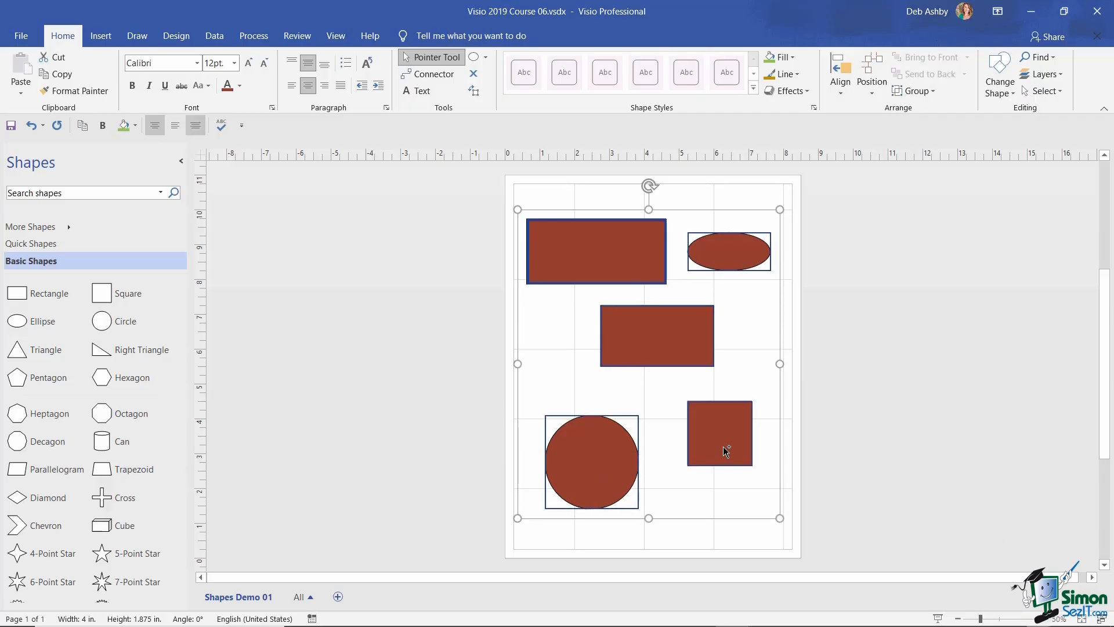
{"action": "left_click", "coordinate": [717, 535]}
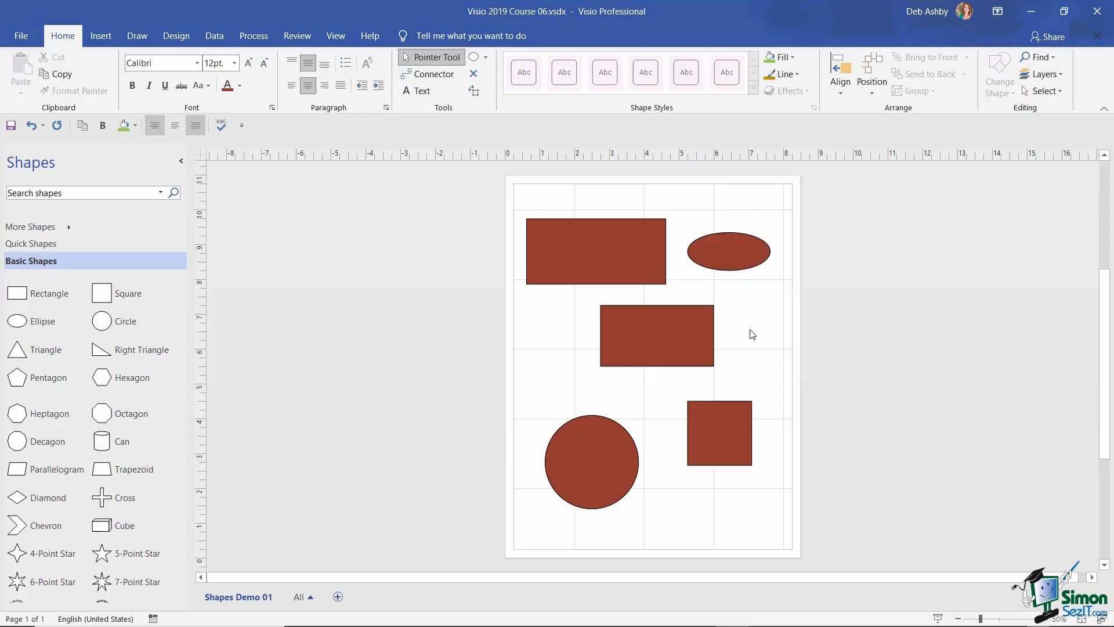
- Practise multi-selecting, adding all five shapes to the selection before clearing it
{"action": "left_click", "coordinate": [588, 260]}
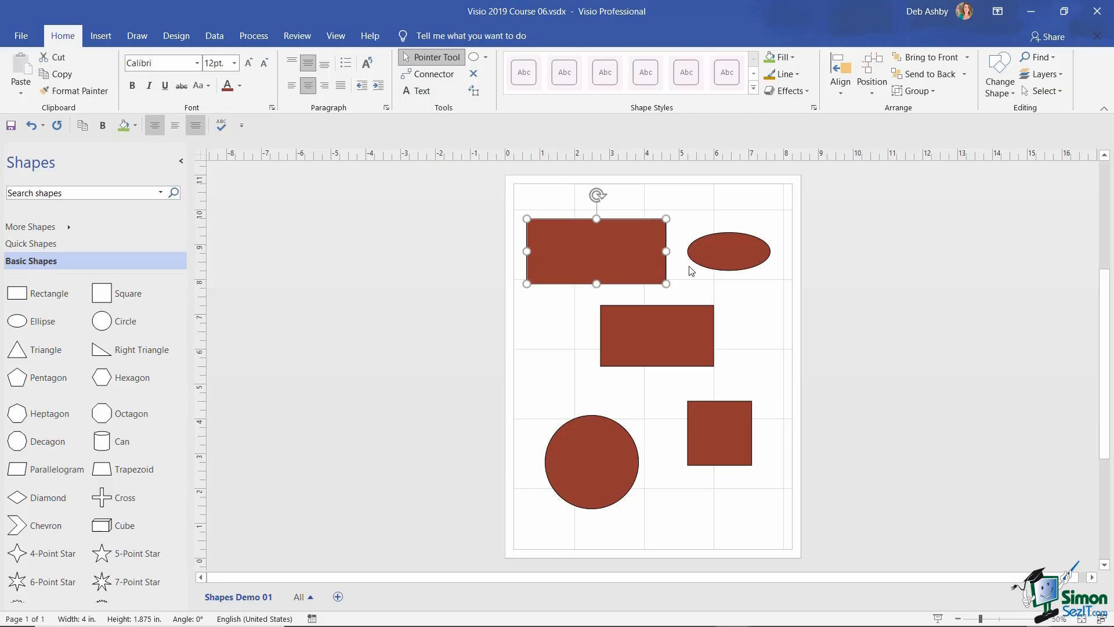
{"action": "left_click", "coordinate": [729, 256], "text": "shift"}
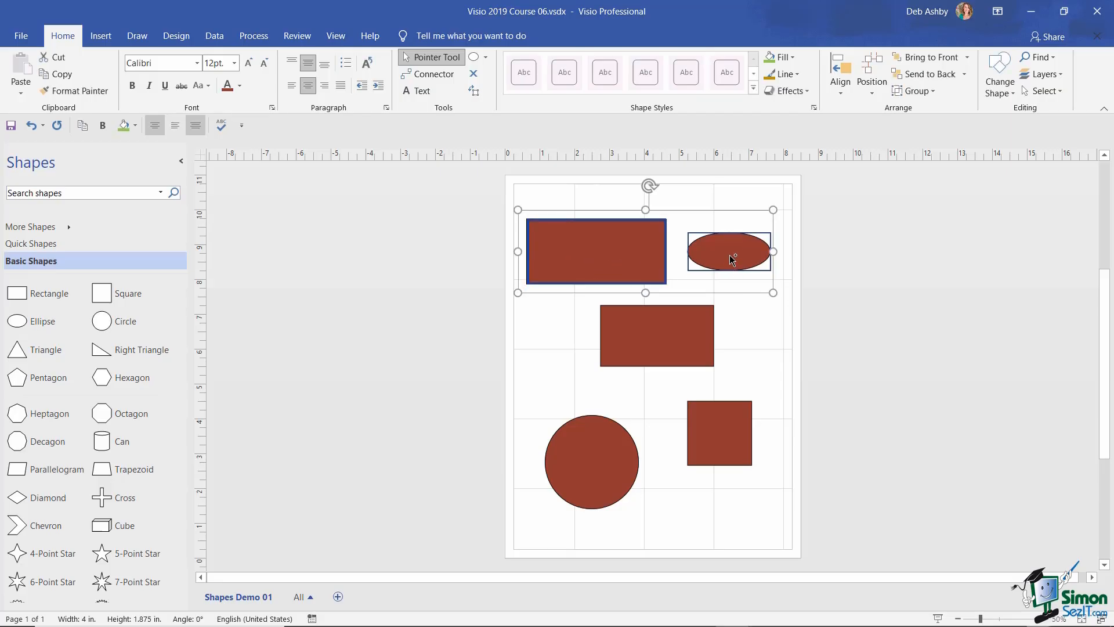
{"action": "left_click", "coordinate": [773, 410]}
{"action": "left_click", "coordinate": [613, 245]}
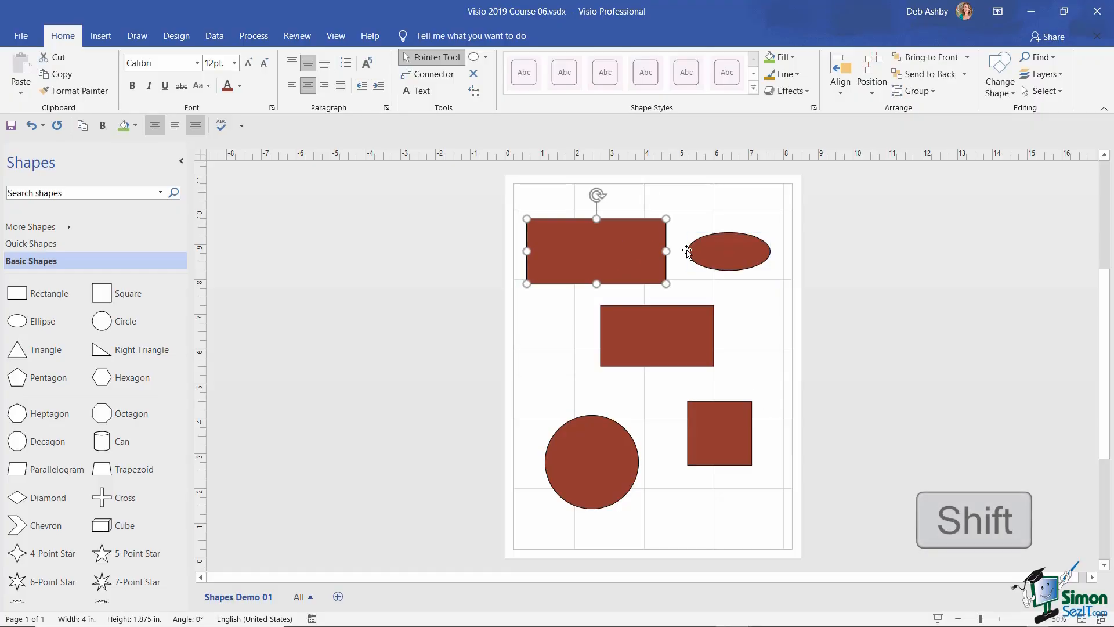
{"action": "left_click", "coordinate": [721, 251], "text": "shift"}
{"action": "left_click", "coordinate": [680, 334], "text": "shift"}
{"action": "left_click", "coordinate": [603, 451], "text": "shift"}
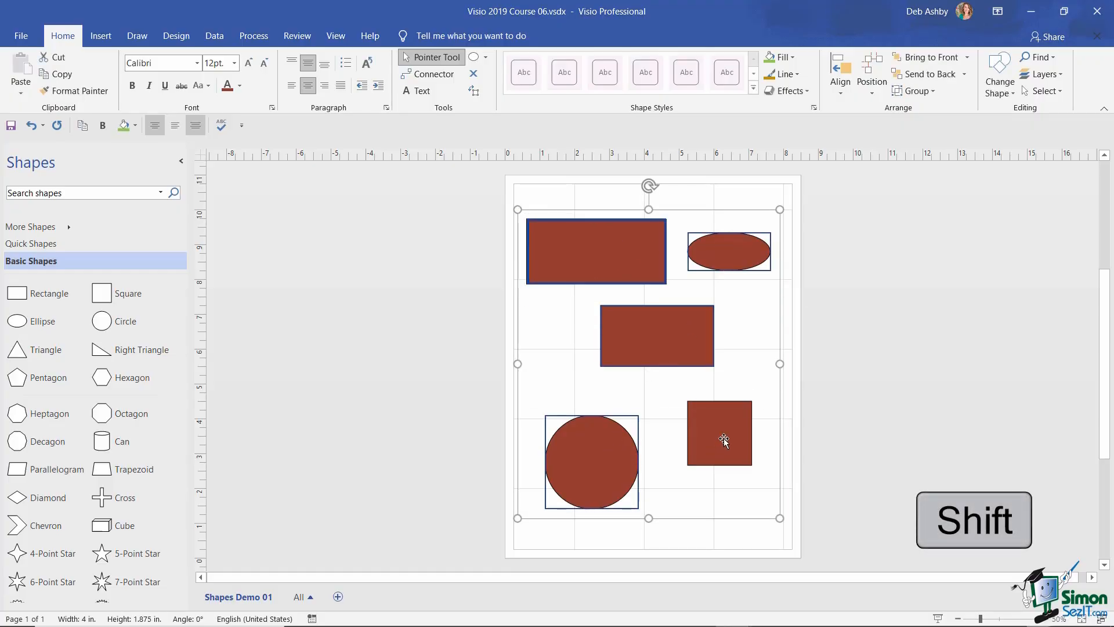
{"action": "left_click", "coordinate": [723, 439], "text": "shift"}
{"action": "left_click", "coordinate": [735, 534]}
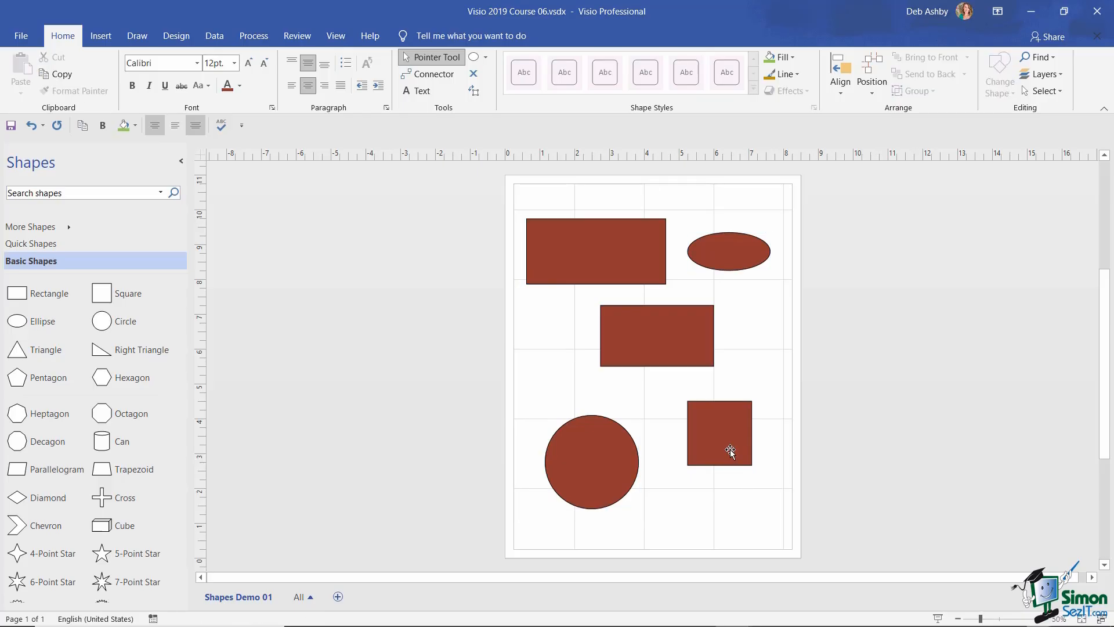
- Select the top rectangle, ellipse and circle together
{"action": "left_click", "coordinate": [592, 263]}
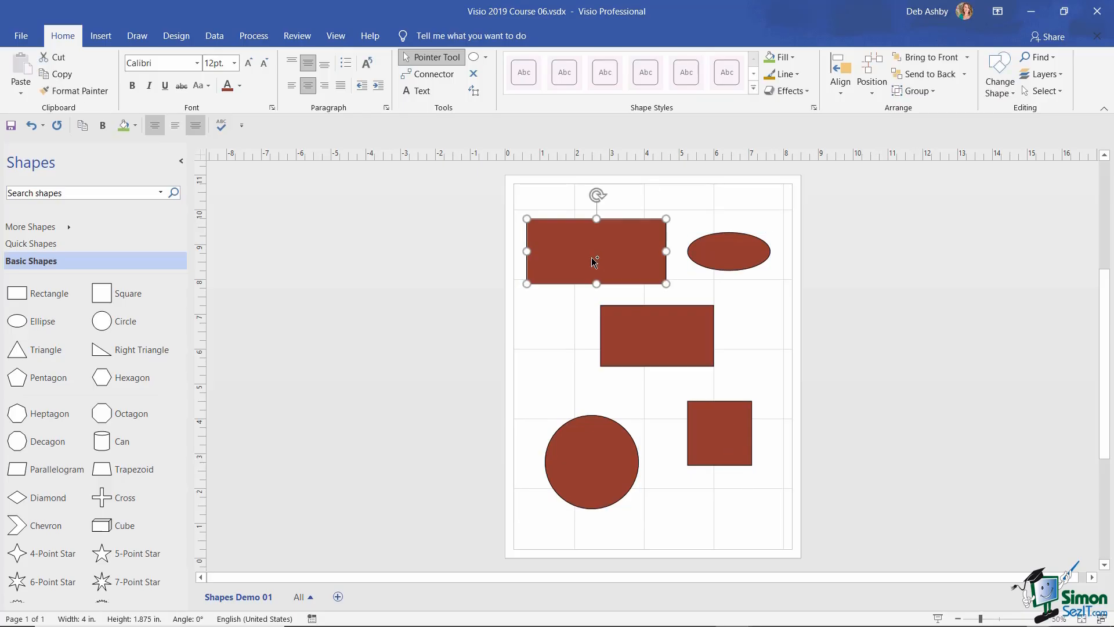
{"action": "left_click", "coordinate": [717, 254], "text": "shift"}
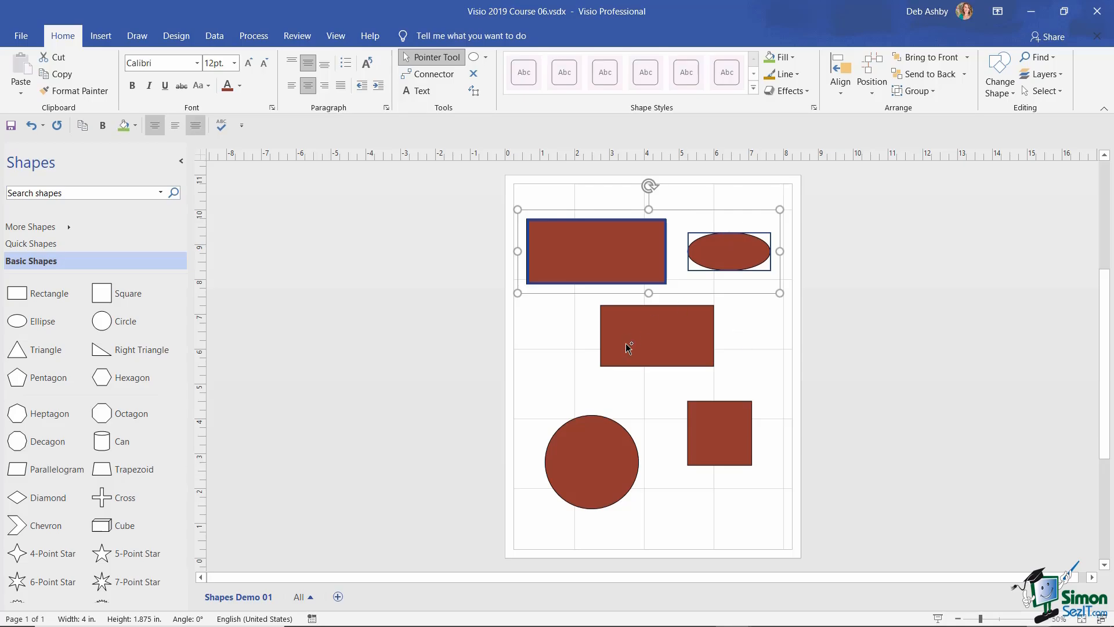
{"action": "left_click", "coordinate": [589, 458], "text": "shift"}
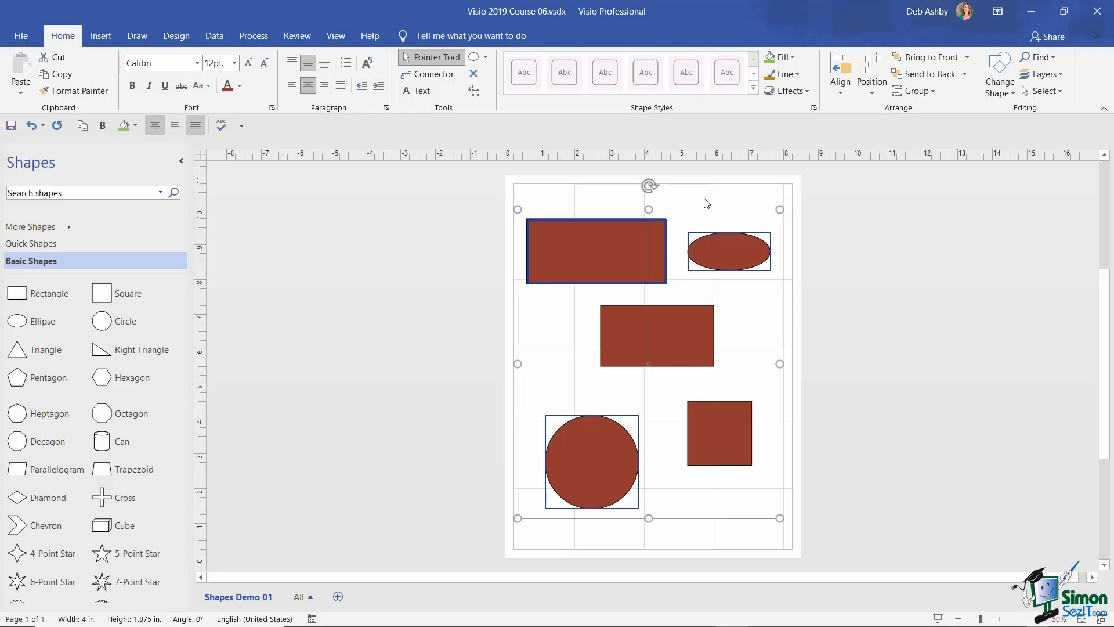
- Fill the selected top rectangle, ellipse and circle with purple via Format Shape
{"action": "right_click", "coordinate": [631, 239]}
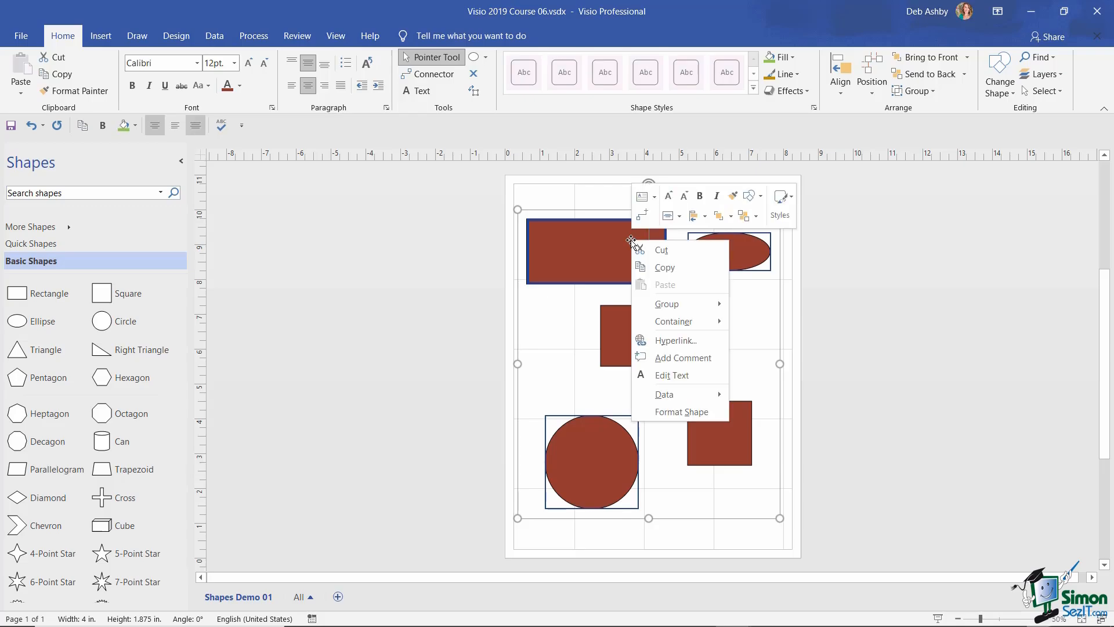
{"action": "left_click", "coordinate": [677, 413]}
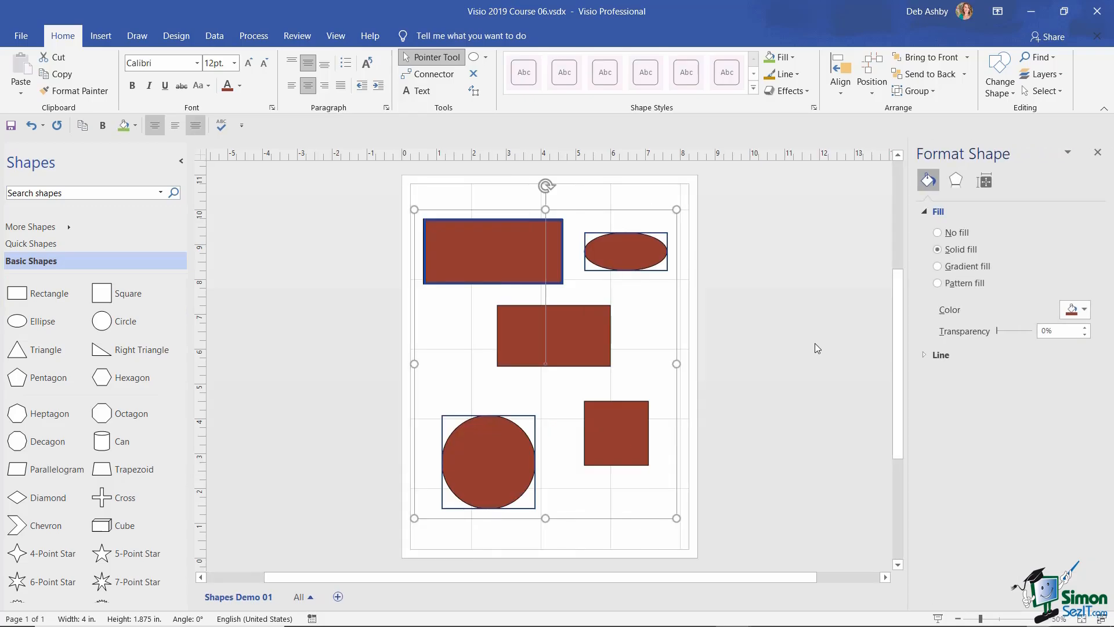
{"action": "left_click", "coordinate": [1074, 310]}
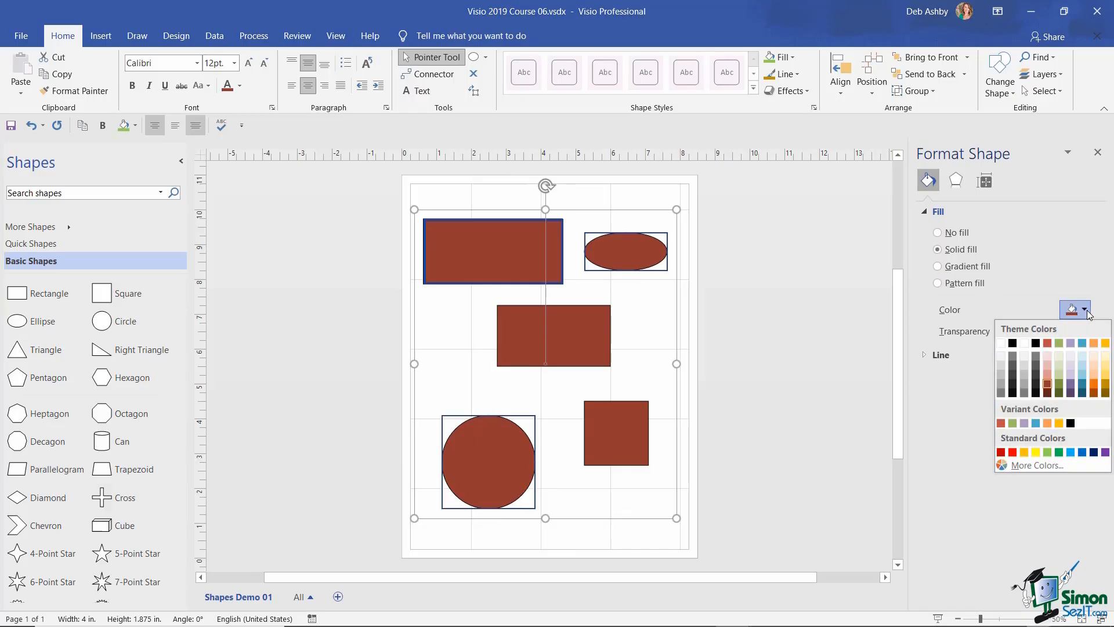
{"action": "left_click", "coordinate": [1070, 381]}
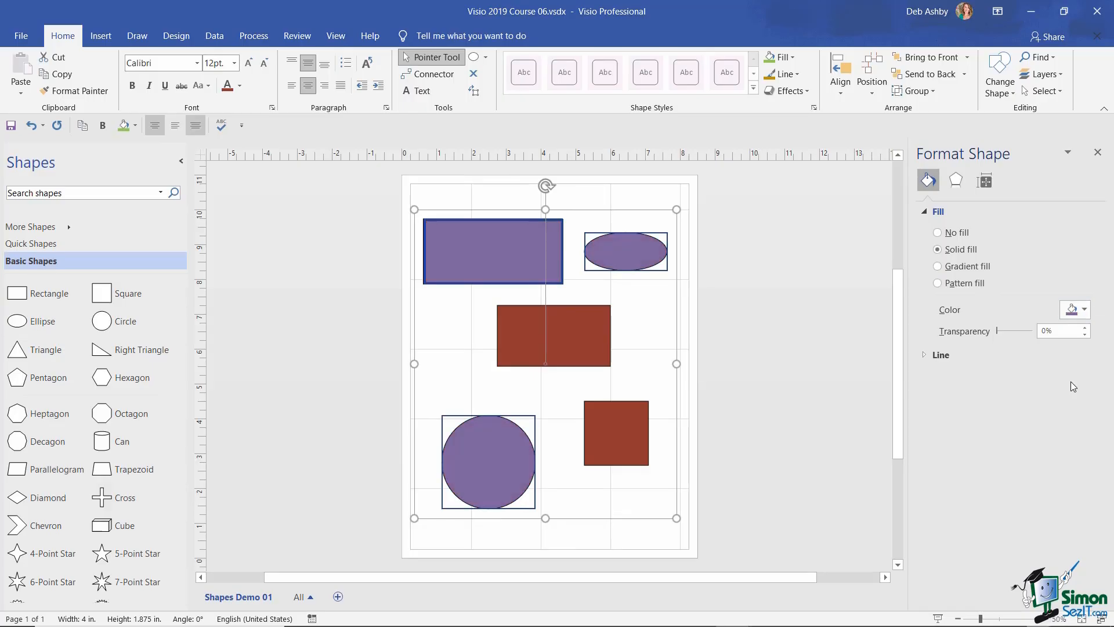
{"action": "left_click", "coordinate": [1097, 152]}
{"action": "left_click", "coordinate": [762, 345]}
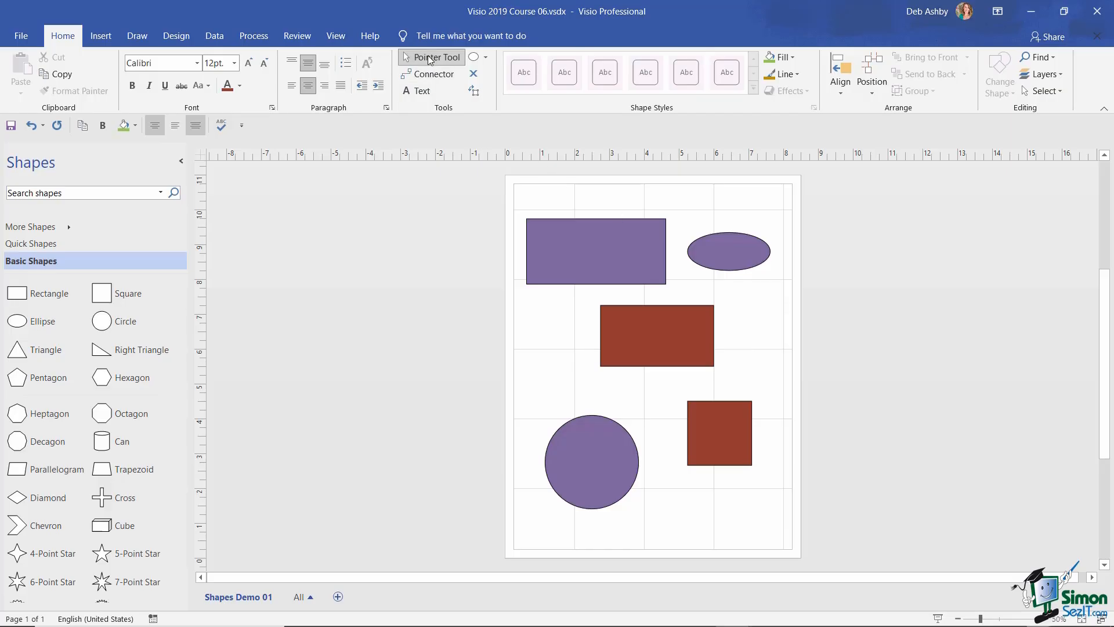
{"action": "left_click", "coordinate": [486, 58]}
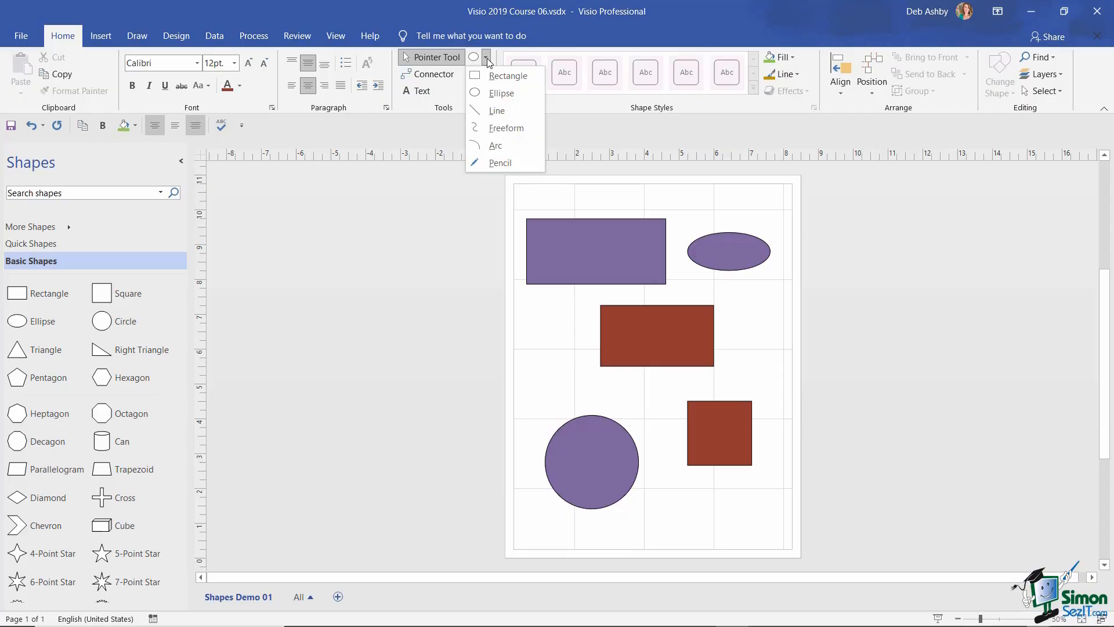
{"action": "left_click", "coordinate": [585, 45]}
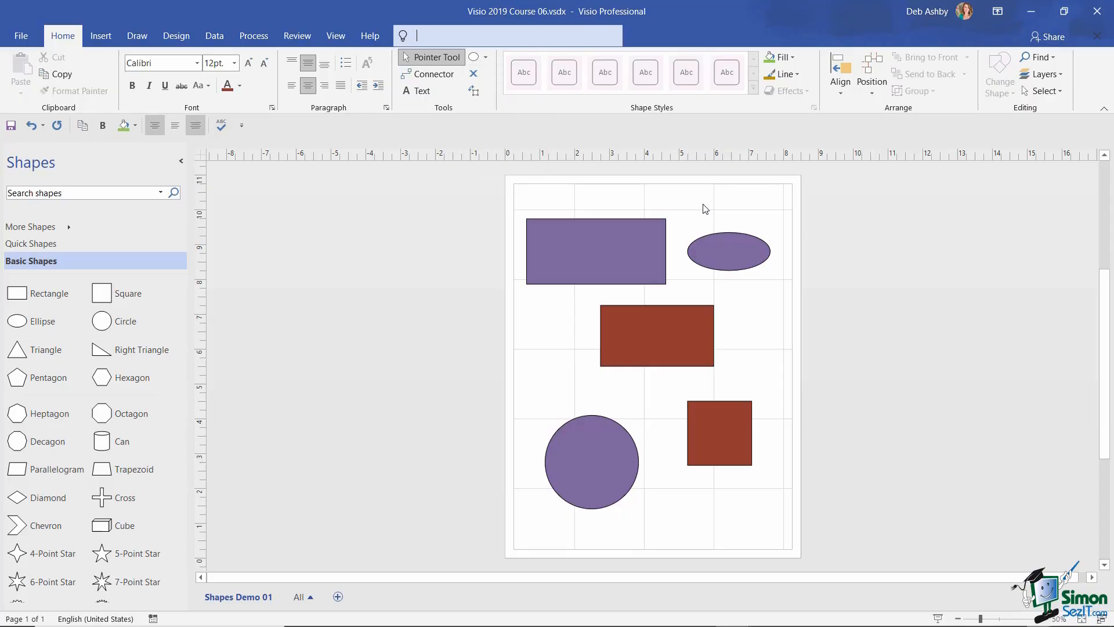
{"action": "left_click_drag", "start_coordinate": [518, 196], "coordinate": [782, 528]}
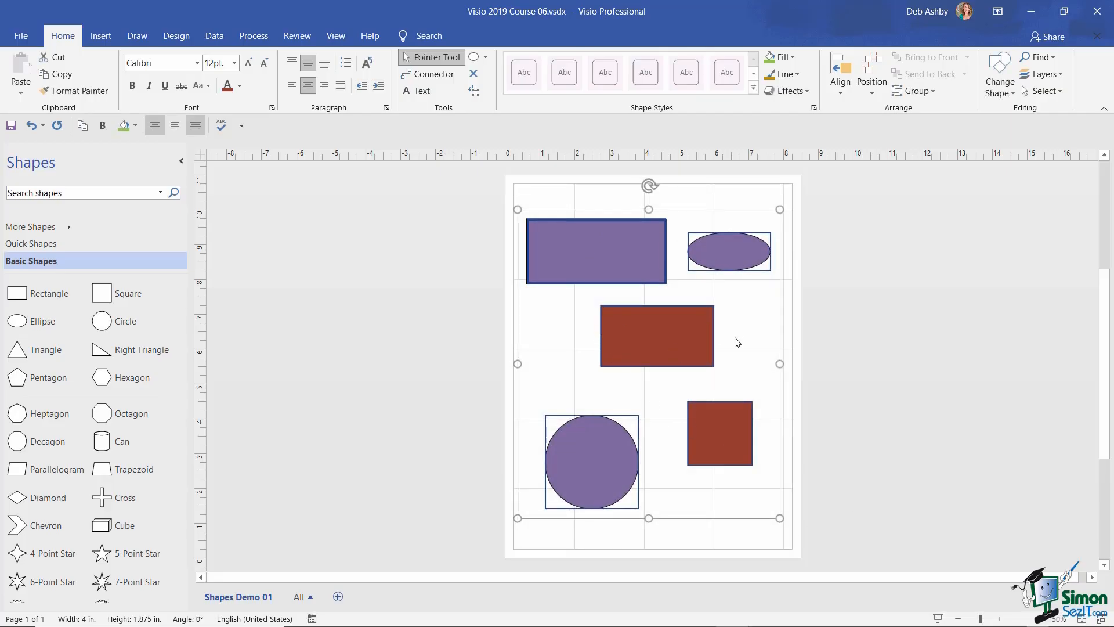
{"action": "left_click", "coordinate": [706, 199]}
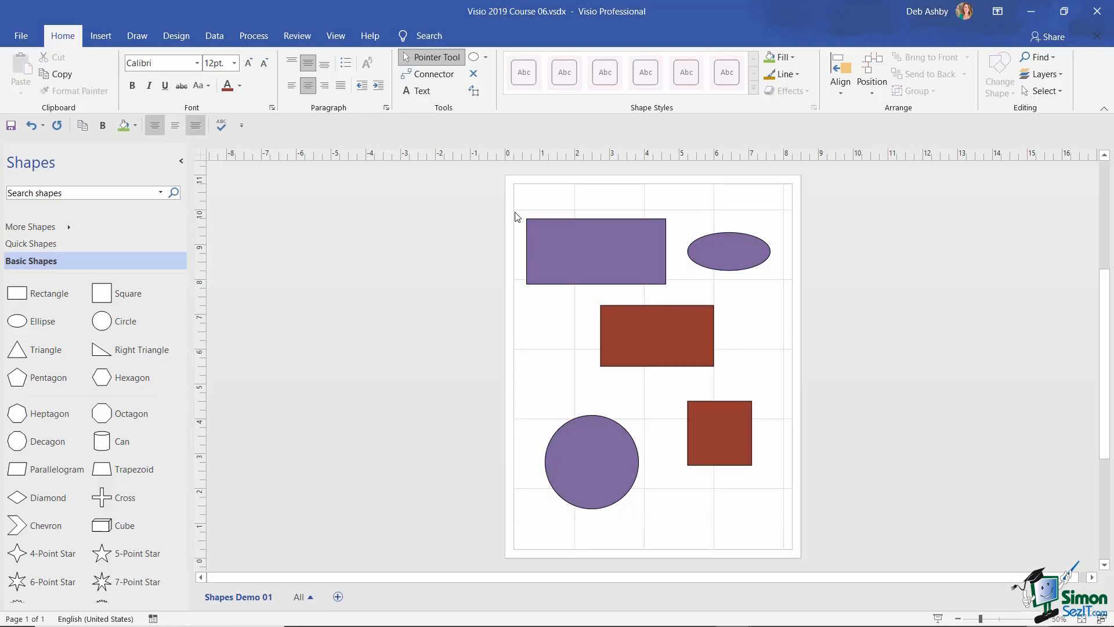
{"action": "left_click_drag", "start_coordinate": [517, 204], "coordinate": [781, 297]}
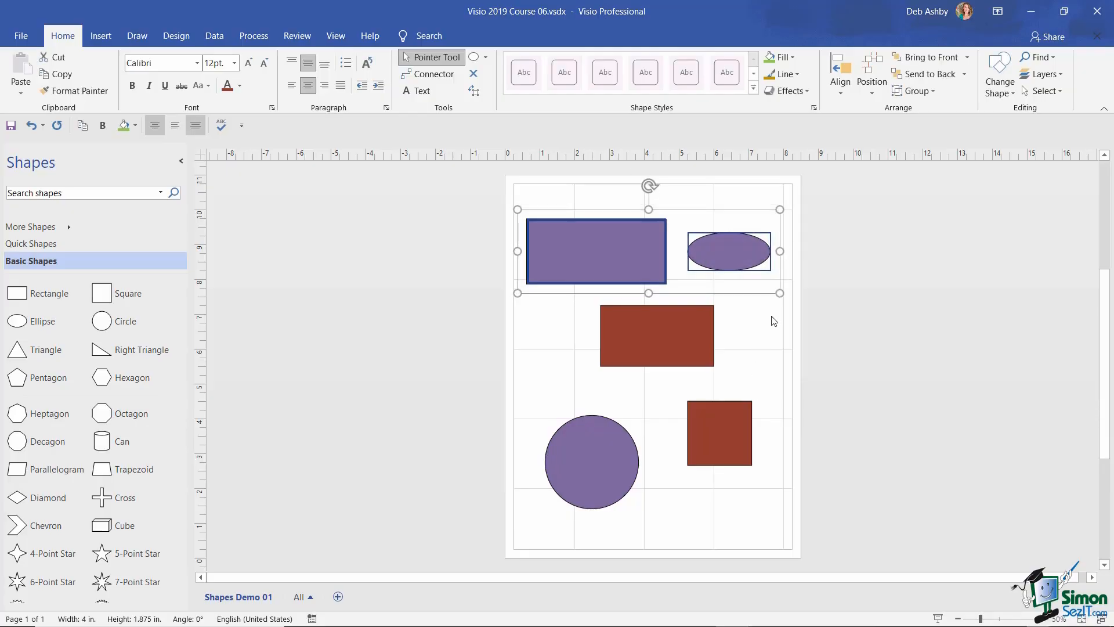
{"action": "left_click", "coordinate": [757, 323]}
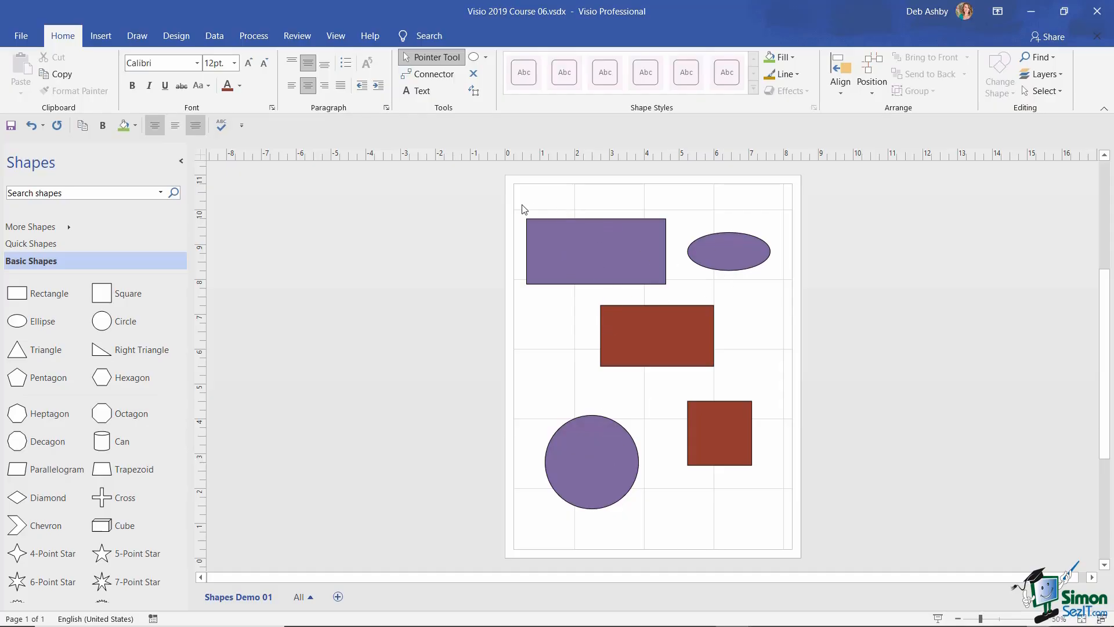
{"action": "left_click_drag", "start_coordinate": [518, 204], "coordinate": [788, 519]}
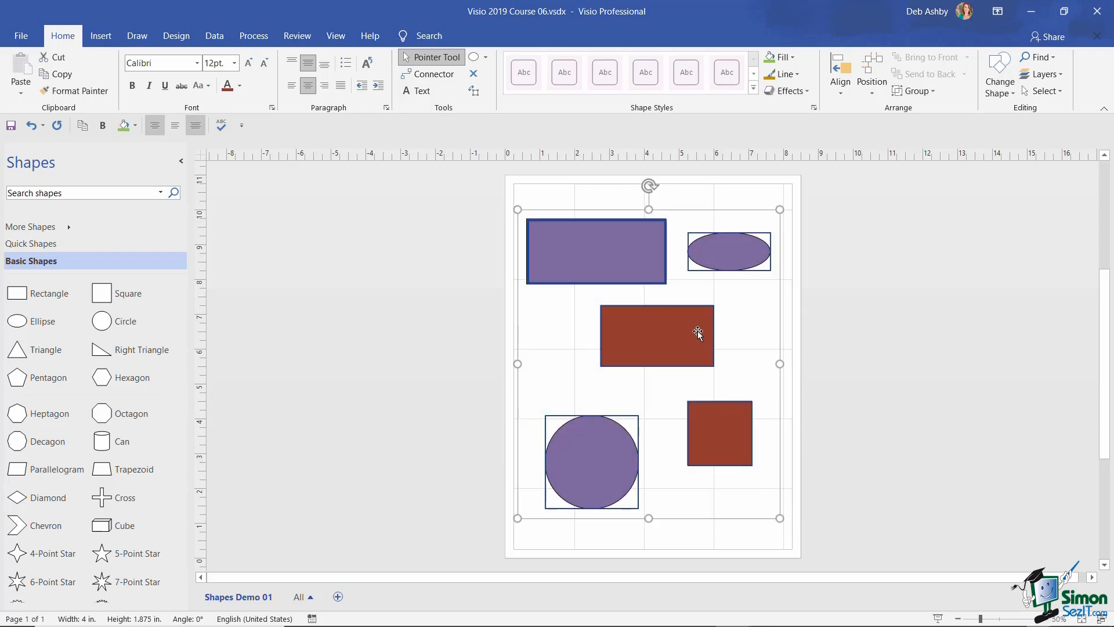
{"action": "left_click", "coordinate": [706, 194]}
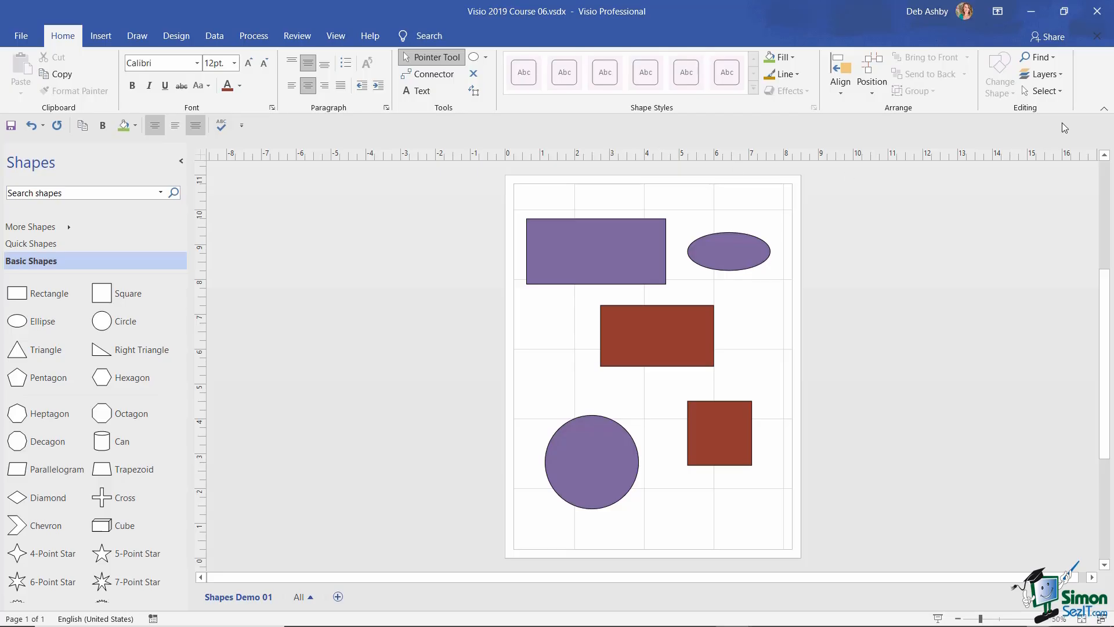
- Lasso-select the purple top rectangle, ellipse and circle
{"action": "left_click", "coordinate": [1061, 93]}
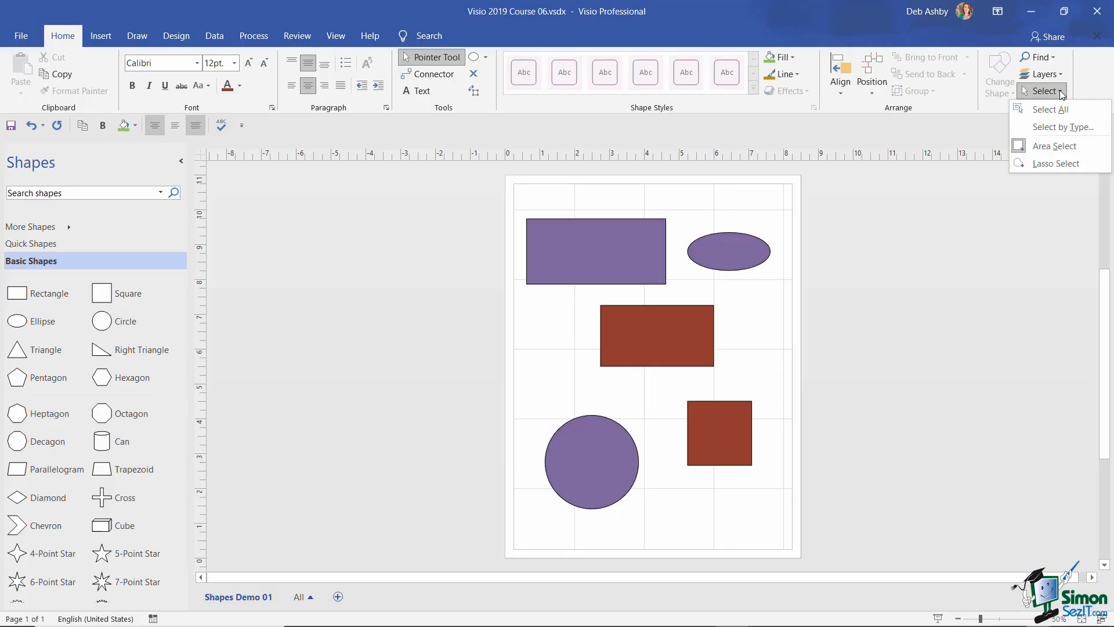
{"action": "left_click", "coordinate": [1060, 163]}
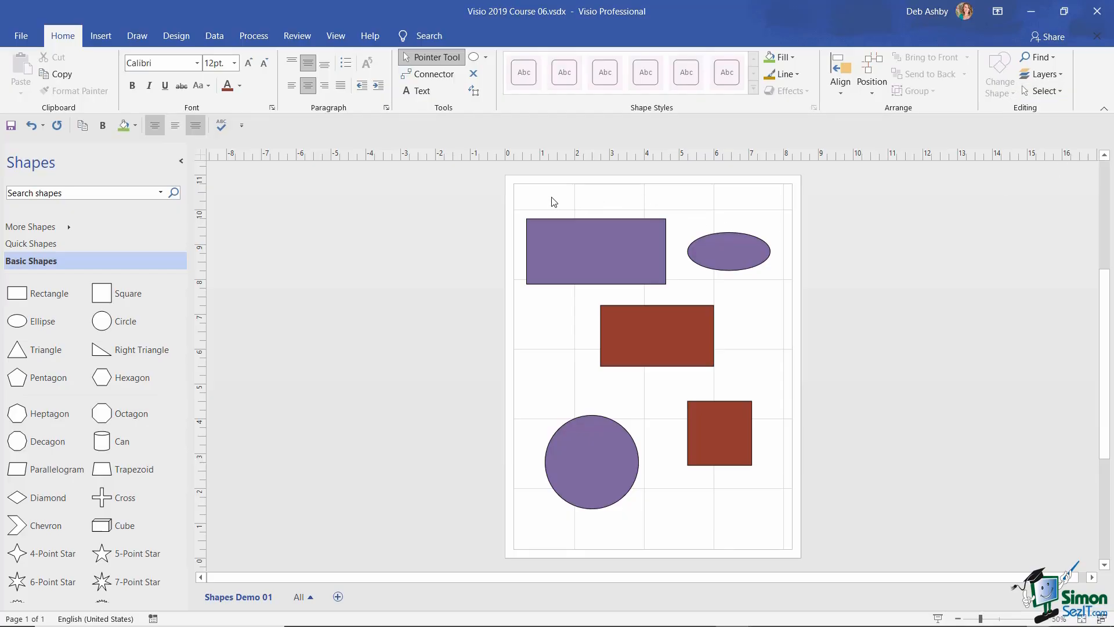
{"action": "left_click_drag", "start_coordinate": [525, 204], "coordinate": [681, 196]}
{"action": "left_click_drag", "start_coordinate": [756, 212], "coordinate": [778, 241]}
{"action": "left_click_drag", "start_coordinate": [723, 289], "coordinate": [670, 291]}
{"action": "mouse_move", "coordinate": [565, 304]}
{"action": "left_mouse_down"}
{"action": "mouse_move", "coordinate": [560, 342]}
{"action": "mouse_move", "coordinate": [659, 438]}
{"action": "mouse_move", "coordinate": [659, 507]}
{"action": "left_mouse_up"}
{"action": "left_click_drag", "start_coordinate": [521, 288], "coordinate": [526, 199]}
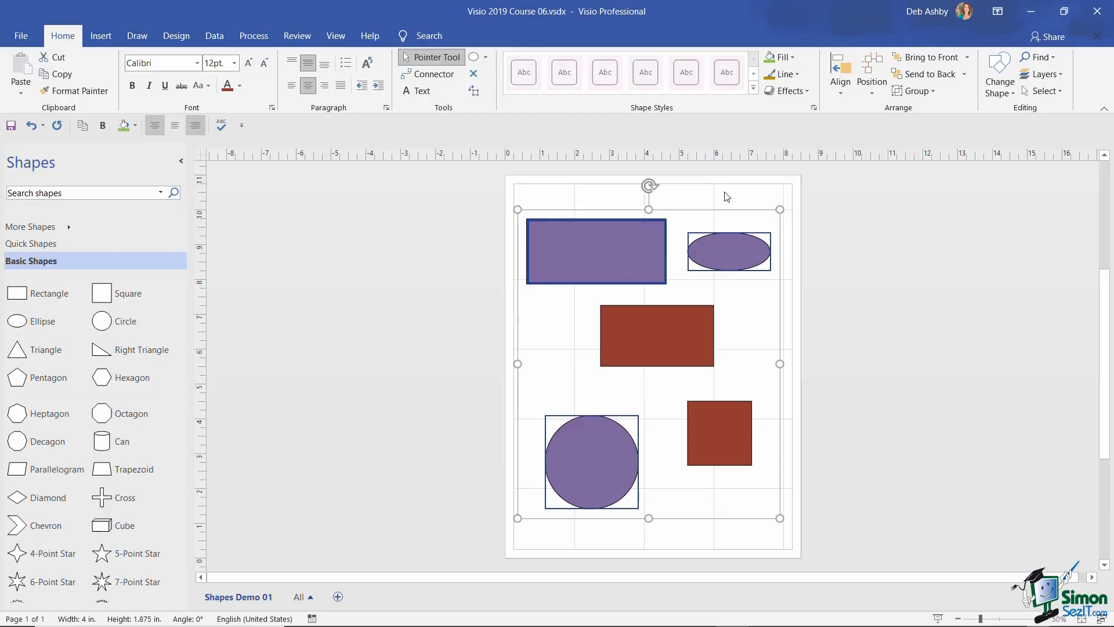
- Fill the three selected shapes with teal via Format Shape, then deselect them
{"action": "right_click", "coordinate": [639, 248]}
{"action": "left_click", "coordinate": [706, 420]}
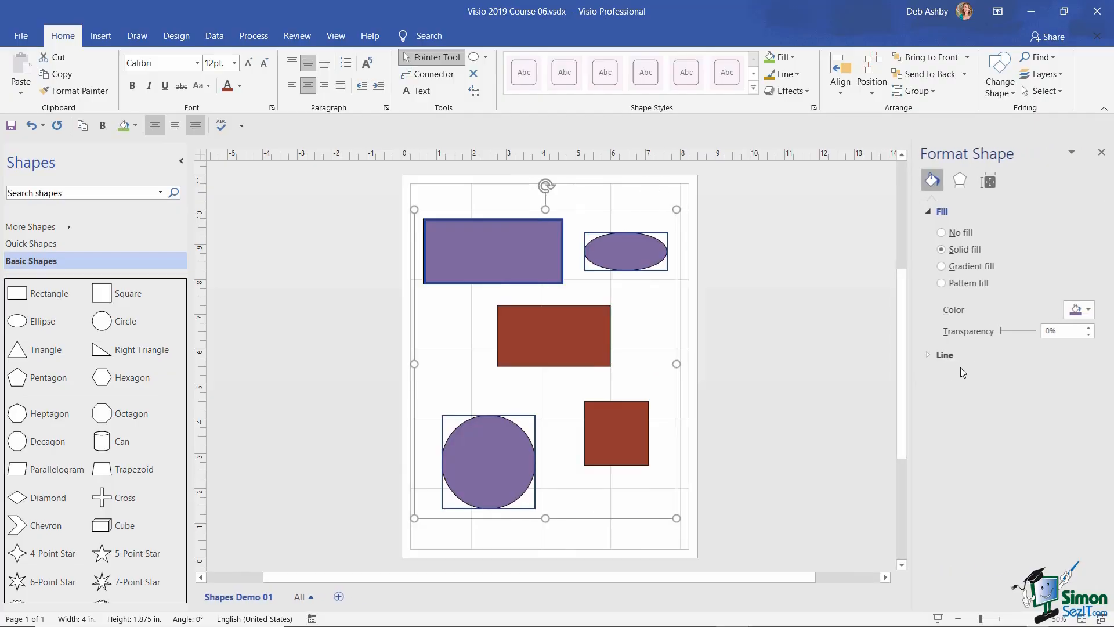
{"action": "left_click", "coordinate": [1079, 309]}
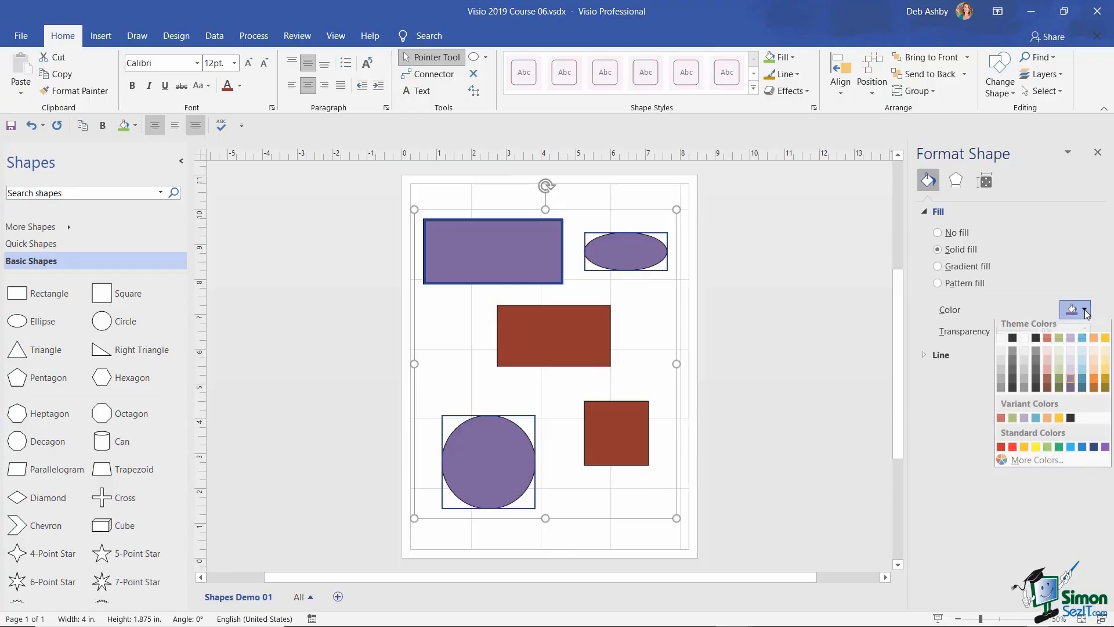
{"action": "left_click", "coordinate": [1081, 384]}
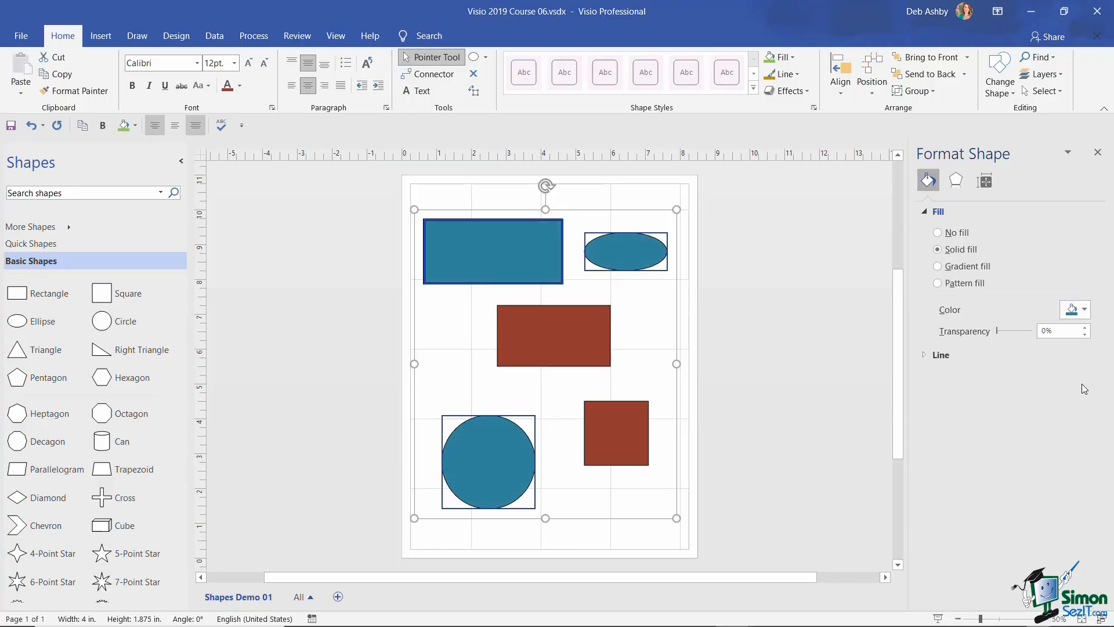
{"action": "left_click", "coordinate": [1097, 152]}
{"action": "left_click", "coordinate": [752, 278]}
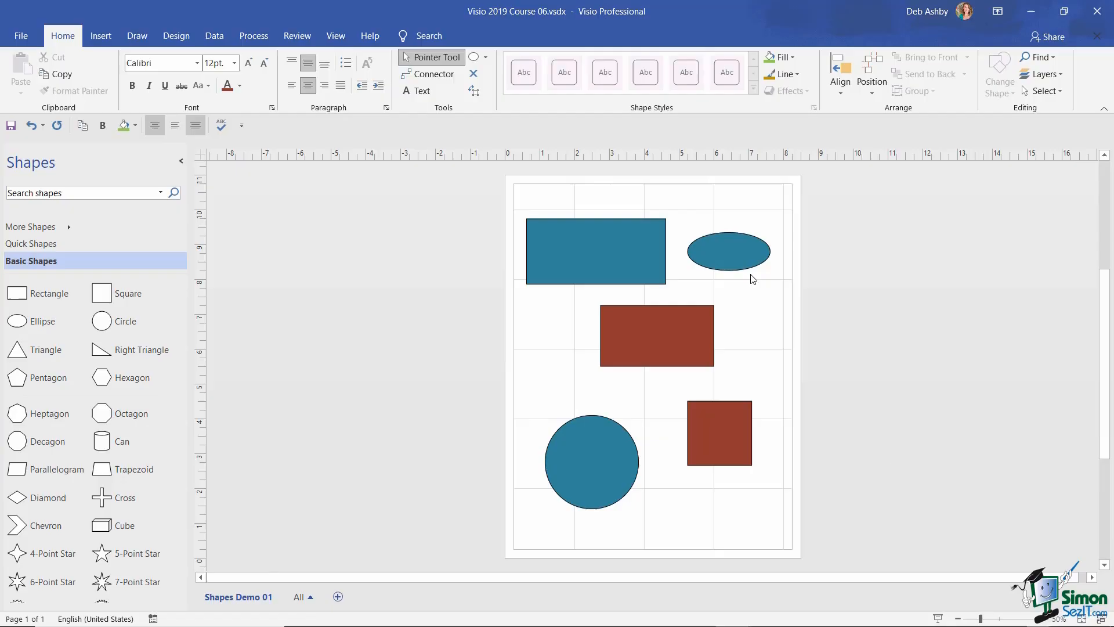
- Switch to rectangular area selection and box-select the teal rectangle and ellipse at the top
{"action": "left_click", "coordinate": [1058, 93]}
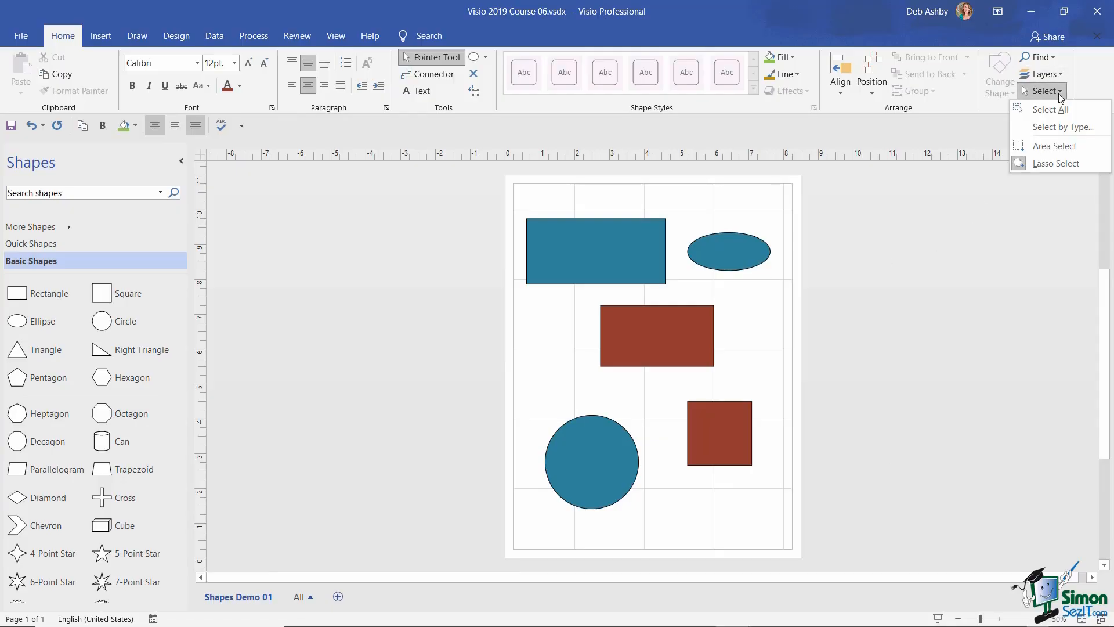
{"action": "left_click", "coordinate": [1051, 145]}
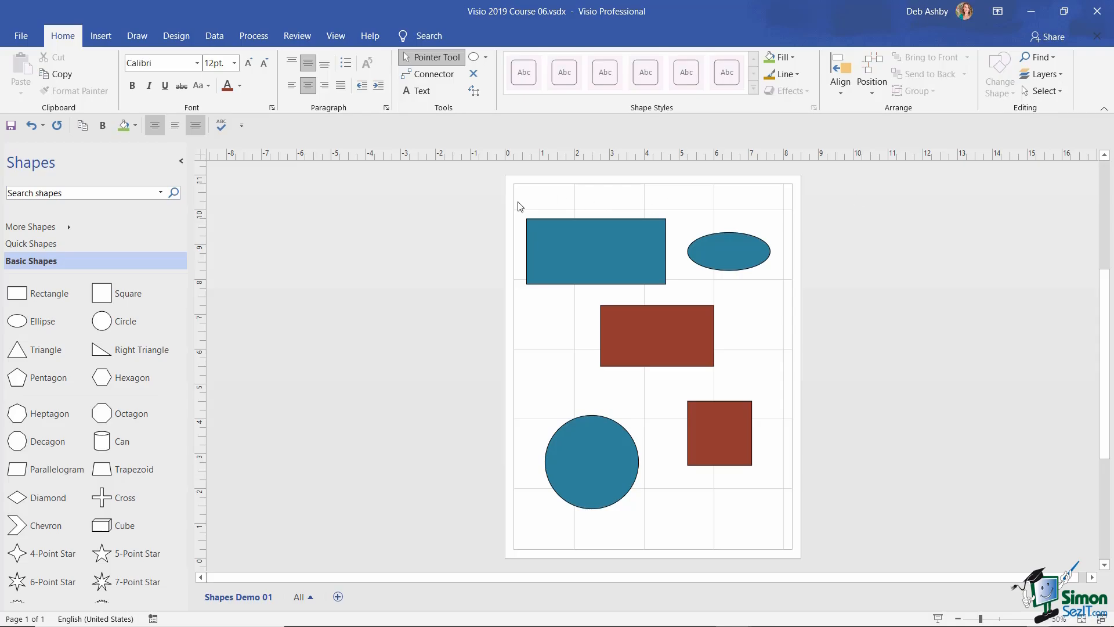
{"action": "left_click_drag", "start_coordinate": [518, 202], "coordinate": [784, 332]}
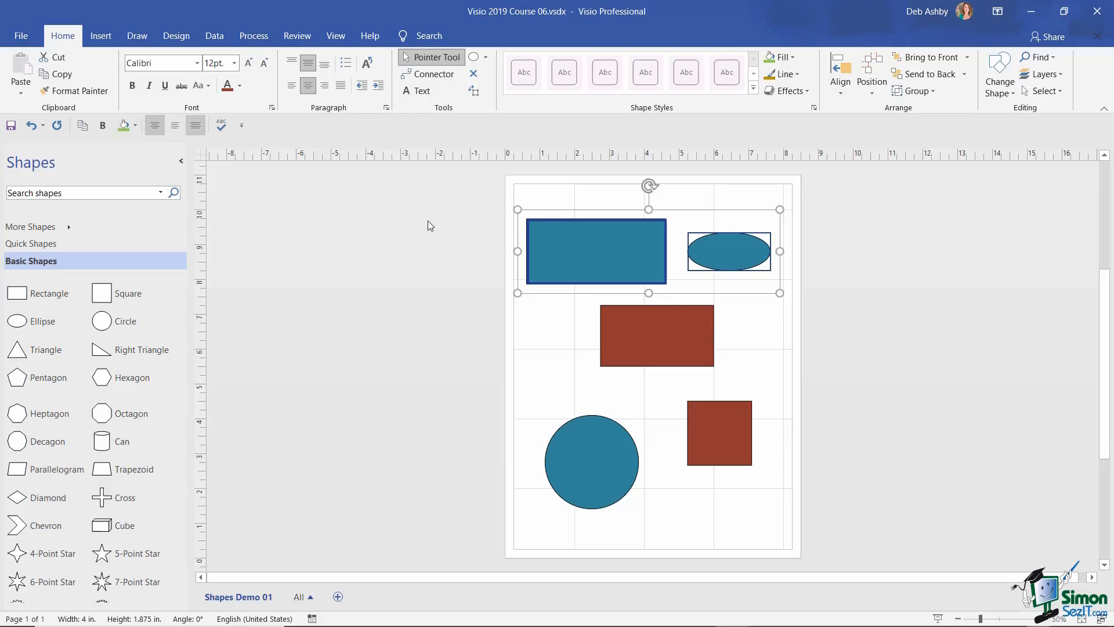
- Enable 'Select shapes partially within area' in Visio's Advanced options
{"action": "left_click", "coordinate": [23, 37]}
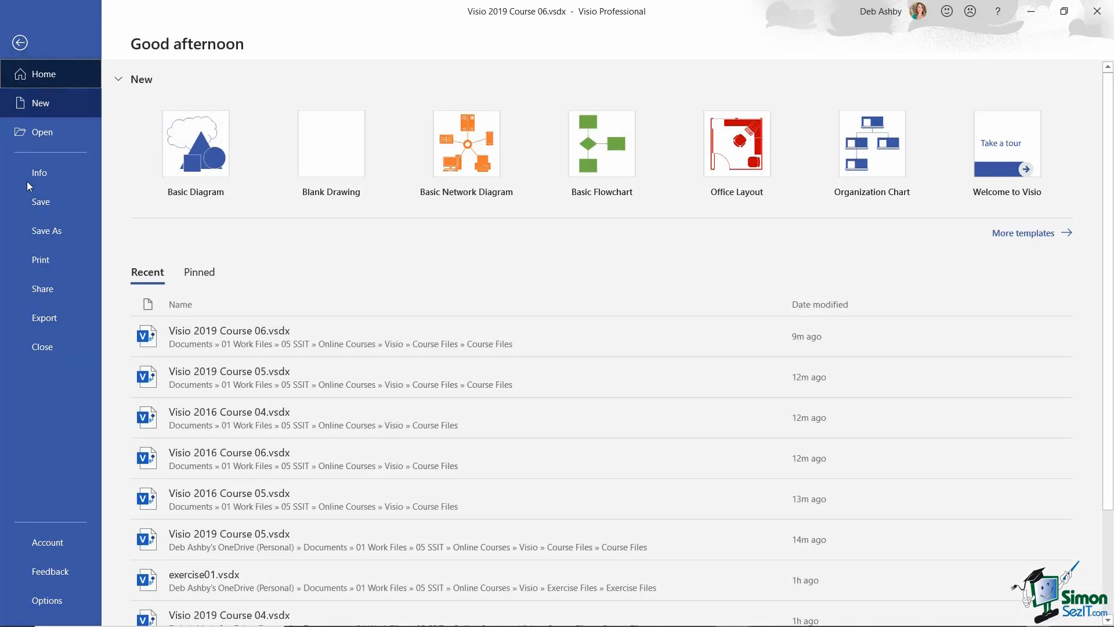
{"action": "left_click", "coordinate": [47, 604]}
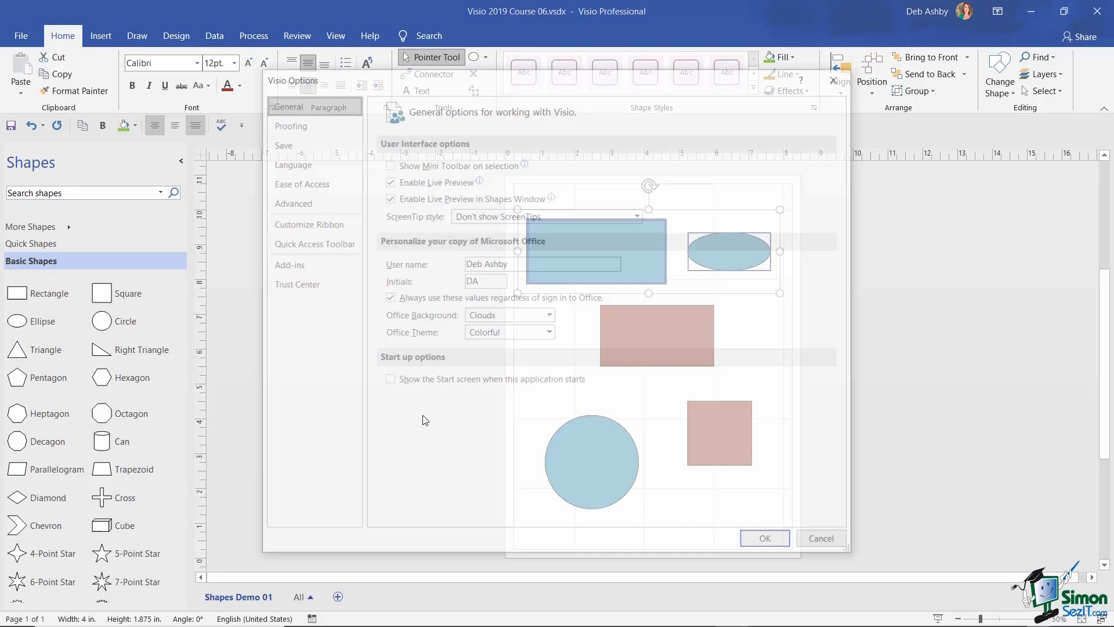
{"action": "left_click", "coordinate": [313, 201]}
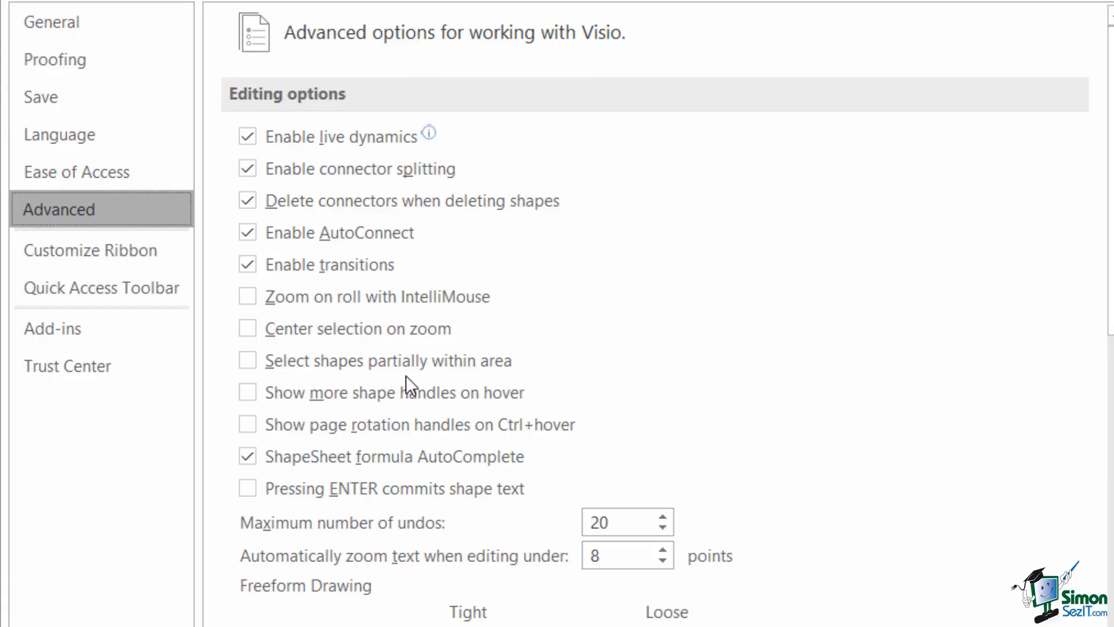
{"action": "left_click", "coordinate": [248, 361]}
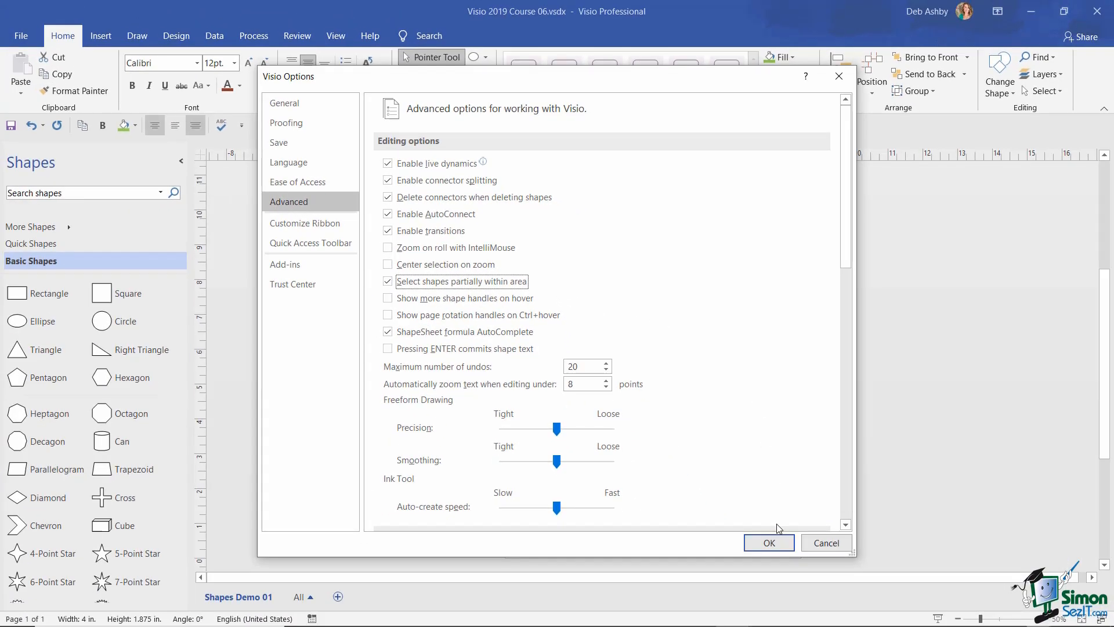
{"action": "left_click", "coordinate": [772, 544]}
- Test a marquee that catches the top shapes plus the partly enclosed red rectangle, then deselect
{"action": "left_click", "coordinate": [742, 364]}
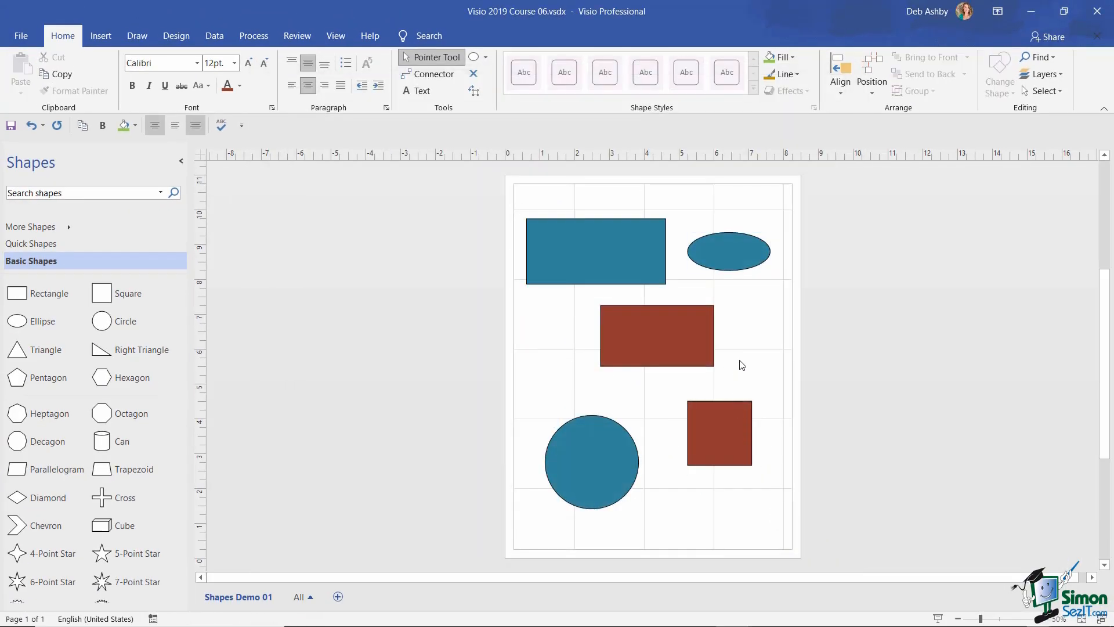
{"action": "left_click_drag", "start_coordinate": [517, 198], "coordinate": [783, 336]}
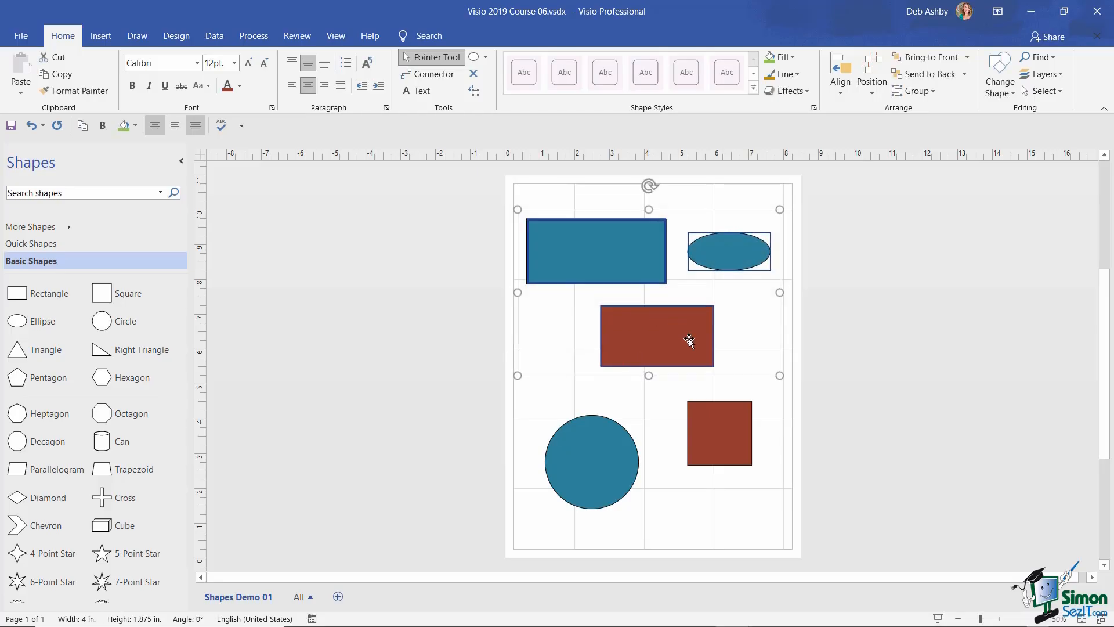
{"action": "left_click", "coordinate": [694, 204]}
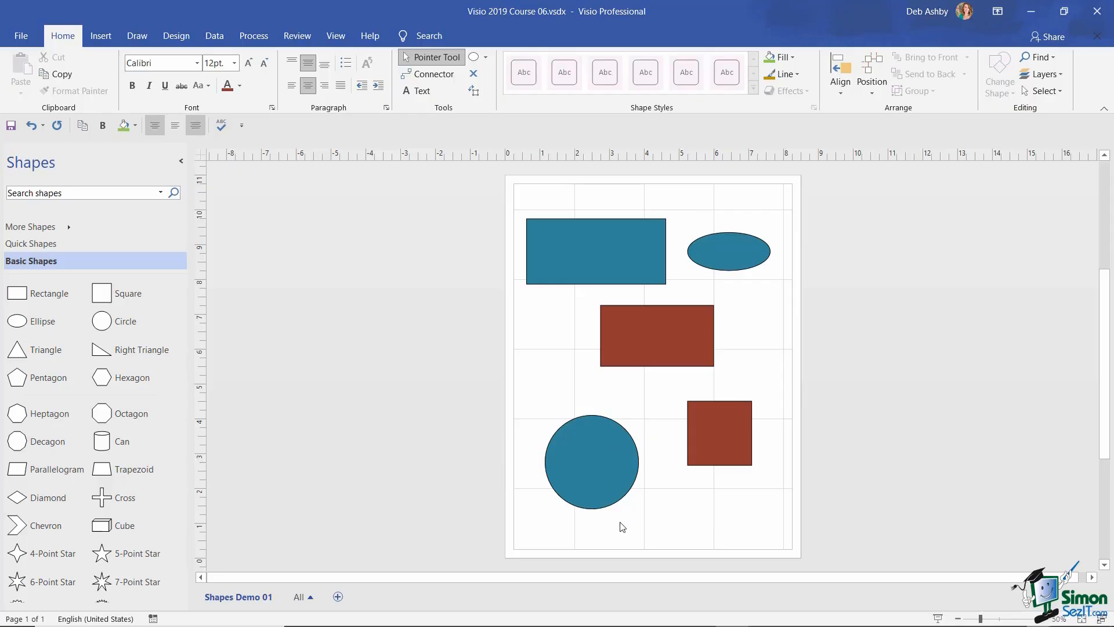
- Copy and paste the teal circle, move the copy below the red square, then undo the move
{"action": "left_click", "coordinate": [610, 453]}
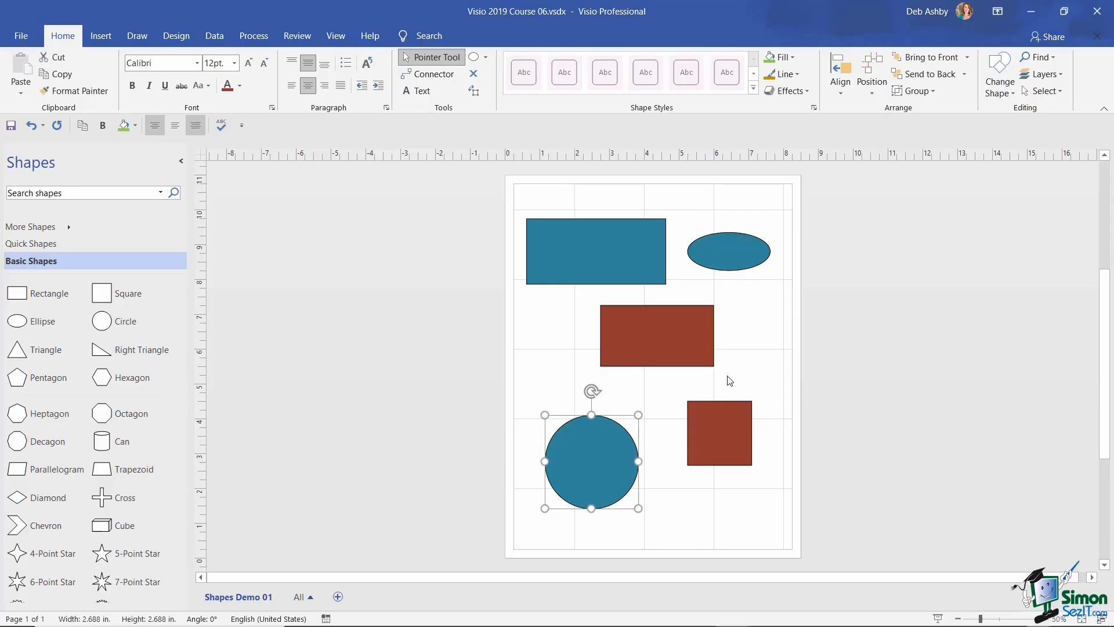
{"action": "key", "text": "ctrl+c"}
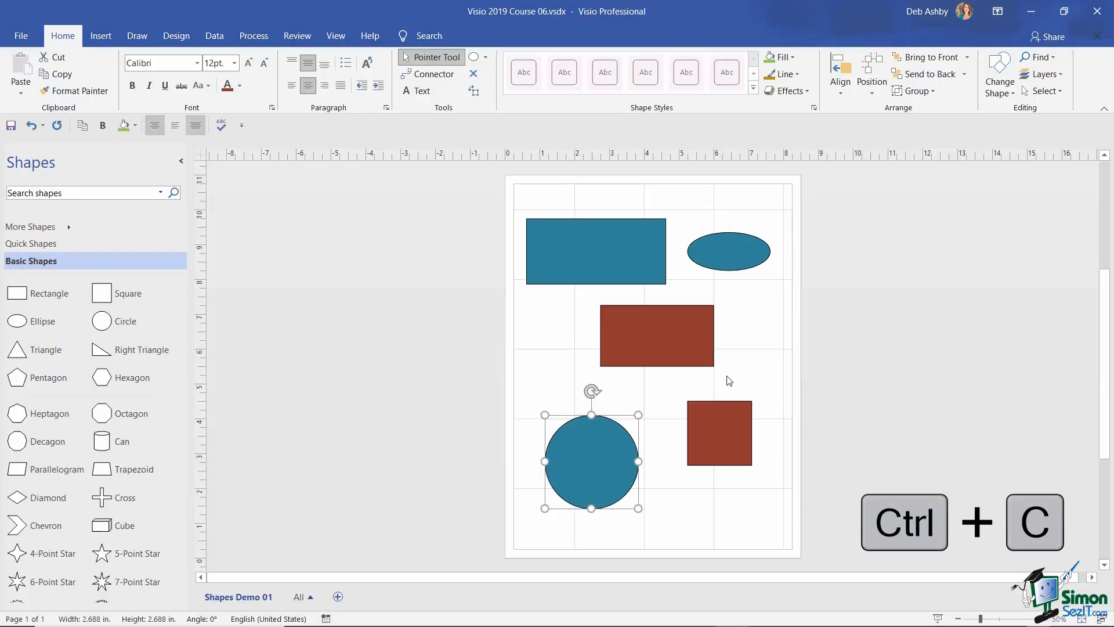
{"action": "key", "text": "ctrl+v"}
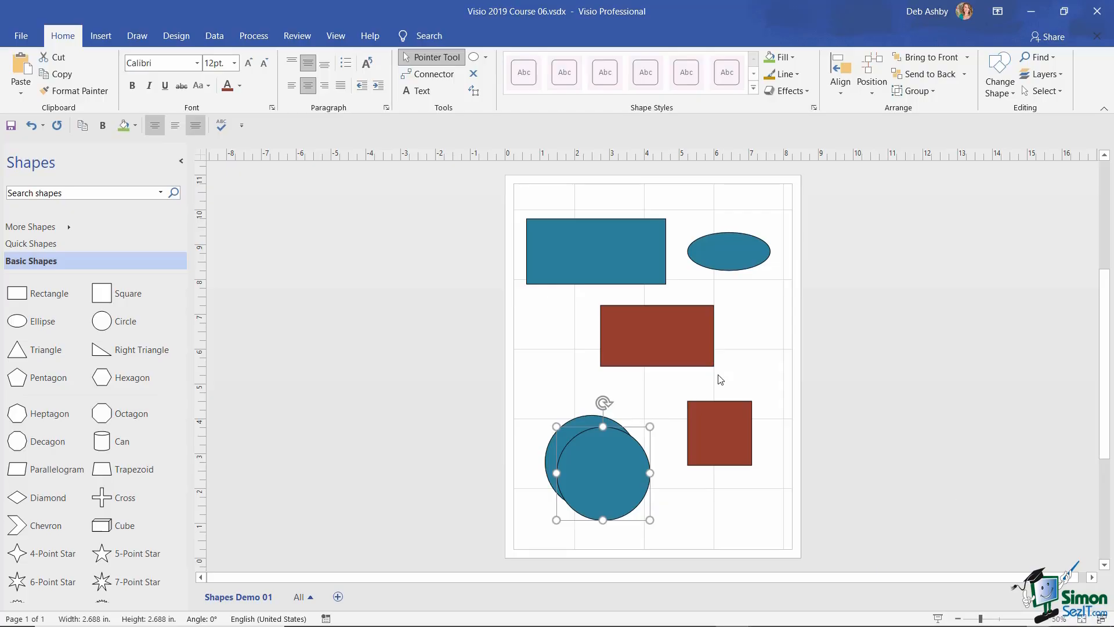
{"action": "left_click_drag", "start_coordinate": [581, 360], "coordinate": [706, 487]}
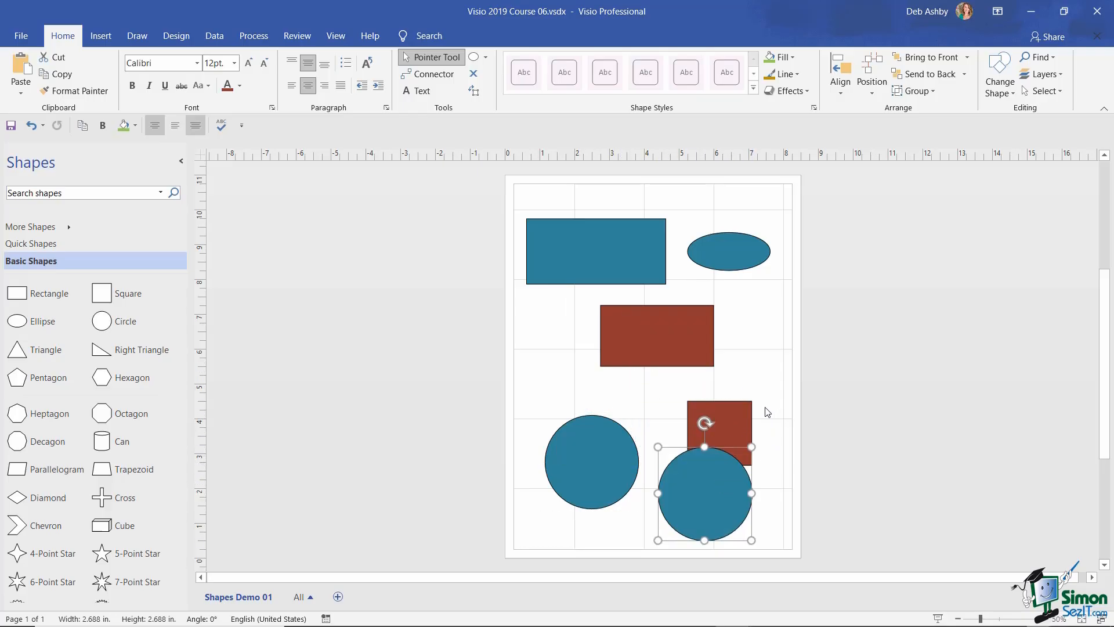
{"action": "key", "text": "ctrl+z"}
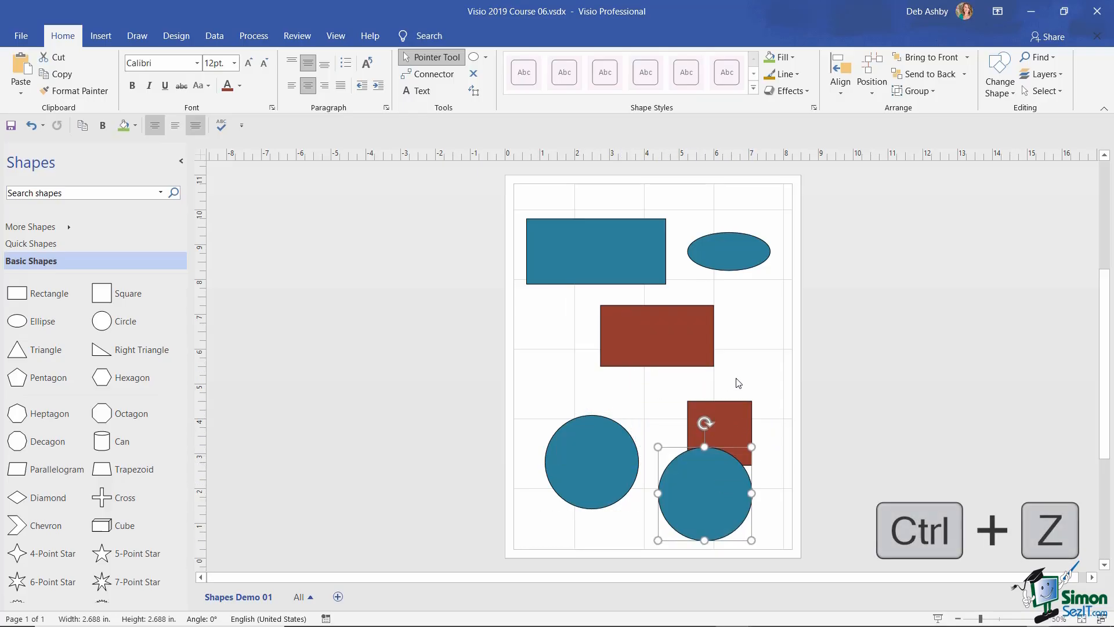
{"action": "key", "text": "ctrl+z"}
{"action": "key", "text": "ctrl+z"}
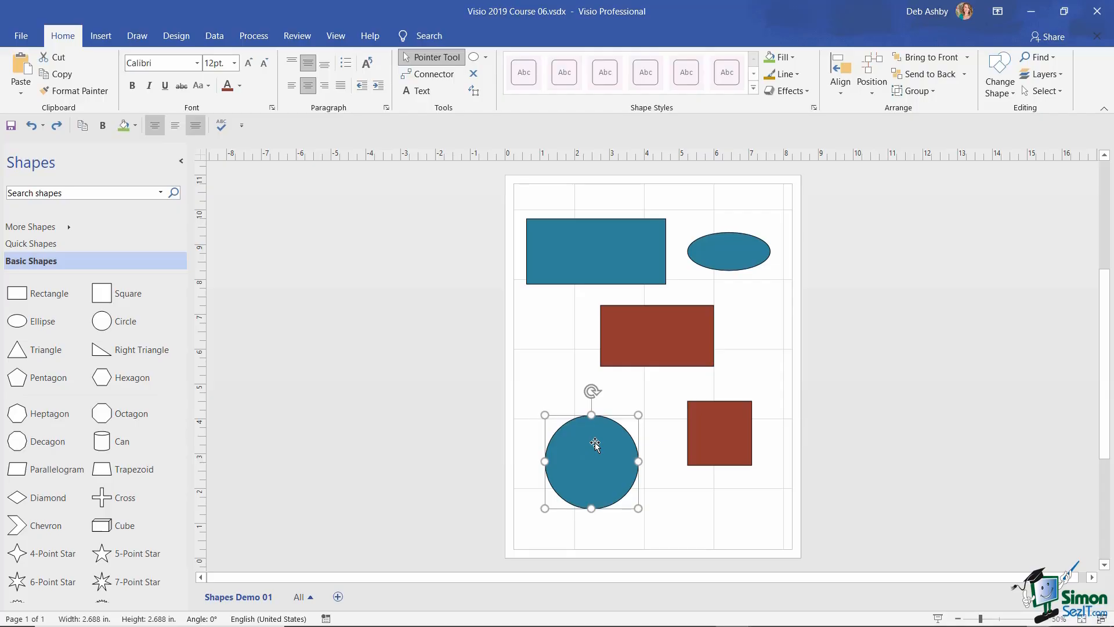
- Paste and delete another circle copy, then marquee-select the shapes in the upper half
{"action": "left_click", "coordinate": [696, 208]}
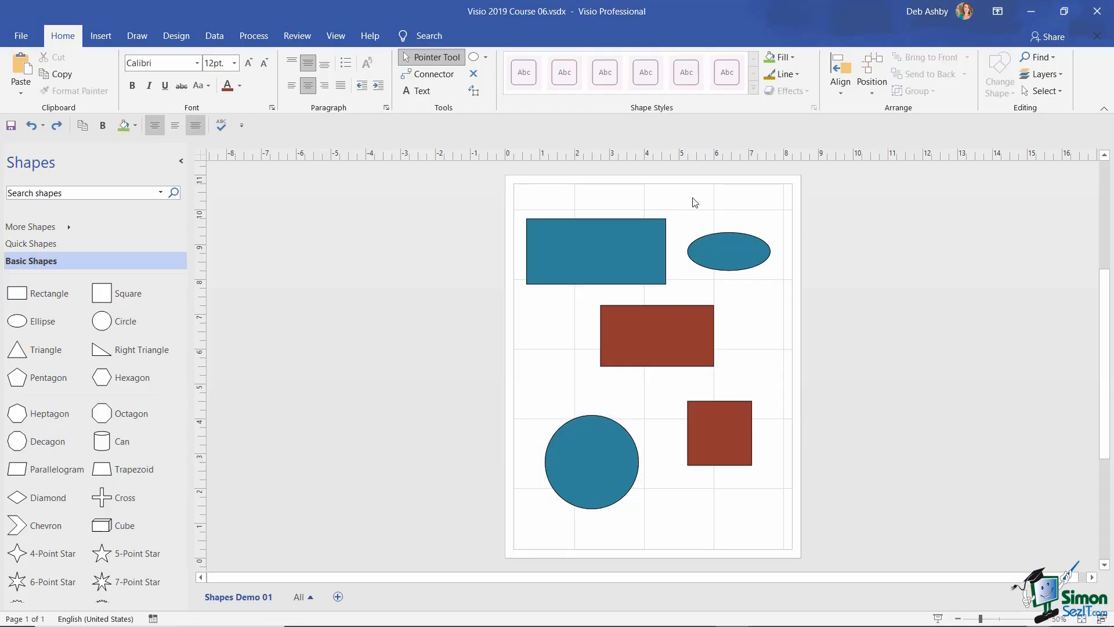
{"action": "key", "text": "ctrl+v"}
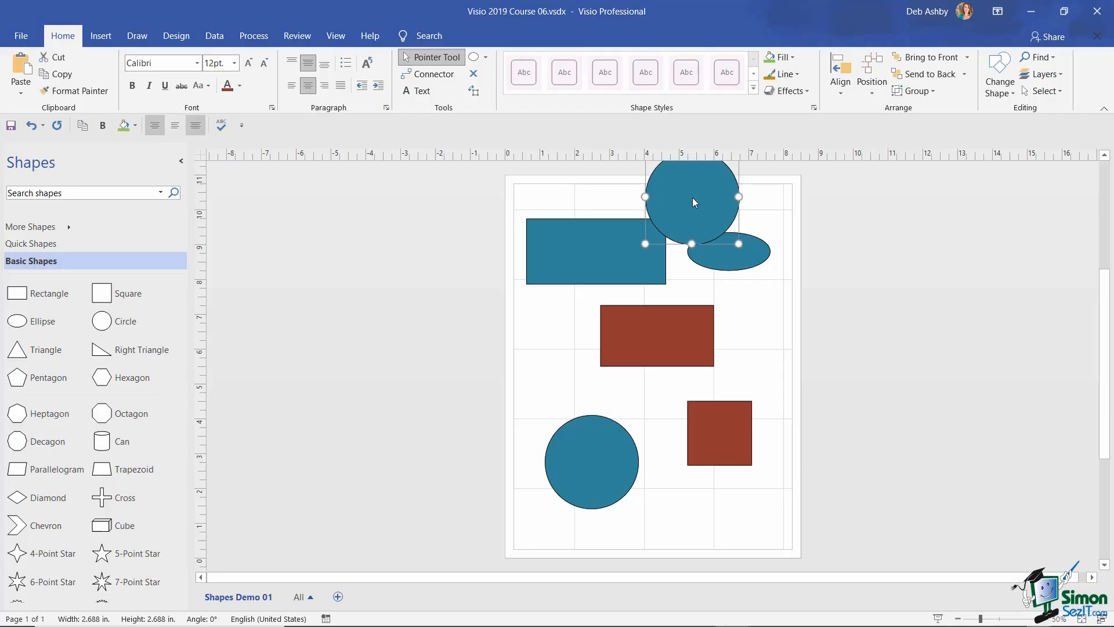
{"action": "left_click_drag", "start_coordinate": [692, 192], "coordinate": [667, 261]}
{"action": "key", "text": "Delete"}
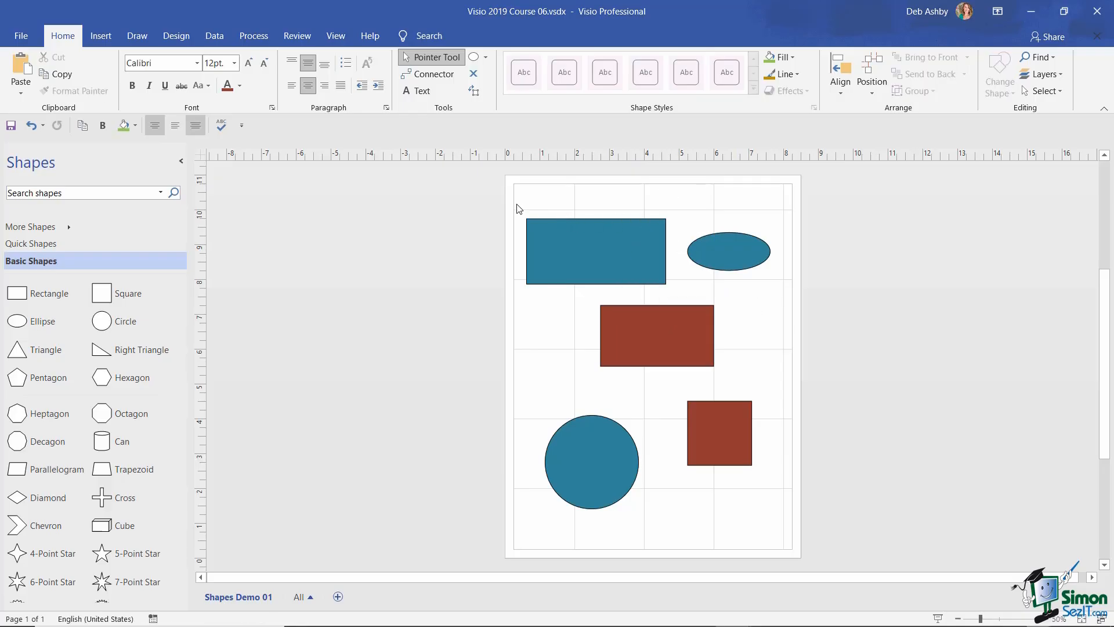
{"action": "left_click_drag", "start_coordinate": [516, 203], "coordinate": [785, 377]}
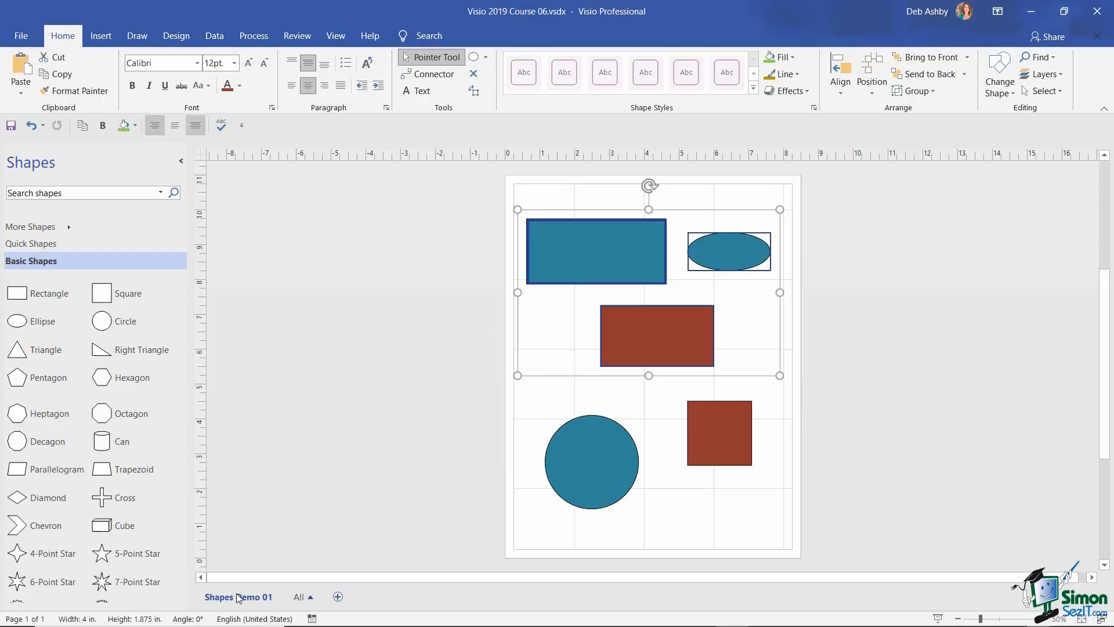
- Insert Page-2, paste the teal rectangle, ellipse and red rectangle there, then go back to Shapes Demo 01
{"action": "left_click", "coordinate": [338, 597]}
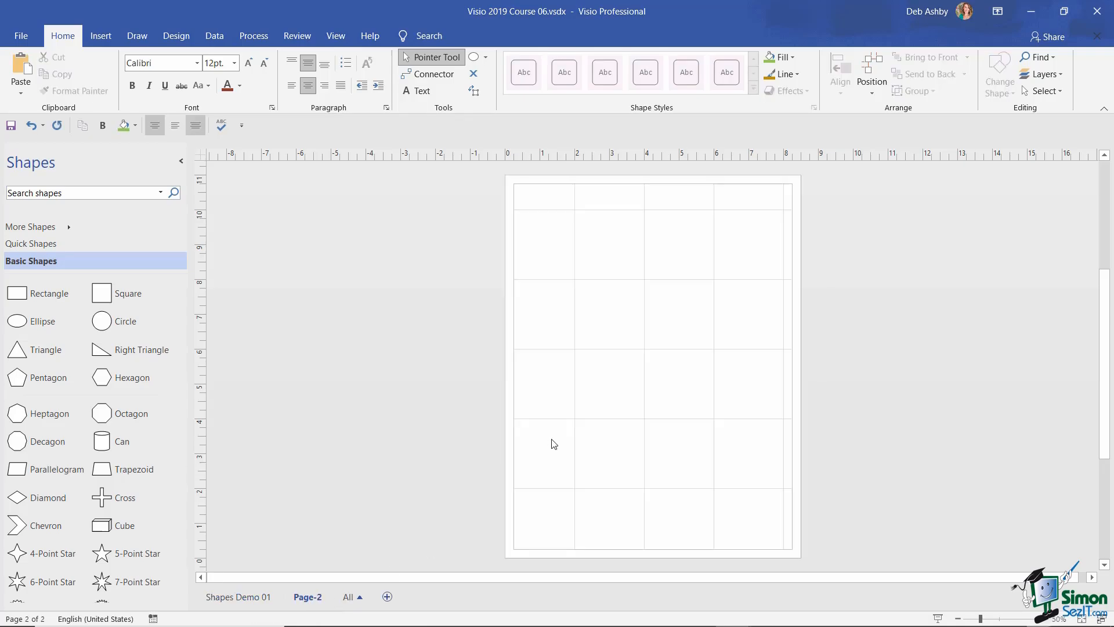
{"action": "key", "text": "ctrl+v"}
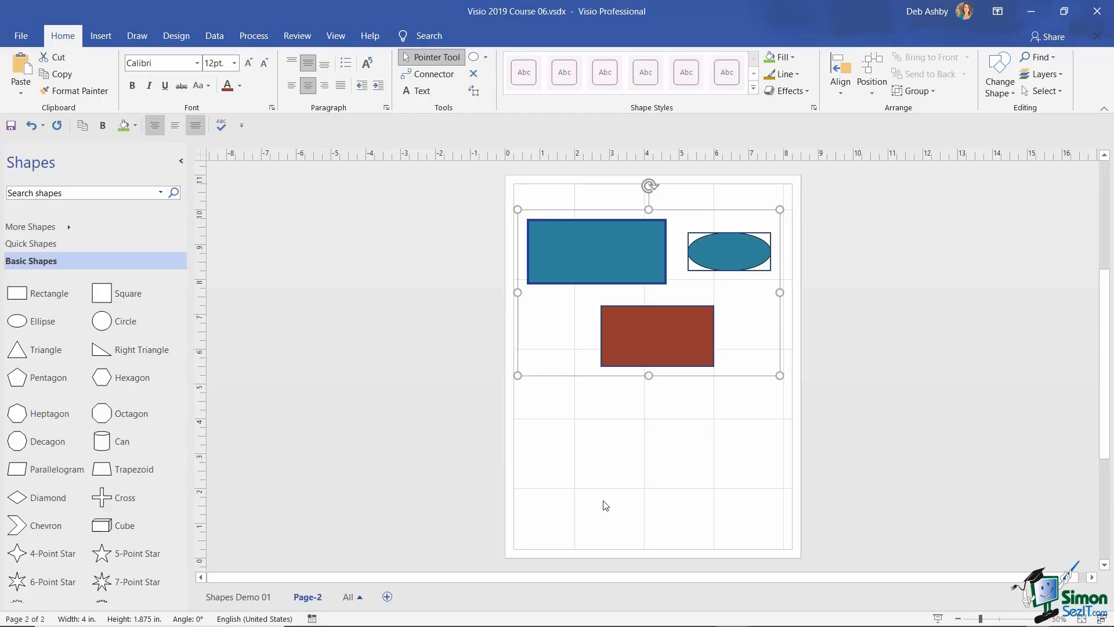
{"action": "left_click", "coordinate": [261, 594]}
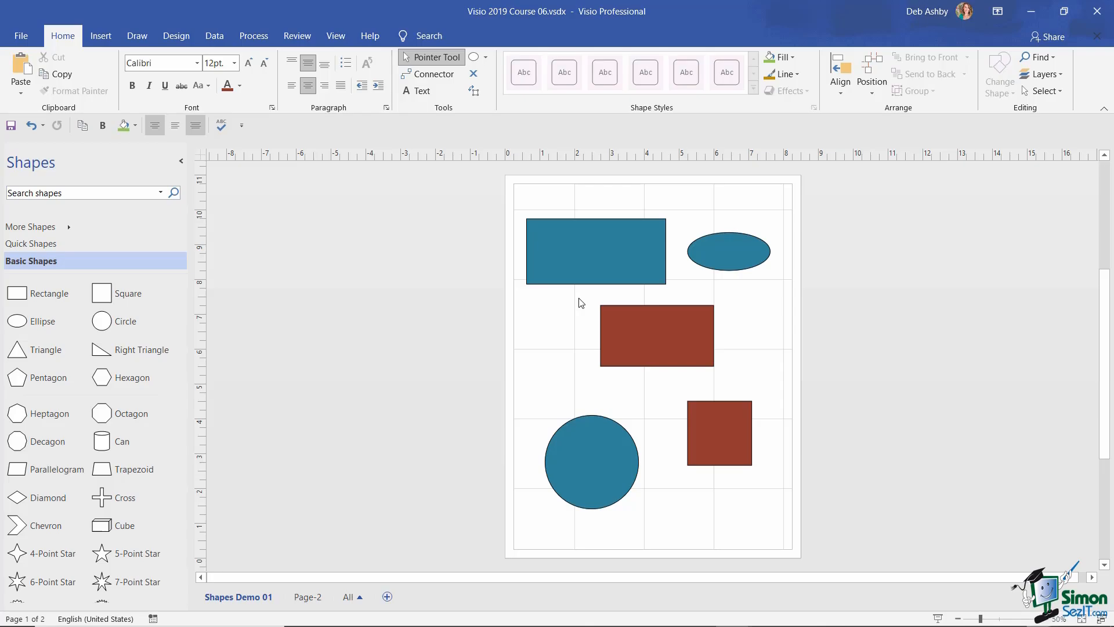
{"action": "left_click", "coordinate": [578, 253]}
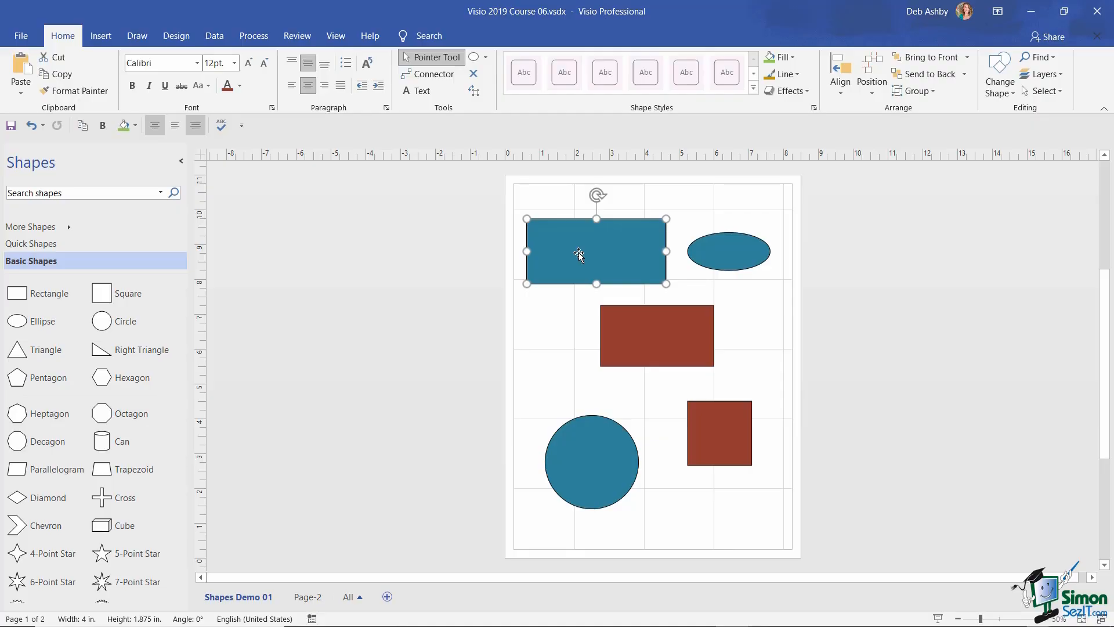
{"action": "key", "text": "ctrl+d"}
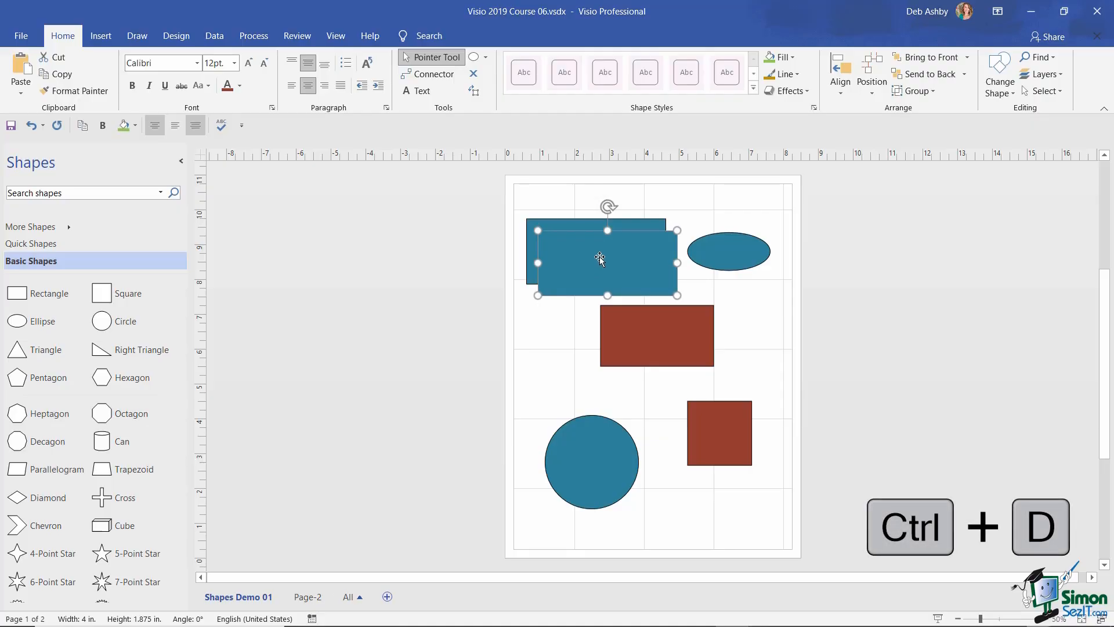
{"action": "left_click_drag", "start_coordinate": [609, 259], "coordinate": [690, 364]}
{"action": "key", "text": "ctrl+z"}
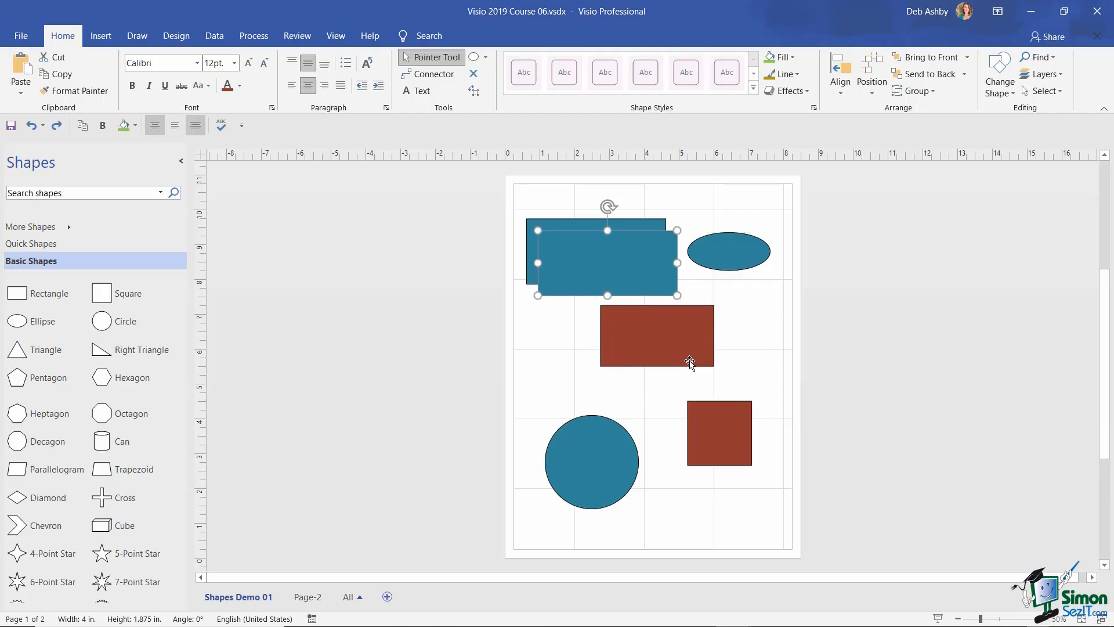
{"action": "key", "text": "ctrl+z"}
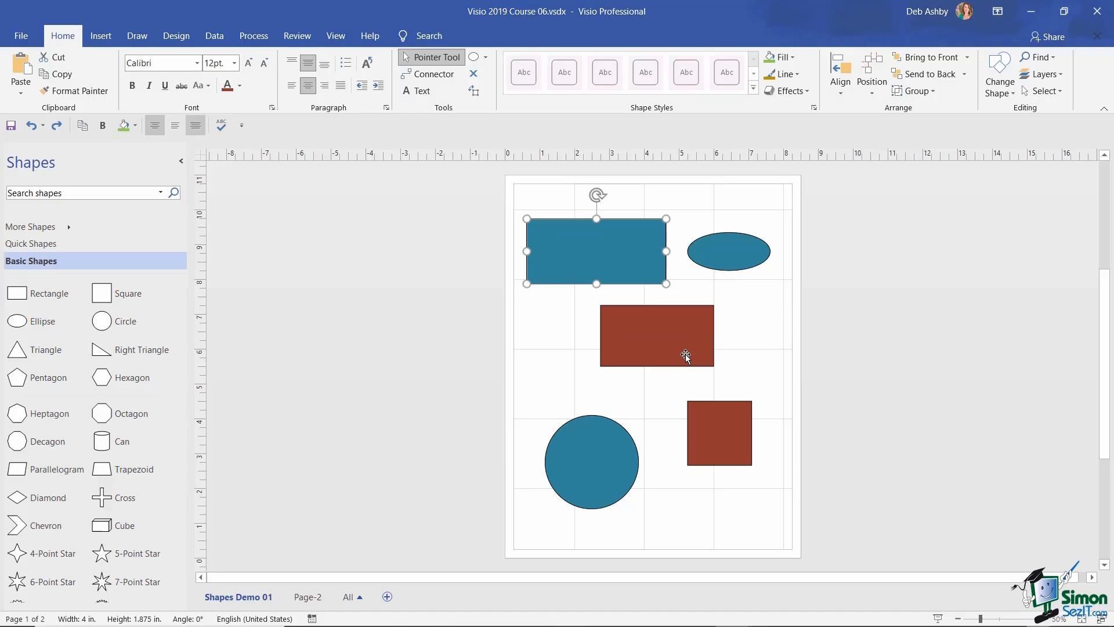
{"action": "key", "text": "ctrl"}
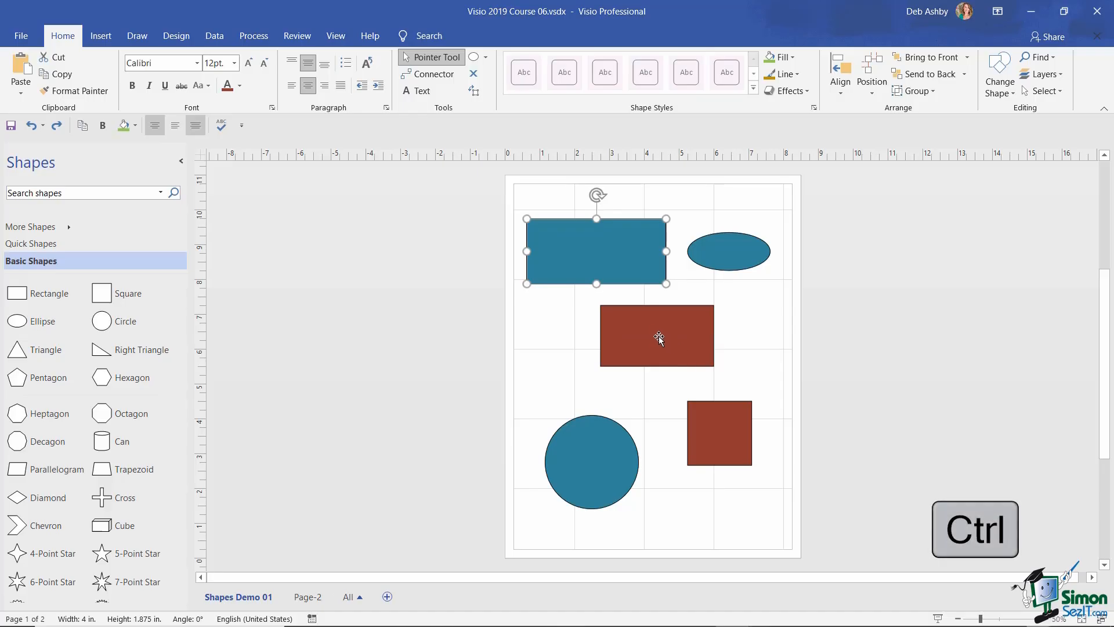
{"action": "left_click_drag", "start_coordinate": [572, 252], "coordinate": [584, 340]}
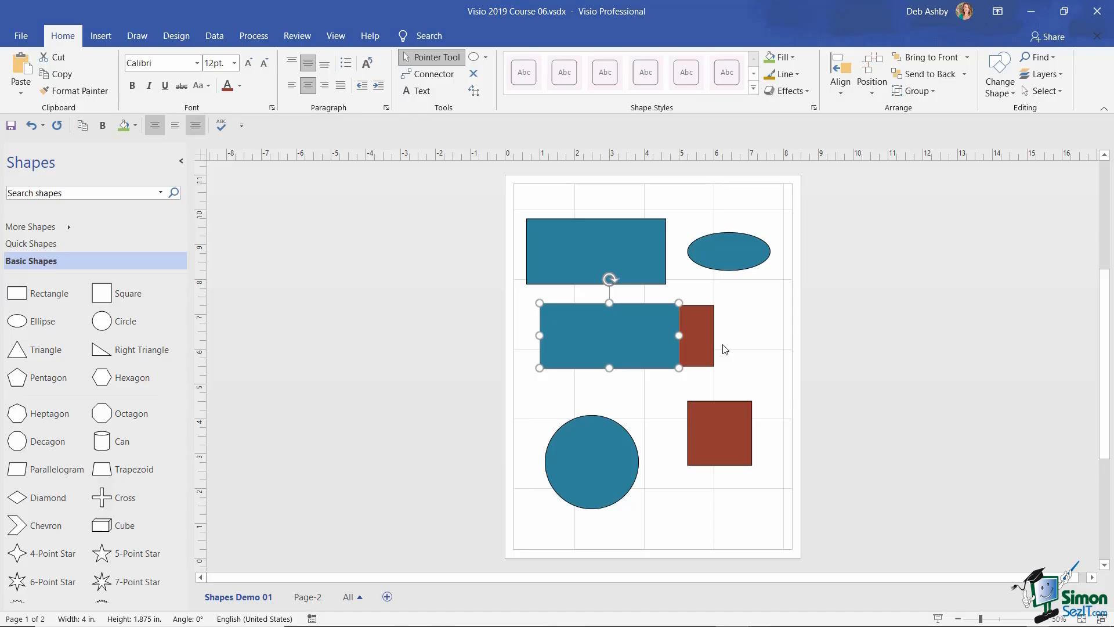
{"action": "key", "text": "Delete"}
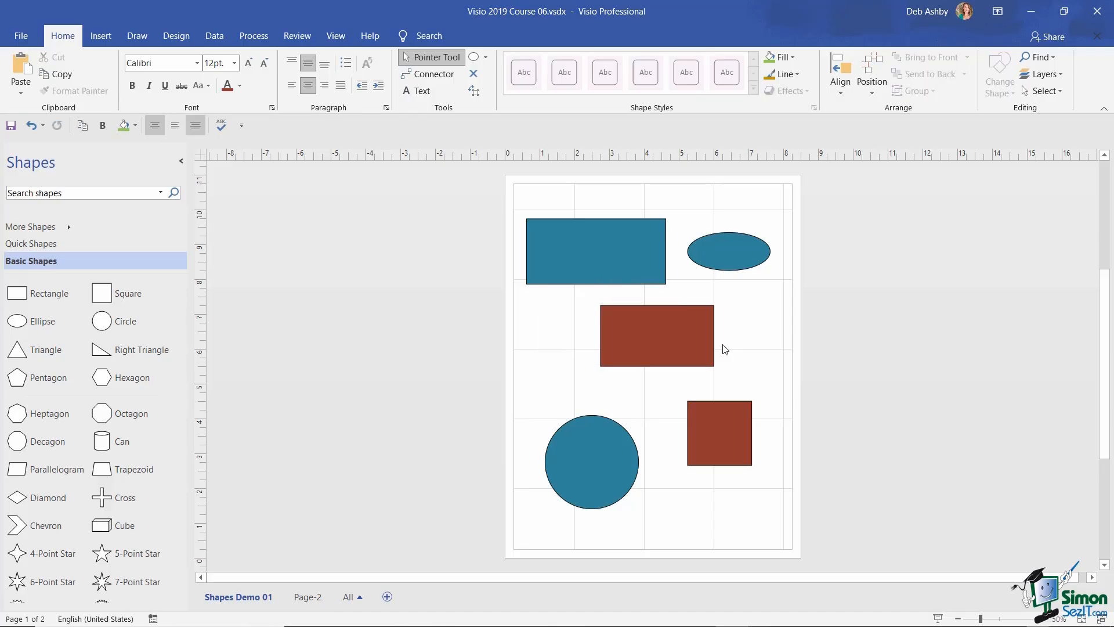
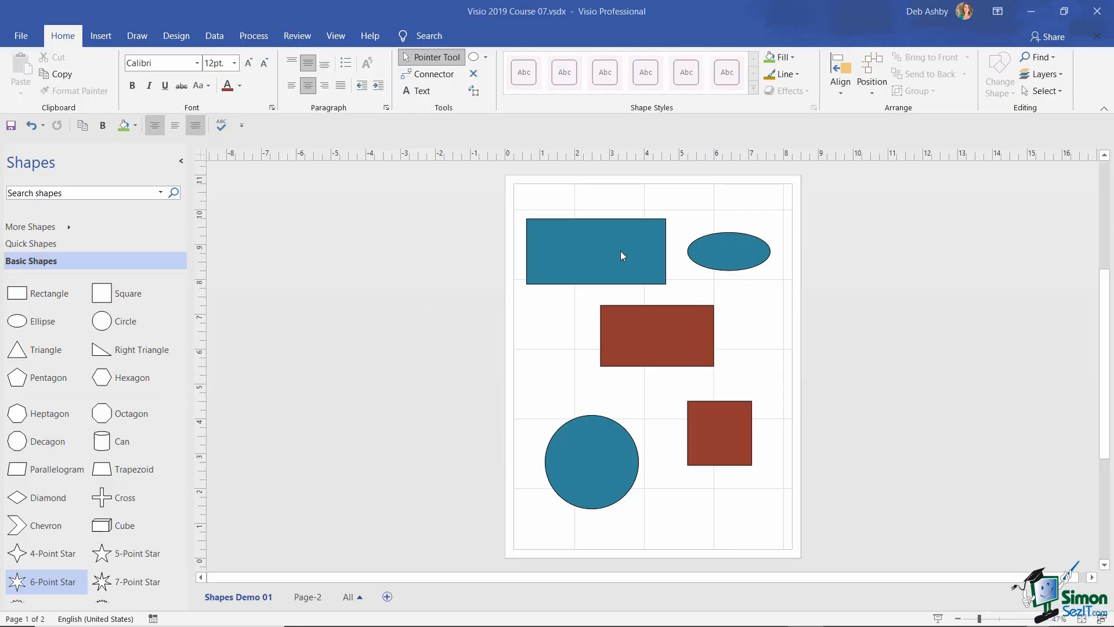
- Enlarge the top blue rectangle by stretching it taller and wider
{"action": "left_click", "coordinate": [588, 252]}
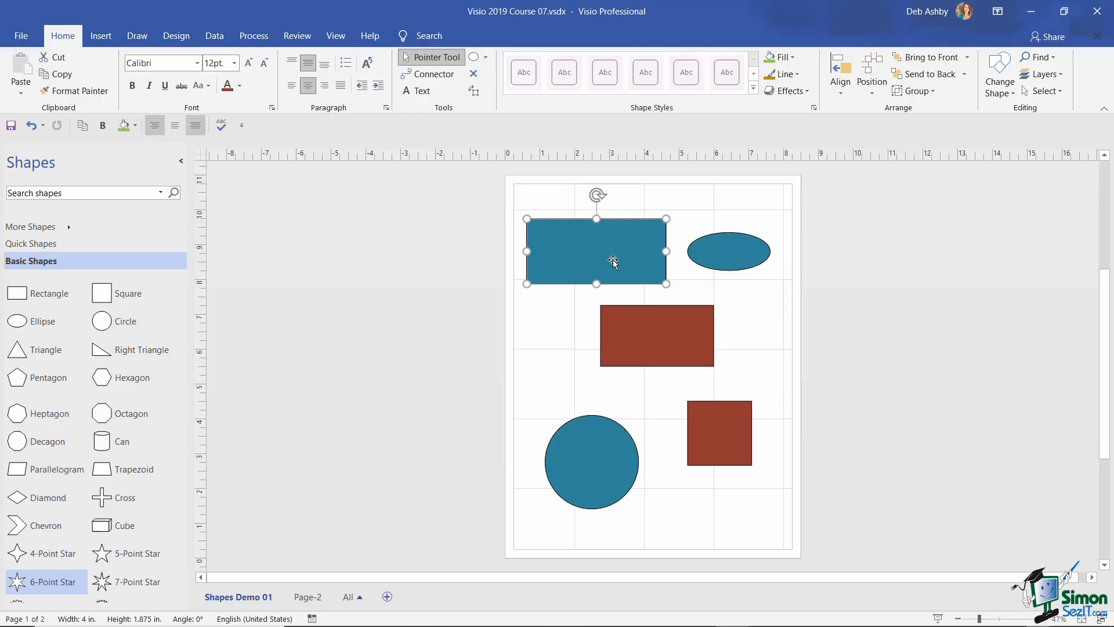
{"action": "mouse_move", "coordinate": [597, 283]}
{"action": "left_mouse_down"}
{"action": "mouse_move", "coordinate": [597, 365]}
{"action": "mouse_move", "coordinate": [597, 305]}
{"action": "left_mouse_up"}
{"action": "mouse_move", "coordinate": [666, 261]}
{"action": "left_mouse_down"}
{"action": "mouse_move", "coordinate": [729, 261]}
{"action": "mouse_move", "coordinate": [688, 261]}
{"action": "left_mouse_up"}
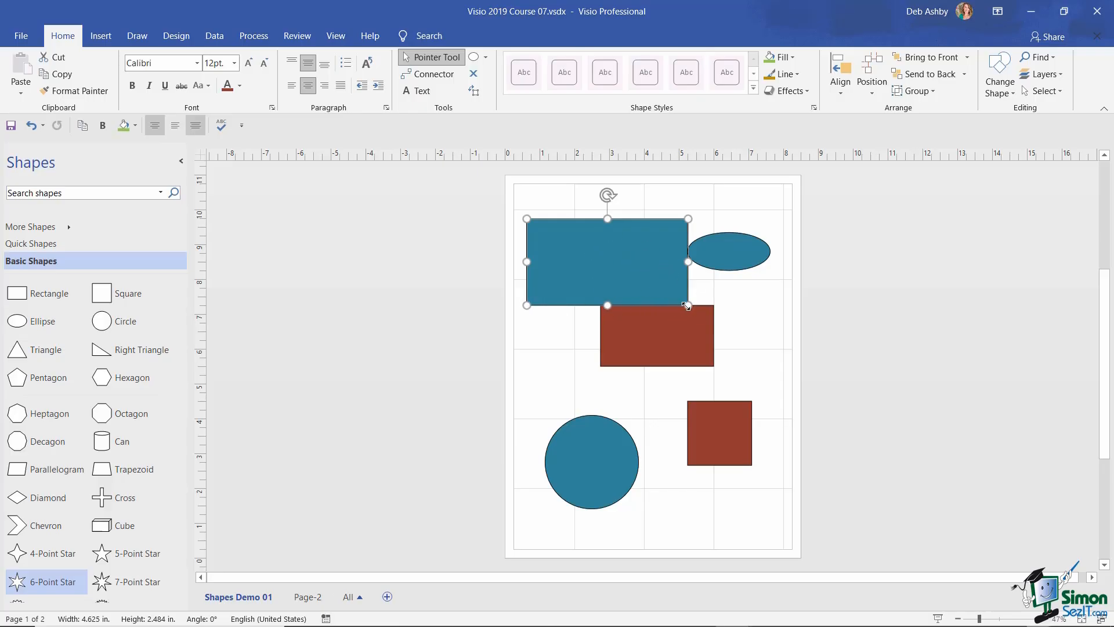
{"action": "left_click_drag", "start_coordinate": [688, 305], "coordinate": [657, 289]}
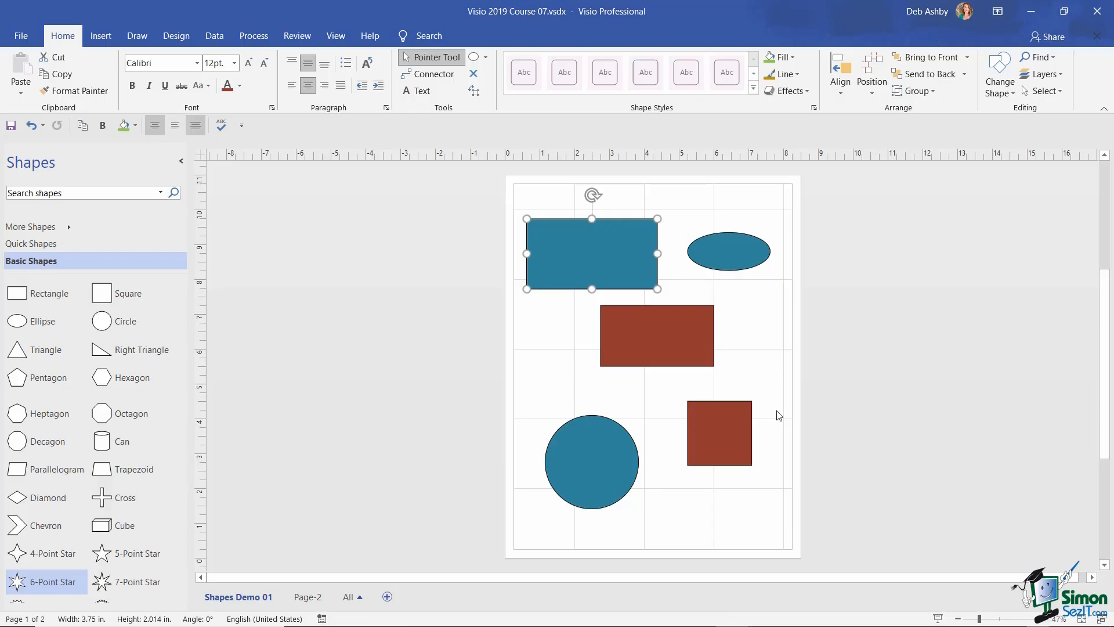
- Add the lower-right red square and enlarge both shapes together with the corner handle
{"action": "left_click", "coordinate": [714, 429], "text": "shift"}
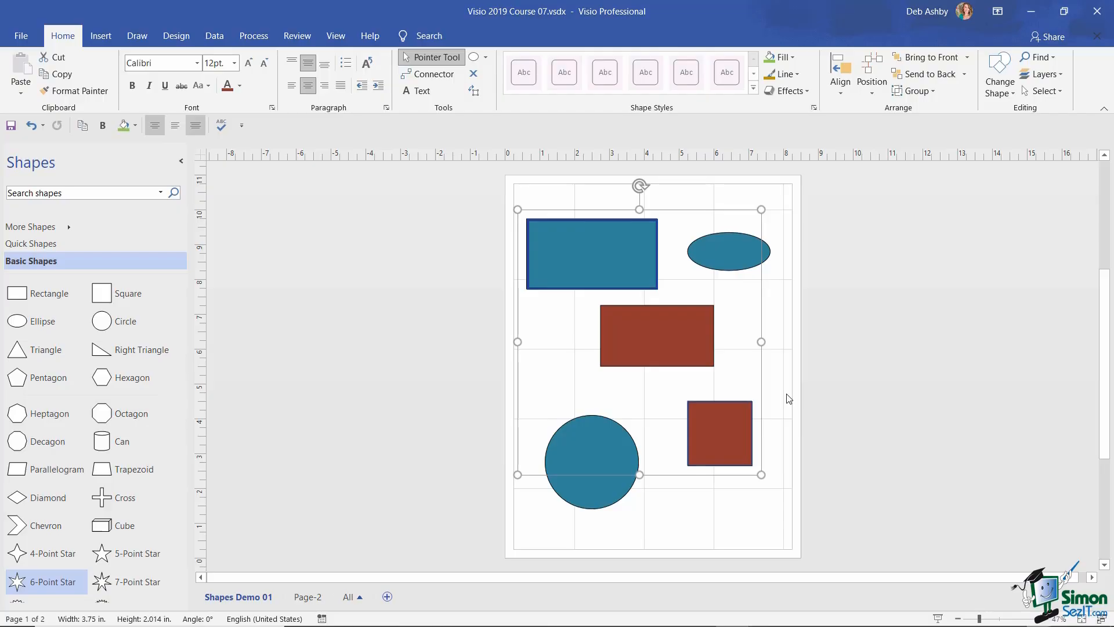
{"action": "mouse_move", "coordinate": [762, 475]}
{"action": "left_mouse_down"}
{"action": "mouse_move", "coordinate": [714, 423]}
{"action": "mouse_move", "coordinate": [632, 370]}
{"action": "mouse_move", "coordinate": [774, 492]}
{"action": "mouse_move", "coordinate": [679, 390]}
{"action": "mouse_move", "coordinate": [748, 480]}
{"action": "mouse_move", "coordinate": [713, 430]}
{"action": "mouse_move", "coordinate": [646, 399]}
{"action": "mouse_move", "coordinate": [756, 495]}
{"action": "left_mouse_up"}
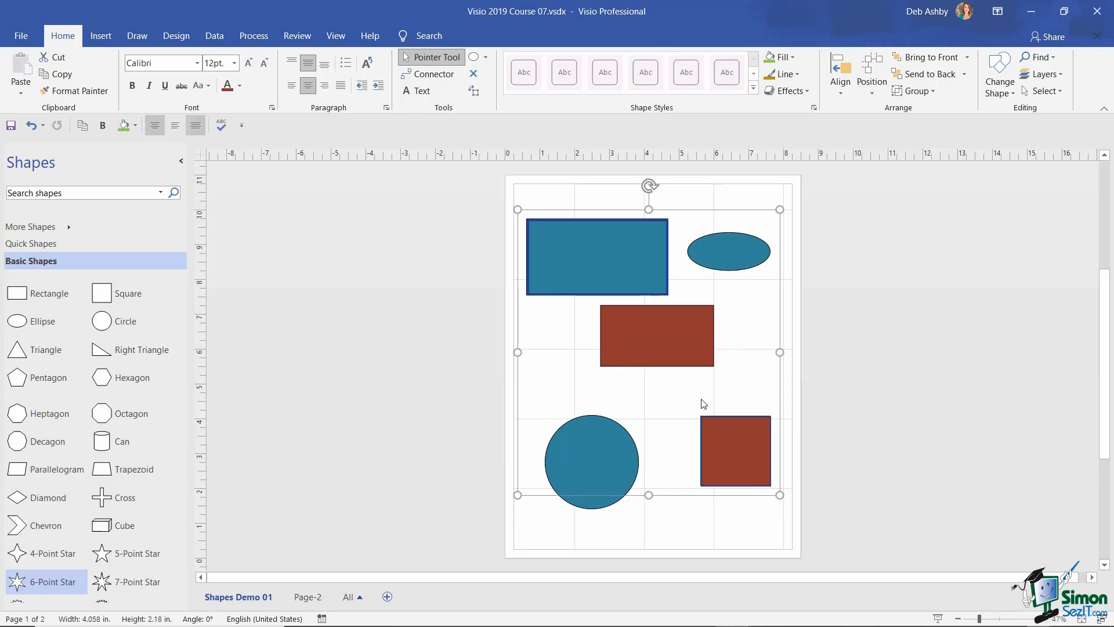
{"action": "left_click", "coordinate": [742, 203]}
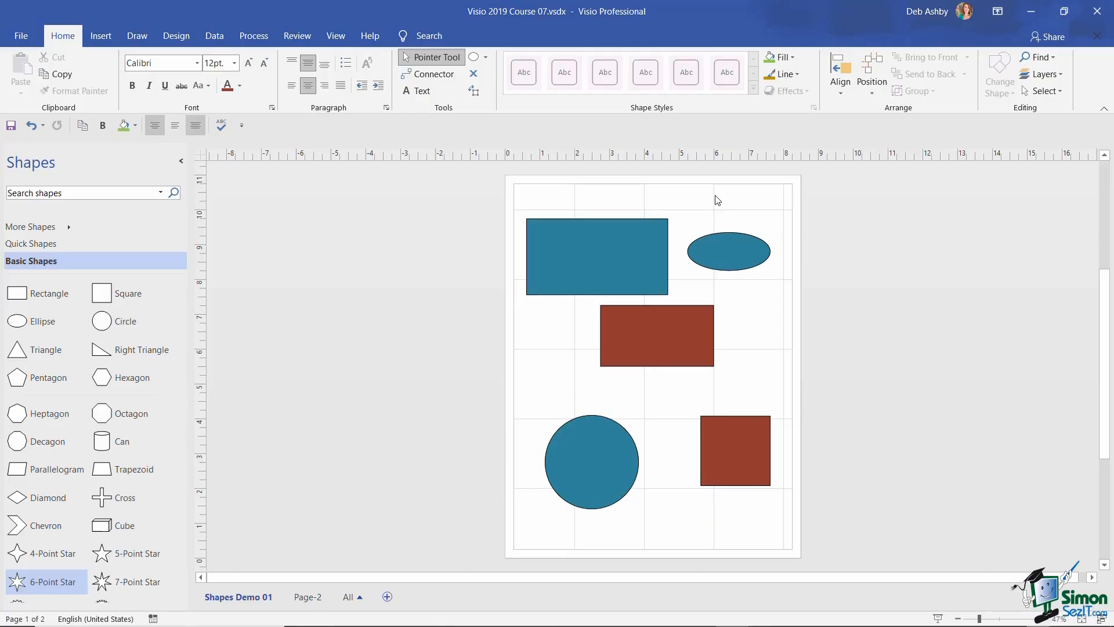
- Enlarge the middle red rectangle so it lines up with the blue one
{"action": "left_click", "coordinate": [336, 36]}
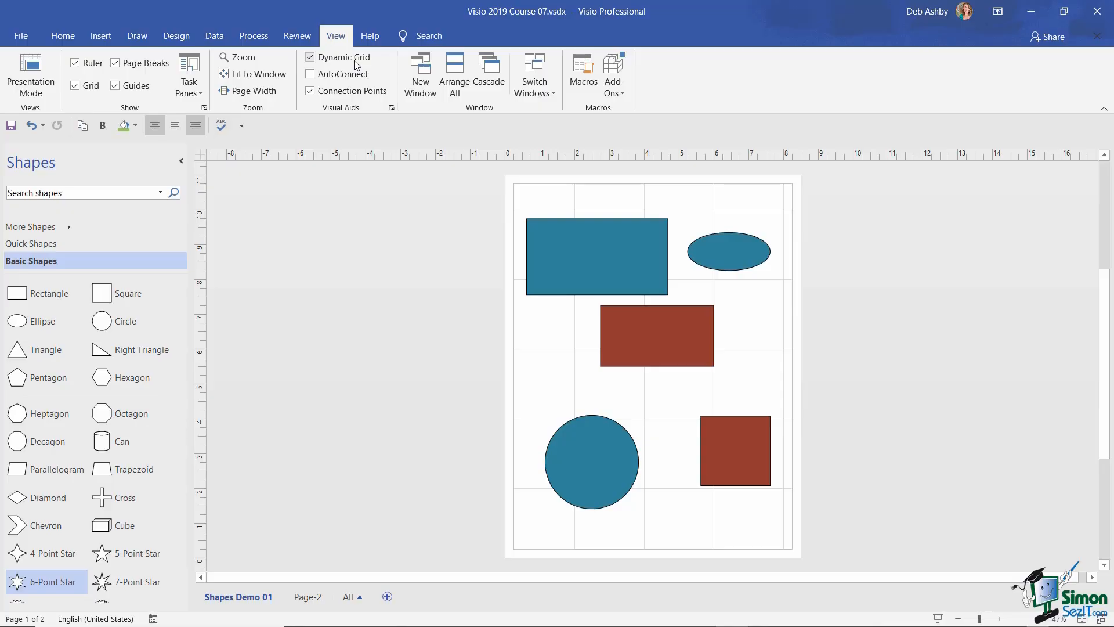
{"action": "left_click", "coordinate": [642, 334]}
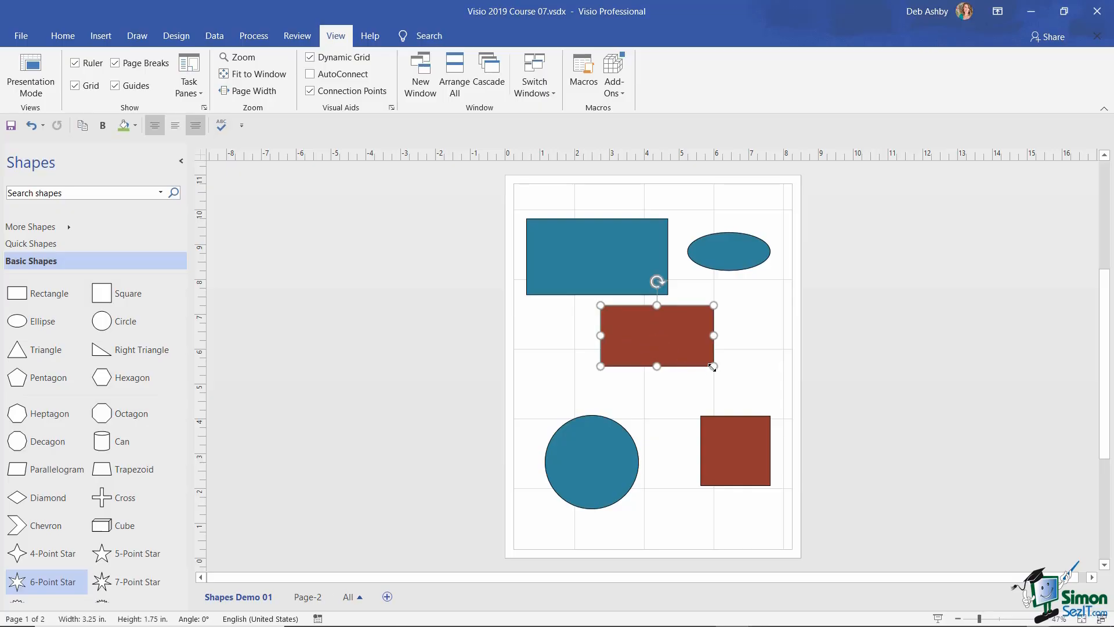
{"action": "mouse_move", "coordinate": [714, 366]}
{"action": "left_mouse_down"}
{"action": "mouse_move", "coordinate": [738, 391]}
{"action": "mouse_move", "coordinate": [710, 378]}
{"action": "left_mouse_up"}
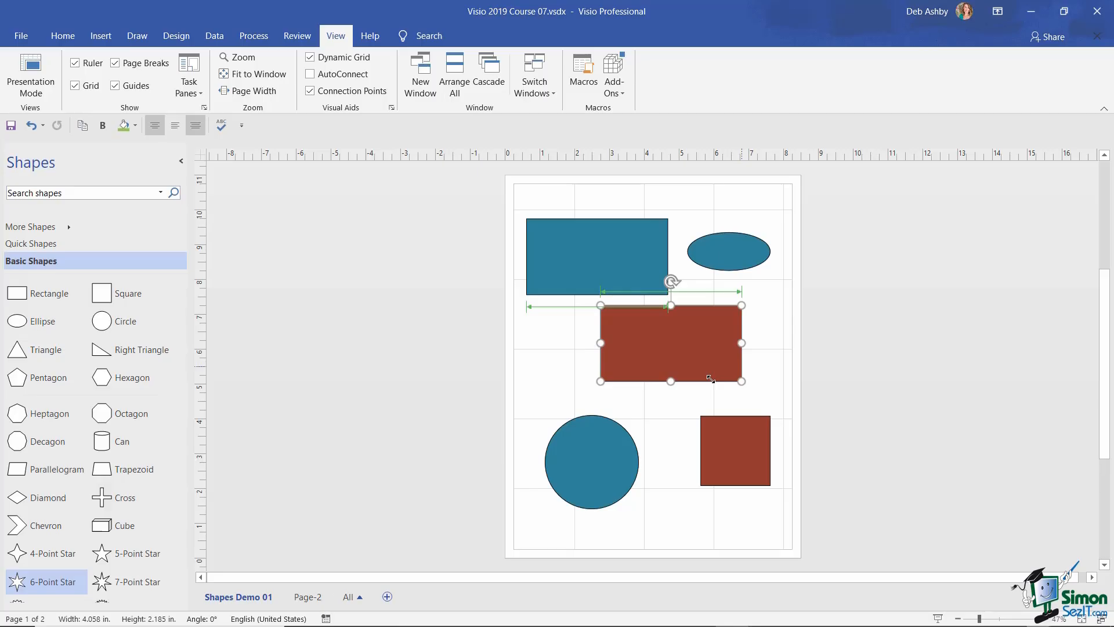
- Shrink the blue circle to match the red square's size
{"action": "left_click", "coordinate": [610, 449]}
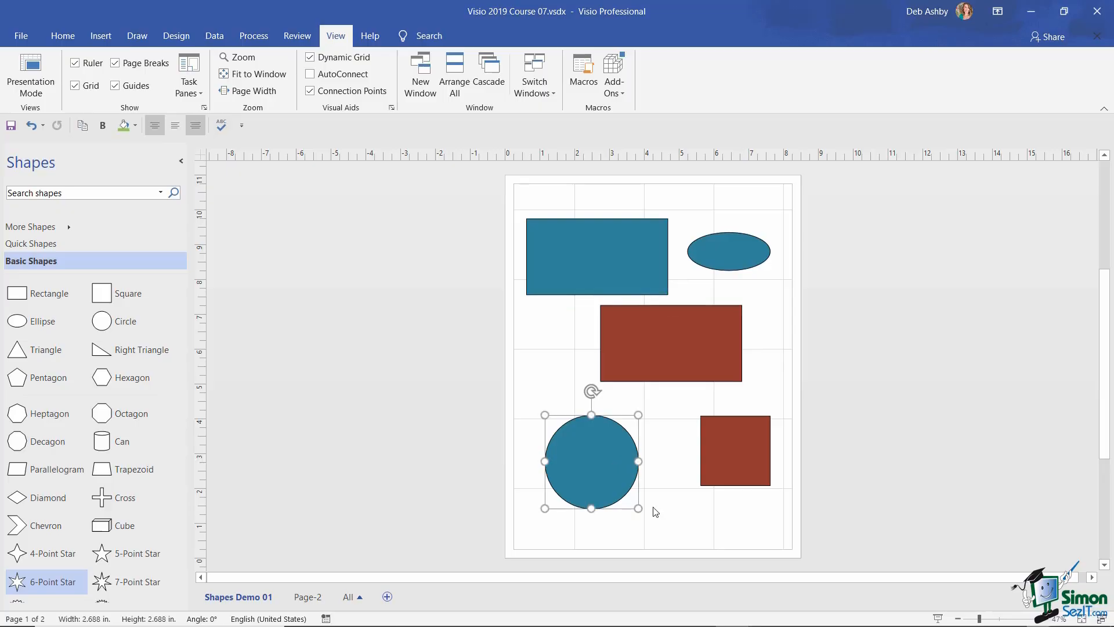
{"action": "left_click_drag", "start_coordinate": [637, 508], "coordinate": [610, 490]}
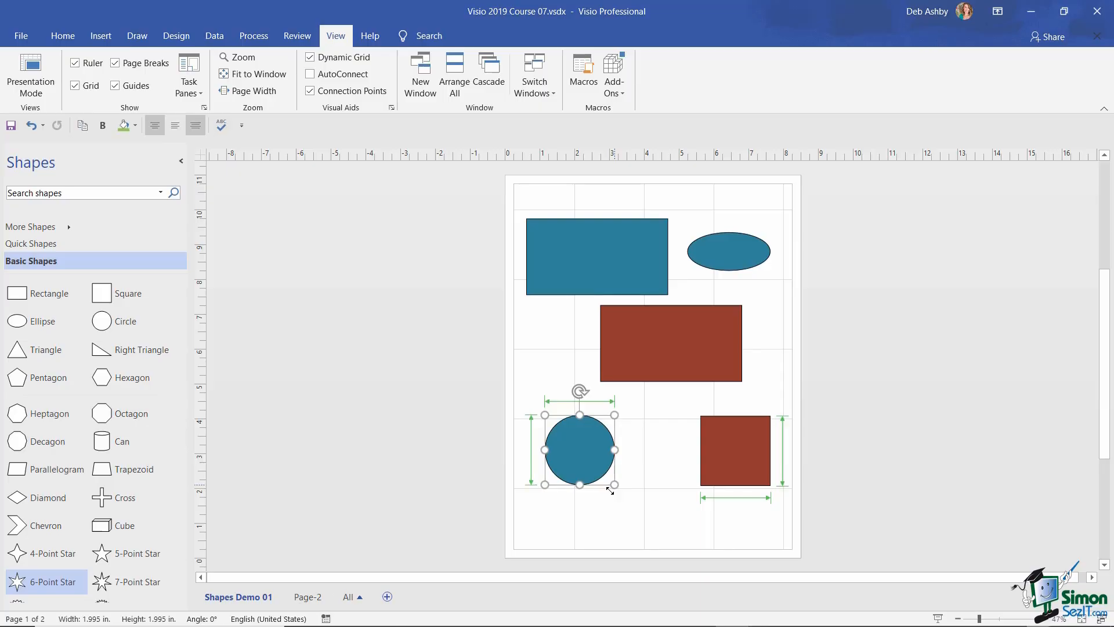
{"action": "left_click_drag", "start_coordinate": [610, 490], "coordinate": [611, 490]}
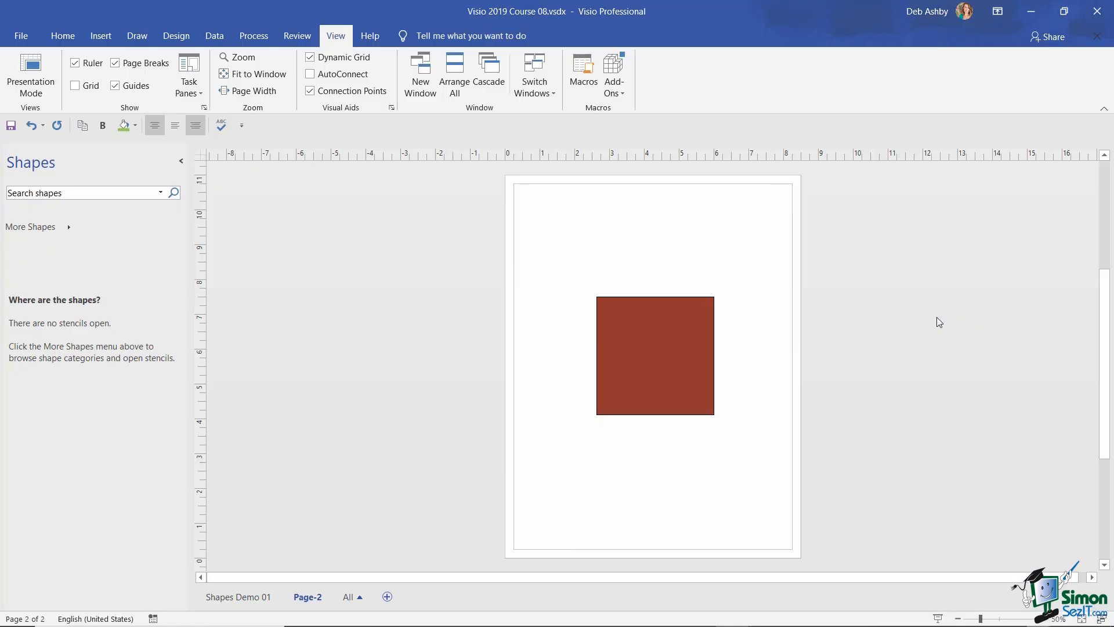
- Rotate the Page-2 square slightly, then change its fill to white via Format Shape
{"action": "left_click", "coordinate": [630, 319]}
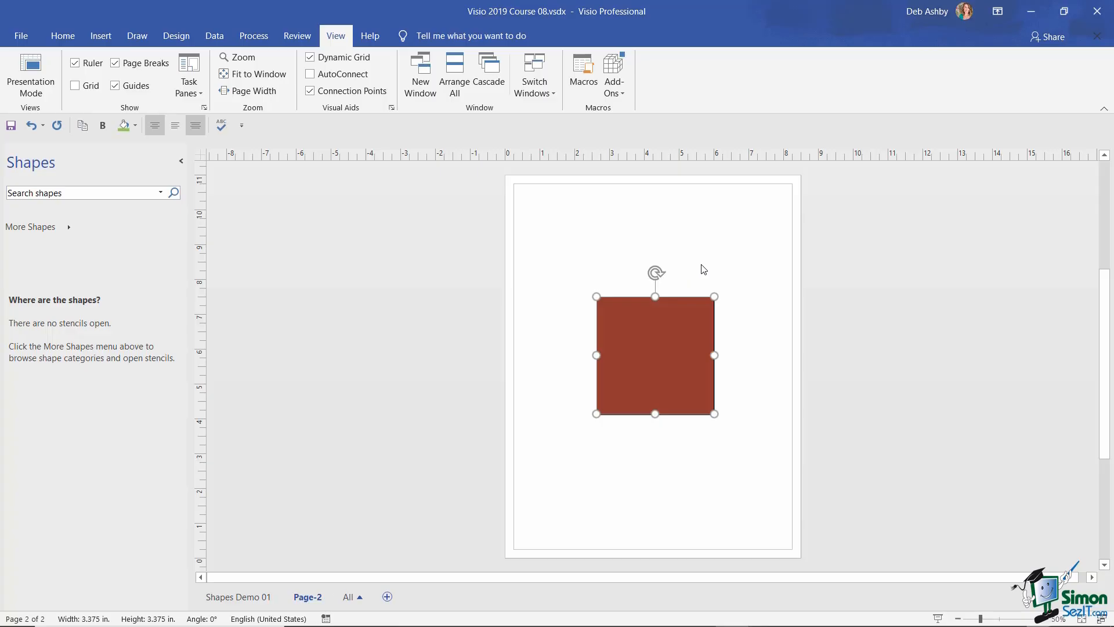
{"action": "mouse_move", "coordinate": [655, 272]}
{"action": "left_mouse_down"}
{"action": "mouse_move", "coordinate": [688, 295]}
{"action": "mouse_move", "coordinate": [717, 359]}
{"action": "mouse_move", "coordinate": [721, 314]}
{"action": "mouse_move", "coordinate": [656, 290]}
{"action": "left_mouse_up"}
{"action": "right_click", "coordinate": [685, 326]}
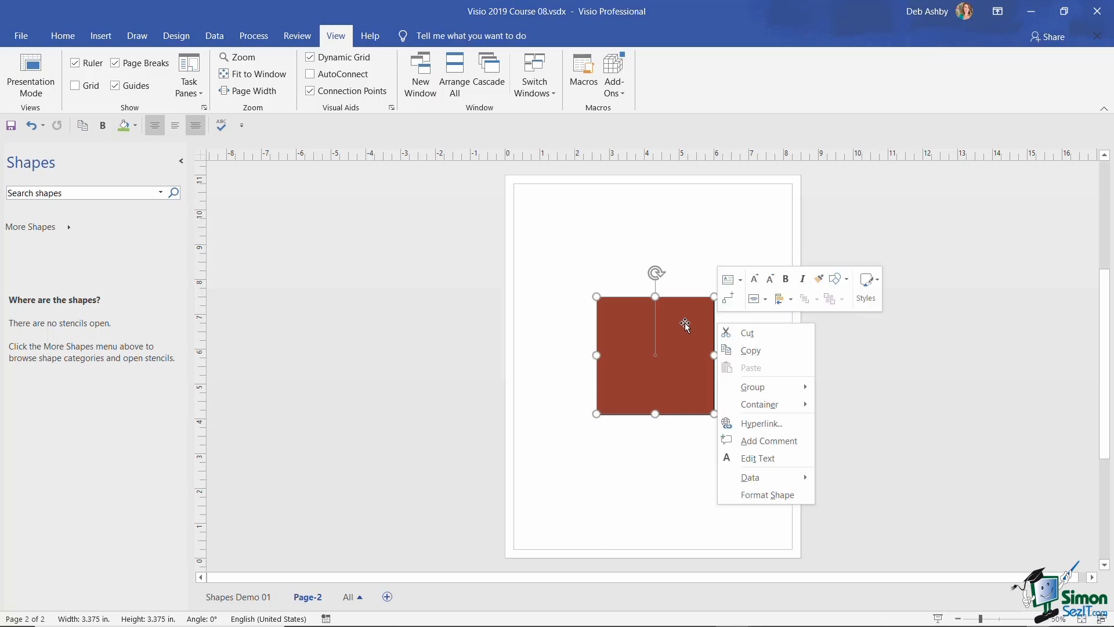
{"action": "left_click", "coordinate": [778, 496]}
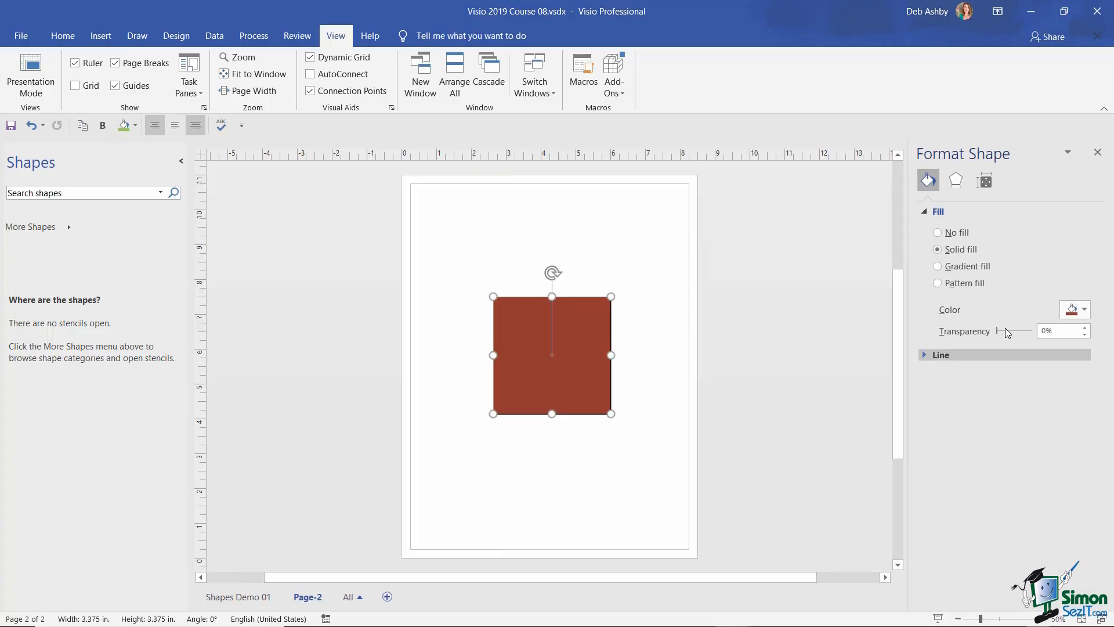
{"action": "left_click", "coordinate": [1084, 309]}
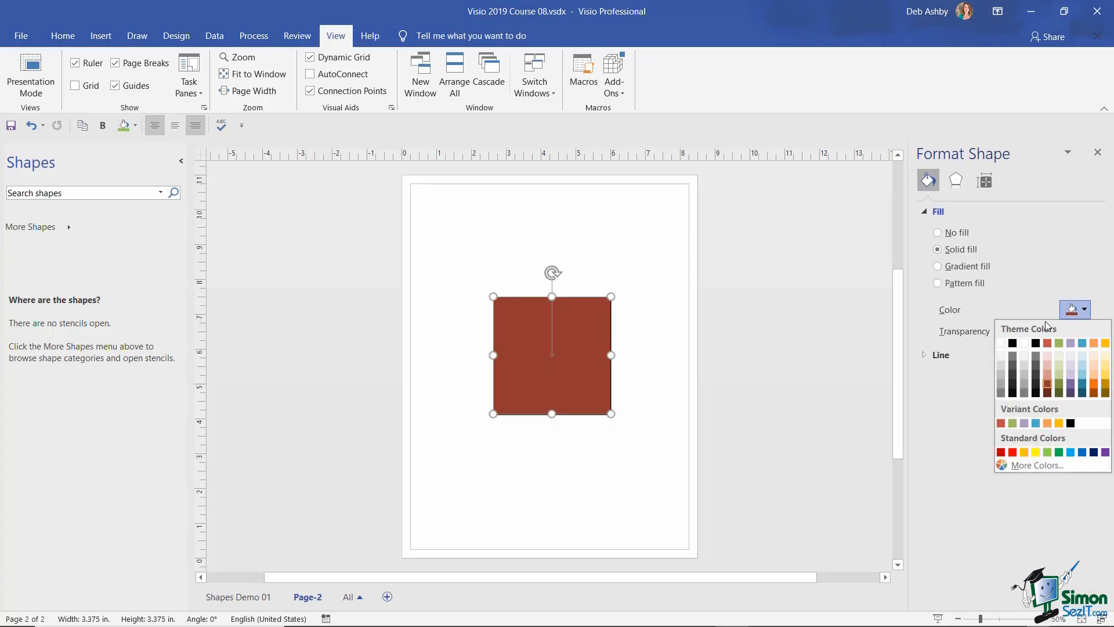
{"action": "left_click", "coordinate": [1000, 343]}
{"action": "left_click", "coordinate": [657, 261]}
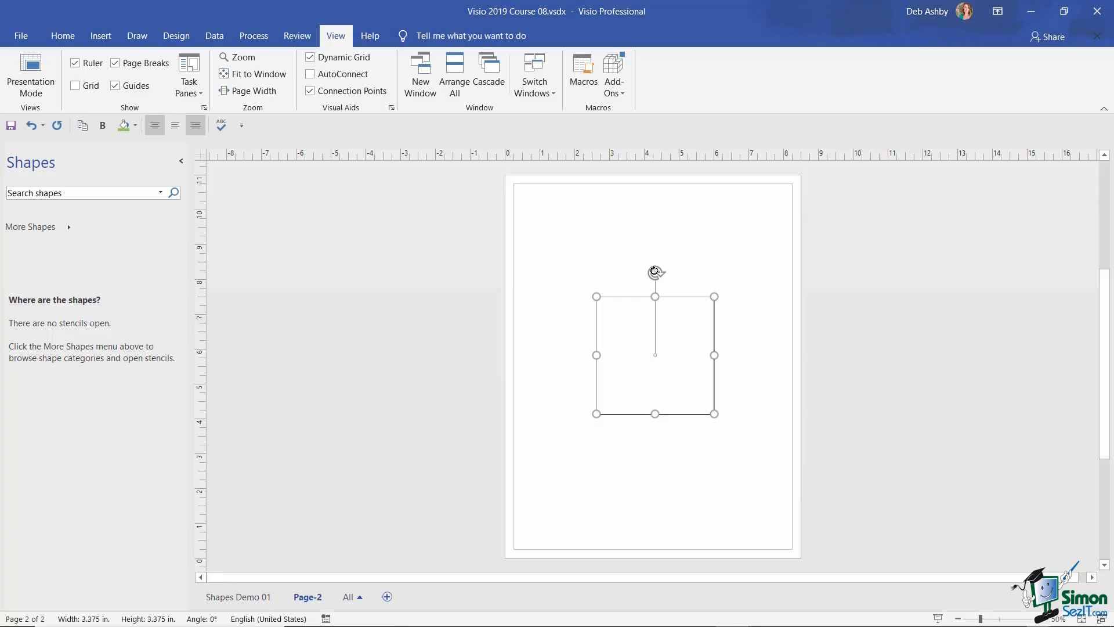
{"action": "left_click_drag", "start_coordinate": [655, 271], "coordinate": [711, 328]}
{"action": "left_click_drag", "start_coordinate": [709, 316], "coordinate": [654, 280]}
{"action": "left_click", "coordinate": [199, 94]}
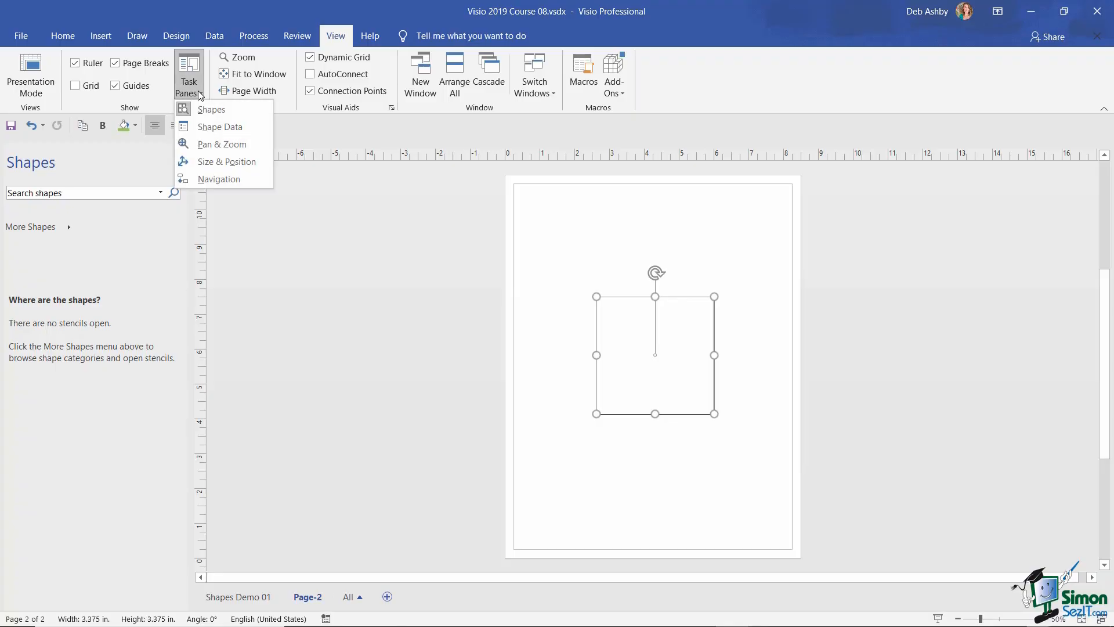
{"action": "left_click", "coordinate": [259, 164]}
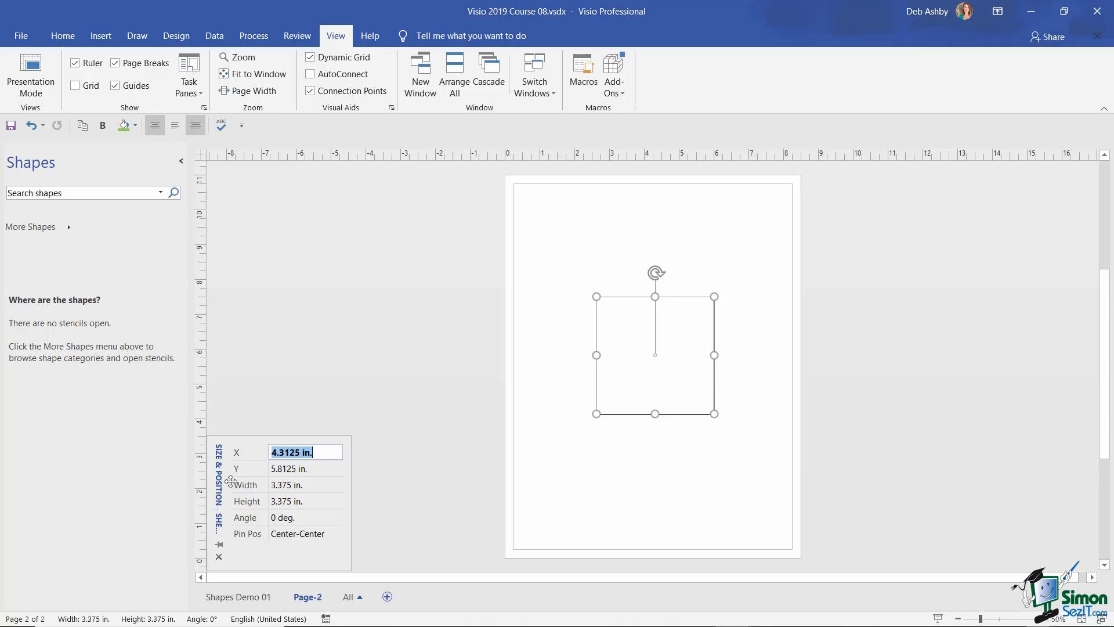
{"action": "left_click", "coordinate": [219, 558]}
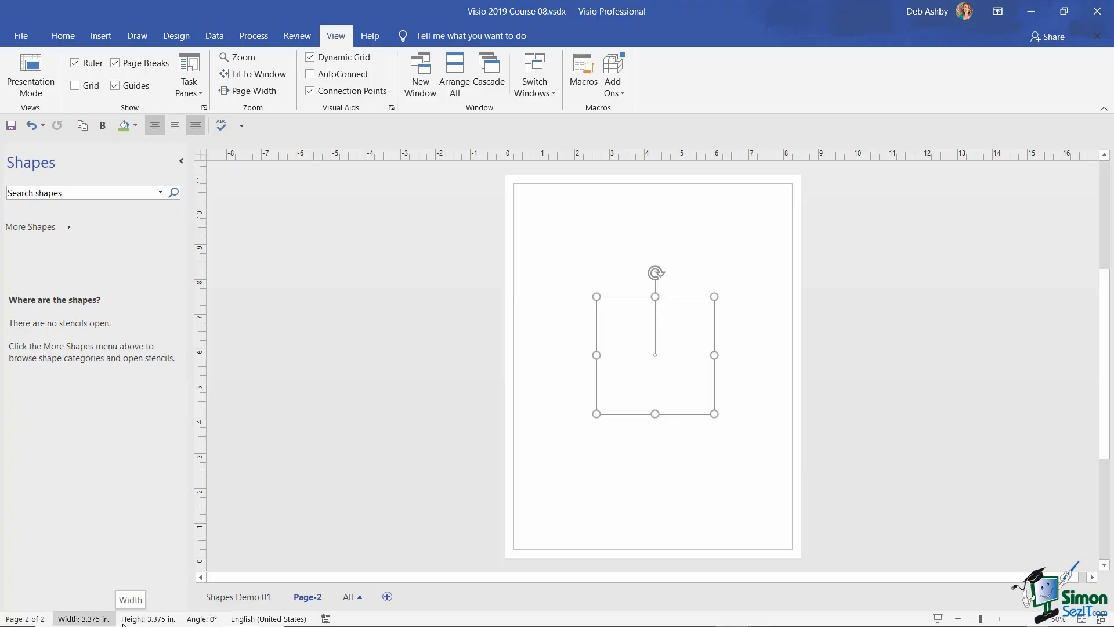
- Open the square's Size & Position window (X 4.3125 in, Y 5.8125 in) from the status bar
{"action": "right_click", "coordinate": [358, 622]}
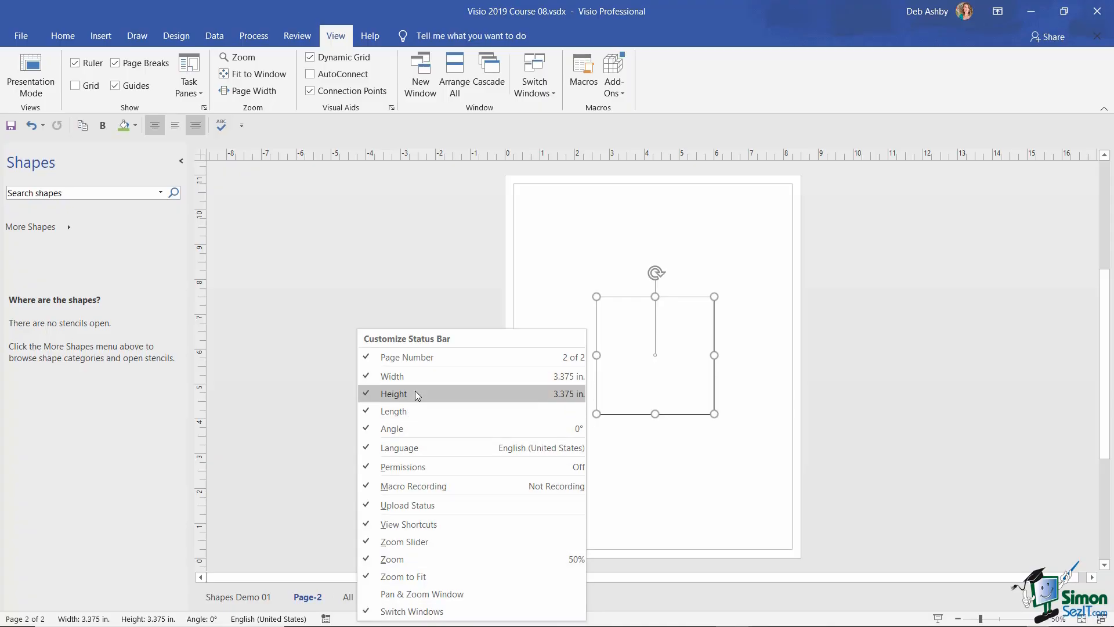
{"action": "left_click", "coordinate": [654, 463]}
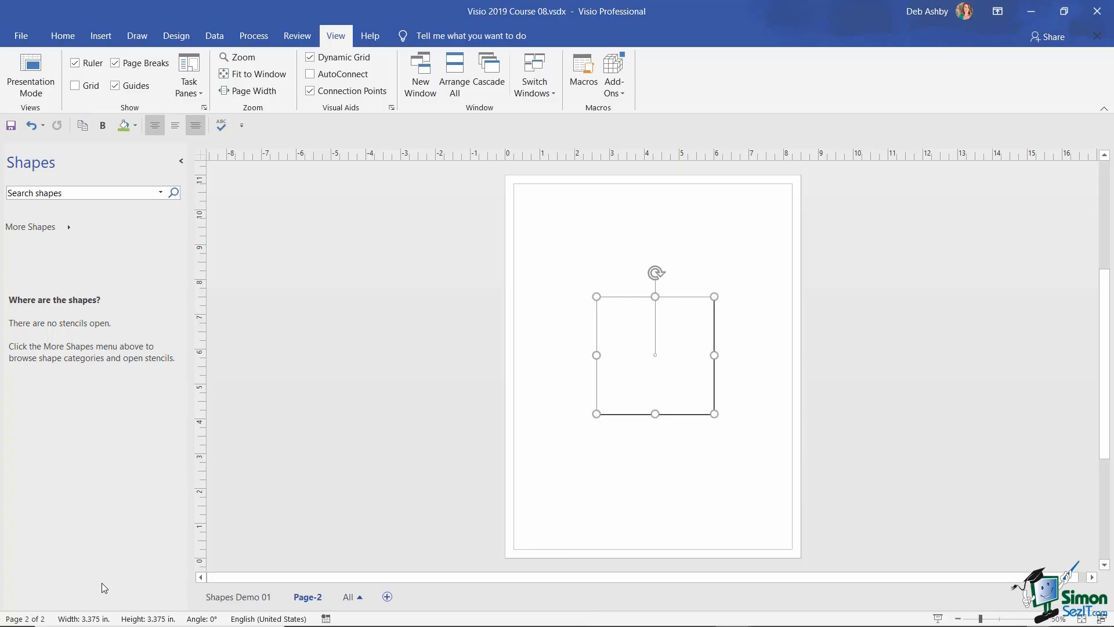
{"action": "left_click", "coordinate": [86, 618]}
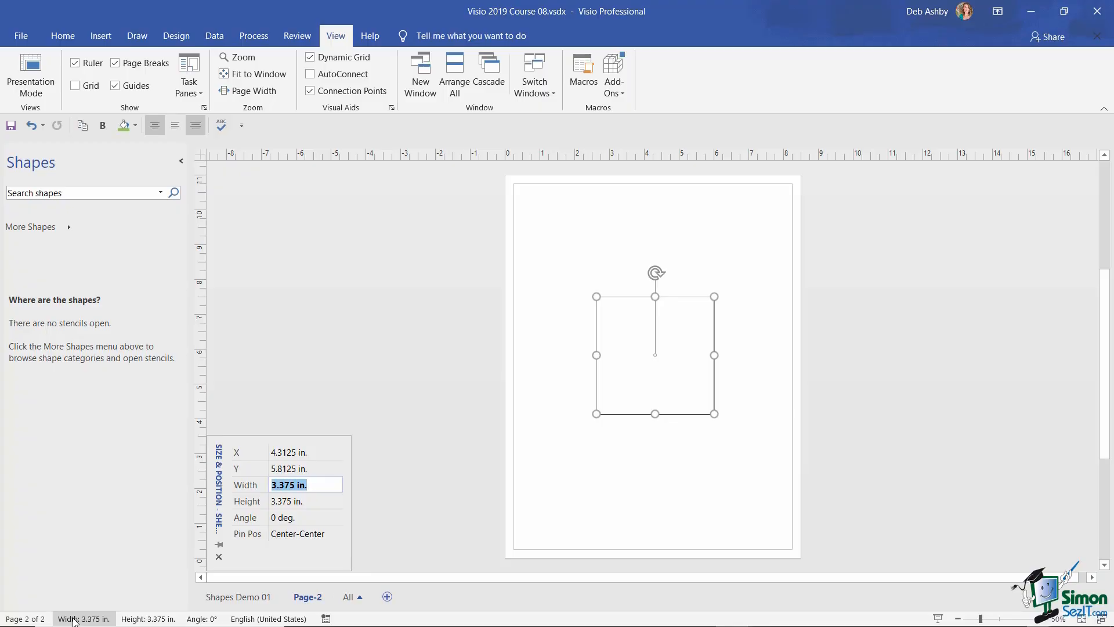
- Set the square's height to 2 in. and move it up to X 4.6667 in, Y 6.5 in
{"action": "left_click", "coordinate": [139, 619]}
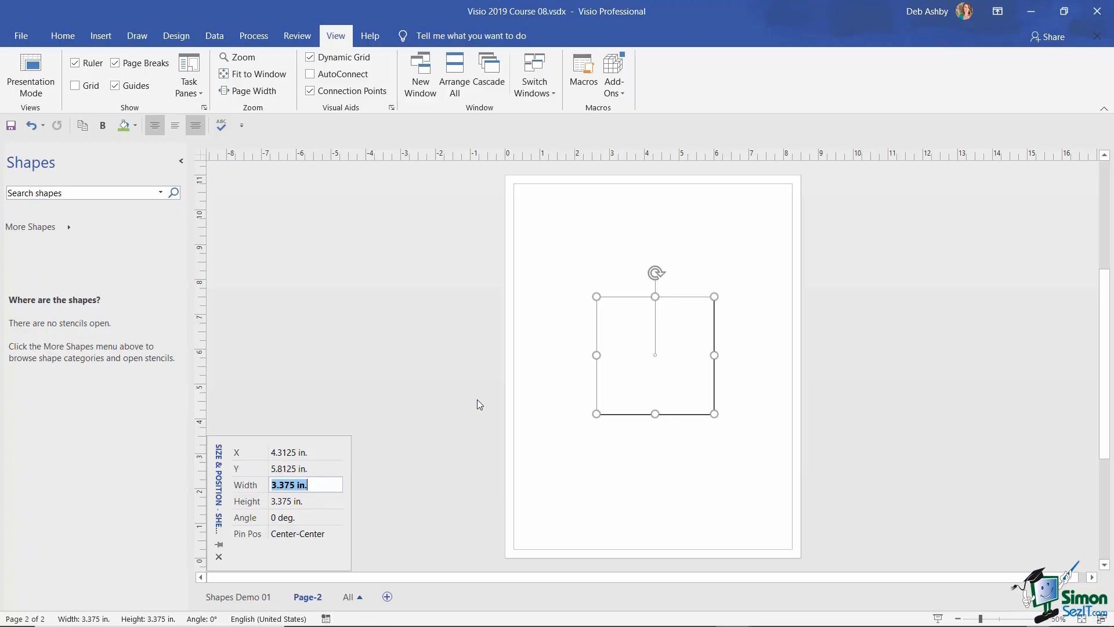
{"action": "left_click", "coordinate": [293, 503]}
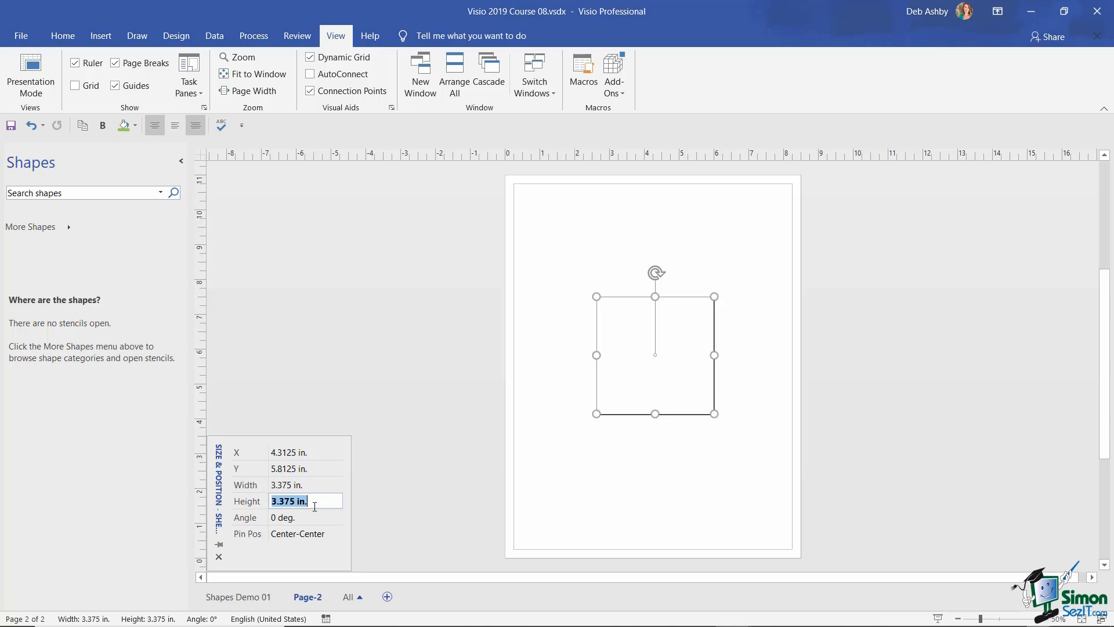
{"action": "type", "text": "2"}
{"action": "key", "text": "Return"}
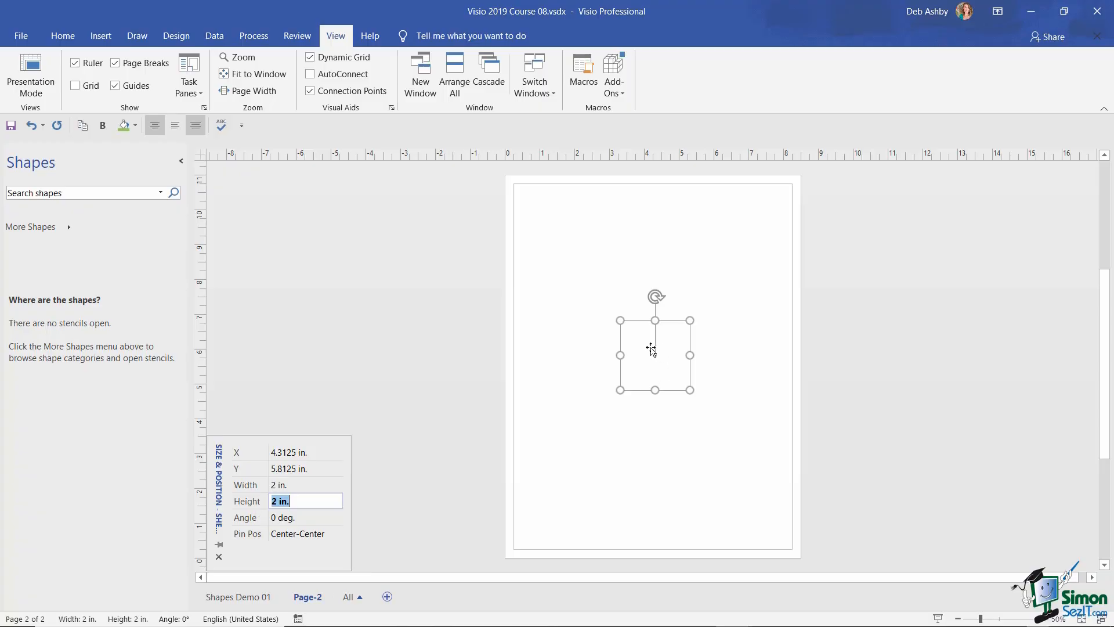
{"action": "left_click_drag", "start_coordinate": [637, 346], "coordinate": [651, 325]}
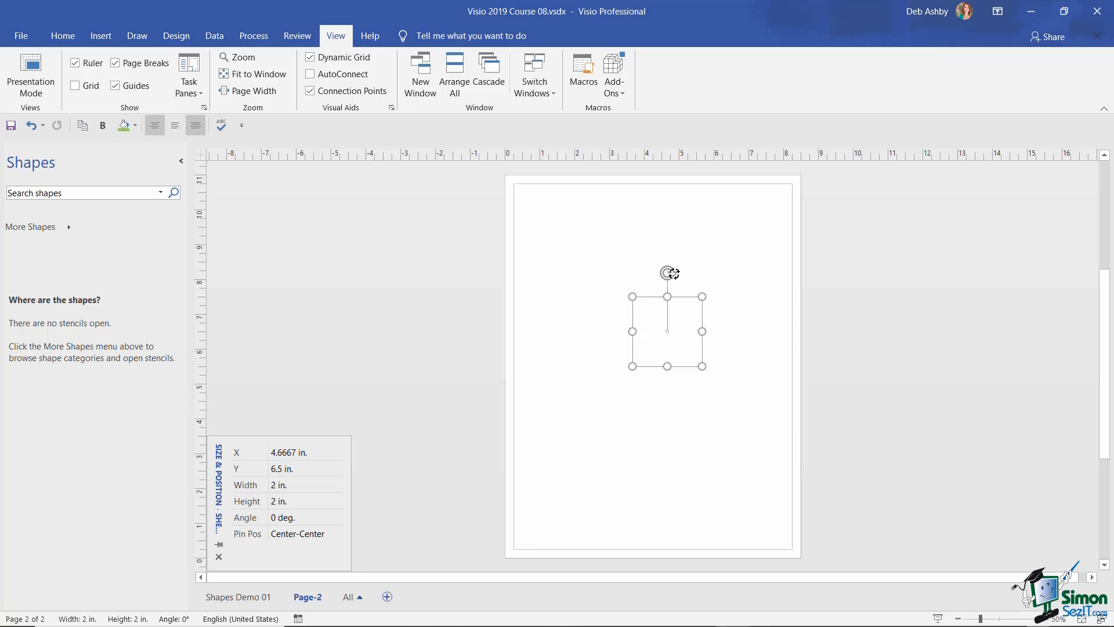
{"action": "mouse_move", "coordinate": [669, 273]}
{"action": "left_mouse_down"}
{"action": "mouse_move", "coordinate": [694, 280]}
{"action": "mouse_move", "coordinate": [716, 331]}
{"action": "mouse_move", "coordinate": [723, 316]}
{"action": "mouse_move", "coordinate": [709, 289]}
{"action": "mouse_move", "coordinate": [667, 273]}
{"action": "left_mouse_up"}
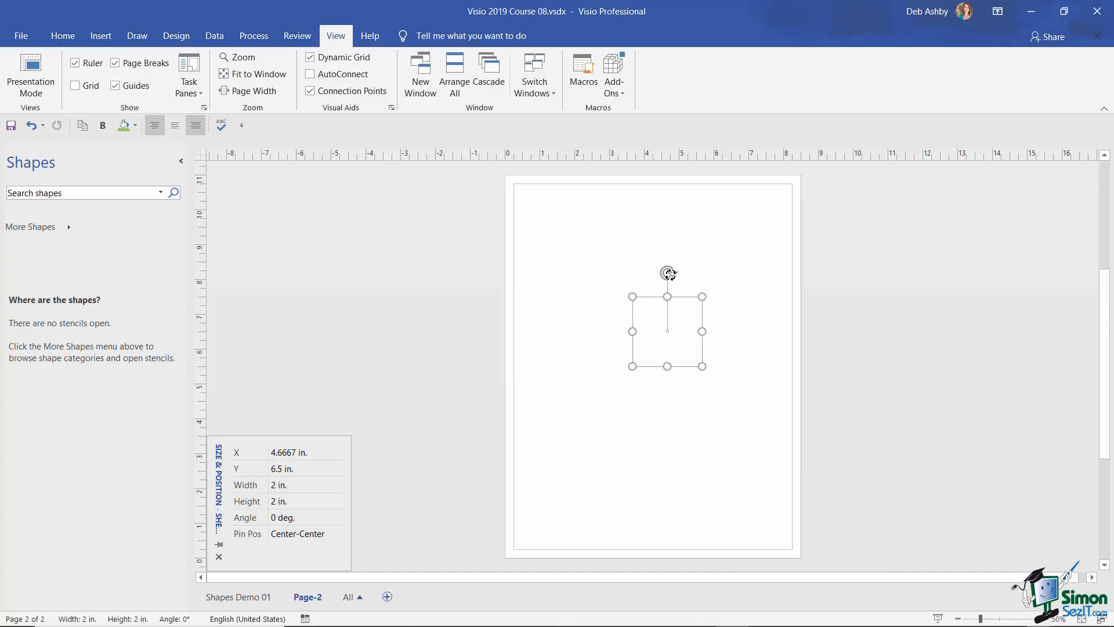
- Rotate the square to 35°, then turn it back toward upright
{"action": "left_click", "coordinate": [276, 522]}
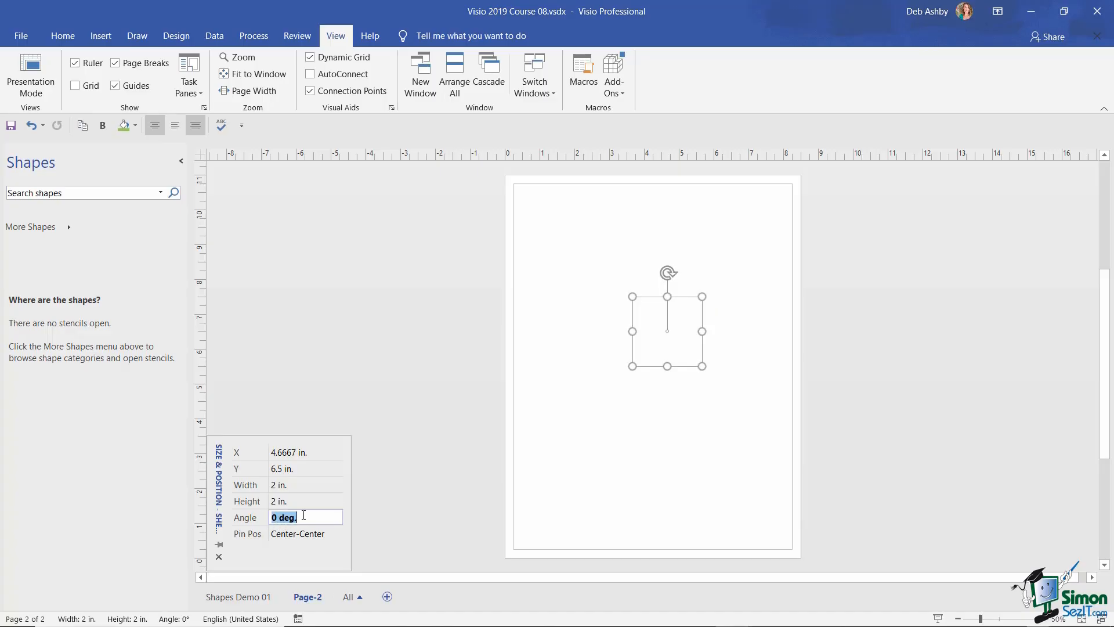
{"action": "type", "text": "35"}
{"action": "key", "text": "Return"}
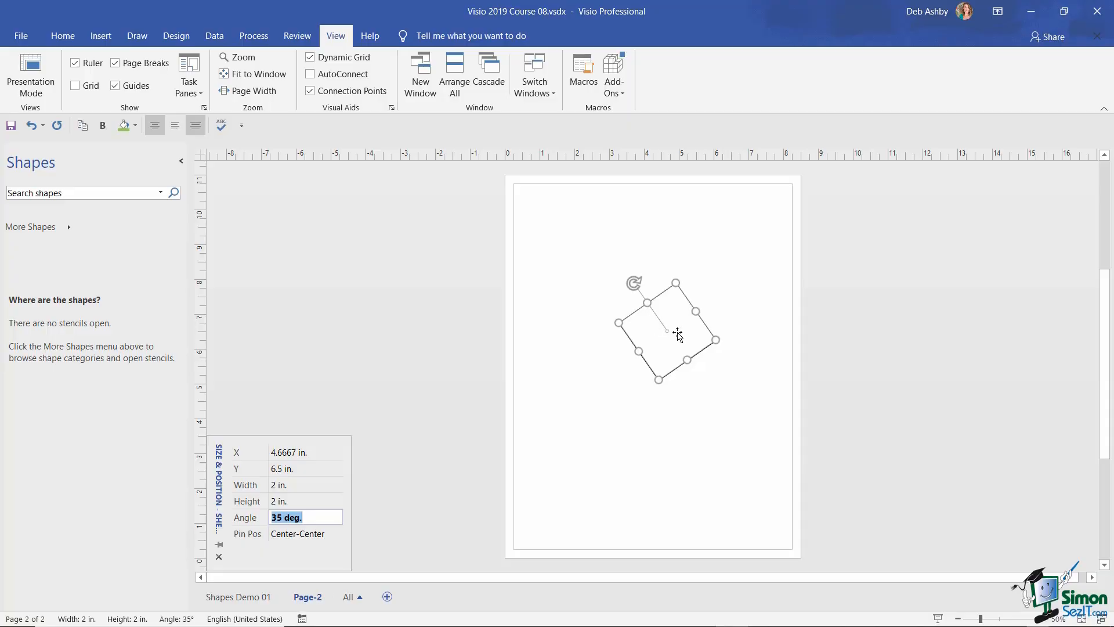
{"action": "left_click_drag", "start_coordinate": [634, 283], "coordinate": [667, 275]}
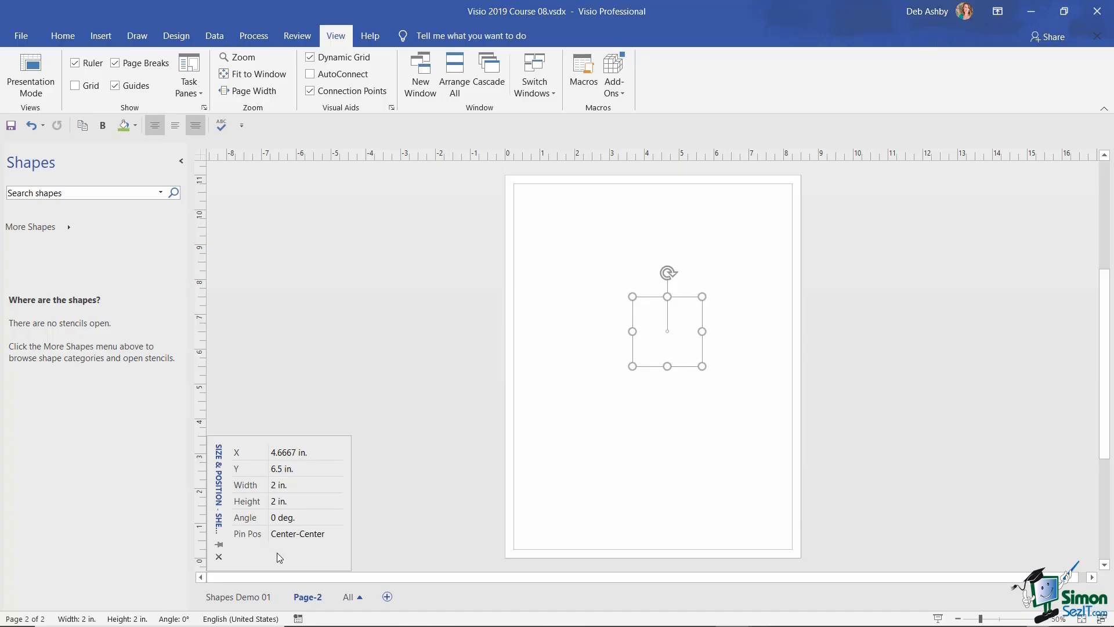
- Set the Pin Pos to Top-Right and rotate the square around that corner
{"action": "left_click", "coordinate": [322, 538]}
{"action": "left_click", "coordinate": [337, 532]}
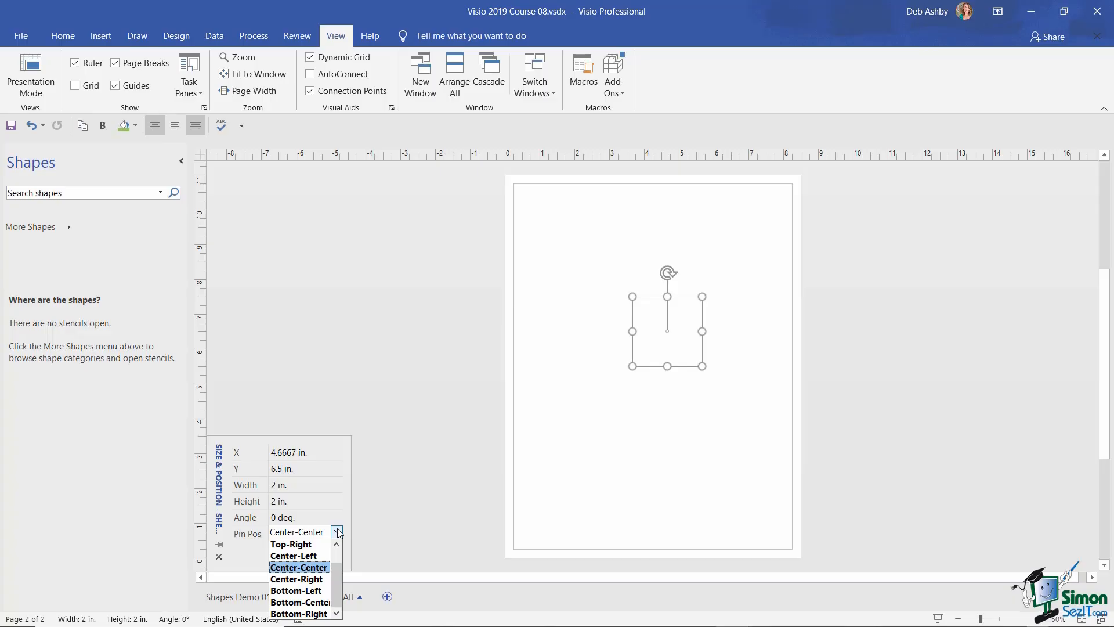
{"action": "left_click", "coordinate": [298, 545]}
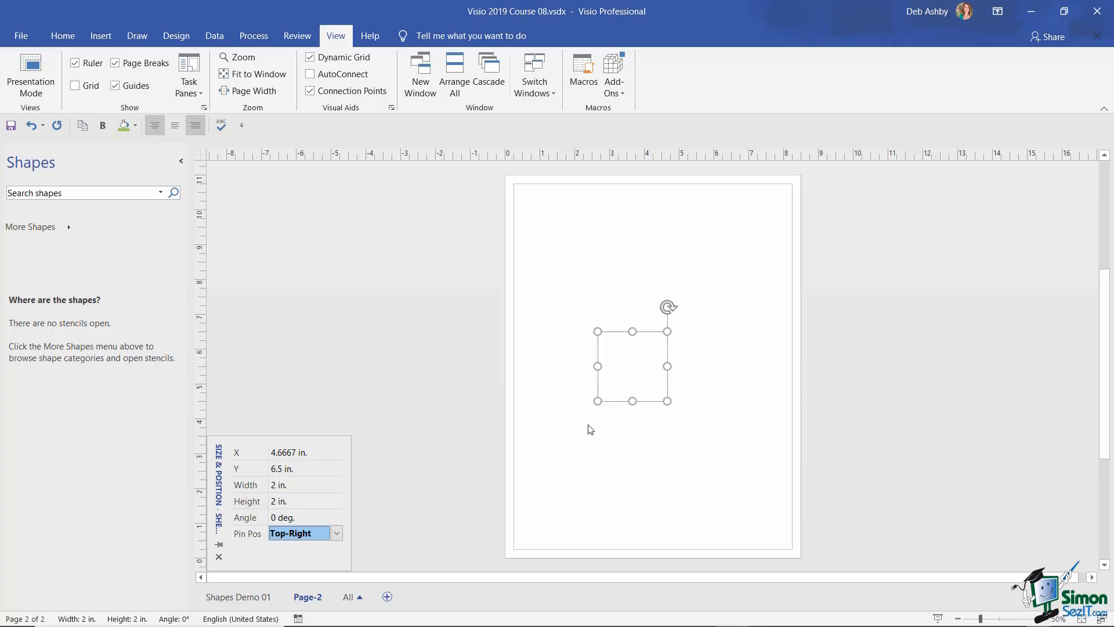
{"action": "mouse_move", "coordinate": [668, 308]}
{"action": "left_mouse_down"}
{"action": "mouse_move", "coordinate": [689, 319]}
{"action": "mouse_move", "coordinate": [693, 340]}
{"action": "mouse_move", "coordinate": [676, 373]}
{"action": "mouse_move", "coordinate": [640, 365]}
{"action": "mouse_move", "coordinate": [622, 326]}
{"action": "mouse_move", "coordinate": [667, 307]}
{"action": "left_mouse_up"}
- Switch the Pin Pos to Bottom-Left and rotate the square around it
{"action": "left_click", "coordinate": [290, 533]}
{"action": "left_click", "coordinate": [336, 532]}
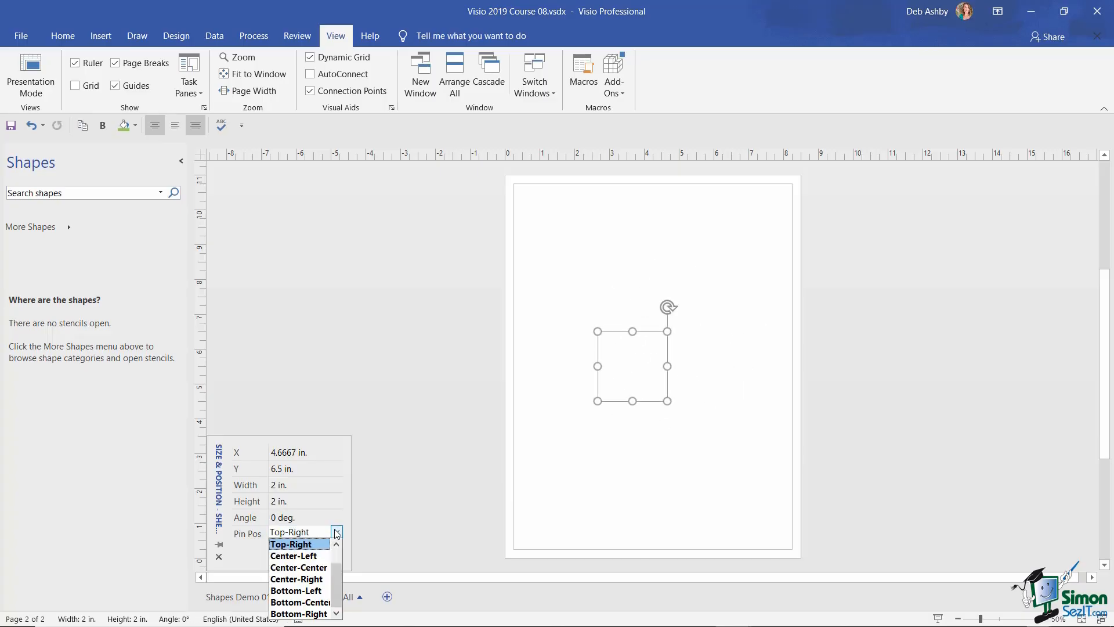
{"action": "left_click", "coordinate": [297, 588]}
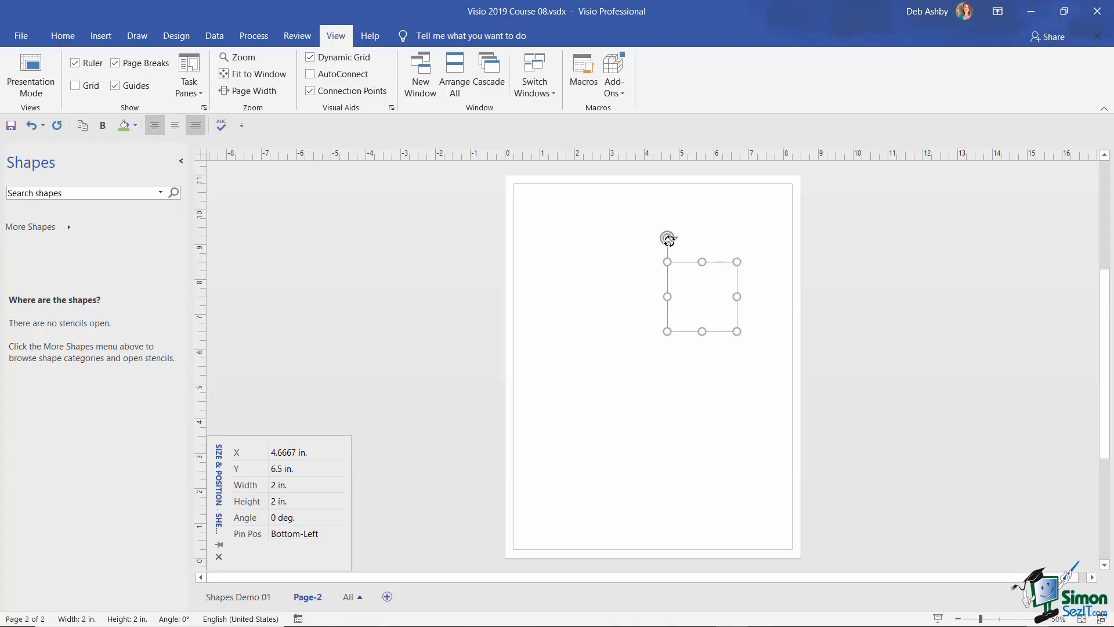
{"action": "left_click_drag", "start_coordinate": [668, 237], "coordinate": [634, 335]}
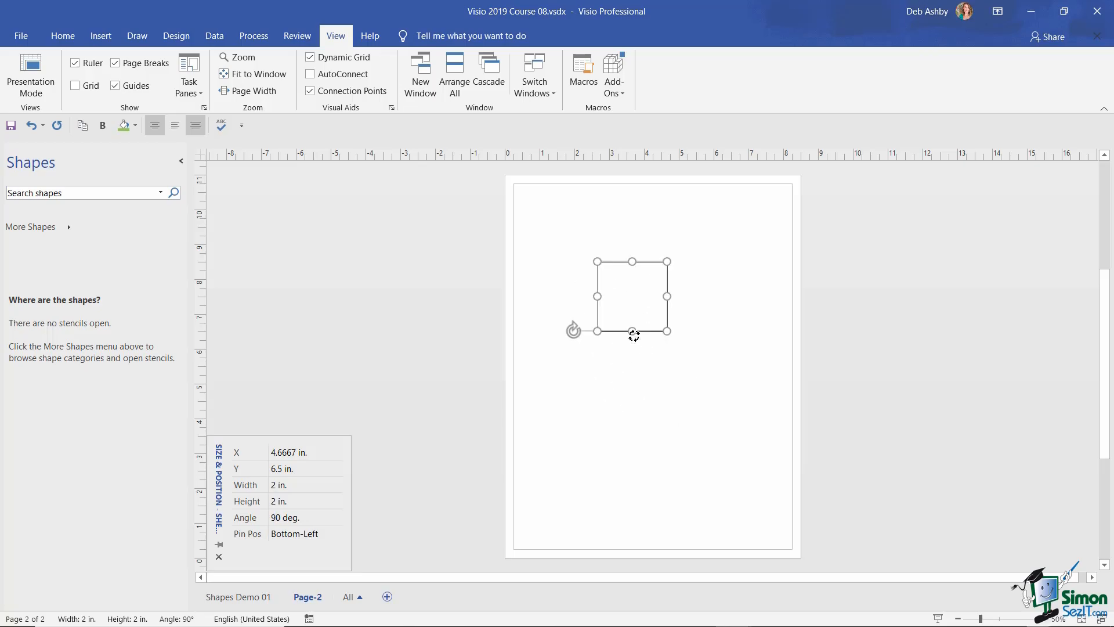
- Return the Pin Pos to Center-Center and clear the selection
{"action": "left_click", "coordinate": [307, 533]}
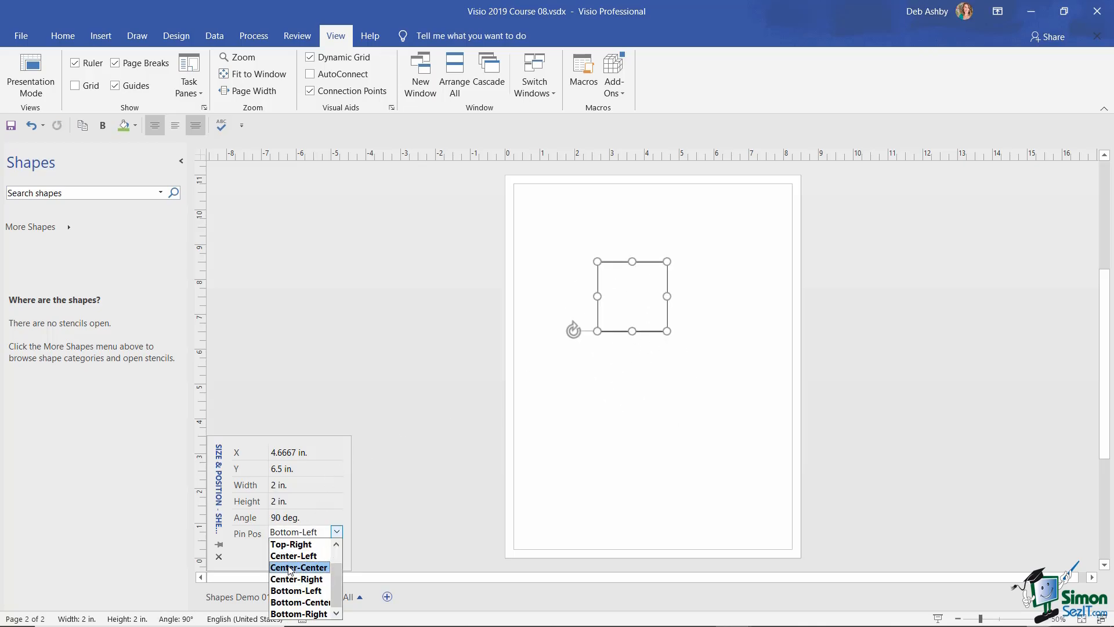
{"action": "left_click", "coordinate": [290, 568]}
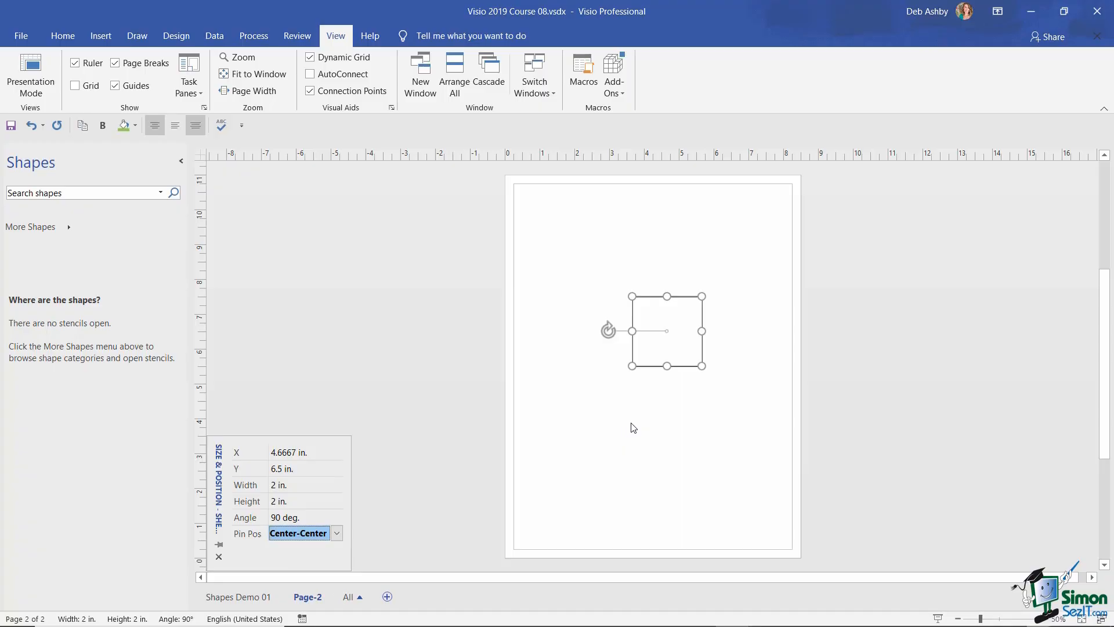
{"action": "left_click", "coordinate": [669, 330]}
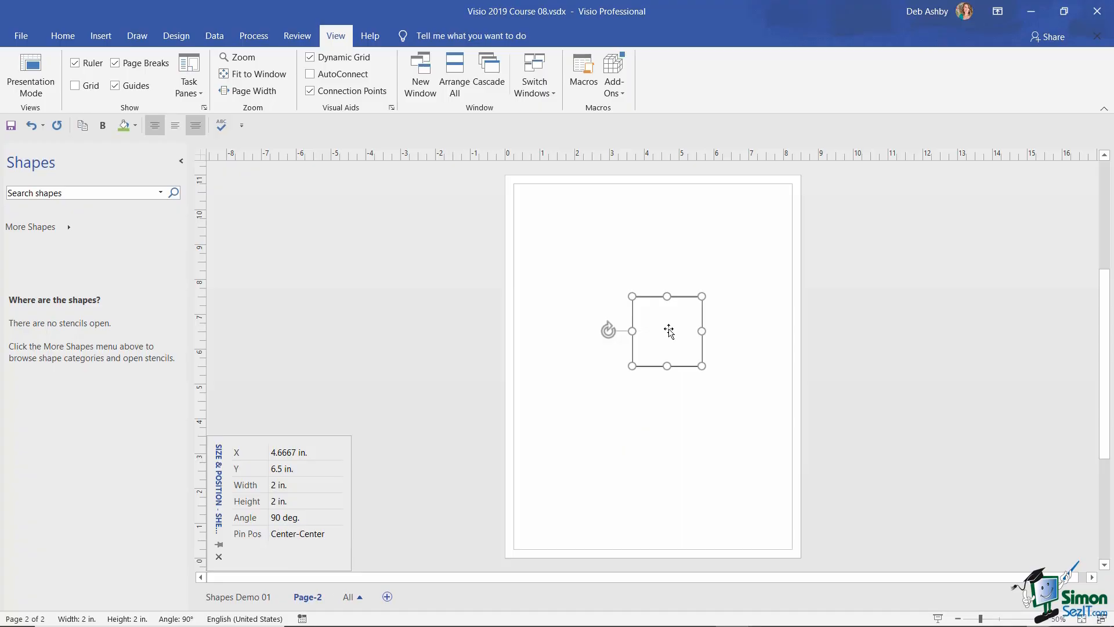
{"action": "left_click", "coordinate": [621, 270]}
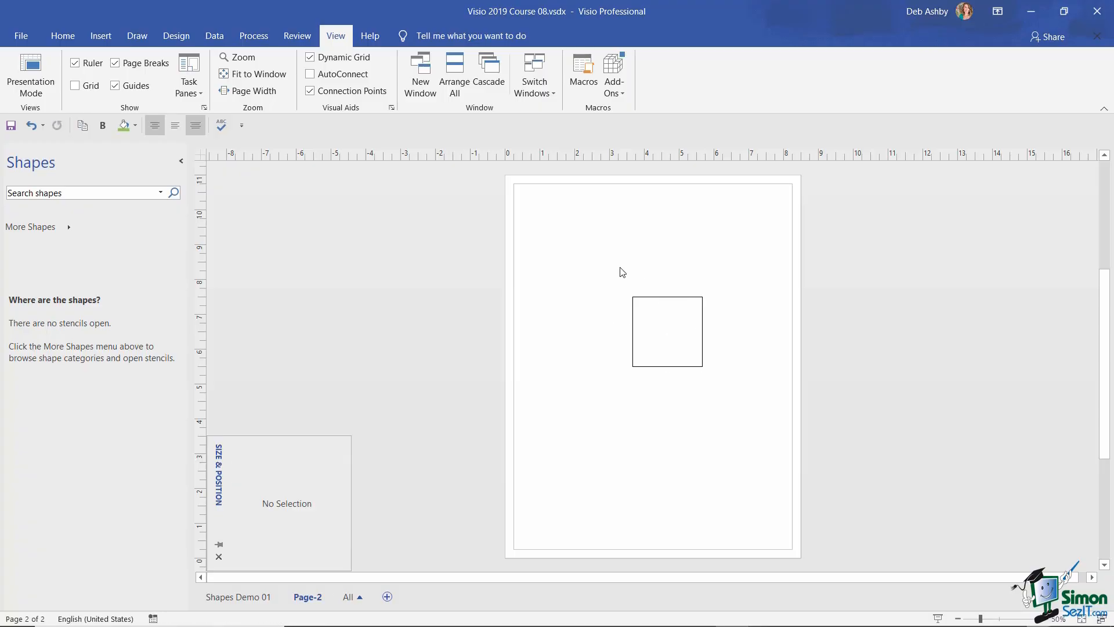
- Draw an ellipse above the square with the Ellipse tool, then return to the Pointer tool
{"action": "left_click", "coordinate": [64, 37]}
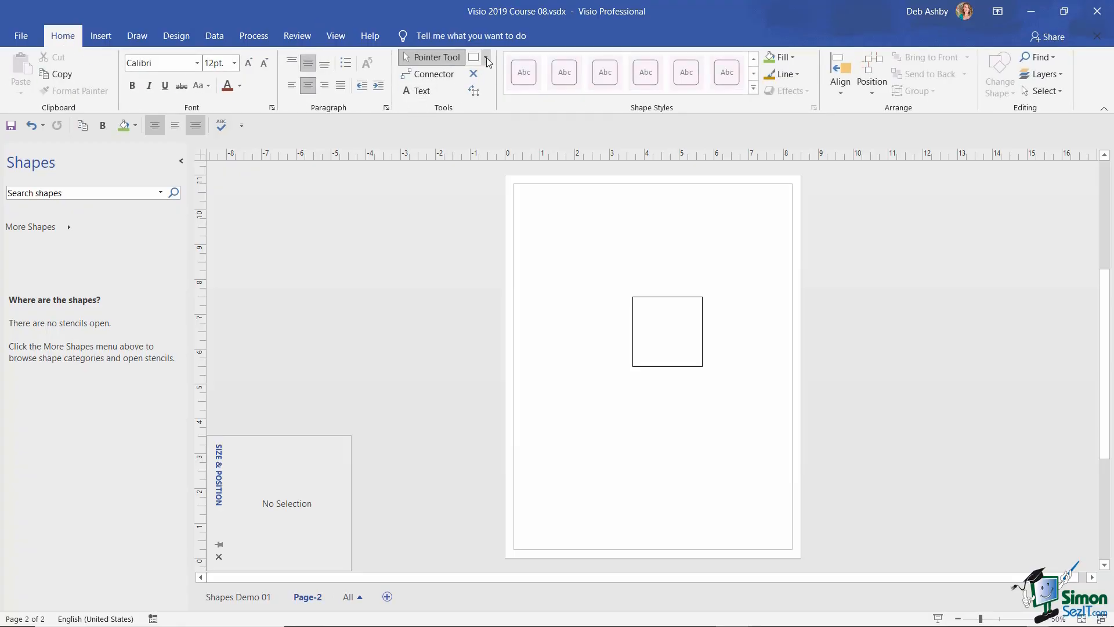
{"action": "left_click", "coordinate": [486, 58]}
{"action": "left_click", "coordinate": [503, 91]}
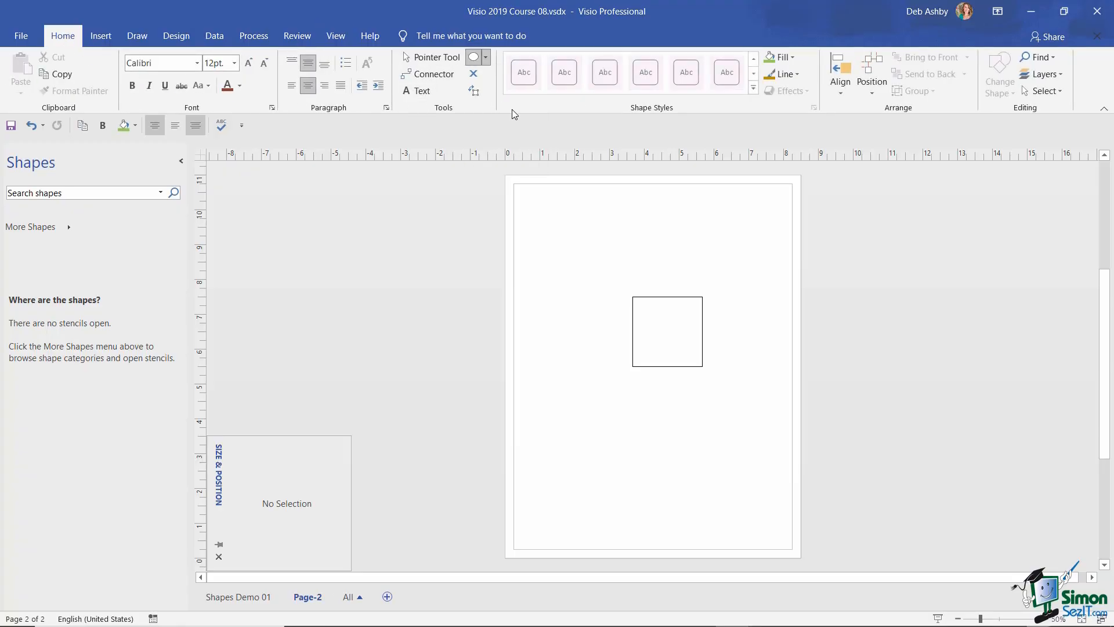
{"action": "left_click_drag", "start_coordinate": [557, 221], "coordinate": [696, 271]}
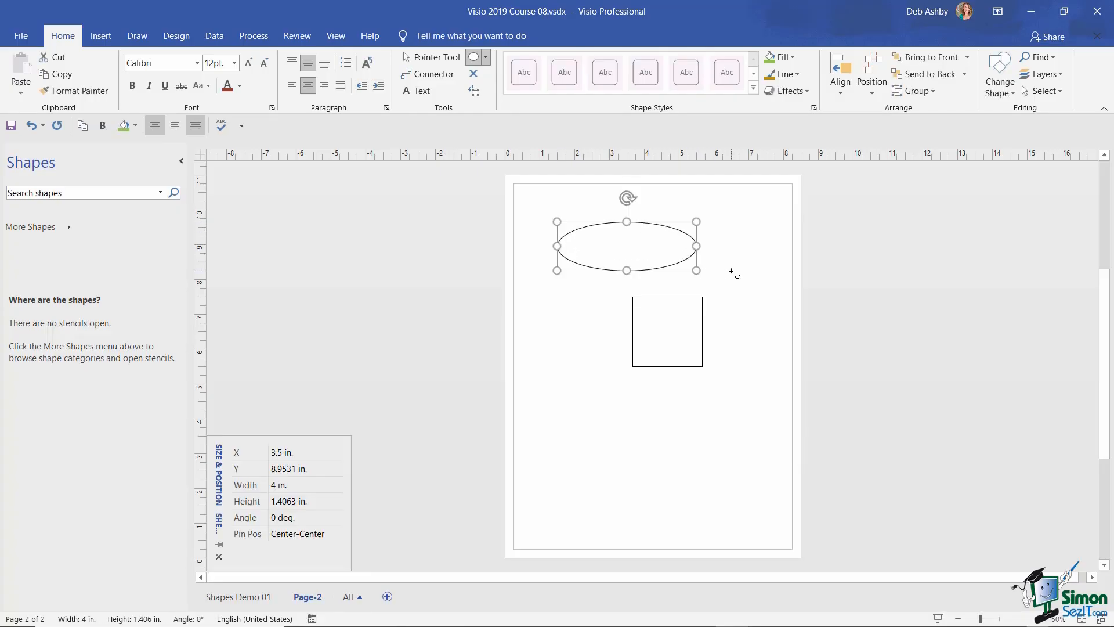
{"action": "key", "text": "ctrl+1"}
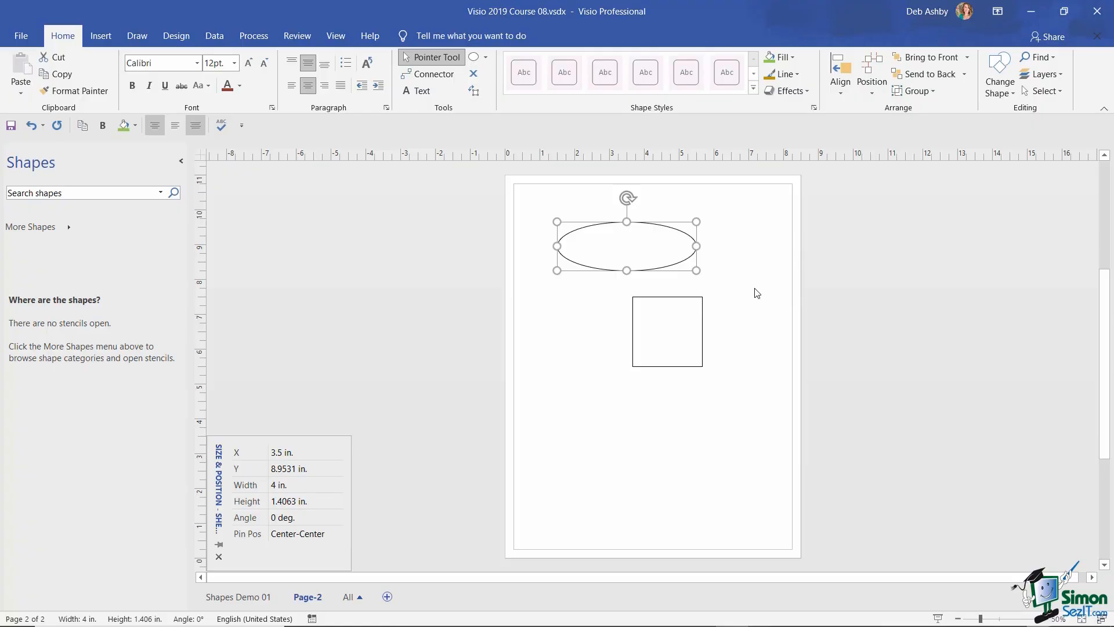
- Set both the ellipse and the square to 4 in. tall and move them lower
{"action": "left_click", "coordinate": [666, 329], "text": "shift"}
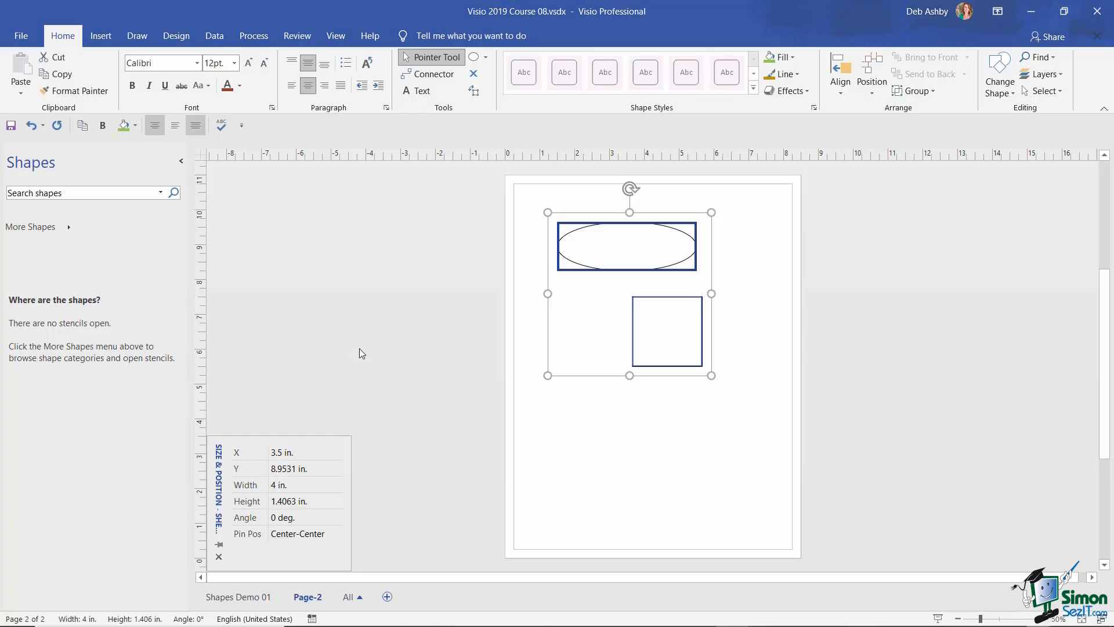
{"action": "left_click", "coordinate": [287, 502]}
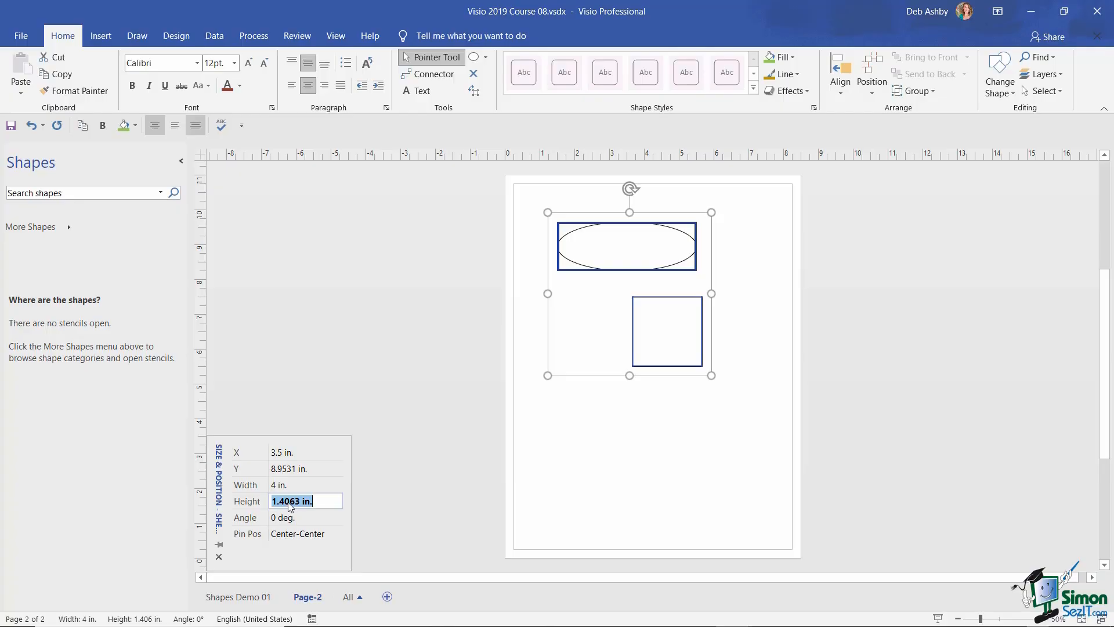
{"action": "type", "text": "4"}
{"action": "key", "text": "Return"}
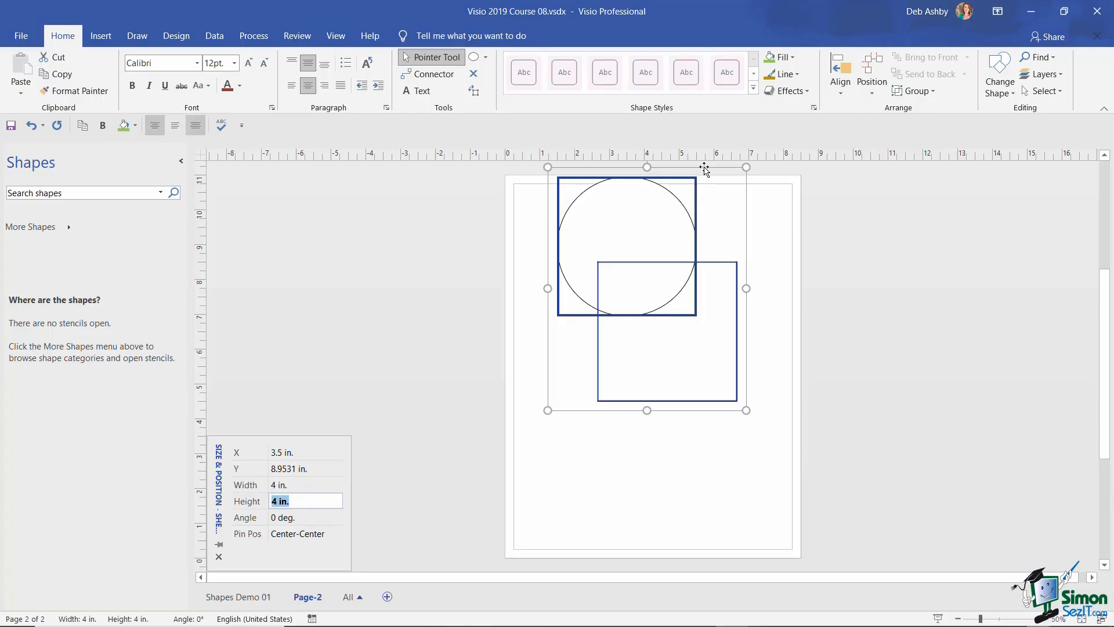
{"action": "left_click_drag", "start_coordinate": [705, 168], "coordinate": [702, 236]}
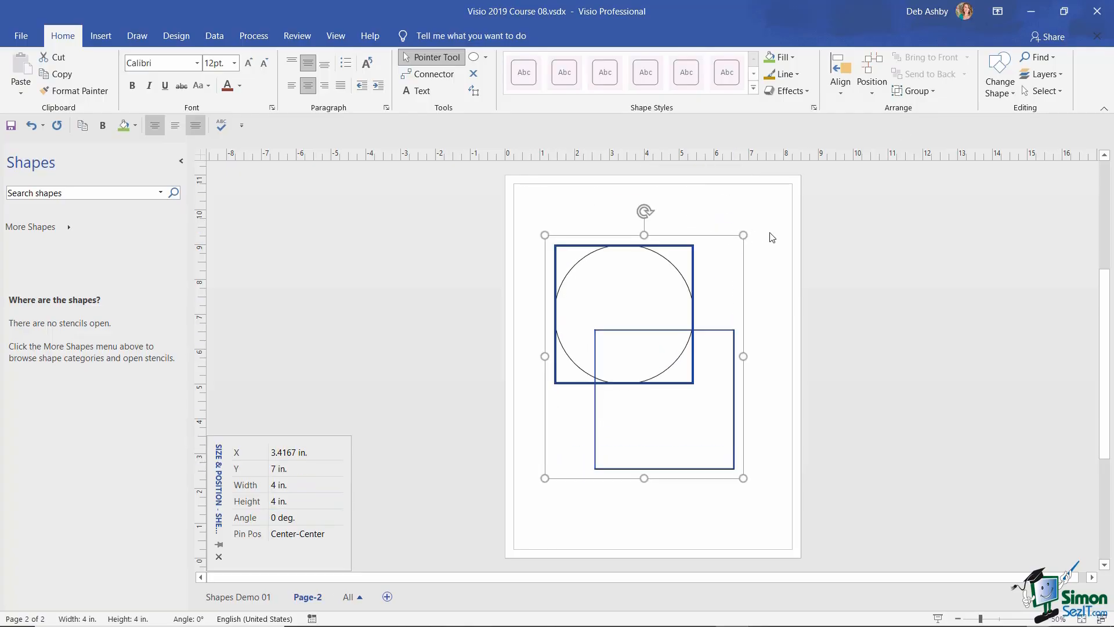
- Rotate the shapes to 60°, then undo the circle work and straighten the square to 0°
{"action": "left_click", "coordinate": [279, 518]}
{"action": "double_click", "coordinate": [277, 517]}
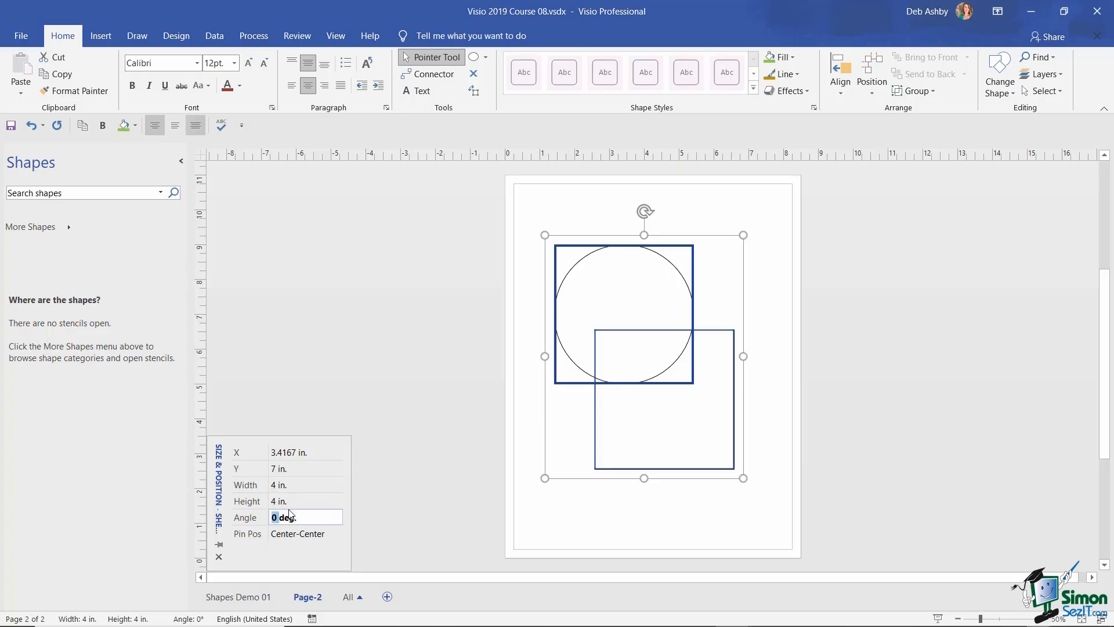
{"action": "key", "text": "BackSpace"}
{"action": "type", "text": "60"}
{"action": "key", "text": "Return"}
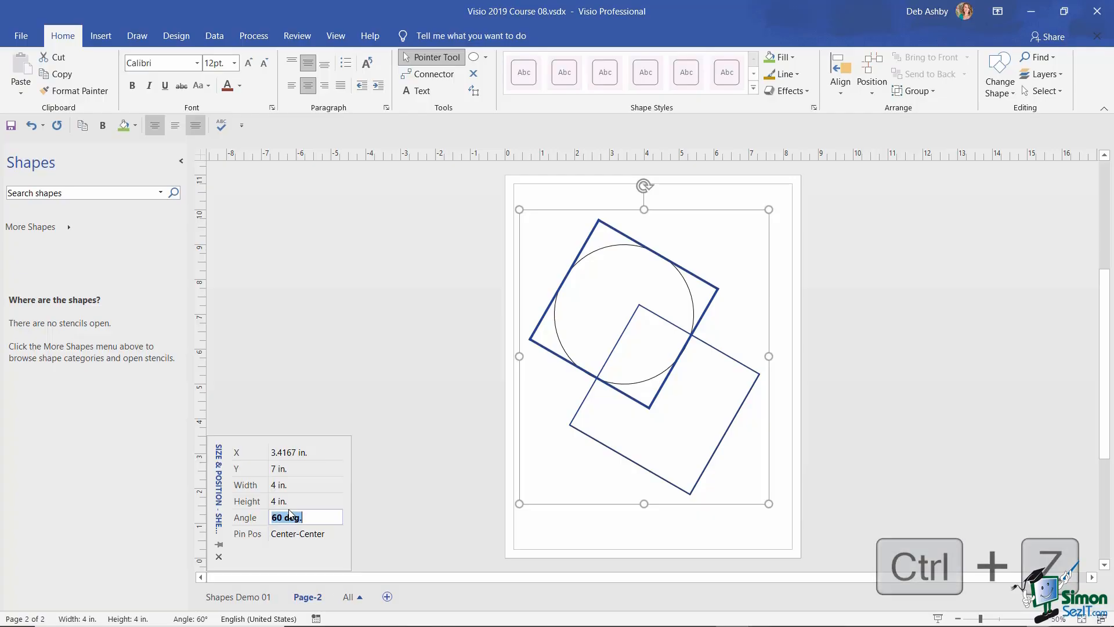
{"action": "key", "text": "ctrl+z"}
{"action": "key", "text": "ctrl+z"}
{"action": "key", "text": "ctrl+z"}
{"action": "key", "text": "ctrl+z"}
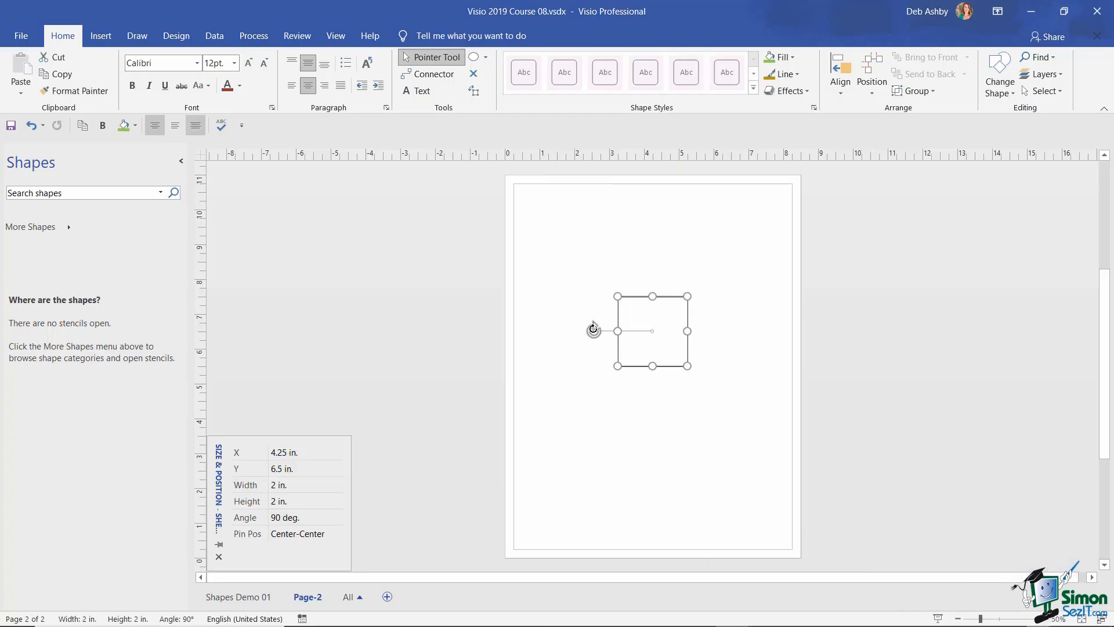
{"action": "left_click_drag", "start_coordinate": [593, 328], "coordinate": [603, 281]}
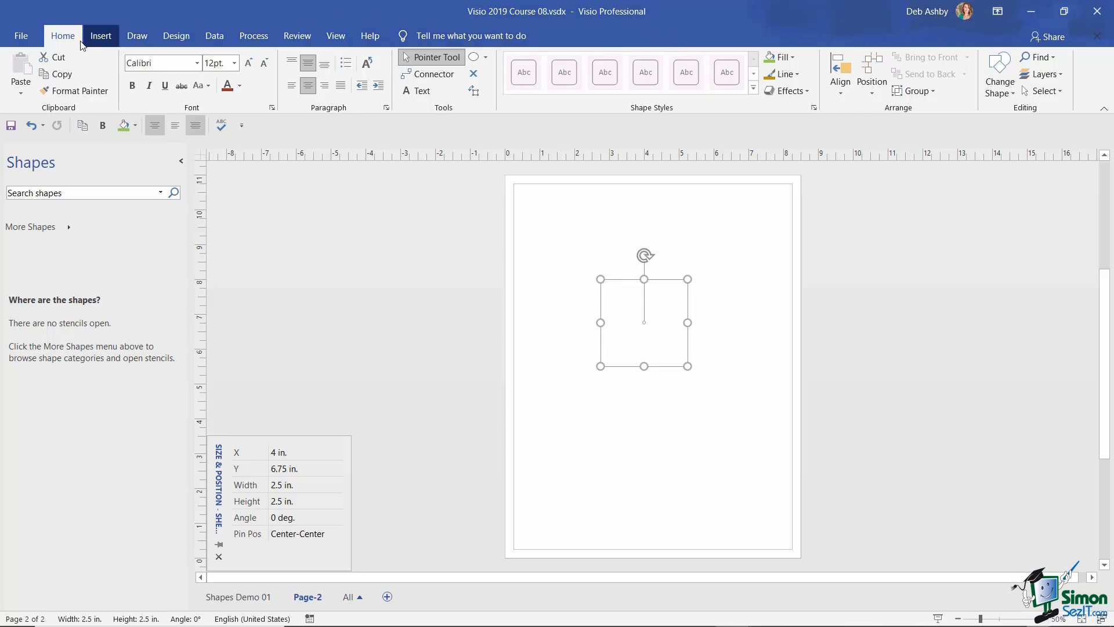
- Enable the Developer tab under Main Tabs in Options > Customize Ribbon
{"action": "left_click", "coordinate": [21, 38]}
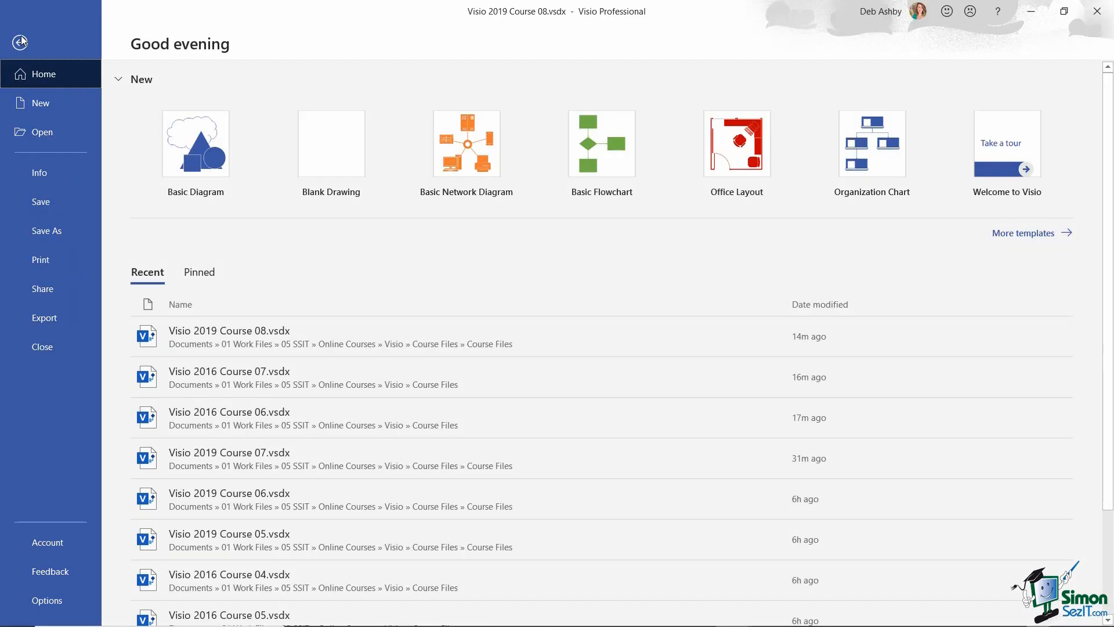
{"action": "left_click", "coordinate": [52, 601]}
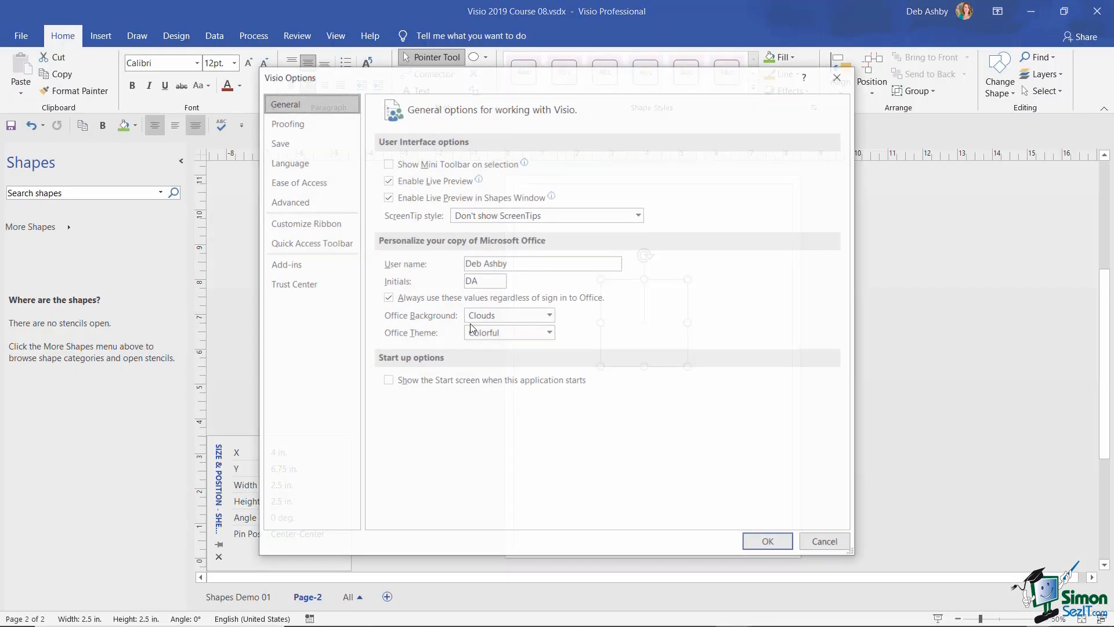
{"action": "left_click", "coordinate": [312, 226]}
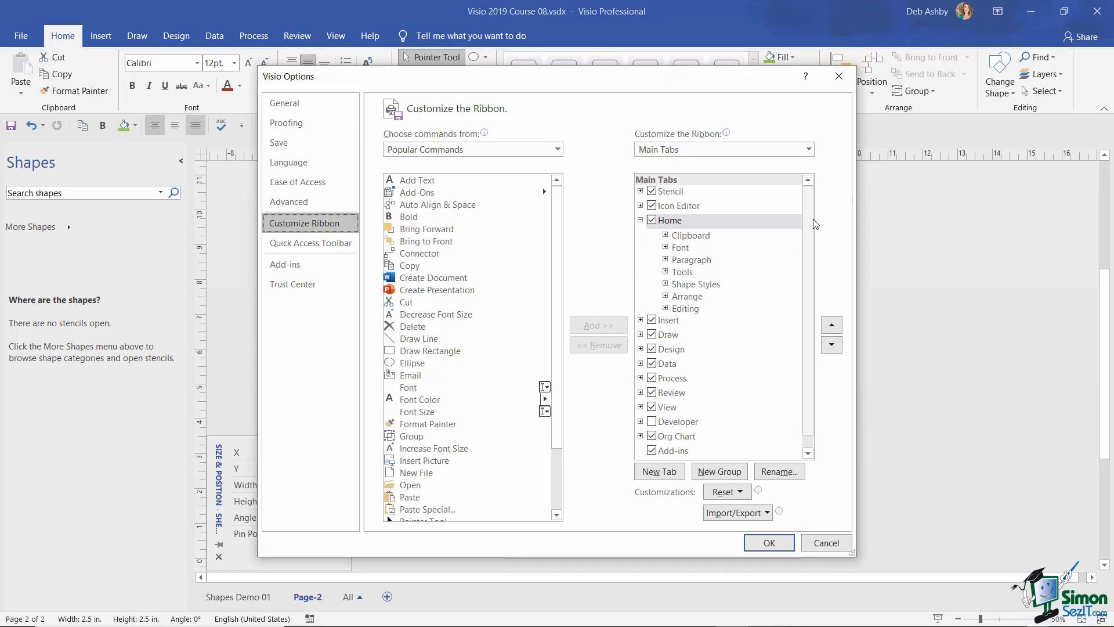
{"action": "left_click", "coordinate": [640, 221]}
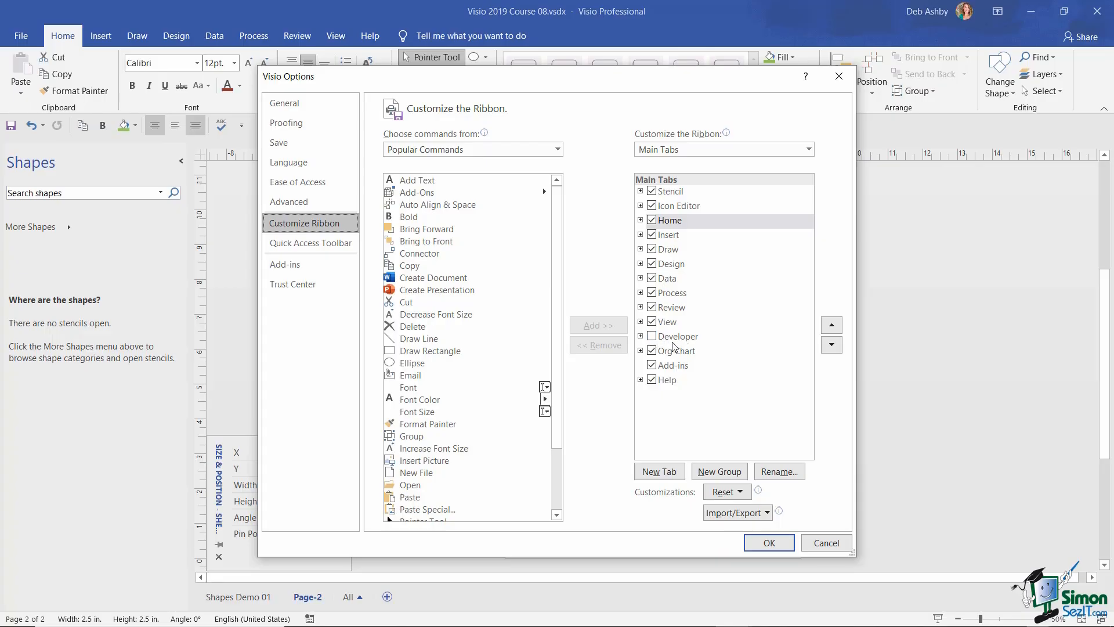
{"action": "left_click", "coordinate": [652, 337]}
{"action": "left_click", "coordinate": [769, 543]}
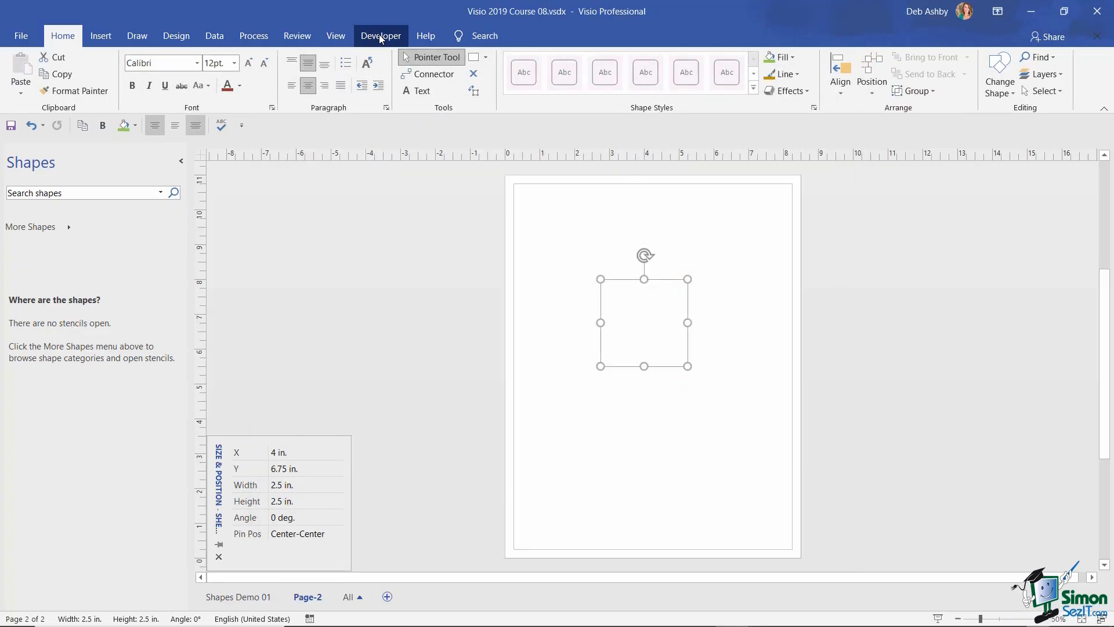
- Lock the square's width, height, X position and rotation via Developer > Protection
{"action": "left_click", "coordinate": [380, 37]}
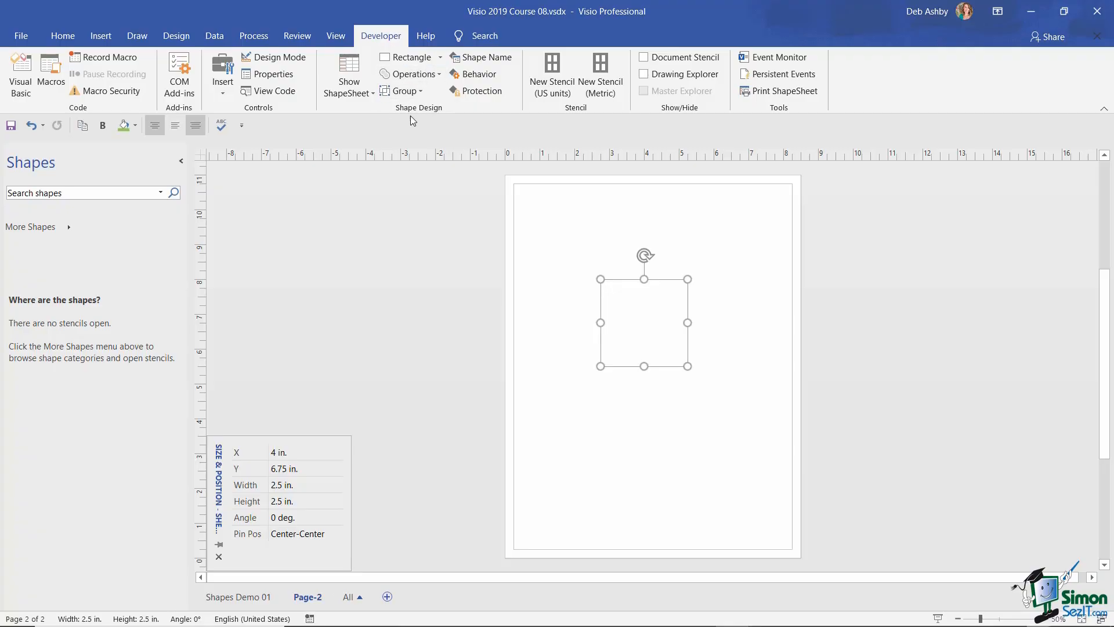
{"action": "left_click", "coordinate": [482, 91]}
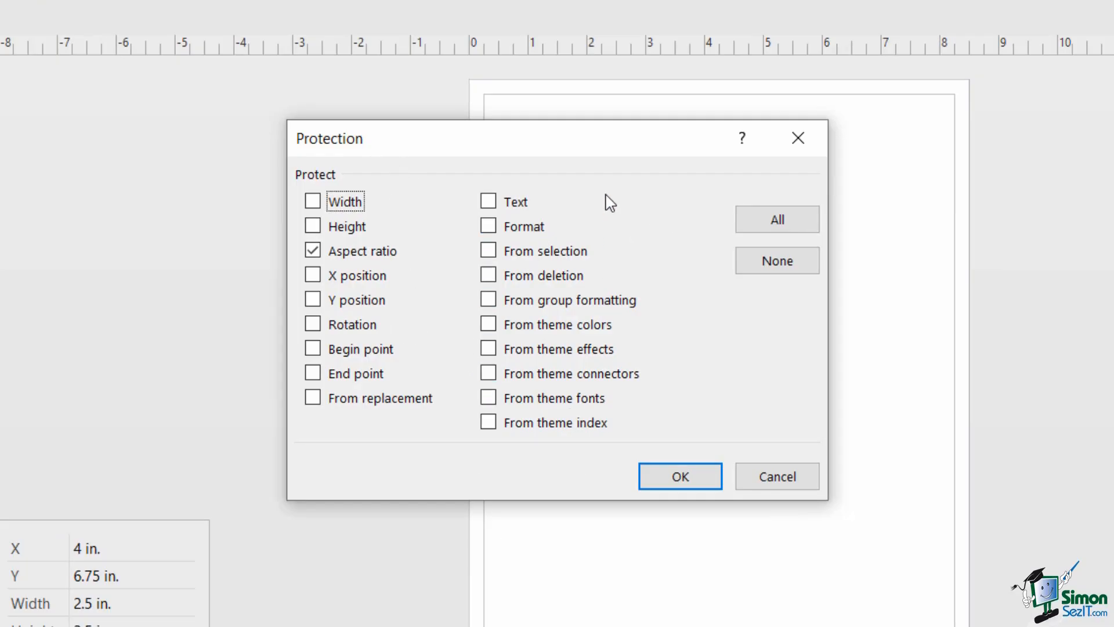
{"action": "left_click_drag", "start_coordinate": [569, 145], "coordinate": [611, 113]}
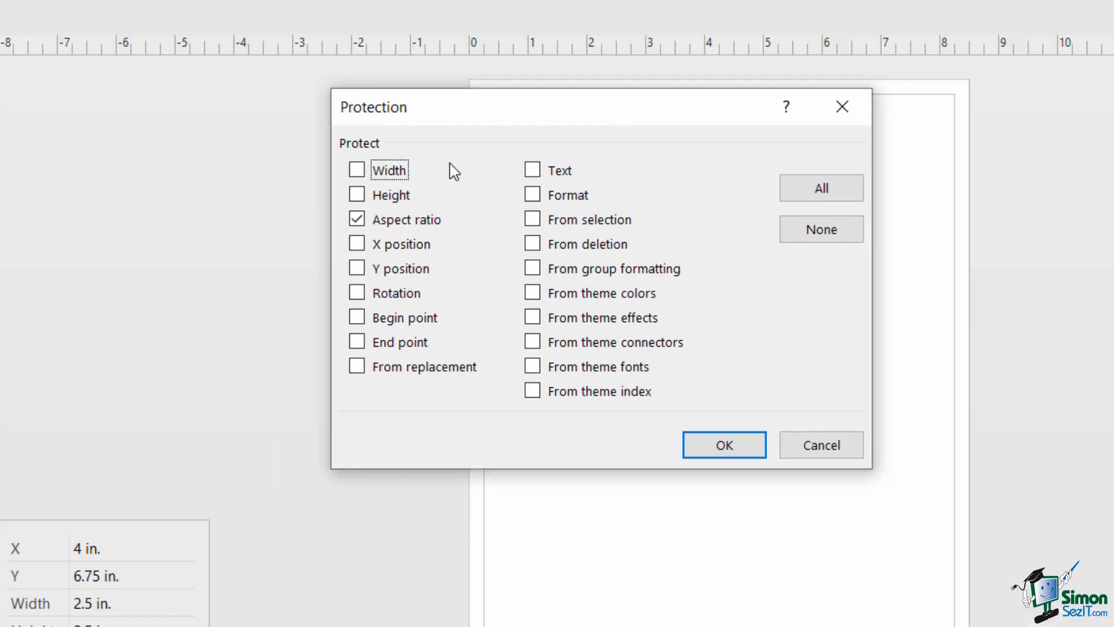
{"action": "left_click", "coordinate": [357, 170]}
{"action": "left_click", "coordinate": [357, 195]}
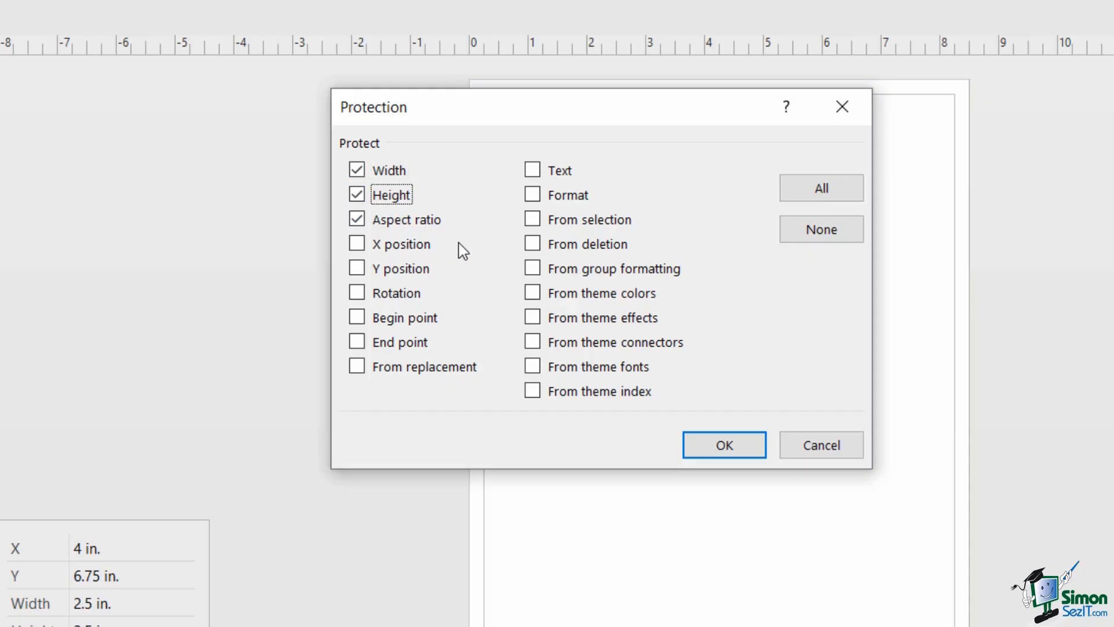
{"action": "left_click", "coordinate": [357, 244]}
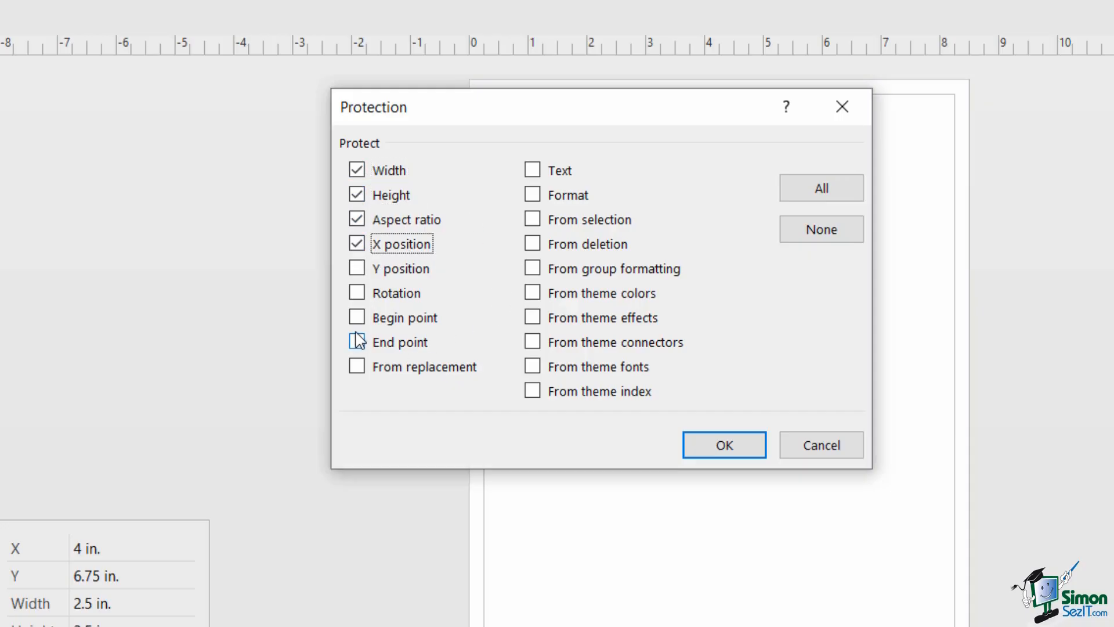
{"action": "left_click", "coordinate": [357, 292]}
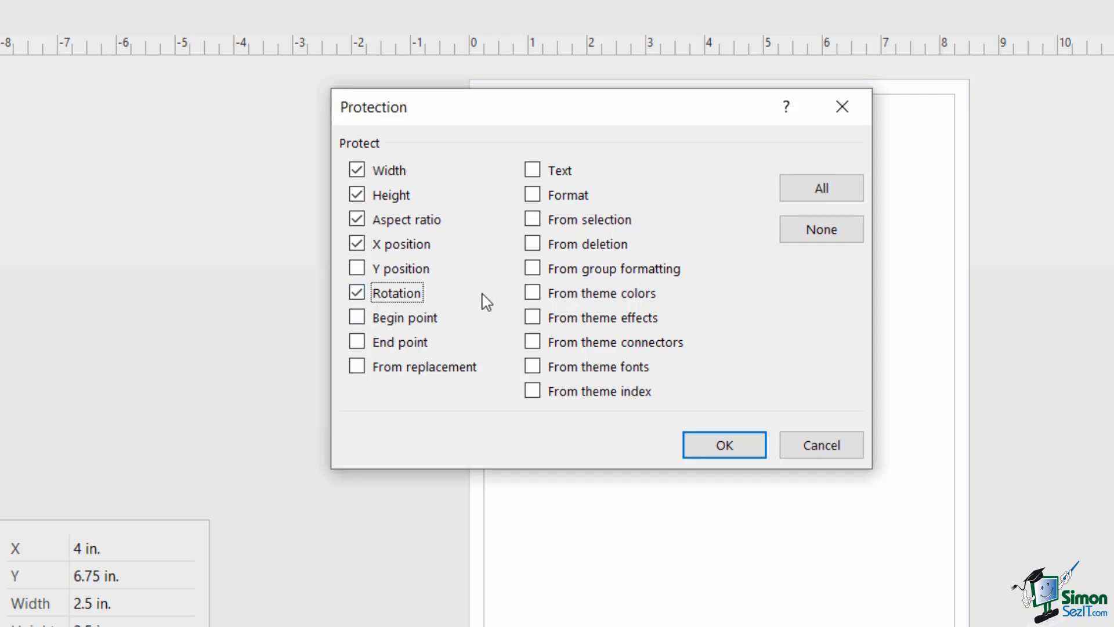
{"action": "left_click", "coordinate": [728, 444]}
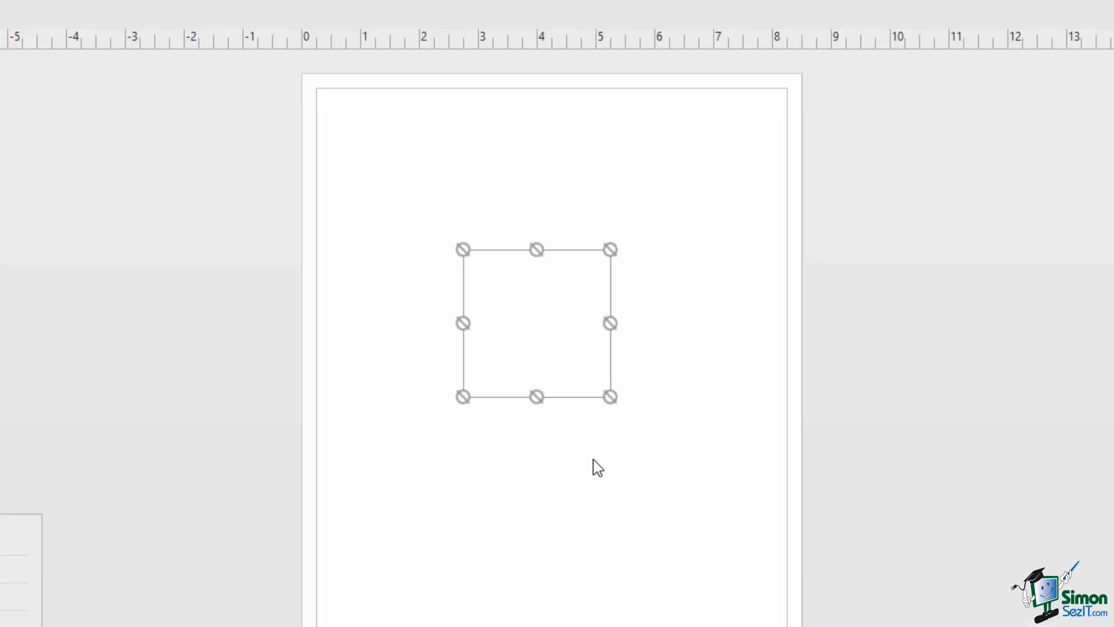
- Drag the square into place at the lower left of Page-2
{"action": "mouse_move", "coordinate": [612, 251]}
{"action": "left_mouse_down"}
{"action": "mouse_move", "coordinate": [636, 237]}
{"action": "mouse_move", "coordinate": [614, 277]}
{"action": "mouse_move", "coordinate": [612, 250]}
{"action": "left_mouse_up"}
{"action": "left_click_drag", "start_coordinate": [538, 309], "coordinate": [533, 333]}
{"action": "left_click_drag", "start_coordinate": [537, 339], "coordinate": [553, 248]}
{"action": "left_click_drag", "start_coordinate": [546, 353], "coordinate": [545, 323]}
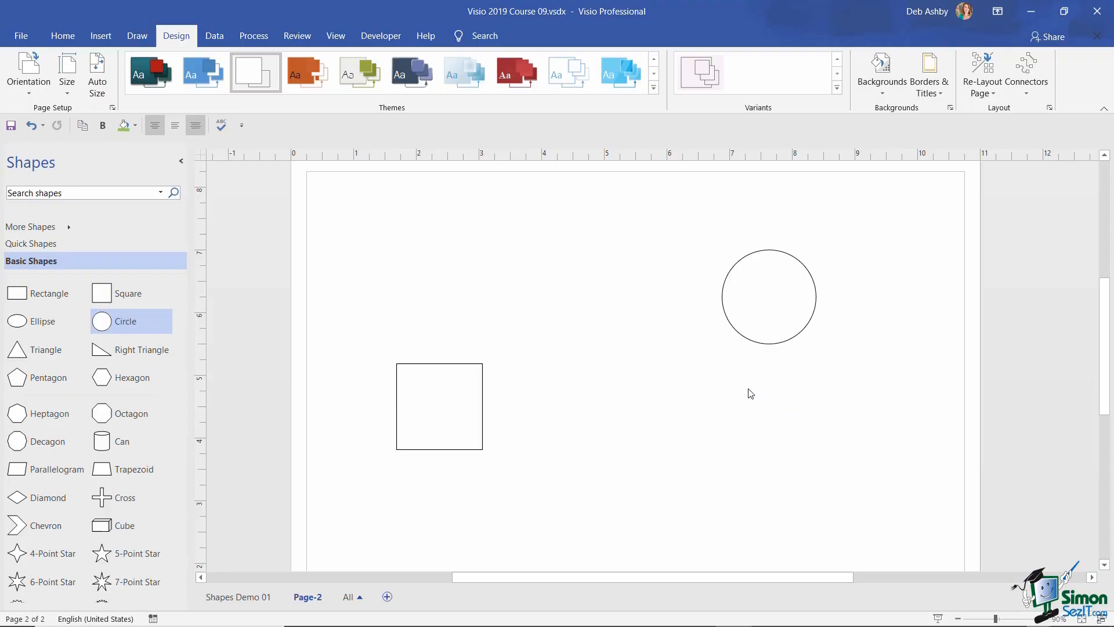
- Draw a straight Line from the square's right side, glued to the circle's lower-left connection point
{"action": "left_click", "coordinate": [63, 35]}
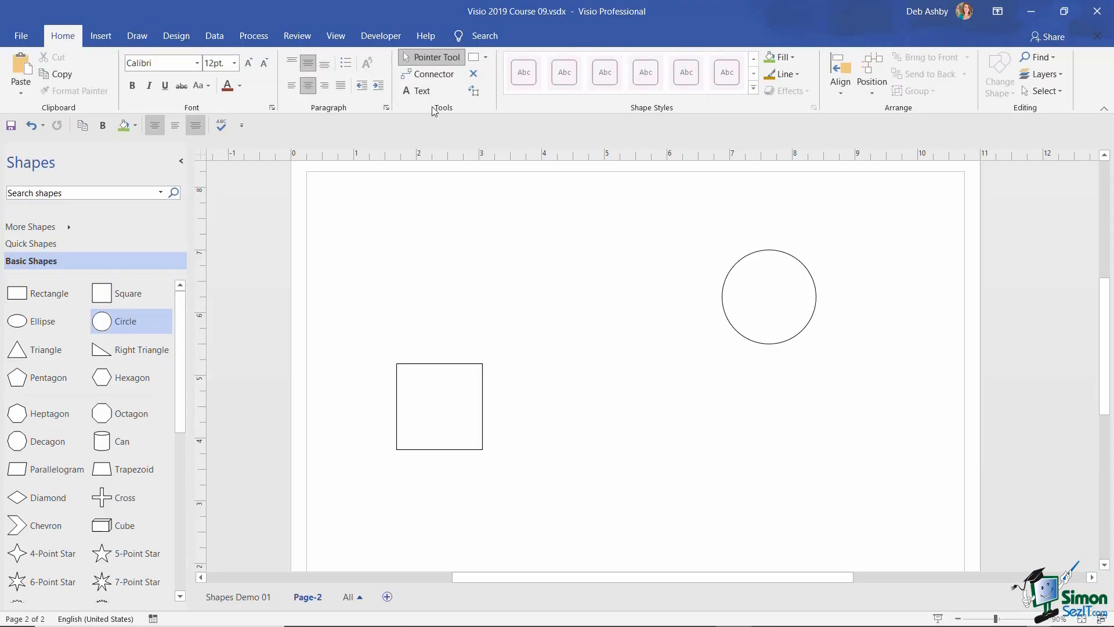
{"action": "left_click", "coordinate": [486, 58]}
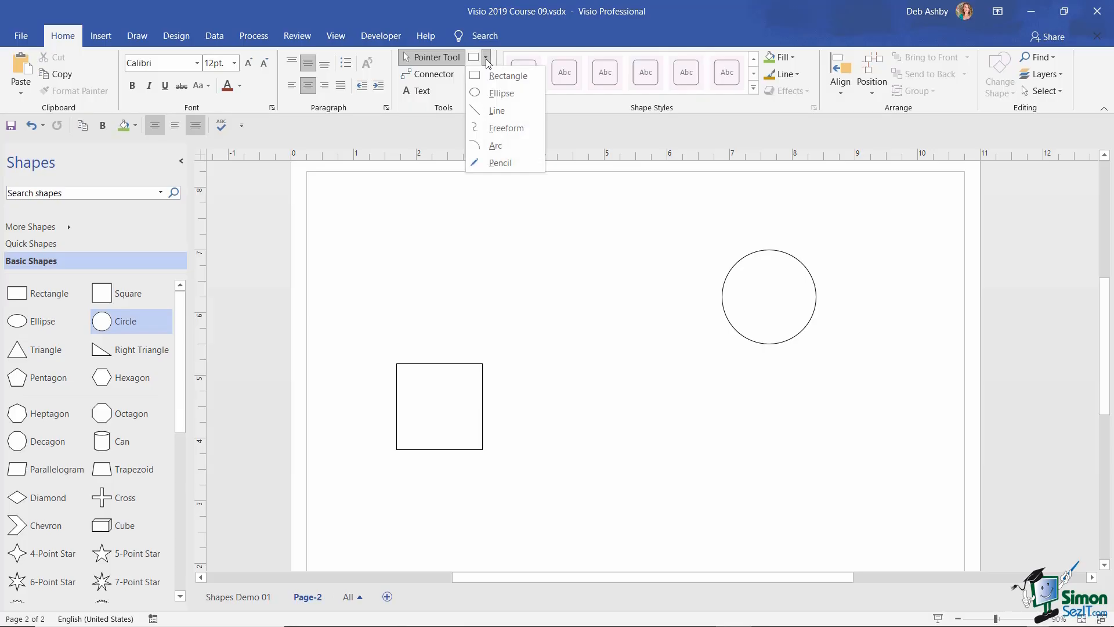
{"action": "left_click", "coordinate": [513, 110]}
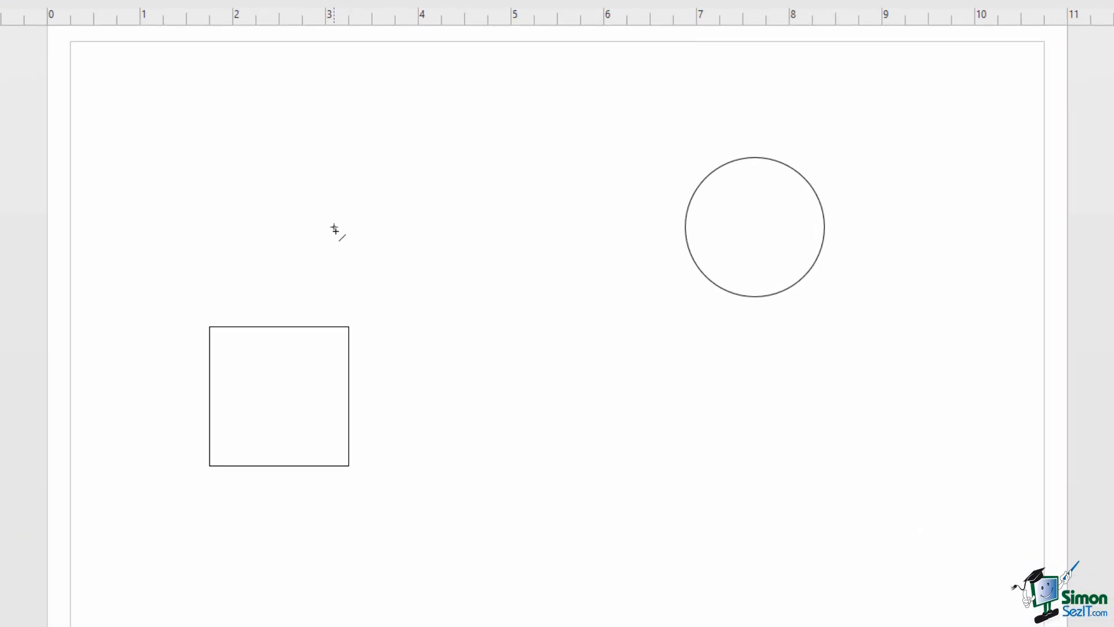
{"action": "mouse_move", "coordinate": [360, 390]}
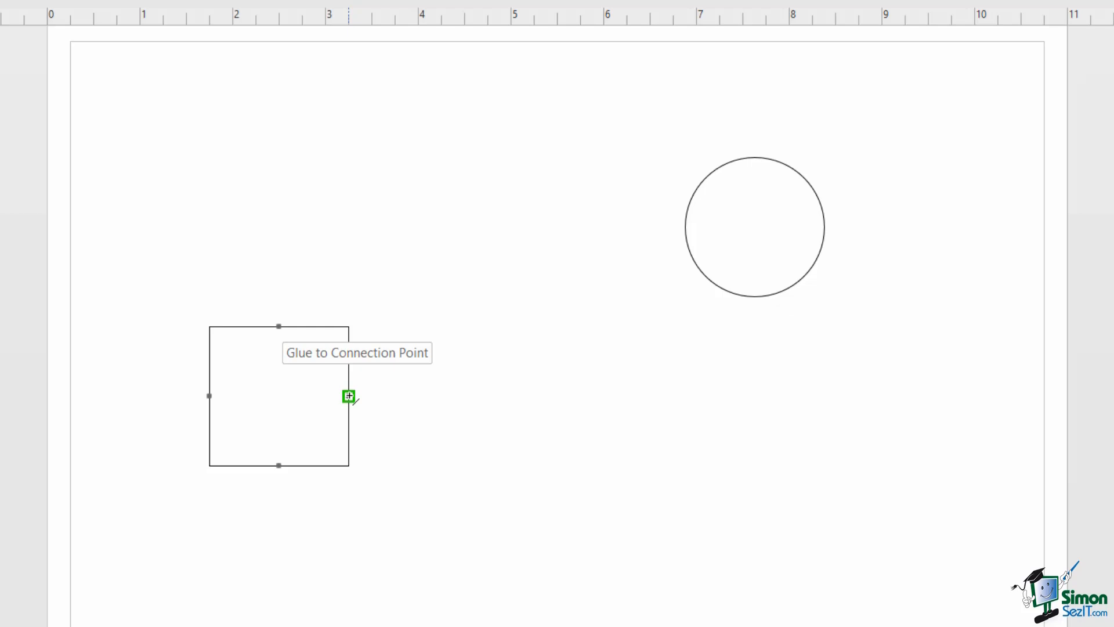
{"action": "left_click_drag", "start_coordinate": [350, 397], "coordinate": [707, 277]}
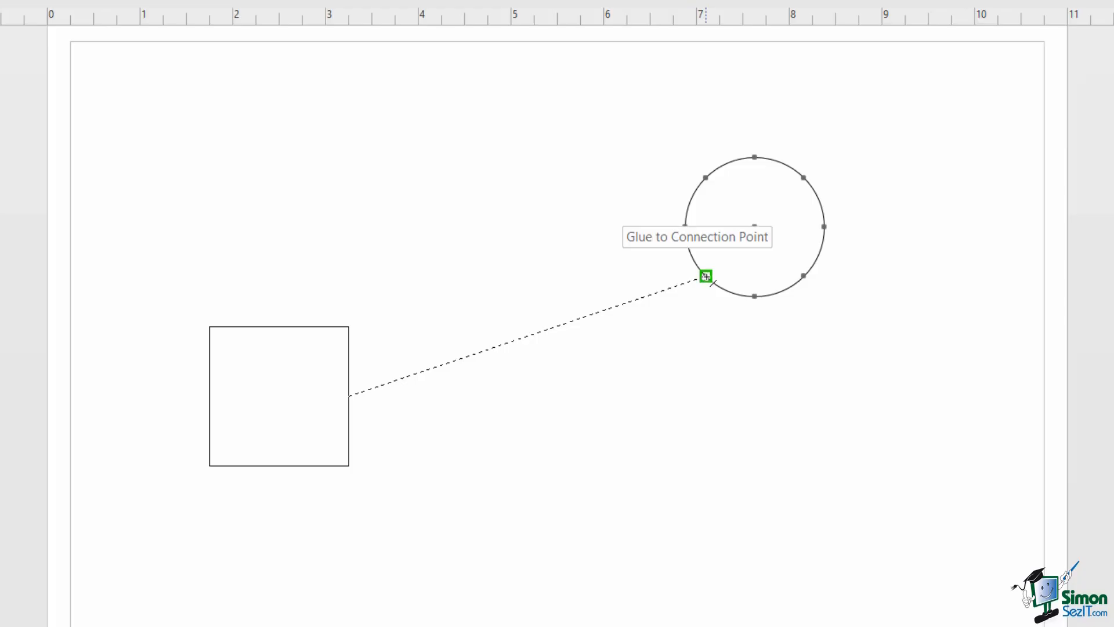
{"action": "left_click_drag", "start_coordinate": [706, 276], "coordinate": [706, 276]}
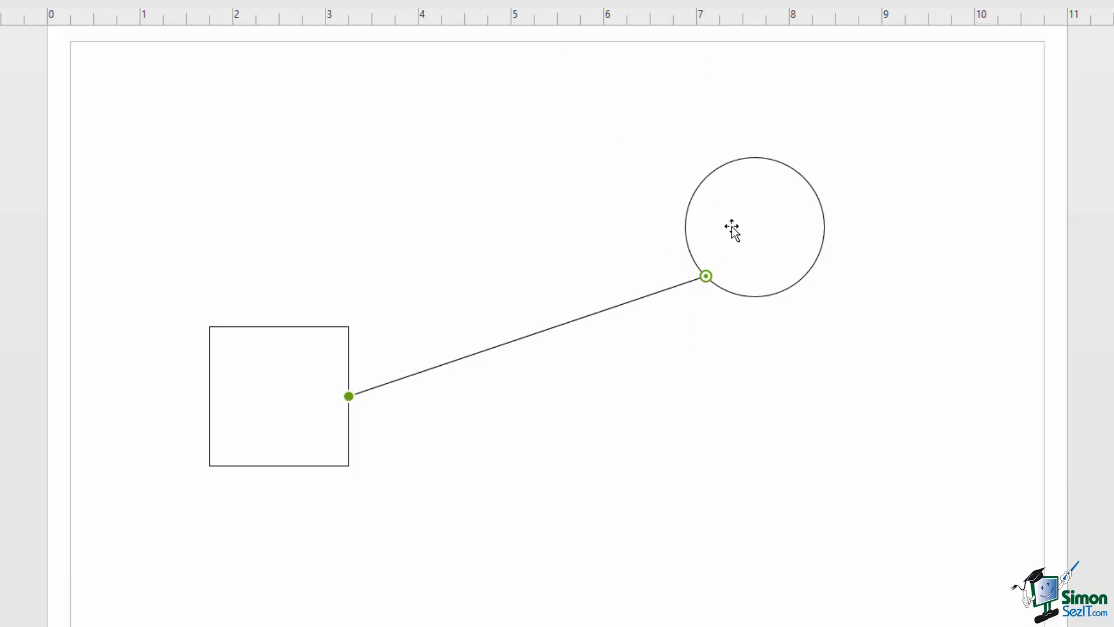
- Nudge the circle right and delete the line joining it to the square
{"action": "left_click_drag", "start_coordinate": [738, 224], "coordinate": [783, 207]}
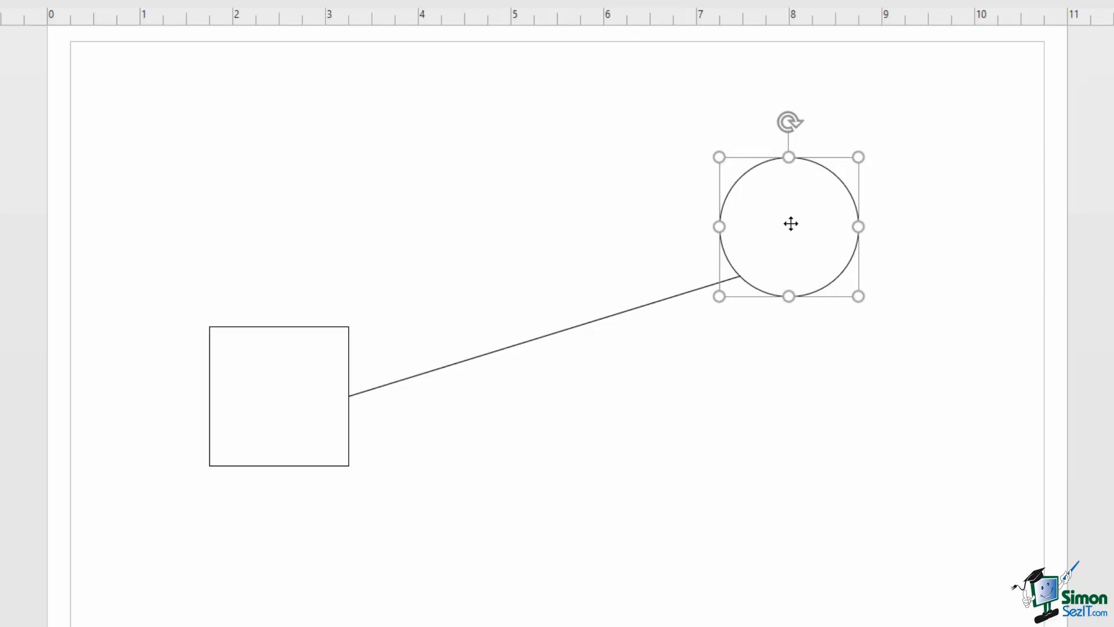
{"action": "left_click", "coordinate": [629, 312]}
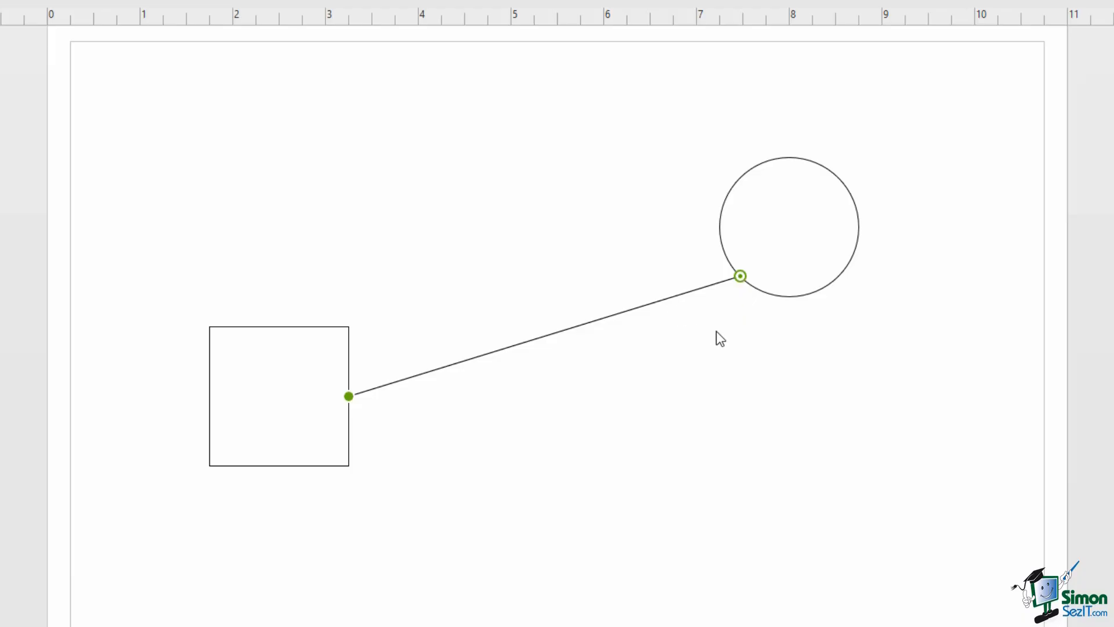
{"action": "key", "text": "Delete"}
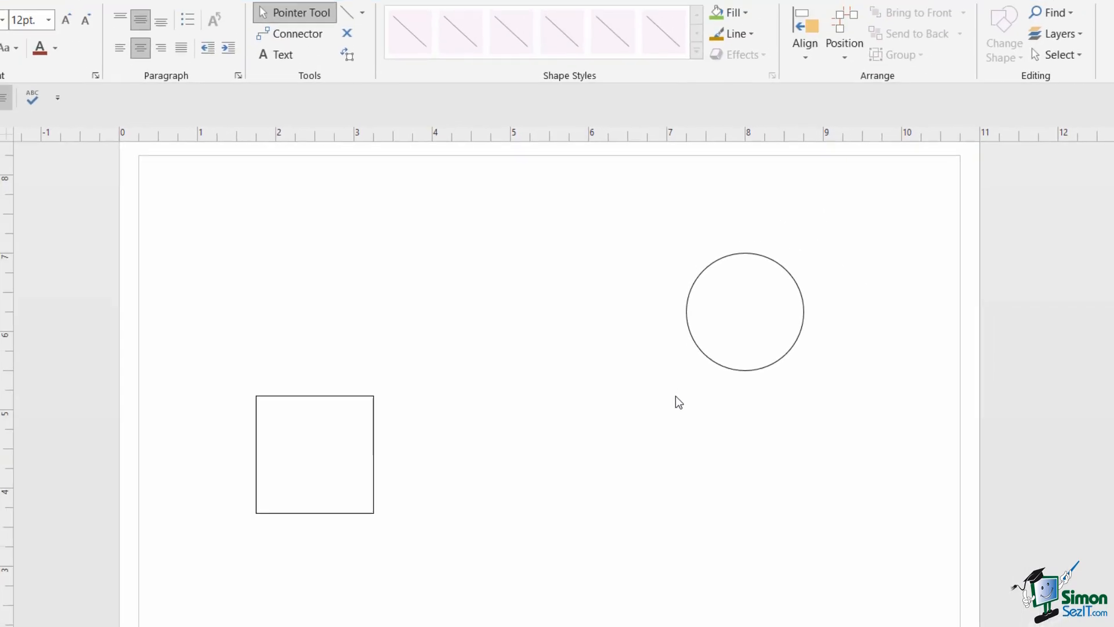
- Draw a new straight line from the square's right side, glued onto the circle
{"action": "left_click", "coordinate": [353, 38]}
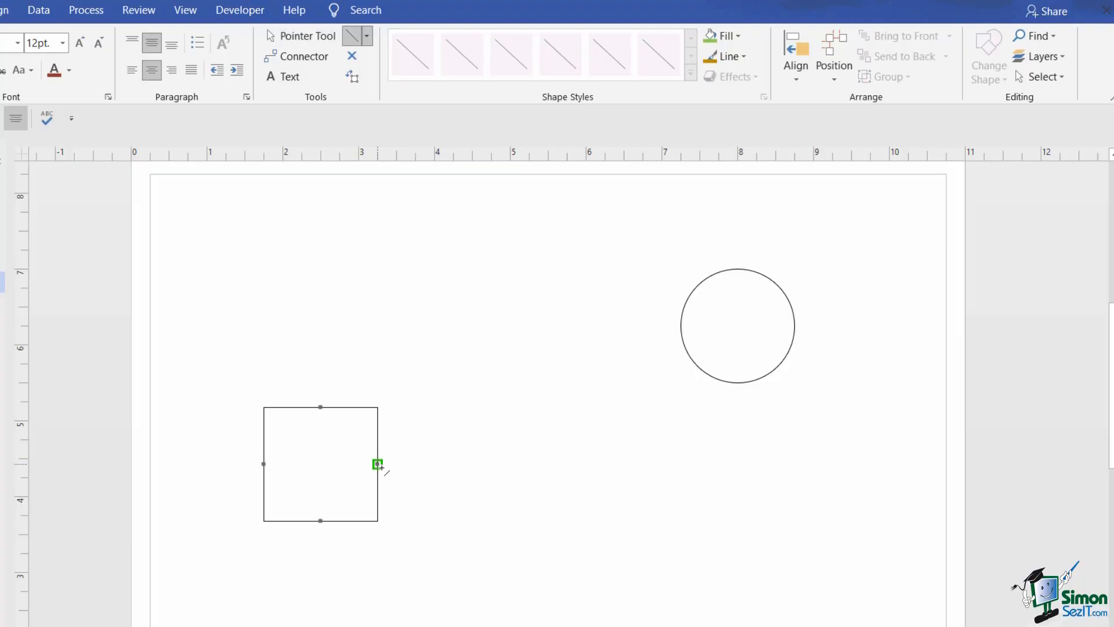
{"action": "left_click_drag", "start_coordinate": [378, 464], "coordinate": [686, 349]}
{"action": "left_click_drag", "start_coordinate": [686, 348], "coordinate": [685, 350]}
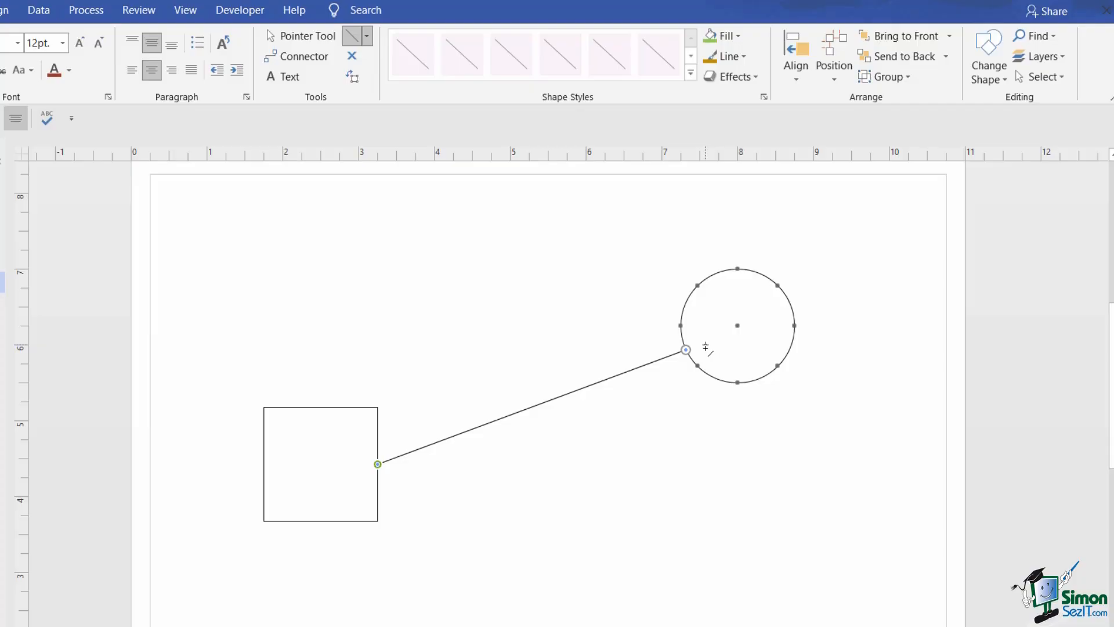
- Reposition the square and circle, re-gluing the circle to the line end level with the square
{"action": "left_click", "coordinate": [306, 36]}
{"action": "left_click_drag", "start_coordinate": [729, 331], "coordinate": [754, 363]}
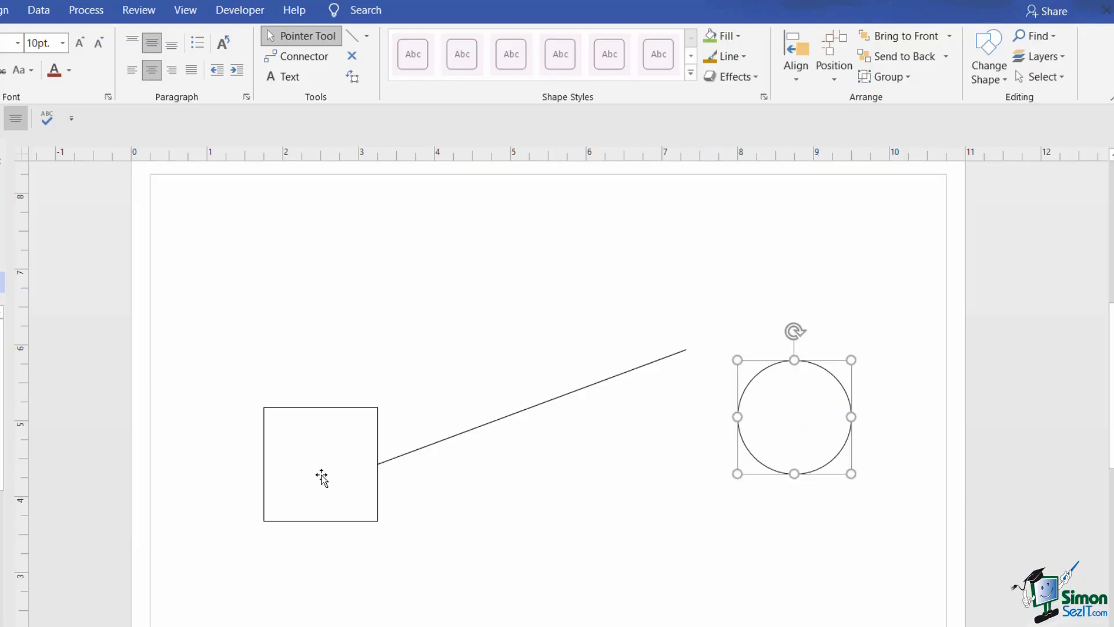
{"action": "left_click_drag", "start_coordinate": [323, 470], "coordinate": [309, 420]}
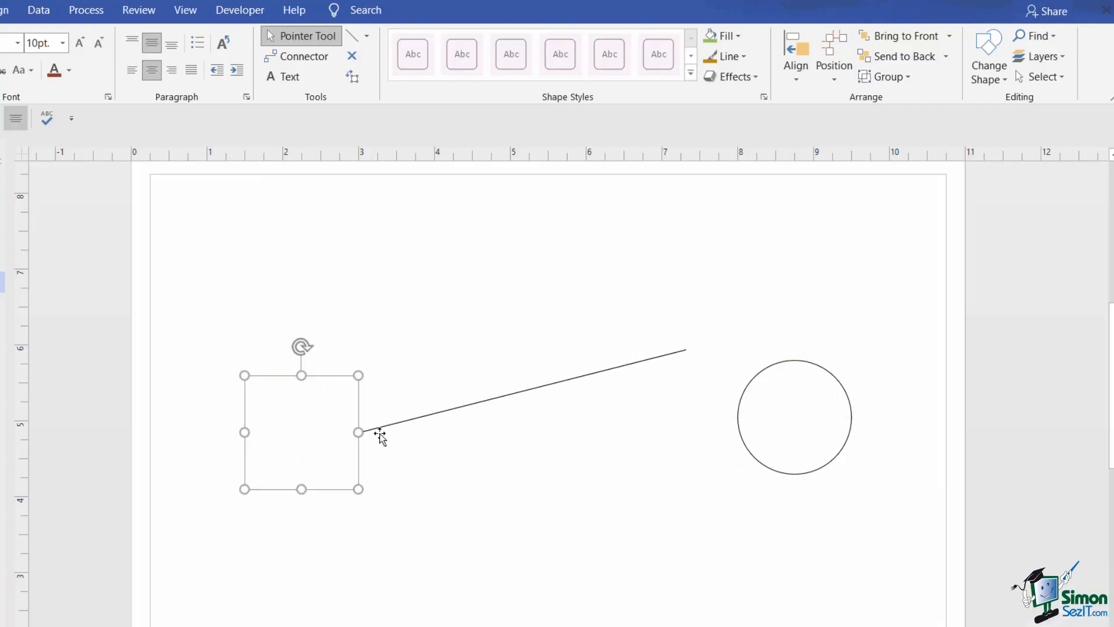
{"action": "left_click", "coordinate": [790, 433]}
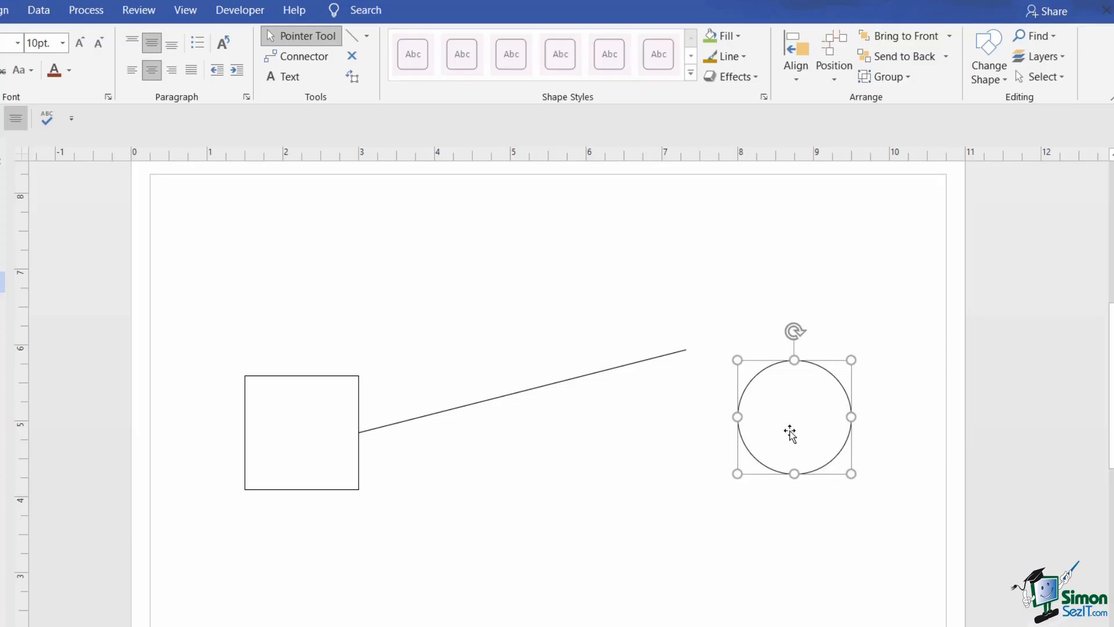
{"action": "left_click_drag", "start_coordinate": [790, 434], "coordinate": [736, 348]}
{"action": "left_click_drag", "start_coordinate": [744, 360], "coordinate": [741, 360]}
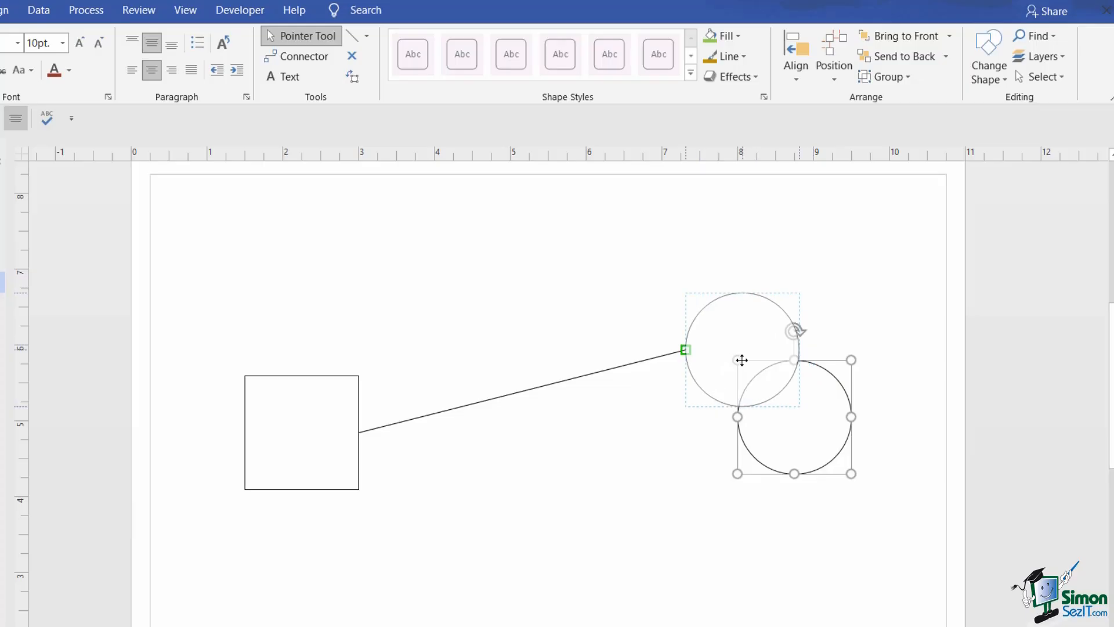
{"action": "left_click_drag", "start_coordinate": [741, 361], "coordinate": [751, 324]}
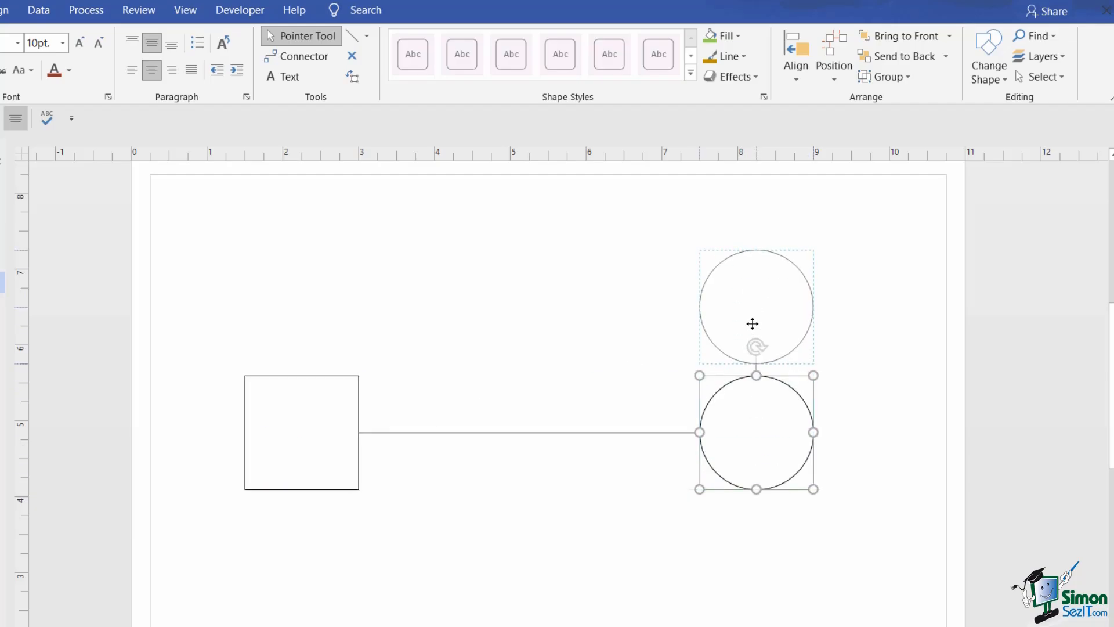
{"action": "left_click", "coordinate": [847, 366]}
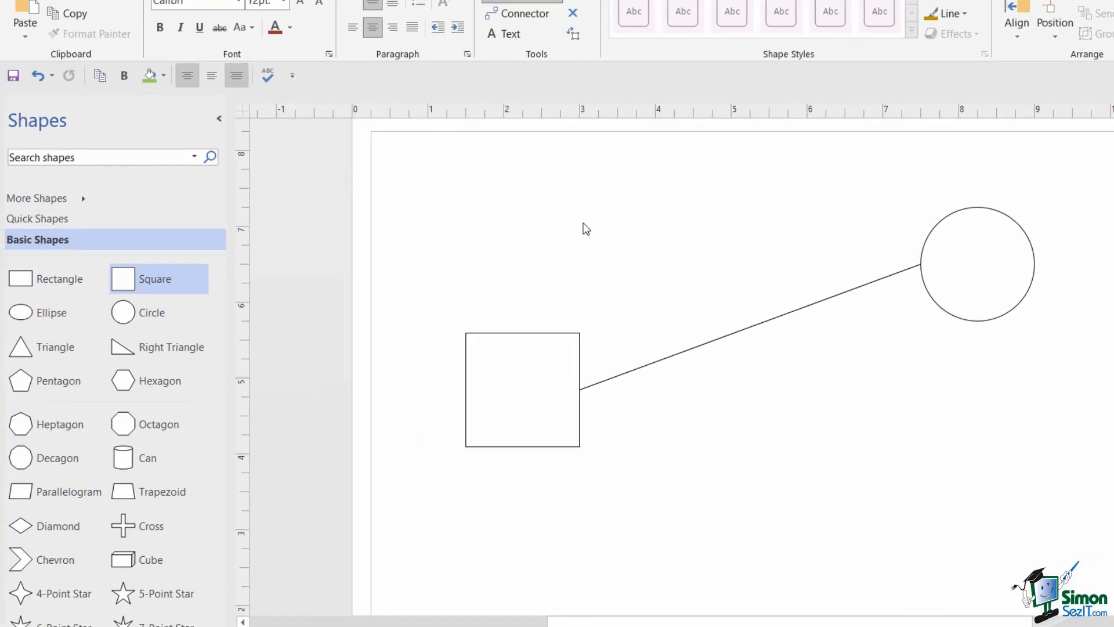
- Add a Triangle between the square and circle and delete the connecting line
{"action": "left_click_drag", "start_coordinate": [27, 352], "coordinate": [642, 246]}
{"action": "left_click", "coordinate": [603, 339]}
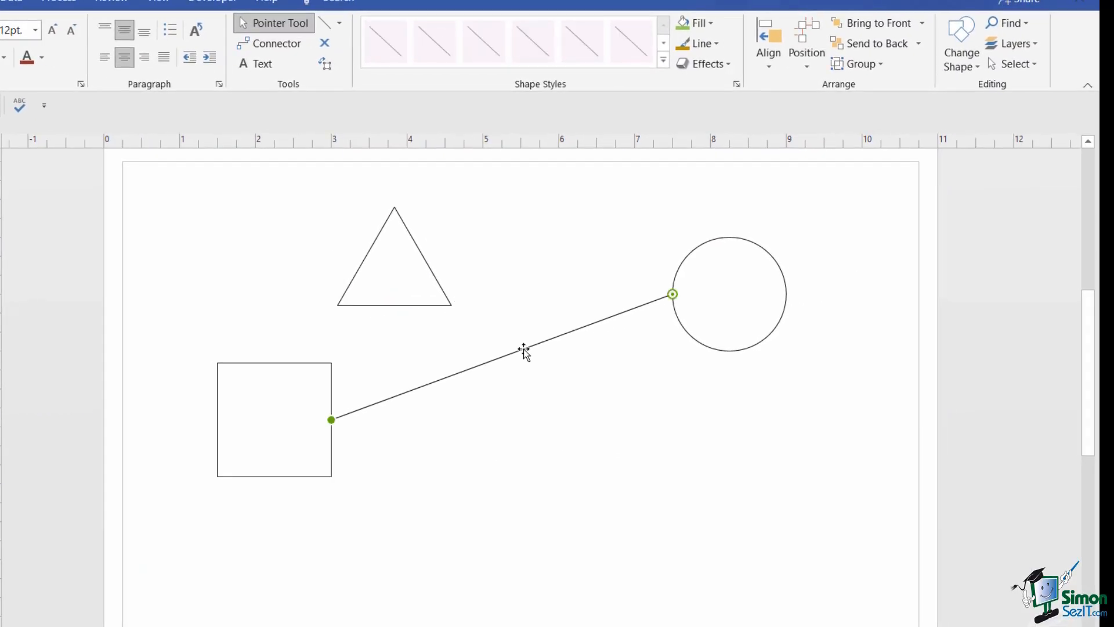
{"action": "key", "text": "Delete"}
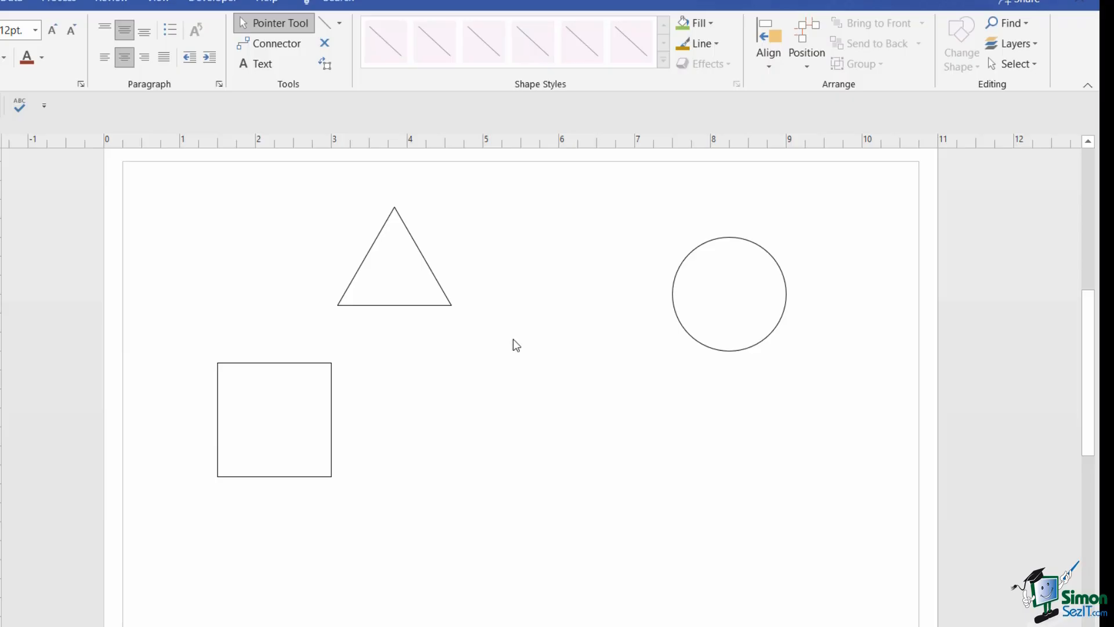
{"action": "left_click_drag", "start_coordinate": [404, 269], "coordinate": [513, 356]}
{"action": "left_click", "coordinate": [620, 433]}
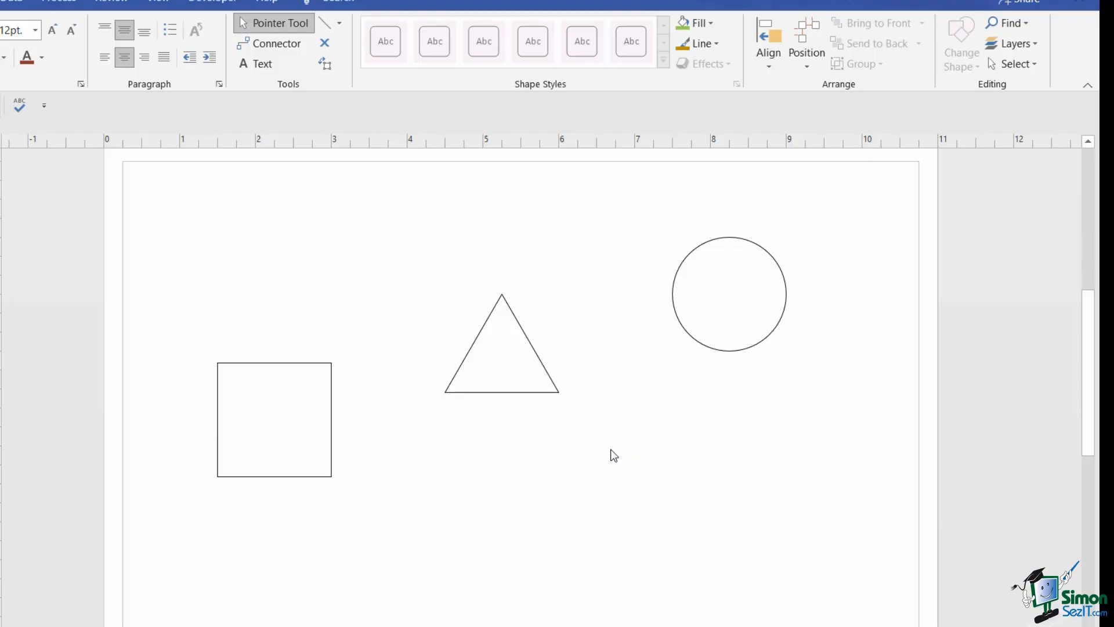
- Draw a freehand curve from the square to the circle
{"action": "left_click", "coordinate": [340, 24]}
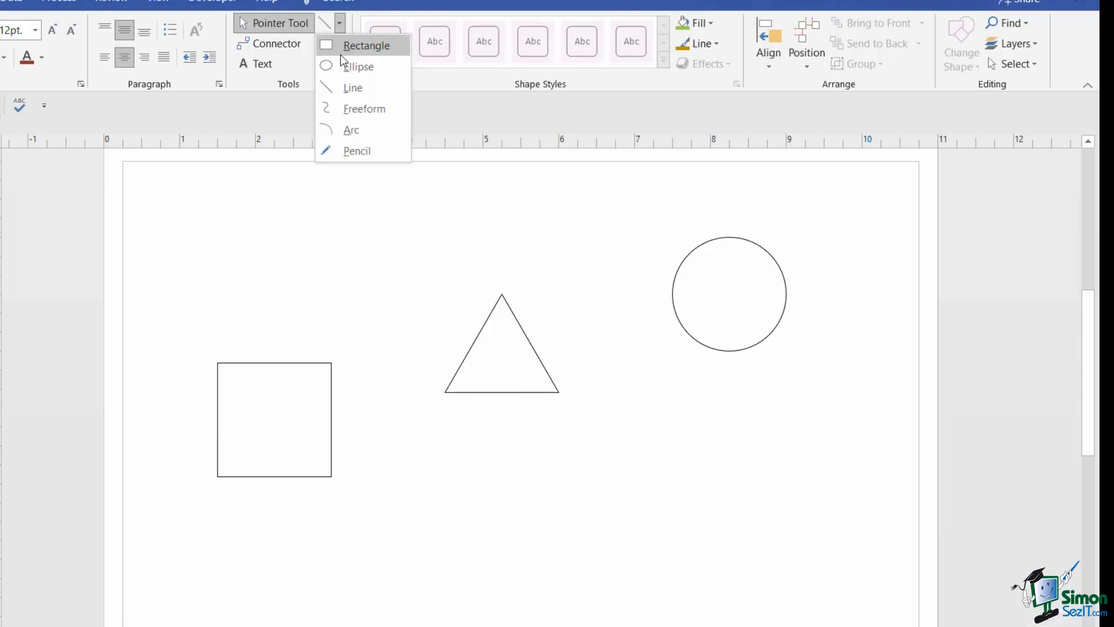
{"action": "left_click", "coordinate": [365, 110]}
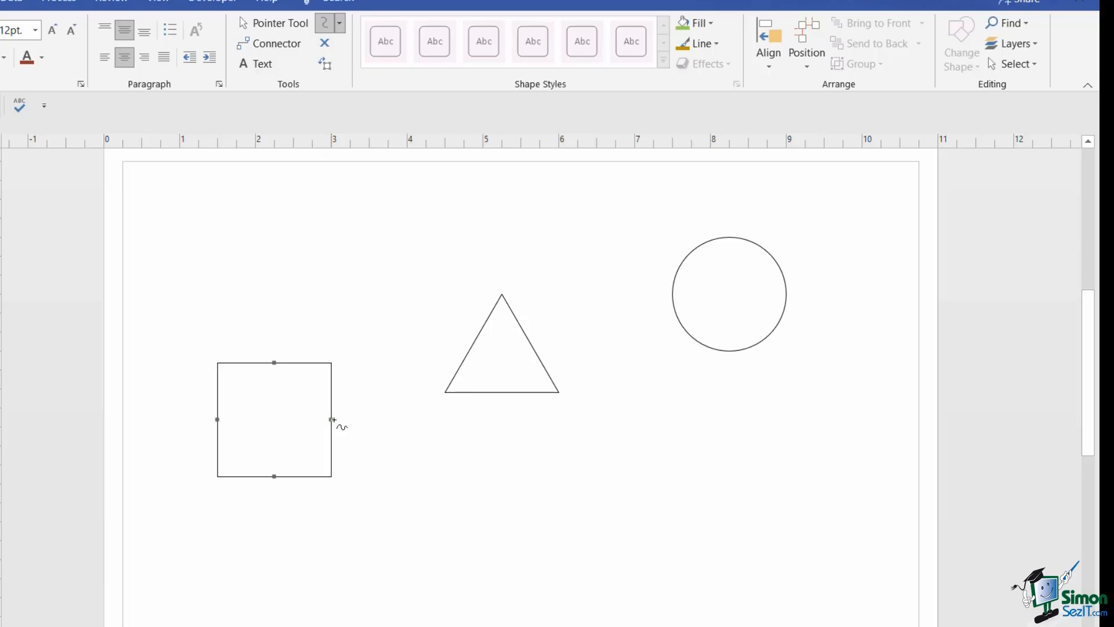
{"action": "mouse_move", "coordinate": [331, 419]}
{"action": "left_mouse_down"}
{"action": "mouse_move", "coordinate": [368, 381]}
{"action": "mouse_move", "coordinate": [423, 257]}
{"action": "mouse_move", "coordinate": [490, 236]}
{"action": "mouse_move", "coordinate": [565, 244]}
{"action": "mouse_move", "coordinate": [673, 294]}
{"action": "left_mouse_up"}
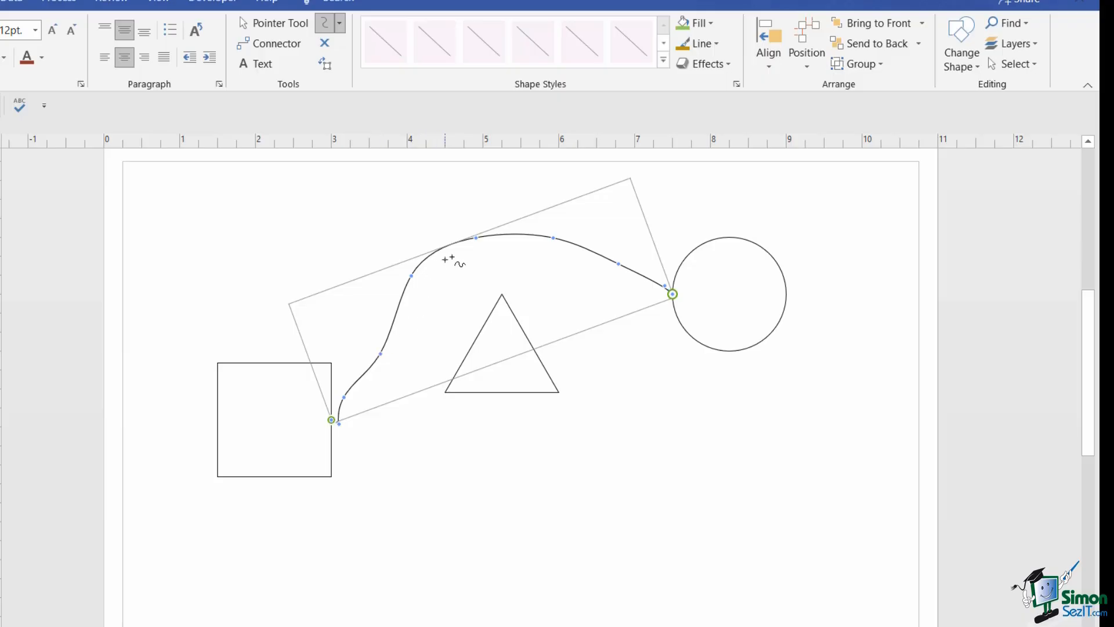
{"action": "left_click", "coordinate": [275, 23]}
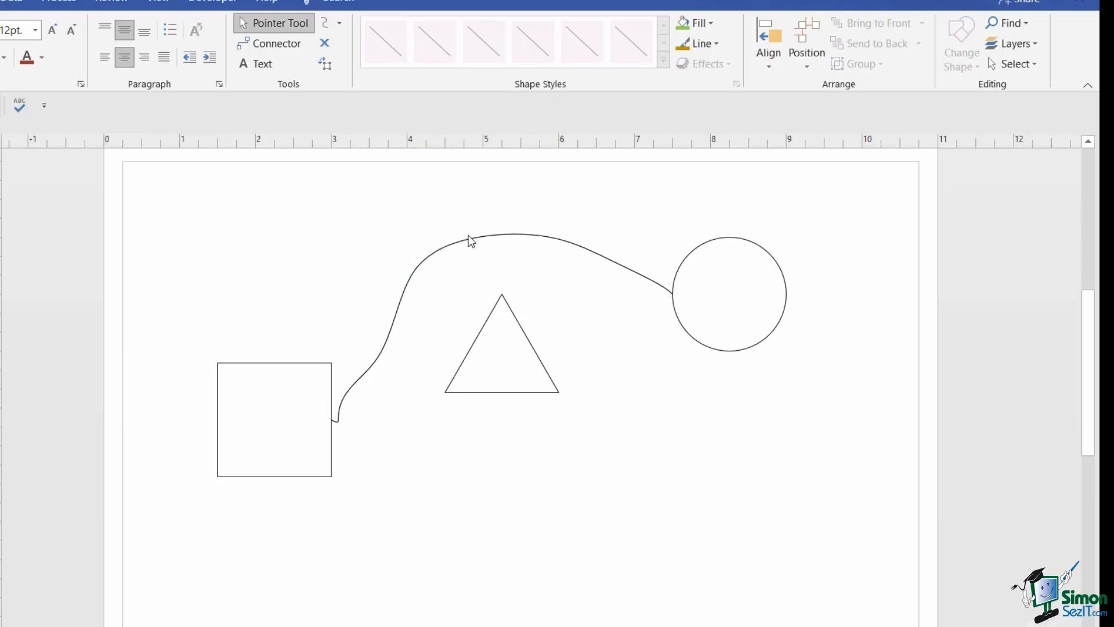
- Move the circle down-right and reshape the curve so it arches above the triangle
{"action": "left_click", "coordinate": [470, 247]}
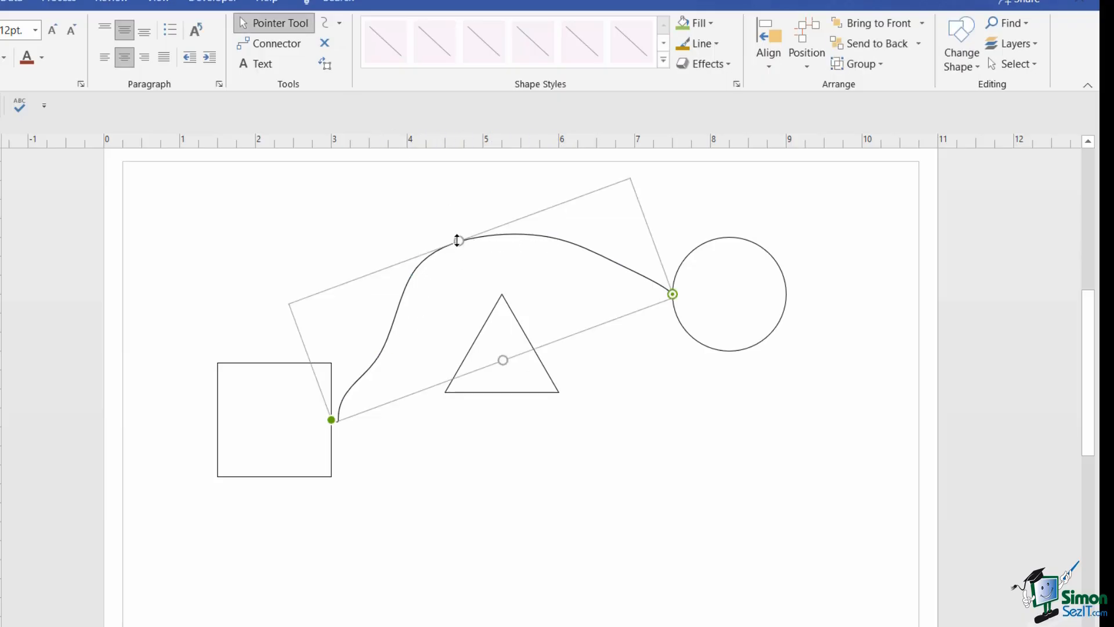
{"action": "mouse_move", "coordinate": [455, 239]}
{"action": "left_mouse_down"}
{"action": "mouse_move", "coordinate": [468, 288]}
{"action": "mouse_move", "coordinate": [462, 257]}
{"action": "left_mouse_up"}
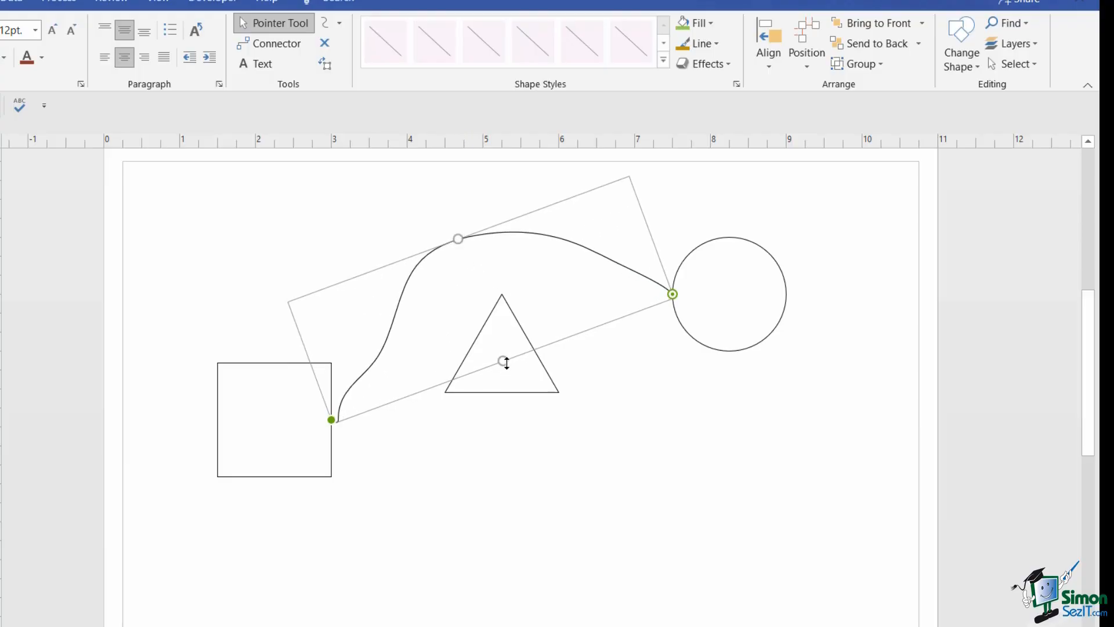
{"action": "left_click", "coordinate": [712, 294]}
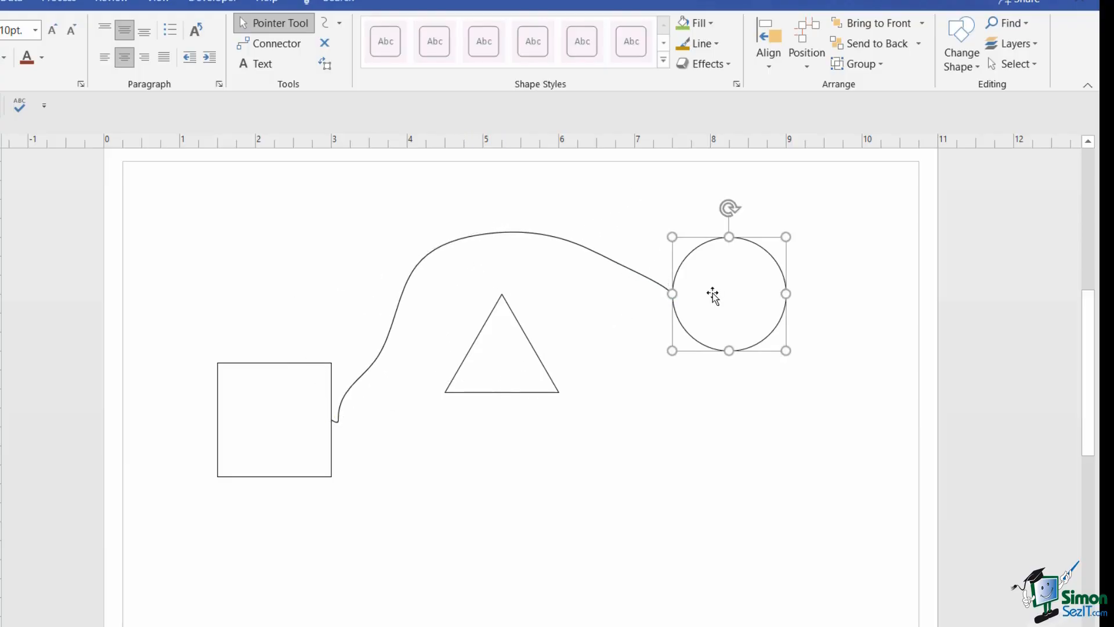
{"action": "left_click_drag", "start_coordinate": [714, 293], "coordinate": [753, 460]}
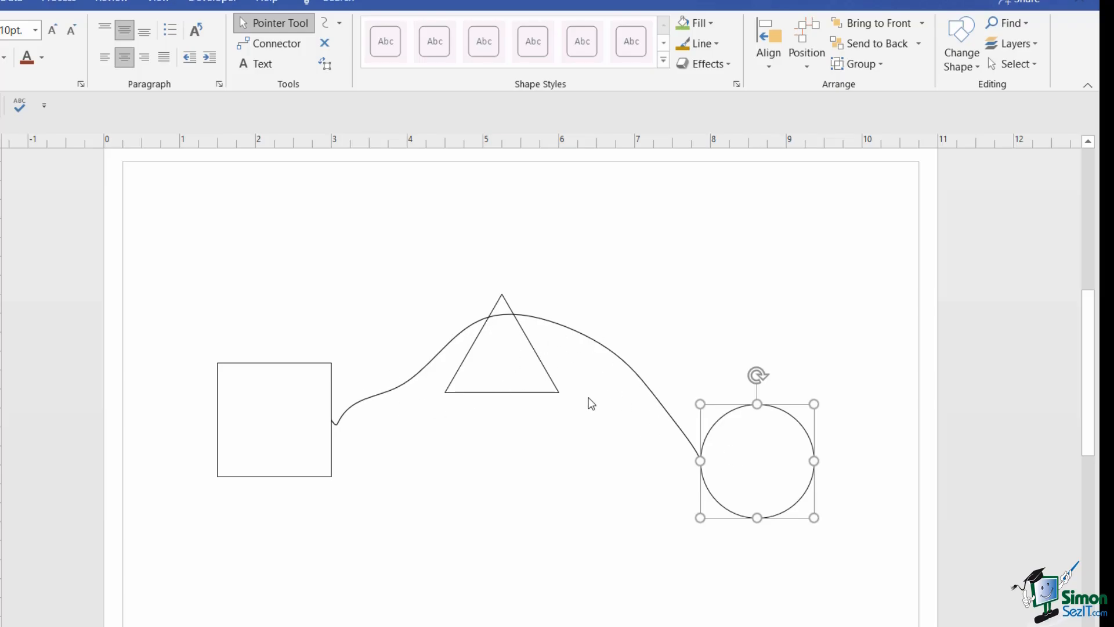
{"action": "left_click", "coordinate": [563, 327]}
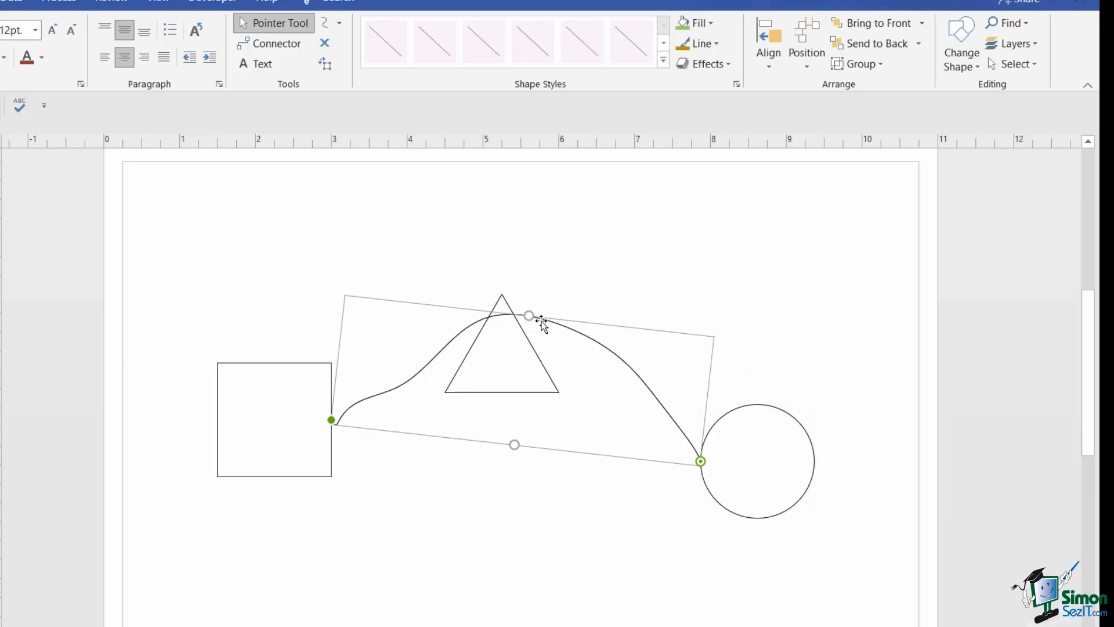
{"action": "left_click_drag", "start_coordinate": [529, 315], "coordinate": [537, 251]}
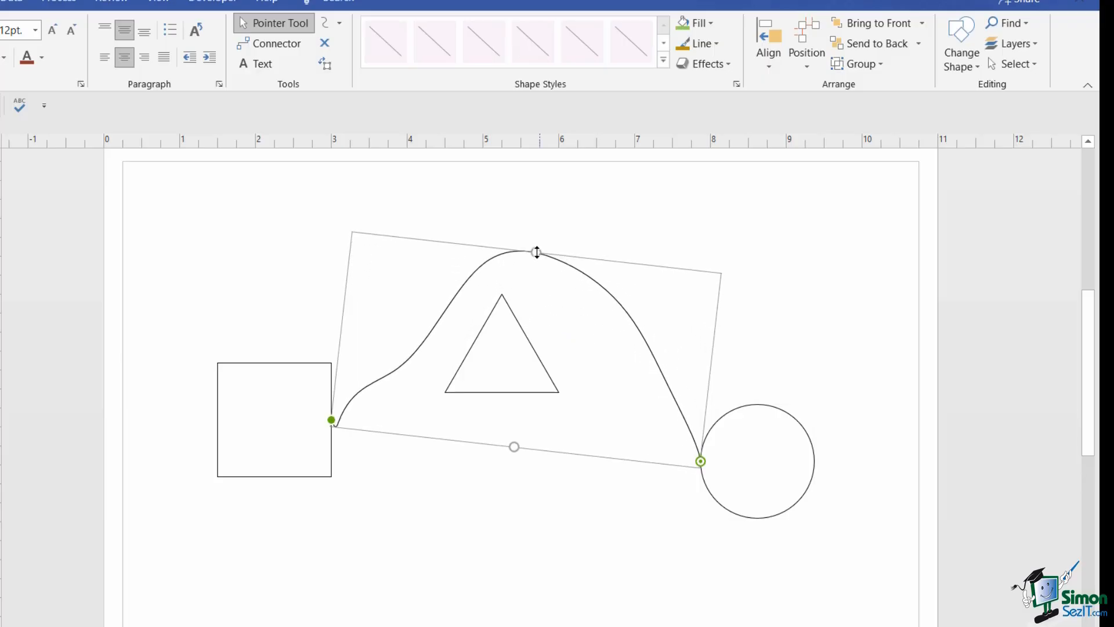
{"action": "left_click", "coordinate": [776, 260]}
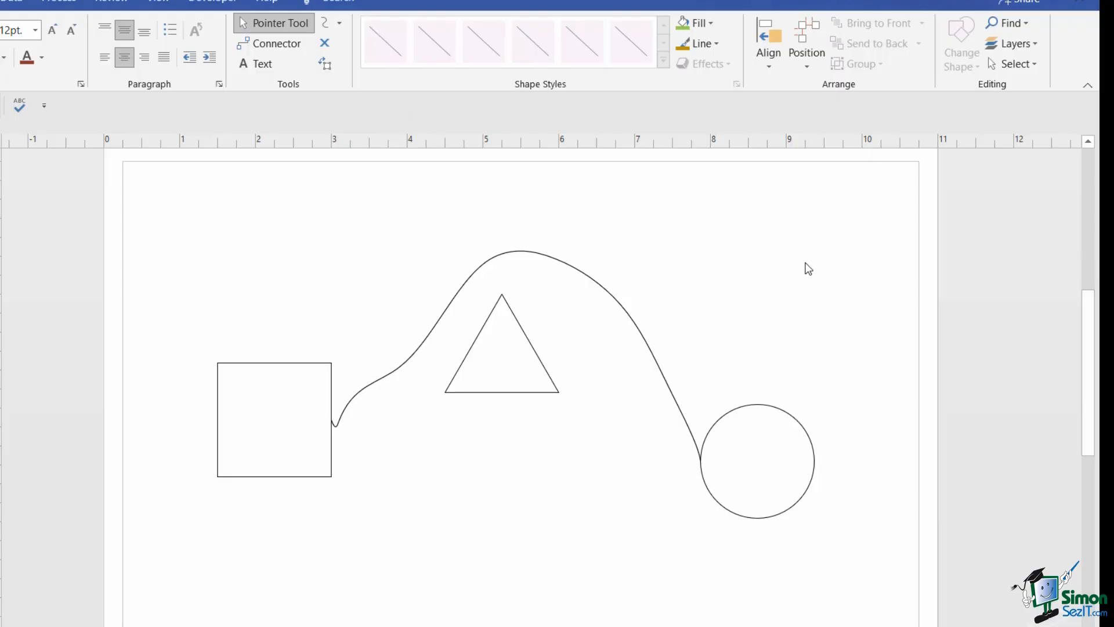
{"action": "left_click", "coordinate": [617, 303]}
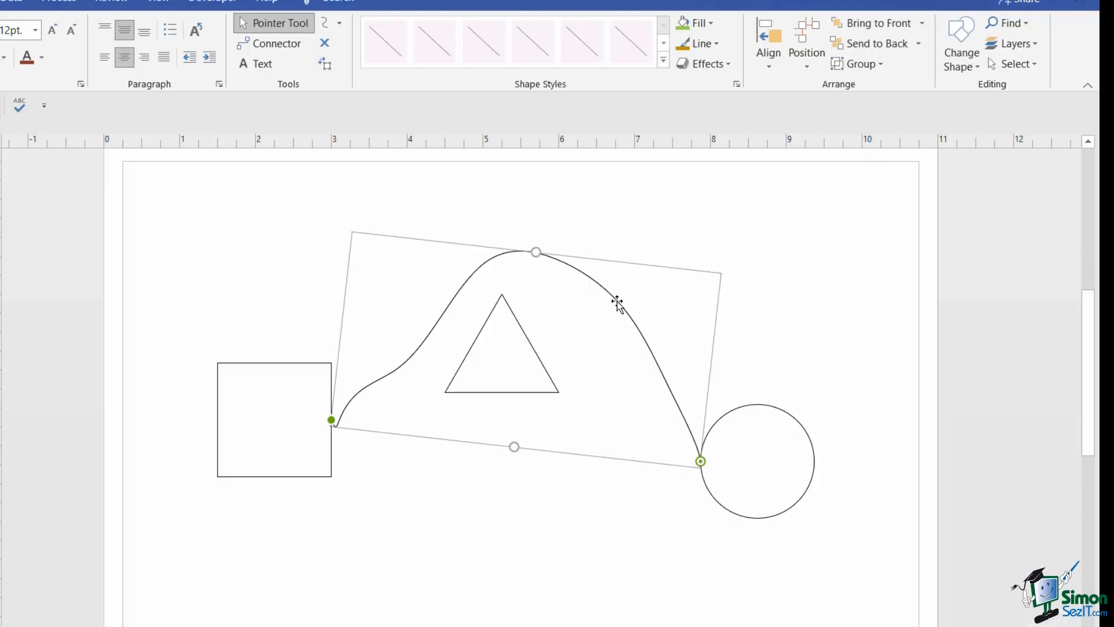
- Delete the curved connector and align the square and circle with the triangle
{"action": "key", "text": "Delete"}
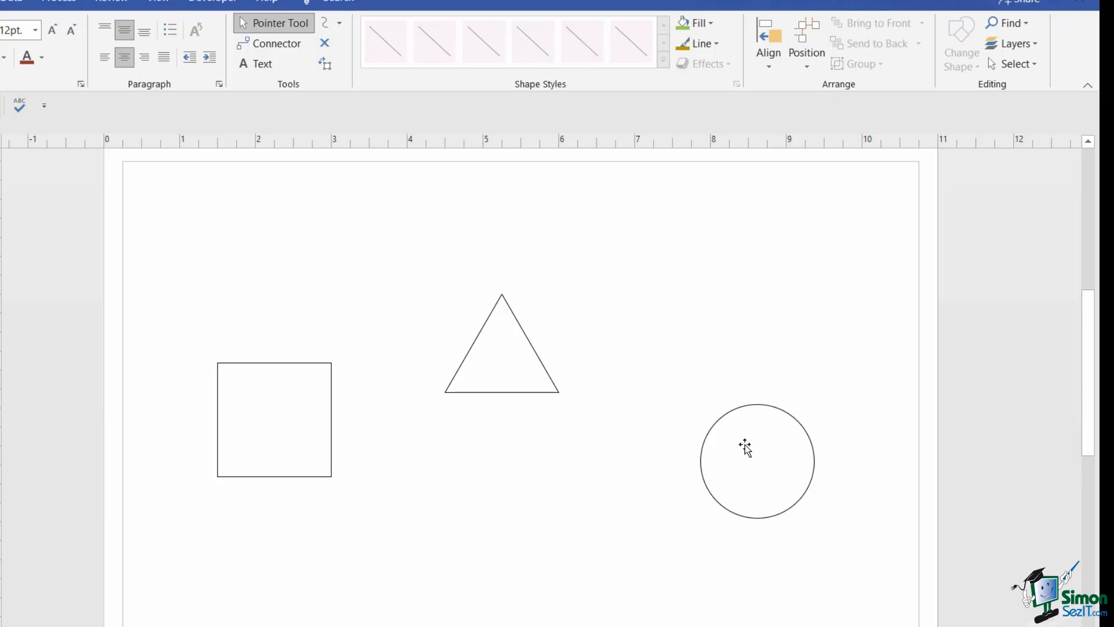
{"action": "left_click_drag", "start_coordinate": [744, 447], "coordinate": [753, 301]}
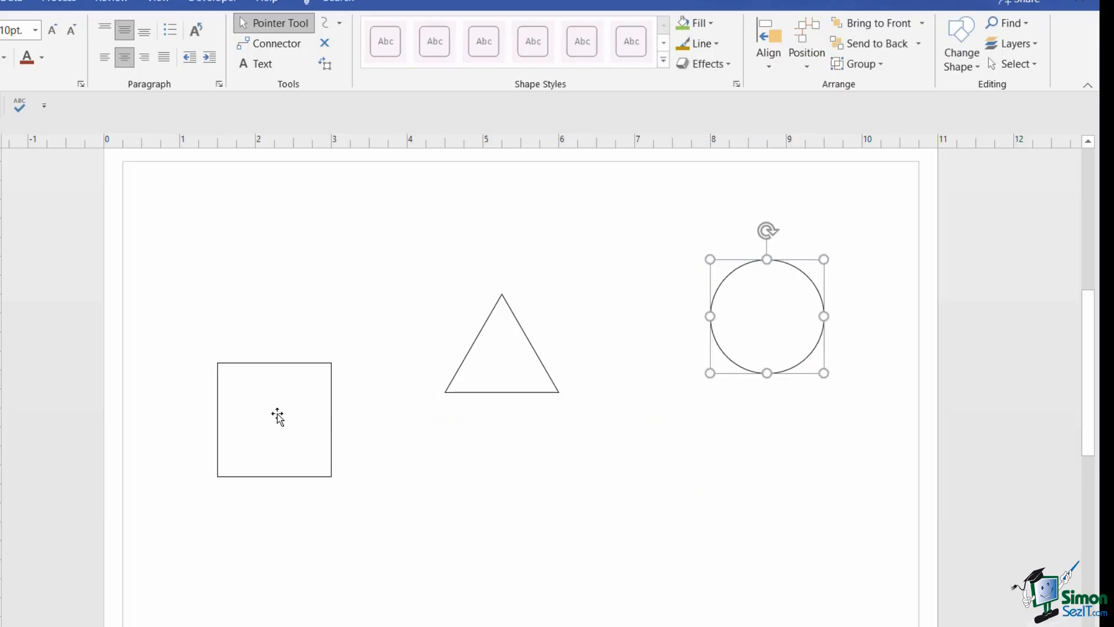
{"action": "left_click_drag", "start_coordinate": [280, 411], "coordinate": [276, 341]}
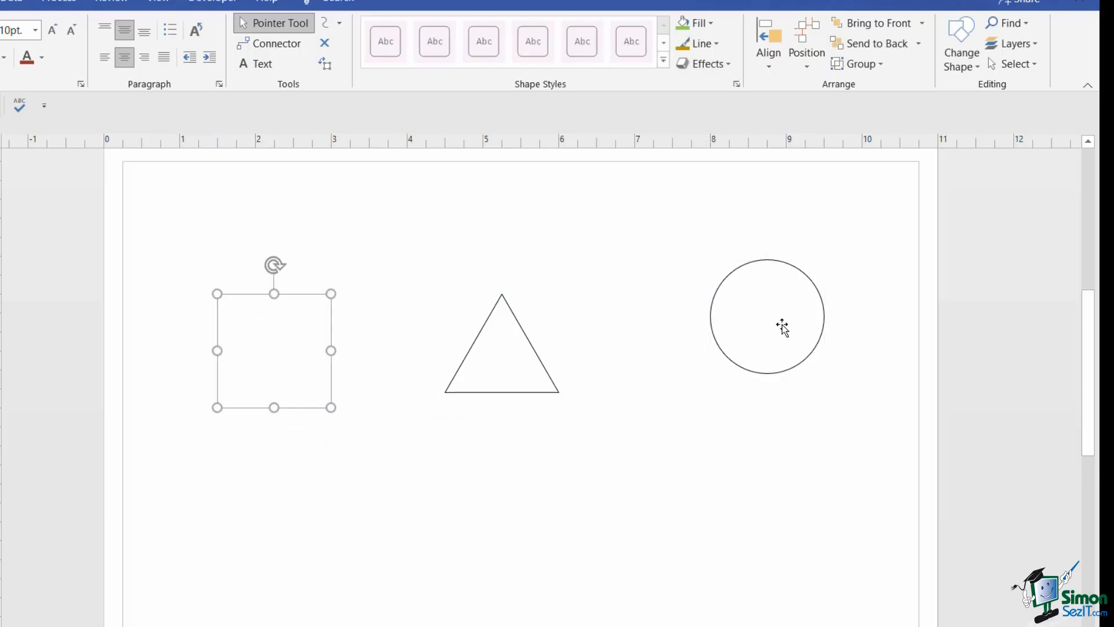
{"action": "left_click_drag", "start_coordinate": [783, 326], "coordinate": [780, 332]}
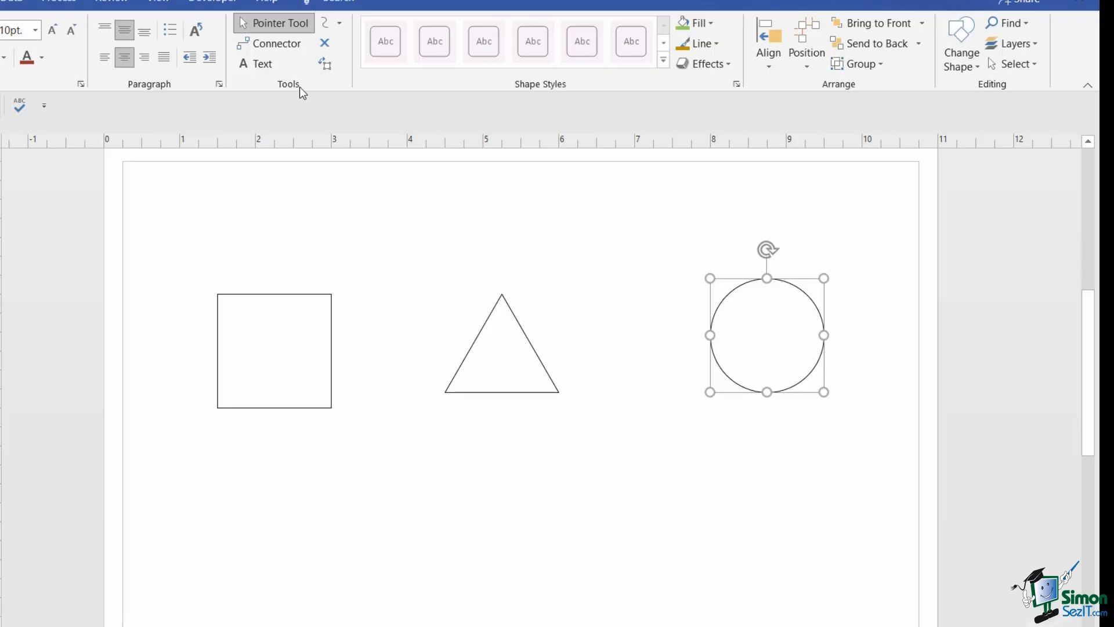
- Draw a right-angled Connector from square to circle and route its long segment above the triangle
{"action": "left_click", "coordinate": [284, 51]}
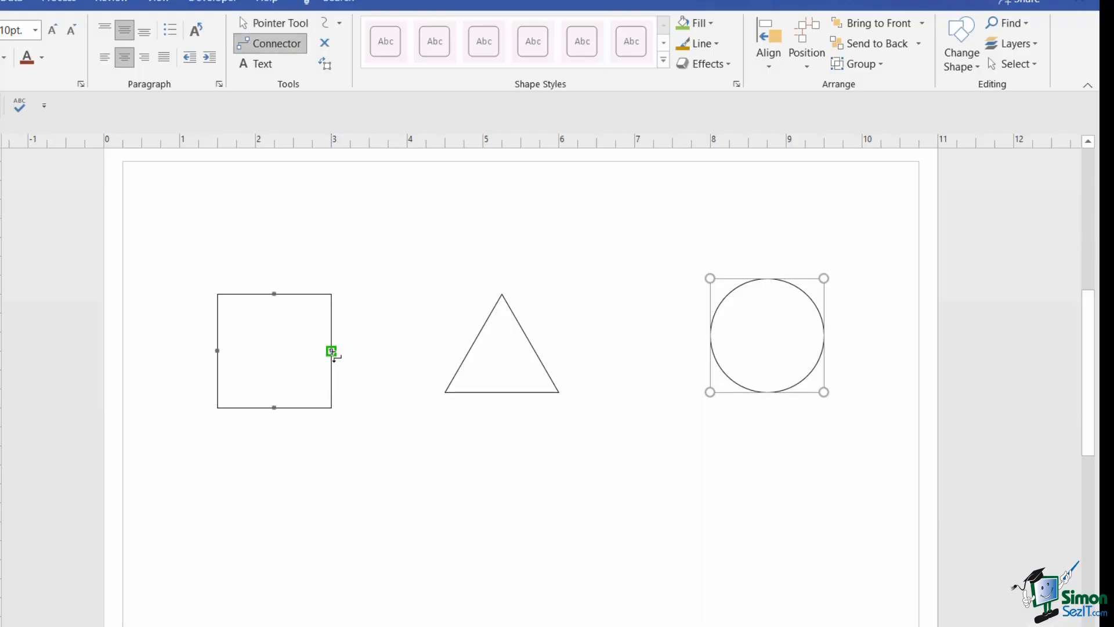
{"action": "left_click_drag", "start_coordinate": [331, 350], "coordinate": [711, 335]}
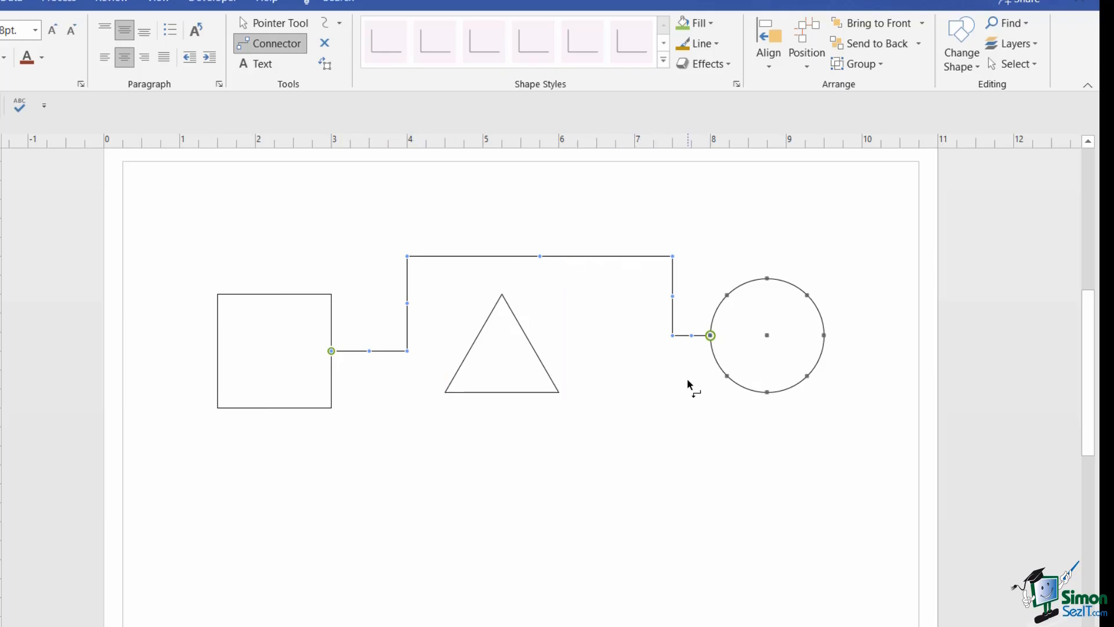
{"action": "left_click", "coordinate": [276, 26]}
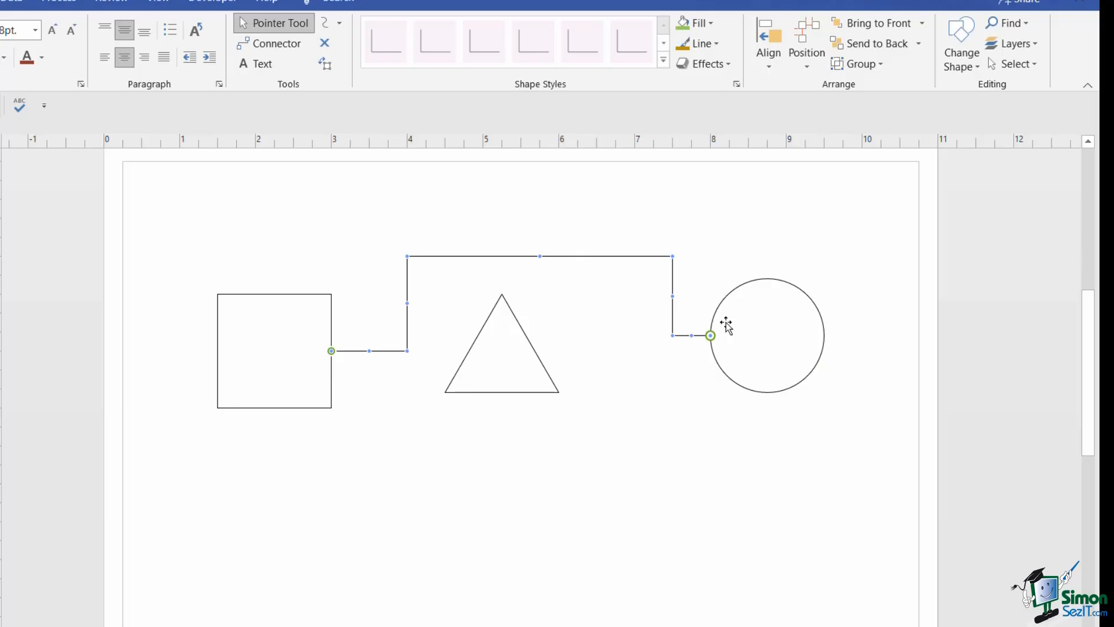
{"action": "left_click_drag", "start_coordinate": [746, 323], "coordinate": [739, 374]}
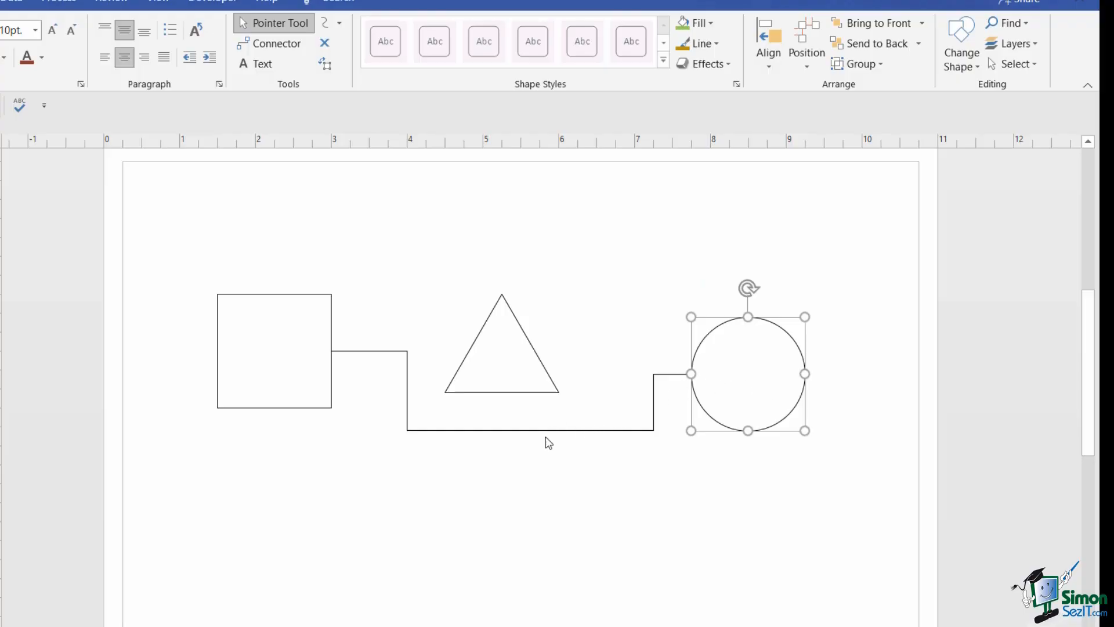
{"action": "left_click", "coordinate": [522, 431]}
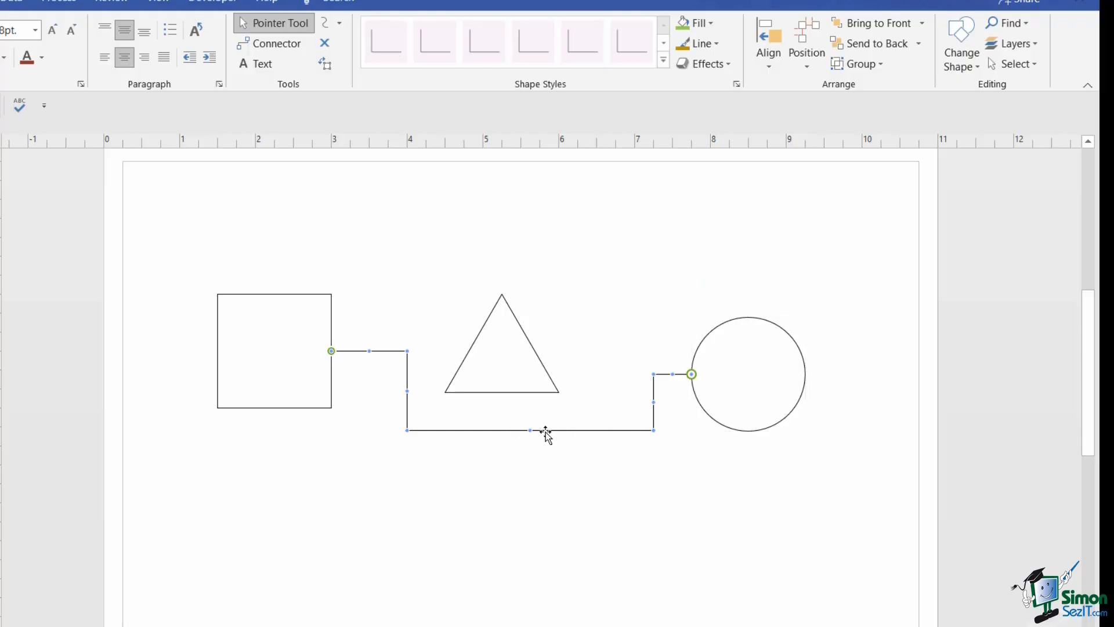
{"action": "left_click_drag", "start_coordinate": [530, 433], "coordinate": [530, 251]}
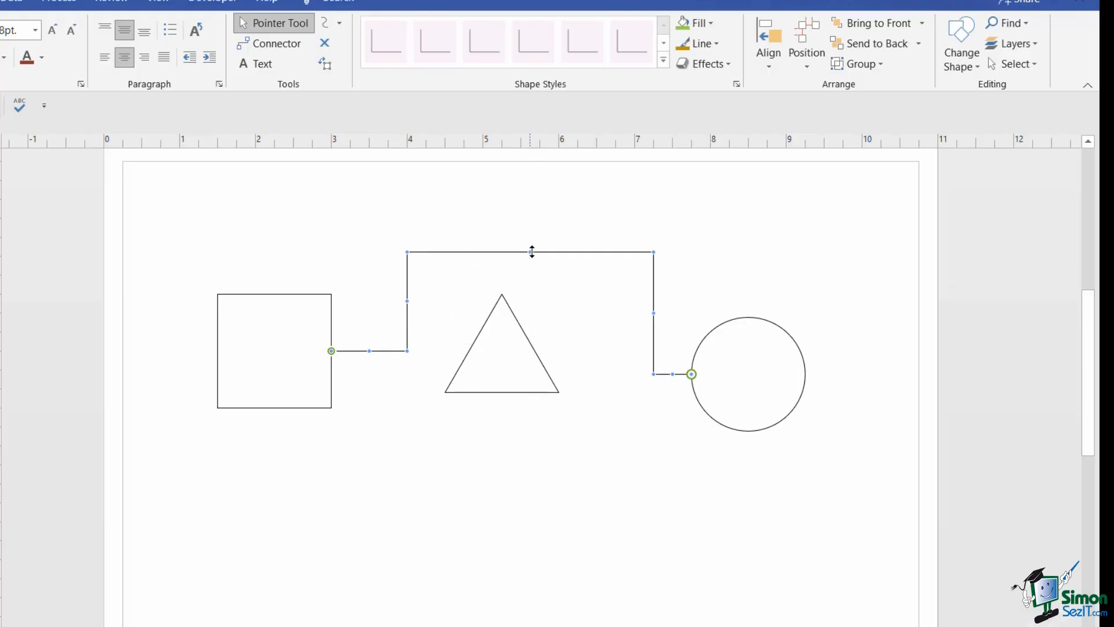
{"action": "left_click", "coordinate": [512, 344]}
- Delete the triangle and straighten the connector into one horizontal line
{"action": "key", "text": "Delete"}
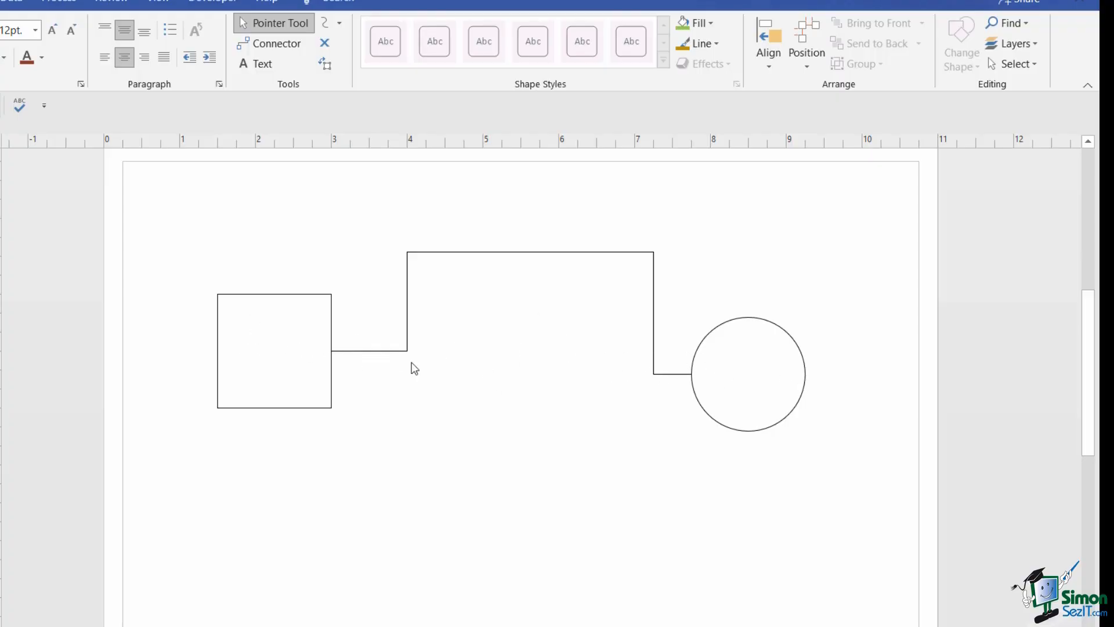
{"action": "left_click", "coordinate": [592, 253]}
{"action": "left_click_drag", "start_coordinate": [530, 252], "coordinate": [522, 351]}
{"action": "left_click_drag", "start_coordinate": [491, 363], "coordinate": [490, 374]}
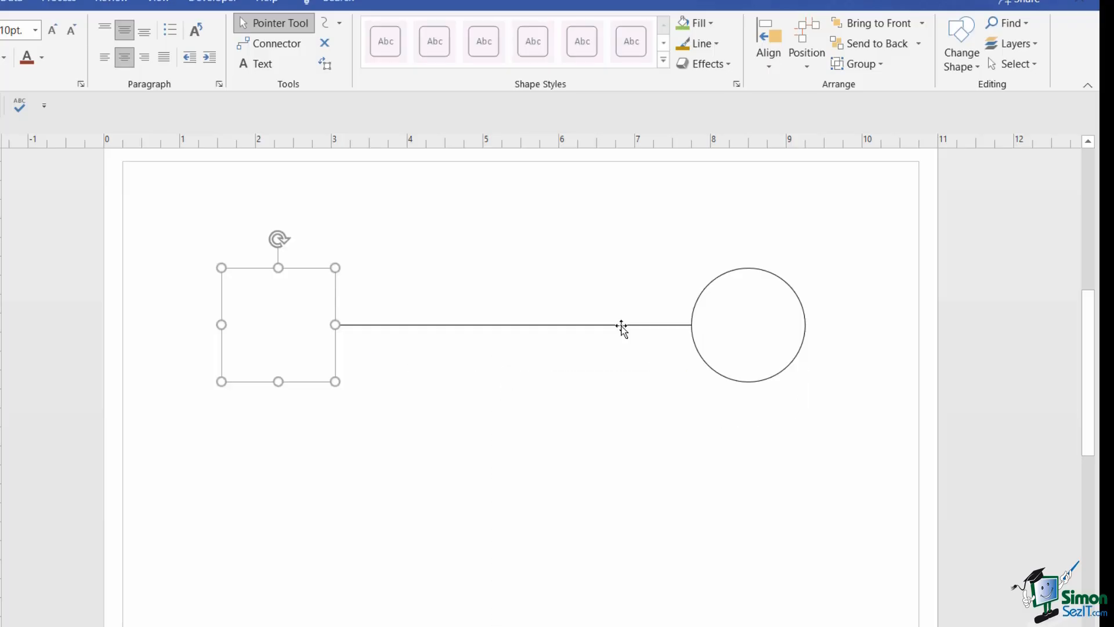
- Replace the old connector with a fresh straight Connector from square to circle
{"action": "left_click", "coordinate": [620, 326]}
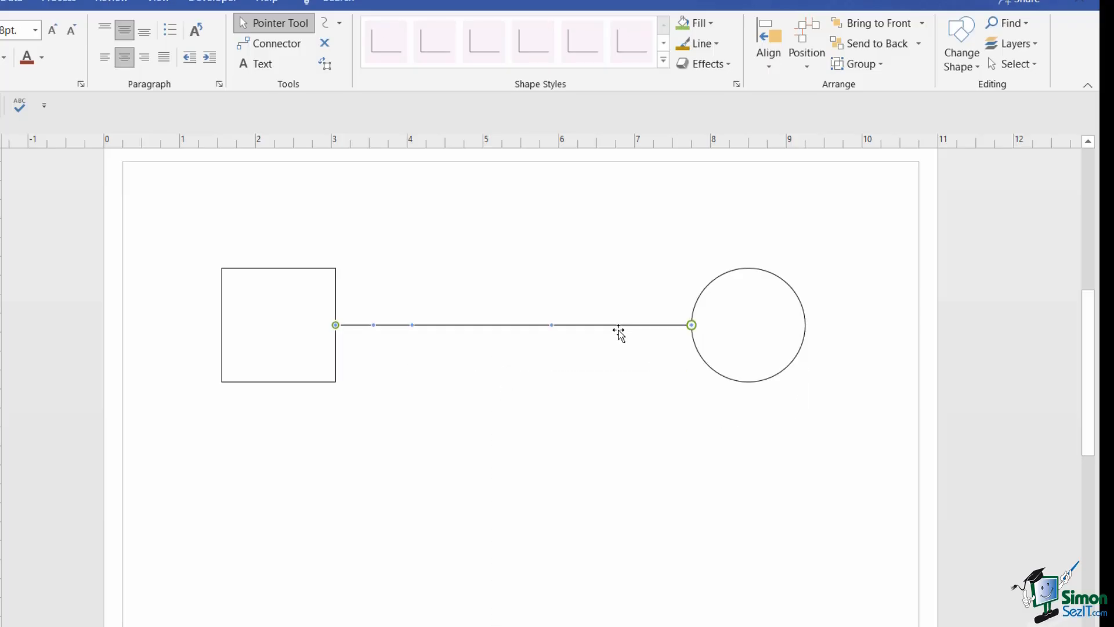
{"action": "key", "text": "Delete"}
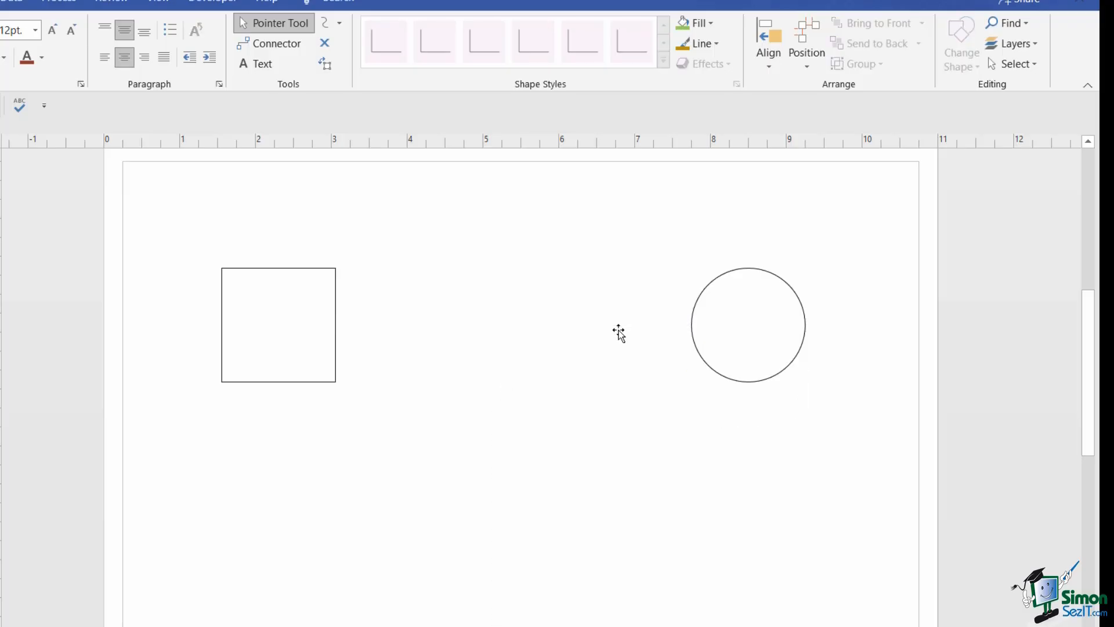
{"action": "left_click", "coordinate": [263, 44]}
{"action": "left_click_drag", "start_coordinate": [334, 325], "coordinate": [691, 324]}
- Redraw the connector from the square's right point, glued to the circle's left point
{"action": "left_click", "coordinate": [529, 485]}
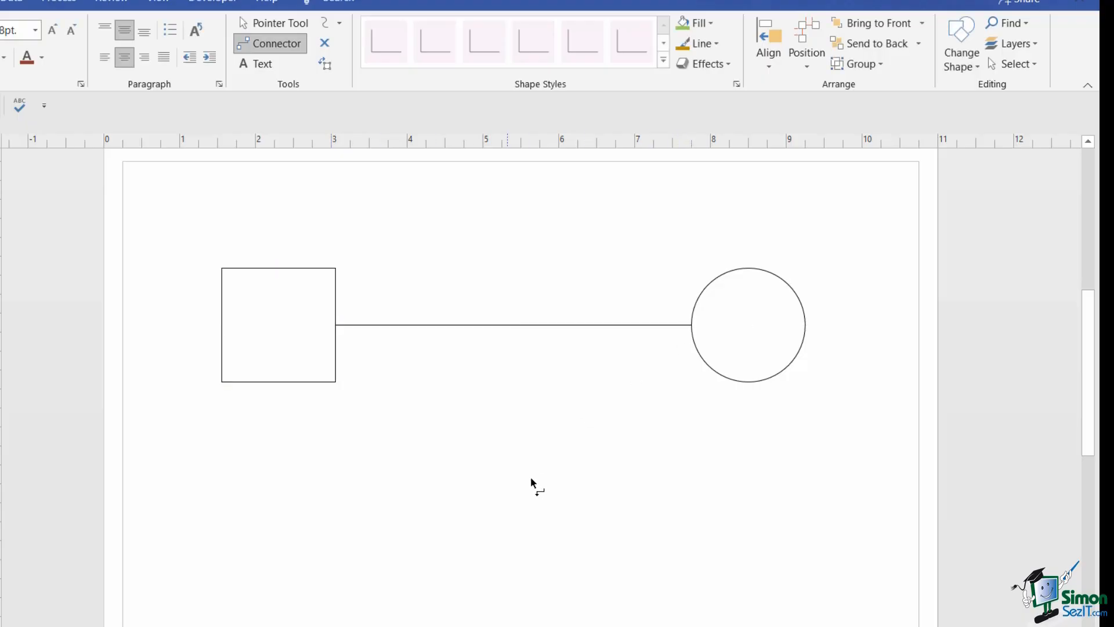
{"action": "left_click", "coordinate": [419, 325]}
{"action": "key", "text": "Delete"}
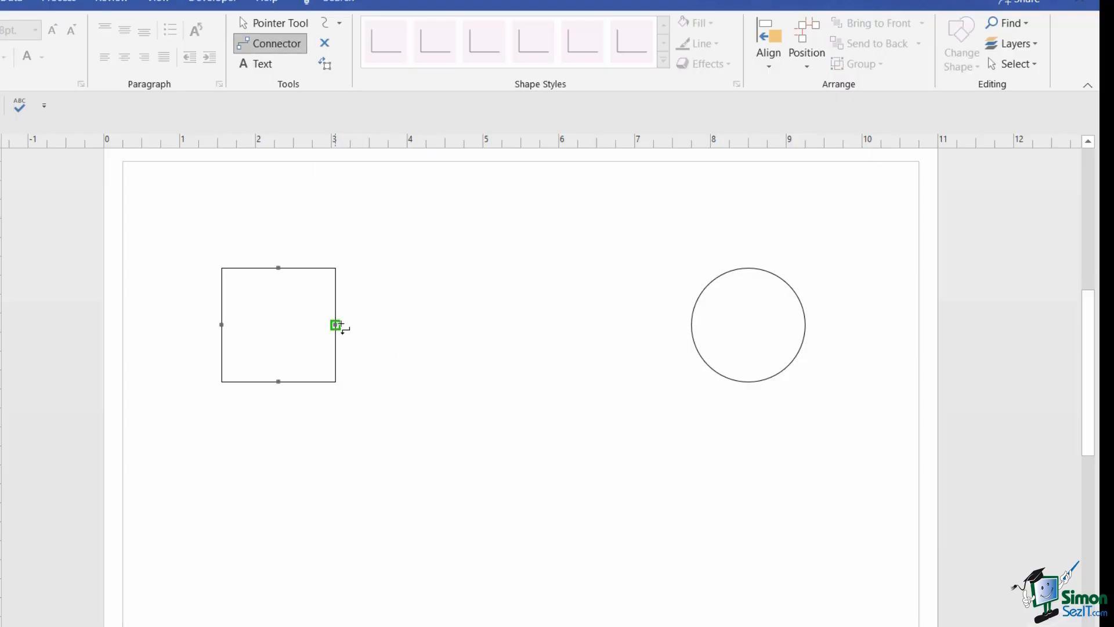
{"action": "mouse_move", "coordinate": [335, 325]}
{"action": "left_mouse_down"}
{"action": "mouse_move", "coordinate": [377, 305]}
{"action": "mouse_move", "coordinate": [504, 295]}
{"action": "mouse_move", "coordinate": [584, 360]}
{"action": "mouse_move", "coordinate": [639, 355]}
{"action": "mouse_move", "coordinate": [685, 327]}
{"action": "mouse_move", "coordinate": [671, 328]}
{"action": "mouse_move", "coordinate": [674, 309]}
{"action": "mouse_move", "coordinate": [696, 302]}
{"action": "mouse_move", "coordinate": [671, 346]}
{"action": "mouse_move", "coordinate": [698, 351]}
{"action": "left_mouse_up"}
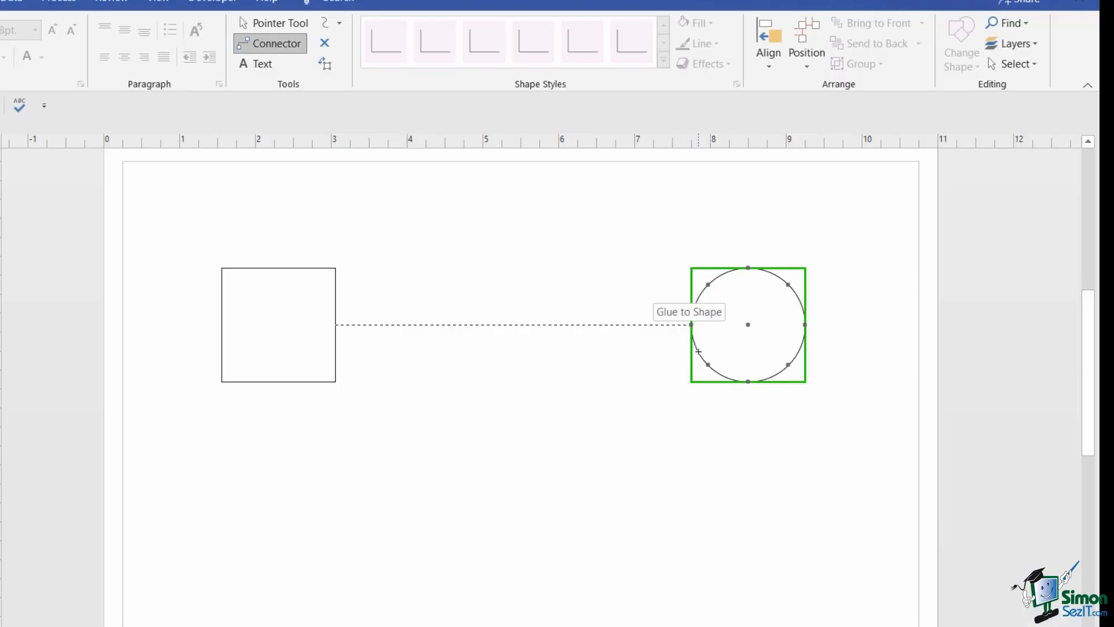
{"action": "left_click_drag", "start_coordinate": [698, 351], "coordinate": [700, 354]}
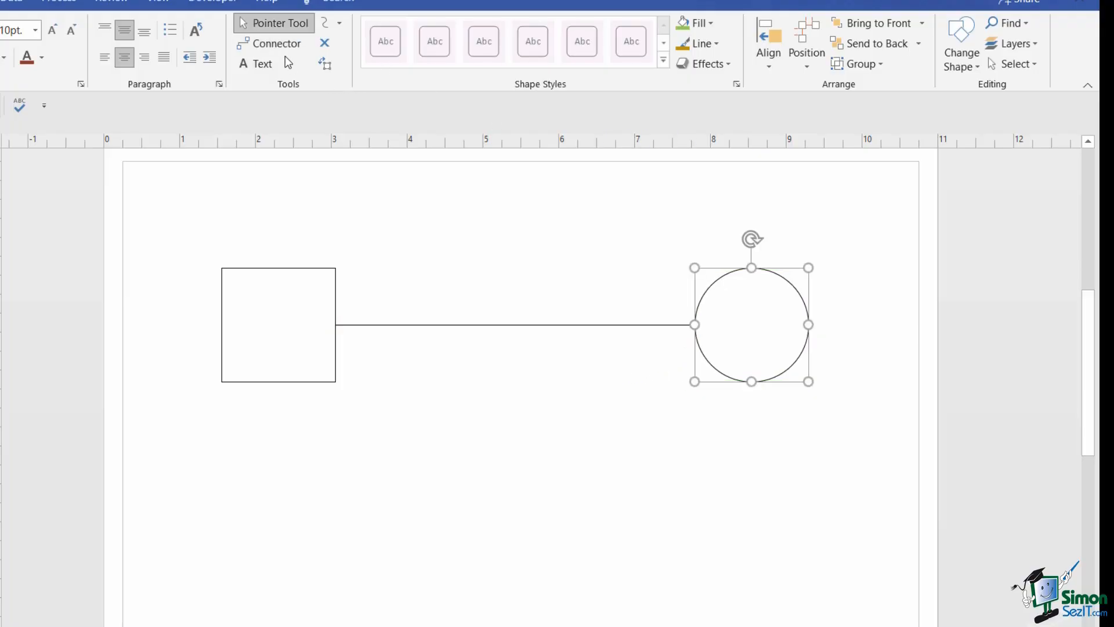
- Add a second connector from the circle's bottom point to the square's bottom point
{"action": "left_click", "coordinate": [269, 46]}
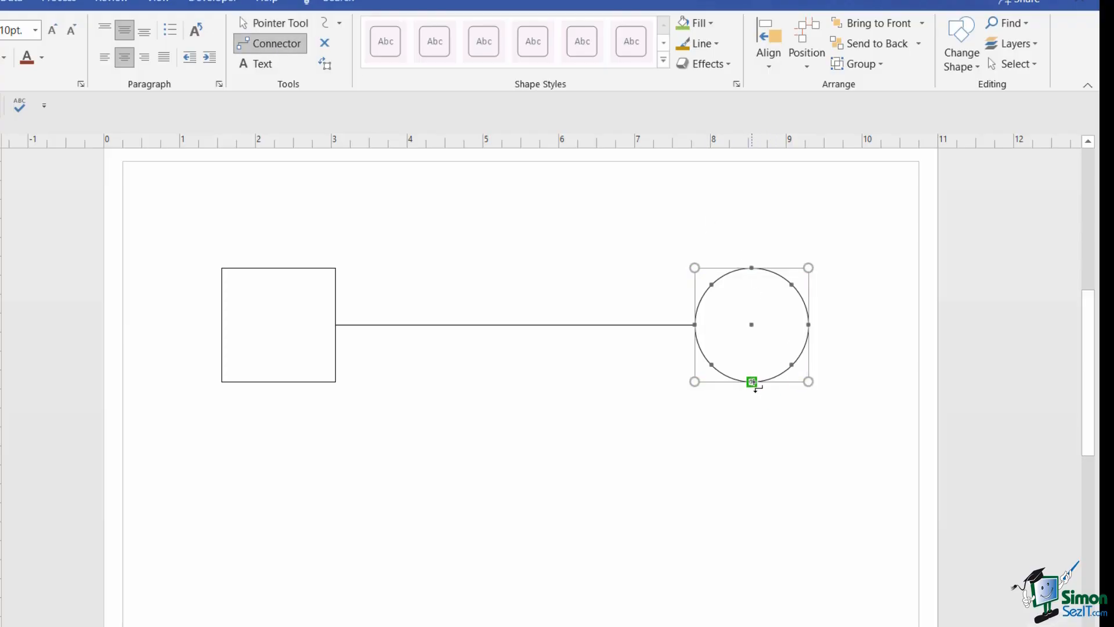
{"action": "left_click_drag", "start_coordinate": [752, 382], "coordinate": [300, 383]}
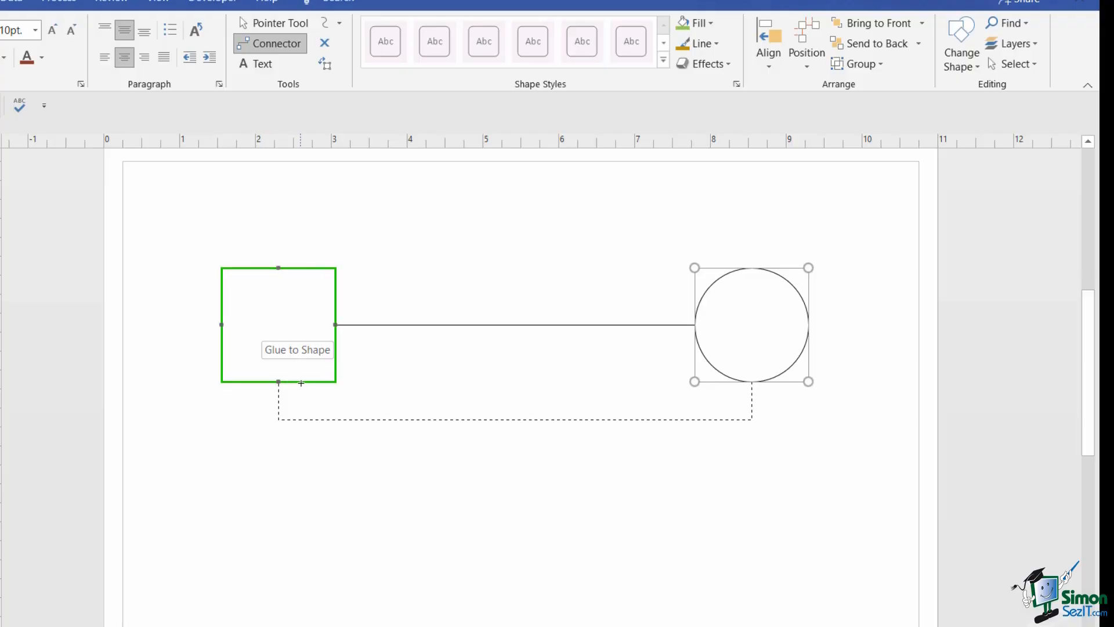
{"action": "left_click_drag", "start_coordinate": [300, 383], "coordinate": [301, 382]}
- Lower the square slightly and move the circle down and right, letting both connectors reroute
{"action": "key", "text": "ctrl+1"}
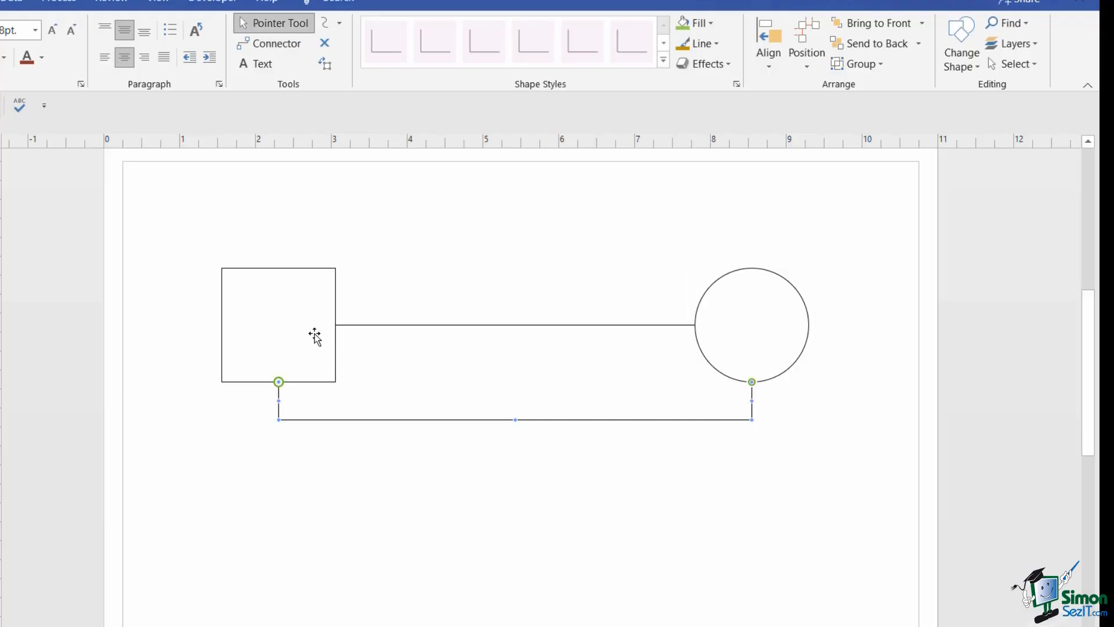
{"action": "left_click", "coordinate": [265, 318]}
{"action": "mouse_move", "coordinate": [279, 315]}
{"action": "left_mouse_down"}
{"action": "mouse_move", "coordinate": [430, 293]}
{"action": "mouse_move", "coordinate": [263, 333]}
{"action": "mouse_move", "coordinate": [274, 412]}
{"action": "mouse_move", "coordinate": [273, 318]}
{"action": "left_mouse_up"}
{"action": "left_click_drag", "start_coordinate": [266, 299], "coordinate": [280, 331]}
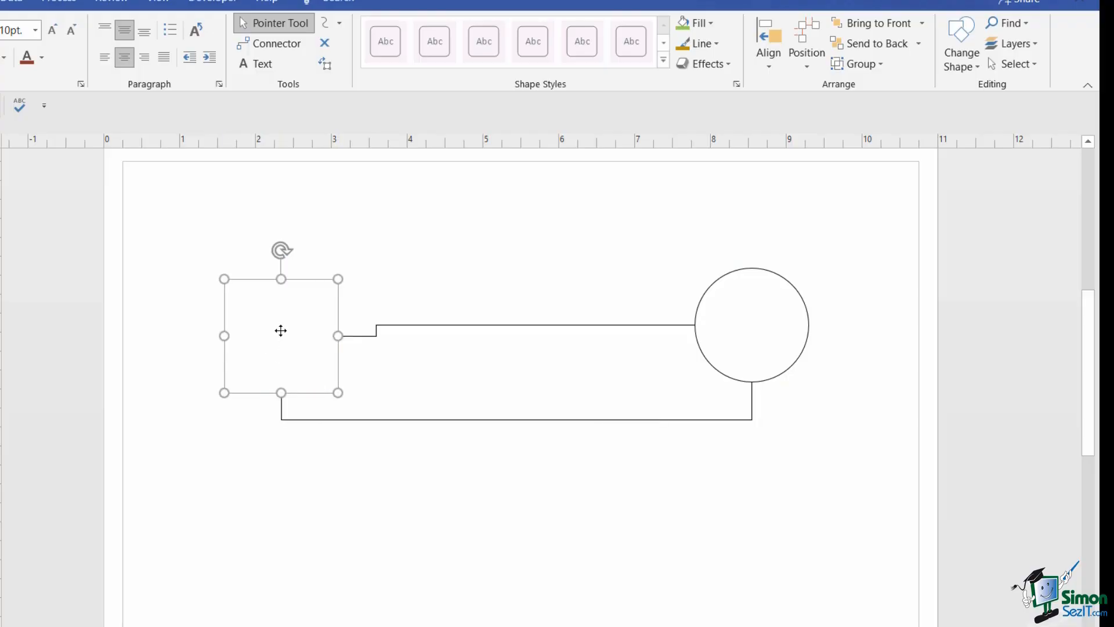
{"action": "left_click_drag", "start_coordinate": [755, 331], "coordinate": [773, 402]}
{"action": "left_click", "coordinate": [625, 364]}
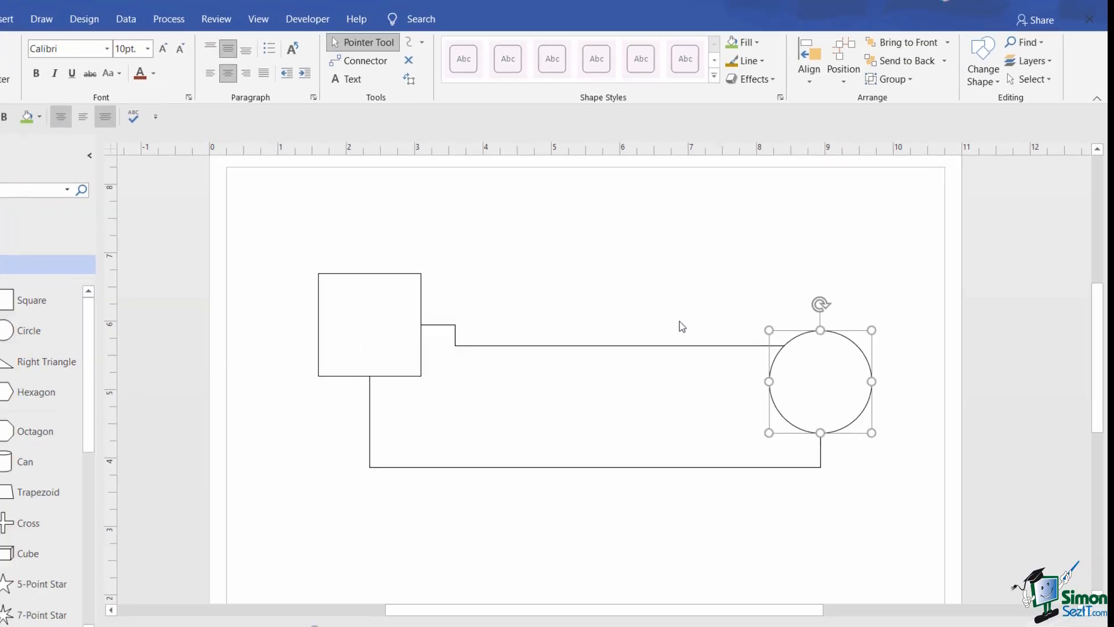
- Review the Snap & Glue settings in the Visual Aids dialog, then close it
{"action": "left_click", "coordinate": [258, 19]}
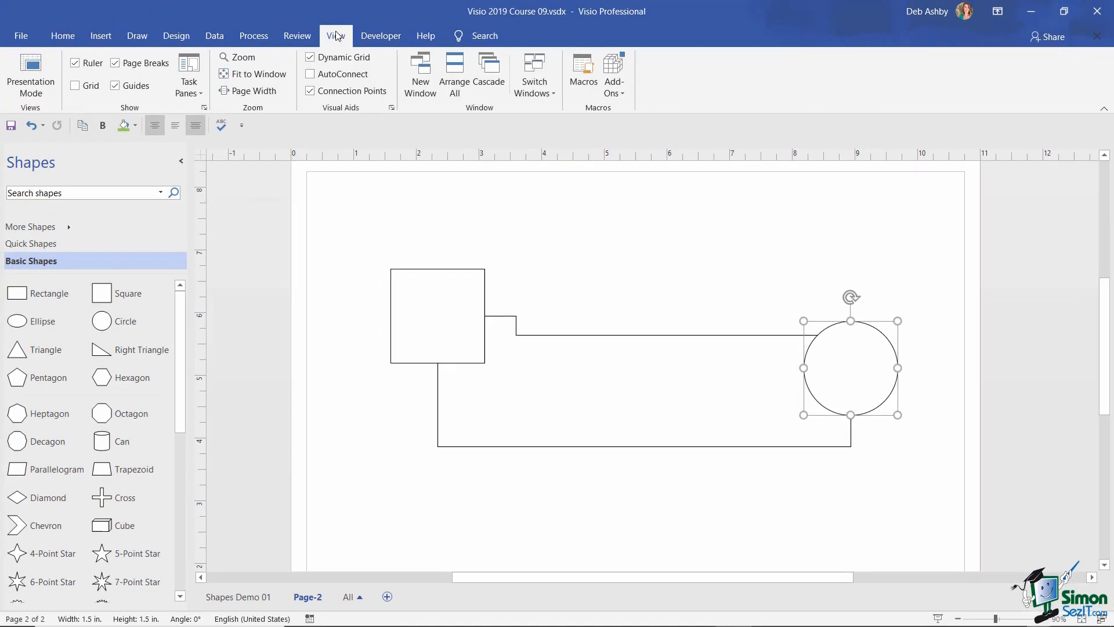
{"action": "left_click", "coordinate": [392, 108]}
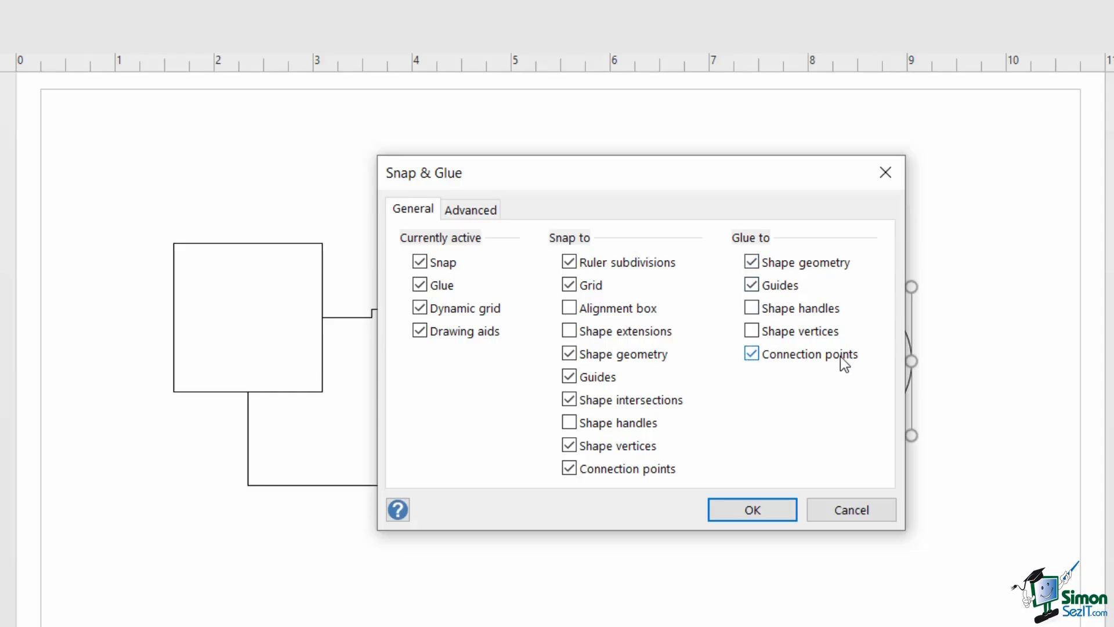
{"action": "left_click", "coordinate": [885, 172]}
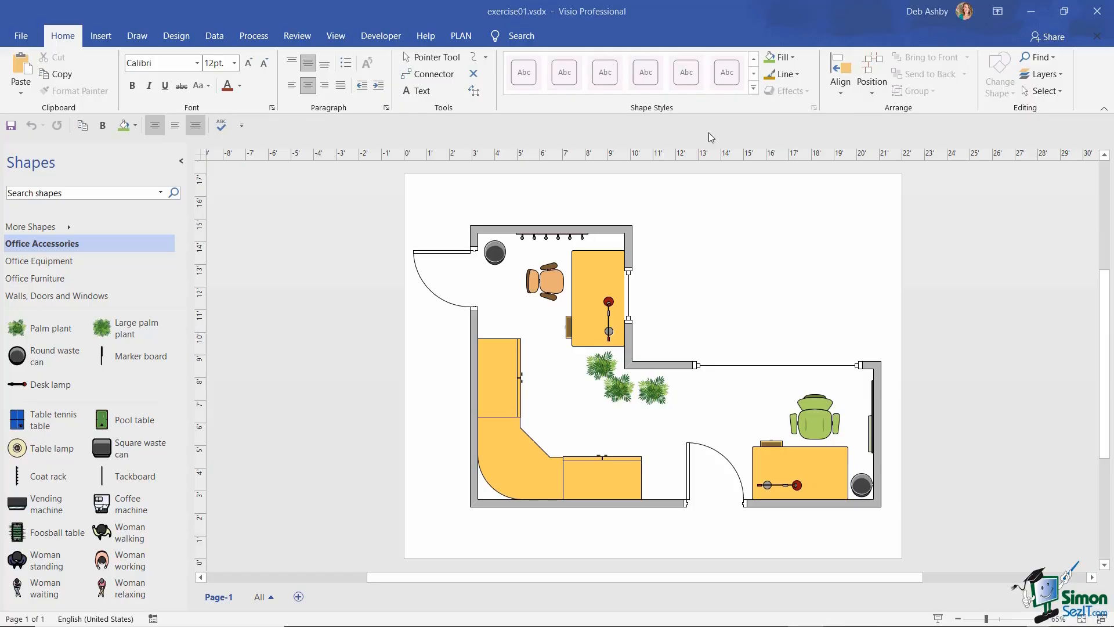
- Change the top-left round waste can into the Office Accessories Square waste can
{"action": "left_click", "coordinate": [495, 253]}
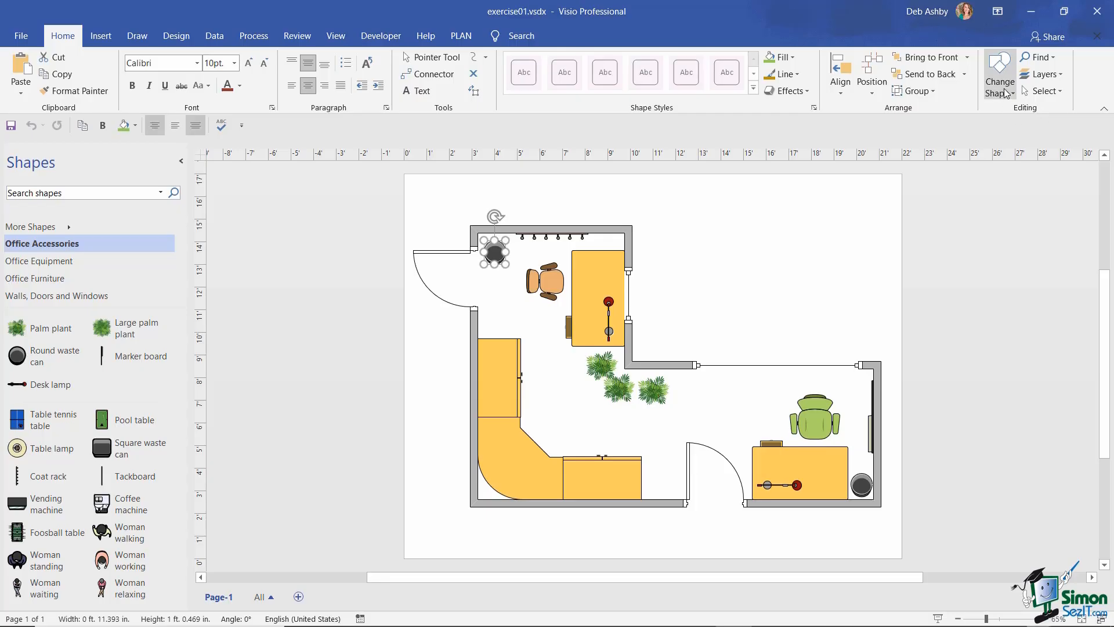
{"action": "left_click", "coordinate": [1006, 92]}
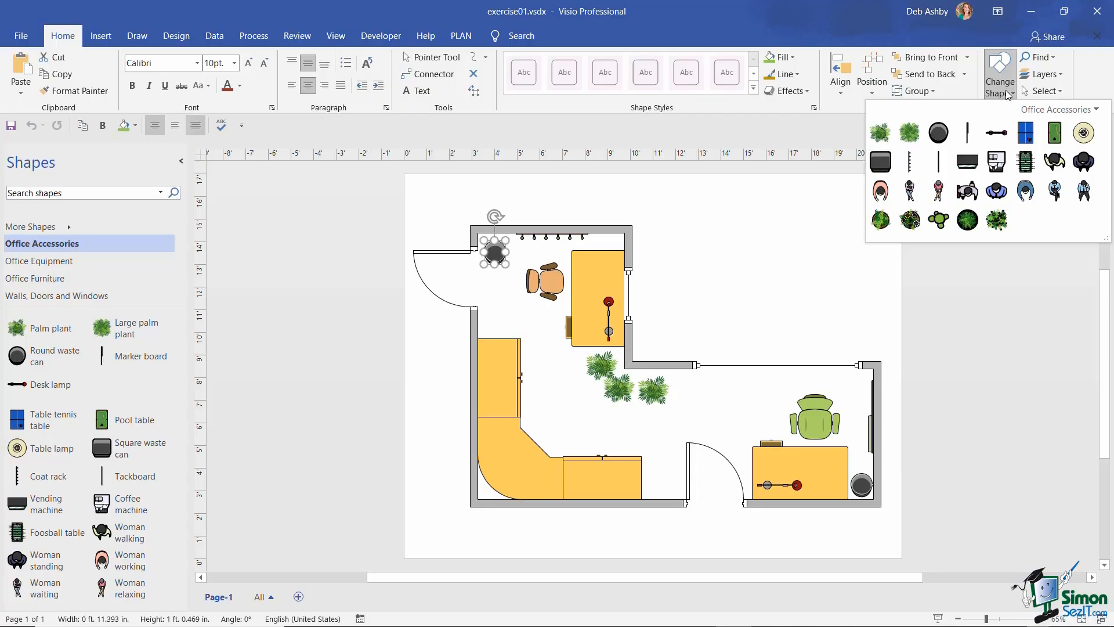
{"action": "left_click", "coordinate": [1101, 110]}
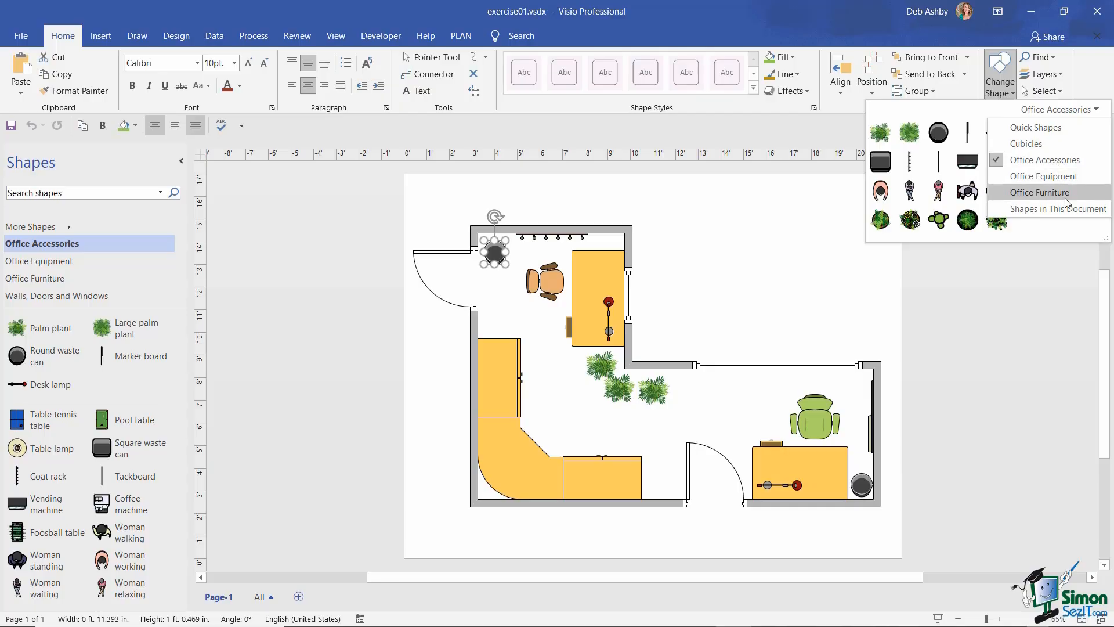
{"action": "left_click", "coordinate": [1034, 127]}
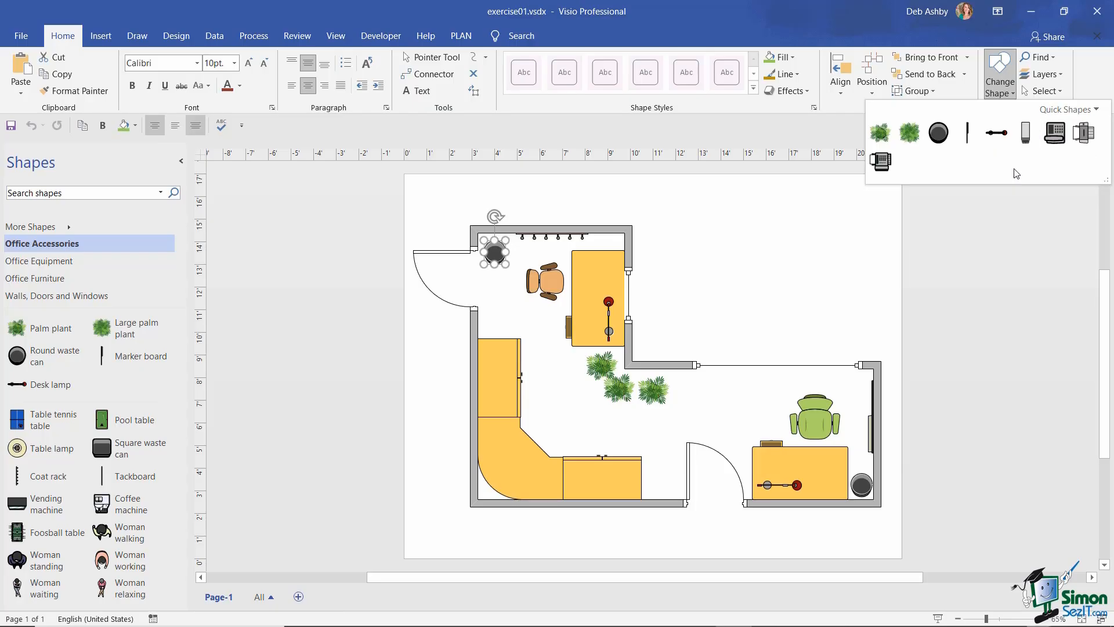
{"action": "left_click", "coordinate": [1092, 110]}
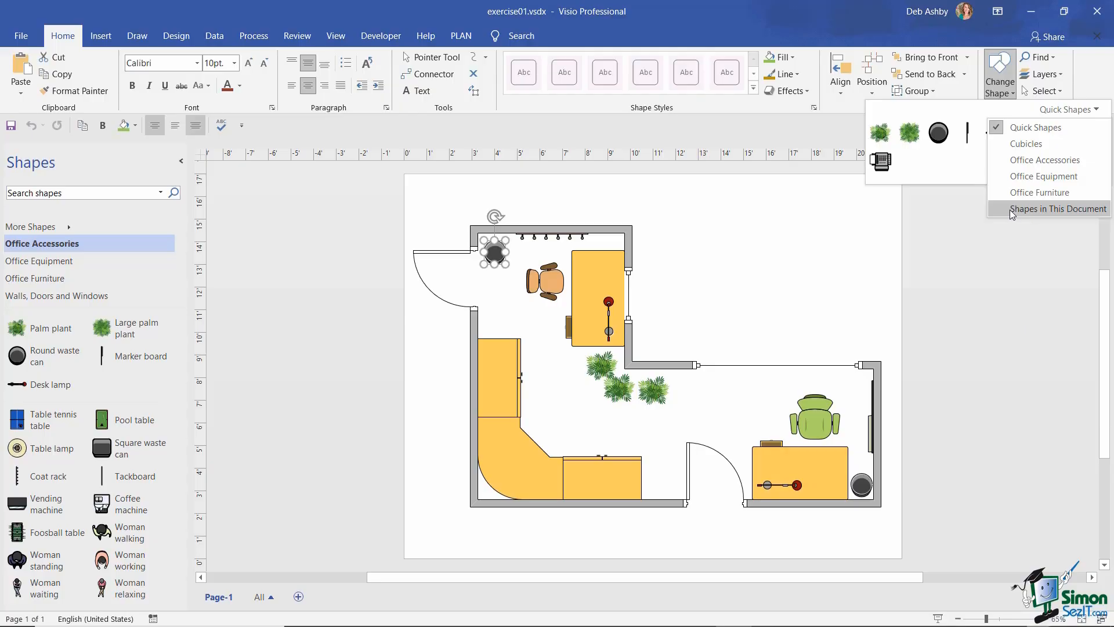
{"action": "left_click", "coordinate": [1033, 208]}
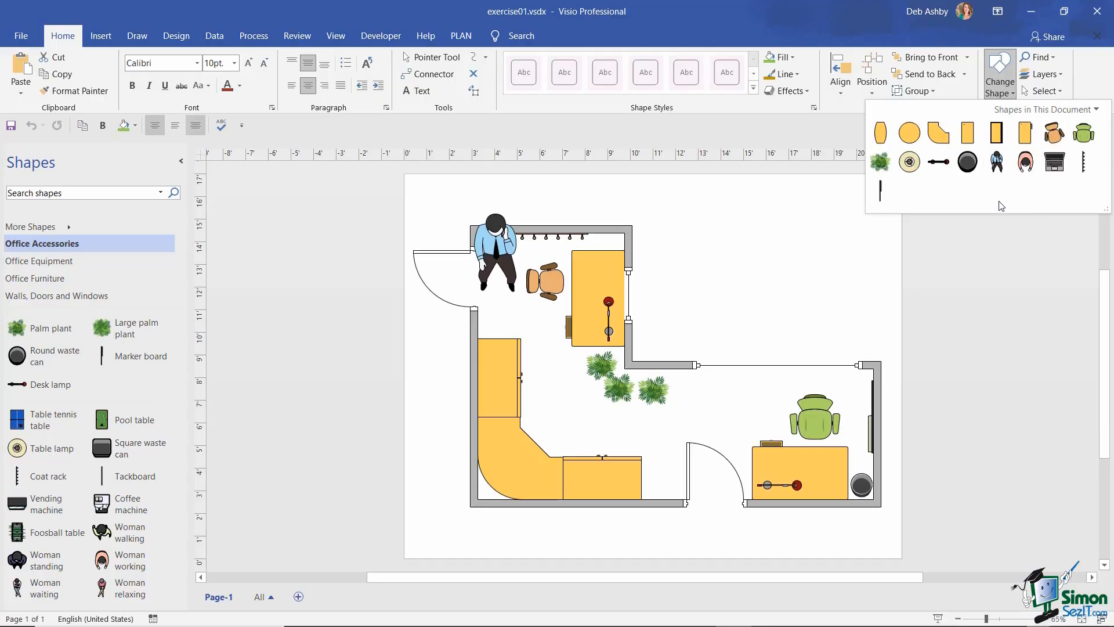
{"action": "left_click", "coordinate": [1060, 110]}
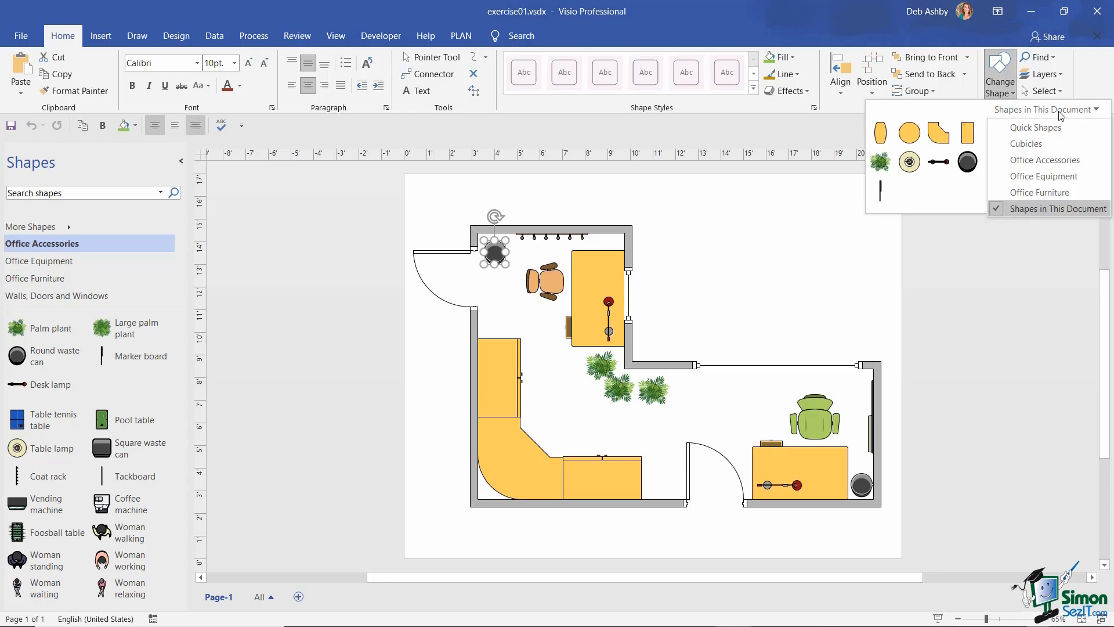
{"action": "left_click", "coordinate": [1039, 160]}
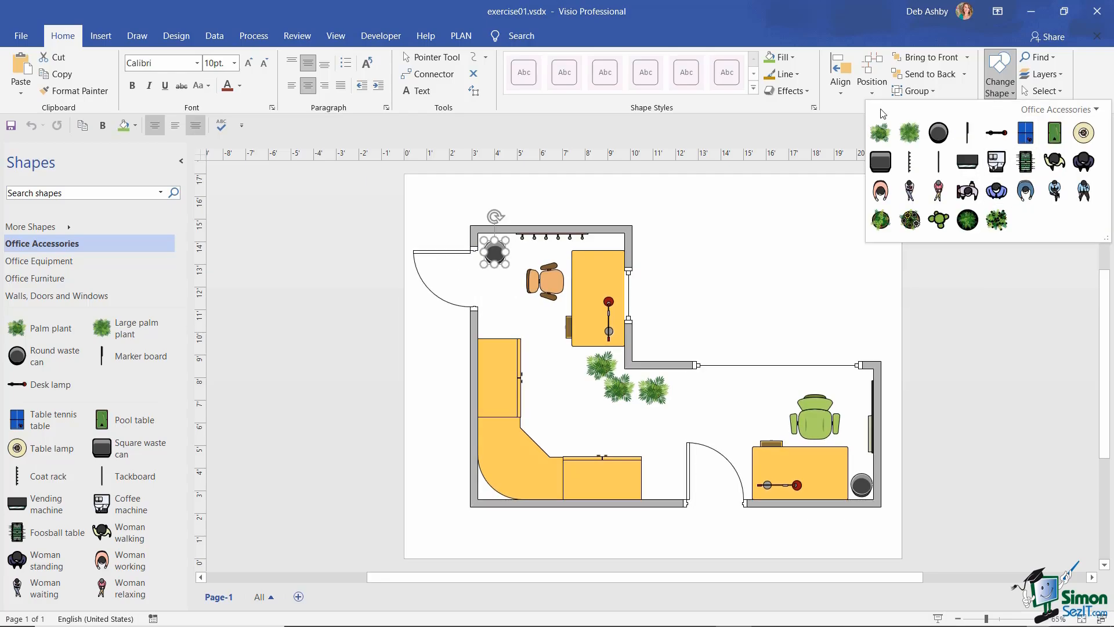
{"action": "left_click", "coordinate": [880, 162]}
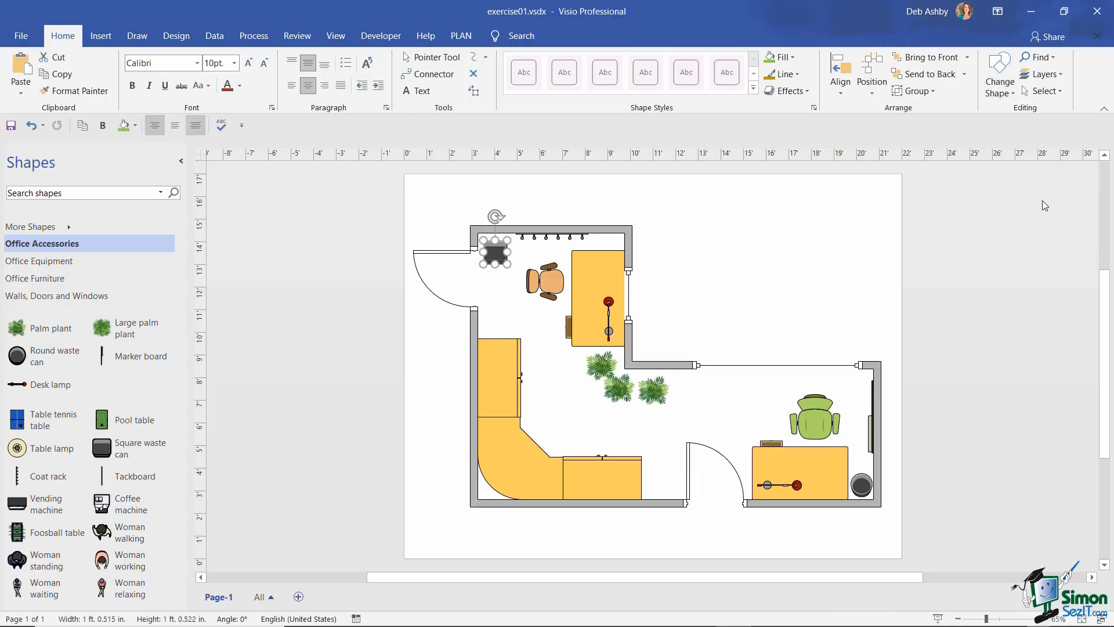
{"action": "left_click", "coordinate": [772, 273]}
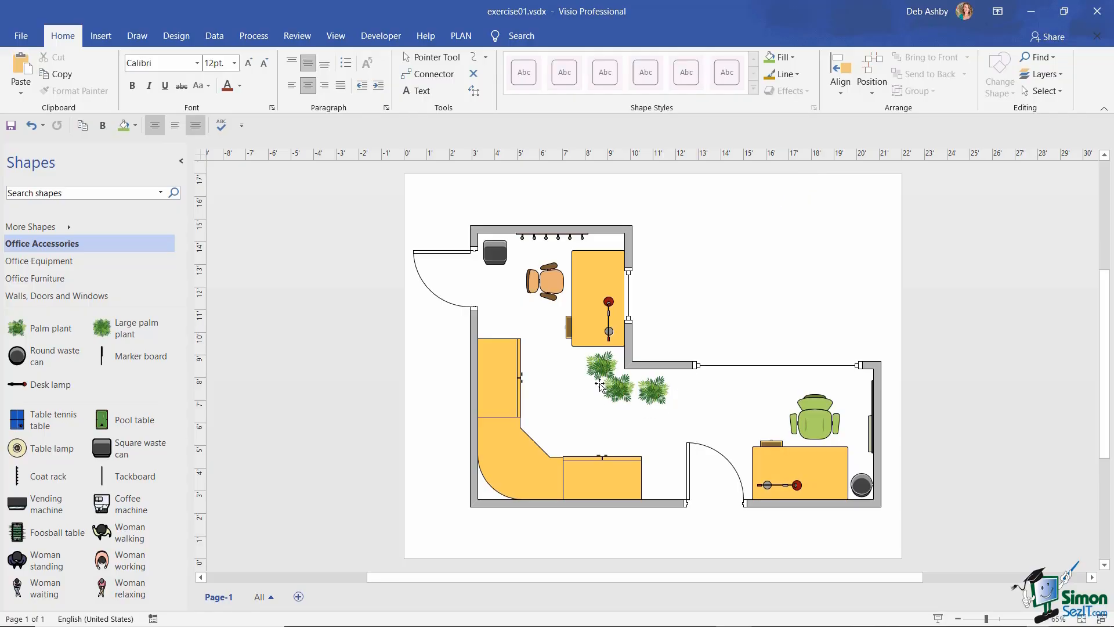
- Select the three palm plants and change them all to the flowering plant shape
{"action": "left_click", "coordinate": [601, 365]}
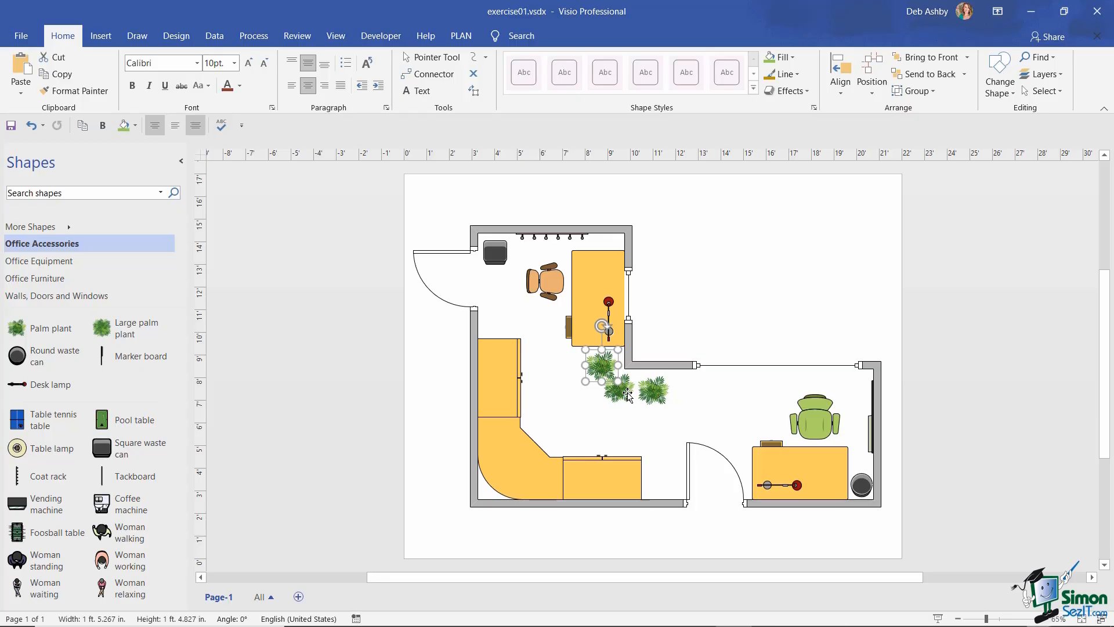
{"action": "left_click", "coordinate": [628, 393], "text": "shift"}
{"action": "left_click", "coordinate": [657, 391], "text": "shift"}
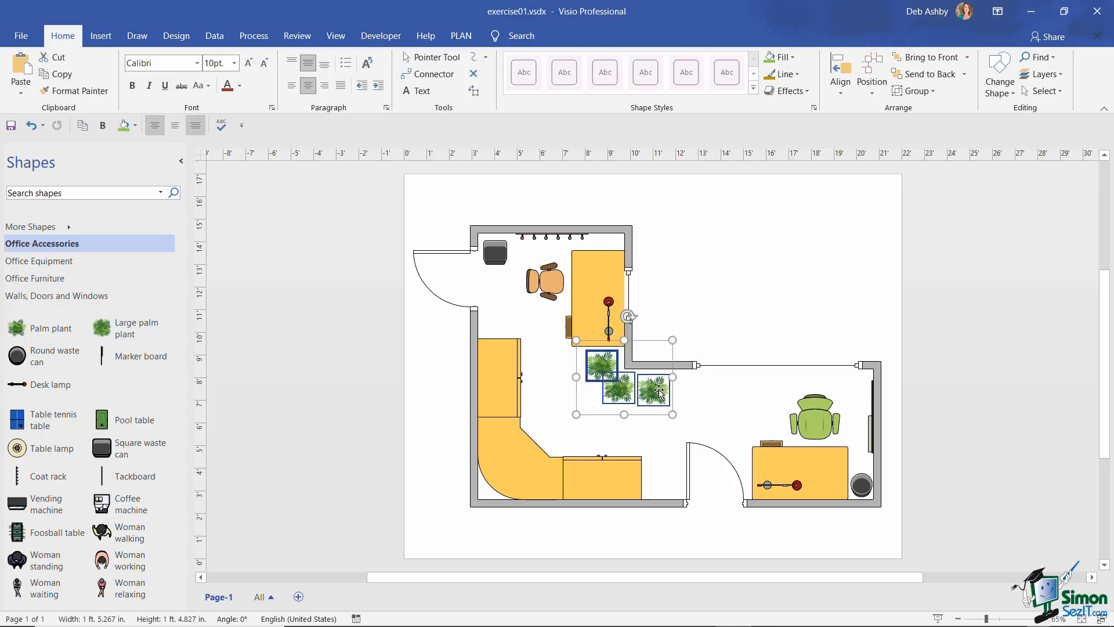
{"action": "left_click", "coordinate": [996, 92]}
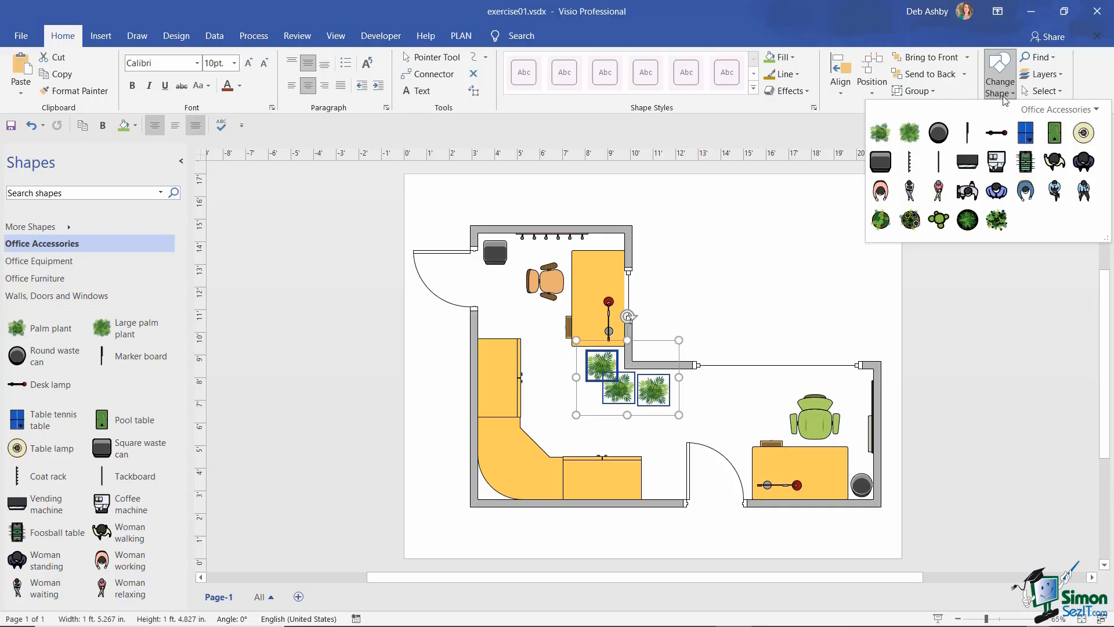
{"action": "left_click", "coordinate": [910, 221]}
{"action": "left_click", "coordinate": [827, 243]}
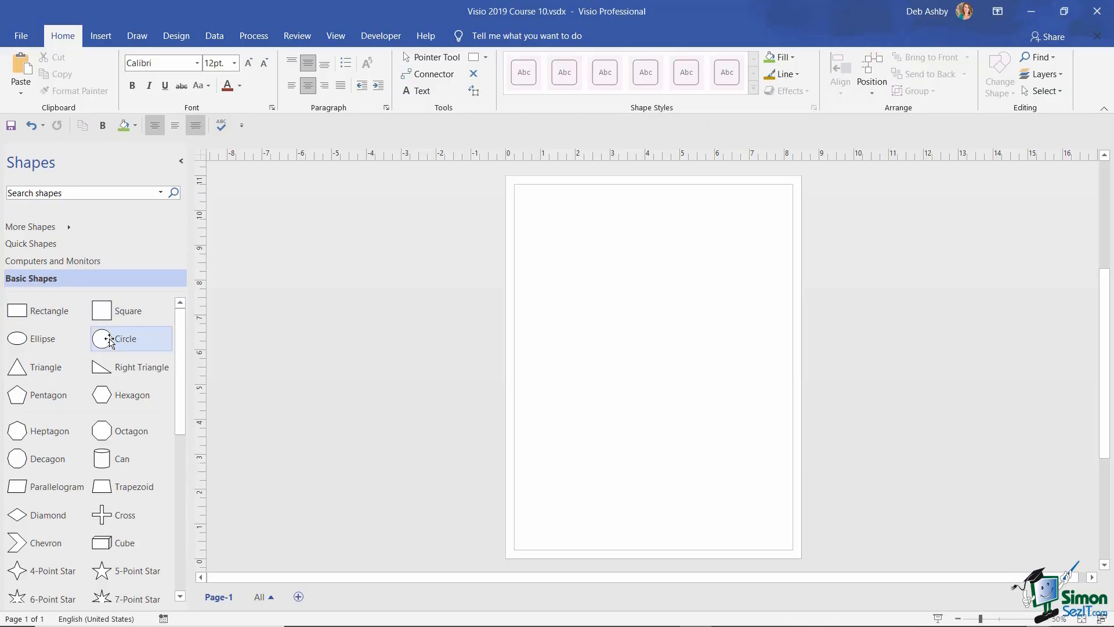
- Drop a Basic Shapes circle on the lower-left page, zoom in, and label it 'Circle'
{"action": "left_click_drag", "start_coordinate": [107, 336], "coordinate": [585, 406]}
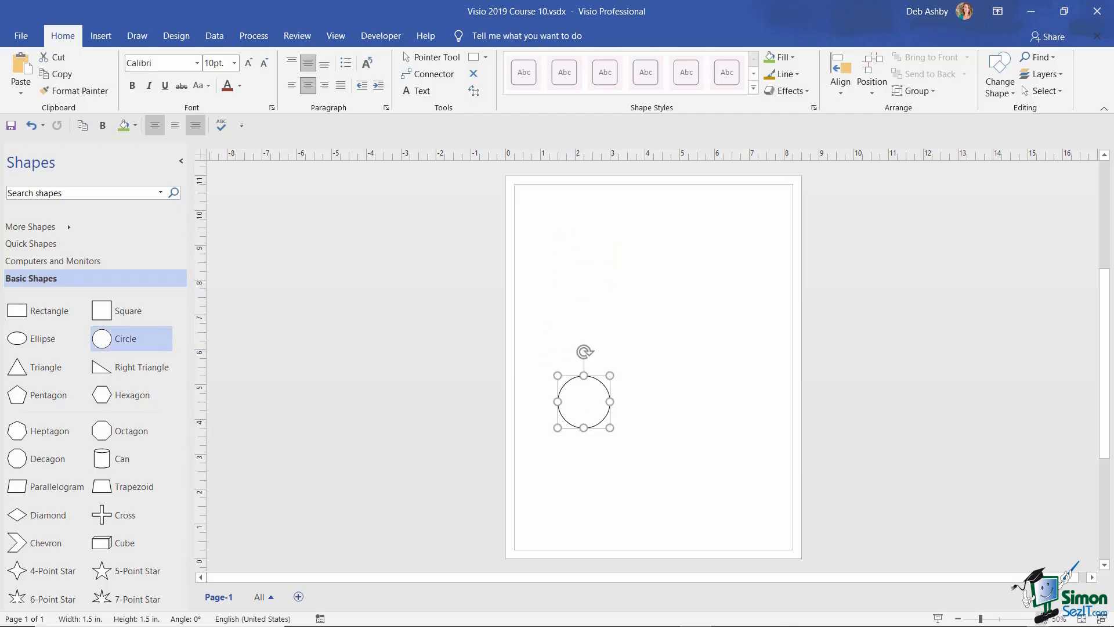
{"action": "left_click", "coordinate": [1042, 618]}
{"action": "left_click", "coordinate": [1042, 618]}
{"action": "left_click", "coordinate": [1042, 618]}
{"action": "left_click", "coordinate": [1042, 618]}
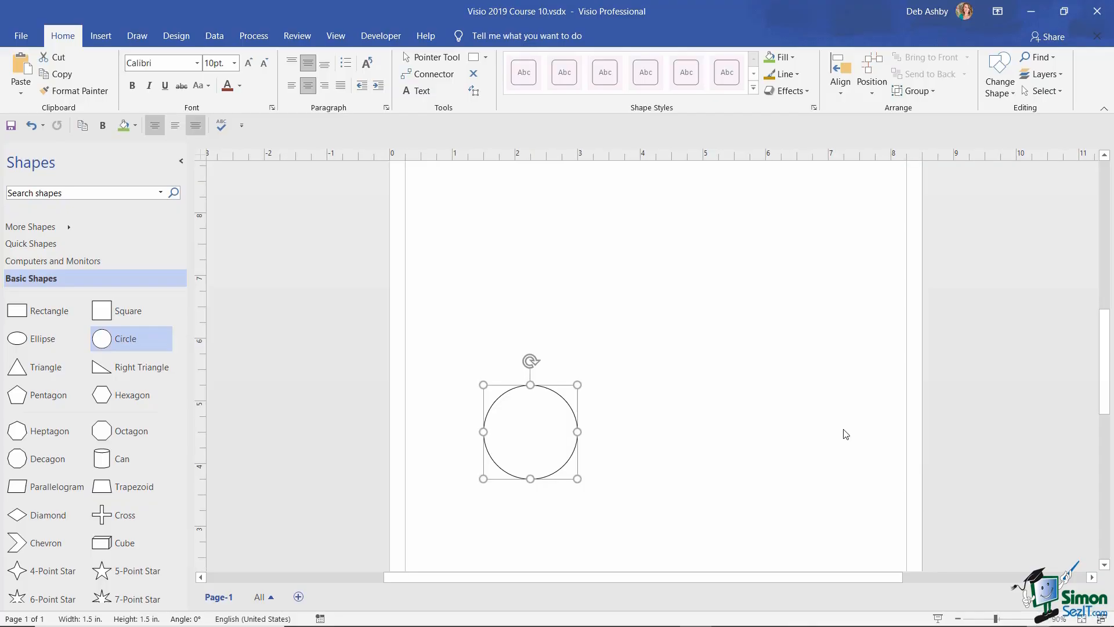
{"action": "scroll", "coordinate": [841, 429], "scroll_direction": "down", "scroll_amount": 4}
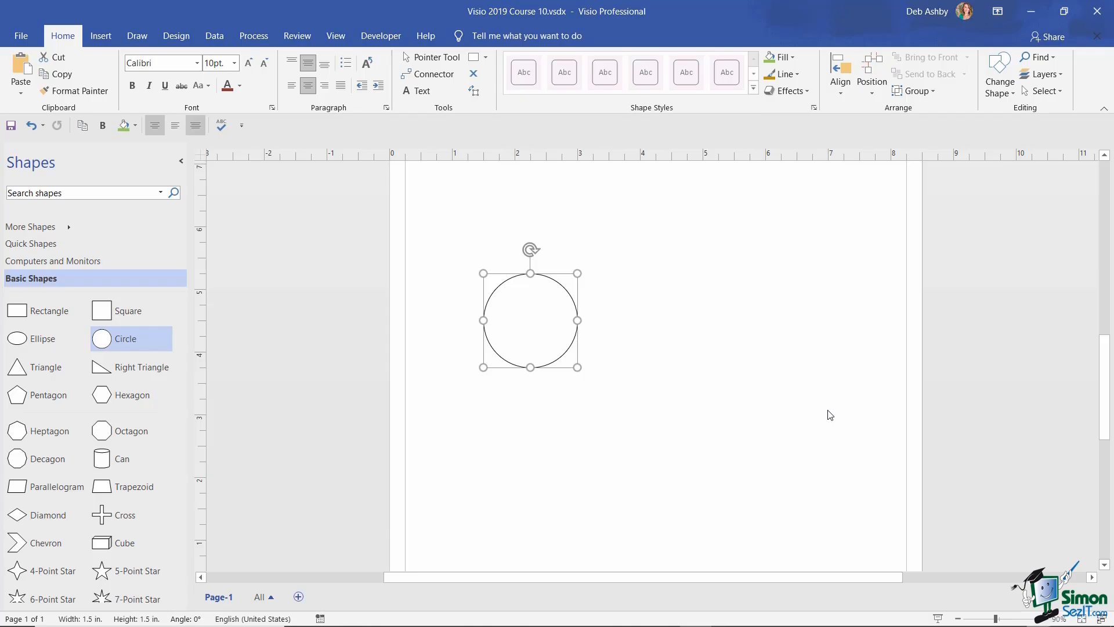
{"action": "type", "text": "Cic"}
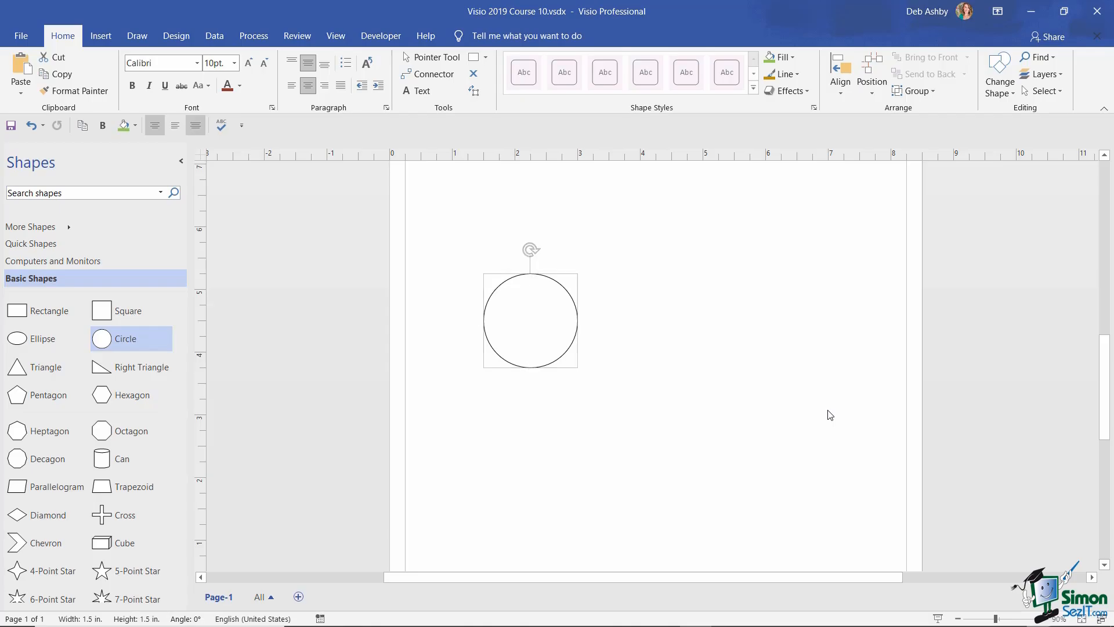
{"action": "key", "text": "BackSpace"}
{"action": "type", "text": "rcle"}
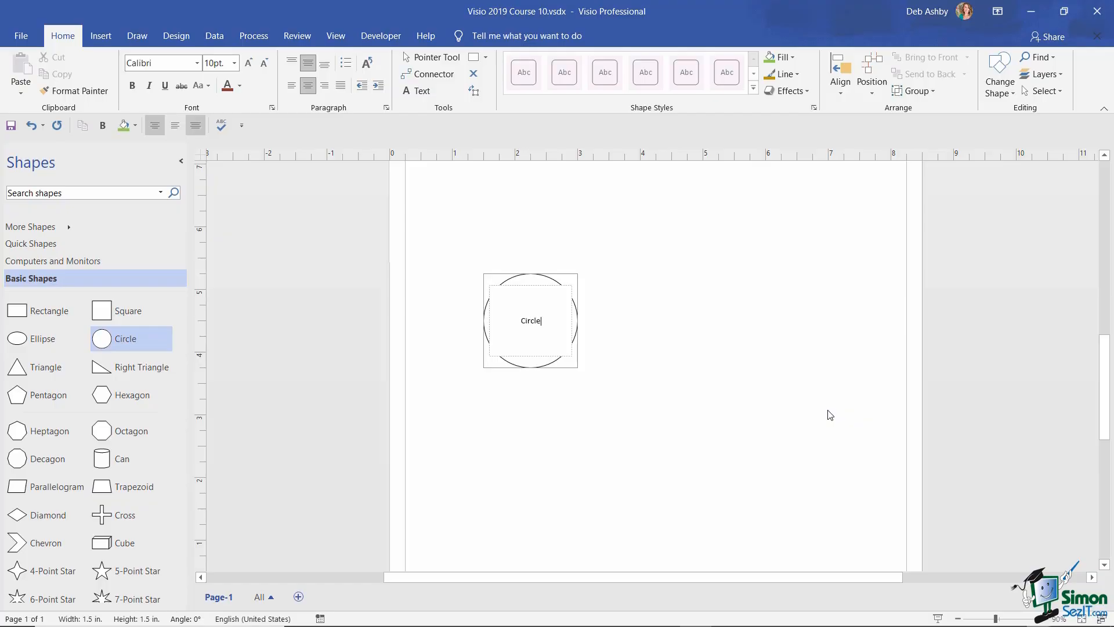
{"action": "left_click", "coordinate": [708, 316]}
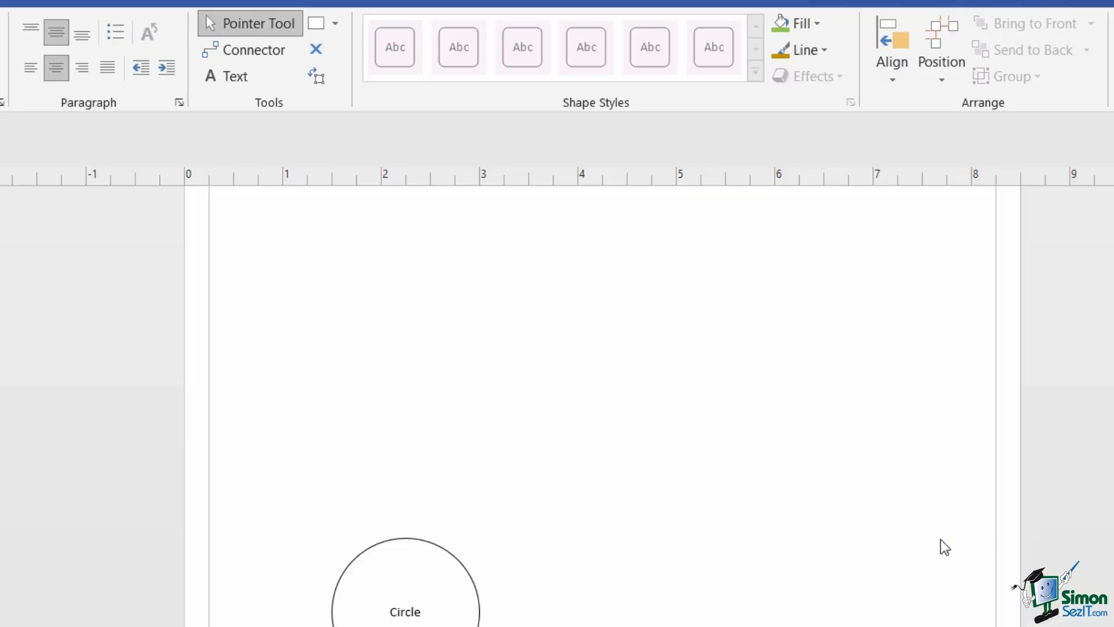
- Draw a text box near the page top containing 'Text Basics'
{"action": "left_click", "coordinate": [229, 79]}
{"action": "scroll", "coordinate": [407, 285], "scroll_direction": "up", "scroll_amount": 3}
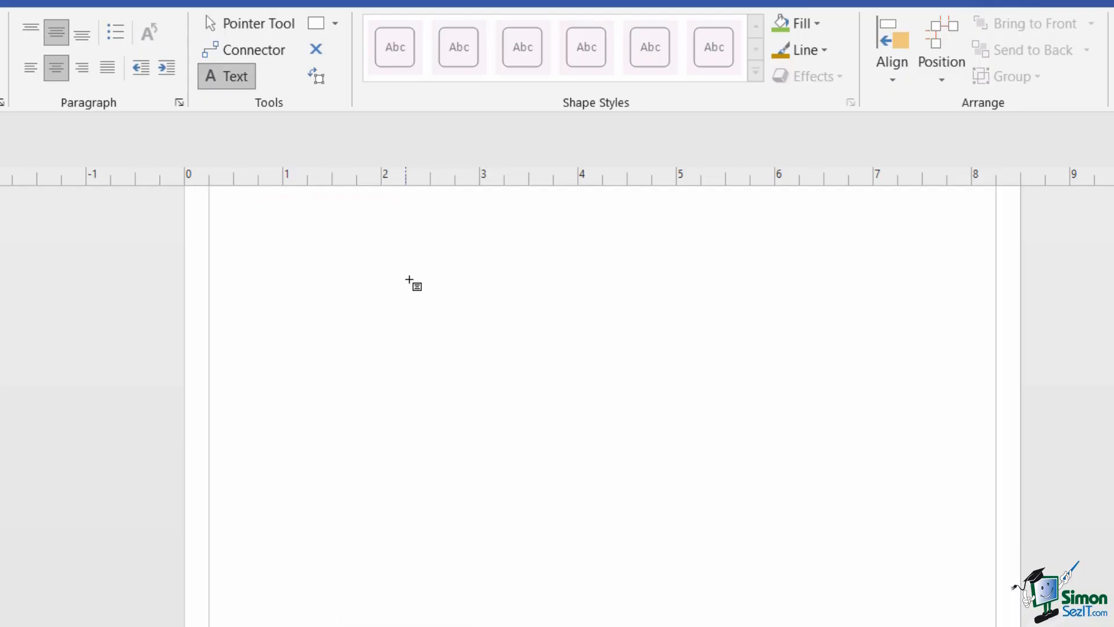
{"action": "scroll", "coordinate": [407, 285], "scroll_direction": "down", "scroll_amount": 3}
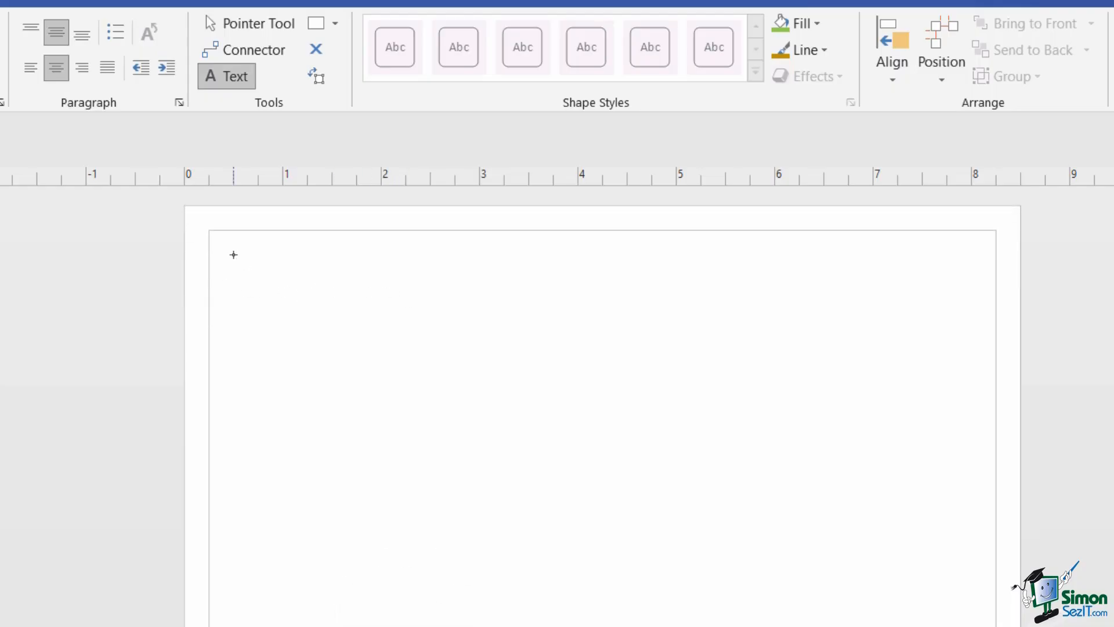
{"action": "left_click_drag", "start_coordinate": [233, 253], "coordinate": [800, 371]}
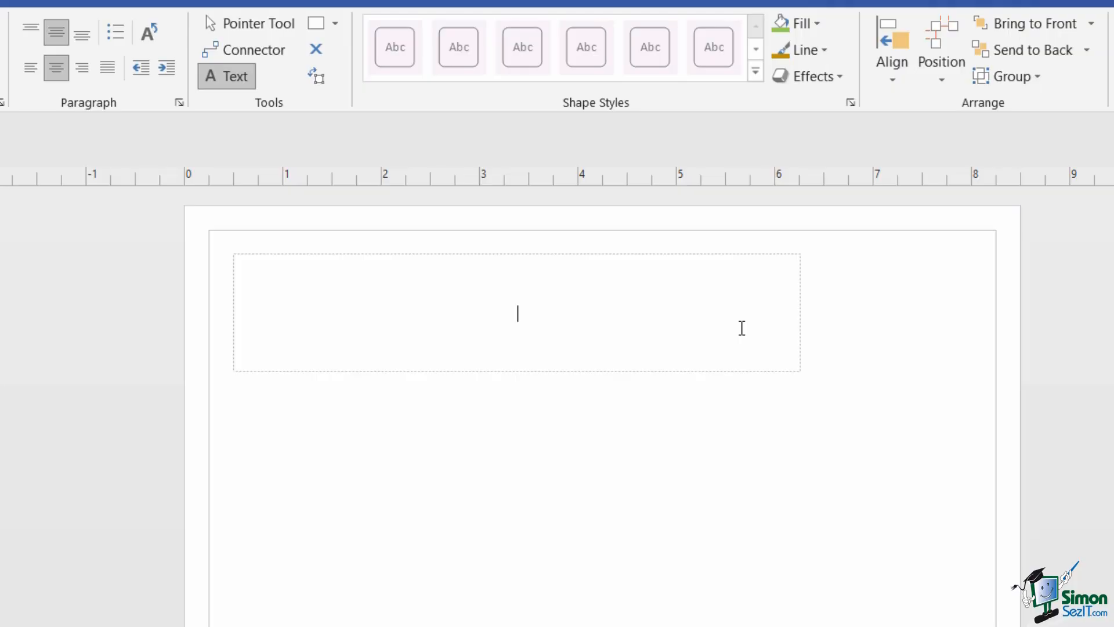
{"action": "type", "text": "Text Basics"}
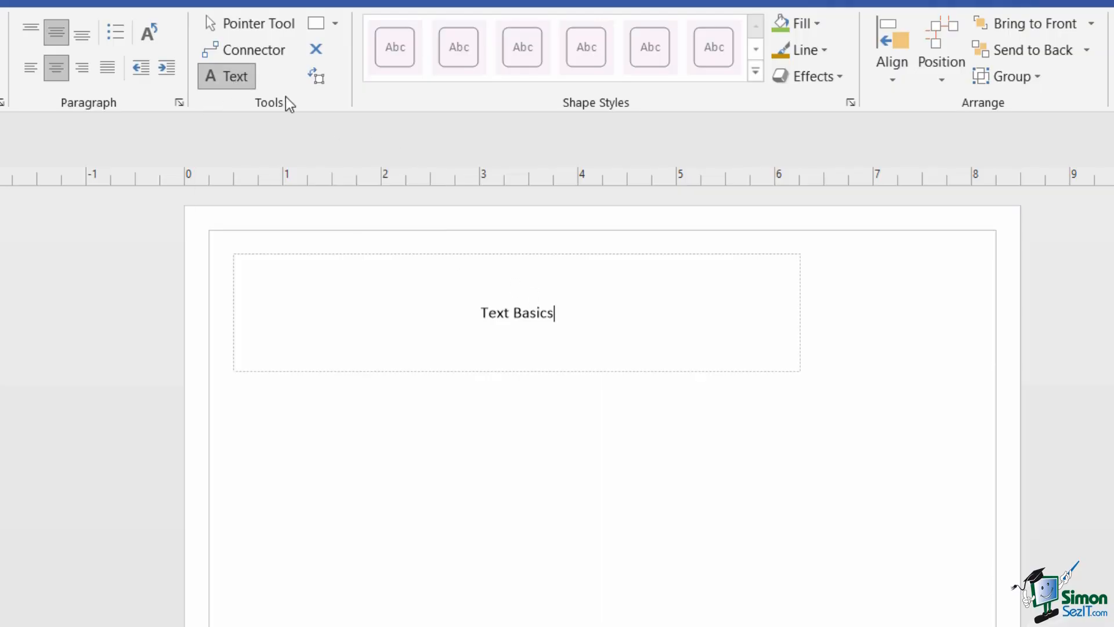
{"action": "left_click", "coordinate": [257, 24]}
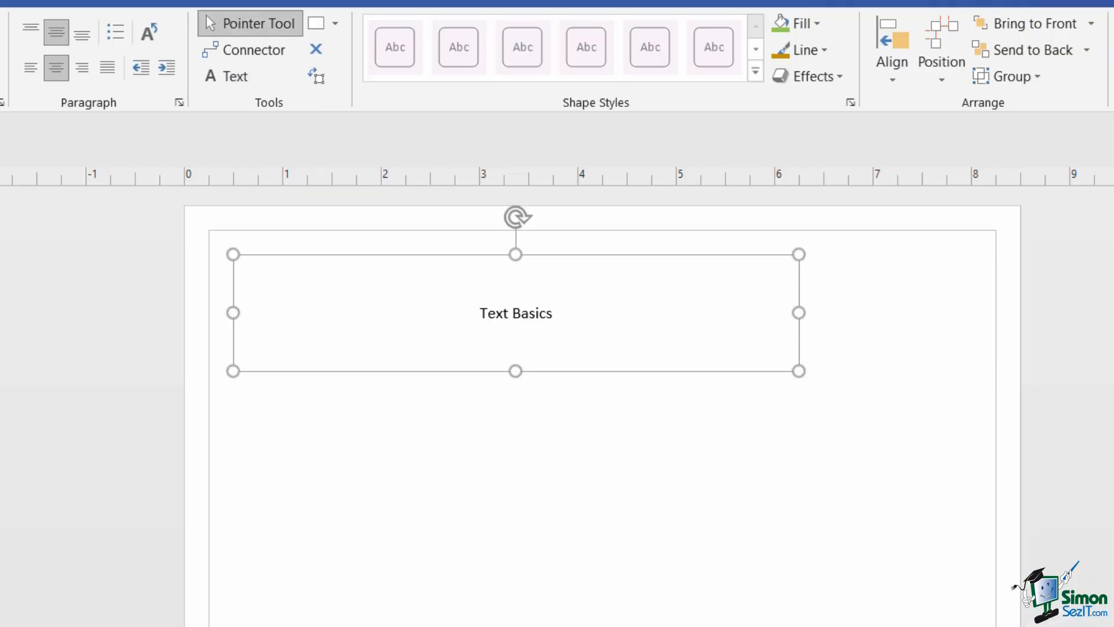
{"action": "left_click", "coordinate": [434, 422]}
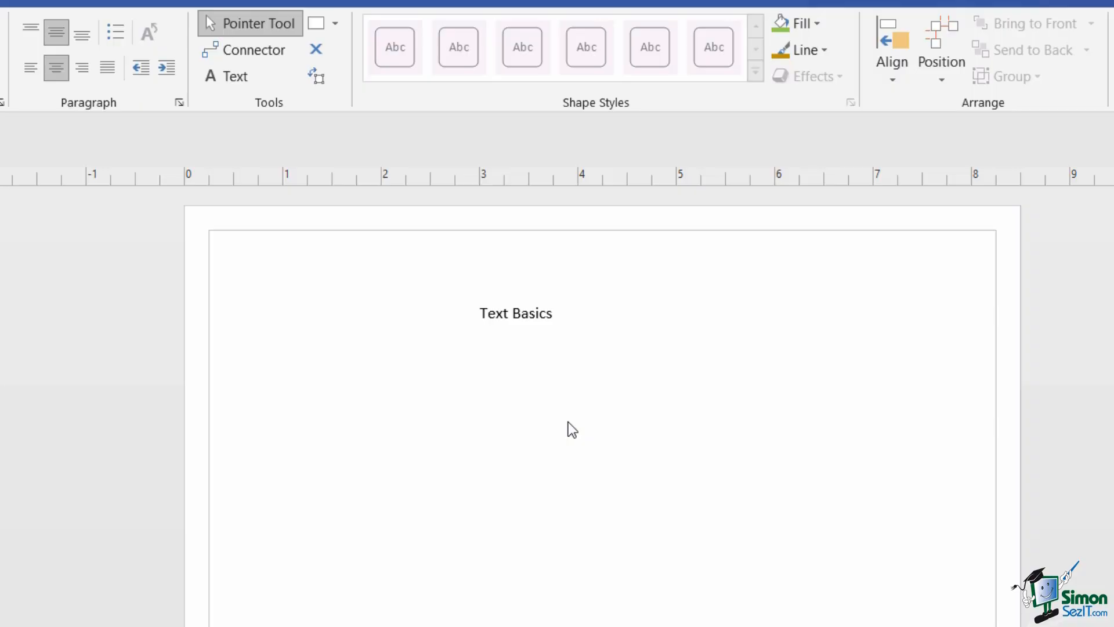
{"action": "scroll", "coordinate": [569, 423], "scroll_direction": "down", "scroll_amount": 10}
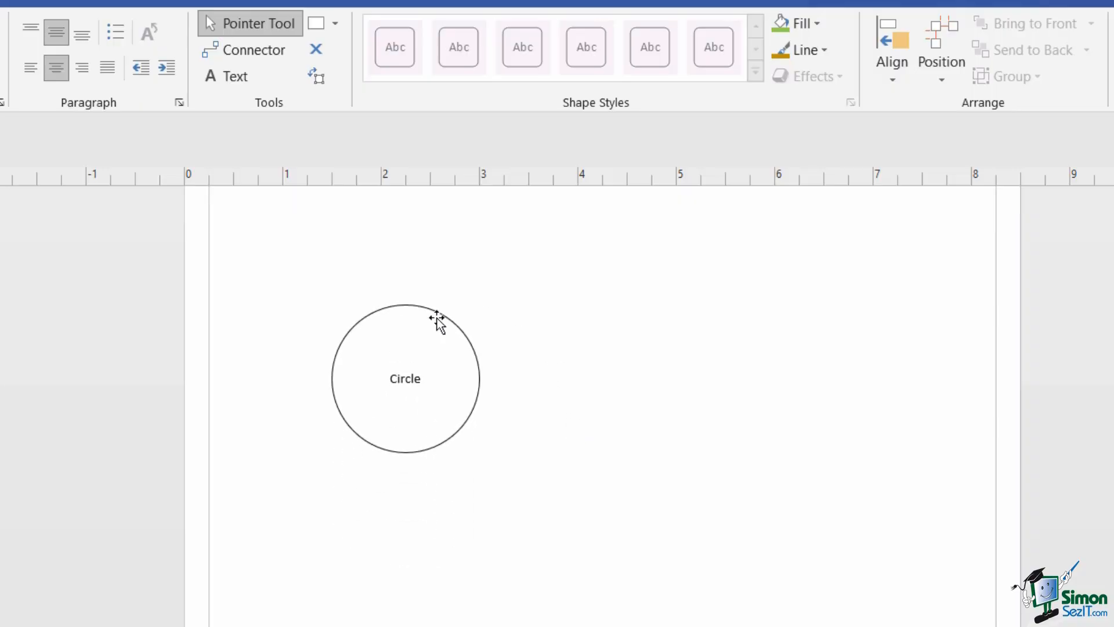
{"action": "left_click", "coordinate": [405, 380]}
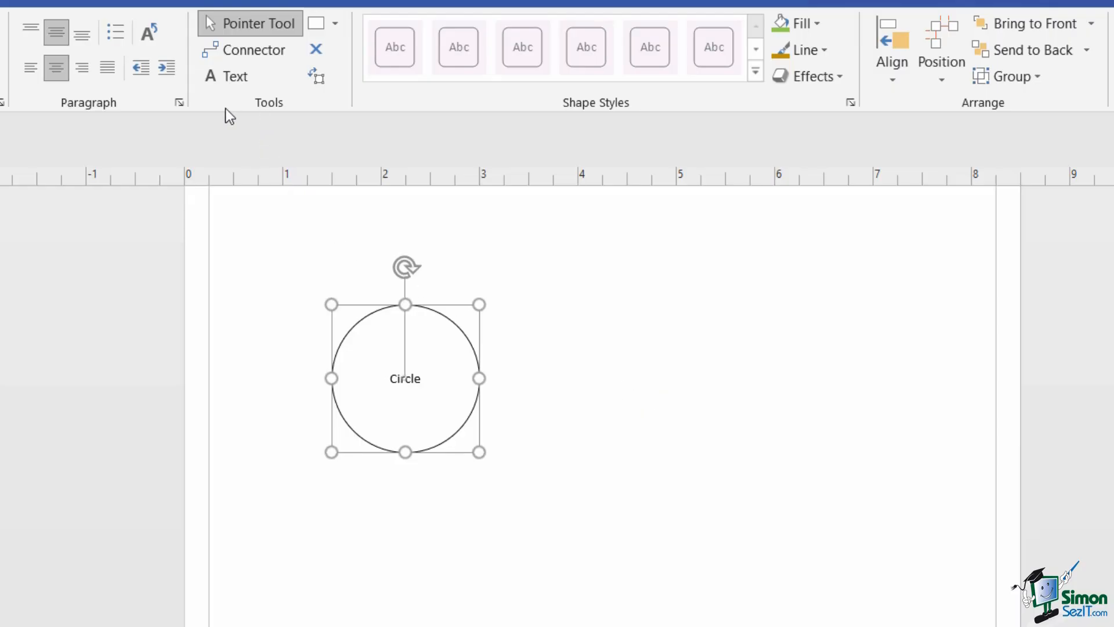
{"action": "left_click", "coordinate": [319, 78]}
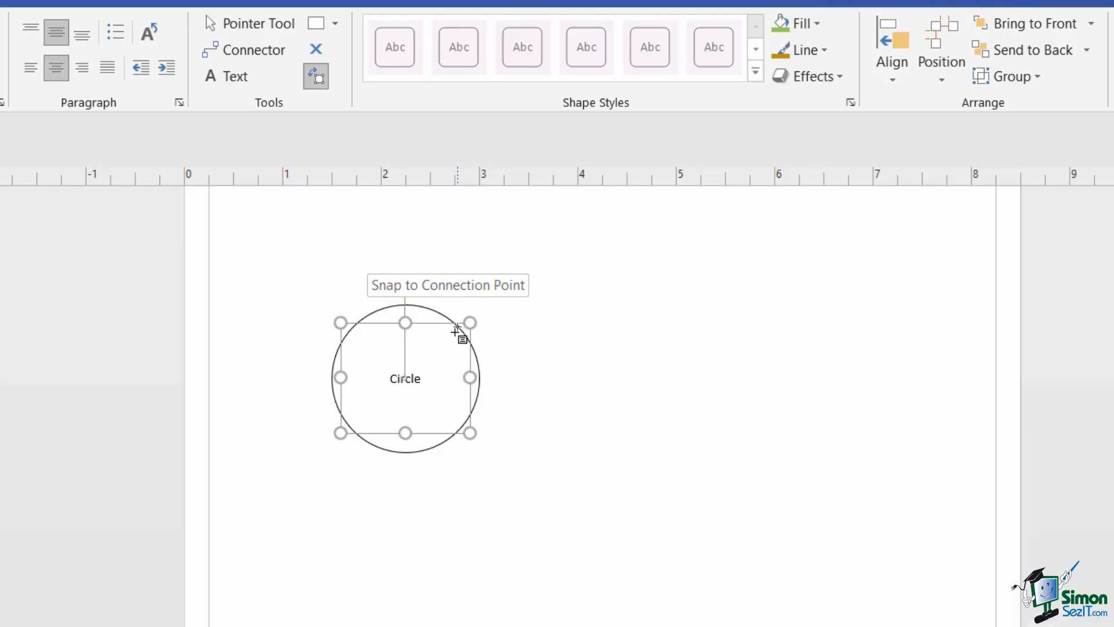
{"action": "left_click_drag", "start_coordinate": [457, 330], "coordinate": [406, 390]}
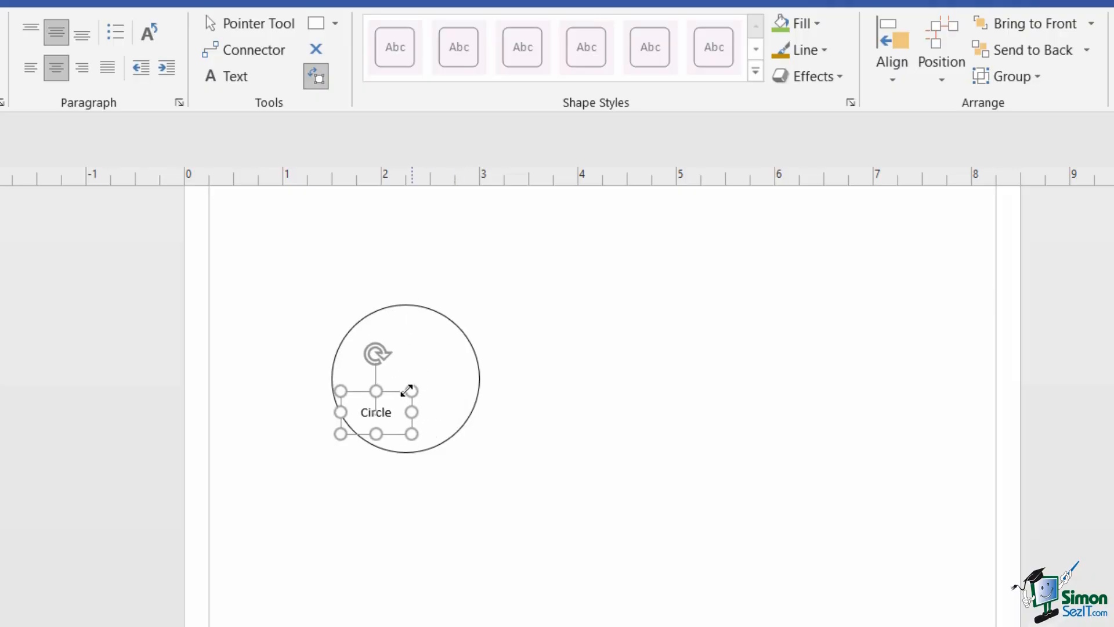
{"action": "key", "text": "ctrl+1"}
{"action": "left_click", "coordinate": [659, 395]}
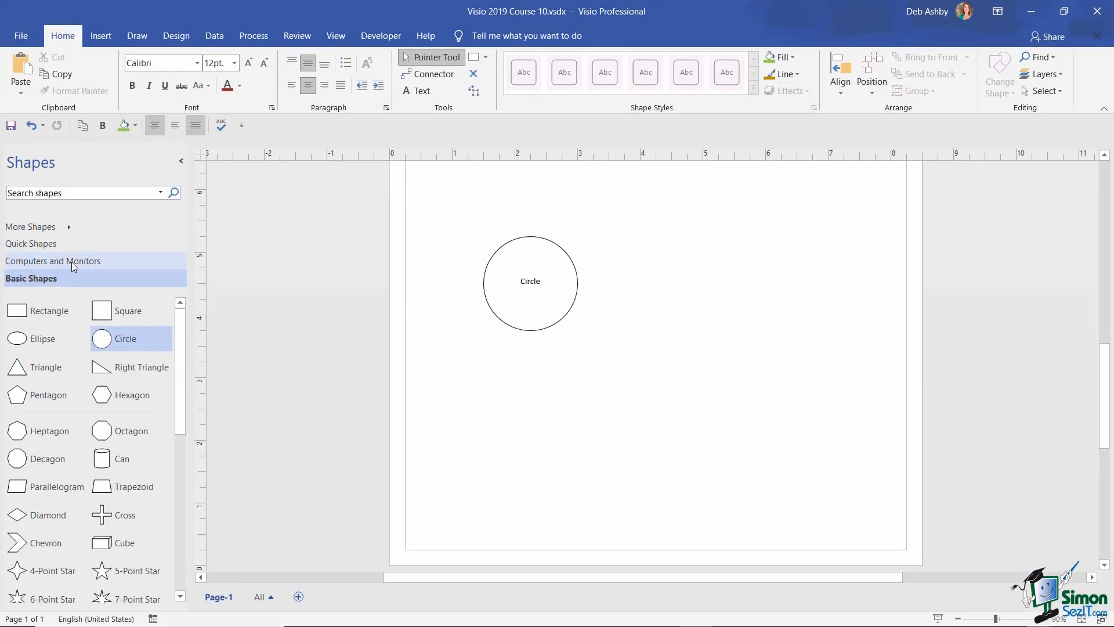
- Place a Terminal shape right of the circle and label it with a name followed by 'Terminal'
{"action": "left_click", "coordinate": [72, 261]}
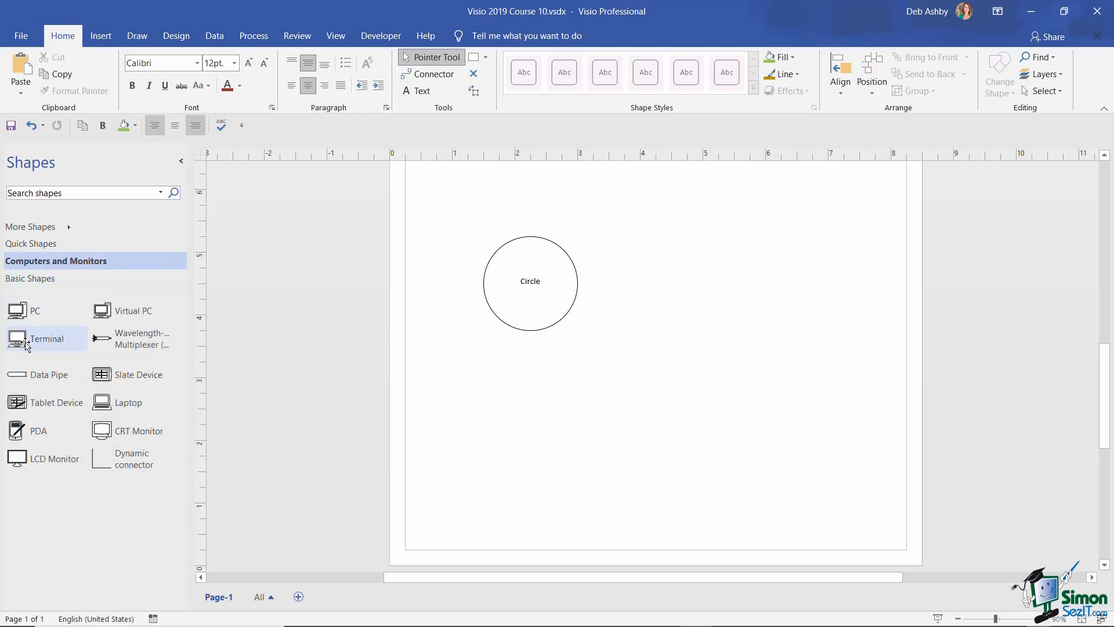
{"action": "left_click_drag", "start_coordinate": [25, 344], "coordinate": [721, 284]}
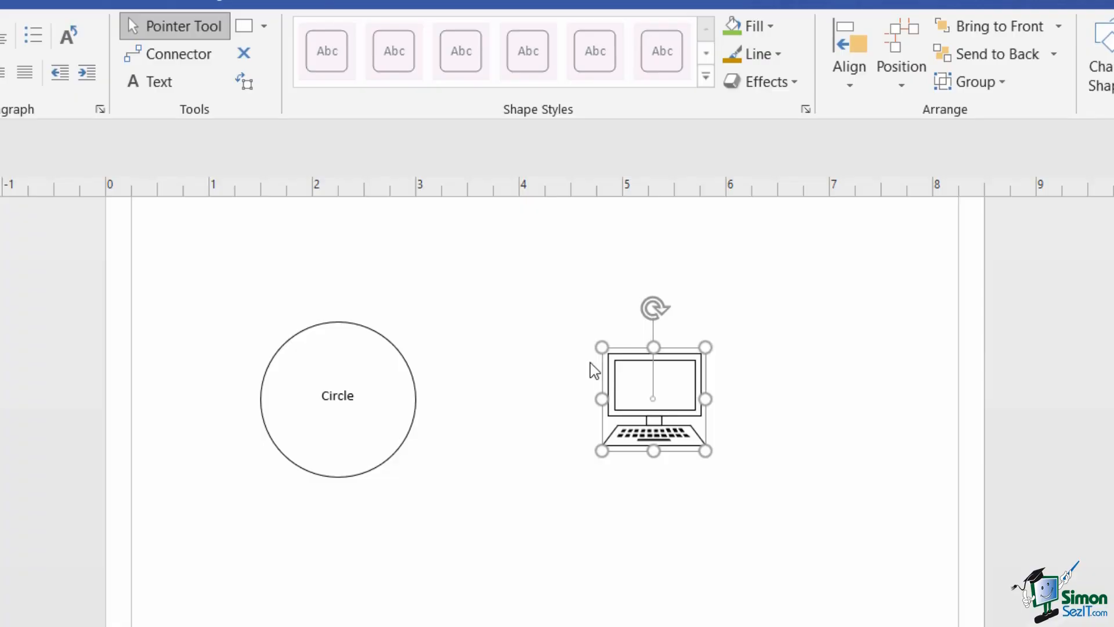
{"action": "left_click", "coordinate": [245, 83]}
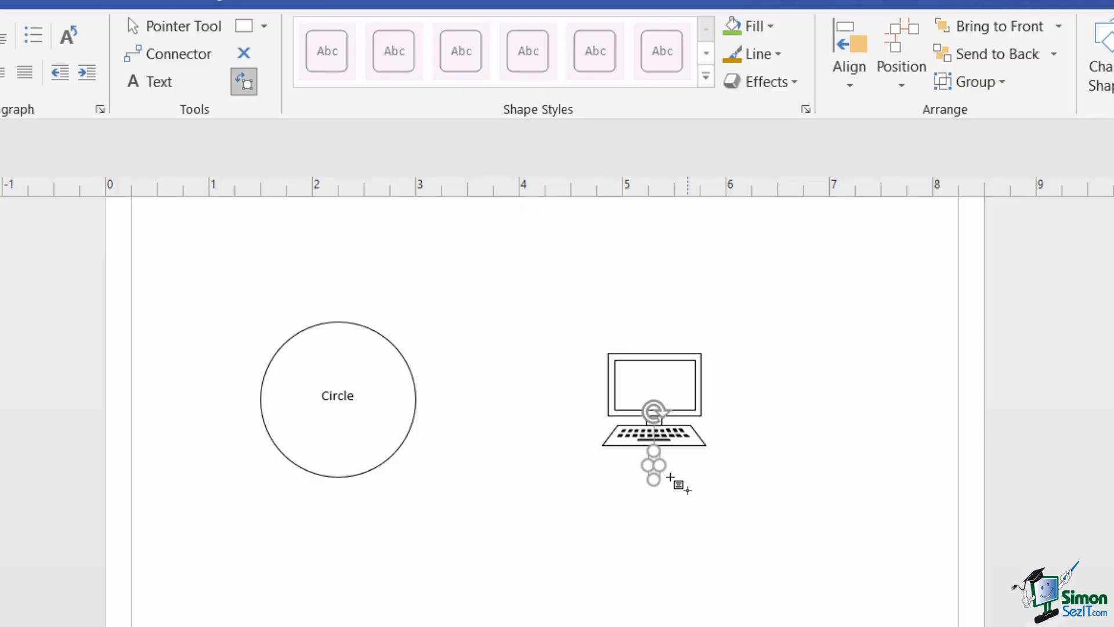
{"action": "left_click_drag", "start_coordinate": [661, 463], "coordinate": [605, 464]}
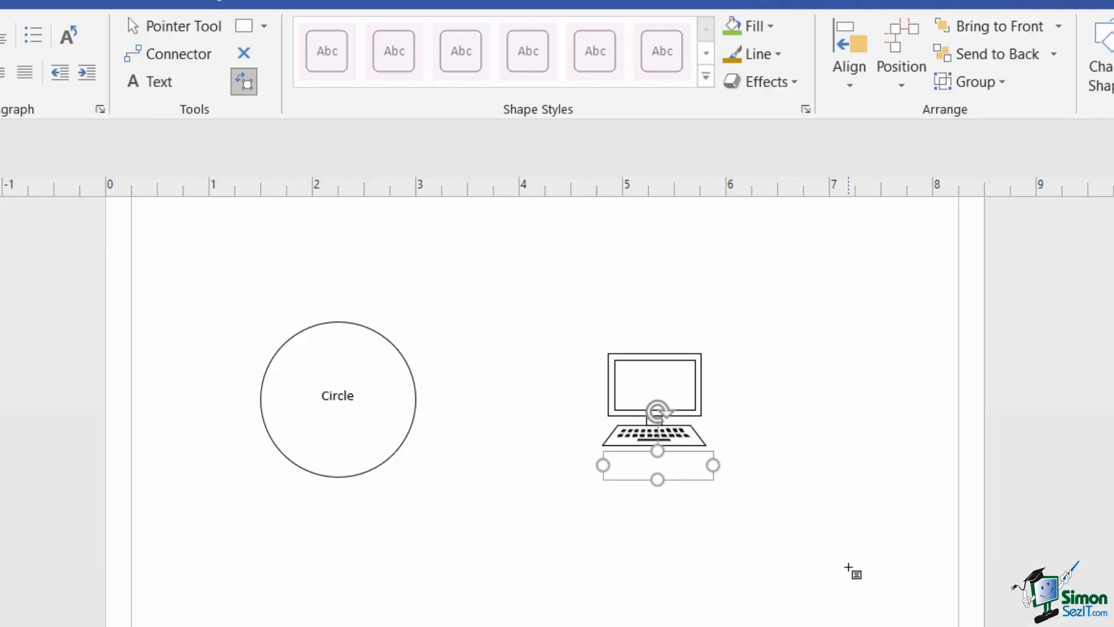
{"action": "type", "text": "Debs Ter"}
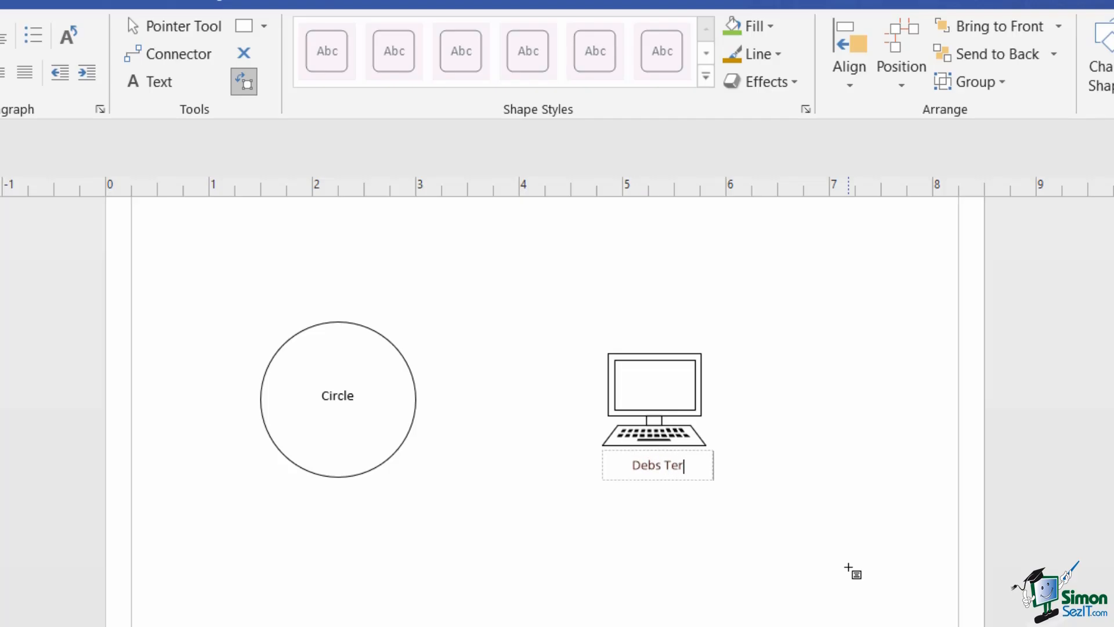
{"action": "type", "text": "minal"}
{"action": "key", "text": "ctrl+1"}
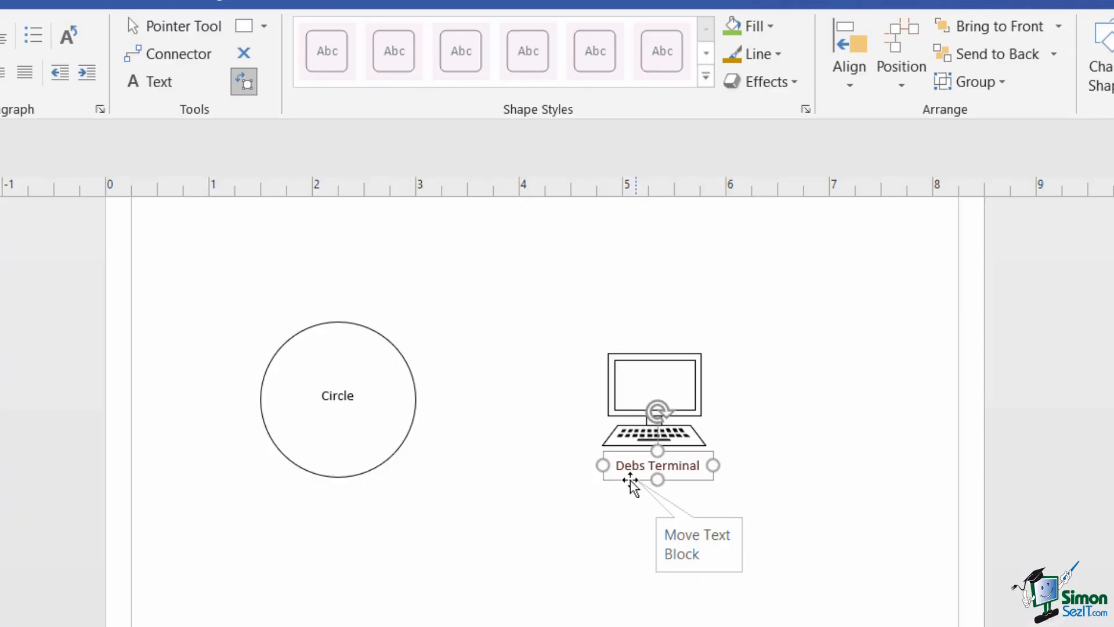
- Move the terminal's label onto the screen and narrow it to wrap onto two lines
{"action": "left_click_drag", "start_coordinate": [630, 482], "coordinate": [642, 393]}
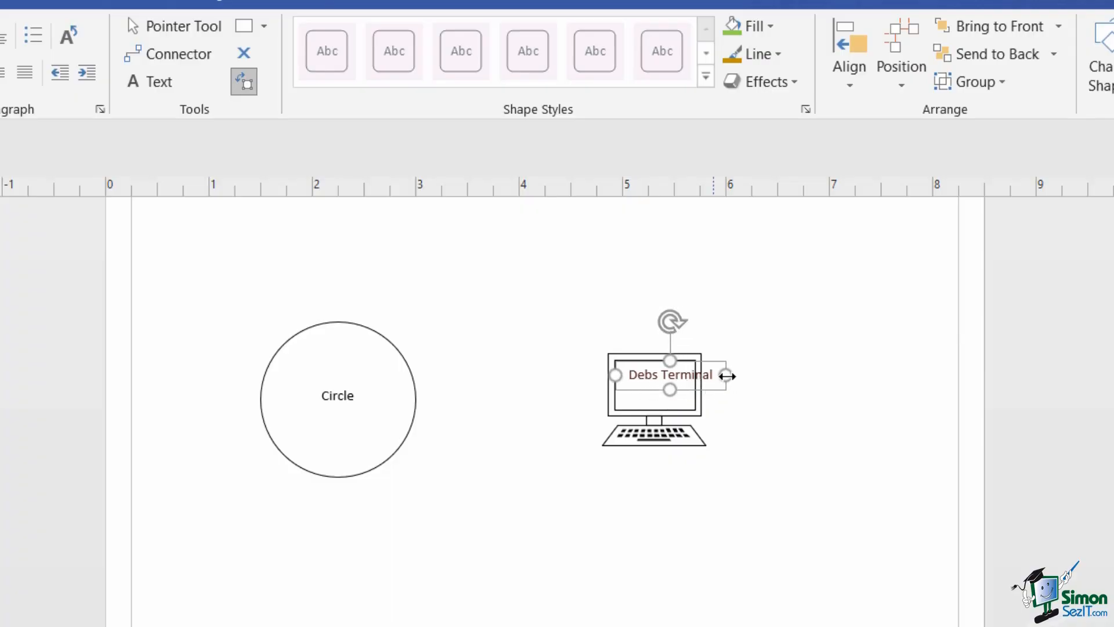
{"action": "left_click_drag", "start_coordinate": [726, 375], "coordinate": [672, 364]}
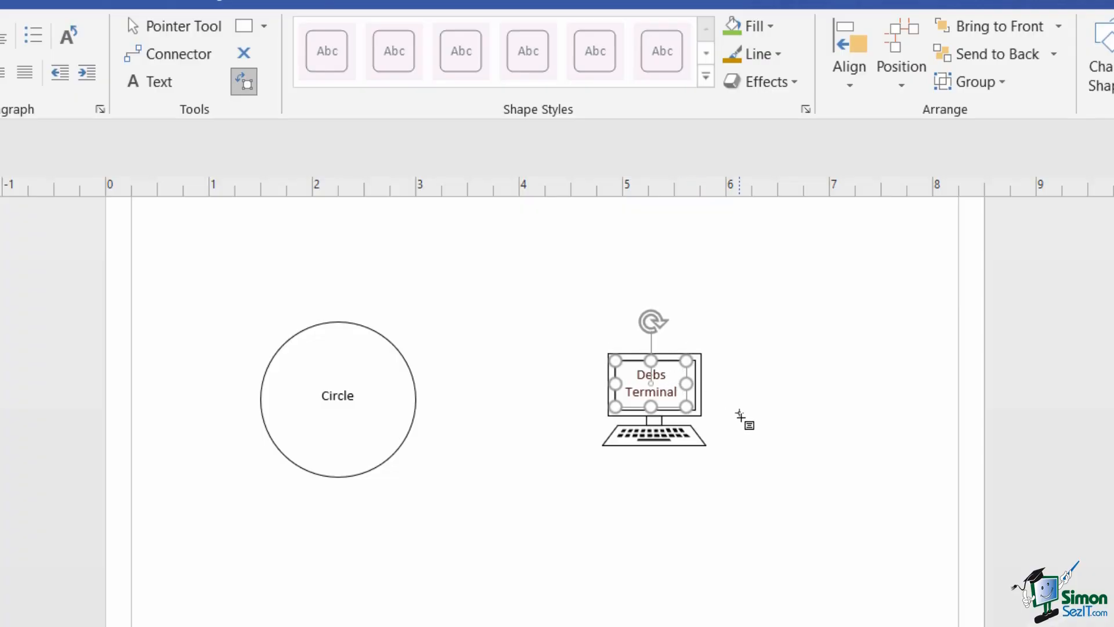
{"action": "left_click", "coordinate": [244, 82]}
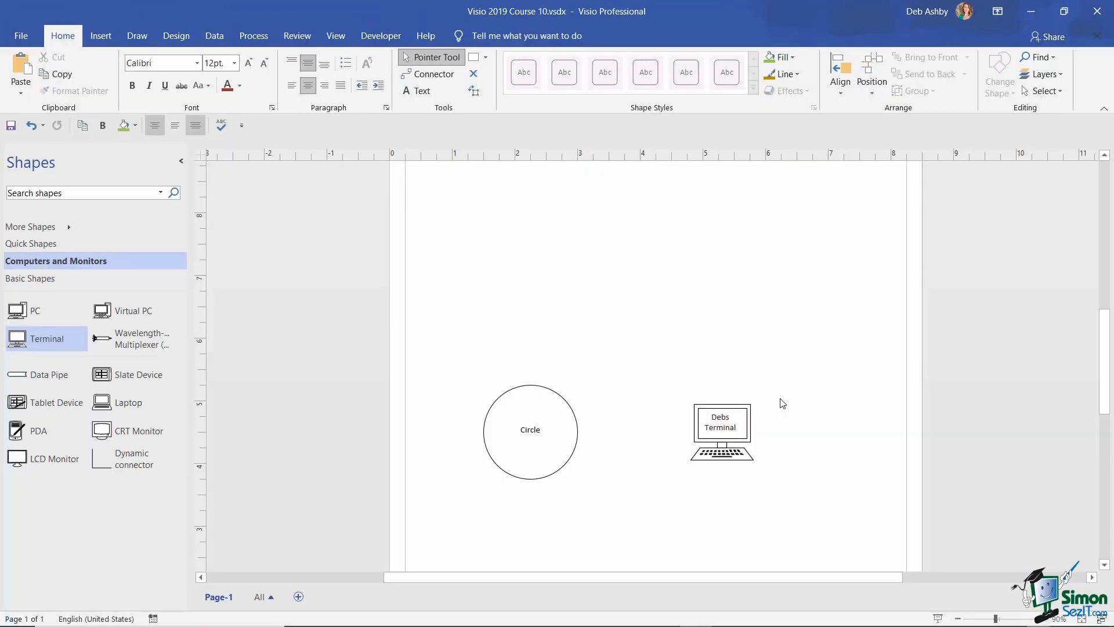
- Drop a circle below the title and enlarge it to 3.188 in across
{"action": "scroll", "coordinate": [782, 403], "scroll_direction": "up", "scroll_amount": 3}
{"action": "left_click", "coordinate": [42, 279]}
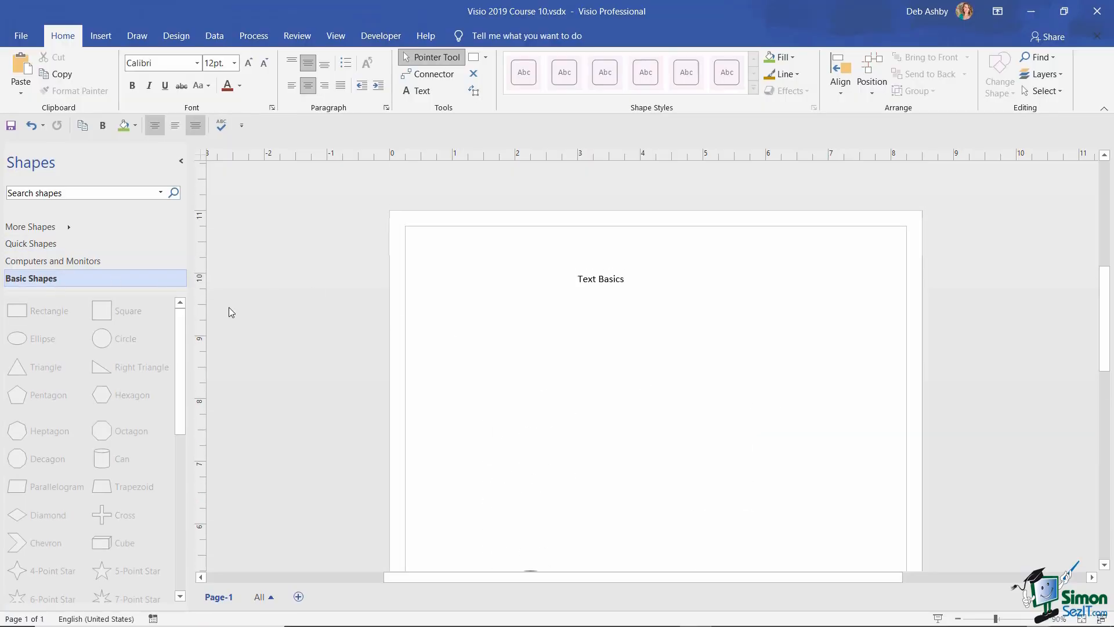
{"action": "left_click_drag", "start_coordinate": [102, 339], "coordinate": [523, 375]}
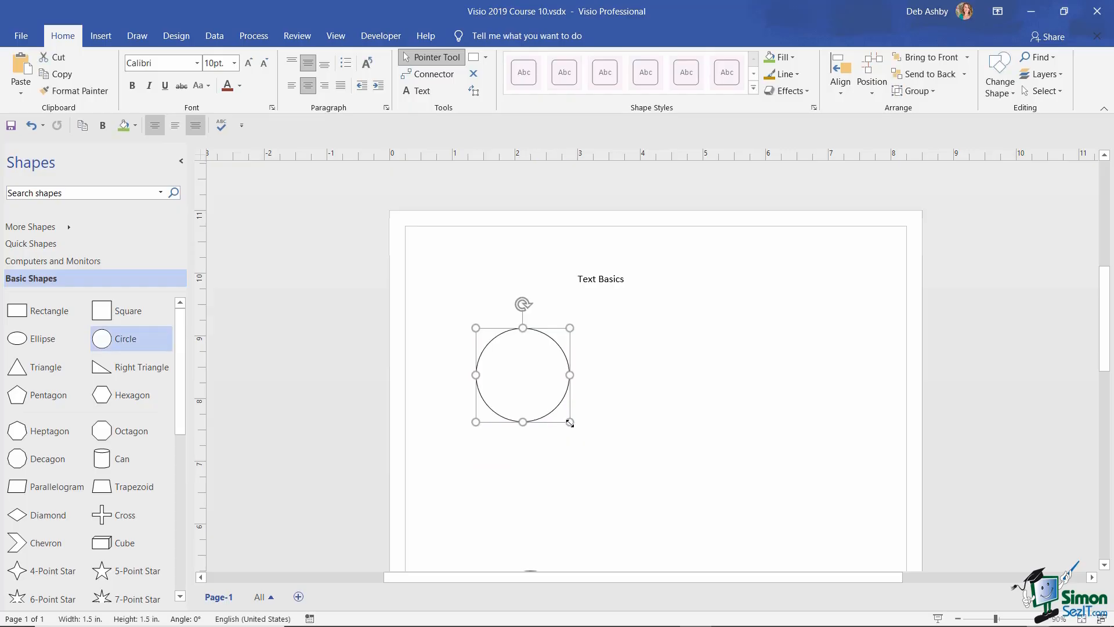
{"action": "left_click_drag", "start_coordinate": [569, 421], "coordinate": [674, 508]}
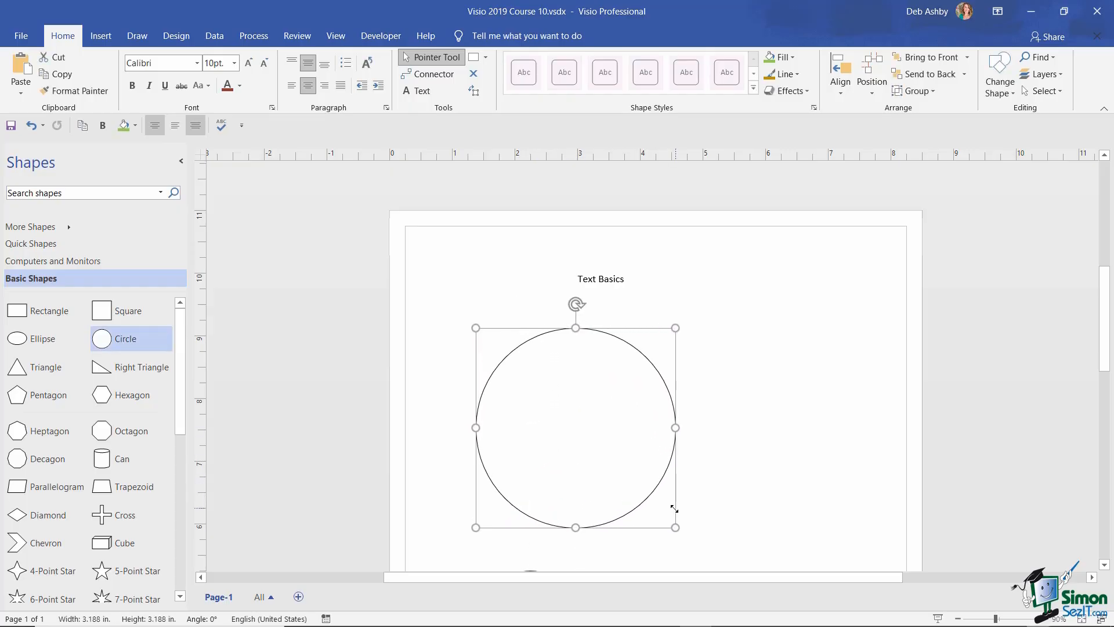
{"action": "scroll", "coordinate": [576, 323], "scroll_direction": "down", "scroll_amount": 2}
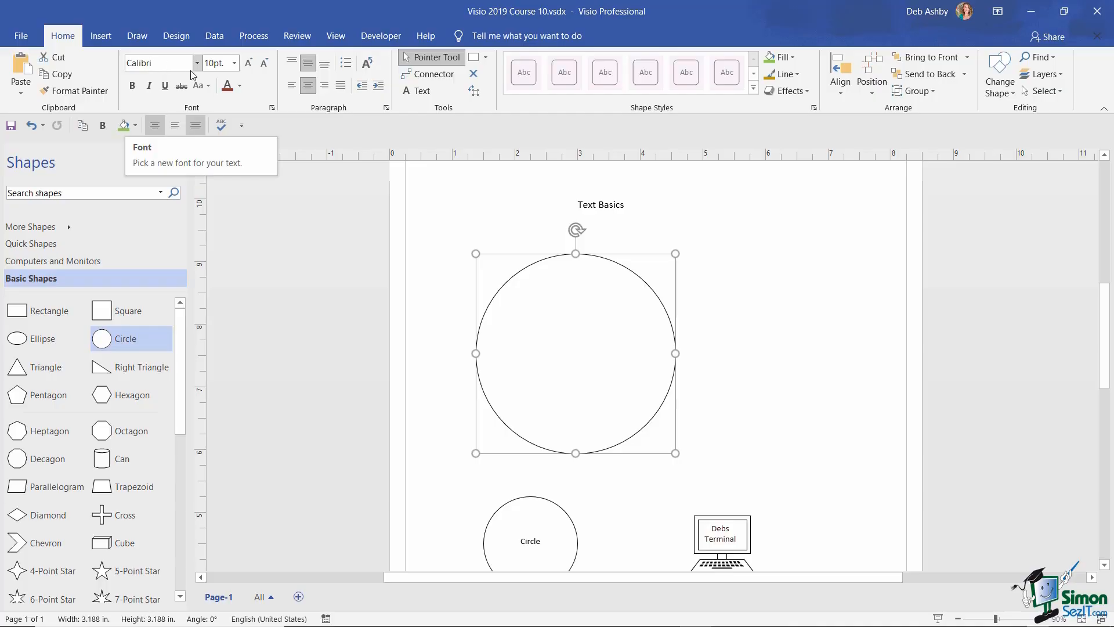
- Label the big circle 'Circle' in 24 pt text
{"action": "left_click", "coordinate": [234, 63]}
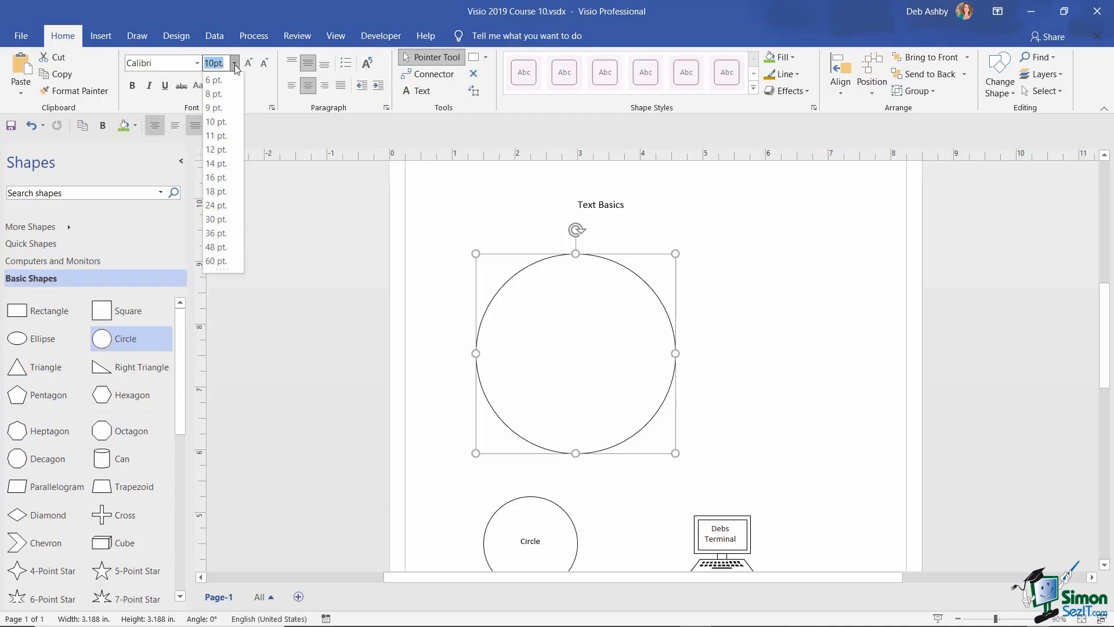
{"action": "left_click", "coordinate": [222, 208]}
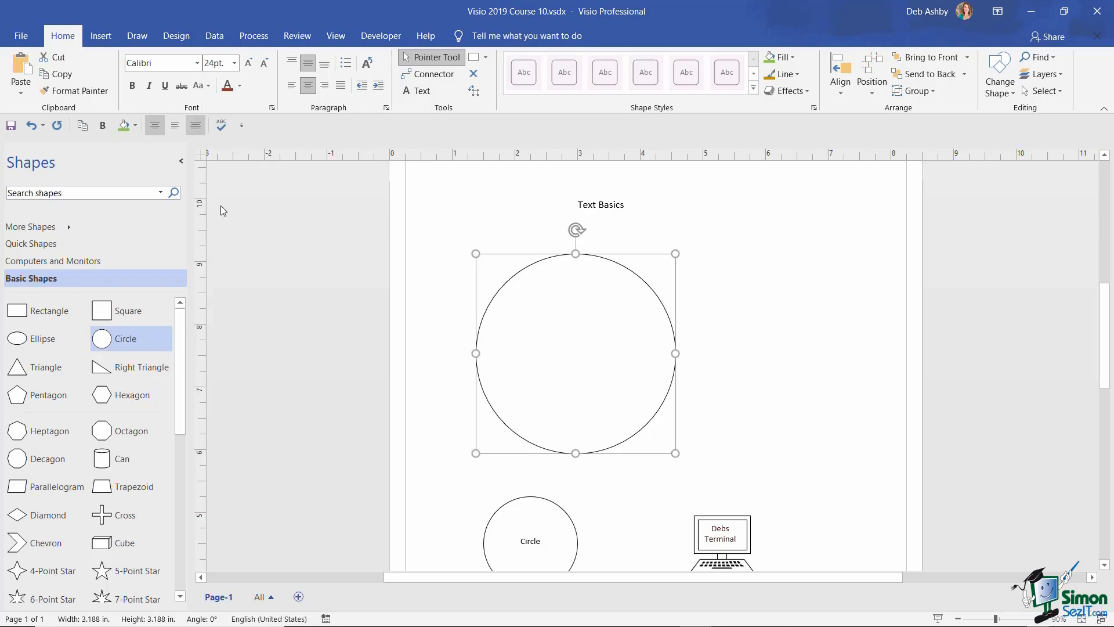
{"action": "type", "text": "Circle"}
{"action": "left_click", "coordinate": [220, 205]}
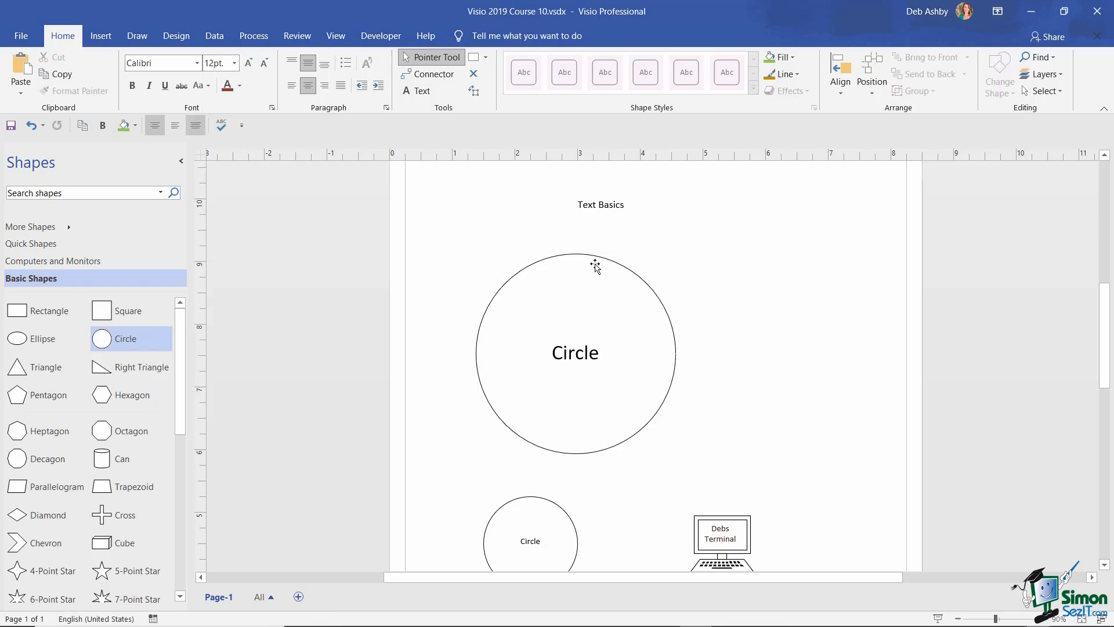
- Try the circle text's alignments, restore centre-middle, then shrink the circle to 2.125 in and shift it down-left
{"action": "left_click", "coordinate": [595, 260]}
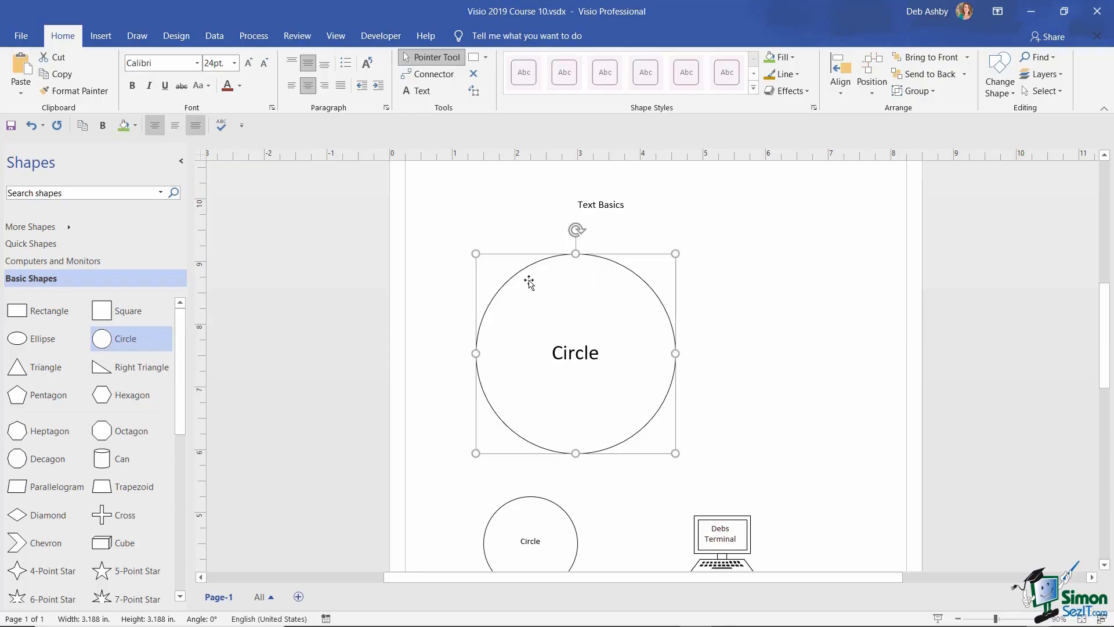
{"action": "left_click", "coordinate": [476, 93]}
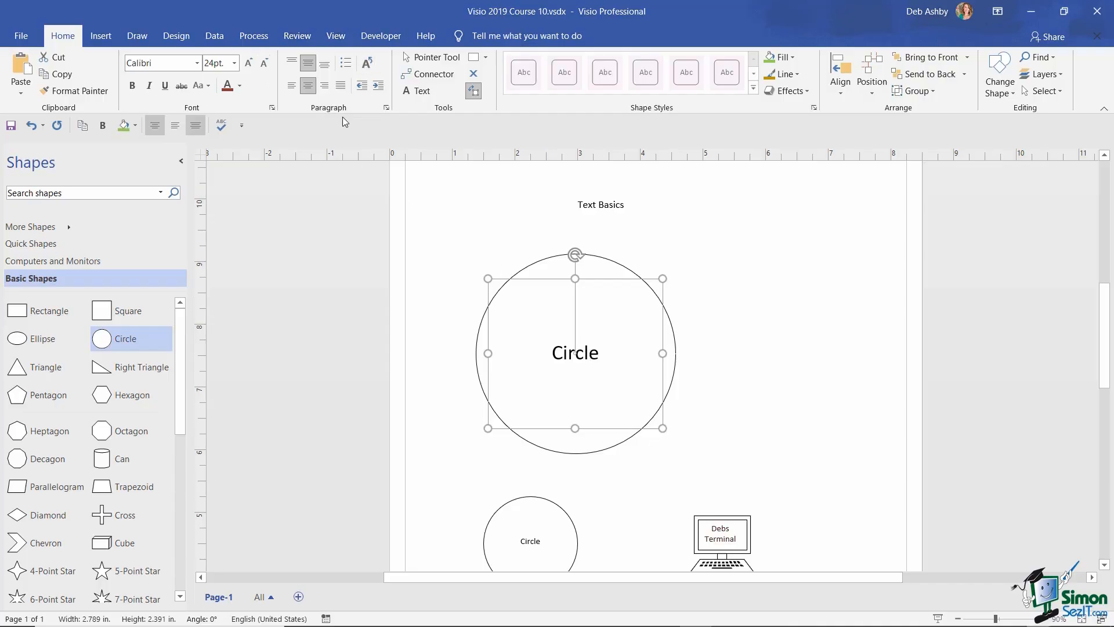
{"action": "left_click", "coordinate": [292, 64]}
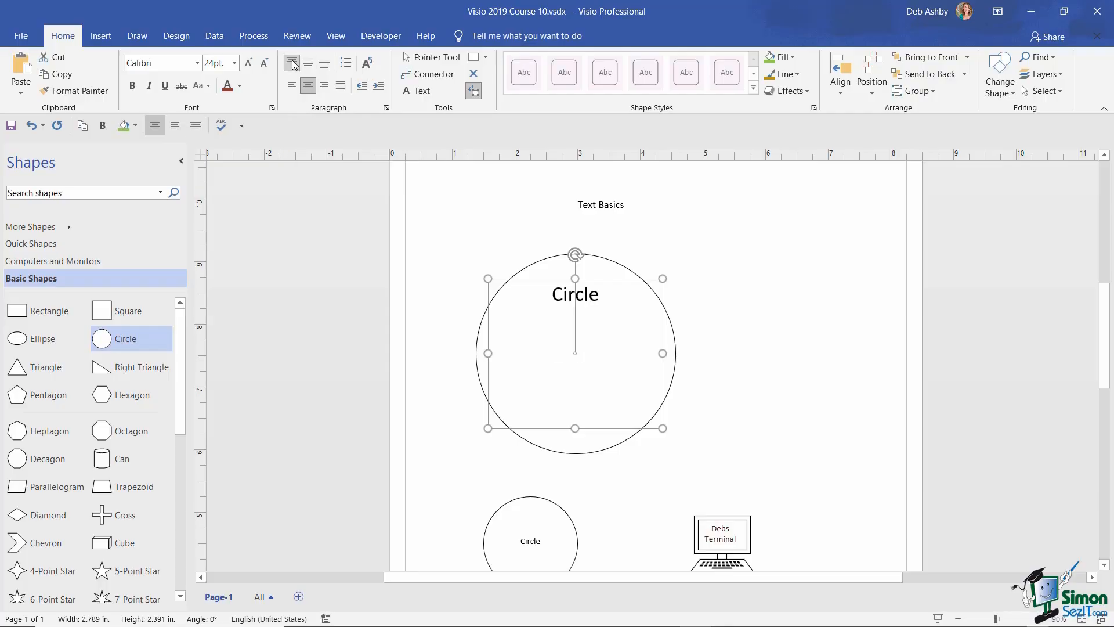
{"action": "left_click", "coordinate": [309, 65]}
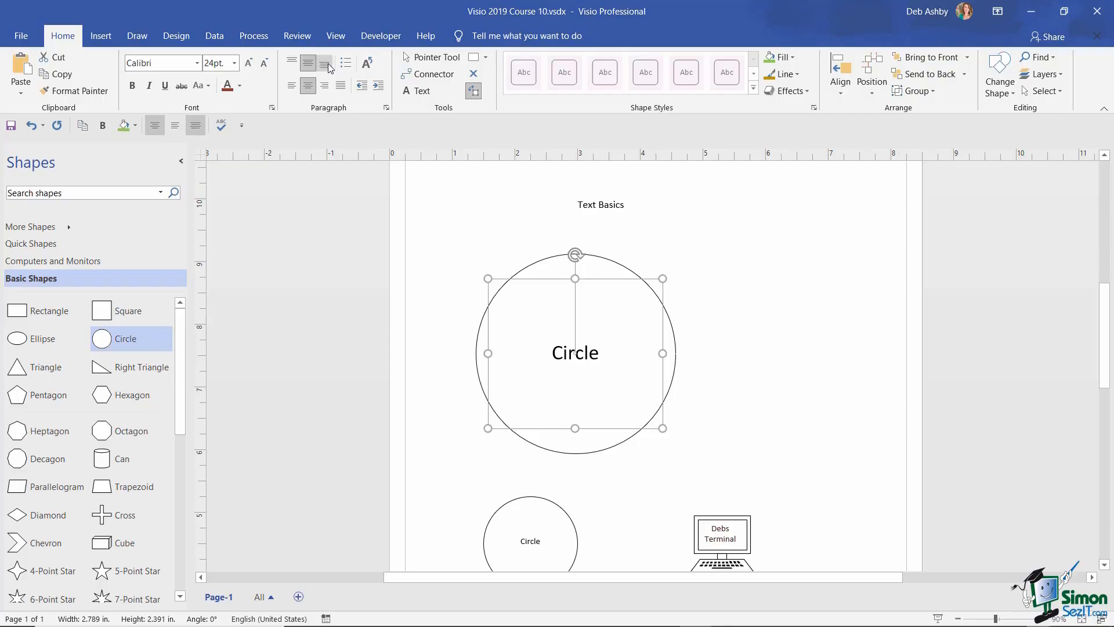
{"action": "left_click", "coordinate": [326, 65]}
{"action": "left_click", "coordinate": [323, 85]}
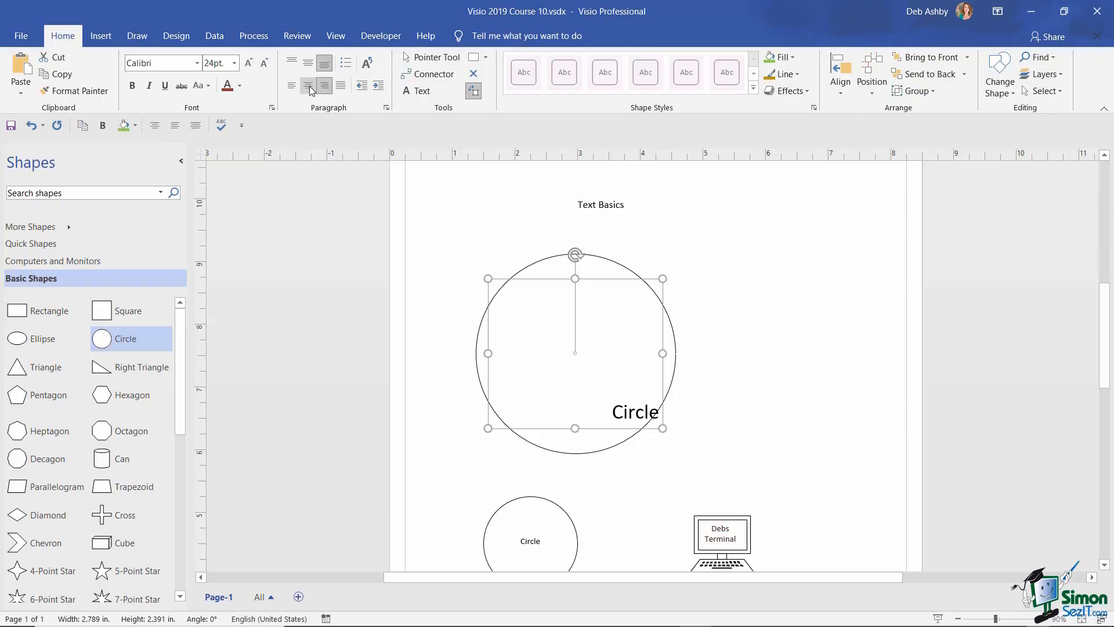
{"action": "left_click", "coordinate": [309, 87]}
{"action": "left_click", "coordinate": [291, 87]}
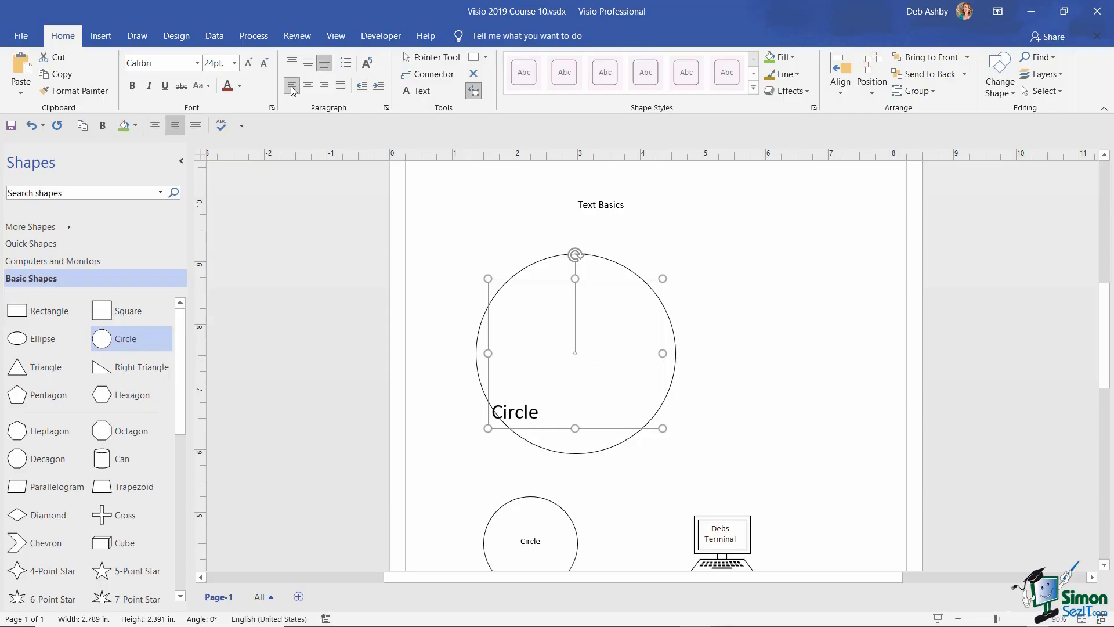
{"action": "left_click", "coordinate": [310, 64]}
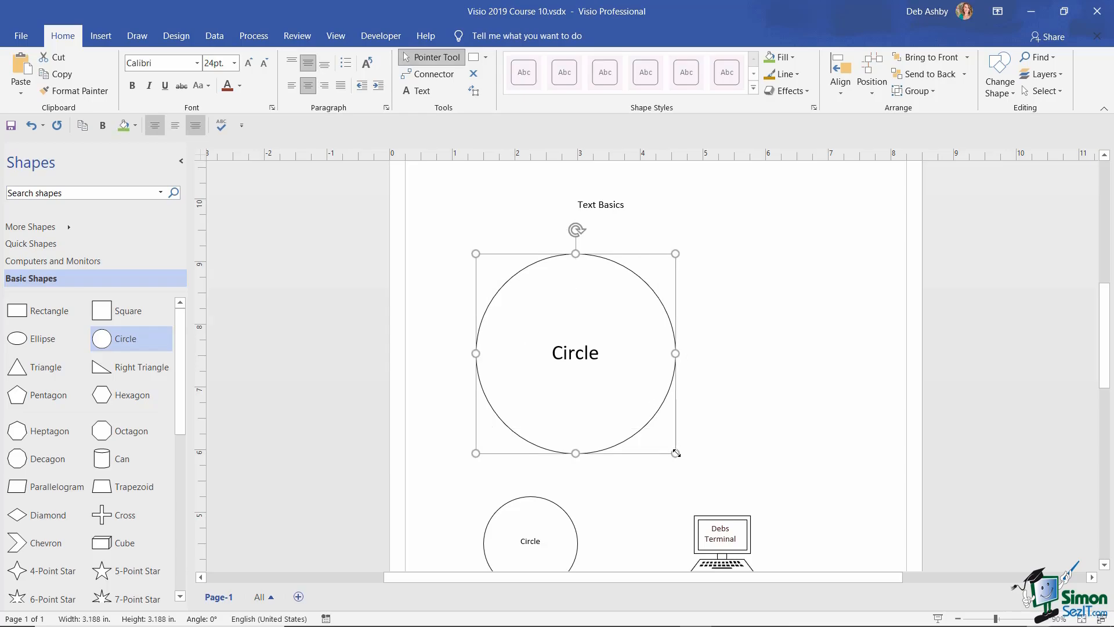
{"action": "left_click_drag", "start_coordinate": [675, 453], "coordinate": [609, 386]}
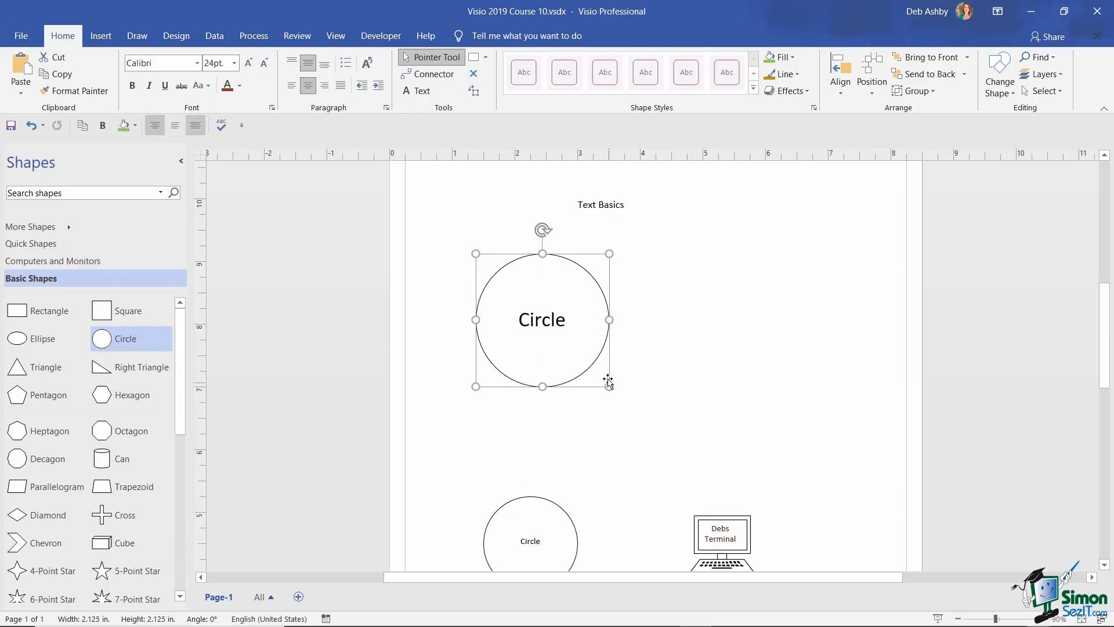
{"action": "left_click_drag", "start_coordinate": [563, 255], "coordinate": [543, 310]}
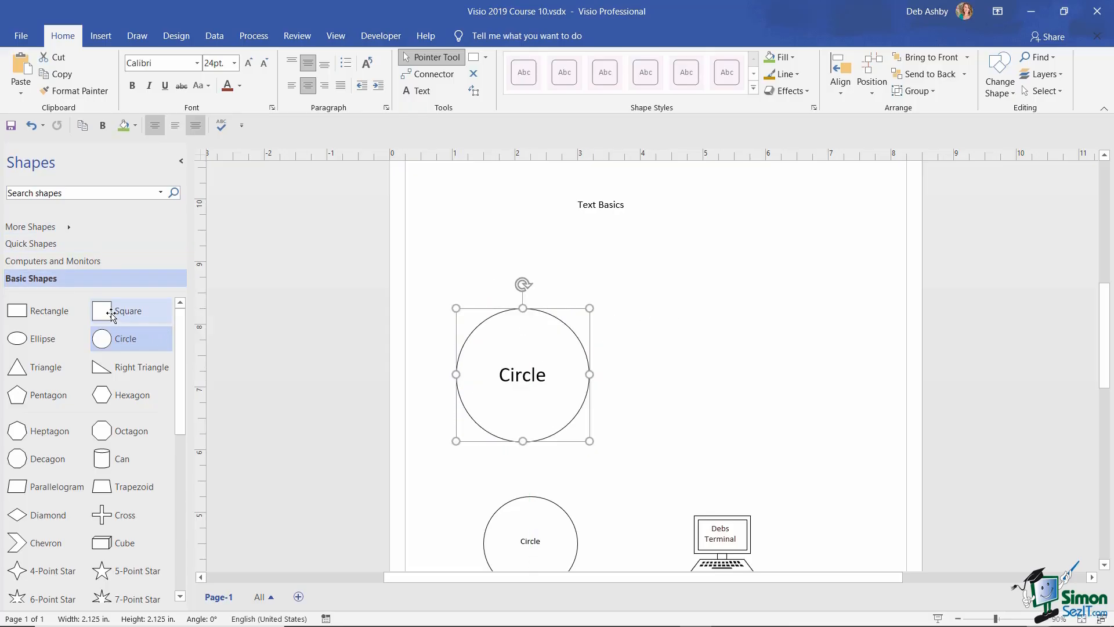
- Add a square right of the circle and label it 'Square' in 24 pt
{"action": "left_click_drag", "start_coordinate": [110, 312], "coordinate": [709, 336]}
{"action": "left_click_drag", "start_coordinate": [757, 281], "coordinate": [749, 312]}
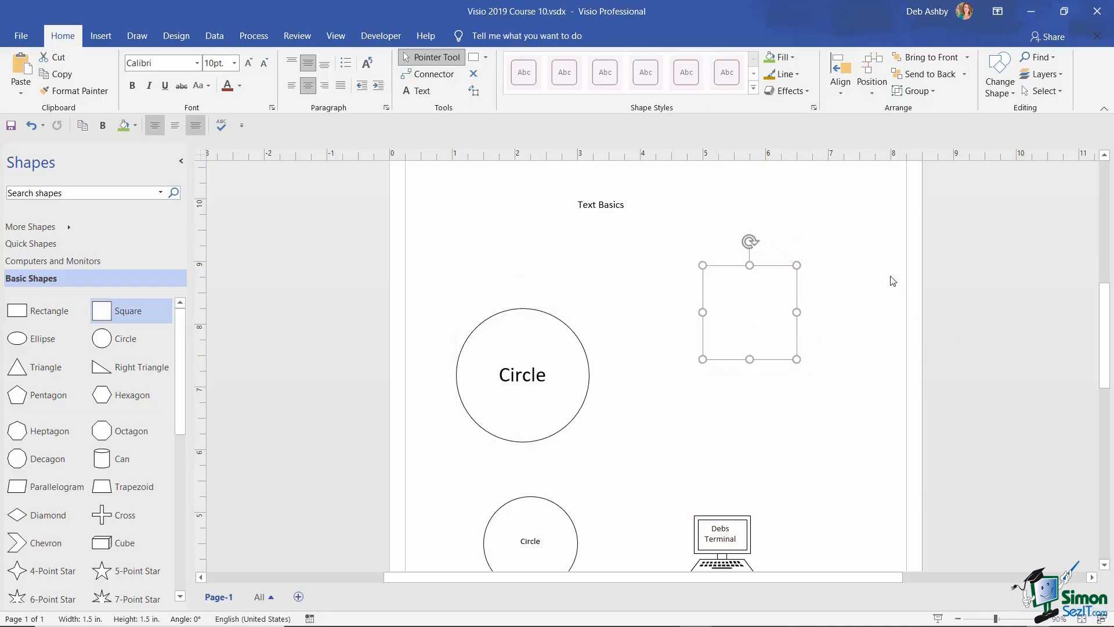
{"action": "left_click", "coordinate": [234, 63]}
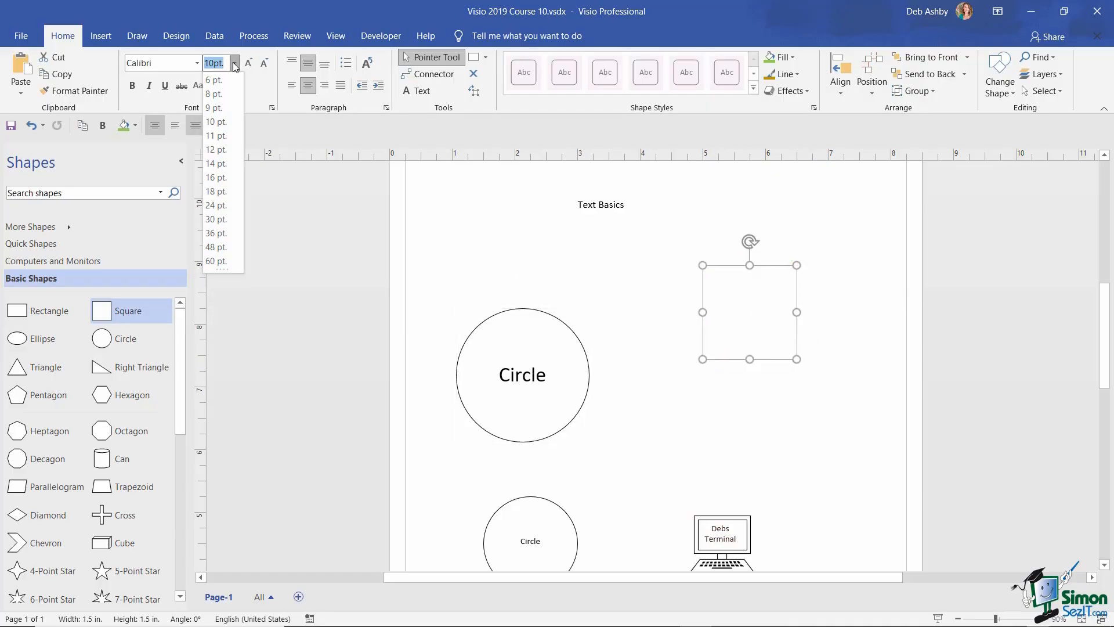
{"action": "left_click", "coordinate": [215, 205]}
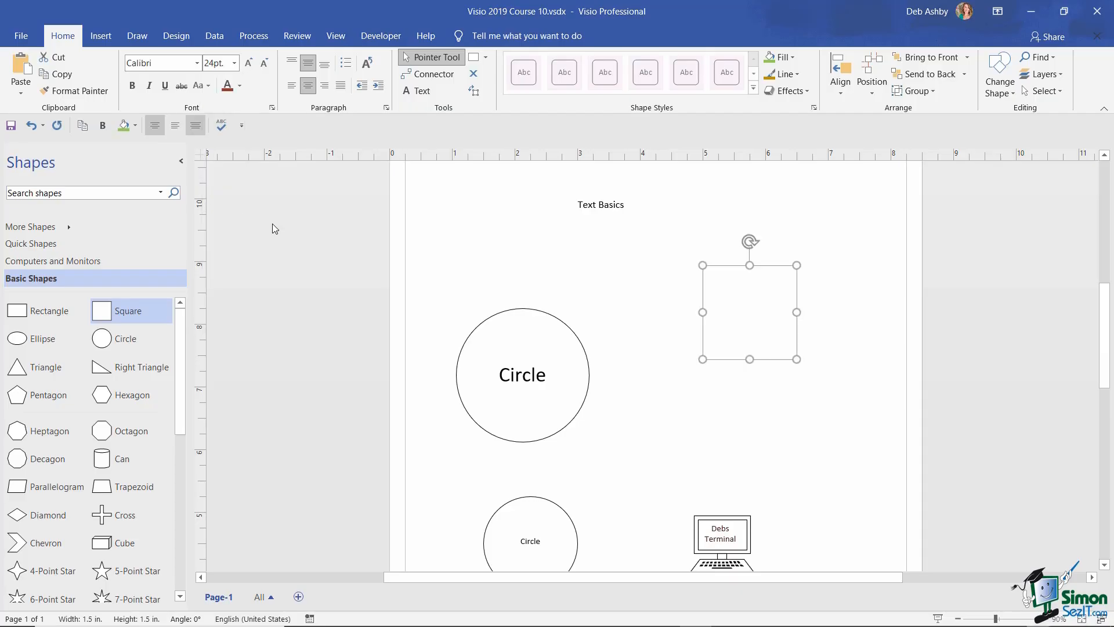
{"action": "type", "text": "Square"}
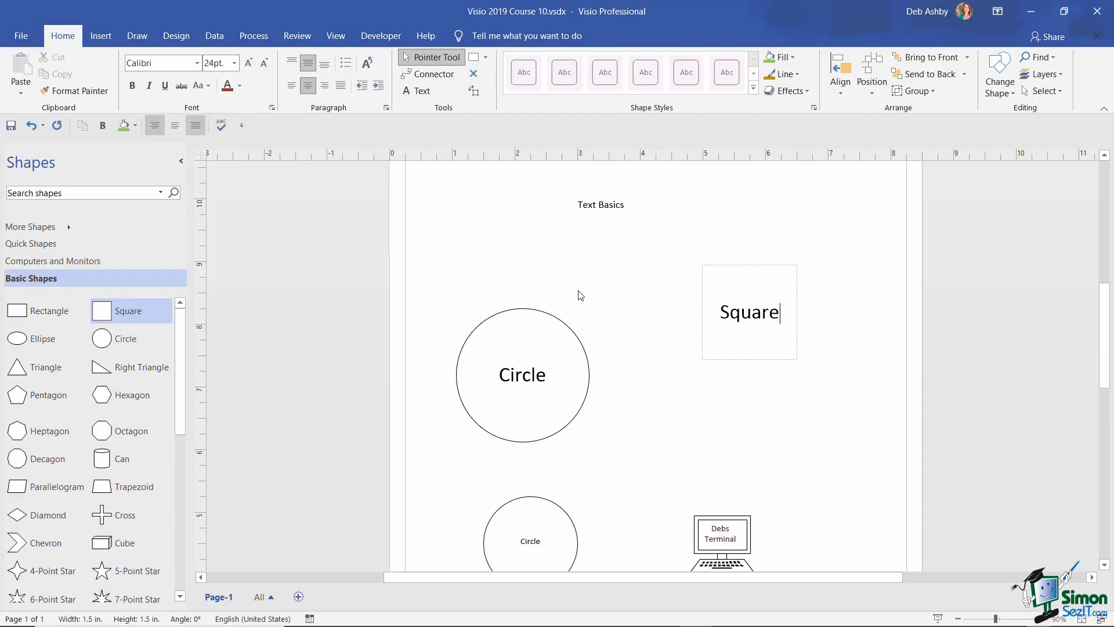
{"action": "left_click", "coordinate": [827, 316]}
- Rotate the square to -40 degrees and rotate its text separately
{"action": "left_click", "coordinate": [764, 270]}
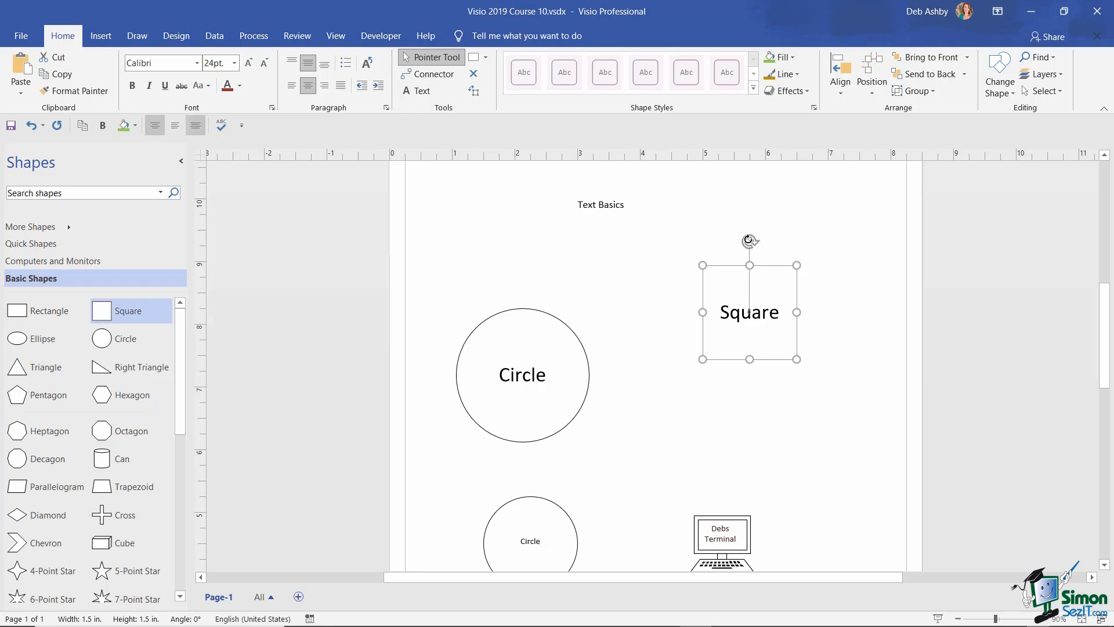
{"action": "left_click_drag", "start_coordinate": [749, 239], "coordinate": [799, 261]}
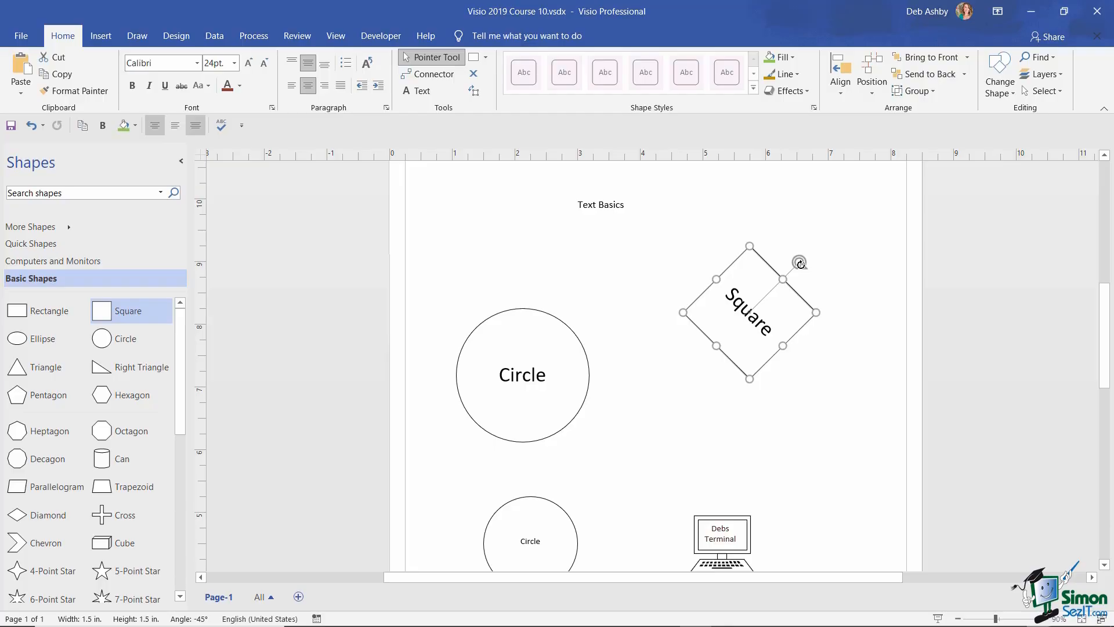
{"action": "left_click_drag", "start_coordinate": [799, 263], "coordinate": [796, 259]}
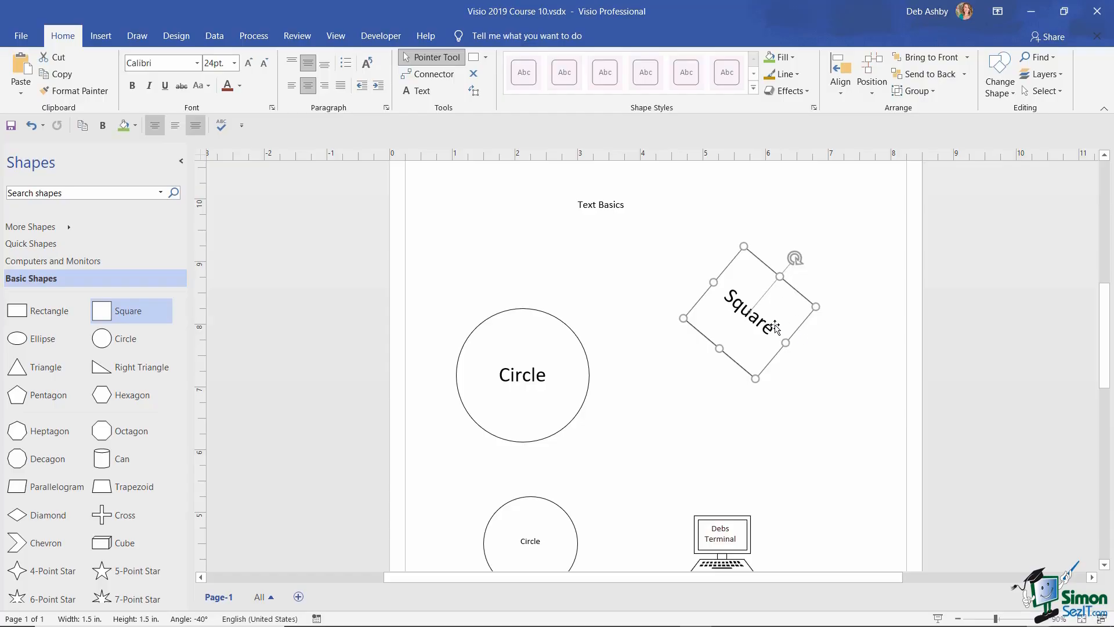
{"action": "left_click", "coordinate": [476, 96]}
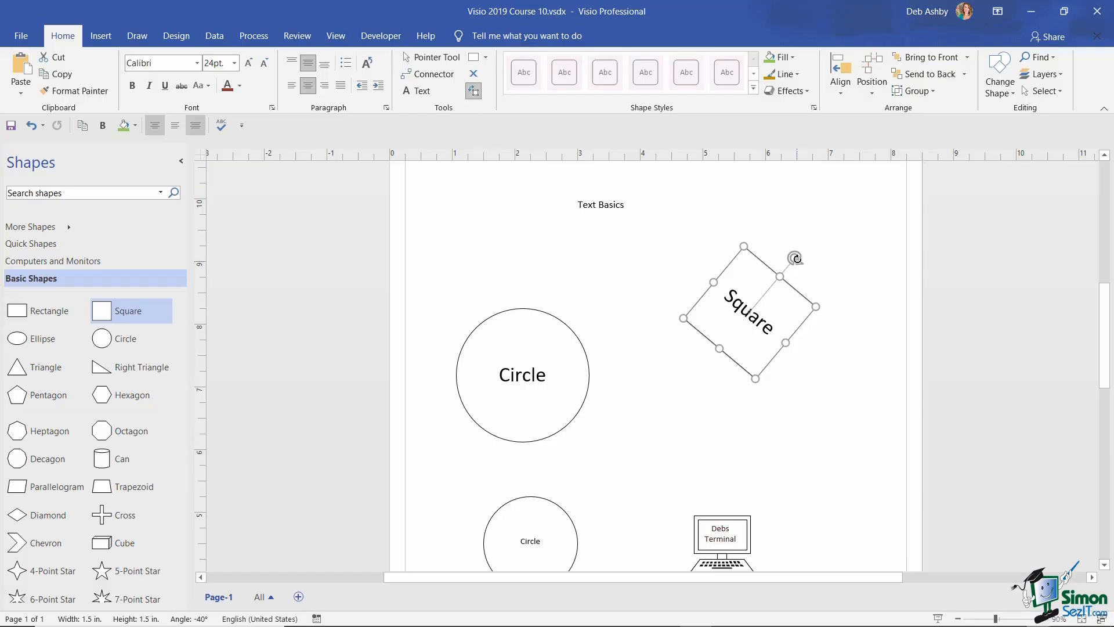
{"action": "left_click_drag", "start_coordinate": [794, 258], "coordinate": [750, 256]}
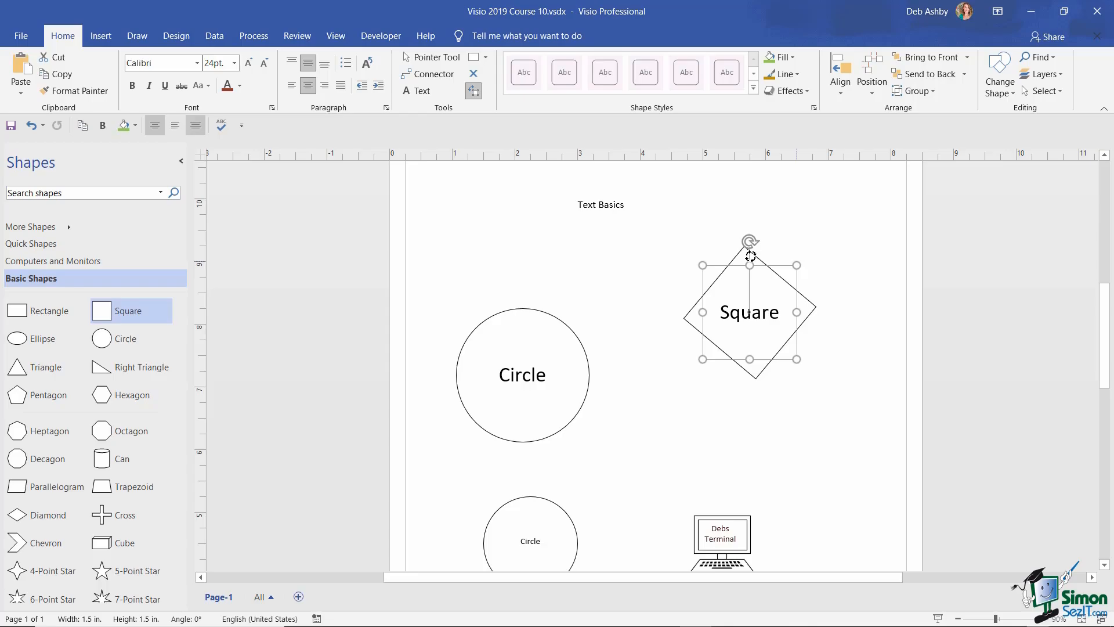
{"action": "key", "text": "ctrl+1"}
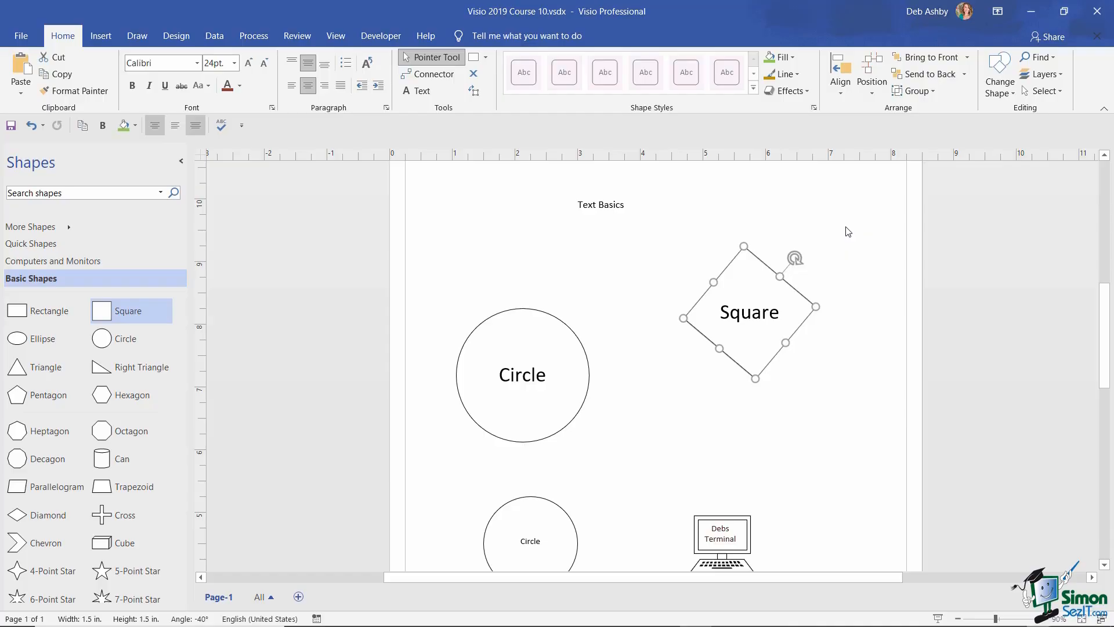
- Straighten the square upright, tilt its text, and move the circle higher
{"action": "left_click_drag", "start_coordinate": [793, 257], "coordinate": [747, 246]}
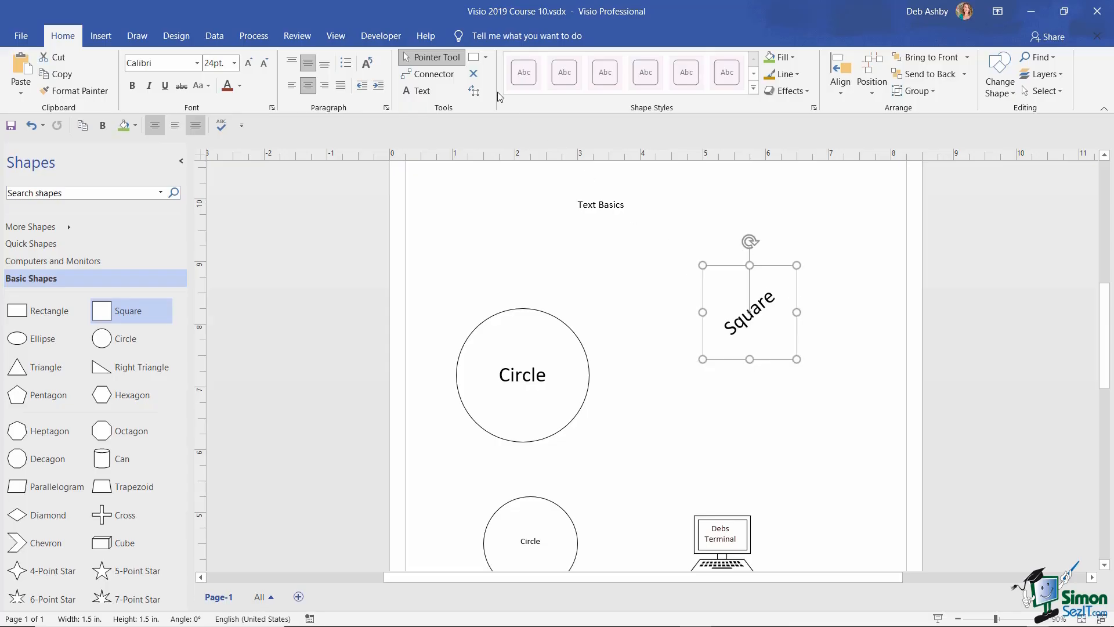
{"action": "left_click", "coordinate": [474, 92]}
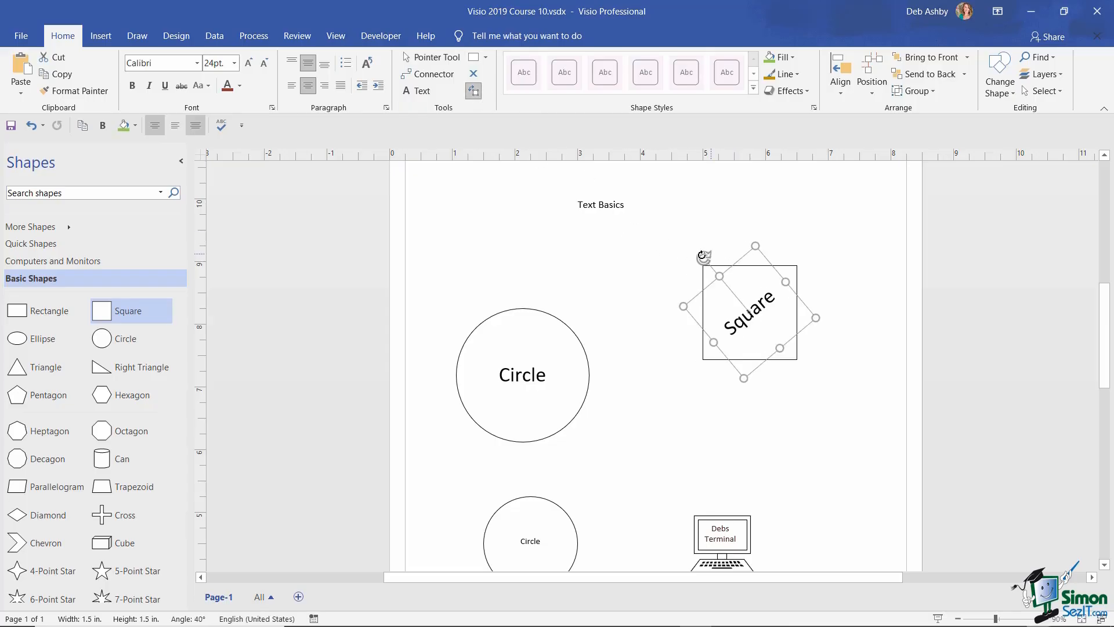
{"action": "left_click_drag", "start_coordinate": [713, 251], "coordinate": [808, 276]}
{"action": "left_click", "coordinate": [432, 57]}
{"action": "left_click", "coordinate": [517, 329]}
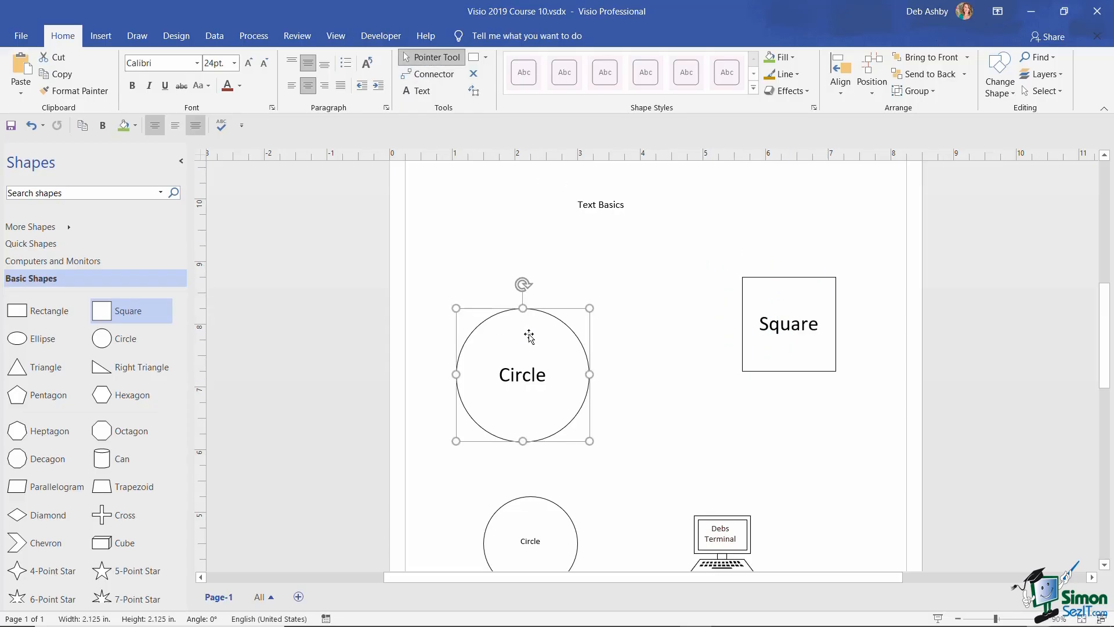
{"action": "left_click_drag", "start_coordinate": [524, 331], "coordinate": [525, 293]}
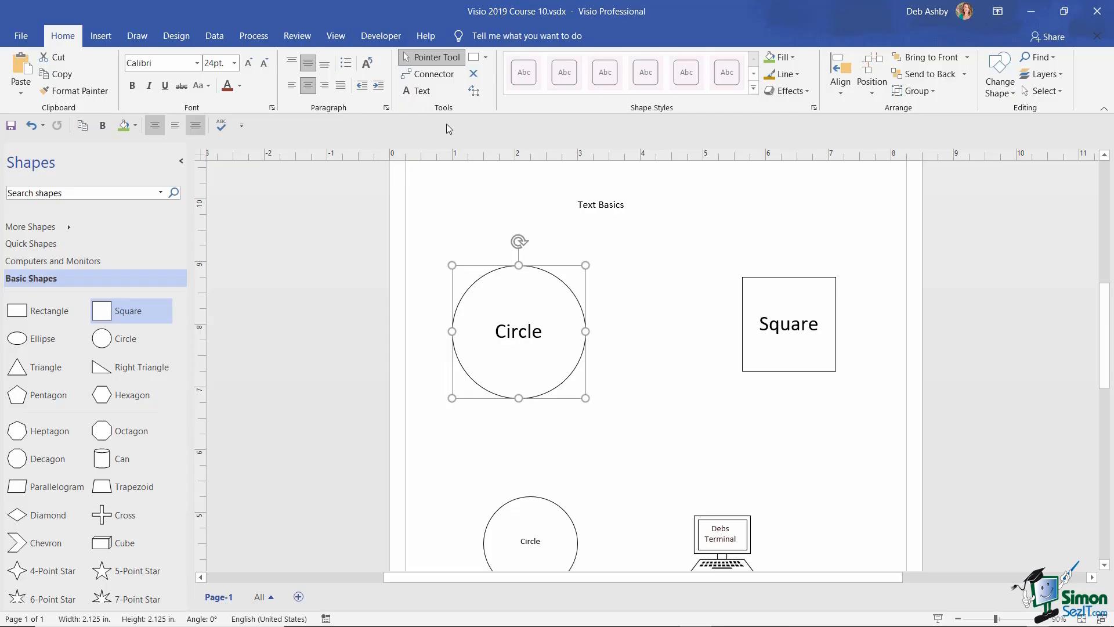
- Connect the Circle to the Square and move the Square level with the Circle
{"action": "left_click", "coordinate": [434, 75]}
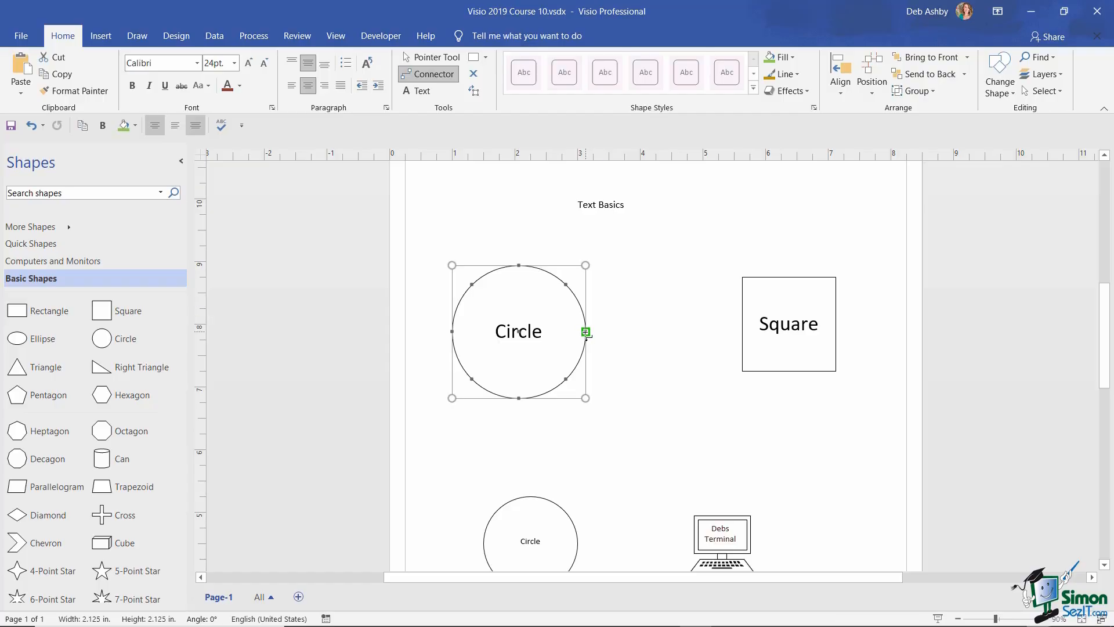
{"action": "left_click_drag", "start_coordinate": [587, 332], "coordinate": [742, 324]}
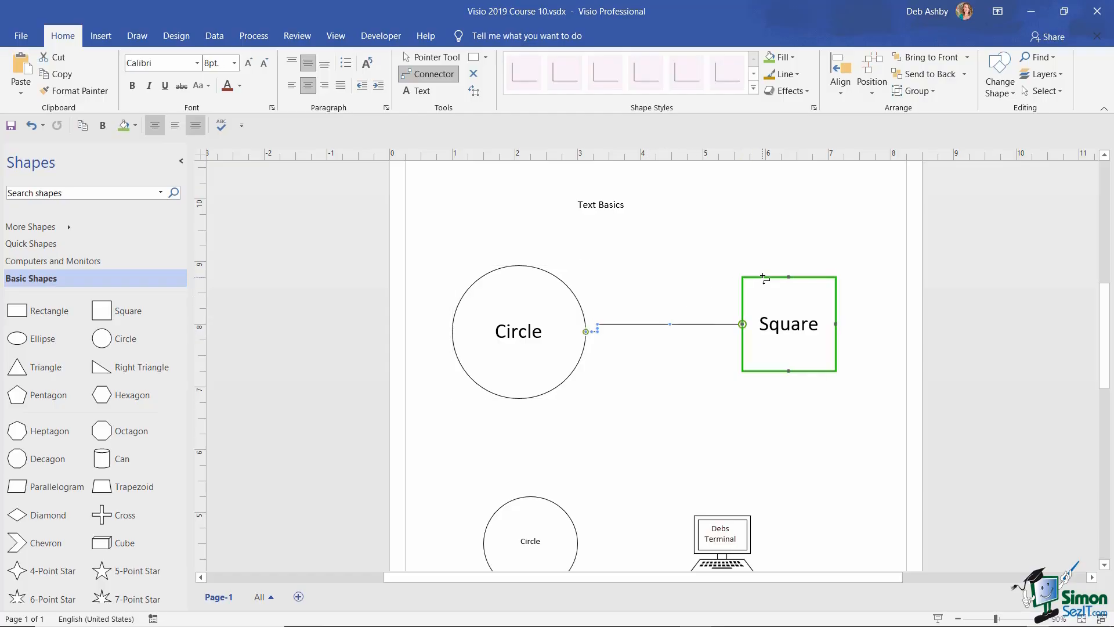
{"action": "key", "text": "ctrl+1"}
{"action": "left_click_drag", "start_coordinate": [780, 280], "coordinate": [786, 296]}
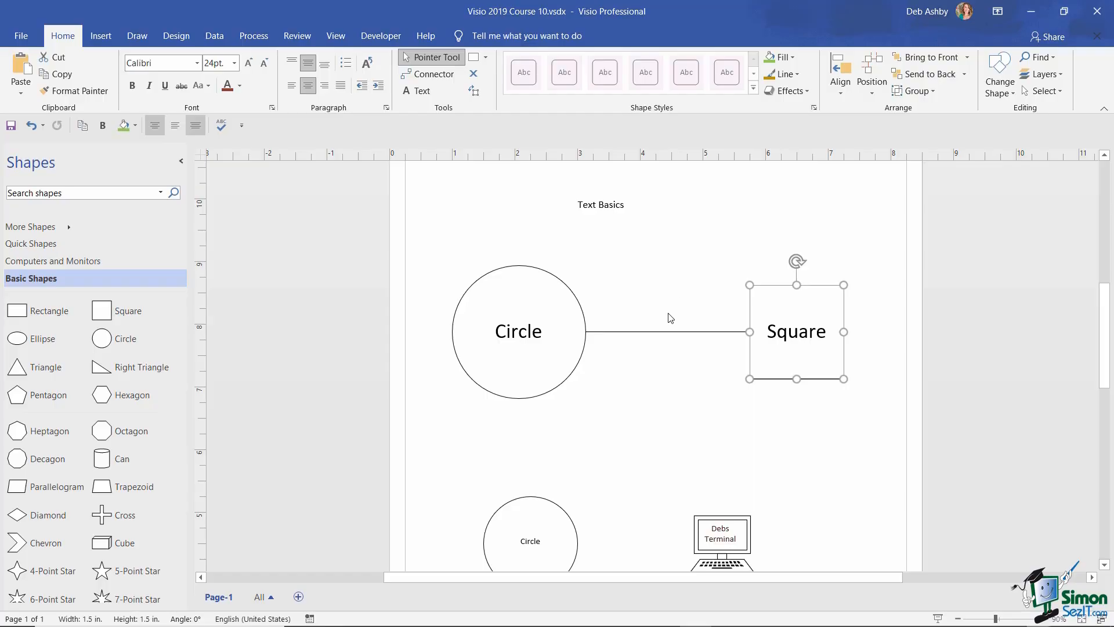
- Label the connector line 'Connector'
{"action": "left_click", "coordinate": [664, 332]}
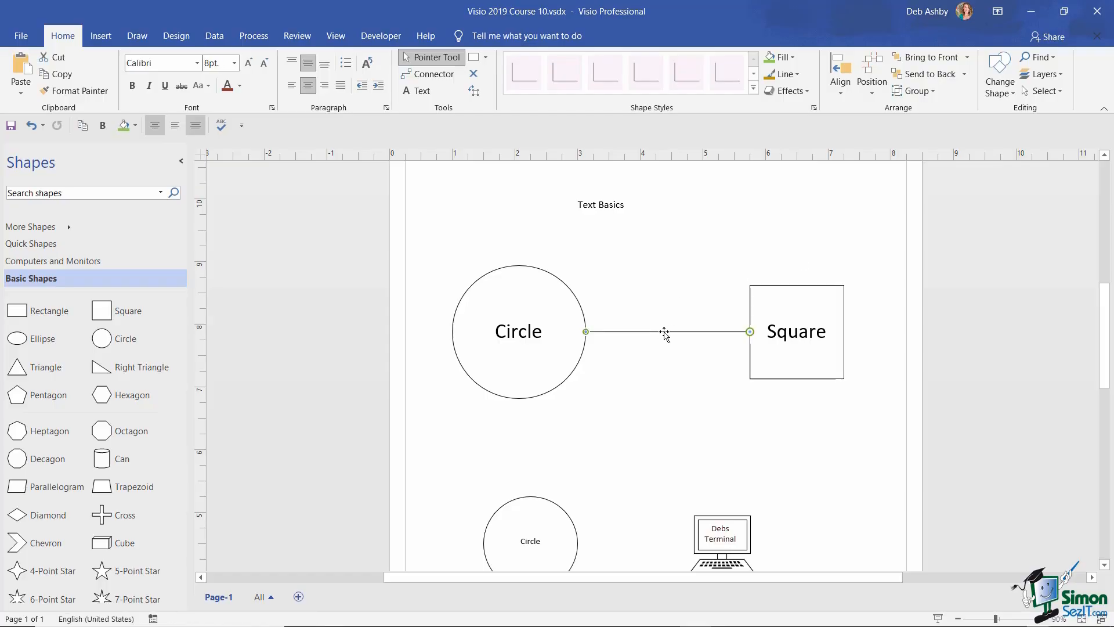
{"action": "left_click", "coordinate": [474, 92]}
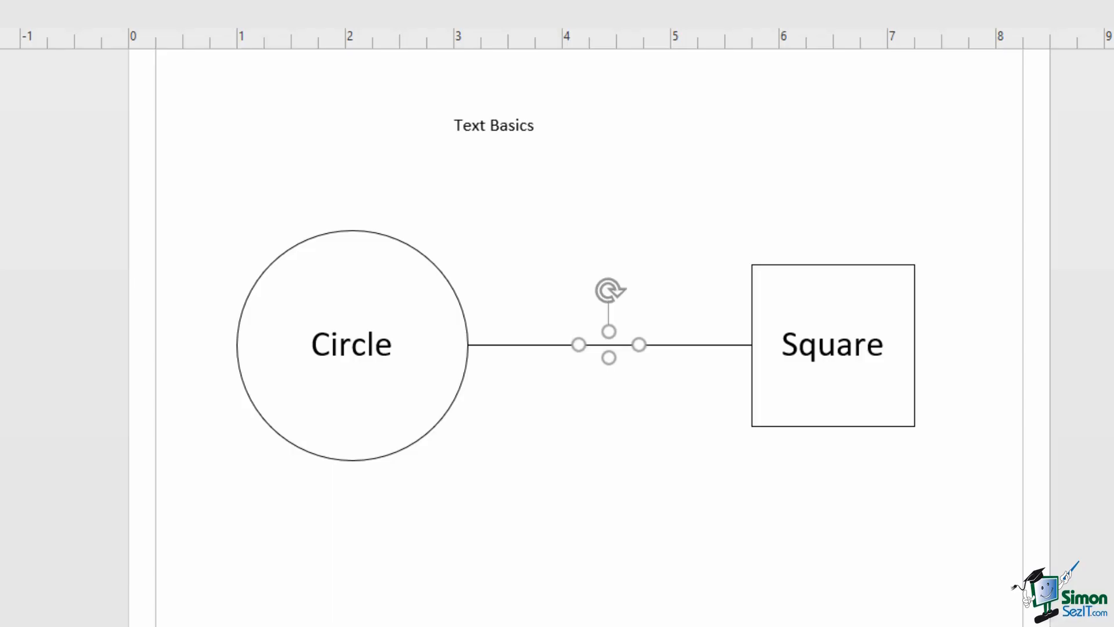
{"action": "type", "text": "Connect"}
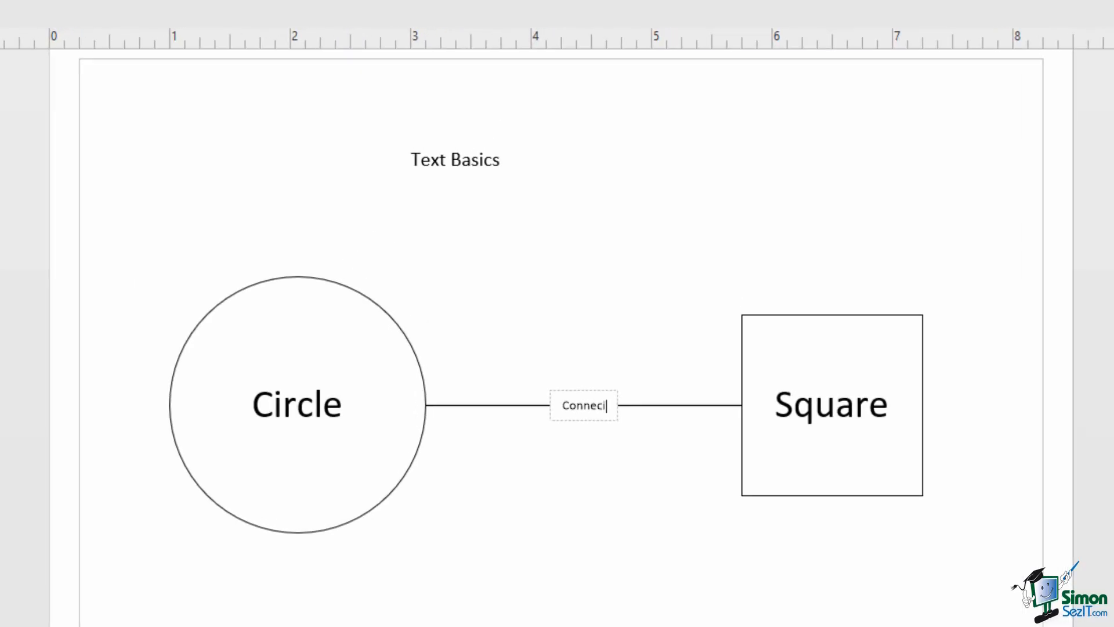
{"action": "type", "text": "or"}
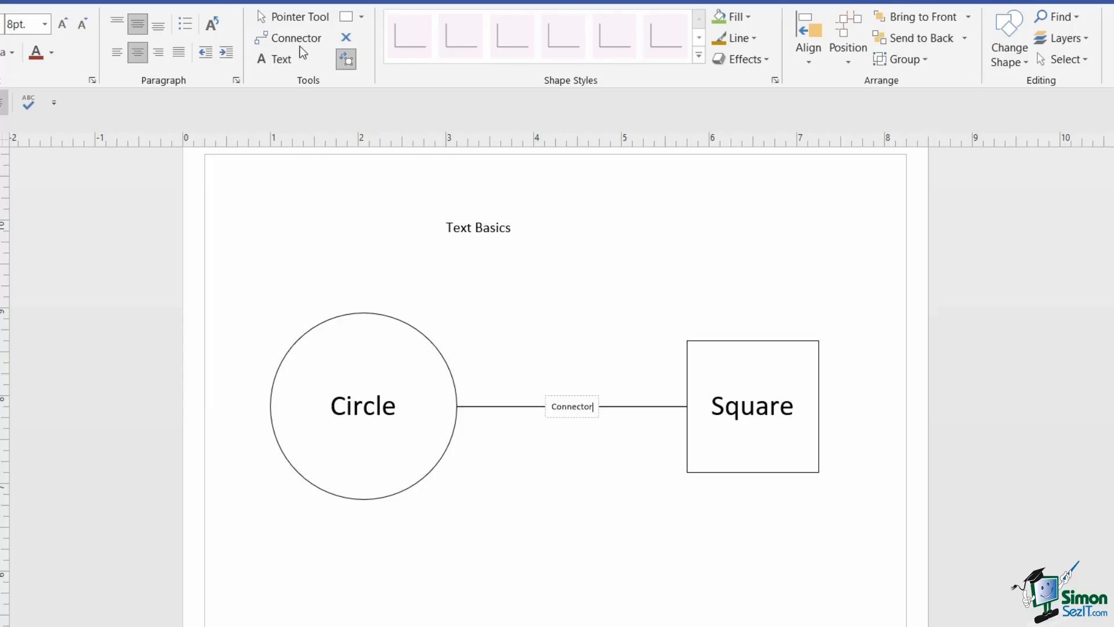
{"action": "left_click", "coordinate": [299, 18]}
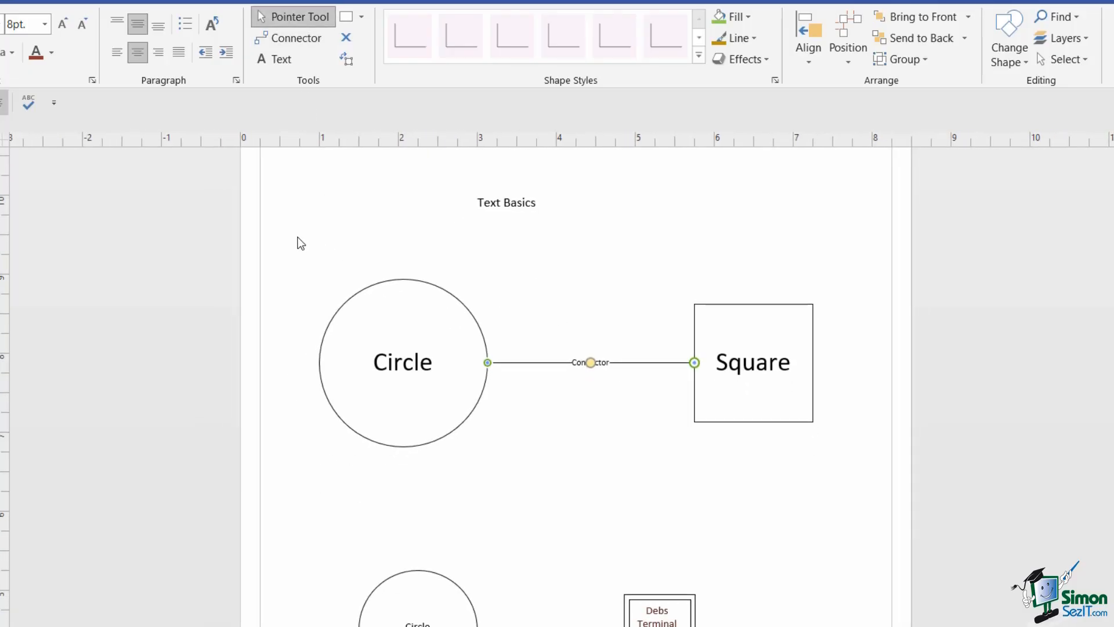
{"action": "left_click_drag", "start_coordinate": [297, 238], "coordinate": [862, 472]}
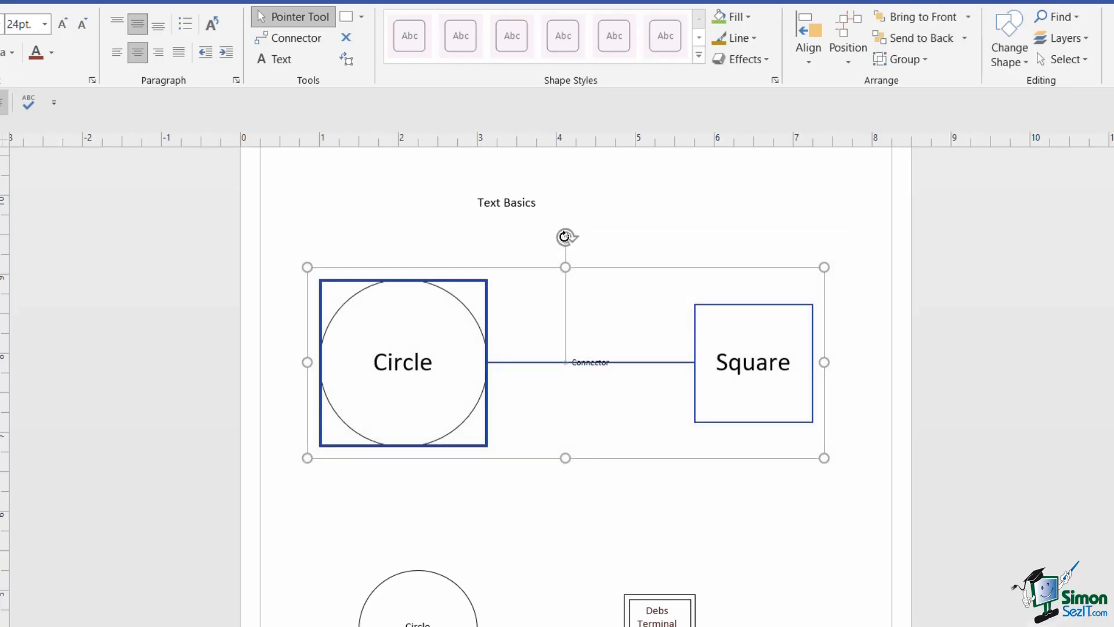
{"action": "left_click_drag", "start_coordinate": [567, 236], "coordinate": [598, 249]}
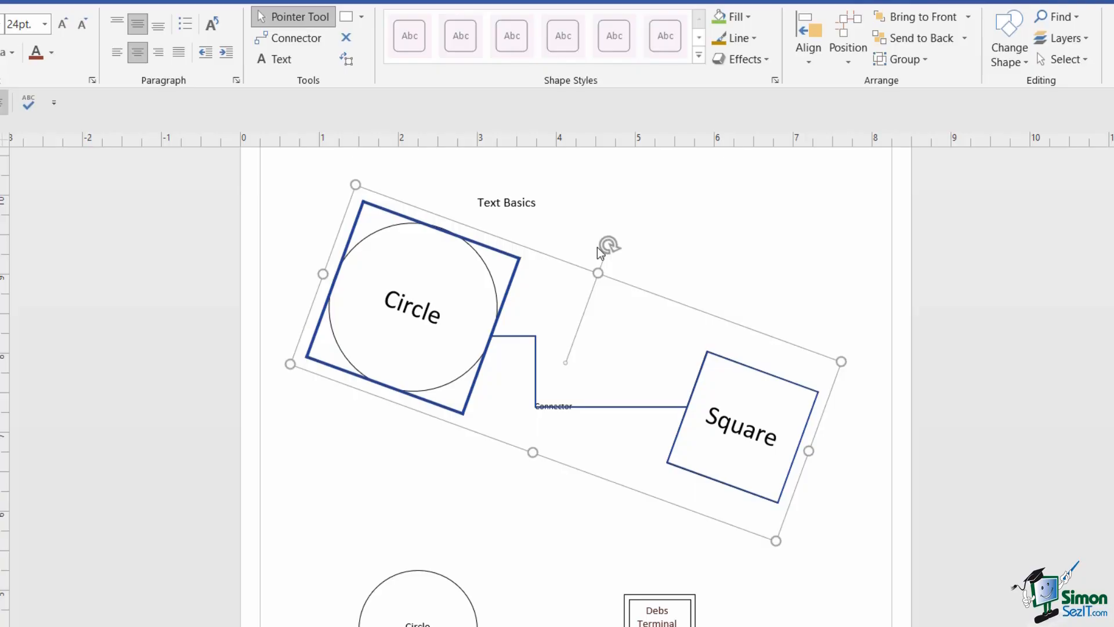
{"action": "left_click_drag", "start_coordinate": [604, 241], "coordinate": [567, 238]}
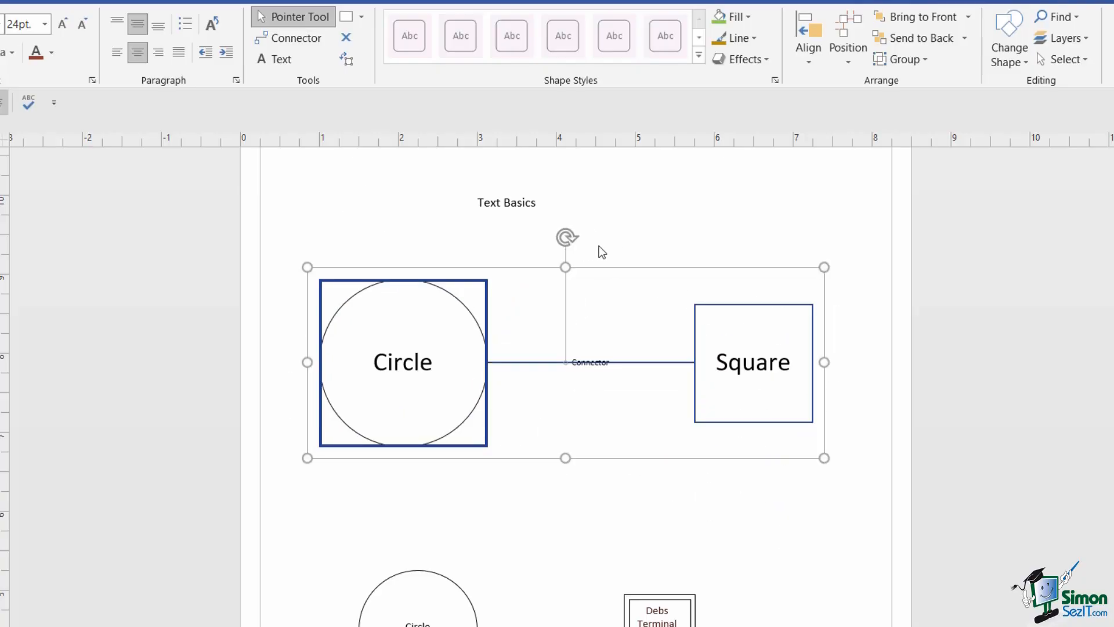
{"action": "left_click", "coordinate": [635, 250]}
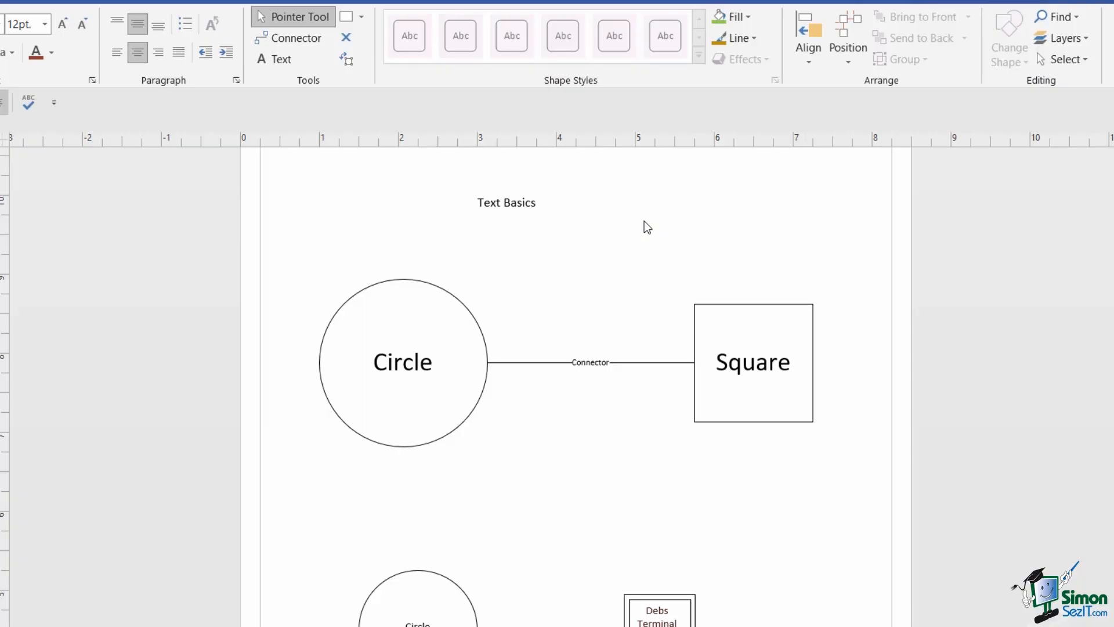
- Select the 'Text Basics' title box at the top of the page, above the Circle and Square
{"action": "scroll", "coordinate": [609, 256], "scroll_direction": "up", "scroll_amount": 3}
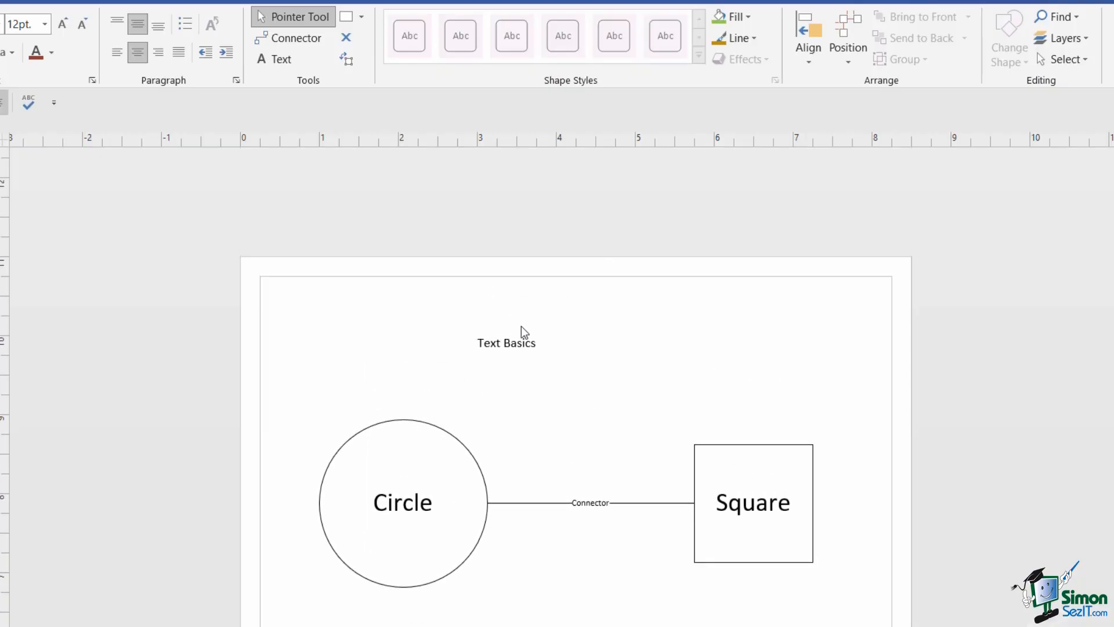
{"action": "left_click", "coordinate": [496, 350]}
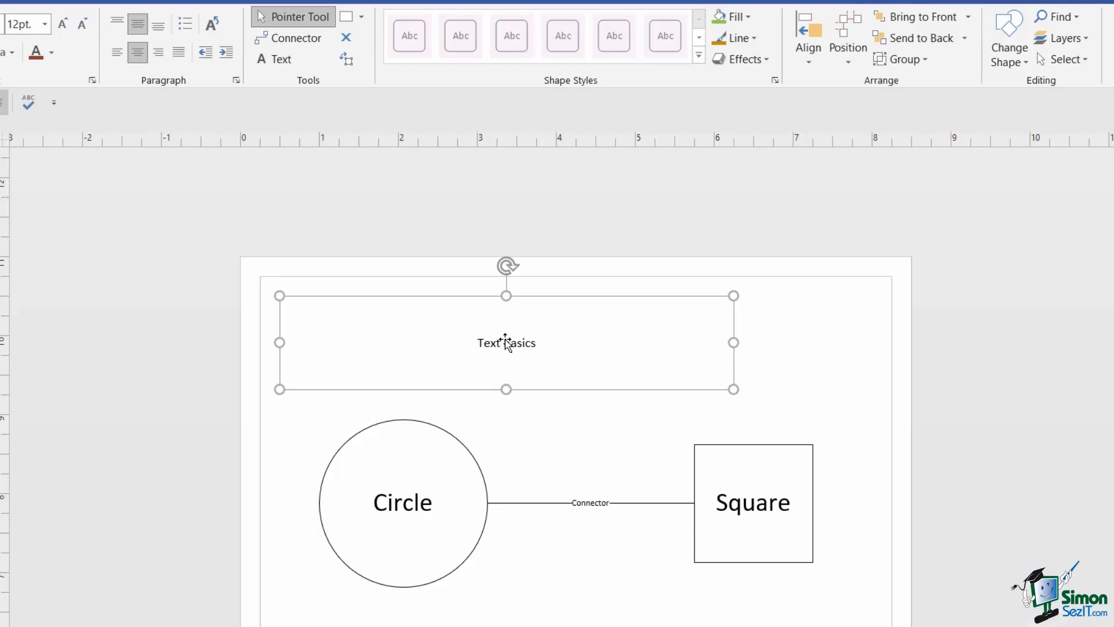
{"action": "scroll", "coordinate": [505, 343], "scroll_direction": "down", "scroll_amount": 2}
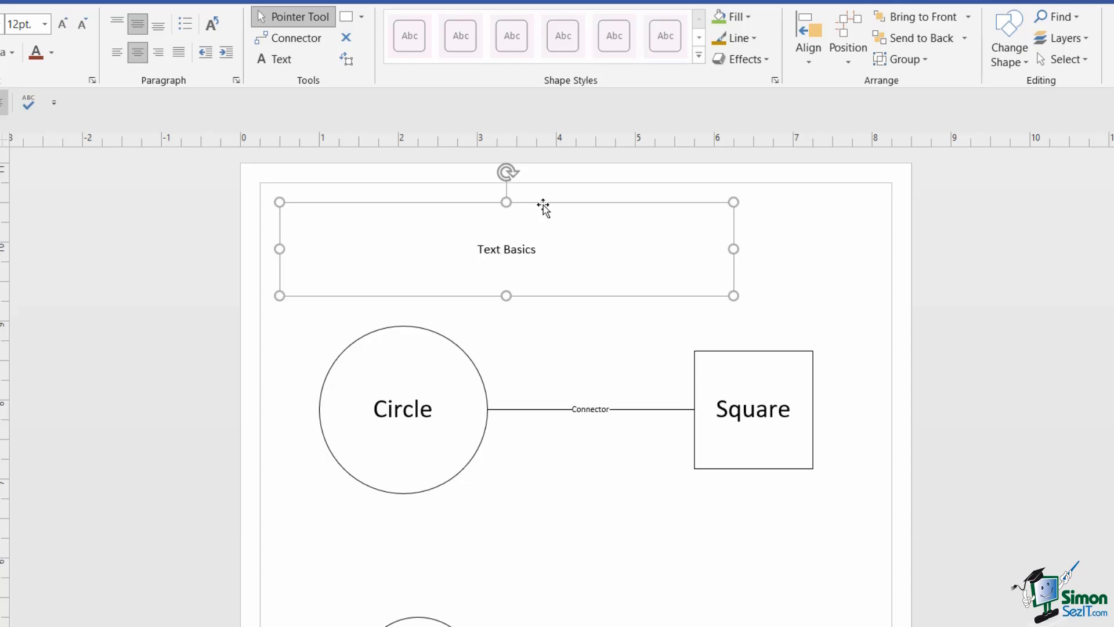
{"action": "key", "text": "Escape"}
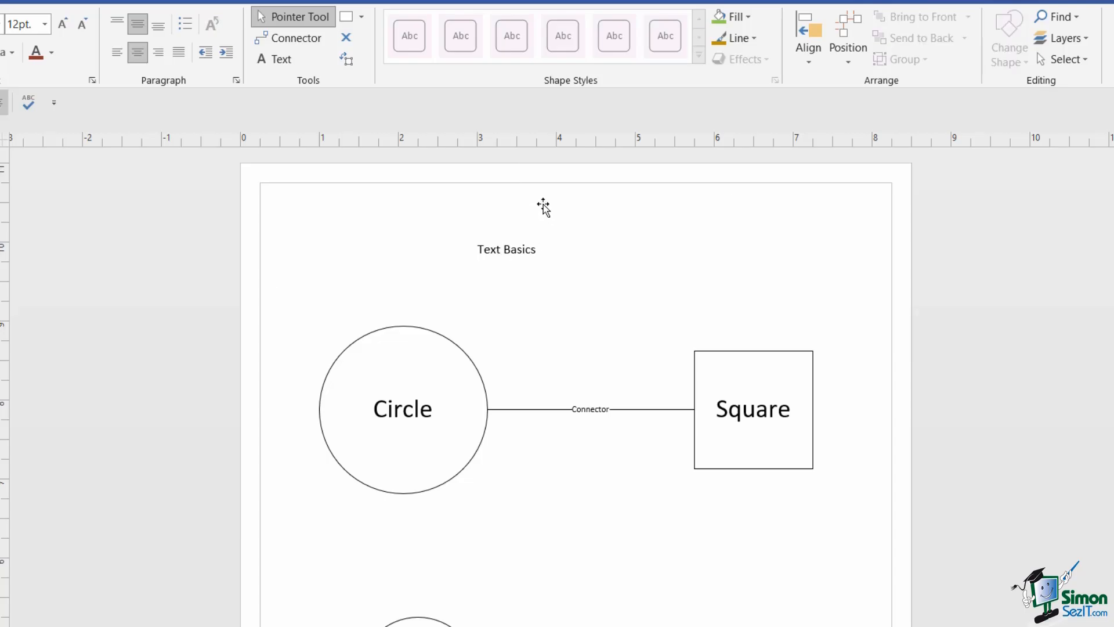
{"action": "left_click", "coordinate": [513, 251]}
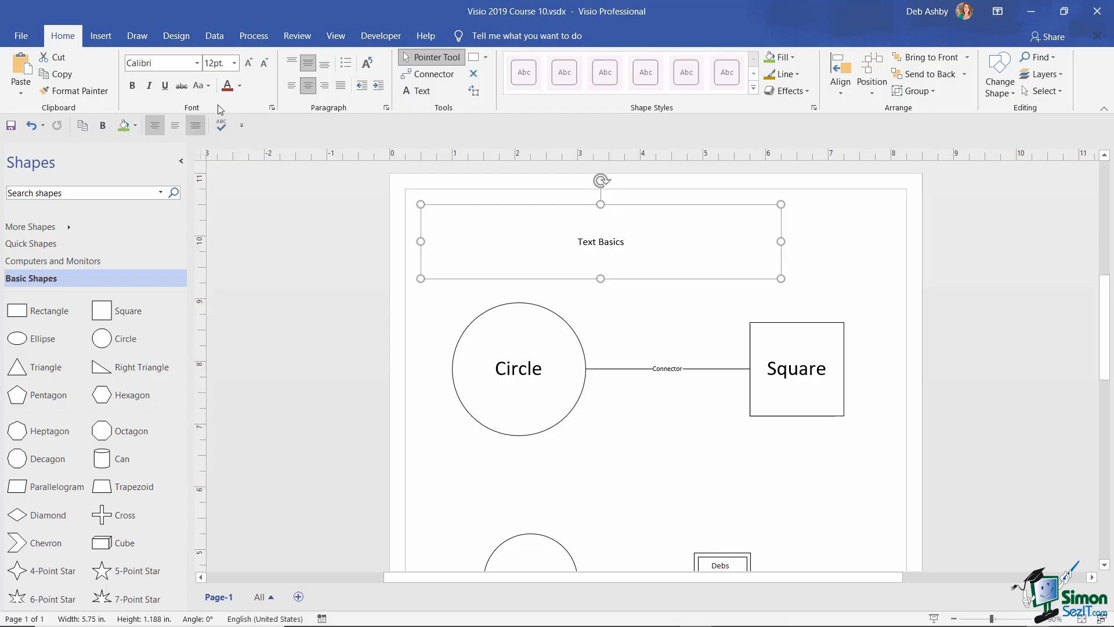
- Make the title text bold, 36 pt, left-aligned and dark red
{"action": "left_click", "coordinate": [132, 86]}
{"action": "left_click", "coordinate": [232, 63]}
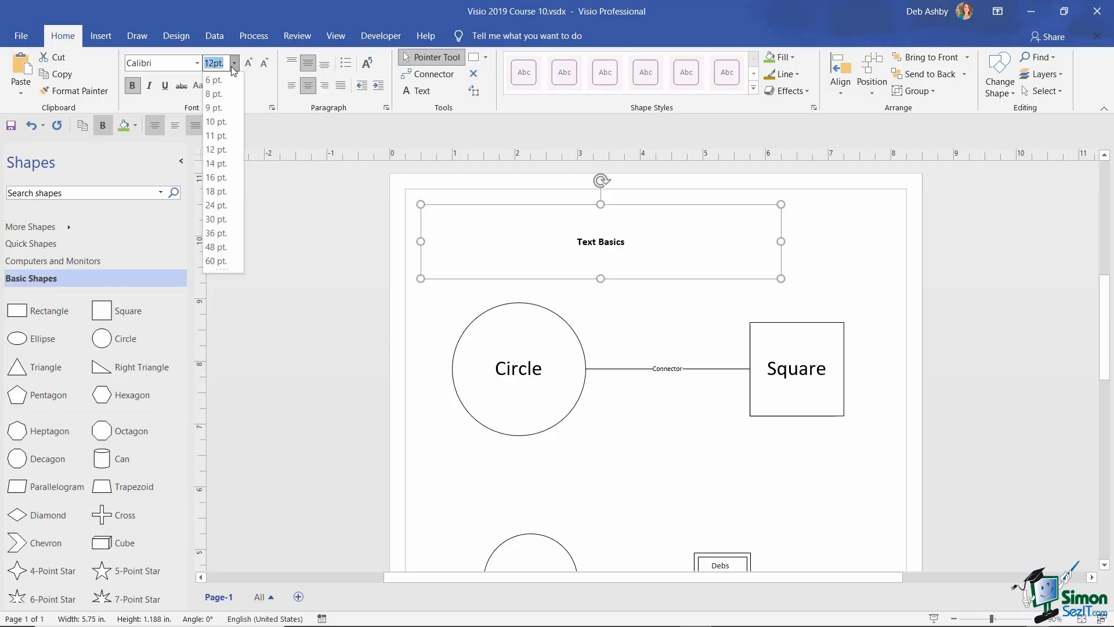
{"action": "left_click", "coordinate": [216, 232]}
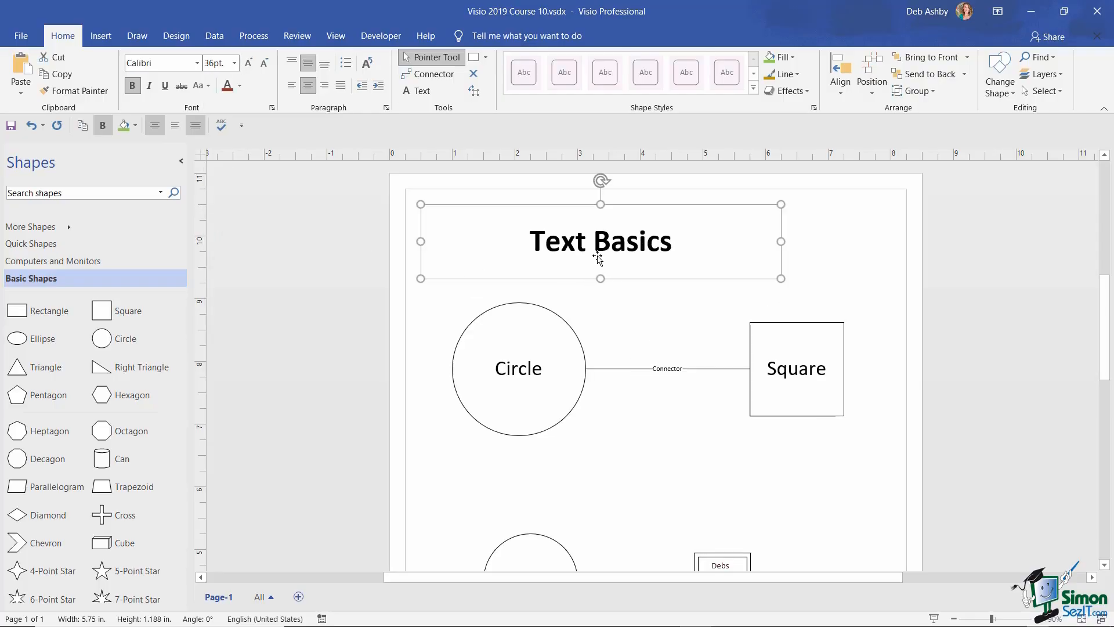
{"action": "left_click", "coordinate": [291, 88]}
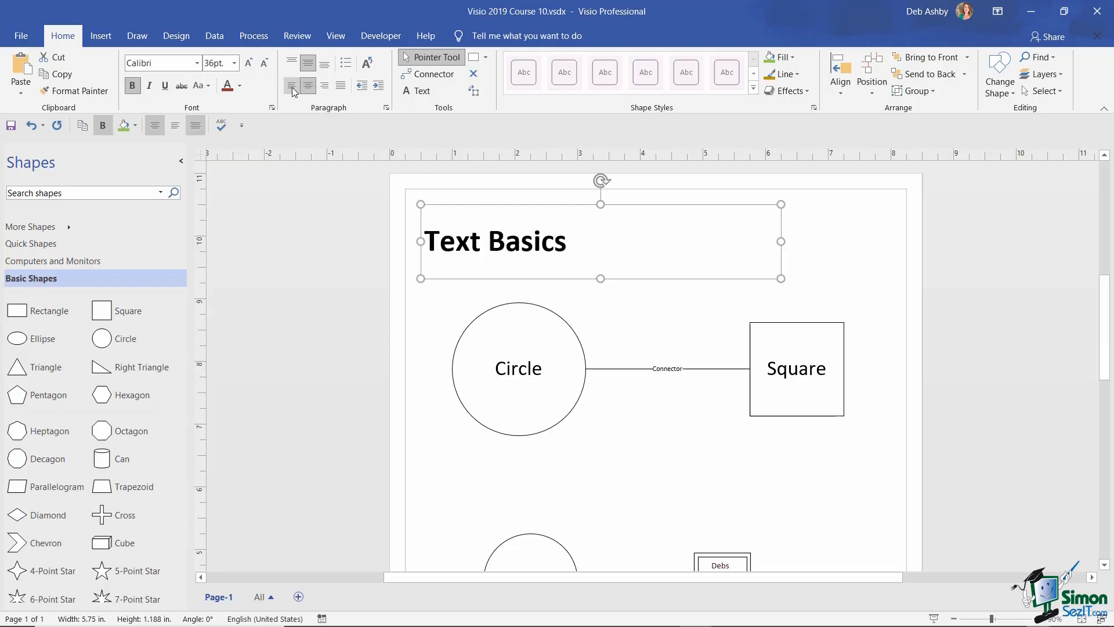
{"action": "left_click", "coordinate": [239, 86]}
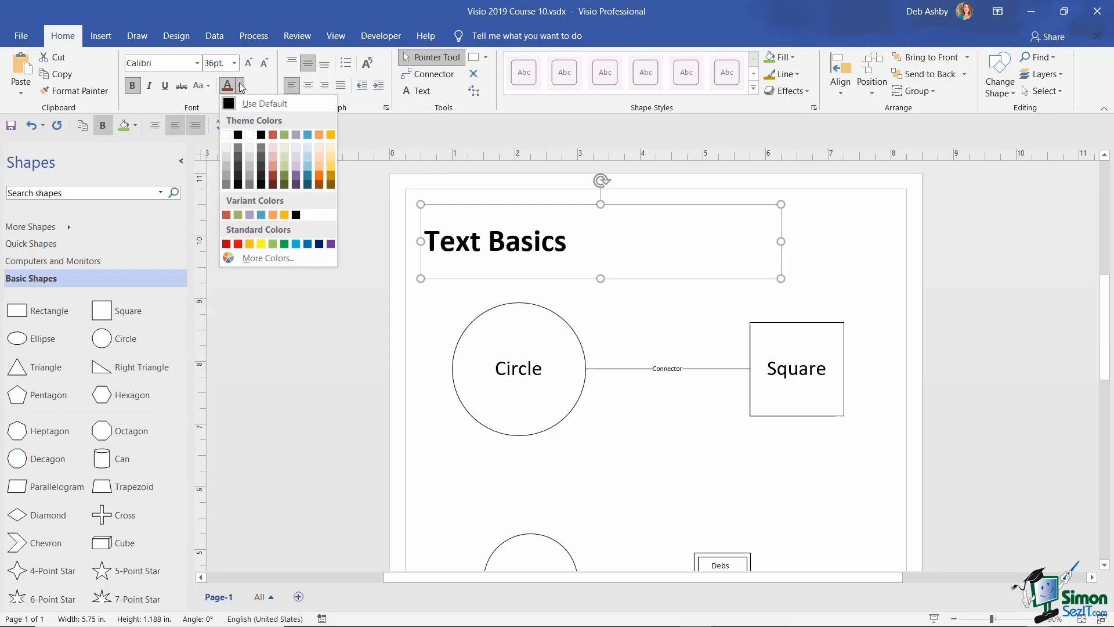
{"action": "left_click", "coordinate": [272, 177]}
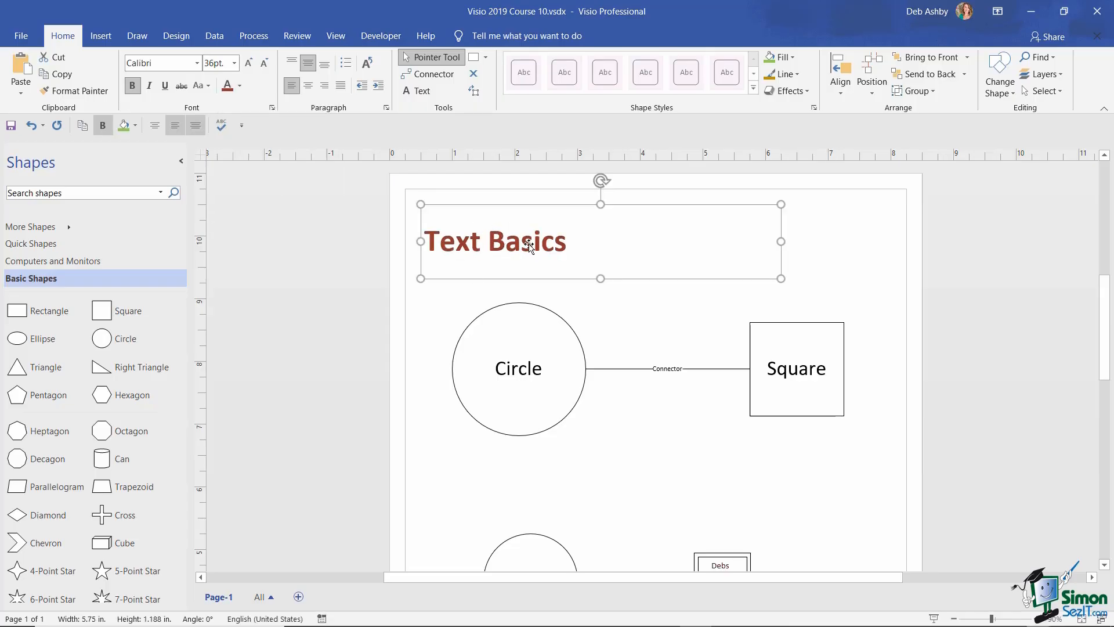
- Italicise just the word 'Basics' in the title
{"action": "double_click", "coordinate": [525, 242]}
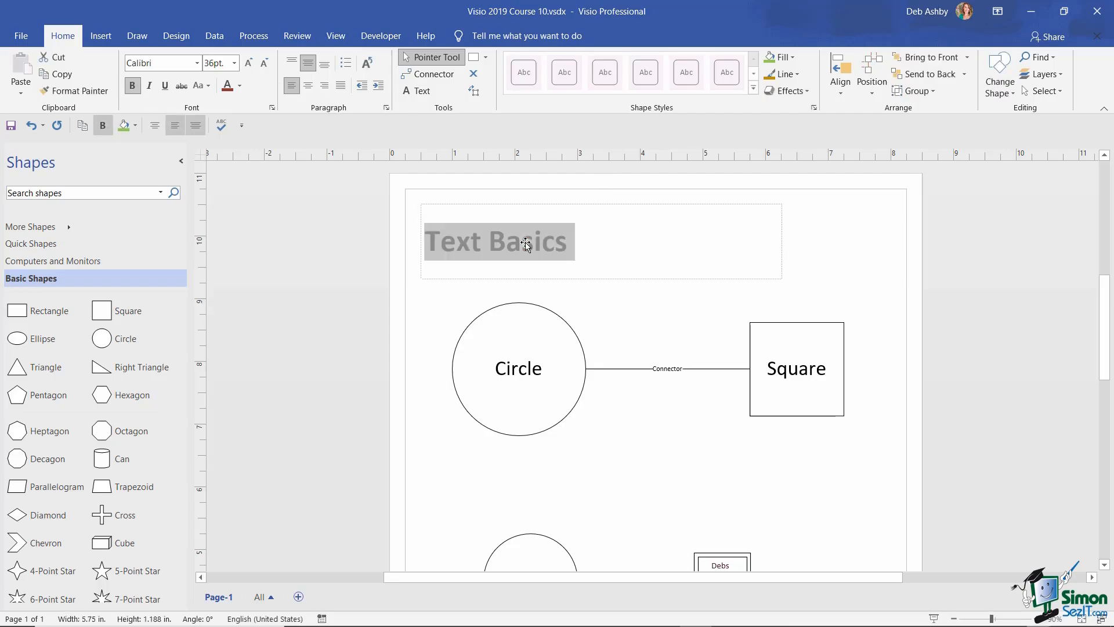
{"action": "left_click_drag", "start_coordinate": [489, 242], "coordinate": [568, 248]}
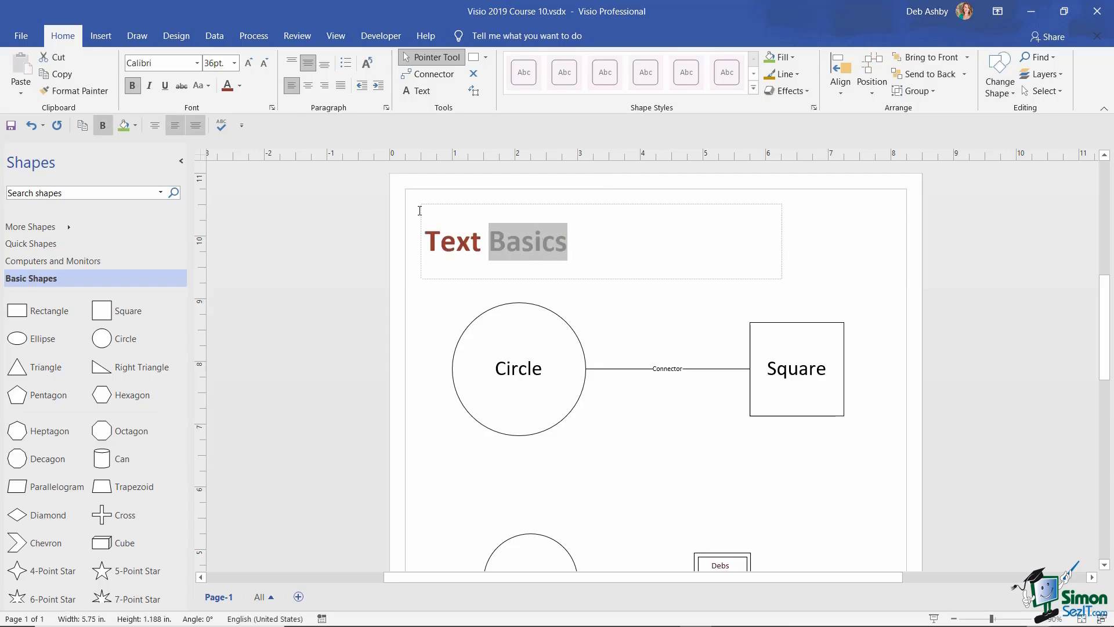
{"action": "left_click", "coordinate": [149, 87]}
{"action": "left_click", "coordinate": [639, 264]}
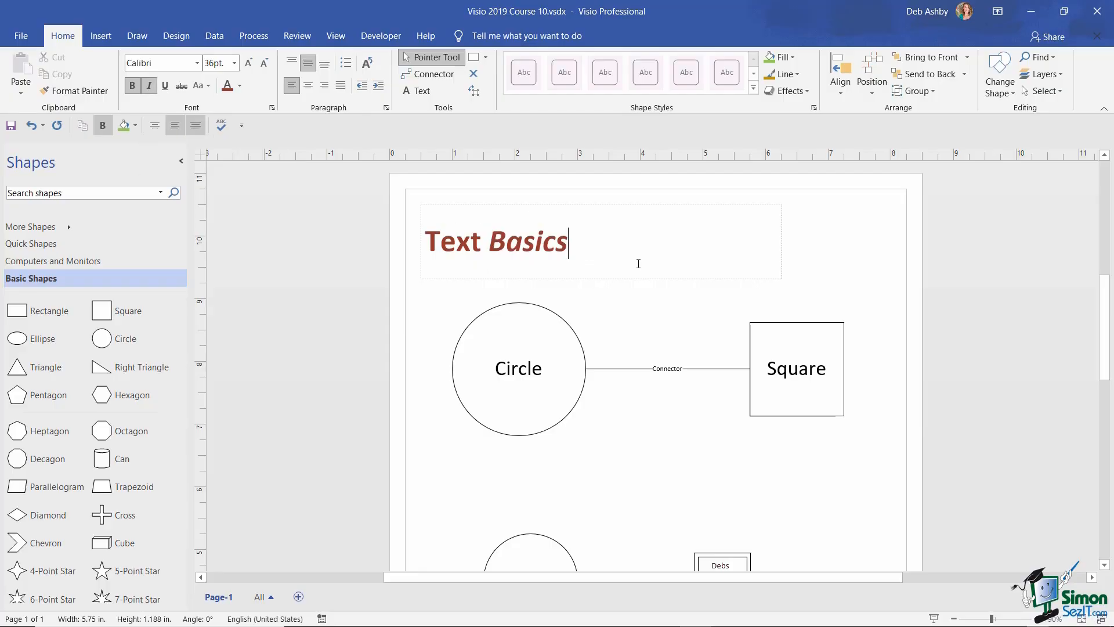
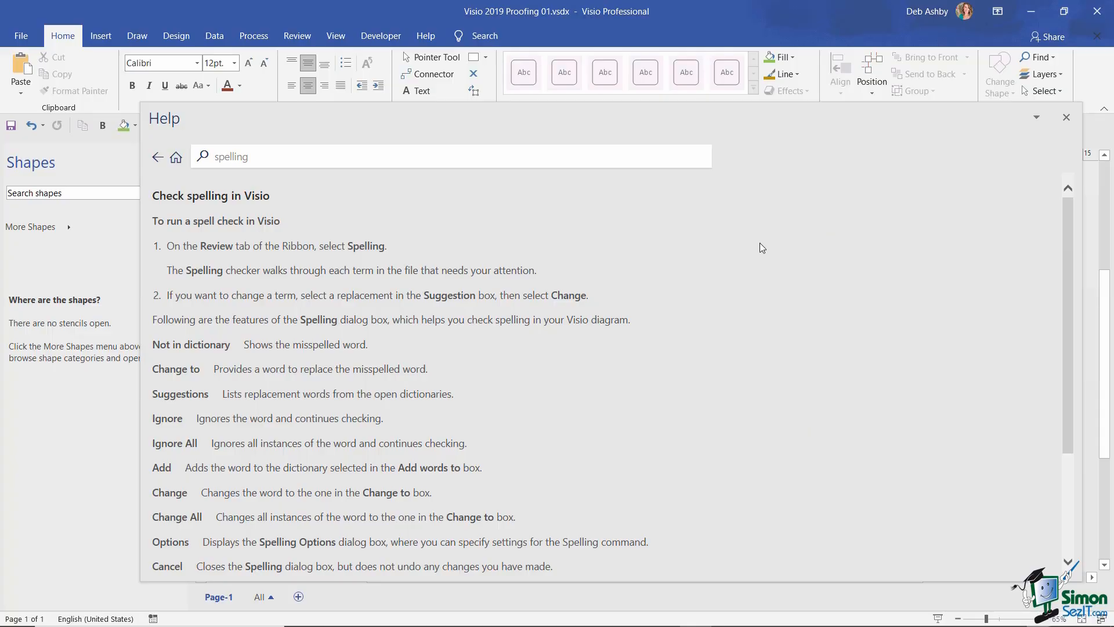
- Go back to the 'spelling' help results, then close the Help pane
{"action": "scroll", "coordinate": [759, 244], "scroll_direction": "down", "scroll_amount": 5}
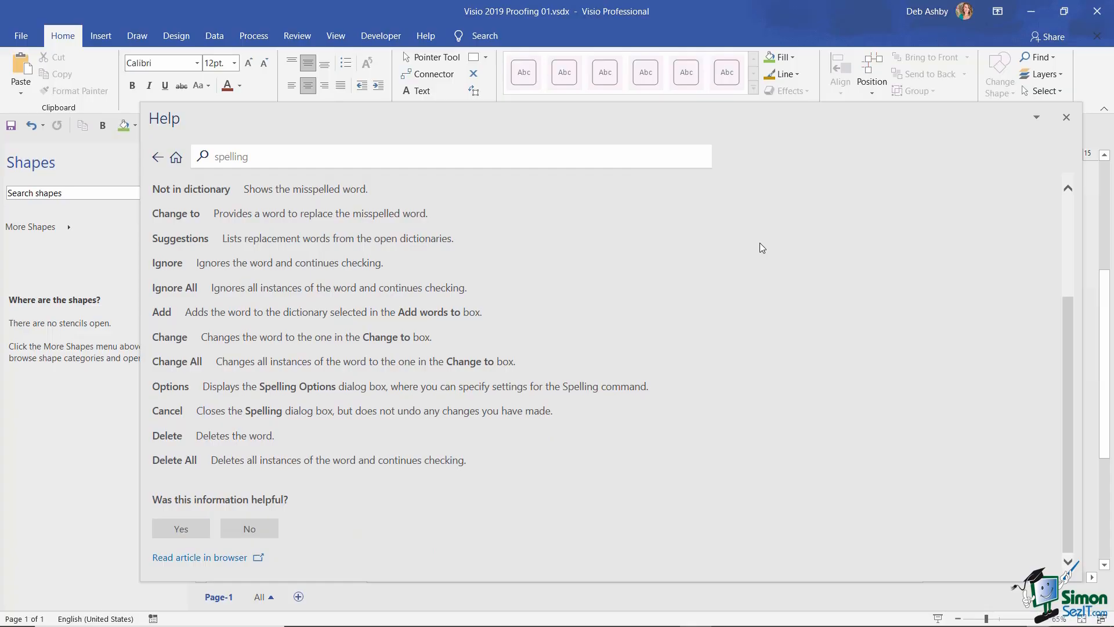
{"action": "scroll", "coordinate": [760, 243], "scroll_direction": "up", "scroll_amount": 15}
{"action": "left_click", "coordinate": [157, 156]}
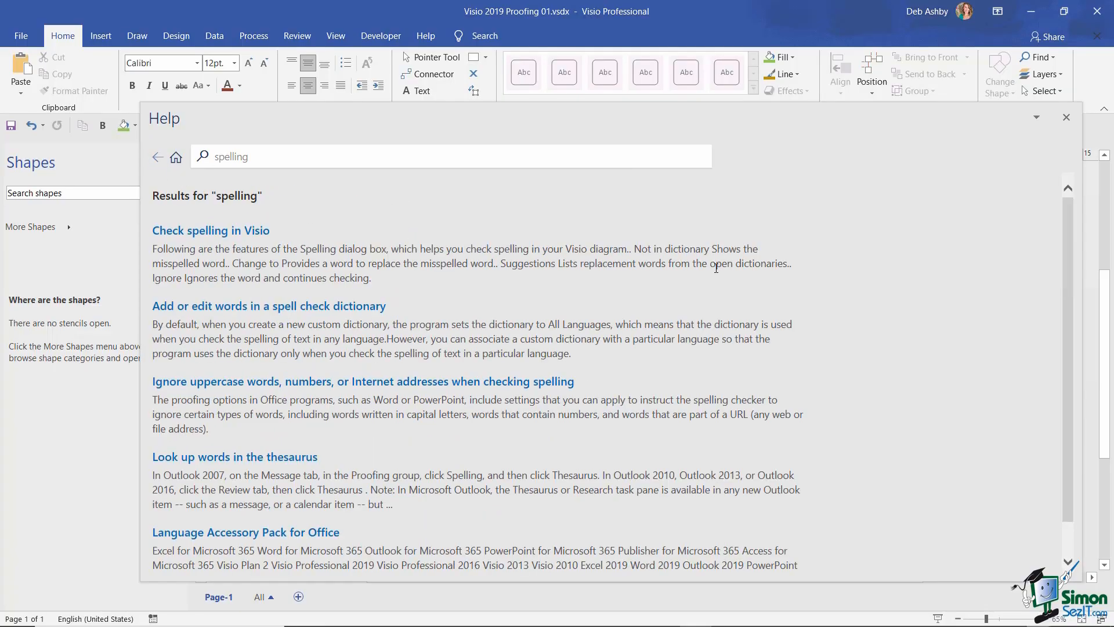
{"action": "scroll", "coordinate": [844, 240], "scroll_direction": "down", "scroll_amount": 2}
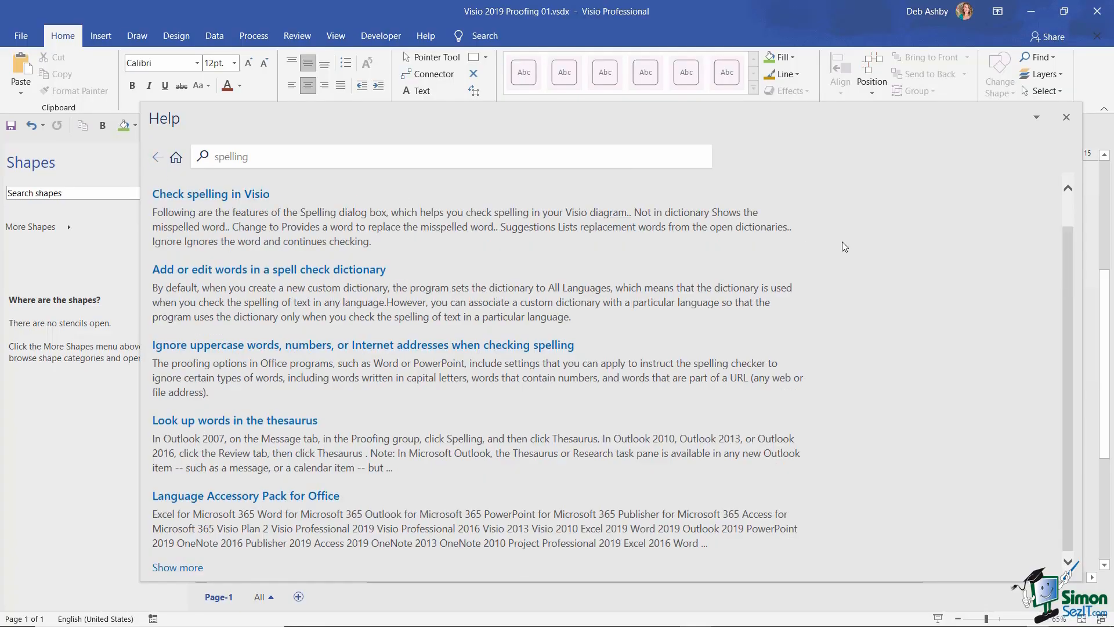
{"action": "scroll", "coordinate": [841, 242], "scroll_direction": "up", "scroll_amount": 2}
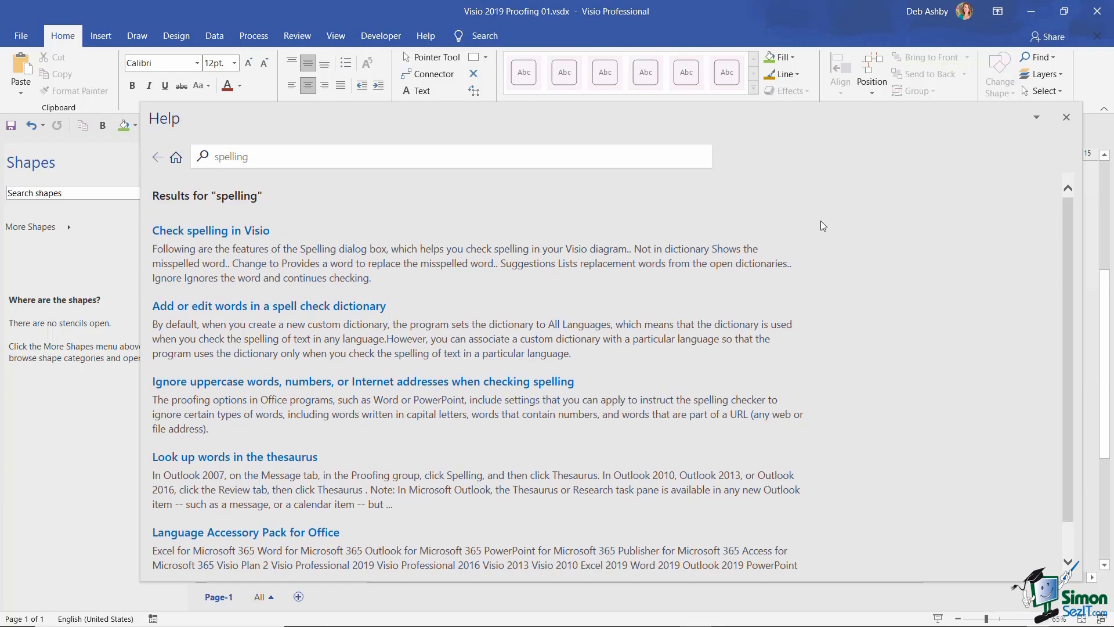
{"action": "left_click", "coordinate": [1066, 117]}
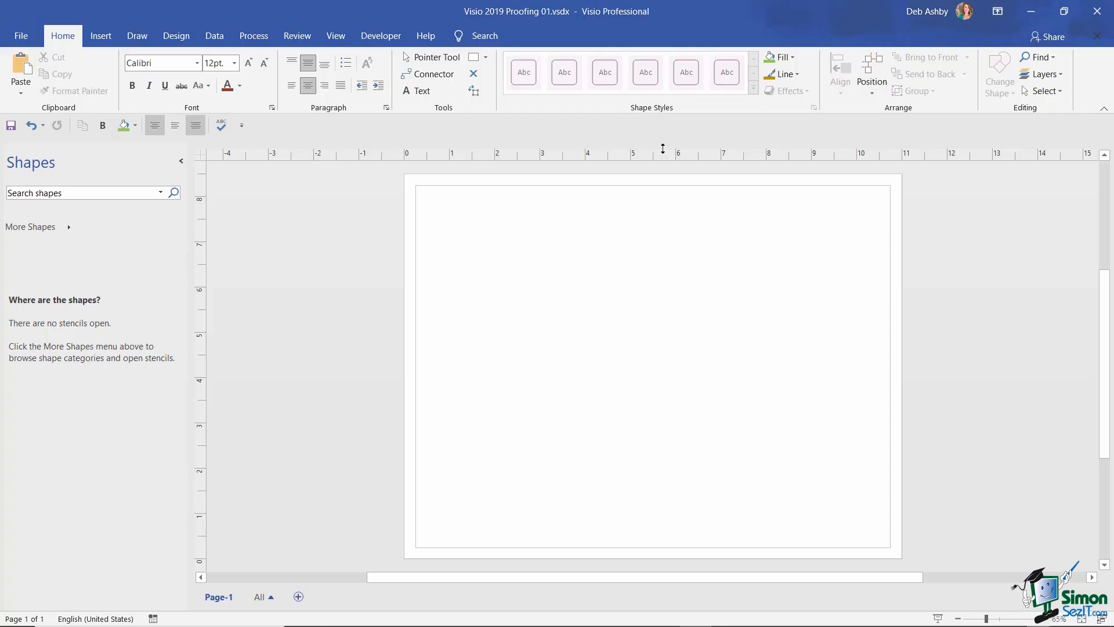
- Draw a wide rectangle near the page top and type 'Rectingle' in it at 36 pt
{"action": "left_click", "coordinate": [485, 57]}
{"action": "left_click", "coordinate": [490, 77]}
{"action": "left_click_drag", "start_coordinate": [466, 231], "coordinate": [830, 347]}
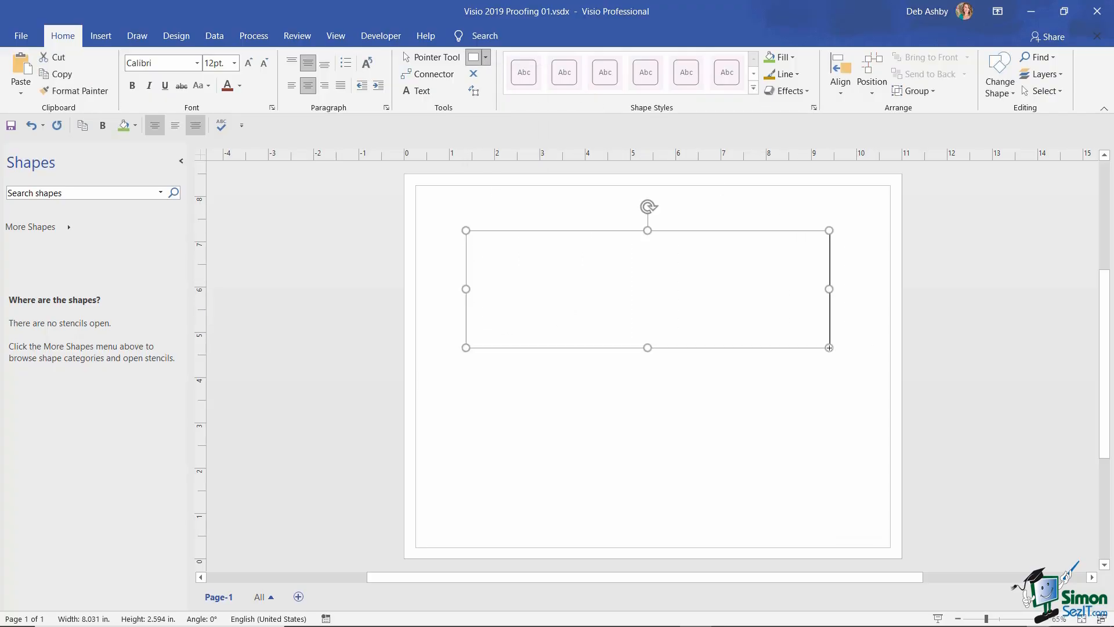
{"action": "left_click", "coordinate": [235, 63]}
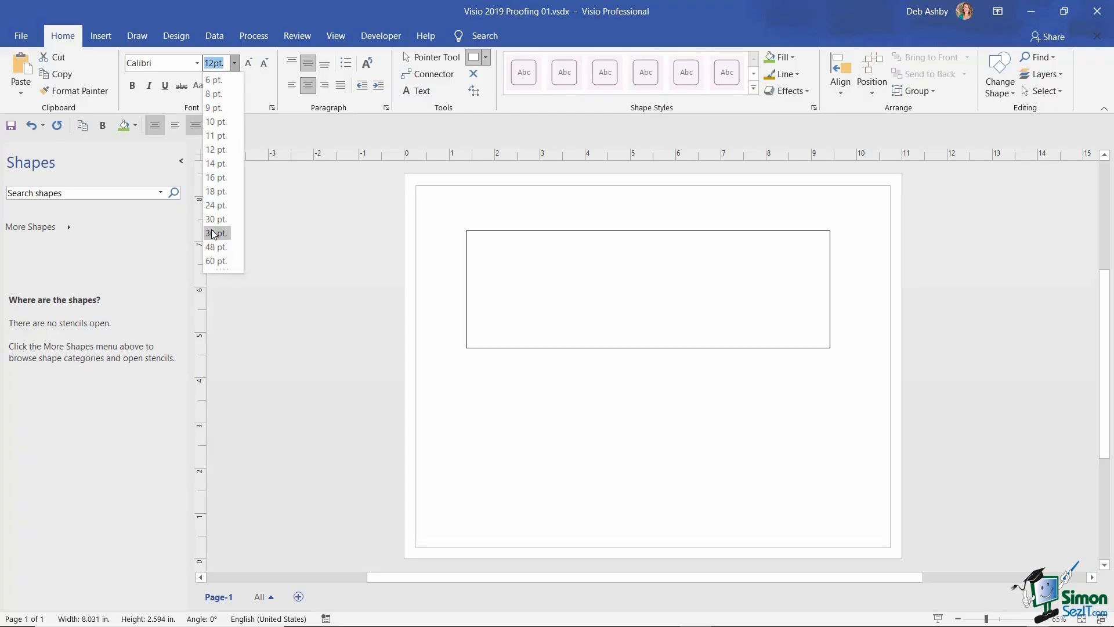
{"action": "left_click", "coordinate": [216, 232]}
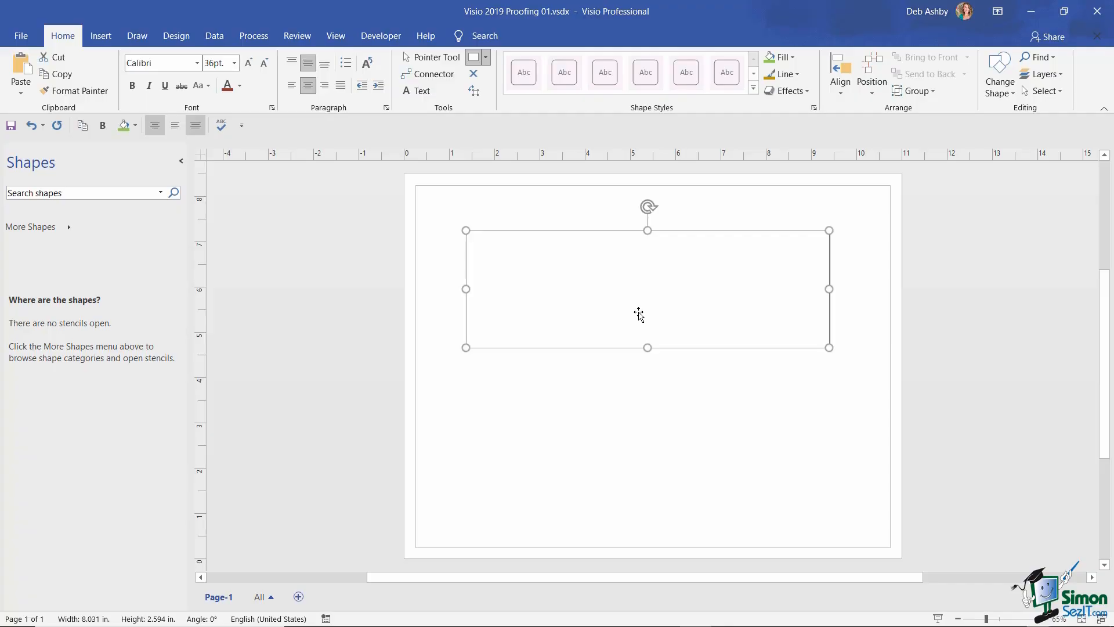
{"action": "type", "text": "Recti"}
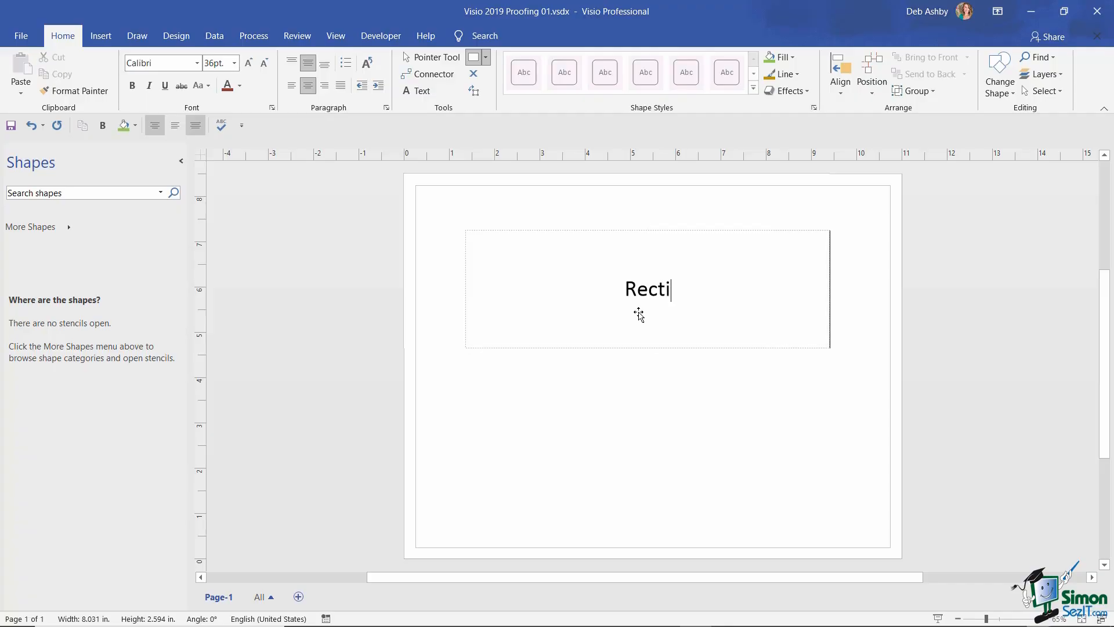
{"action": "type", "text": "ngle"}
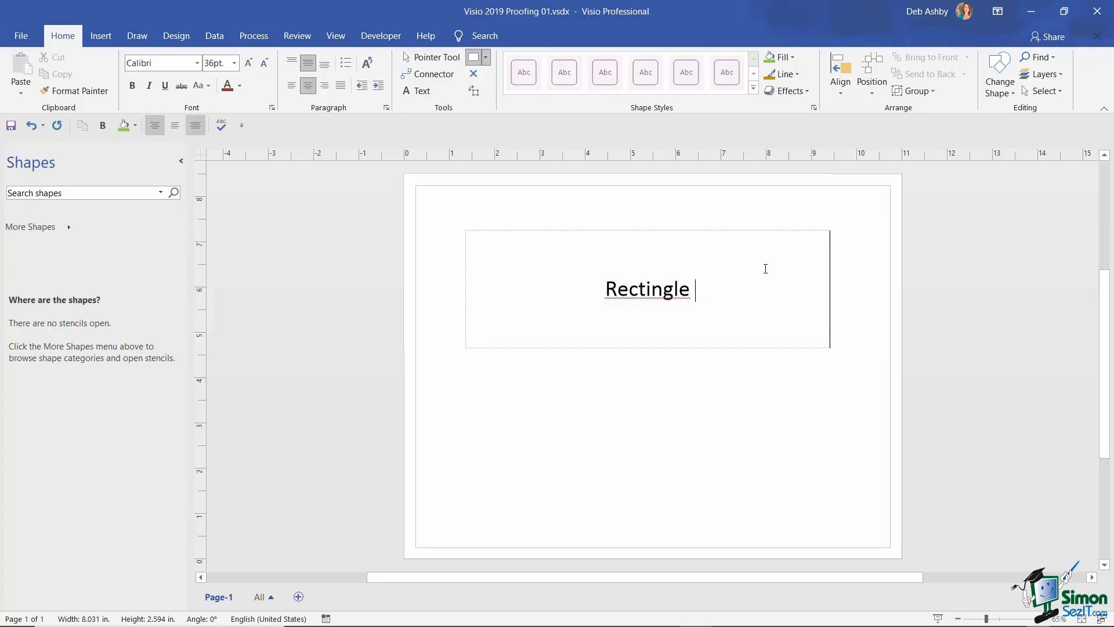
{"action": "left_click", "coordinate": [20, 35]}
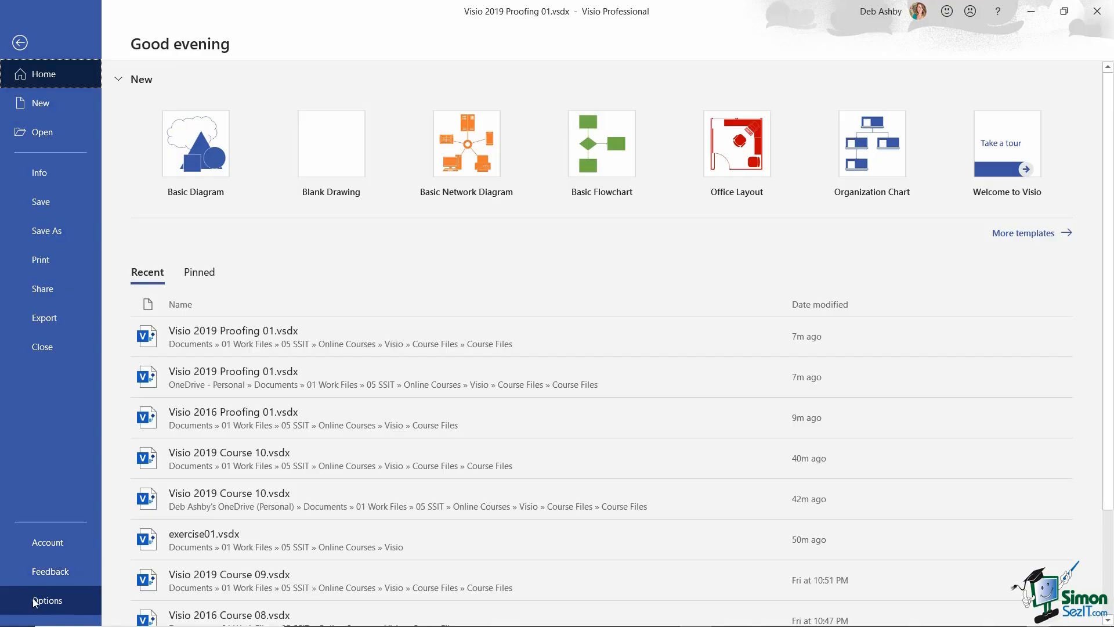
{"action": "left_click", "coordinate": [41, 601]}
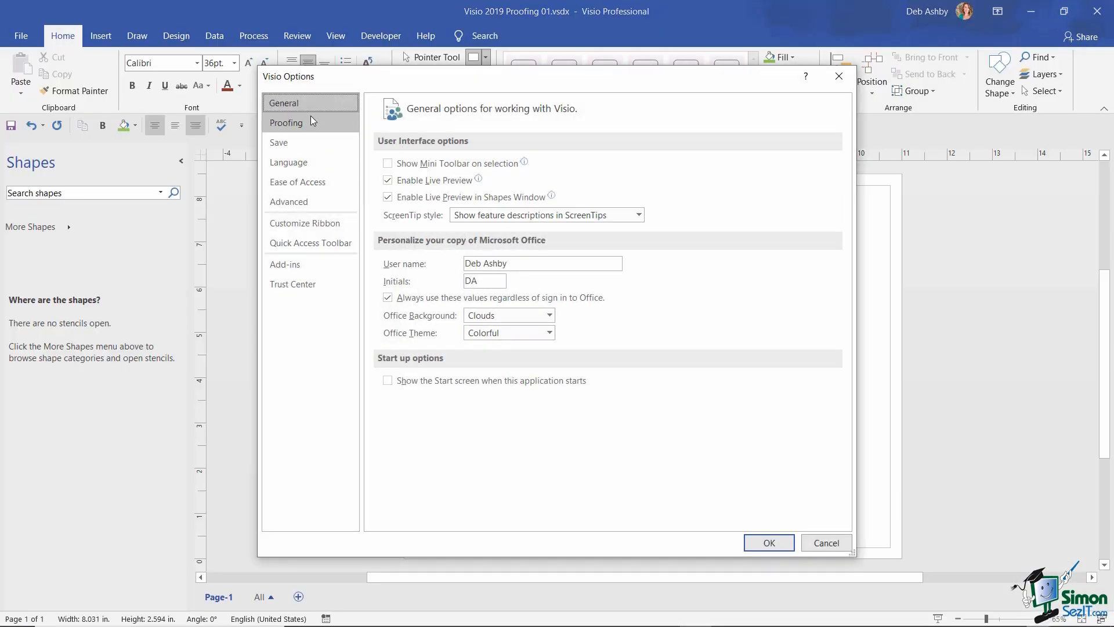
{"action": "left_click", "coordinate": [306, 122]}
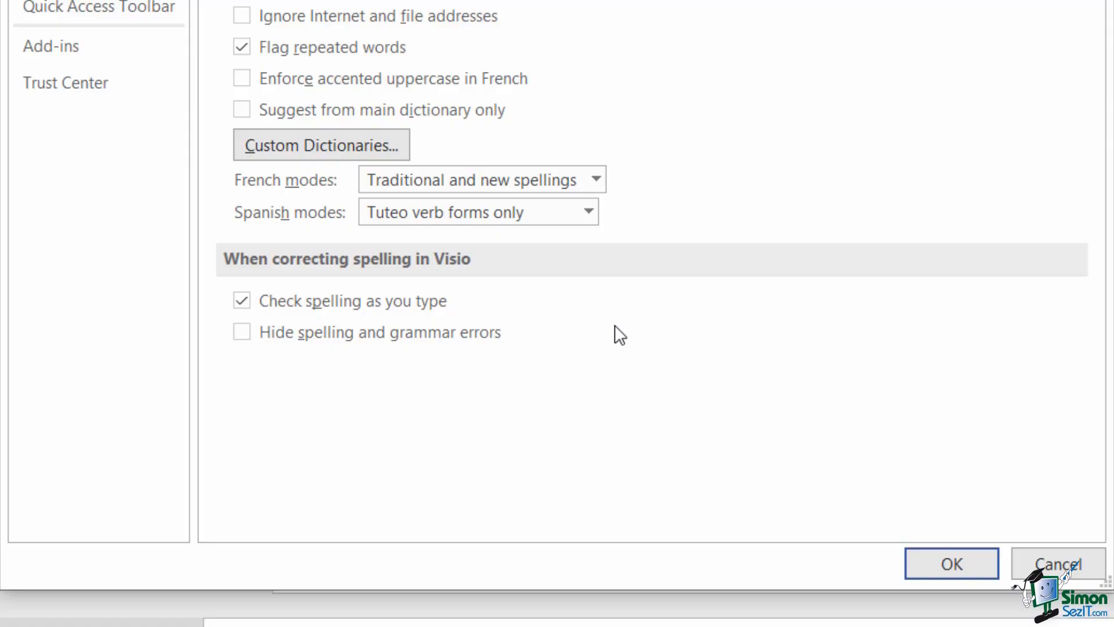
{"action": "left_click", "coordinate": [241, 299]}
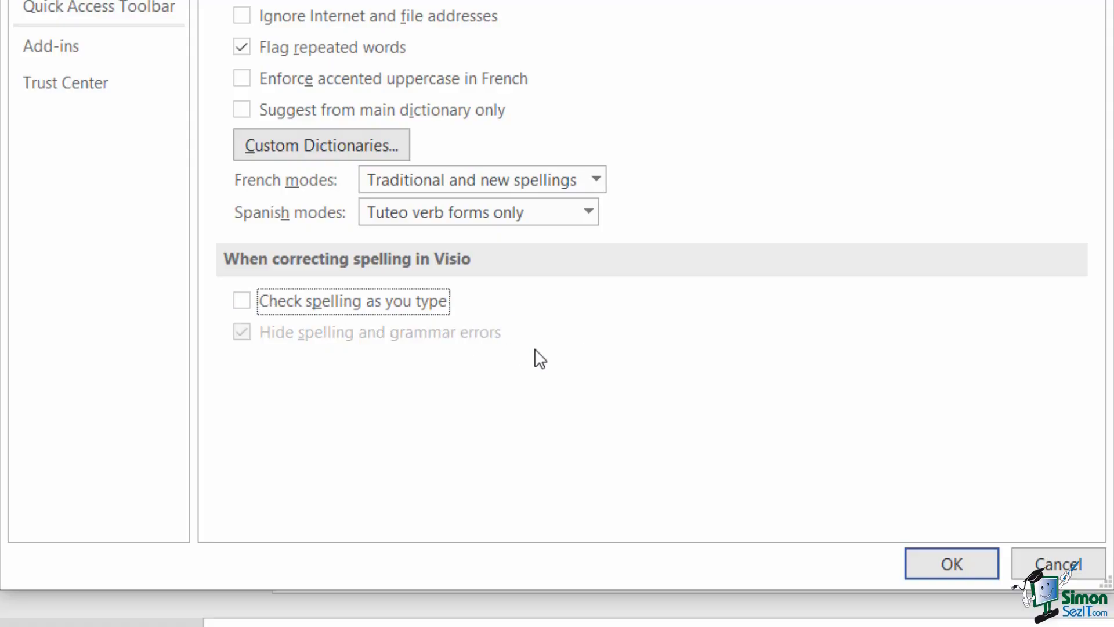
{"action": "left_click", "coordinate": [241, 300]}
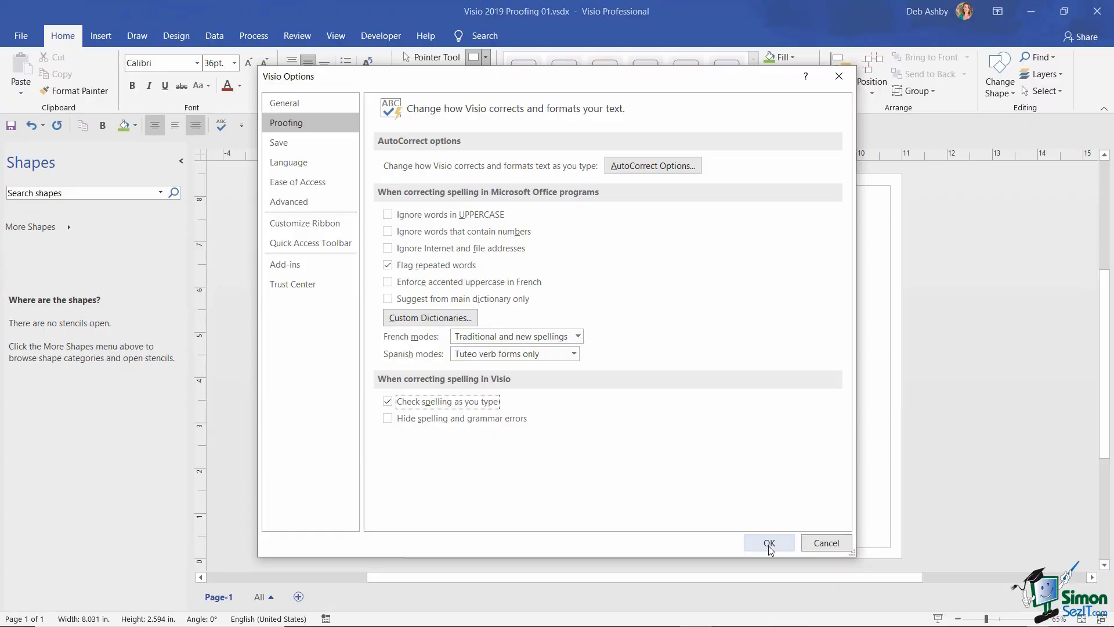
{"action": "left_click", "coordinate": [769, 544]}
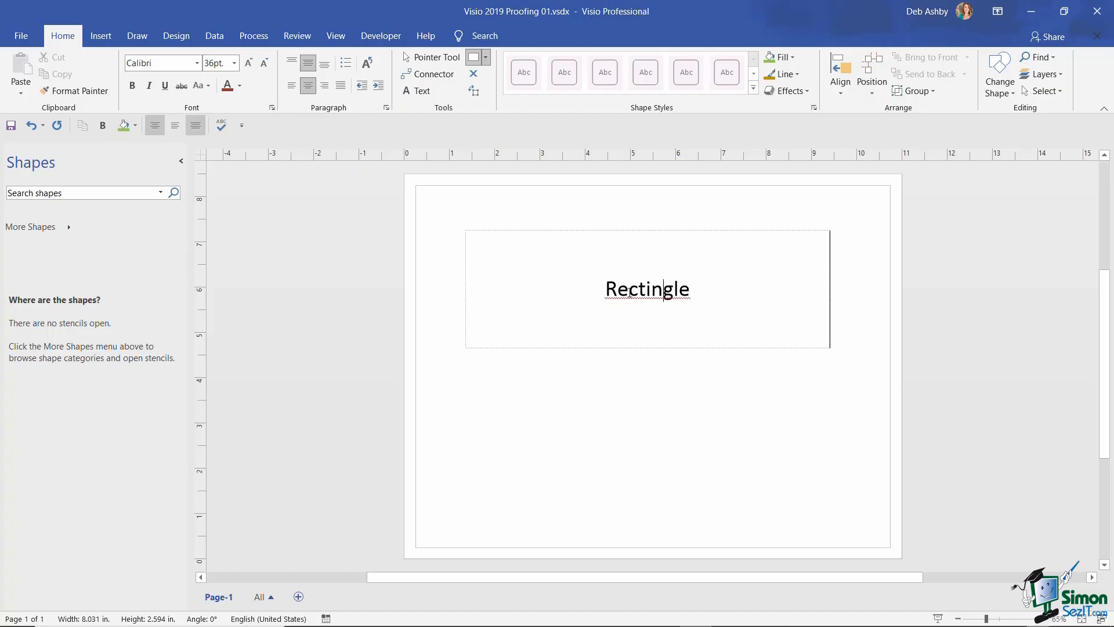
- Replace the misspelled 'Rectingle' with the suggested 'Rectangle' and finish editing the text
{"action": "right_click", "coordinate": [630, 290]}
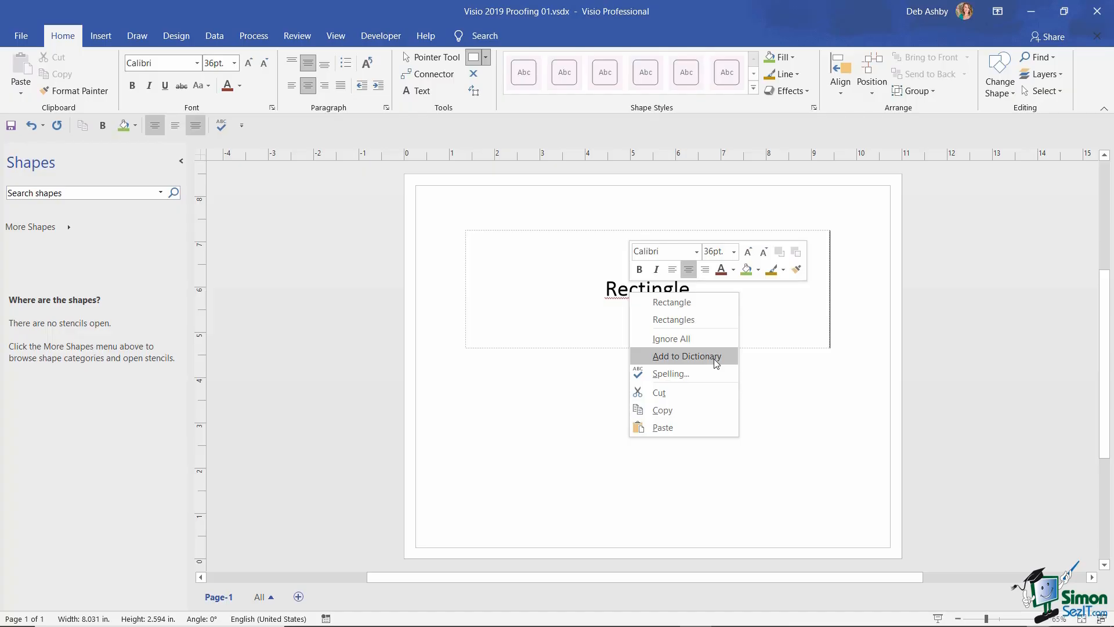
{"action": "left_click", "coordinate": [712, 302]}
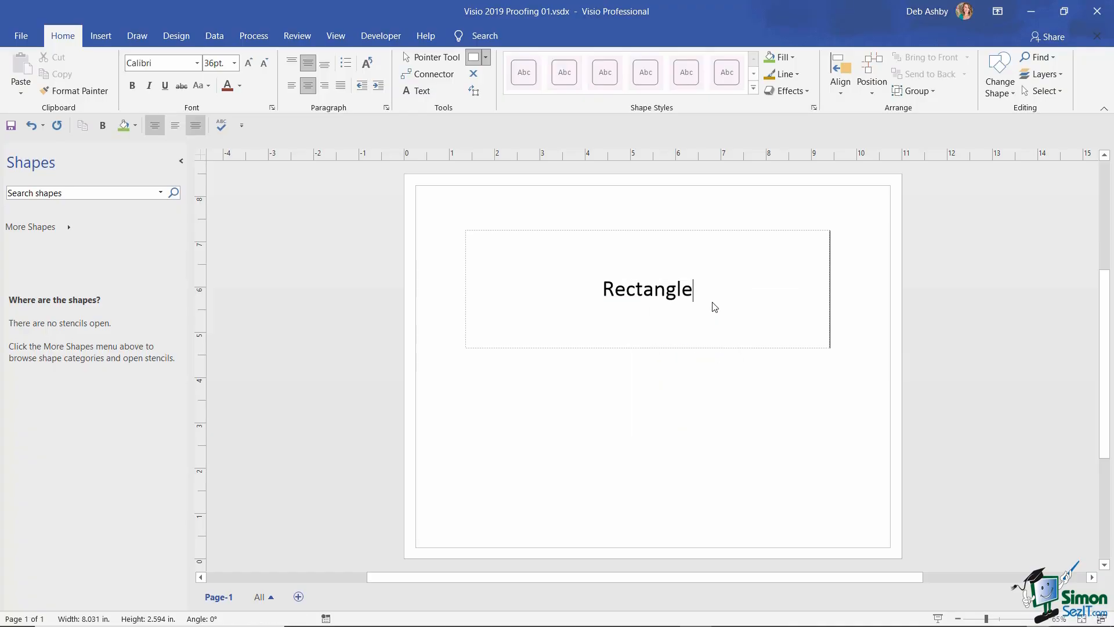
{"action": "left_click", "coordinate": [697, 397]}
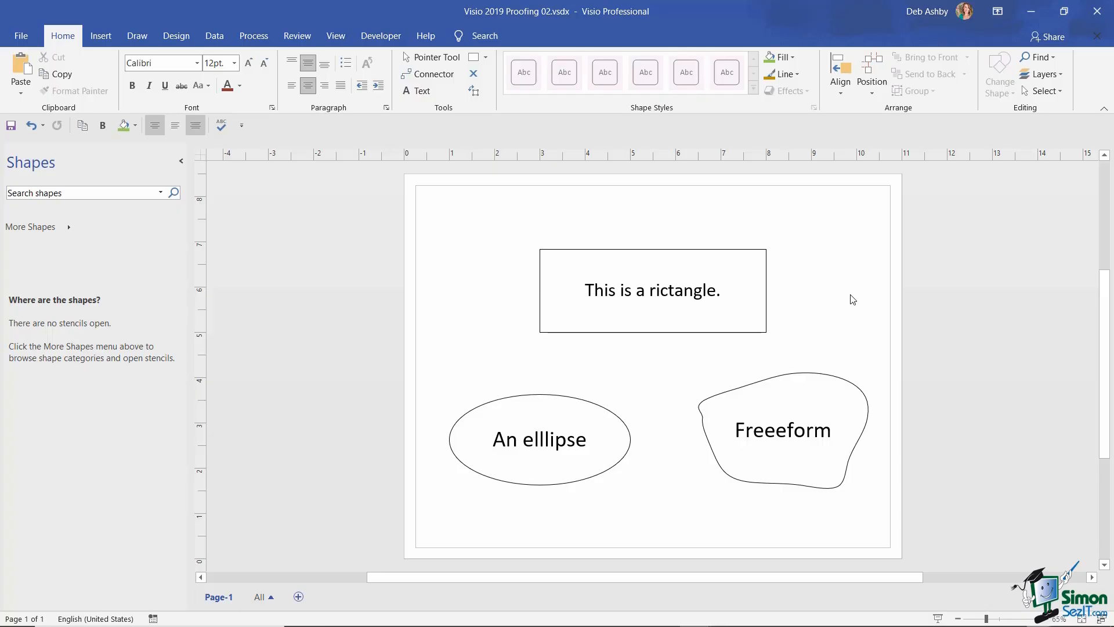
- Run a spelling check from the Review tab with F7, moving the dialog aside to show 'rictangle'
{"action": "left_click", "coordinate": [297, 36]}
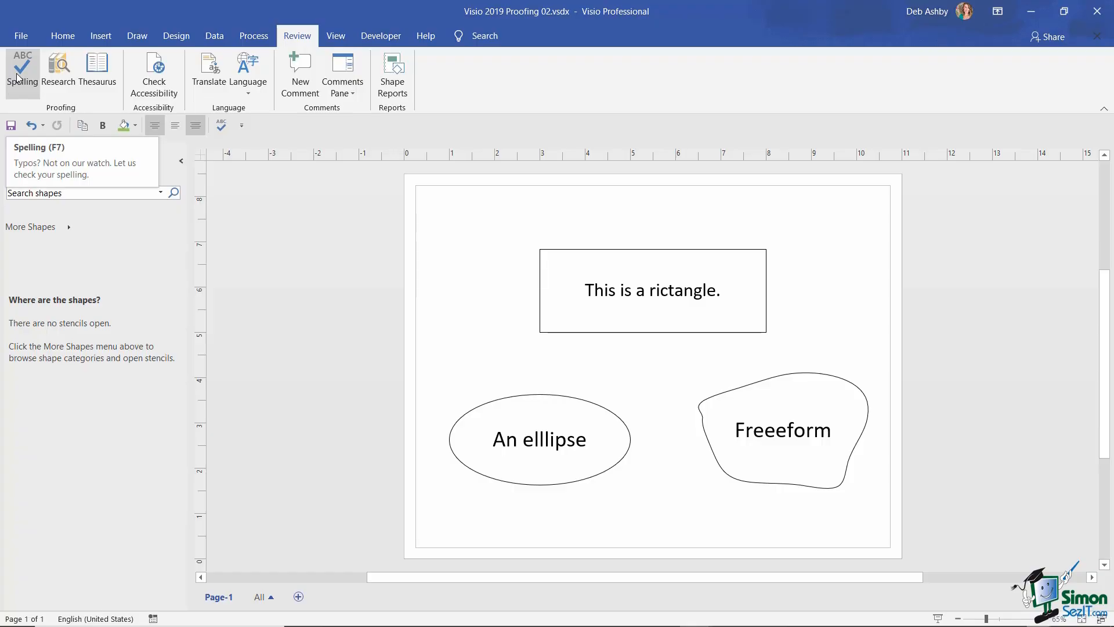
{"action": "key", "text": "F7"}
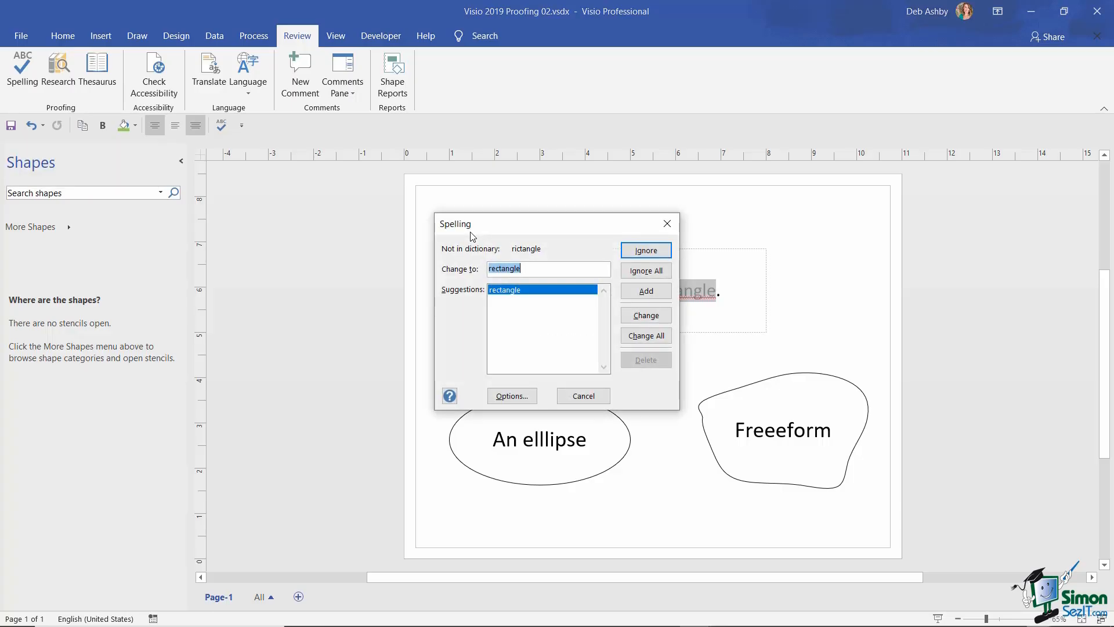
{"action": "left_click_drag", "start_coordinate": [517, 232], "coordinate": [357, 210]}
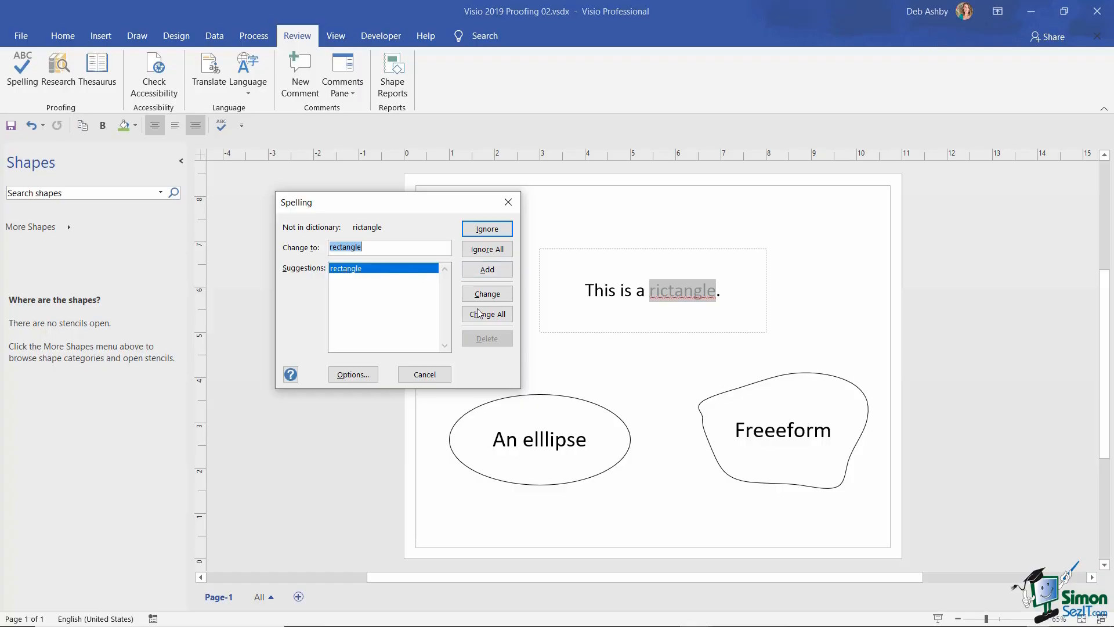
{"action": "left_click", "coordinate": [487, 294]}
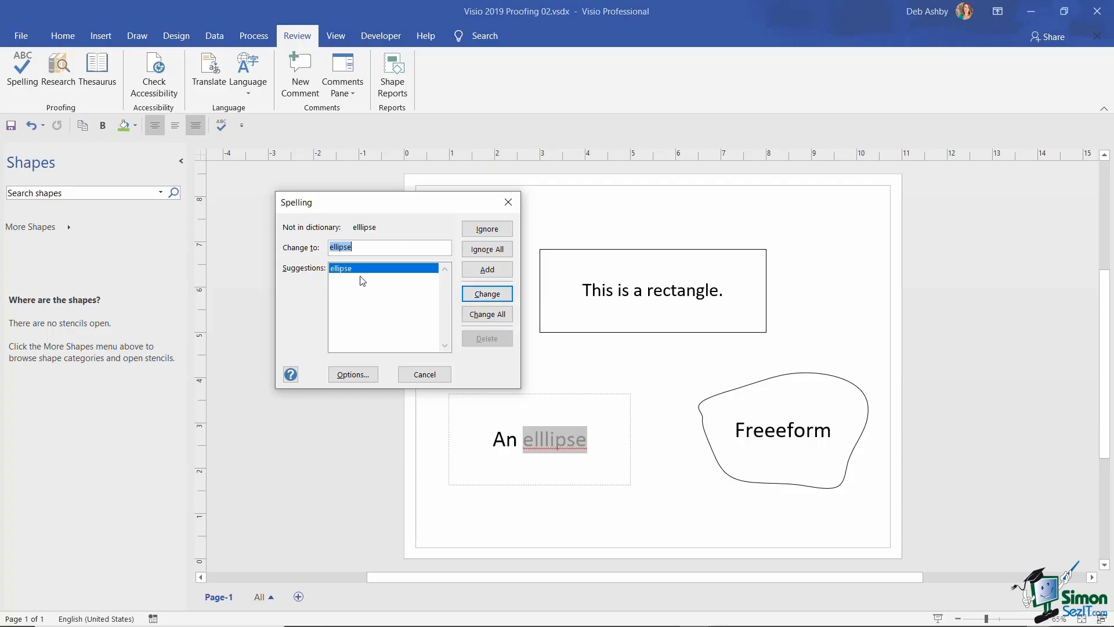
{"action": "left_click", "coordinate": [488, 295]}
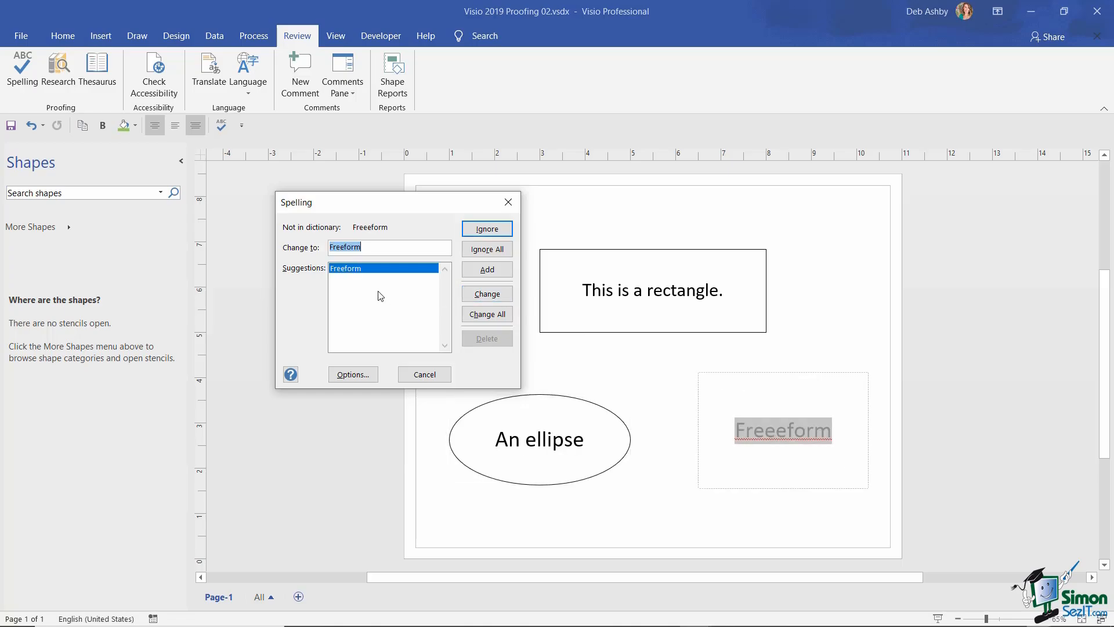
{"action": "left_click", "coordinate": [486, 294]}
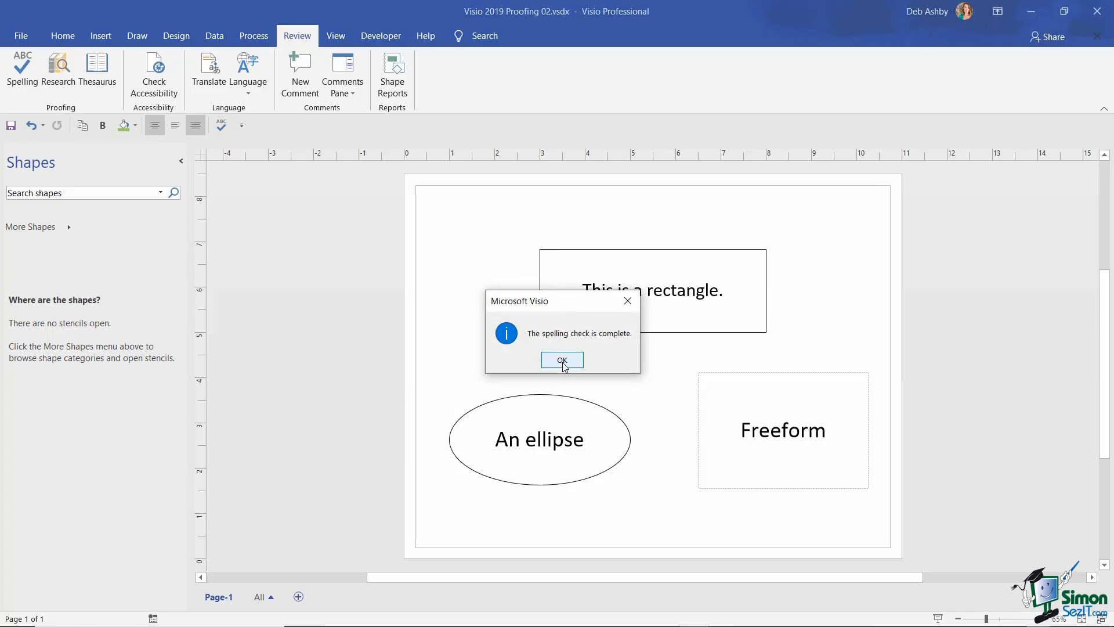
{"action": "left_click", "coordinate": [562, 360]}
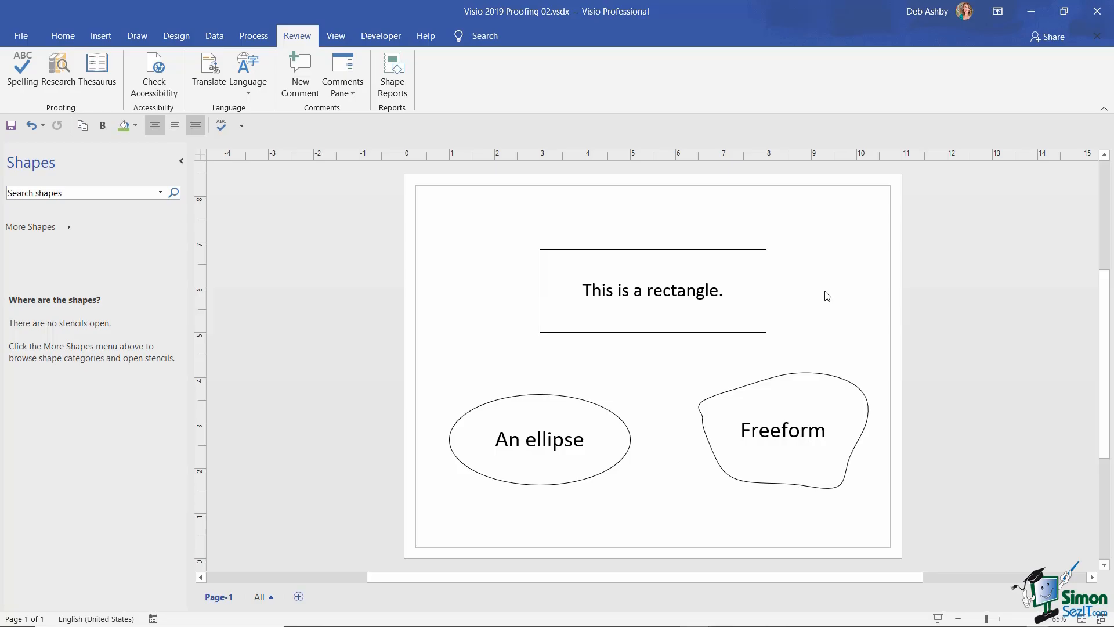
- Change the freeform label to 'FReeform', then open Visio Options on the Proofing page
{"action": "left_click", "coordinate": [765, 430]}
{"action": "double_click", "coordinate": [766, 431]}
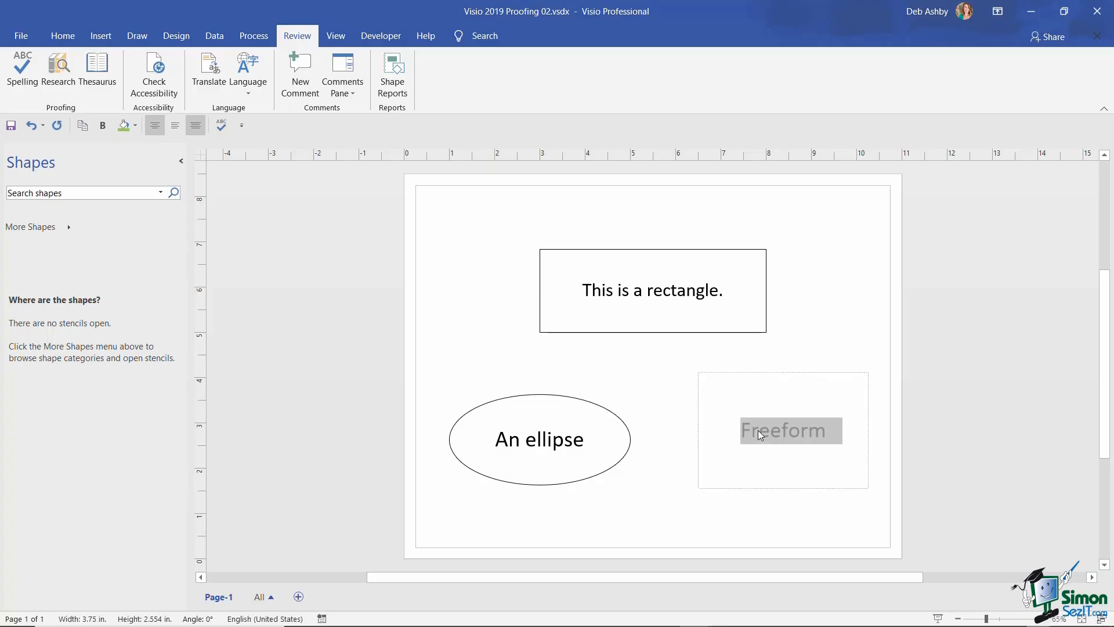
{"action": "left_click", "coordinate": [758, 430]}
{"action": "key", "text": "BackSpace"}
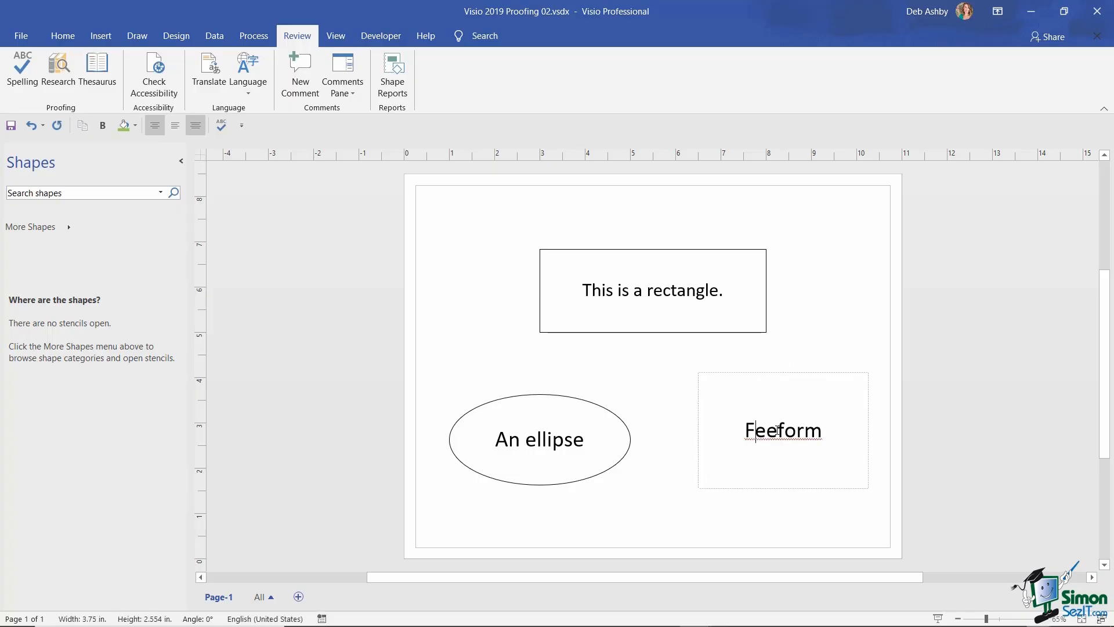
{"action": "type", "text": "R"}
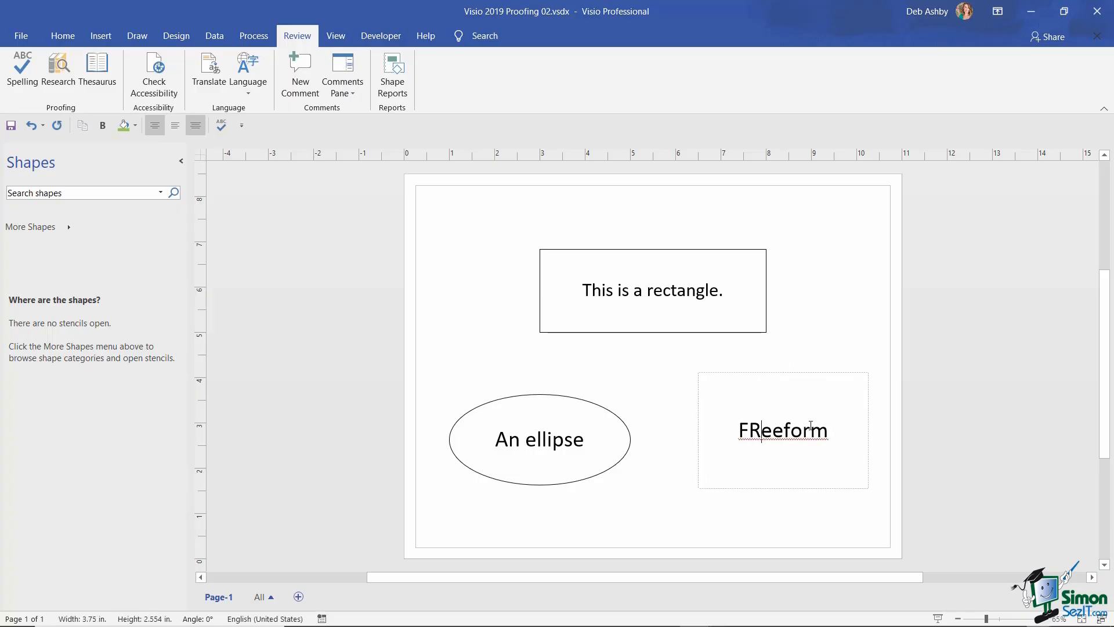
{"action": "left_click", "coordinate": [835, 349]}
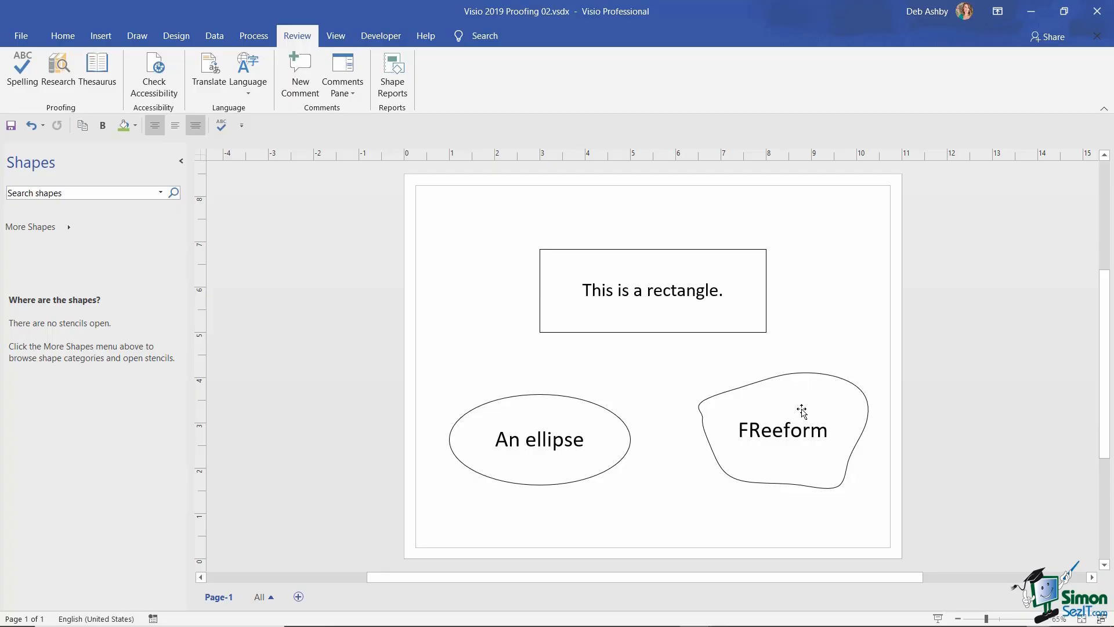
{"action": "left_click", "coordinate": [18, 35]}
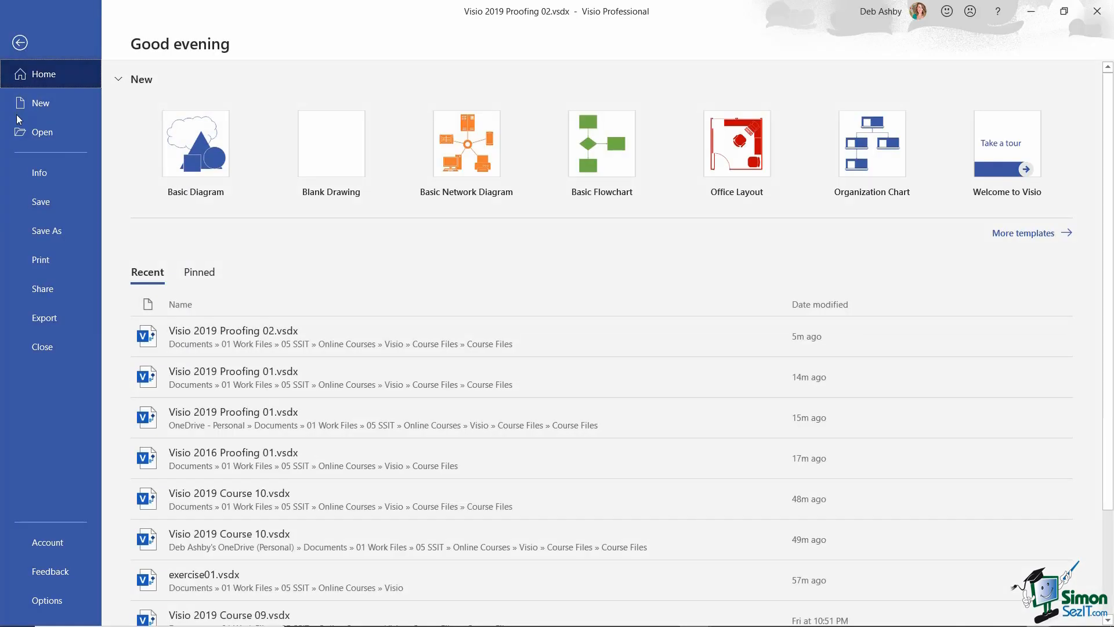
{"action": "left_click", "coordinate": [19, 597]}
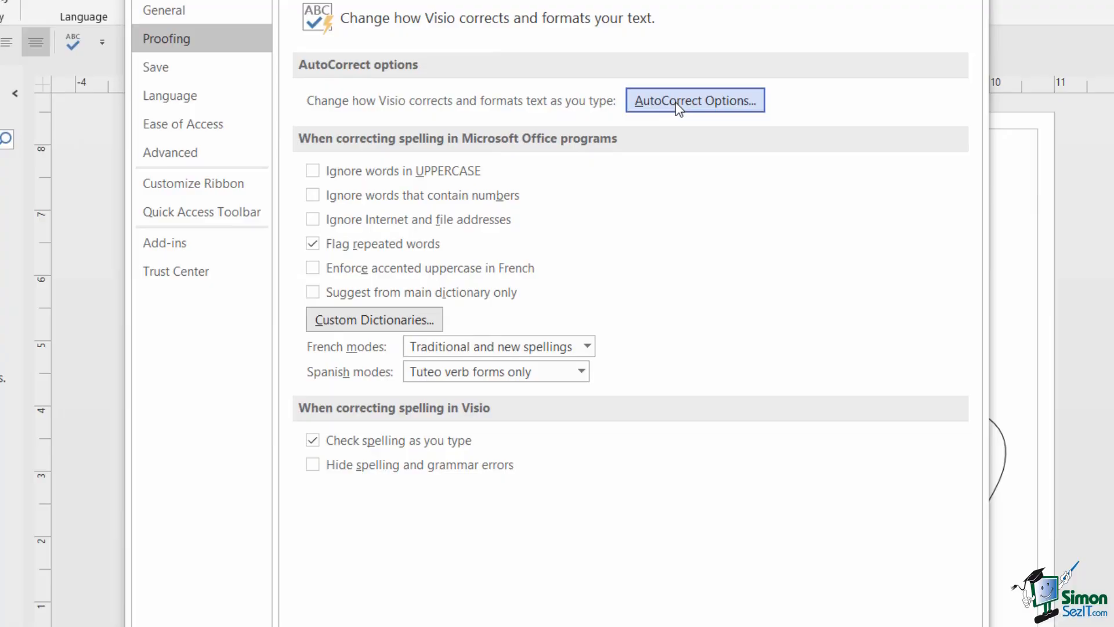
- Enable AutoCorrect's 'Correct TWo INitial CApitals', review the (c) and (e) entries, and confirm both dialogs
{"action": "left_click", "coordinate": [639, 167]}
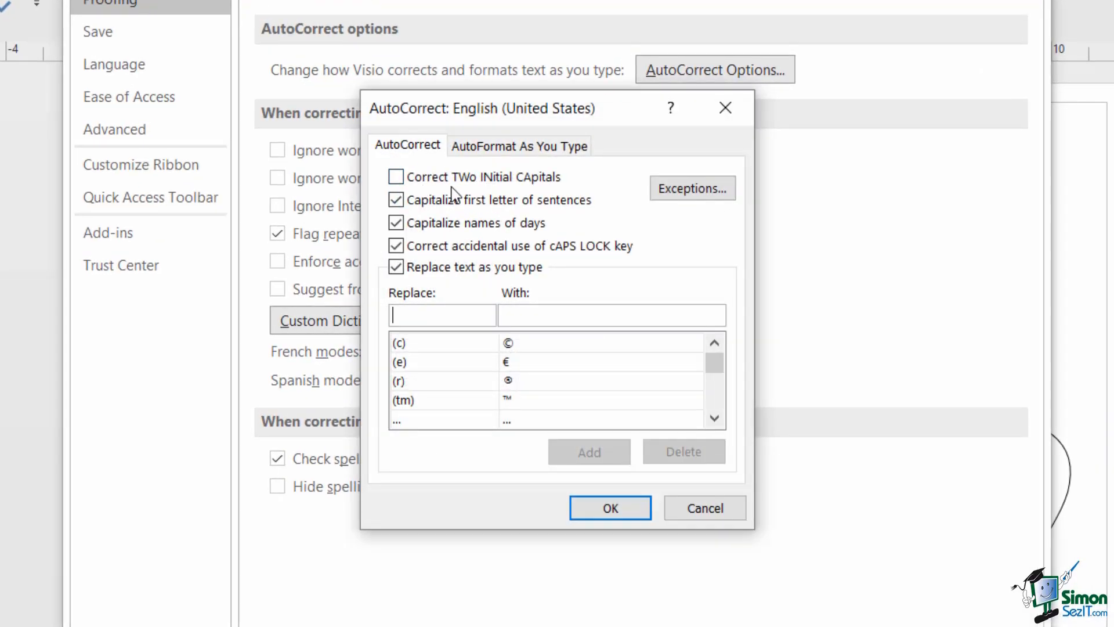
{"action": "left_click", "coordinate": [397, 177]}
{"action": "left_click", "coordinate": [526, 344]}
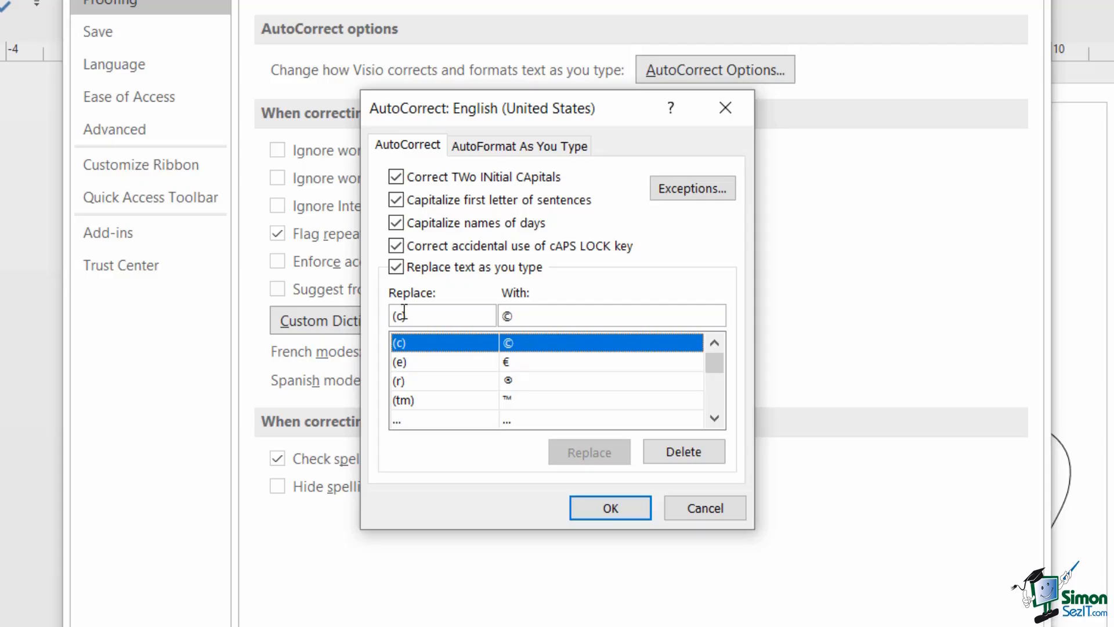
{"action": "left_click", "coordinate": [527, 363]}
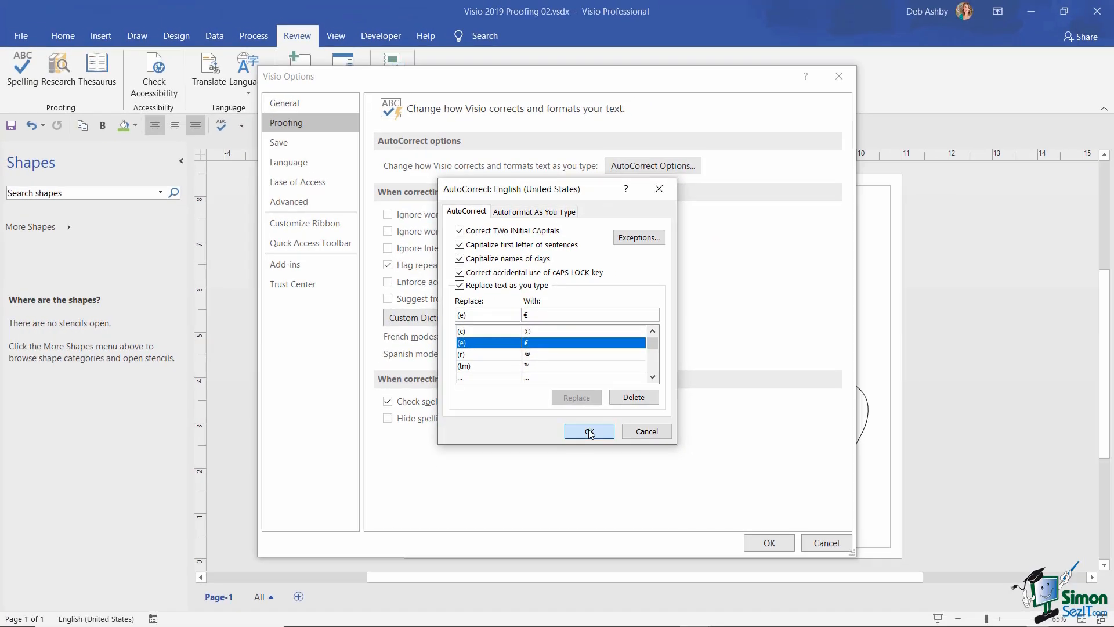
{"action": "left_click", "coordinate": [610, 508]}
{"action": "left_click", "coordinate": [768, 544]}
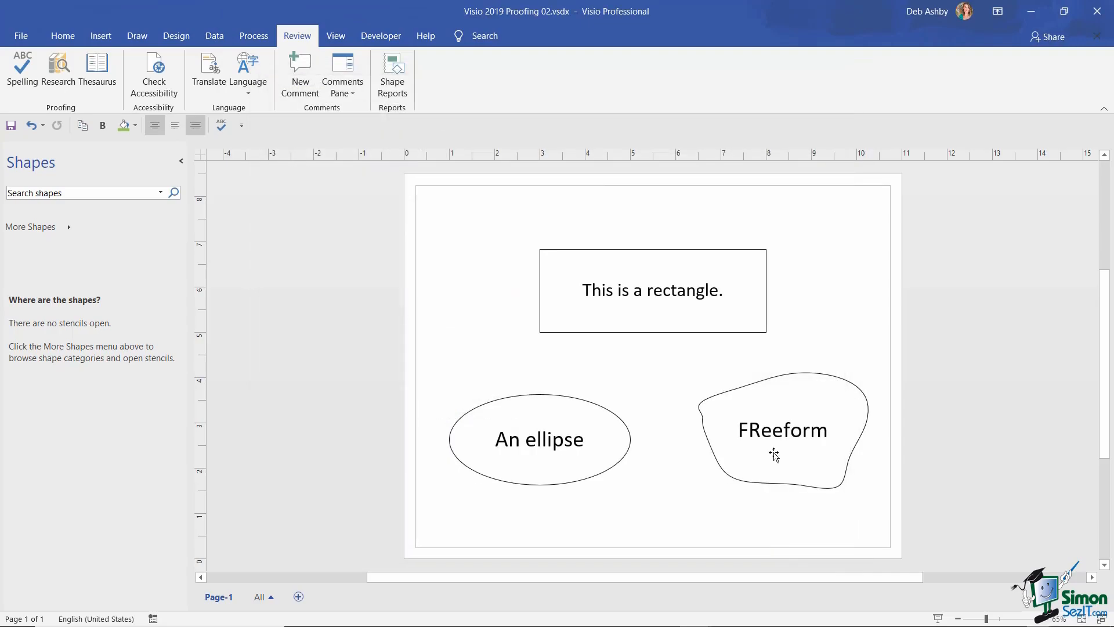
- Retype the freeform label as 'FReeform (c)', letting AutoCorrect fix it to 'Freeform'
{"action": "double_click", "coordinate": [781, 433]}
{"action": "key", "text": "BackSpace"}
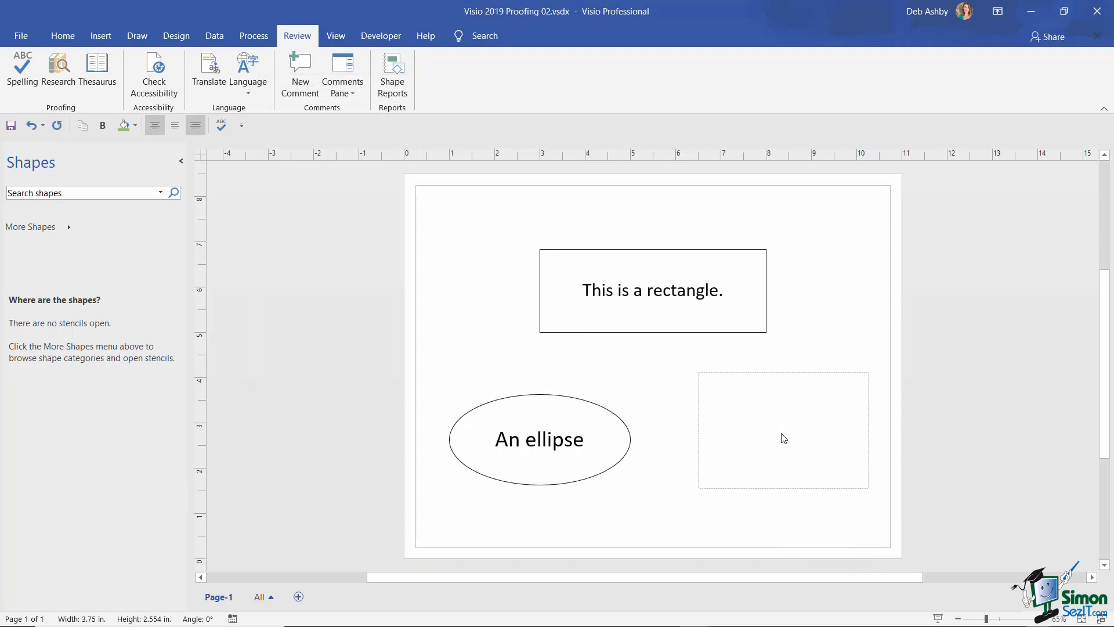
{"action": "type", "text": "FReeform"}
{"action": "type", "text": "("}
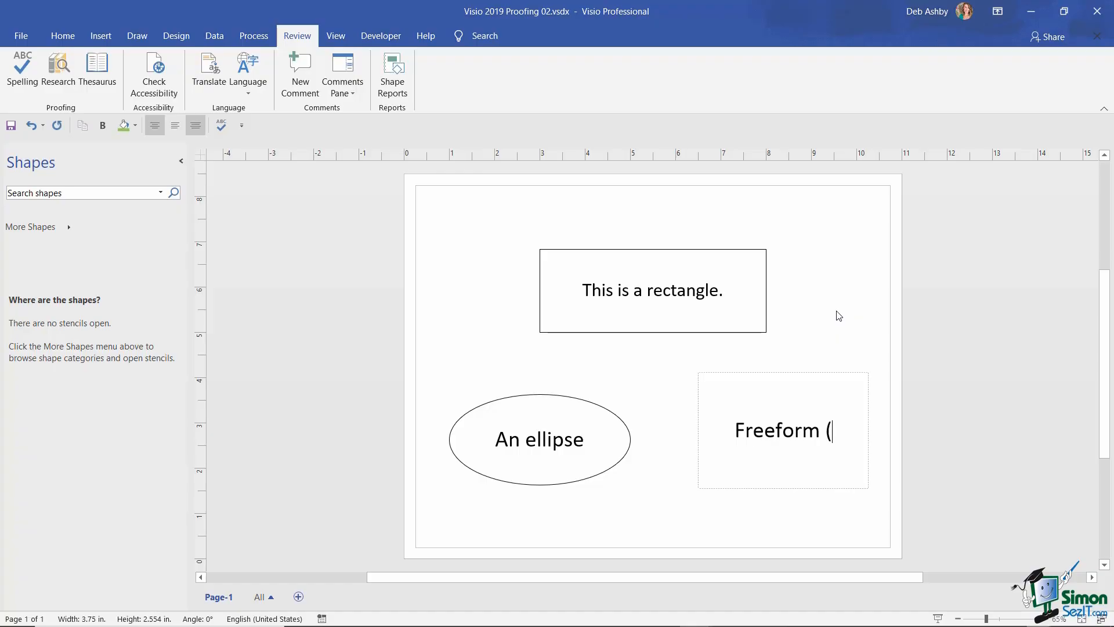
{"action": "type", "text": "c)"}
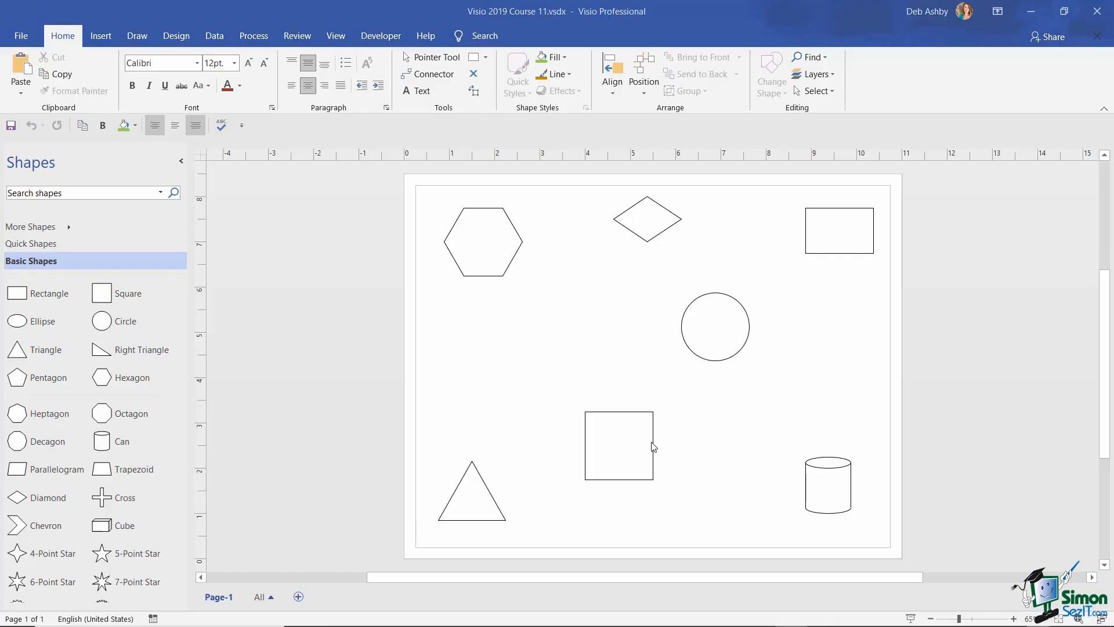
{"action": "key", "text": "ctrl+shift"}
{"action": "left_click_drag", "start_coordinate": [430, 377], "coordinate": [694, 533]}
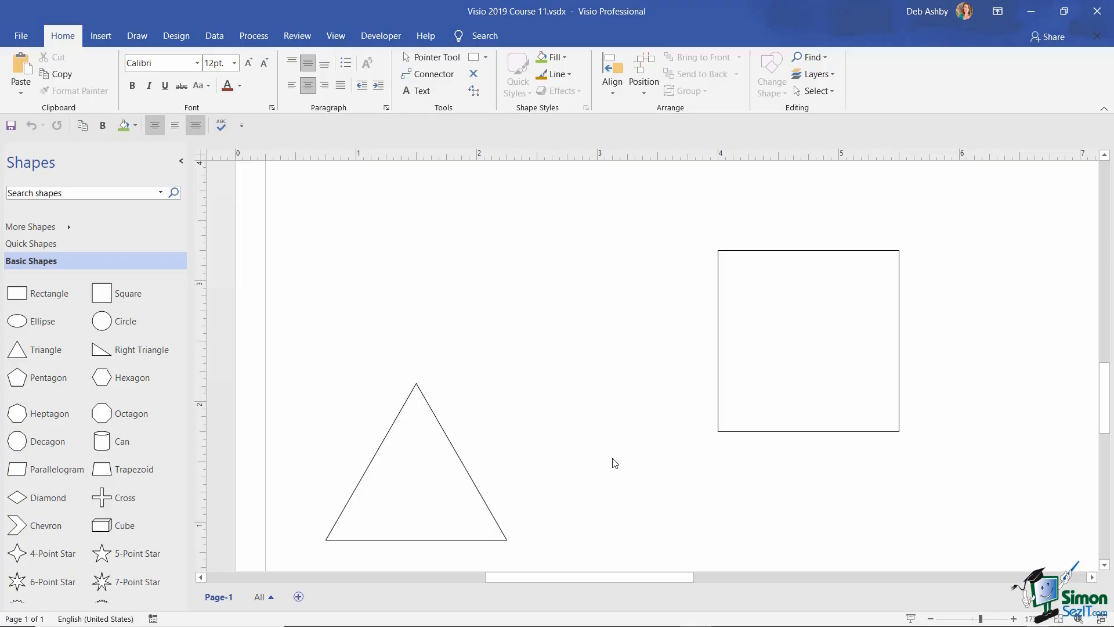
{"action": "left_click_drag", "start_coordinate": [300, 354], "coordinate": [570, 560]}
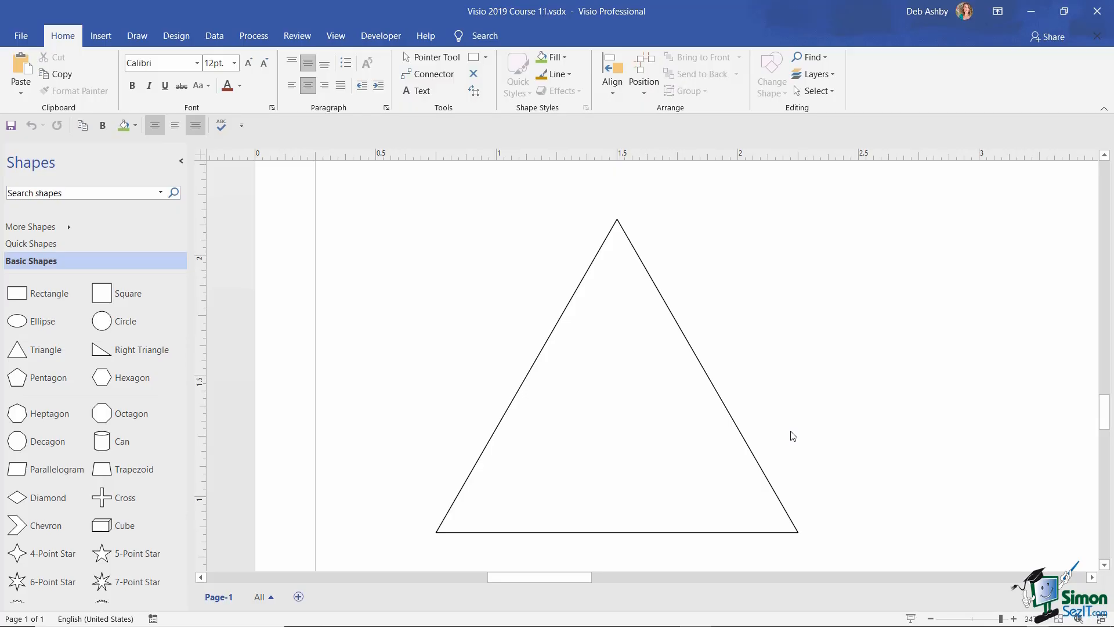
{"action": "key", "text": "ctrl+shift+w"}
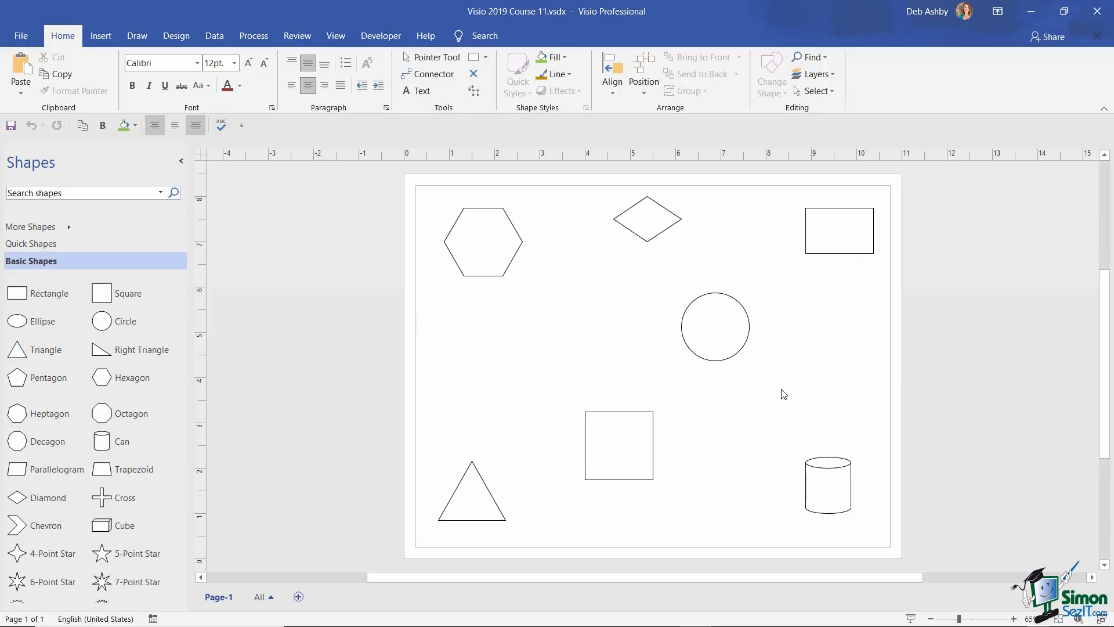
{"action": "scroll", "coordinate": [783, 394], "scroll_direction": "up", "scroll_amount": 5}
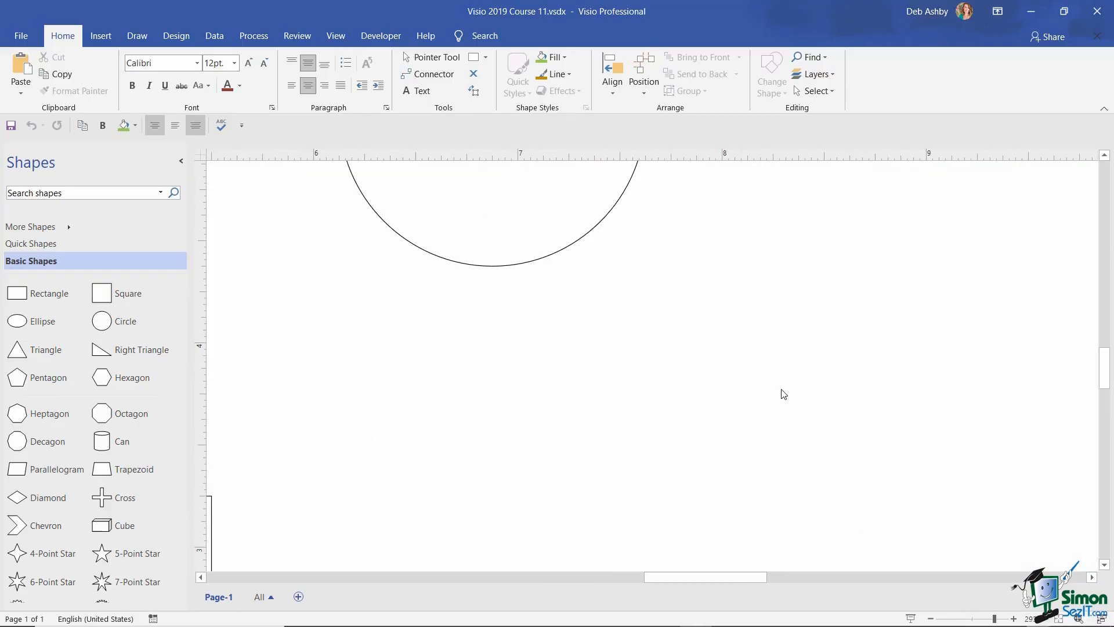
{"action": "scroll", "coordinate": [784, 395], "scroll_direction": "down", "scroll_amount": 5}
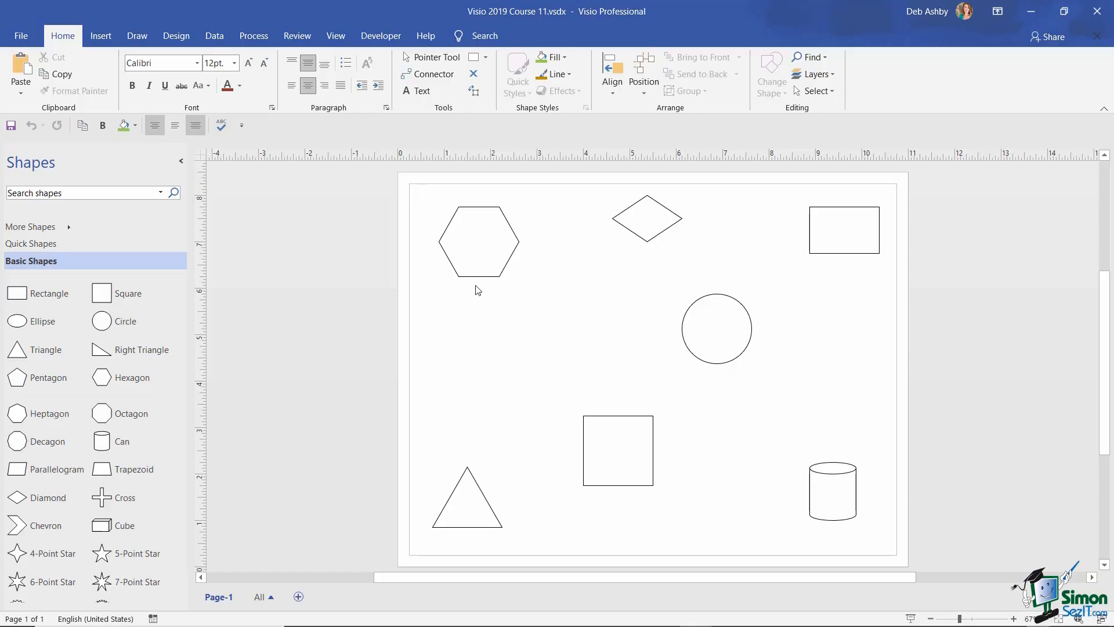
- Enable 'Center selection on zoom' in the Advanced page of Visio Options and confirm
{"action": "left_click", "coordinate": [22, 36]}
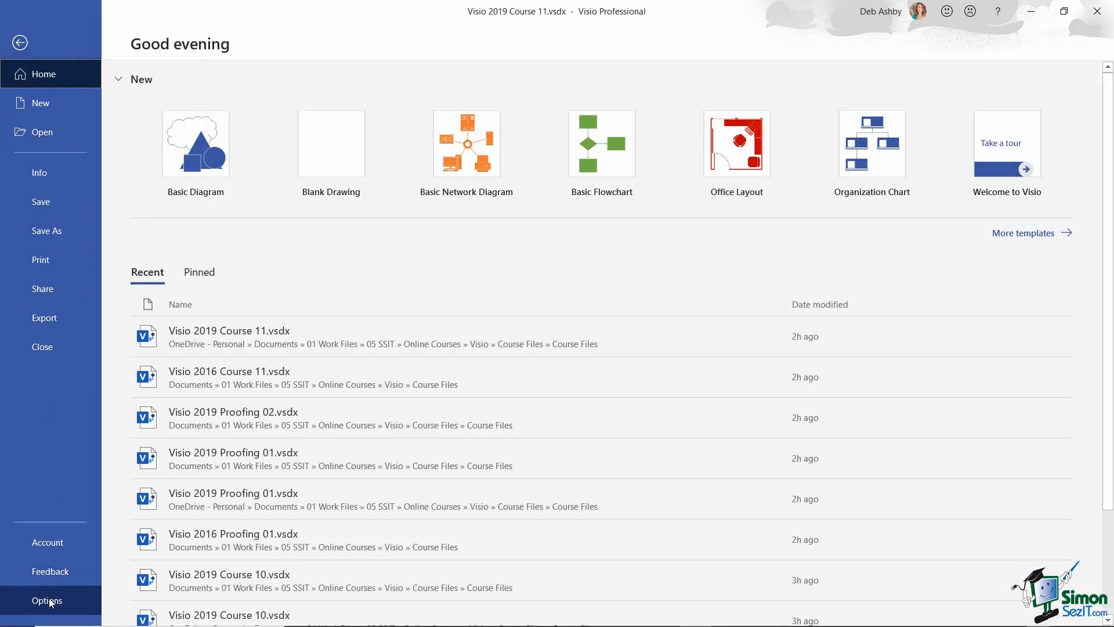
{"action": "left_click", "coordinate": [50, 601]}
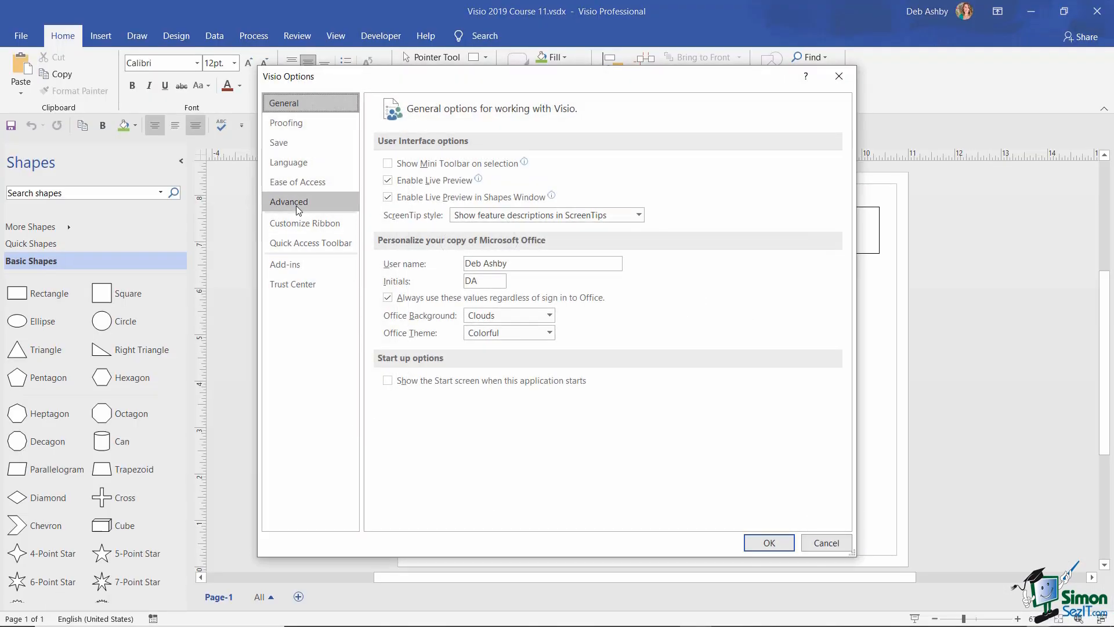
{"action": "left_click", "coordinate": [296, 202]}
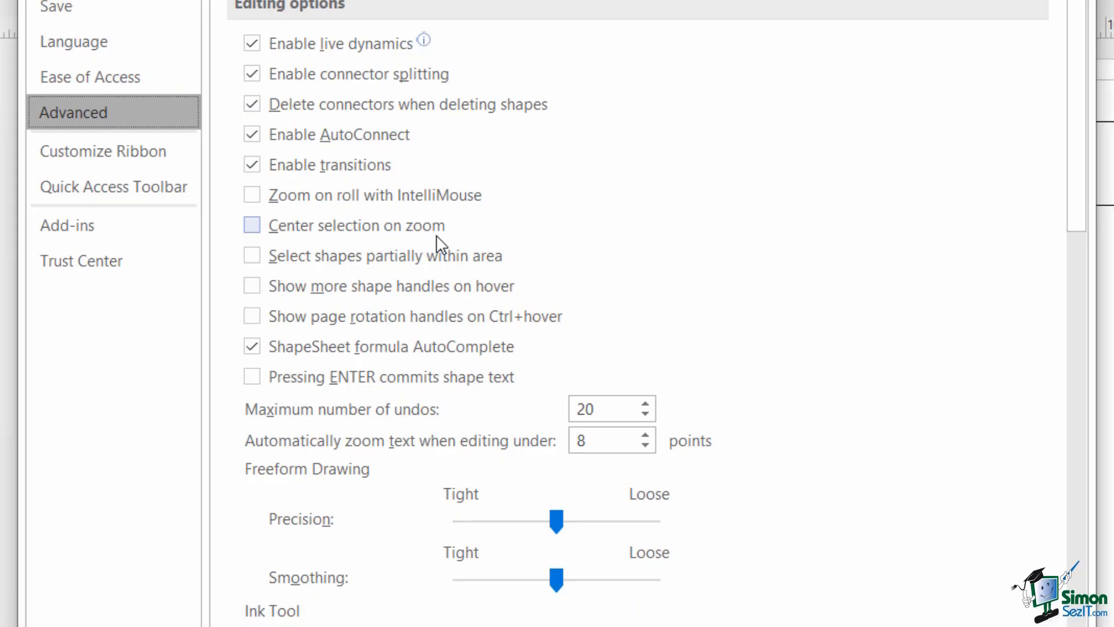
{"action": "left_click", "coordinate": [253, 228]}
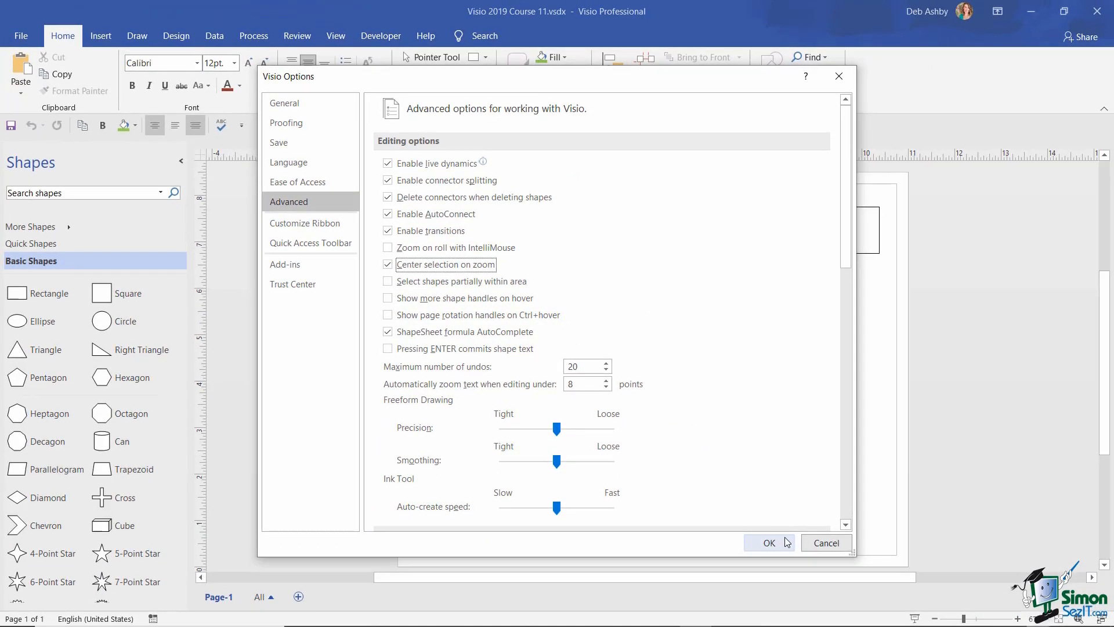
{"action": "left_click", "coordinate": [776, 541]}
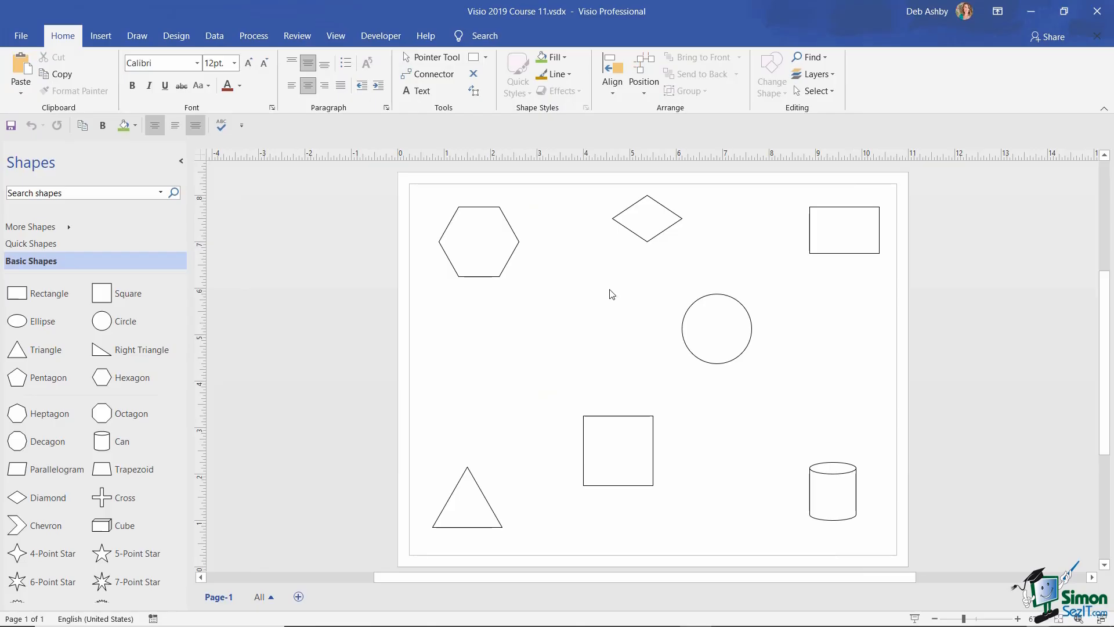
{"action": "left_click", "coordinate": [646, 222]}
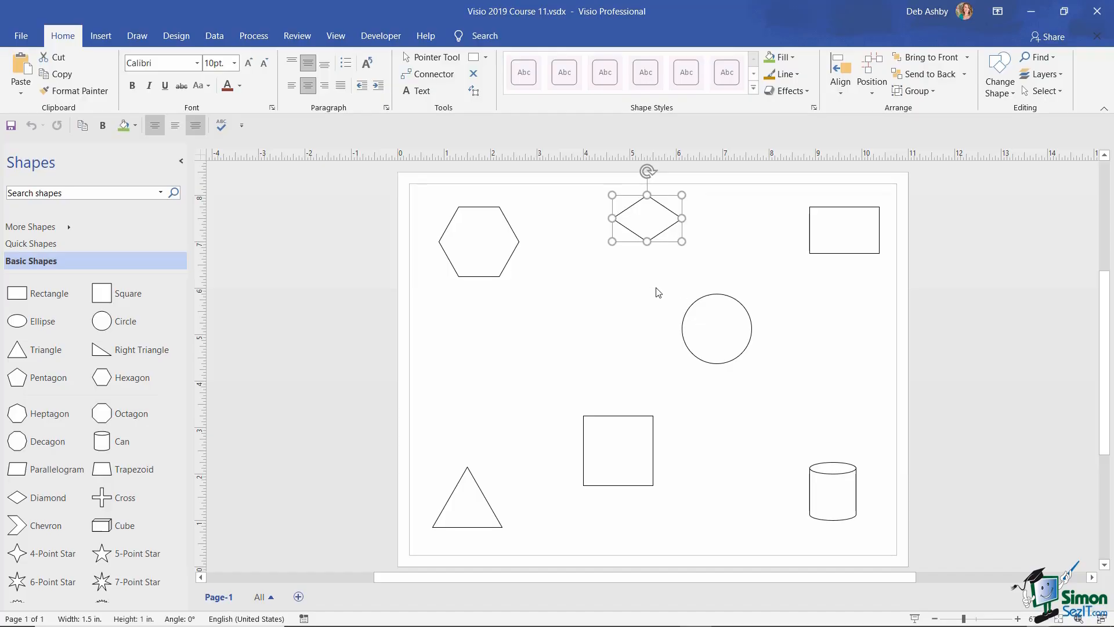
{"action": "scroll", "coordinate": [656, 287], "scroll_direction": "up", "scroll_amount": 4}
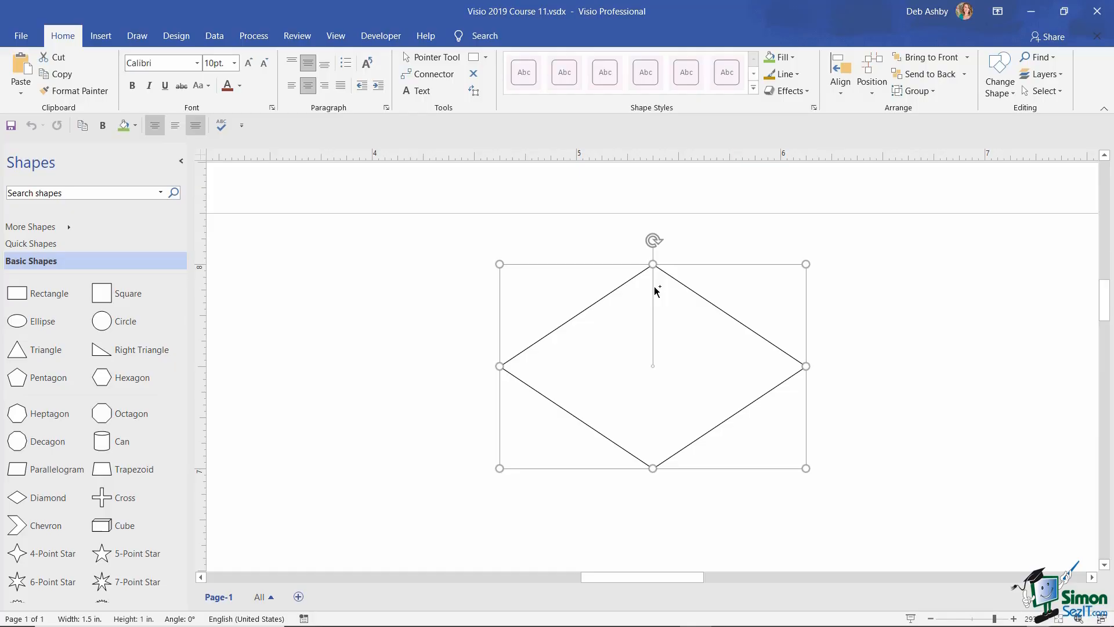
{"action": "scroll", "coordinate": [655, 290], "scroll_direction": "down", "scroll_amount": 4}
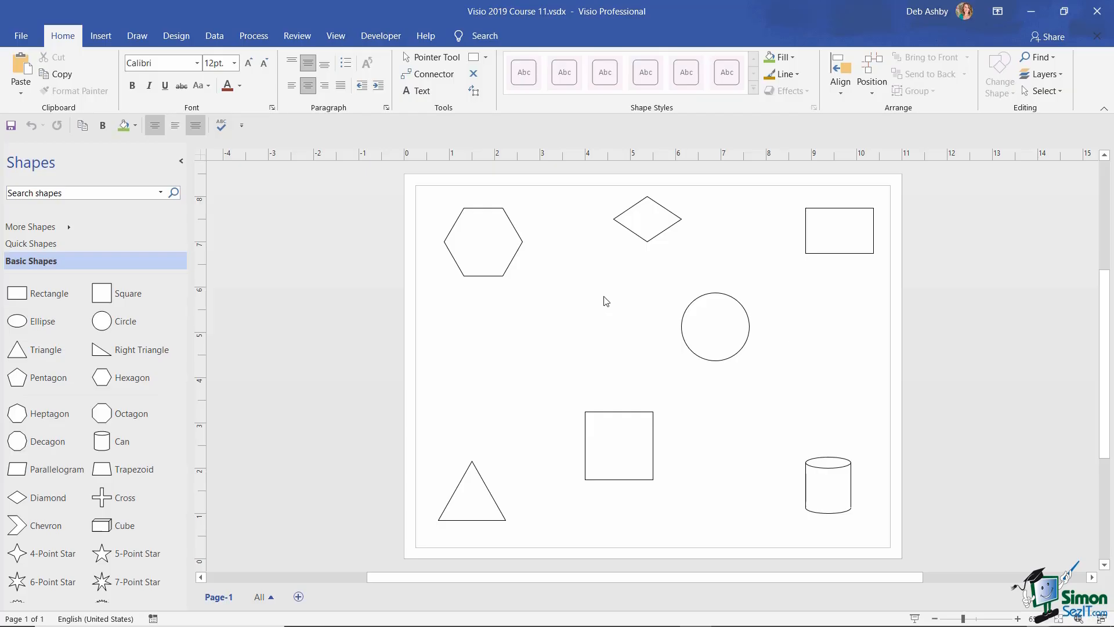
{"action": "right_click", "coordinate": [230, 621]}
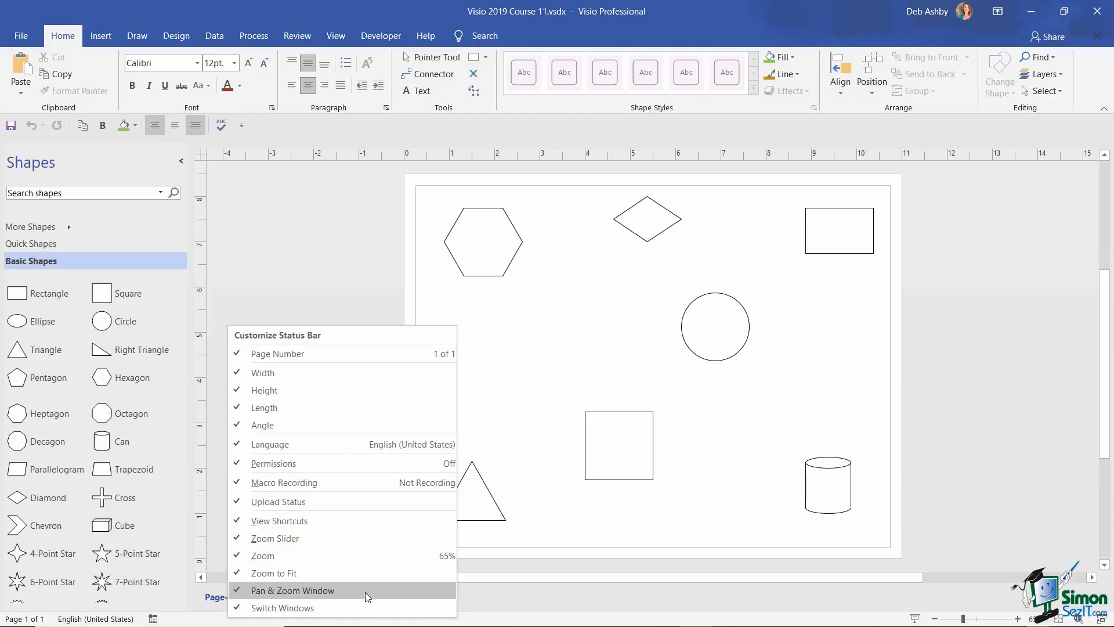
{"action": "left_click", "coordinate": [696, 481]}
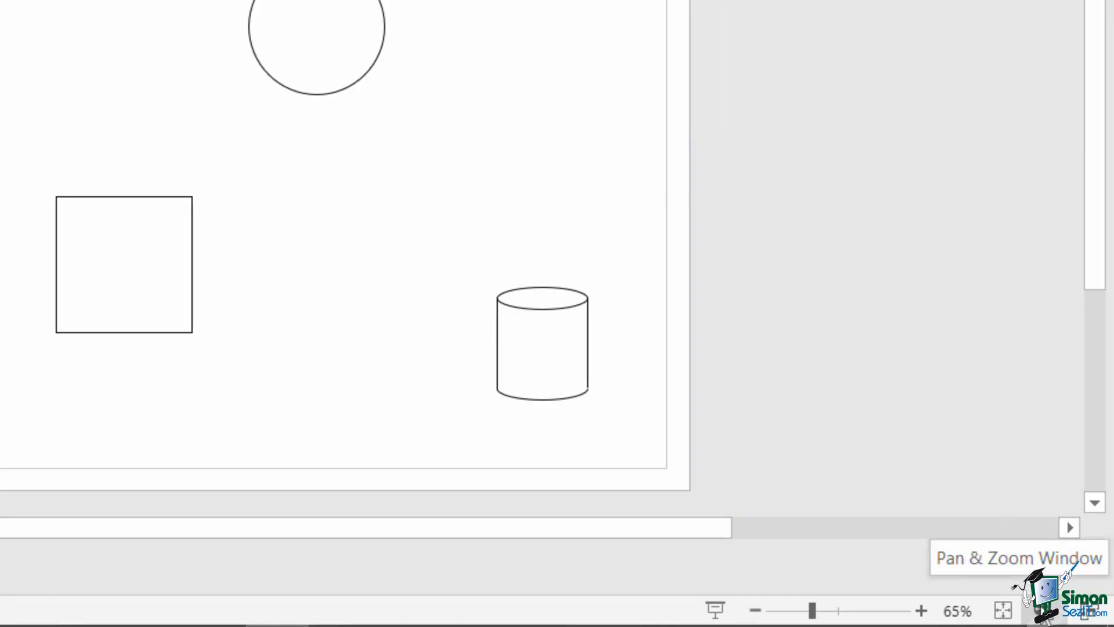
{"action": "left_click", "coordinate": [1039, 609]}
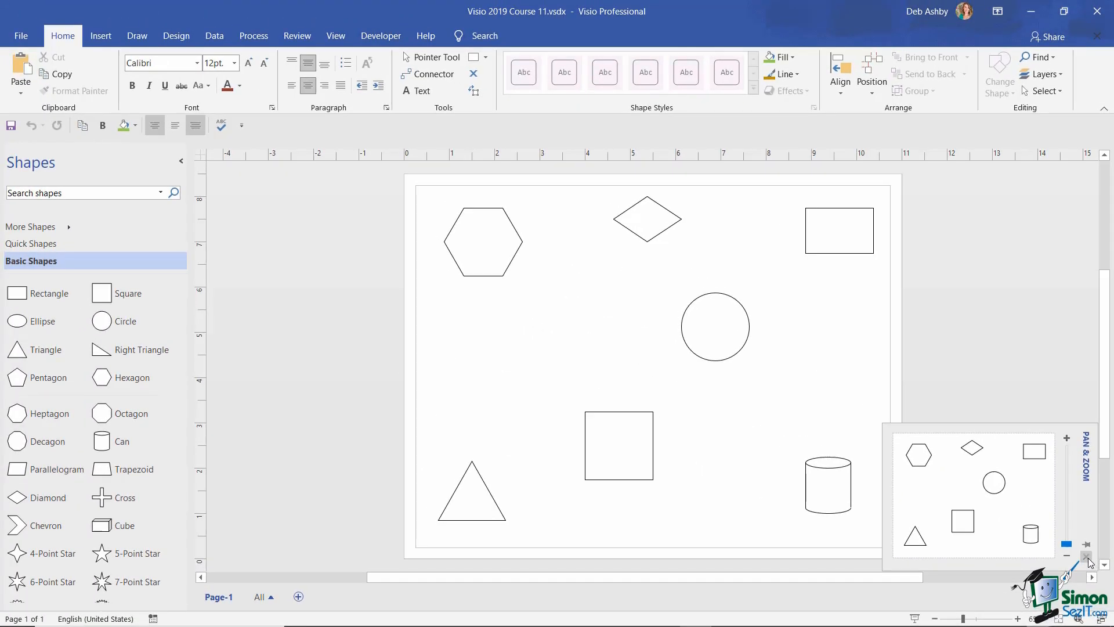
{"action": "left_click", "coordinate": [1087, 557]}
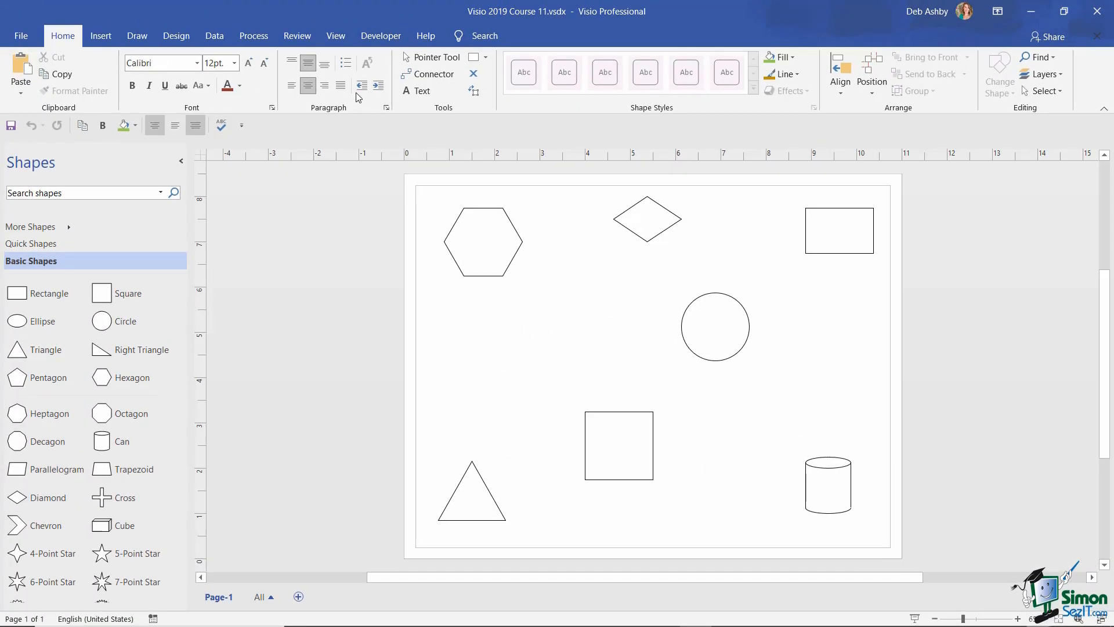
- Open the Pan & Zoom task pane from View > Task Panes and select the circle
{"action": "left_click", "coordinate": [335, 35]}
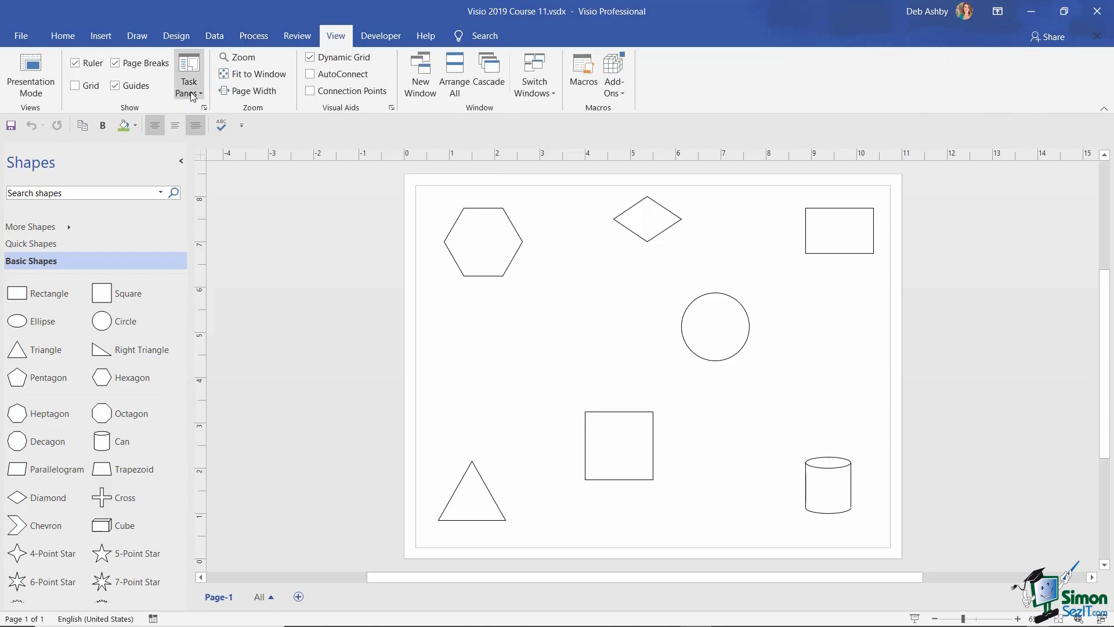
{"action": "left_click", "coordinate": [192, 92]}
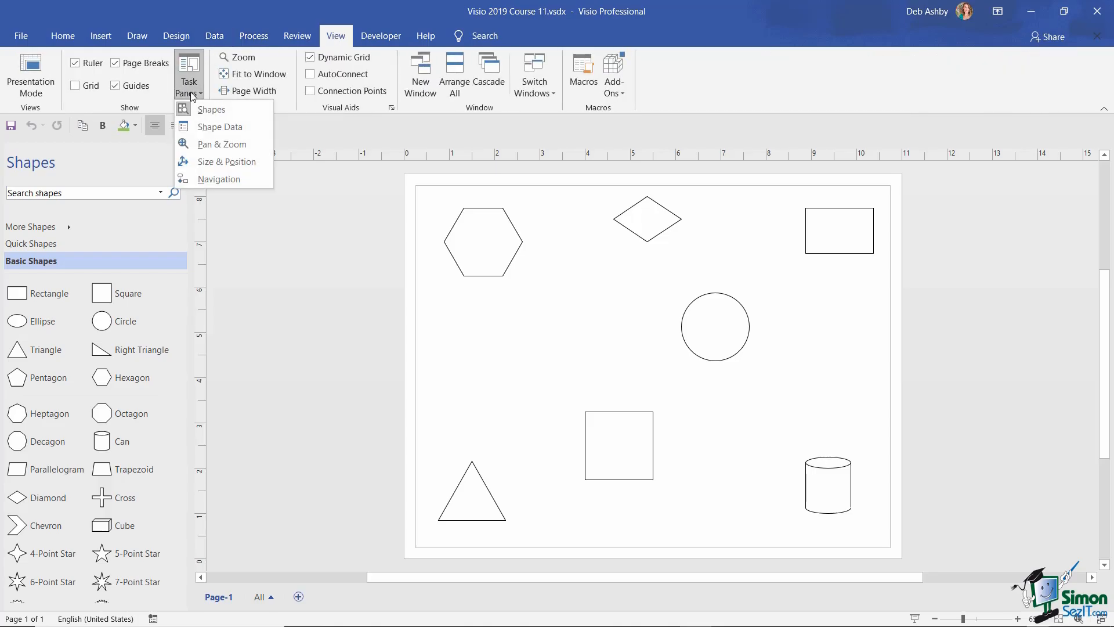
{"action": "left_click", "coordinate": [201, 144]}
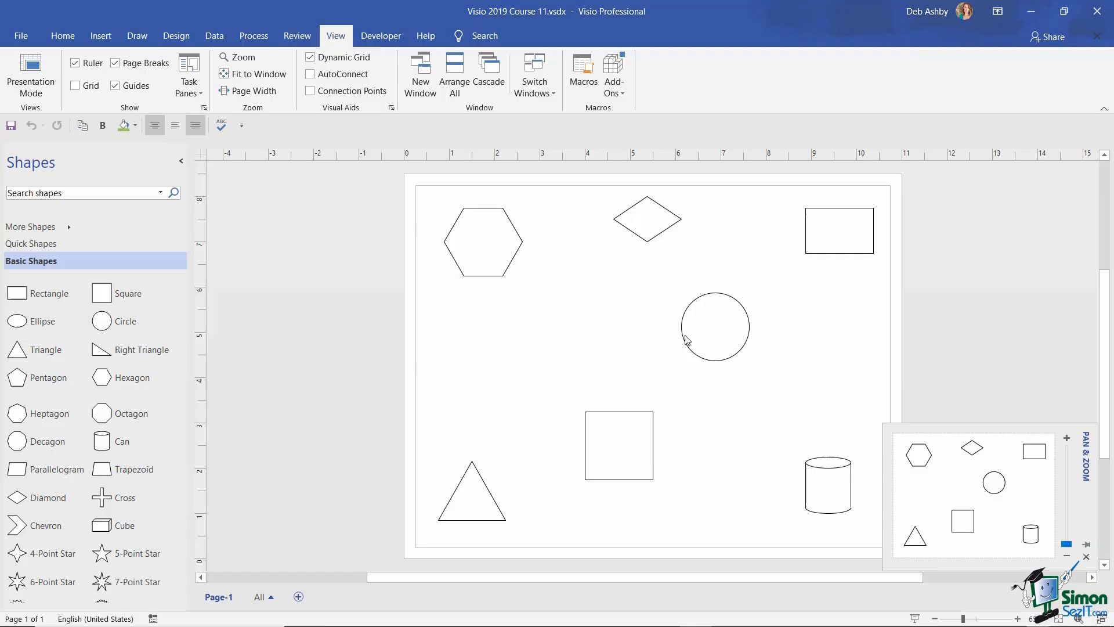
{"action": "left_click", "coordinate": [713, 327]}
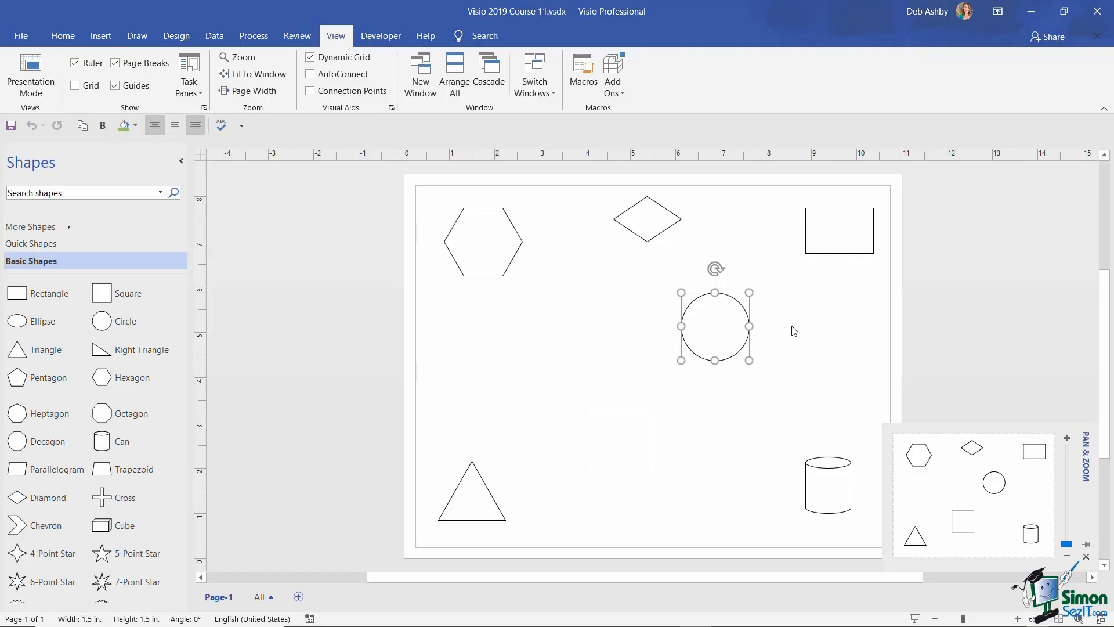
- Frame the hexagon, diamond and circle in the Pan & Zoom pane and zoom to 200%
{"action": "scroll", "coordinate": [794, 330], "scroll_direction": "up", "scroll_amount": 4}
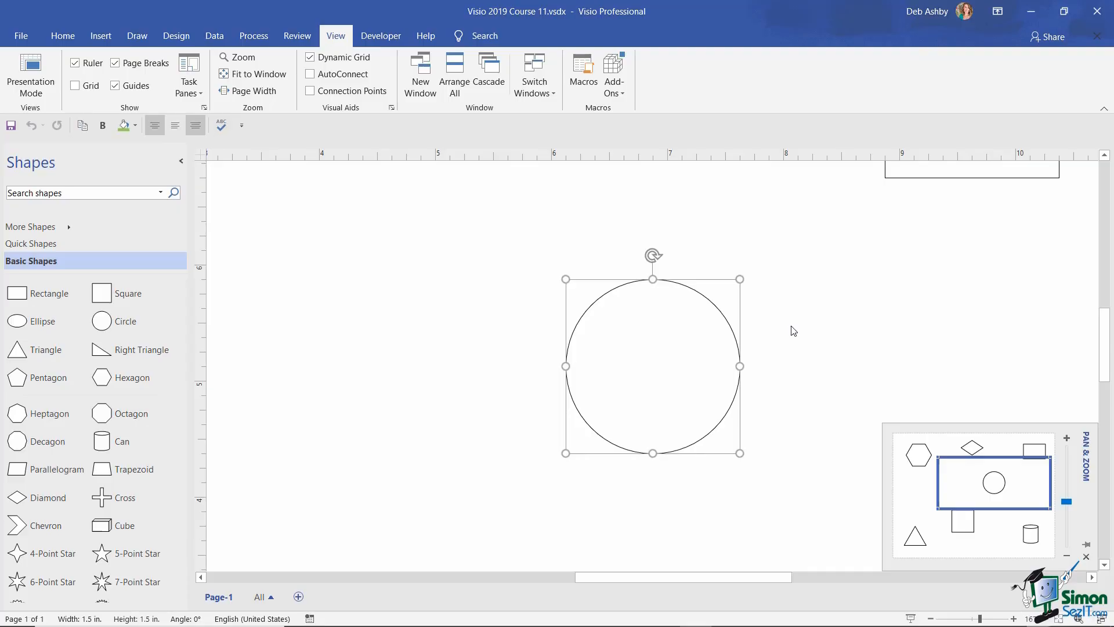
{"action": "left_click", "coordinate": [793, 331]}
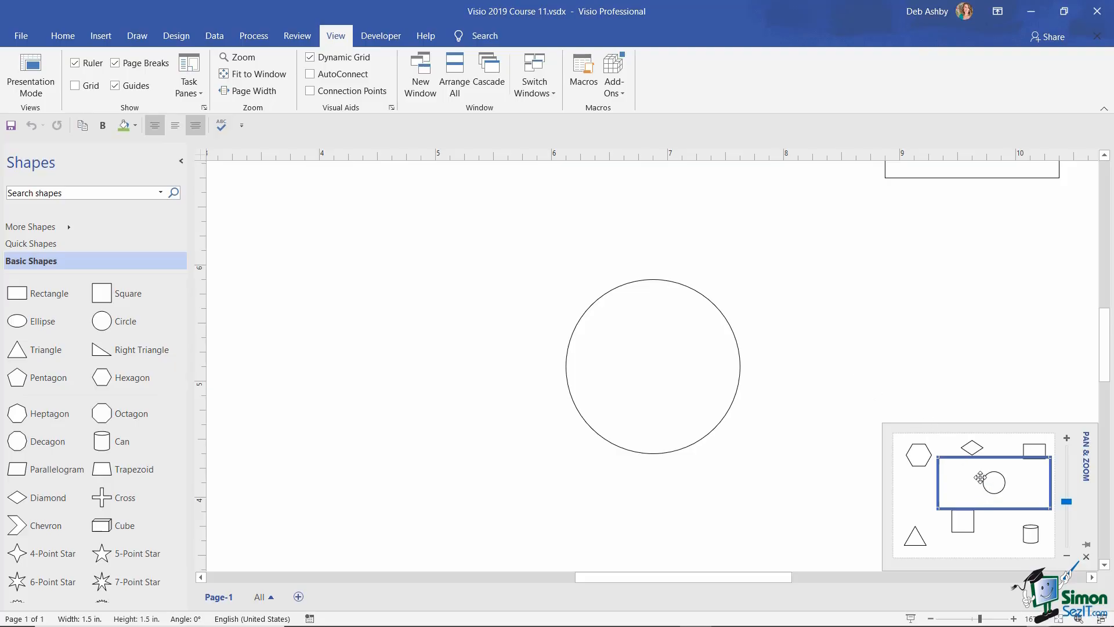
{"action": "mouse_move", "coordinate": [979, 477]}
{"action": "left_mouse_down"}
{"action": "mouse_move", "coordinate": [936, 467]}
{"action": "mouse_move", "coordinate": [934, 455]}
{"action": "mouse_move", "coordinate": [985, 455]}
{"action": "mouse_move", "coordinate": [983, 489]}
{"action": "mouse_move", "coordinate": [985, 456]}
{"action": "left_mouse_up"}
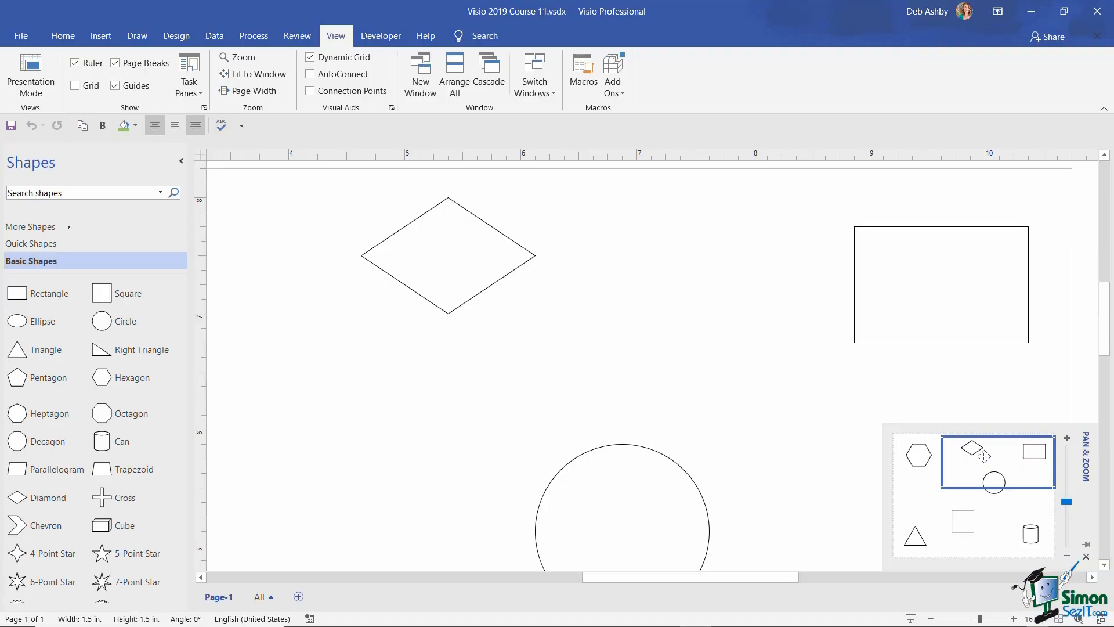
{"action": "left_click_drag", "start_coordinate": [984, 456], "coordinate": [986, 519]}
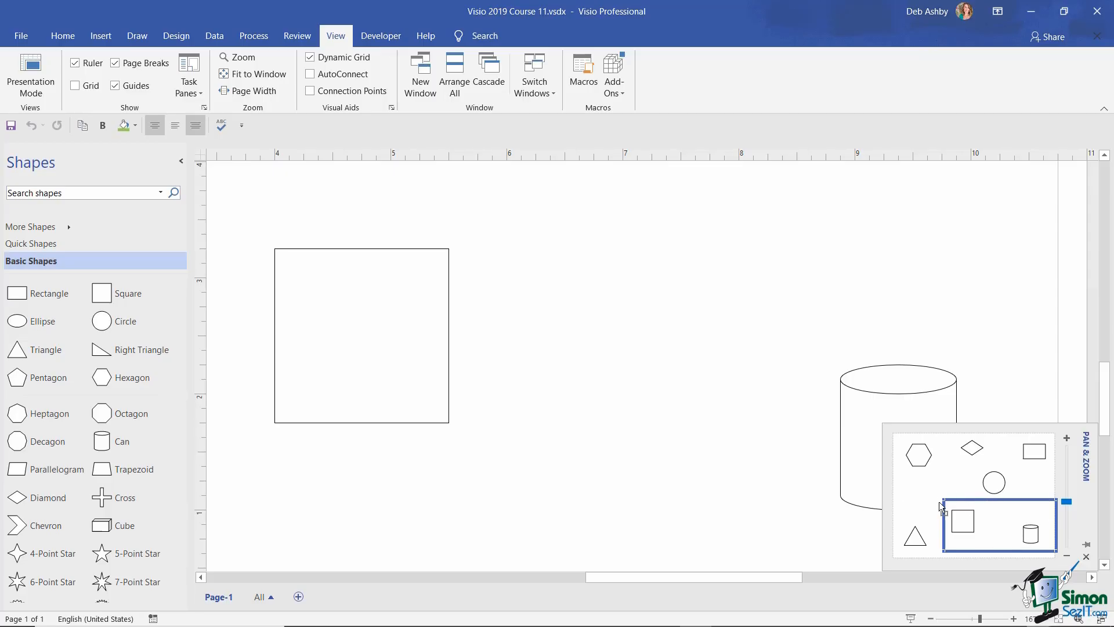
{"action": "left_click_drag", "start_coordinate": [944, 497], "coordinate": [918, 482]}
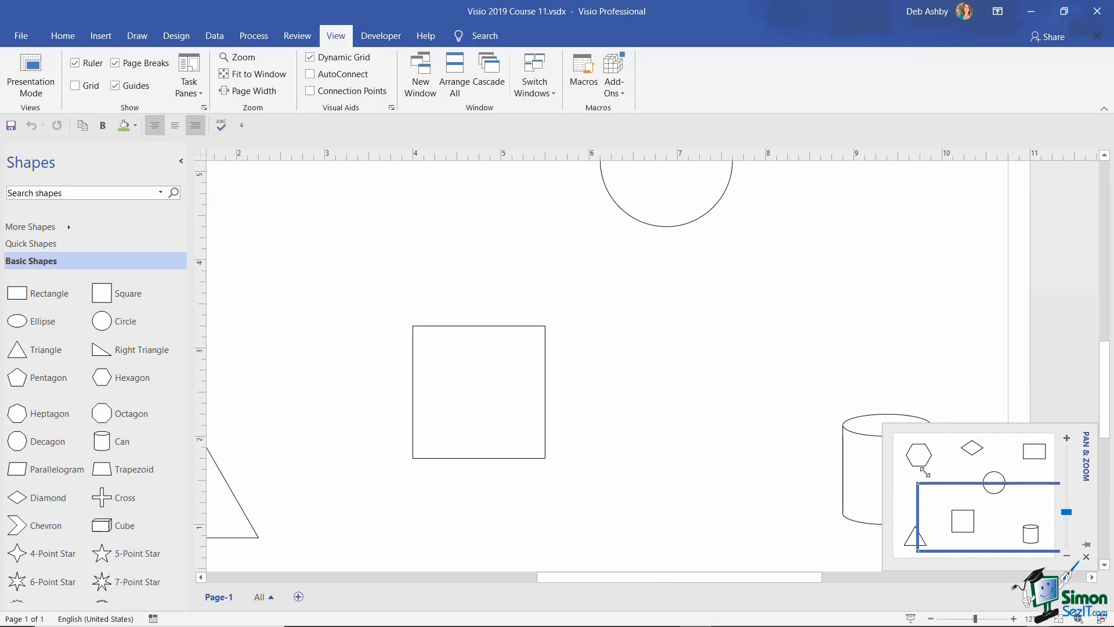
{"action": "left_click_drag", "start_coordinate": [985, 514], "coordinate": [958, 467]}
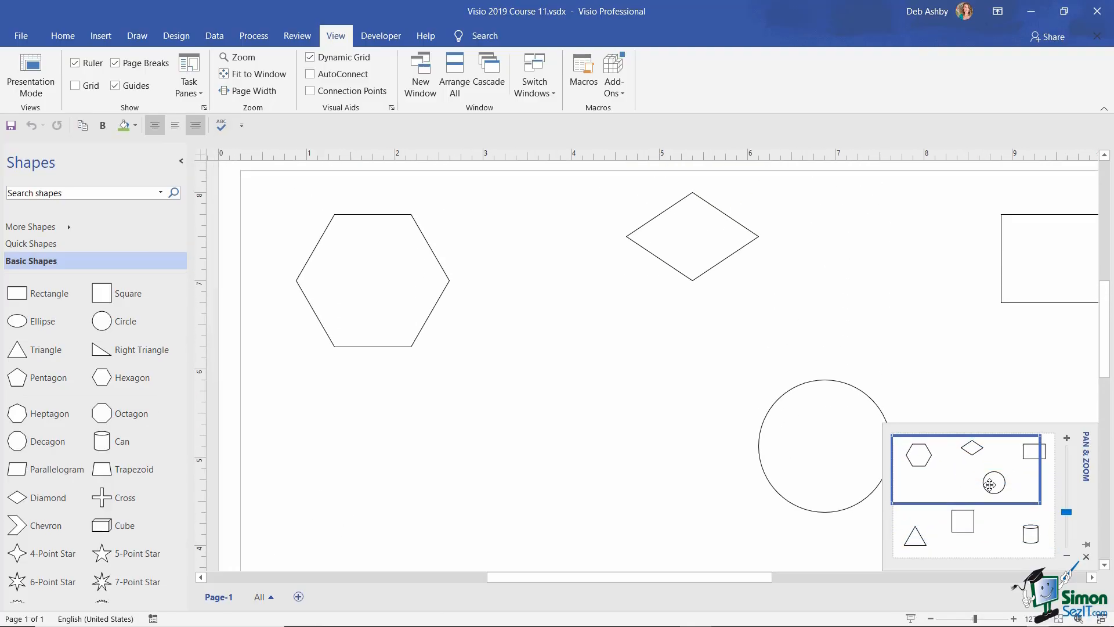
{"action": "left_click", "coordinate": [1066, 438]}
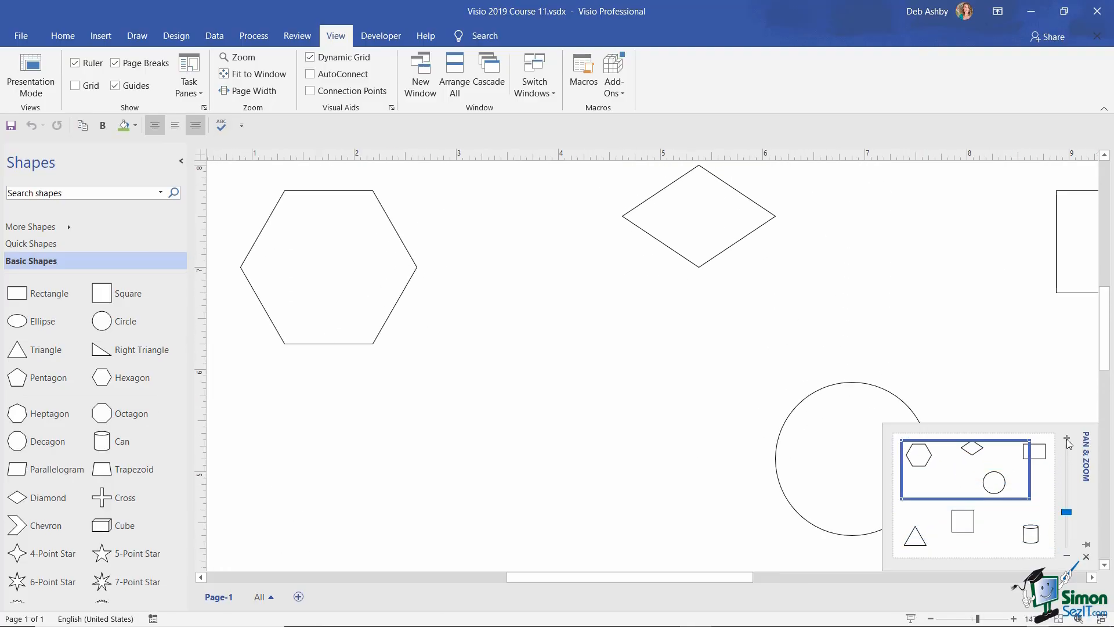
{"action": "left_click", "coordinate": [1065, 501]}
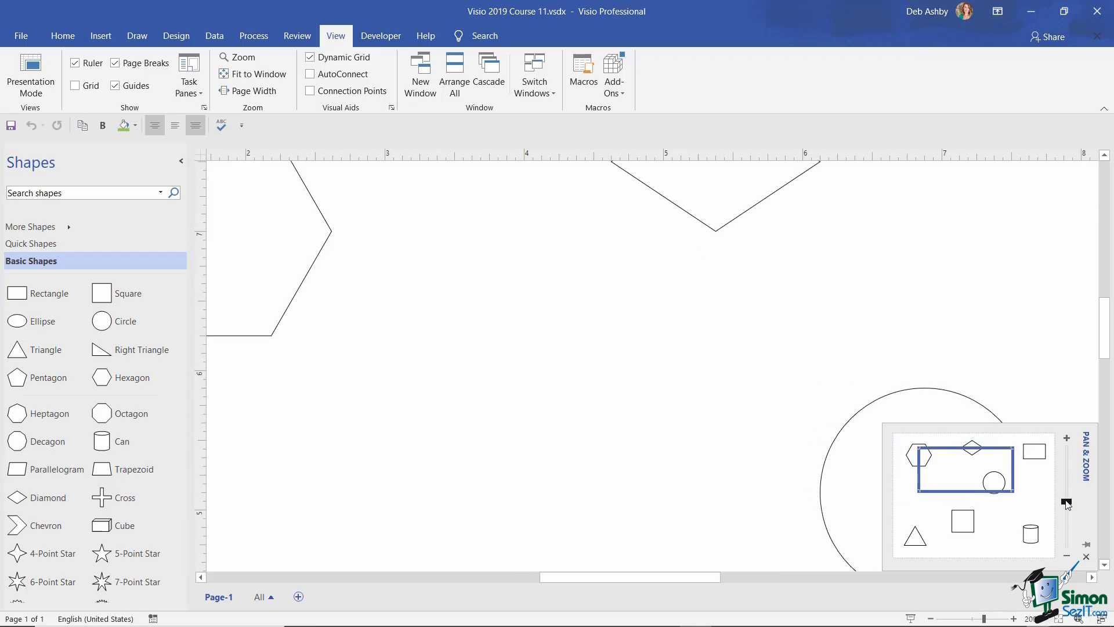
{"action": "mouse_move", "coordinate": [1067, 503]}
{"action": "left_mouse_down"}
{"action": "mouse_move", "coordinate": [1066, 478]}
{"action": "mouse_move", "coordinate": [1068, 511]}
{"action": "mouse_move", "coordinate": [1069, 483]}
{"action": "mouse_move", "coordinate": [1067, 501]}
{"action": "left_mouse_up"}
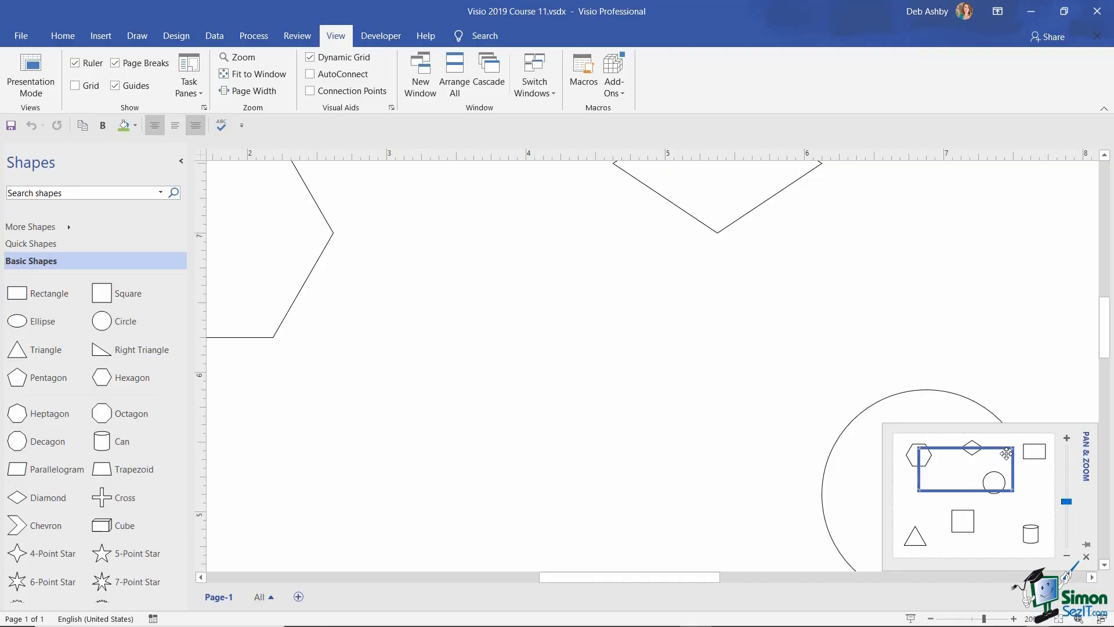
- Float the Pan & Zoom pane, dock it under the Shapes pane, then close it
{"action": "right_click", "coordinate": [1085, 440]}
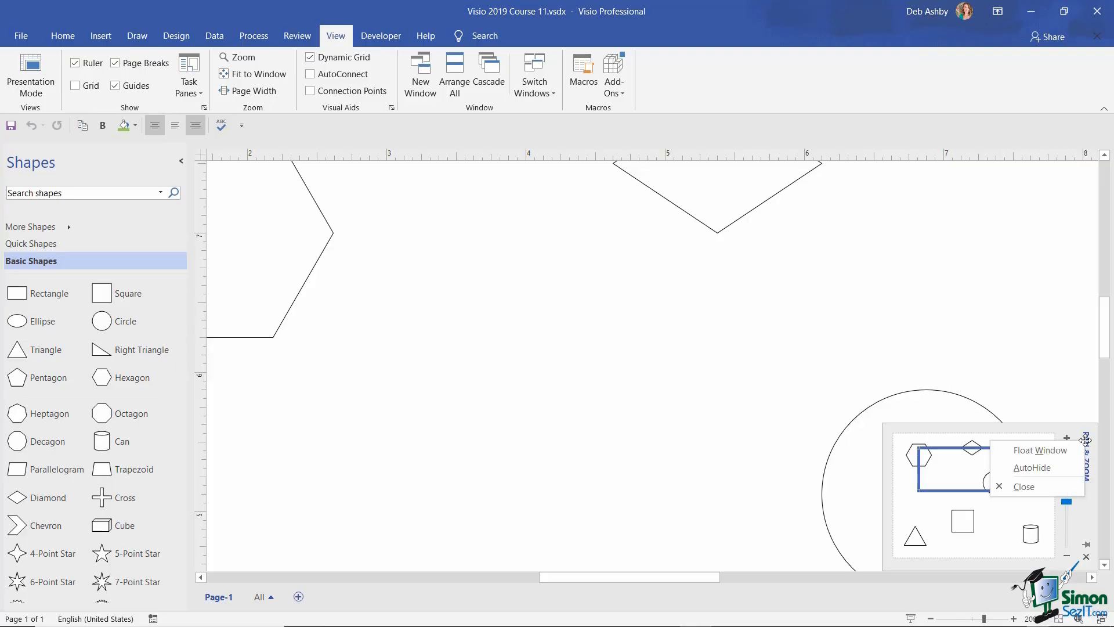
{"action": "left_click", "coordinate": [1068, 452]}
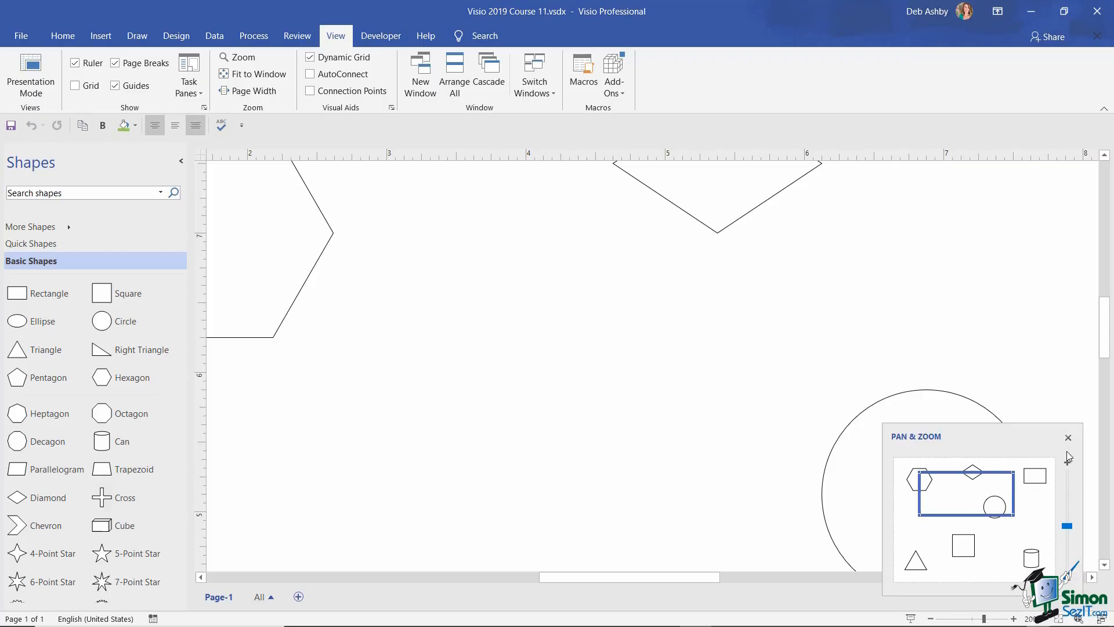
{"action": "mouse_move", "coordinate": [997, 438]}
{"action": "left_mouse_down"}
{"action": "mouse_move", "coordinate": [747, 366]}
{"action": "mouse_move", "coordinate": [1027, 78]}
{"action": "mouse_move", "coordinate": [818, 331]}
{"action": "mouse_move", "coordinate": [796, 313]}
{"action": "mouse_move", "coordinate": [876, 288]}
{"action": "mouse_move", "coordinate": [850, 254]}
{"action": "mouse_move", "coordinate": [788, 221]}
{"action": "mouse_move", "coordinate": [773, 134]}
{"action": "mouse_move", "coordinate": [764, 167]}
{"action": "mouse_move", "coordinate": [763, 156]}
{"action": "left_mouse_up"}
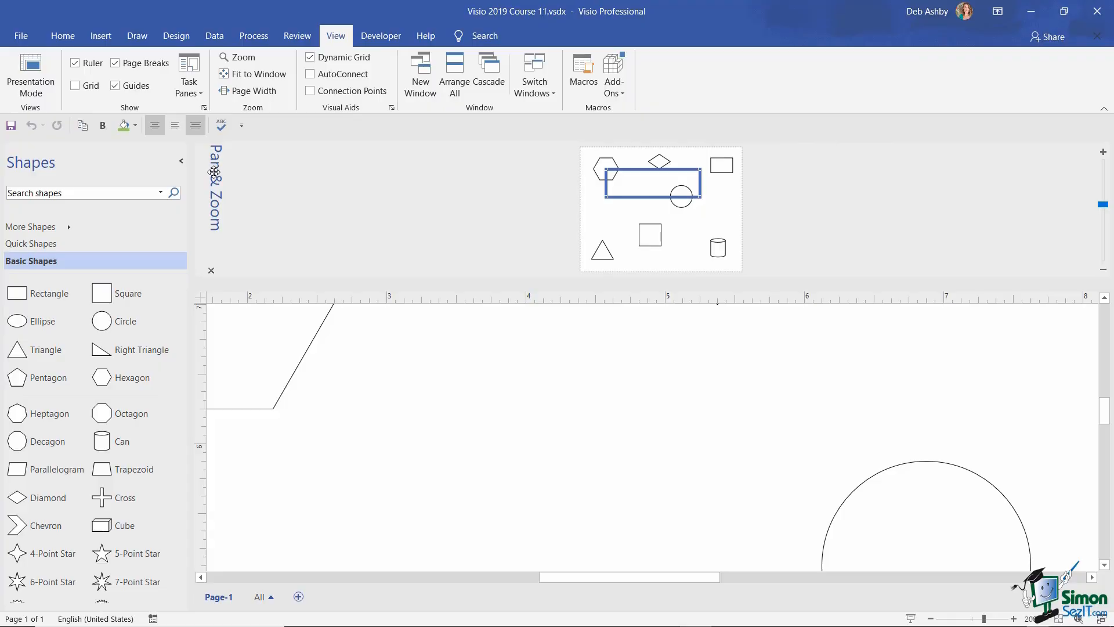
{"action": "mouse_move", "coordinate": [214, 172]}
{"action": "left_mouse_down"}
{"action": "mouse_move", "coordinate": [418, 290]}
{"action": "mouse_move", "coordinate": [343, 405]}
{"action": "mouse_move", "coordinate": [167, 466]}
{"action": "mouse_move", "coordinate": [34, 467]}
{"action": "mouse_move", "coordinate": [104, 458]}
{"action": "mouse_move", "coordinate": [34, 469]}
{"action": "mouse_move", "coordinate": [44, 458]}
{"action": "left_mouse_up"}
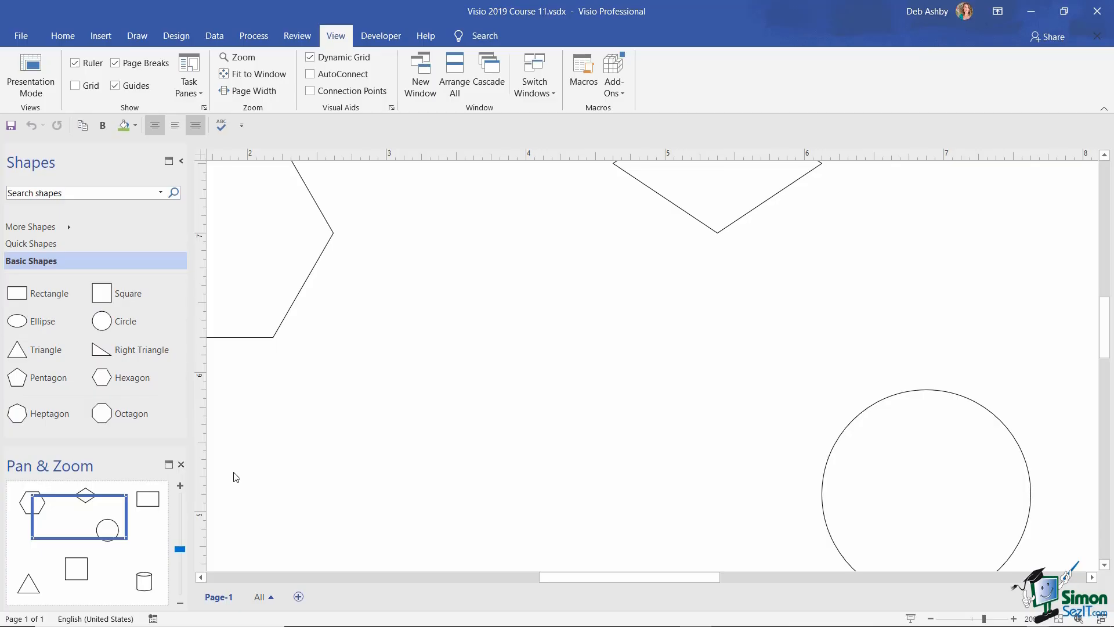
{"action": "left_click", "coordinate": [183, 464]}
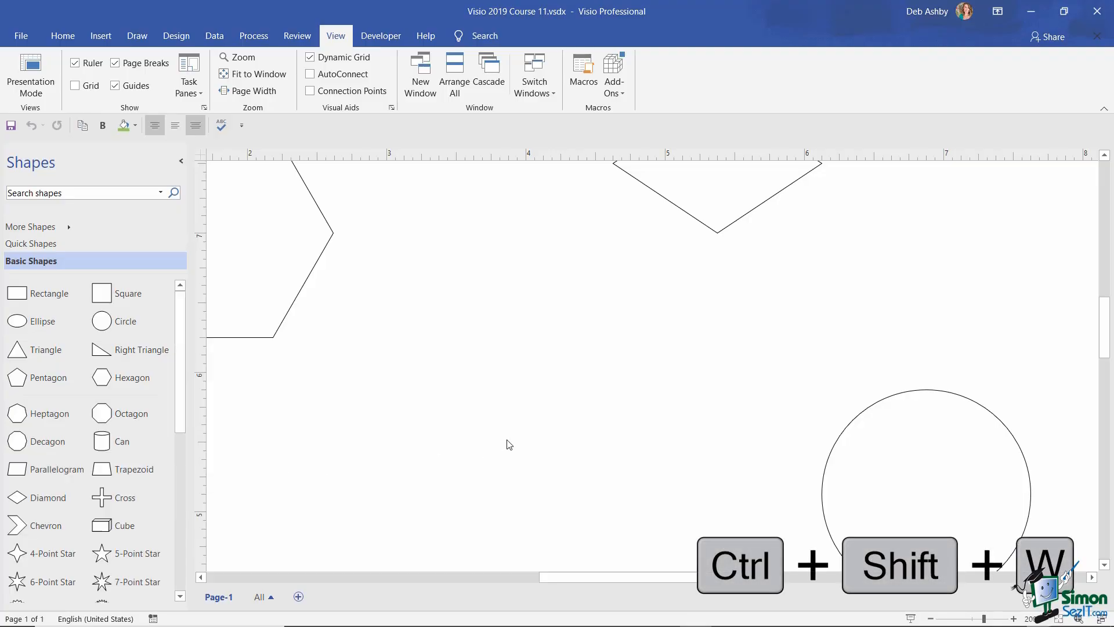
- Fit all seven basic shapes on Page-1 into the window with Ctrl+Shift+W
{"action": "key", "text": "ctrl+shift+w"}
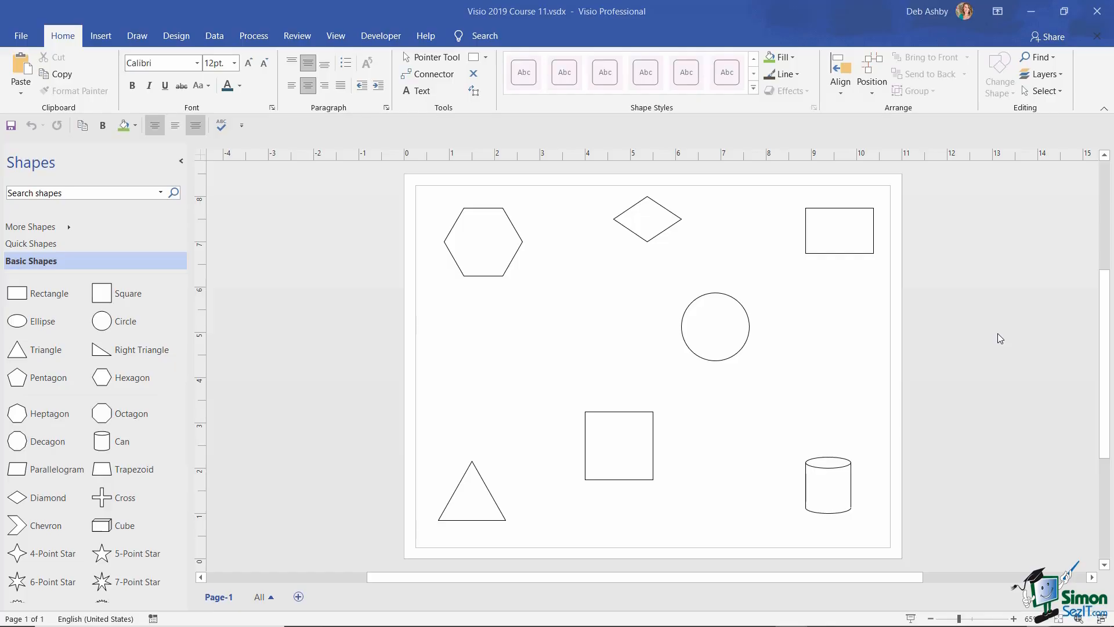
- Save and close the Course 11 drawing, then collapse the Shapes pane in Our Network
{"action": "left_click", "coordinate": [20, 37]}
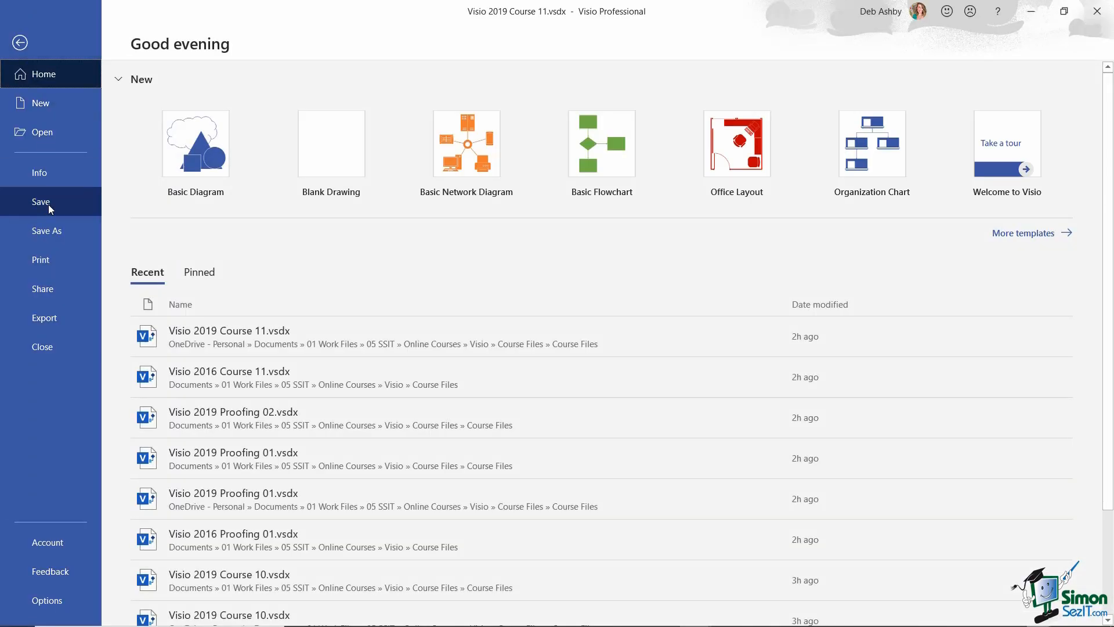
{"action": "left_click", "coordinate": [49, 204]}
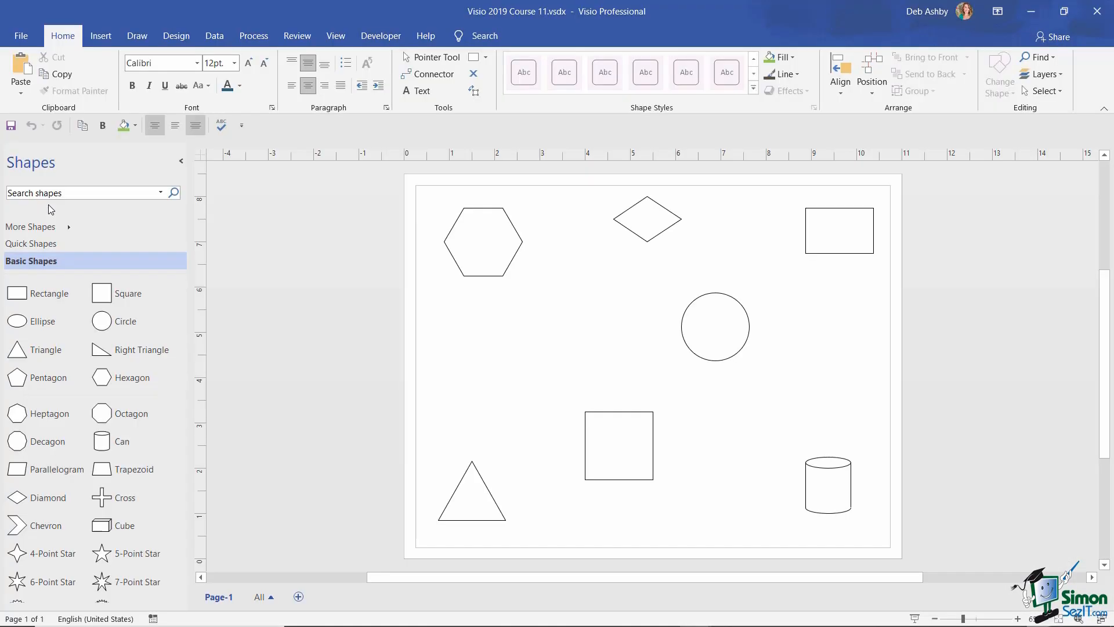
{"action": "left_click", "coordinate": [21, 35]}
{"action": "left_click", "coordinate": [42, 347]}
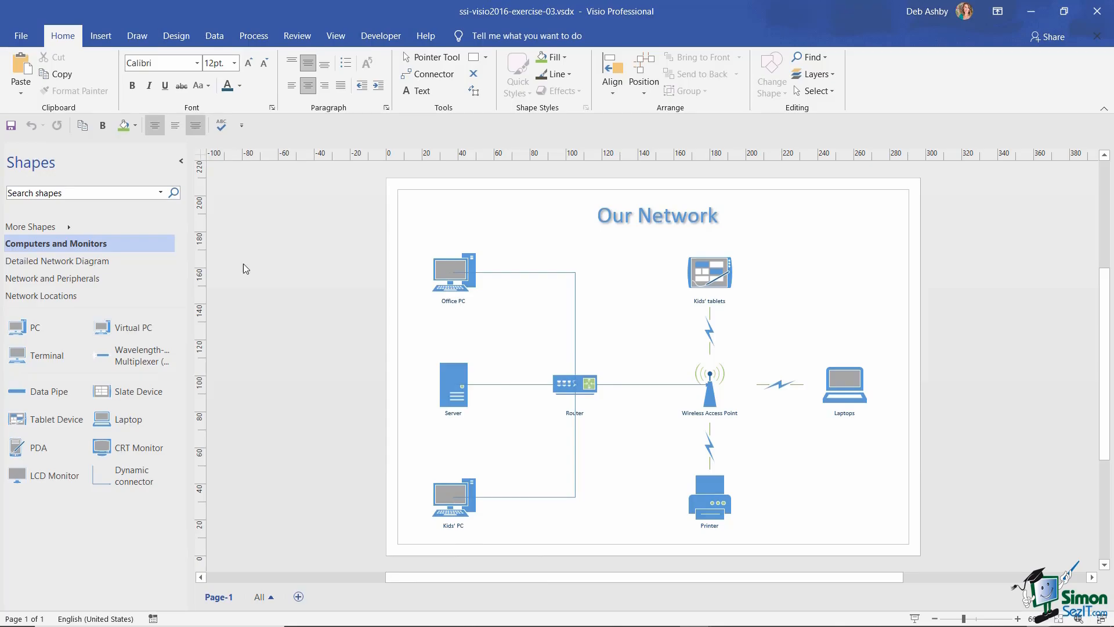
{"action": "left_click", "coordinate": [181, 163]}
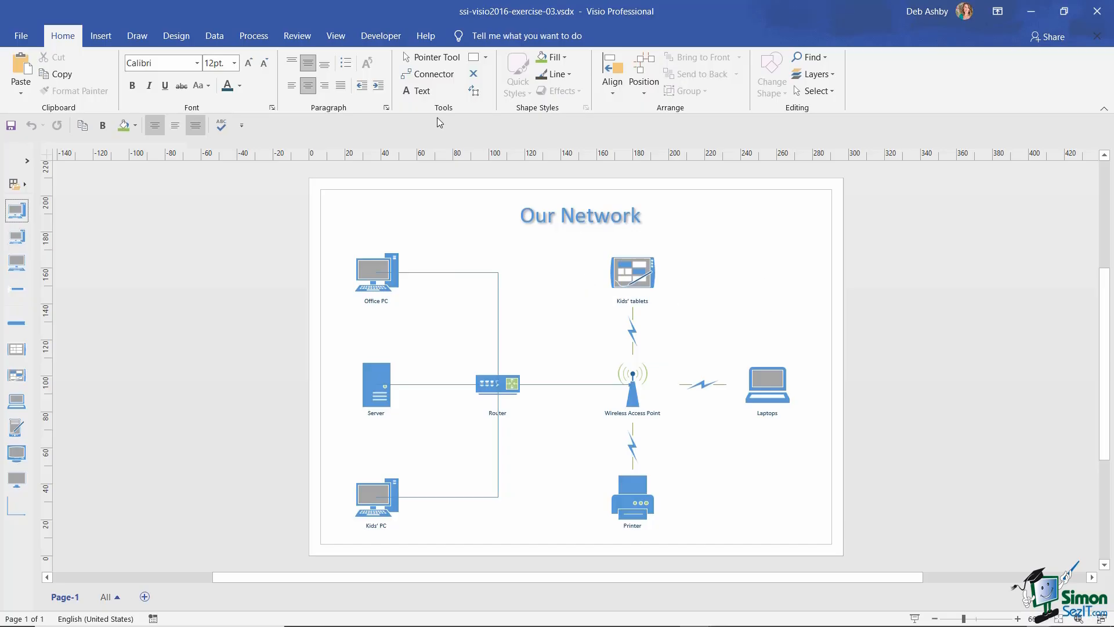
- Zoom the network diagram to 200% magnification
{"action": "left_click", "coordinate": [335, 36]}
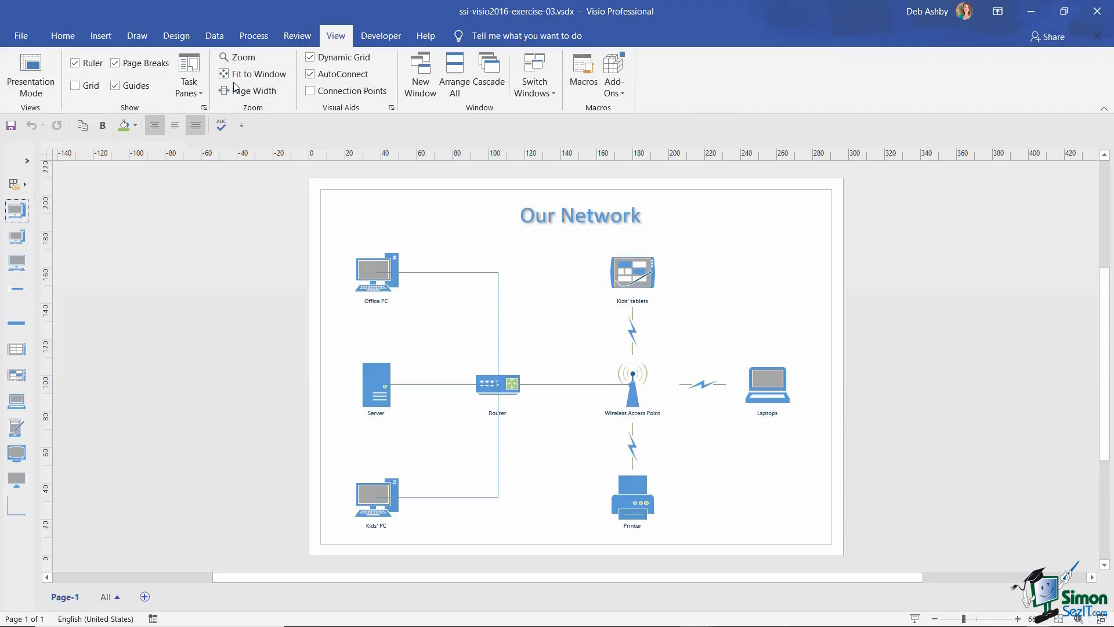
{"action": "left_click", "coordinate": [239, 57]}
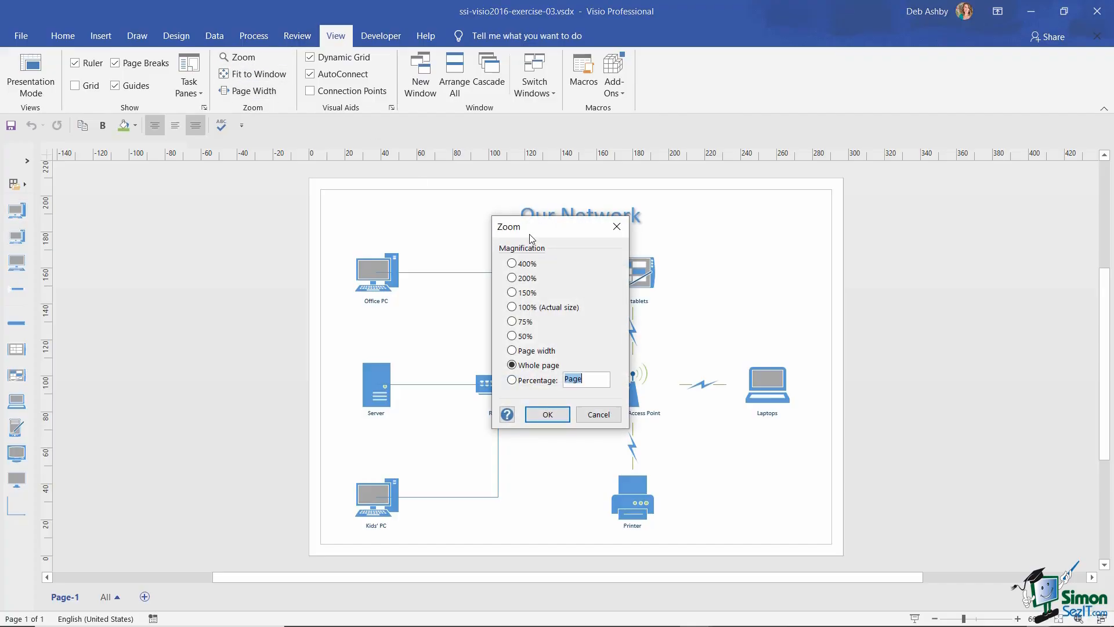
{"action": "left_click", "coordinate": [512, 278]}
{"action": "left_click", "coordinate": [548, 414]}
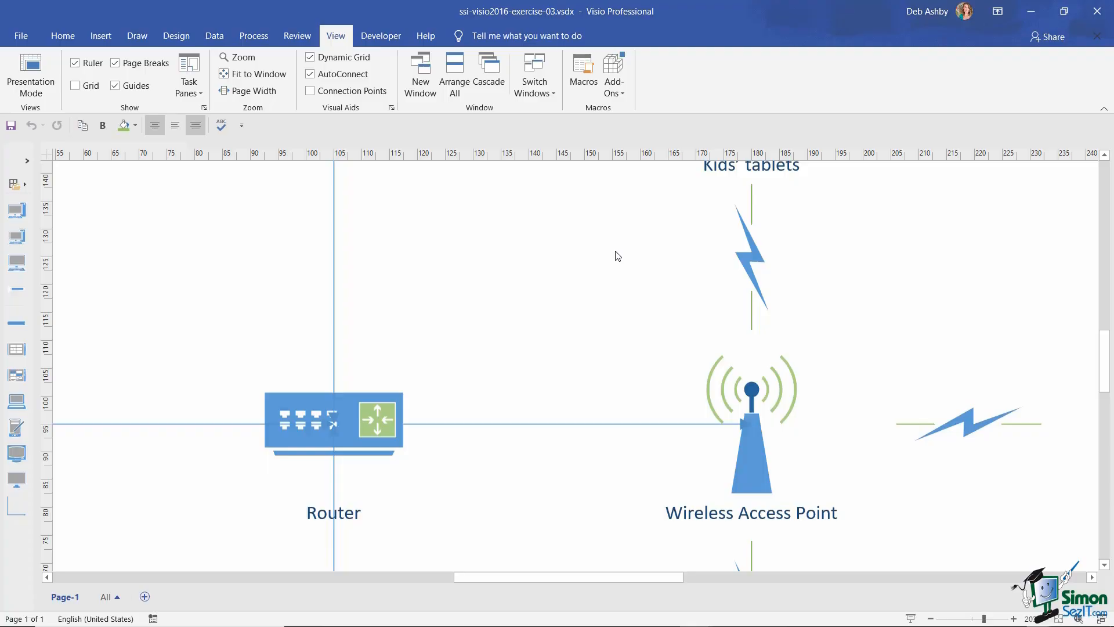
- Show the Size & Position window and bring up the File start page
{"action": "left_click", "coordinate": [197, 93]}
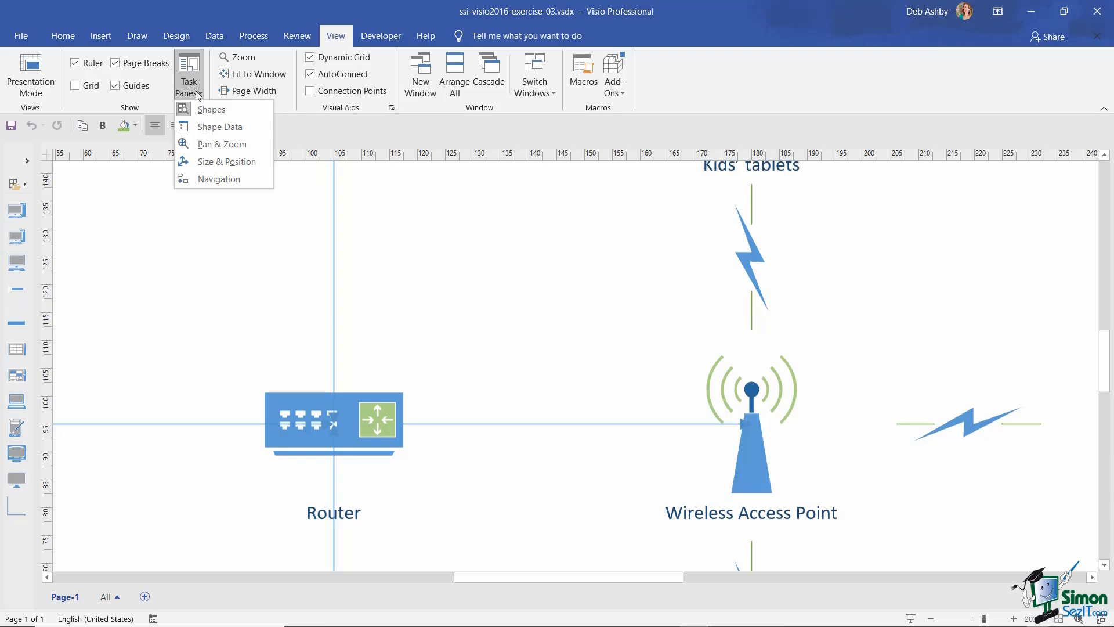
{"action": "left_click", "coordinate": [201, 163]}
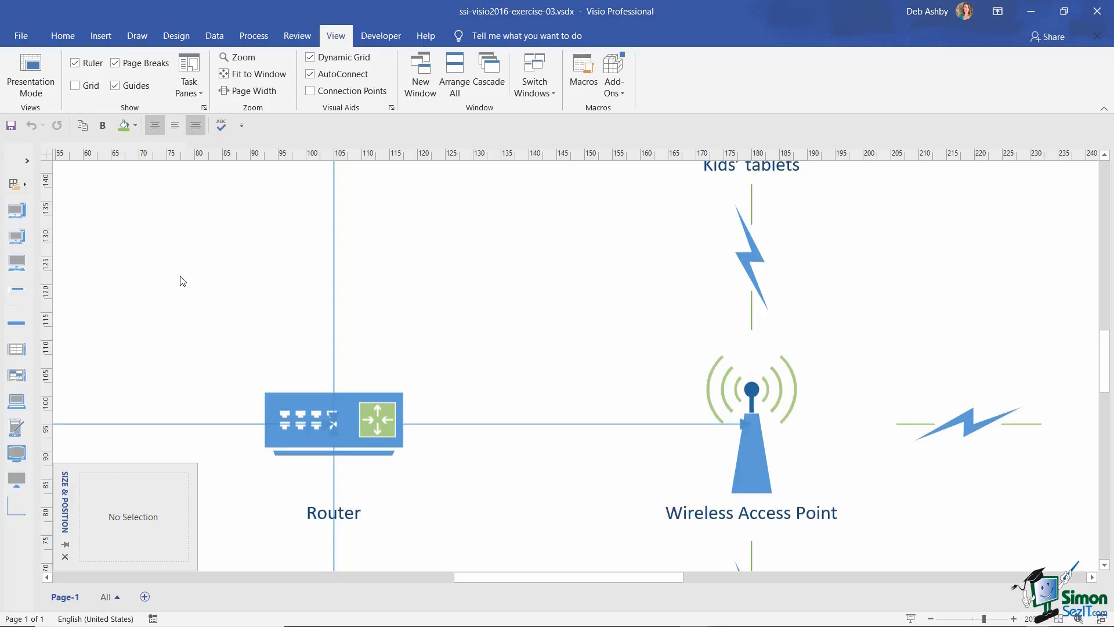
{"action": "left_click", "coordinate": [21, 36]}
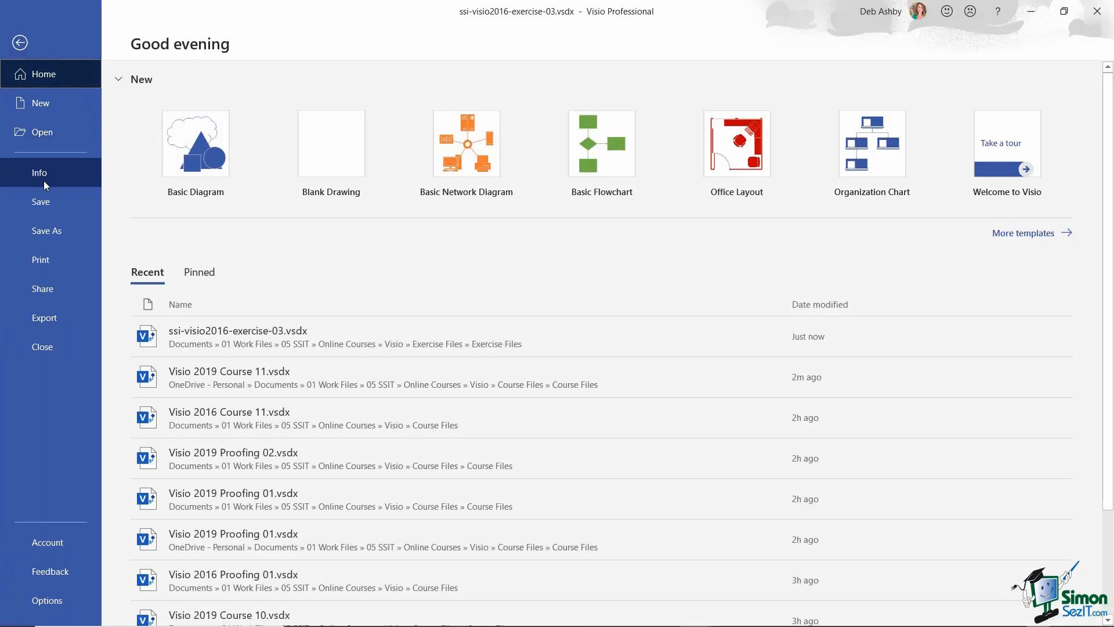
- Close the network diagram and reopen Visio 2019 Course 11.vsdx from Recent
{"action": "key", "text": "Escape"}
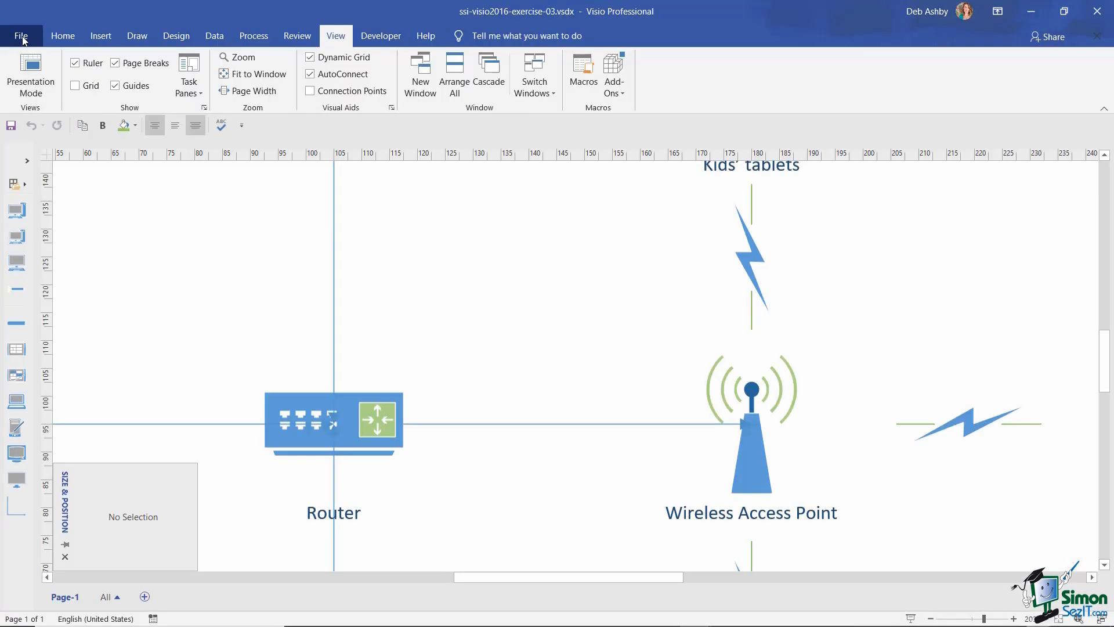
{"action": "left_click", "coordinate": [23, 39]}
{"action": "left_click", "coordinate": [55, 343]}
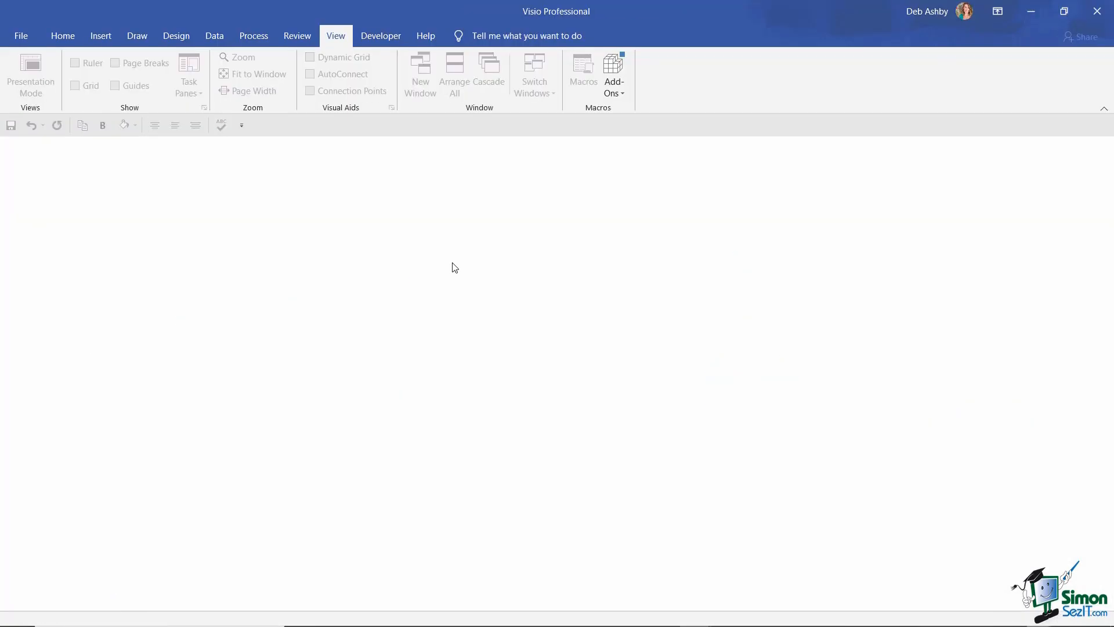
{"action": "left_click", "coordinate": [22, 37]}
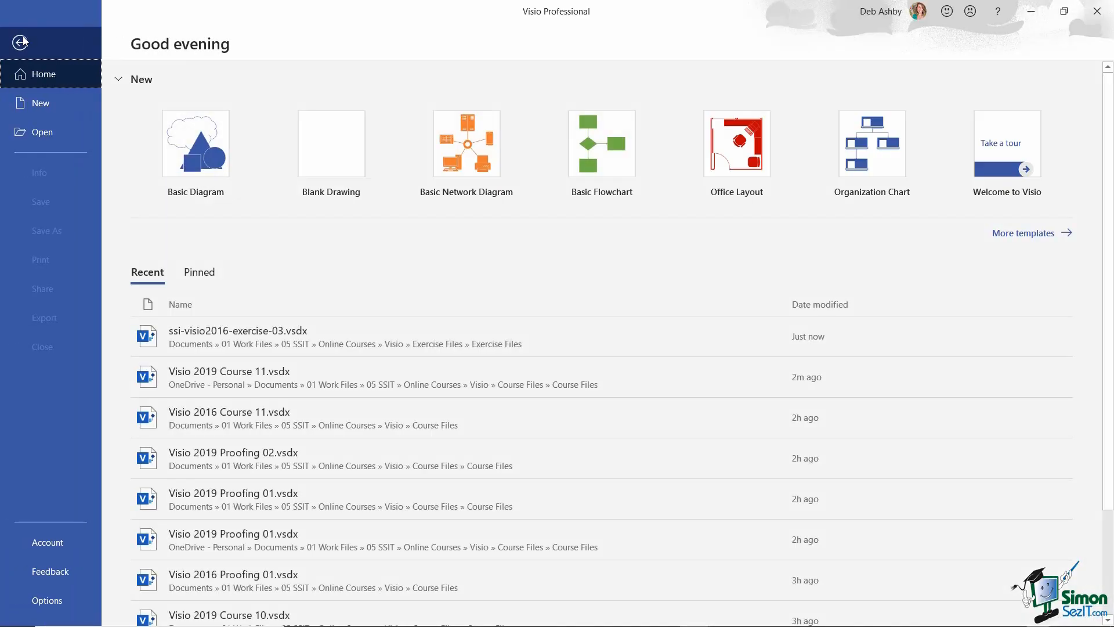
{"action": "left_click", "coordinate": [61, 138]}
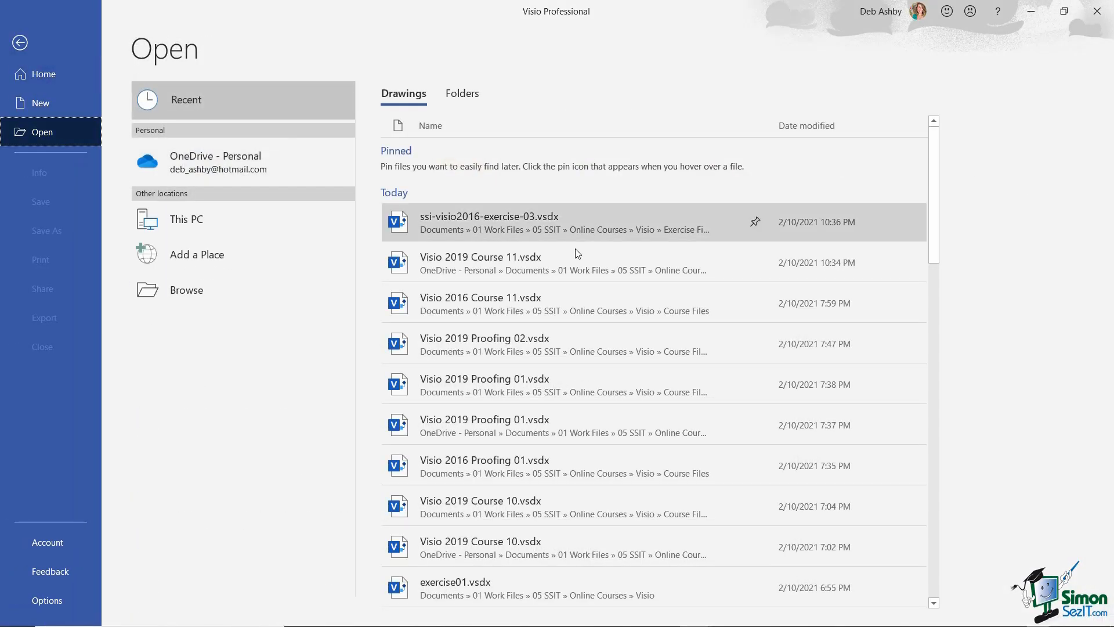
{"action": "left_click", "coordinate": [545, 263]}
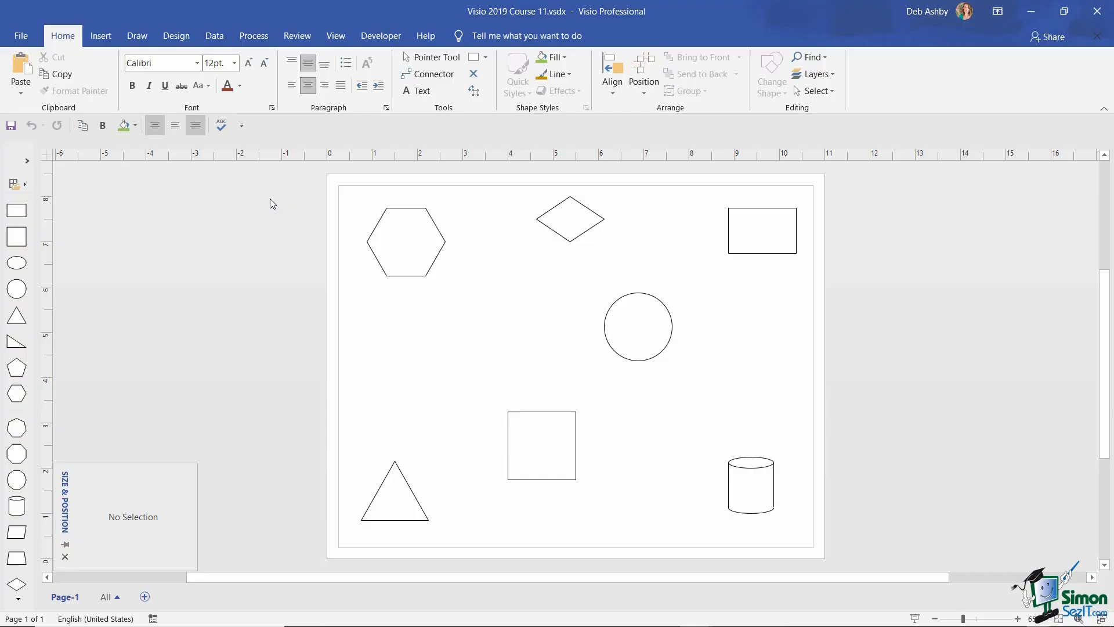
- Expand the Shapes pane, hide Size & Position, then save and close Course 11
{"action": "left_click", "coordinate": [28, 161]}
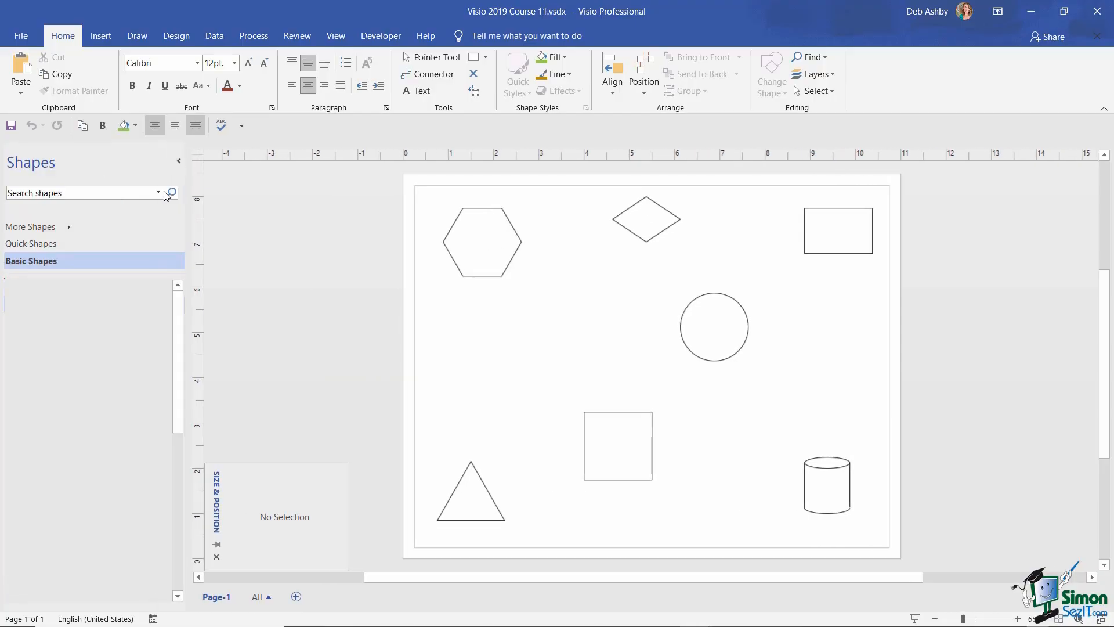
{"action": "left_click", "coordinate": [217, 556]}
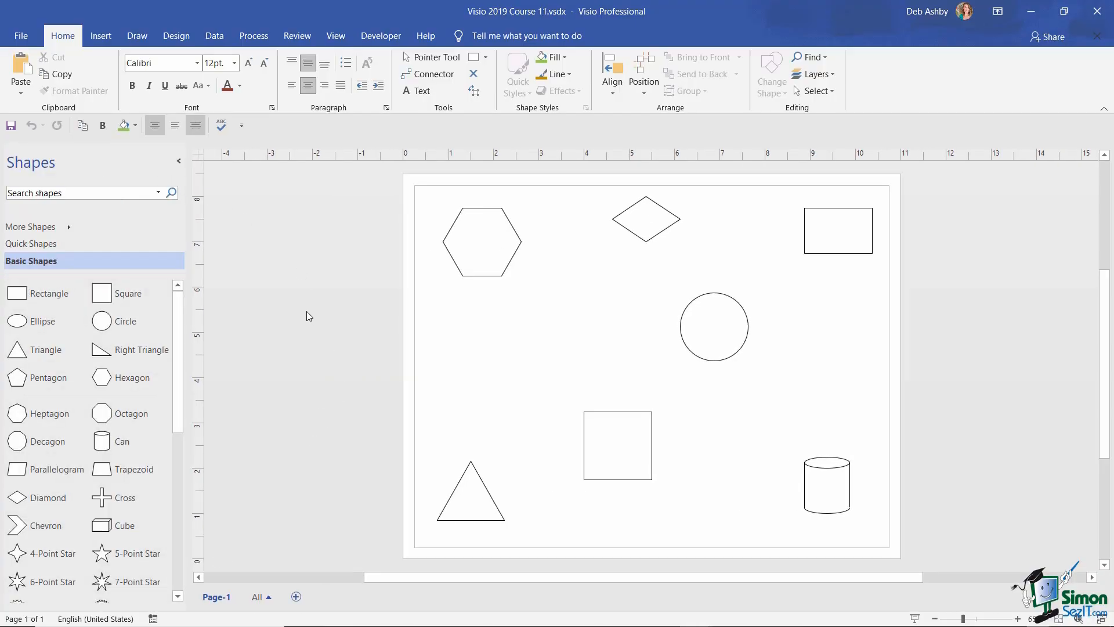
{"action": "left_click", "coordinate": [21, 36]}
{"action": "left_click", "coordinate": [40, 204]}
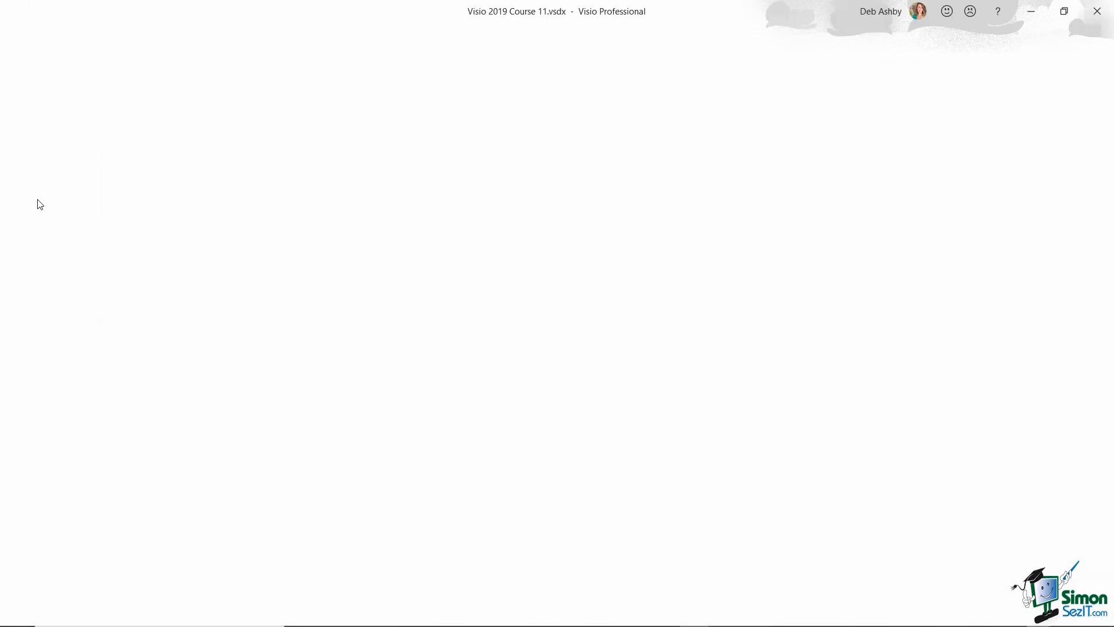
{"action": "left_click", "coordinate": [20, 35]}
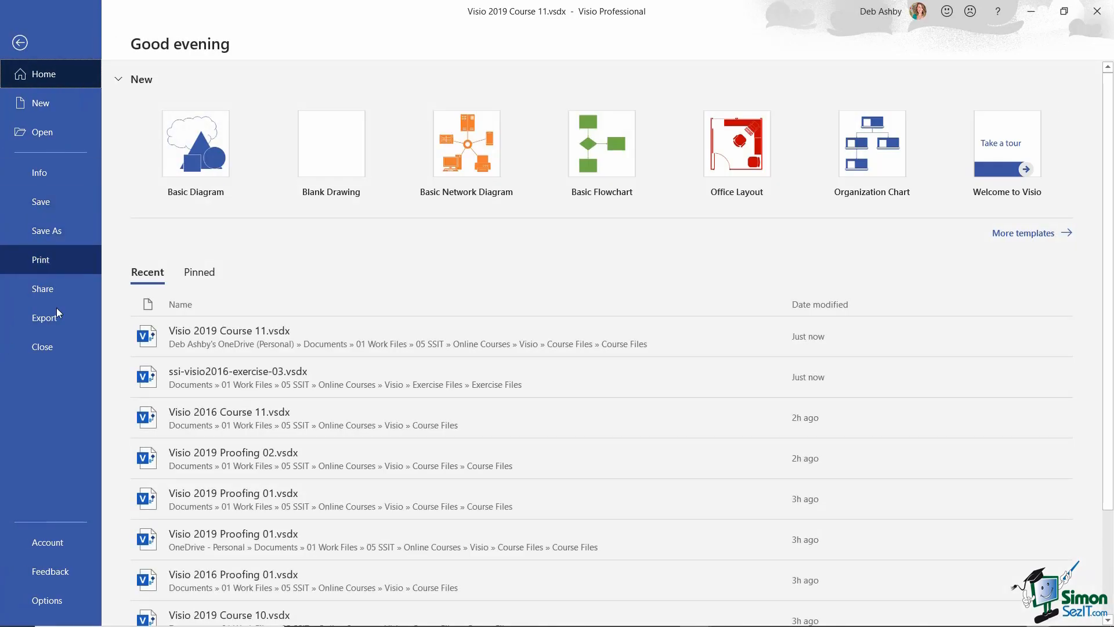
{"action": "left_click", "coordinate": [57, 347]}
{"action": "left_click", "coordinate": [19, 36]}
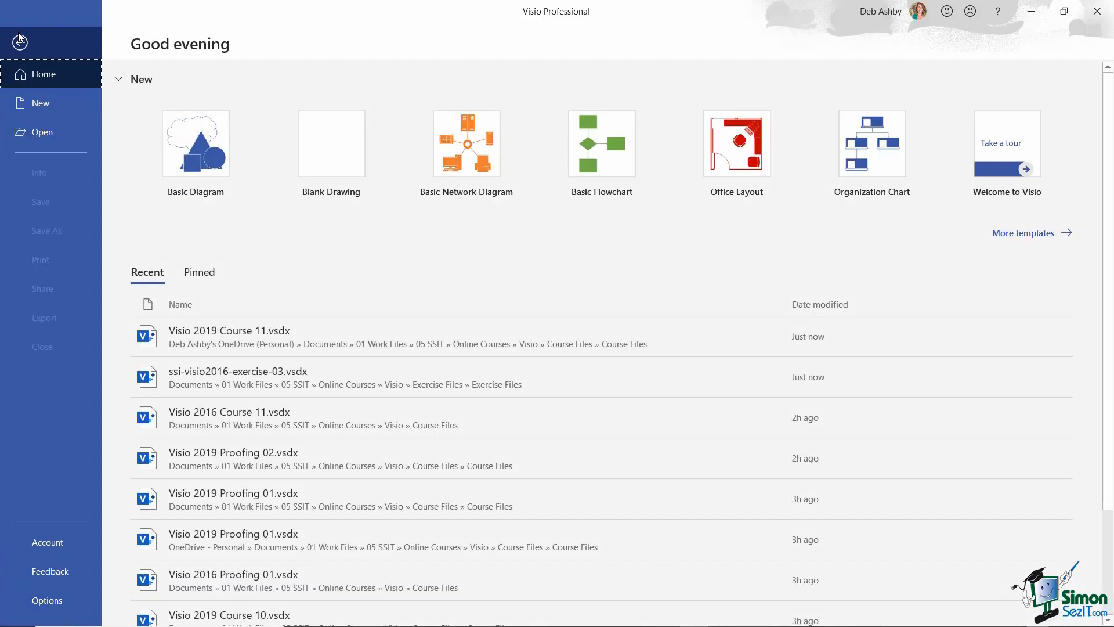
- Reopen ssi-visio2016-exercise-03.vsdx from Recent and confirm the zoom is still 200%
{"action": "left_click", "coordinate": [48, 133]}
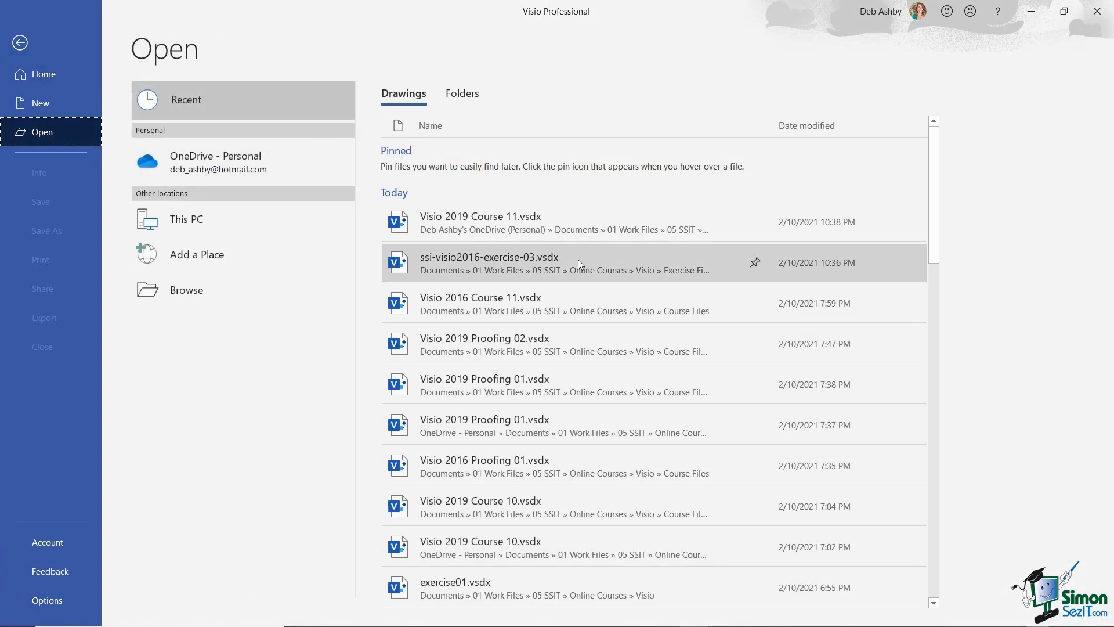
{"action": "left_click", "coordinate": [554, 259]}
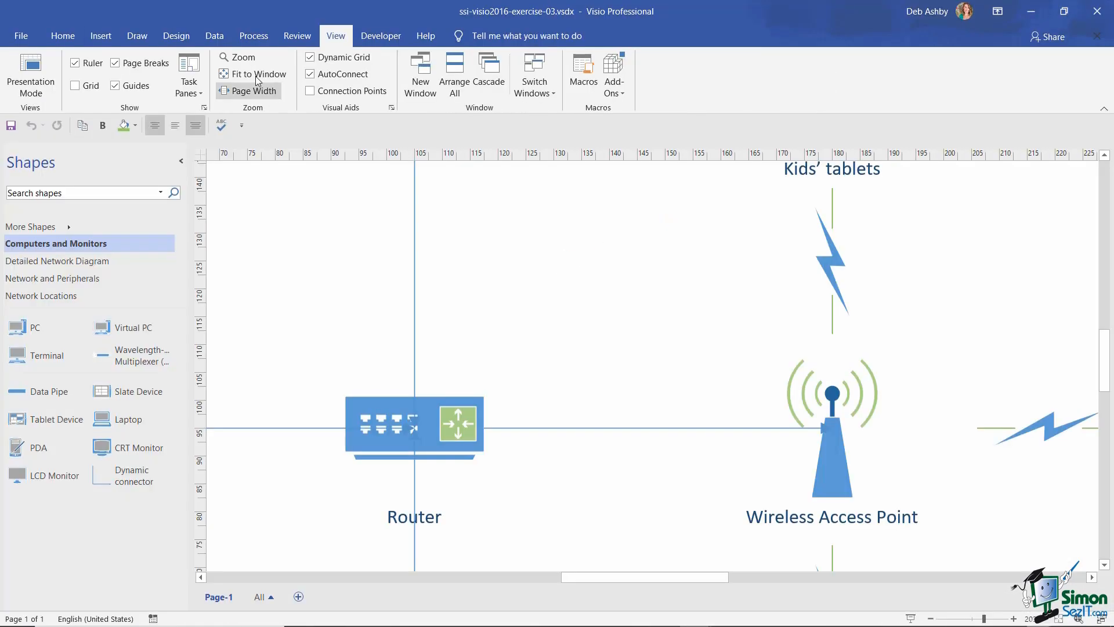
{"action": "left_click", "coordinate": [242, 57]}
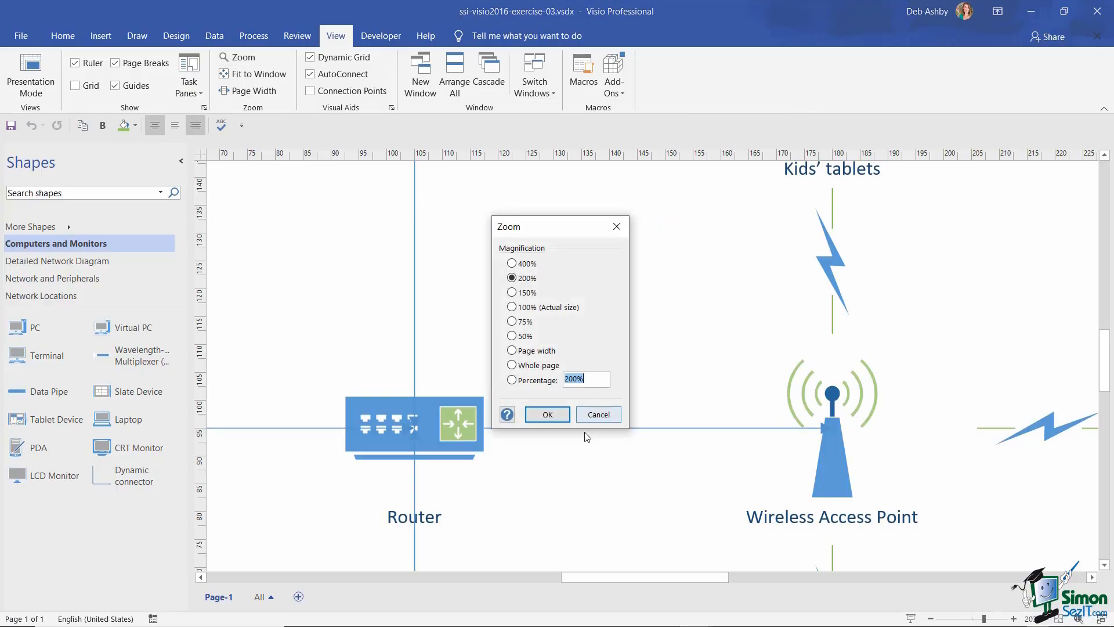
{"action": "left_click", "coordinate": [598, 414]}
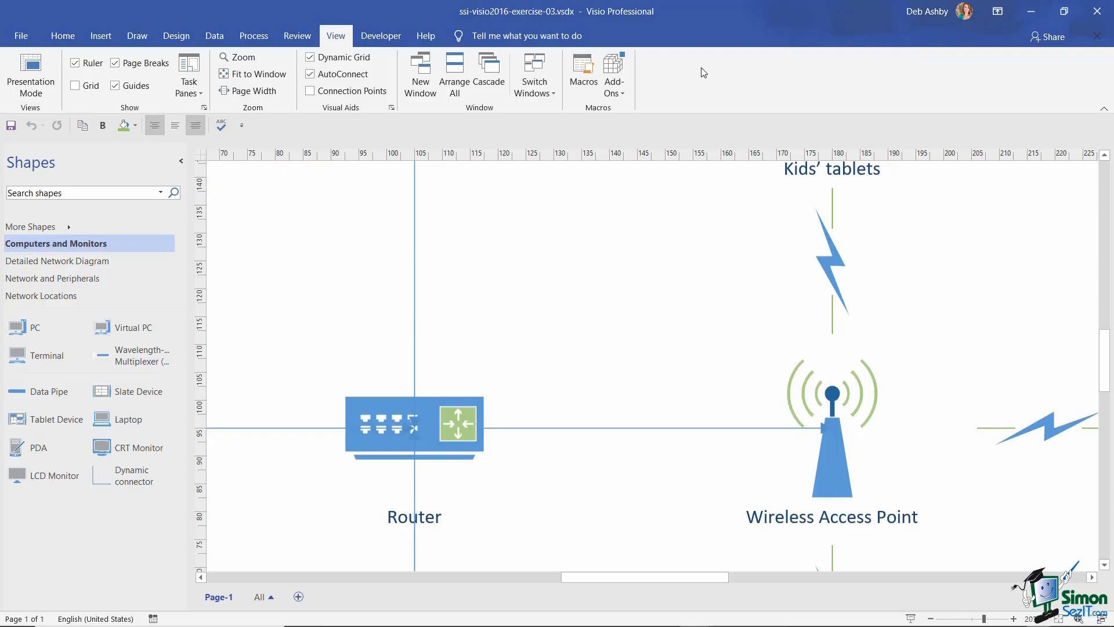
- Collapse the ribbon and temporarily preview the Insert, Draw, Design and Home tabs
{"action": "left_click", "coordinate": [1104, 112]}
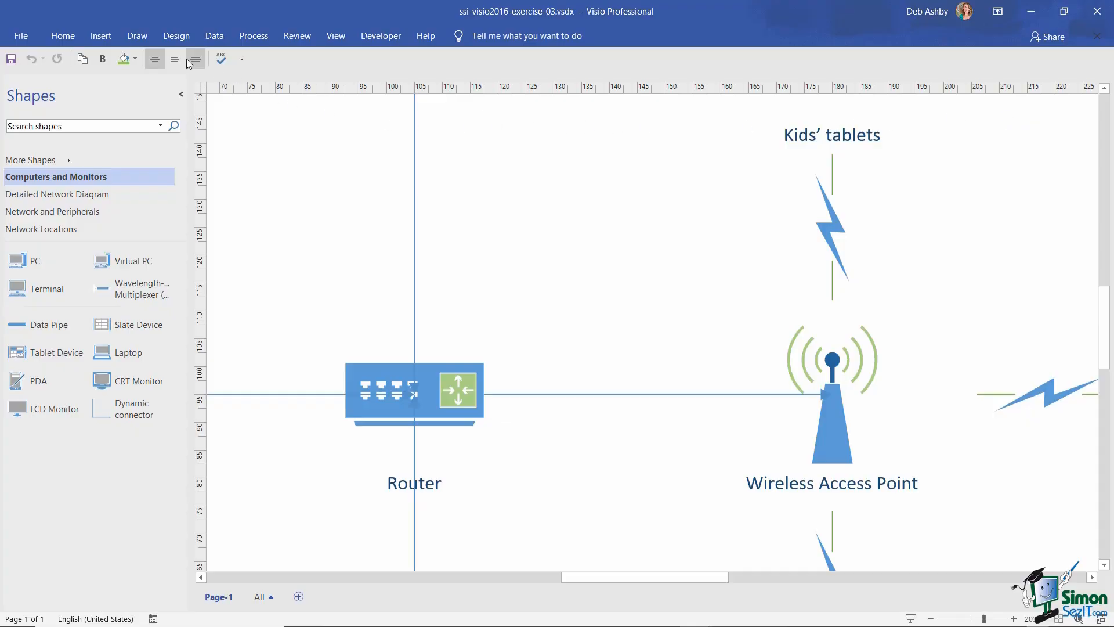
{"action": "left_click", "coordinate": [102, 37]}
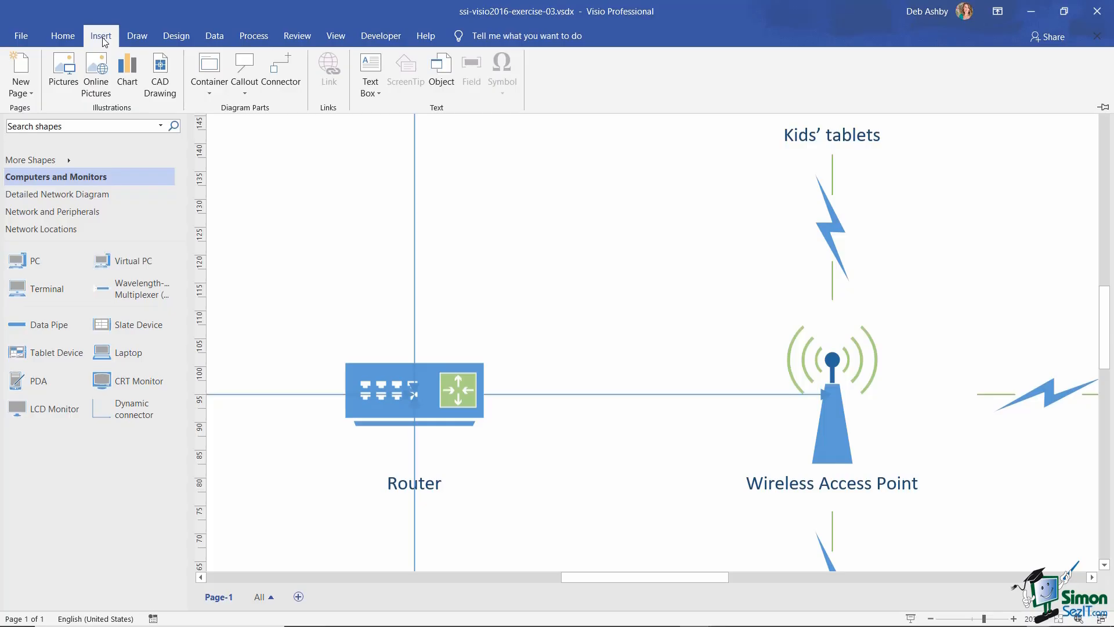
{"action": "left_click", "coordinate": [138, 36]}
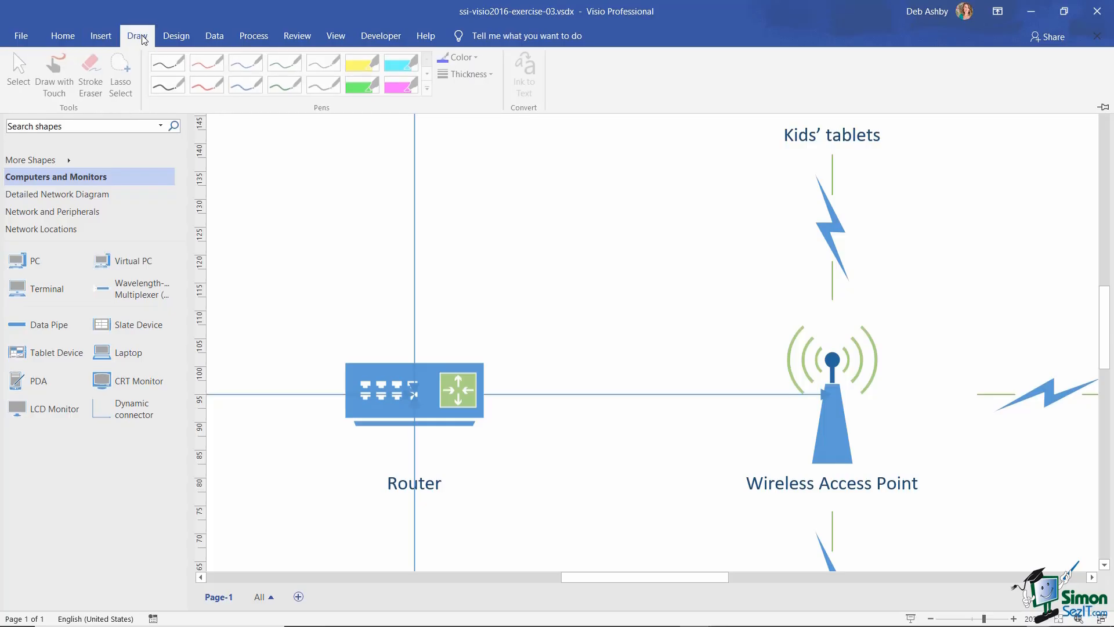
{"action": "left_click", "coordinate": [179, 36]}
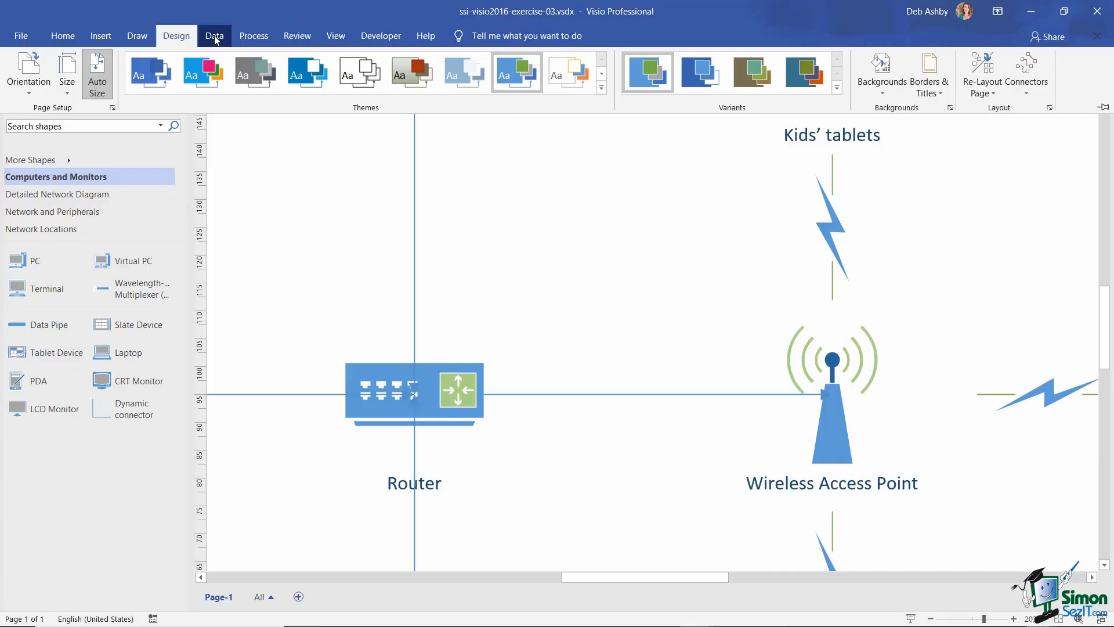
{"action": "left_click", "coordinate": [77, 38]}
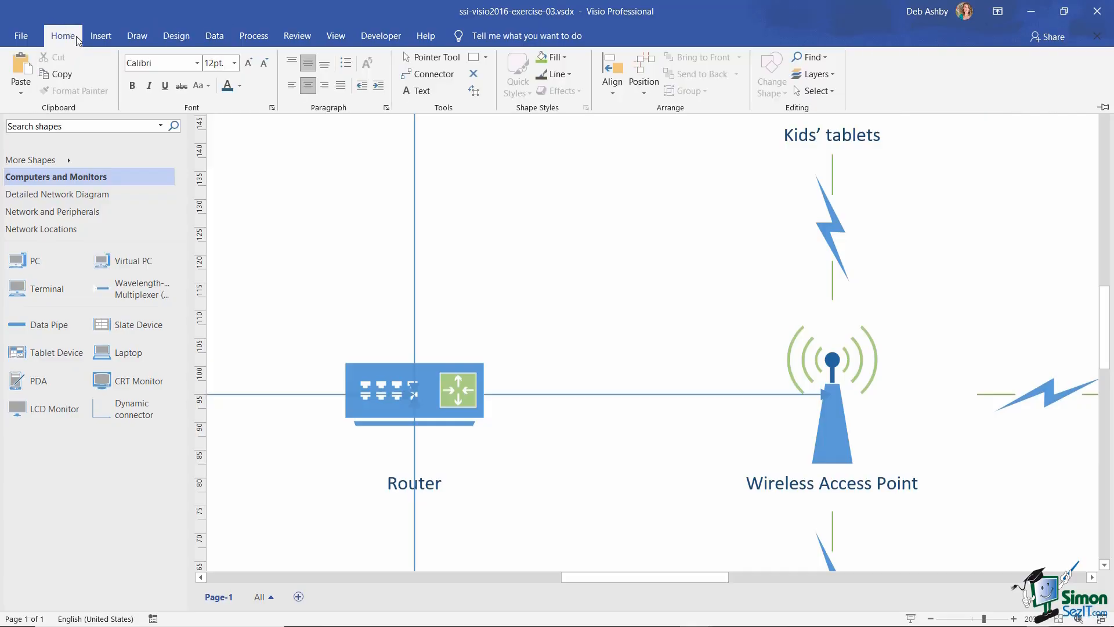
{"action": "double_click", "coordinate": [77, 38]}
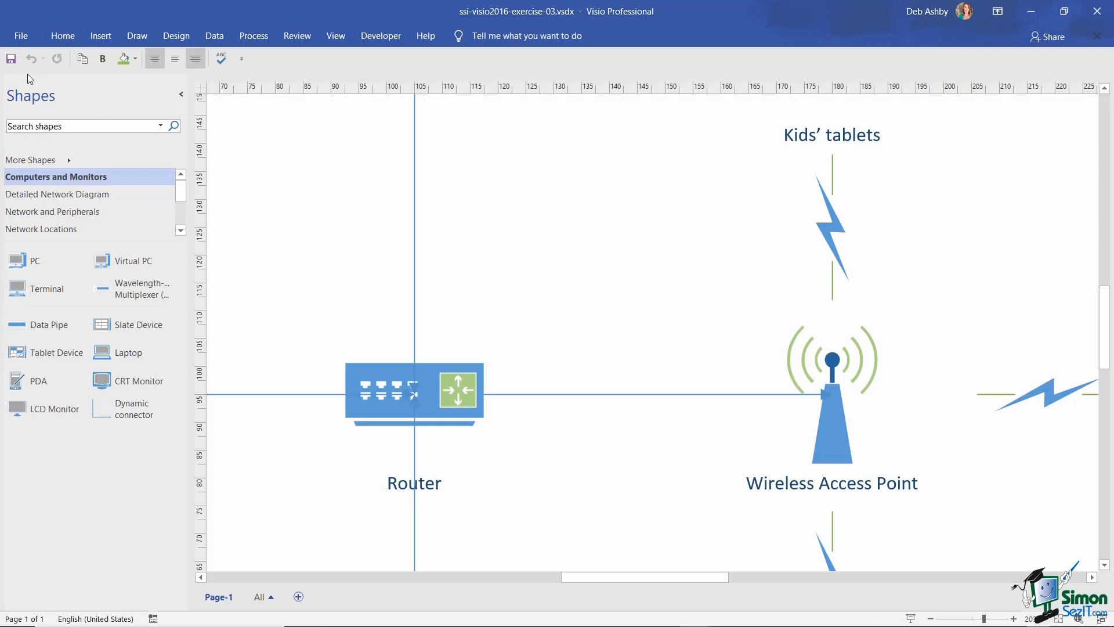
{"action": "left_click", "coordinate": [64, 37]}
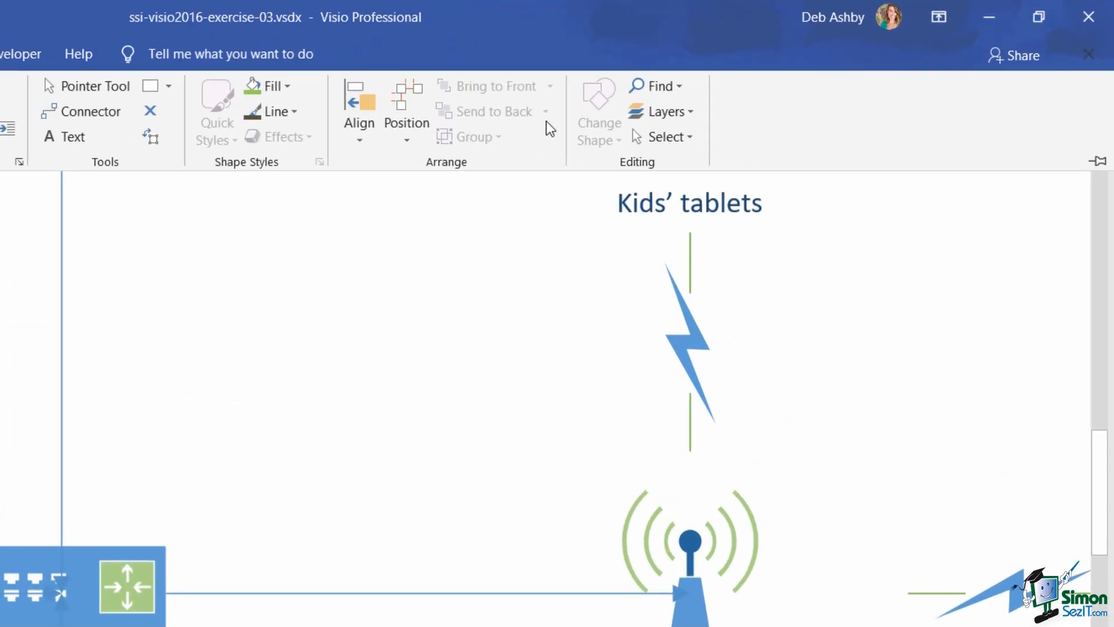
- Pin the ribbon so it stays permanently expanded
{"action": "right_click", "coordinate": [888, 76]}
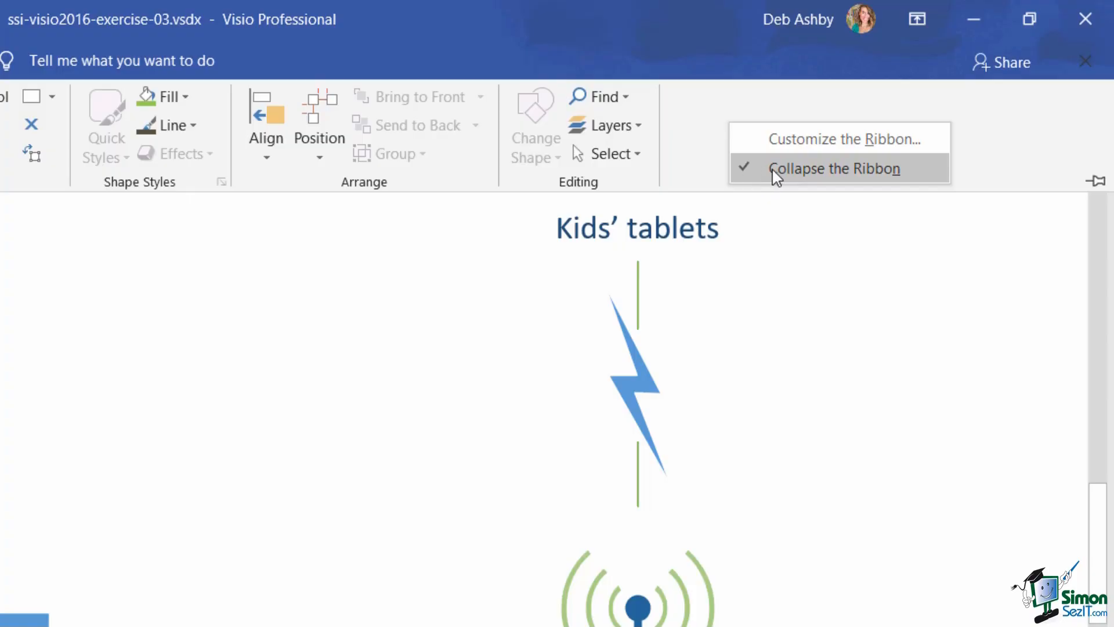
{"action": "key", "text": "ctrl+F1"}
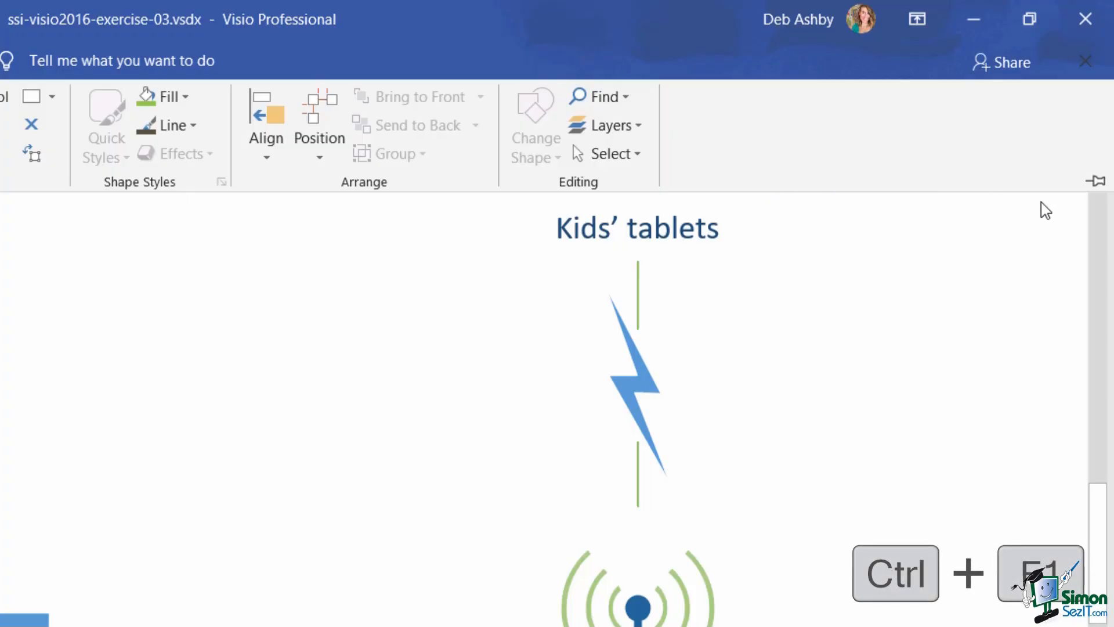
{"action": "left_click", "coordinate": [1098, 183]}
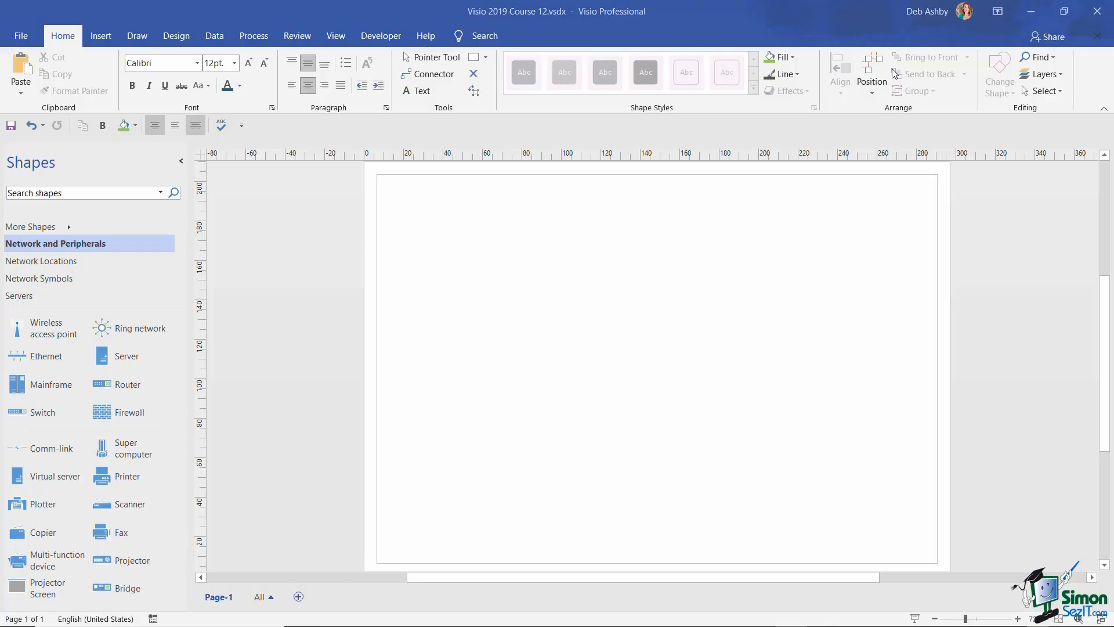
- Confirm connector splitting and AutoConnect are enabled in Advanced Options, then show the View tab
{"action": "left_click", "coordinate": [22, 36]}
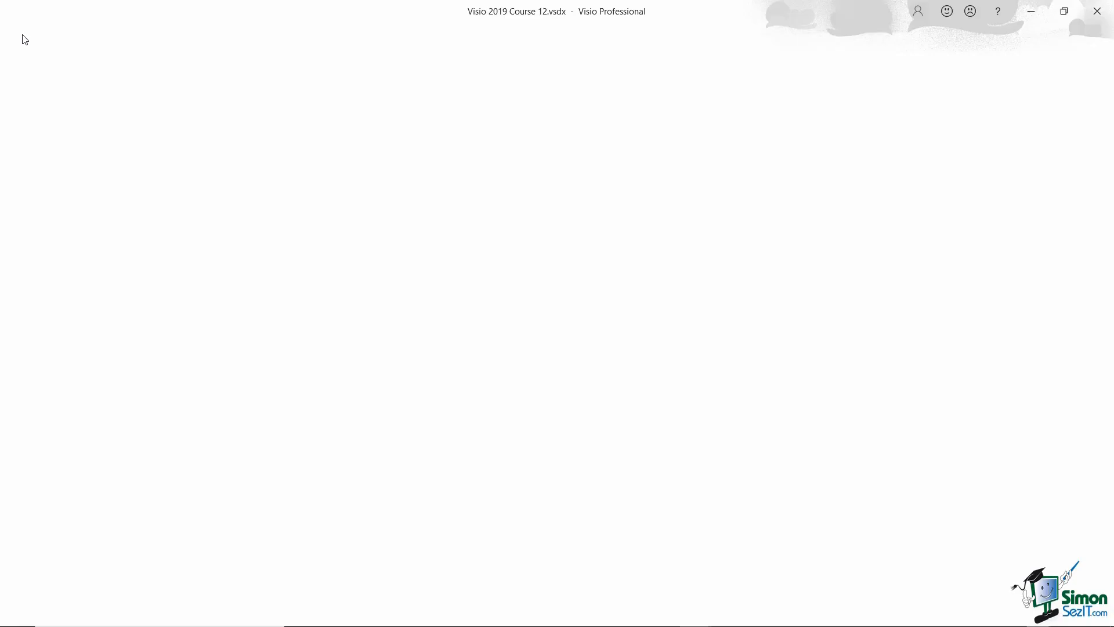
{"action": "left_click", "coordinate": [63, 603]}
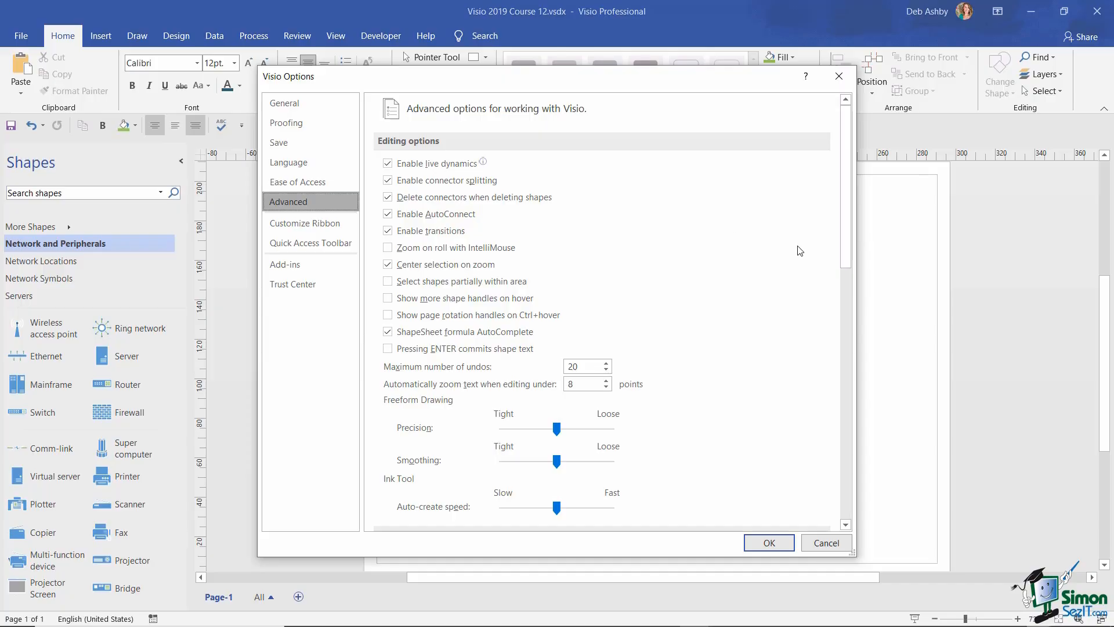
{"action": "left_click", "coordinate": [771, 541]}
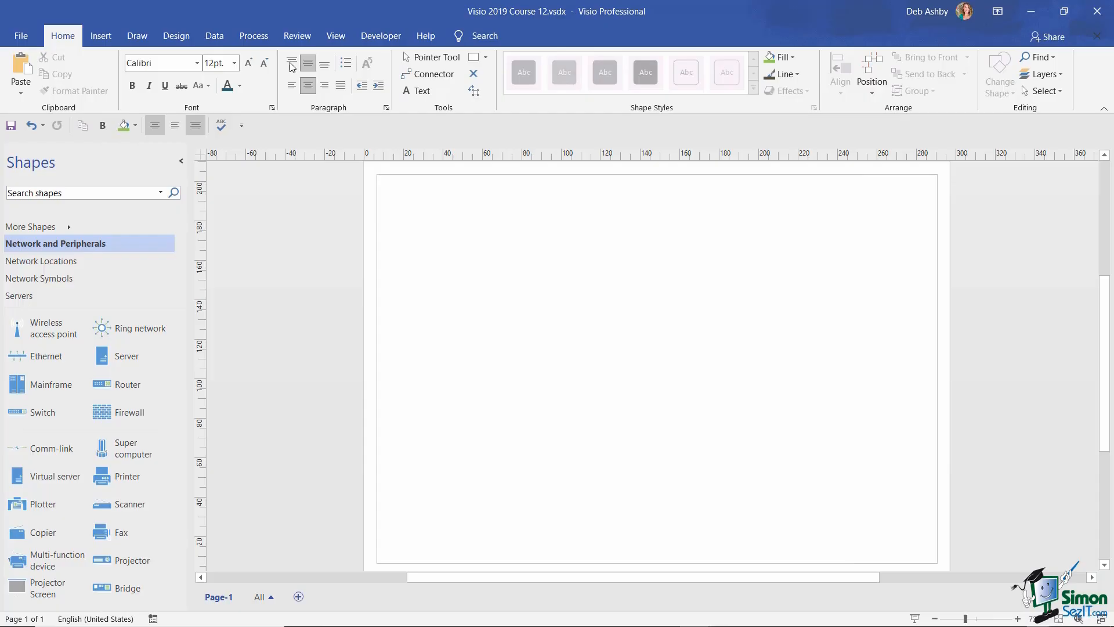
{"action": "left_click", "coordinate": [339, 45]}
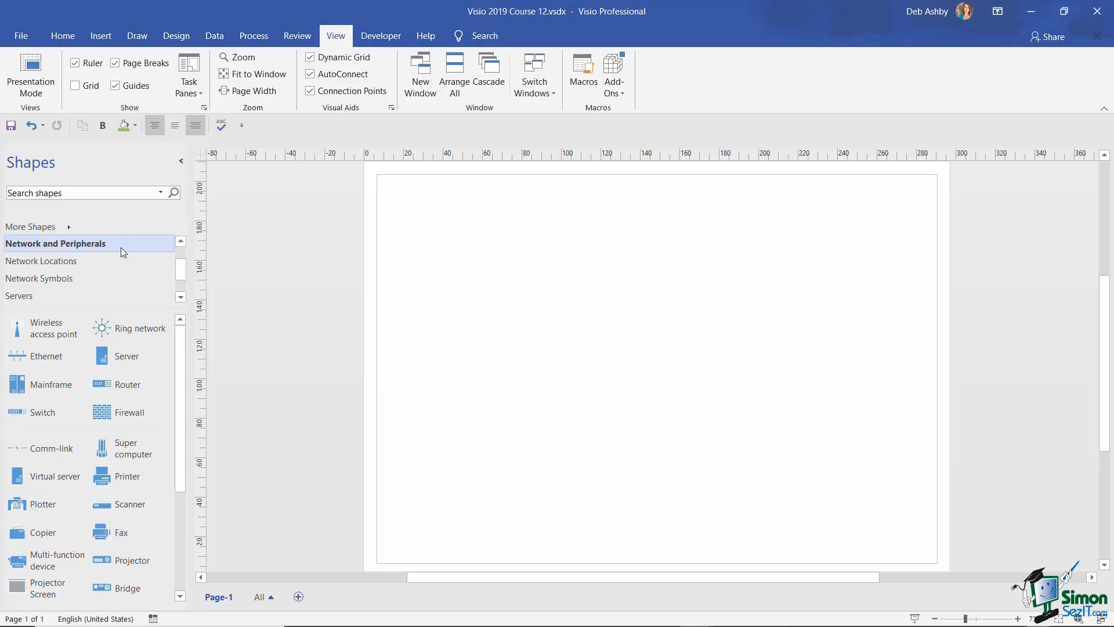
- Place a Router mid-page and AutoConnect a Server above it
{"action": "scroll", "coordinate": [121, 247], "scroll_direction": "down", "scroll_amount": 1}
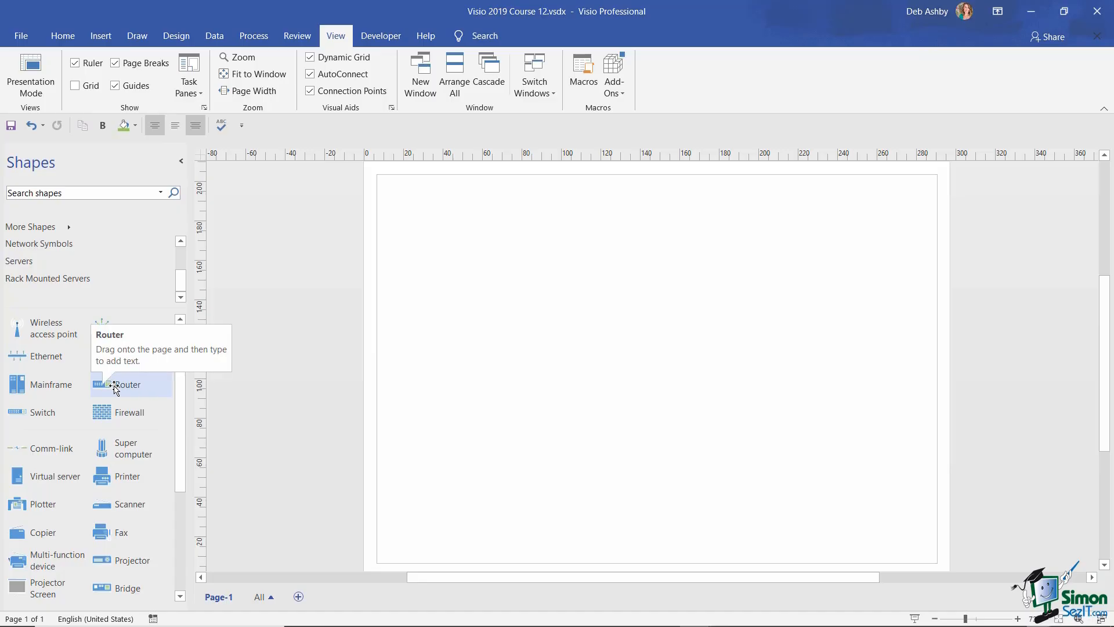
{"action": "left_click_drag", "start_coordinate": [116, 389], "coordinate": [645, 324]}
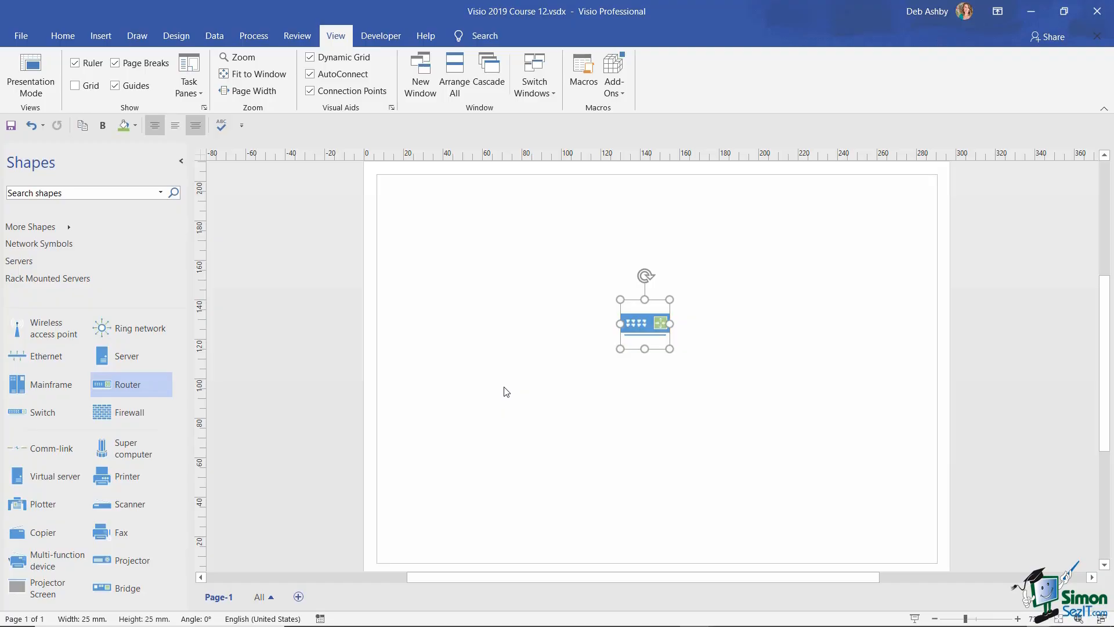
{"action": "left_click", "coordinate": [517, 393]}
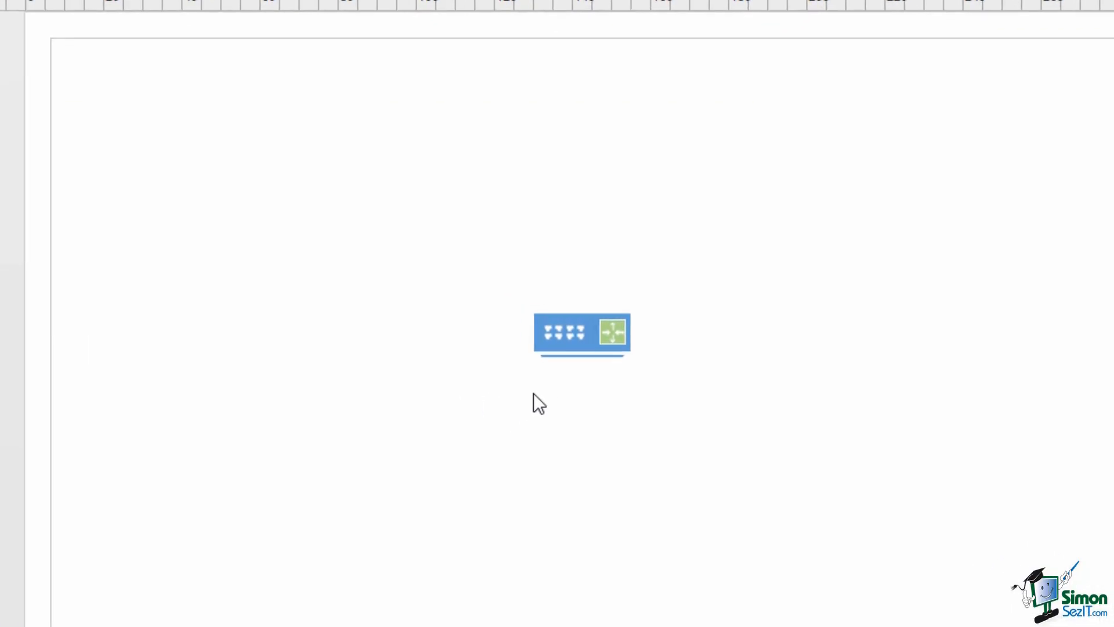
{"action": "left_click", "coordinate": [578, 338]}
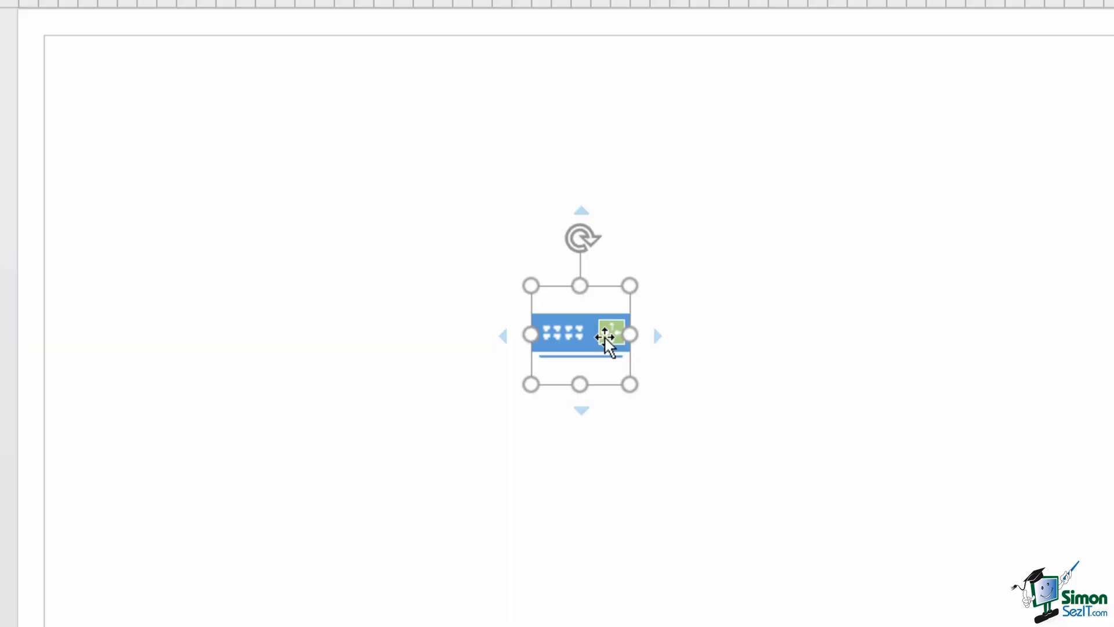
{"action": "mouse_move", "coordinate": [582, 212]}
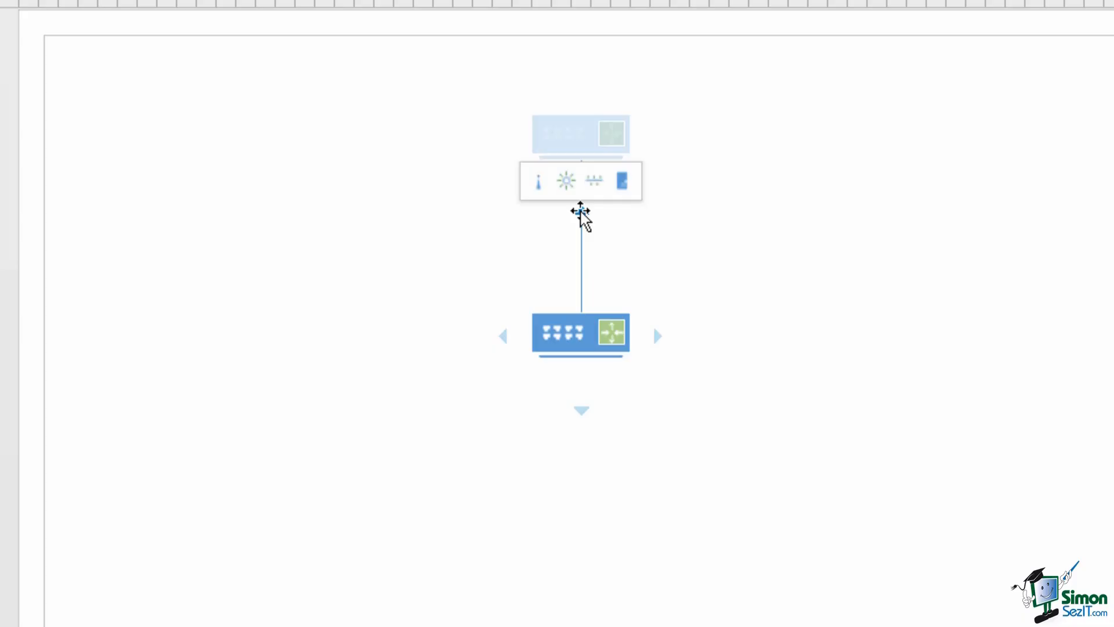
{"action": "left_click", "coordinate": [623, 181]}
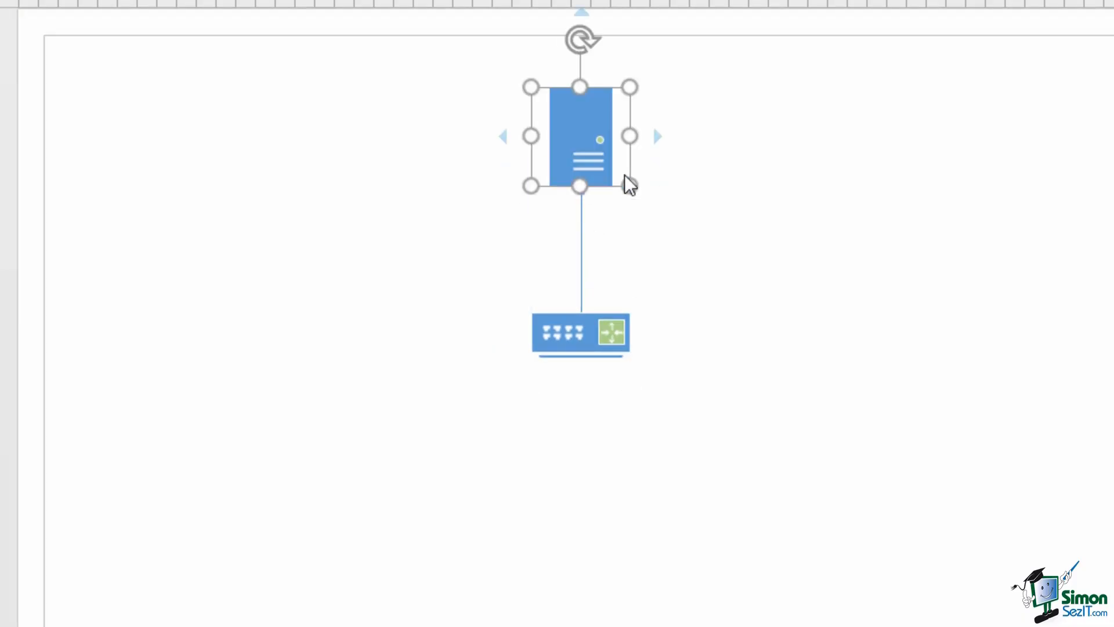
{"action": "left_click", "coordinate": [842, 214]}
{"action": "mouse_move", "coordinate": [570, 333]}
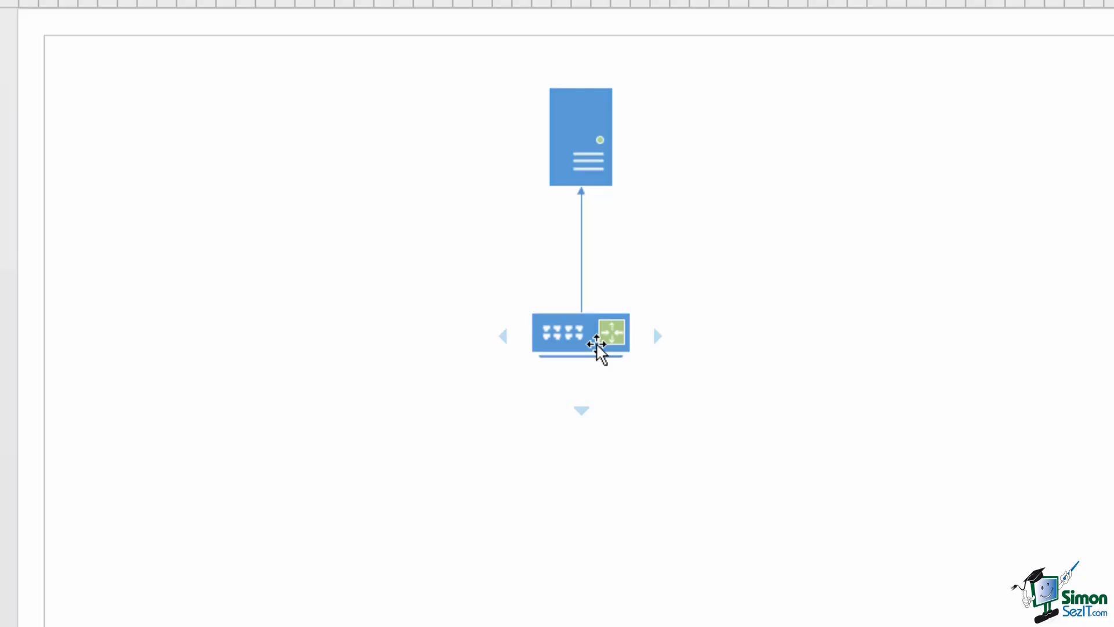
{"action": "mouse_move", "coordinate": [503, 338]}
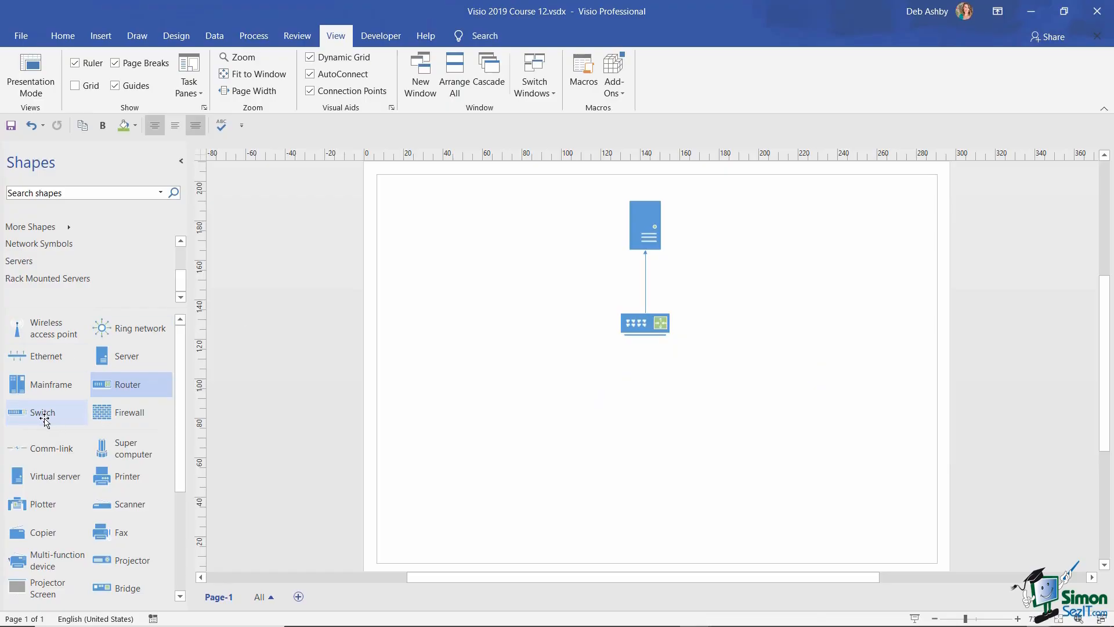
- AutoConnect a Switch to the left of the router
{"action": "left_click", "coordinate": [44, 417]}
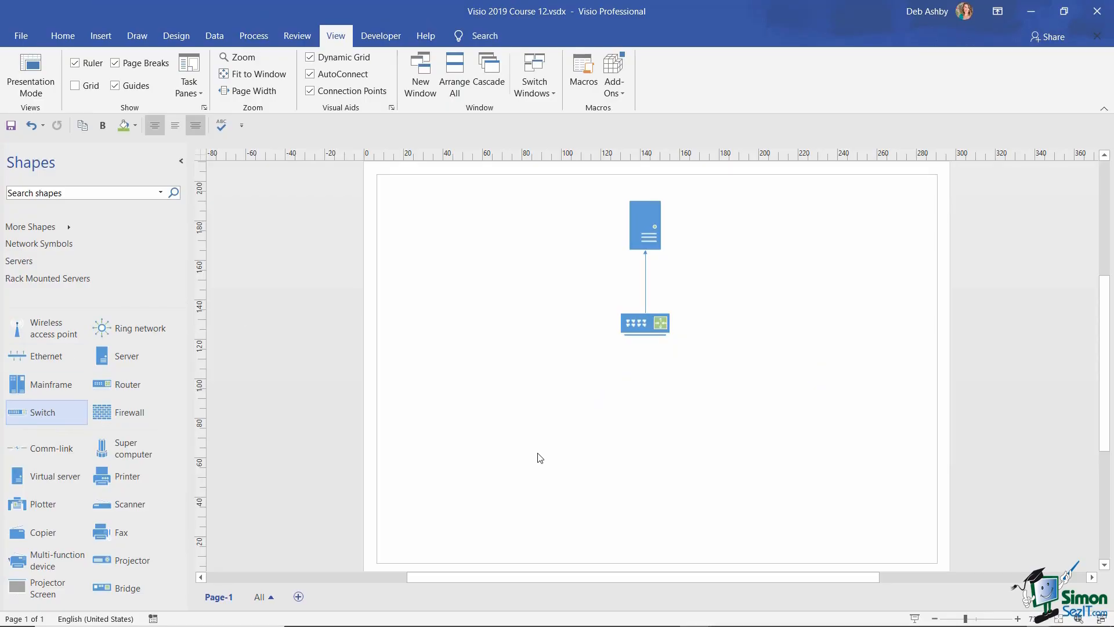
{"action": "mouse_move", "coordinate": [605, 324]}
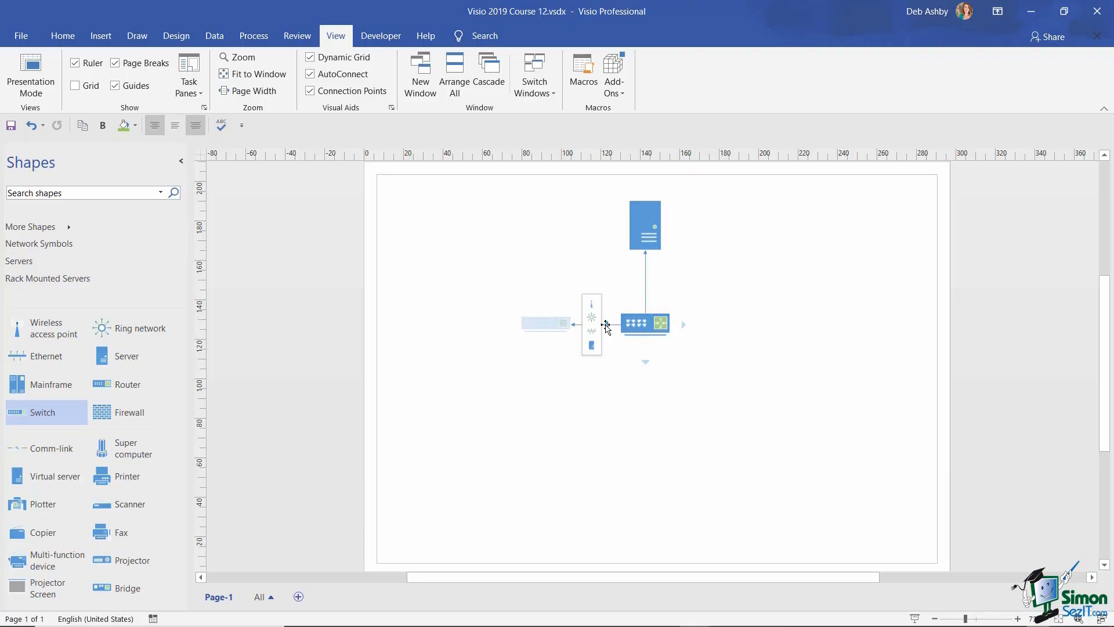
{"action": "left_click", "coordinate": [605, 324]}
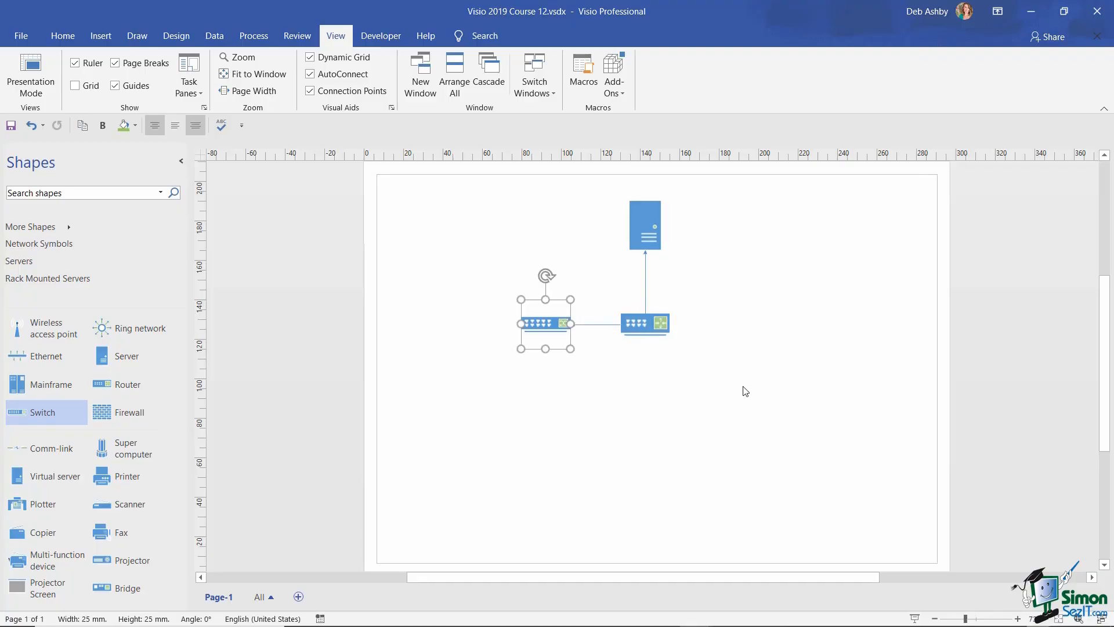
{"action": "left_click", "coordinate": [789, 390]}
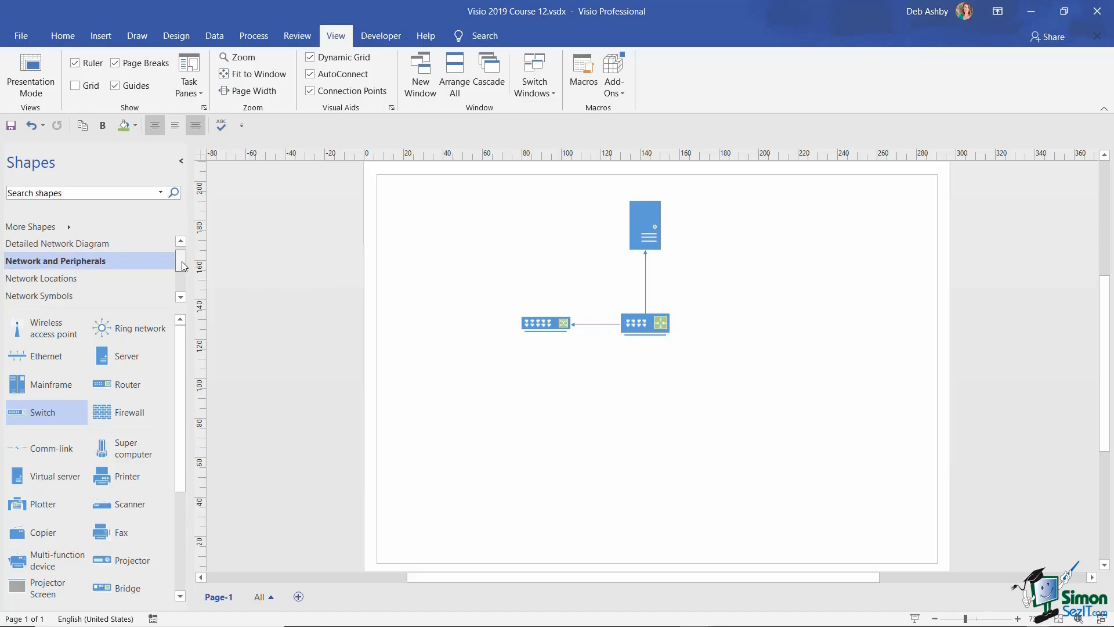
- Load the Computers and Monitors stencil and select the PC shape
{"action": "left_click_drag", "start_coordinate": [182, 261], "coordinate": [182, 259]}
{"action": "left_click", "coordinate": [65, 242]}
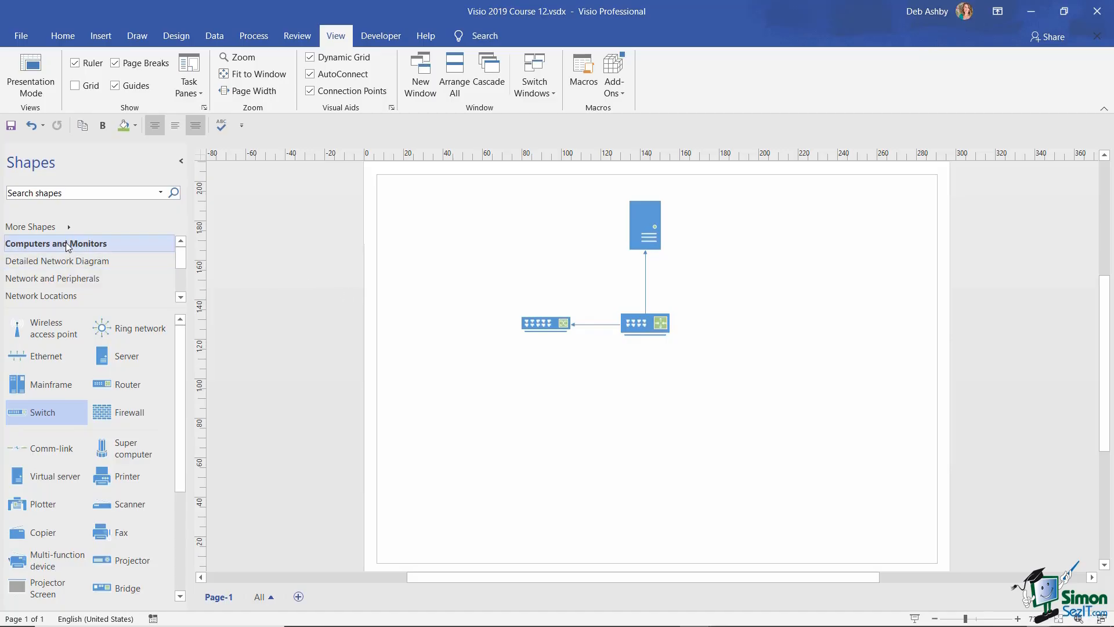
{"action": "left_click_drag", "start_coordinate": [181, 259], "coordinate": [180, 284]}
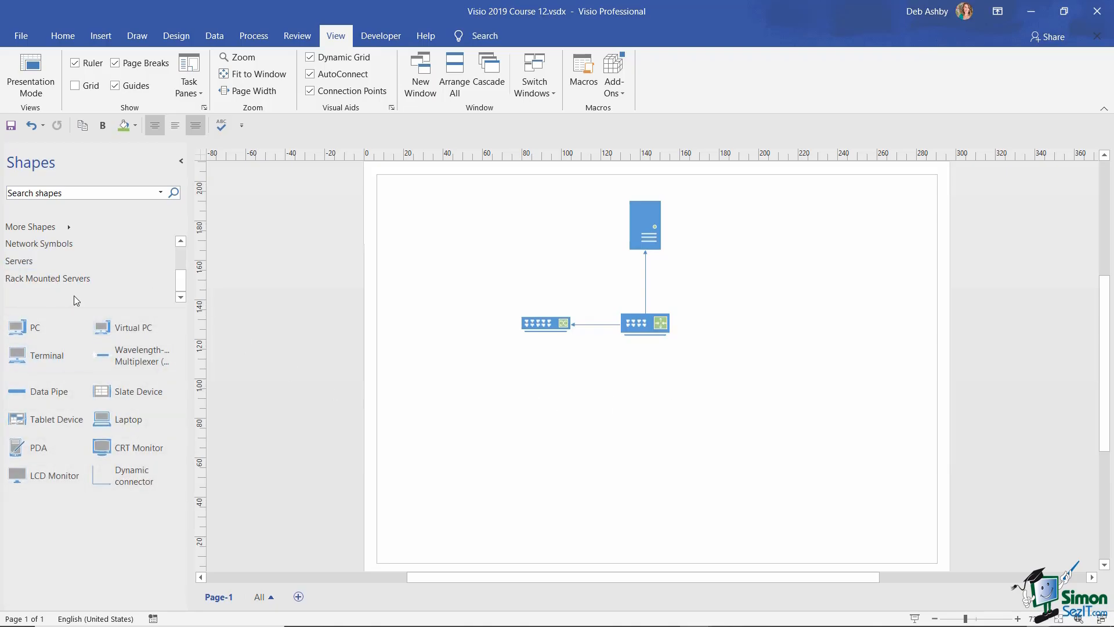
{"action": "left_click", "coordinate": [39, 333]}
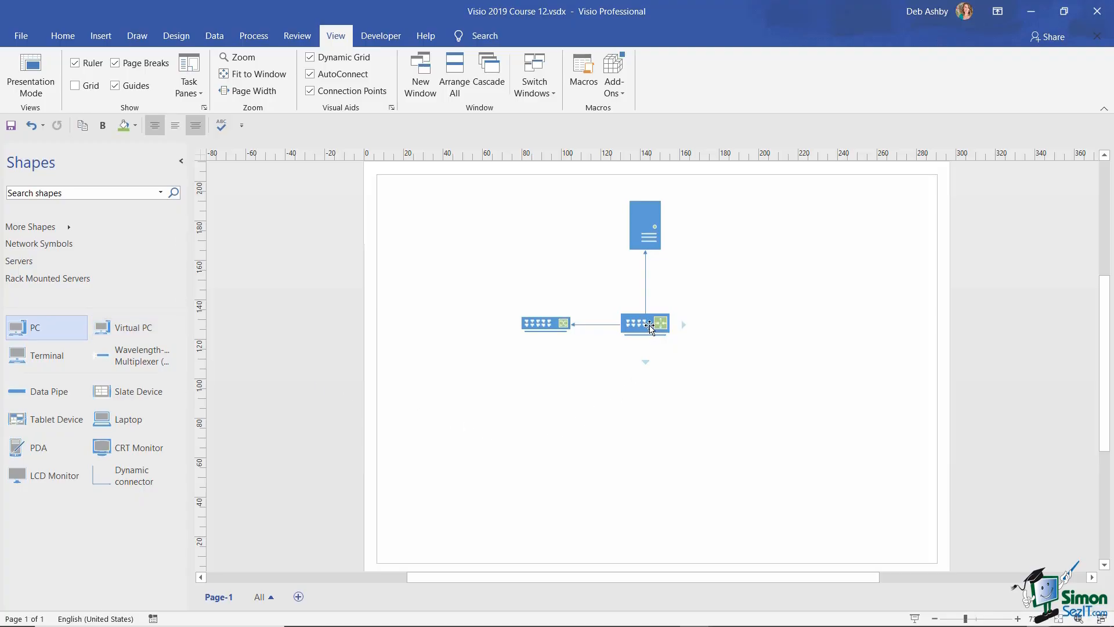
- Add a PC connected below the router using its bottom AutoConnect arrow
{"action": "mouse_move", "coordinate": [646, 361]}
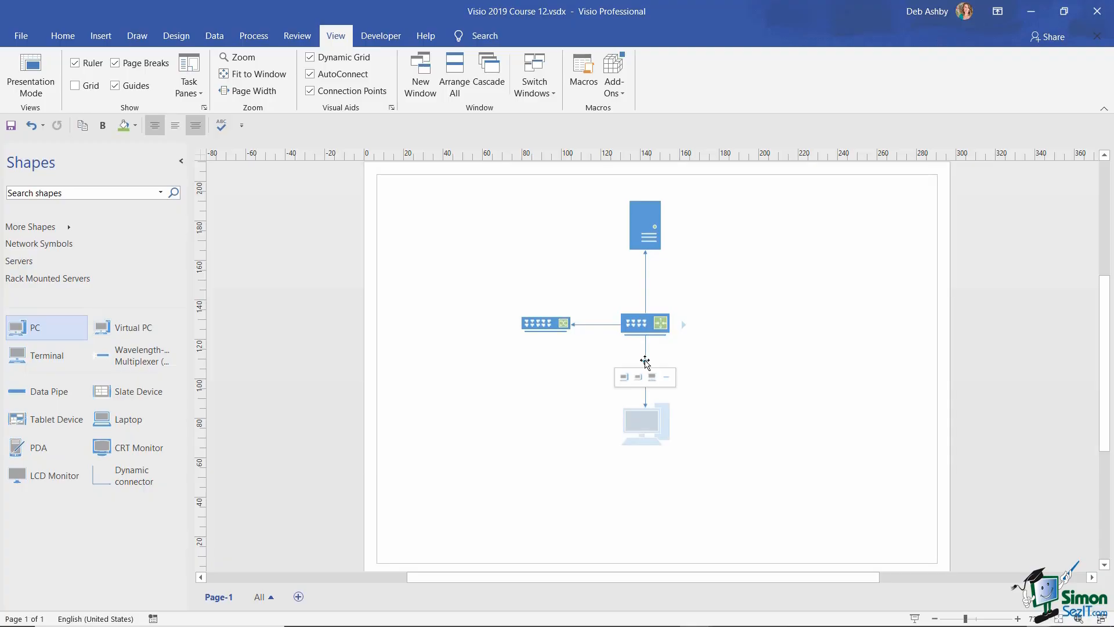
{"action": "left_click", "coordinate": [645, 361]}
{"action": "left_click", "coordinate": [836, 393]}
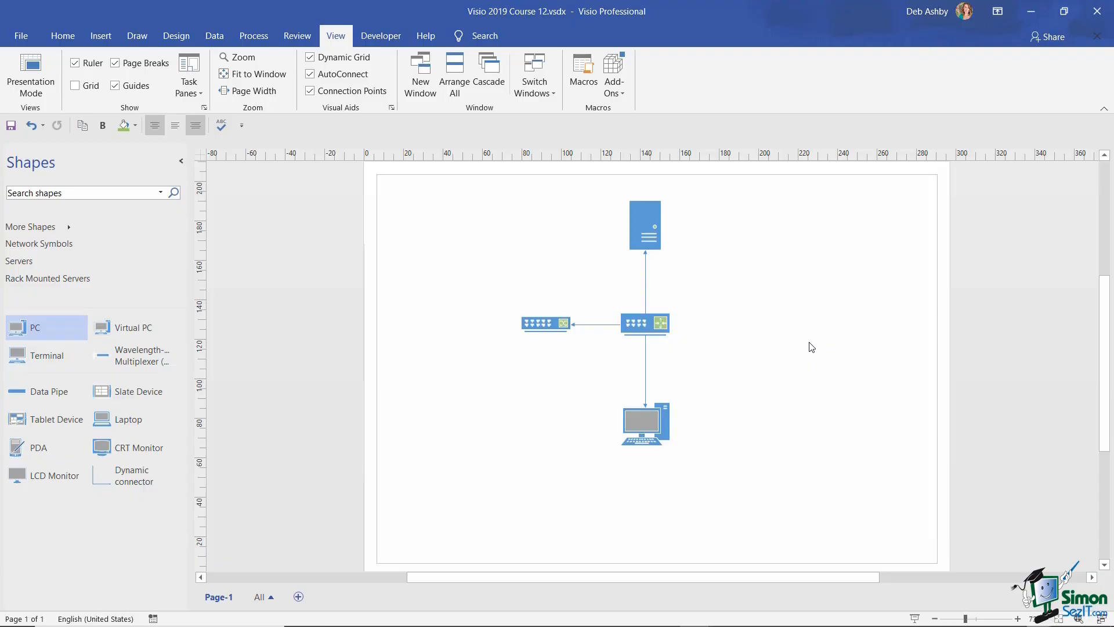
{"action": "mouse_move", "coordinate": [684, 325]}
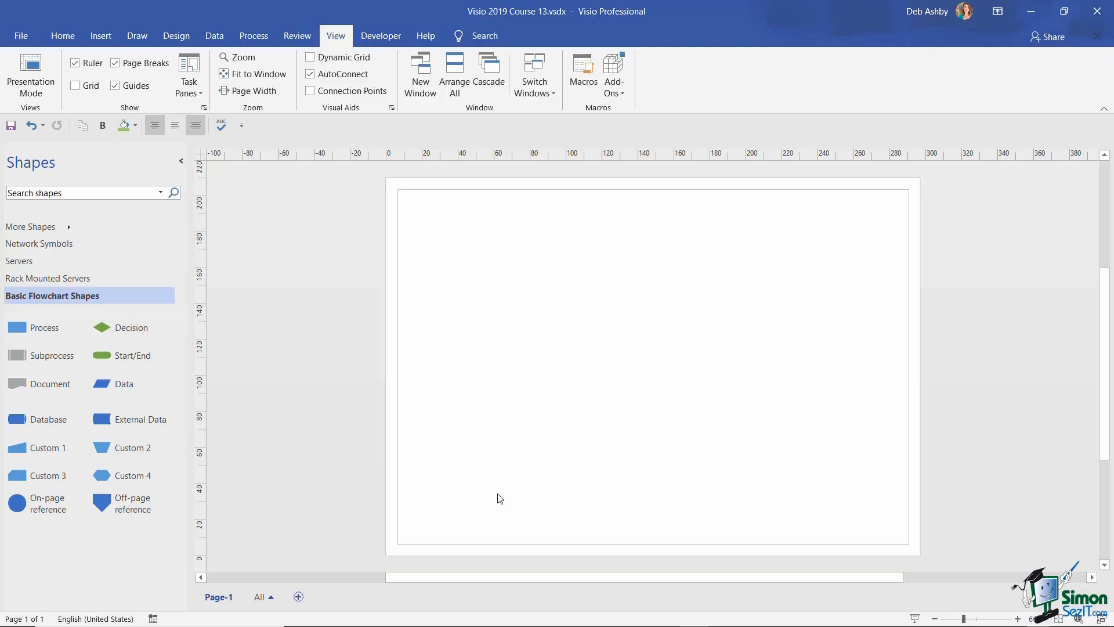
- Build a vertical chain: Start/End at top, three AutoConnected process boxes, and an end shape
{"action": "left_click_drag", "start_coordinate": [118, 361], "coordinate": [631, 217]}
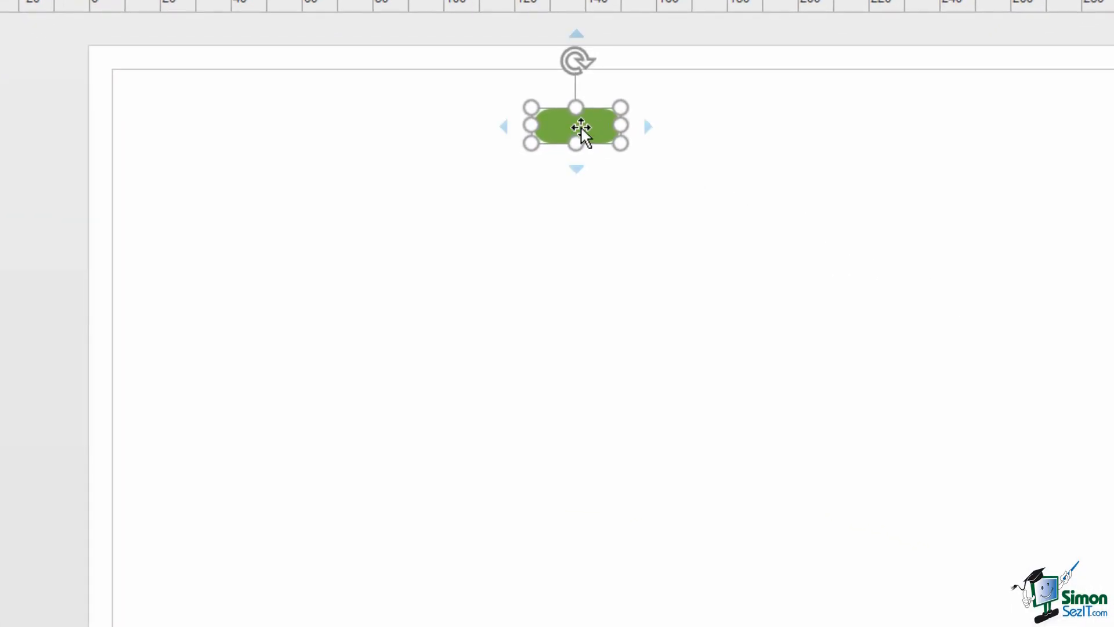
{"action": "mouse_move", "coordinate": [575, 170]}
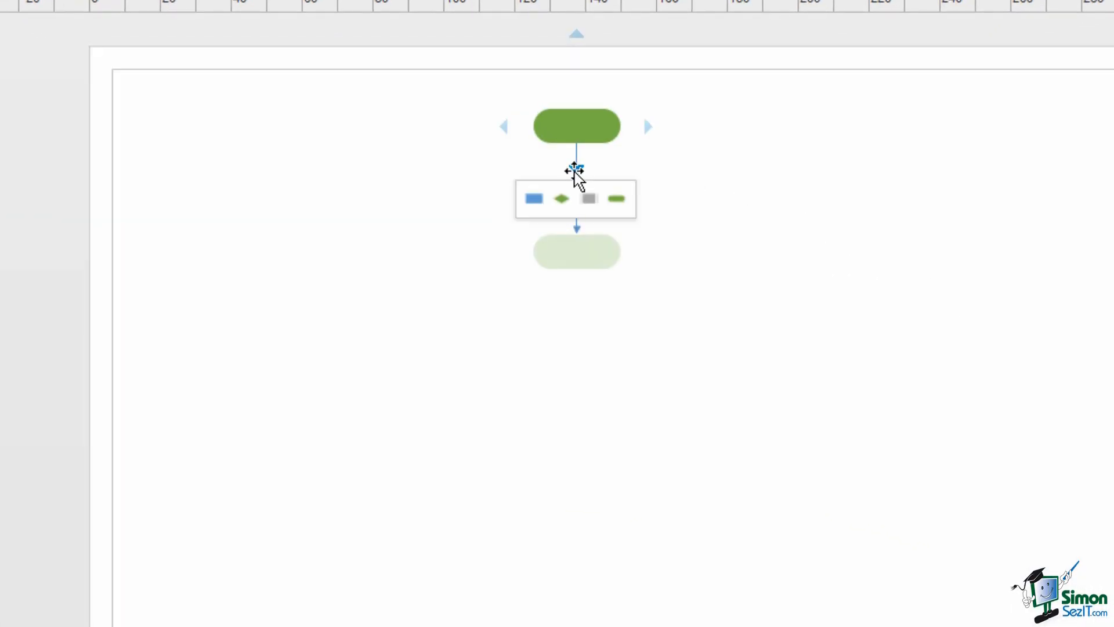
{"action": "left_click", "coordinate": [533, 200]}
{"action": "mouse_move", "coordinate": [576, 311]}
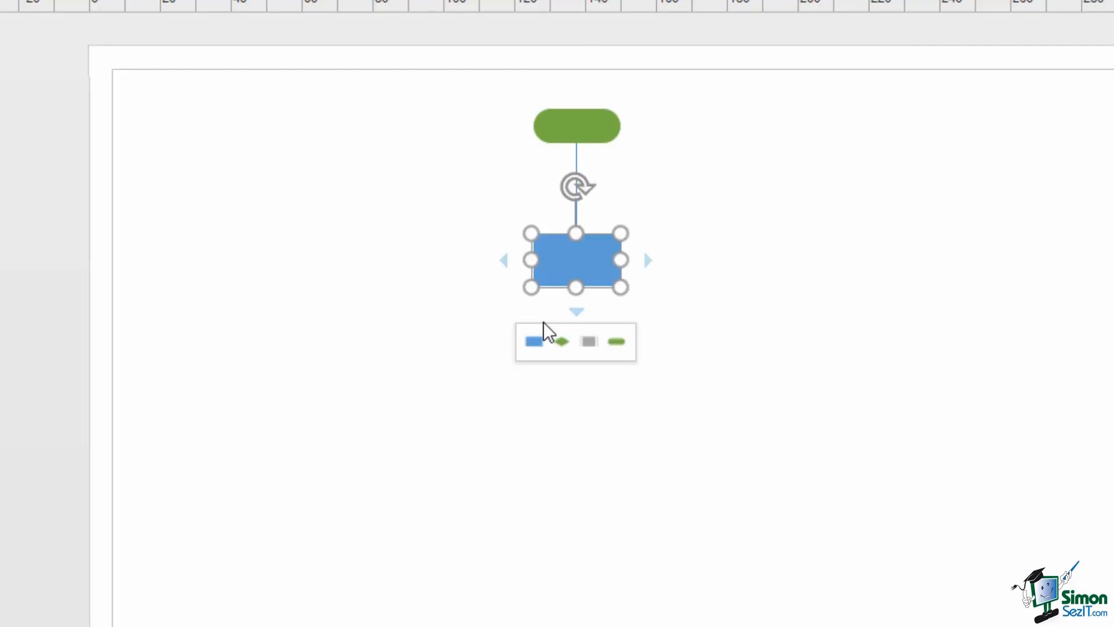
{"action": "left_click", "coordinate": [535, 342]}
{"action": "mouse_move", "coordinate": [579, 452]}
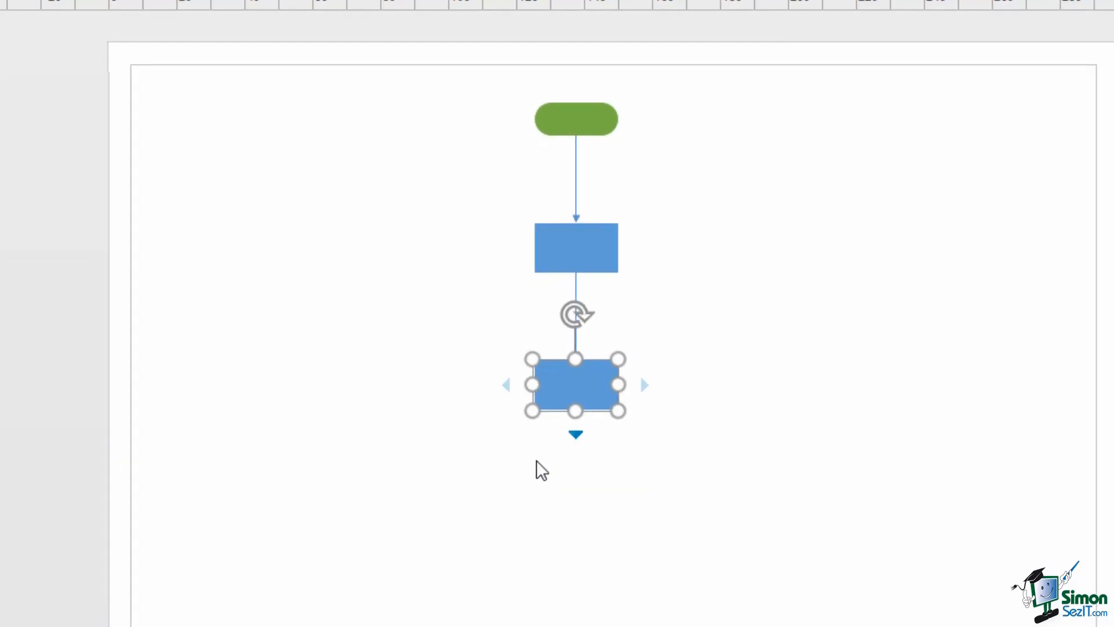
{"action": "left_click", "coordinate": [537, 486]}
{"action": "mouse_move", "coordinate": [572, 603]}
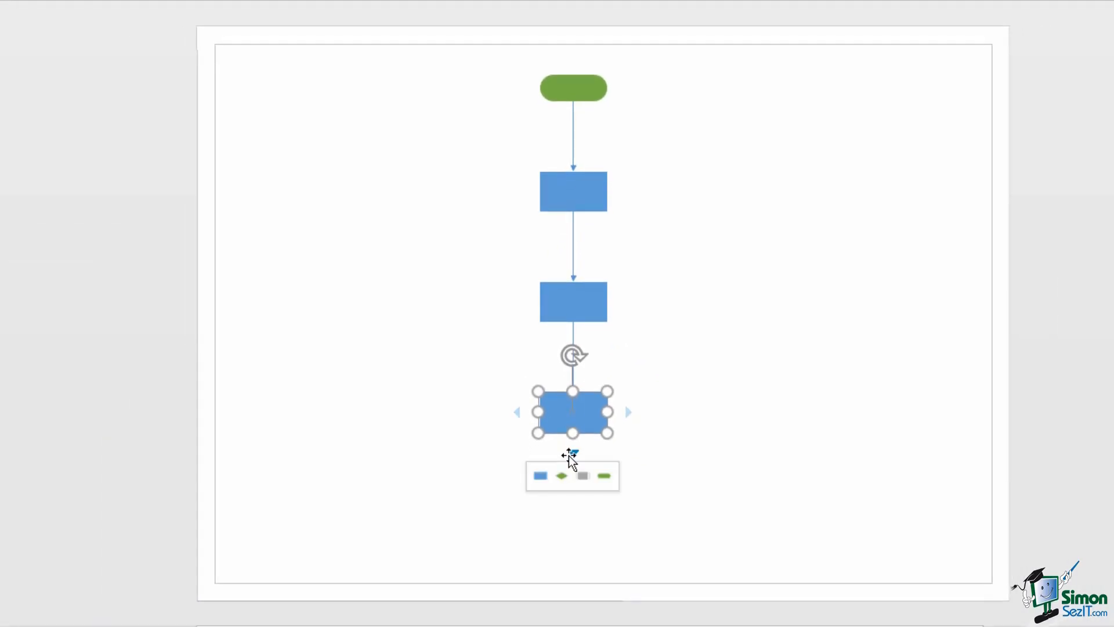
{"action": "left_click", "coordinate": [603, 477]}
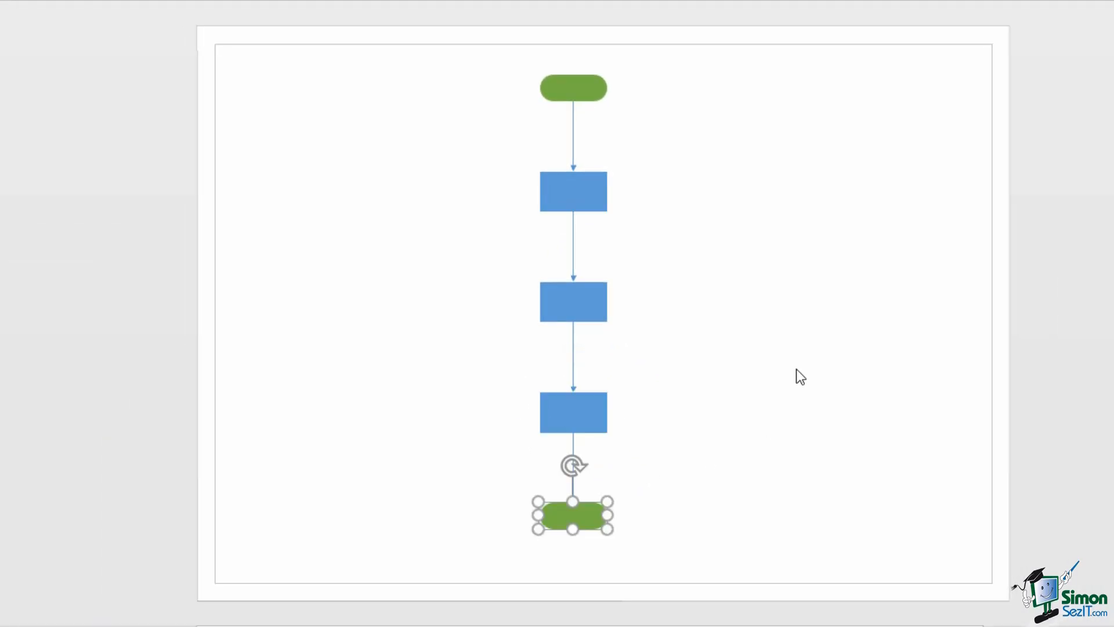
{"action": "left_click", "coordinate": [790, 337]}
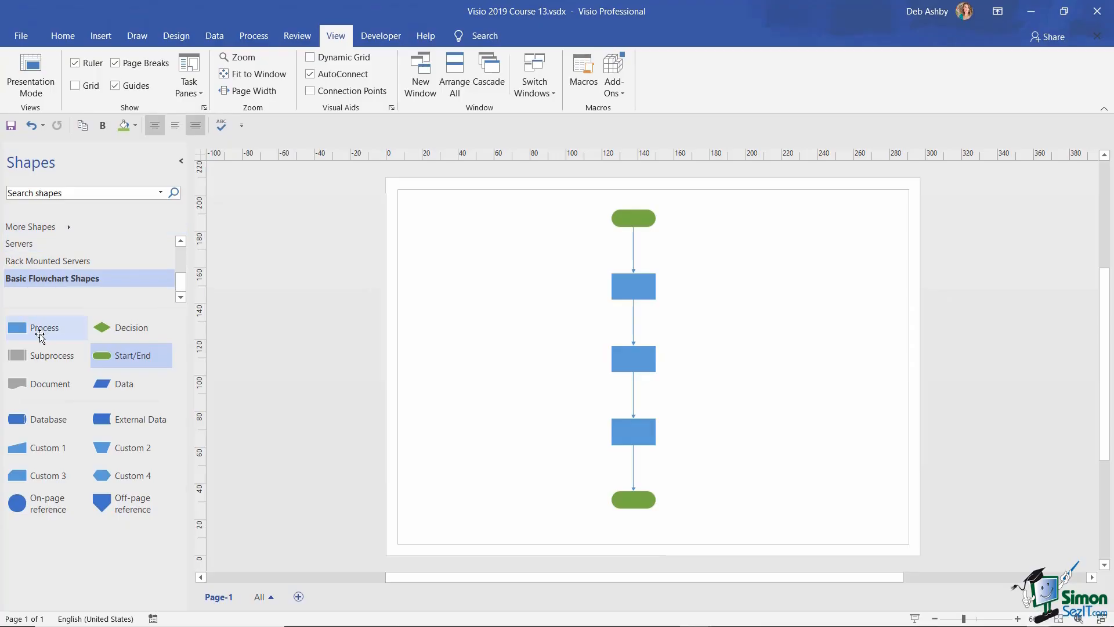
- Drop a new Process shape onto the connector between the first two process boxes
{"action": "left_click_drag", "start_coordinate": [36, 334], "coordinate": [611, 332]}
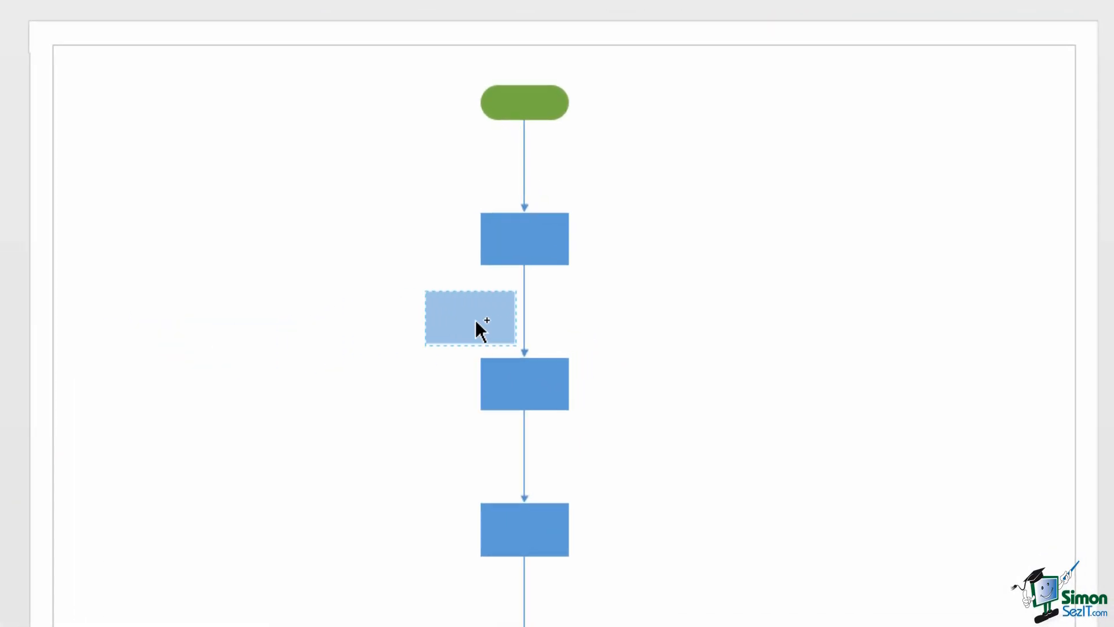
{"action": "left_click_drag", "start_coordinate": [481, 331], "coordinate": [526, 321]}
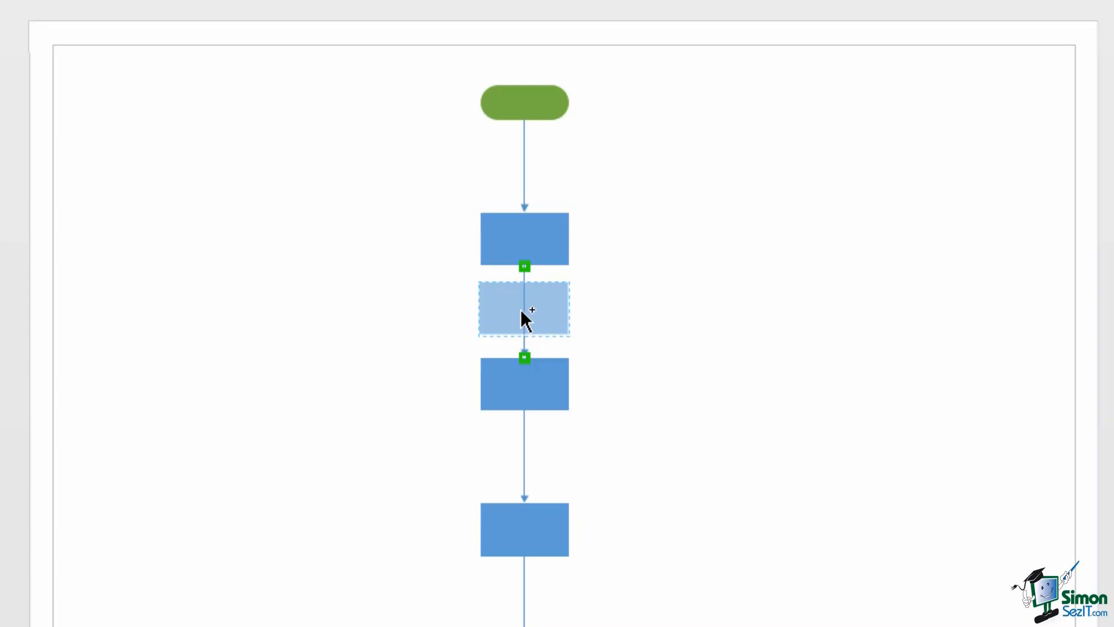
{"action": "left_click_drag", "start_coordinate": [521, 311], "coordinate": [522, 316]}
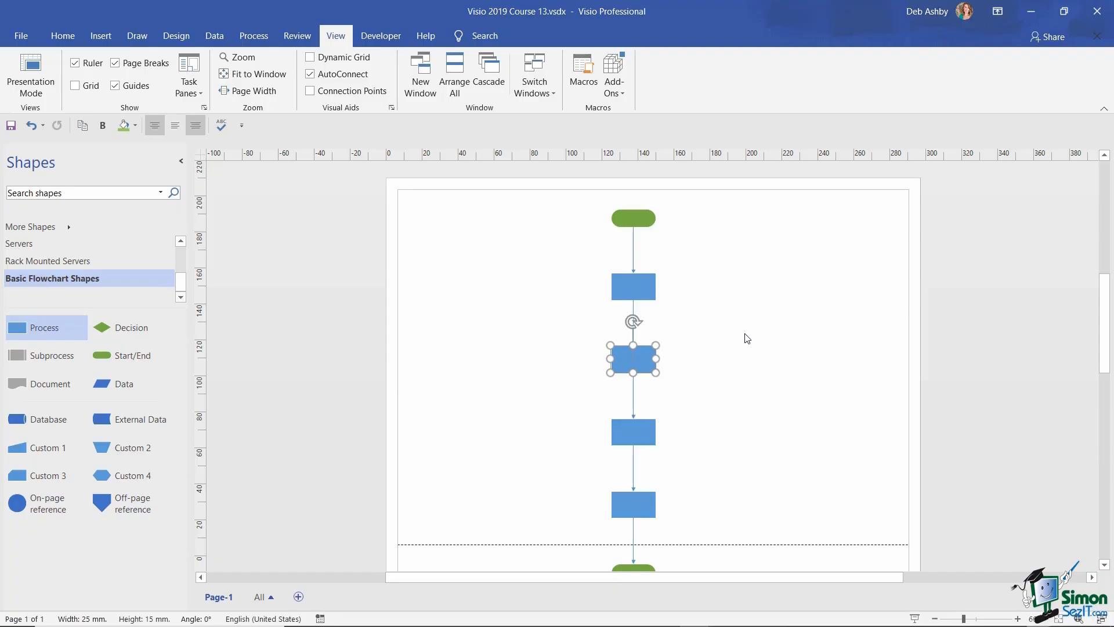
- Undo the last change, then delete the third process box so one connector bridges the gap
{"action": "left_click", "coordinate": [747, 339]}
{"action": "scroll", "coordinate": [751, 341], "scroll_direction": "up", "scroll_amount": 1}
{"action": "scroll", "coordinate": [754, 342], "scroll_direction": "down", "scroll_amount": 3}
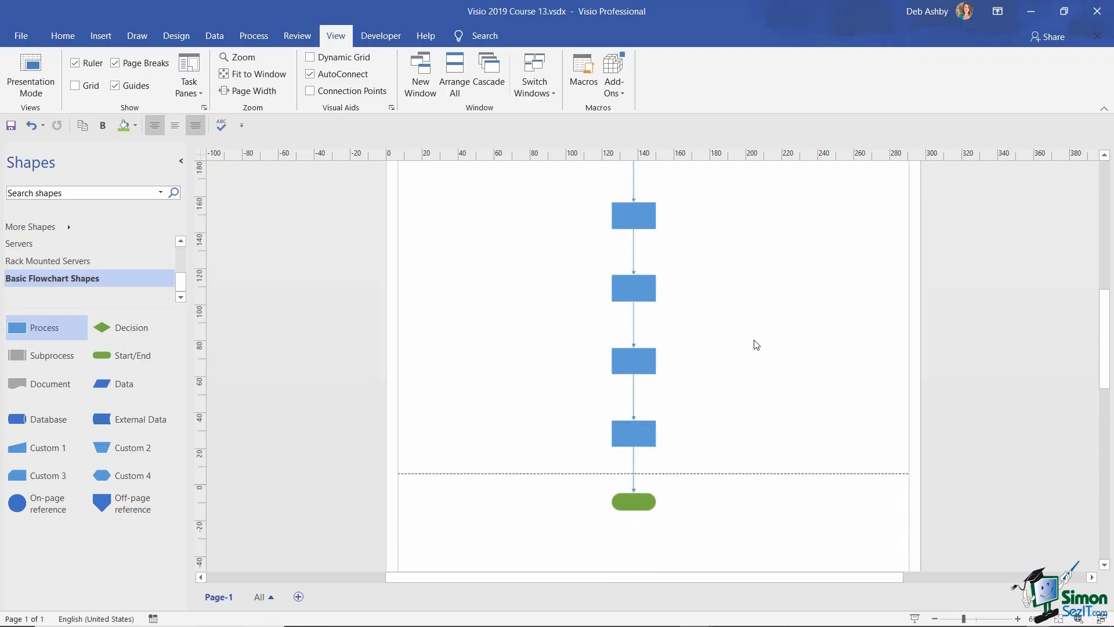
{"action": "scroll", "coordinate": [756, 344], "scroll_direction": "down", "scroll_amount": 1}
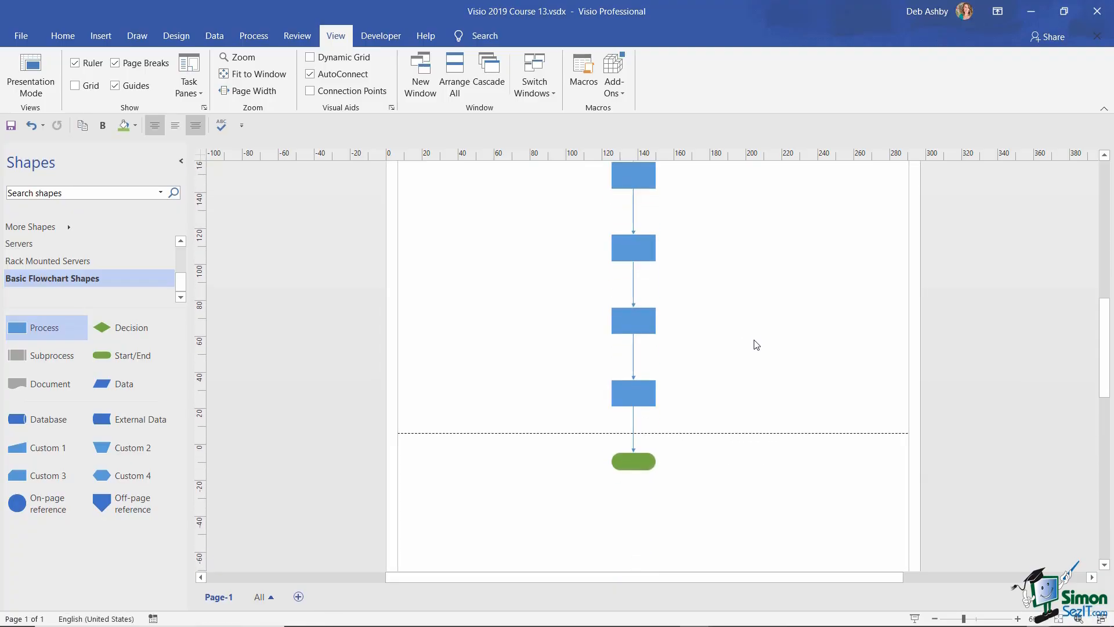
{"action": "scroll", "coordinate": [756, 344], "scroll_direction": "up", "scroll_amount": 5}
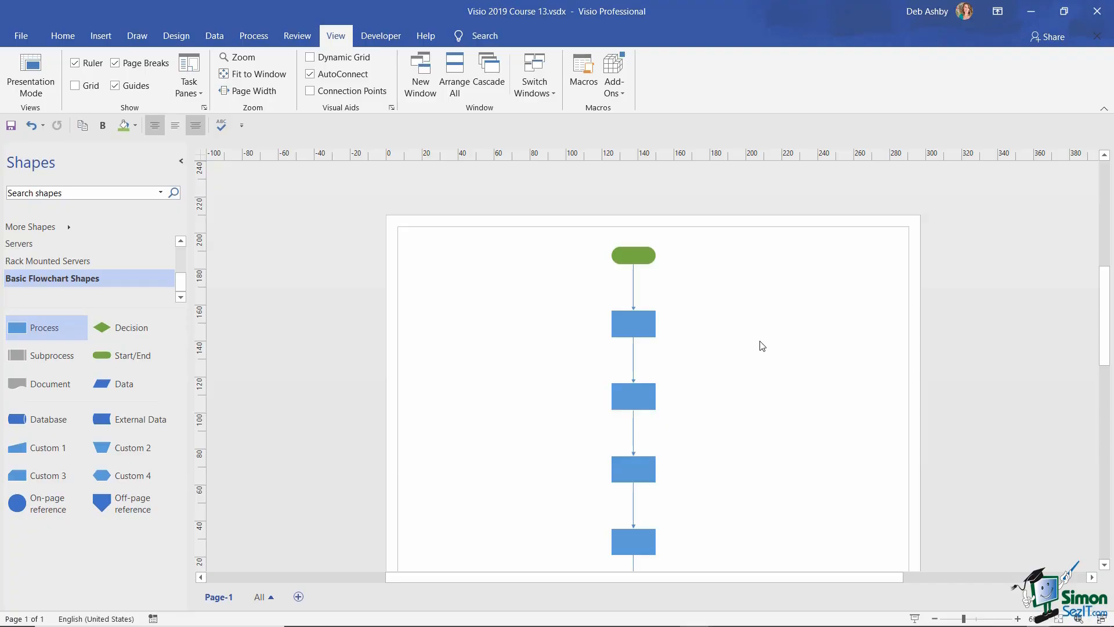
{"action": "key", "text": "ctrl+z"}
{"action": "scroll", "coordinate": [764, 269], "scroll_direction": "down", "scroll_amount": 2}
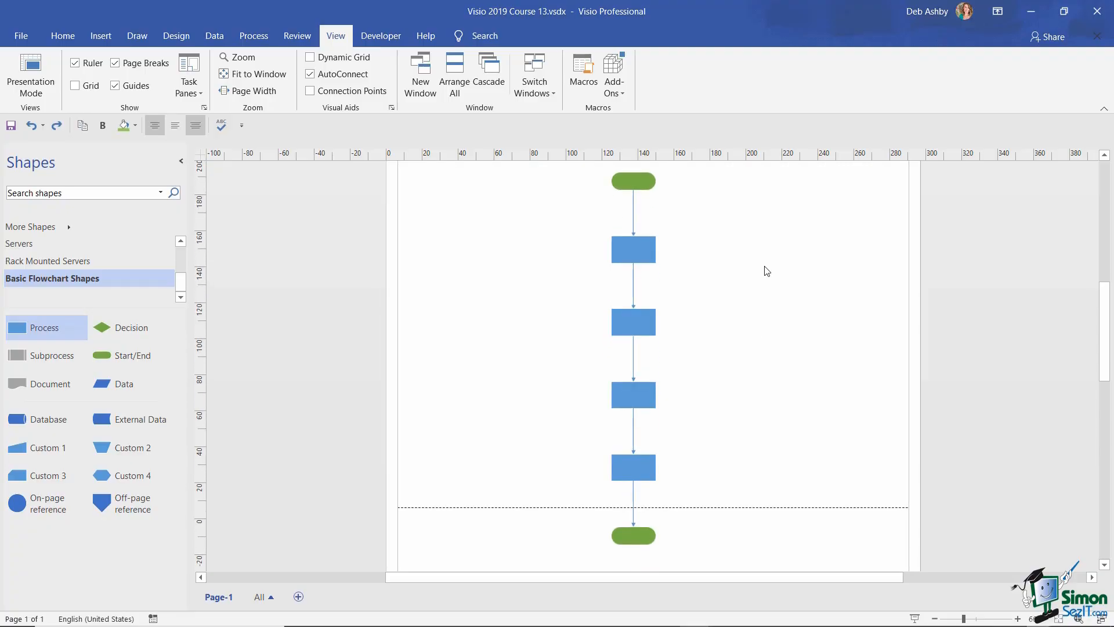
{"action": "left_click", "coordinate": [630, 398]}
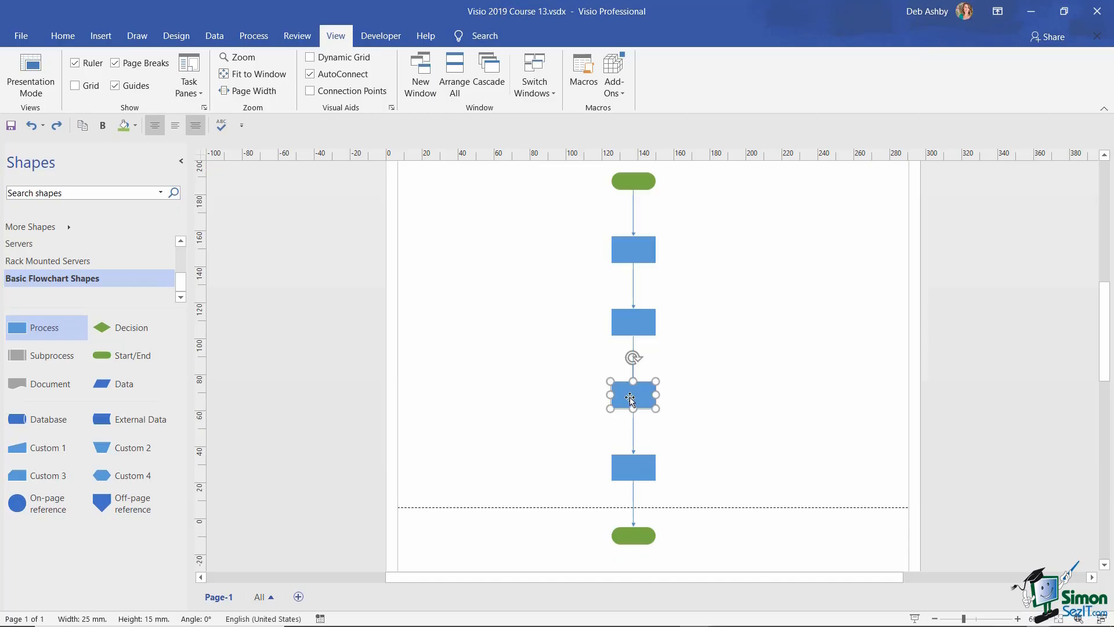
{"action": "key", "text": "Delete"}
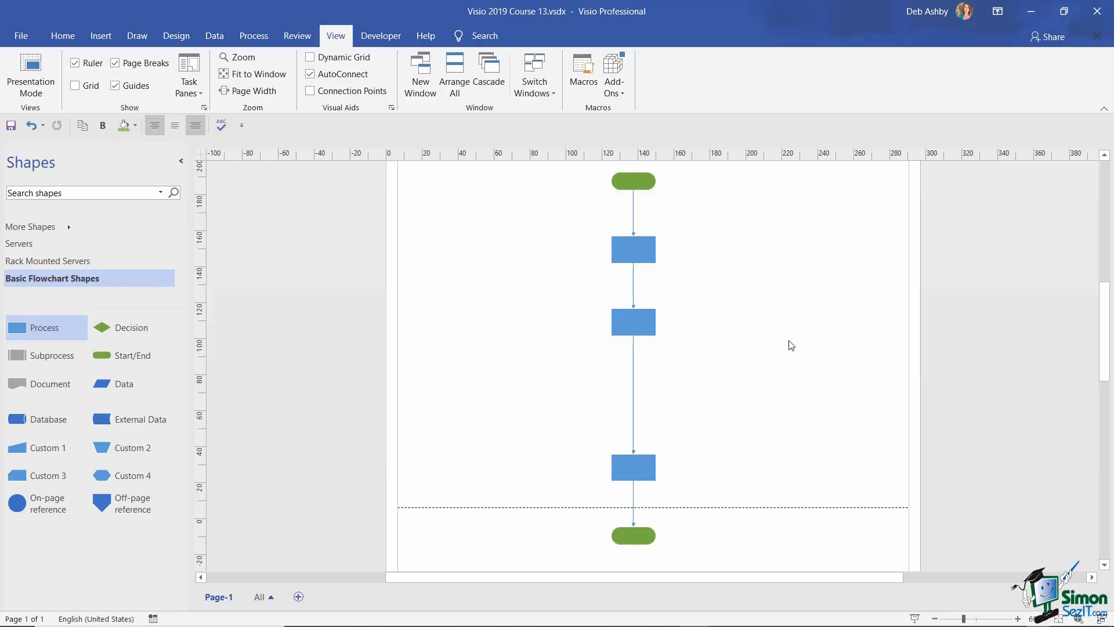
- Clear the Enable connector splitting checkbox in Visio's Advanced options and confirm
{"action": "left_click", "coordinate": [21, 36]}
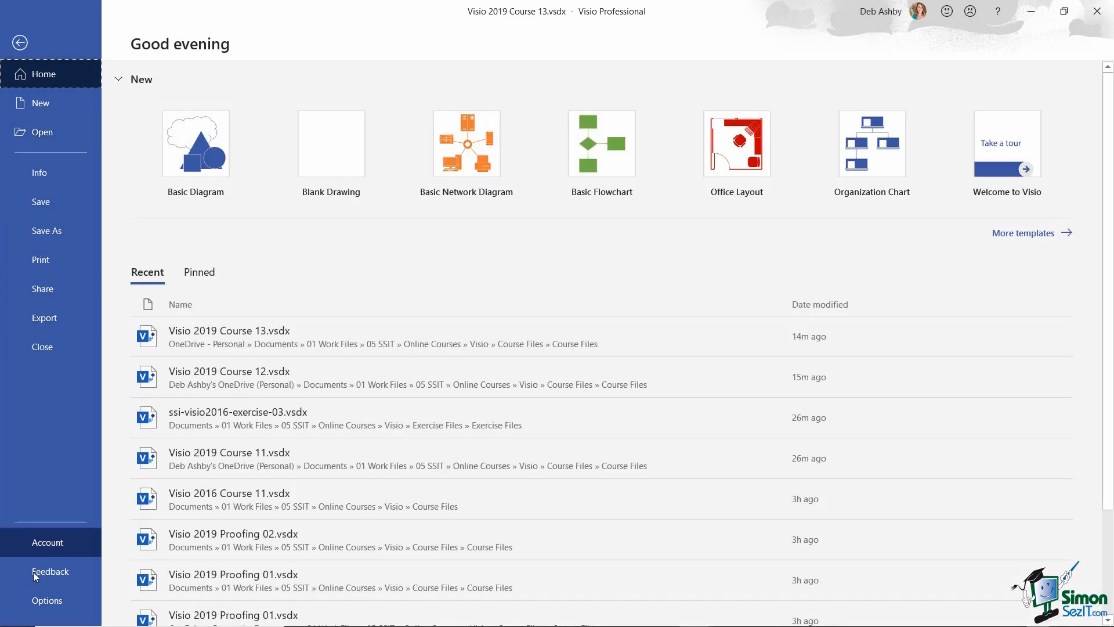
{"action": "left_click", "coordinate": [35, 602]}
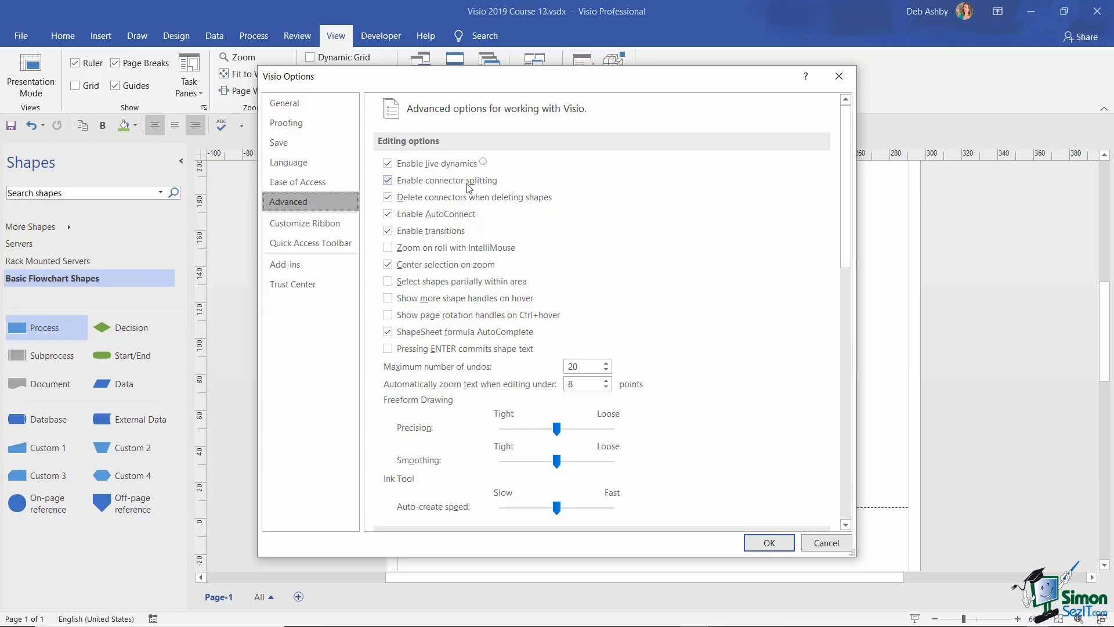
{"action": "left_click", "coordinate": [388, 181]}
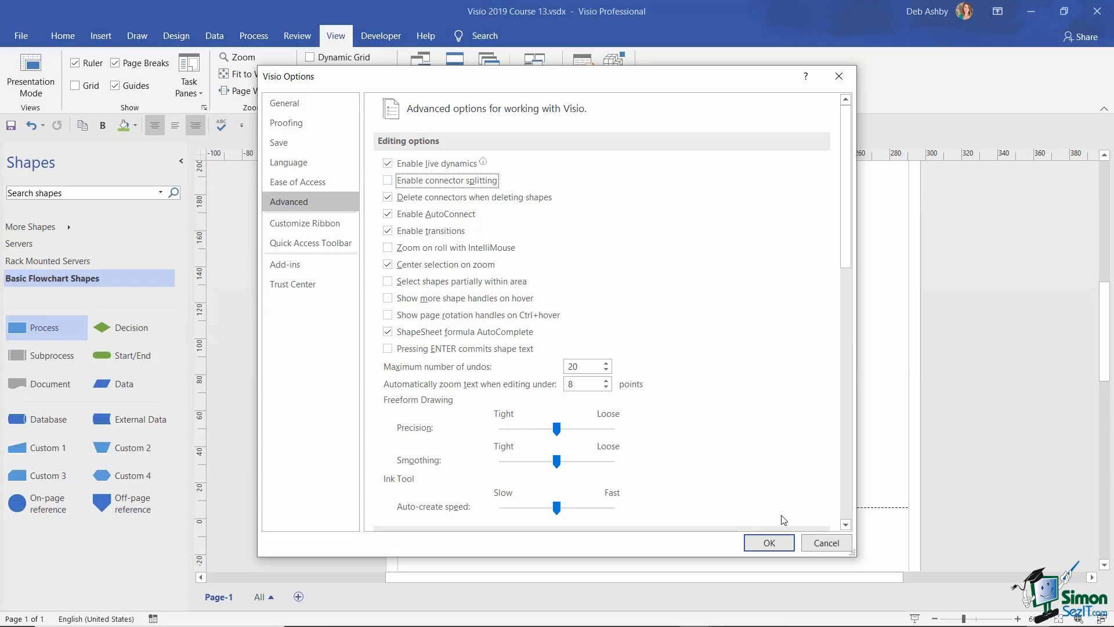
{"action": "left_click", "coordinate": [771, 544]}
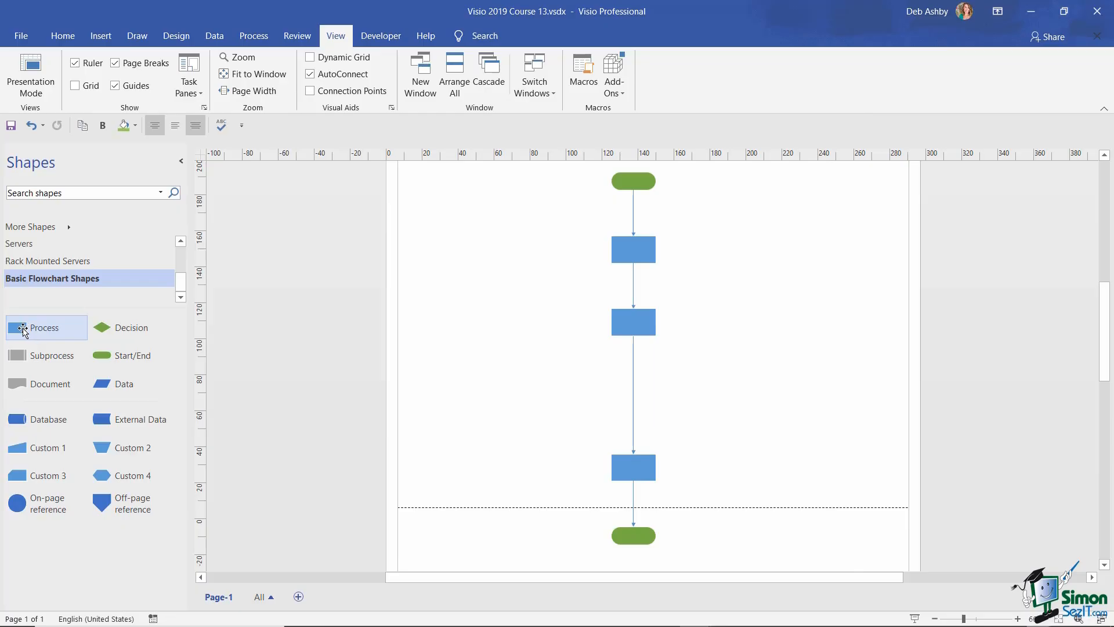
- Drop a Process shape onto the long connector between the second and third boxes
{"action": "left_click_drag", "start_coordinate": [23, 331], "coordinate": [634, 388]}
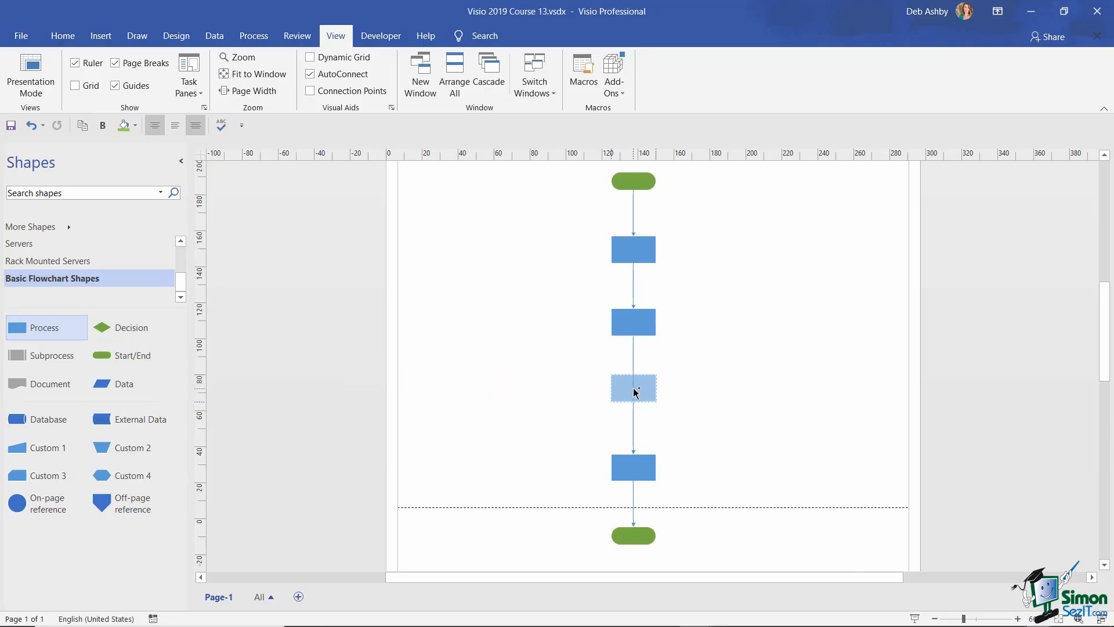
{"action": "left_click_drag", "start_coordinate": [633, 388], "coordinate": [634, 389]}
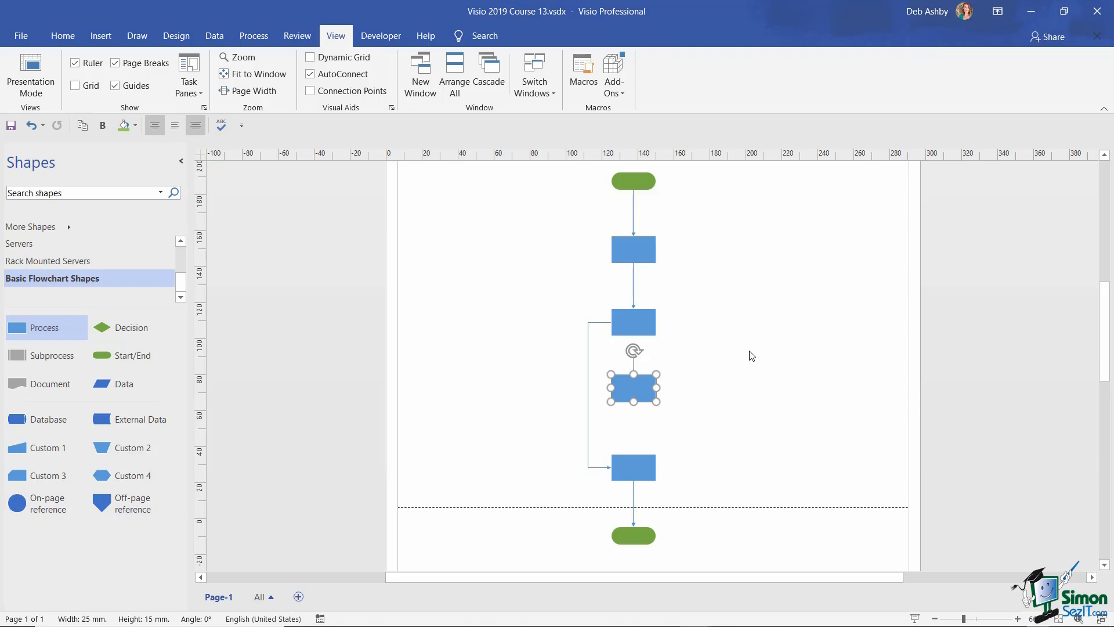
- Re-check Enable connector splitting in Advanced options, confirm, and deselect the new box
{"action": "left_click", "coordinate": [21, 36]}
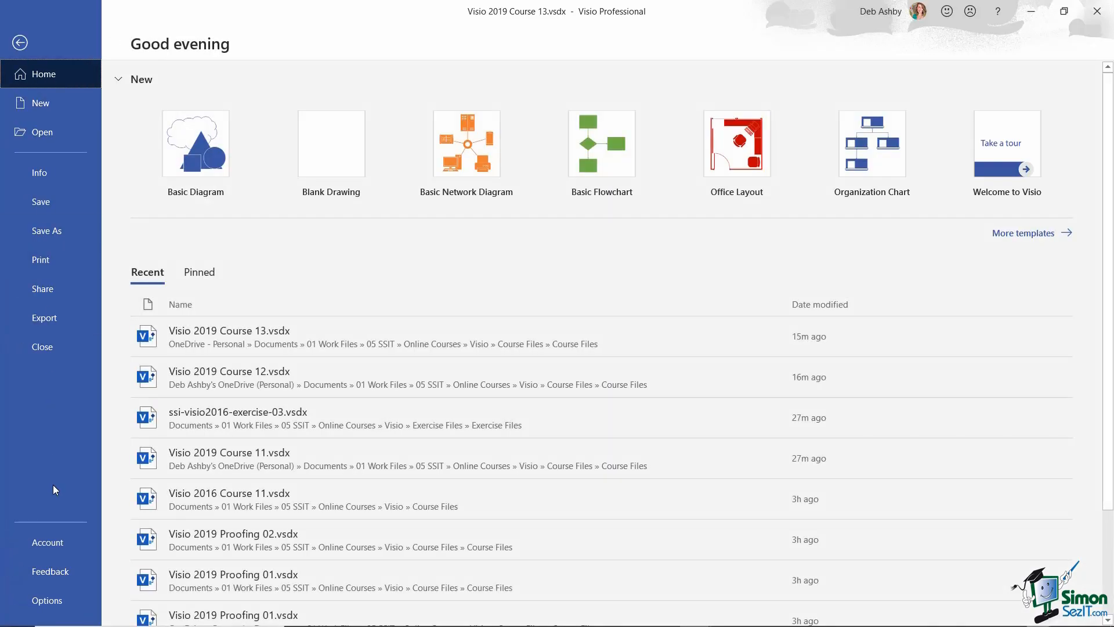
{"action": "left_click", "coordinate": [55, 600]}
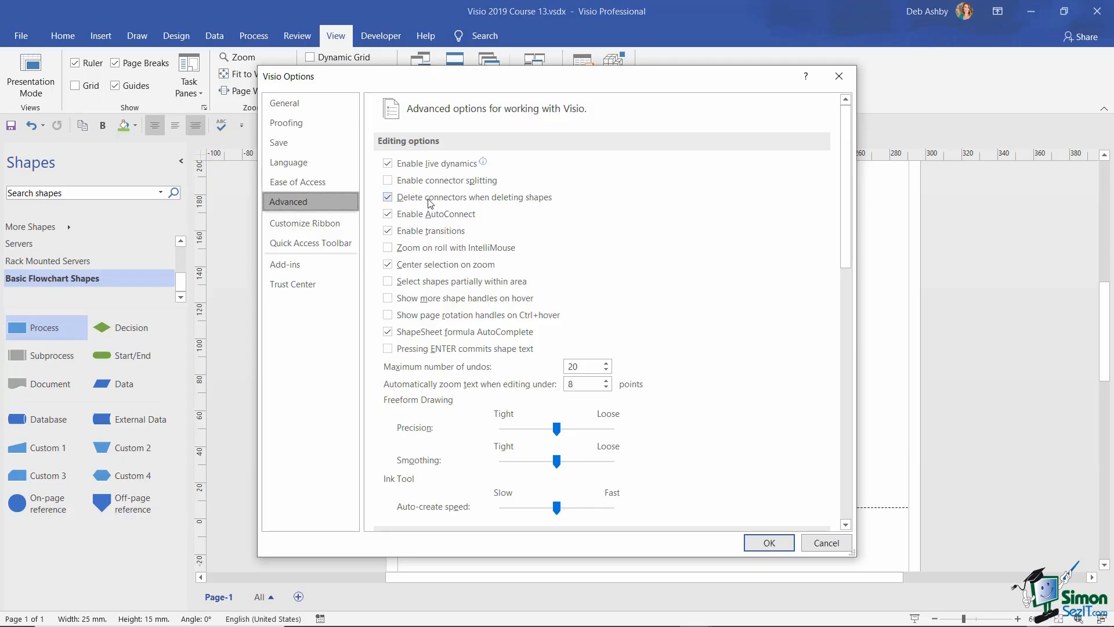
{"action": "left_click", "coordinate": [389, 181]}
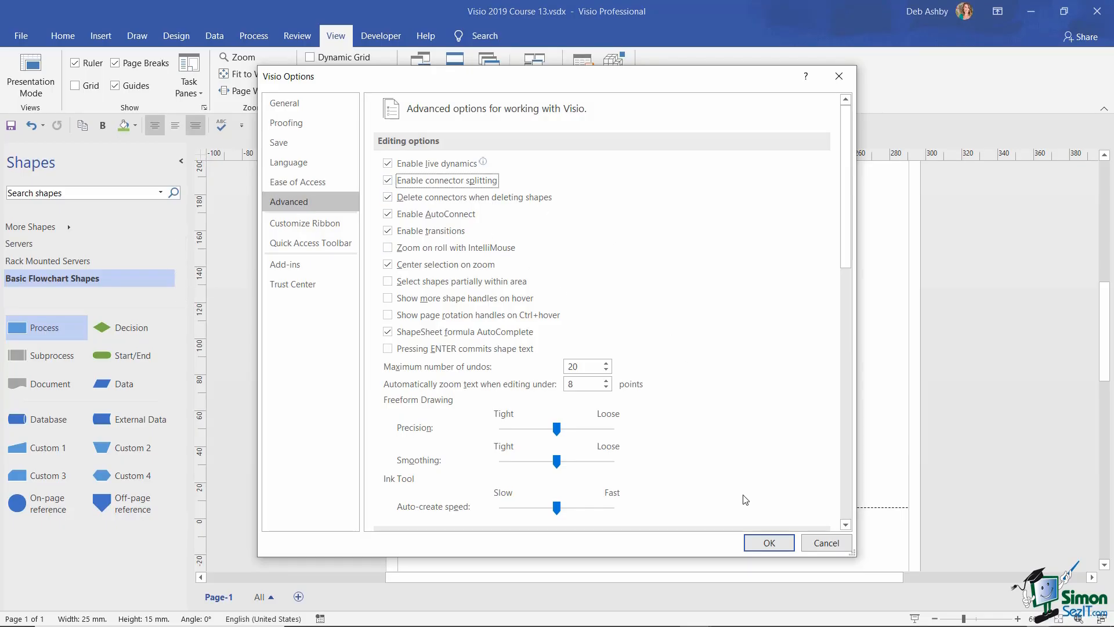
{"action": "left_click", "coordinate": [770, 542]}
{"action": "left_click", "coordinate": [748, 345]}
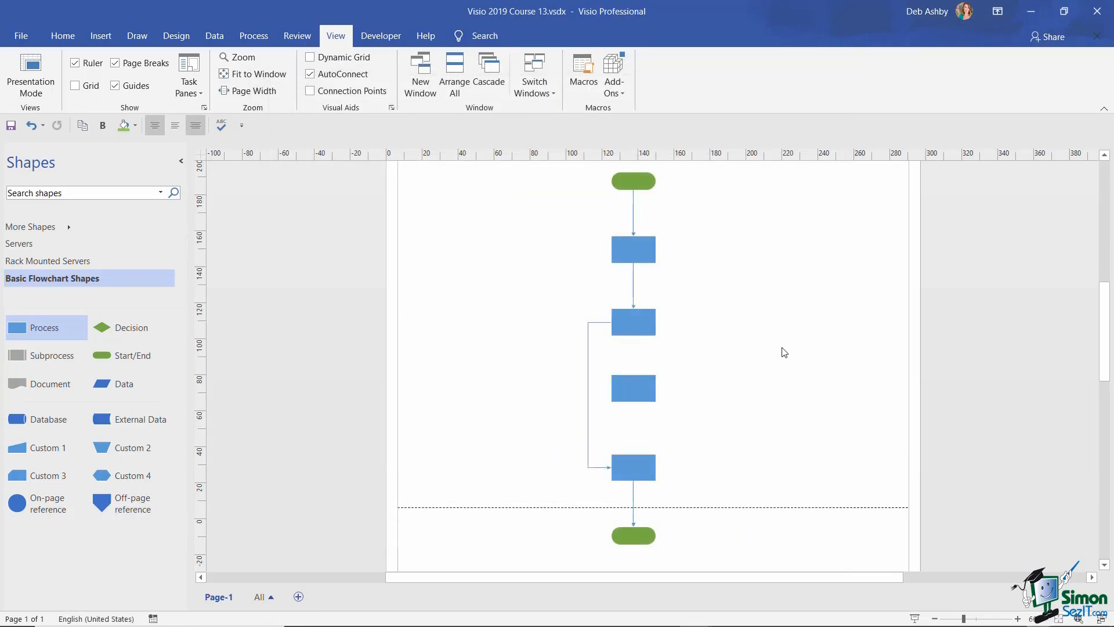
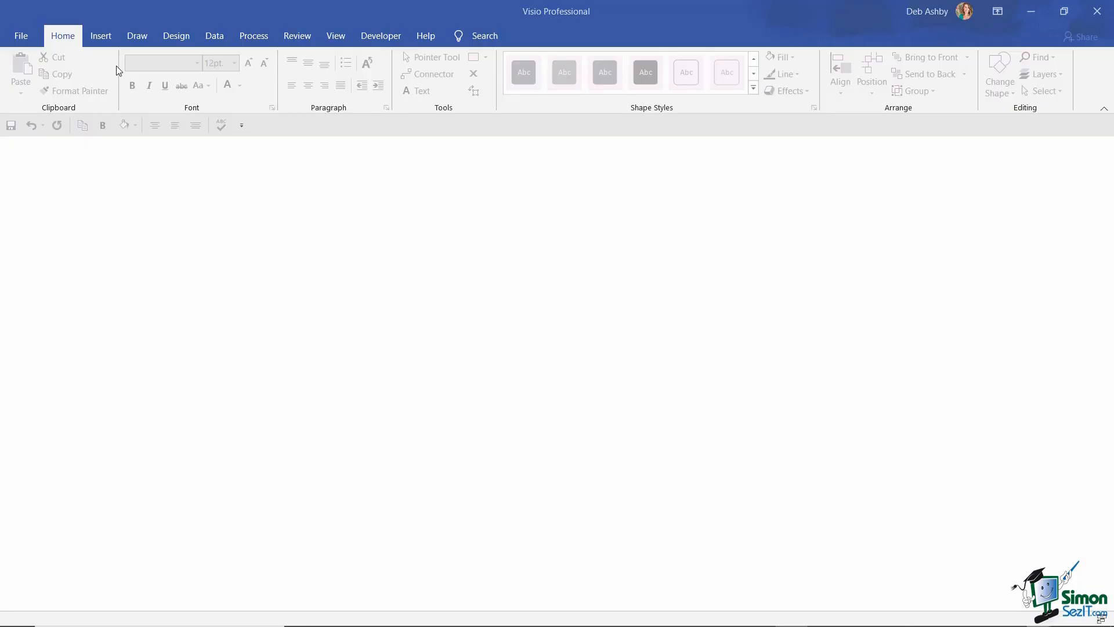
- Create a new drawing from the Organization Chart template using Metric Units
{"action": "left_click", "coordinate": [20, 36]}
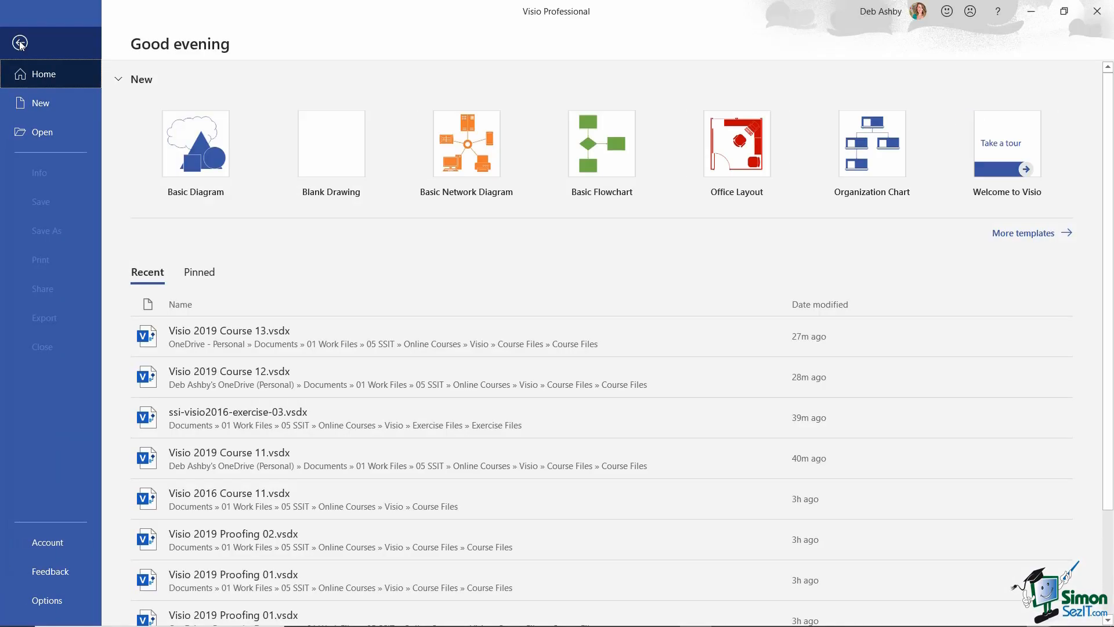
{"action": "left_click", "coordinate": [30, 105]}
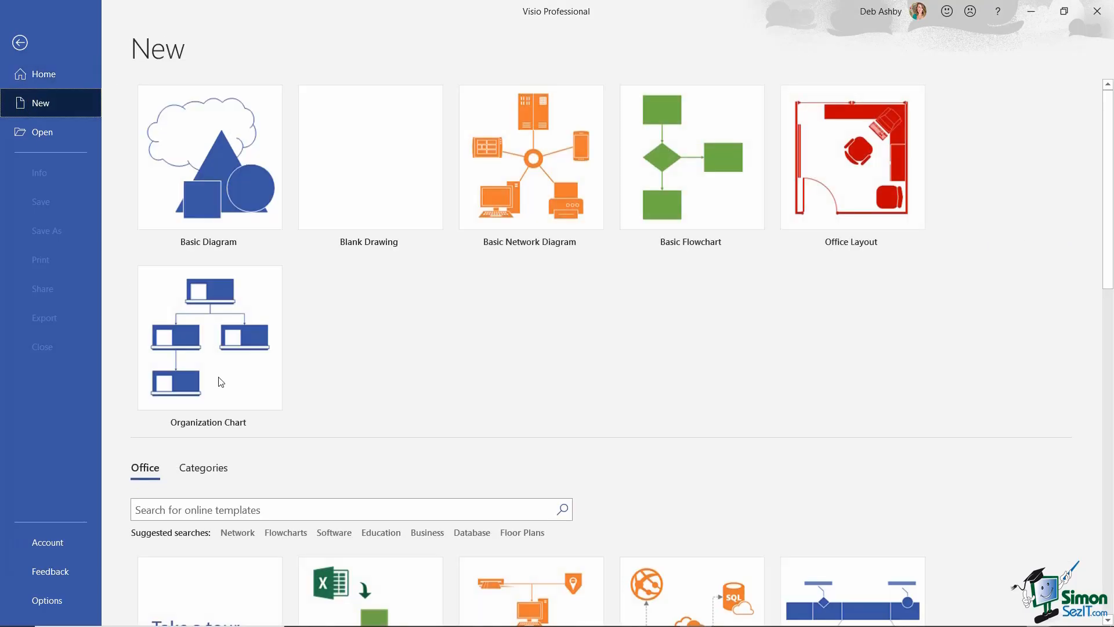
{"action": "left_click", "coordinate": [205, 343]}
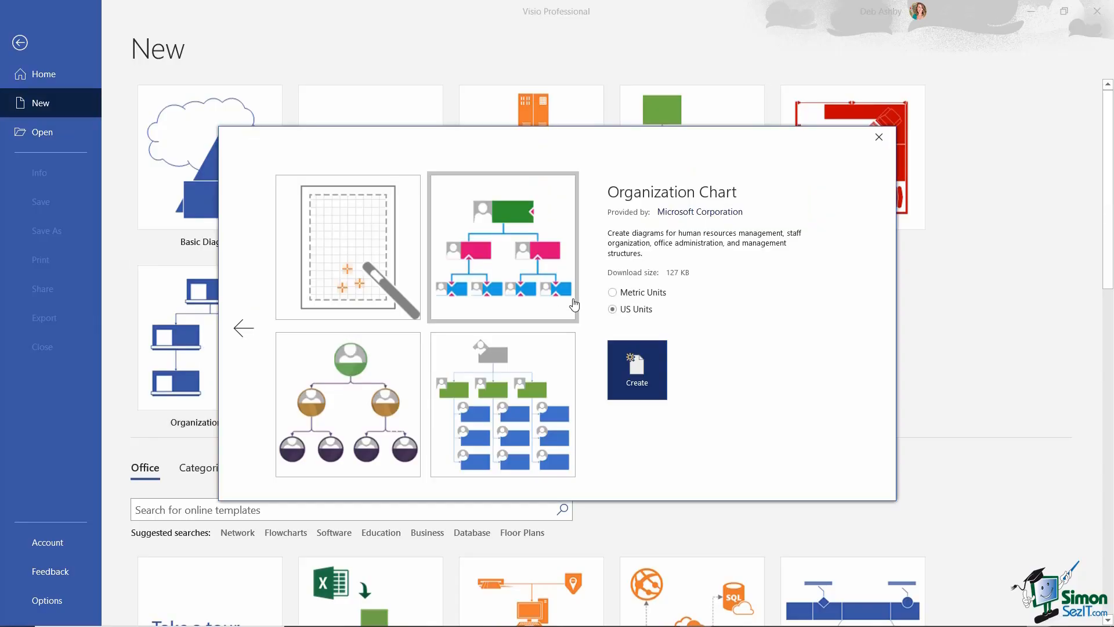
{"action": "left_click", "coordinate": [612, 294]}
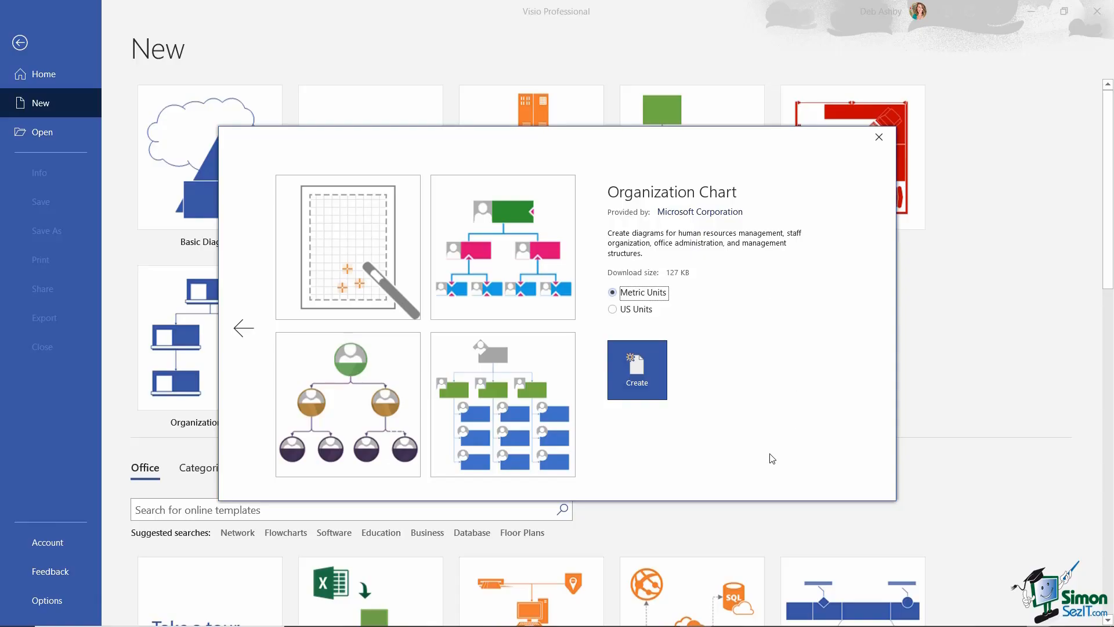
{"action": "left_click", "coordinate": [645, 372]}
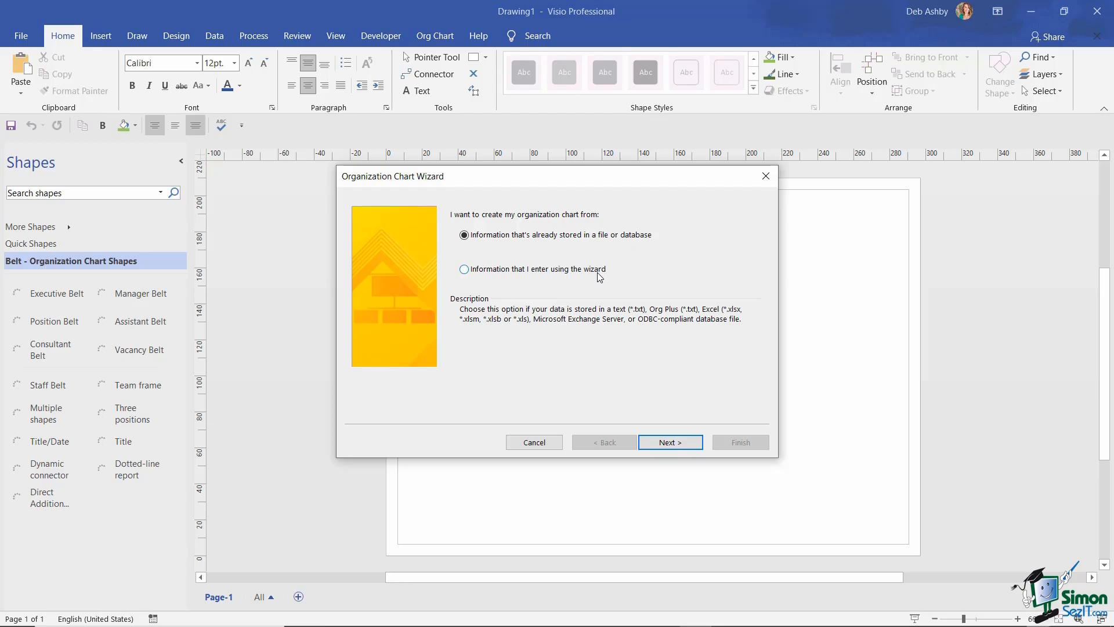
- Dismiss the Organization Chart Wizard and keep the Belt style from the org chart shapes gallery
{"action": "left_click", "coordinate": [538, 446]}
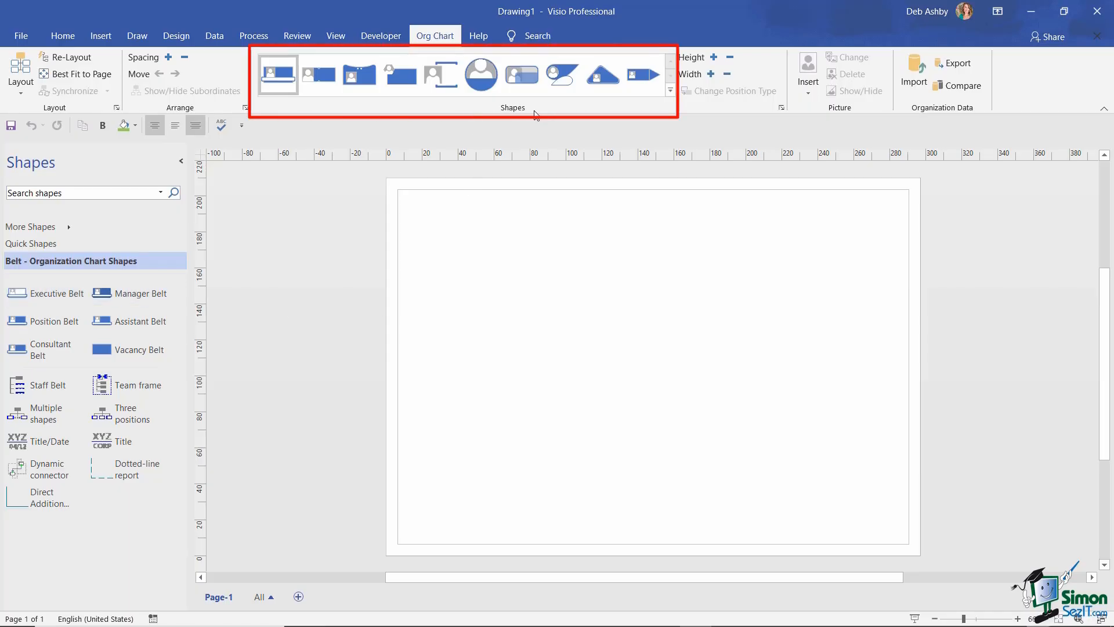
{"action": "left_click", "coordinate": [670, 90]}
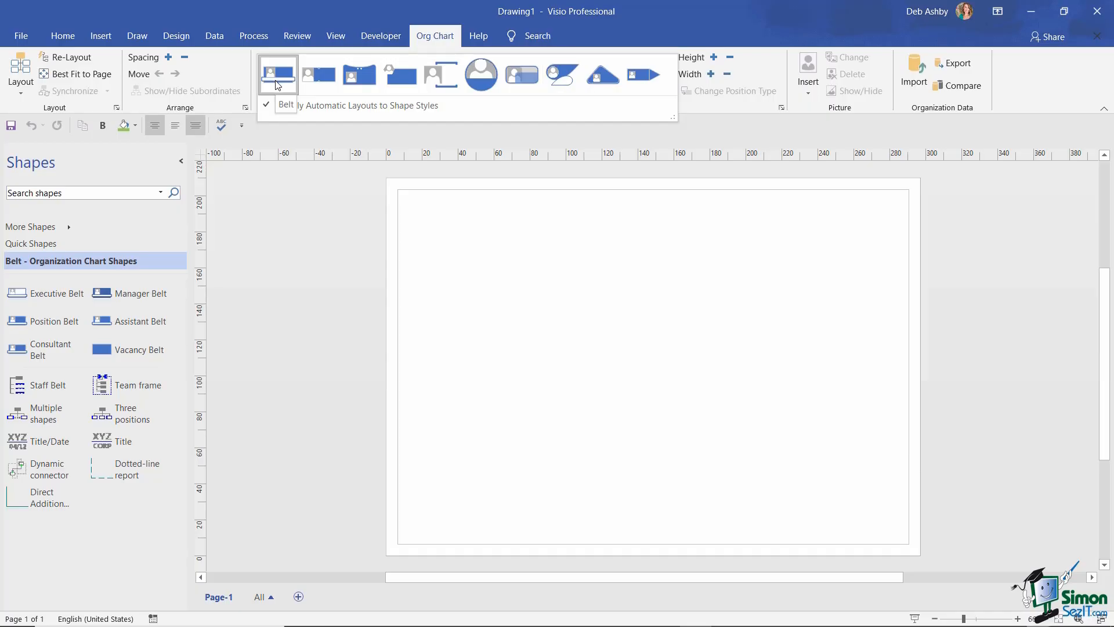
{"action": "left_click", "coordinate": [463, 276]}
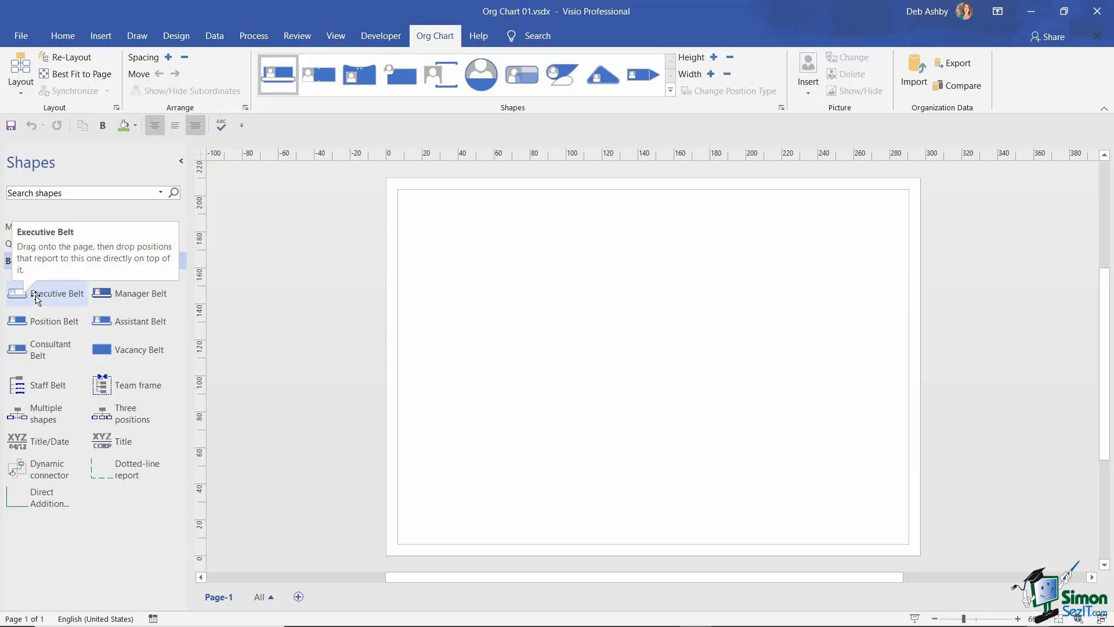
- Place an Executive Belt shape on the page, zoom in and select it
{"action": "left_click_drag", "start_coordinate": [36, 299], "coordinate": [633, 225]}
{"action": "left_click", "coordinate": [1017, 619]}
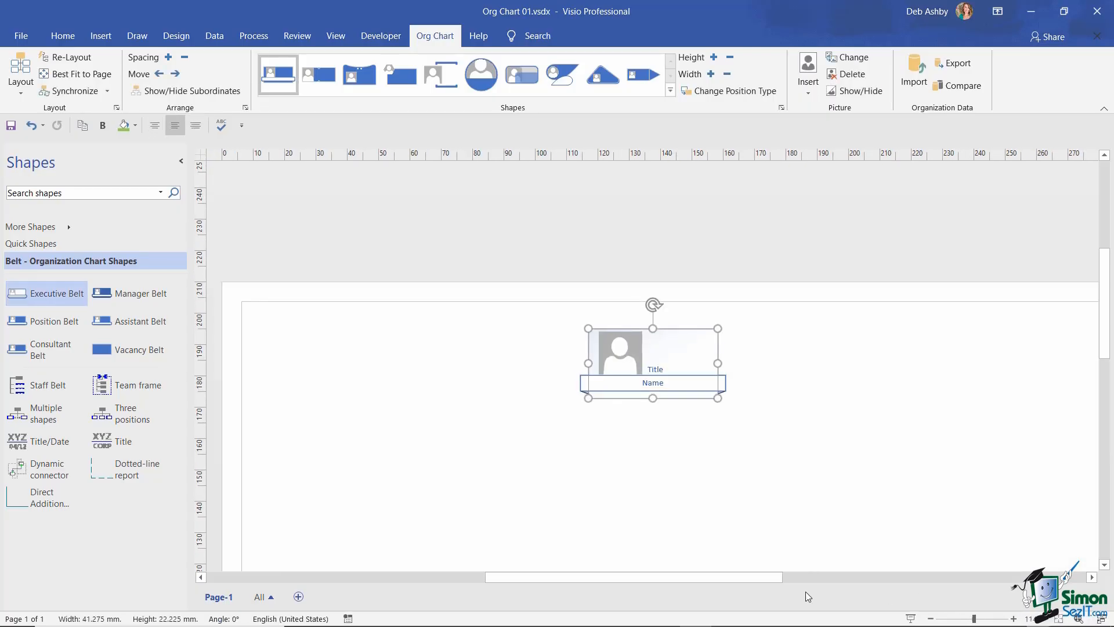
{"action": "mouse_move", "coordinate": [758, 580]}
{"action": "left_mouse_down"}
{"action": "mouse_move", "coordinate": [773, 578]}
{"action": "mouse_move", "coordinate": [764, 578]}
{"action": "left_mouse_up"}
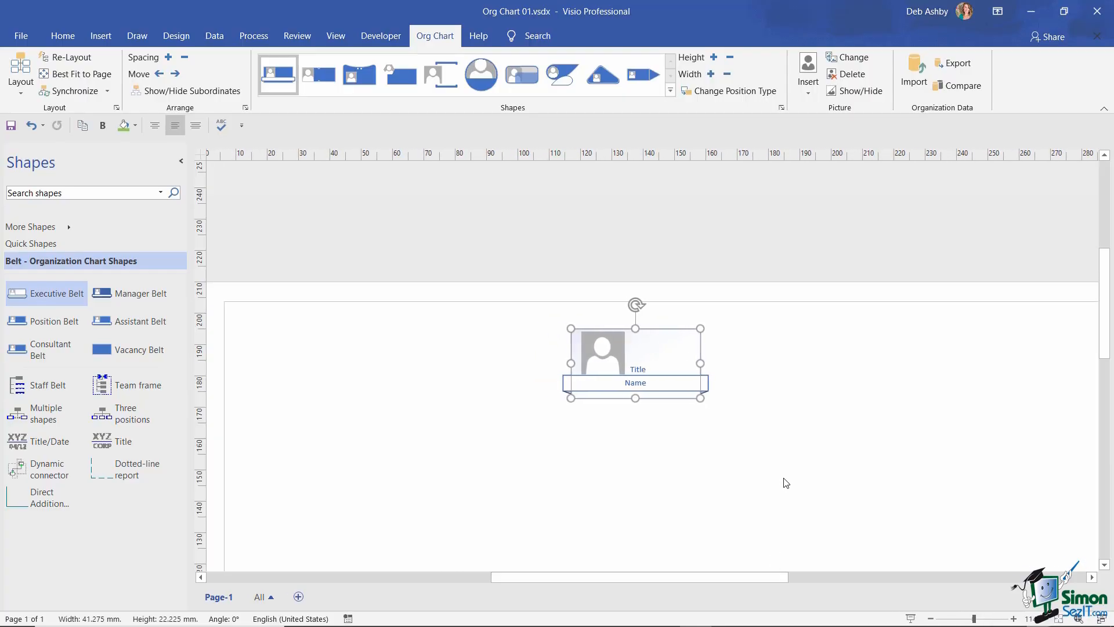
{"action": "scroll", "coordinate": [775, 479], "scroll_direction": "down", "scroll_amount": 2}
{"action": "scroll", "coordinate": [771, 478], "scroll_direction": "down", "scroll_amount": 1}
{"action": "left_click", "coordinate": [641, 259]}
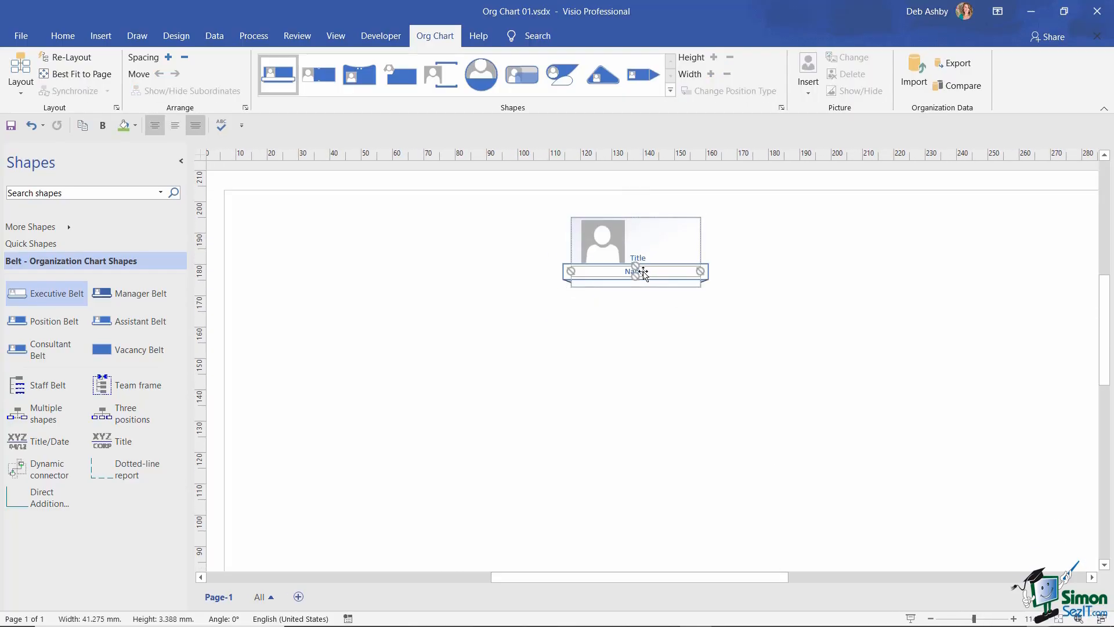
{"action": "left_click", "coordinate": [643, 260]}
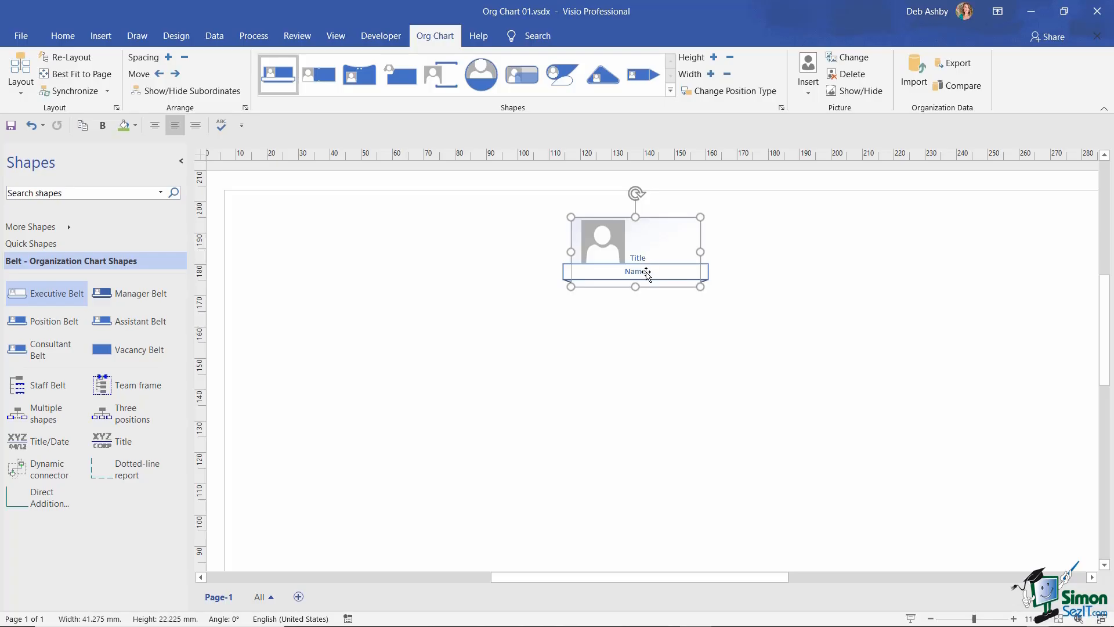
- Title the executive box CEO and enter the executive's name
{"action": "double_click", "coordinate": [664, 258]}
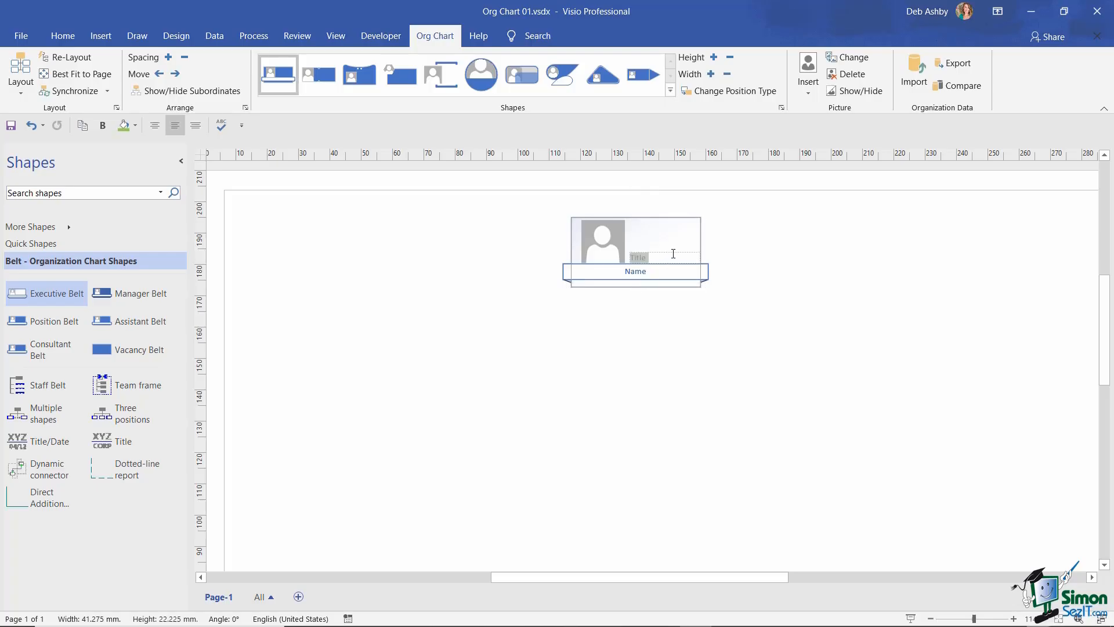
{"action": "type", "text": "CEO"}
{"action": "double_click", "coordinate": [636, 272]}
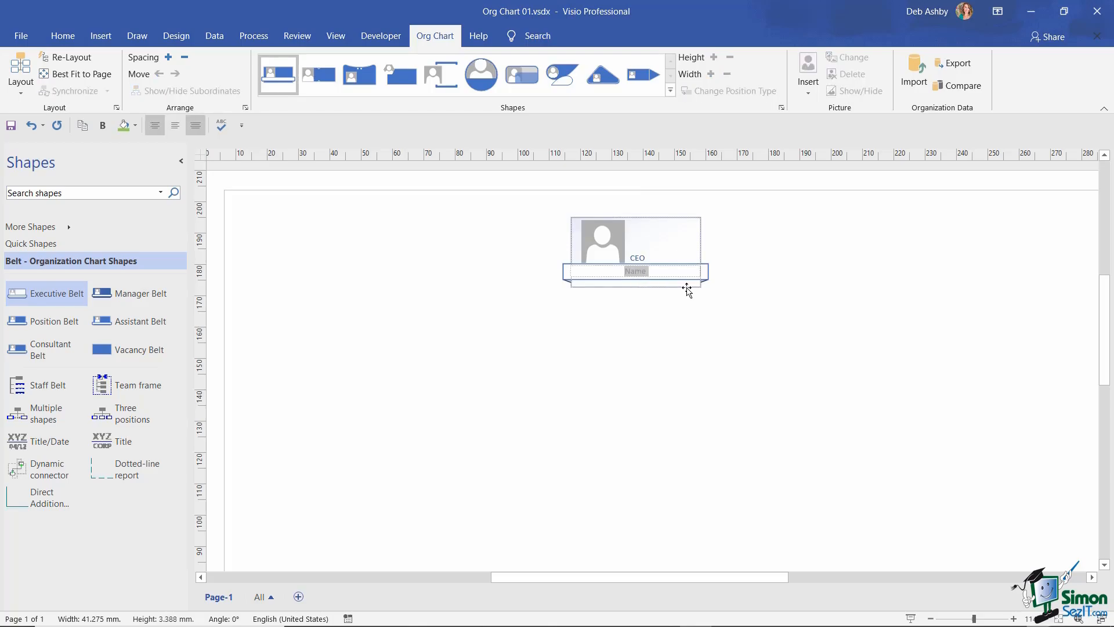
{"action": "left_click", "coordinate": [811, 290]}
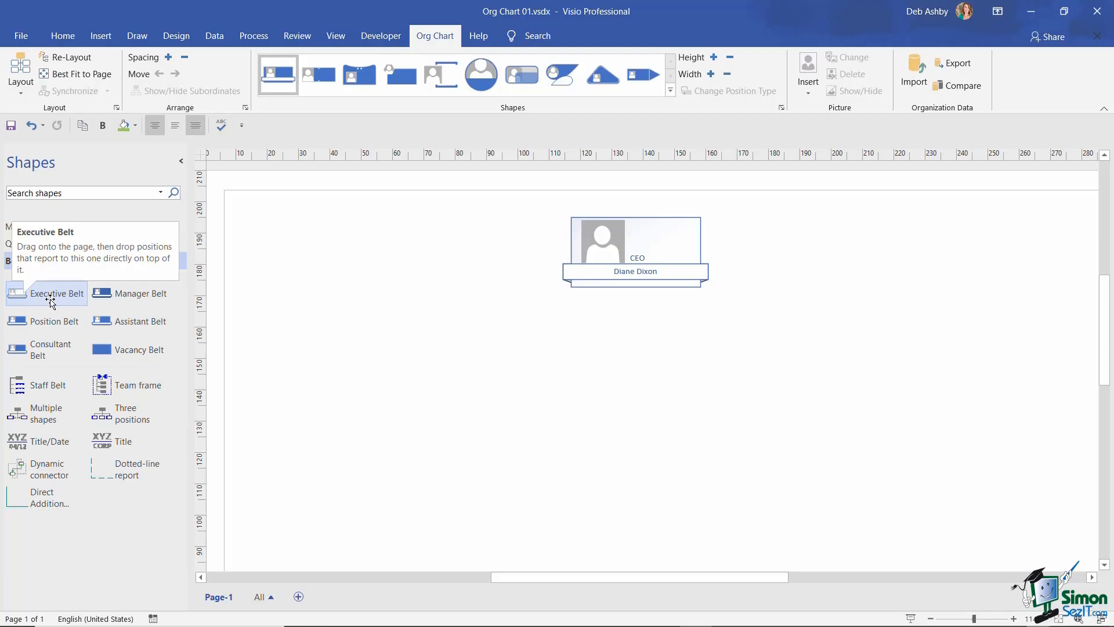
- Attach a Manager Belt box to the CEO, labelled with the director's name and 'Accounts Director'
{"action": "left_click", "coordinate": [127, 298]}
{"action": "left_click_drag", "start_coordinate": [128, 298], "coordinate": [634, 254]}
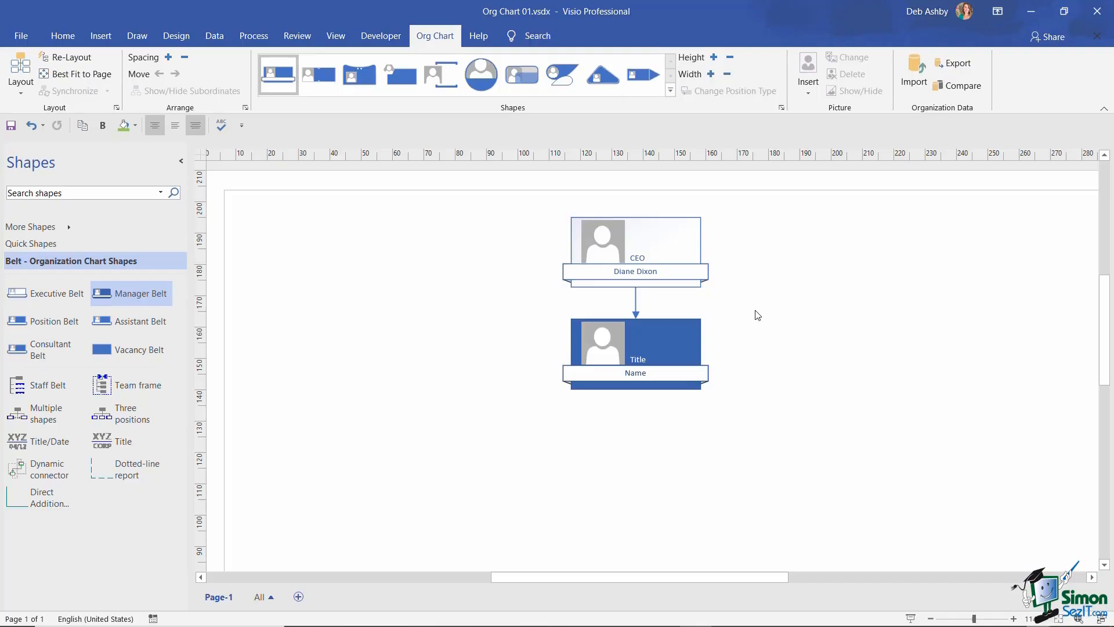
{"action": "left_click", "coordinate": [639, 359]}
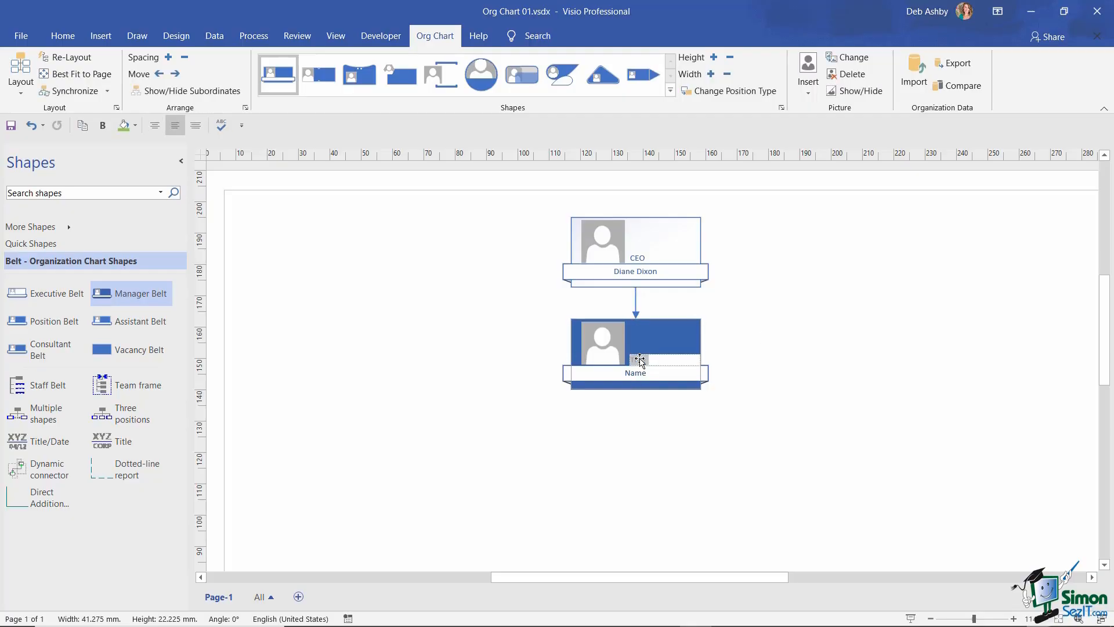
{"action": "left_click", "coordinate": [634, 380]}
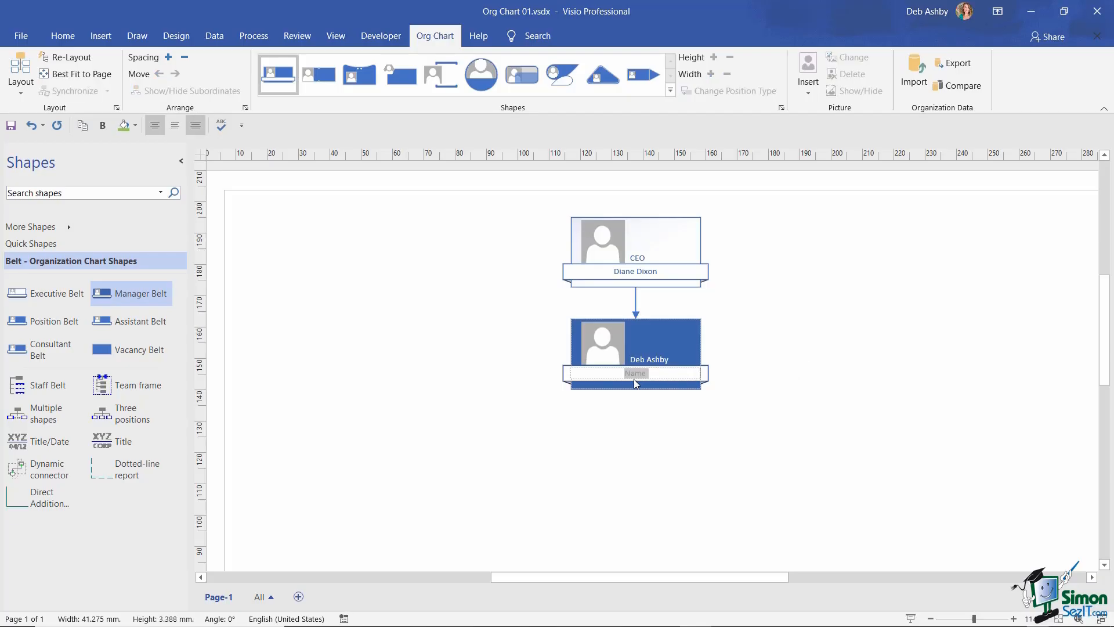
{"action": "type", "text": "Accounts Director"}
{"action": "left_click", "coordinate": [821, 384]}
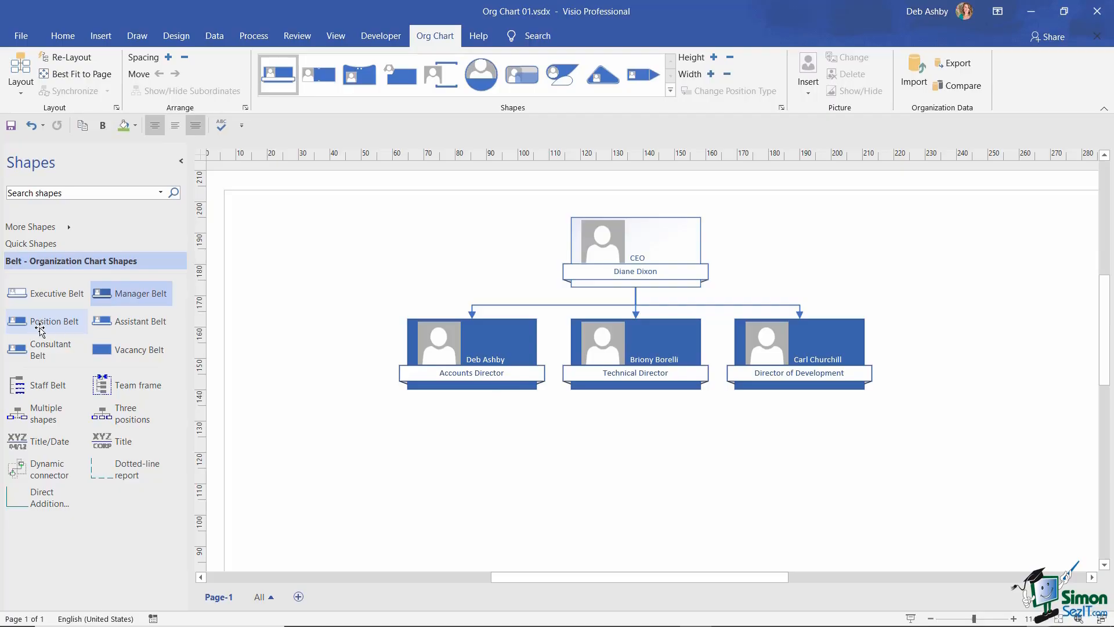
- Add a position under the Accounts Director with the employee's name and title 'Senior Accountant'
{"action": "left_click_drag", "start_coordinate": [38, 324], "coordinate": [467, 349]}
{"action": "scroll", "coordinate": [664, 410], "scroll_direction": "down", "scroll_amount": 2}
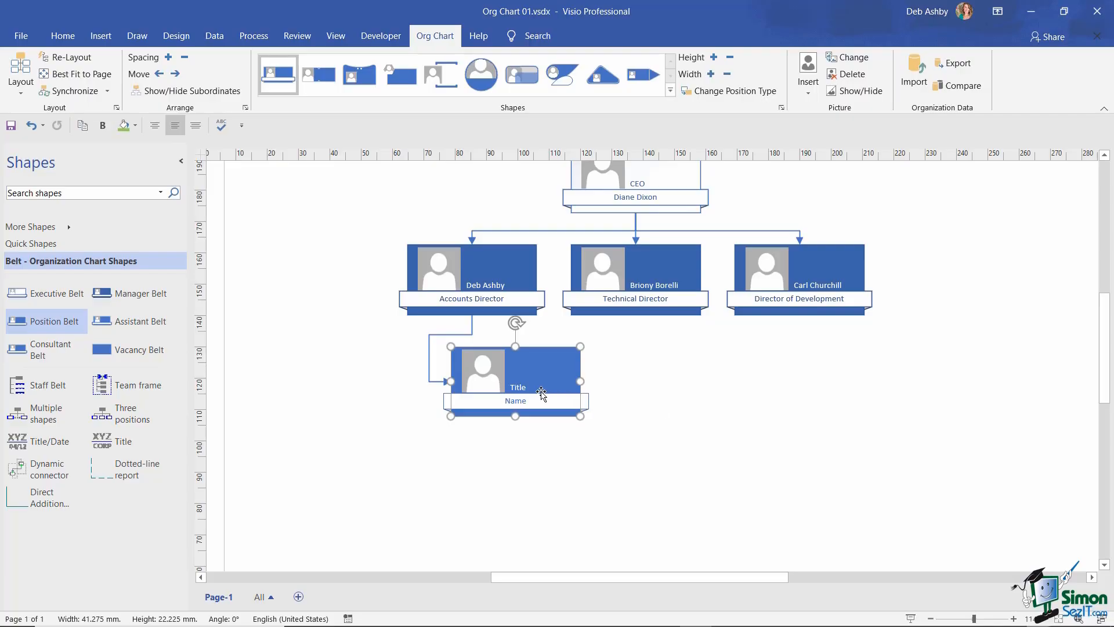
{"action": "left_click", "coordinate": [514, 390]}
{"action": "double_click", "coordinate": [514, 388]}
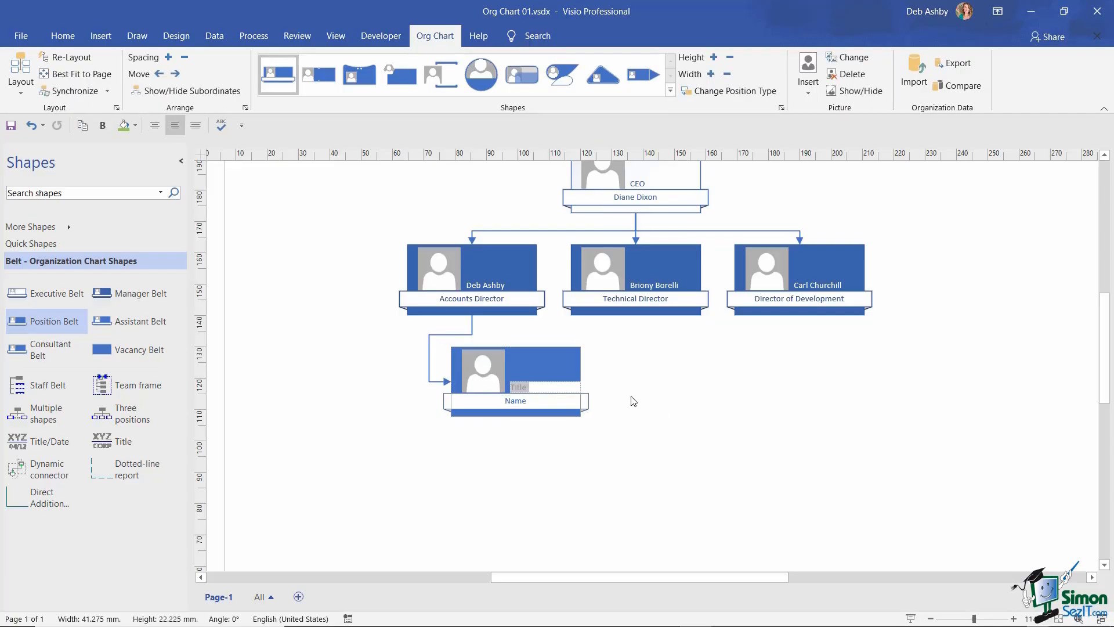
{"action": "left_click", "coordinate": [541, 406]}
{"action": "type", "text": "Senior "}
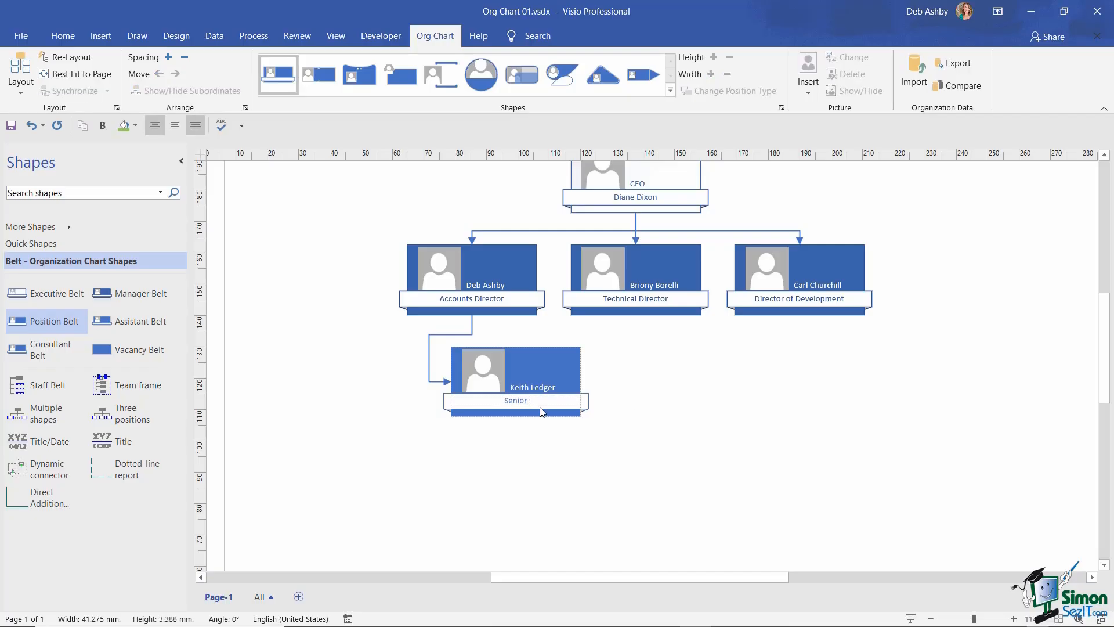
{"action": "type", "text": "Accountant"}
{"action": "left_click", "coordinate": [221, 276]}
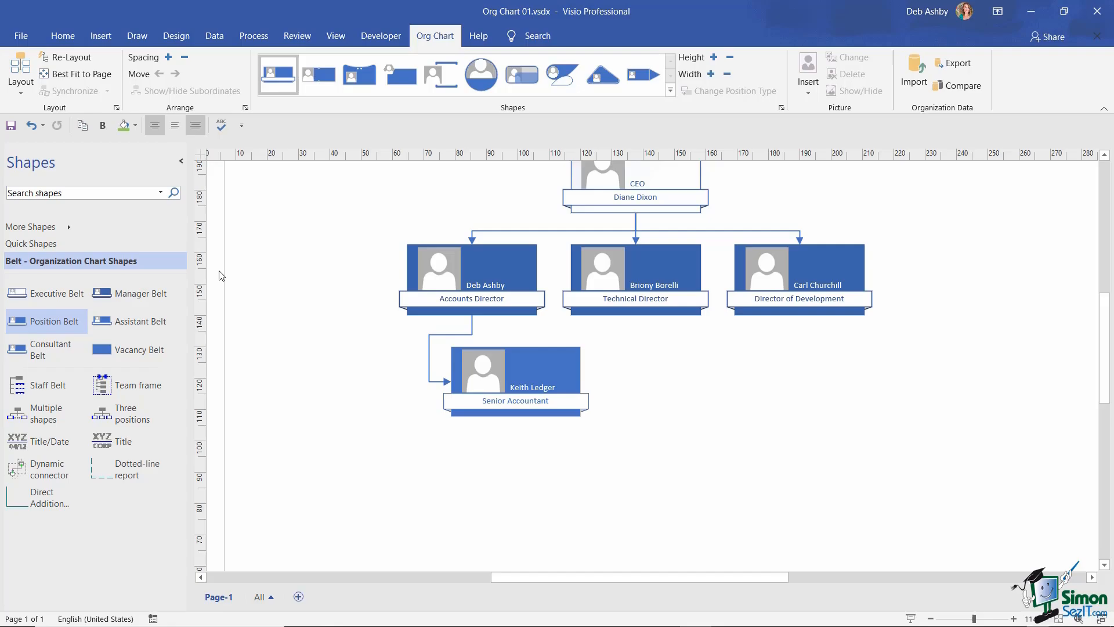
- Add a vacancy box under the Accounts Director reading 'Open' and 'Senior Accountant'
{"action": "left_click", "coordinate": [126, 352]}
{"action": "left_click_drag", "start_coordinate": [125, 352], "coordinate": [473, 284]}
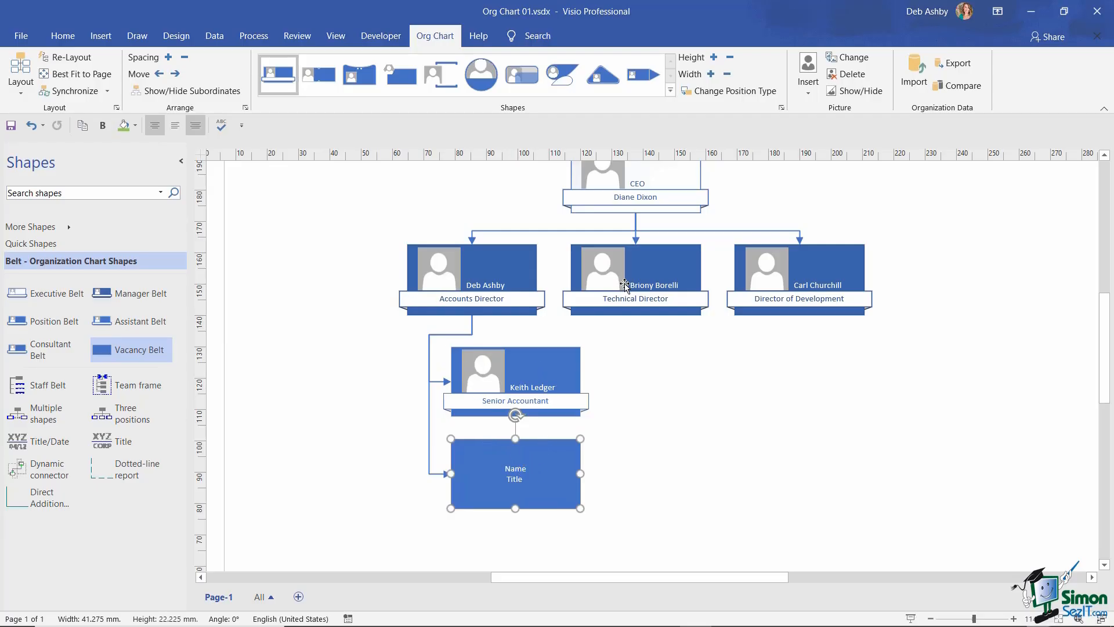
{"action": "double_click", "coordinate": [515, 469]}
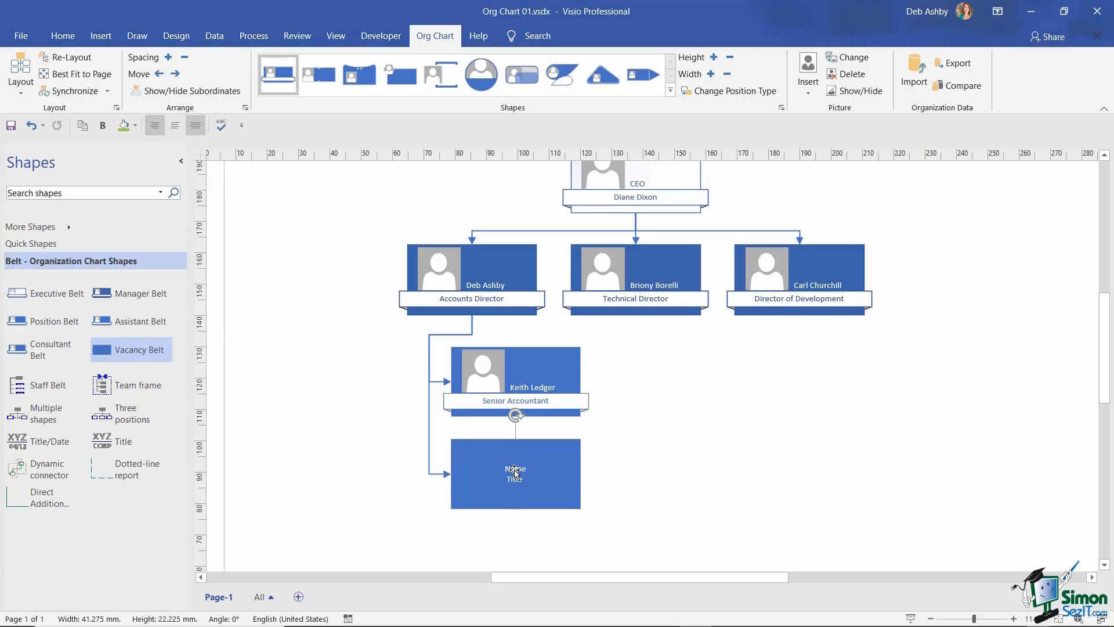
{"action": "type", "text": "O"}
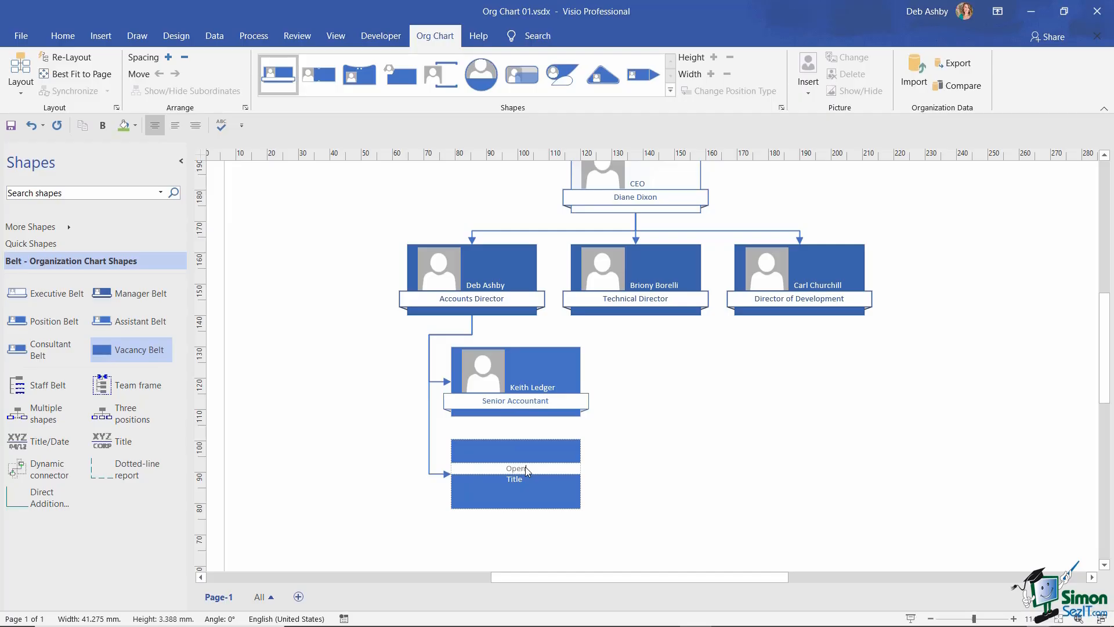
{"action": "type", "text": "pen"}
{"action": "left_click", "coordinate": [518, 484]}
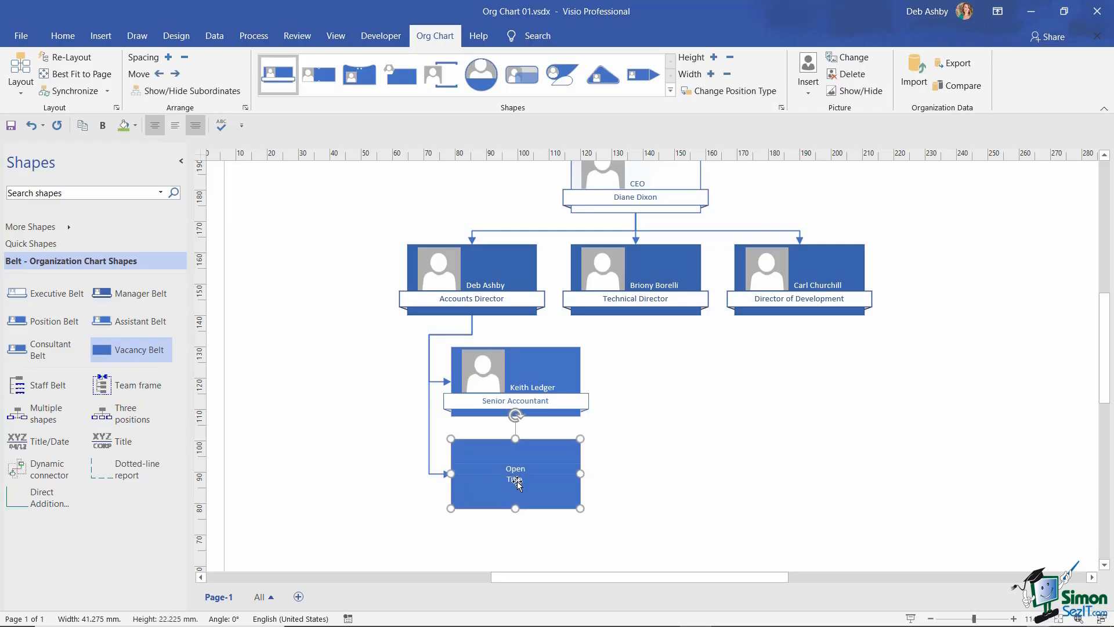
{"action": "left_click", "coordinate": [518, 484]}
{"action": "type", "text": "Senior "}
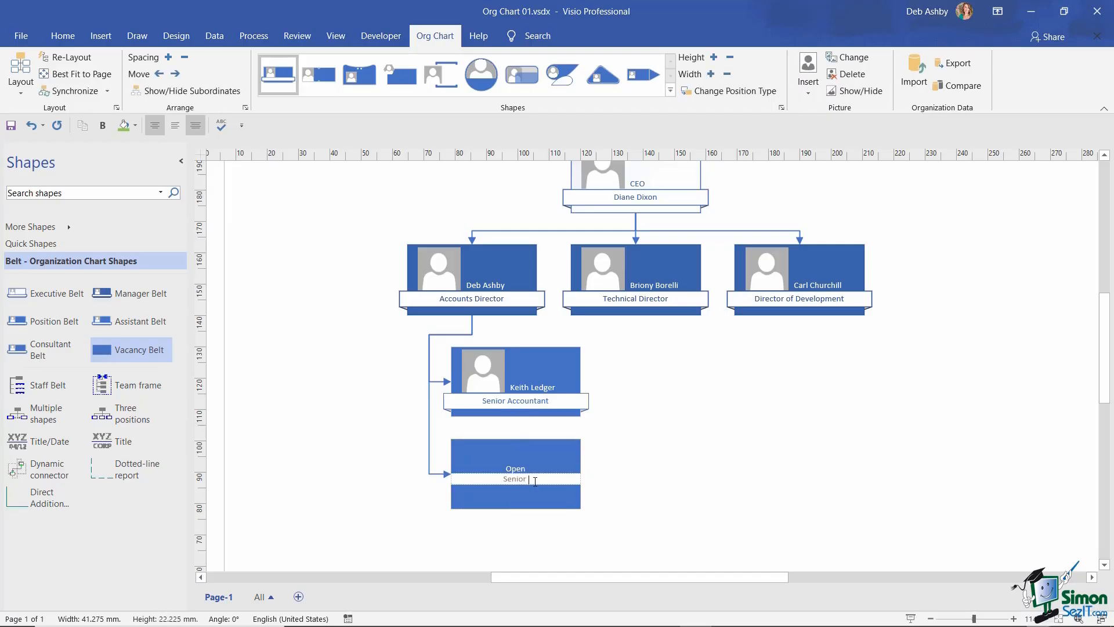
{"action": "type", "text": "Accountant"}
{"action": "left_click", "coordinate": [672, 457]}
{"action": "scroll", "coordinate": [672, 456], "scroll_direction": "up", "scroll_amount": 1}
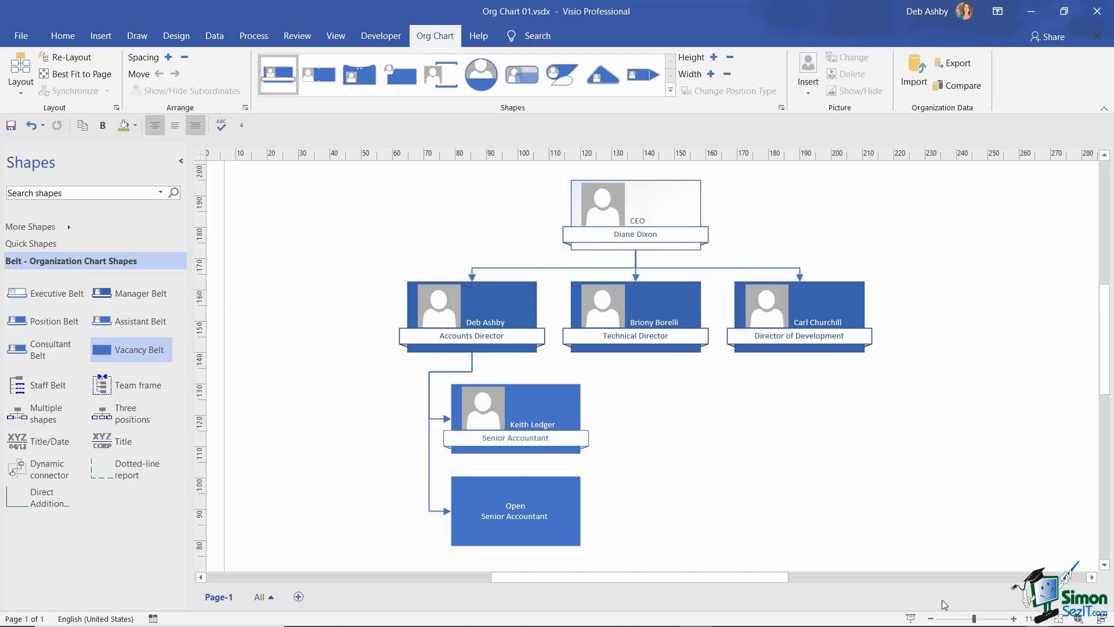
- Zoom out and attach an Assistant Belt shape to the CEO
{"action": "left_click", "coordinate": [931, 618]}
{"action": "left_click", "coordinate": [931, 618]}
{"action": "left_click", "coordinate": [932, 618]}
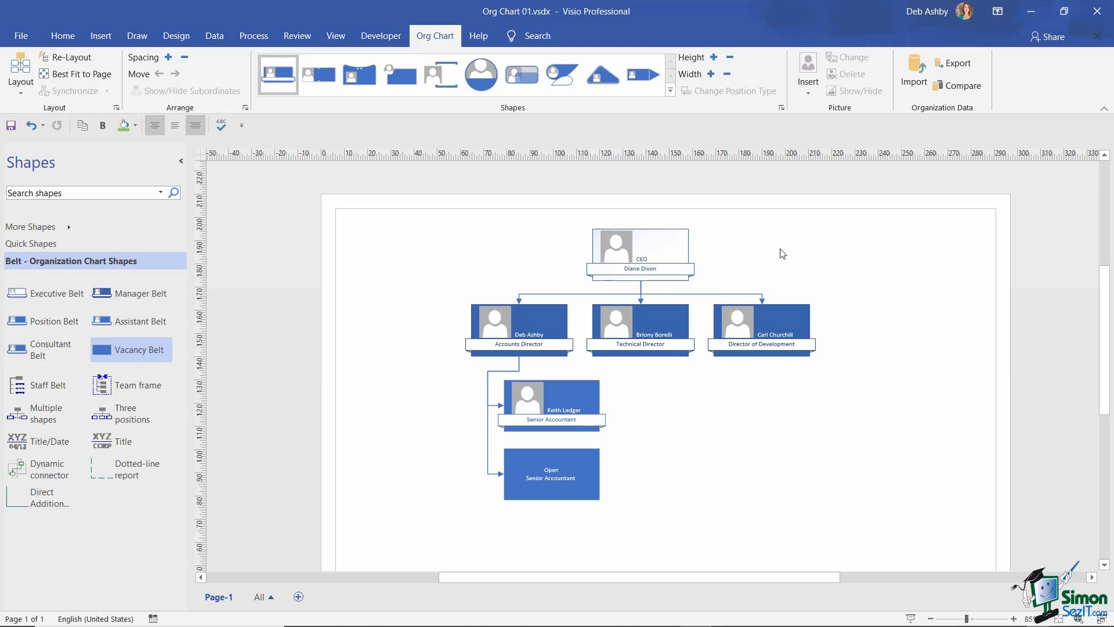
{"action": "left_click", "coordinate": [114, 324]}
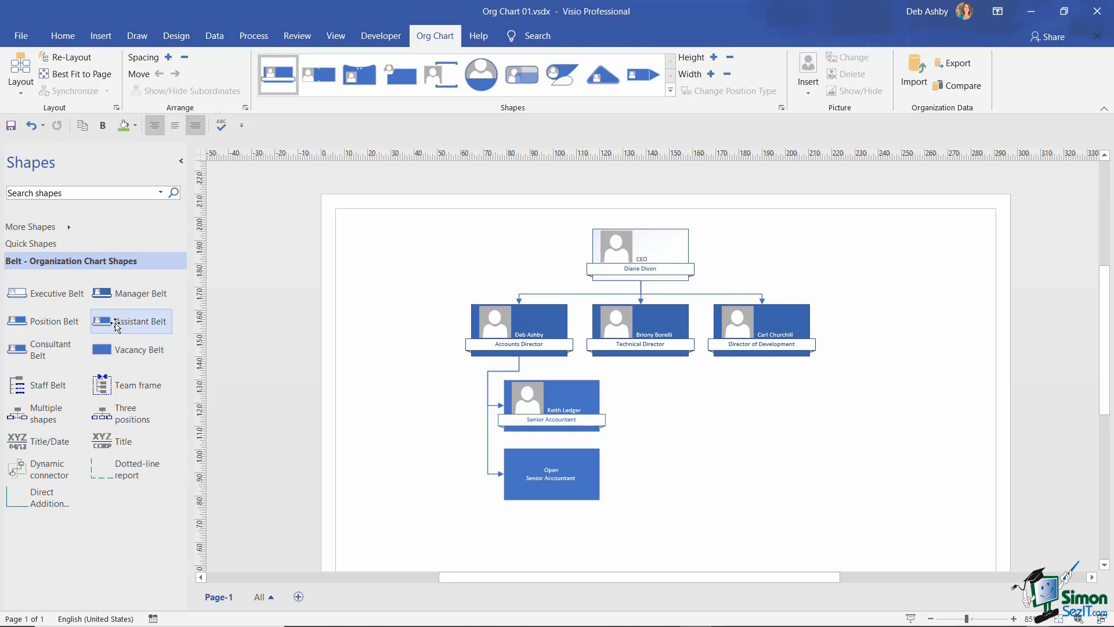
{"action": "left_click_drag", "start_coordinate": [116, 326], "coordinate": [646, 265]}
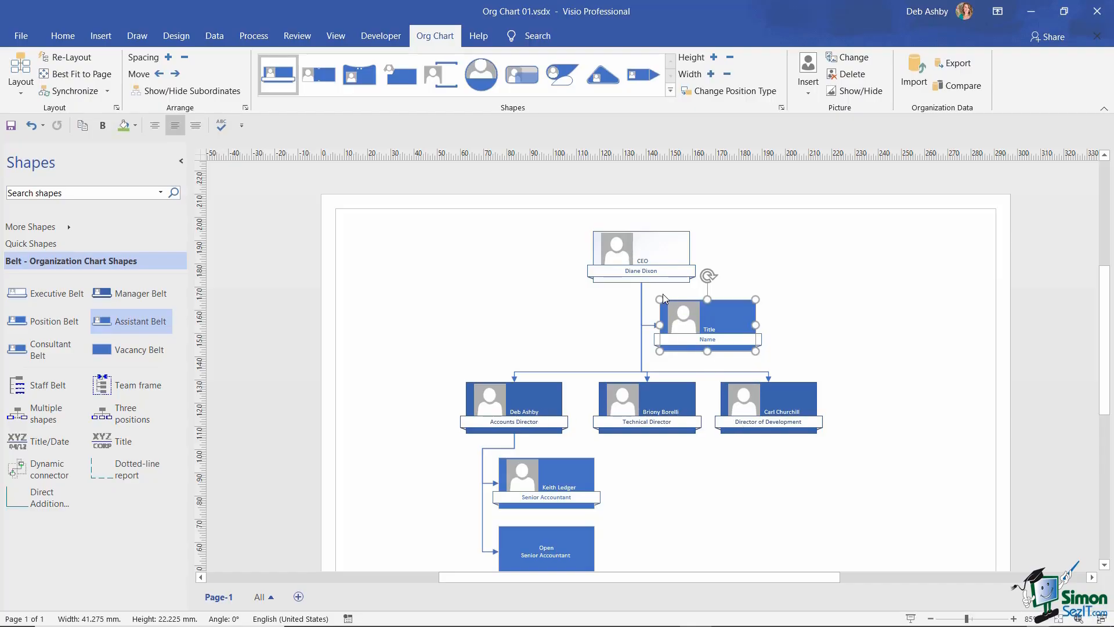
- Title the assistant box PA and enter the assistant's name
{"action": "left_click", "coordinate": [712, 332]}
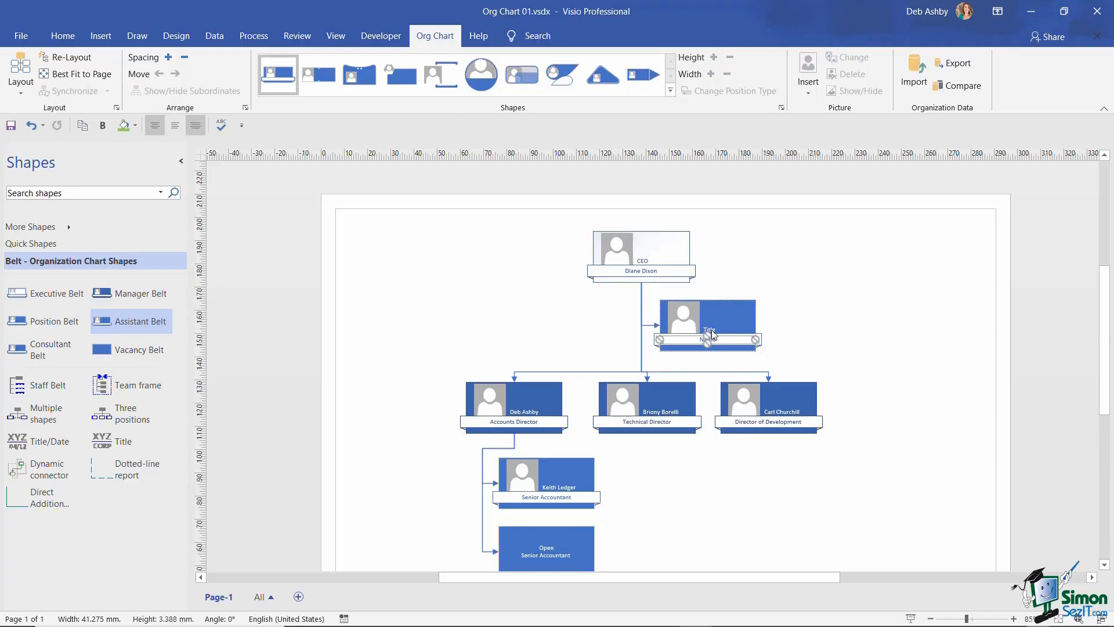
{"action": "type", "text": "PA"}
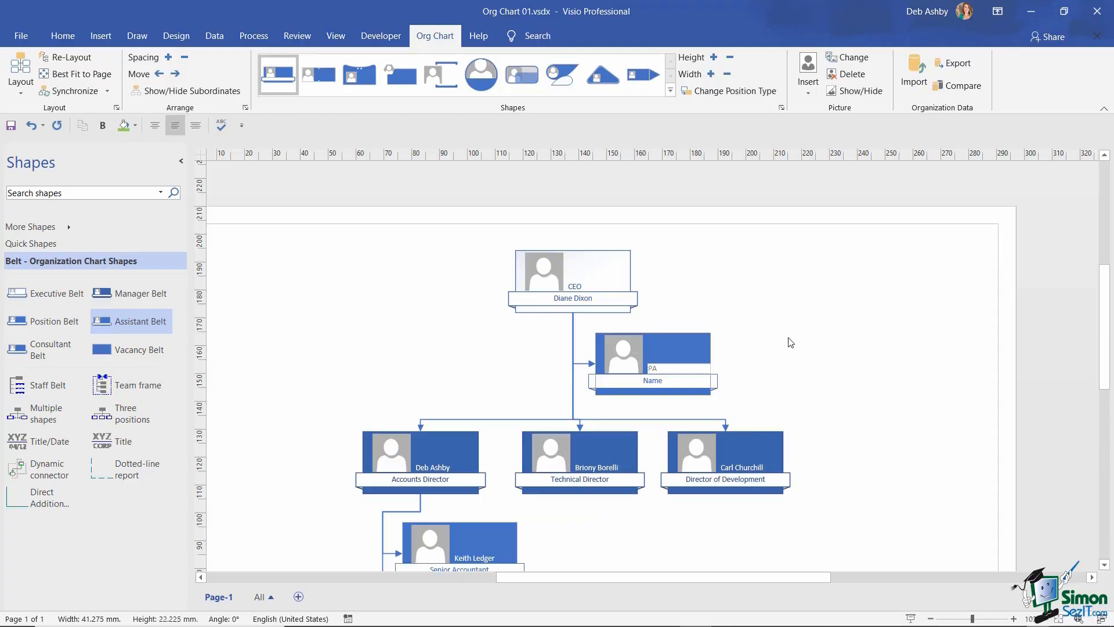
{"action": "left_click", "coordinate": [643, 380]}
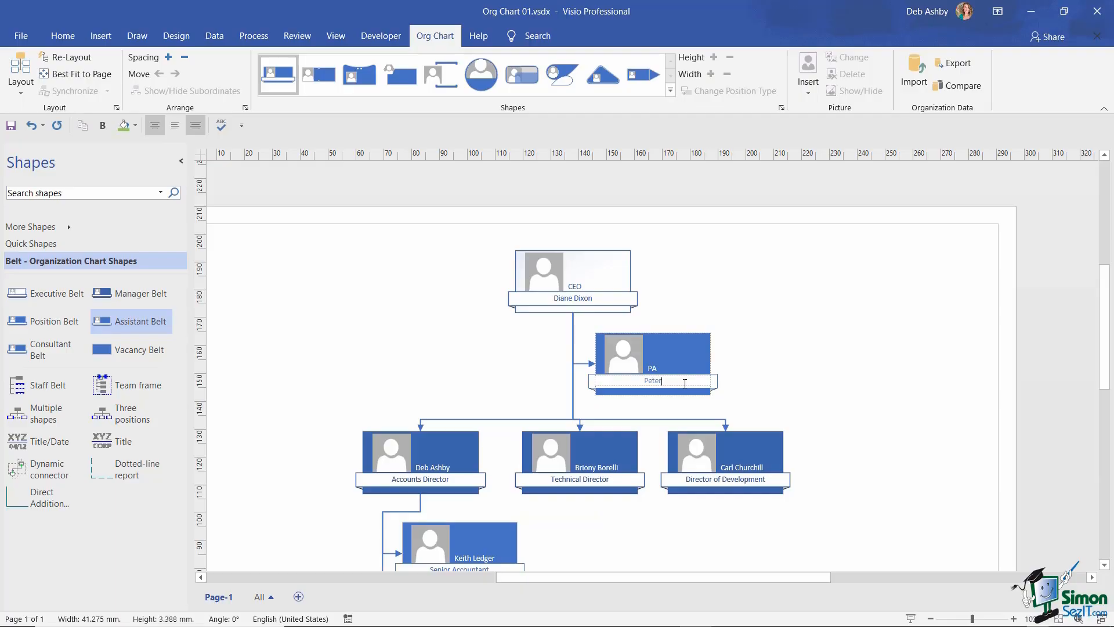
{"action": "left_click", "coordinate": [774, 344]}
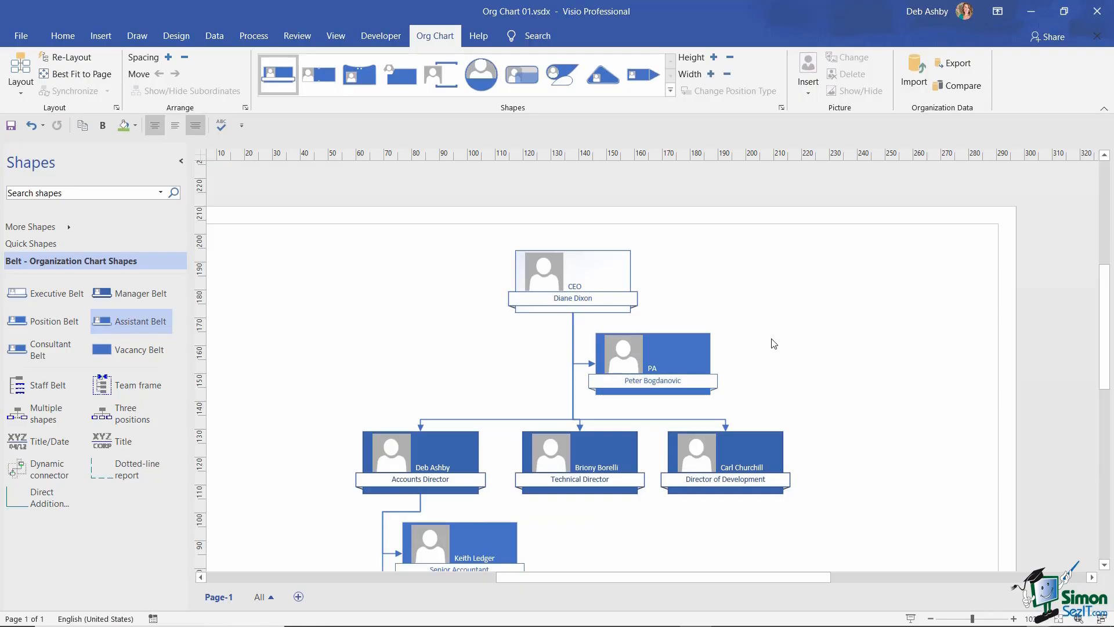
{"action": "left_click", "coordinate": [931, 619]}
{"action": "left_click", "coordinate": [931, 618]}
{"action": "left_click", "coordinate": [931, 619]}
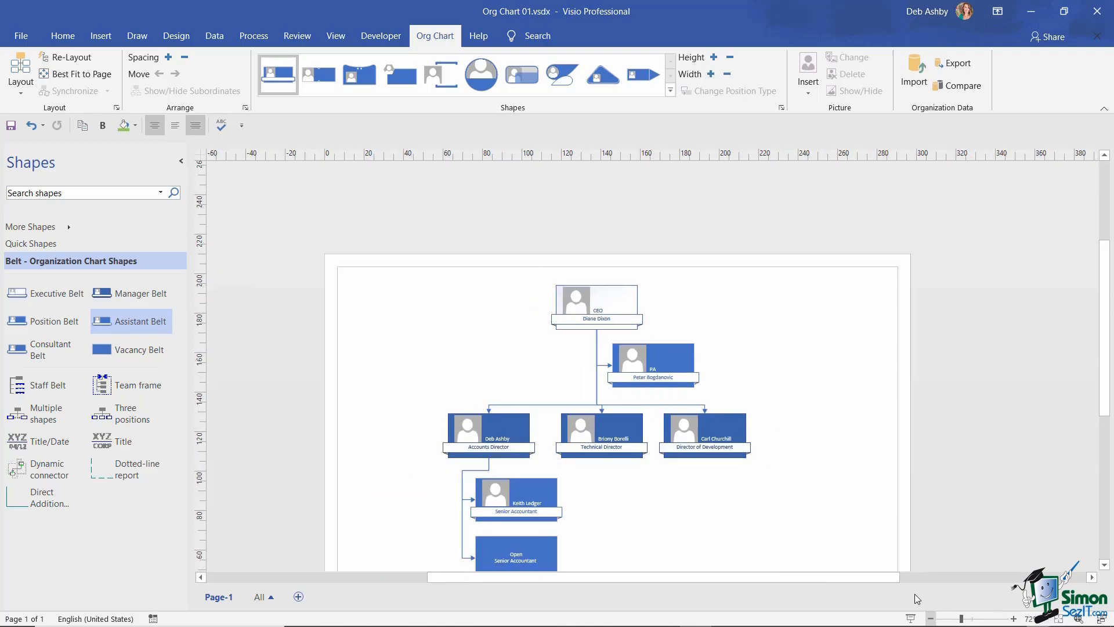
{"action": "scroll", "coordinate": [806, 420], "scroll_direction": "down", "scroll_amount": 2}
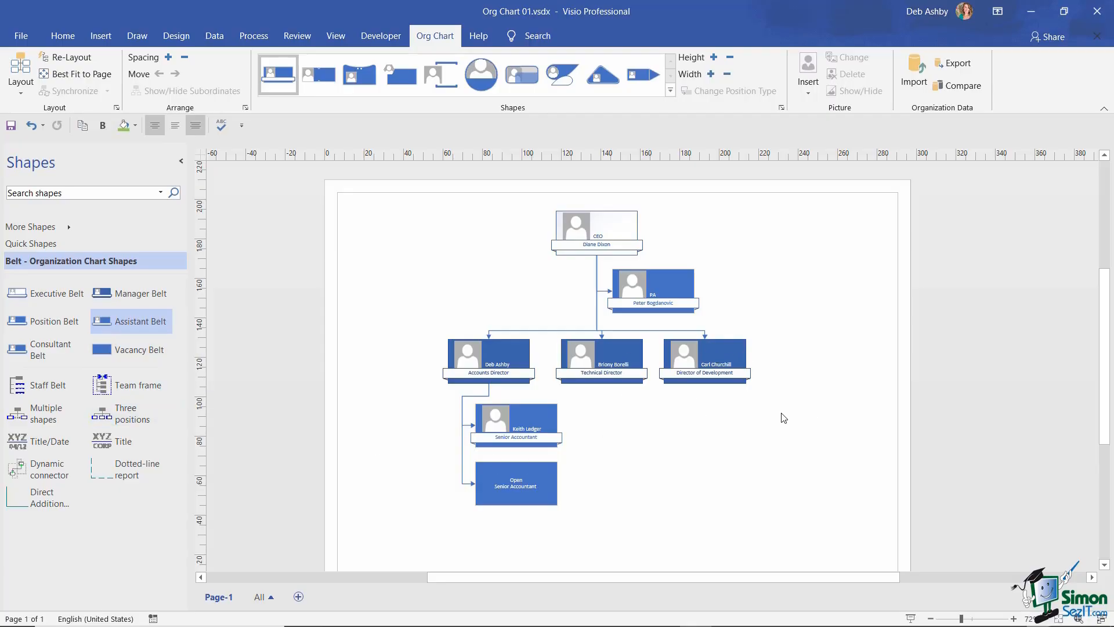
- Drop the Three positions shape onto the Director of Development to add three reports
{"action": "left_click", "coordinate": [1014, 618]}
{"action": "left_click", "coordinate": [1013, 619]}
{"action": "left_click", "coordinate": [1014, 619]}
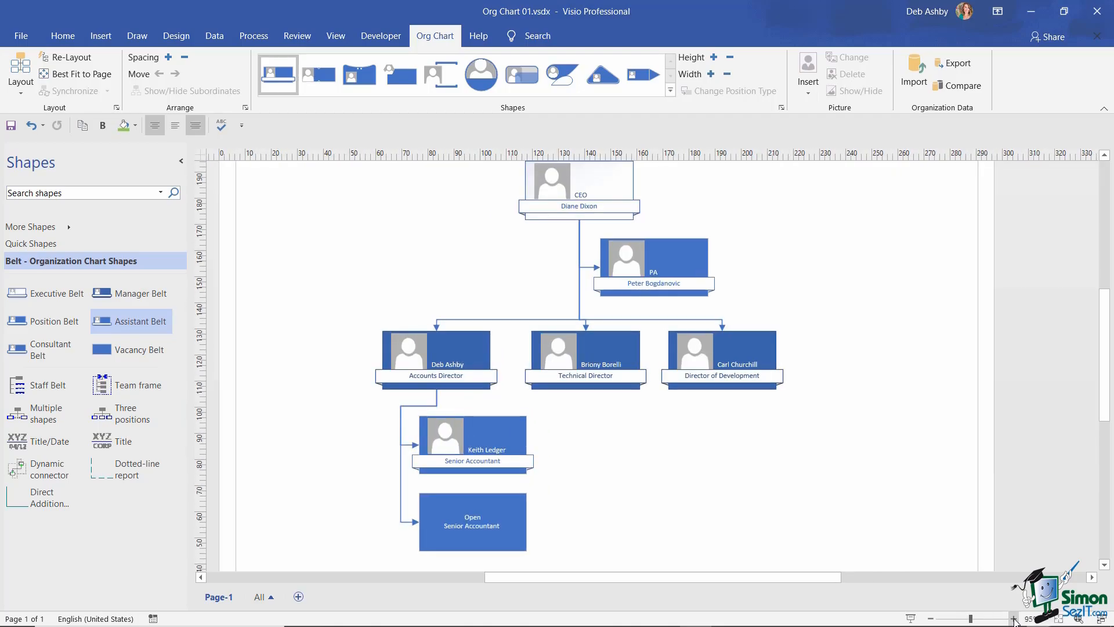
{"action": "scroll", "coordinate": [894, 474], "scroll_direction": "down", "scroll_amount": 1}
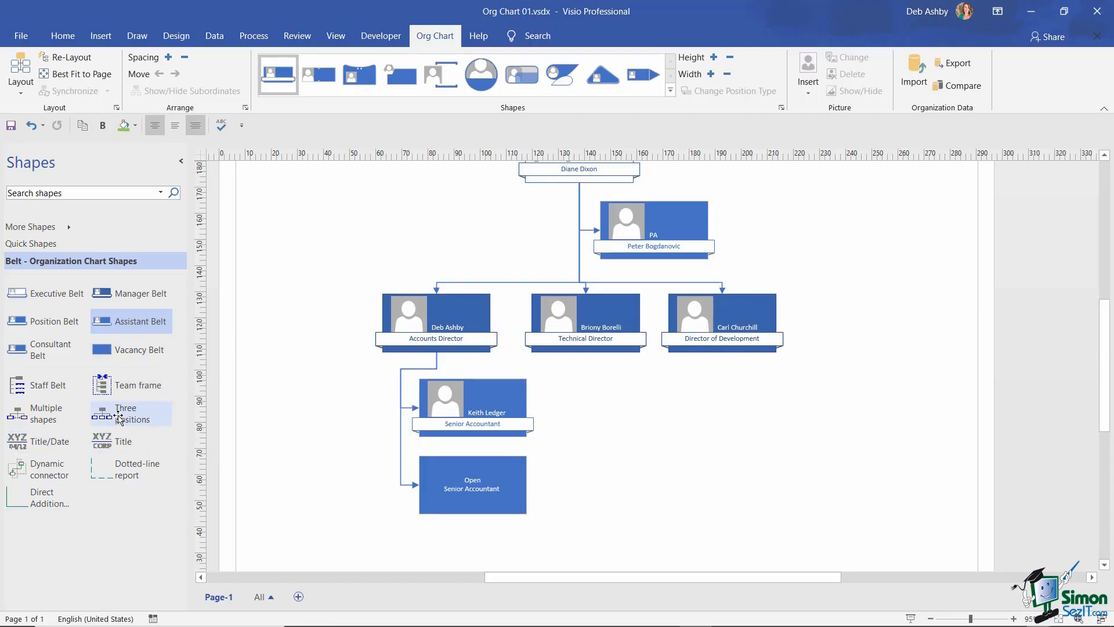
{"action": "left_click_drag", "start_coordinate": [118, 416], "coordinate": [716, 323]}
{"action": "scroll", "coordinate": [900, 407], "scroll_direction": "down", "scroll_amount": 1}
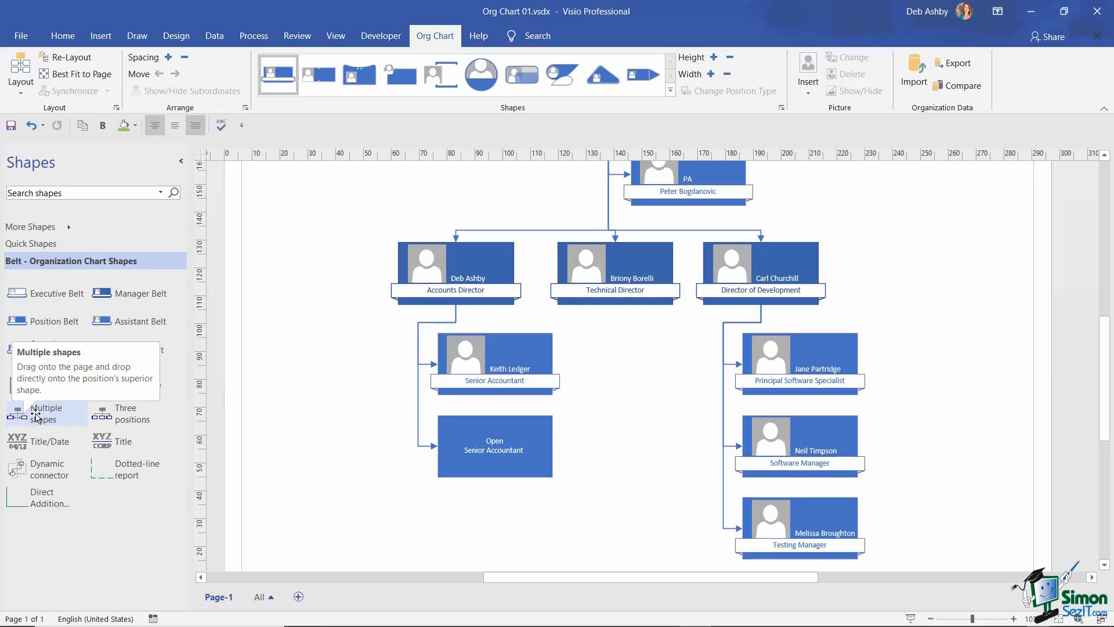
- Add five Position shapes under the Technical Director through the Multiple shapes dialog
{"action": "left_click_drag", "start_coordinate": [36, 415], "coordinate": [625, 277]}
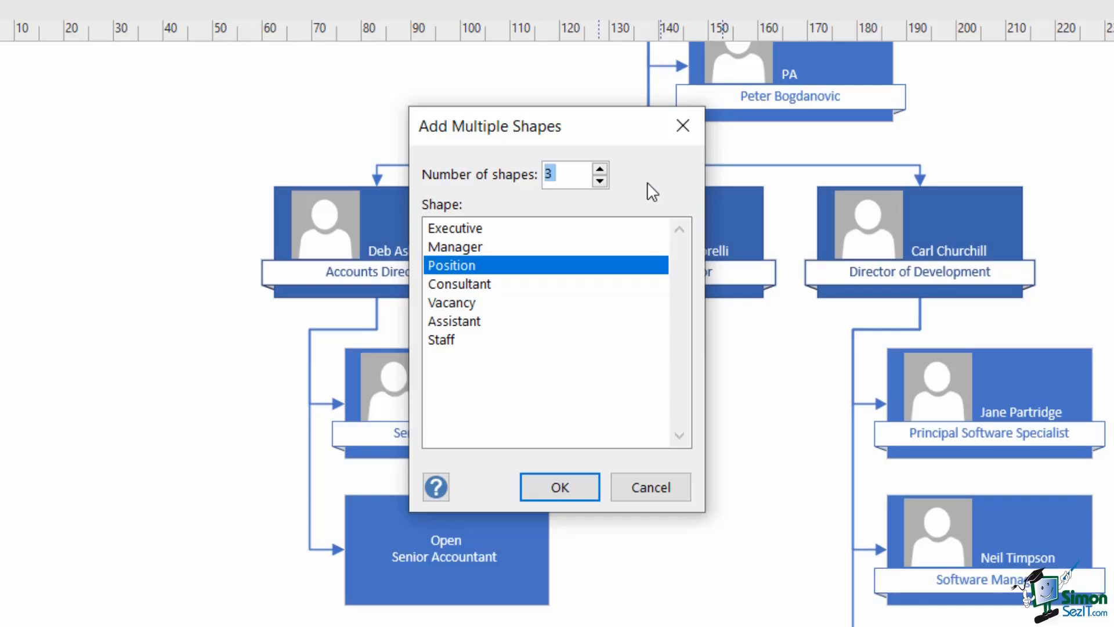
{"action": "left_click_drag", "start_coordinate": [604, 121], "coordinate": [377, 123]}
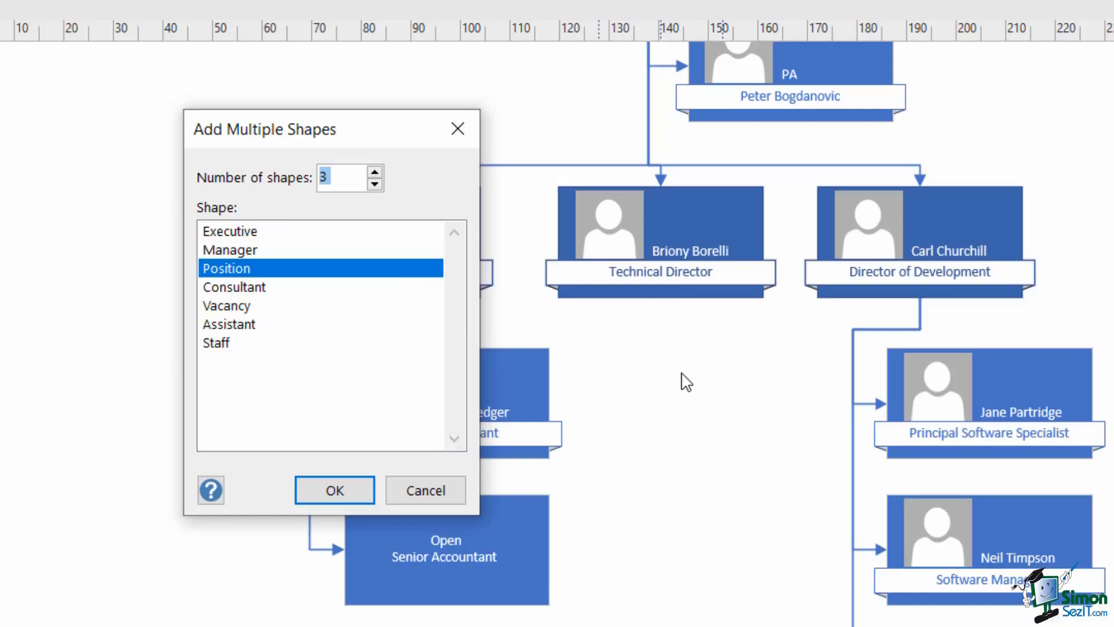
{"action": "left_click", "coordinate": [375, 173]}
{"action": "left_click", "coordinate": [267, 272]}
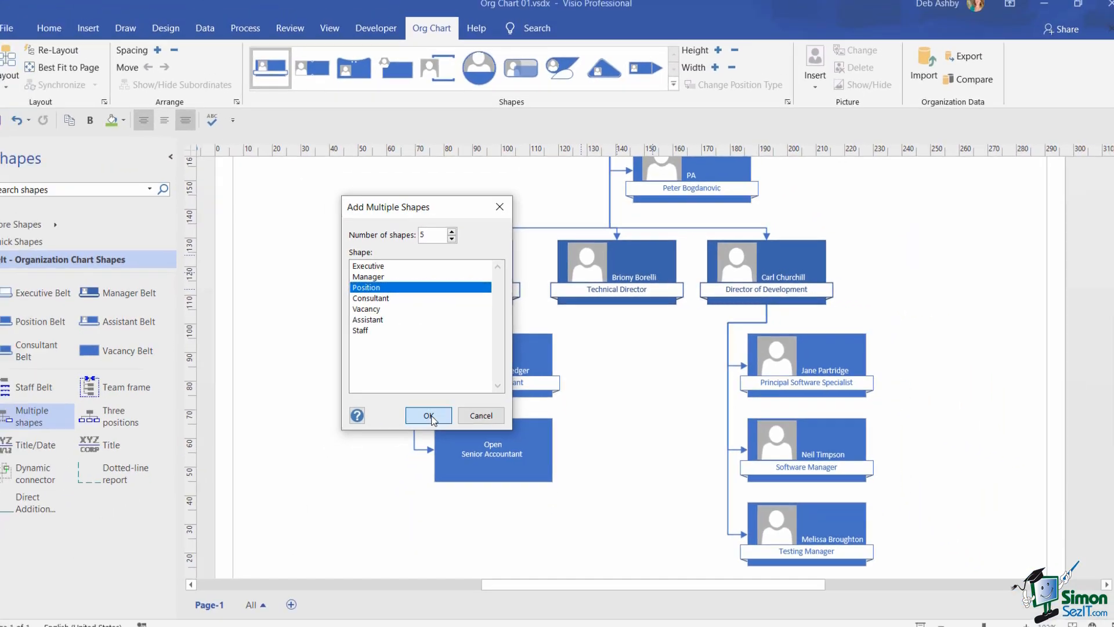
{"action": "left_click", "coordinate": [369, 468]}
{"action": "left_click", "coordinate": [901, 343]}
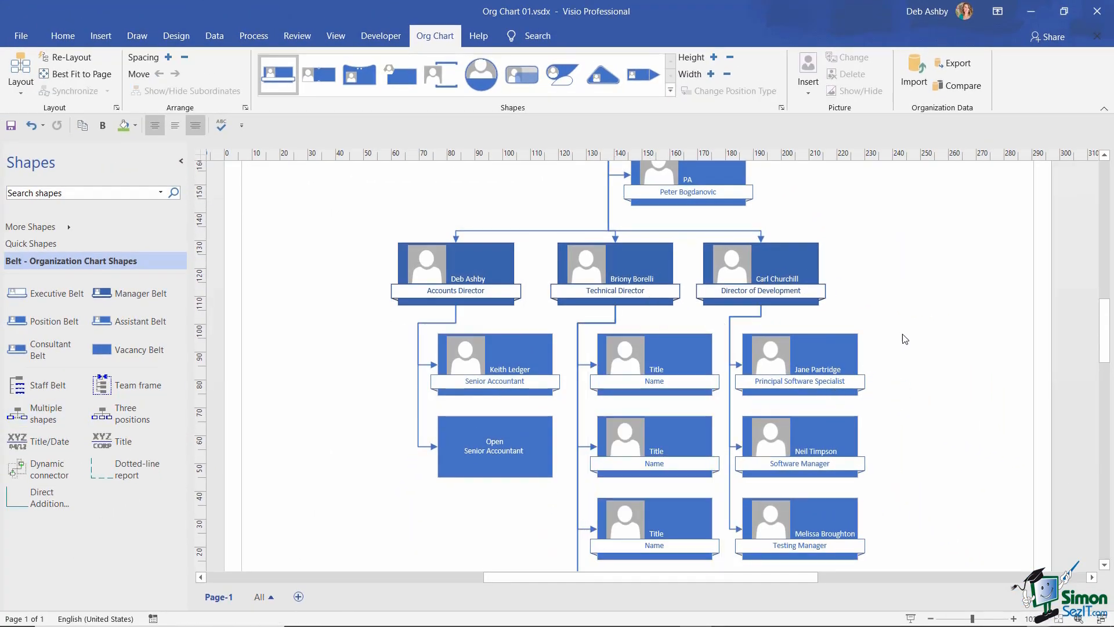
{"action": "scroll", "coordinate": [899, 339], "scroll_direction": "down", "scroll_amount": 4}
{"action": "scroll", "coordinate": [899, 339], "scroll_direction": "up", "scroll_amount": 4}
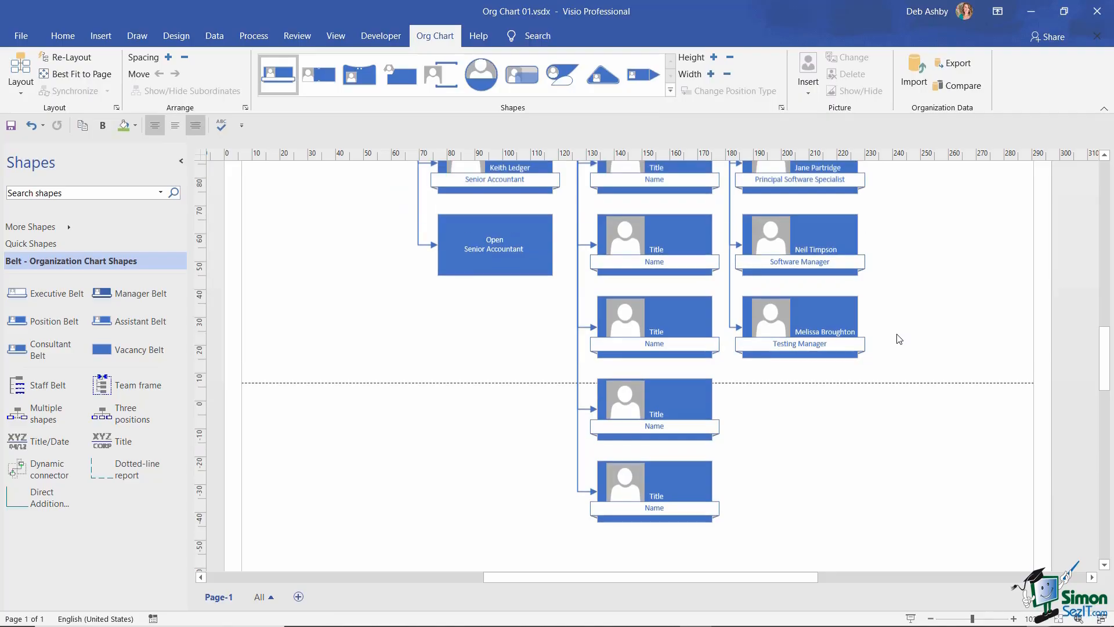
{"action": "scroll", "coordinate": [898, 340], "scroll_direction": "down", "scroll_amount": 1}
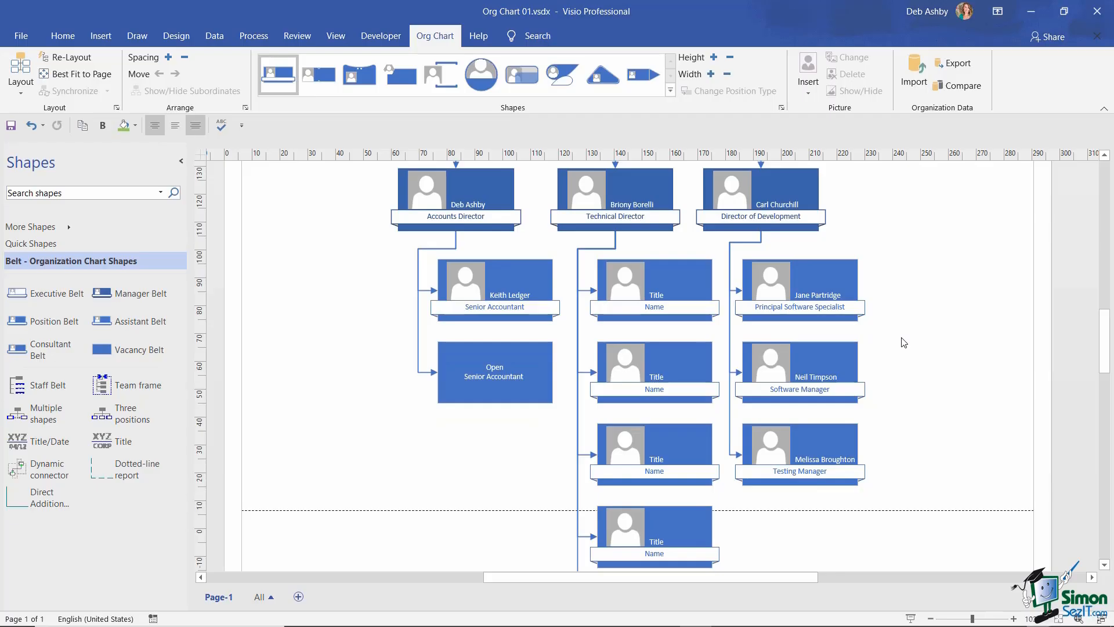
{"action": "scroll", "coordinate": [912, 325], "scroll_direction": "up", "scroll_amount": 1}
{"action": "scroll", "coordinate": [912, 328], "scroll_direction": "down", "scroll_amount": 1}
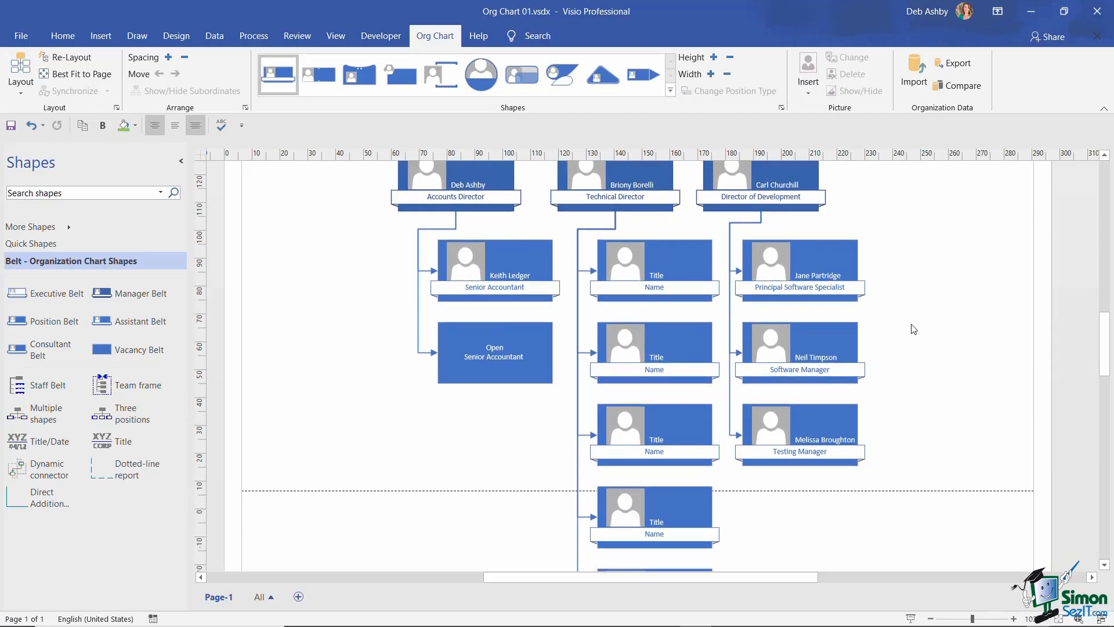
{"action": "scroll", "coordinate": [913, 329], "scroll_direction": "down", "scroll_amount": 2}
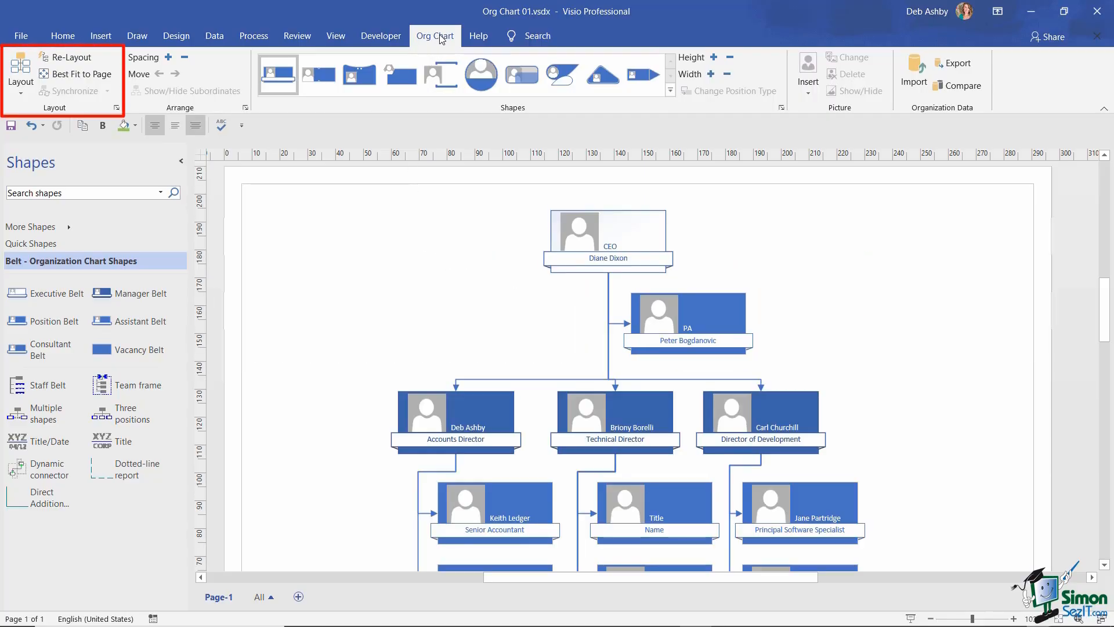
{"action": "left_click", "coordinate": [74, 58]}
{"action": "scroll", "coordinate": [489, 280], "scroll_direction": "down", "scroll_amount": 5}
{"action": "scroll", "coordinate": [490, 285], "scroll_direction": "up", "scroll_amount": 4}
{"action": "scroll", "coordinate": [490, 282], "scroll_direction": "up", "scroll_amount": 1}
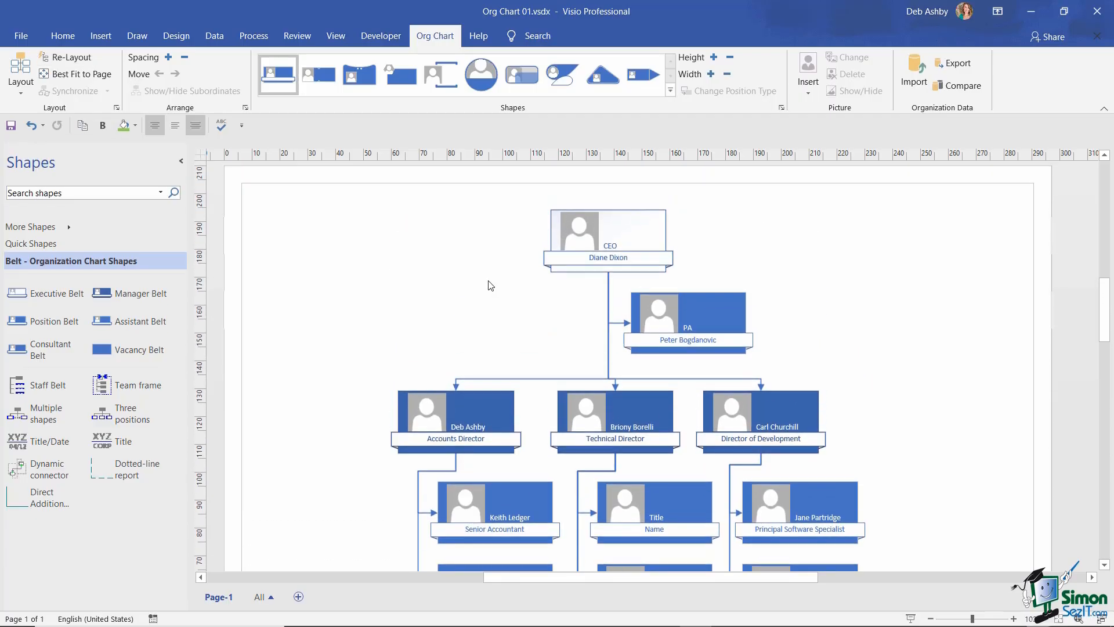
{"action": "left_click", "coordinate": [74, 58]}
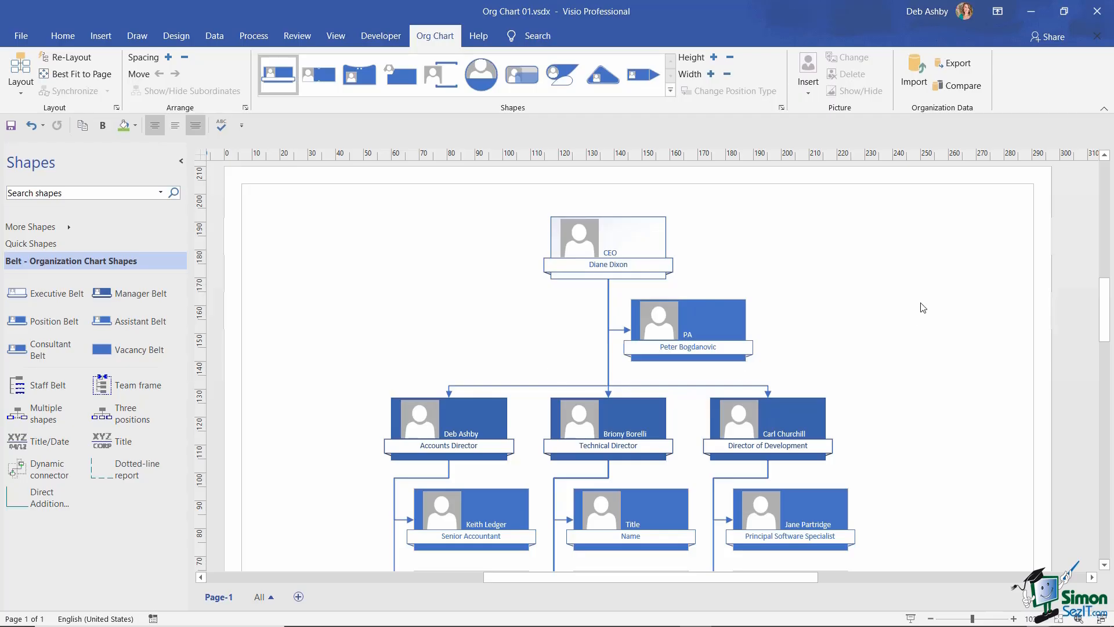
{"action": "scroll", "coordinate": [923, 308], "scroll_direction": "down", "scroll_amount": 8}
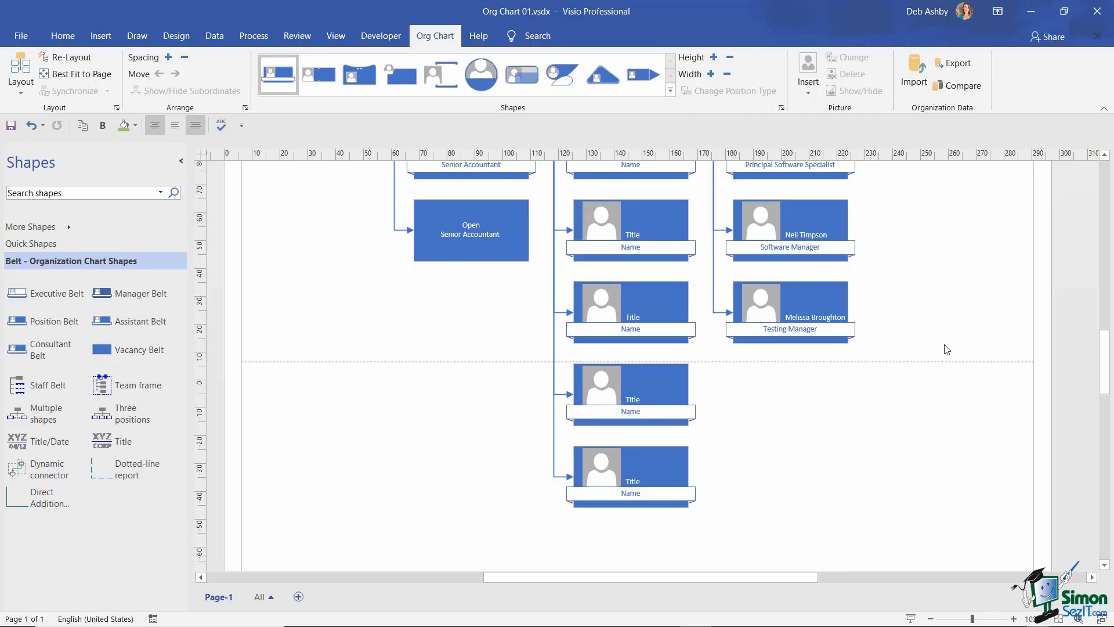
{"action": "scroll", "coordinate": [946, 349], "scroll_direction": "up", "scroll_amount": 10}
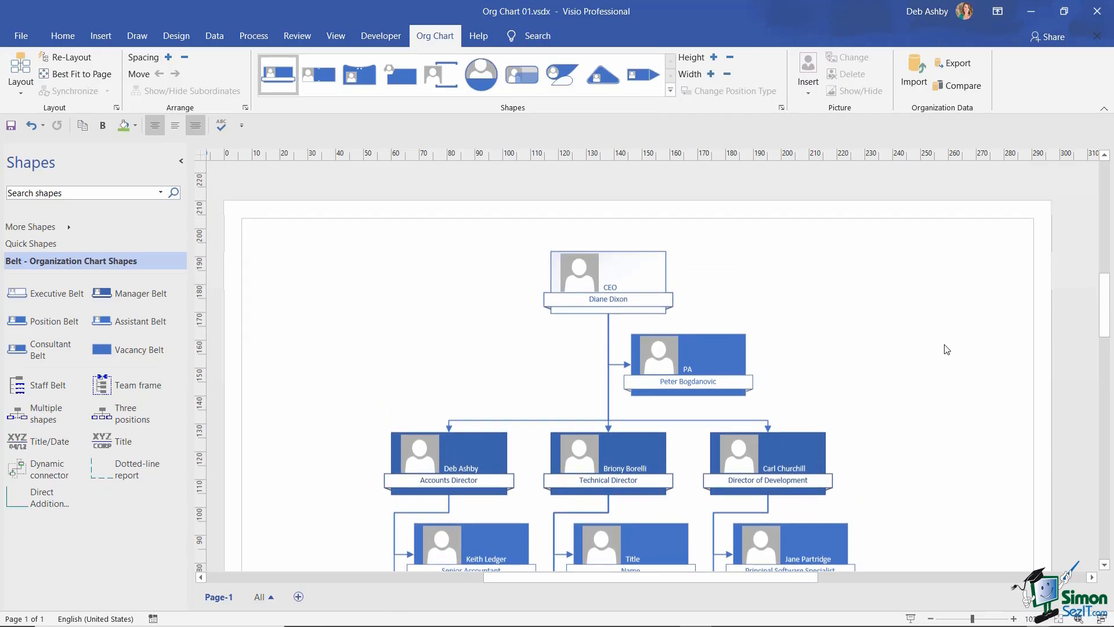
{"action": "scroll", "coordinate": [947, 349], "scroll_direction": "down", "scroll_amount": 1}
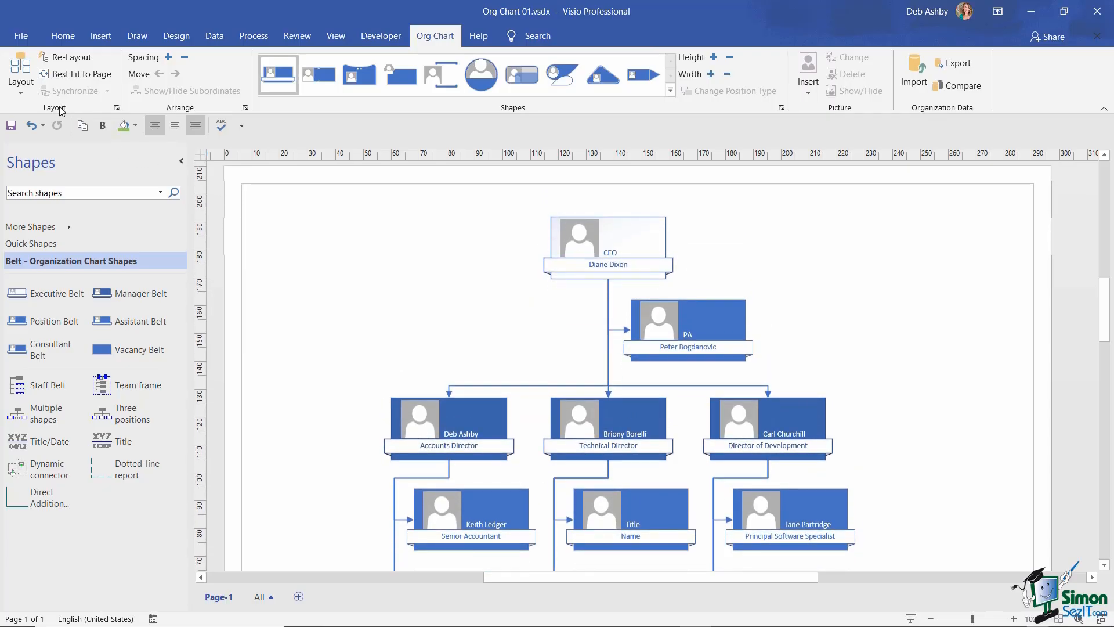
{"action": "left_click", "coordinate": [90, 74]}
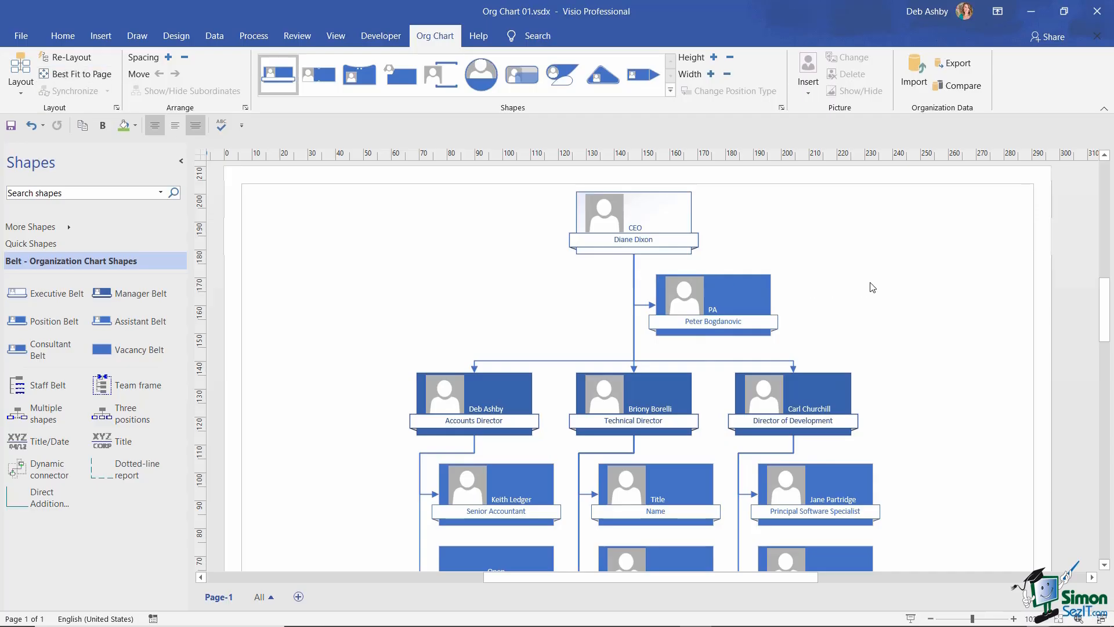
{"action": "scroll", "coordinate": [881, 281], "scroll_direction": "down", "scroll_amount": 3}
{"action": "scroll", "coordinate": [881, 281], "scroll_direction": "down", "scroll_amount": 3}
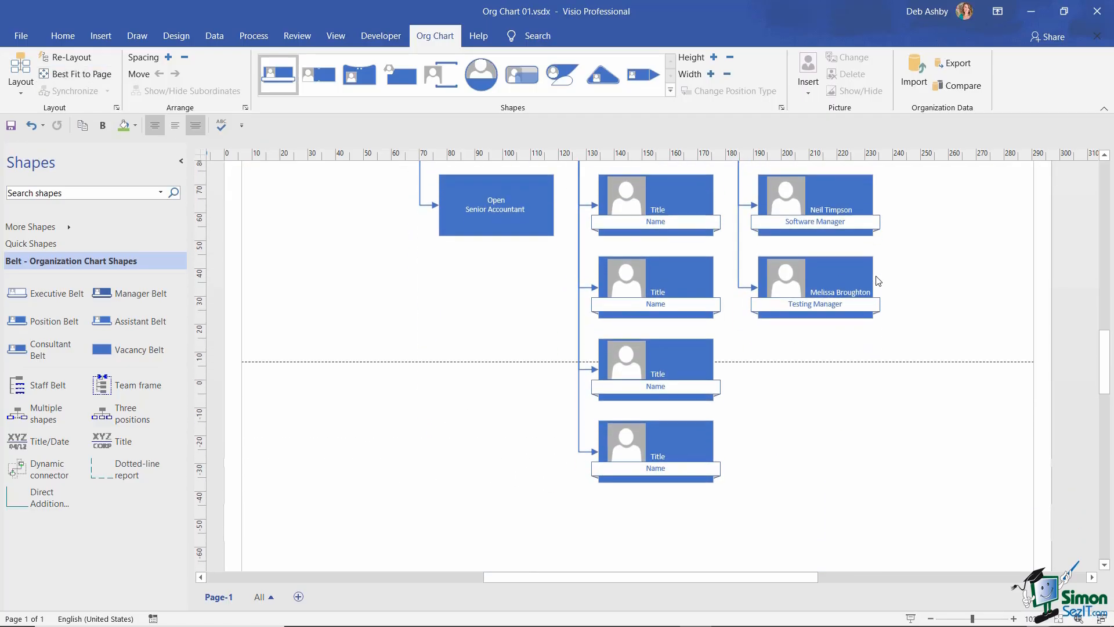
{"action": "scroll", "coordinate": [879, 281], "scroll_direction": "up", "scroll_amount": 8}
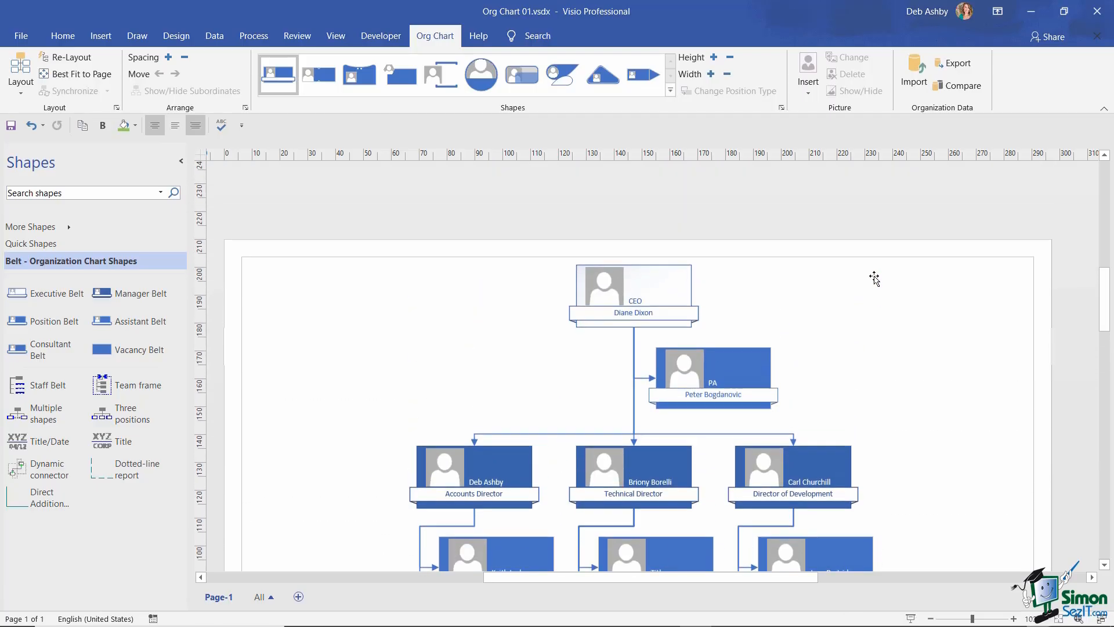
{"action": "scroll", "coordinate": [875, 280], "scroll_direction": "down", "scroll_amount": 1}
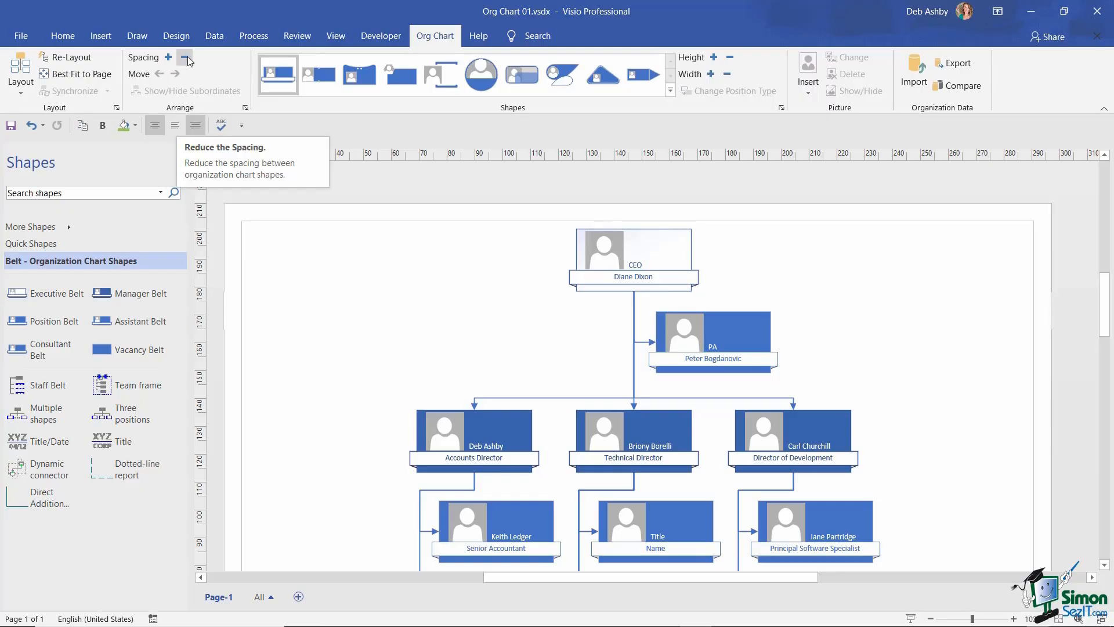
- Decrease the org chart spacing twice, then zoom in to read the boxes
{"action": "scroll", "coordinate": [942, 468], "scroll_direction": "down", "scroll_amount": 3, "text": "ctrl"}
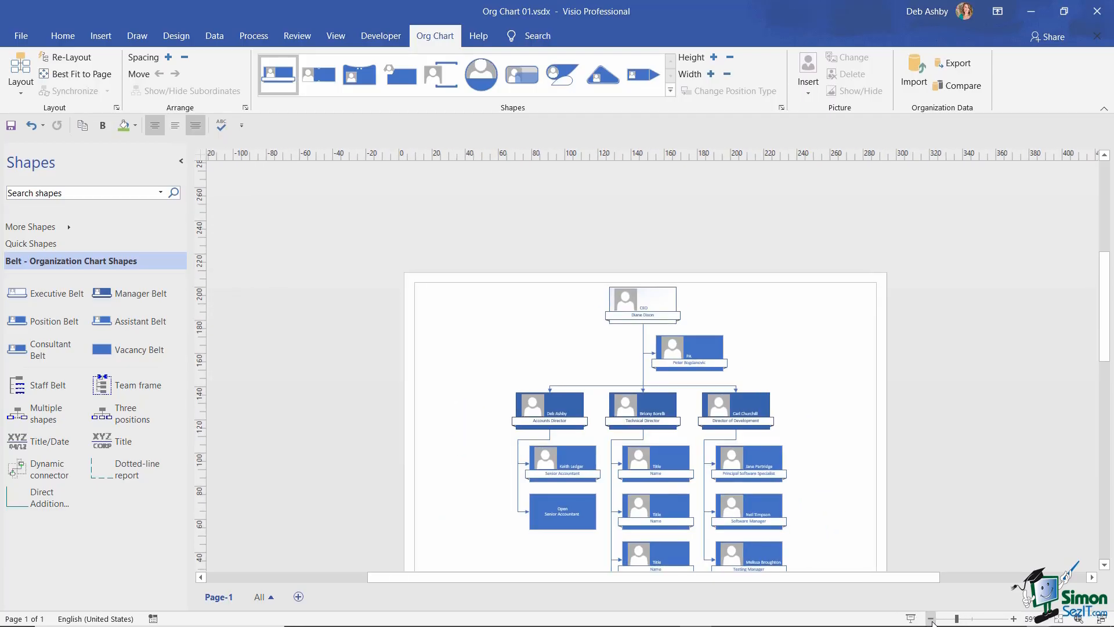
{"action": "scroll", "coordinate": [942, 464], "scroll_direction": "down", "scroll_amount": 3}
{"action": "scroll", "coordinate": [940, 464], "scroll_direction": "down", "scroll_amount": 1}
{"action": "scroll", "coordinate": [939, 464], "scroll_direction": "up", "scroll_amount": 1}
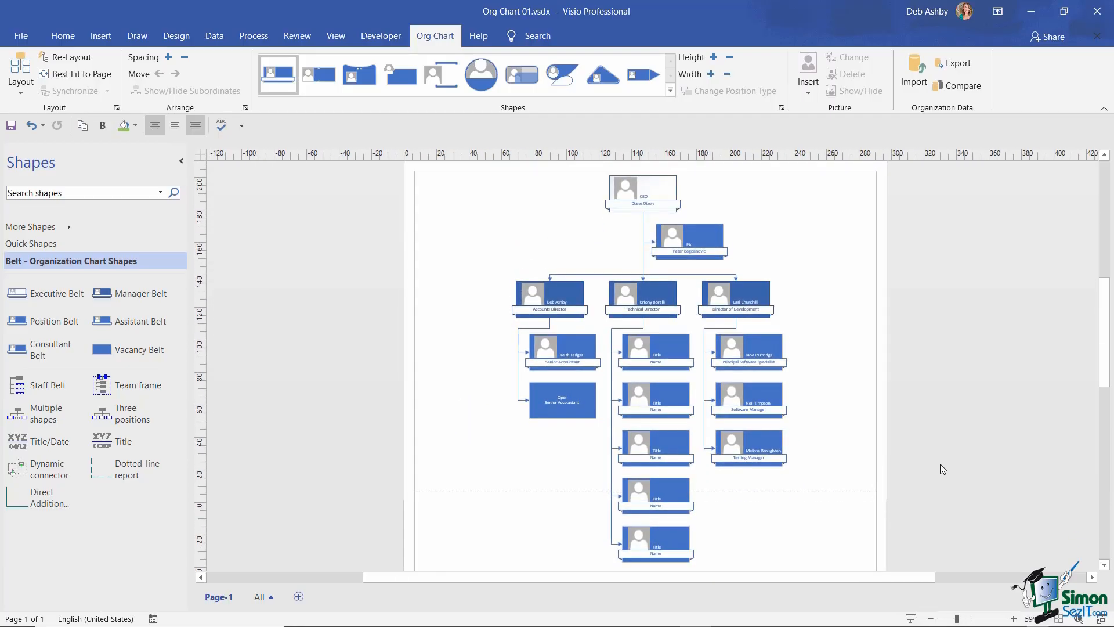
{"action": "left_click", "coordinate": [184, 58]}
{"action": "left_click", "coordinate": [185, 58]}
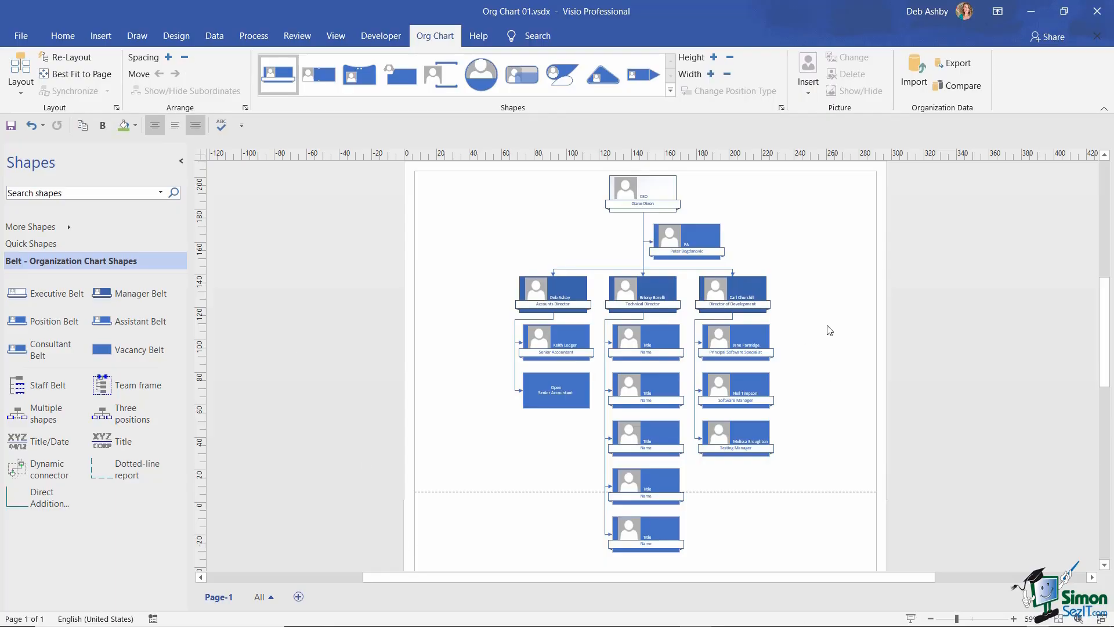
{"action": "left_click", "coordinate": [1013, 619]}
{"action": "left_click", "coordinate": [1013, 619]}
{"action": "left_click", "coordinate": [1013, 618]}
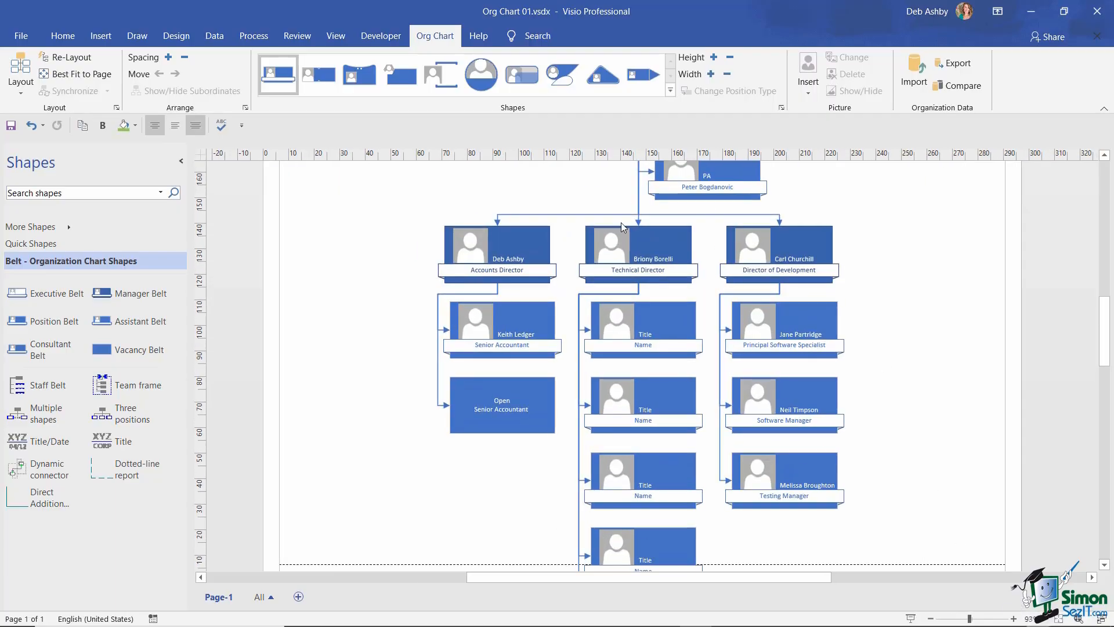
{"action": "left_click", "coordinate": [631, 250]}
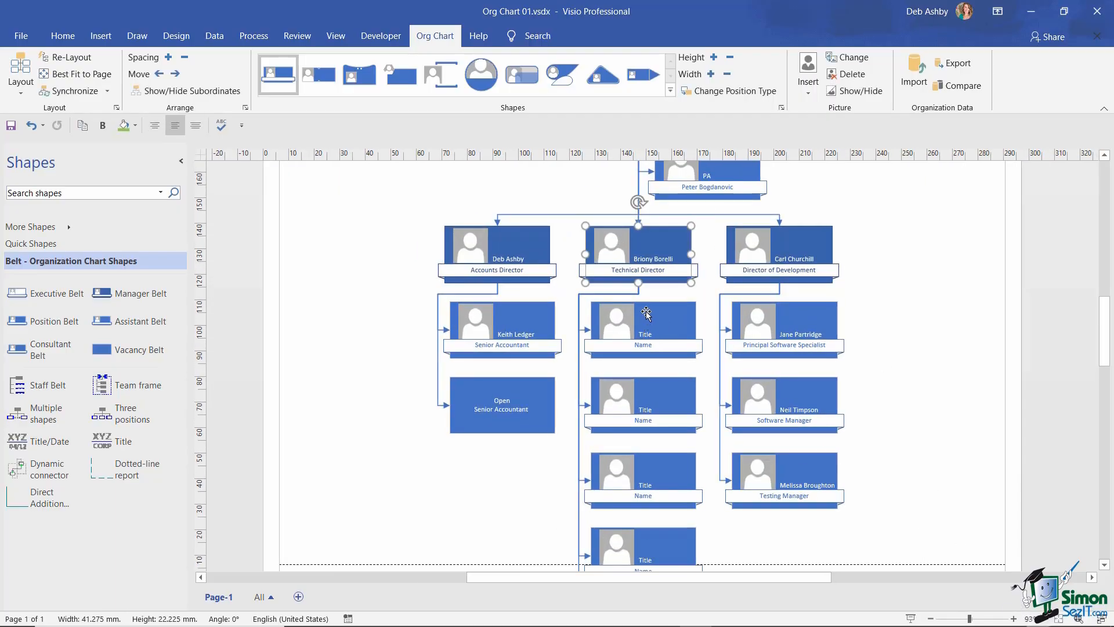
{"action": "scroll", "coordinate": [645, 311], "scroll_direction": "down", "scroll_amount": 1}
{"action": "scroll", "coordinate": [638, 284], "scroll_direction": "down", "scroll_amount": 1}
{"action": "scroll", "coordinate": [630, 258], "scroll_direction": "up", "scroll_amount": 2}
{"action": "left_click", "coordinate": [190, 91]}
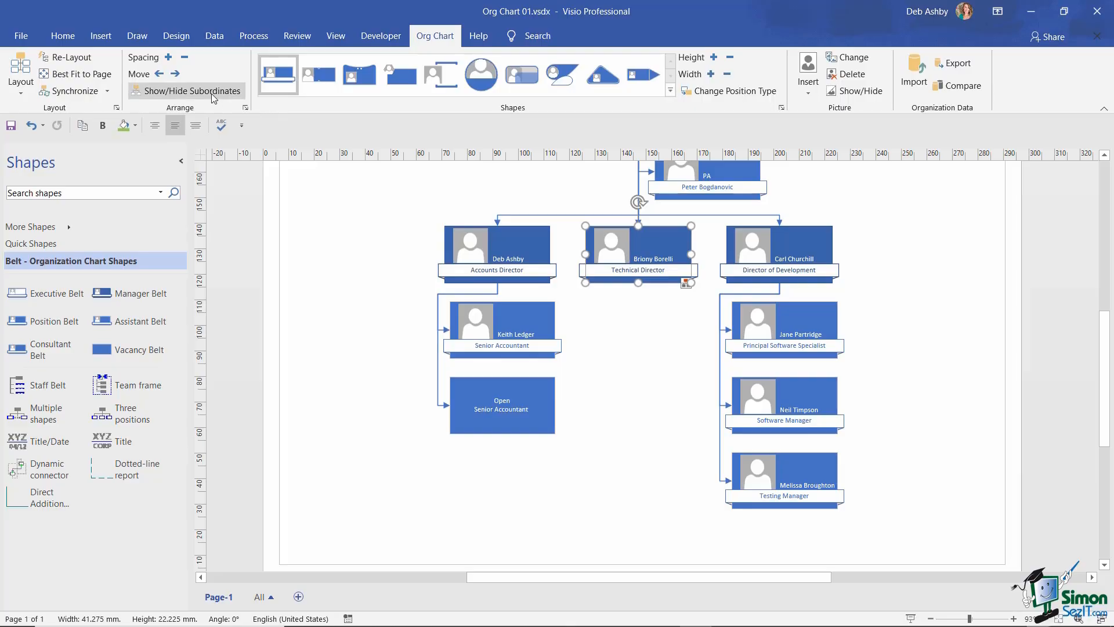
{"action": "left_click", "coordinate": [192, 91]}
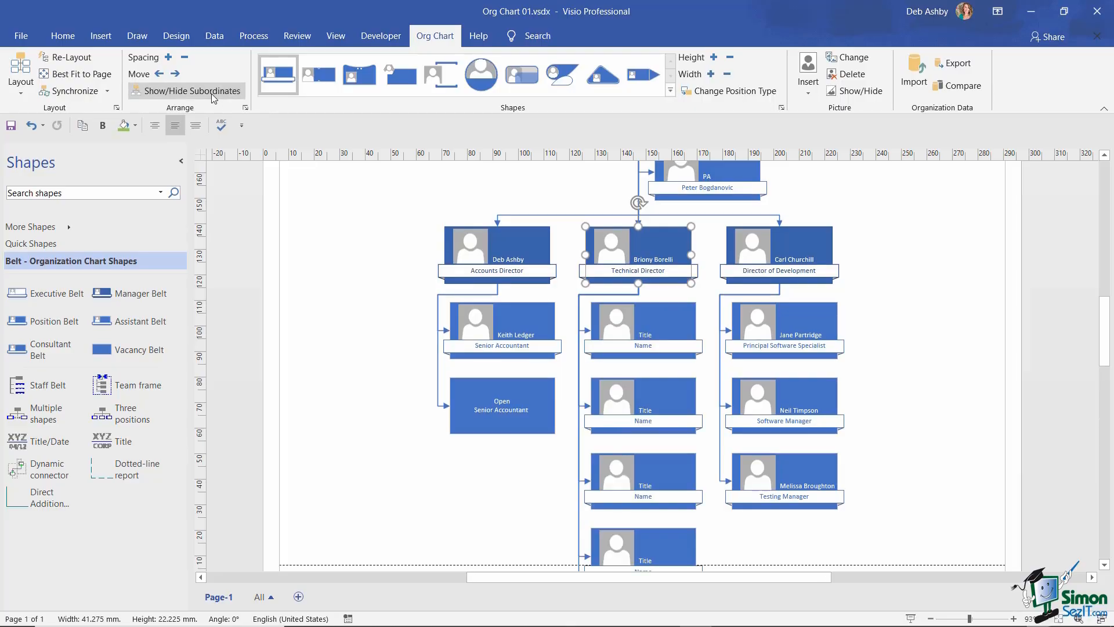
{"action": "left_click", "coordinate": [213, 94]}
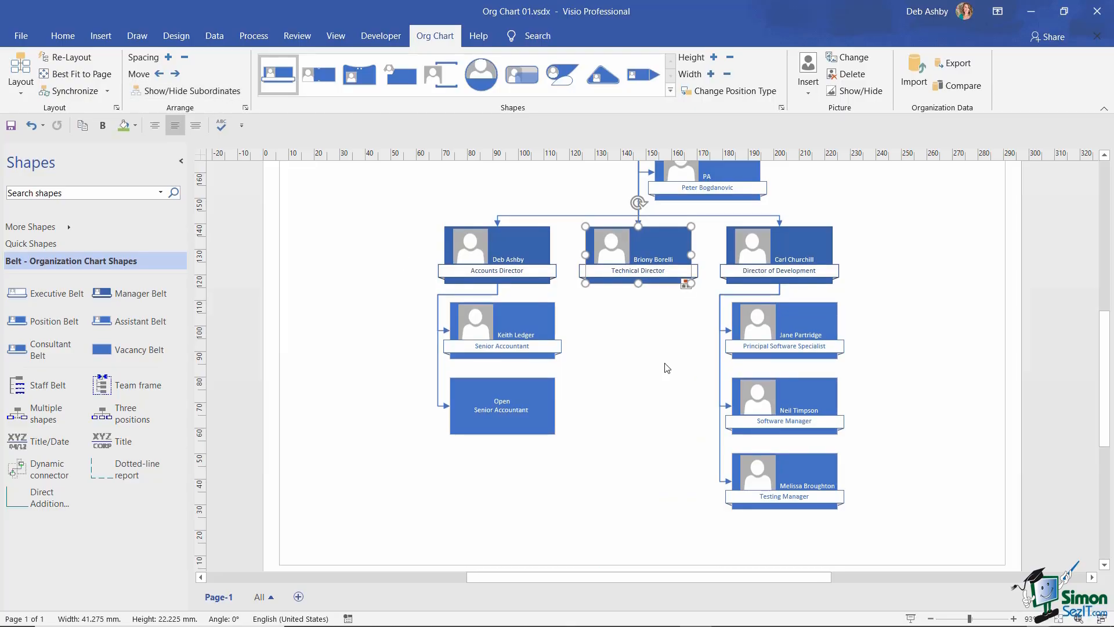
{"action": "scroll", "coordinate": [934, 351], "scroll_direction": "up", "scroll_amount": 1}
{"action": "scroll", "coordinate": [934, 351], "scroll_direction": "down", "scroll_amount": 3}
{"action": "scroll", "coordinate": [933, 351], "scroll_direction": "up", "scroll_amount": 3}
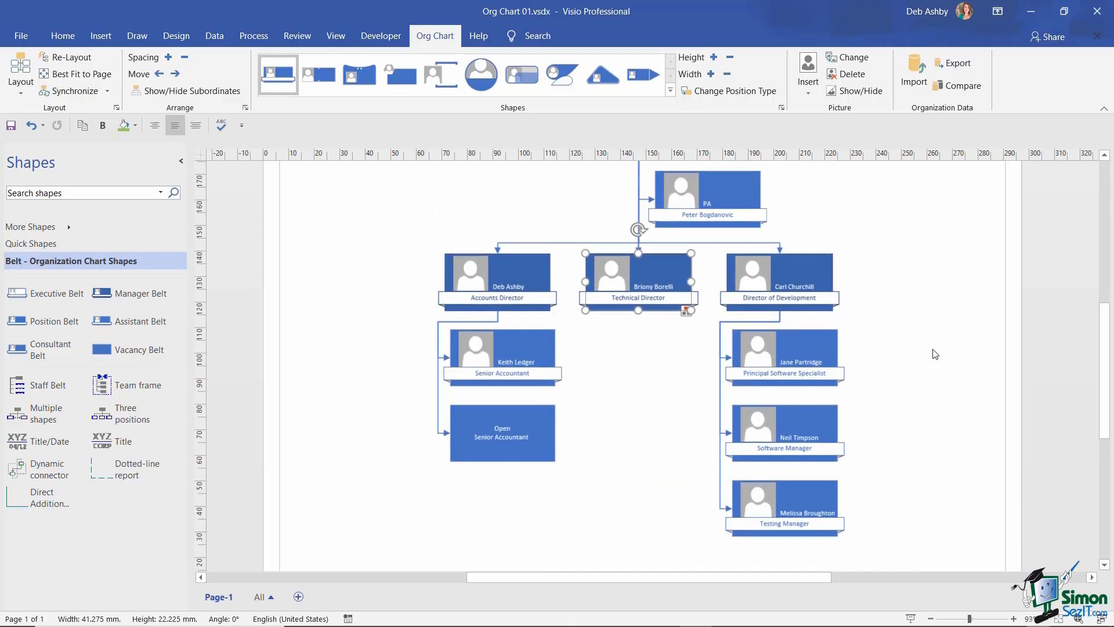
{"action": "scroll", "coordinate": [936, 354], "scroll_direction": "down", "scroll_amount": 2}
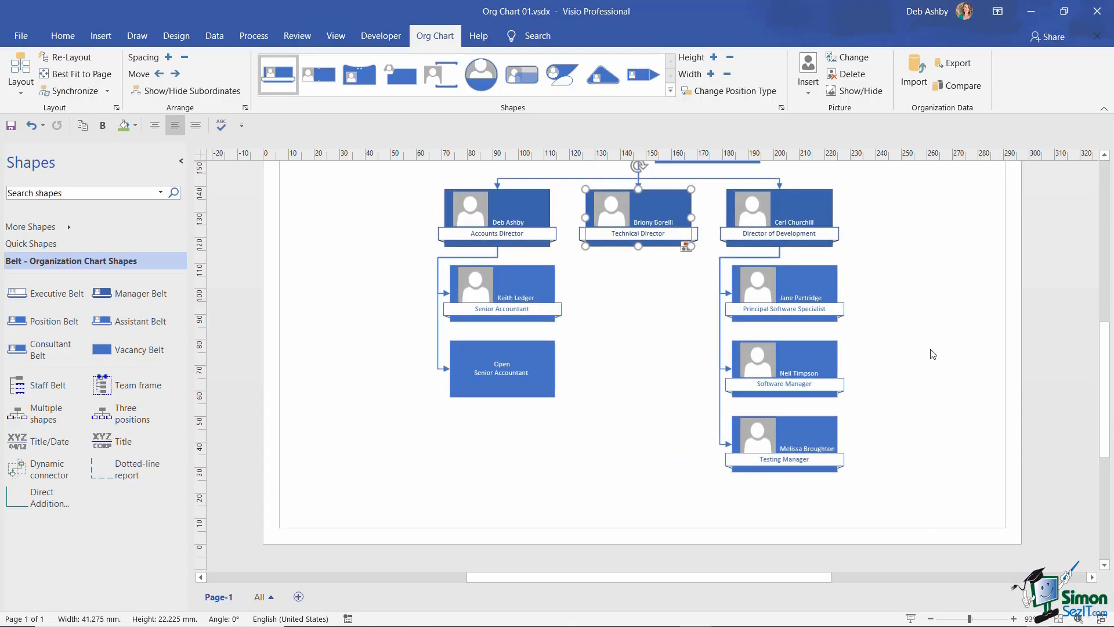
{"action": "scroll", "coordinate": [932, 353], "scroll_direction": "up", "scroll_amount": 2}
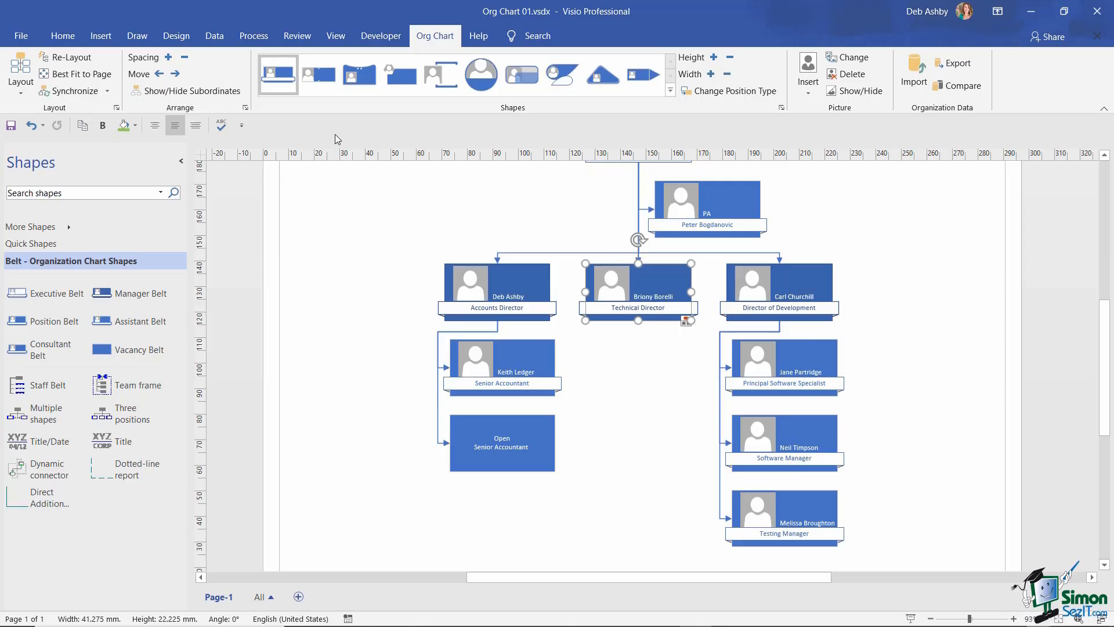
{"action": "left_click", "coordinate": [195, 94]}
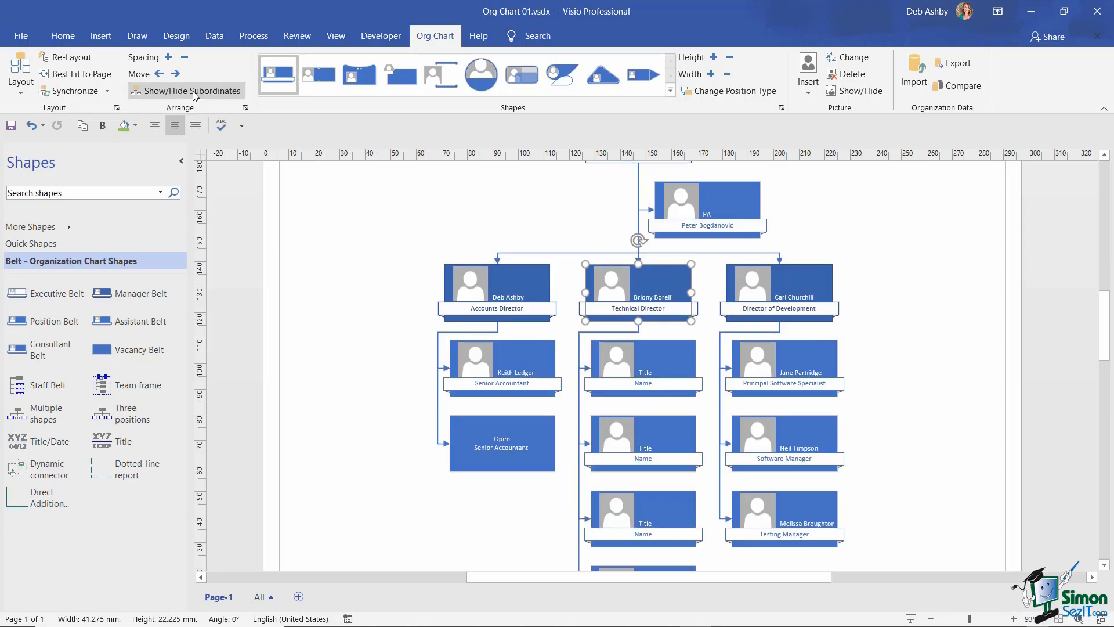
{"action": "left_click", "coordinate": [931, 619]}
{"action": "left_click", "coordinate": [931, 619]}
{"action": "scroll", "coordinate": [876, 363], "scroll_direction": "down", "scroll_amount": 2}
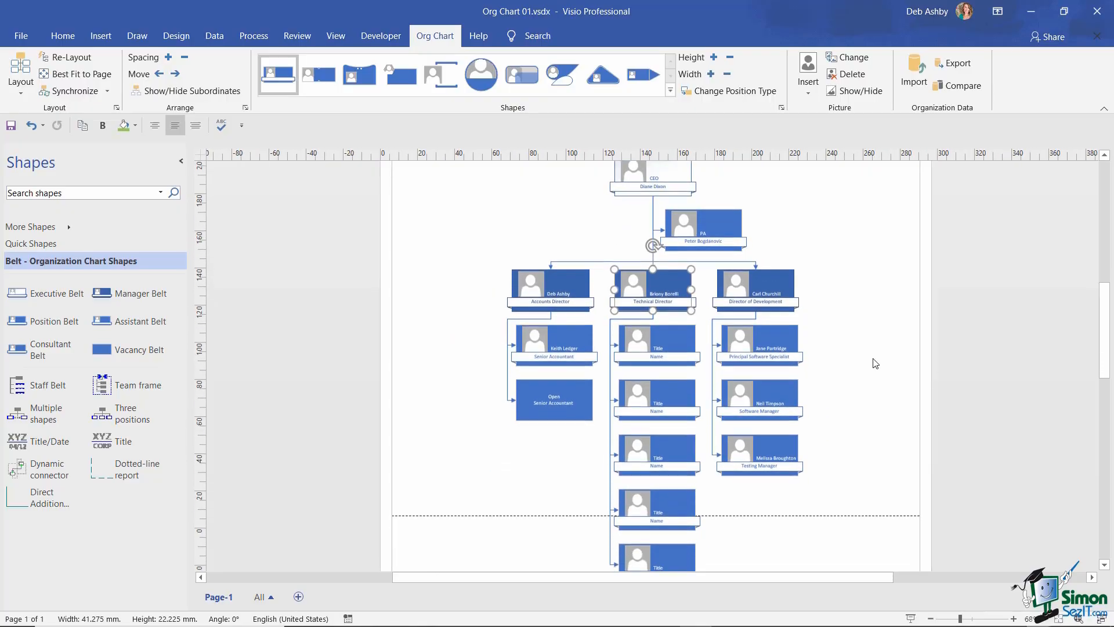
{"action": "scroll", "coordinate": [876, 363], "scroll_direction": "up", "scroll_amount": 1}
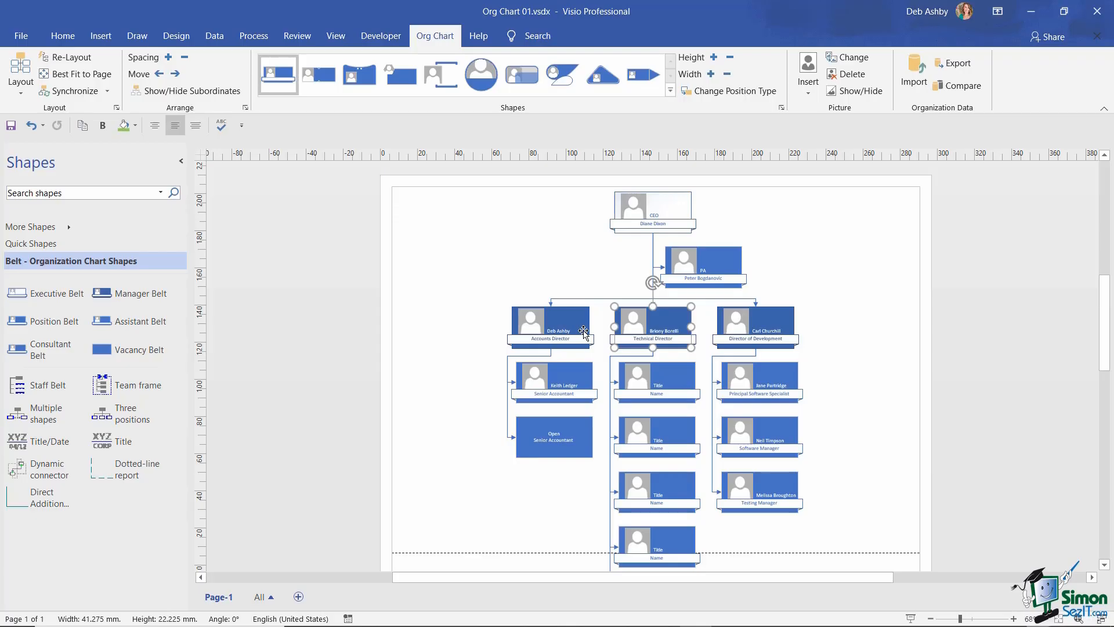
- Shift the Accounts Director's branch left and the Director of Development's right, then select the staff boxes
{"action": "left_click", "coordinate": [561, 326]}
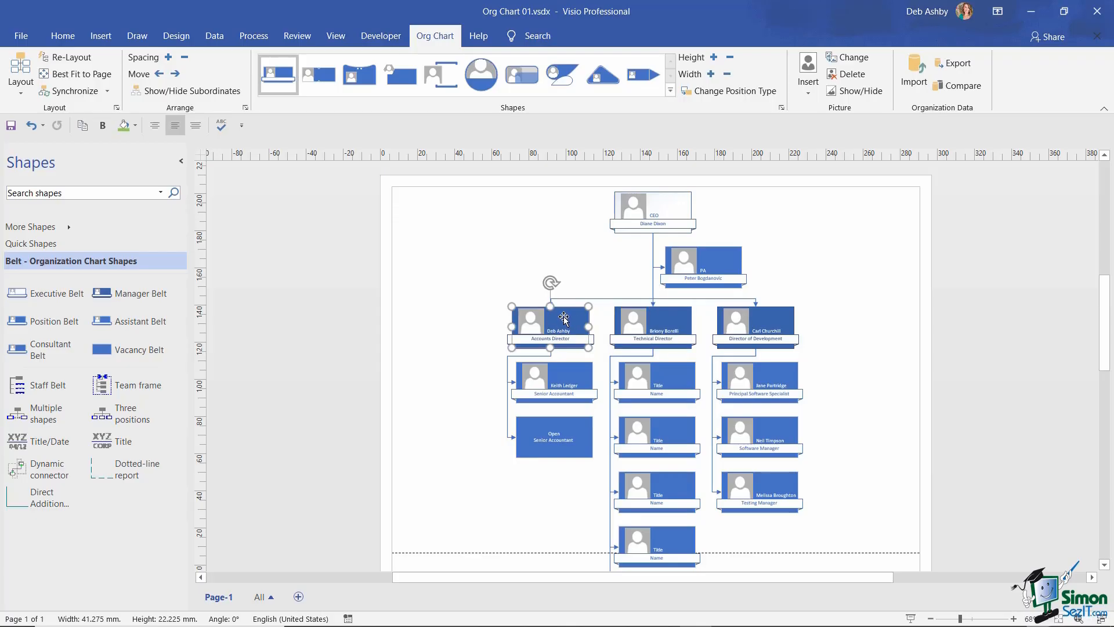
{"action": "left_click_drag", "start_coordinate": [567, 318], "coordinate": [450, 312]}
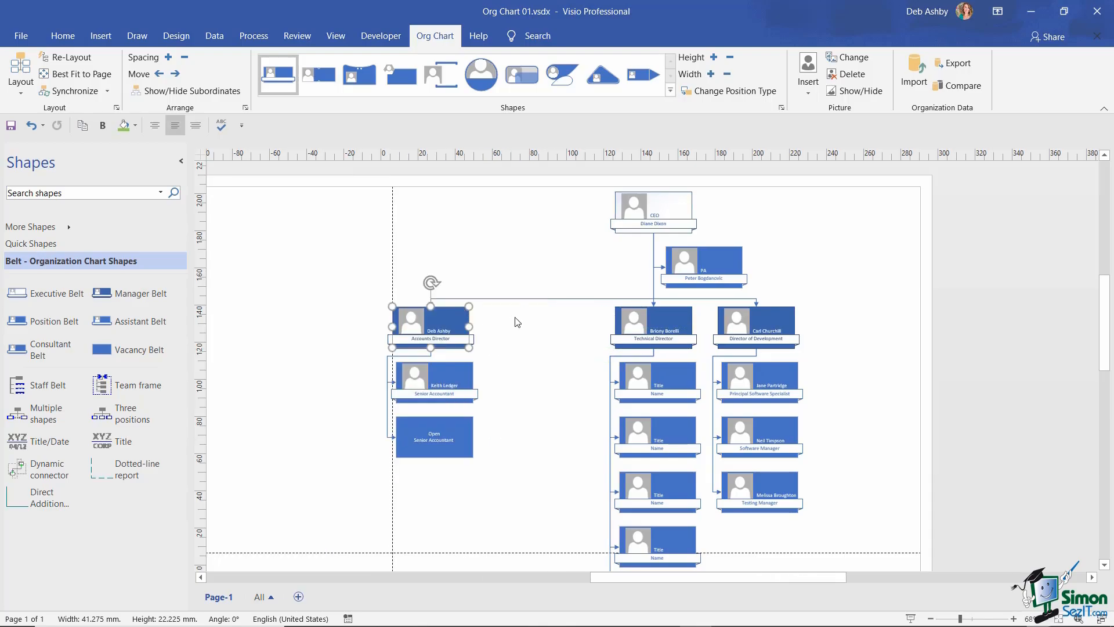
{"action": "left_click_drag", "start_coordinate": [753, 323], "coordinate": [865, 322]}
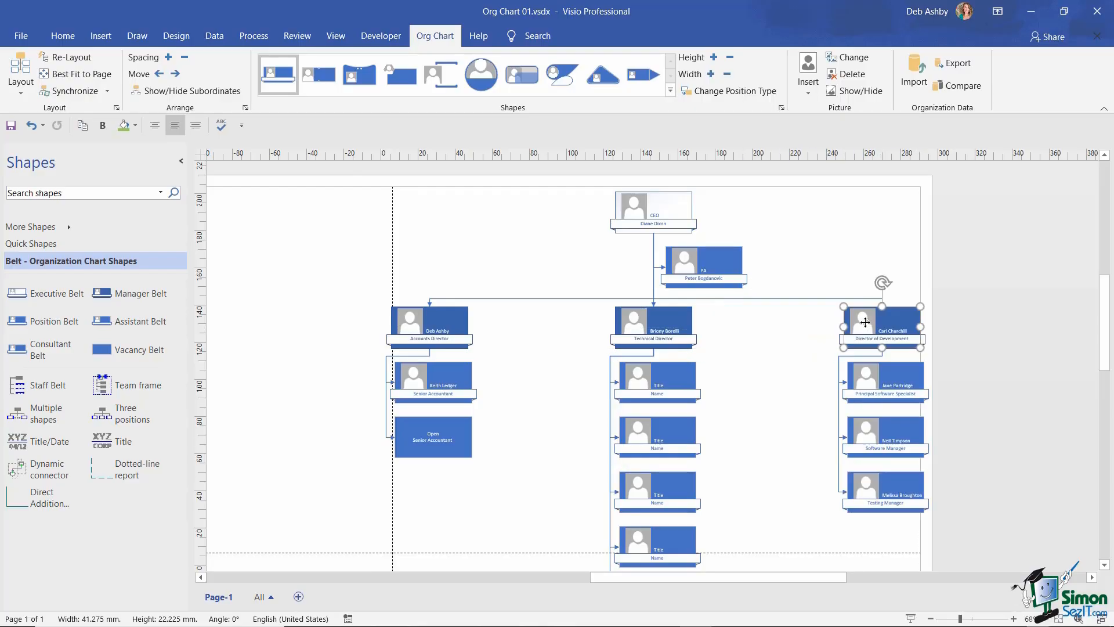
{"action": "left_click", "coordinate": [845, 236]}
{"action": "scroll", "coordinate": [845, 236], "scroll_direction": "down", "scroll_amount": 3}
{"action": "left_click_drag", "start_coordinate": [374, 238], "coordinate": [925, 521]}
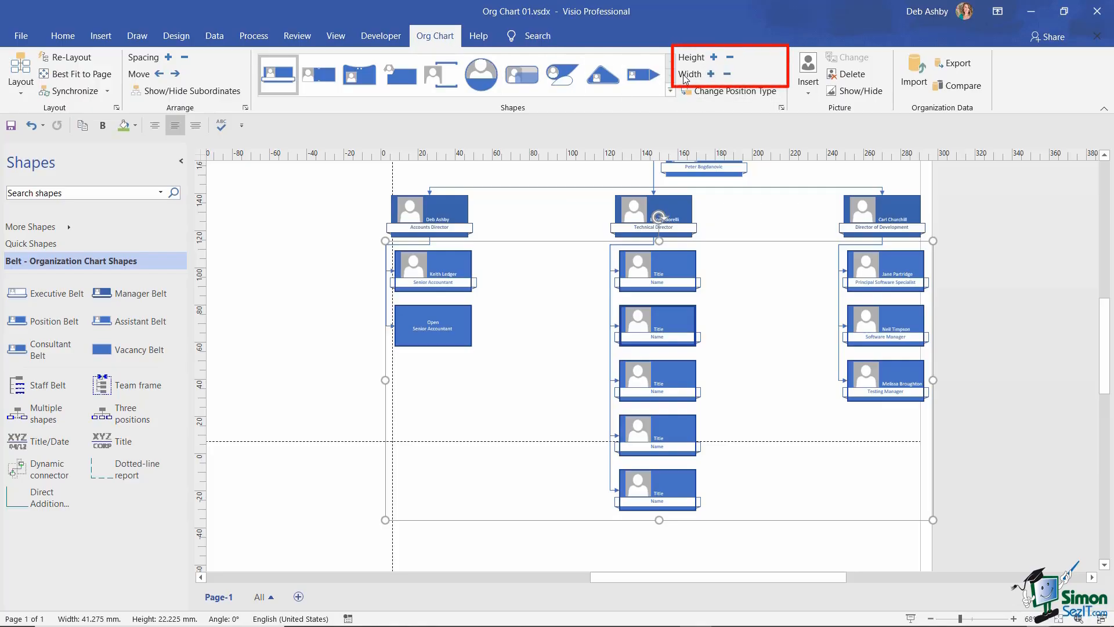
- Narrow the staff boxes under the three directors from 38.1 mm to 31.75 mm wide
{"action": "left_click", "coordinate": [728, 76]}
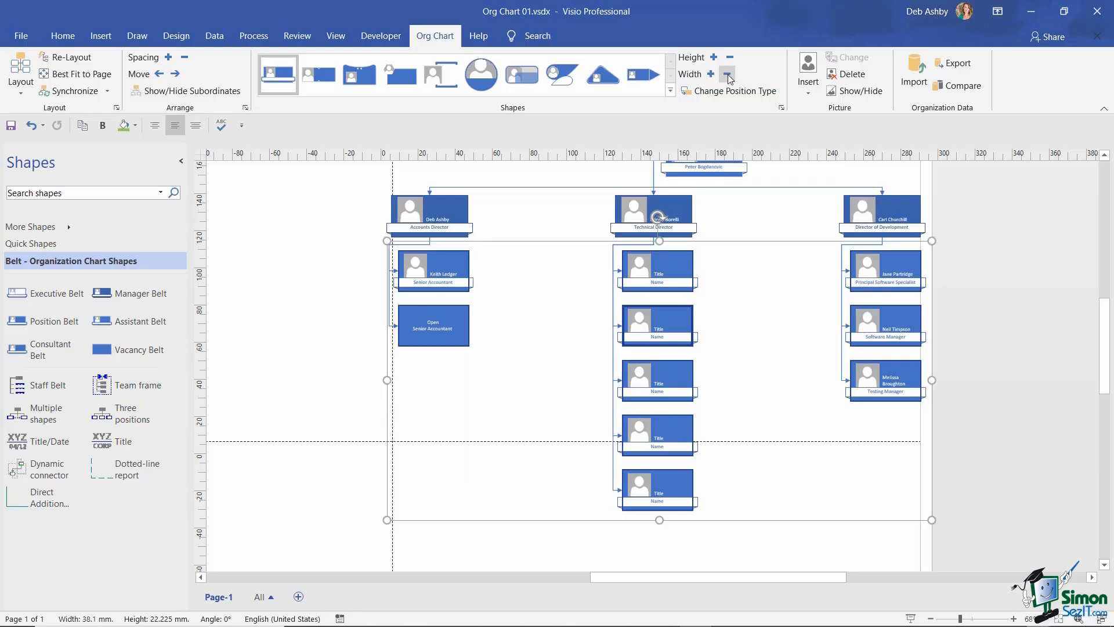
{"action": "left_click", "coordinate": [728, 76]}
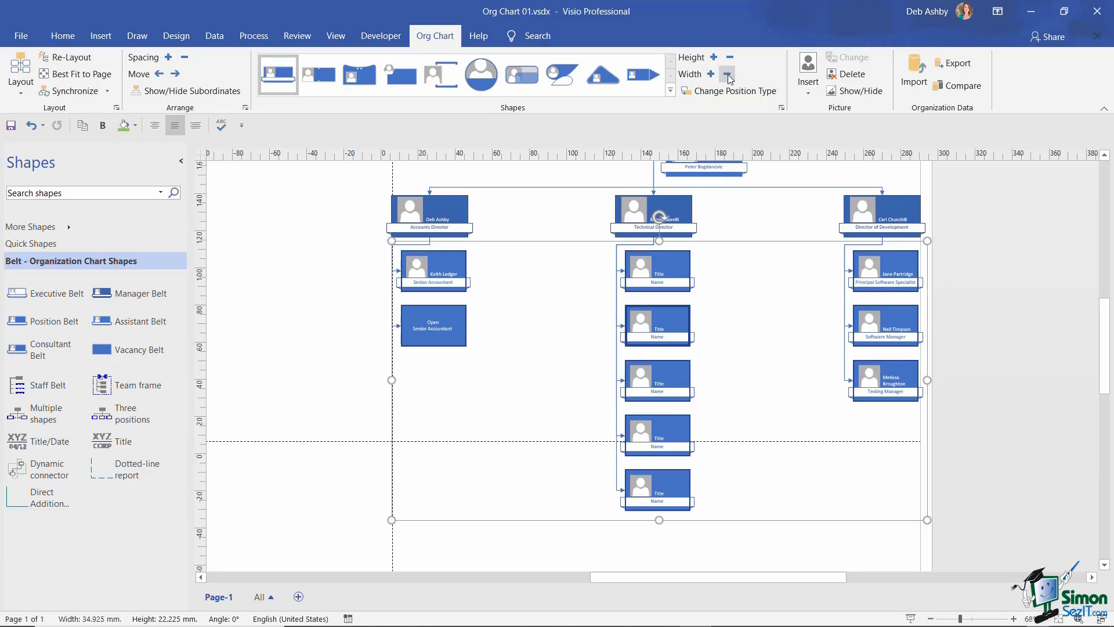
{"action": "left_click", "coordinate": [728, 76]}
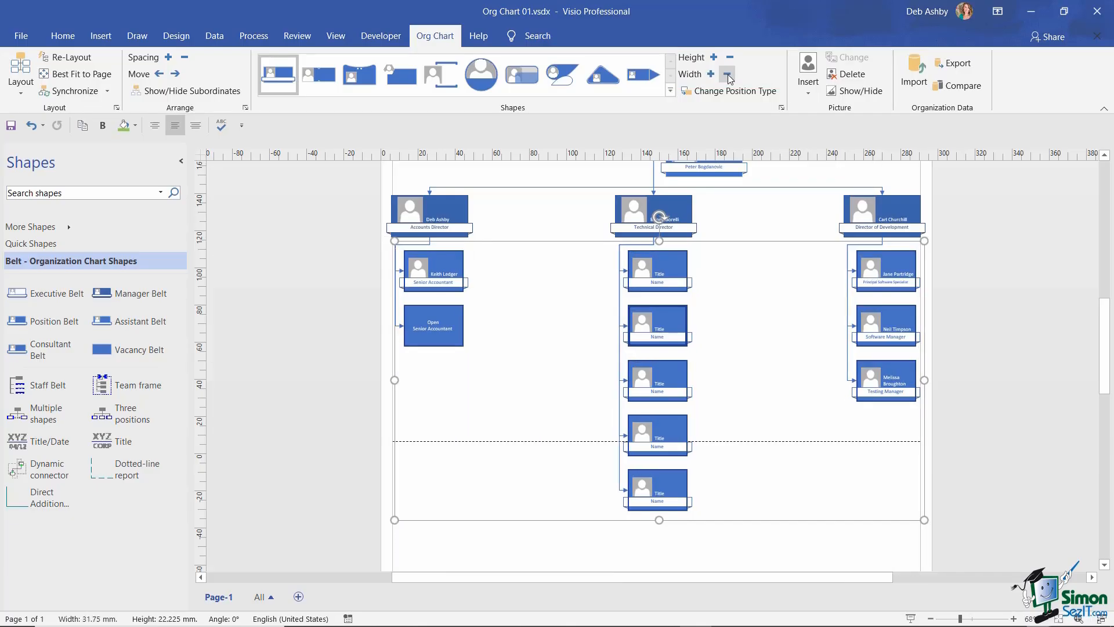
{"action": "left_click", "coordinate": [906, 177]}
{"action": "scroll", "coordinate": [786, 286], "scroll_direction": "up", "scroll_amount": 2}
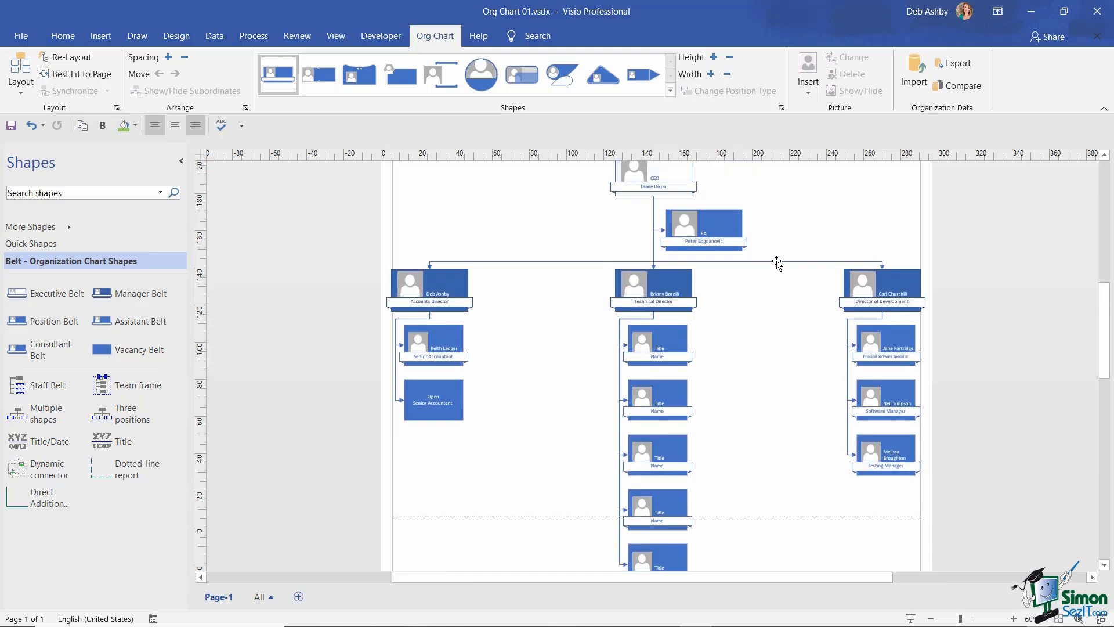
{"action": "scroll", "coordinate": [776, 264], "scroll_direction": "down", "scroll_amount": 1}
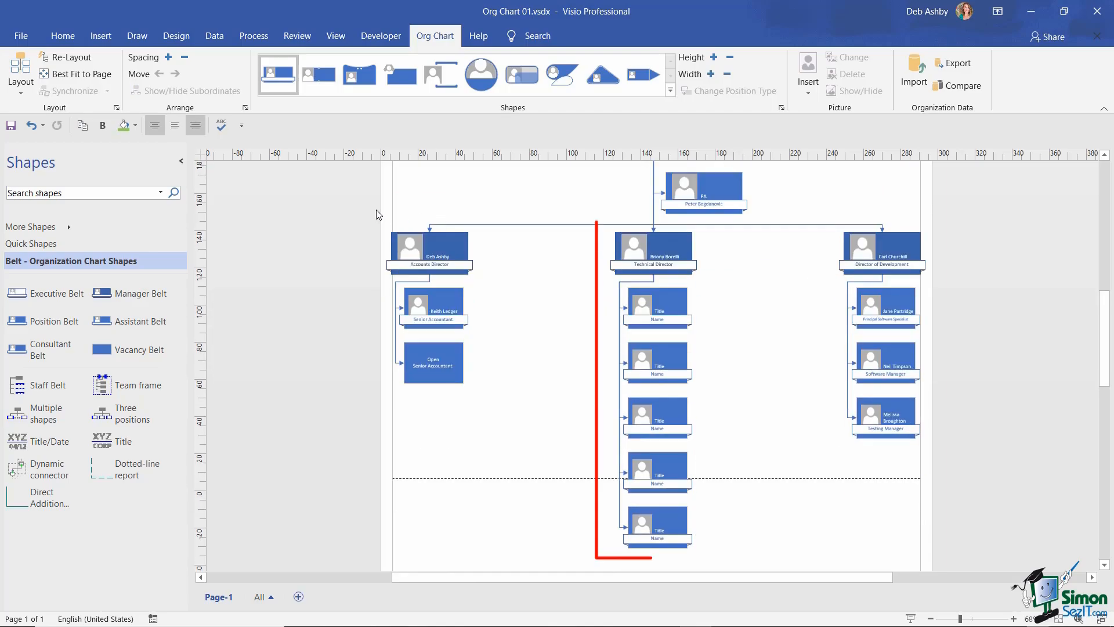
{"action": "left_click_drag", "start_coordinate": [377, 211], "coordinate": [926, 561]}
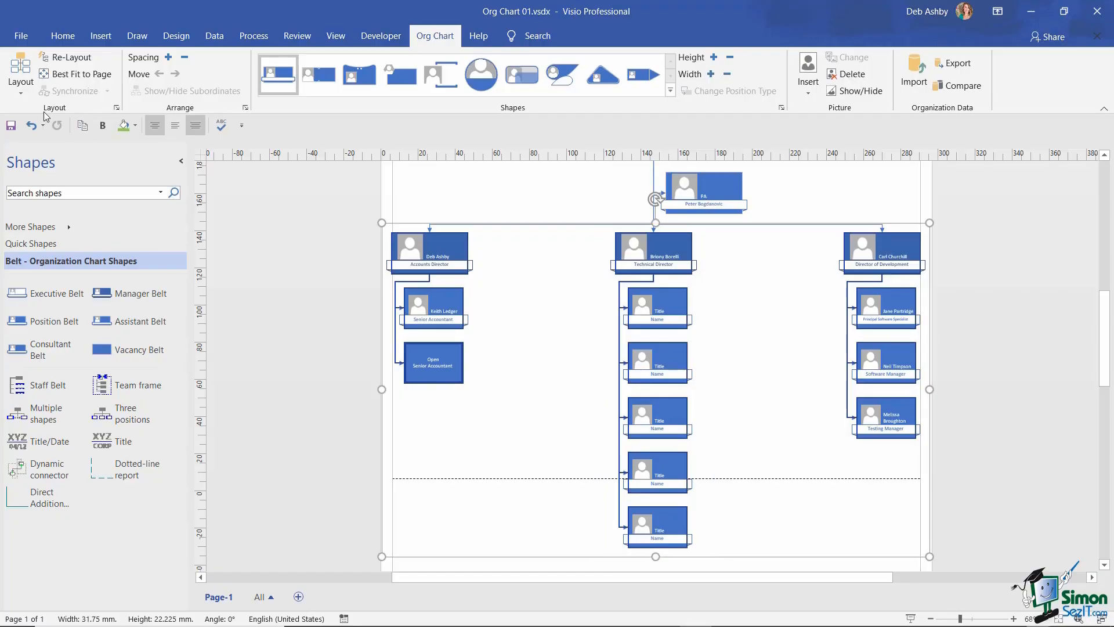
- Apply the Horizontal Center layout to the Technical Director's five reports
{"action": "left_click", "coordinate": [26, 94]}
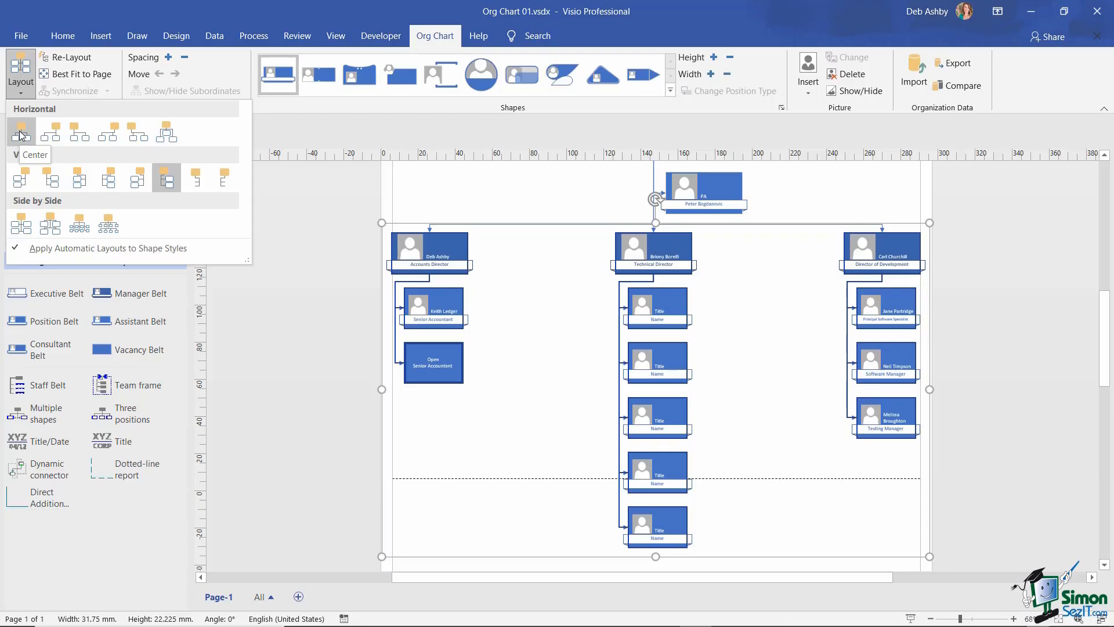
{"action": "left_click", "coordinate": [21, 135]}
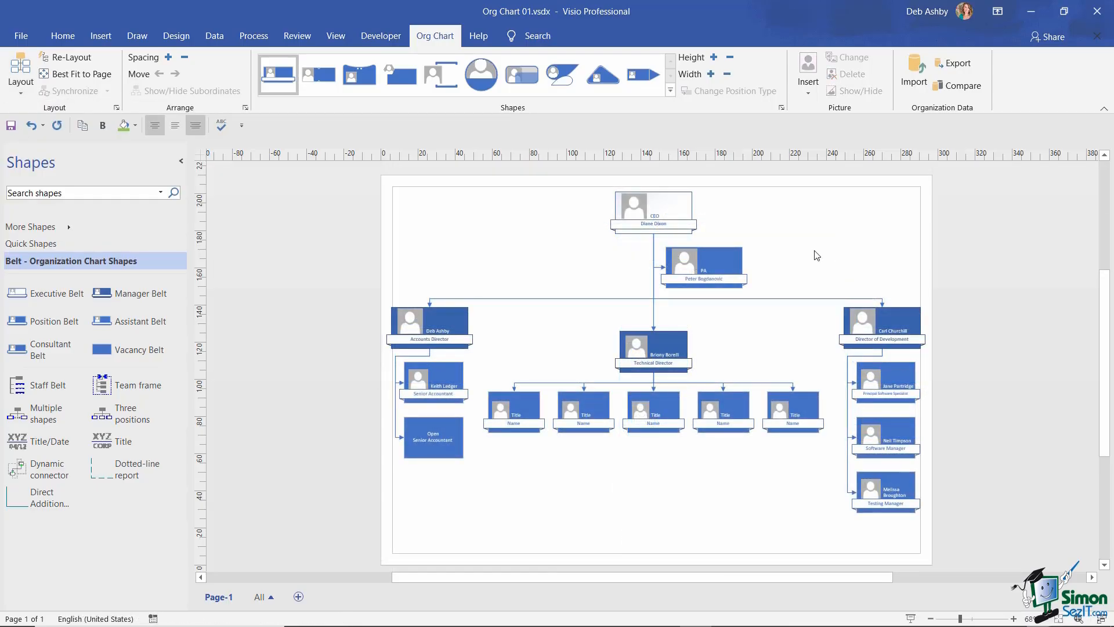
{"action": "scroll", "coordinate": [816, 255], "scroll_direction": "down", "scroll_amount": 2}
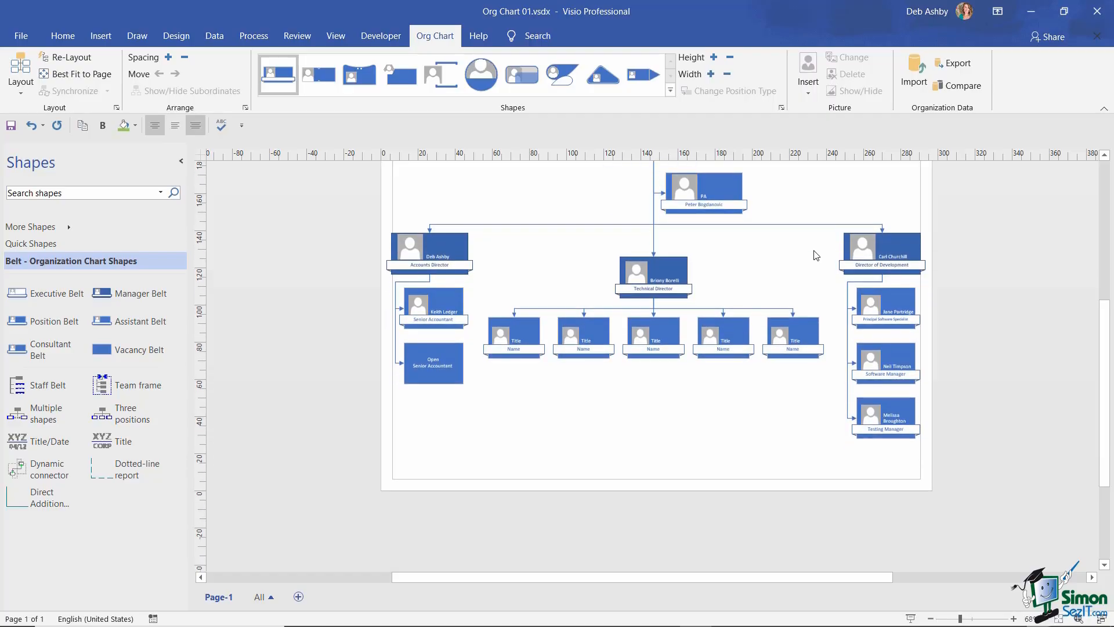
{"action": "scroll", "coordinate": [816, 255], "scroll_direction": "up", "scroll_amount": 2}
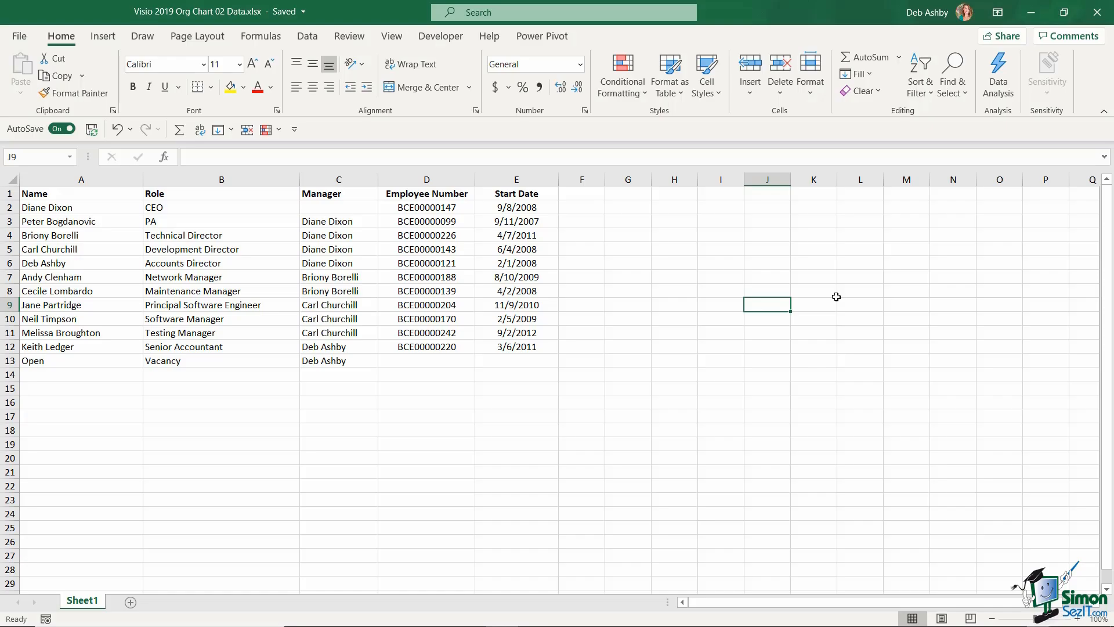
- Review the Name, Role, Manager, Employee Number and Start Date columns, singly and as groups D:E and A:C
{"action": "left_click", "coordinate": [91, 178]}
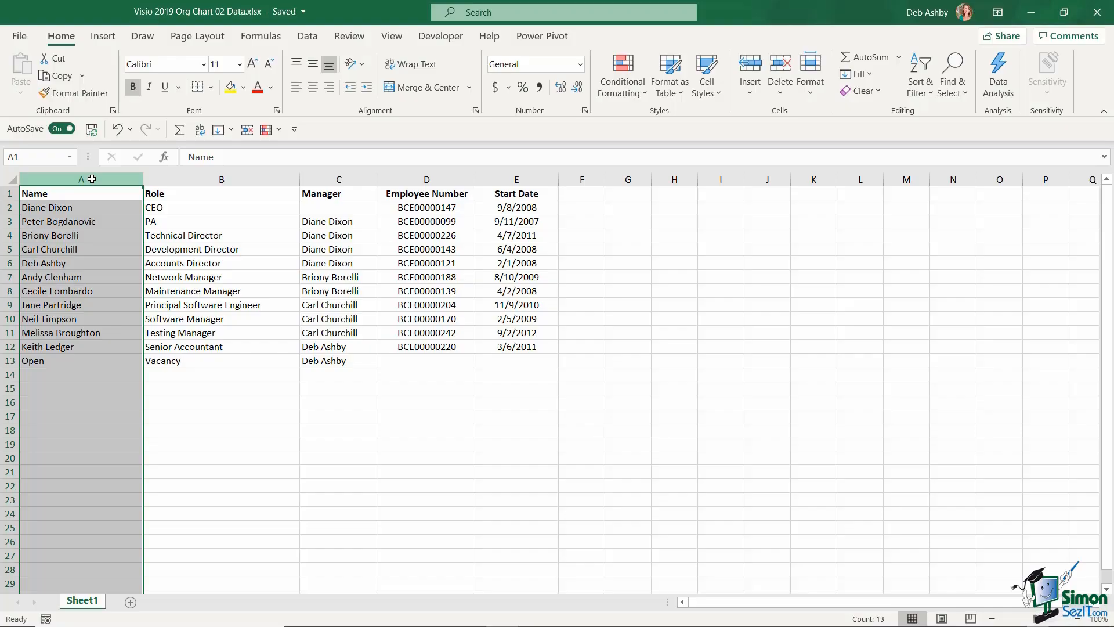
{"action": "left_click", "coordinate": [178, 178]}
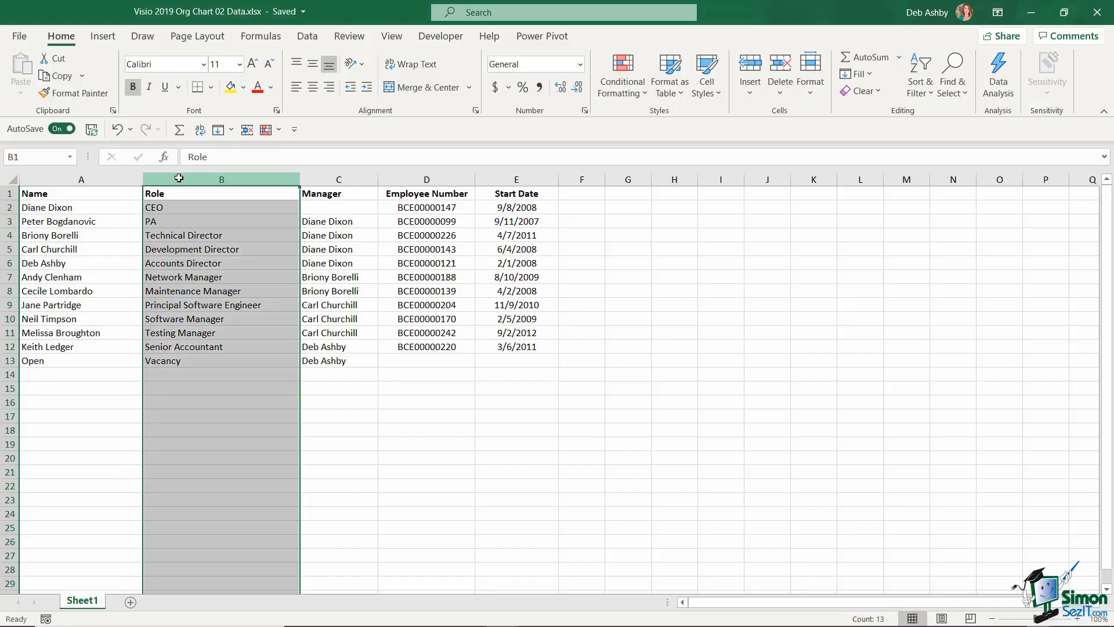
{"action": "left_click", "coordinate": [331, 182]}
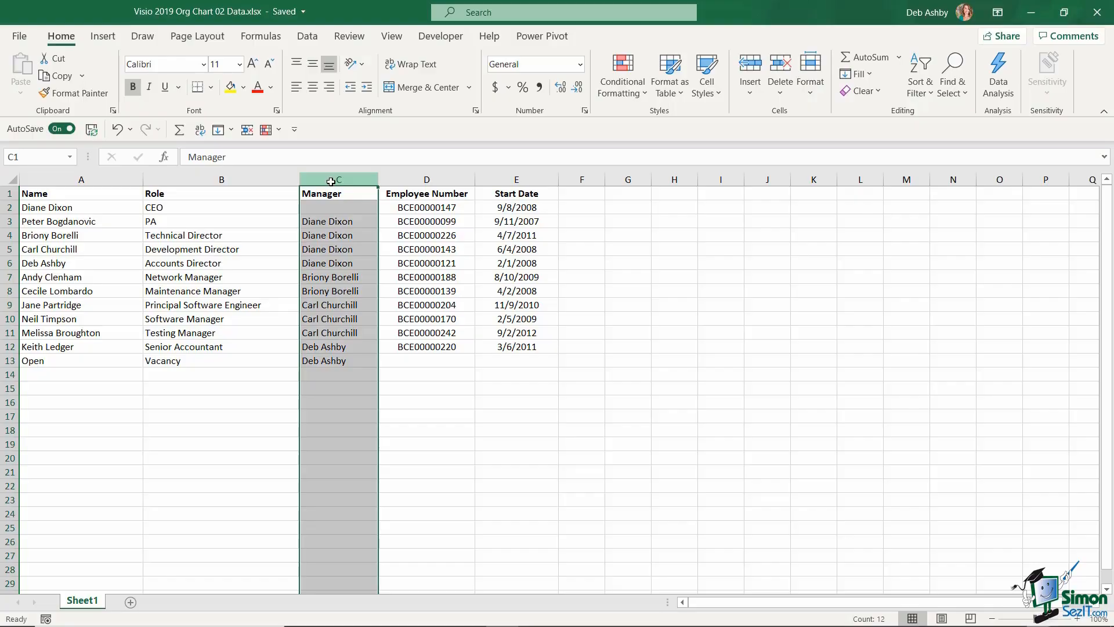
{"action": "left_click", "coordinate": [438, 181]}
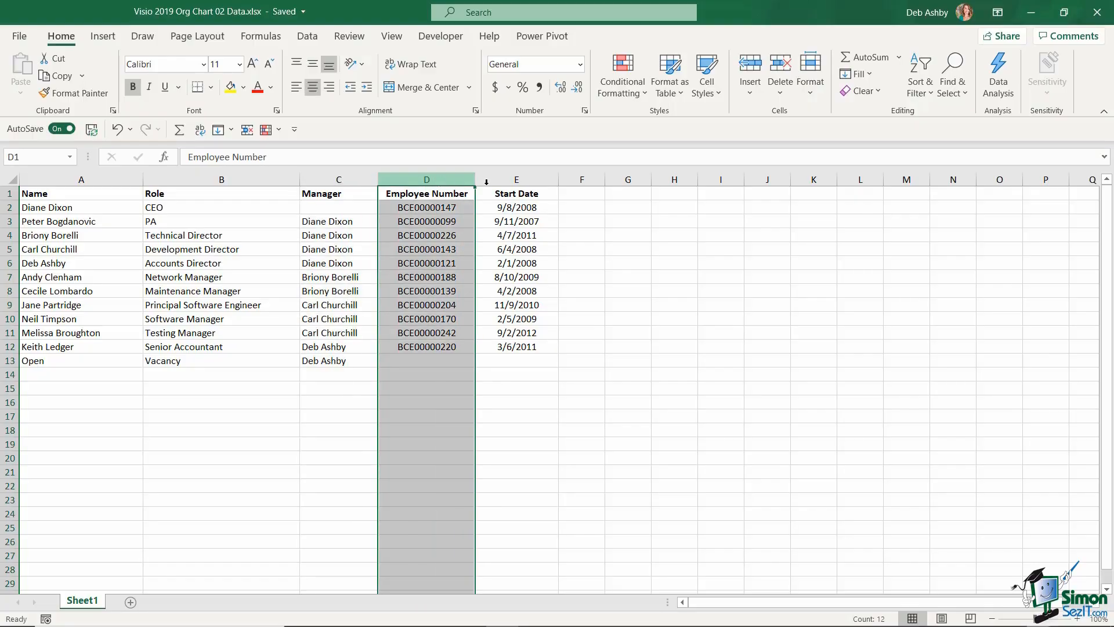
{"action": "left_click", "coordinate": [518, 183]}
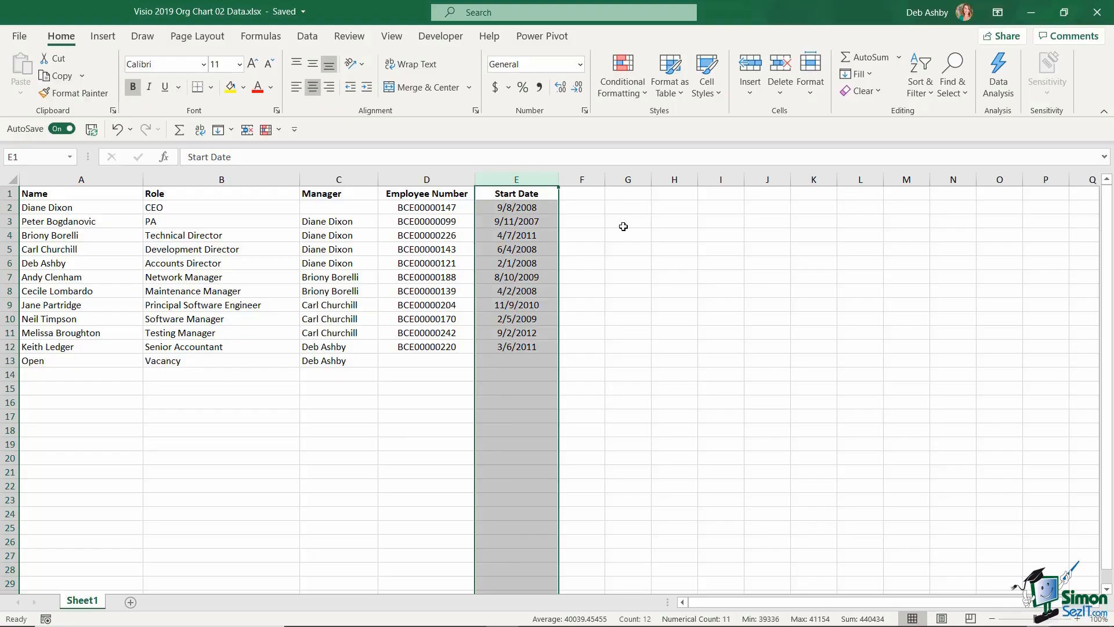
{"action": "left_click", "coordinate": [637, 258]}
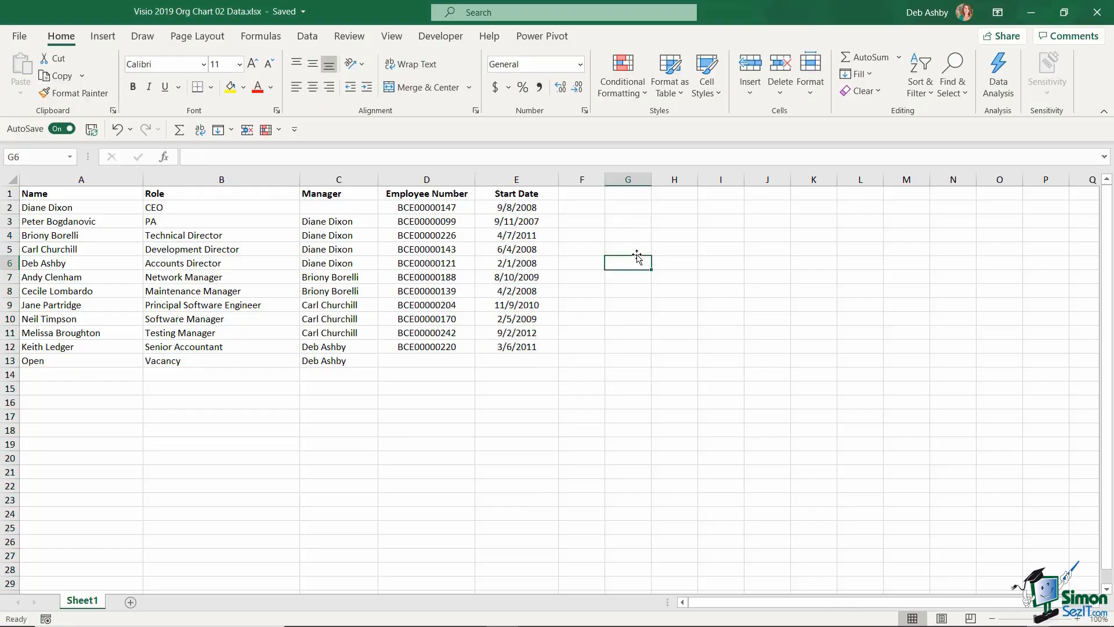
{"action": "left_click_drag", "start_coordinate": [424, 181], "coordinate": [529, 197]}
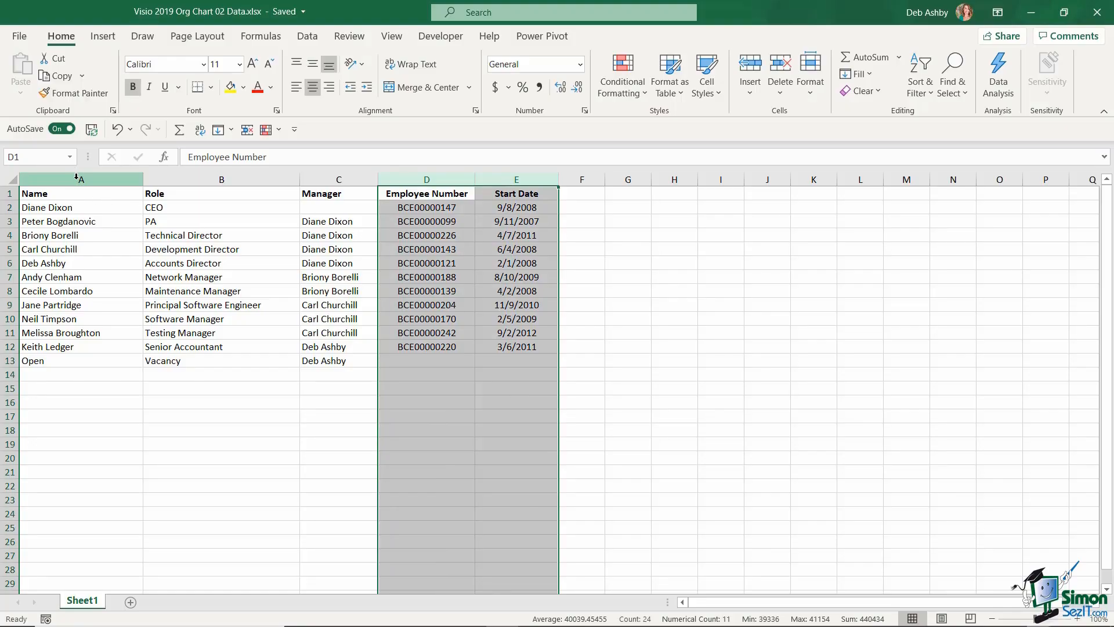
{"action": "left_click_drag", "start_coordinate": [76, 177], "coordinate": [313, 186]}
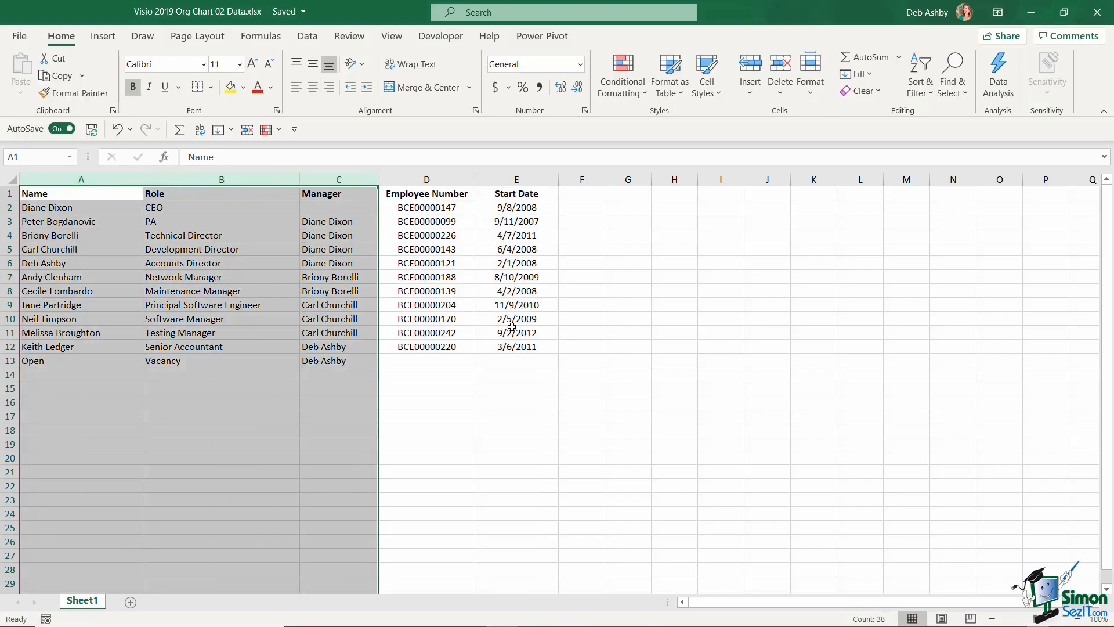
{"action": "left_click", "coordinate": [641, 280]}
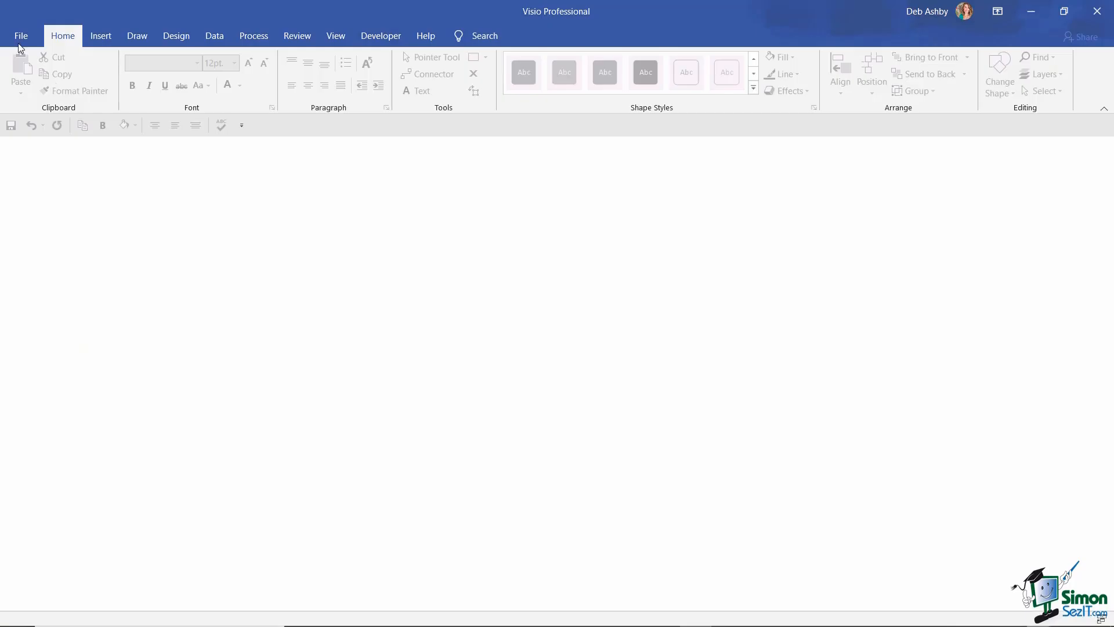
- Create a new drawing from the Organization Chart template
{"action": "left_click", "coordinate": [20, 37]}
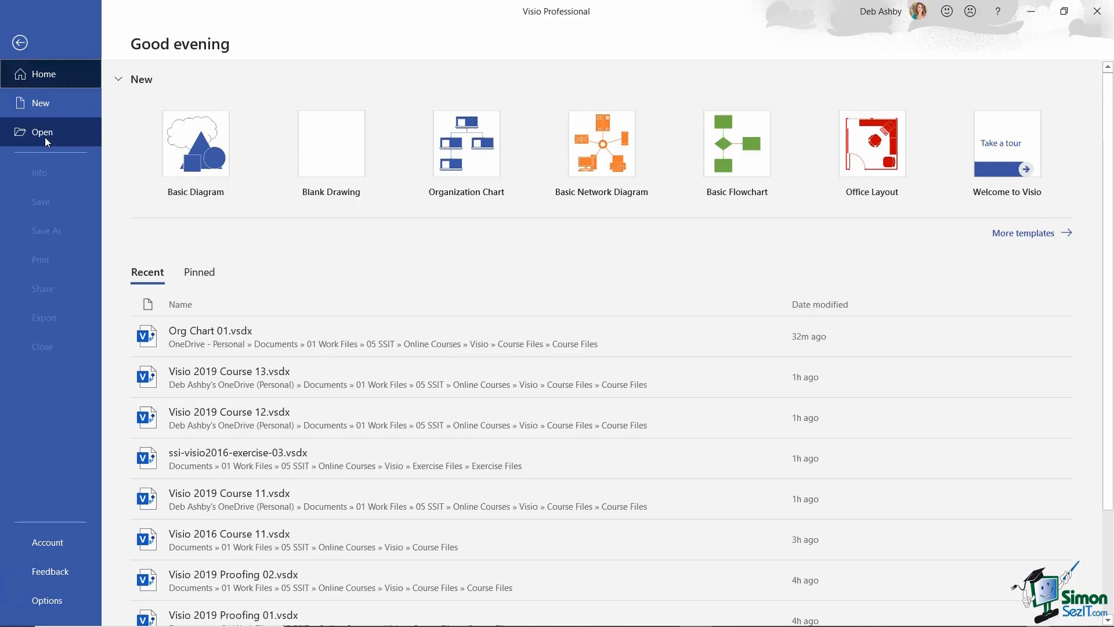
{"action": "left_click", "coordinate": [46, 107]}
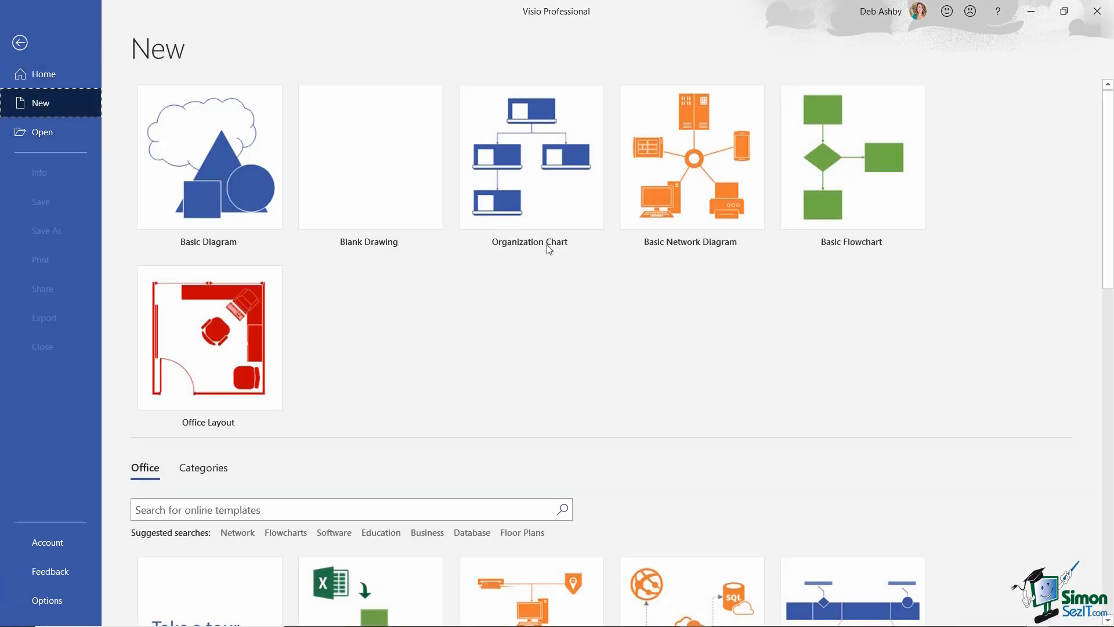
{"action": "left_click", "coordinate": [544, 168]}
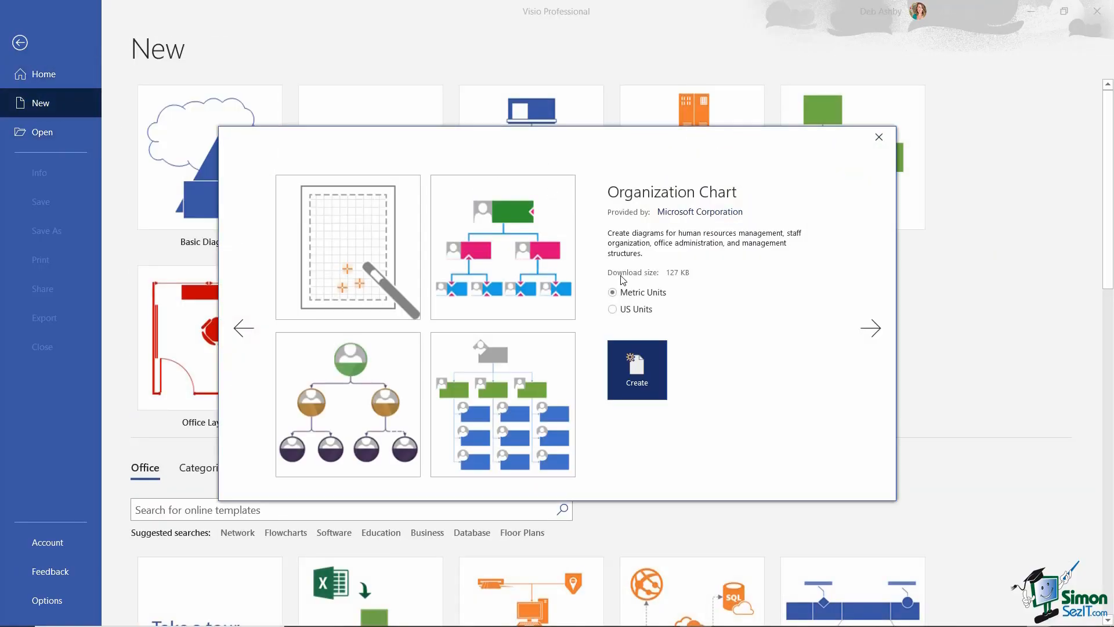
{"action": "left_click", "coordinate": [636, 367]}
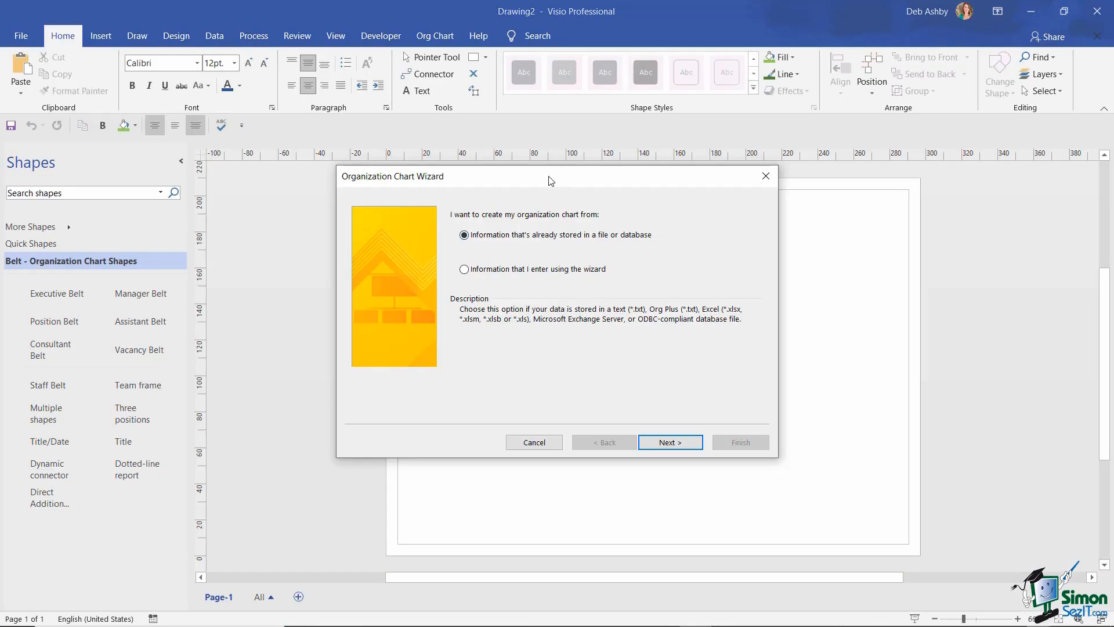
- In the wizard, choose information already stored in a file or database
{"action": "left_click_drag", "start_coordinate": [551, 176], "coordinate": [585, 175]}
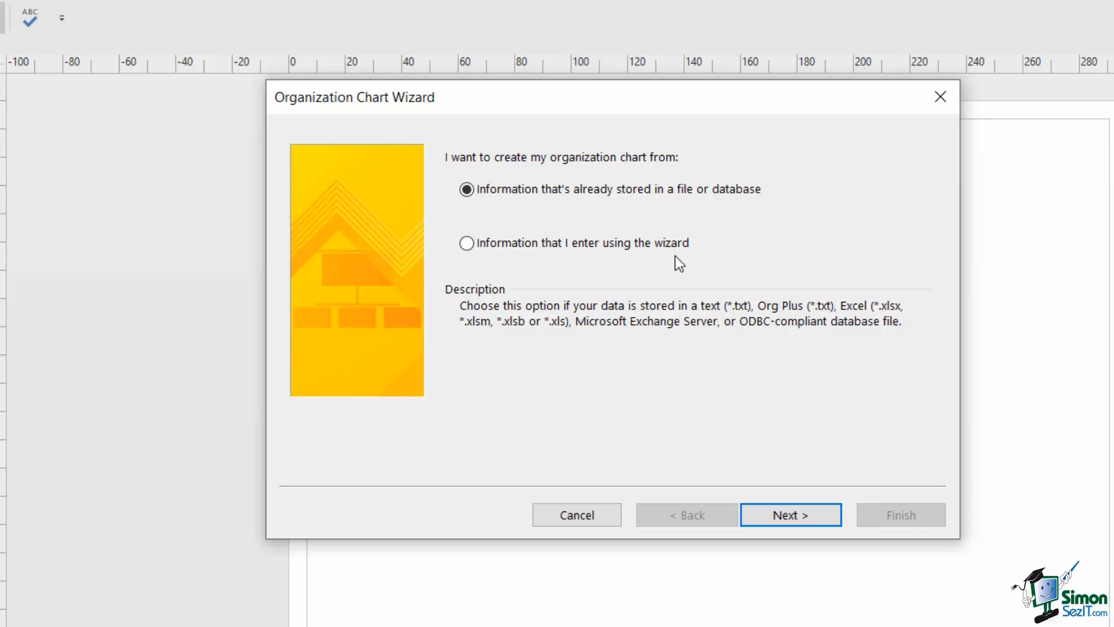
{"action": "left_click", "coordinate": [467, 244]}
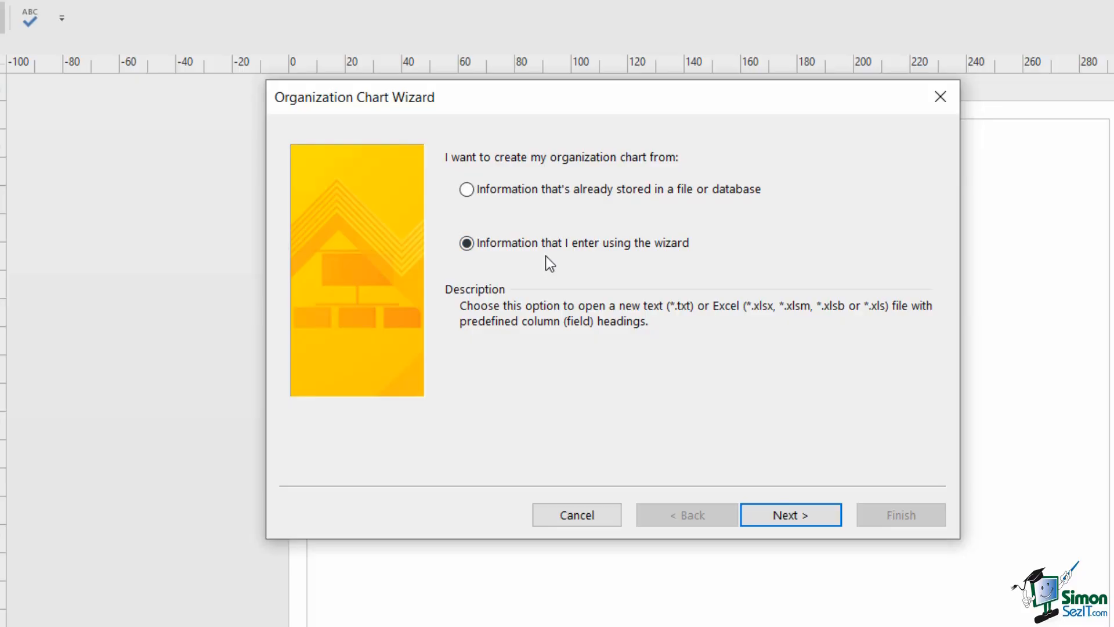
{"action": "left_click", "coordinate": [466, 191]}
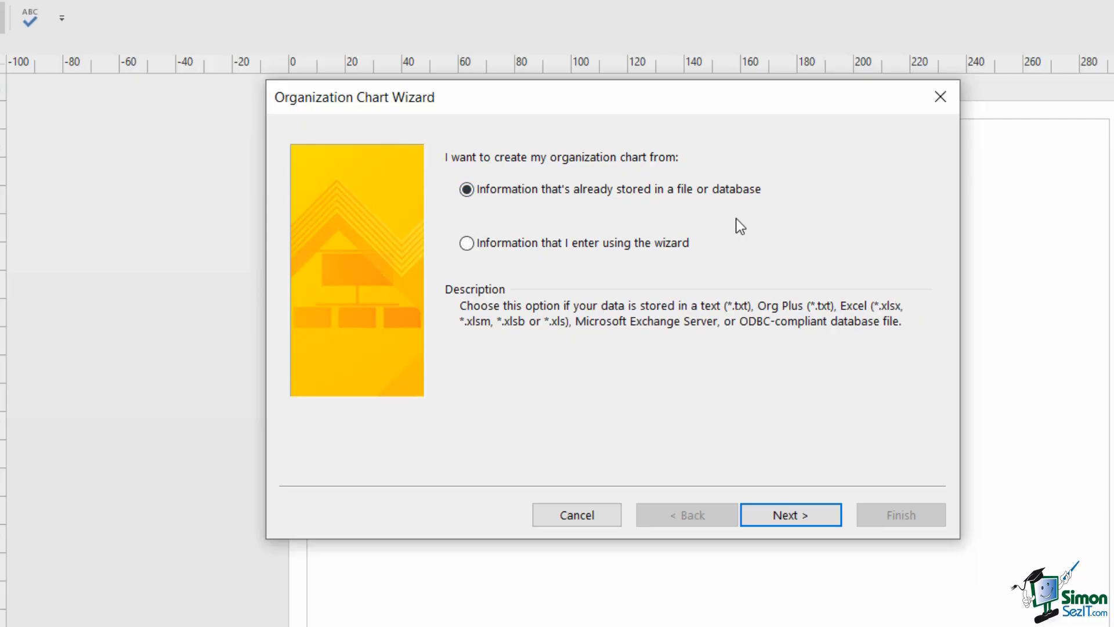
{"action": "left_click", "coordinate": [806, 517]}
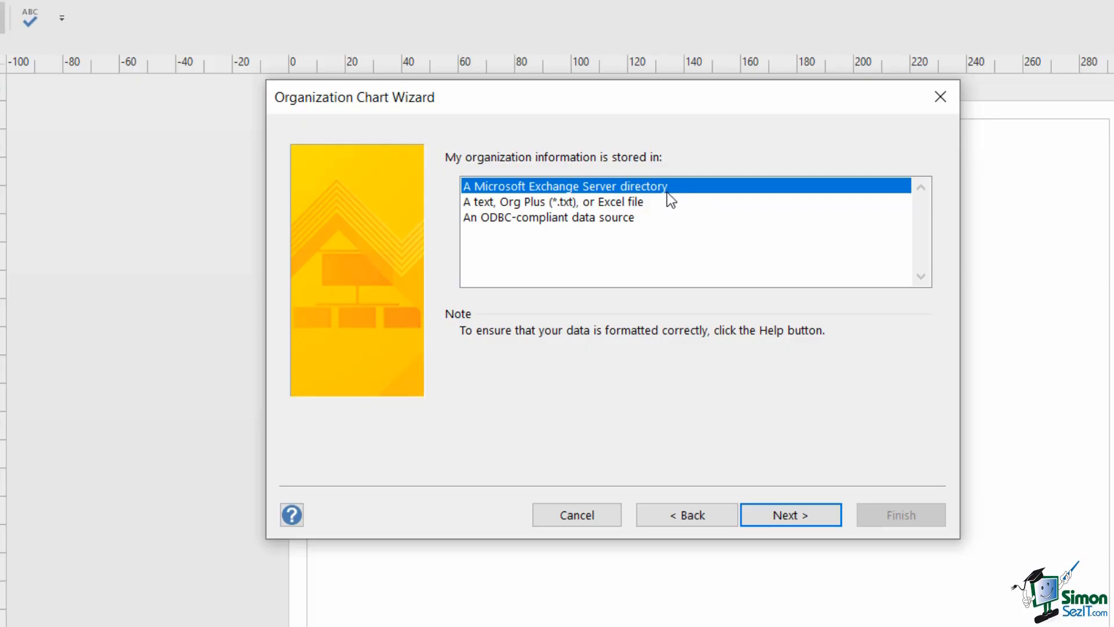
- Pick 'A text, Org Plus (*.txt), or Excel file' as the data source type
{"action": "left_click", "coordinate": [577, 221]}
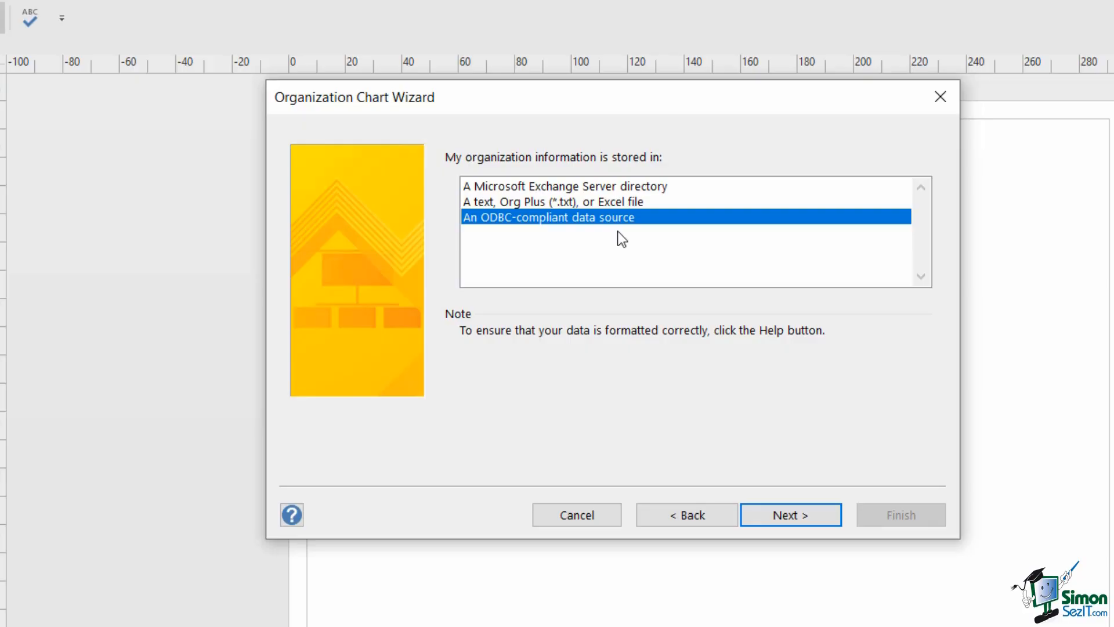
{"action": "left_click", "coordinate": [541, 203]}
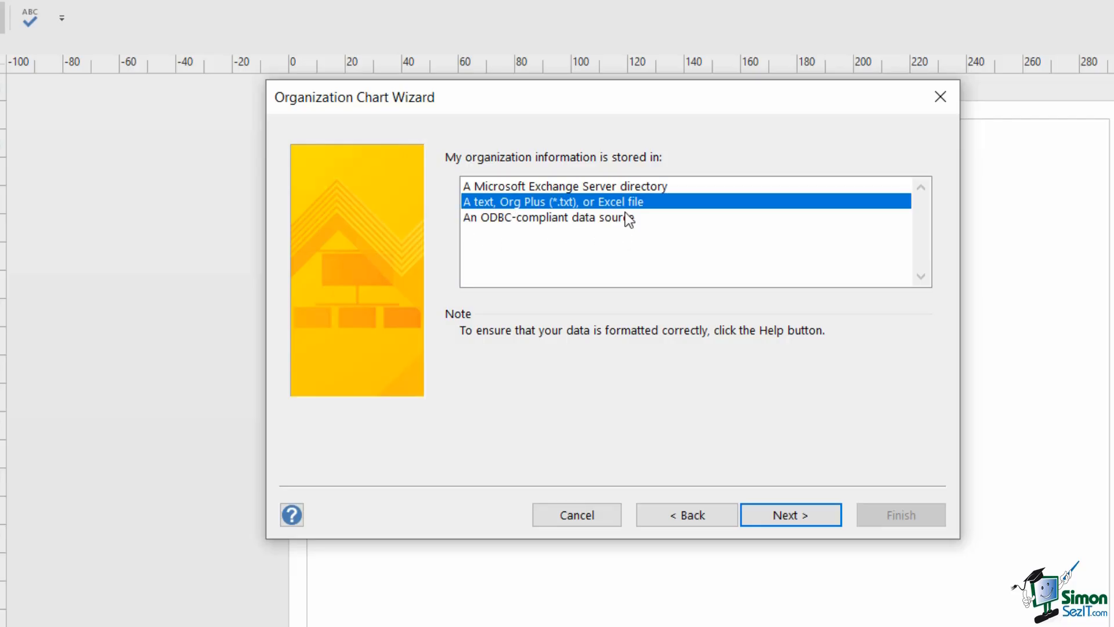
{"action": "left_click", "coordinate": [793, 517]}
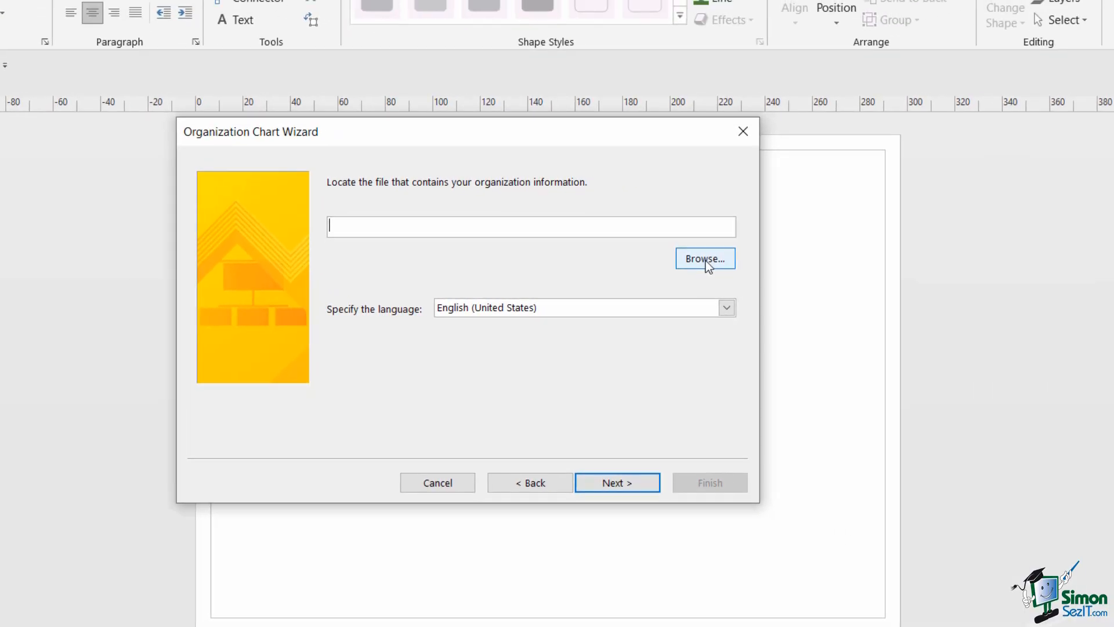
- Select Visio 2019 Org Chart 02 Data.xlsx as the wizard's data file
{"action": "left_click", "coordinate": [898, 254]}
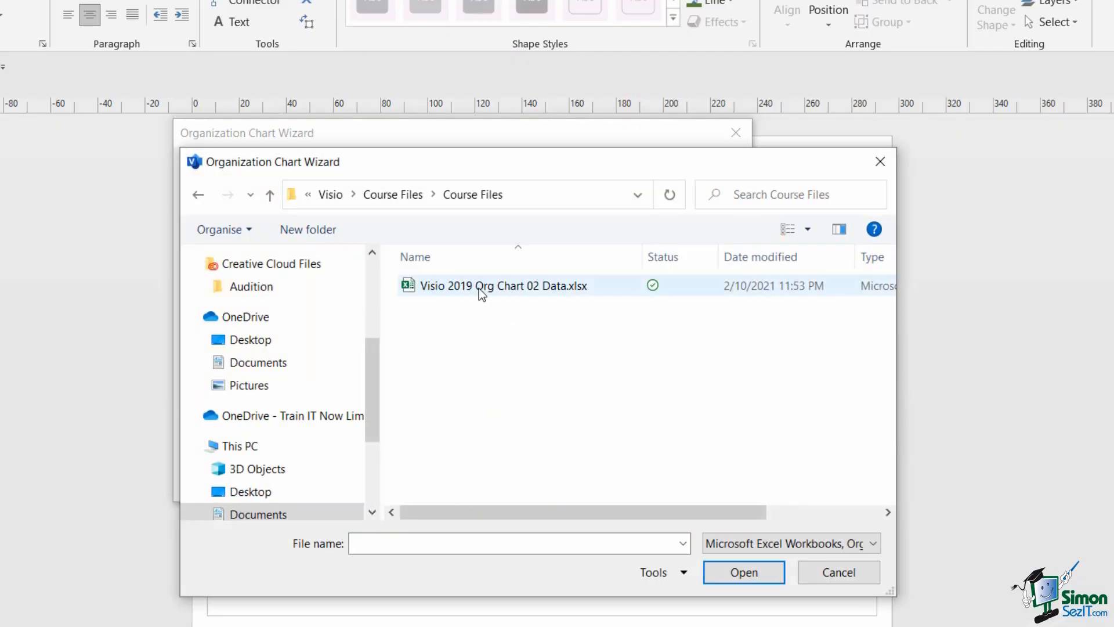
{"action": "left_click", "coordinate": [479, 288]}
{"action": "left_click", "coordinate": [750, 572]}
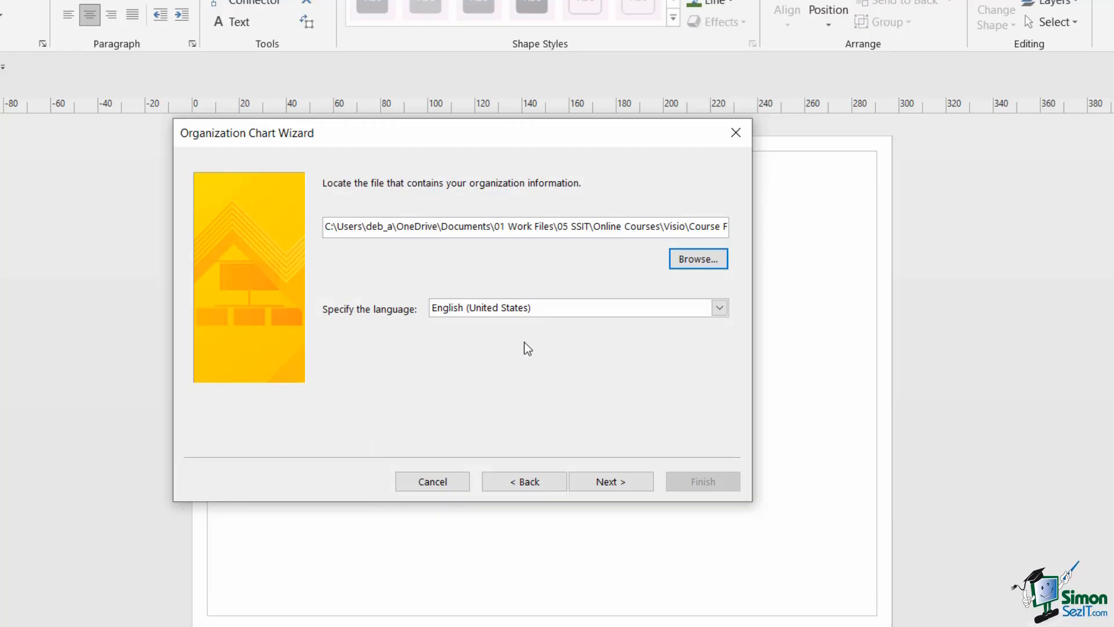
{"action": "left_click", "coordinate": [626, 481]}
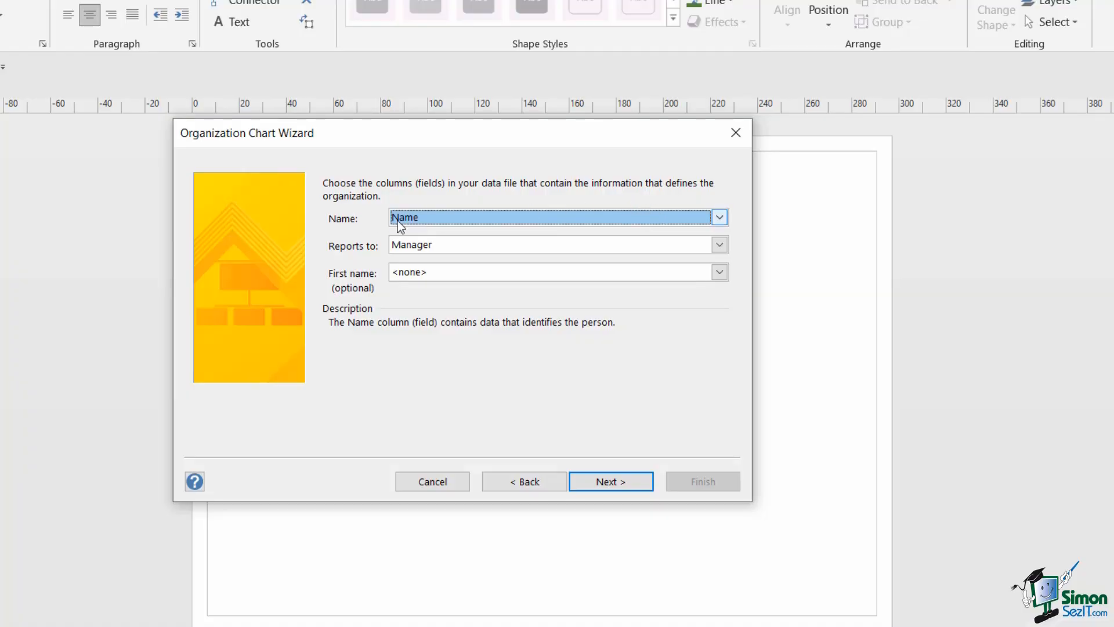
- Keep Name as the name column and Manager as Reports to, then continue
{"action": "left_click", "coordinate": [719, 218]}
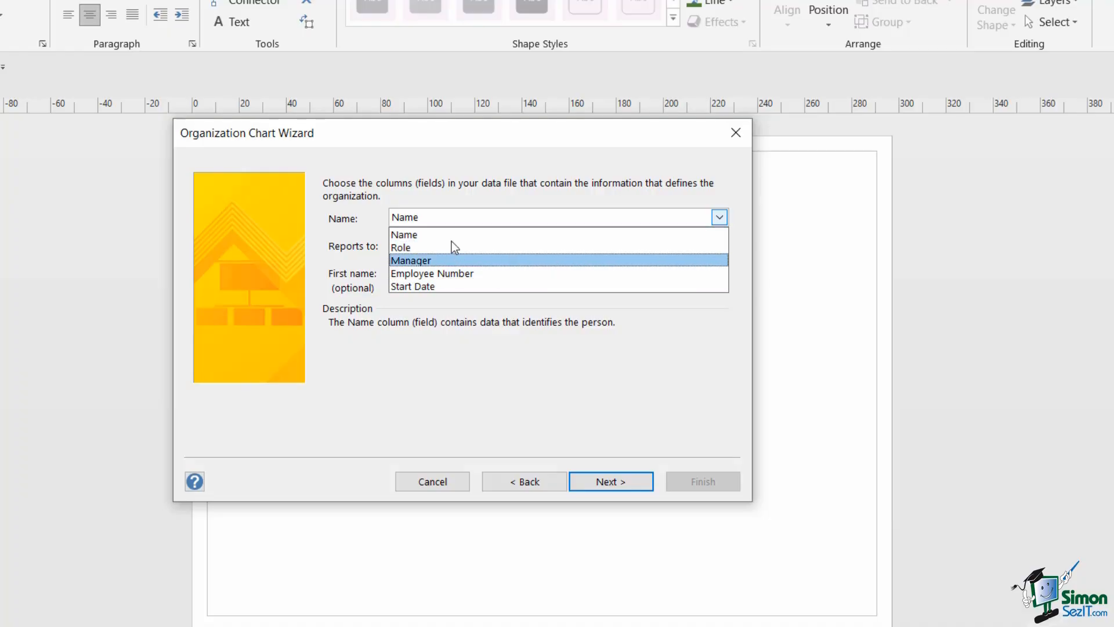
{"action": "left_click", "coordinate": [566, 174]}
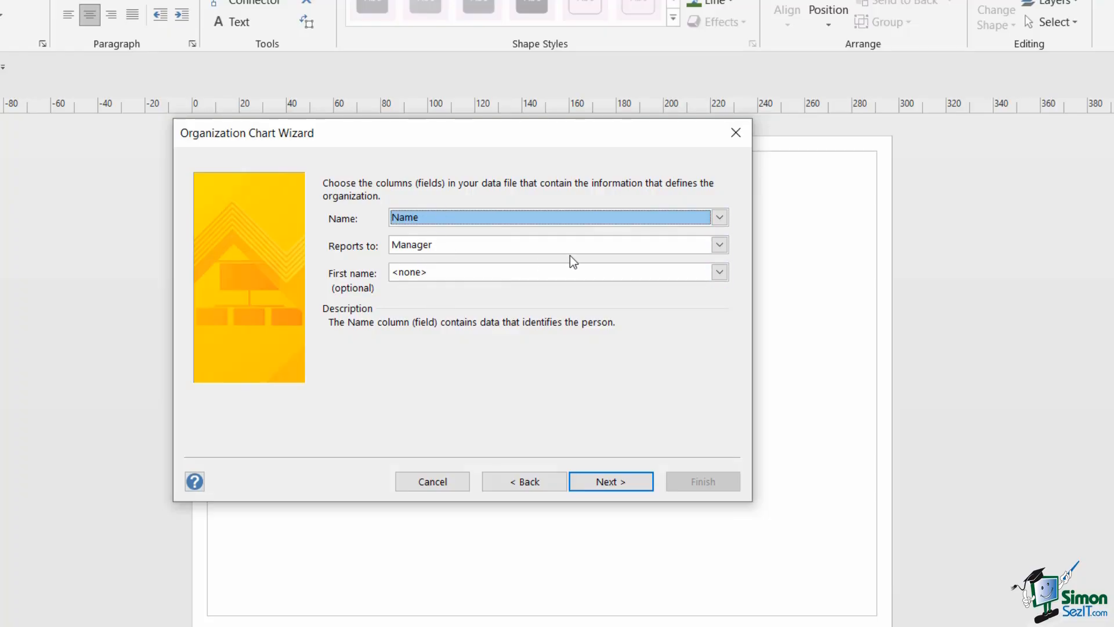
{"action": "left_click", "coordinate": [610, 482]}
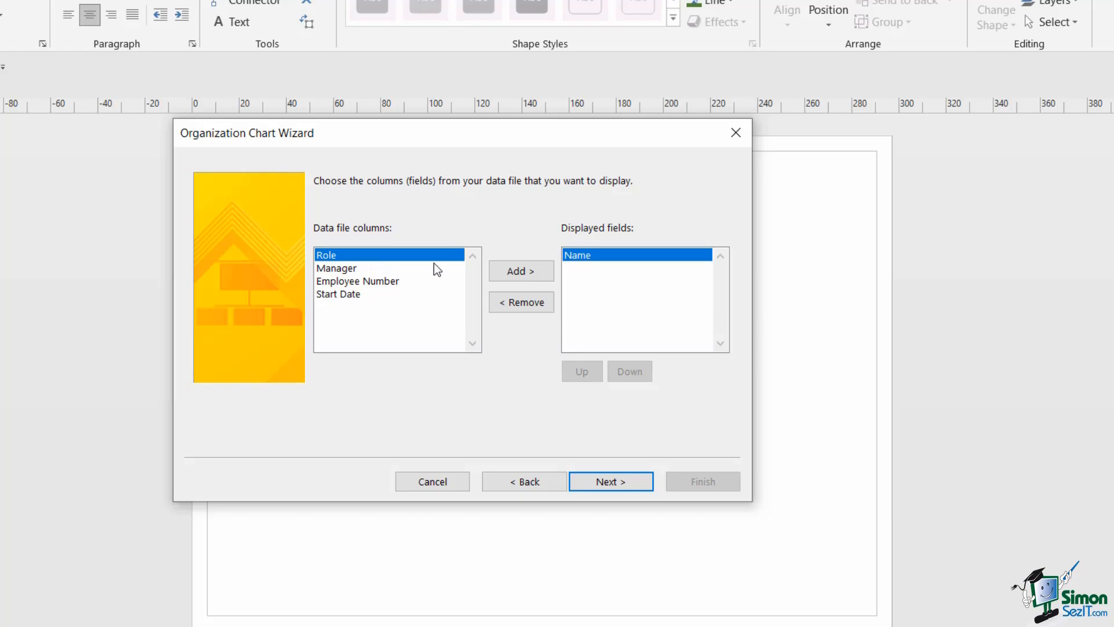
- Add Role to the displayed fields and continue past the shape data fields
{"action": "left_click", "coordinate": [521, 270]}
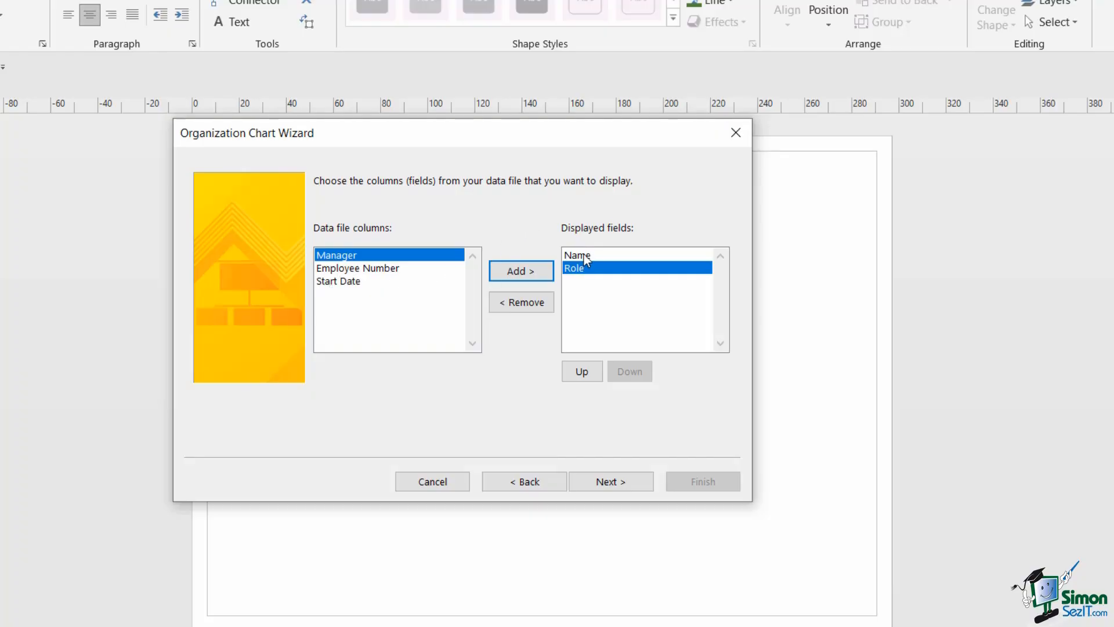
{"action": "left_click", "coordinate": [614, 481]}
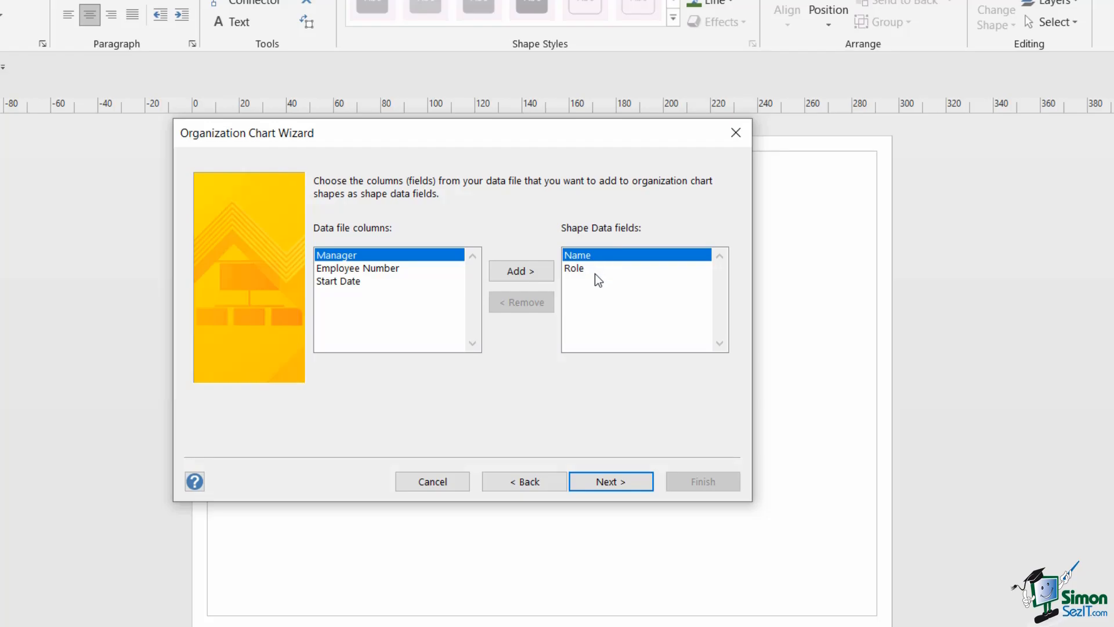
{"action": "left_click", "coordinate": [606, 481]}
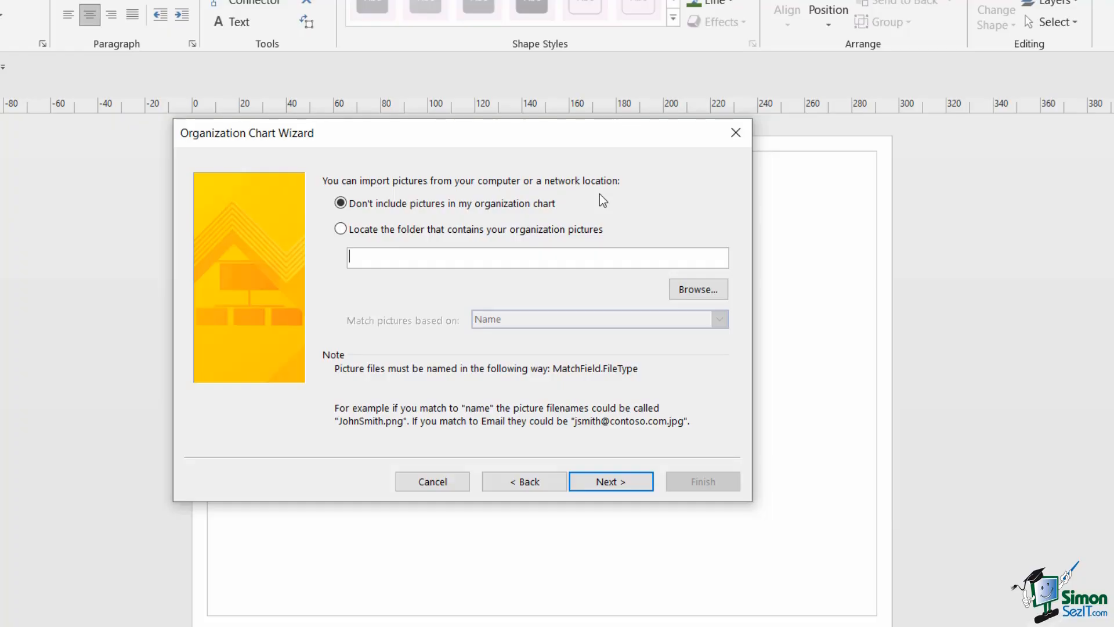
- Choose 'Don't include pictures in my organization chart' and continue
{"action": "left_click", "coordinate": [342, 230]}
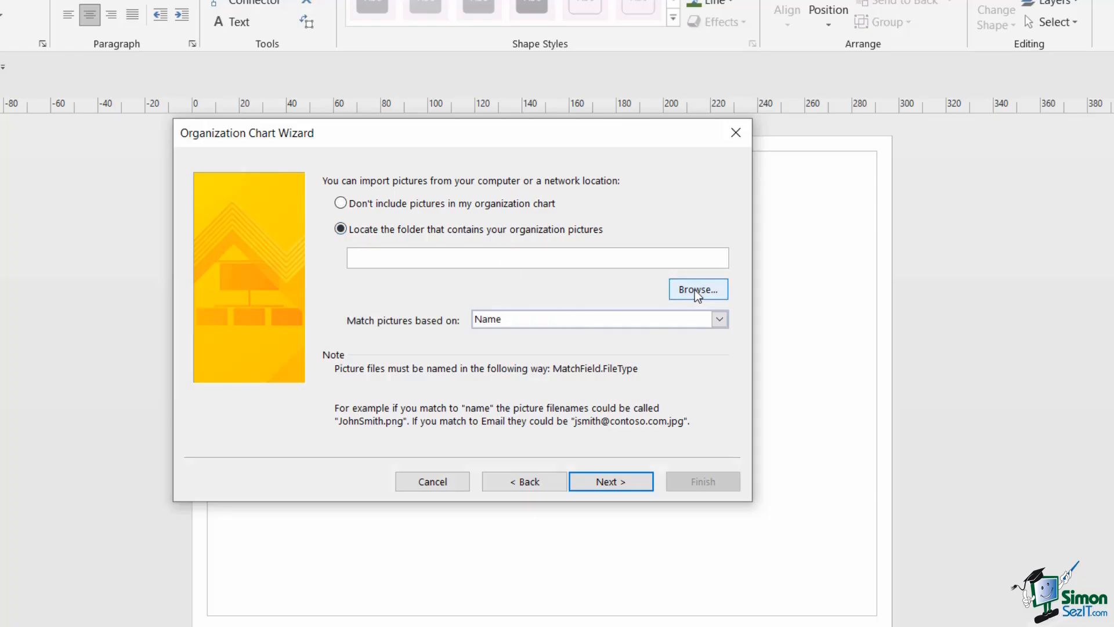
{"action": "left_click", "coordinate": [341, 204]}
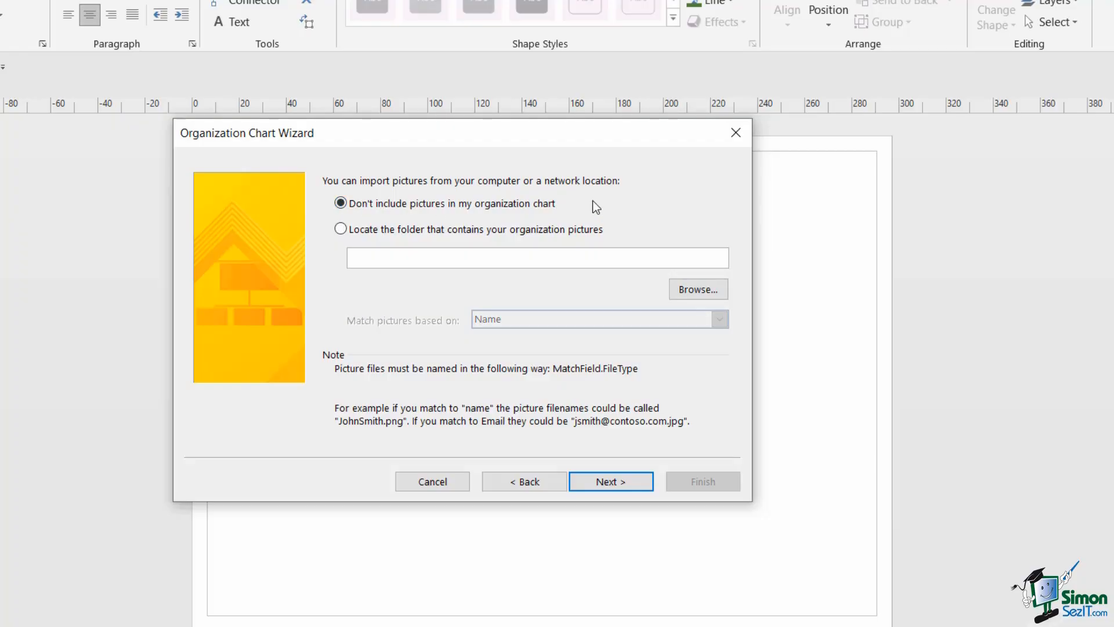
{"action": "left_click", "coordinate": [619, 478]}
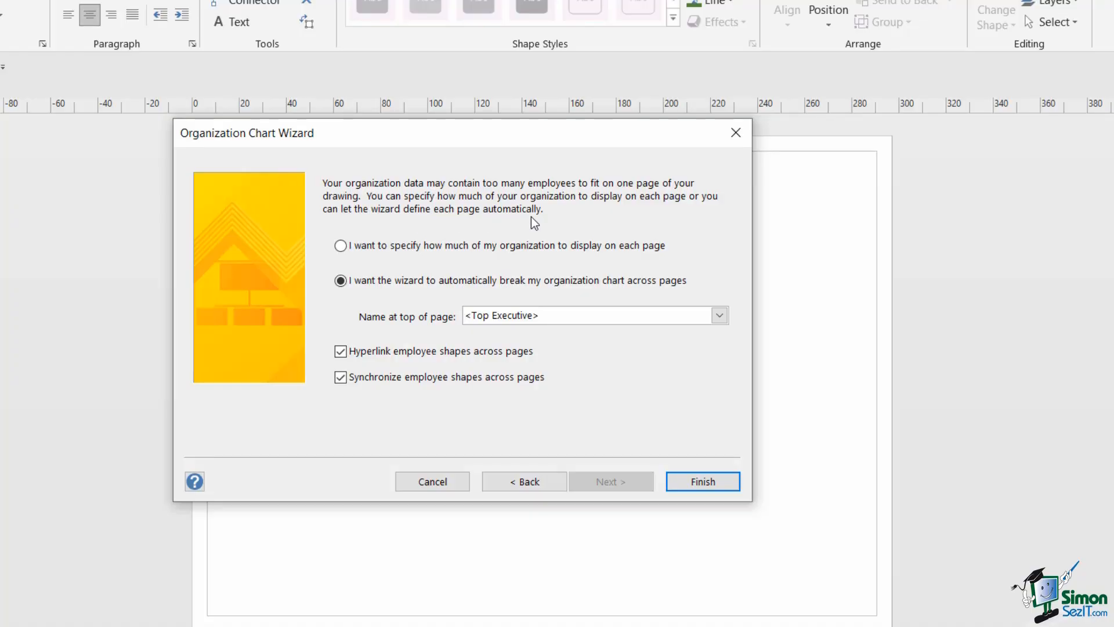
- Break the chart across pages automatically with <Top Executive> at the top, and finish
{"action": "left_click", "coordinate": [339, 250]}
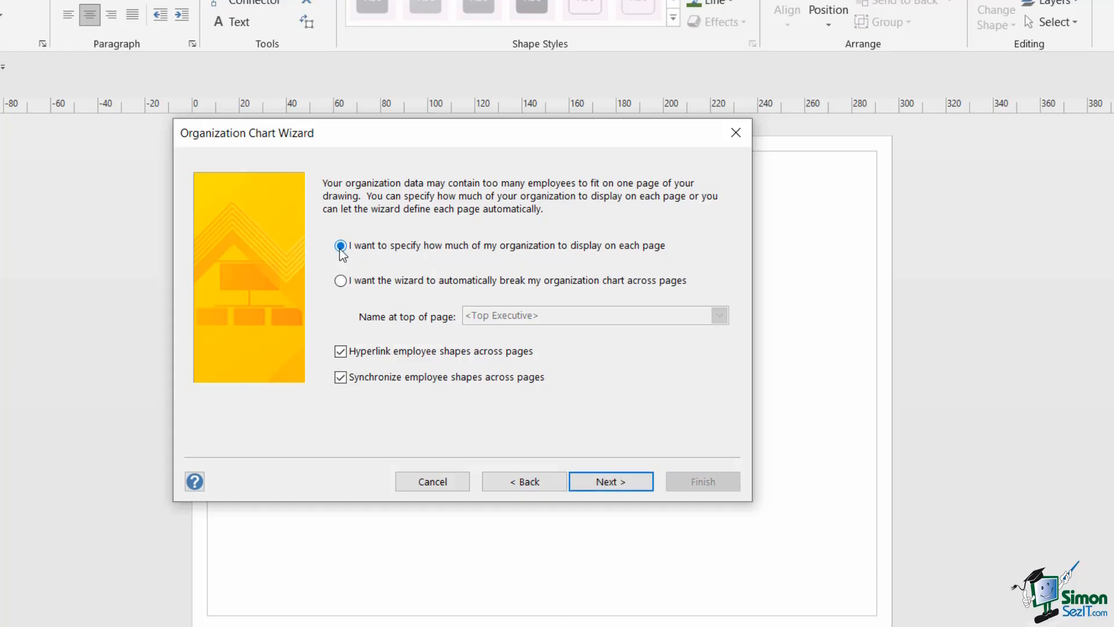
{"action": "left_click", "coordinate": [341, 283]}
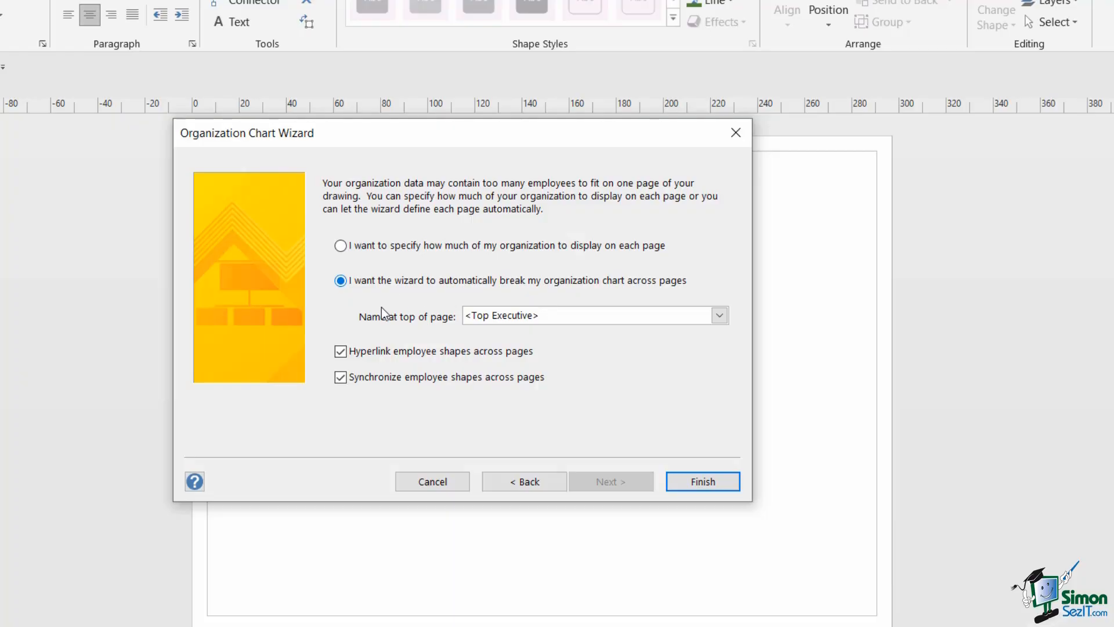
{"action": "left_click", "coordinate": [719, 317]}
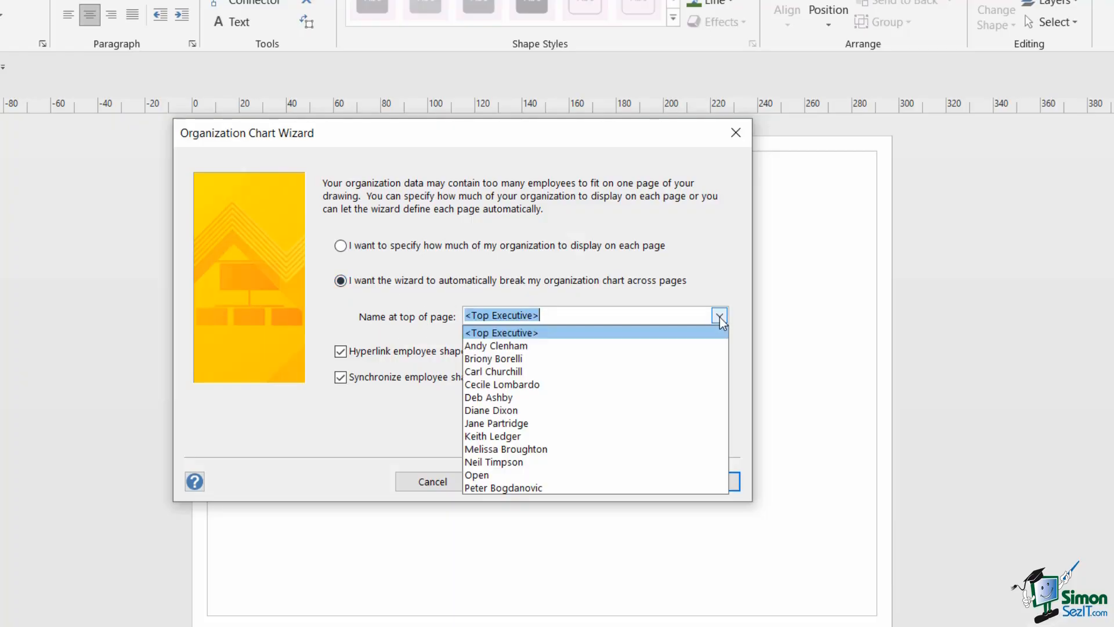
{"action": "left_click", "coordinate": [558, 333]}
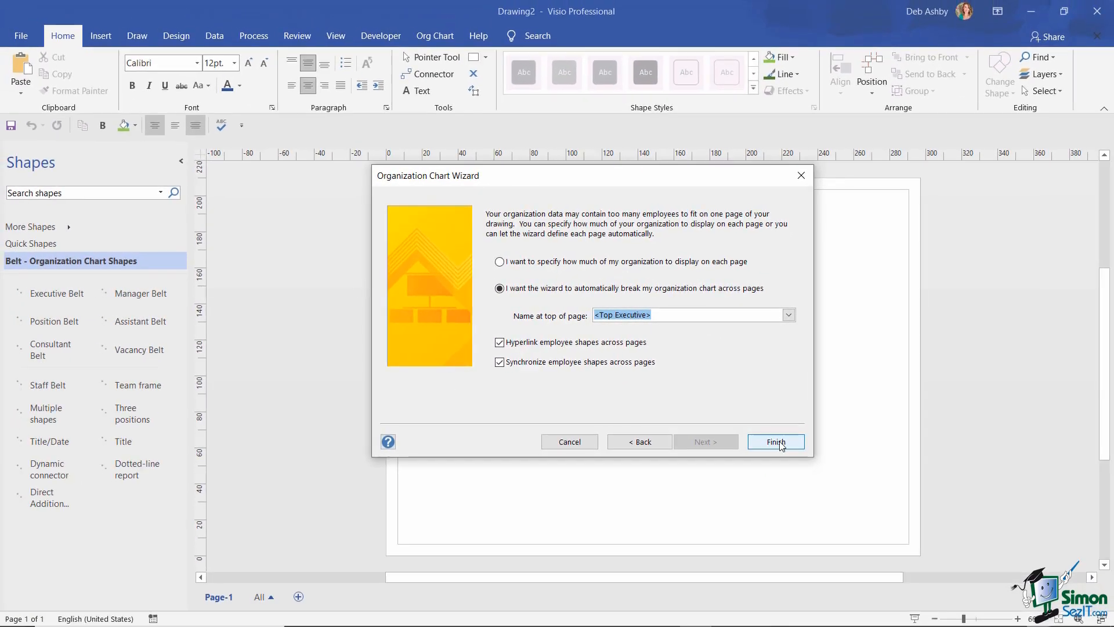
{"action": "left_click", "coordinate": [703, 481]}
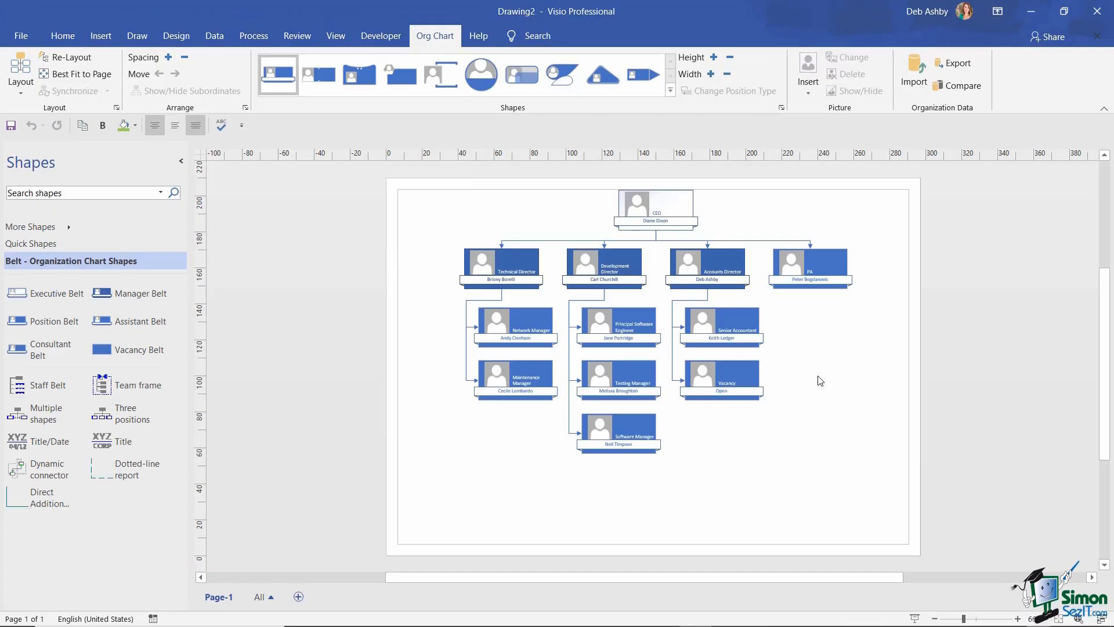
- Change the PA box beside the three directors to the Assistant position type
{"action": "left_click", "coordinate": [1018, 618]}
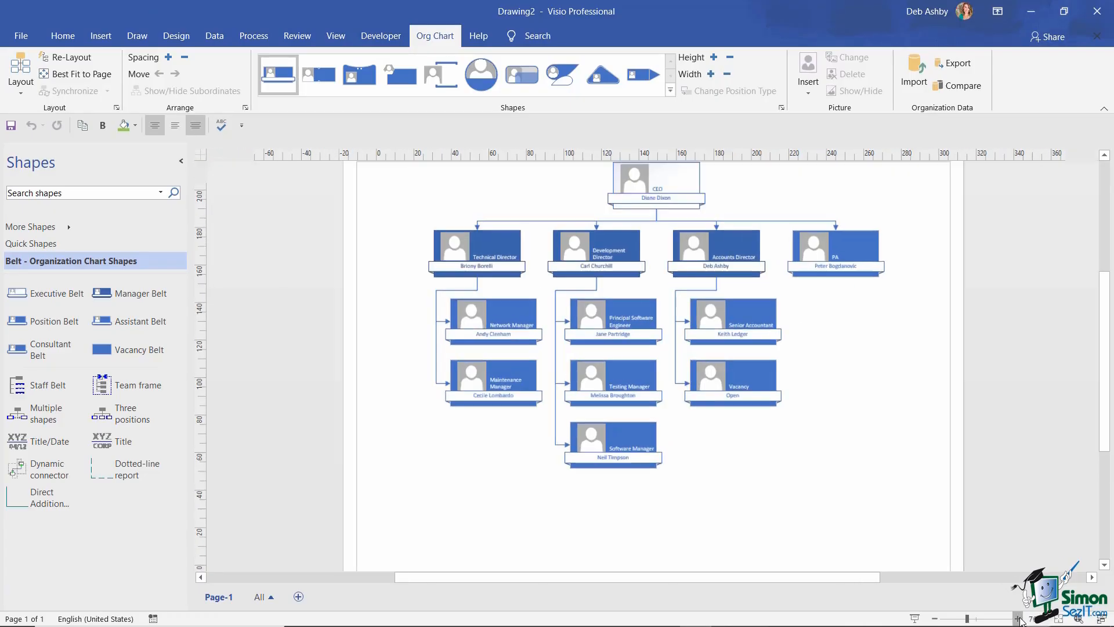
{"action": "left_click", "coordinate": [1018, 619]}
{"action": "scroll", "coordinate": [866, 413], "scroll_direction": "up", "scroll_amount": 1}
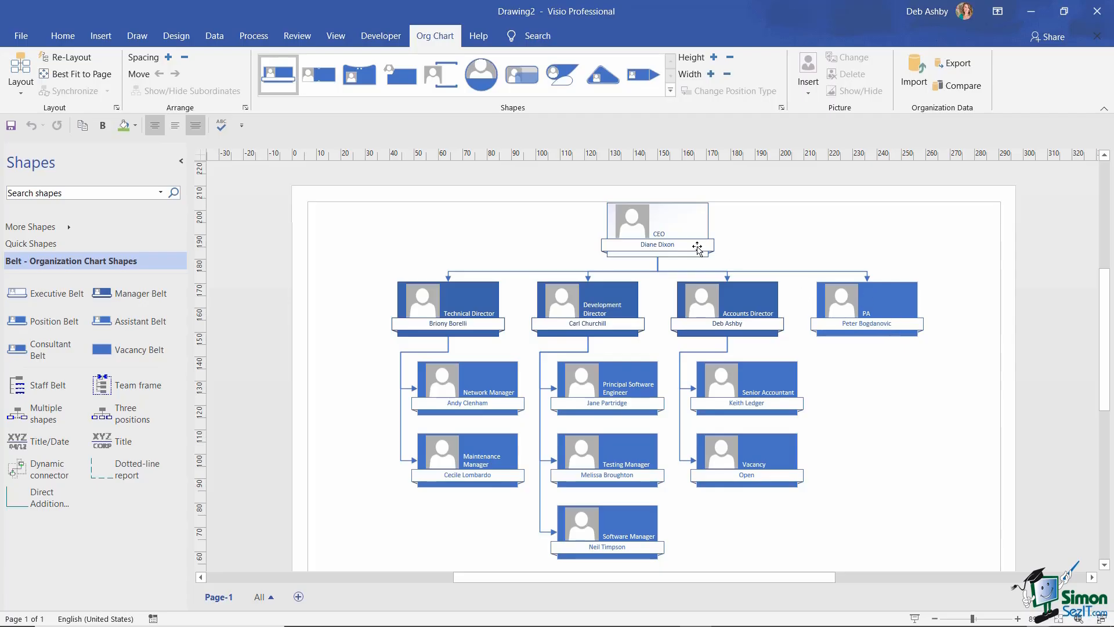
{"action": "left_click", "coordinate": [895, 300]}
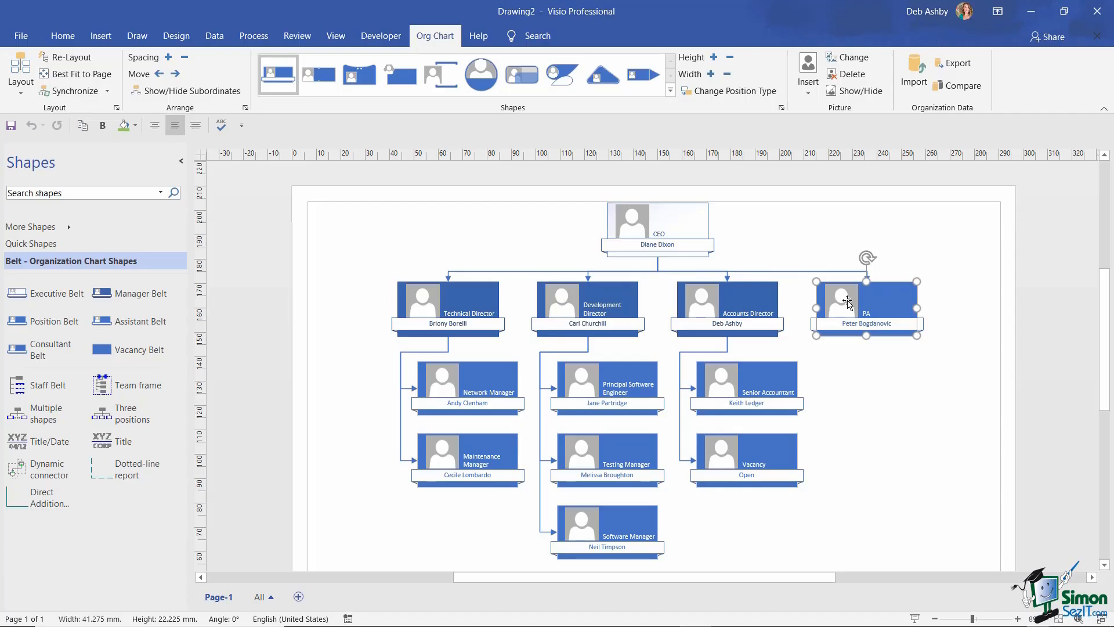
{"action": "right_click", "coordinate": [882, 298]}
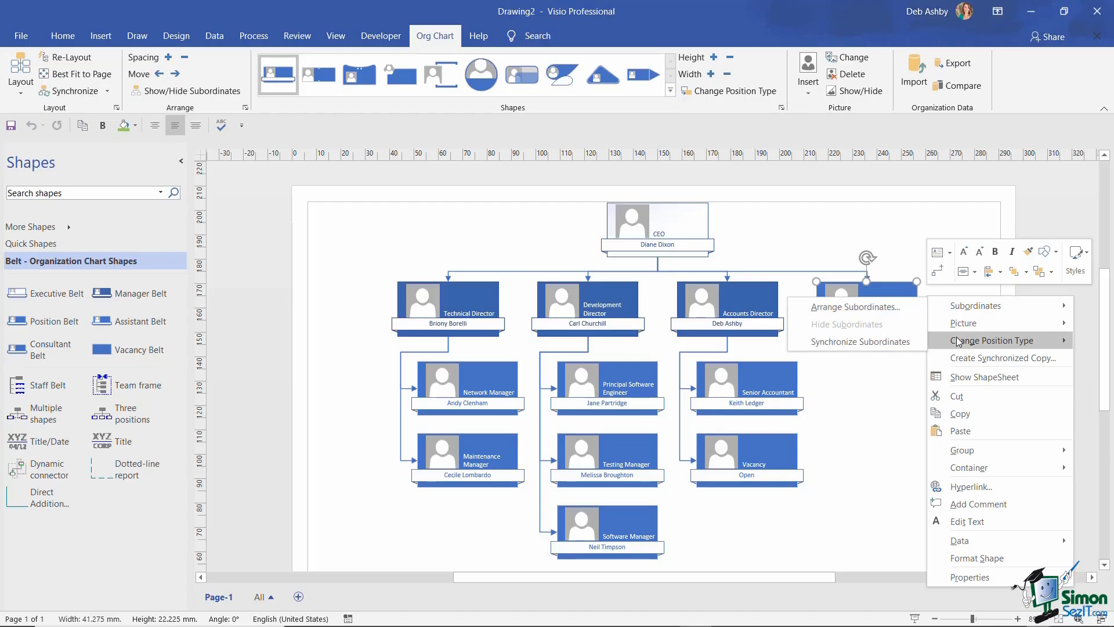
{"action": "mouse_move", "coordinate": [958, 344]}
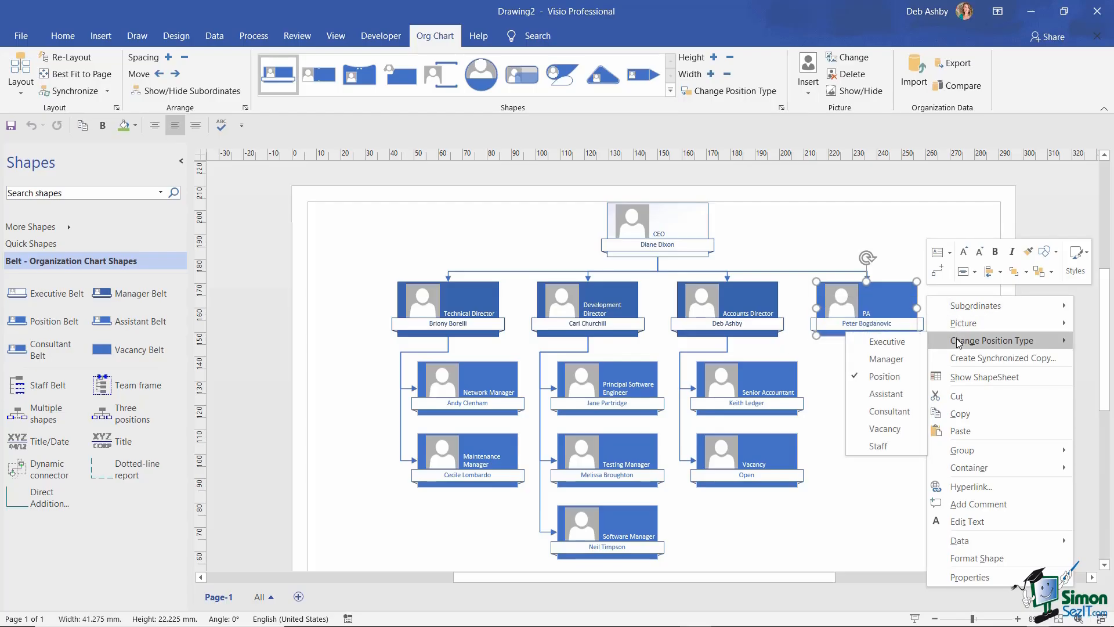
{"action": "left_click", "coordinate": [905, 398]}
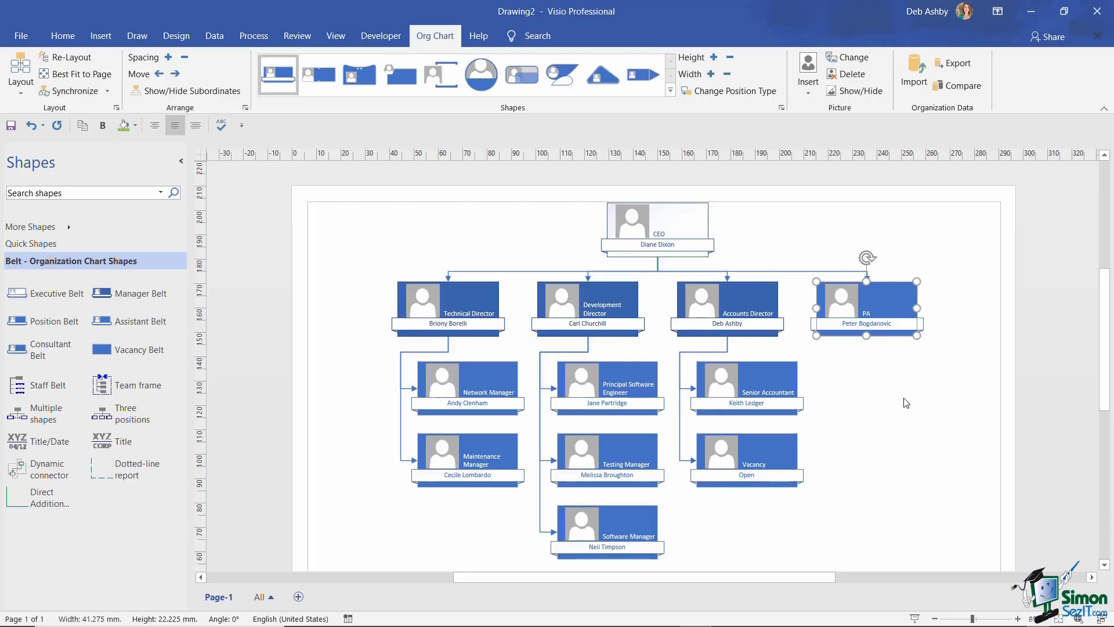
{"action": "left_click", "coordinate": [906, 403]}
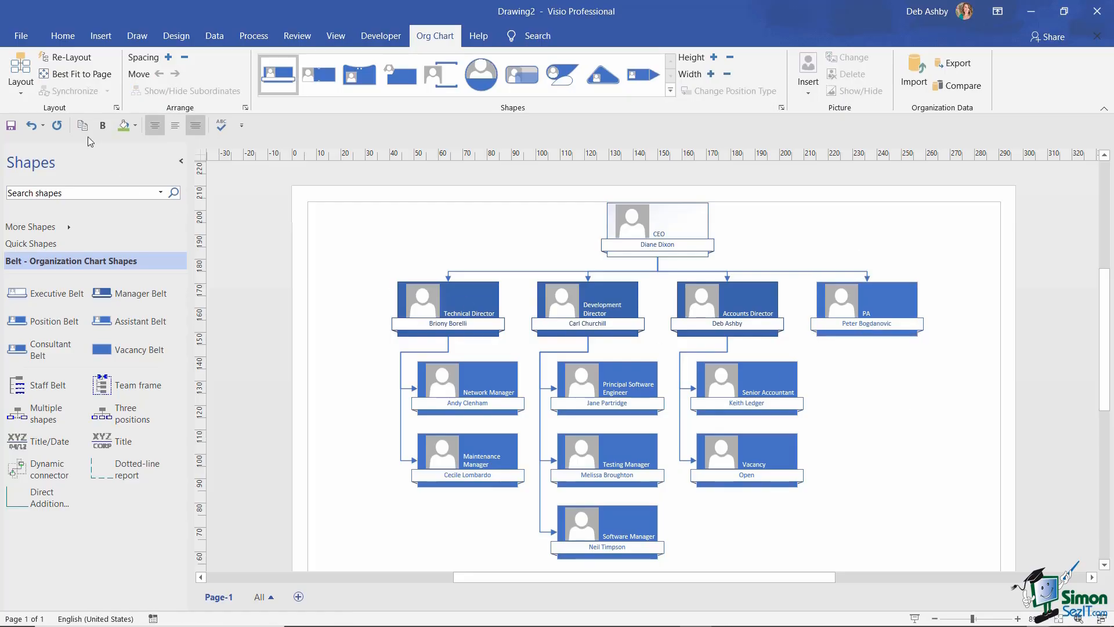
- Re-Layout the org chart so the PA sits directly beneath the CEO as an assistant
{"action": "left_click", "coordinate": [71, 59]}
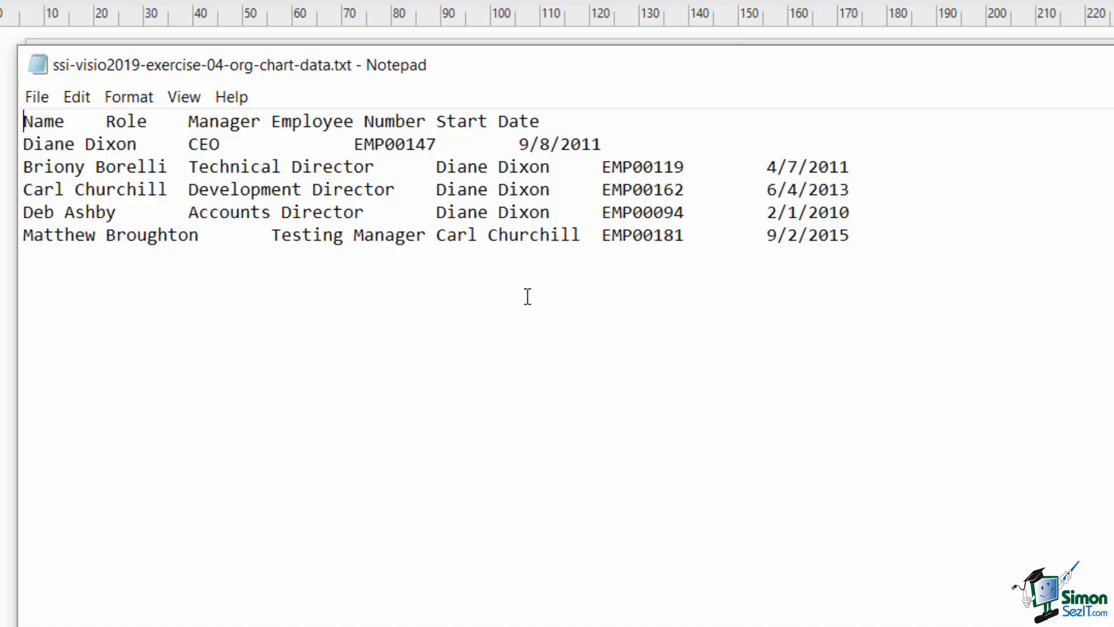
{"action": "double_click", "coordinate": [394, 144]}
{"action": "left_click", "coordinate": [117, 144]}
{"action": "left_click_drag", "start_coordinate": [23, 145], "coordinate": [138, 146]}
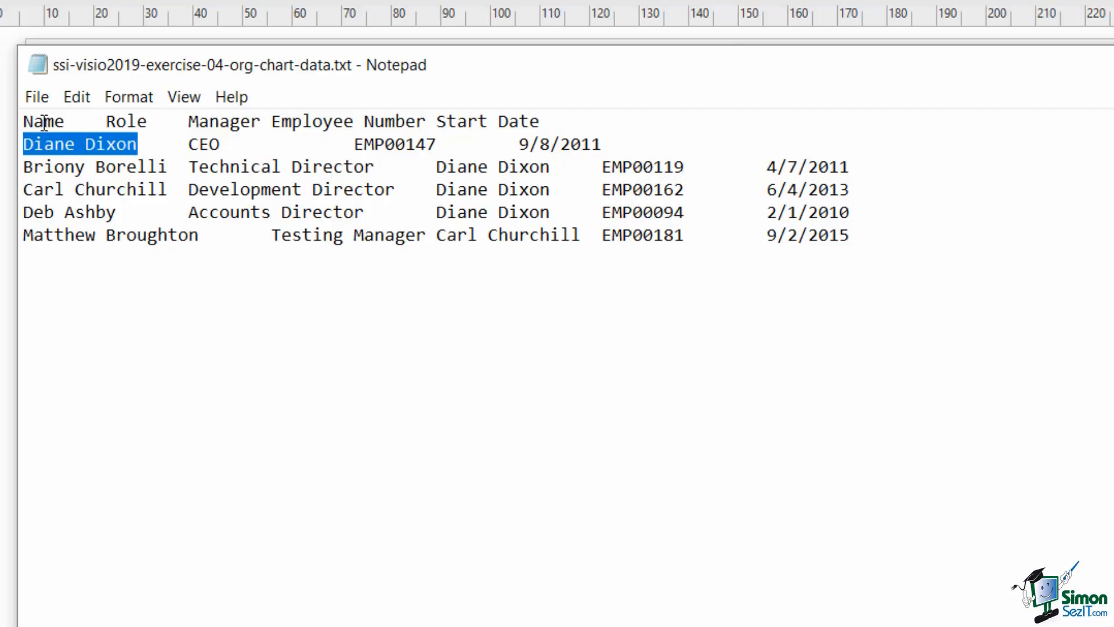
{"action": "double_click", "coordinate": [204, 148]}
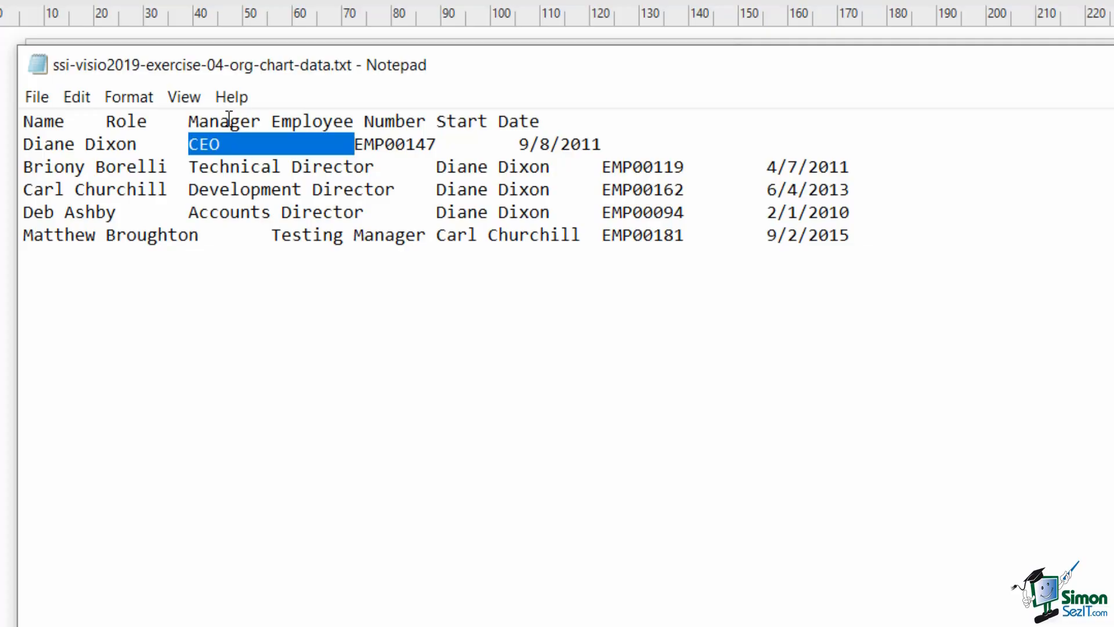
{"action": "left_click", "coordinate": [259, 150]}
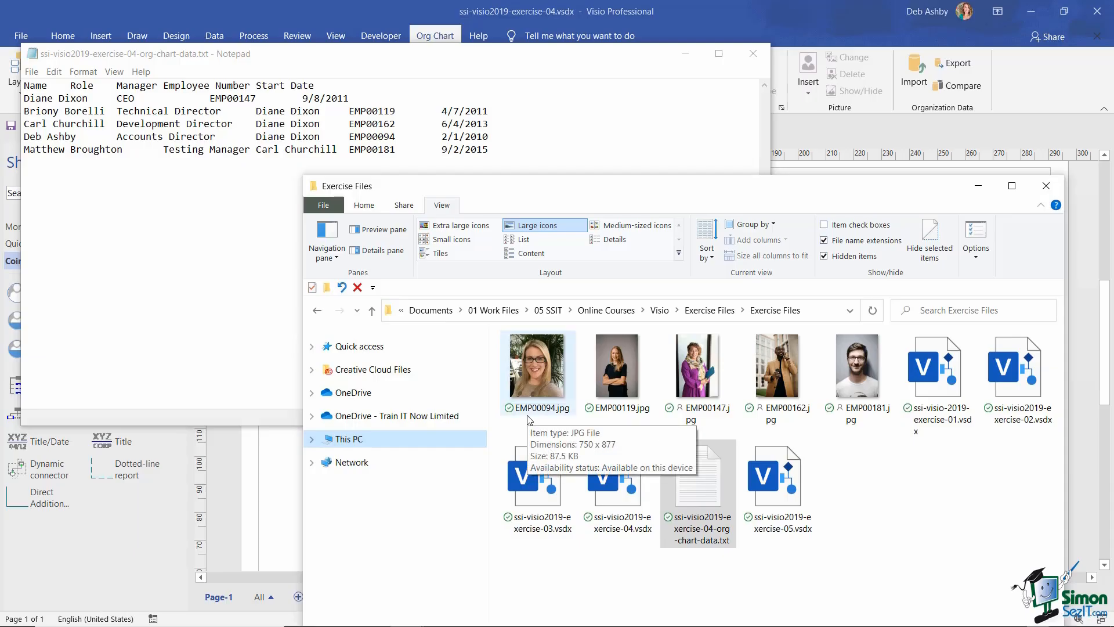
- Highlight the CEO's employee number in Notepad and bring the Exercise Files photo folder forward
{"action": "left_click_drag", "start_coordinate": [210, 99], "coordinate": [255, 100]}
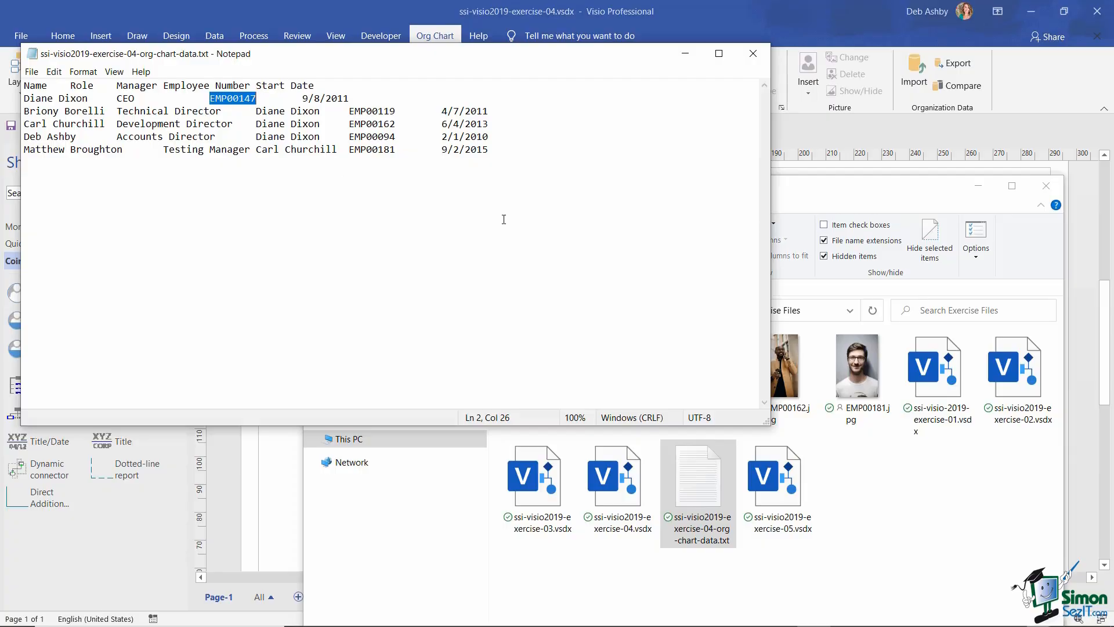
{"action": "left_click", "coordinate": [879, 194]}
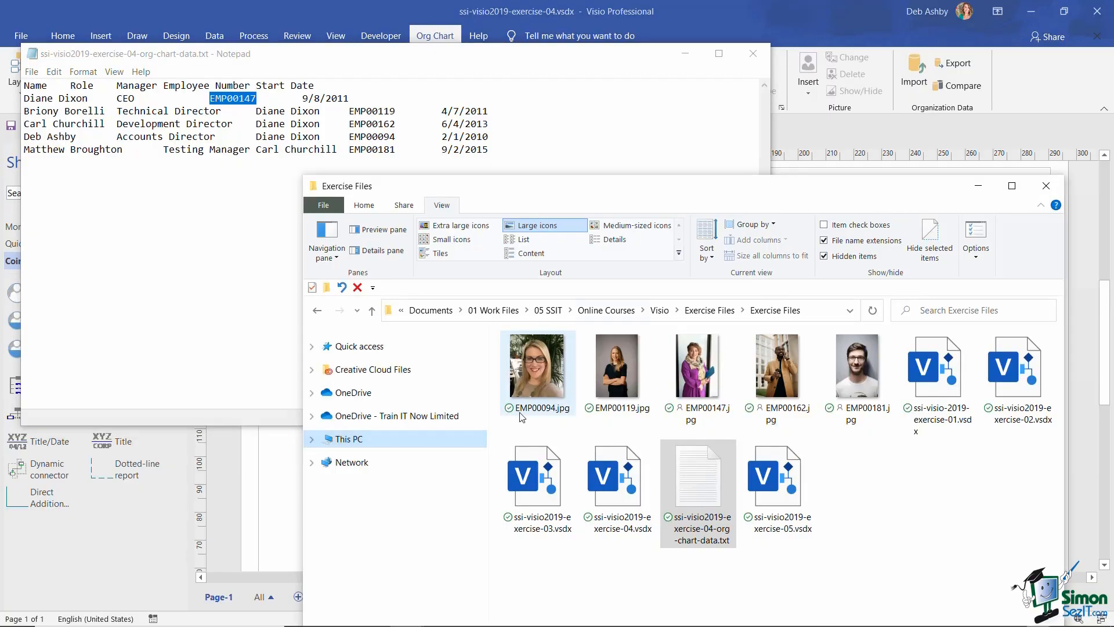